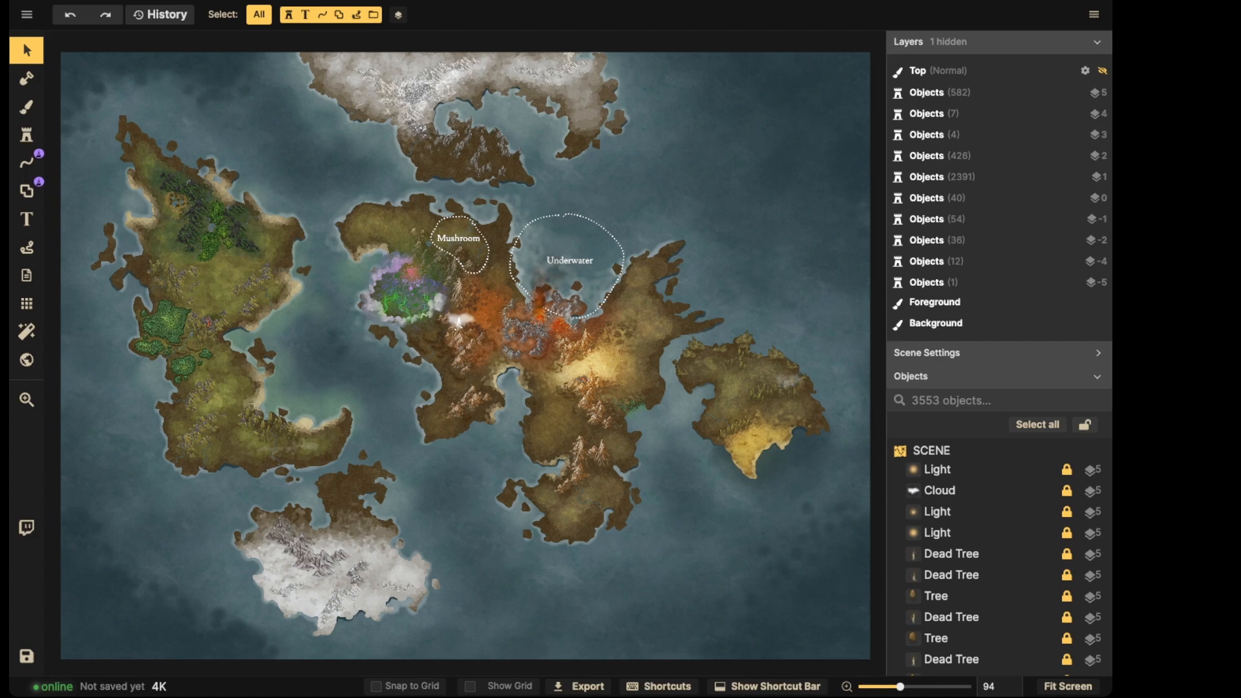
Delete the Underwater and Mushroom region labels together with their dotted outlines
scroll(472, 247, up, 10)
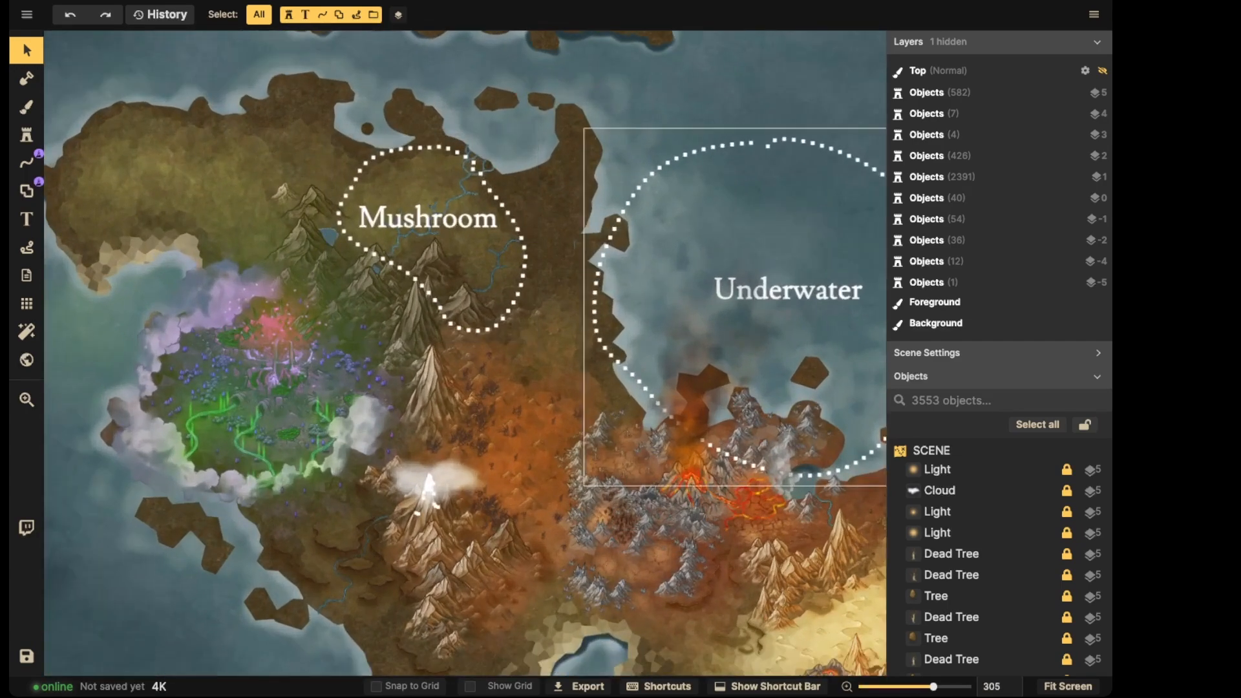
drag(657, 122, 837, 301)
scroll(703, 259, down, 4)
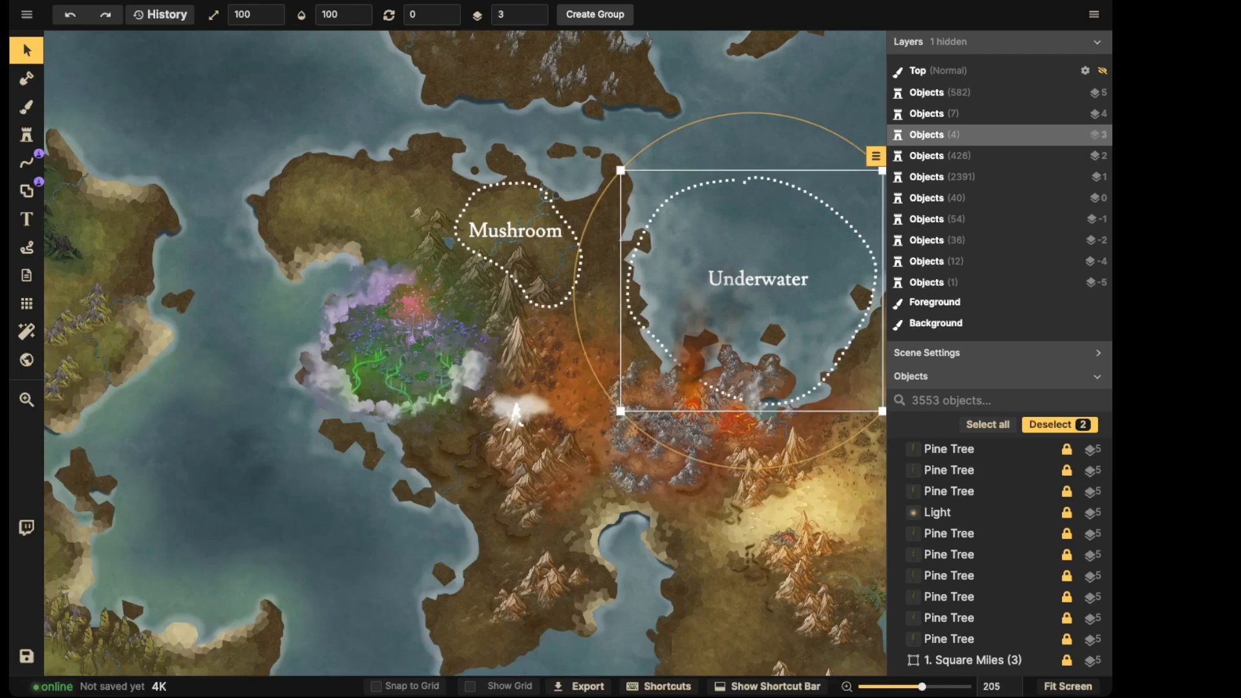
key(Delete)
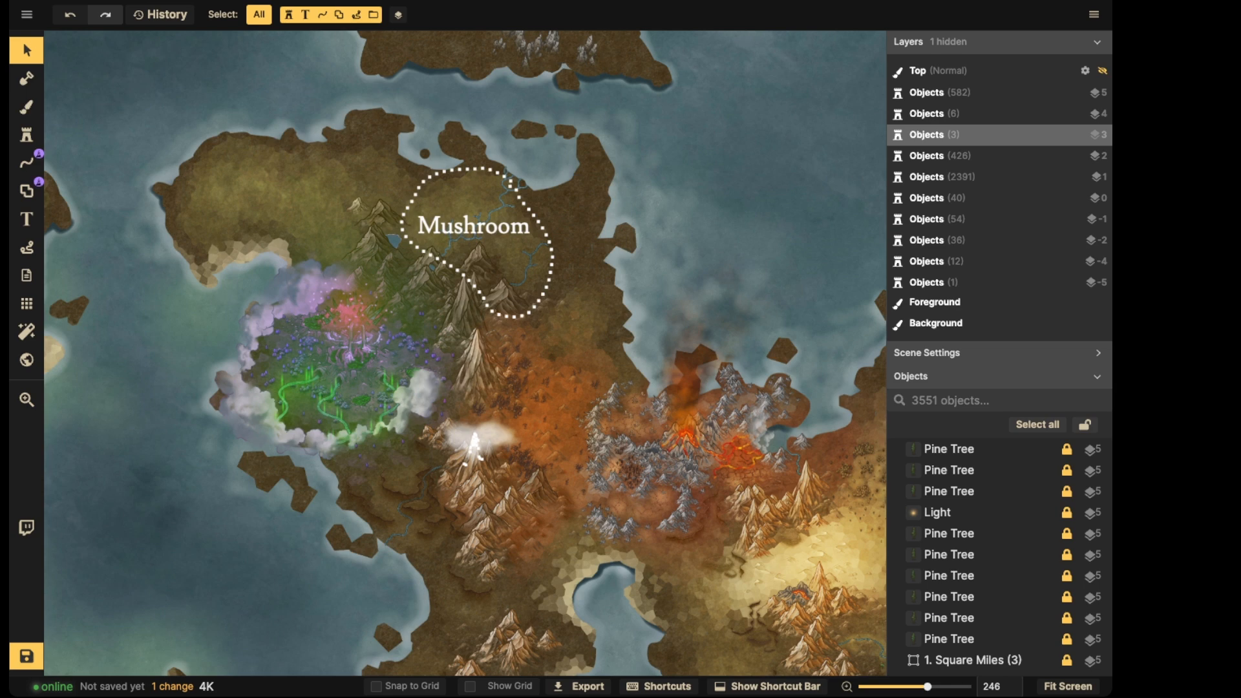
drag(362, 94, 492, 326)
key(Delete)
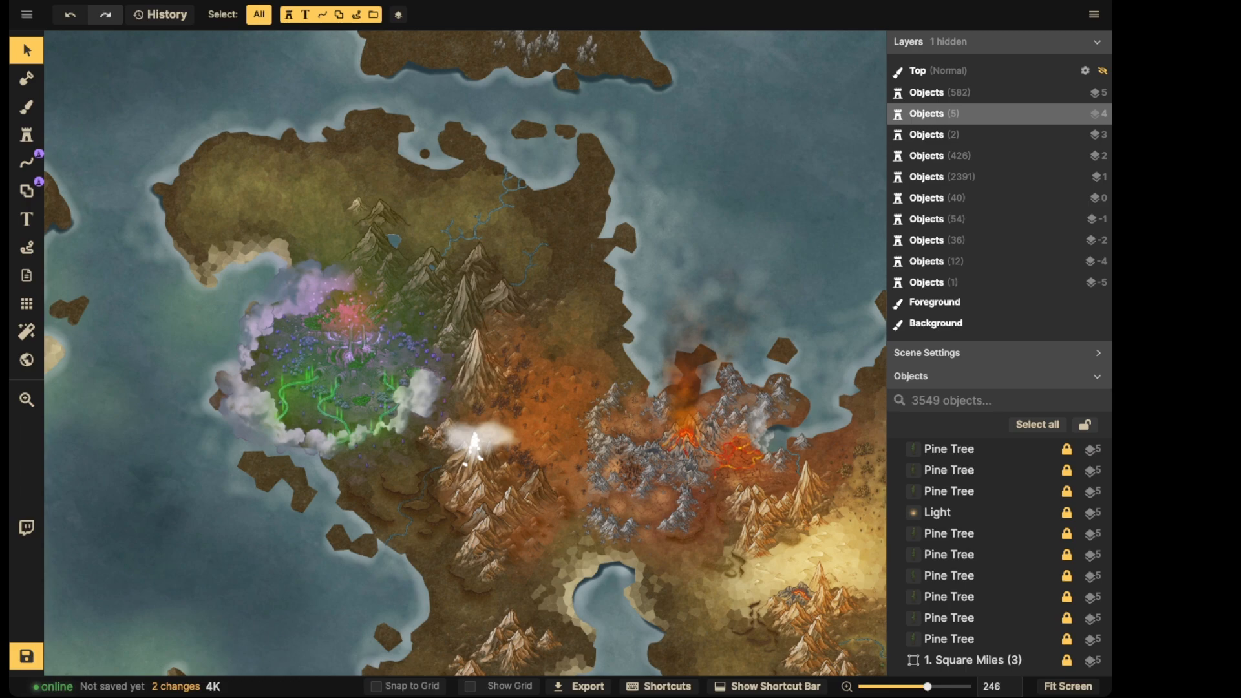
scroll(434, 527, down, 5)
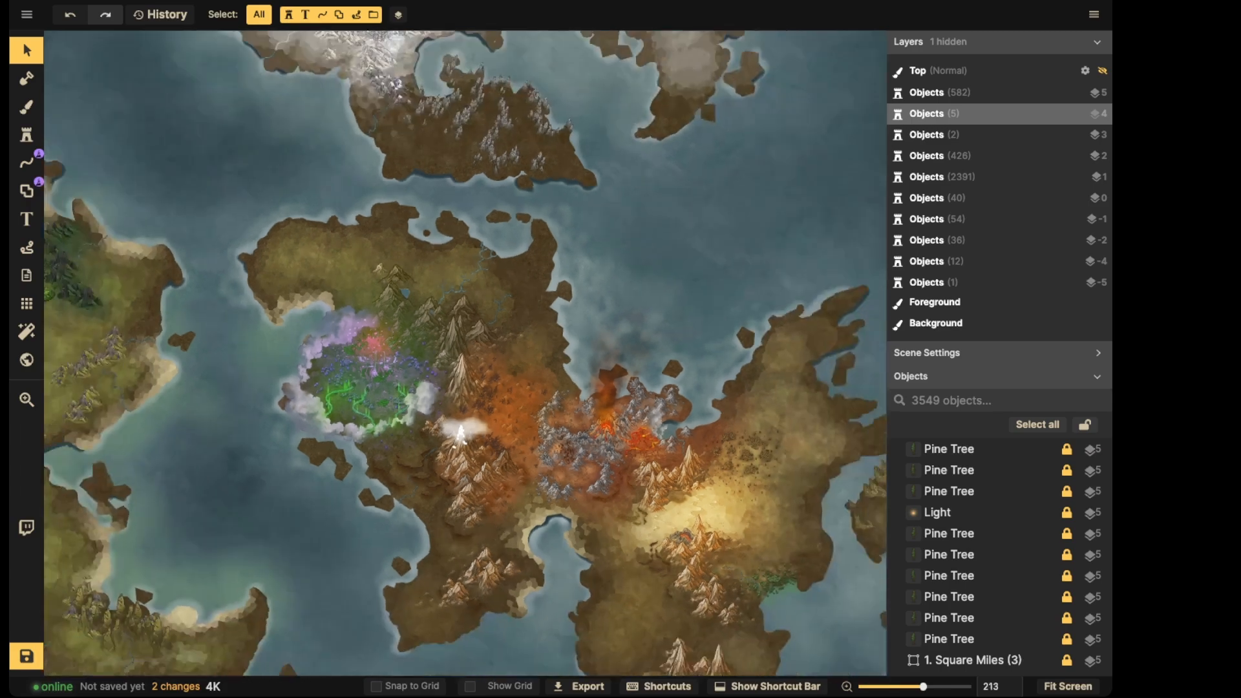
scroll(435, 272, up, 5)
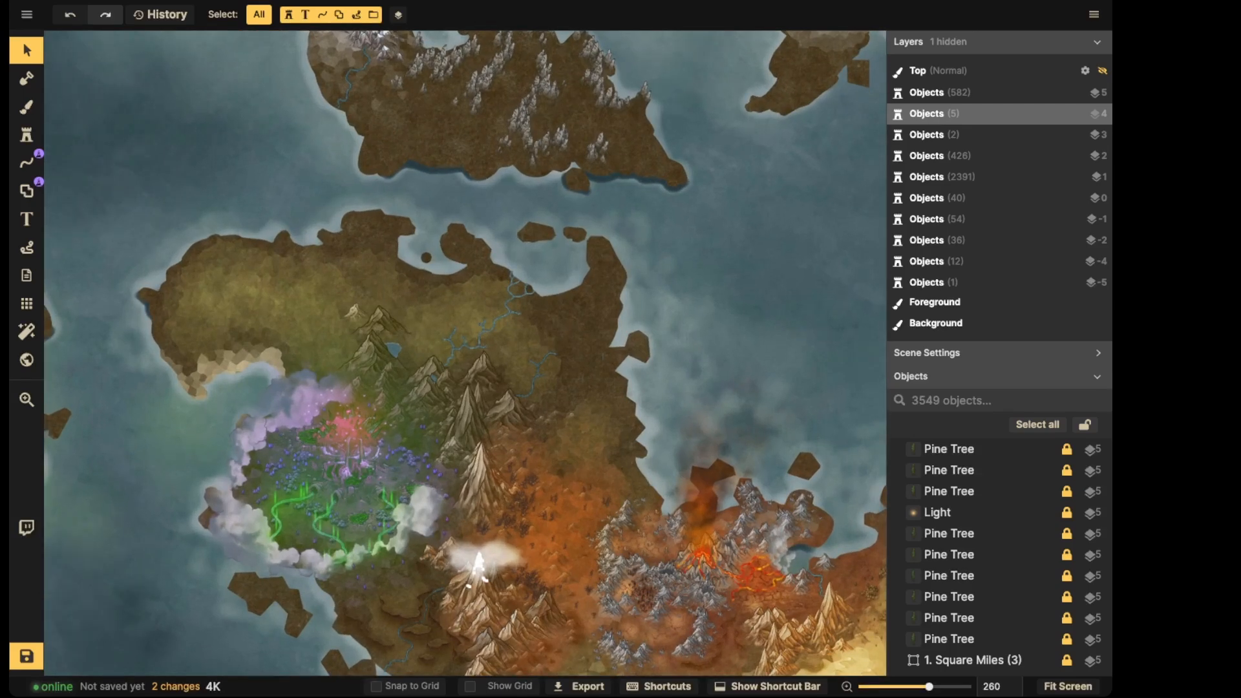
scroll(473, 296, up, 3)
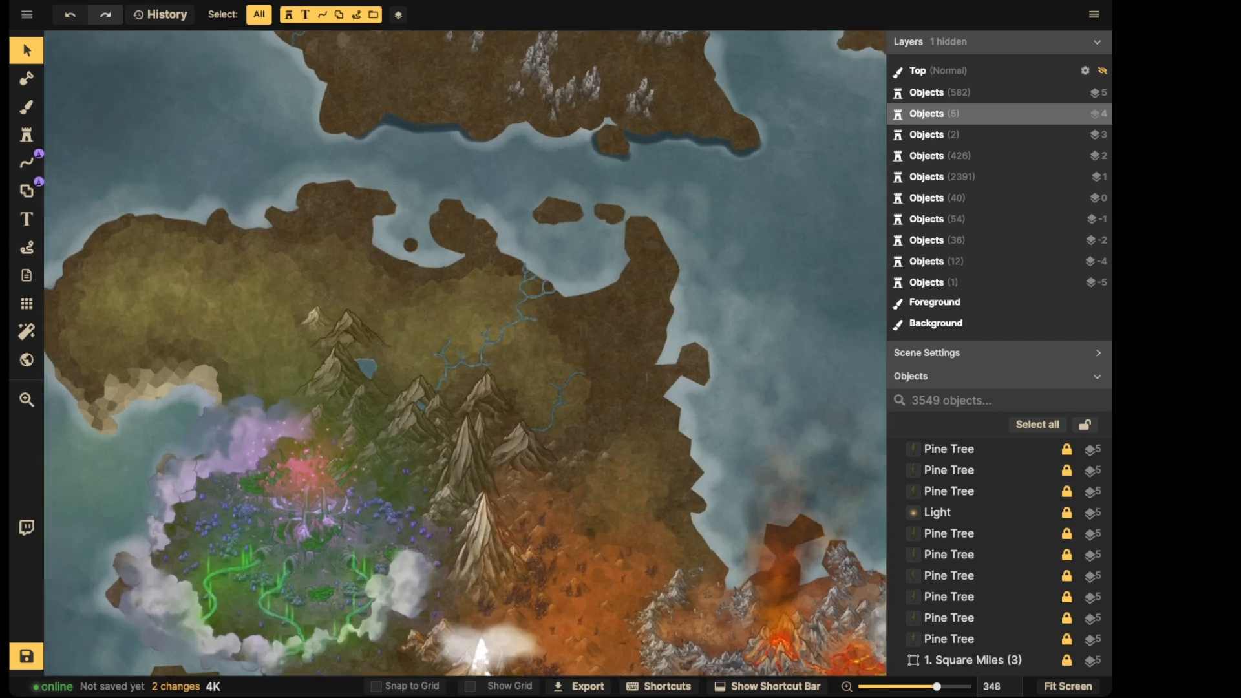
click(26, 135)
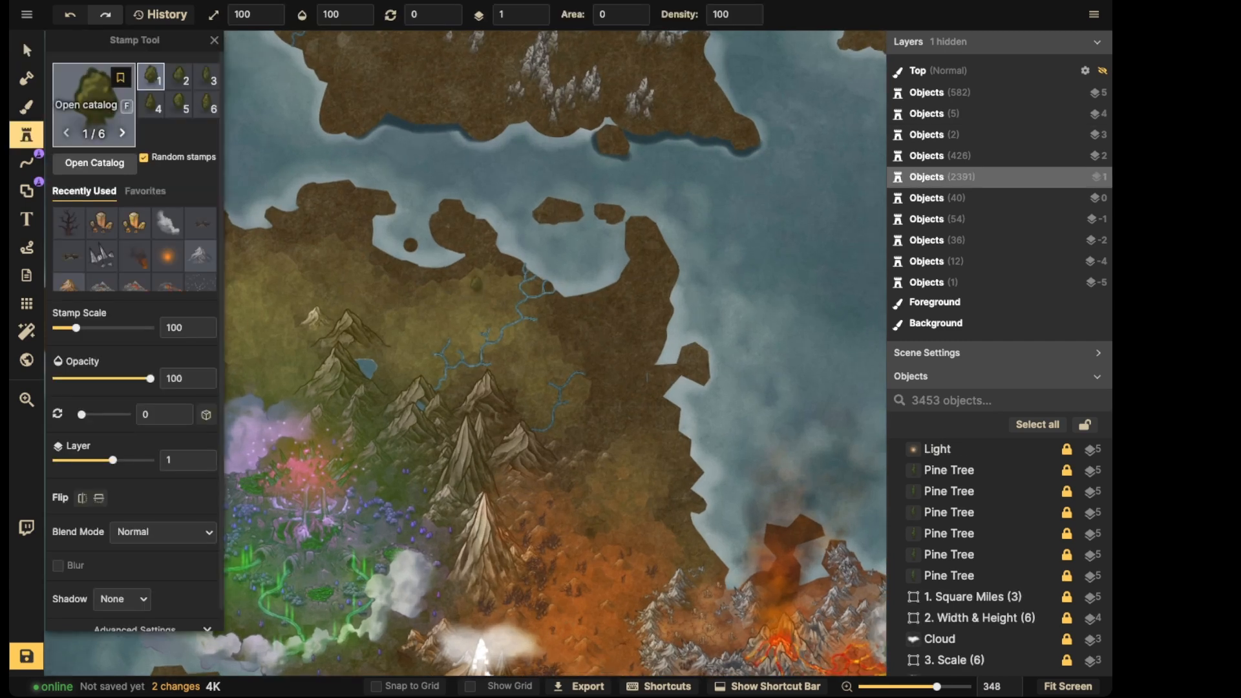
click(26, 51)
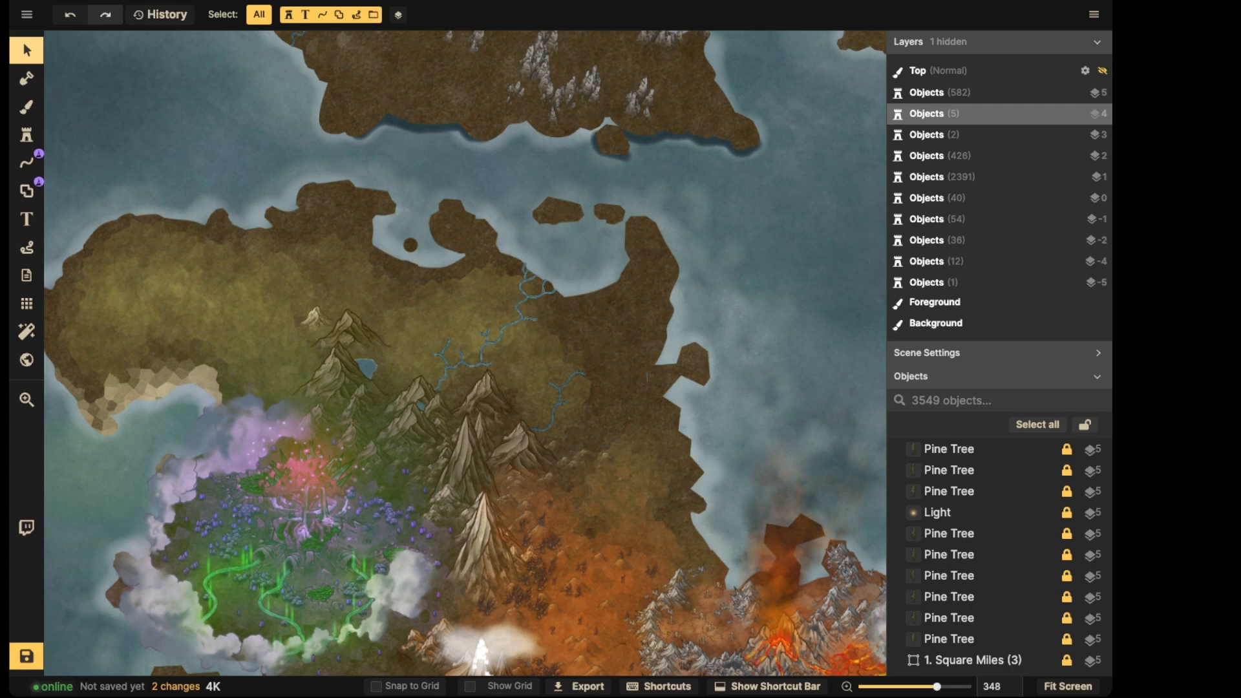
Search the Fantasy World stamp catalog for "mushroom" and expand all grouped assets
scroll(581, 322, up, 4)
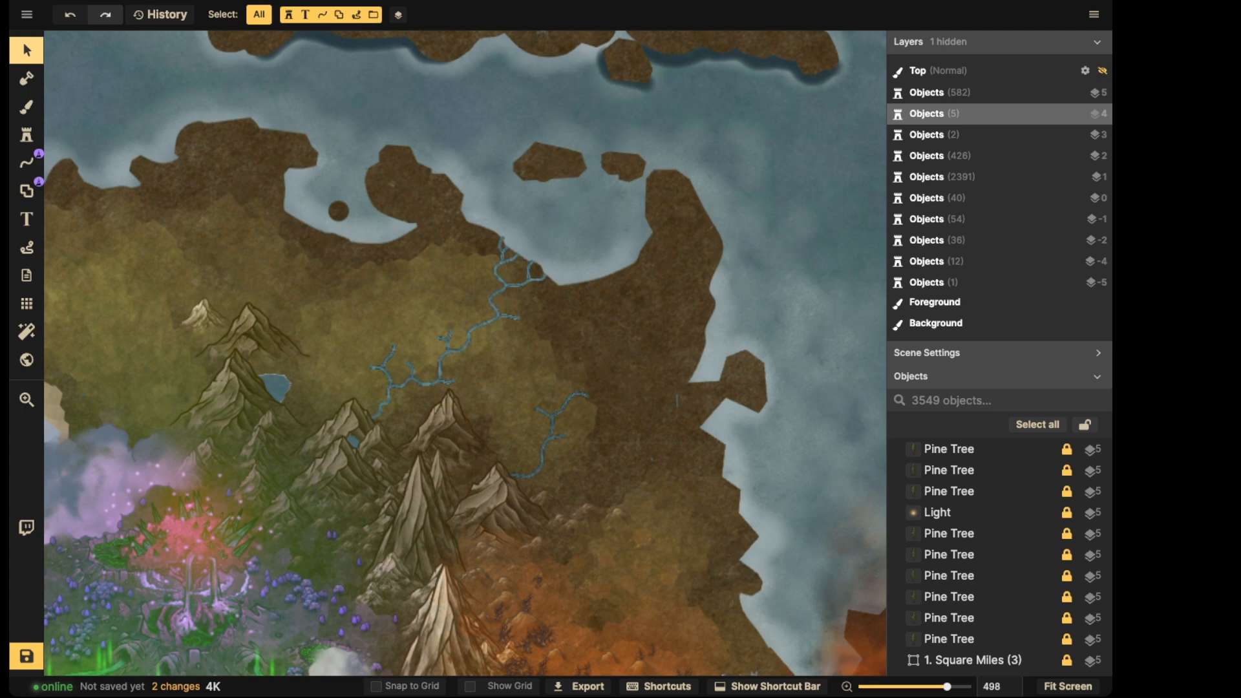
click(27, 134)
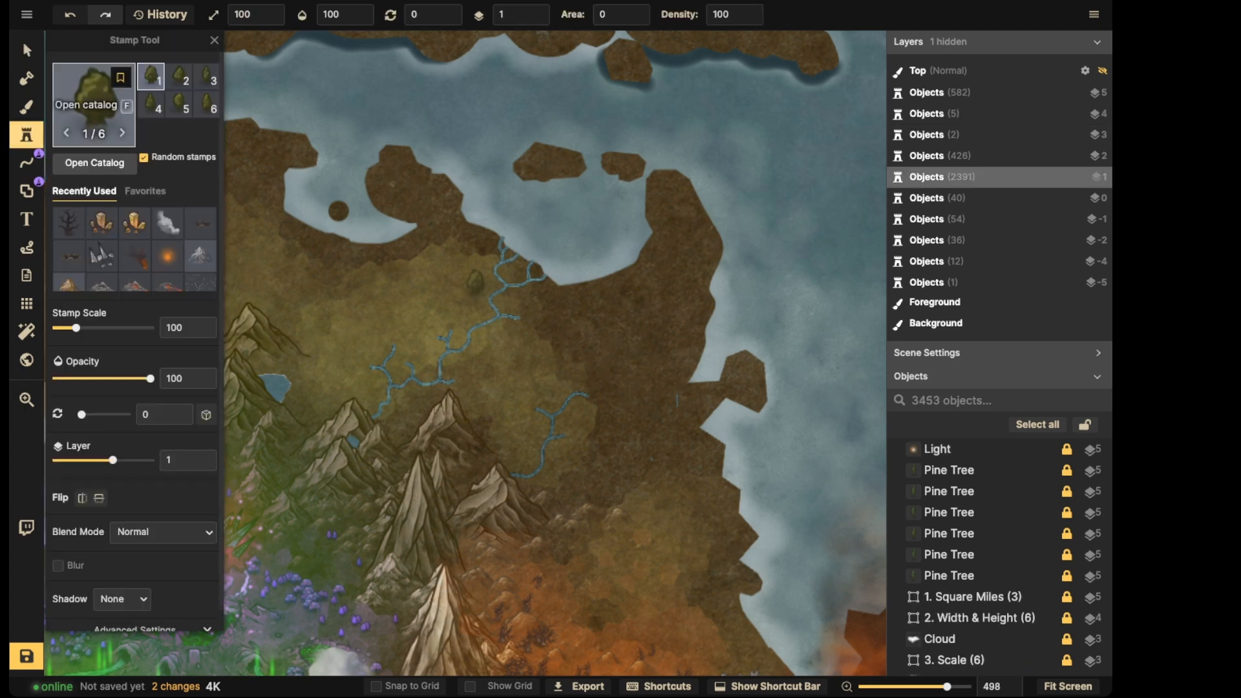
click(93, 107)
text(mushroom)
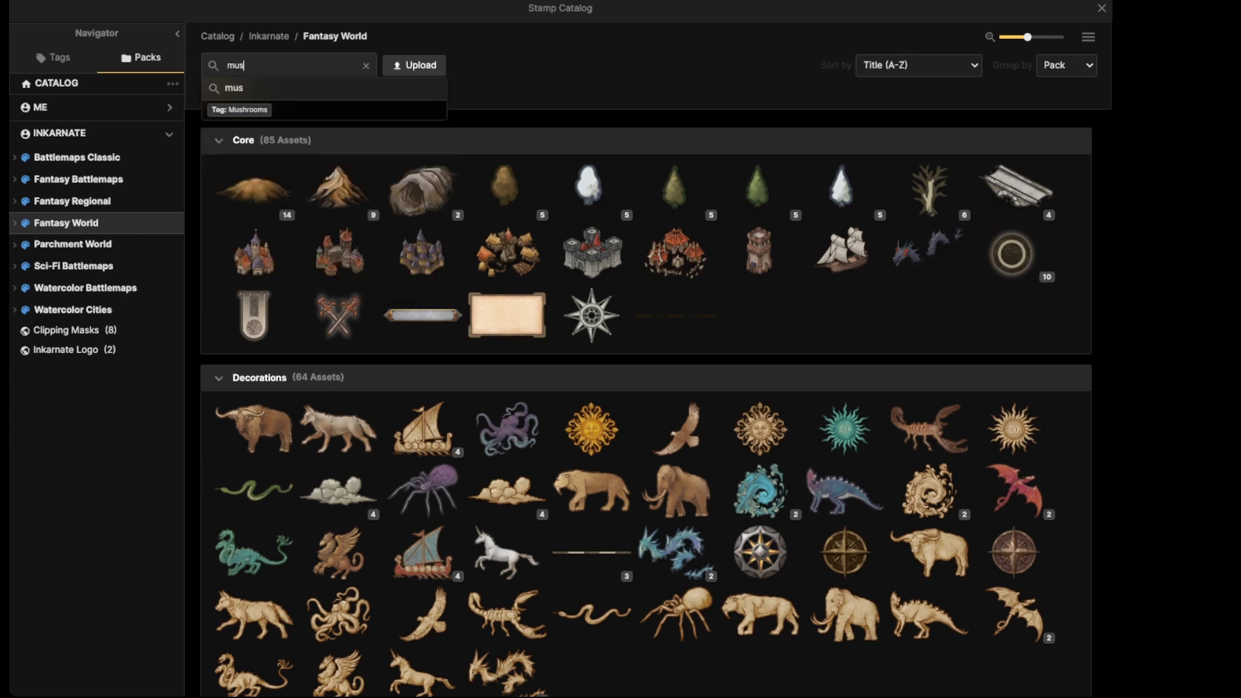
key(Return)
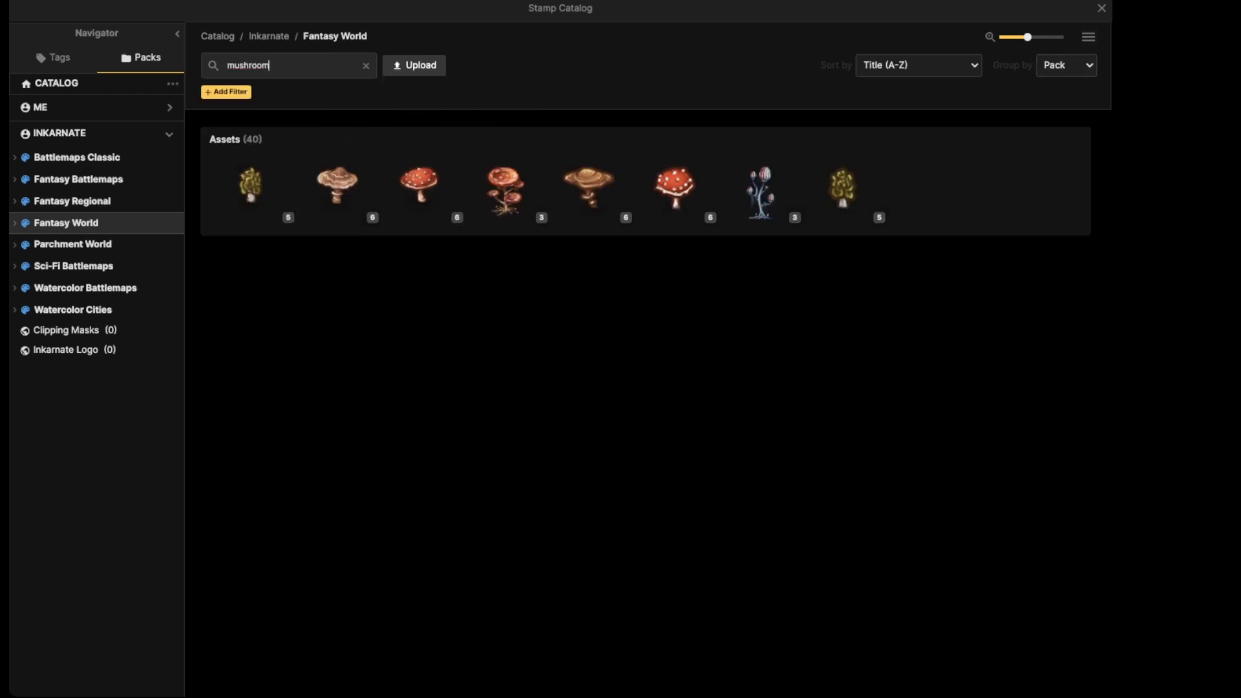
click(1088, 37)
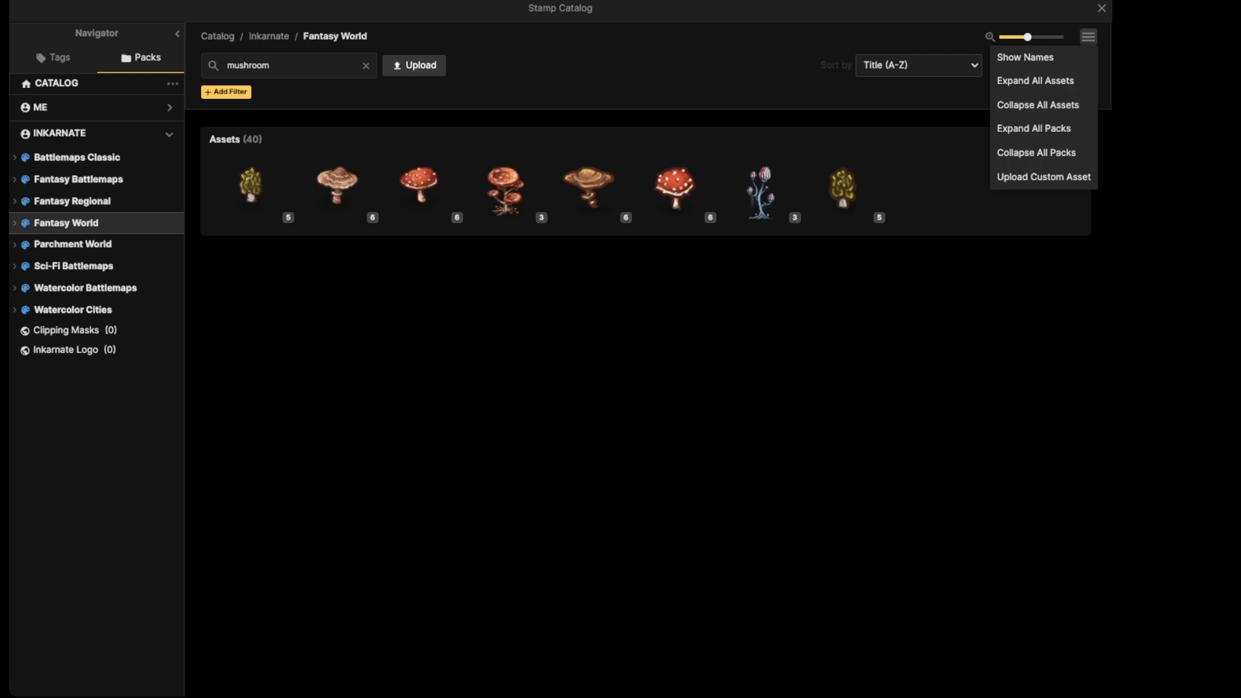
click(1035, 80)
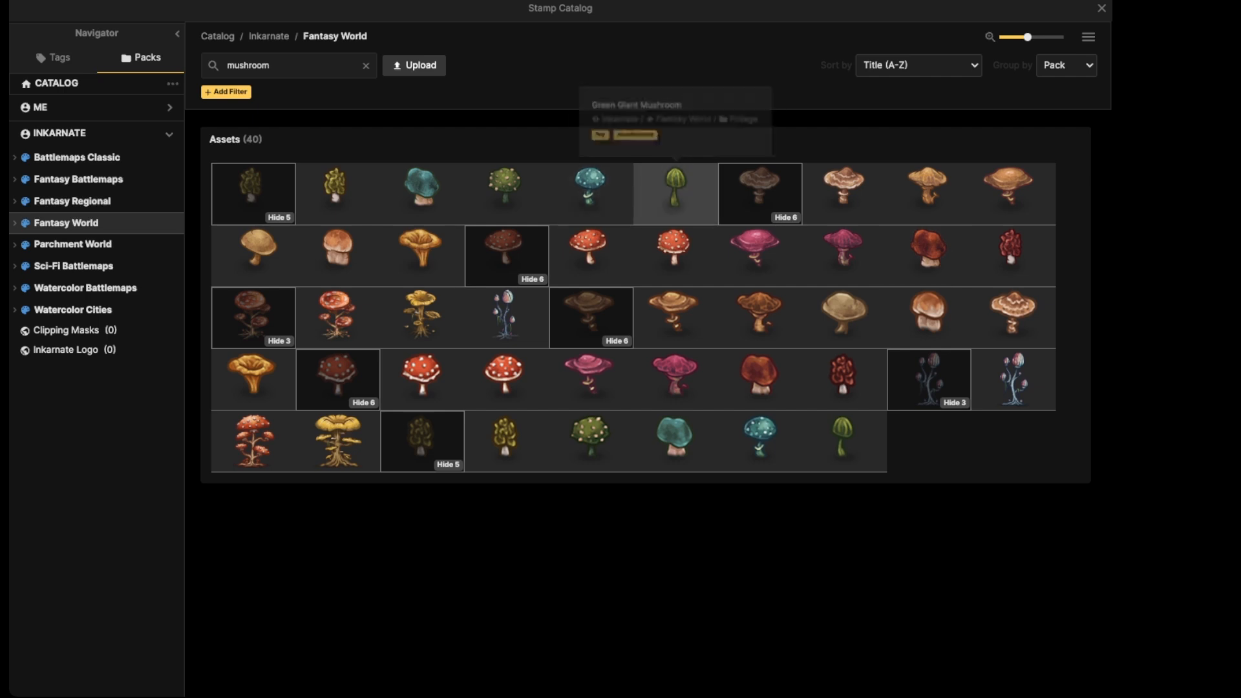
Choose the red Giant Mushroom Tree stamp and place it at scale 90 on the grassland north of the green mountains
mouse_move(421, 317)
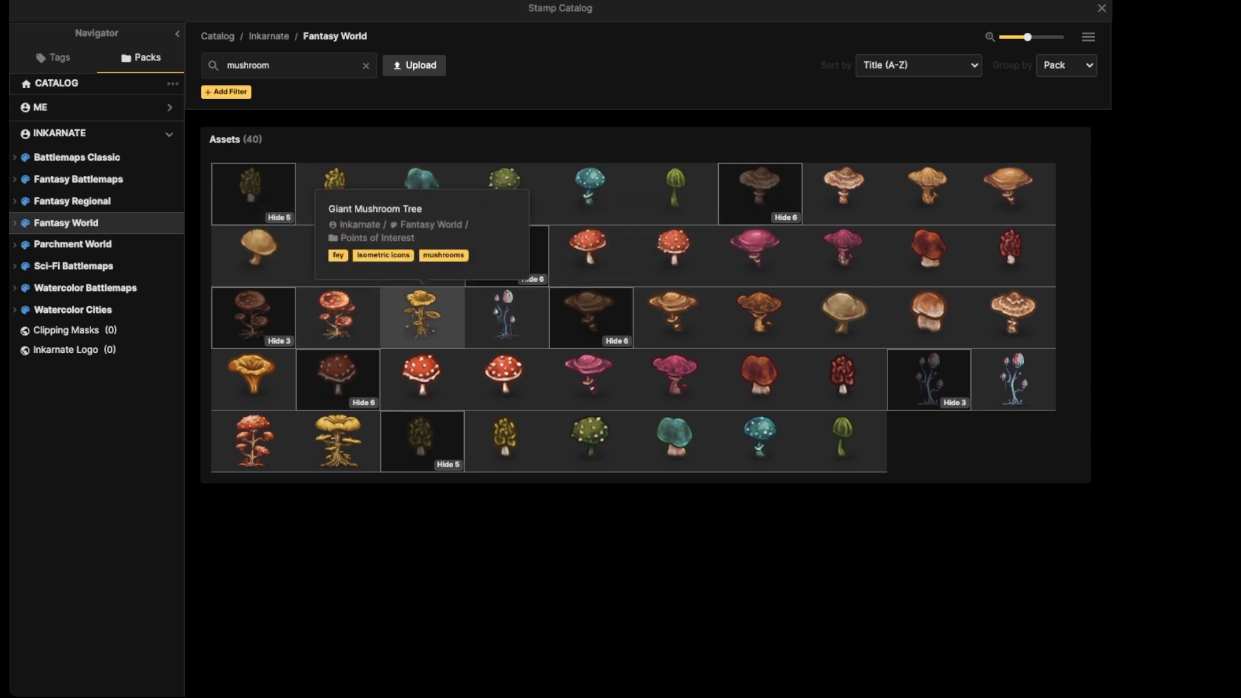
mouse_move(338, 317)
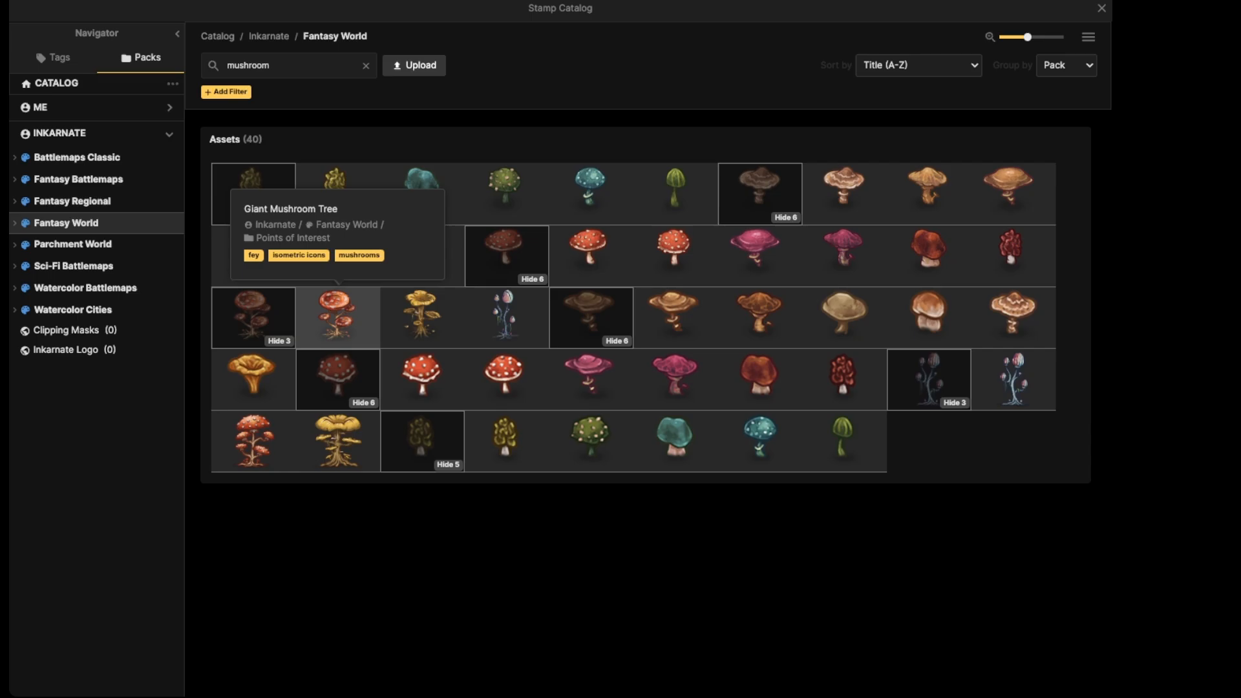
click(337, 317)
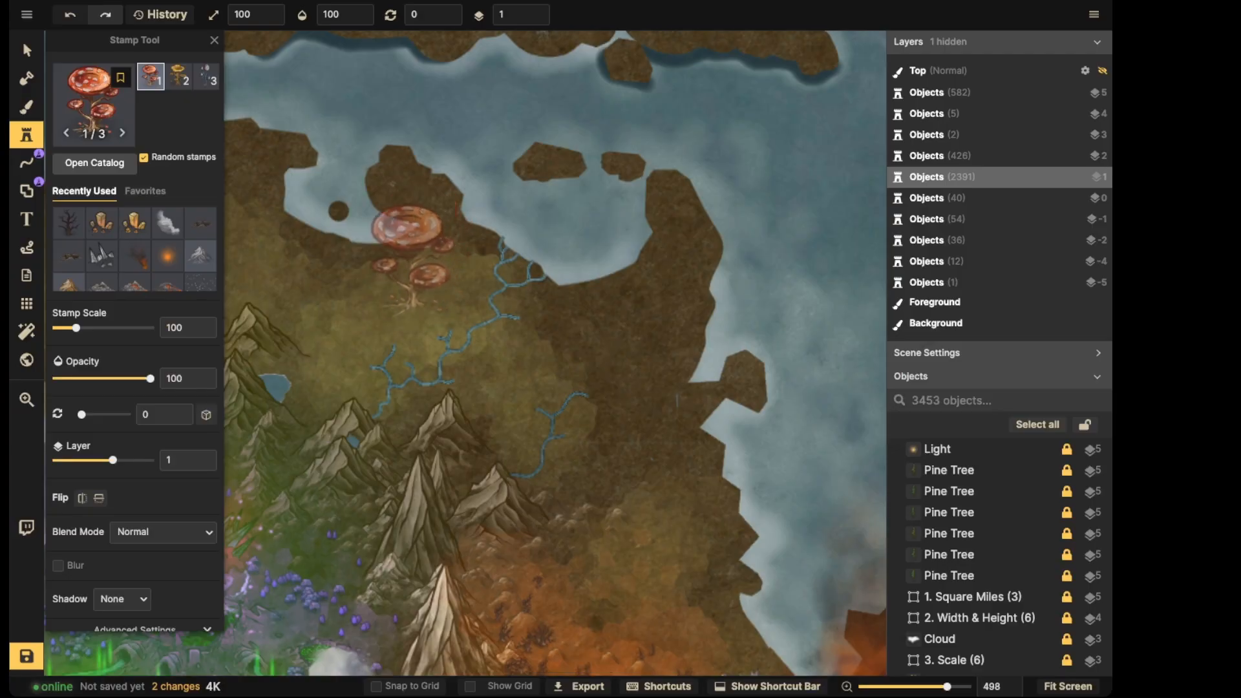
drag(363, 264, 575, 320)
scroll(558, 228, up, 5)
scroll(559, 227, down, 5)
scroll(564, 233, up, 3)
click(532, 297)
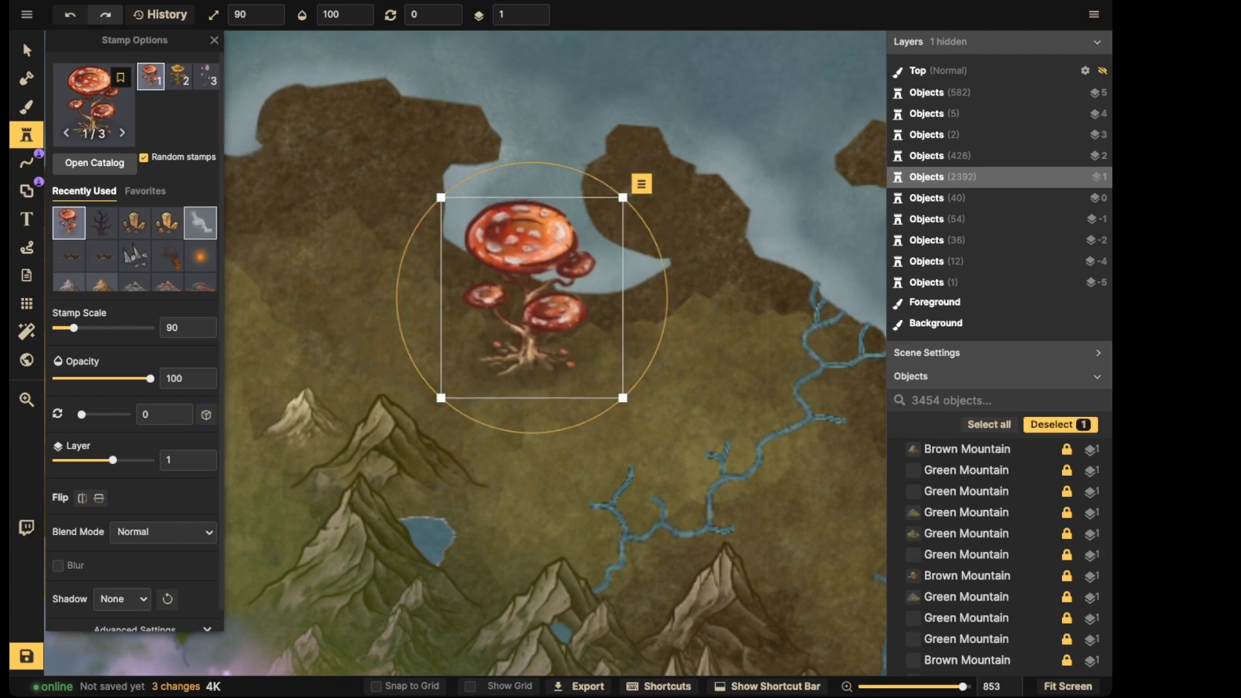
Move the giant mushroom tree southeast to the southern shore of the small crescent bay
click(26, 51)
drag(525, 259, 622, 275)
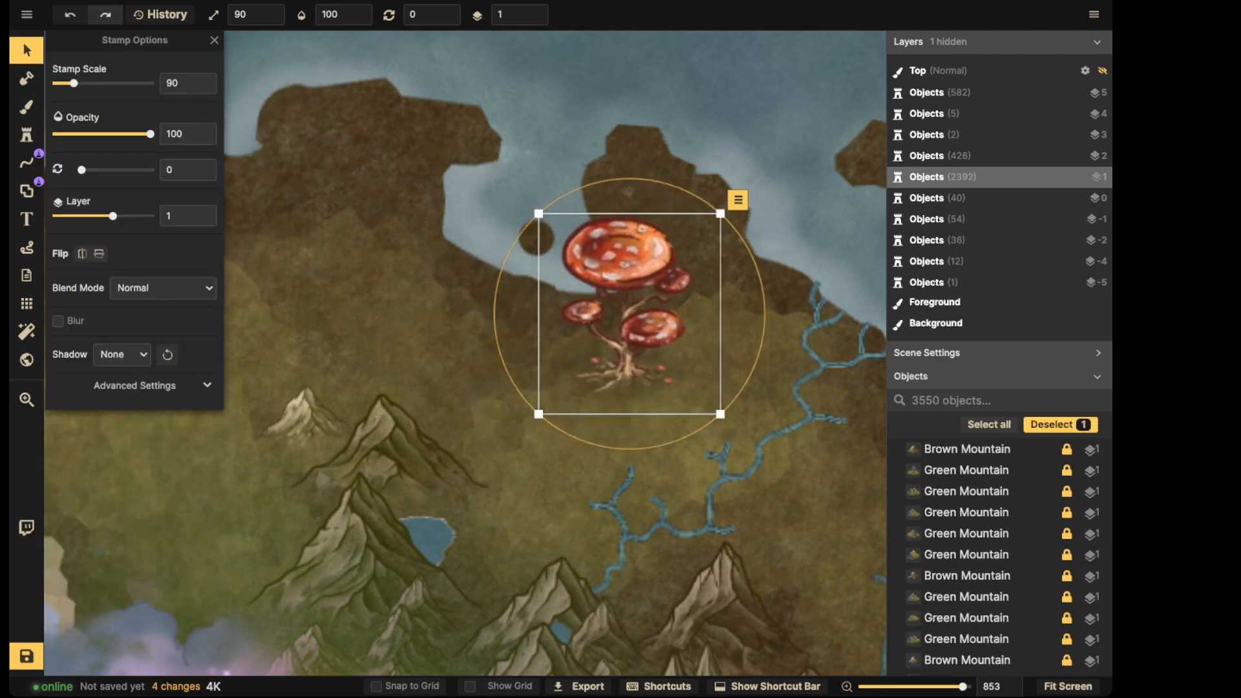
drag(626, 298, 617, 288)
drag(616, 288, 592, 317)
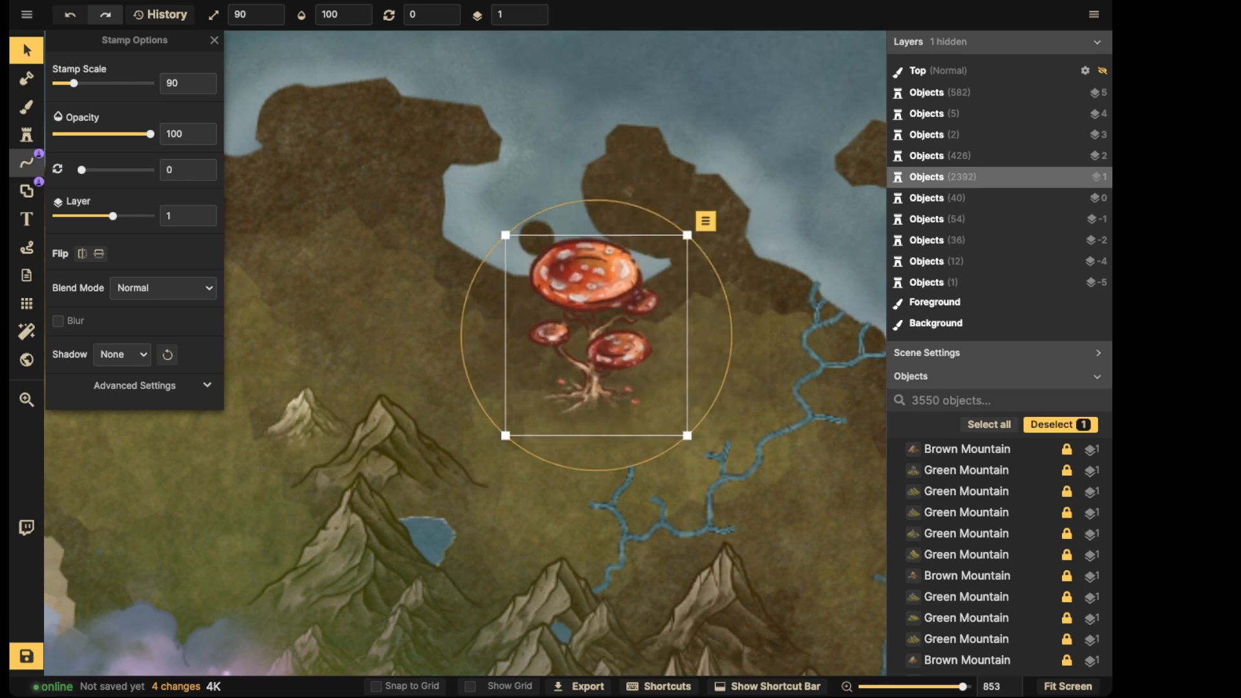
Clear the mushroom search in the stamp catalog and choose the blue-roofed Fortified City stamp
click(27, 135)
click(92, 110)
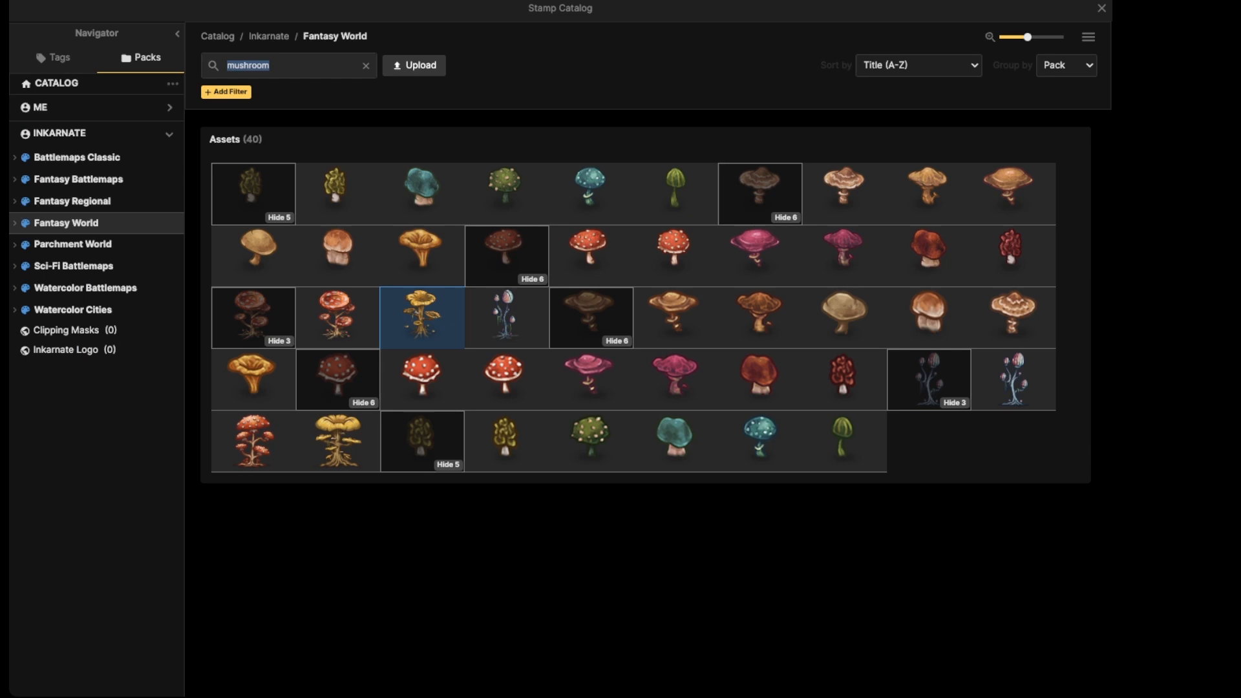
click(366, 66)
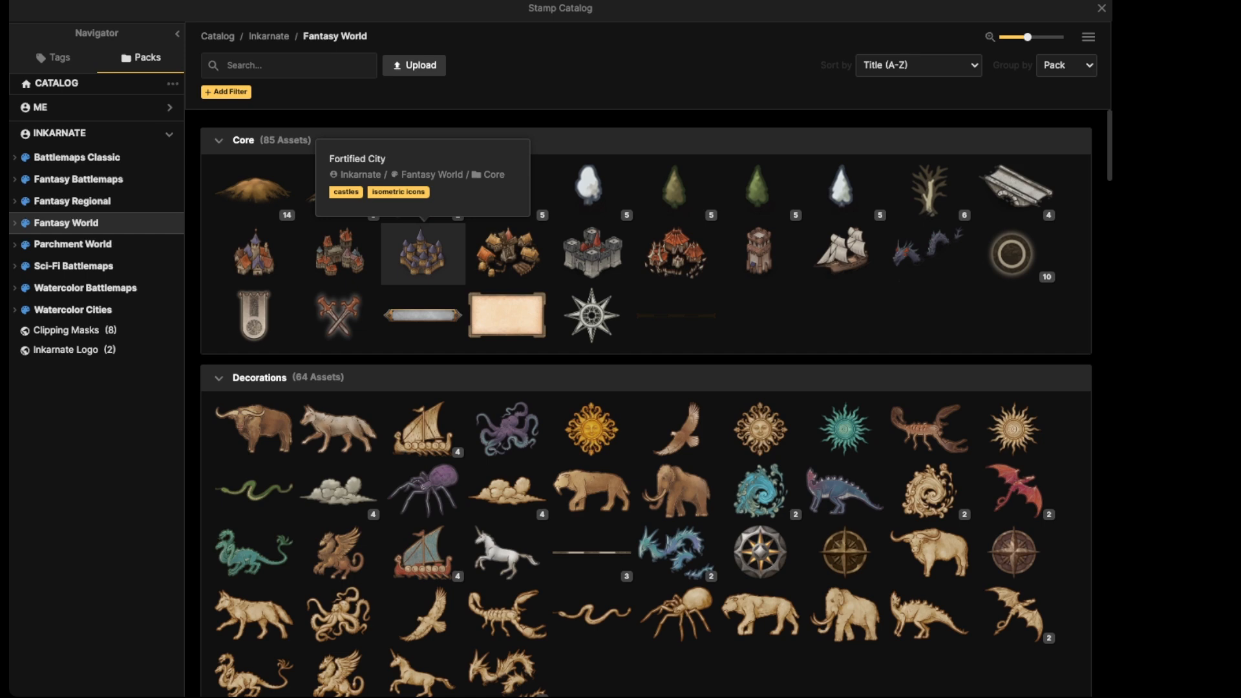
click(423, 254)
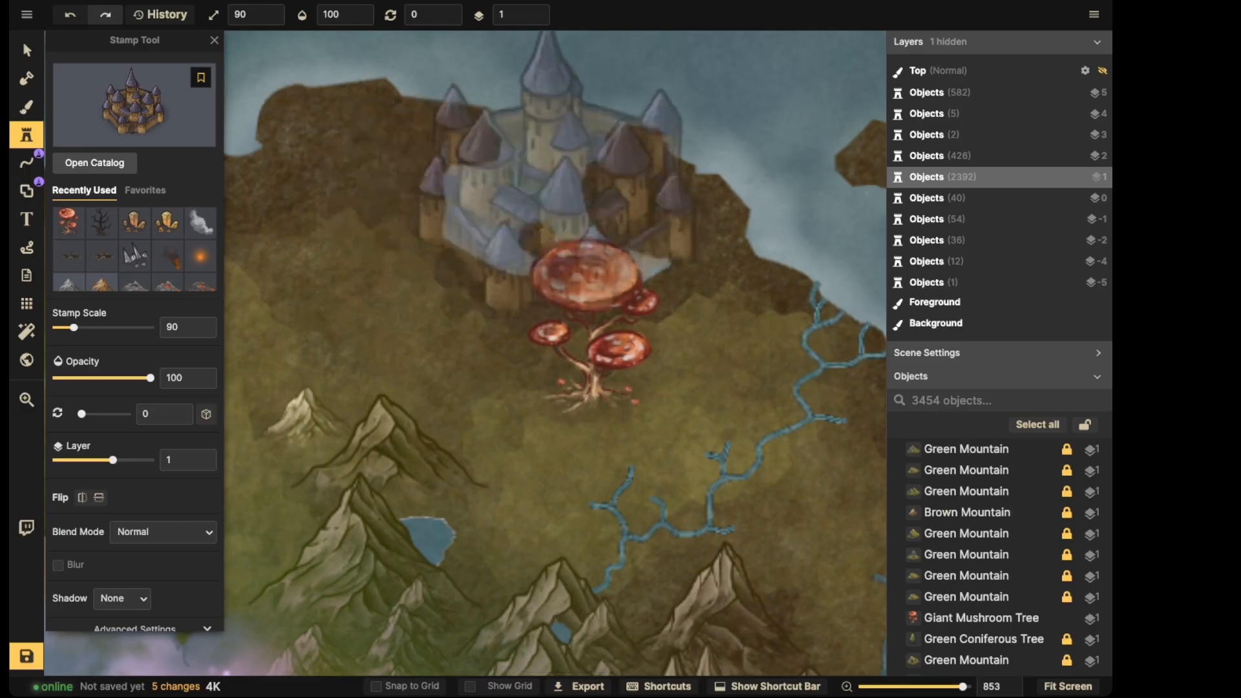
Place the Fortified City at scale 30 on layer 2, on top of the giant mushroom's largest cap
key(bracketleft)
key(bracketleft)
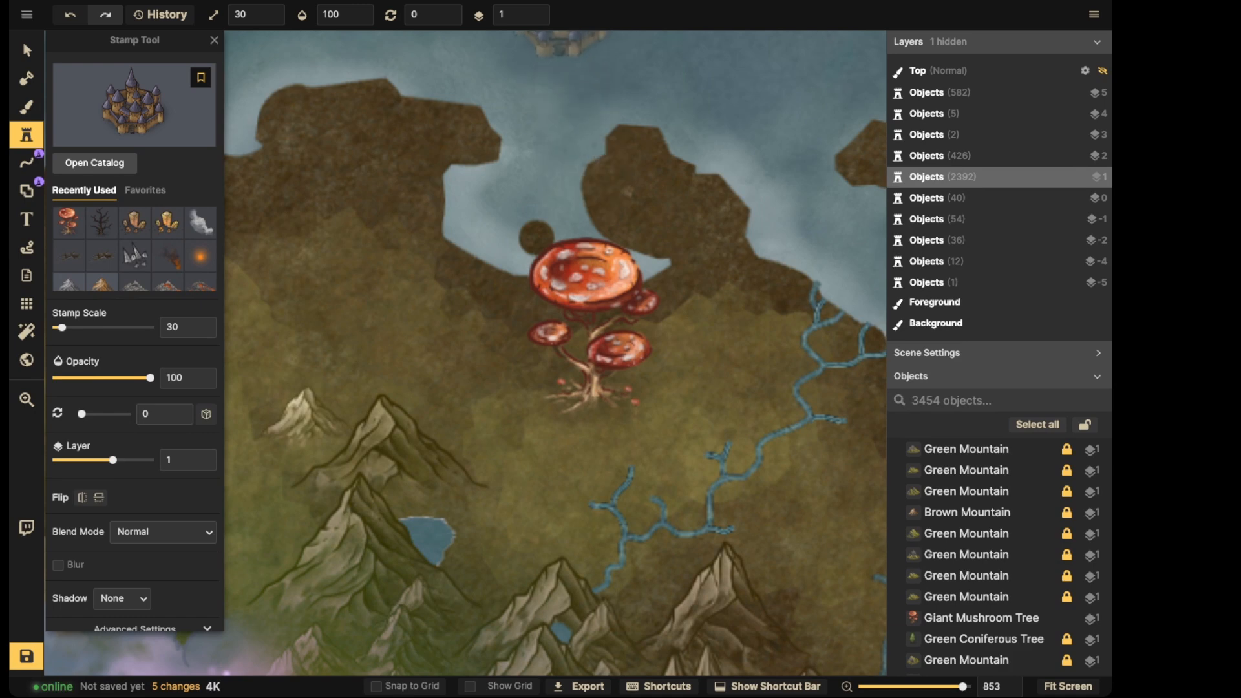
click(538, 10)
scroll(582, 194, up, 2)
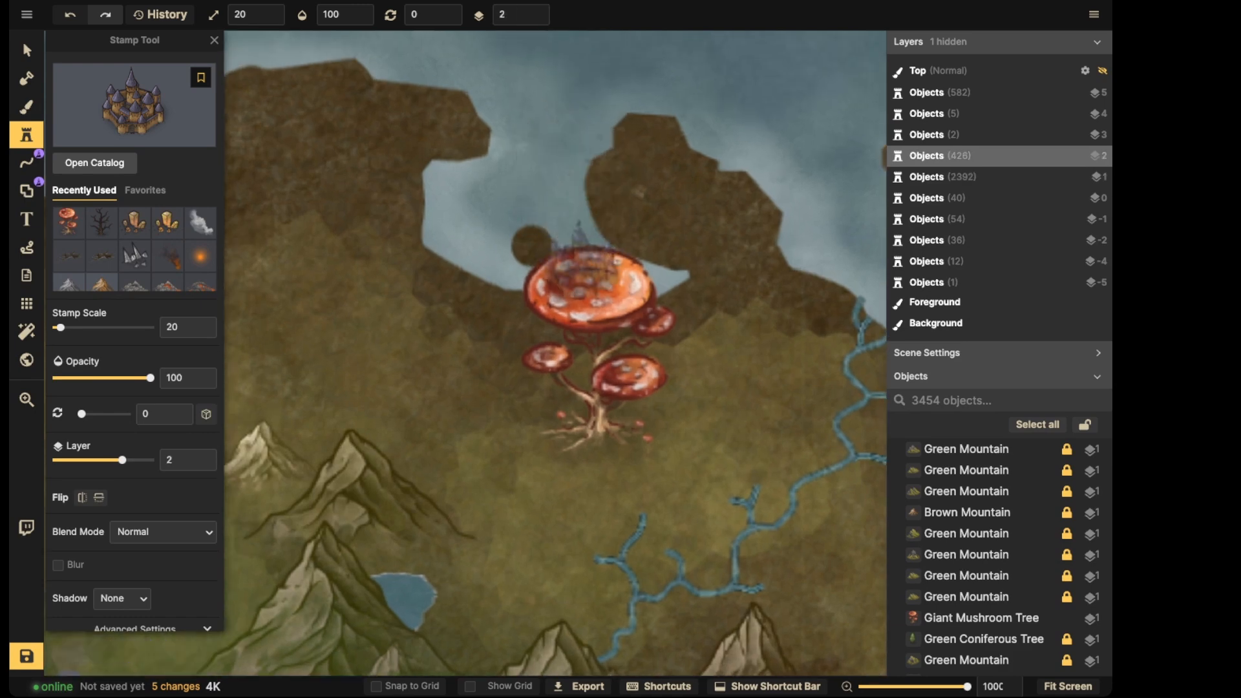
click(593, 255)
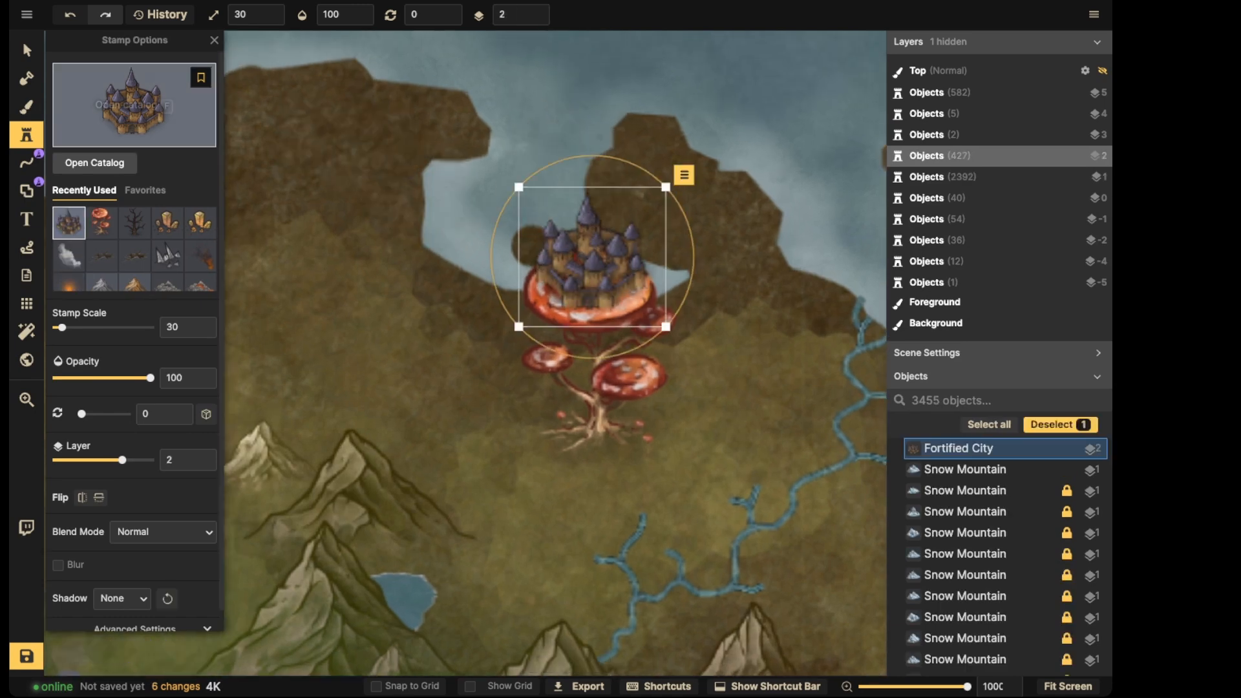
Delete the Fortified City stamp from the mushroom cap
click(27, 51)
scroll(459, 227, down, 2)
scroll(464, 247, down, 2)
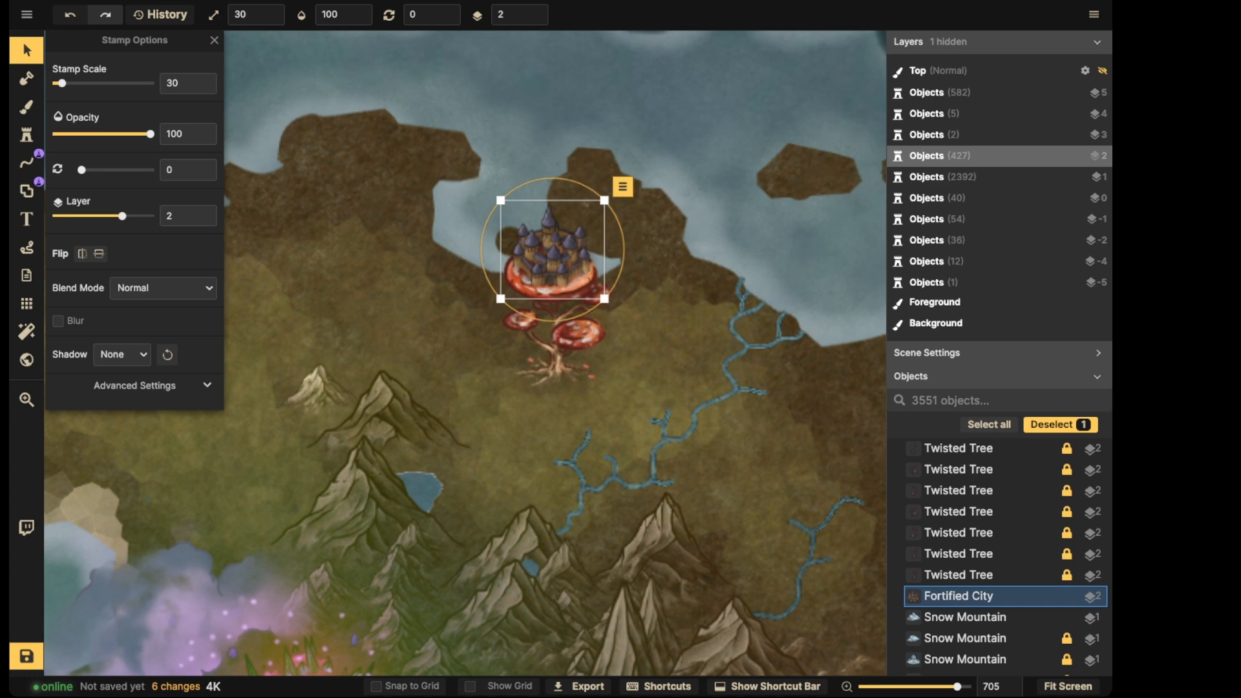
scroll(378, 331, down, 3)
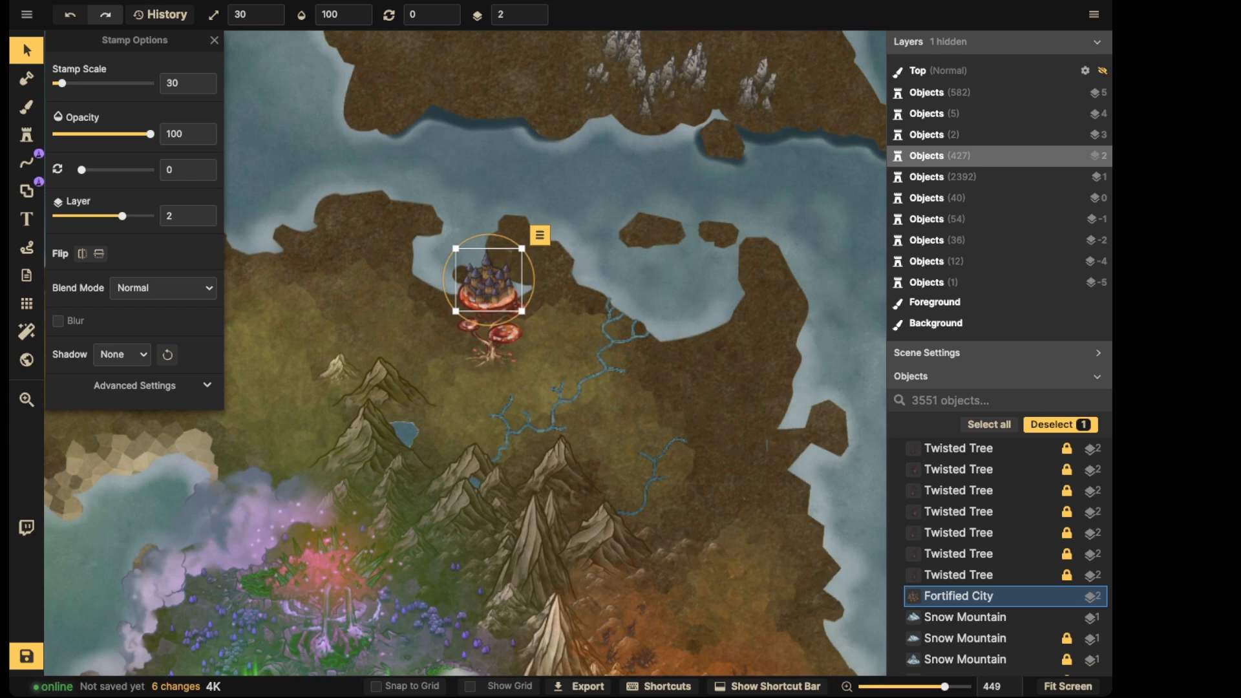
key(Delete)
Nudge the giant mushroom tree slightly south, farther inland from the crescent bay
scroll(476, 272, up, 8)
scroll(474, 266, down, 3)
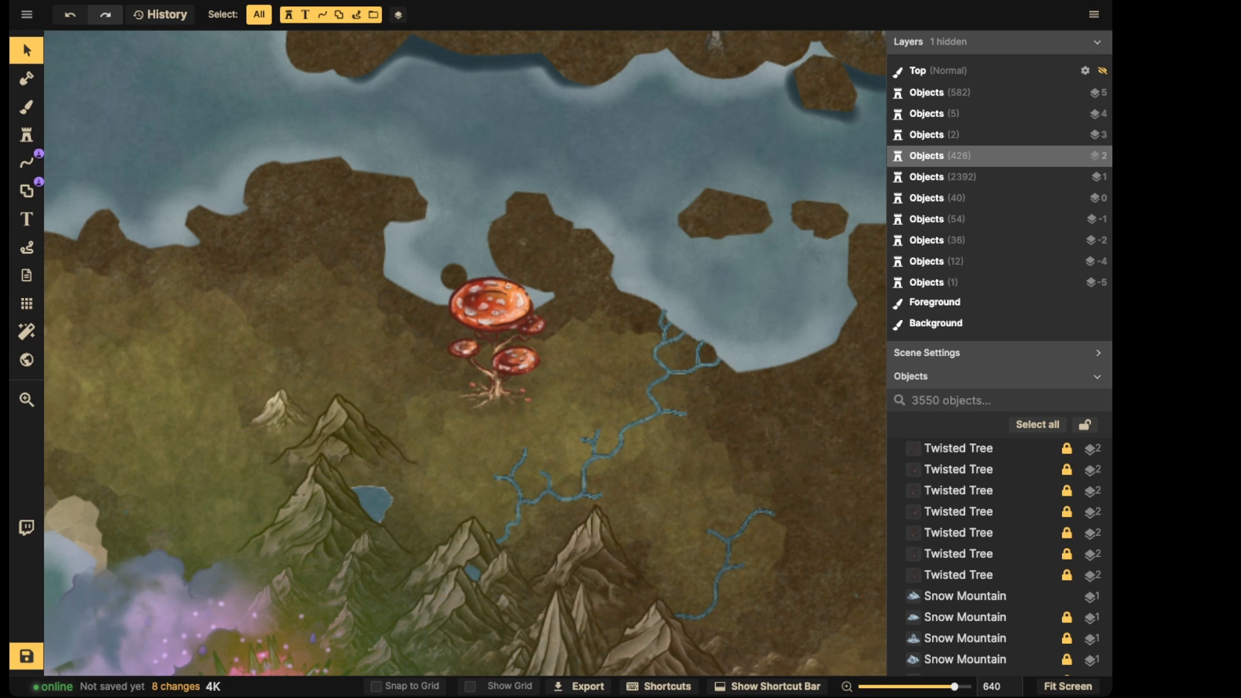
drag(498, 350, 501, 372)
scroll(520, 352, up, 2)
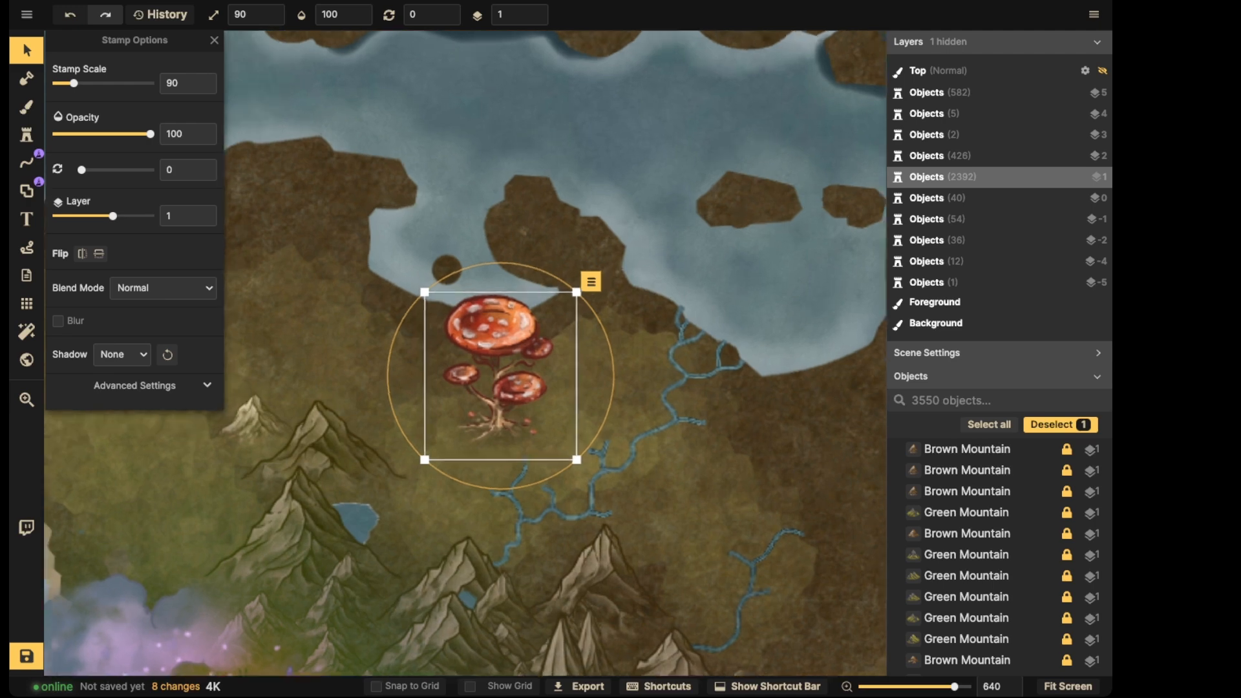
mouse_move(500, 378)
mouse_down()
mouse_move(510, 368)
mouse_move(484, 373)
mouse_up()
scroll(503, 373, down, 2)
Browse the Fantasy World stamp catalog to the Human Settlements pack and choose the Human Fortified Cities stamp
key(s)
click(93, 106)
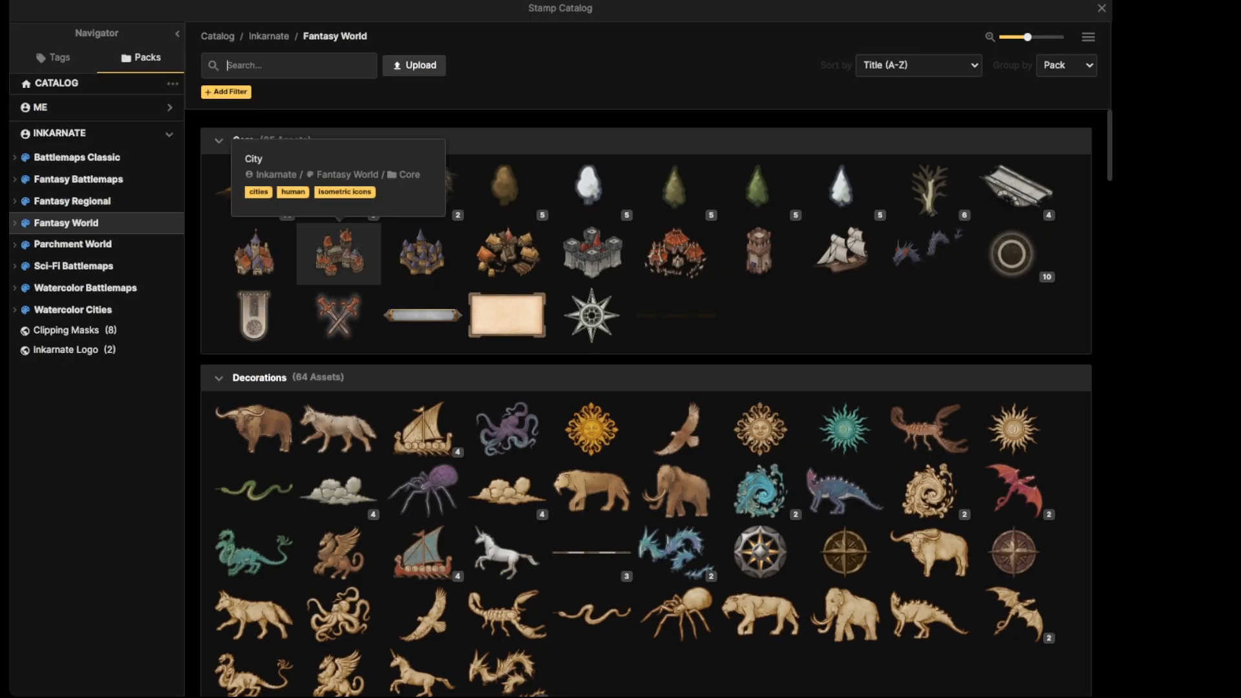
scroll(338, 254, down, 12)
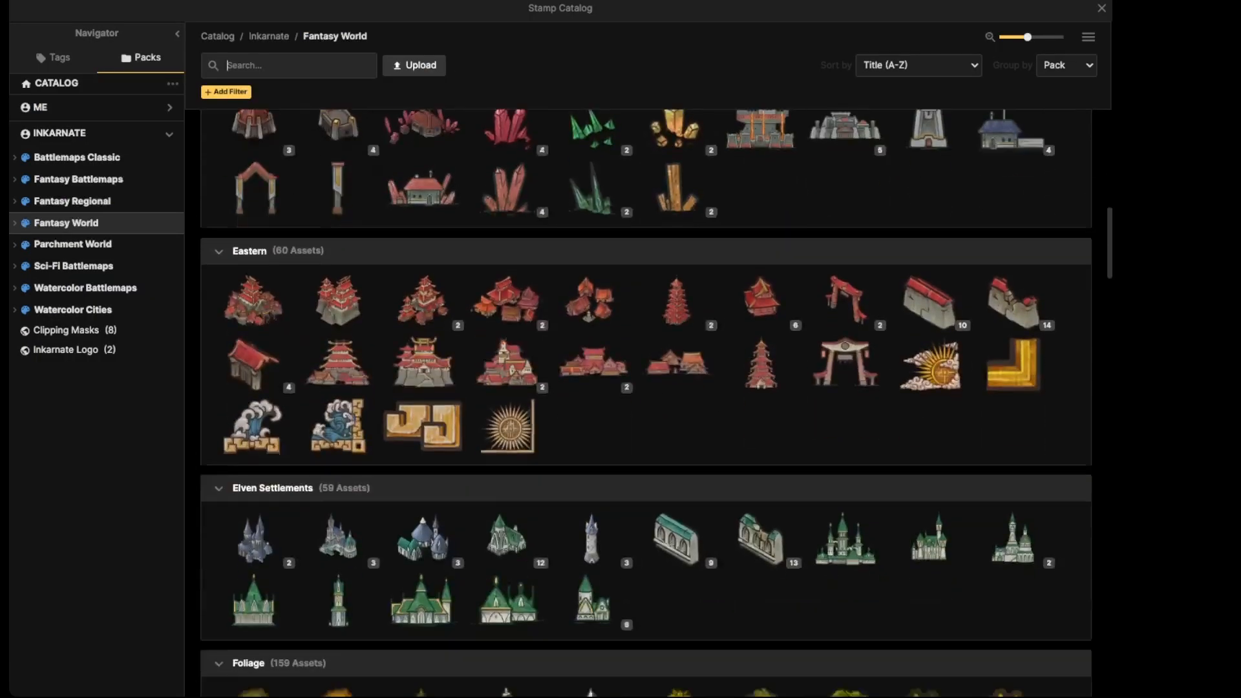
scroll(508, 302, down, 10)
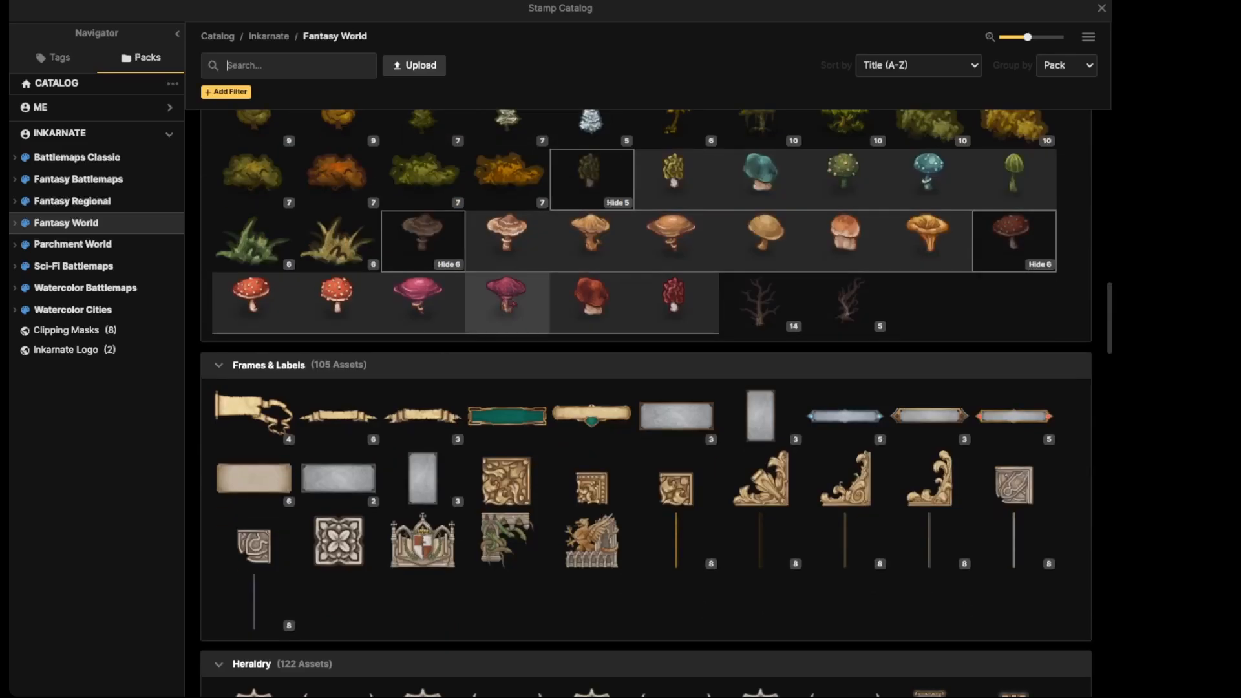
scroll(508, 302, down, 10)
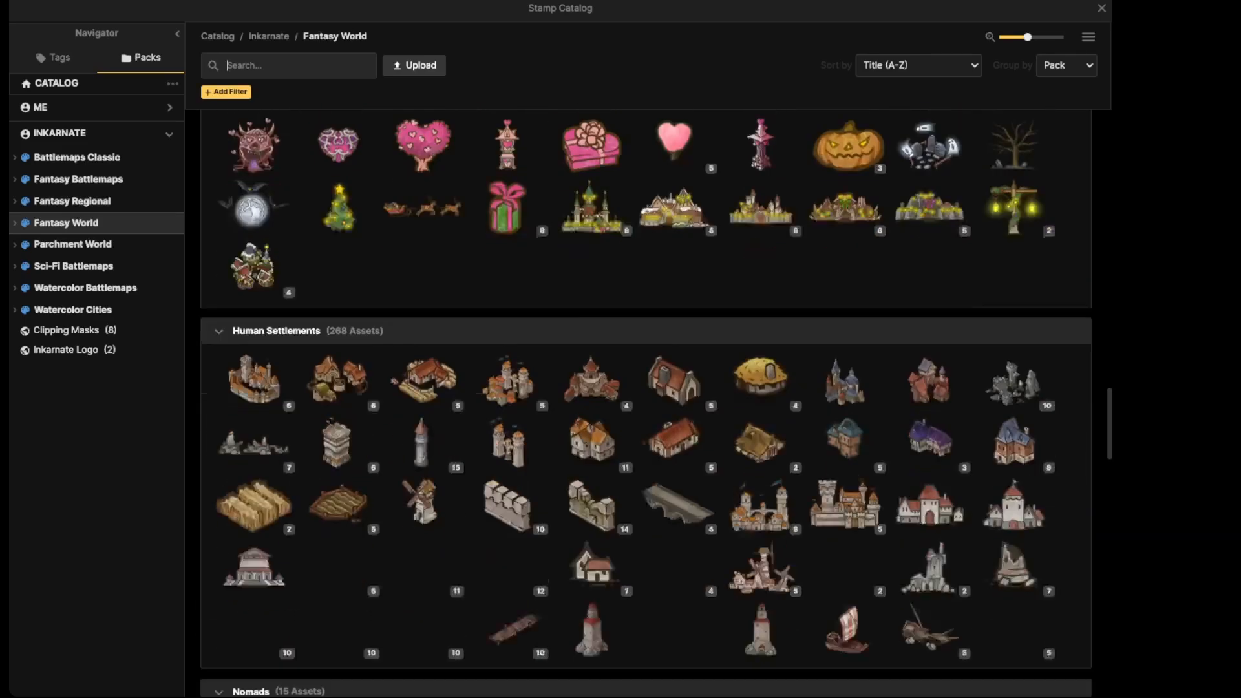
scroll(508, 303, down, 3)
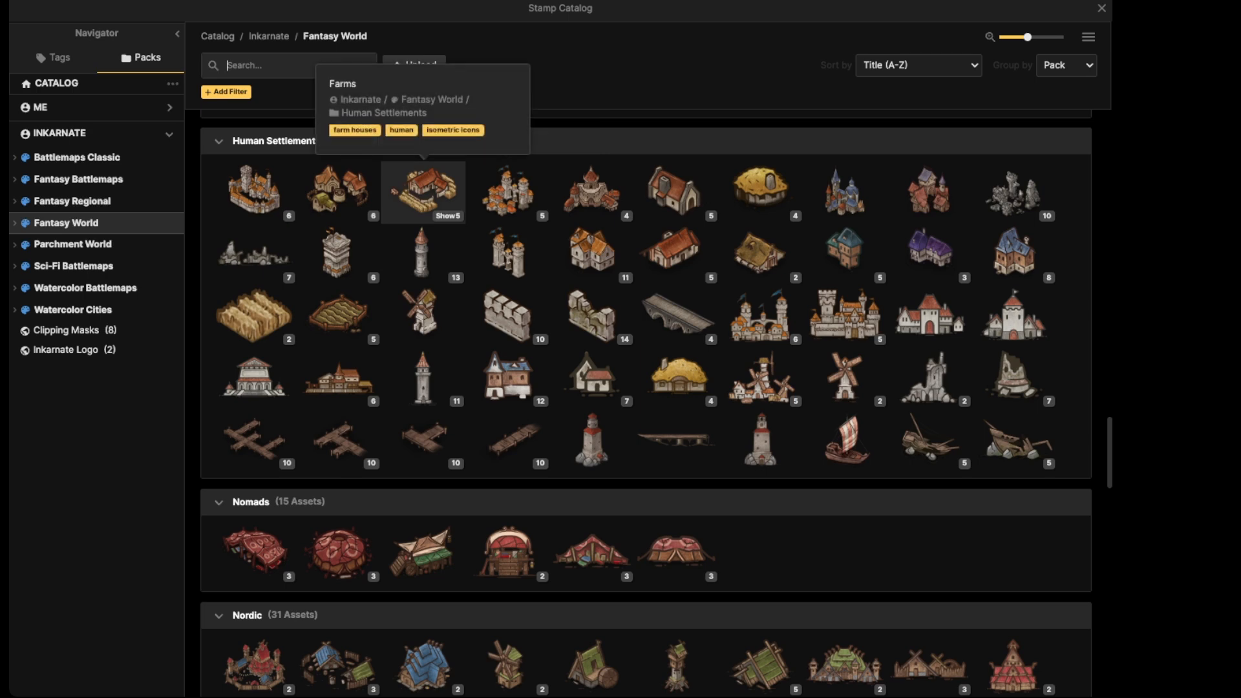
scroll(592, 253, down, 1)
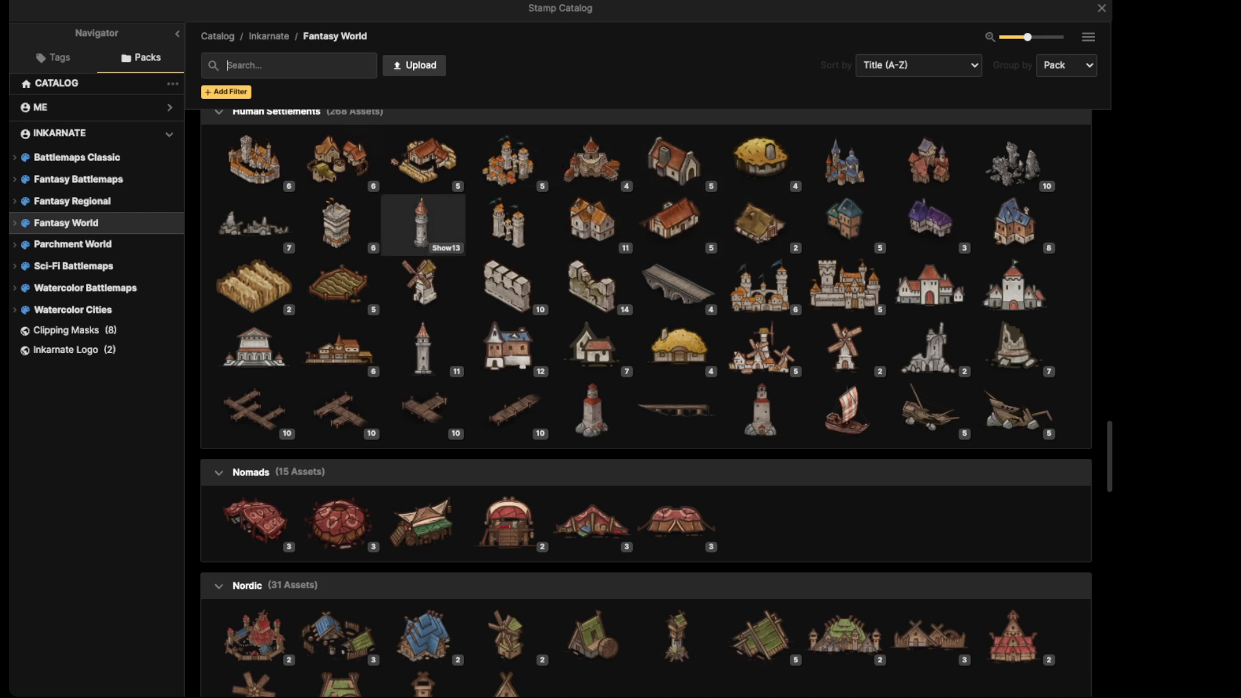
scroll(676, 265, up, 1)
scroll(676, 246, up, 3)
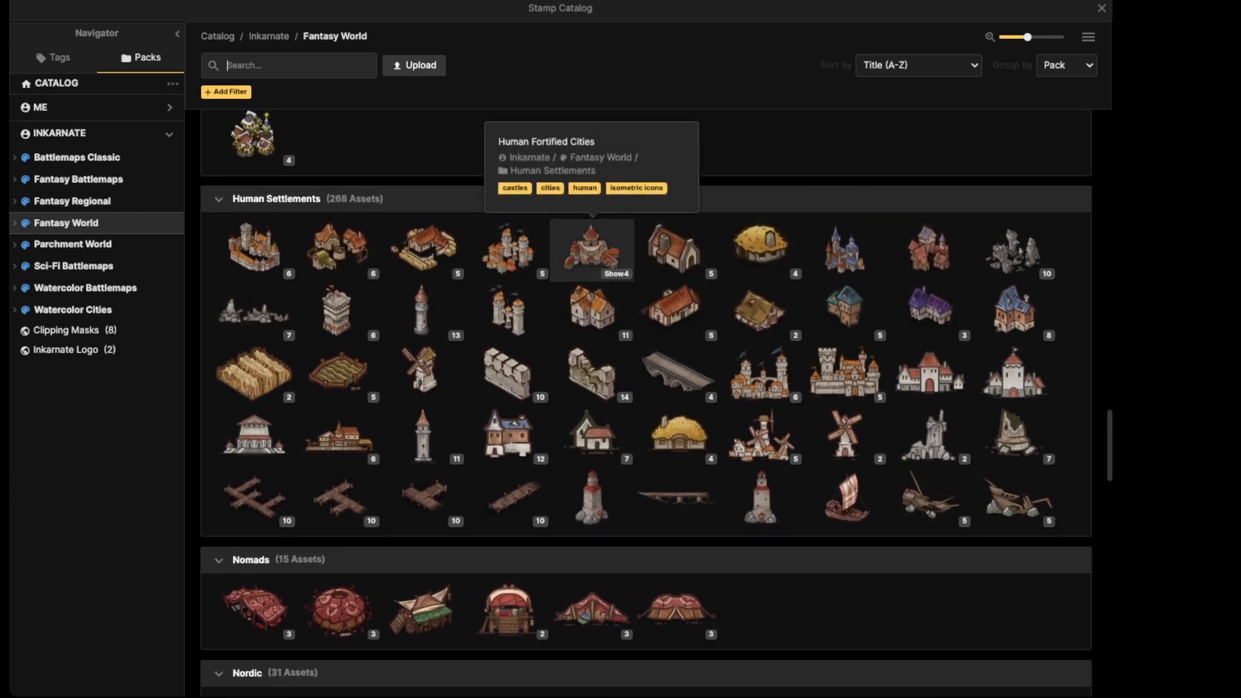
click(592, 249)
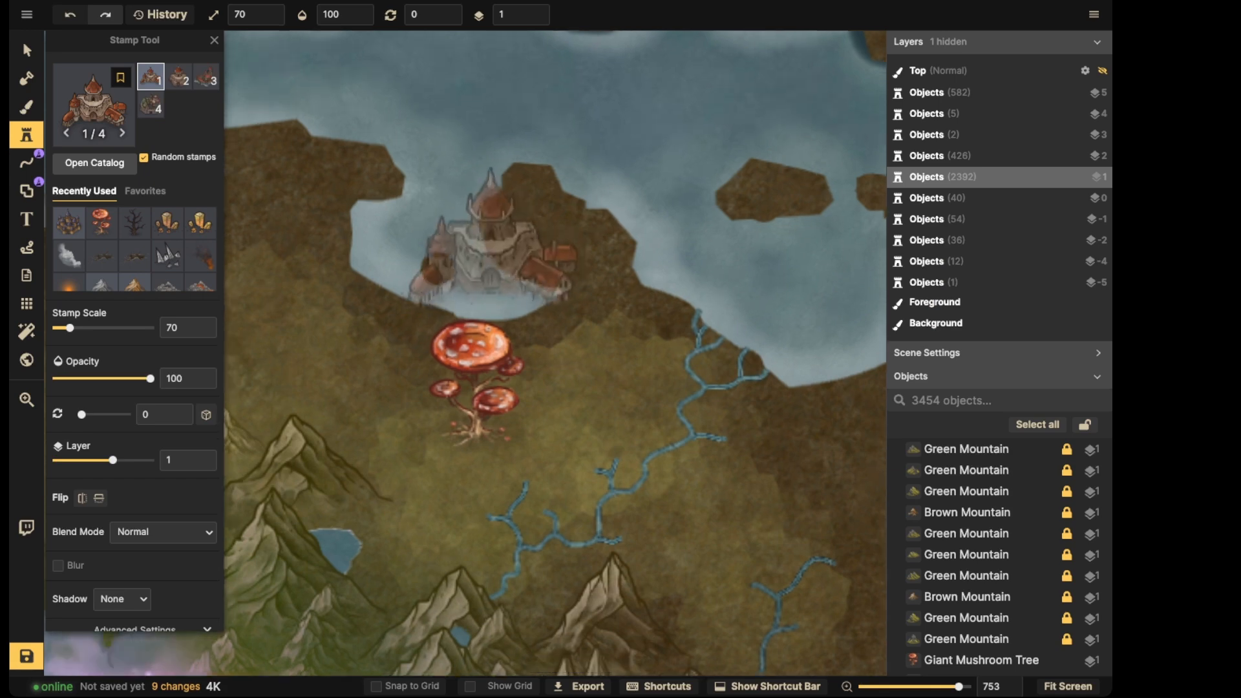
Place a red-roofed Human Fortified City at scale 30 on layer 2, on top of the giant mushroom's largest cap
scroll(459, 291, down, 4)
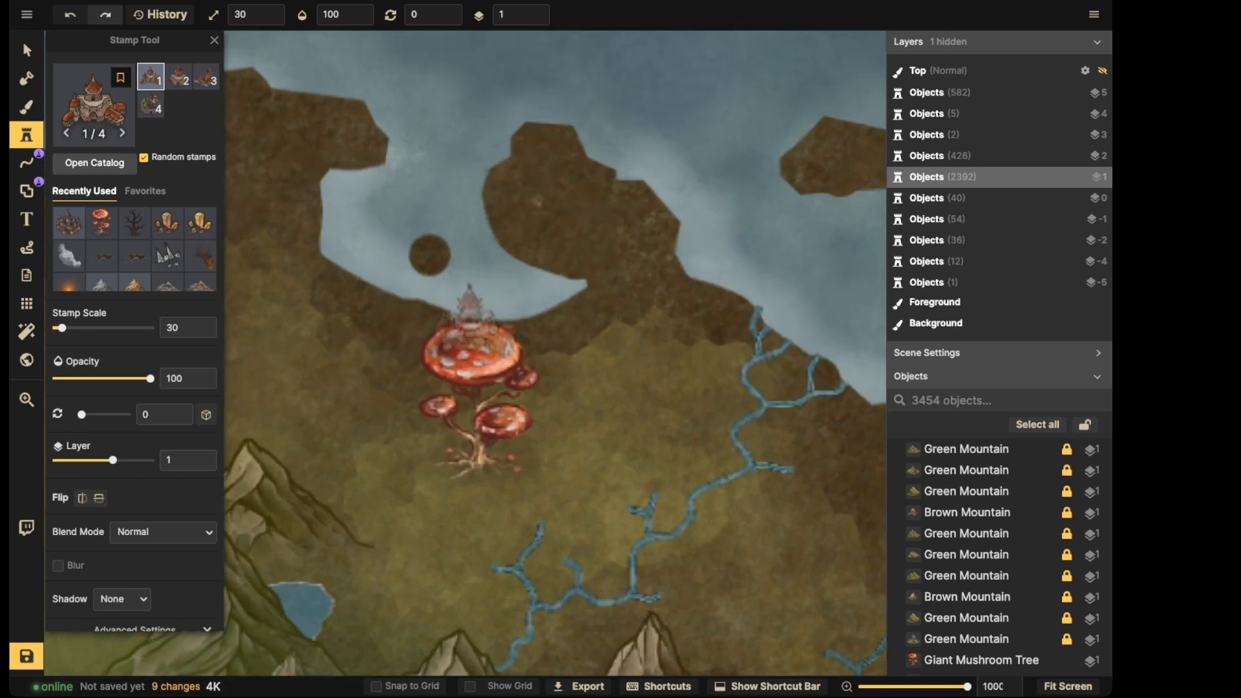
click(473, 325)
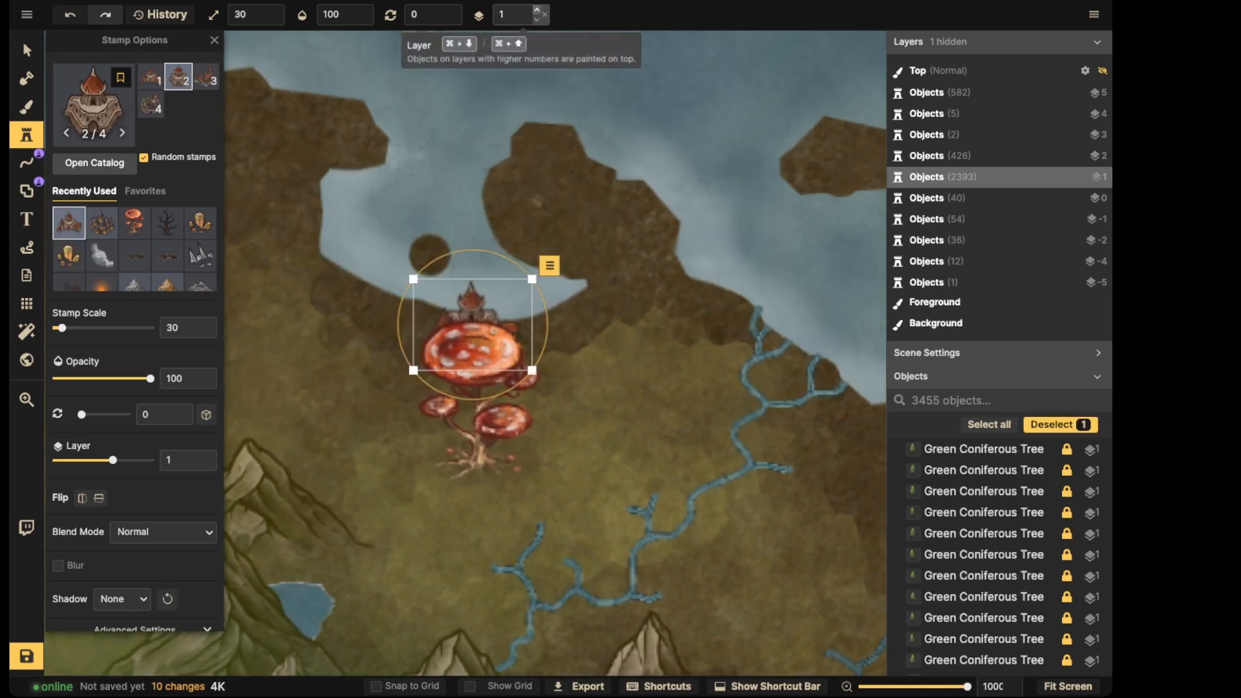
click(538, 11)
click(27, 50)
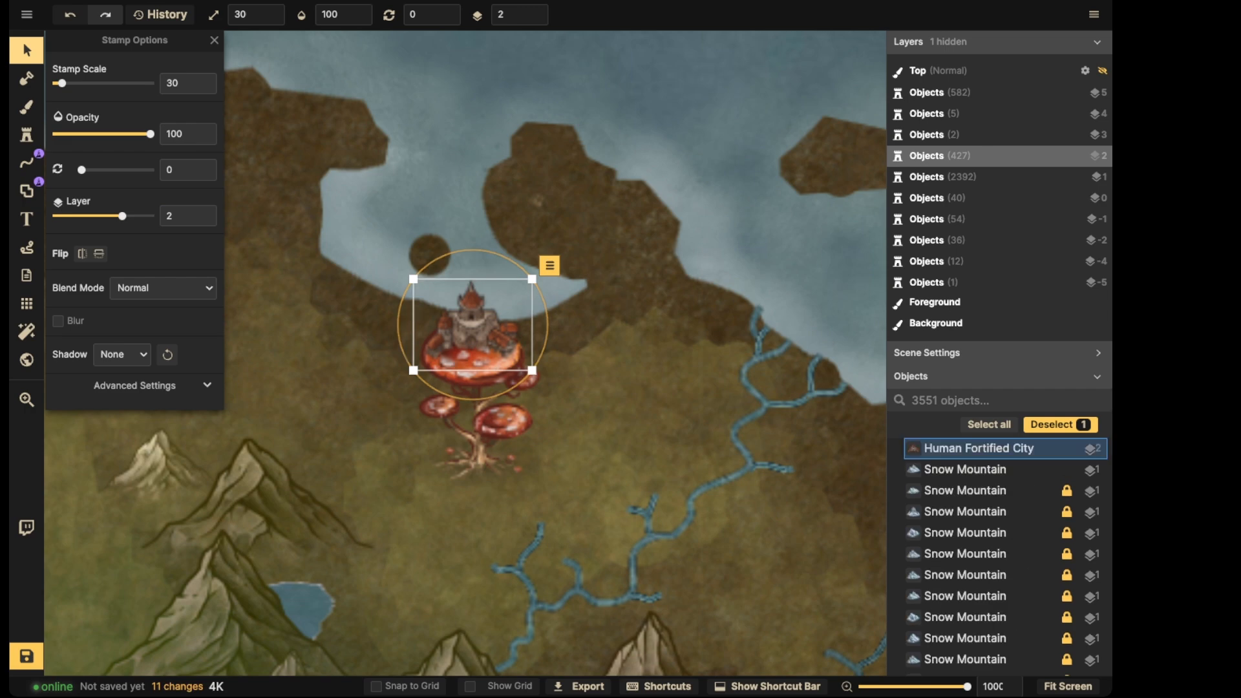
Enlarge the giant mushroom tree and its city together to scale 108 and move them over the crescent bay
click(477, 374)
shift+click(473, 330)
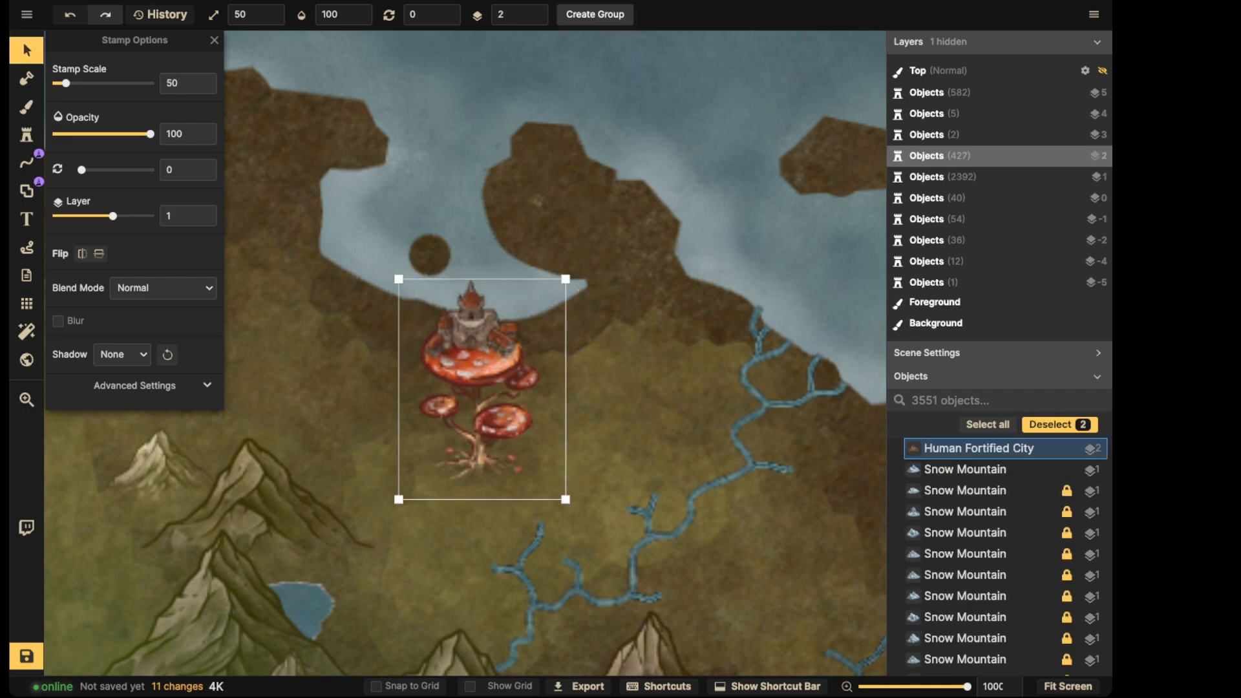
drag(399, 279, 273, 112)
scroll(387, 198, down, 5)
key(space)
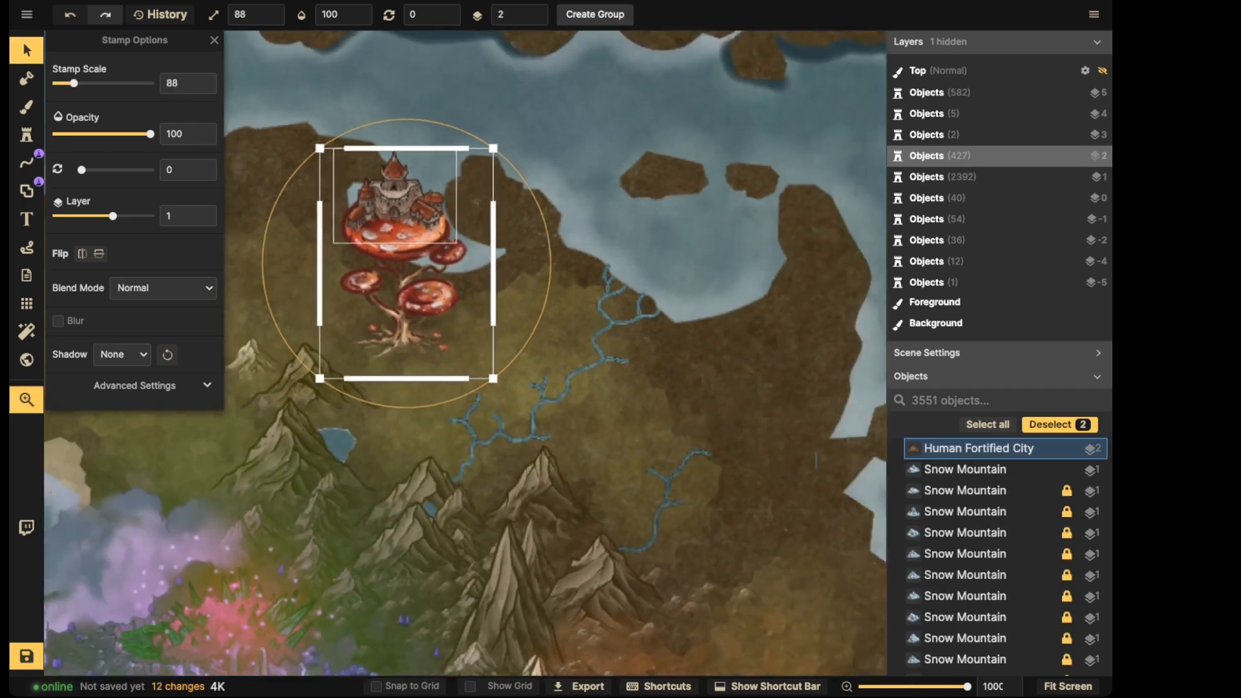
drag(386, 198, 631, 212)
drag(564, 162, 525, 110)
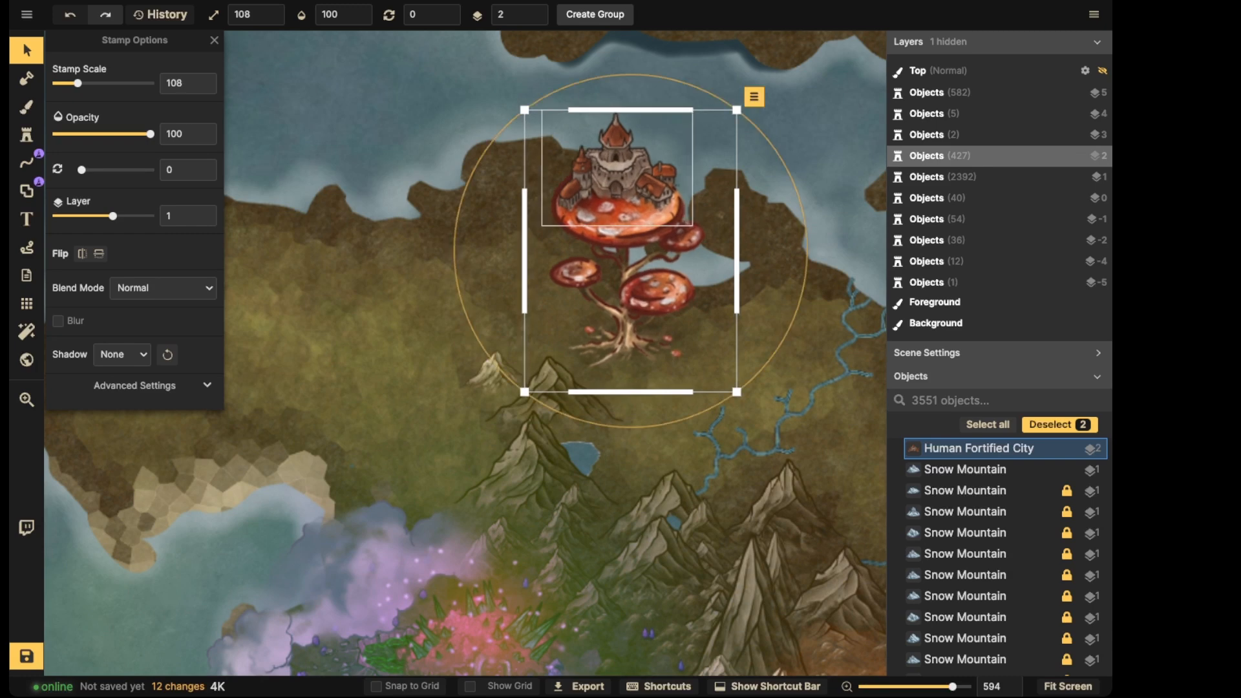
drag(622, 180, 691, 140)
Raise the Human Fortified City stamp's brightness to 125
click(695, 140)
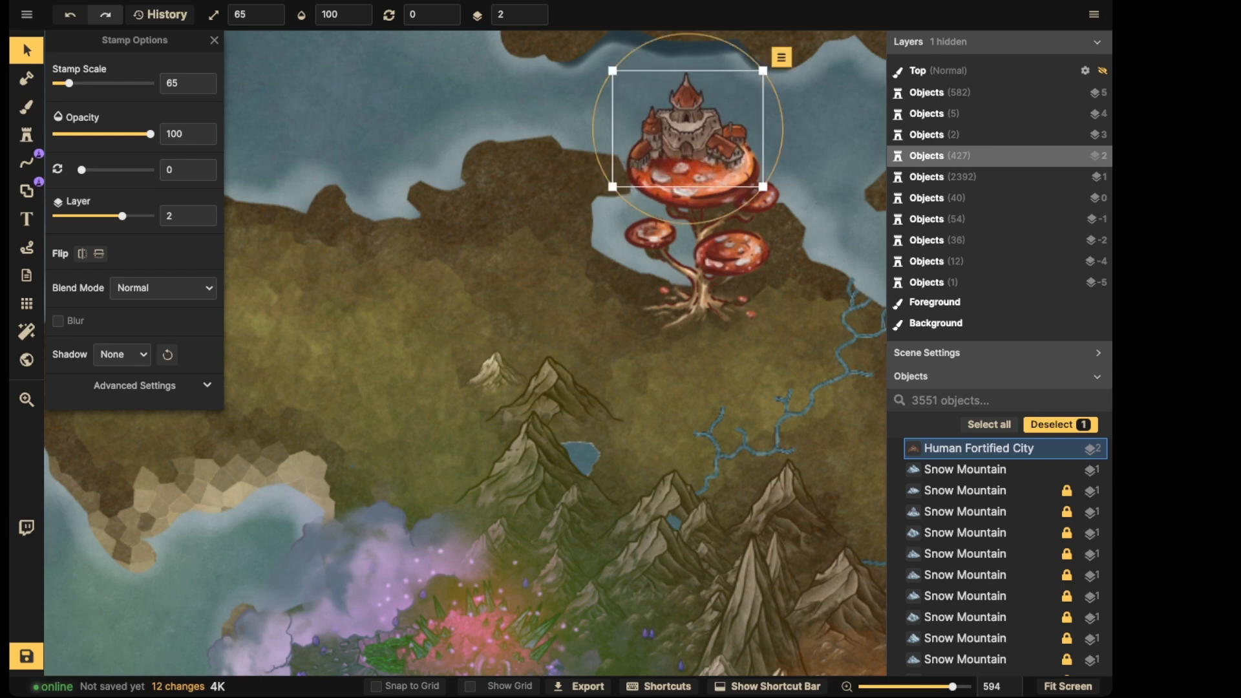
click(135, 386)
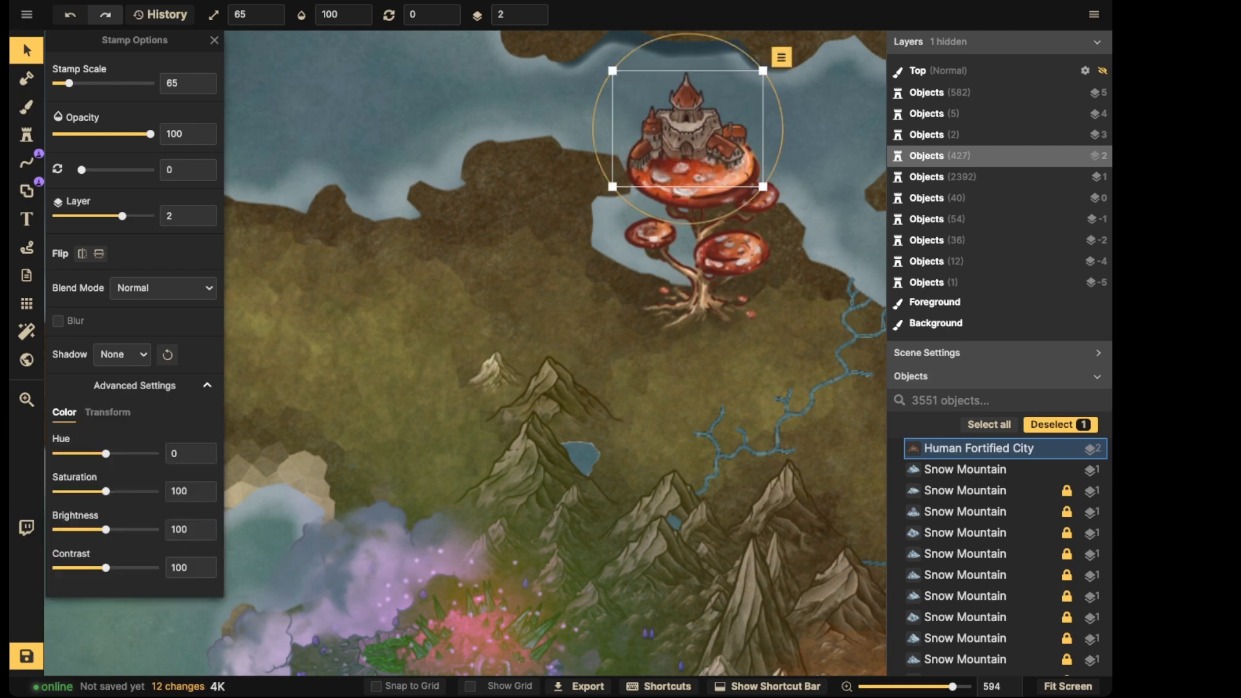
drag(106, 529, 114, 529)
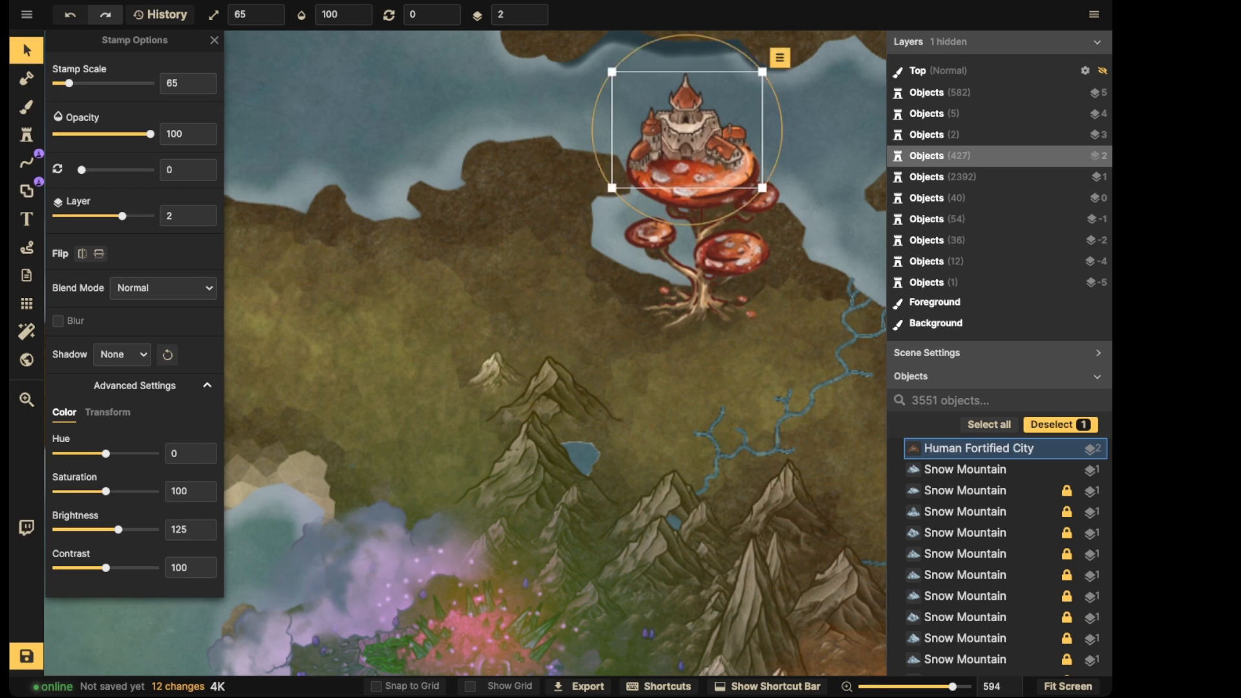
scroll(737, 253, up, 2)
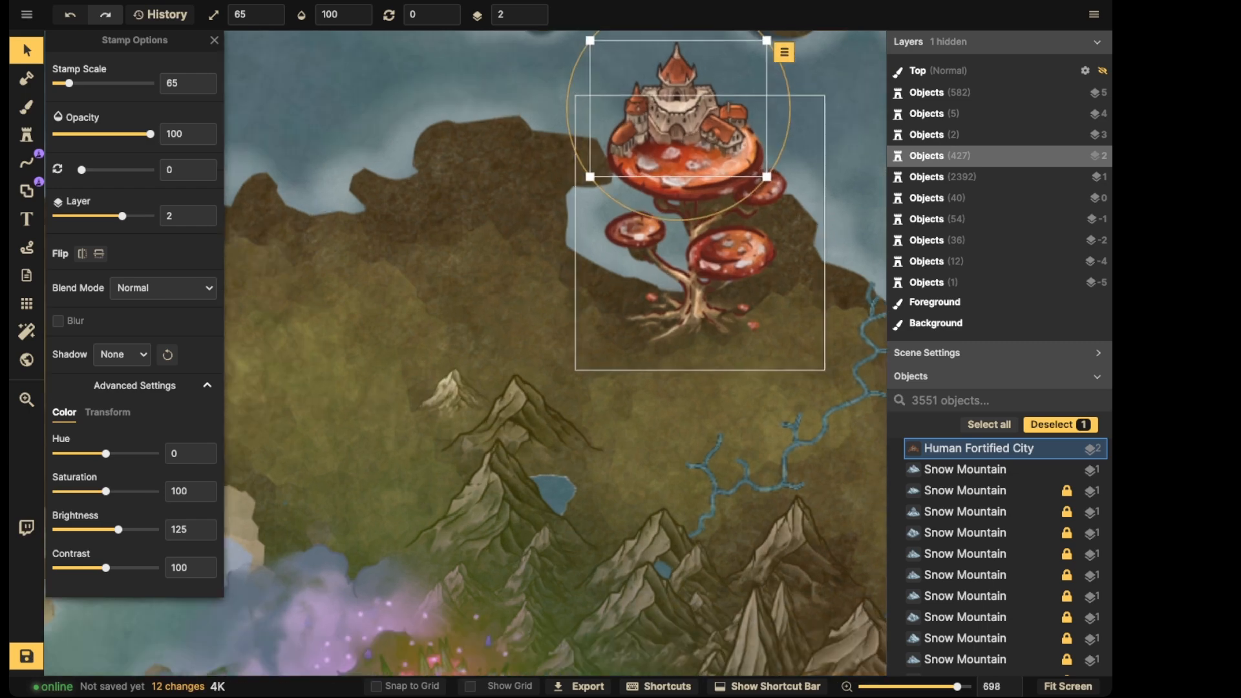
Choose the Red Building stamp from Human Settlements and place its towered variant at scale 65 on the larger lower mushroom cap
key(s)
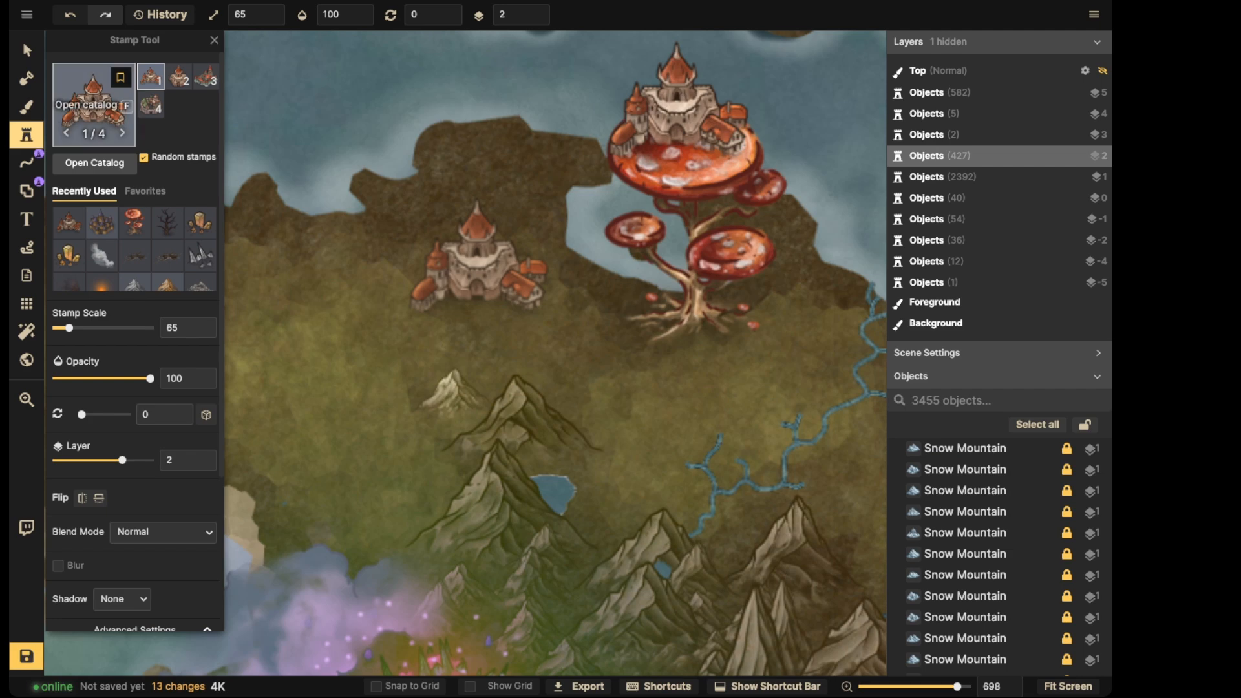
scroll(715, 252, up, 4)
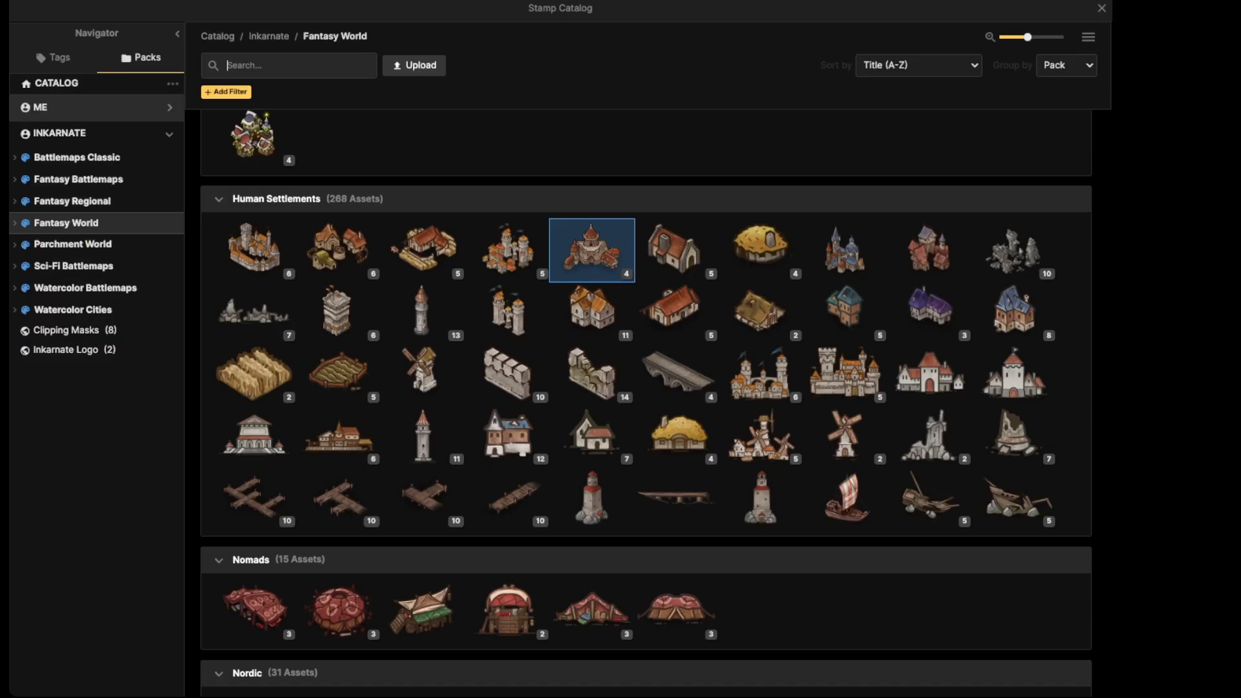
click(94, 163)
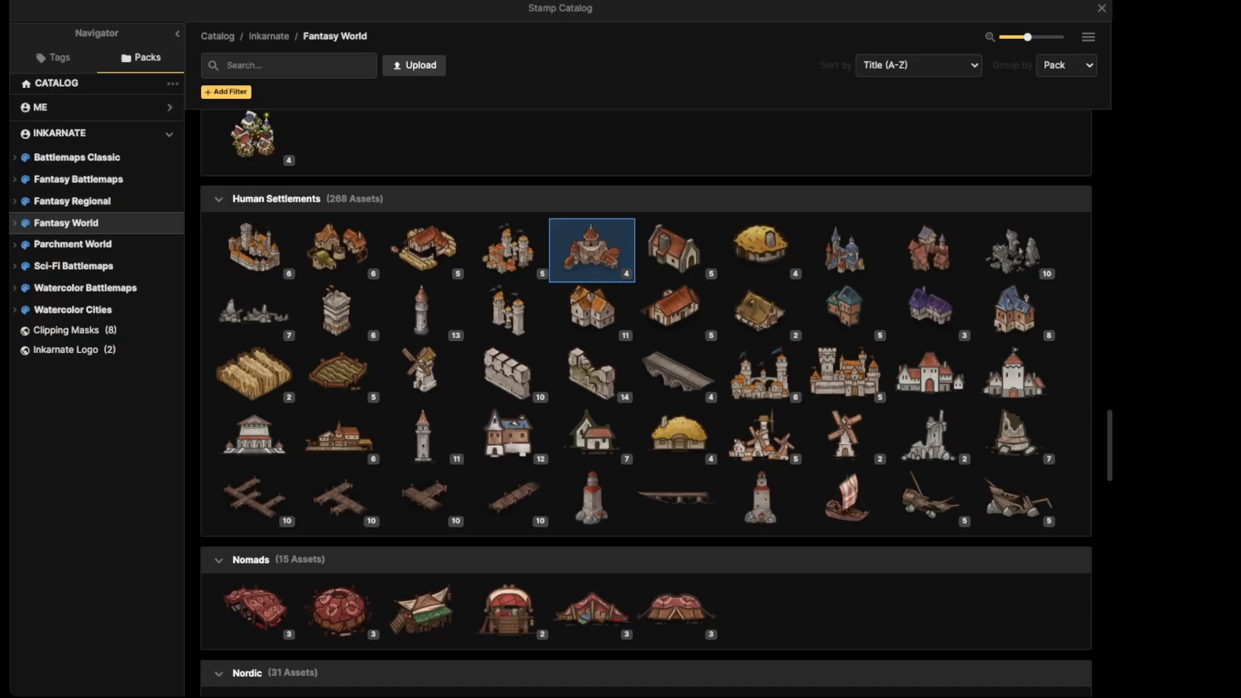
click(676, 310)
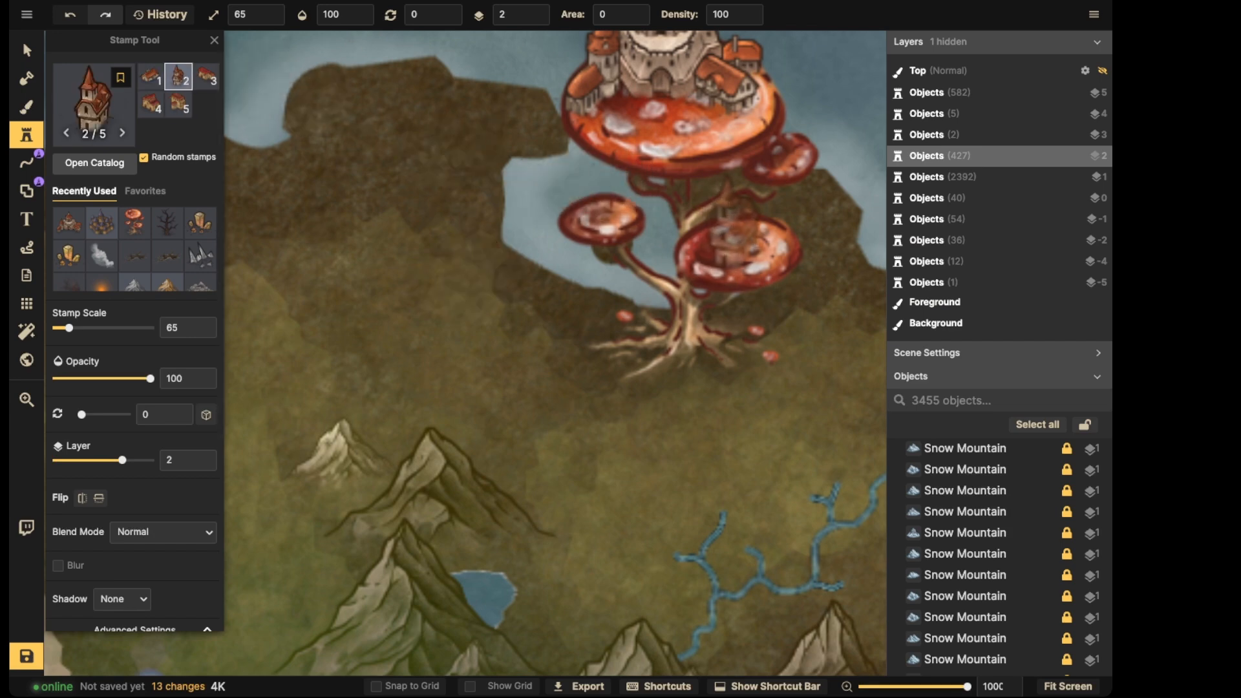
click(729, 227)
Look through the Red Building variants and expand all assets in the stamp catalog
key(Left)
key(Left)
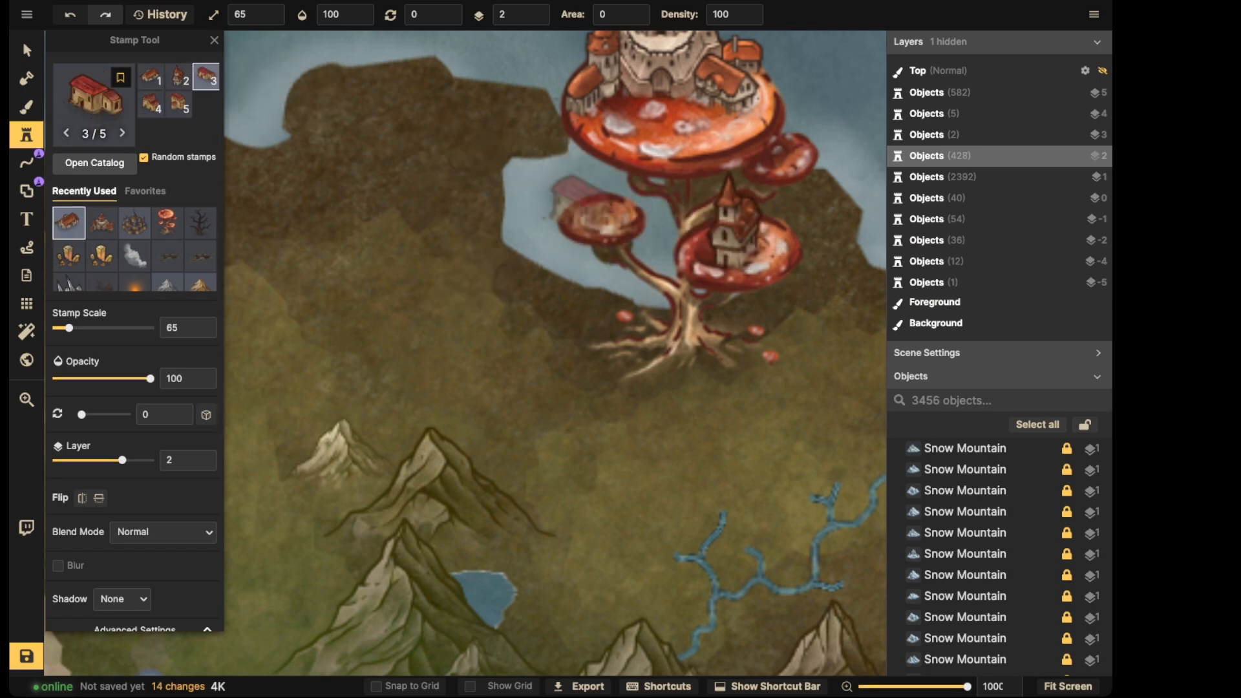
key(Right)
key(Right)
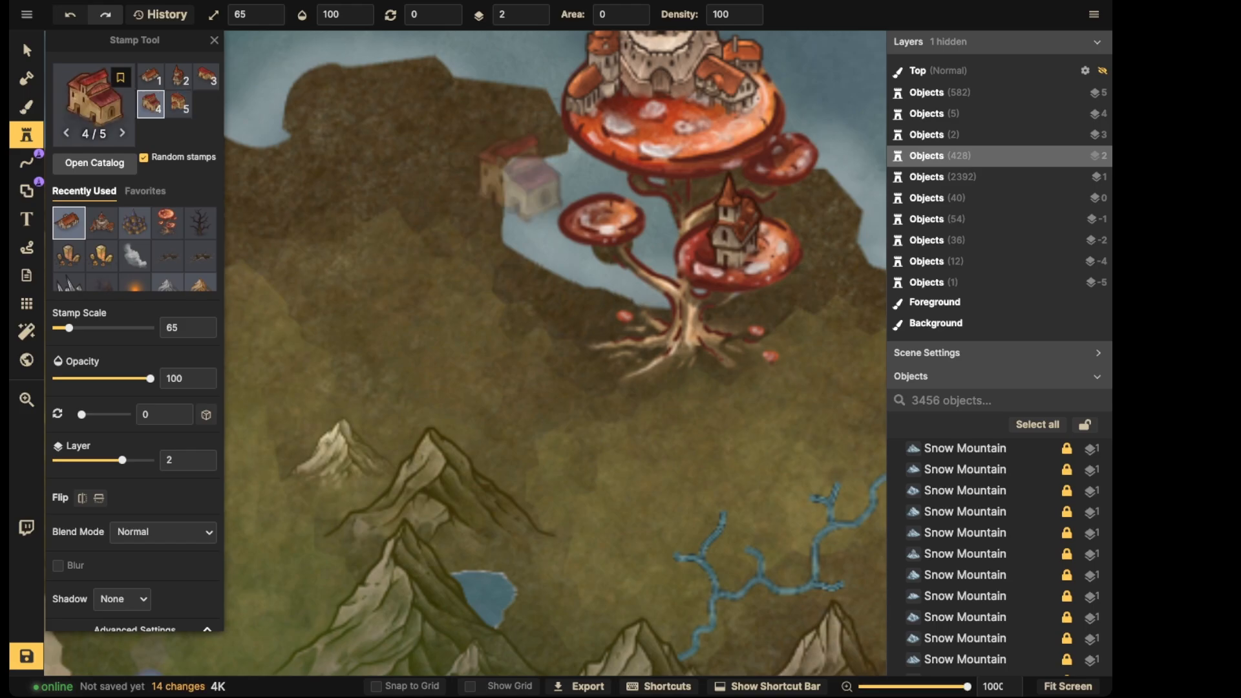
key(f)
scroll(647, 388, down, 5)
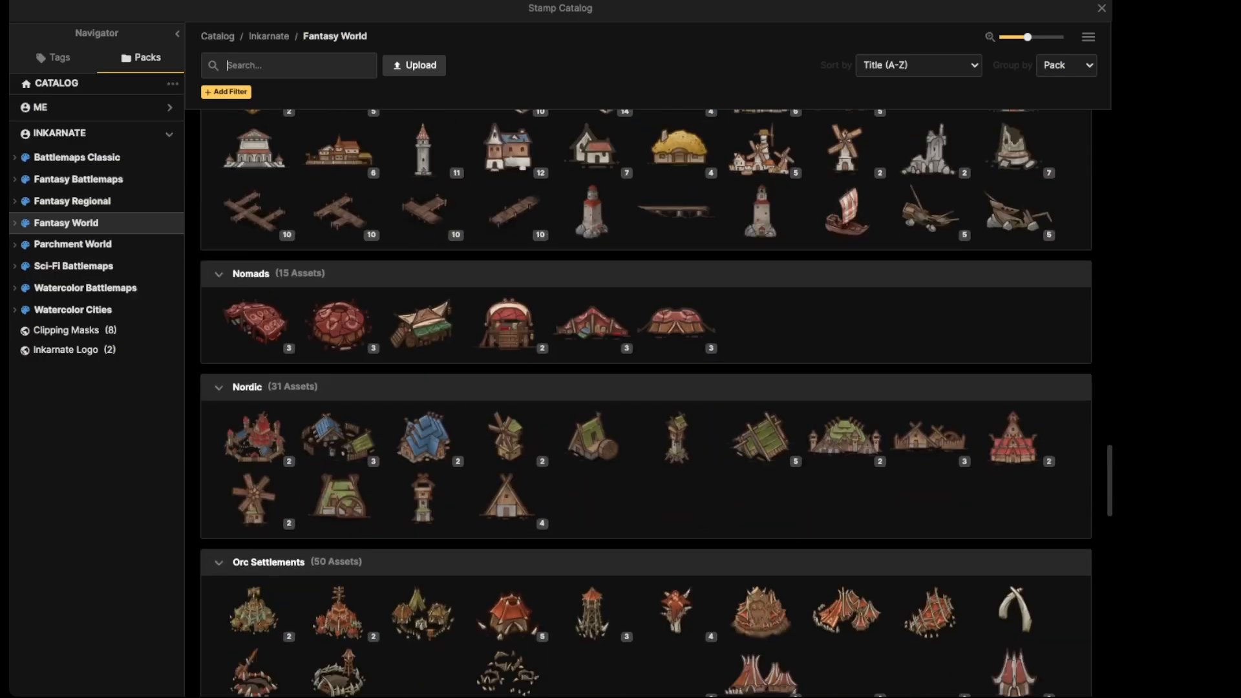
scroll(647, 388, up, 3)
click(1089, 37)
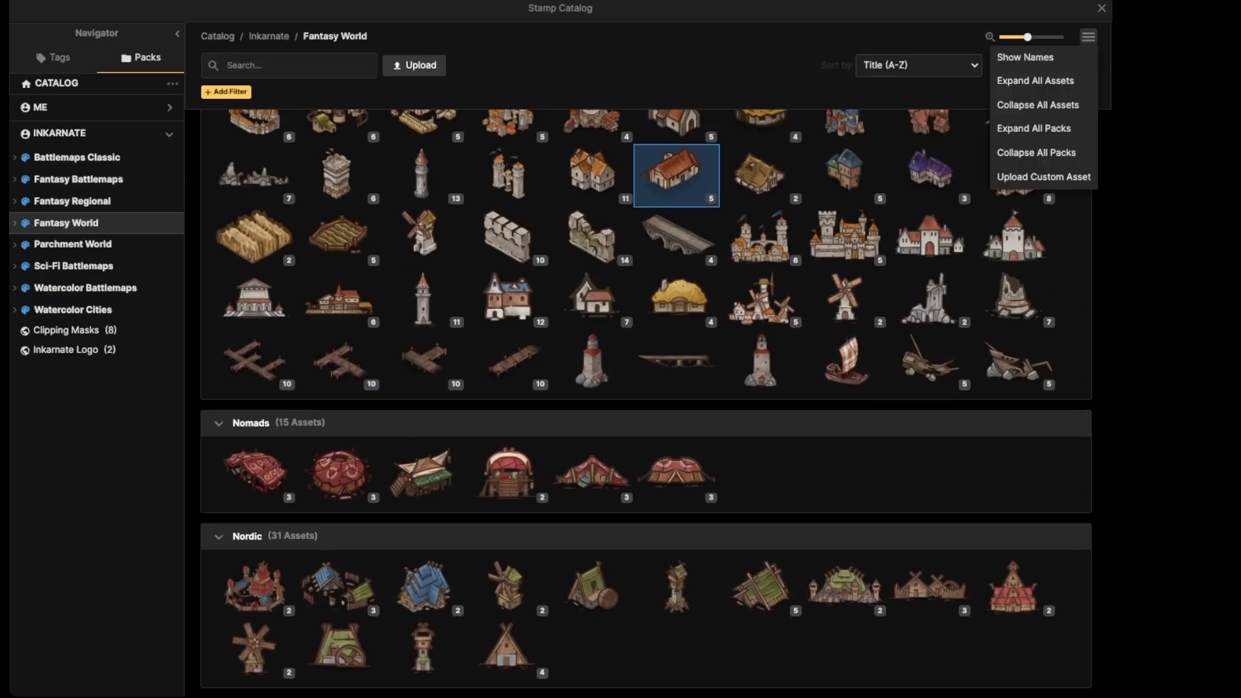
click(1036, 81)
Choose the Orange Building stamp from Human Settlements and place it at scale 65 on the giant mushroom's small western cap
scroll(677, 291, down, 18)
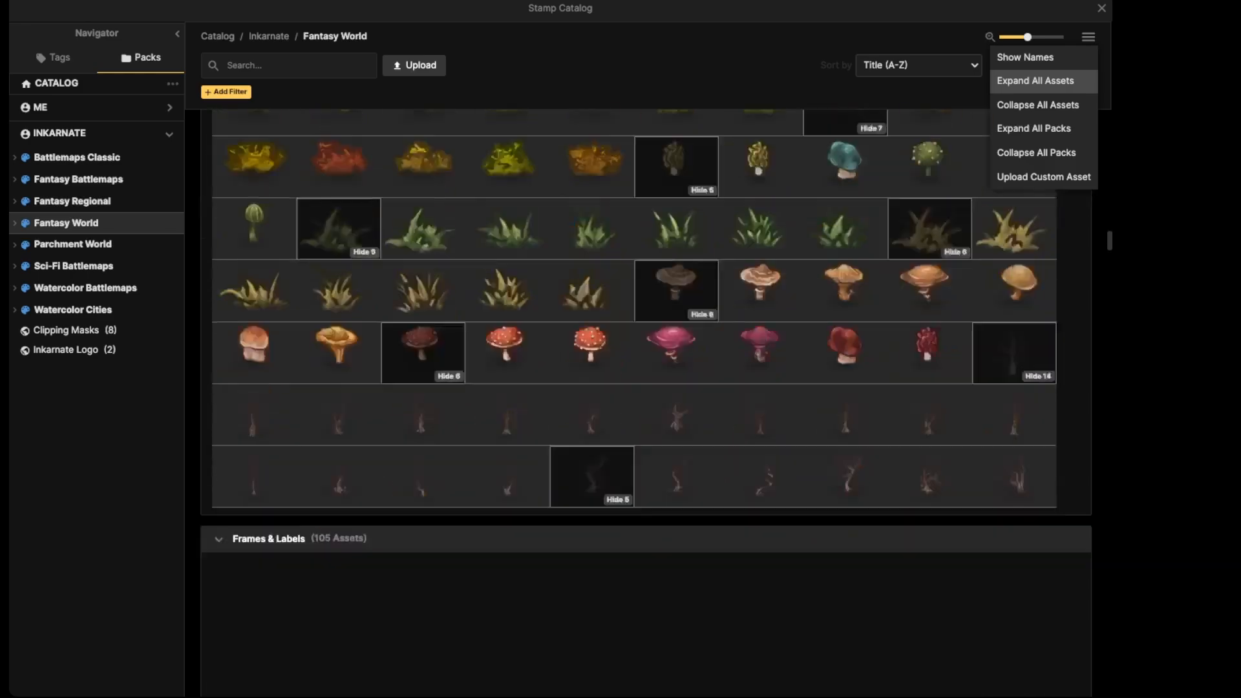
scroll(647, 401, down, 20)
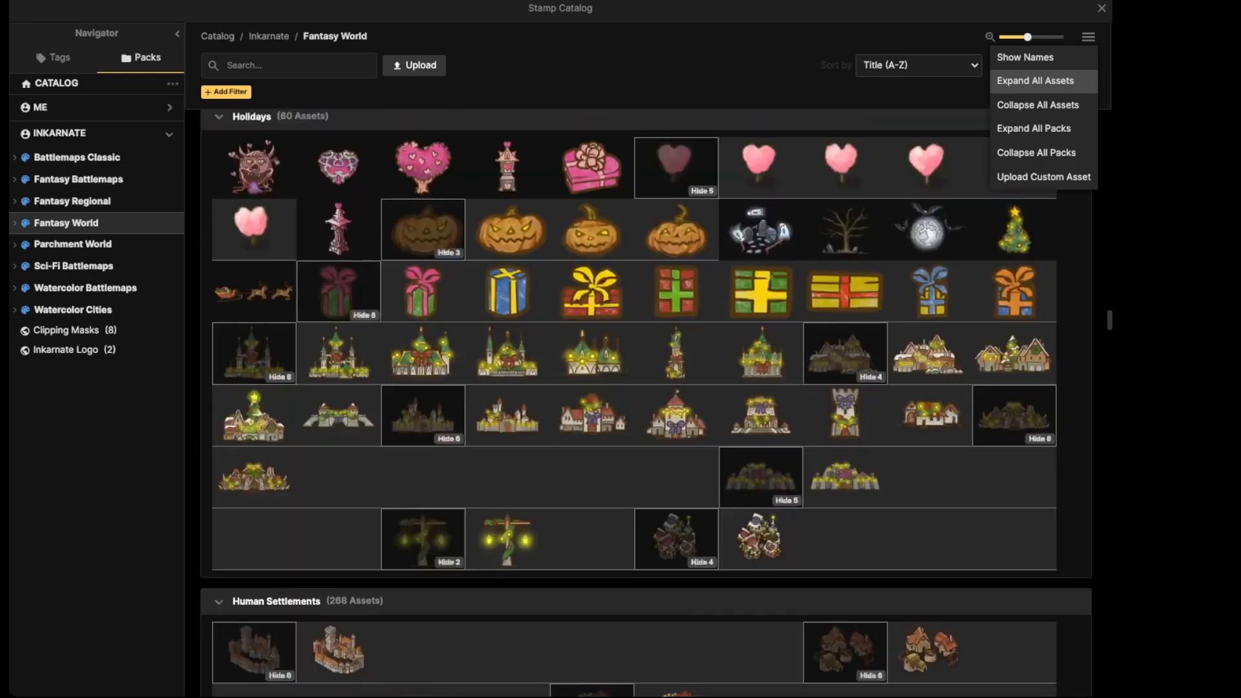
scroll(845, 341, down, 10)
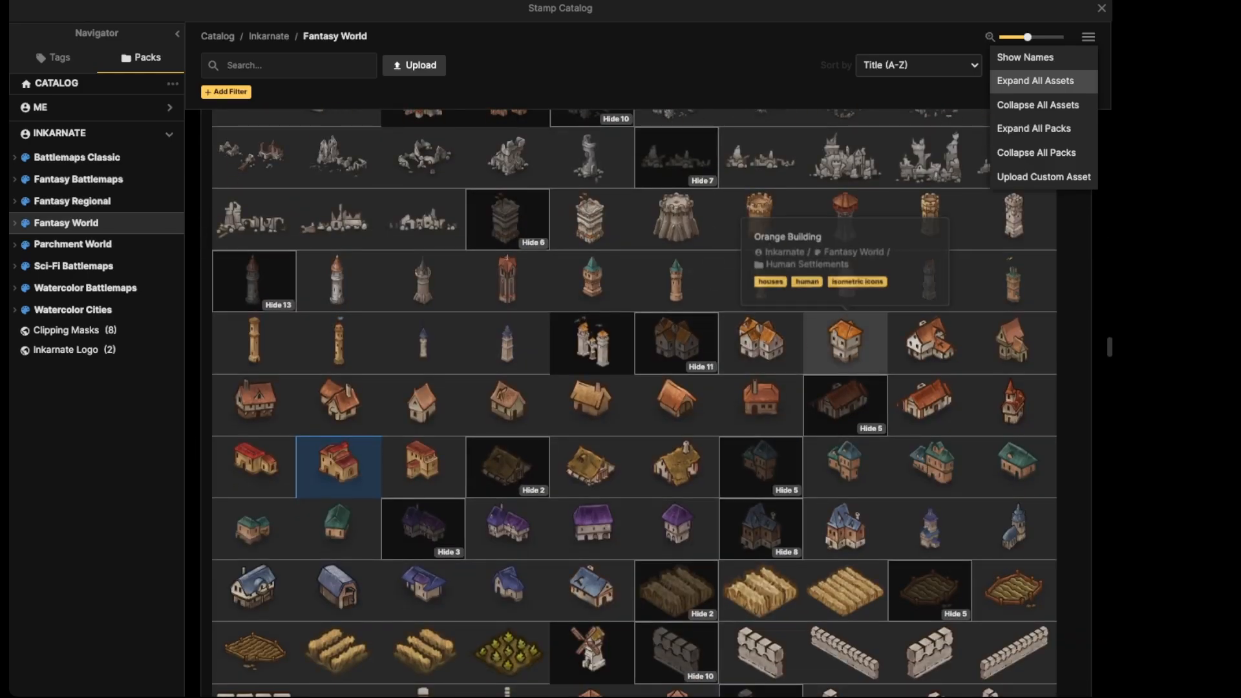
click(845, 341)
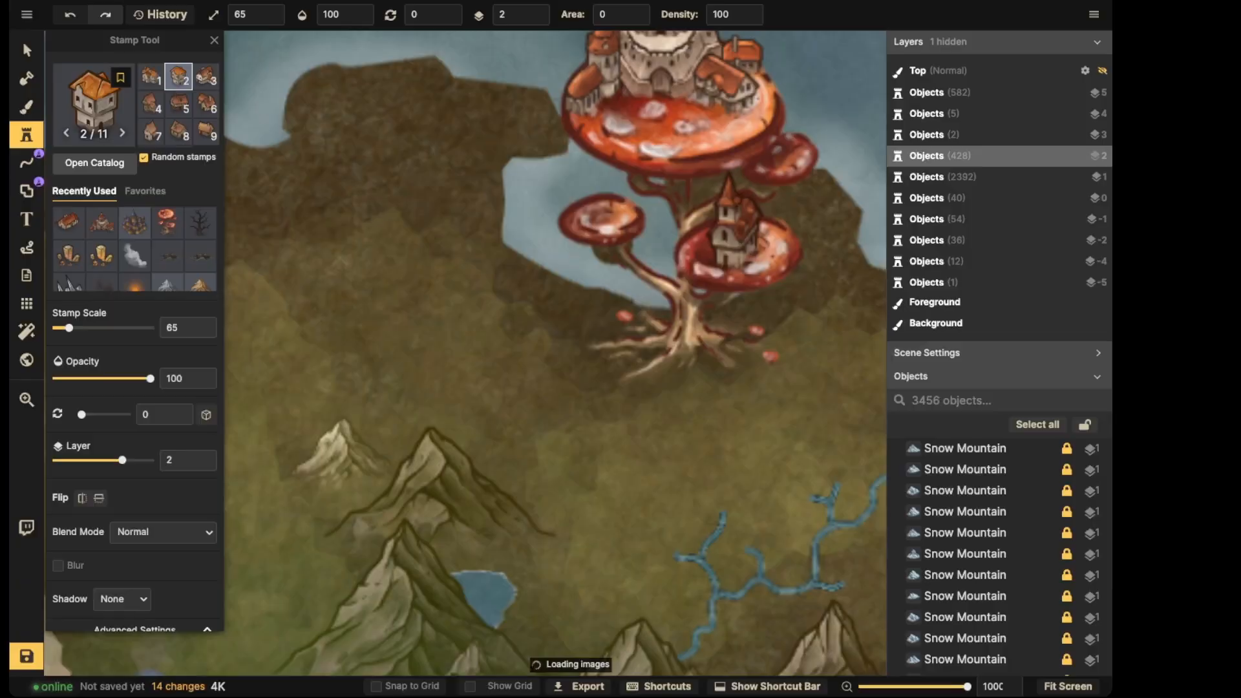
click(600, 185)
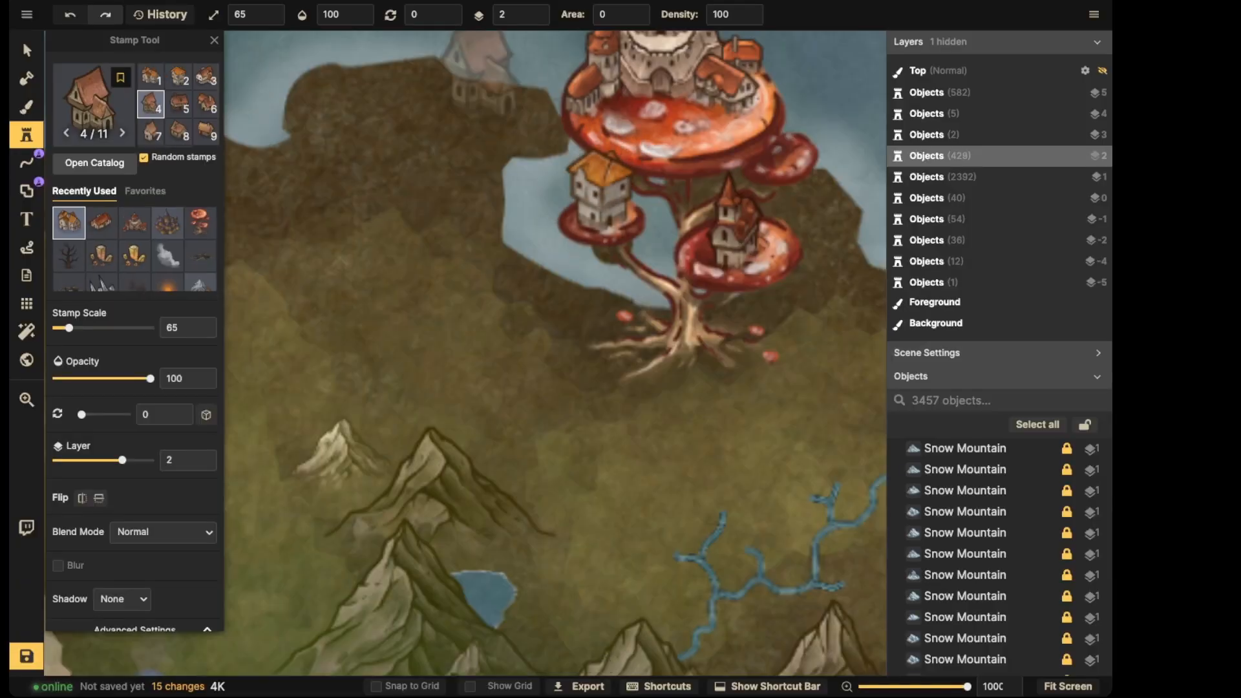
click(27, 51)
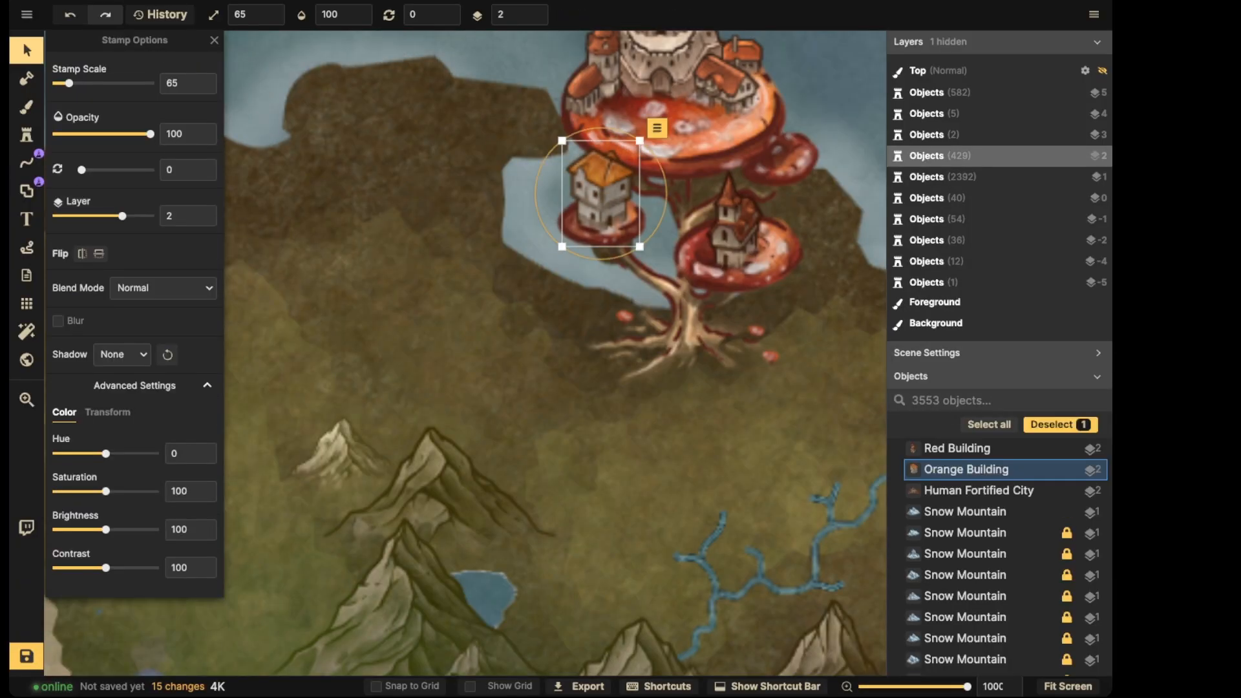
drag(600, 196, 603, 196)
click(537, 176)
Select the mushroom tree with its city and two buildings, reduce them to scale 40, and move them inland southeast of the bay
scroll(537, 176, down, 5)
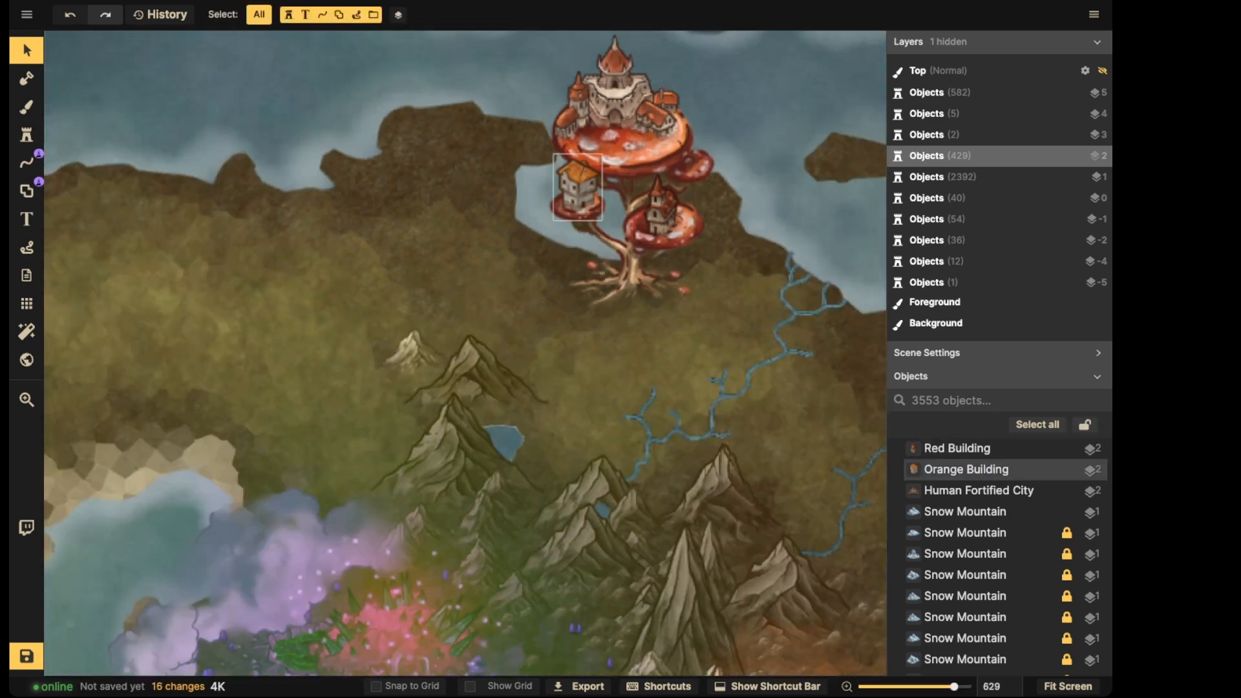
drag(546, 74, 619, 180)
scroll(605, 203, down, 4)
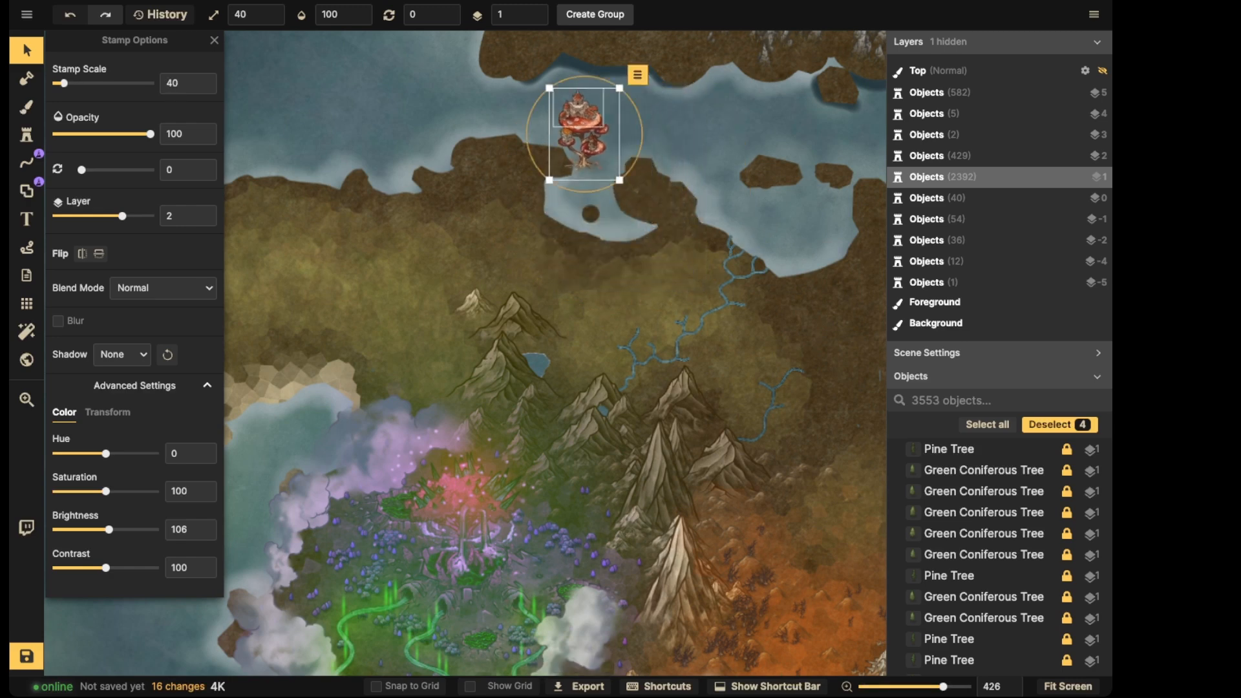
drag(584, 136, 663, 302)
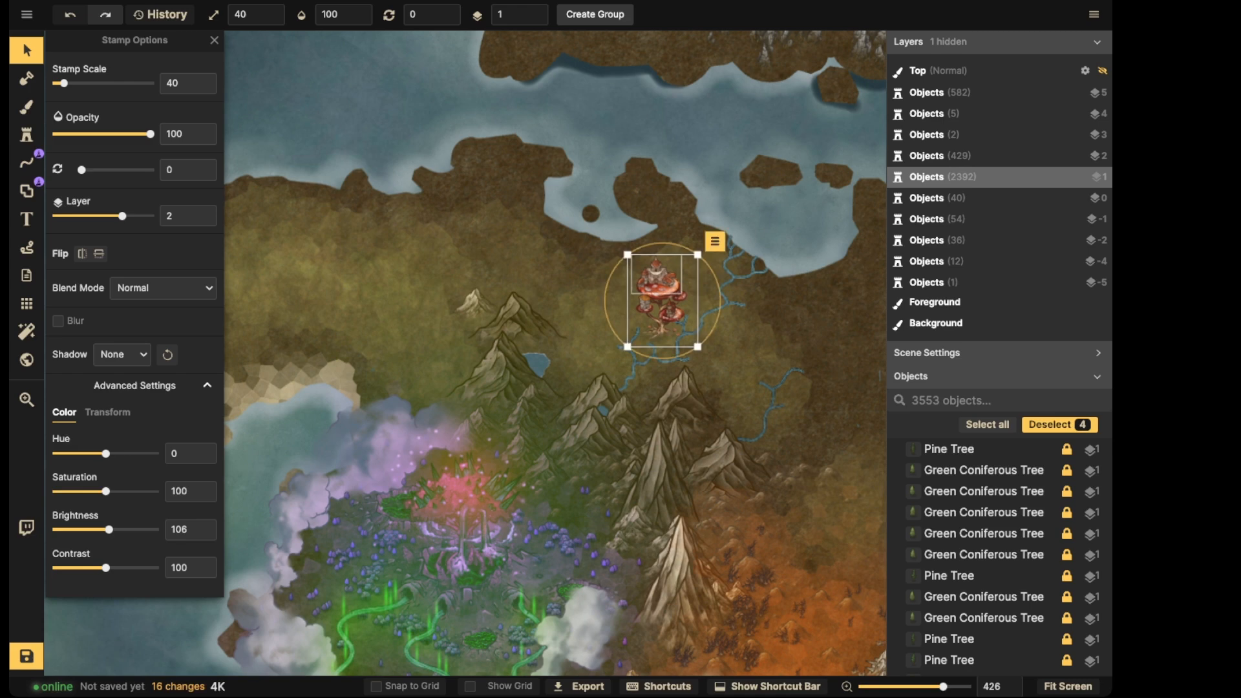
Reduce the selected mushroom tree with its city and buildings to scale 34 and nudge the group slightly northwest
scroll(663, 302, up, 3)
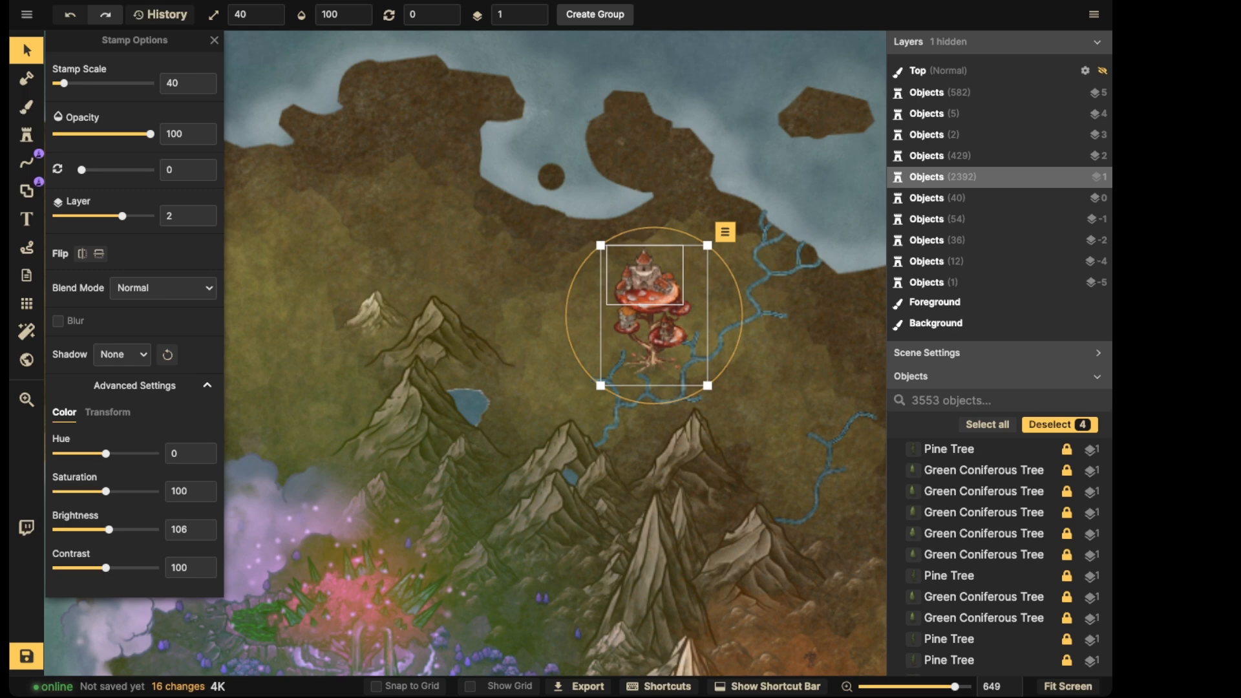
drag(658, 282, 658, 281)
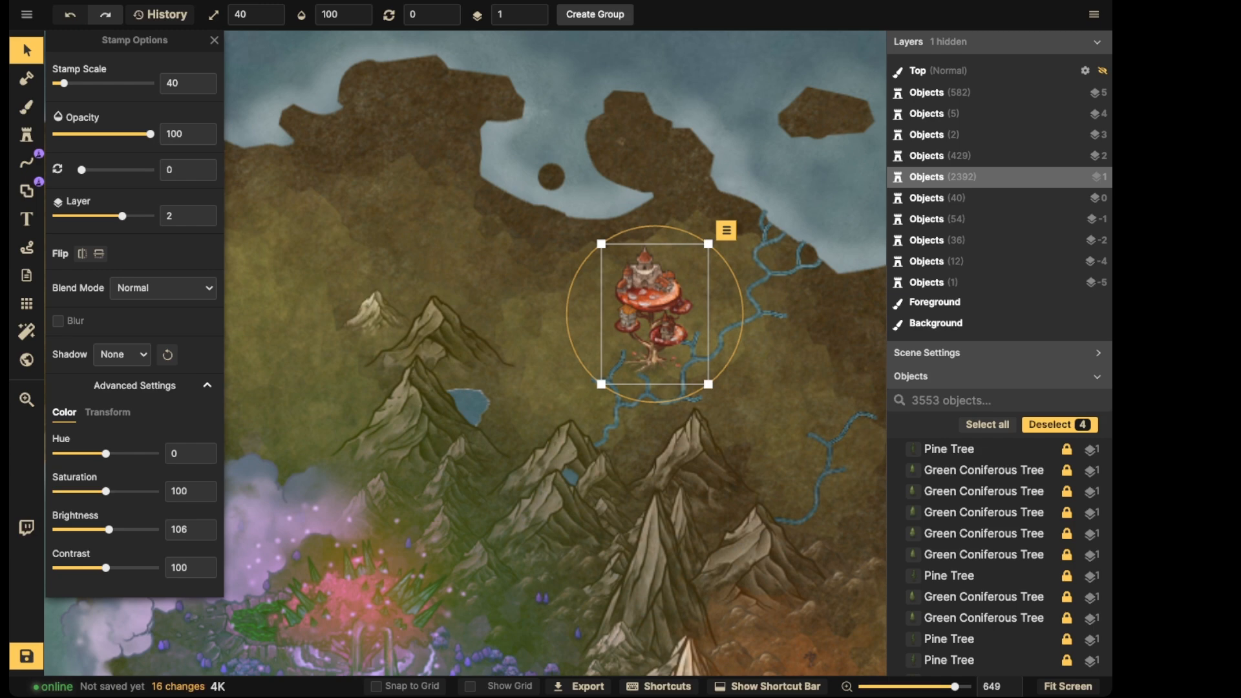
mouse_move(601, 244)
mouse_down()
mouse_move(680, 347)
mouse_move(615, 262)
mouse_up()
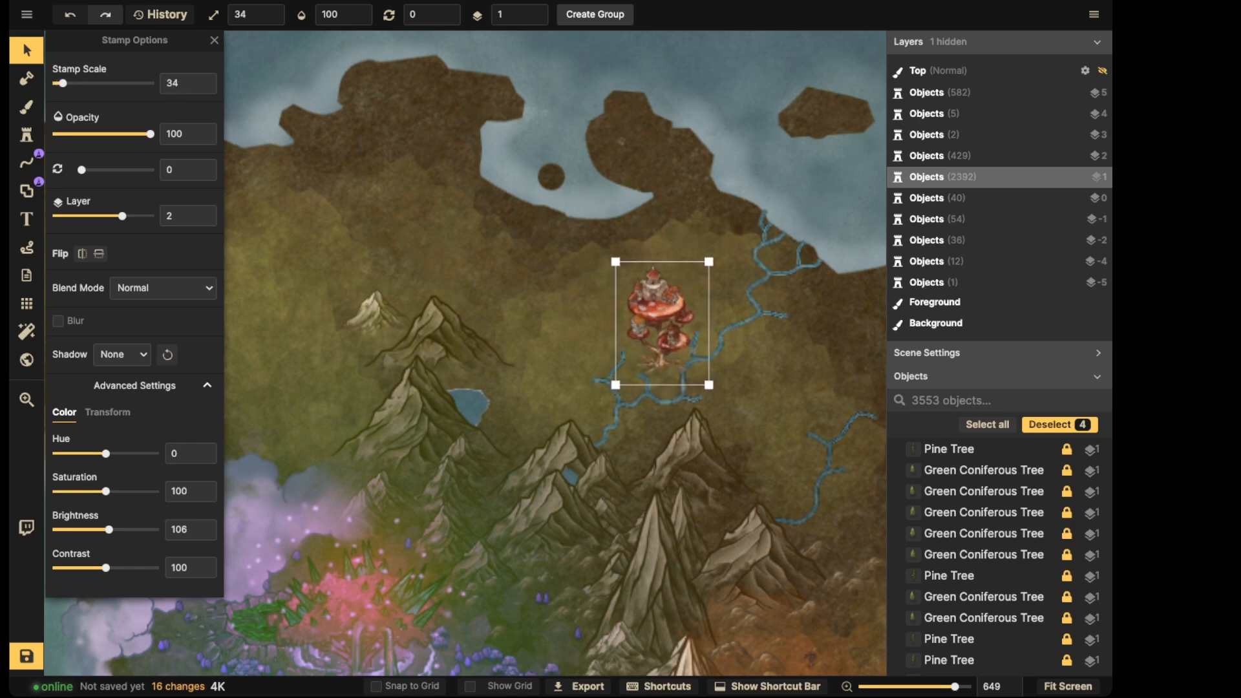
drag(661, 321, 657, 314)
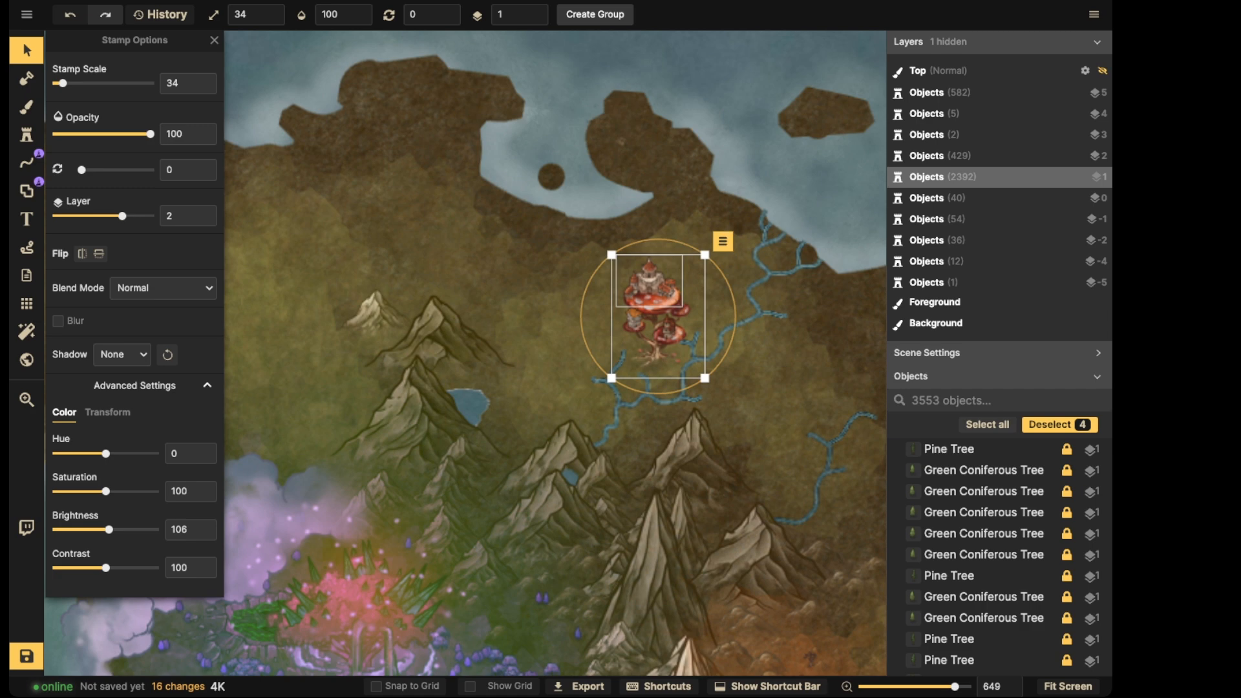
key(Escape)
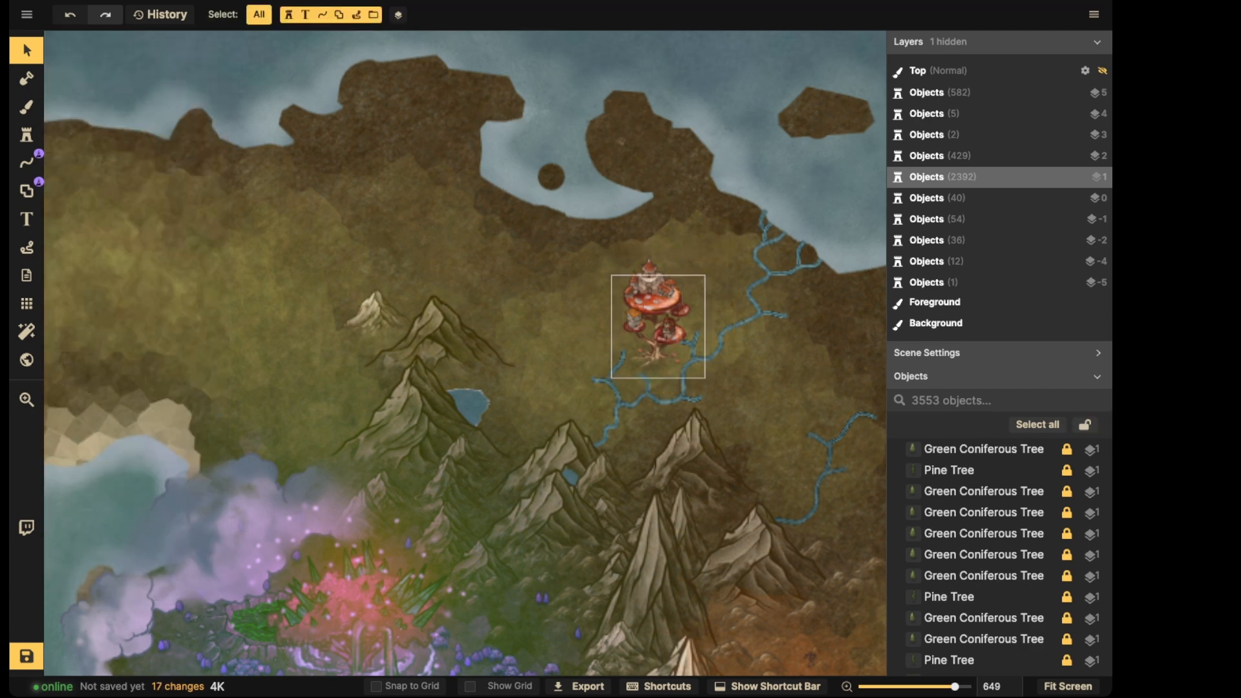
Set the brush to paint the blue-grey water texture on the foreground layer at size 11, and undo a first dab below the mushroom tree
key(b)
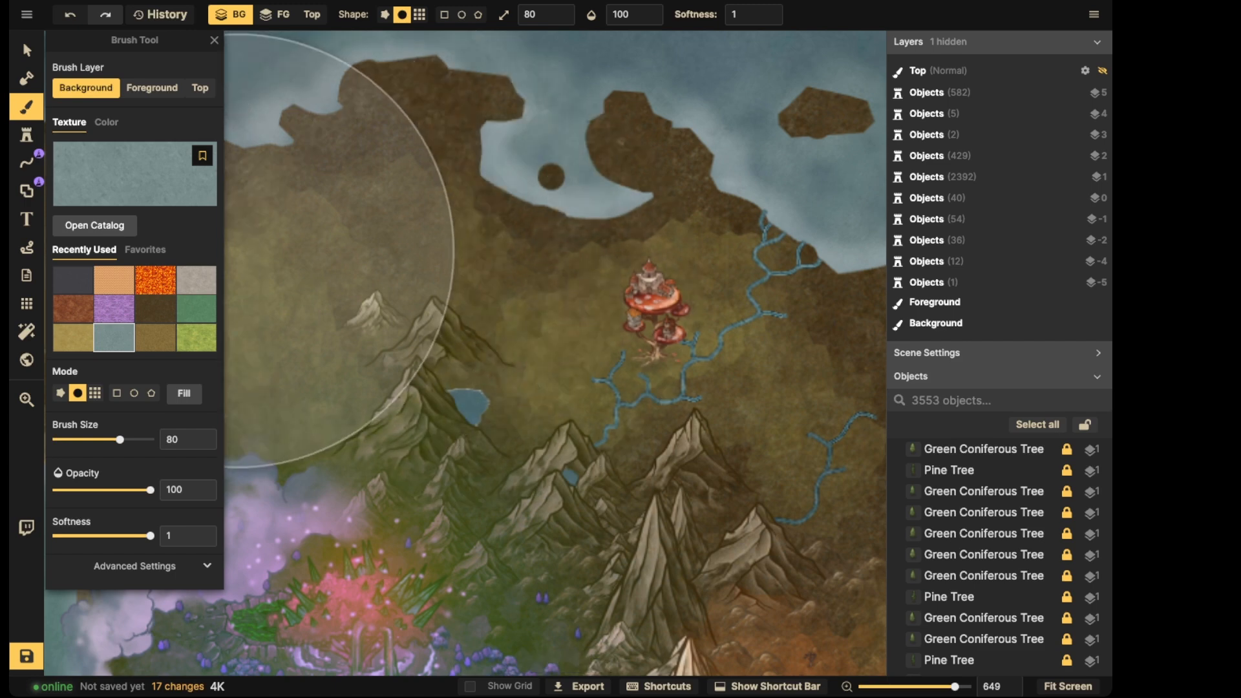
click(196, 309)
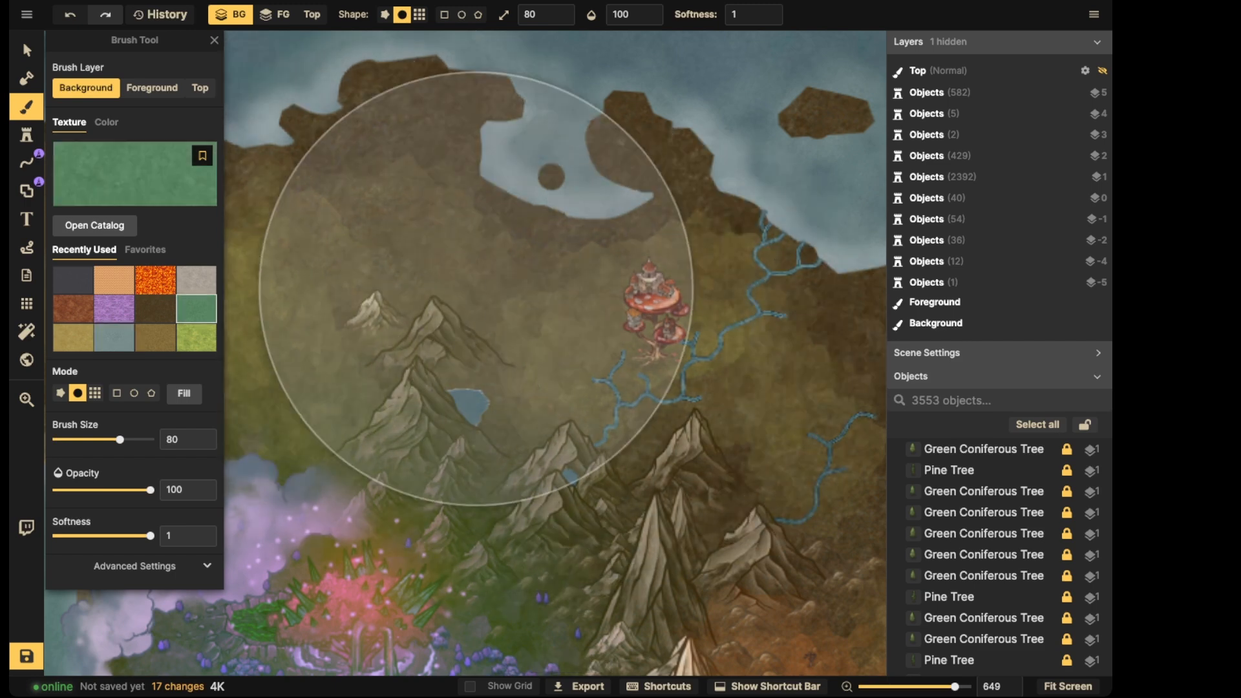
click(114, 338)
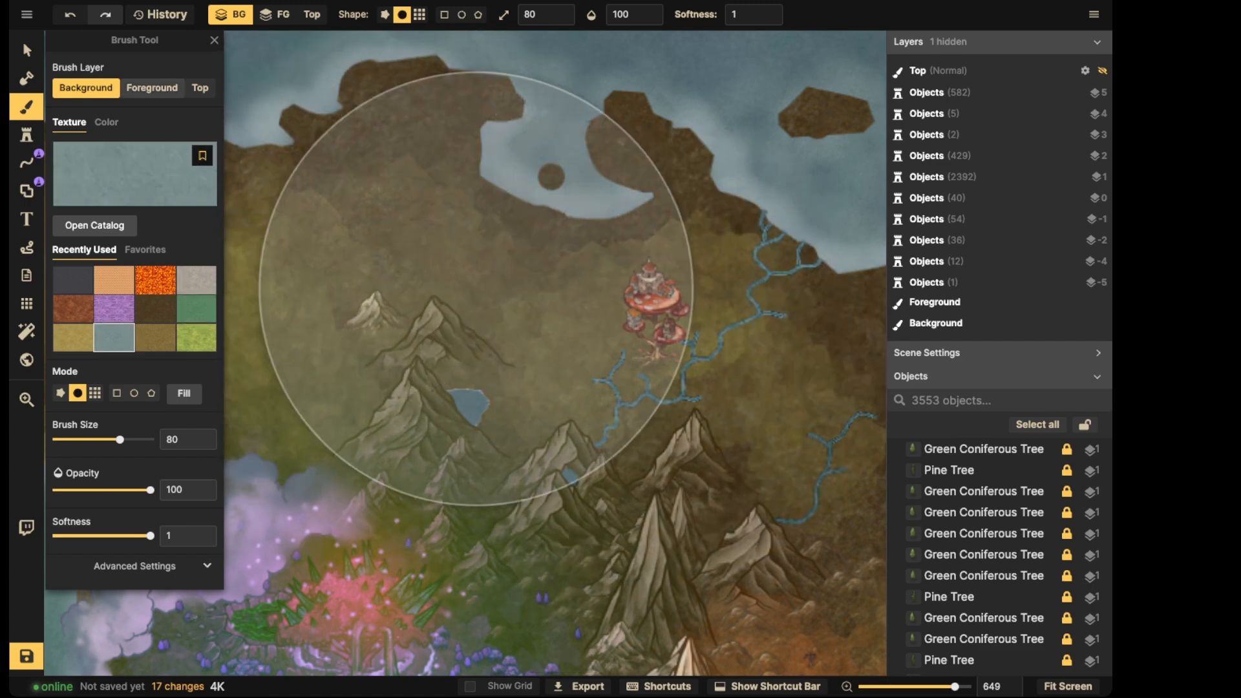
click(152, 88)
key(bracketleft)
key(bracketleft)
key(bracketleft)
key(bracketleft)
key(bracketleft)
key(bracketright)
click(646, 357)
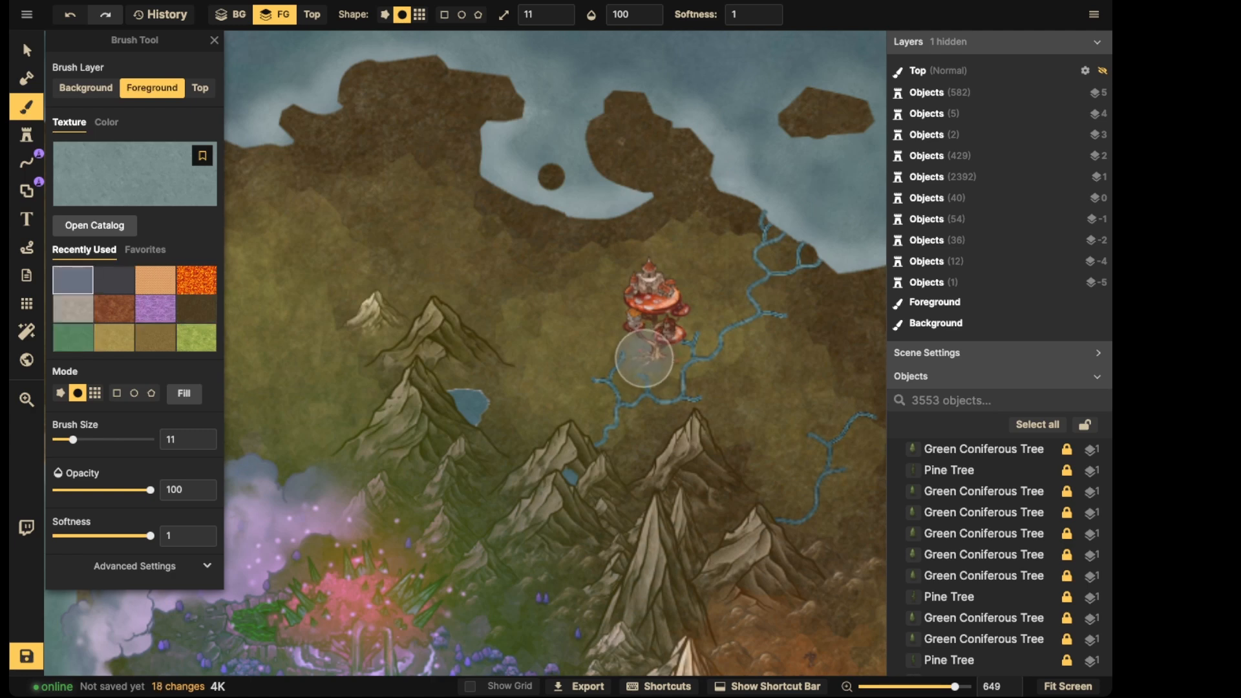
key(ctrl+z)
Dab soft blue-grey mist around the mushroom tree, along the nearby rivers, beside the mountains and across the surrounding land
click(654, 363)
click(665, 360)
click(671, 358)
click(665, 367)
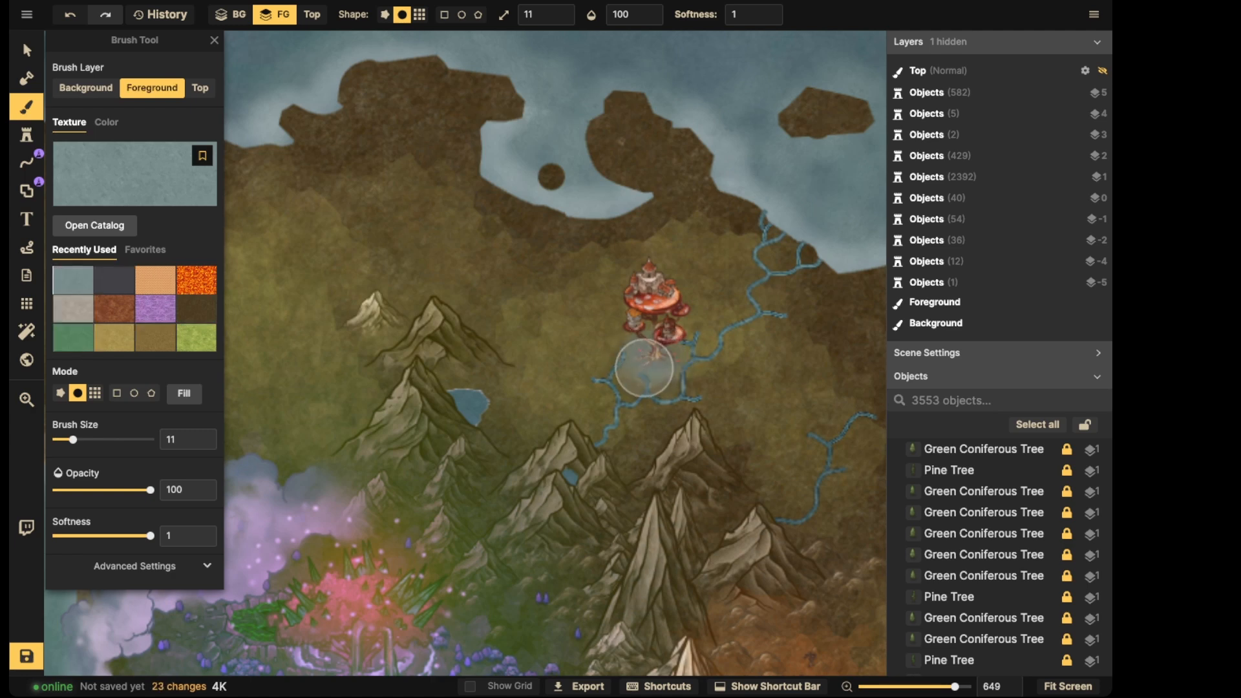
click(645, 367)
click(582, 360)
click(560, 368)
click(585, 405)
click(590, 400)
click(562, 402)
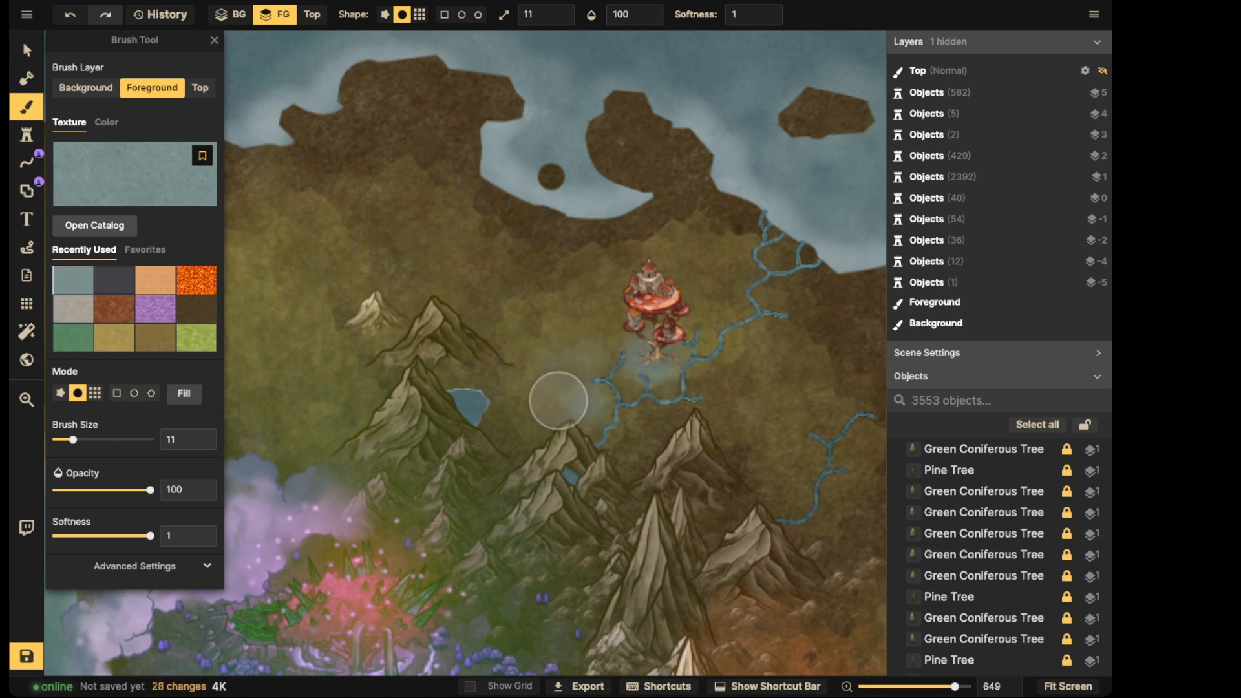
click(537, 378)
click(527, 334)
click(705, 313)
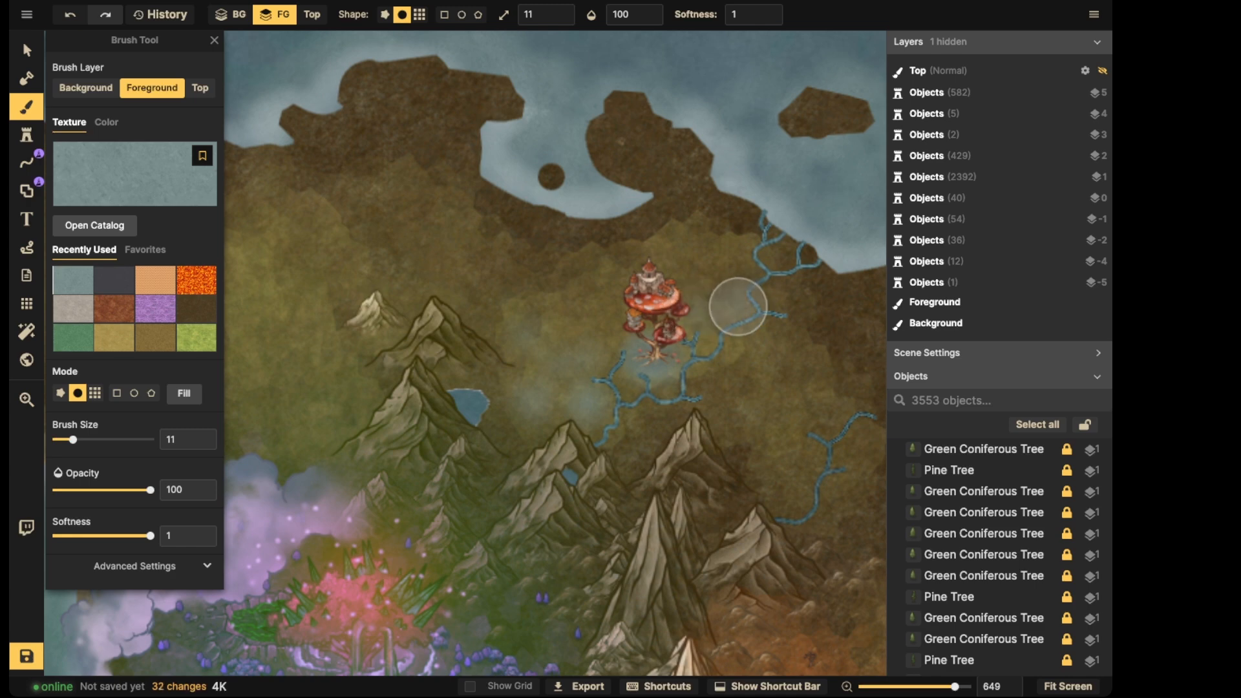
click(738, 307)
click(728, 310)
click(723, 380)
click(646, 426)
click(635, 442)
click(701, 430)
click(705, 419)
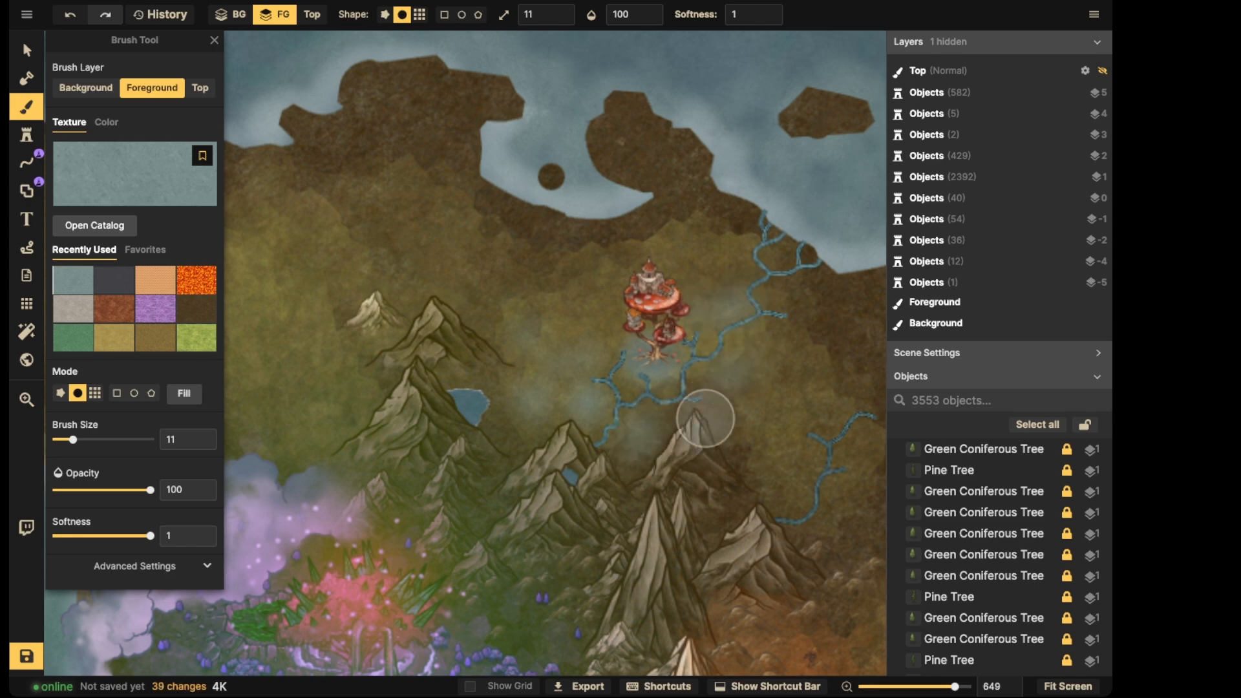
click(709, 408)
click(766, 337)
click(794, 380)
click(795, 394)
click(614, 311)
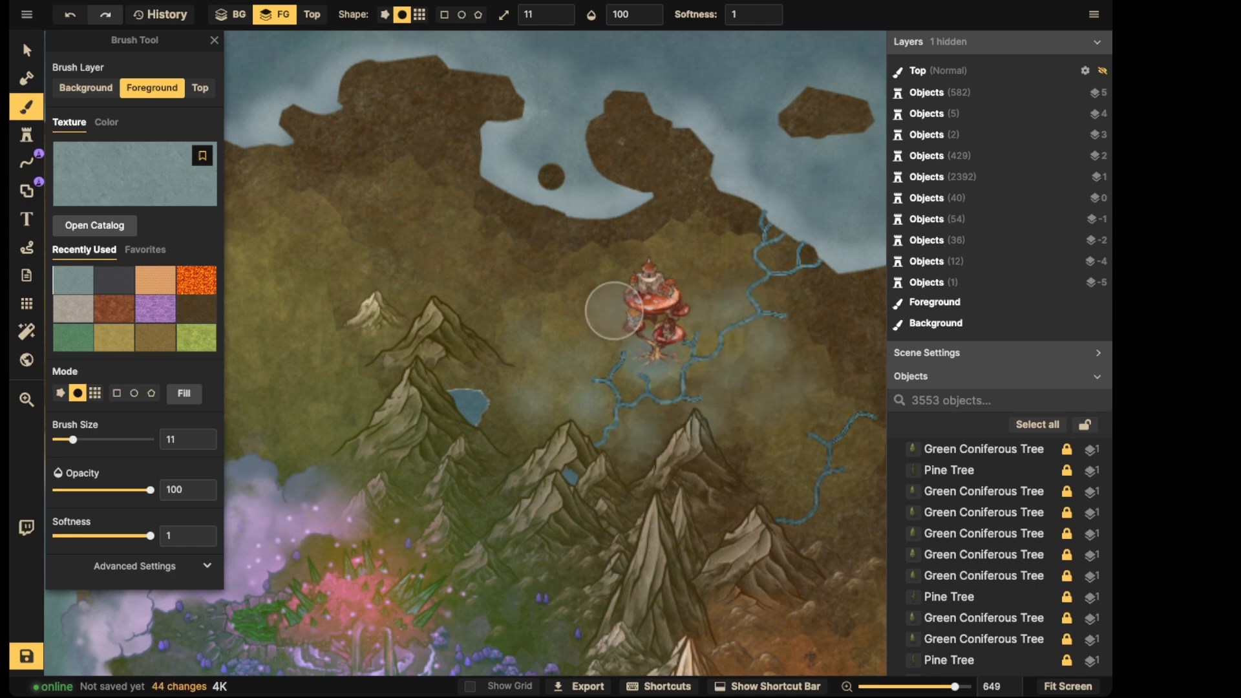
click(578, 302)
click(582, 301)
click(704, 291)
click(699, 277)
click(582, 277)
click(519, 304)
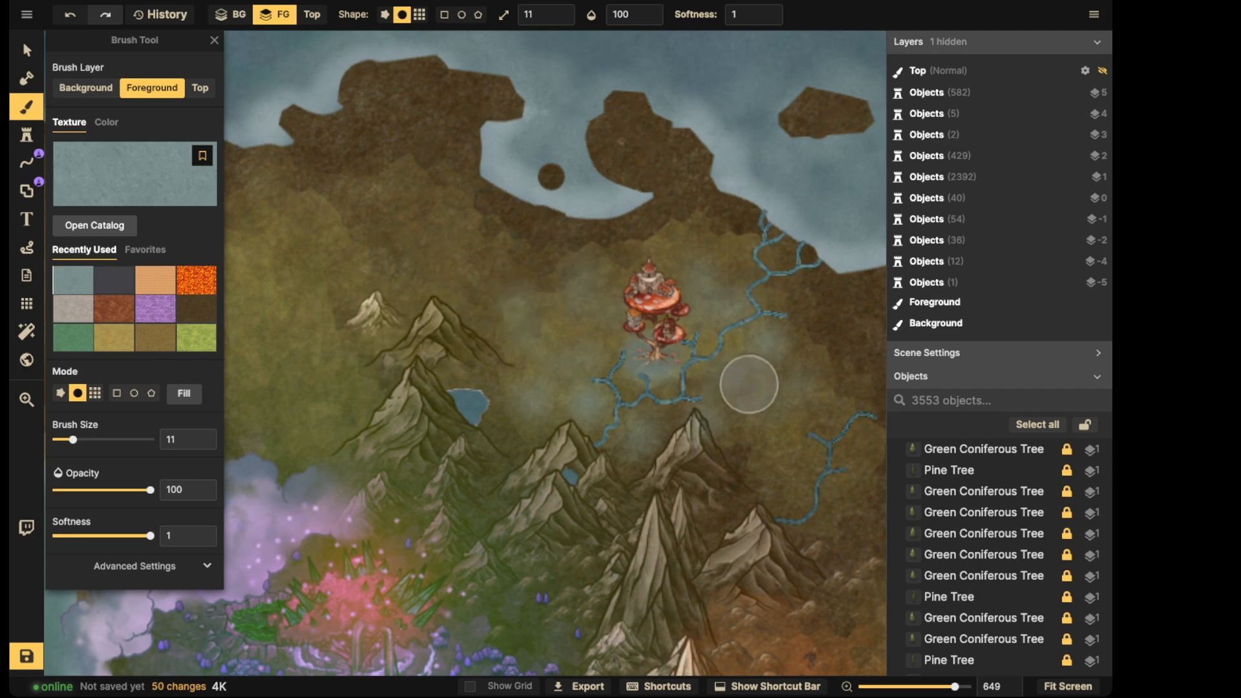
click(752, 387)
click(750, 427)
click(858, 362)
click(813, 302)
click(788, 294)
click(714, 237)
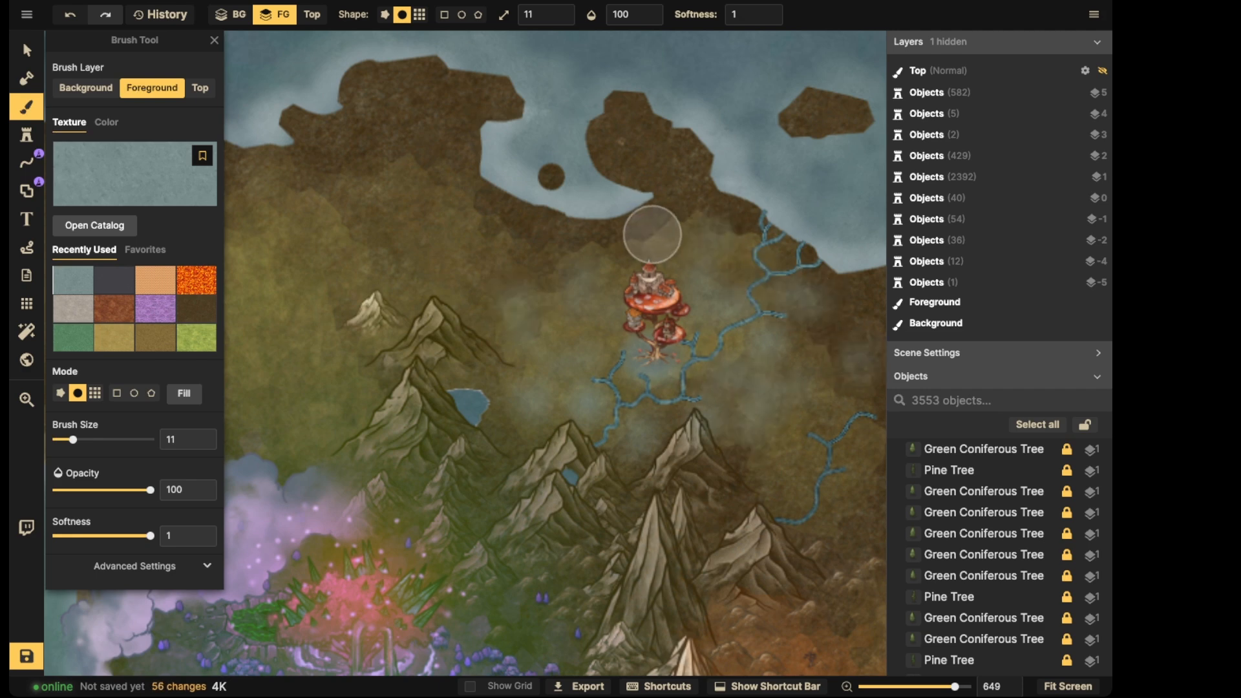
click(645, 243)
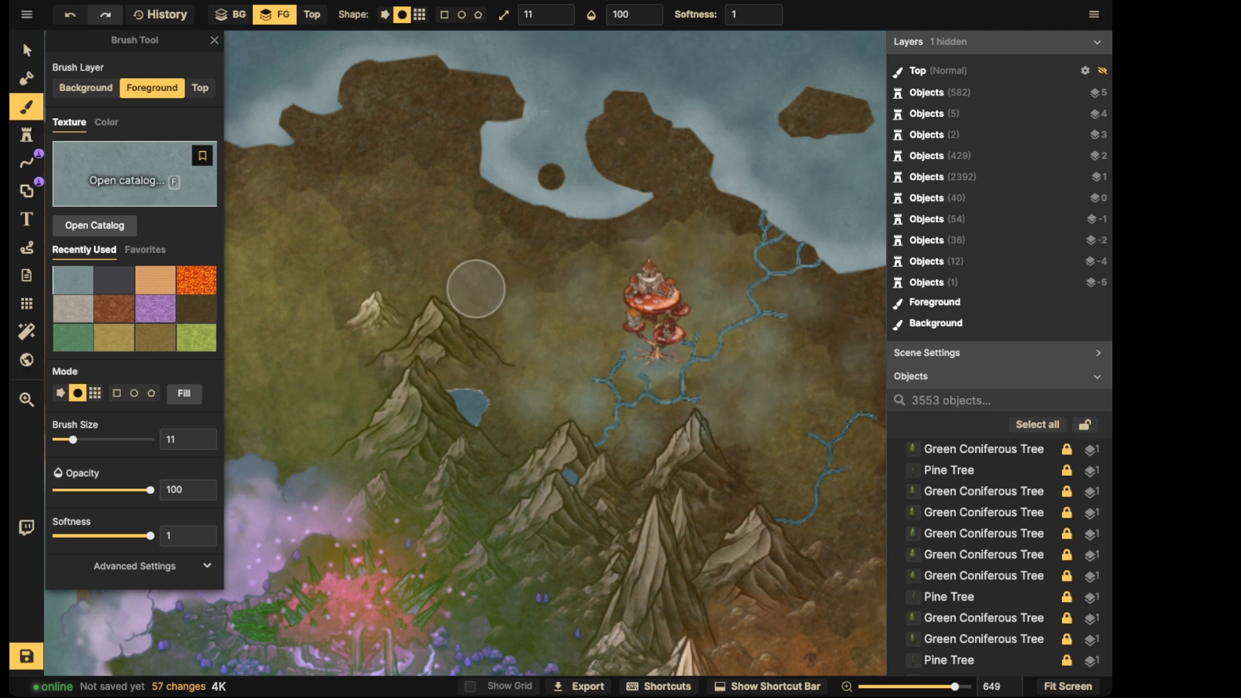
Search the Fantasy World stamp catalog for "mushroom" and choose the white-spotted Red Giant Mushroom stamp
click(26, 134)
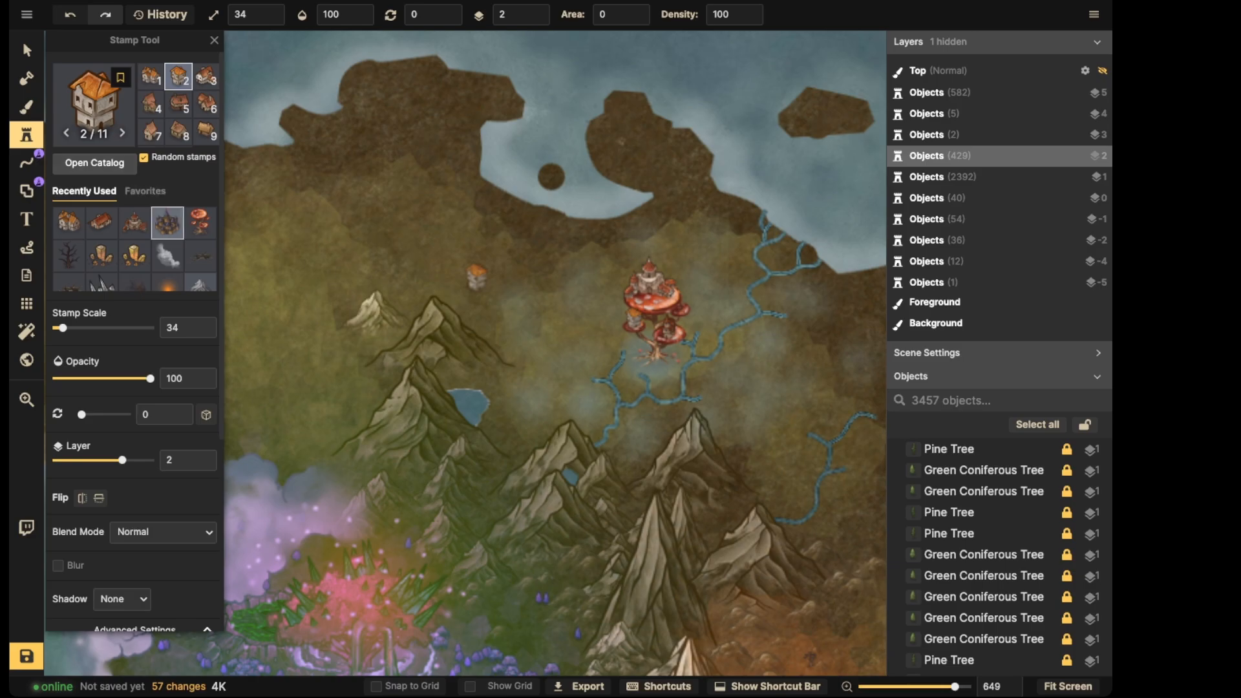
key(f)
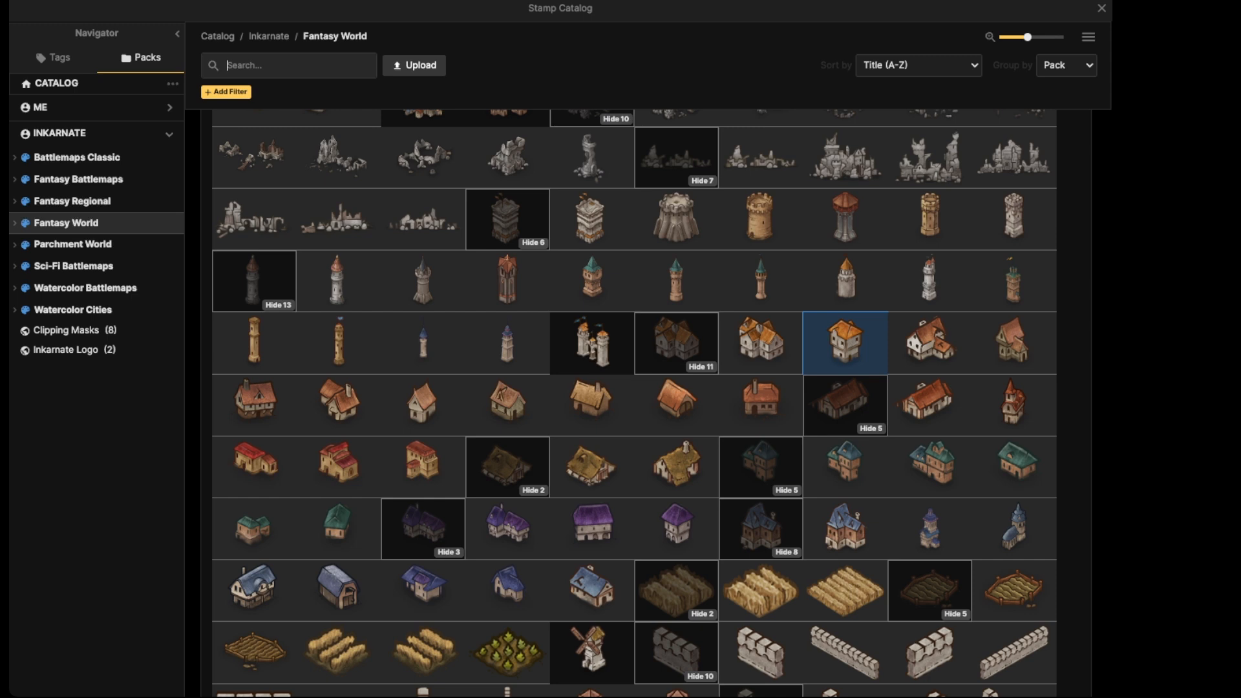
text(mushroom)
key(Return)
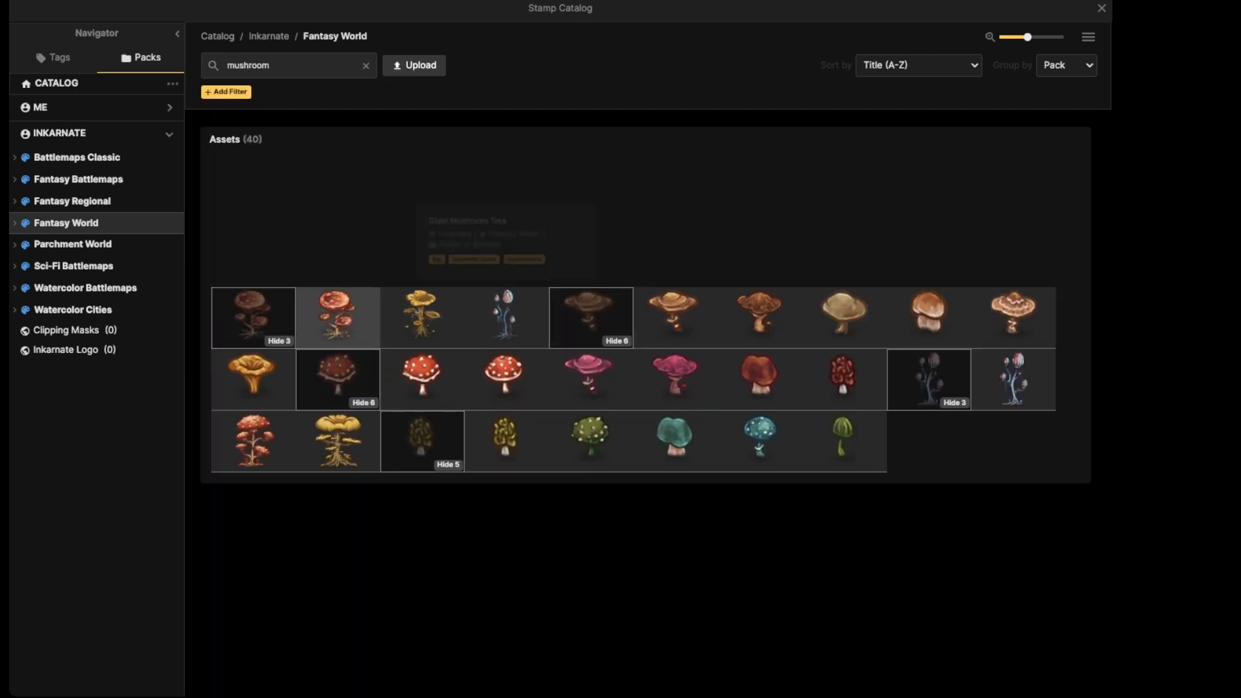
click(507, 375)
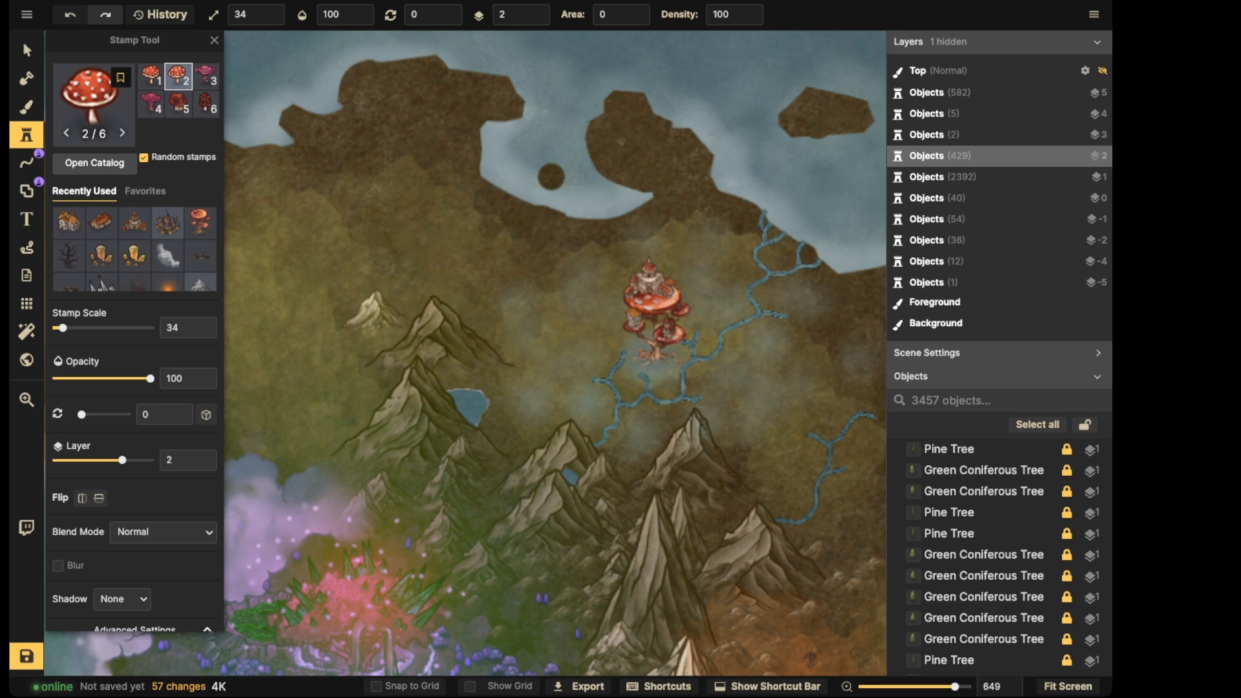
Set the stamp scale to 94 and place a spotted red mushroom and a dark red morel just south of the mushroom tree
scroll(656, 362, up, 1)
key(bracketright)
key(bracketright)
key(bracketright)
key(bracketright)
key(bracketright)
key(bracketright)
scroll(657, 362, up, 4)
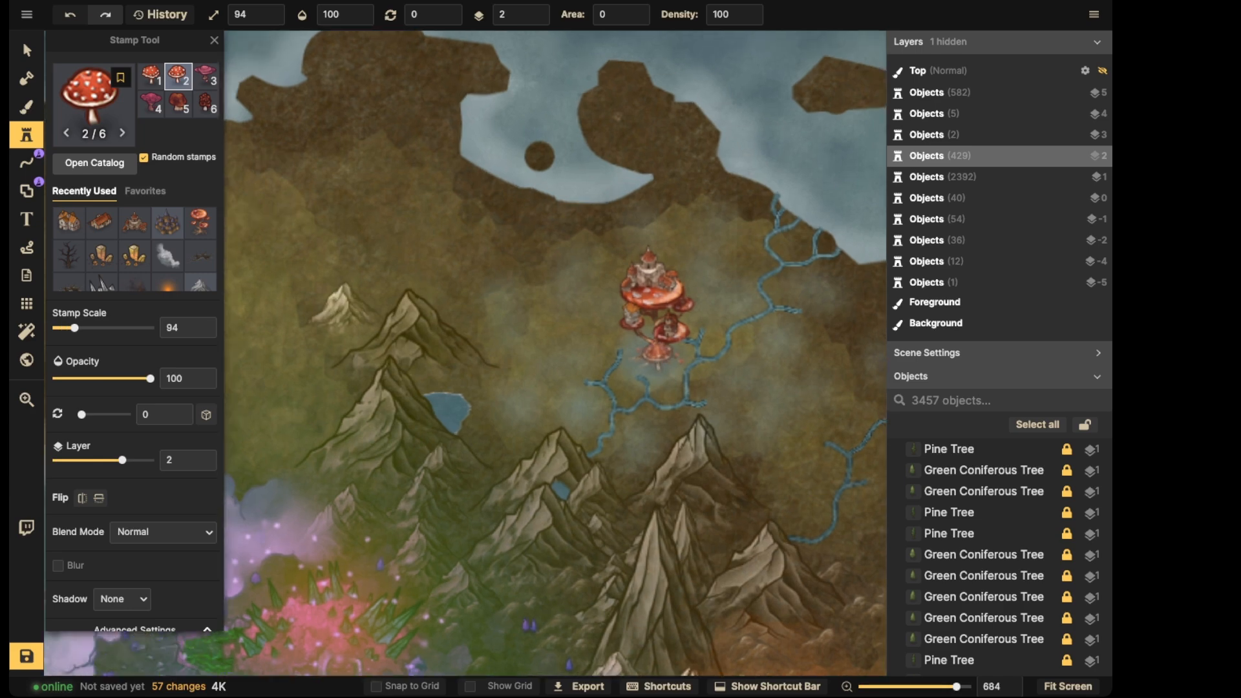
click(671, 382)
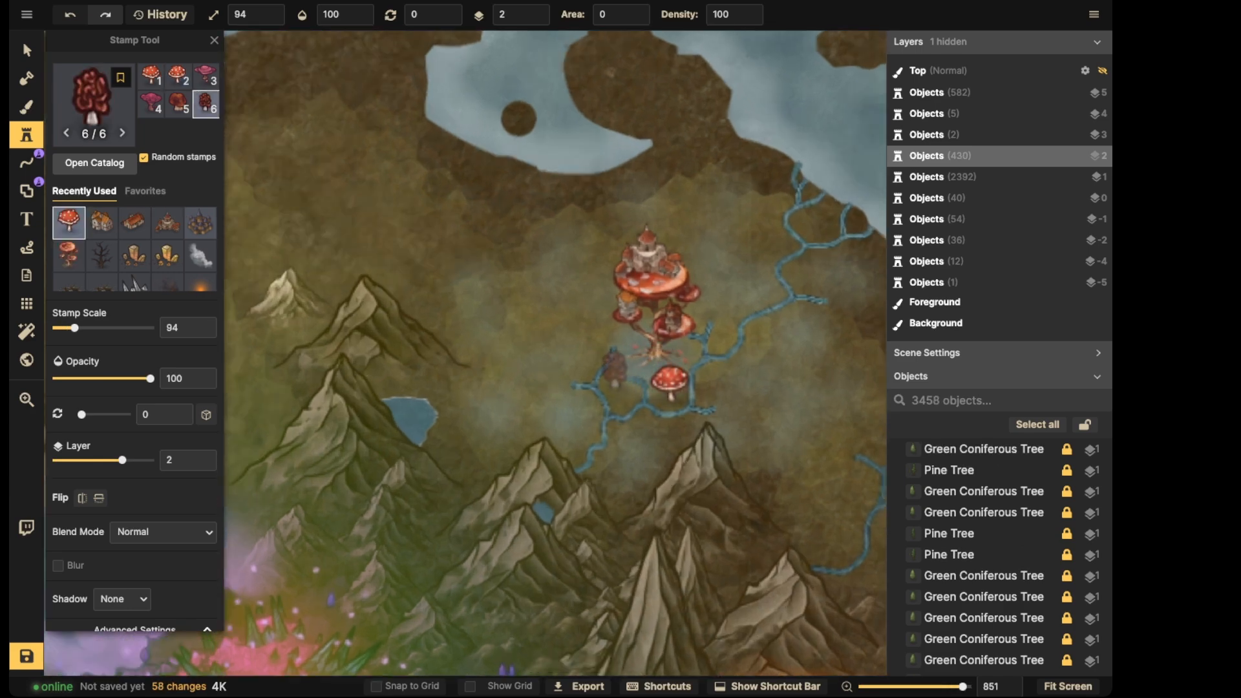
click(612, 367)
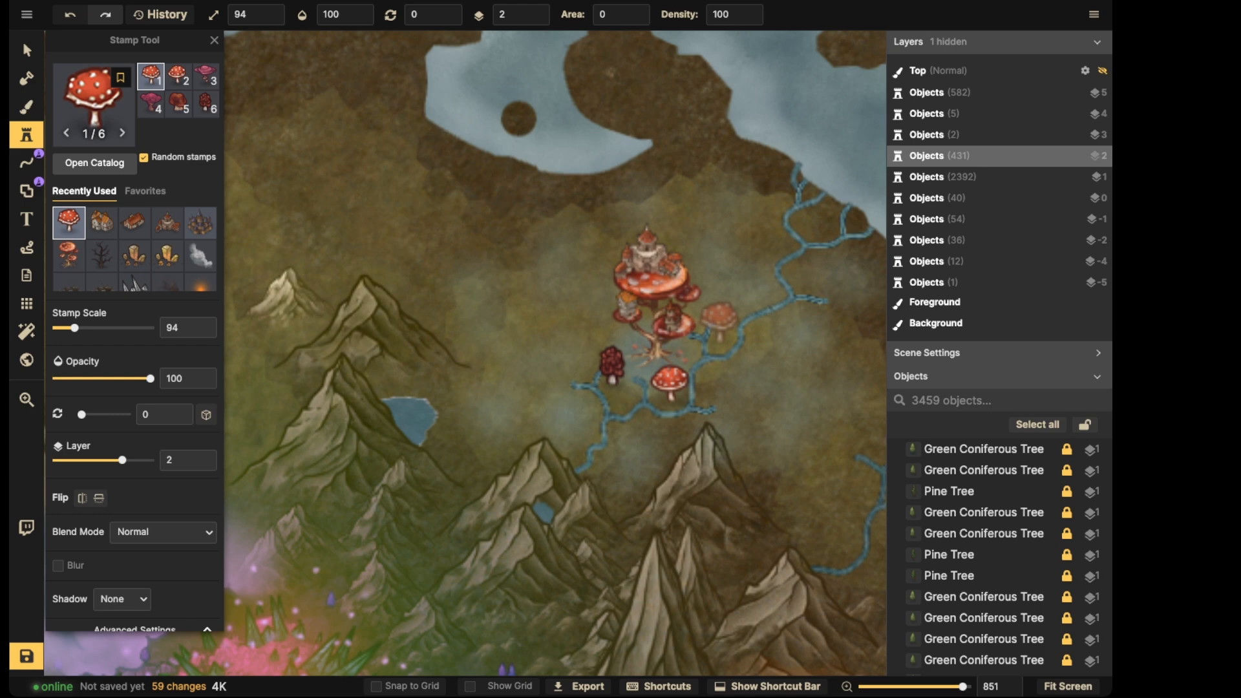
Place the smooth dark red mushroom variant east of the tree and a spotted one over the tree's small western cap
key(Left)
key(Left)
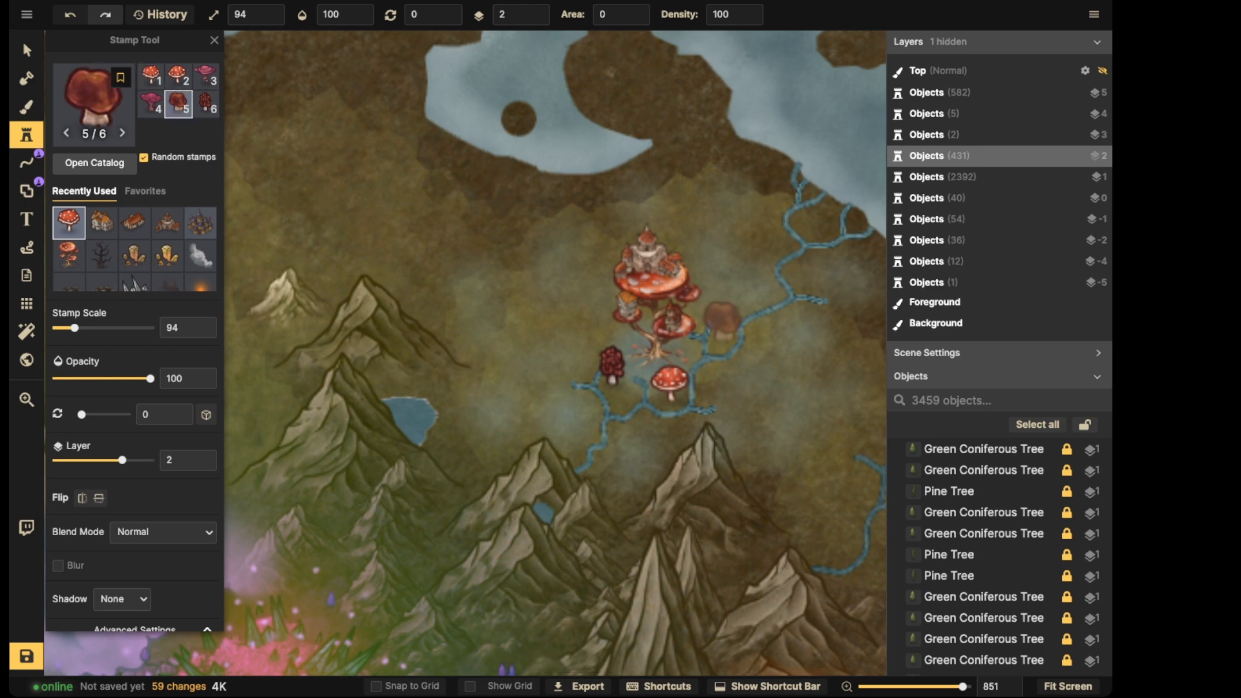
click(720, 320)
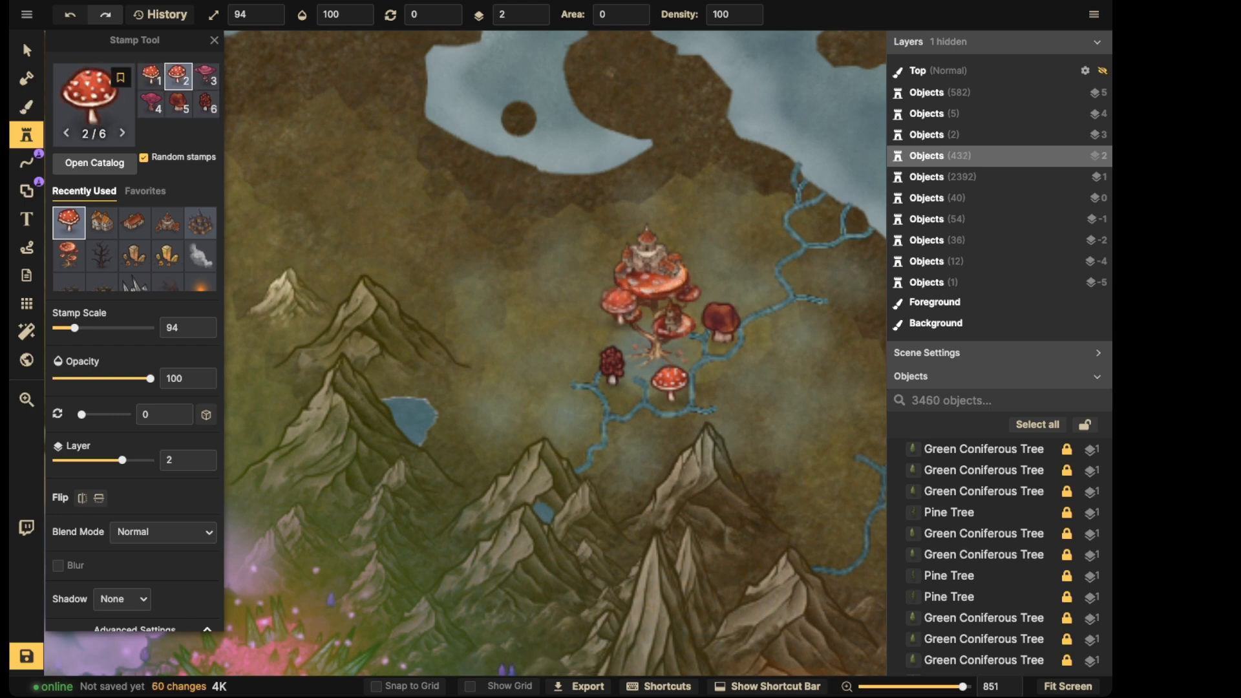
click(622, 311)
Put the western spotted mushroom on layer 1 and move it southeast, behind the tree's small western cap
click(26, 50)
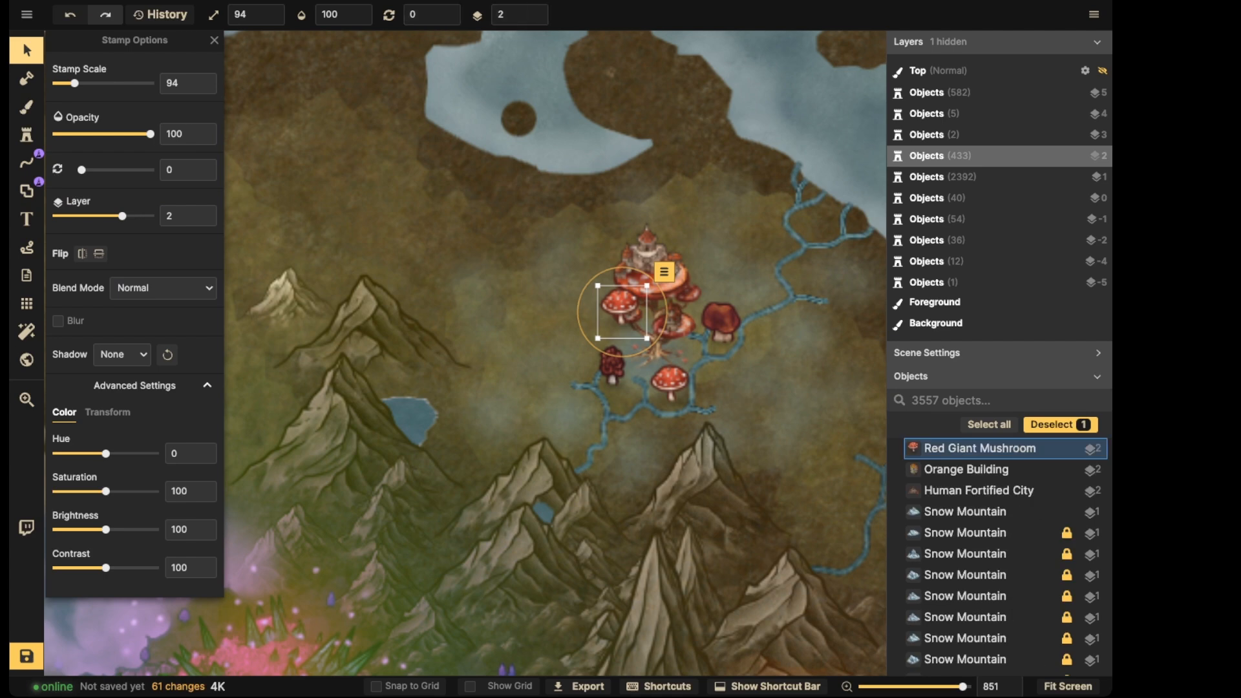
click(535, 19)
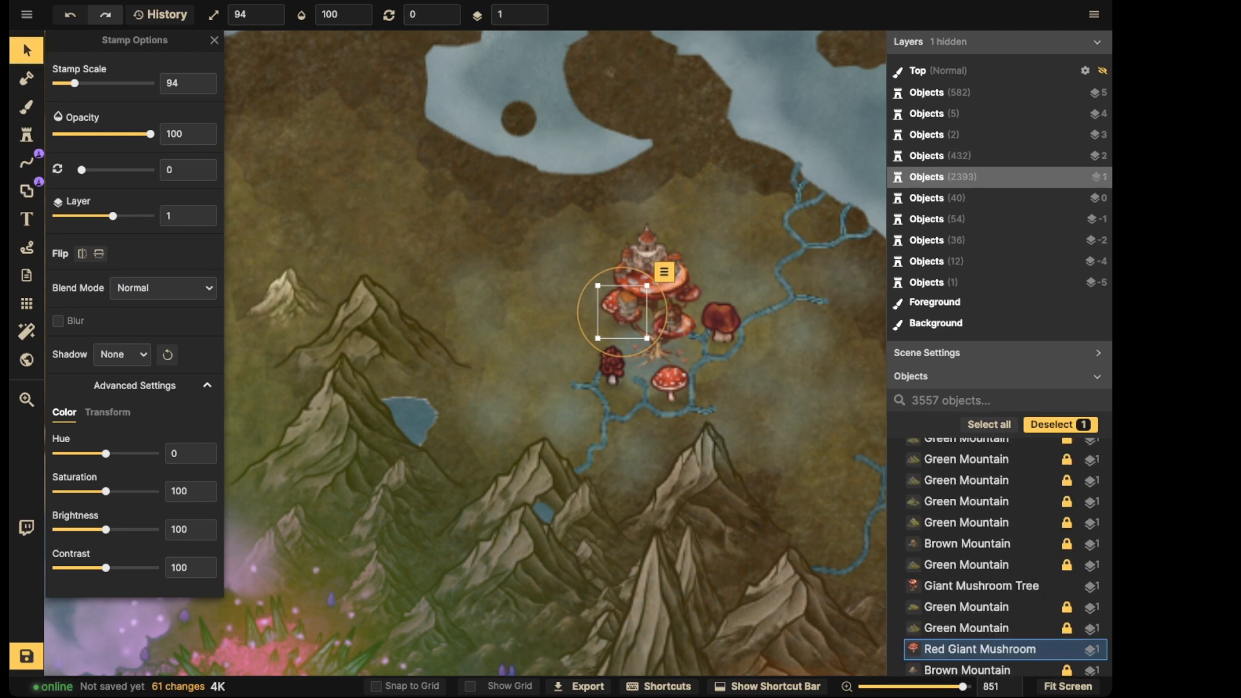
drag(622, 311, 638, 328)
key(Escape)
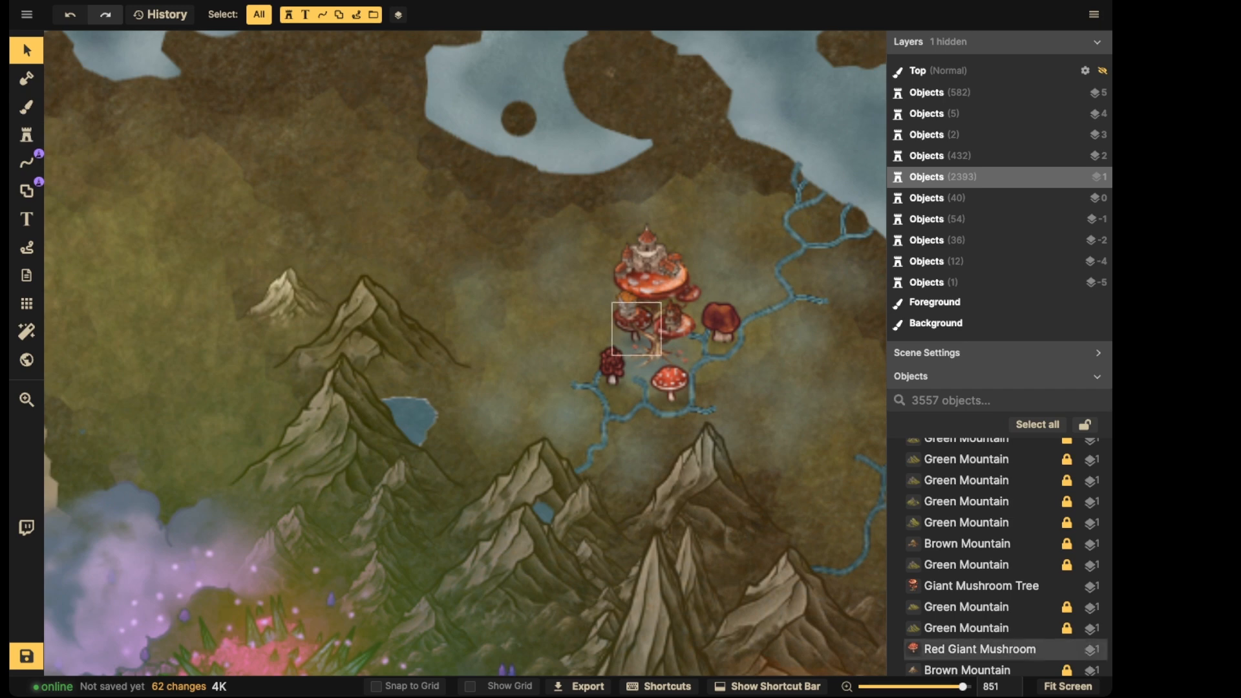
Place smaller Red Giant Mushrooms south and southwest of the tree along the river, reducing the stamp scale to 64 and 54
click(671, 383)
click(26, 135)
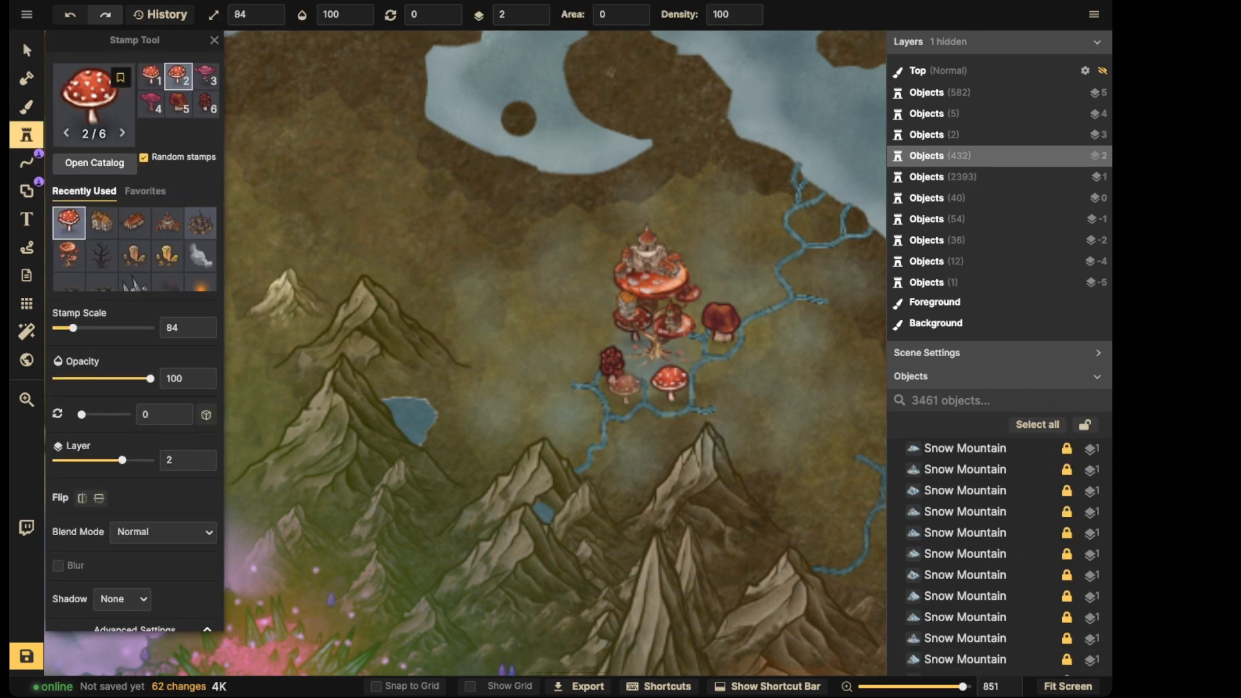
click(683, 411)
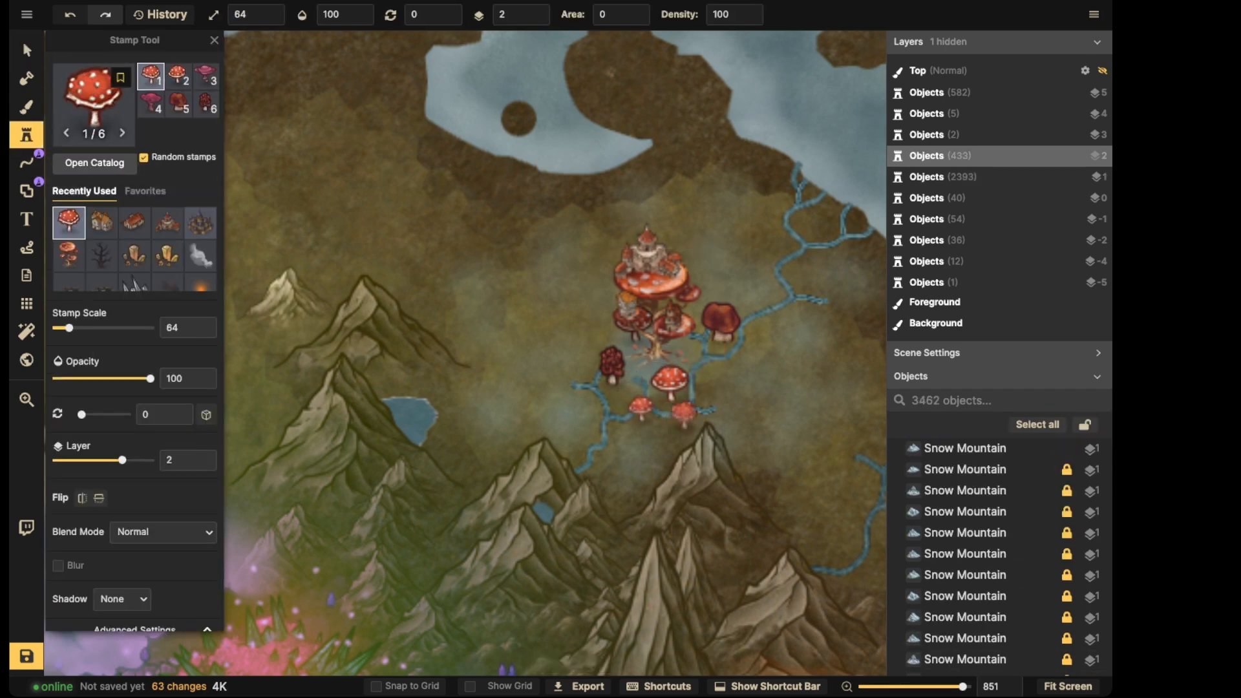
click(618, 447)
click(611, 453)
click(582, 398)
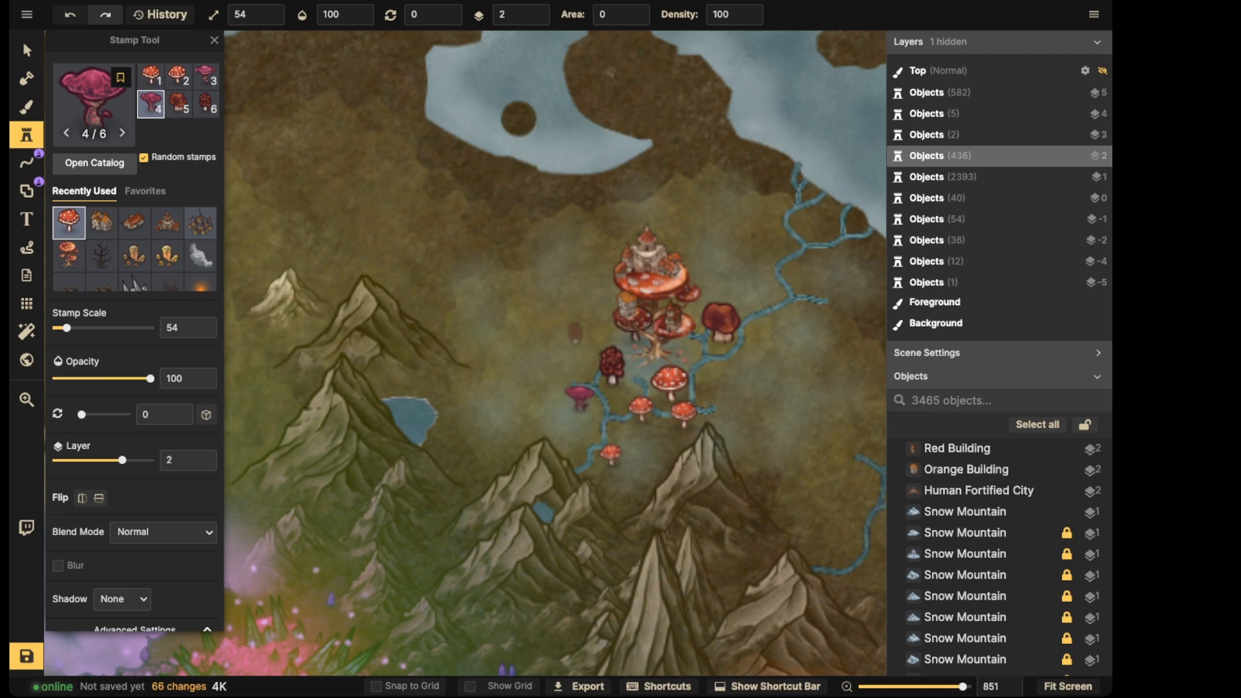
Scatter five mixed Red Giant Mushroom variants at scale 54 through the mist west and east of the tree
click(571, 329)
click(747, 296)
click(794, 302)
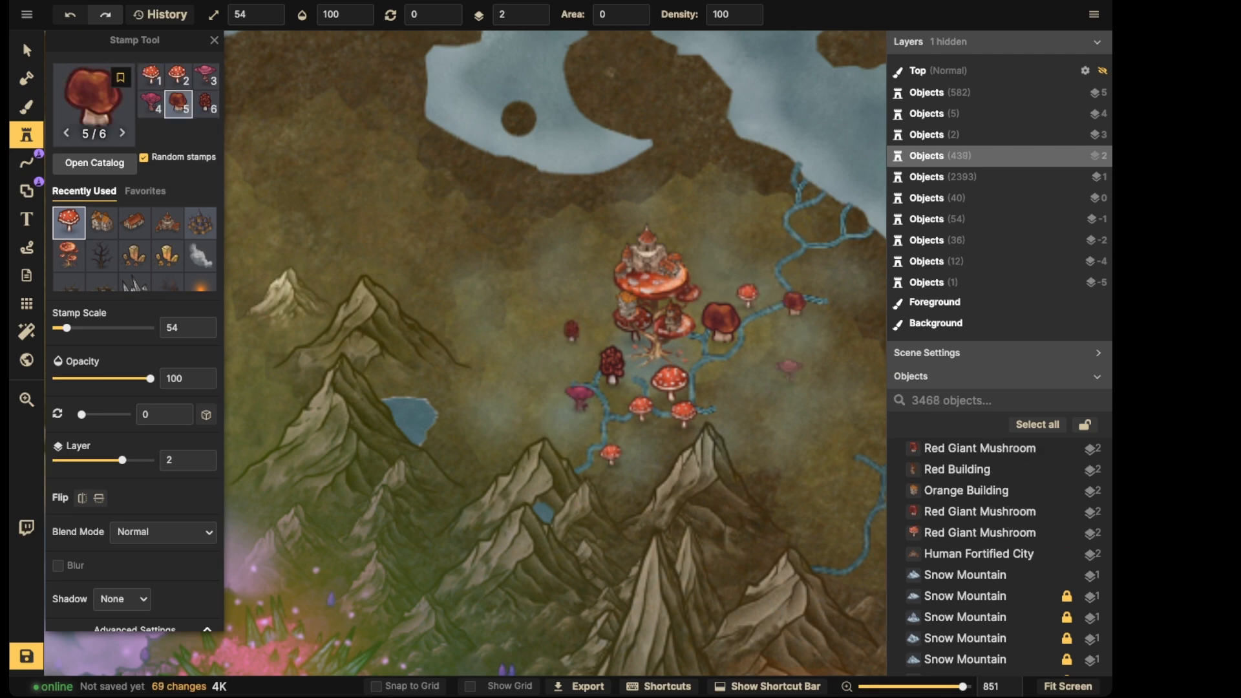
click(805, 370)
click(490, 384)
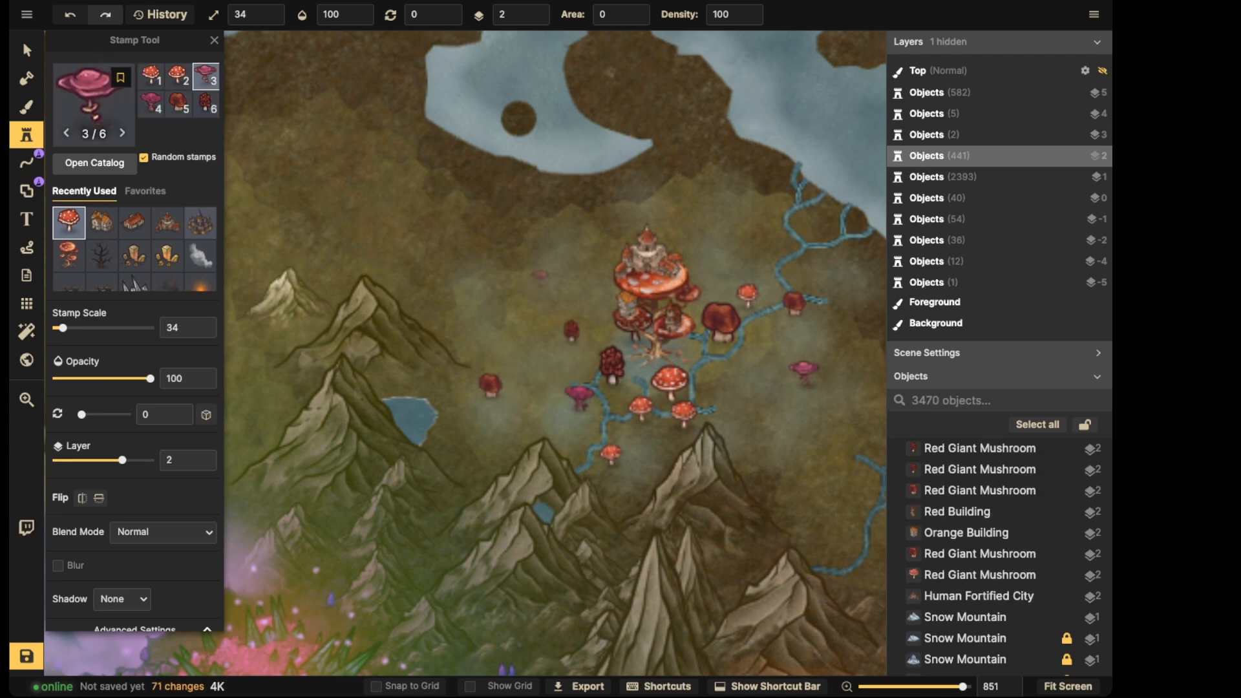
Reduce the stamp scale to 34 and scatter four tiny Red Giant Mushrooms northwest and north of the tree
click(543, 260)
click(442, 245)
click(498, 209)
click(668, 181)
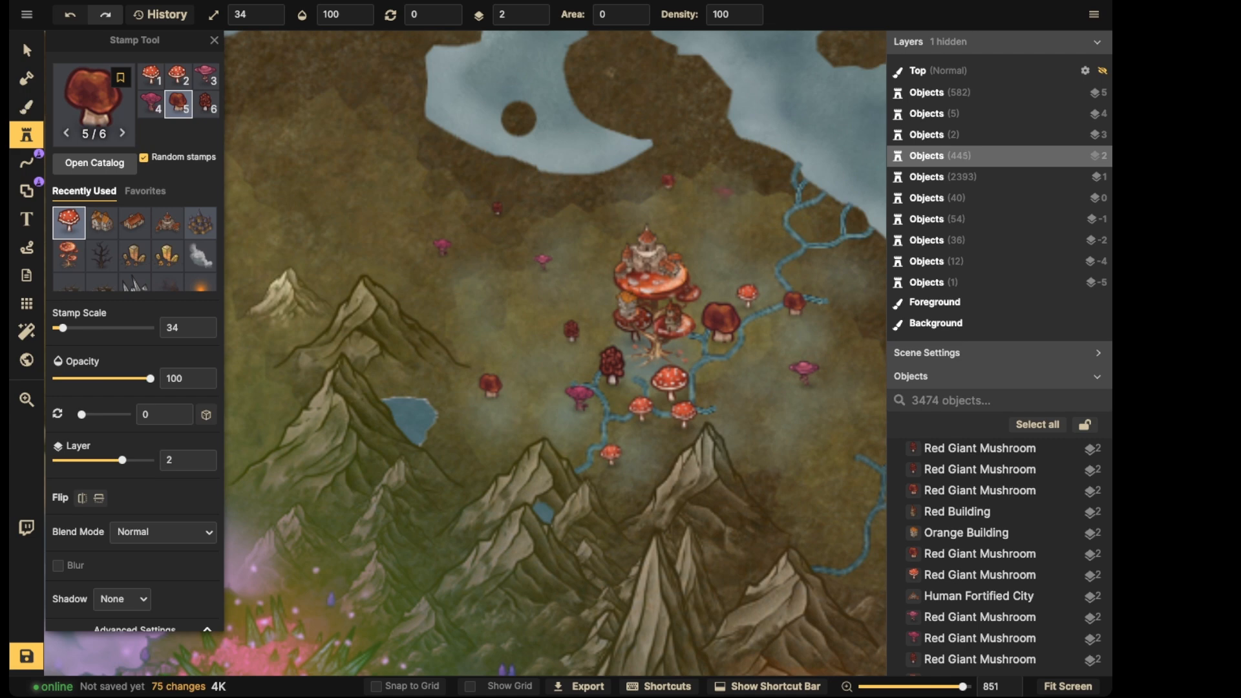
Scatter seven more Red Giant Mushroom variants at scale 34 through the mist around the mushroom city
click(742, 202)
click(799, 407)
click(601, 221)
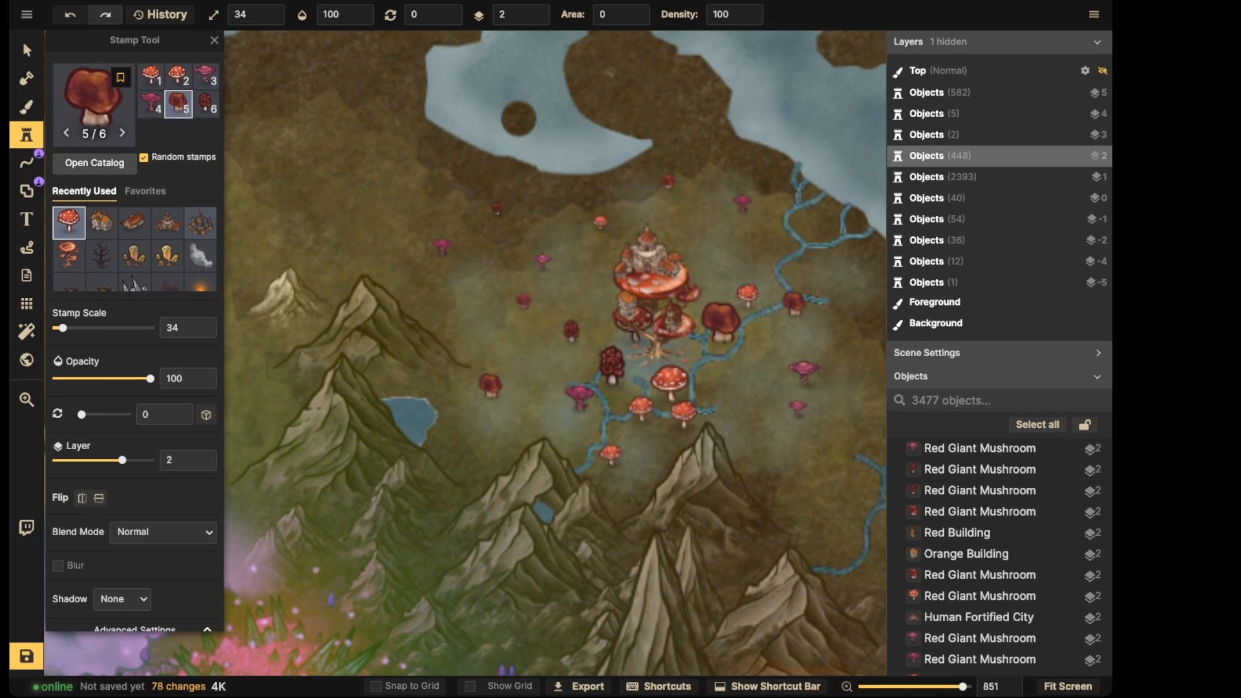
click(498, 432)
click(749, 425)
click(869, 305)
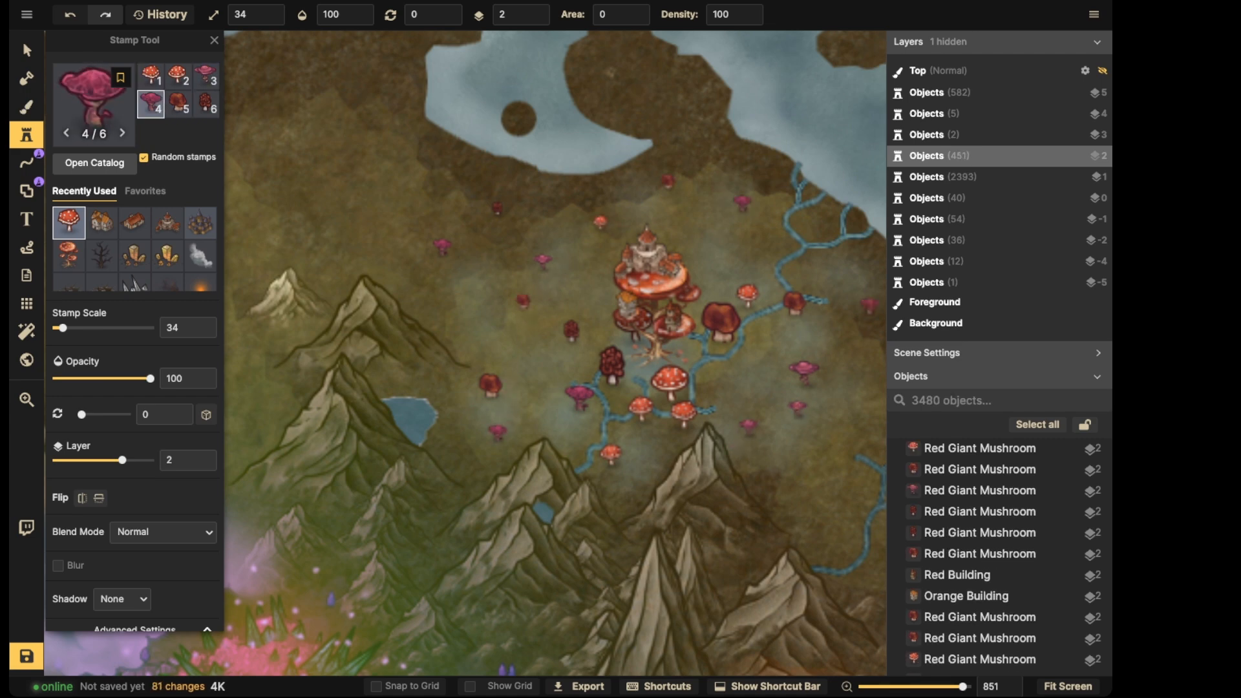
click(659, 191)
Reduce the stamp scale to 24 and place five tiny Red Giant Mushrooms southeast and east of the mushroom city
scroll(660, 191, down, 5)
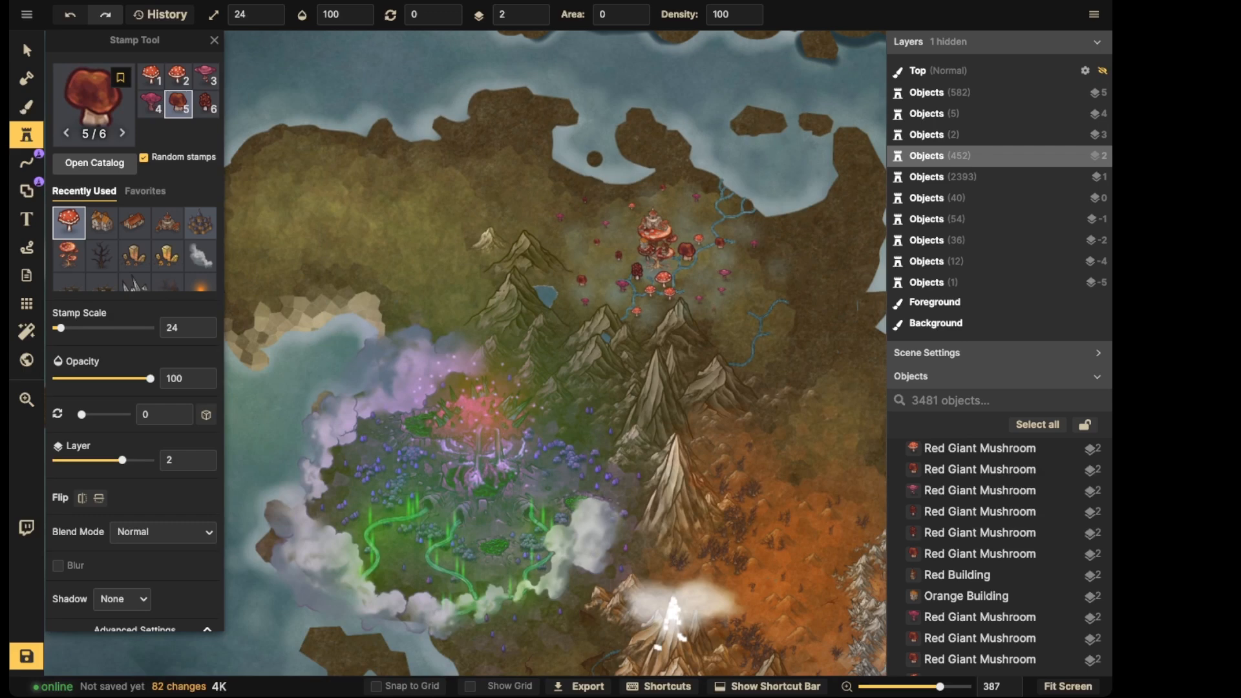
click(715, 311)
click(753, 278)
click(771, 262)
click(768, 230)
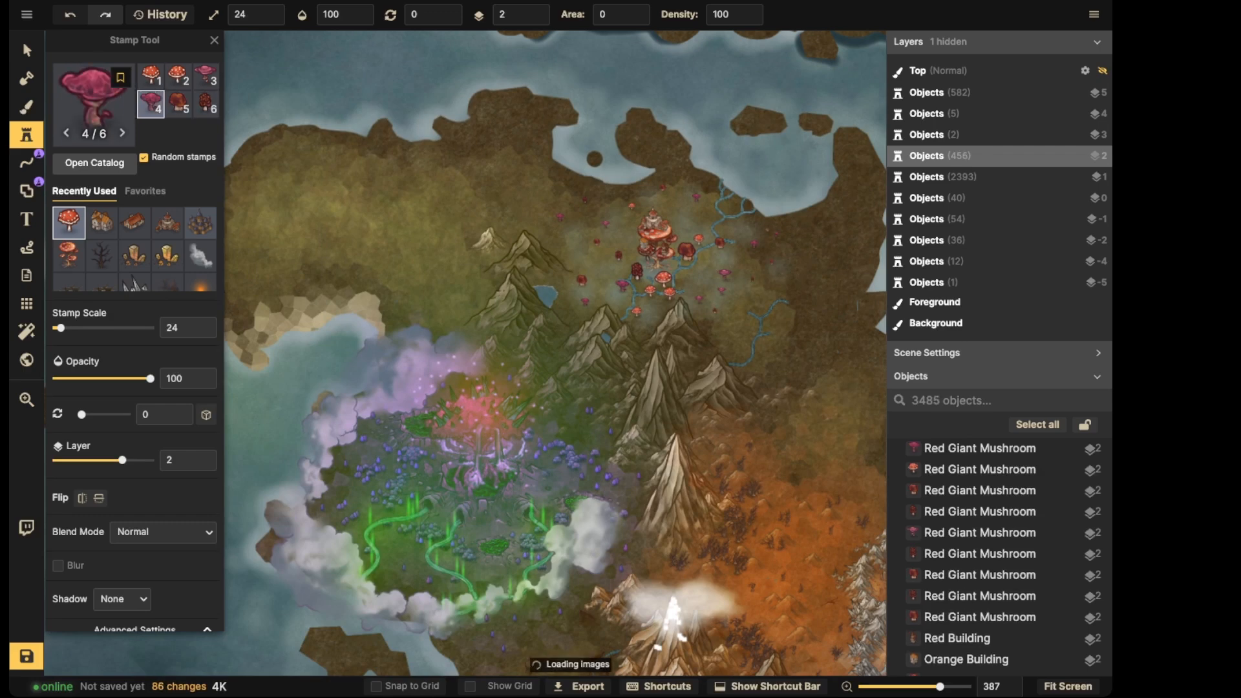
click(777, 234)
Place seven more tiny Red Giant Mushrooms at scale 24 north and west of the mushroom city
click(676, 208)
click(644, 185)
click(614, 194)
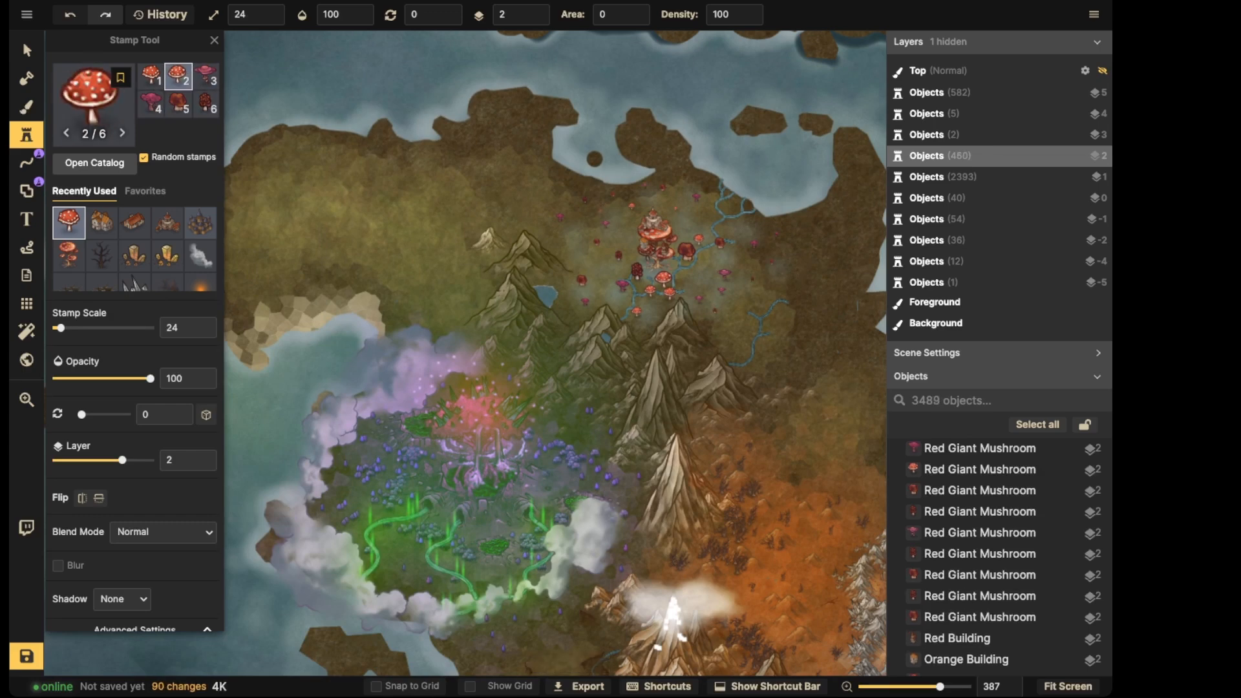
click(600, 212)
click(571, 241)
click(555, 241)
click(575, 284)
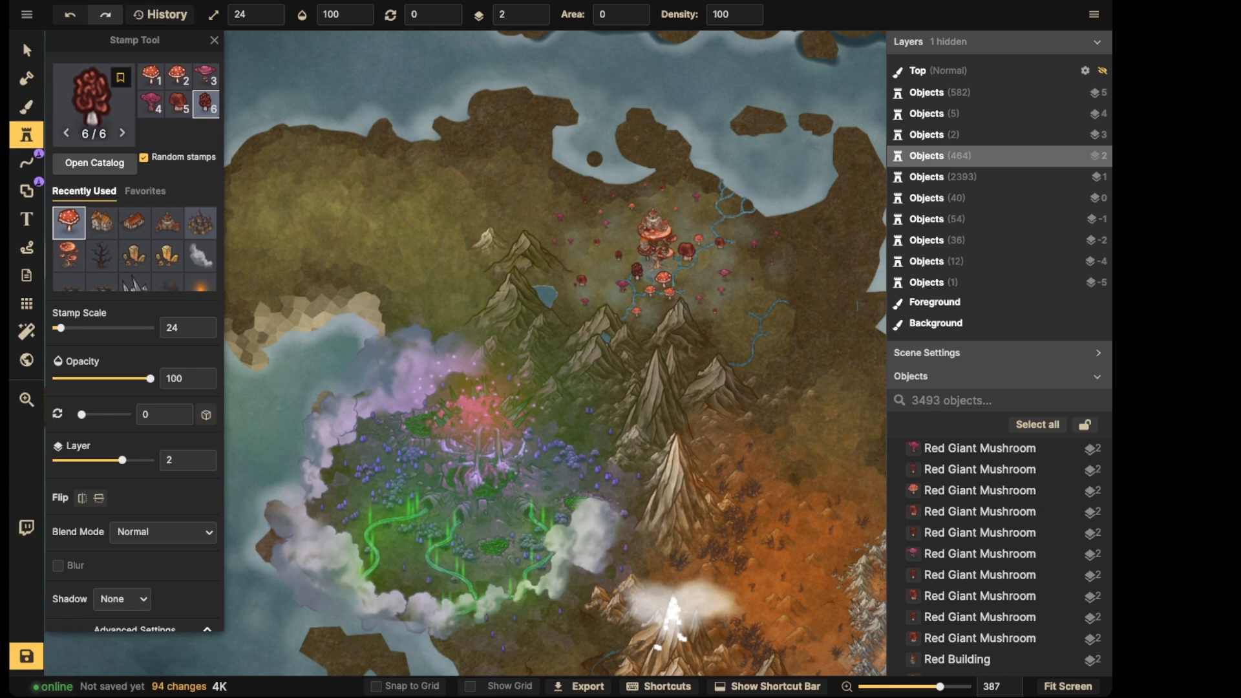
Filter the scene's objects by "mushroom" and select all the matching ones
click(26, 51)
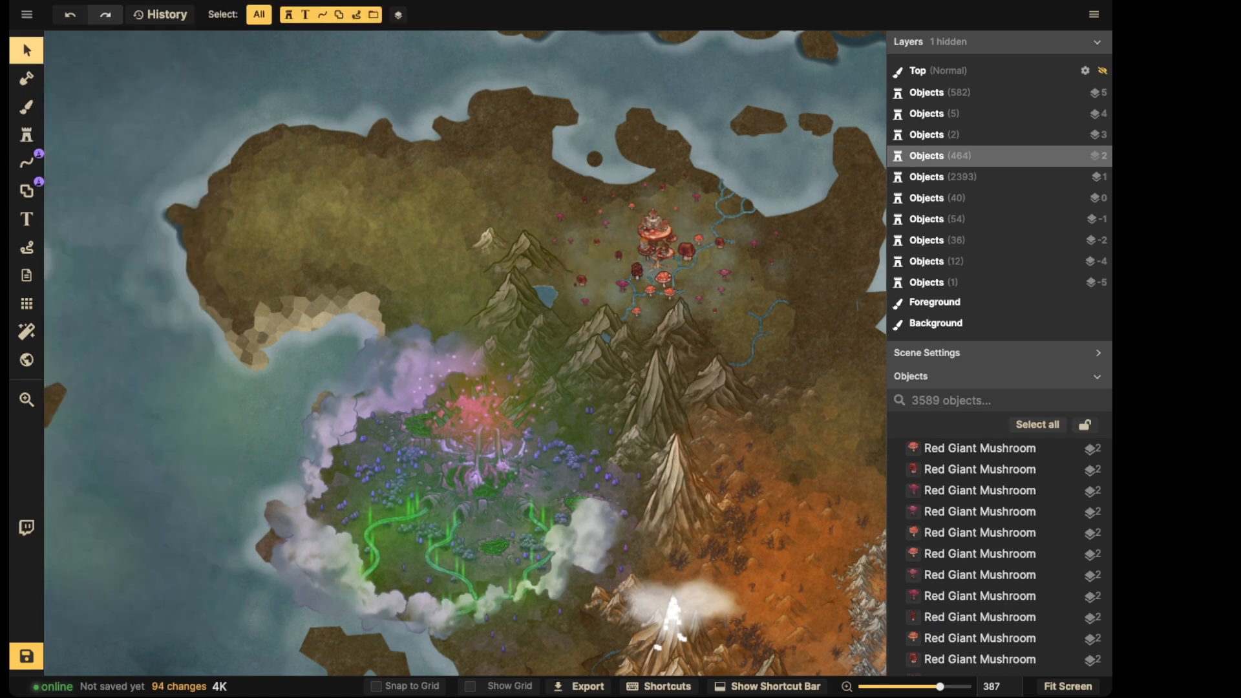
click(970, 401)
text(mushroom)
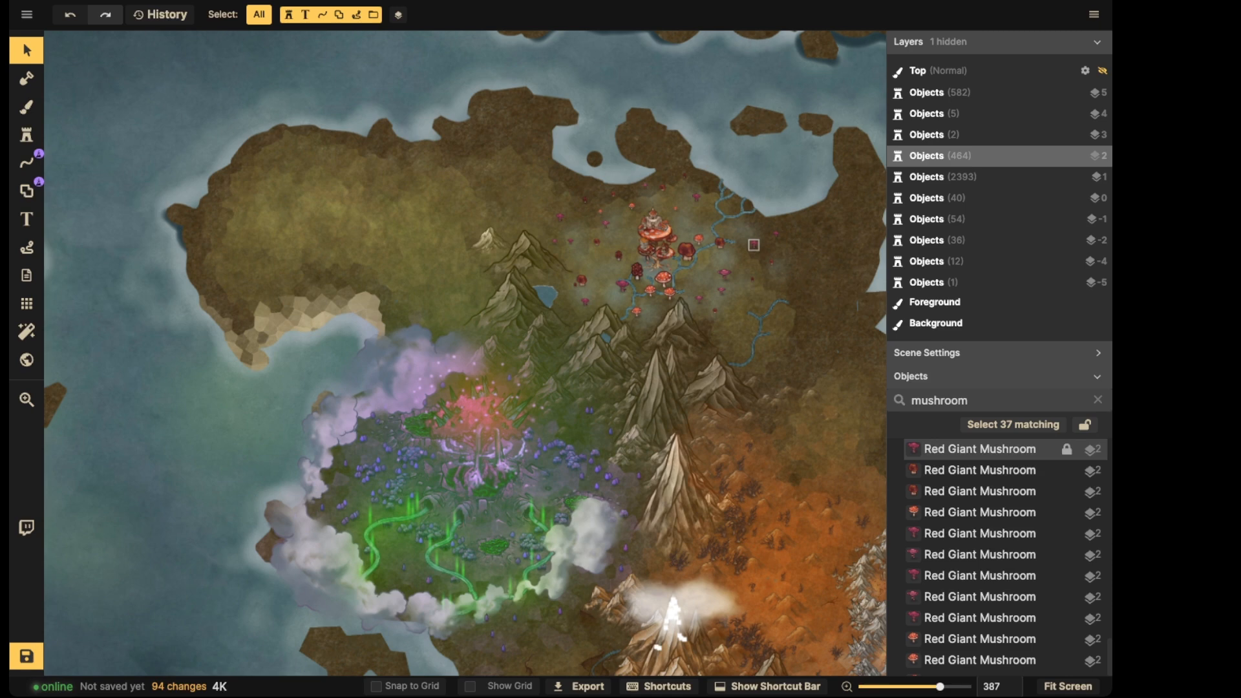
click(1013, 425)
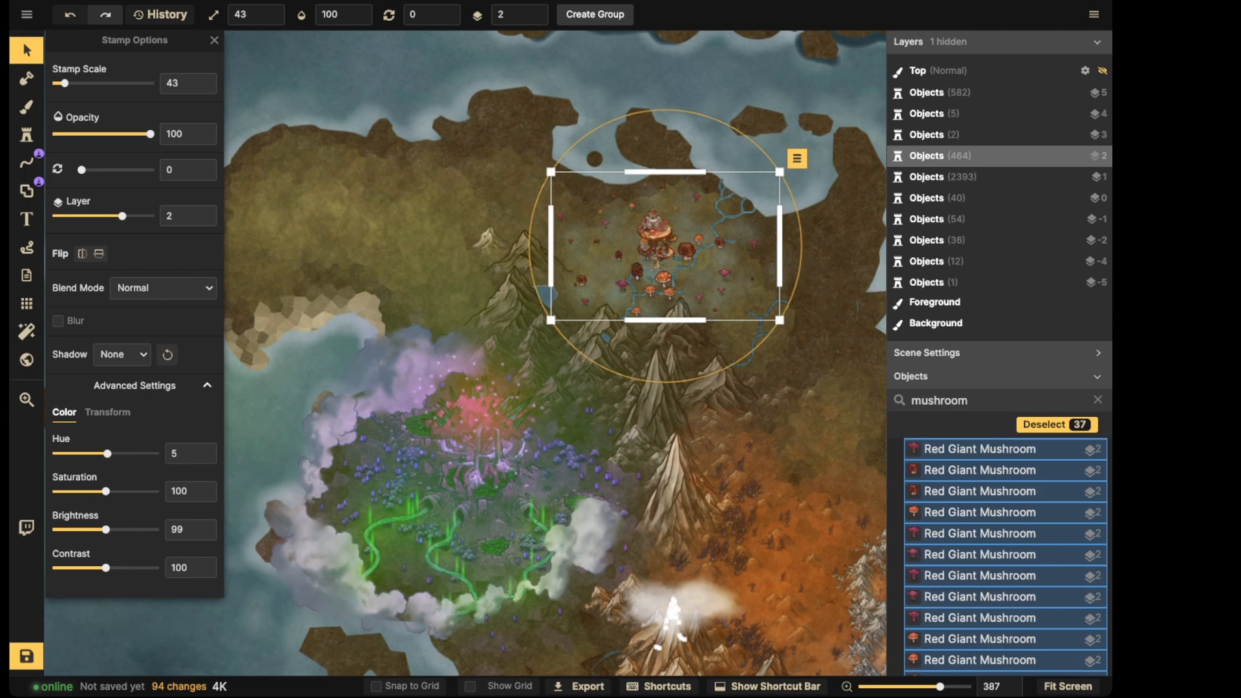
Select the mushroom city together with its surrounding mushrooms and set their hue to 0
drag(581, 195, 589, 206)
drag(510, 142, 786, 353)
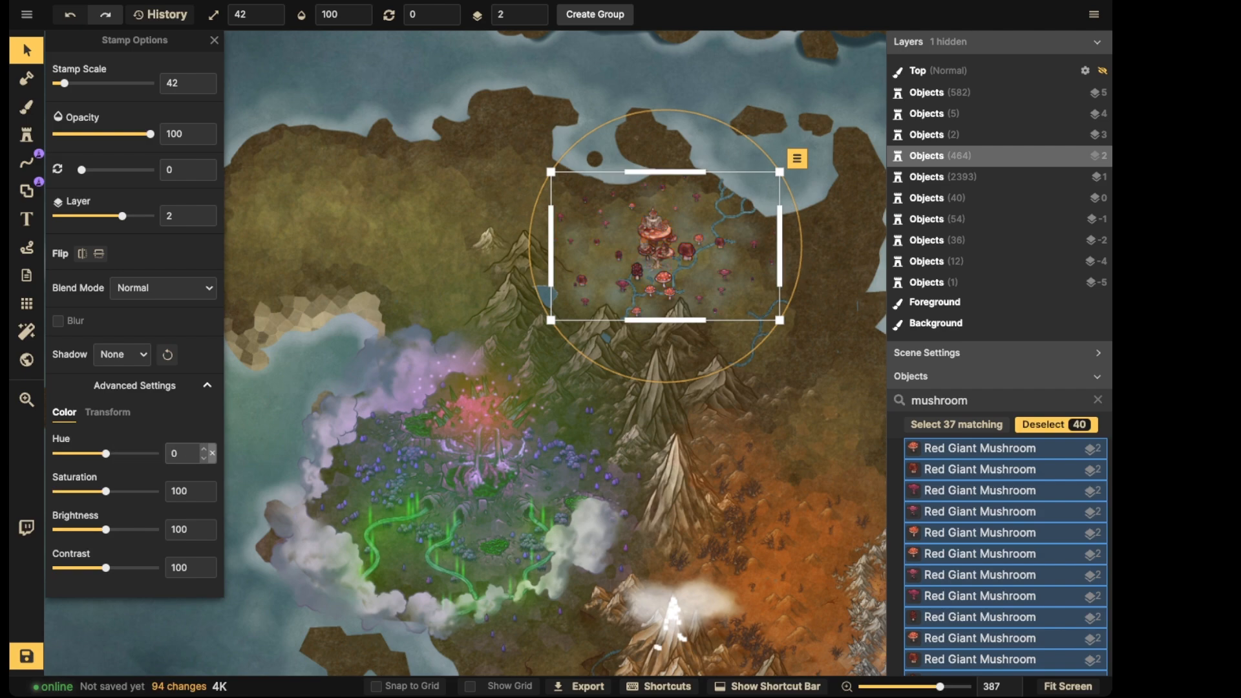
scroll(691, 260, up, 7)
key(Escape)
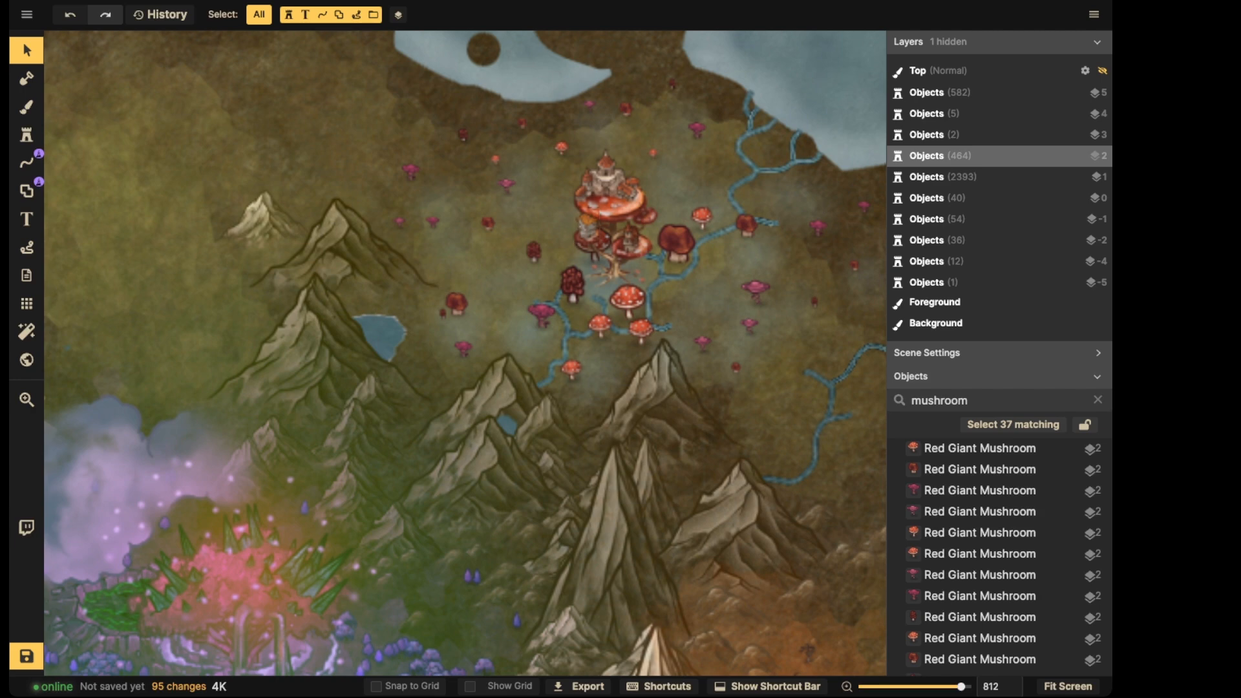
Set up the foreground brush with the dusty pink Barren Lands texture from Fantasy World, opacity 33 and size 11
click(27, 107)
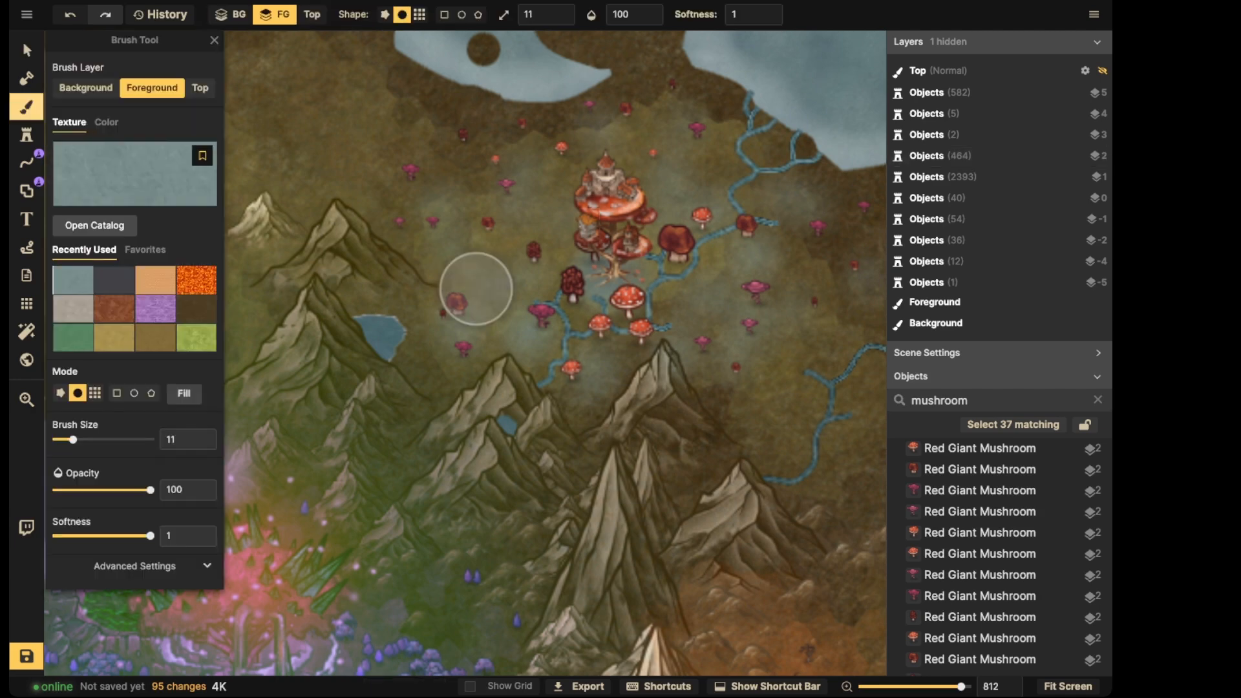
click(134, 178)
scroll(646, 368, down, 6)
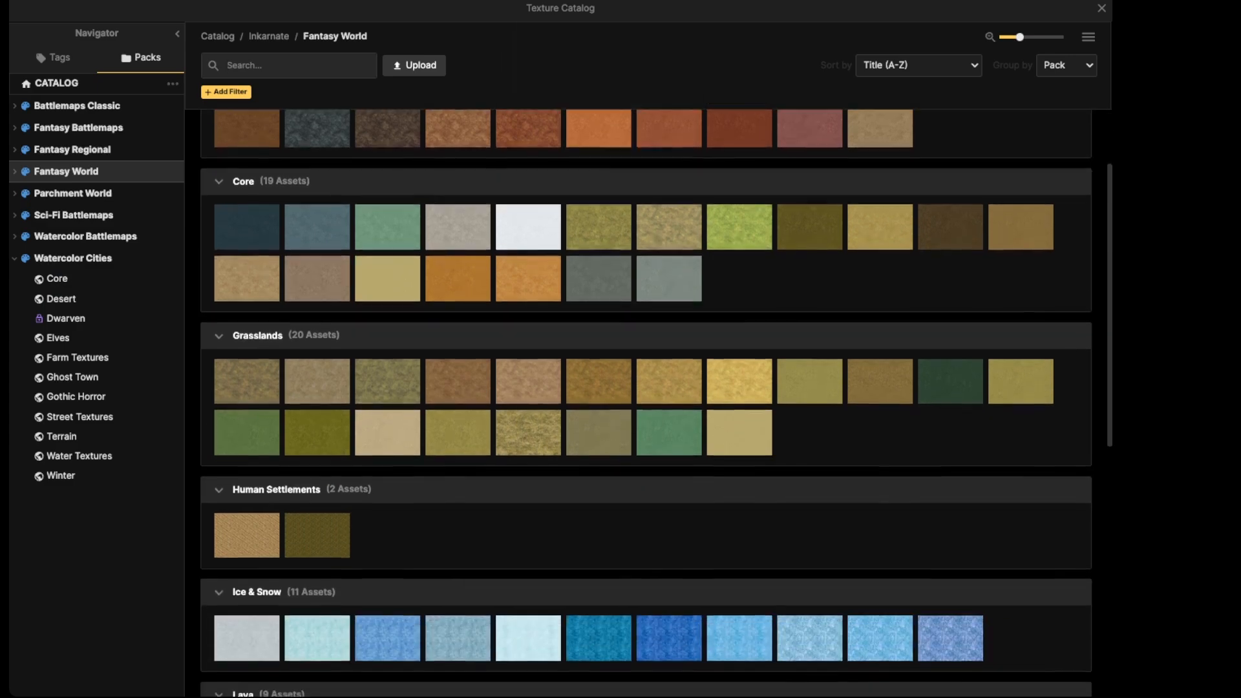
scroll(599, 187, up, 7)
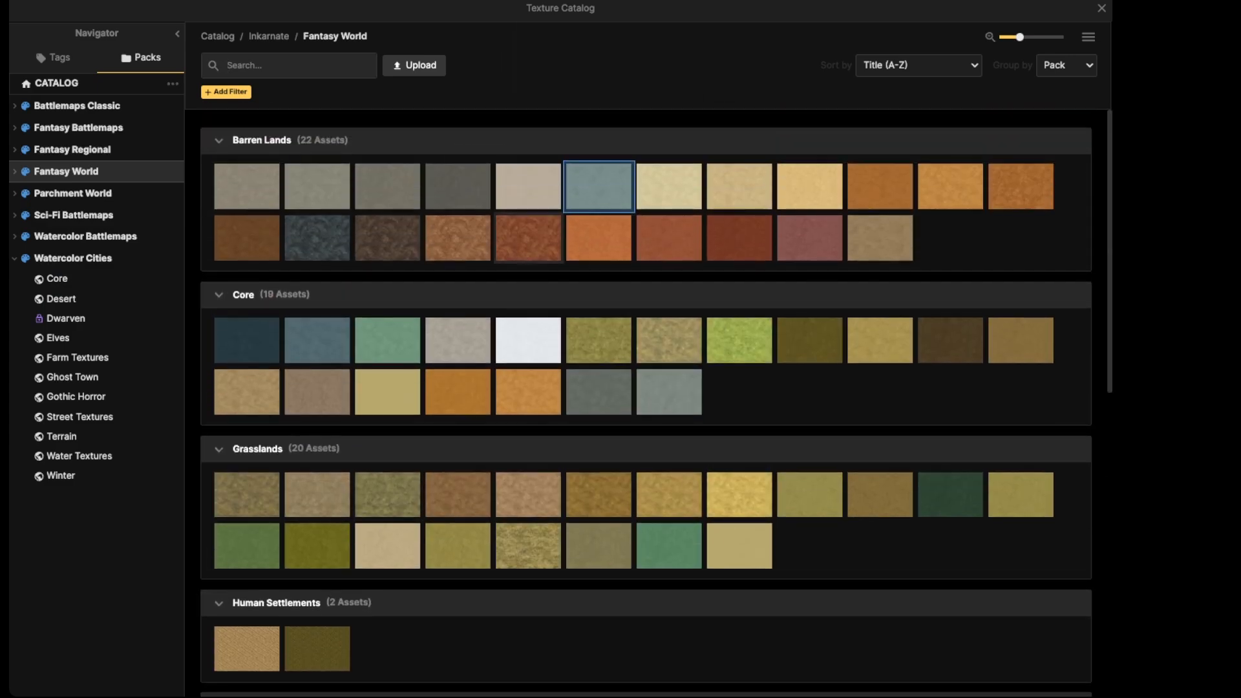
click(809, 237)
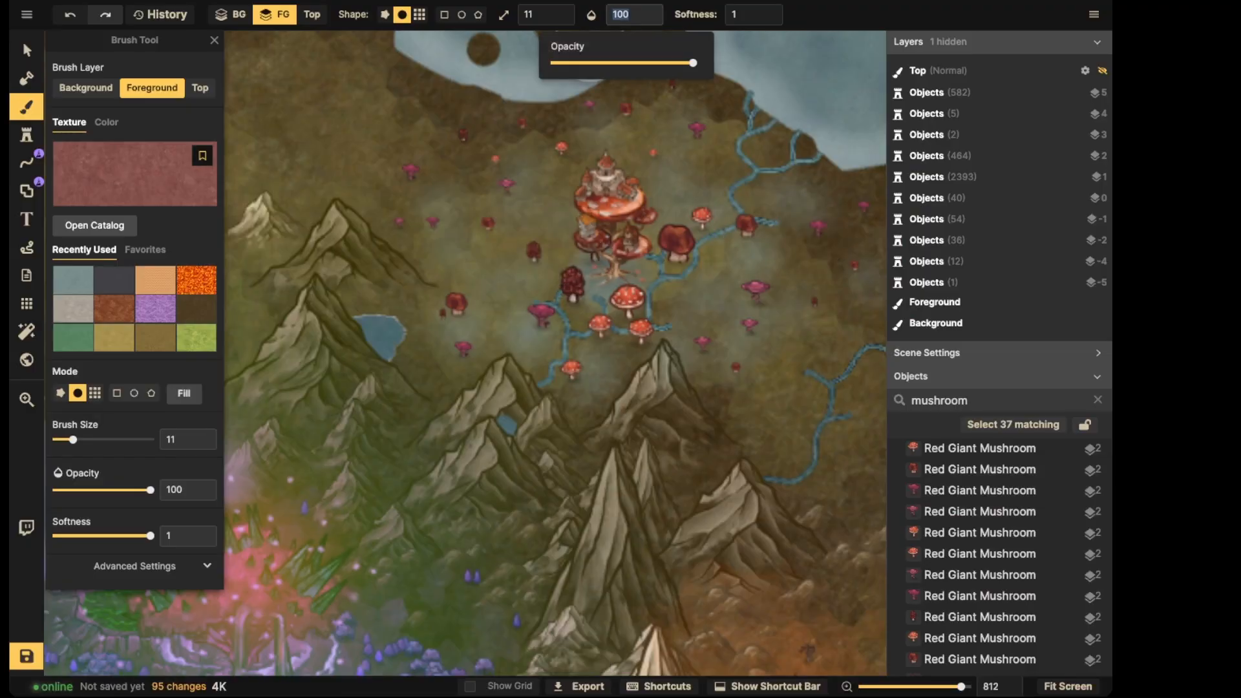
drag(699, 63, 598, 63)
key(bracketleft)
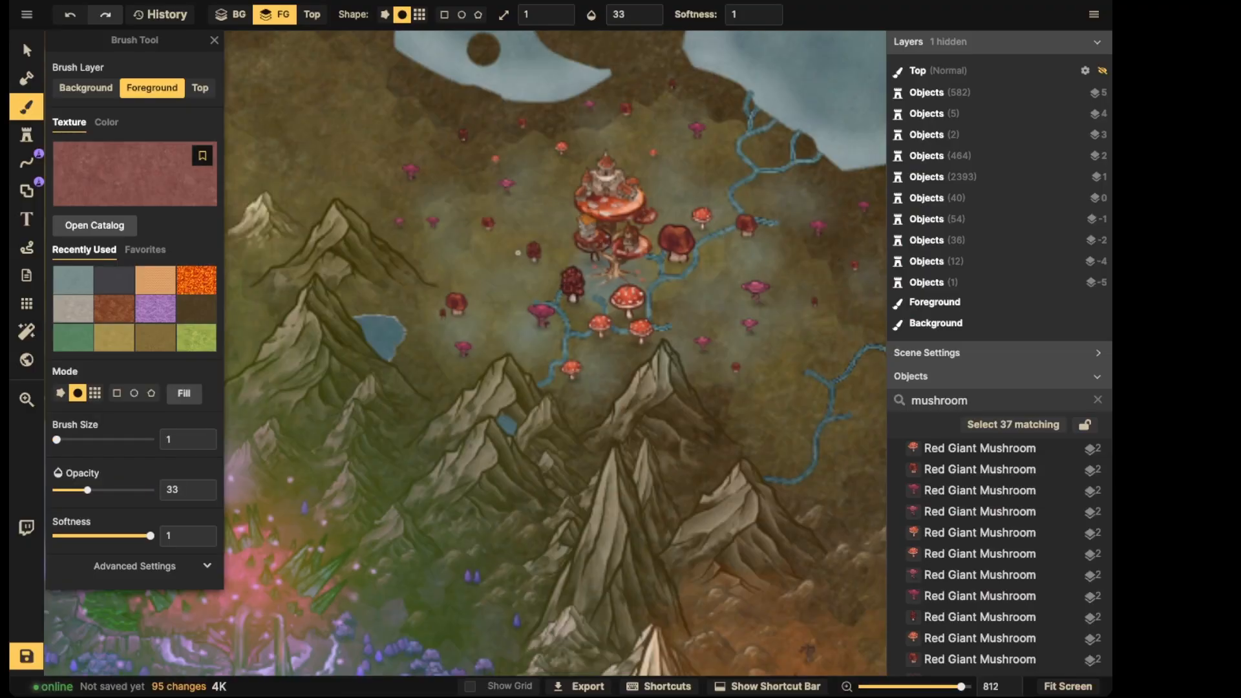
key(bracketright)
Dab the faint pink texture in a ring around the mushroom city, covering the ground between the giant mushrooms and out to the northwest
drag(541, 258, 547, 262)
click(569, 259)
click(551, 263)
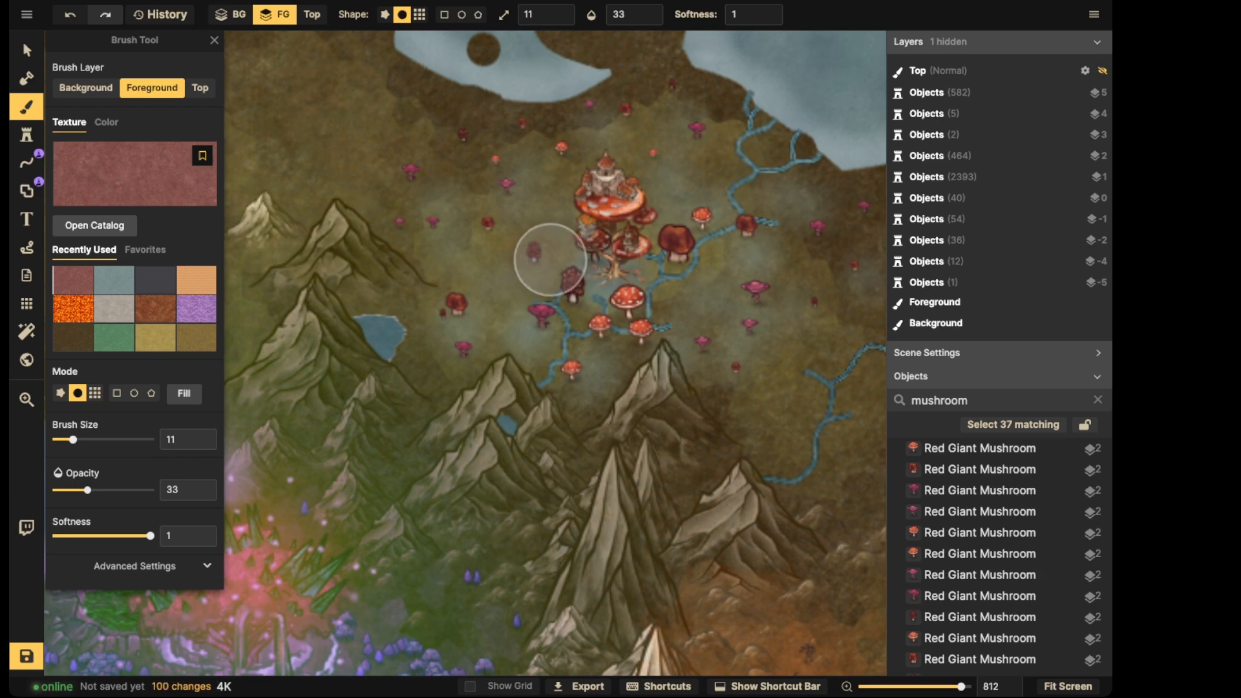
click(522, 267)
click(515, 282)
click(490, 289)
click(505, 294)
click(518, 299)
click(475, 299)
click(490, 300)
click(526, 345)
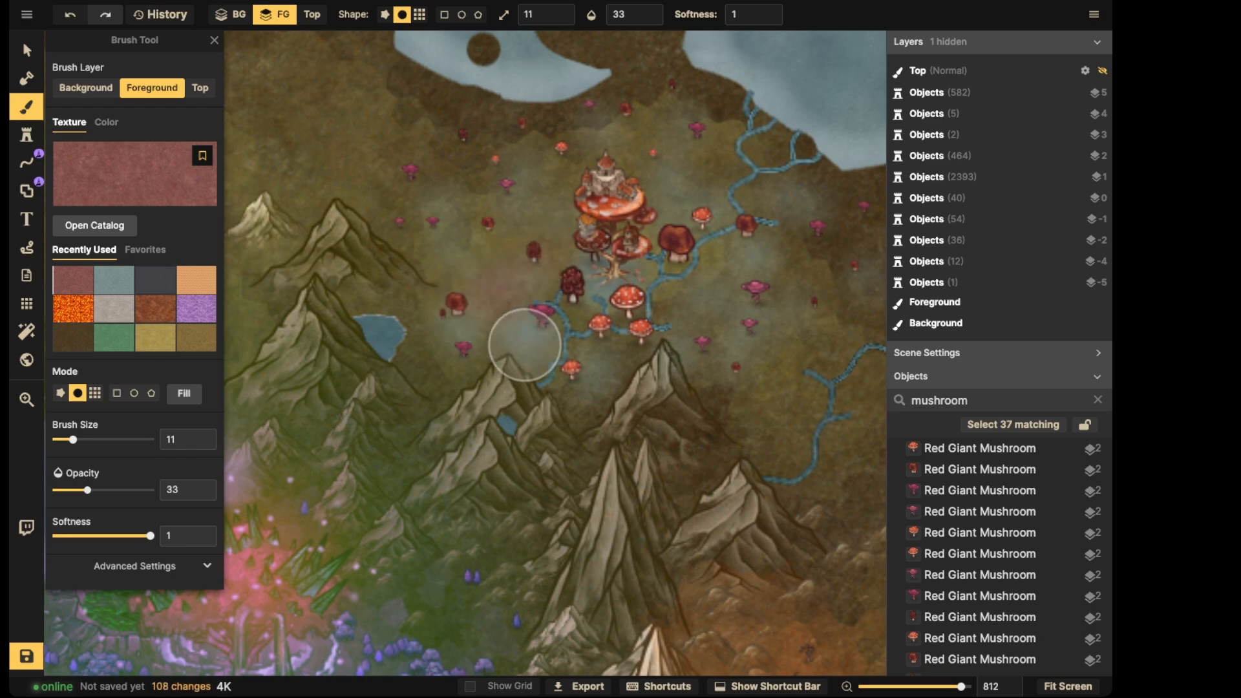
click(508, 367)
click(606, 386)
click(615, 380)
click(631, 371)
click(699, 342)
click(719, 324)
click(694, 300)
click(705, 298)
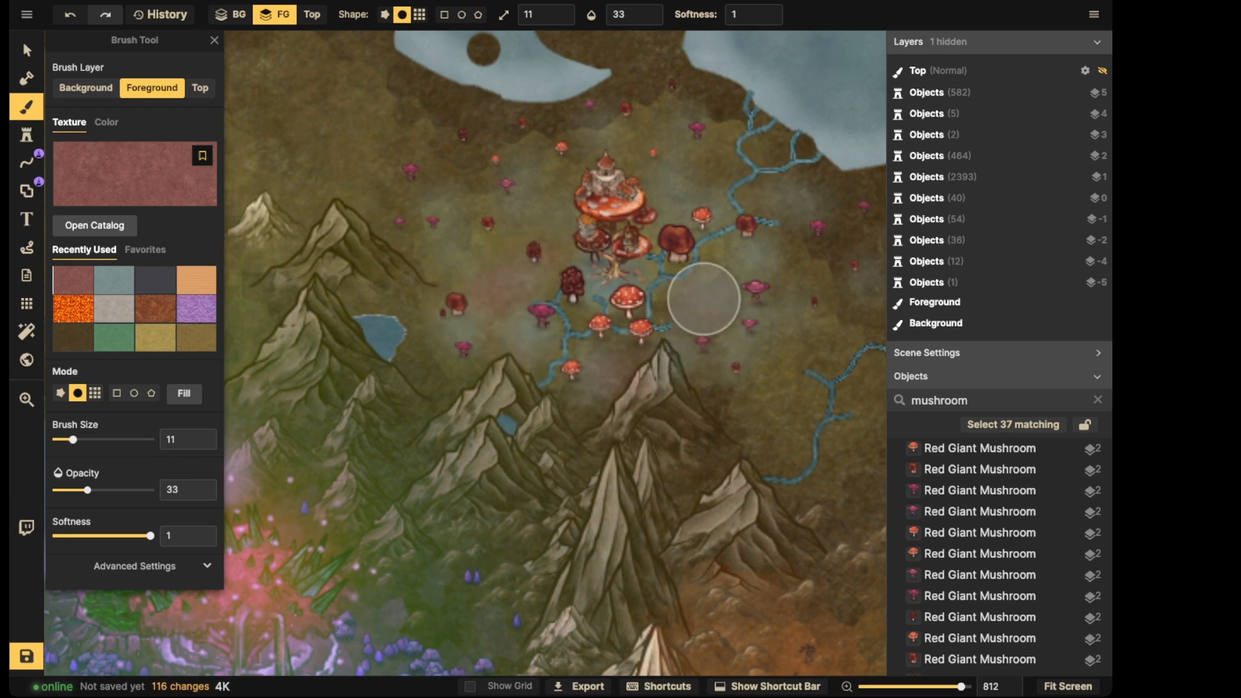
click(724, 276)
click(747, 262)
click(755, 258)
click(816, 279)
click(780, 288)
click(769, 288)
click(758, 265)
click(743, 222)
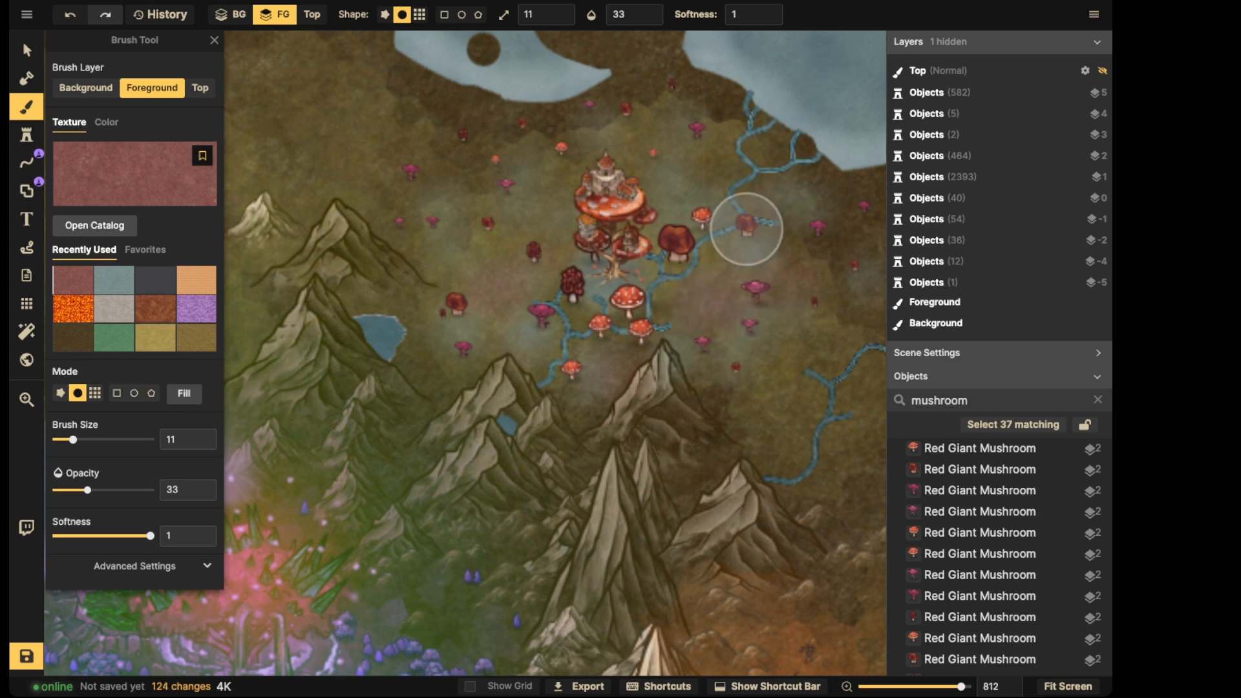
click(721, 197)
click(687, 194)
click(666, 175)
click(609, 153)
click(582, 160)
click(552, 170)
click(536, 174)
click(511, 184)
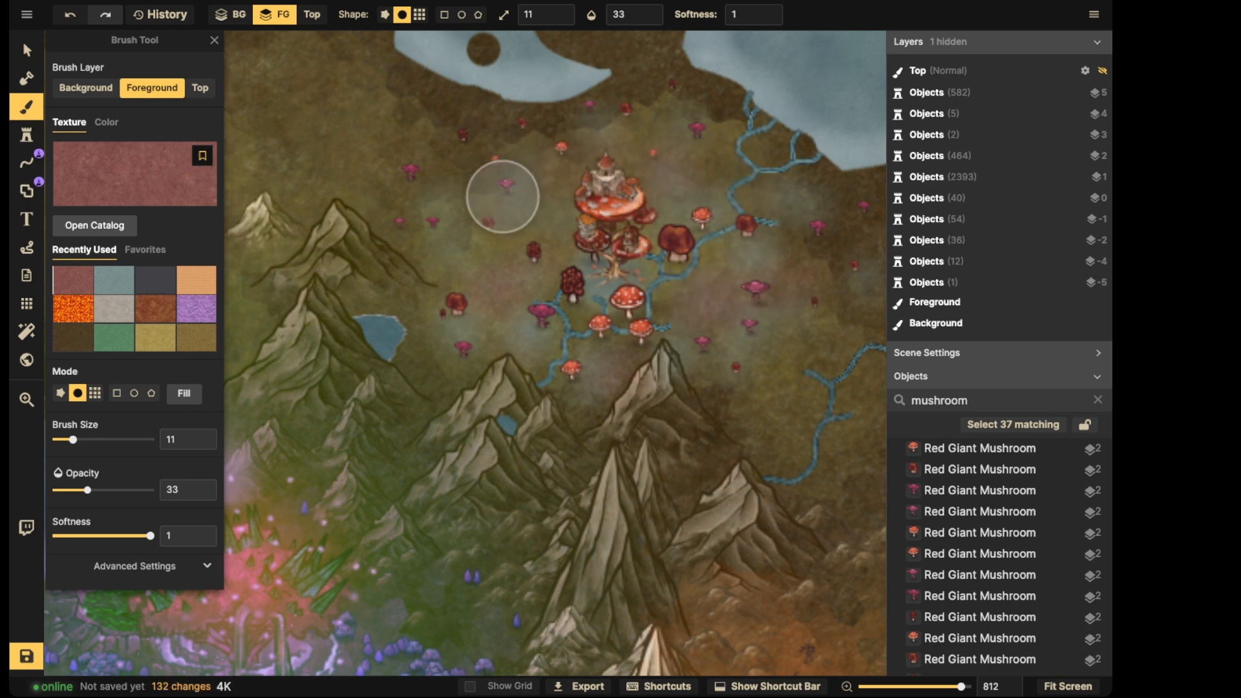
click(478, 207)
click(447, 233)
click(420, 223)
click(407, 200)
click(398, 179)
click(386, 200)
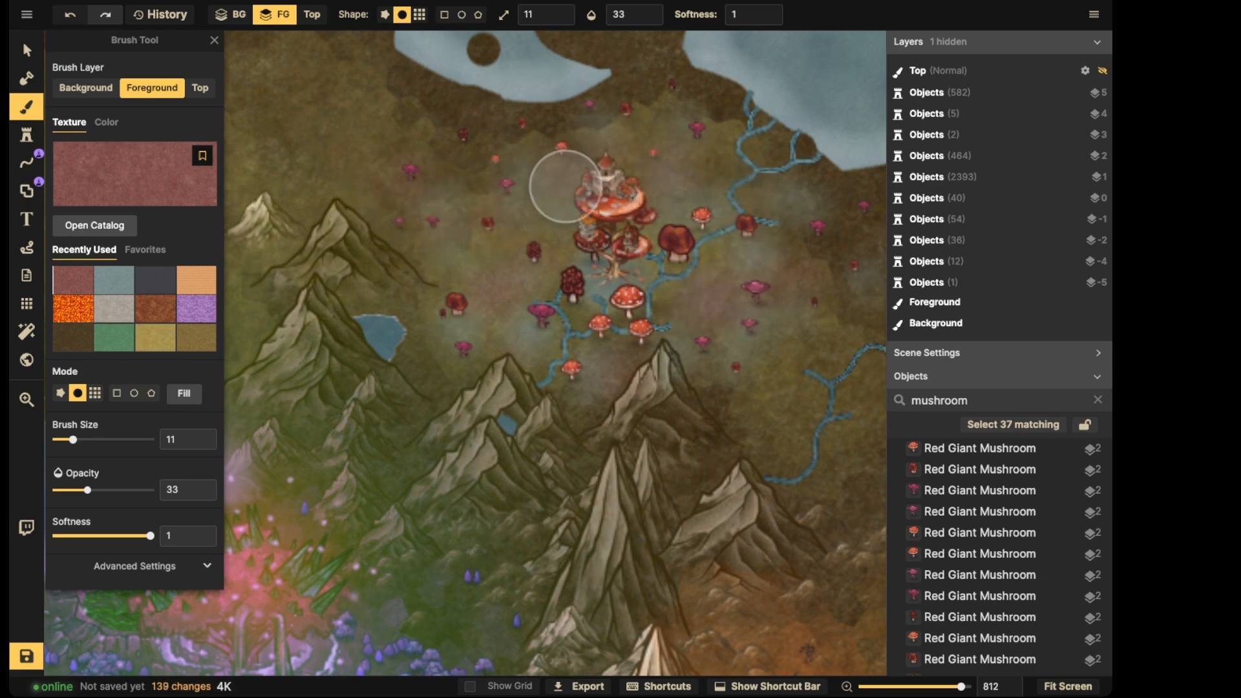
Add outer dabs of the pink texture northeast, east, south and west of the mushroom city to widen the tinted ground
click(705, 131)
click(653, 117)
click(639, 110)
click(645, 73)
click(703, 138)
click(769, 200)
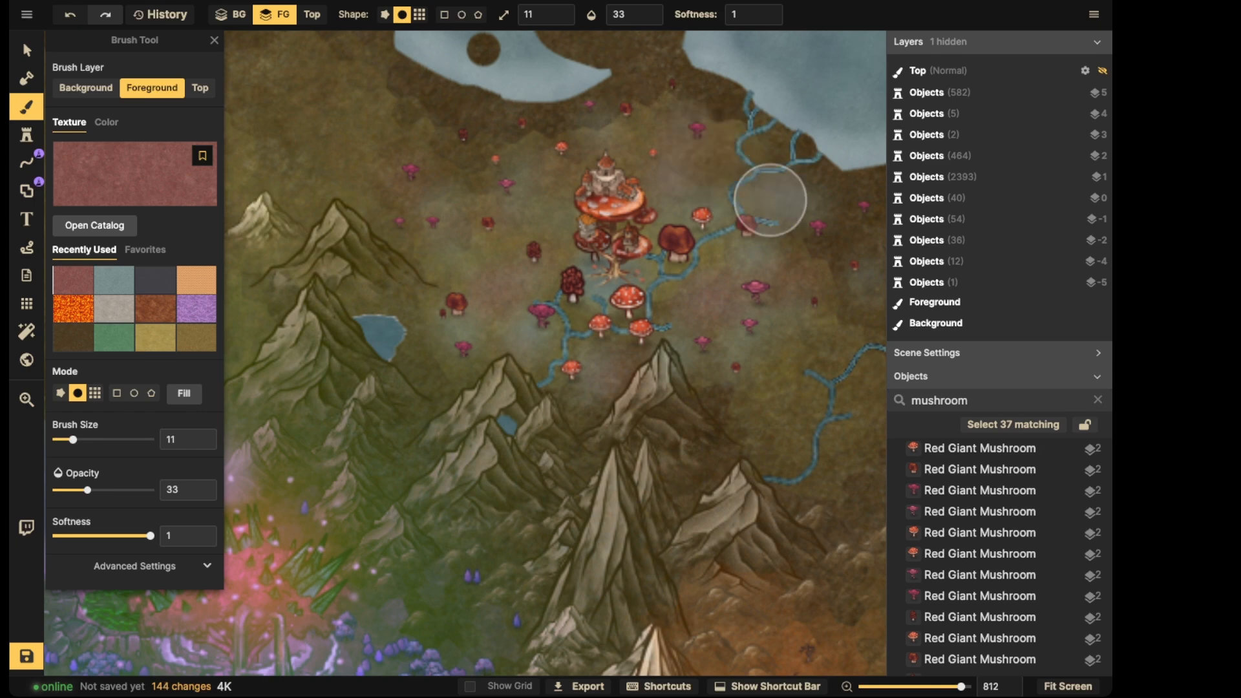
click(860, 268)
click(803, 294)
click(789, 340)
click(596, 360)
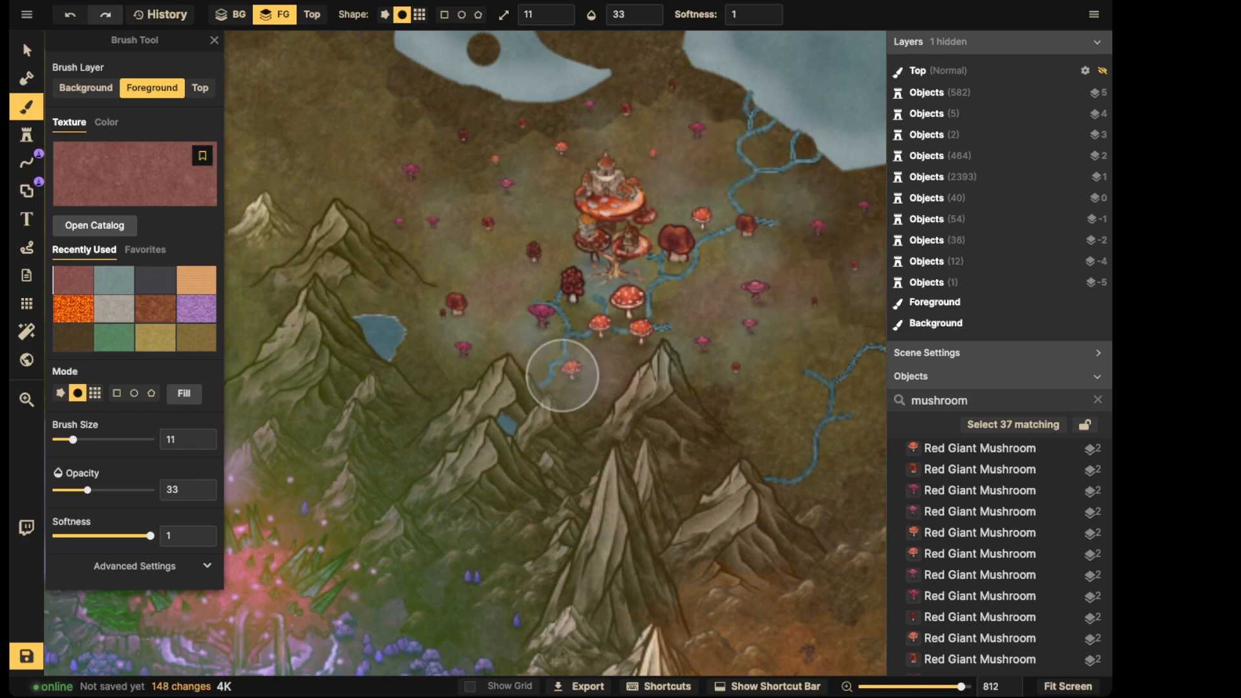
click(424, 357)
click(509, 353)
click(435, 279)
scroll(527, 102, down, 5)
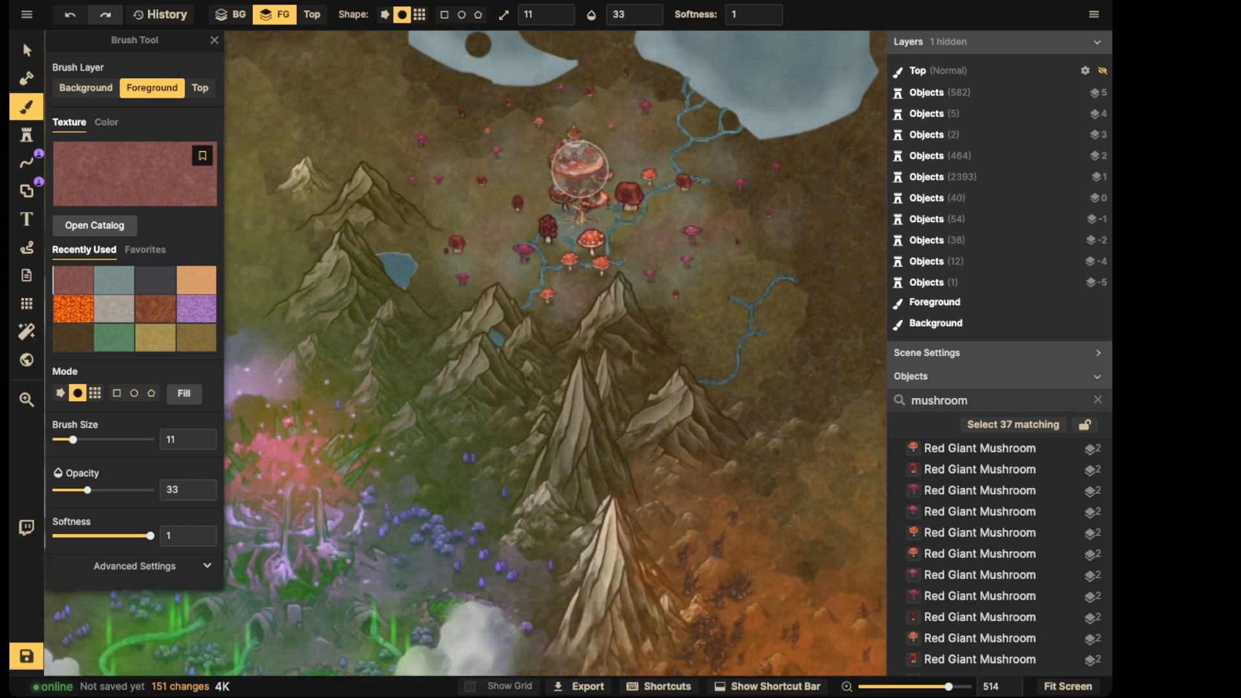
Find the Fantasy World Grass overlay texture by searching "grass" and brush it west and northwest of the city at opacity 33
scroll(580, 165, up, 2)
key(f)
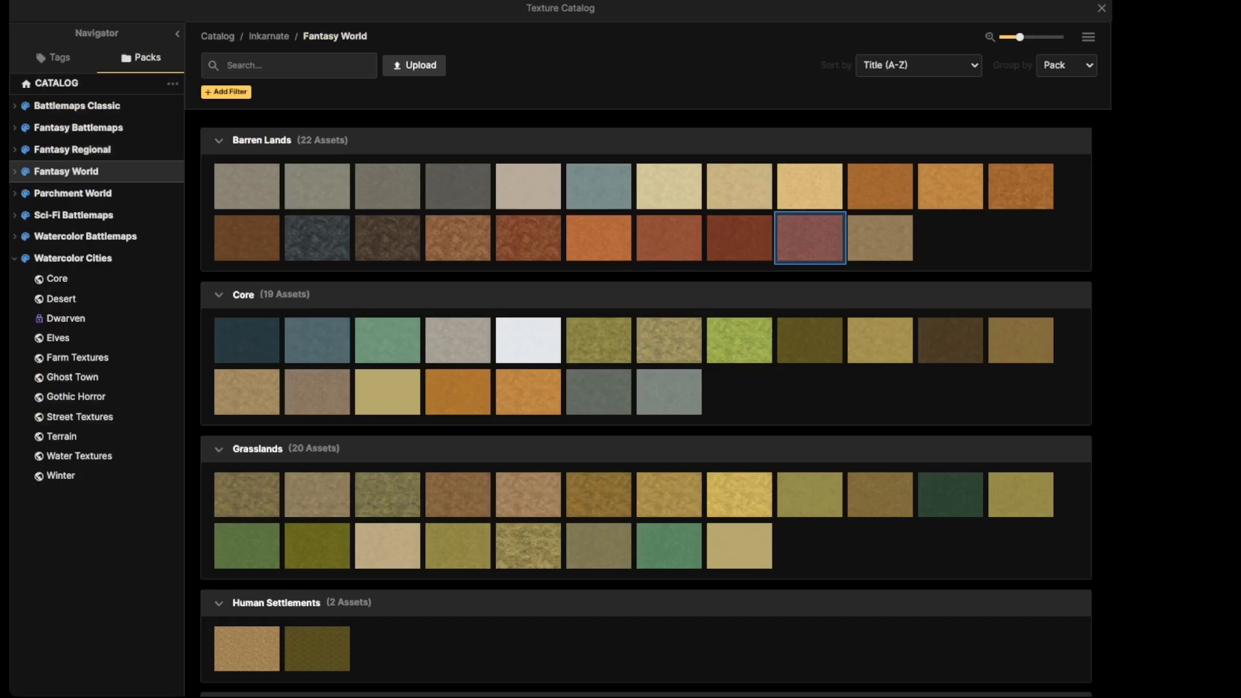
text(grass)
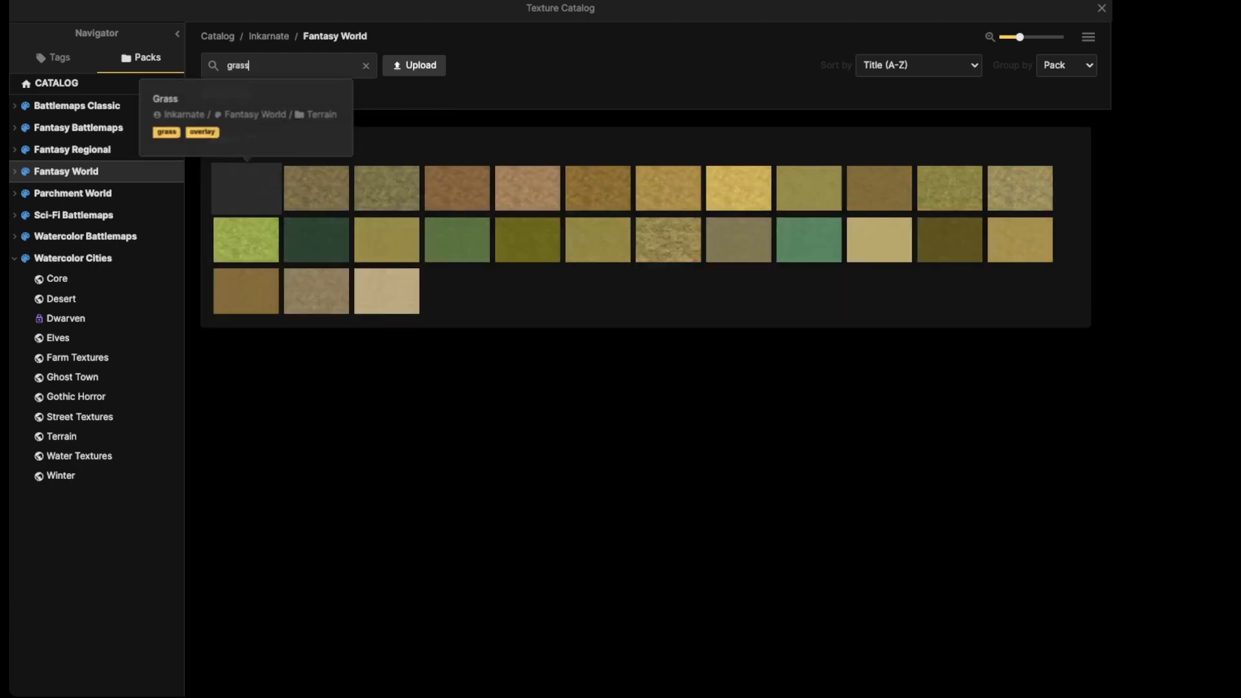
click(245, 187)
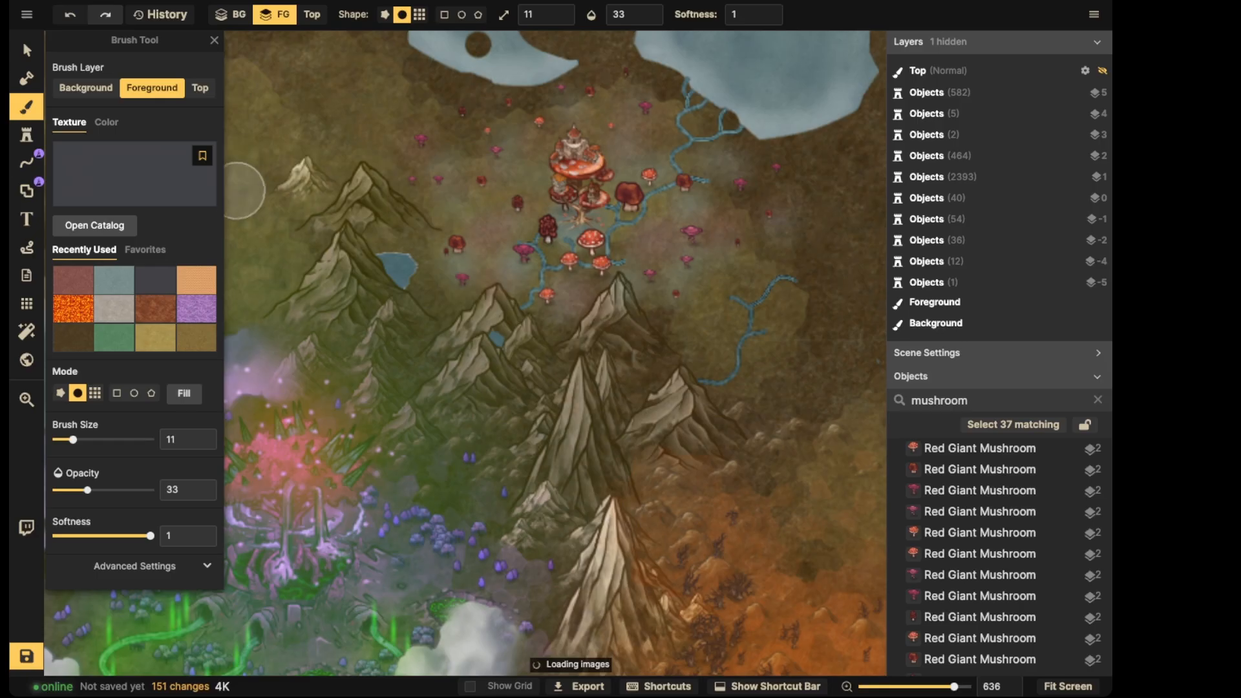
scroll(459, 208, up, 4)
drag(485, 219, 482, 216)
drag(523, 168, 485, 130)
drag(478, 126, 434, 108)
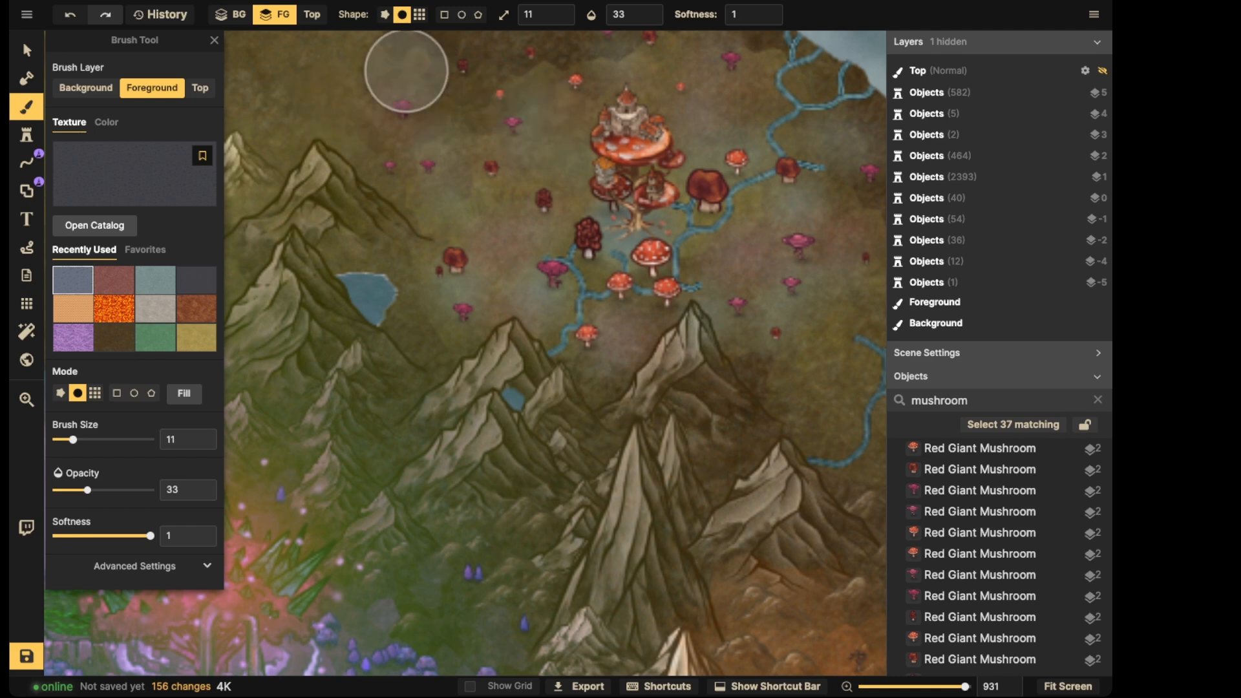
Raise the grass brush's opacity to 100 and set its texture scale to 79.36
click(658, 14)
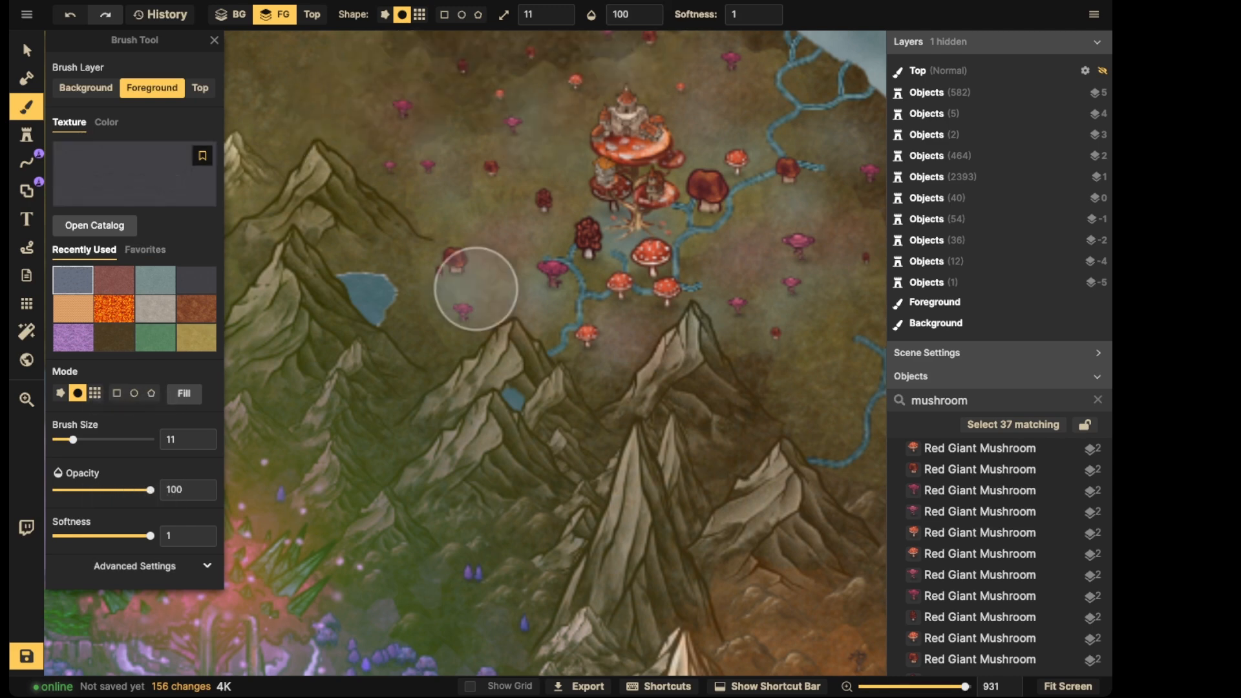
click(134, 566)
drag(111, 483, 107, 482)
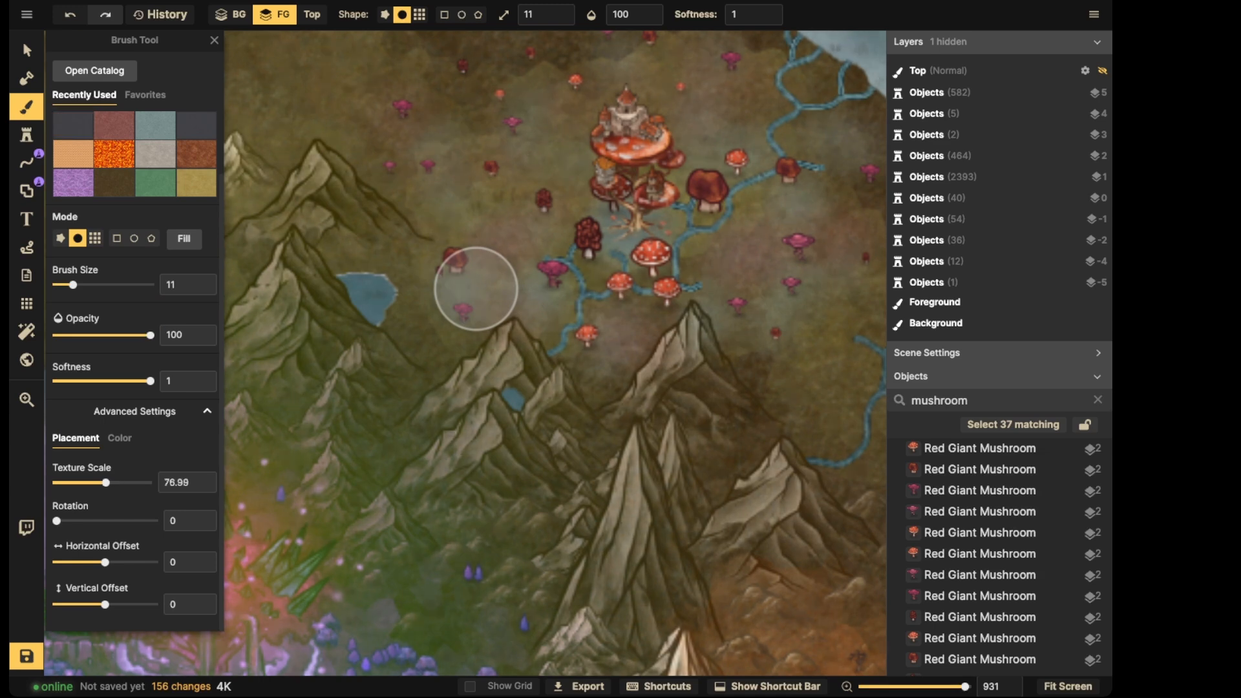
Paint the Grass overlay at full opacity over the mushroom biome, from the north and northwest around to the southern mountain foothills
mouse_move(505, 184)
mouse_down()
mouse_move(530, 167)
mouse_move(512, 146)
mouse_move(381, 160)
mouse_move(413, 219)
mouse_move(520, 221)
mouse_move(491, 301)
mouse_move(408, 286)
mouse_move(417, 307)
mouse_move(564, 289)
mouse_move(528, 307)
mouse_move(641, 308)
mouse_move(645, 364)
mouse_move(689, 342)
mouse_move(567, 190)
mouse_move(581, 139)
mouse_move(524, 125)
mouse_move(506, 92)
mouse_move(427, 100)
mouse_move(362, 138)
mouse_move(508, 132)
mouse_move(665, 74)
mouse_move(696, 86)
mouse_move(663, 145)
mouse_move(816, 175)
mouse_move(838, 159)
mouse_move(899, 231)
mouse_move(763, 252)
mouse_move(872, 295)
mouse_move(747, 238)
mouse_move(772, 301)
mouse_move(833, 353)
mouse_move(876, 297)
mouse_move(865, 153)
mouse_move(782, 46)
mouse_move(797, 92)
mouse_up()
click(512, 67)
click(399, 86)
click(368, 215)
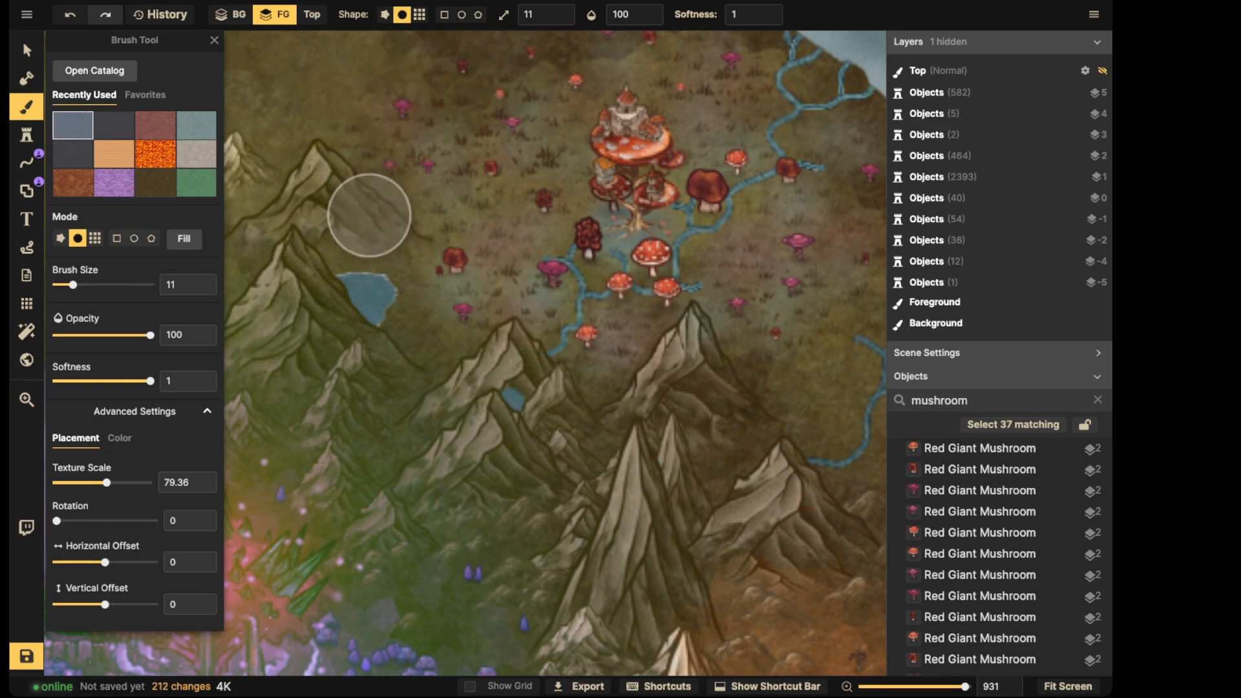
click(438, 297)
click(434, 315)
click(466, 324)
click(609, 328)
click(692, 343)
scroll(366, 127, down, 5)
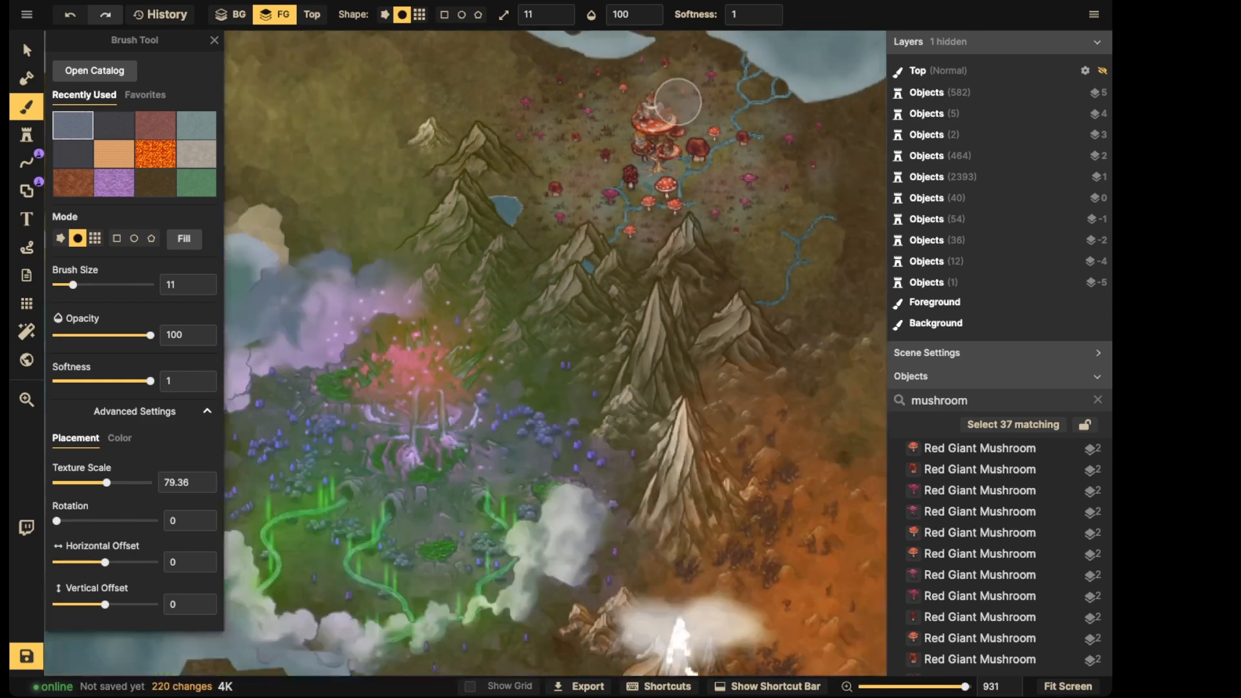
scroll(366, 127, up, 2)
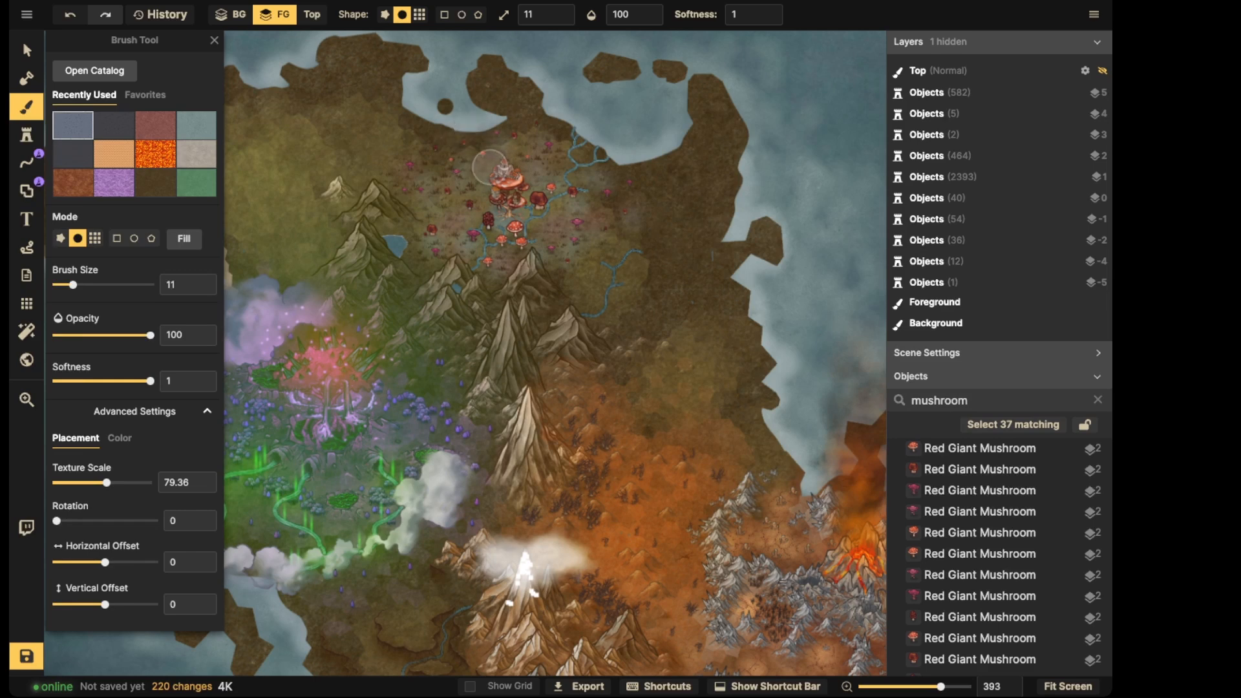
scroll(485, 173, up, 2)
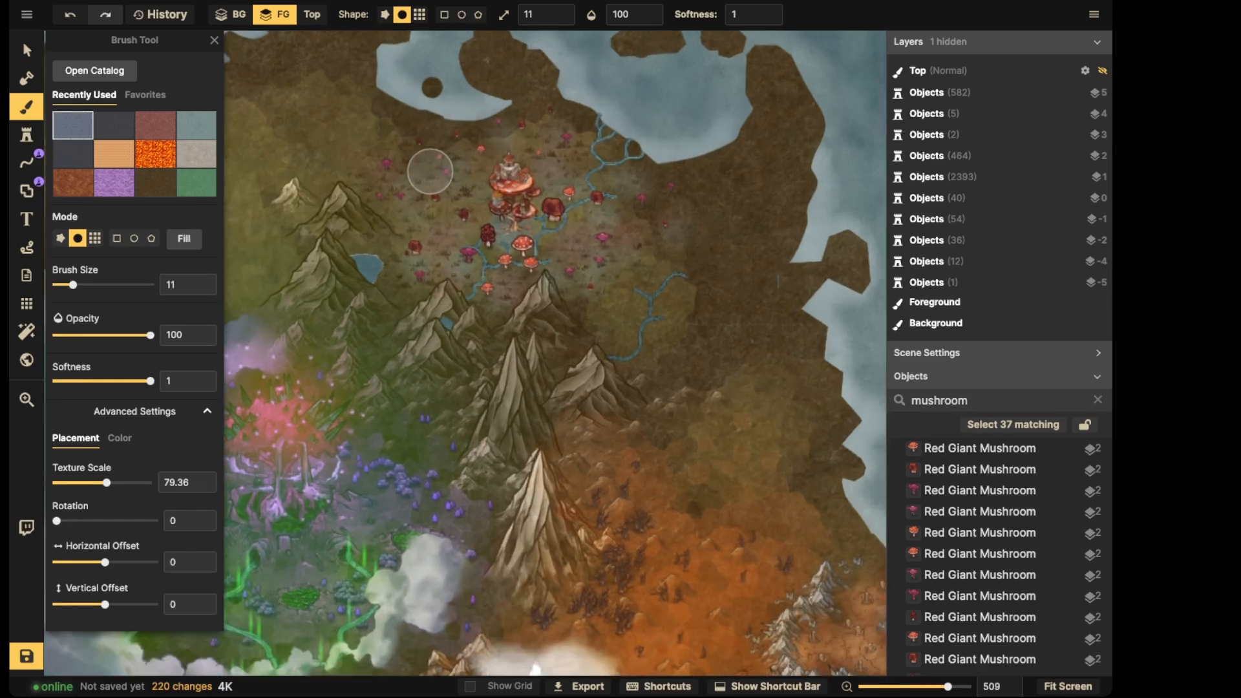
Leave the brush for the selection tool and save the map
scroll(440, 188, up, 4)
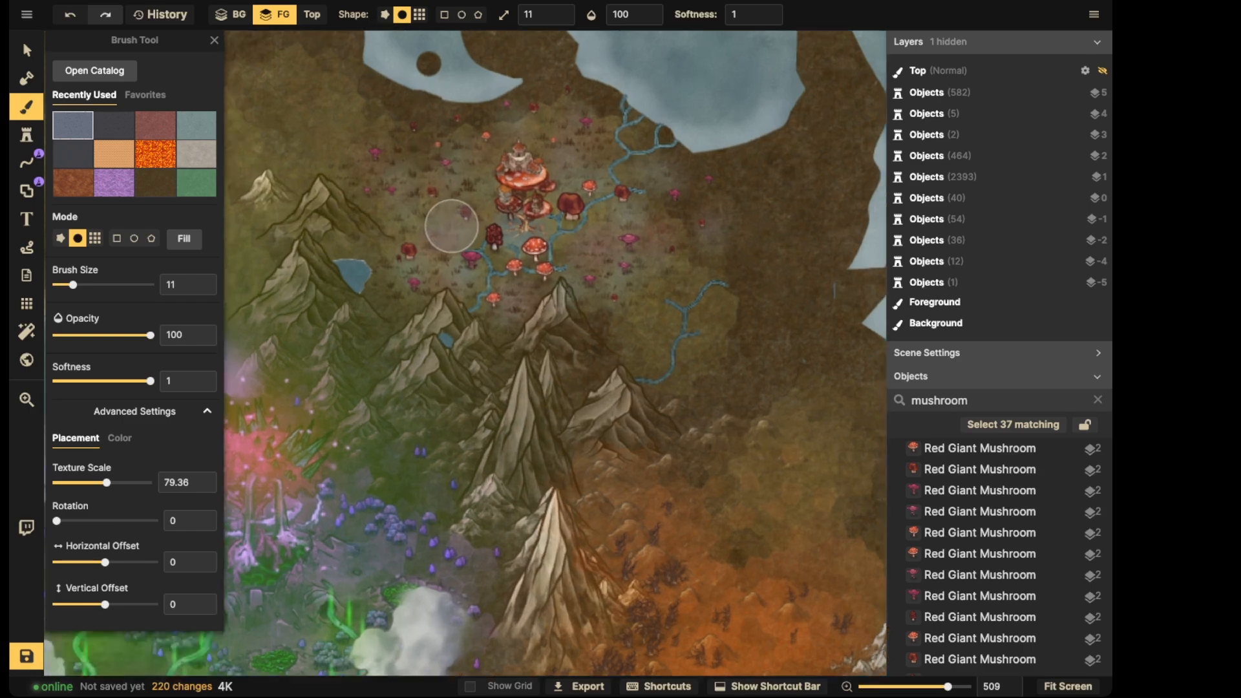
scroll(476, 232, down, 2)
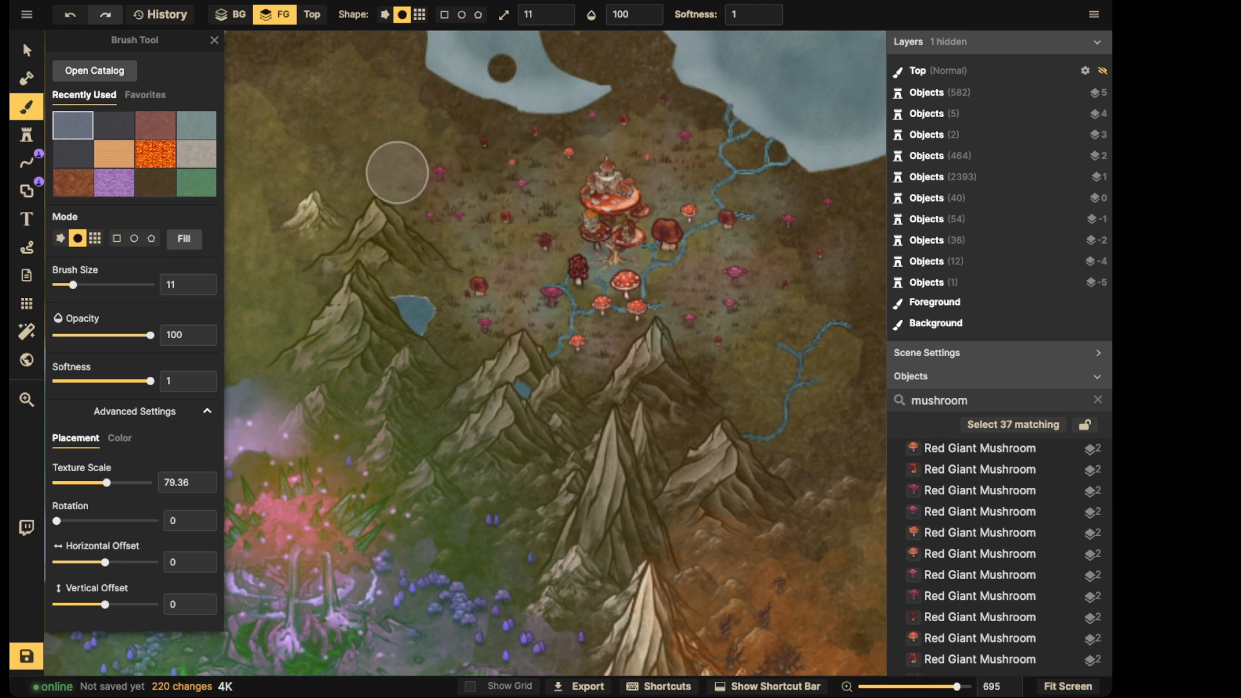
scroll(458, 178, down, 2)
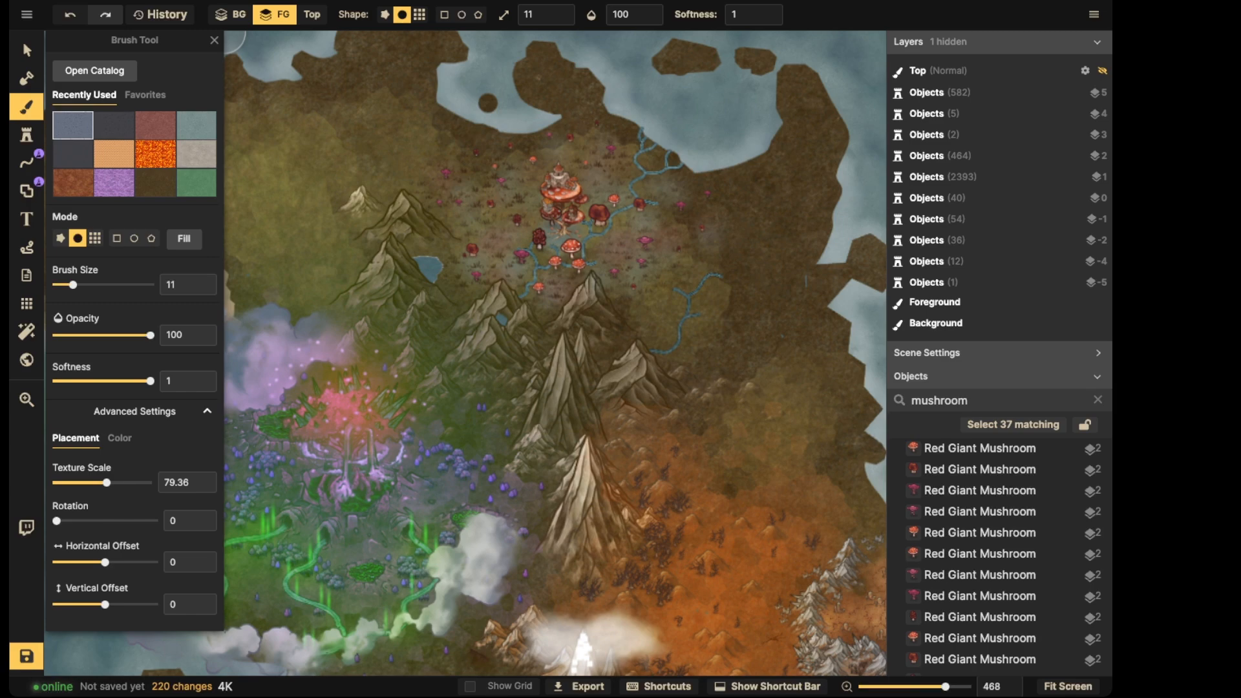
click(27, 50)
scroll(463, 259, down, 4)
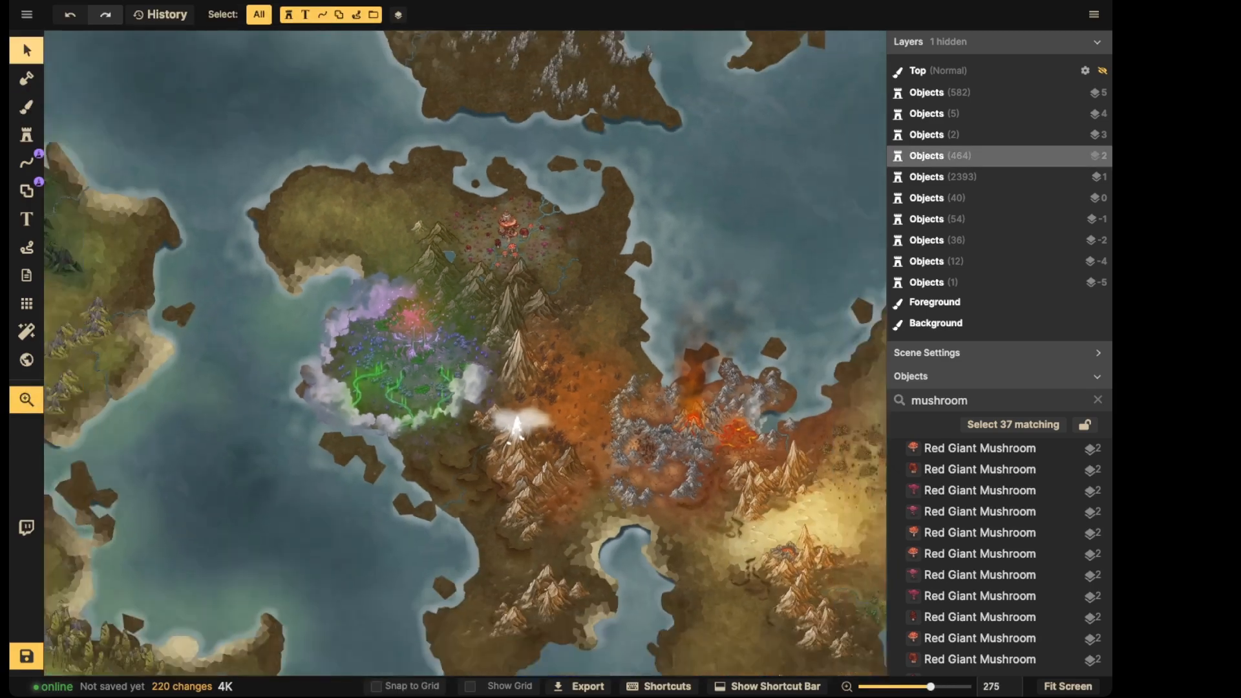
scroll(464, 259, down, 2)
drag(463, 259, 399, 256)
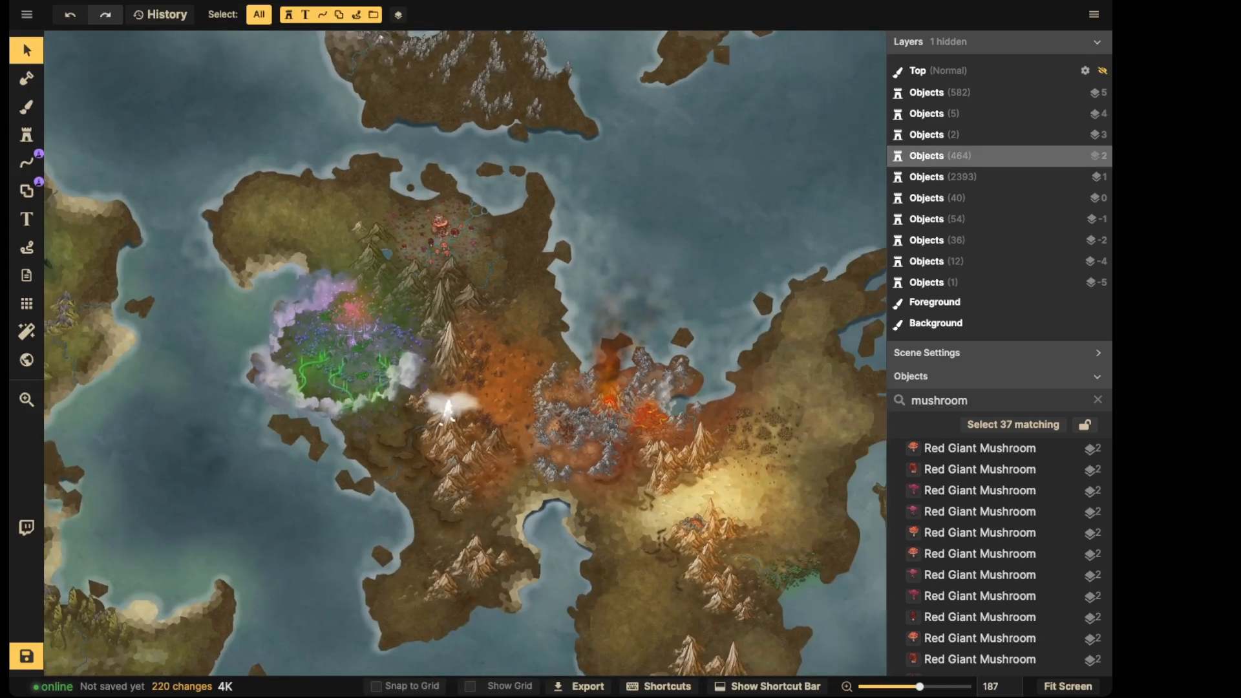
click(27, 656)
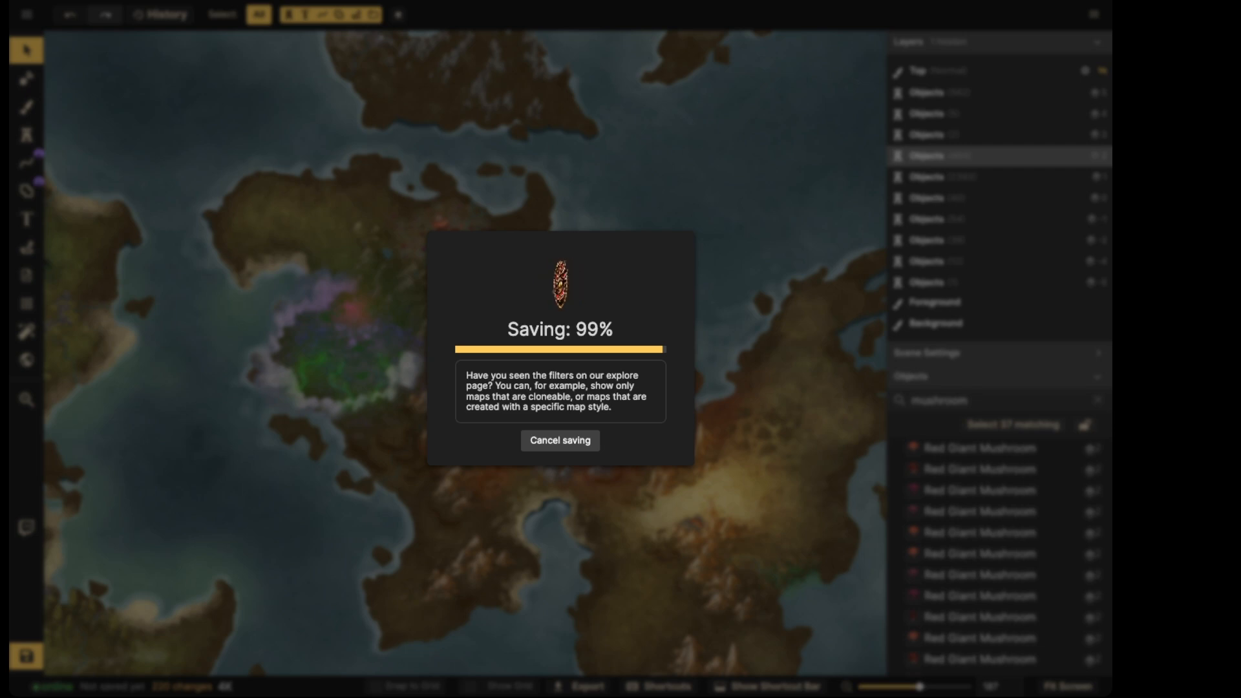
Search the Fantasy World stamps for "tree" and pick the dark green, narrow pine tree set
scroll(431, 189, up, 10)
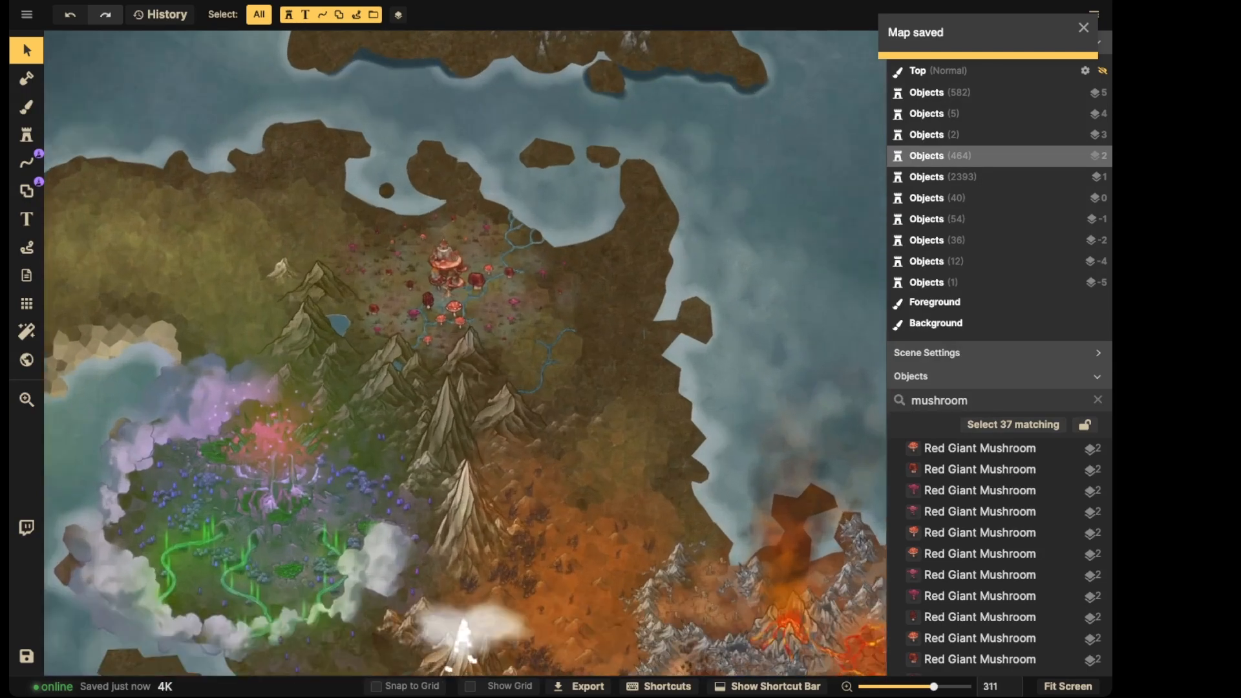
key(space)
drag(423, 248, 485, 244)
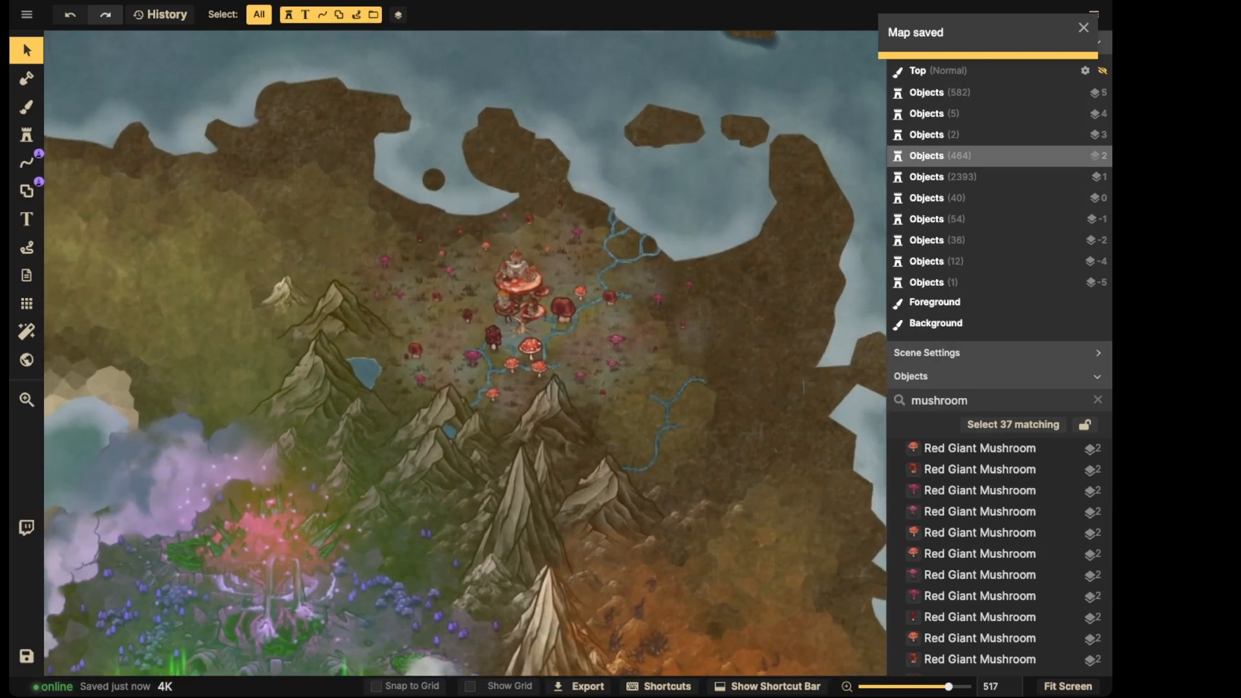
scroll(486, 244, up, 3)
scroll(485, 244, down, 2)
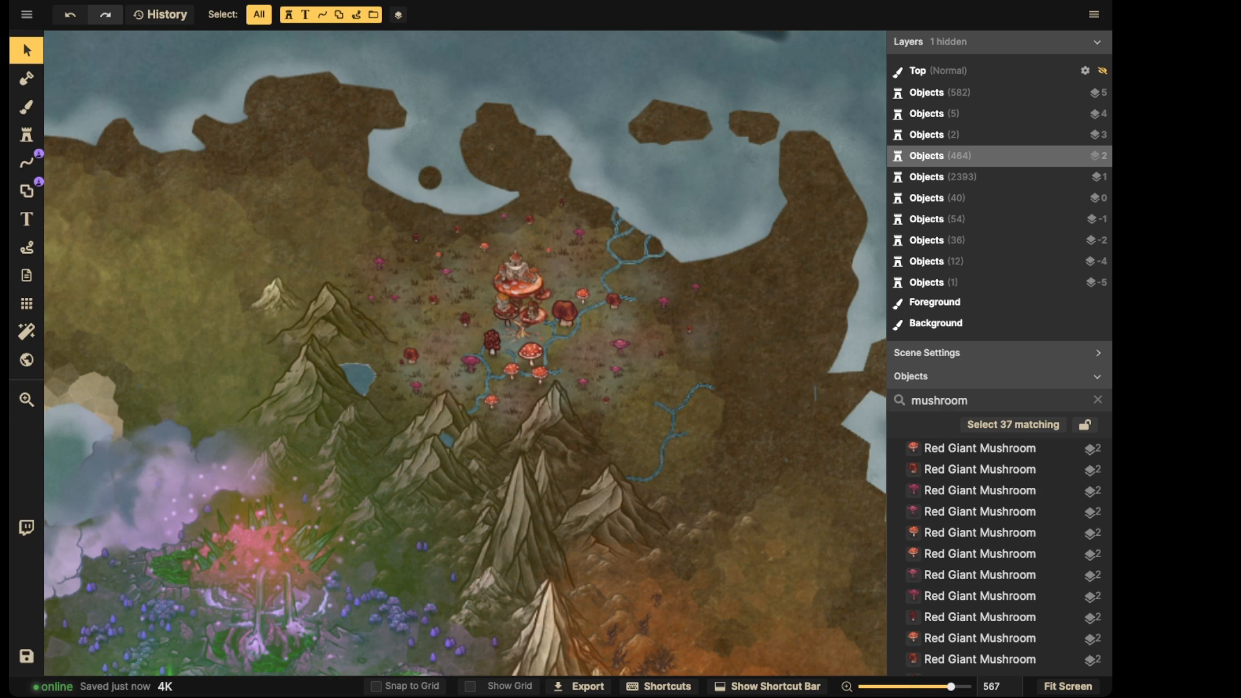
click(27, 135)
click(94, 107)
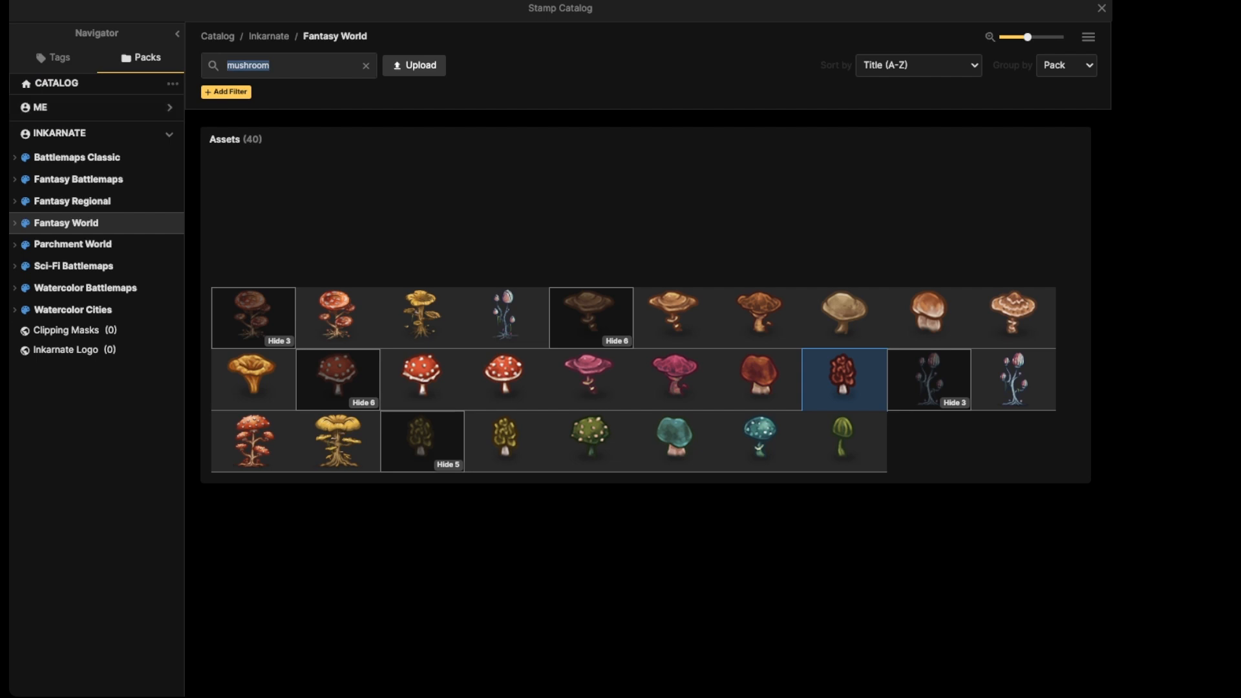
key(BackSpace)
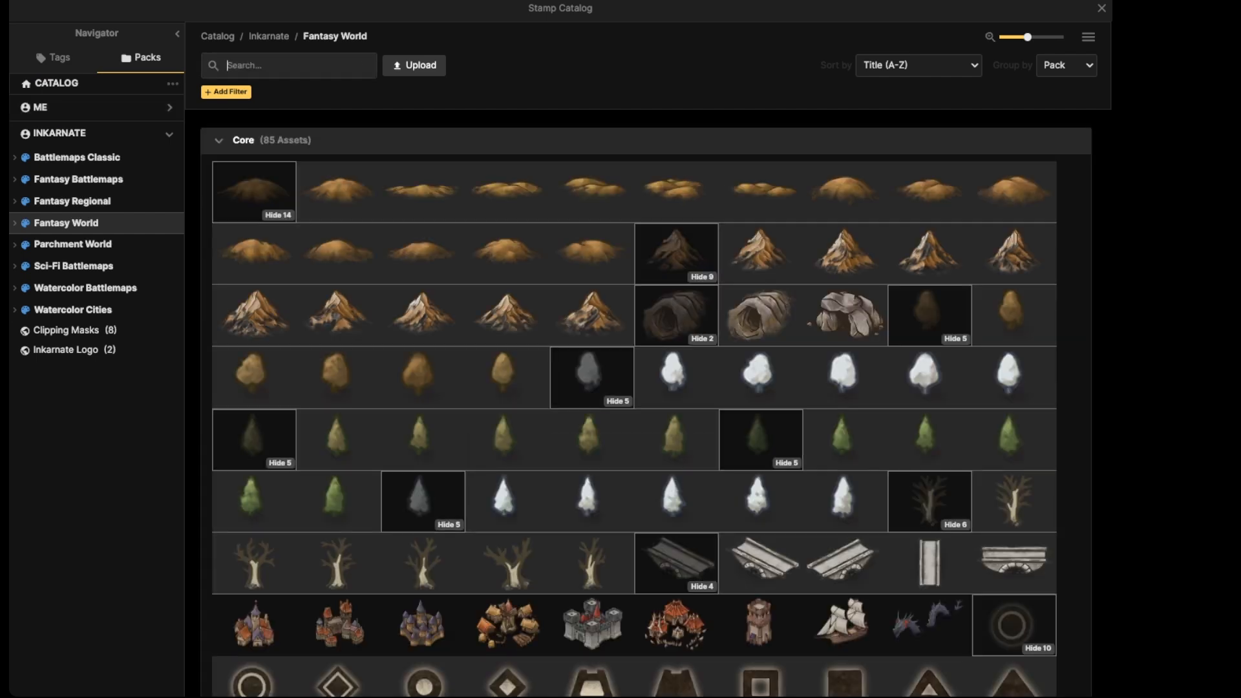
text(tree)
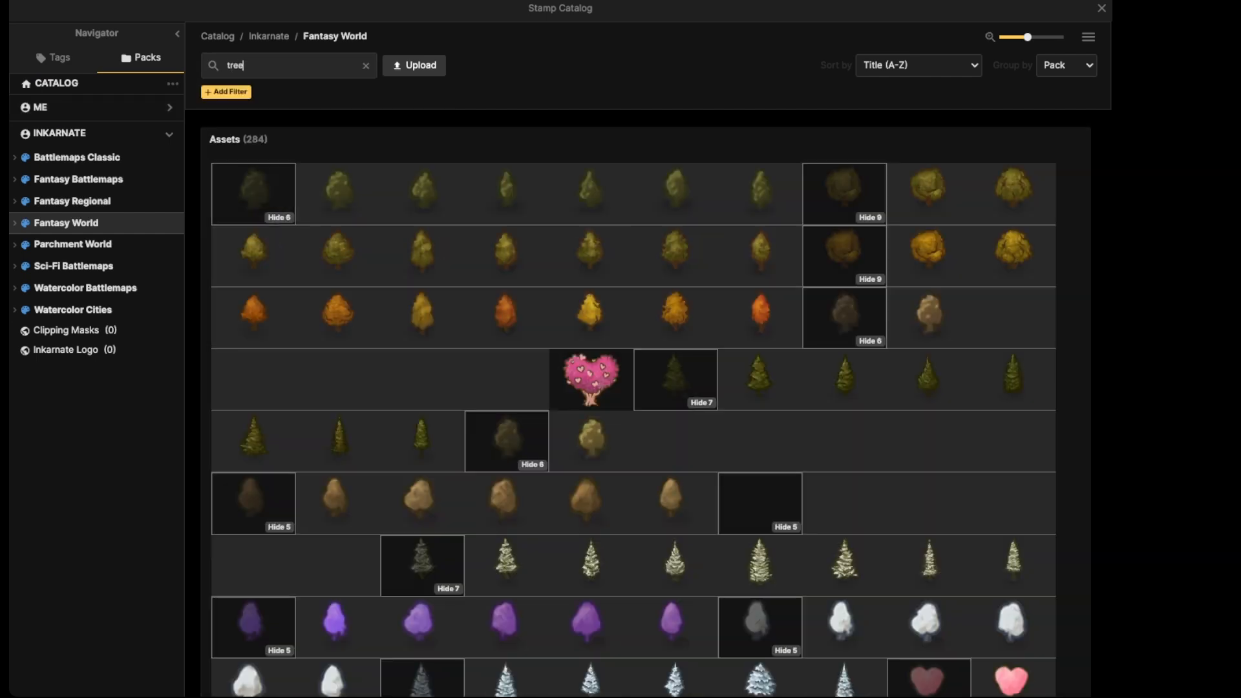
scroll(633, 401, down, 3)
scroll(507, 315, down, 15)
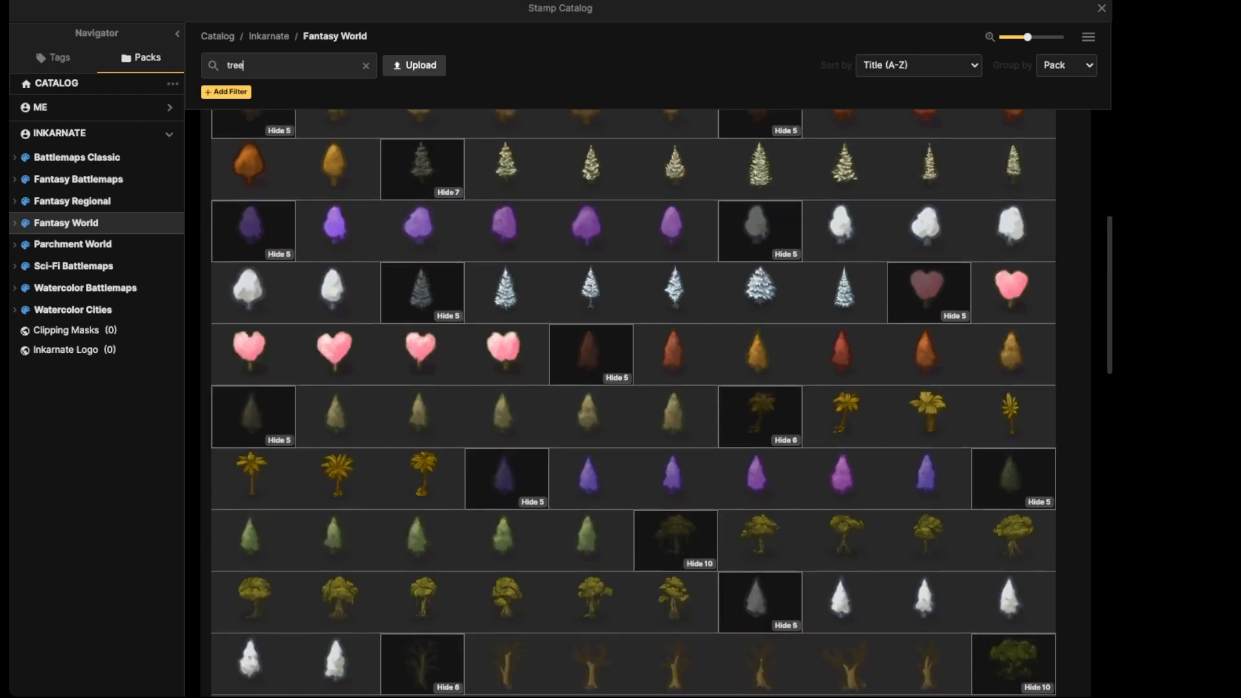
scroll(507, 316, down, 3)
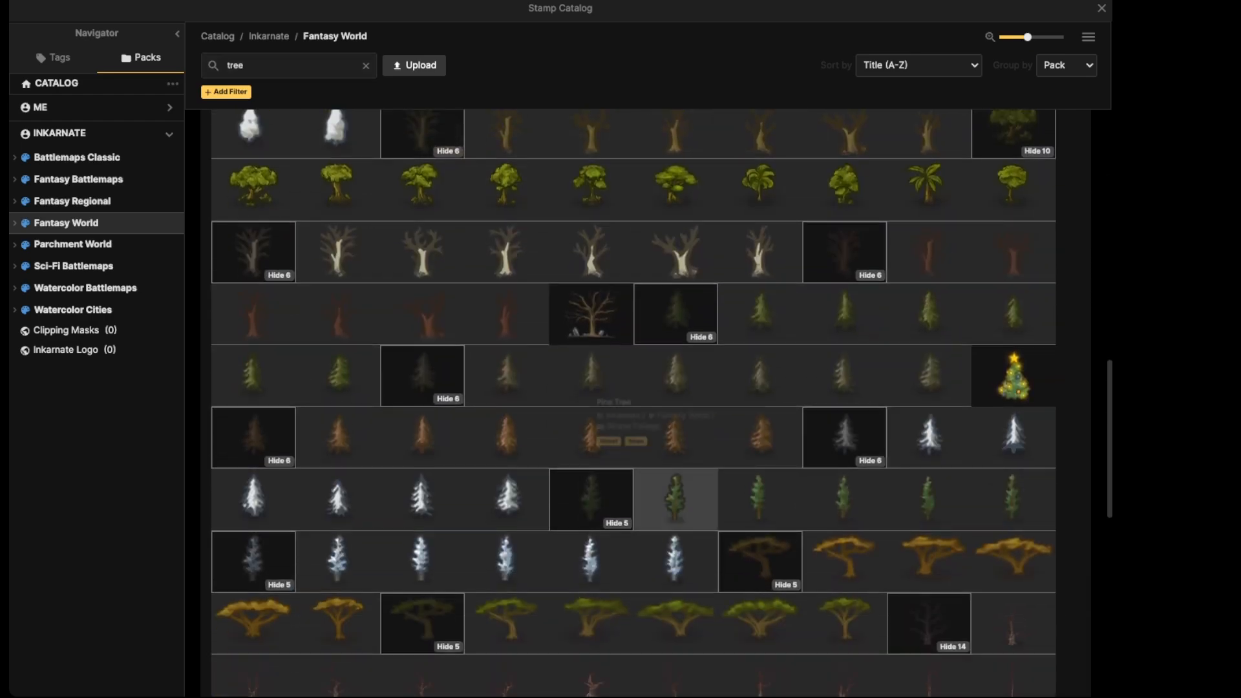
click(592, 498)
Stamp a band of dark green pines at scale 52 along the coast north and northwest of the mushroom city
key(bracketright)
key(space)
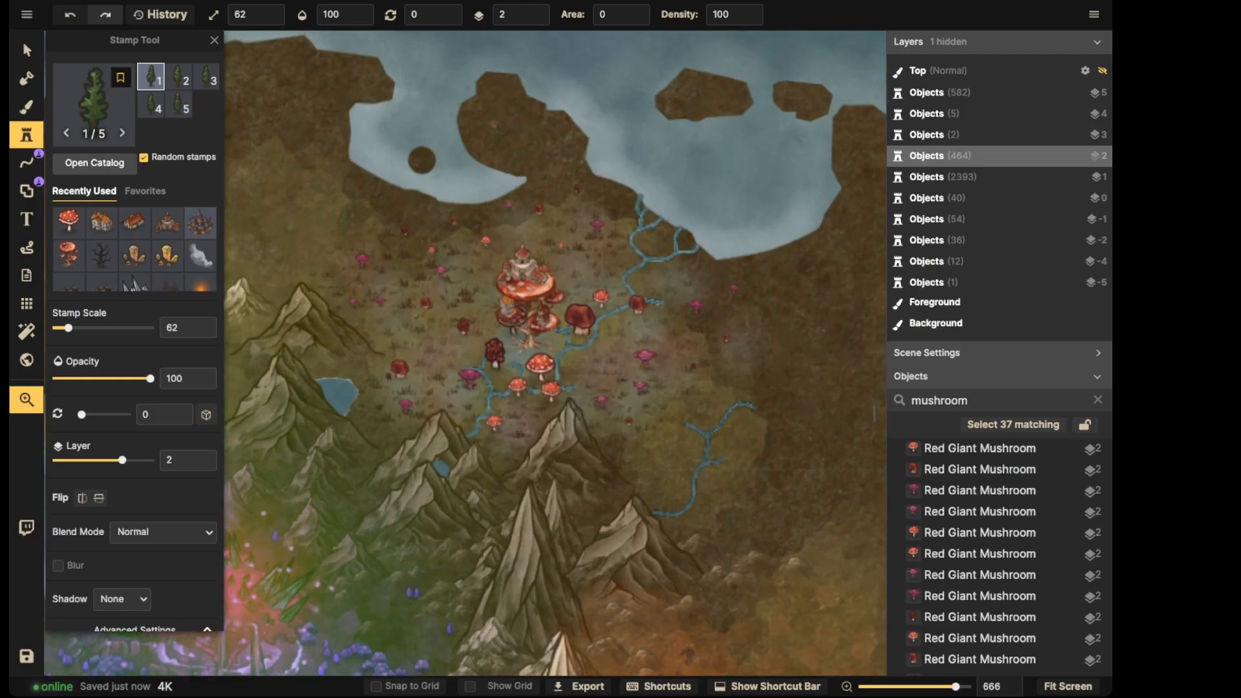
drag(271, 250, 353, 224)
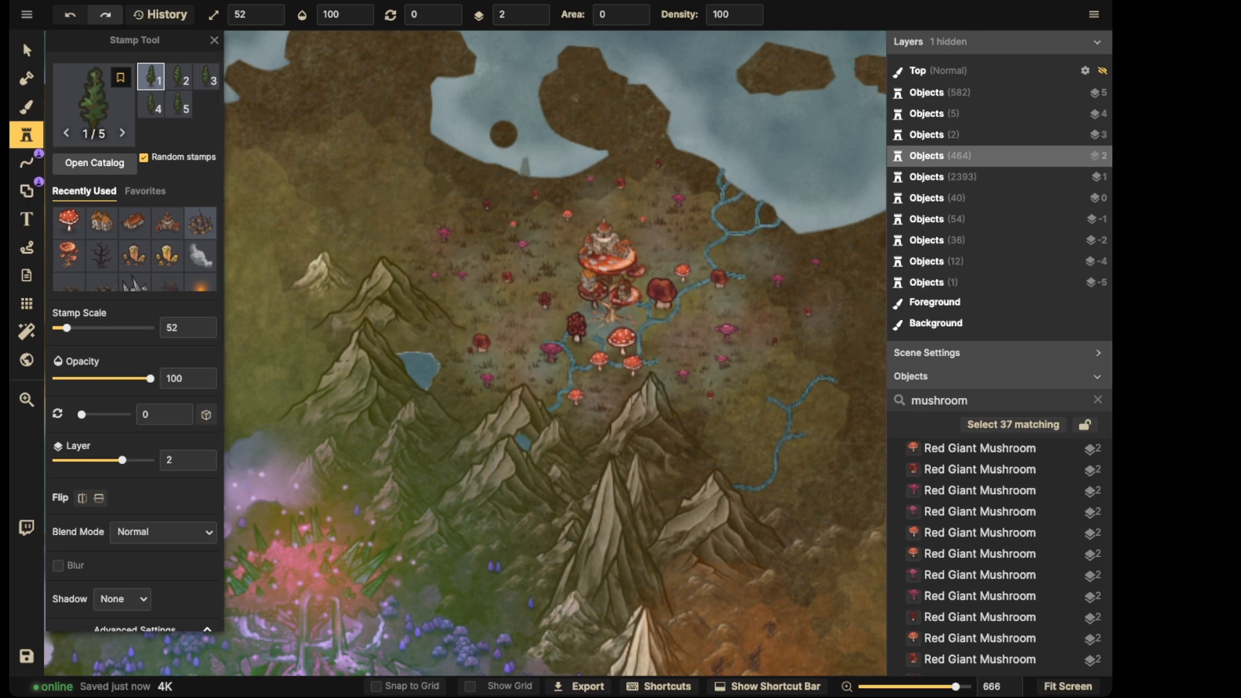
scroll(480, 325, down, 3)
drag(478, 326, 544, 215)
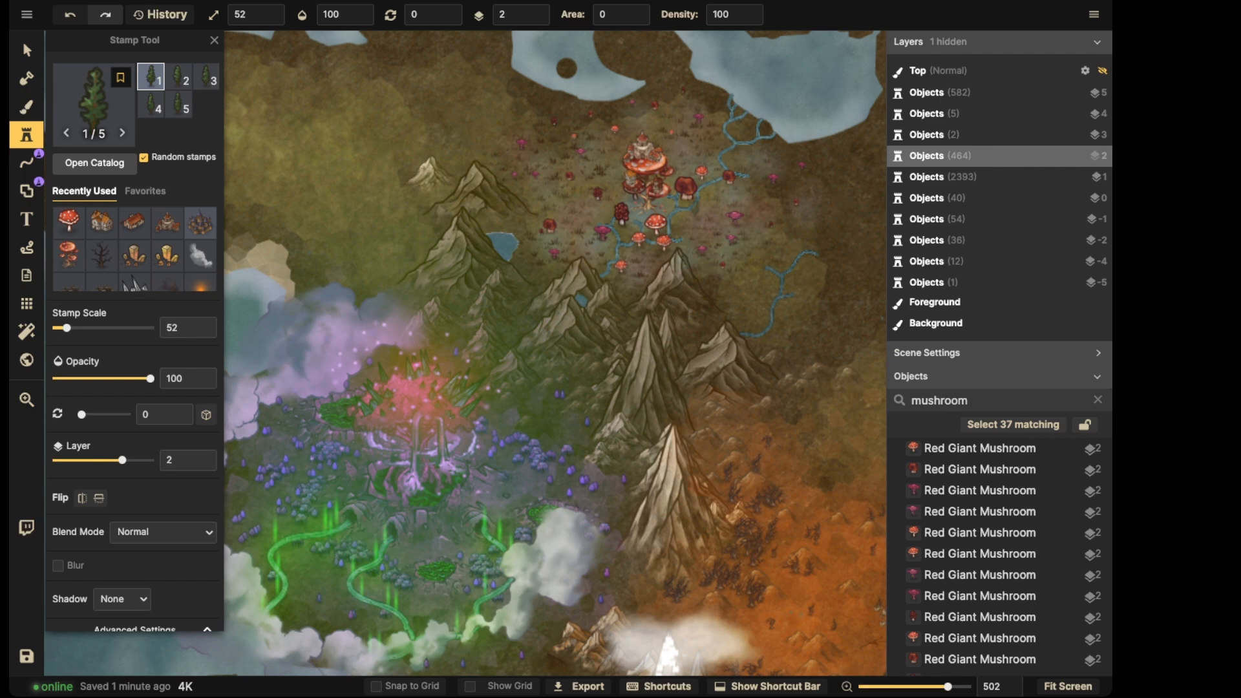
click(558, 93)
click(561, 96)
click(574, 91)
click(565, 101)
click(574, 102)
click(584, 99)
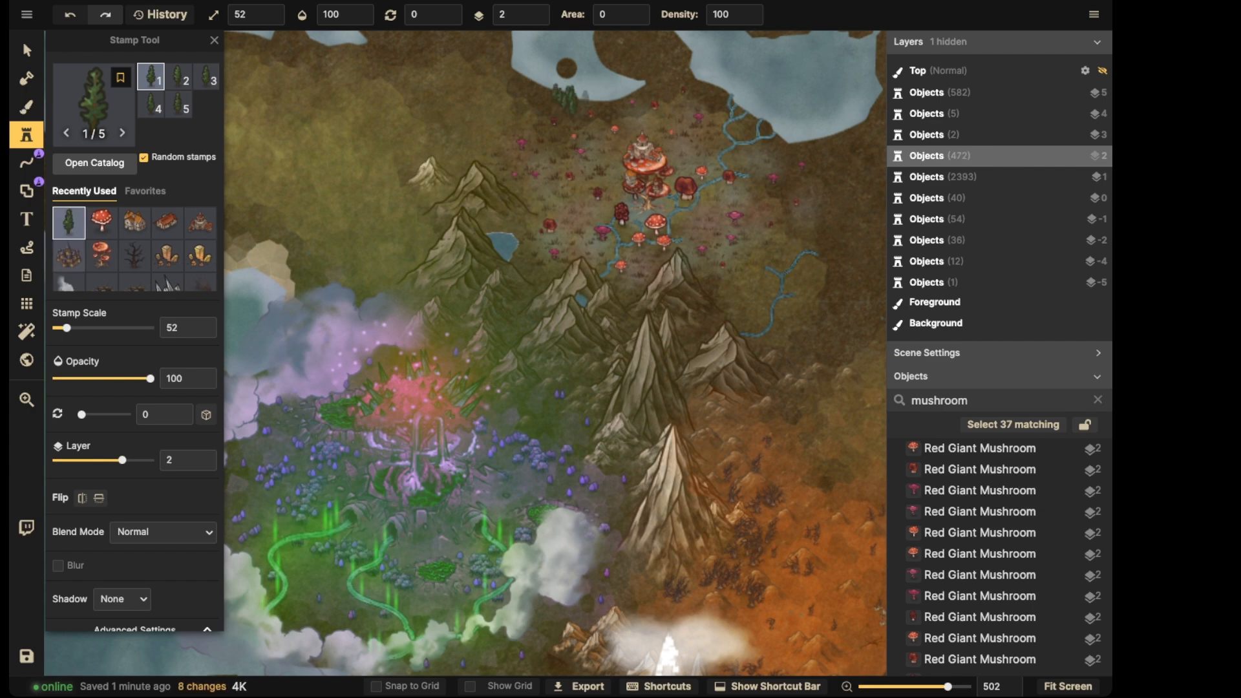
click(600, 101)
click(610, 98)
click(539, 106)
click(531, 110)
click(528, 87)
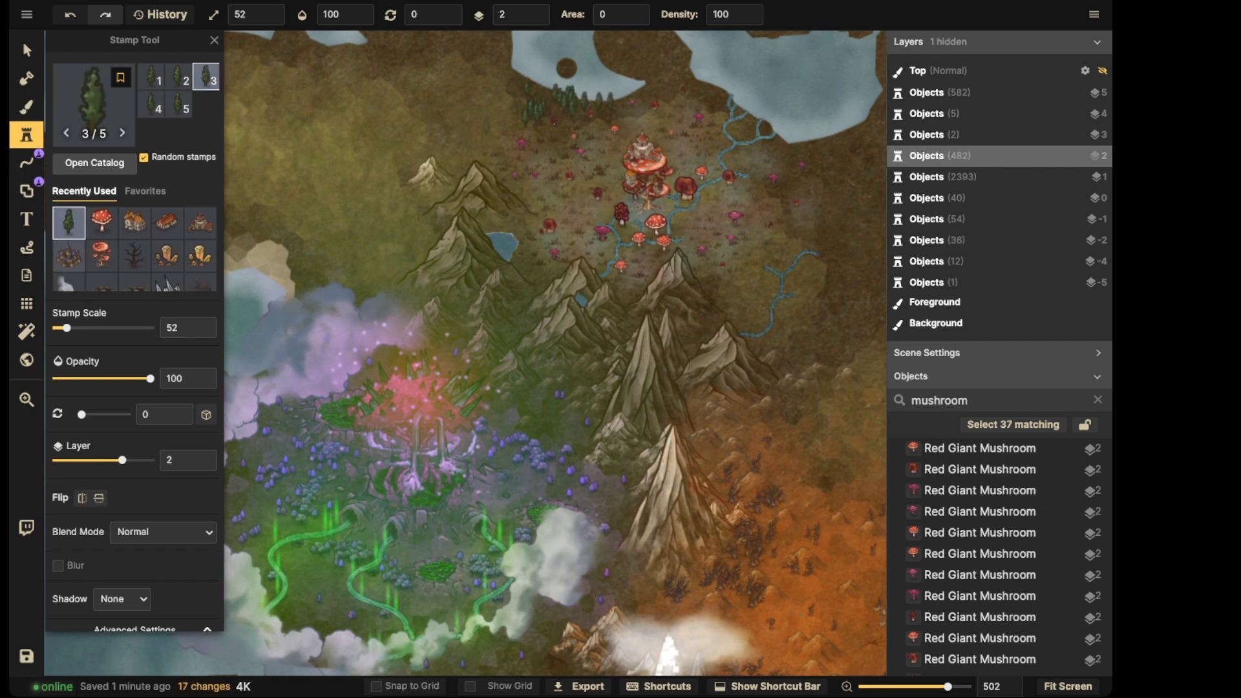
Add pines northwest of the mushroom biome, just above the northwestern mountain peaks
click(482, 129)
click(489, 127)
click(494, 132)
click(483, 134)
click(474, 135)
click(467, 141)
click(460, 153)
click(456, 119)
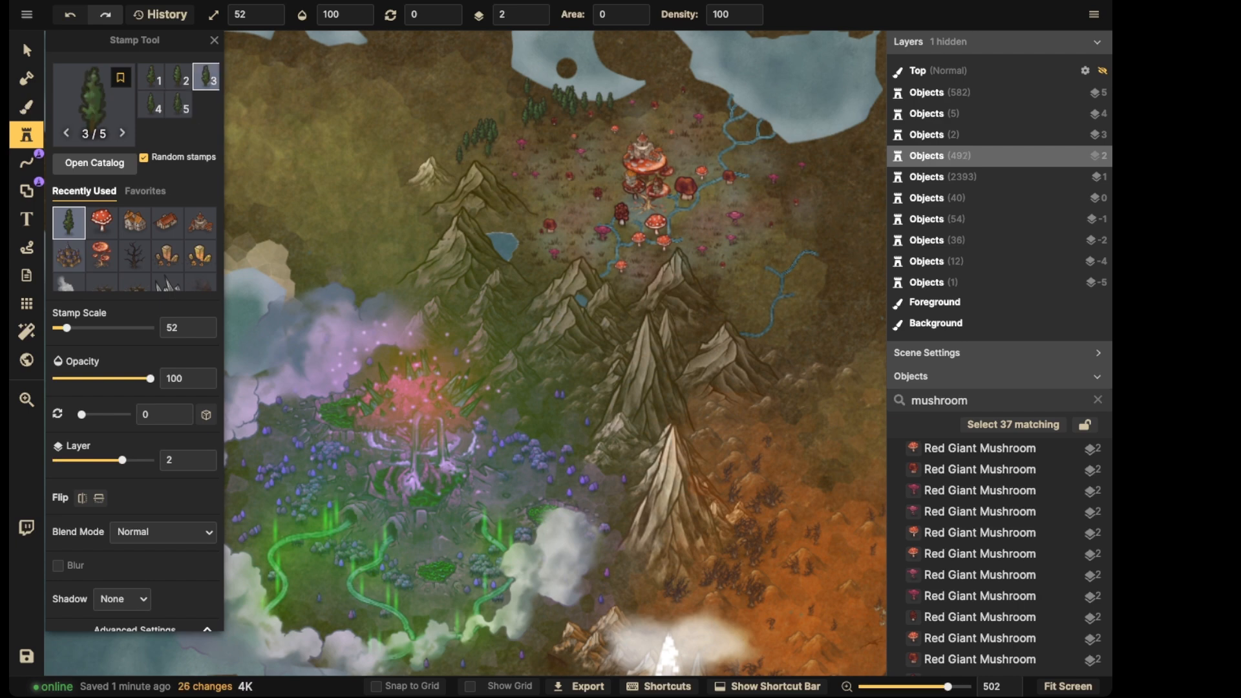
click(505, 112)
click(478, 106)
click(500, 103)
Fill the strip directly north of the mushroom city with a small cluster of pines
click(642, 111)
click(637, 119)
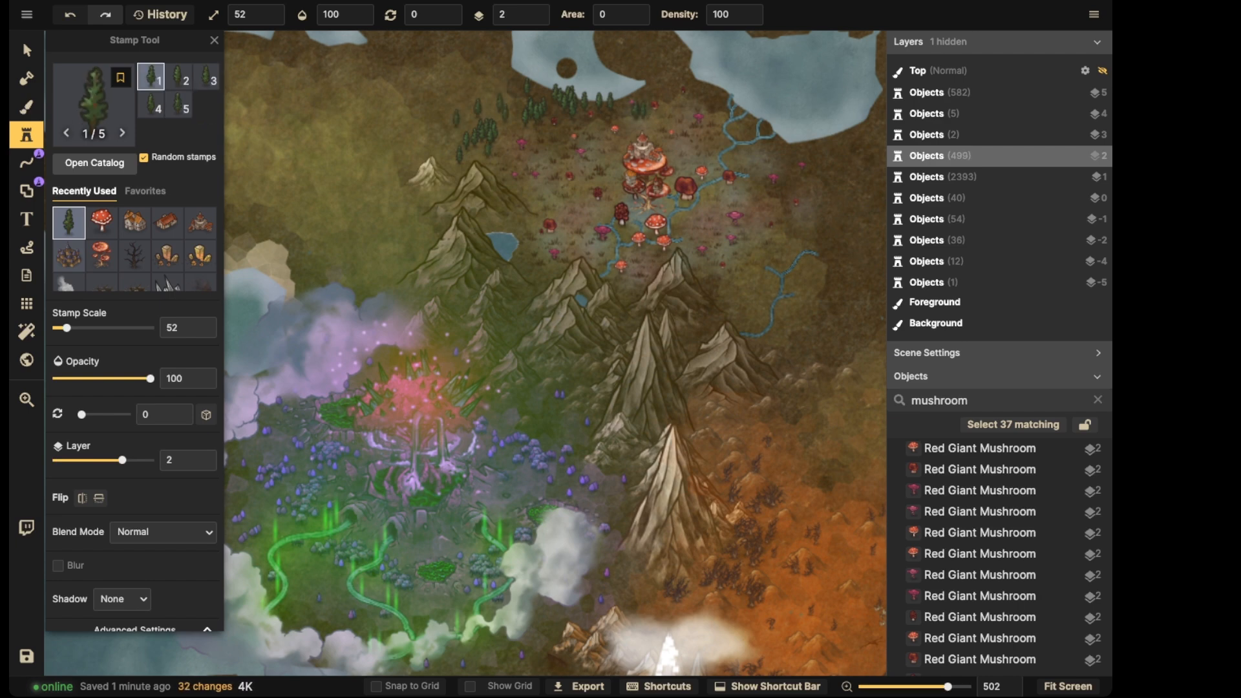
click(640, 123)
click(647, 114)
click(652, 117)
Scatter pines down the west side of the mushroom city, ending in a grove beside the small lake
click(546, 133)
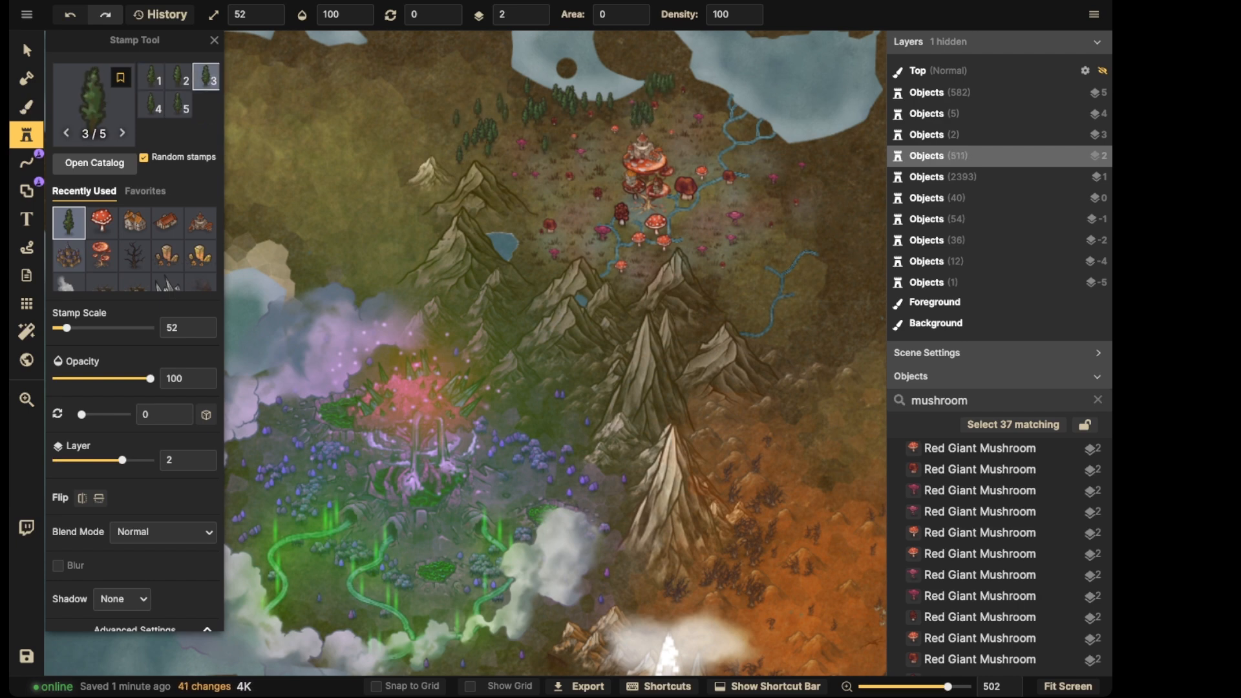
click(552, 150)
click(544, 156)
click(518, 156)
click(532, 187)
click(554, 186)
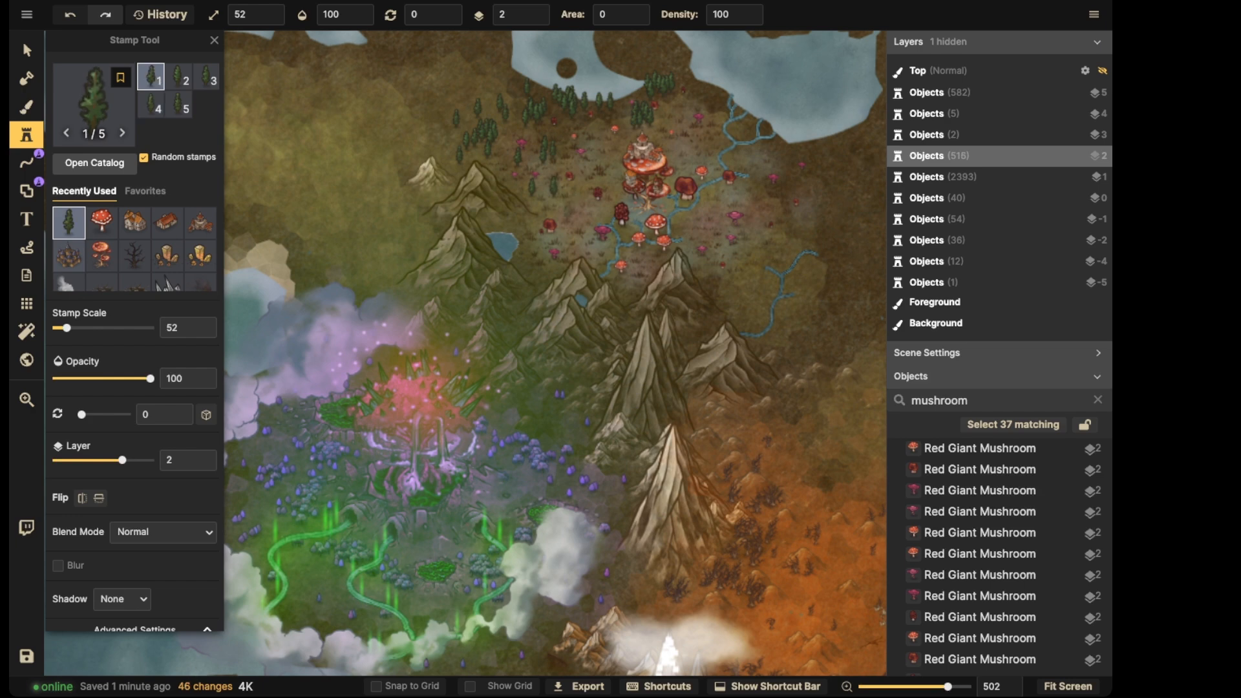
click(569, 209)
click(541, 239)
click(576, 235)
click(545, 260)
click(526, 258)
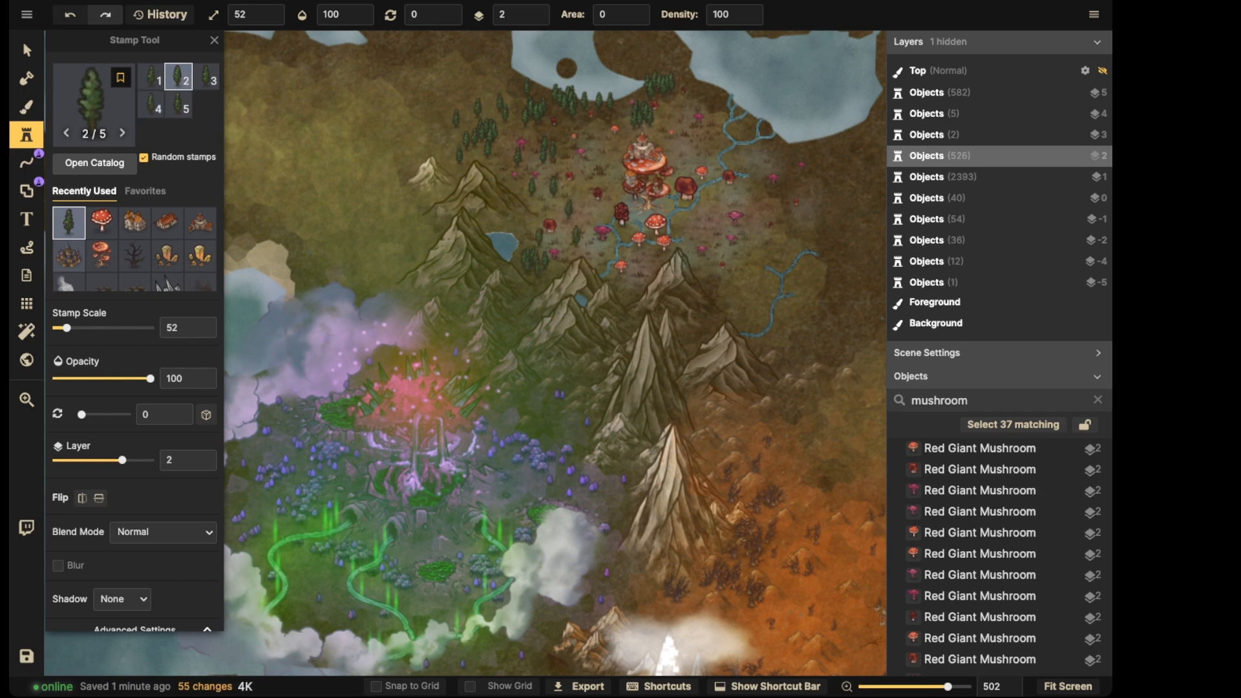
click(537, 261)
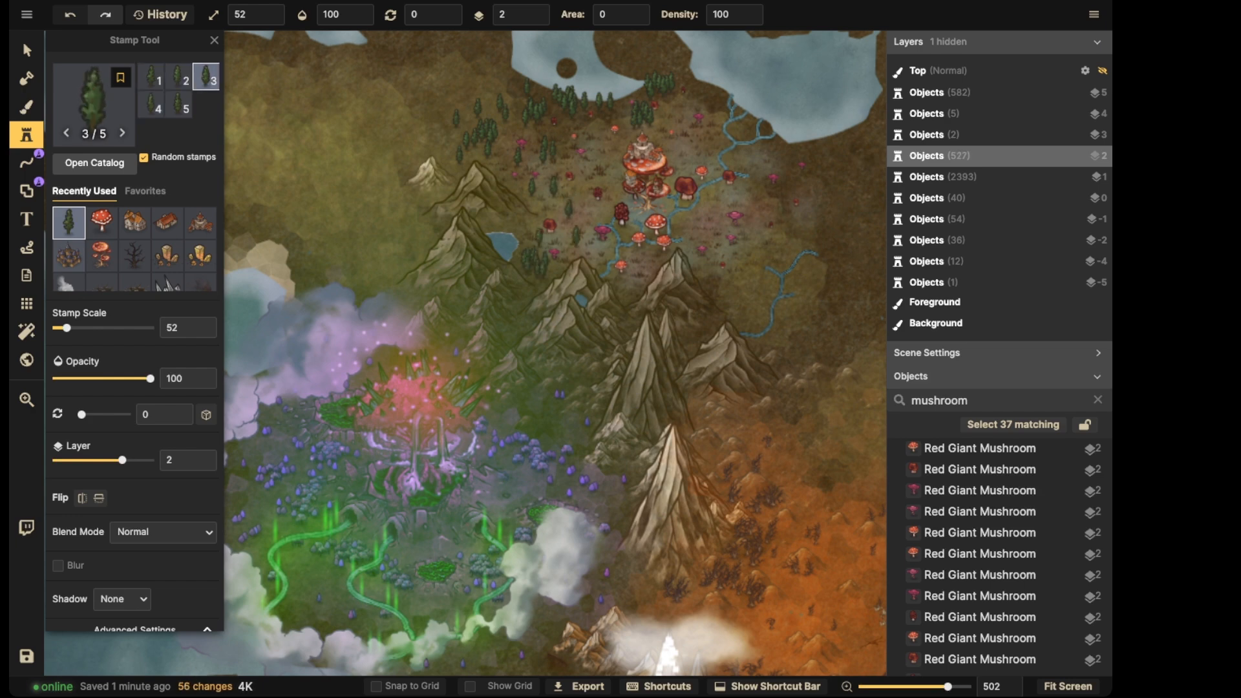
Place pines northeast of the mushroom city, along the coast and around the river mouth
drag(786, 141, 772, 143)
click(755, 148)
click(751, 149)
click(754, 107)
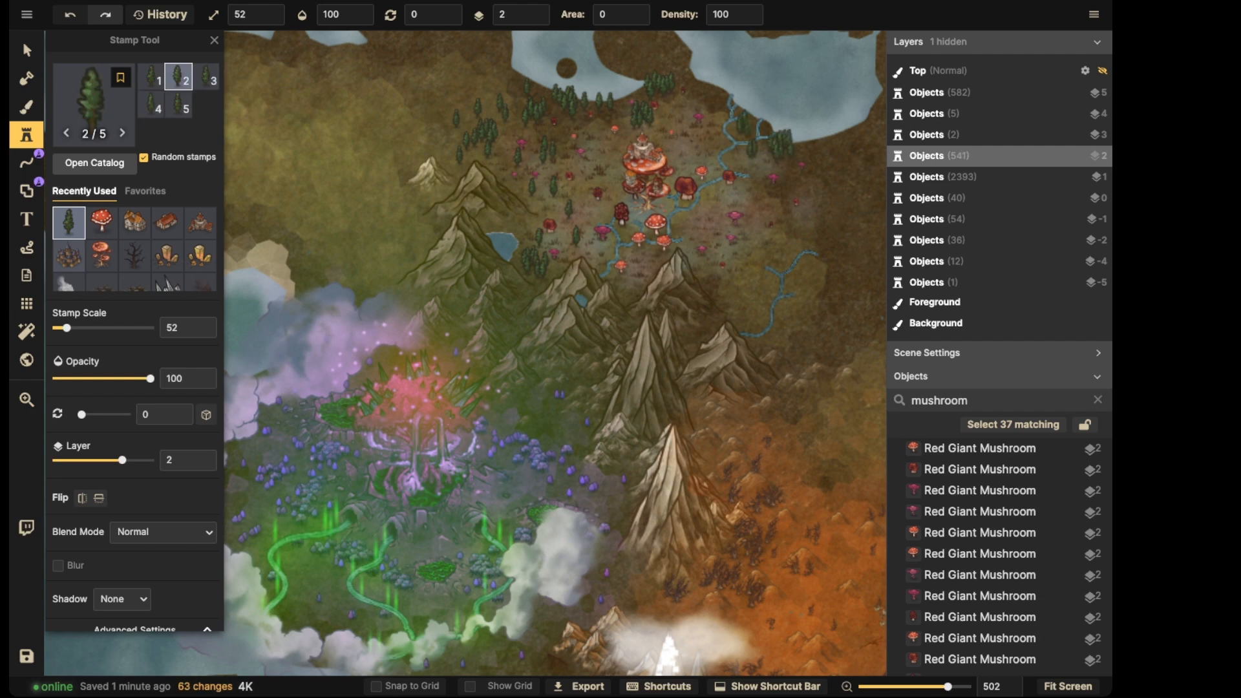
click(709, 82)
click(689, 123)
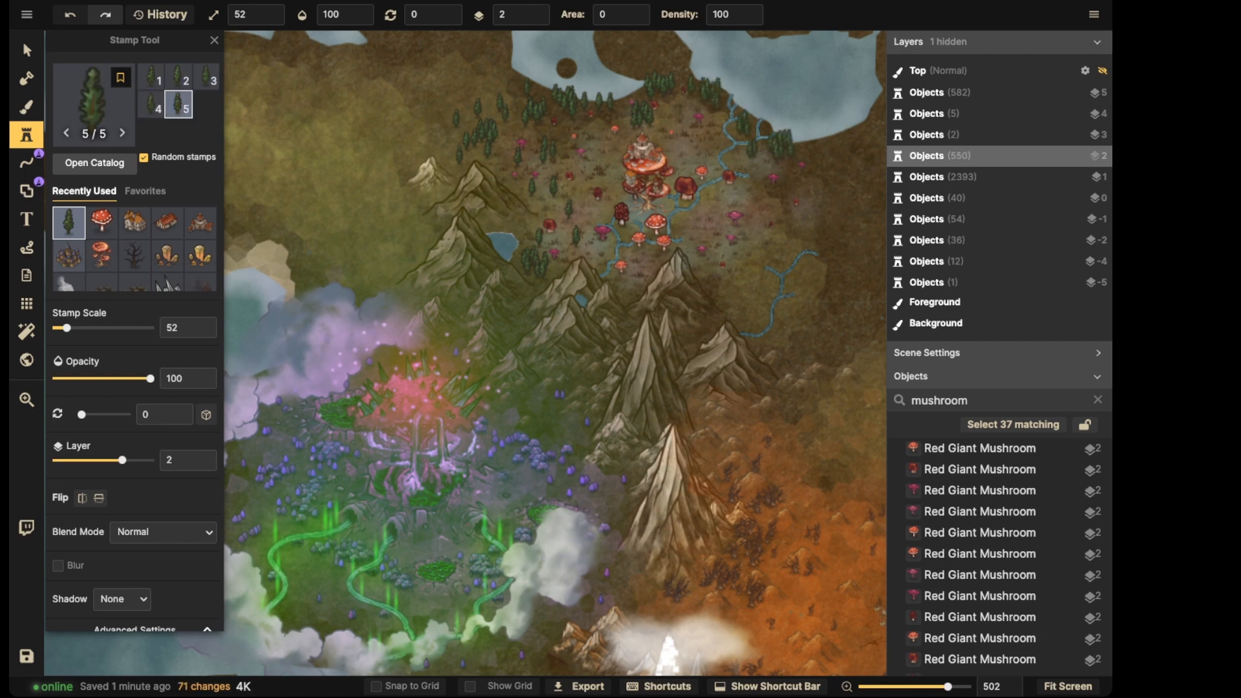
click(679, 114)
click(706, 143)
Stamp a dense pine grove just east of the mushroom city, past the large dark red mushroom
click(716, 184)
click(707, 190)
click(722, 188)
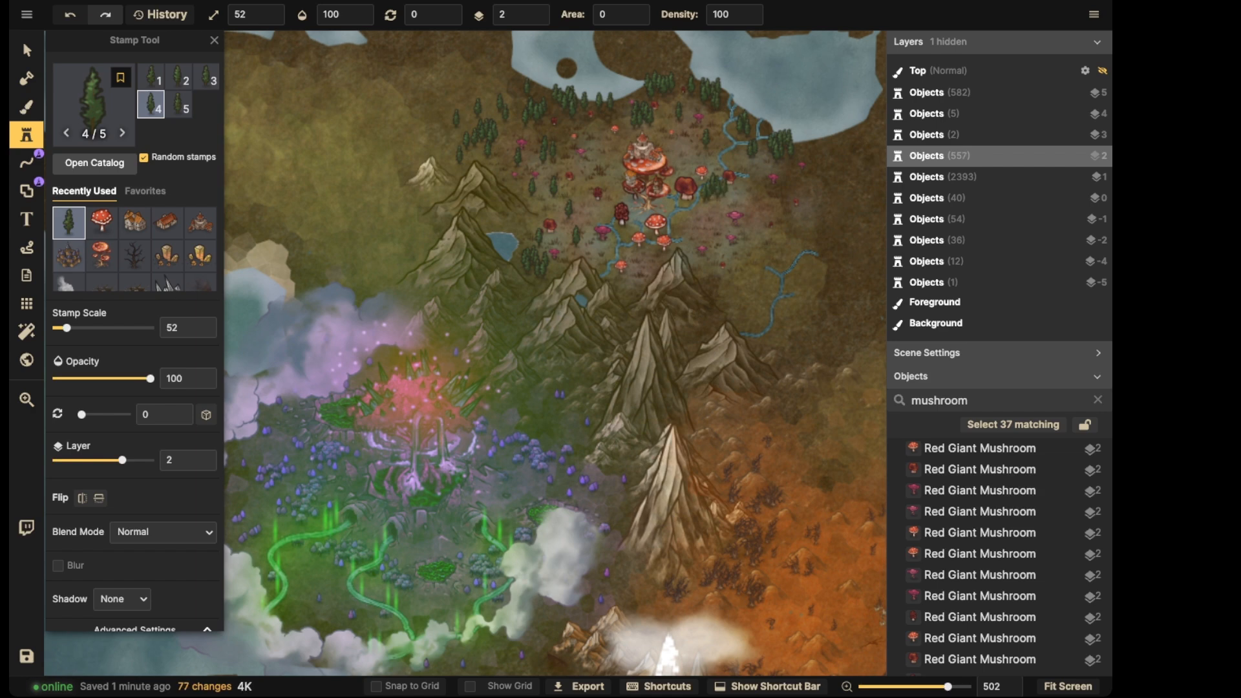
click(729, 189)
click(717, 196)
click(723, 202)
click(718, 210)
Extend the eastern grove southwestward with pines between the mushroom city and the southern mountains
click(701, 208)
click(685, 212)
click(685, 217)
click(689, 227)
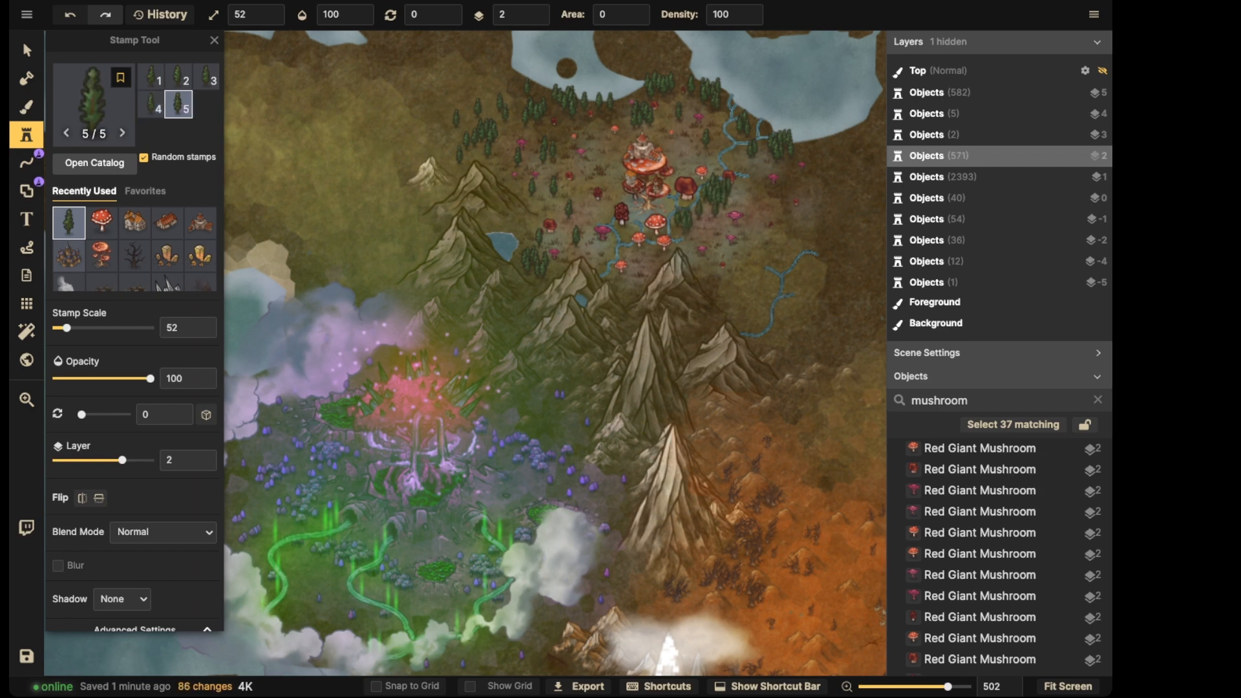
click(684, 235)
click(683, 227)
click(683, 221)
click(681, 224)
Stamp a pine grove southeast of the city and a line of pines running south along the biome's east side
mouse_move(714, 264)
mouse_down()
mouse_move(744, 280)
mouse_move(736, 293)
mouse_up()
mouse_move(772, 187)
mouse_down()
mouse_move(763, 195)
mouse_move(782, 210)
mouse_up()
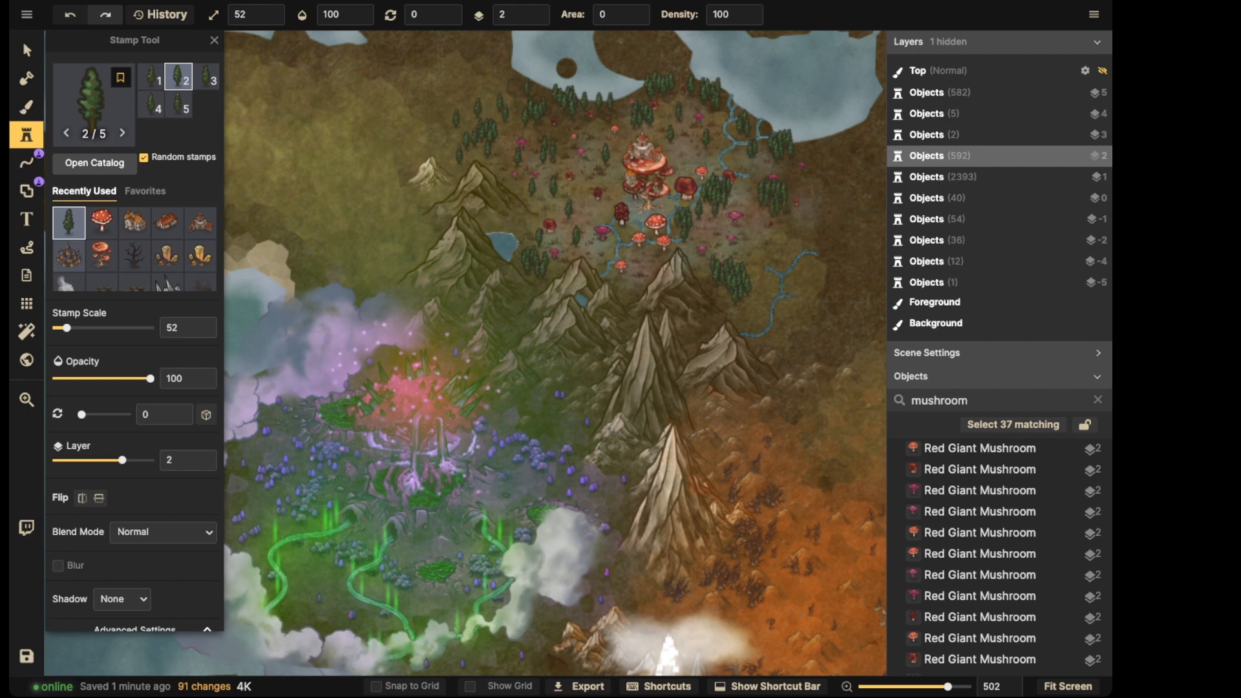
click(762, 218)
click(768, 234)
click(768, 238)
click(752, 235)
click(765, 272)
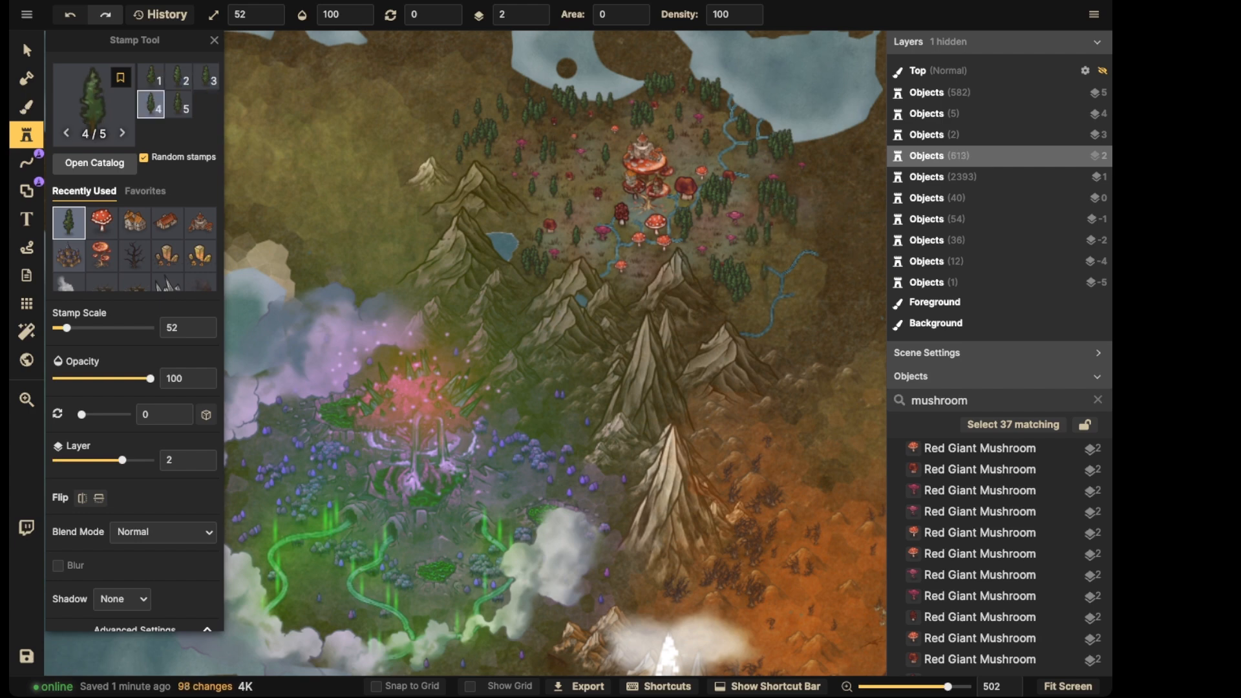
Thicken the southeastern pine forest around the upper and western banks of the southeastern river
click(765, 289)
click(759, 308)
click(770, 255)
click(791, 253)
click(751, 255)
click(743, 247)
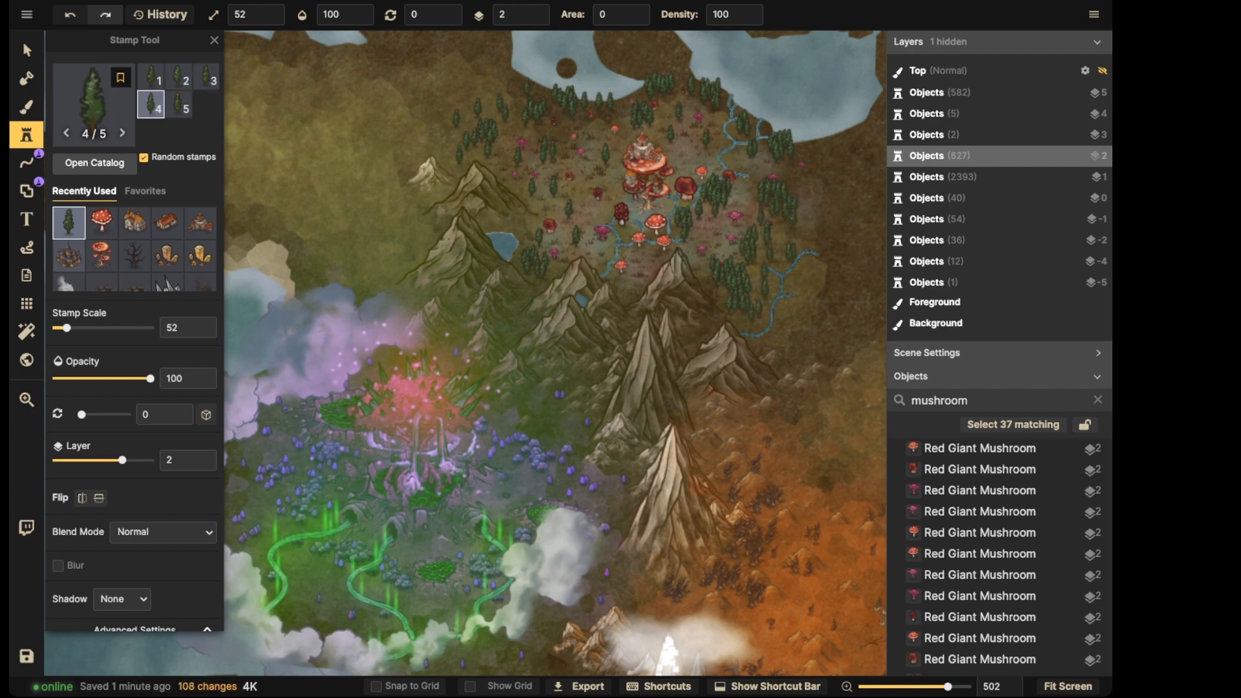
Scatter a few pines at the biome's far eastern edge and on the land along the northern coast
click(802, 174)
click(823, 174)
click(821, 155)
click(834, 135)
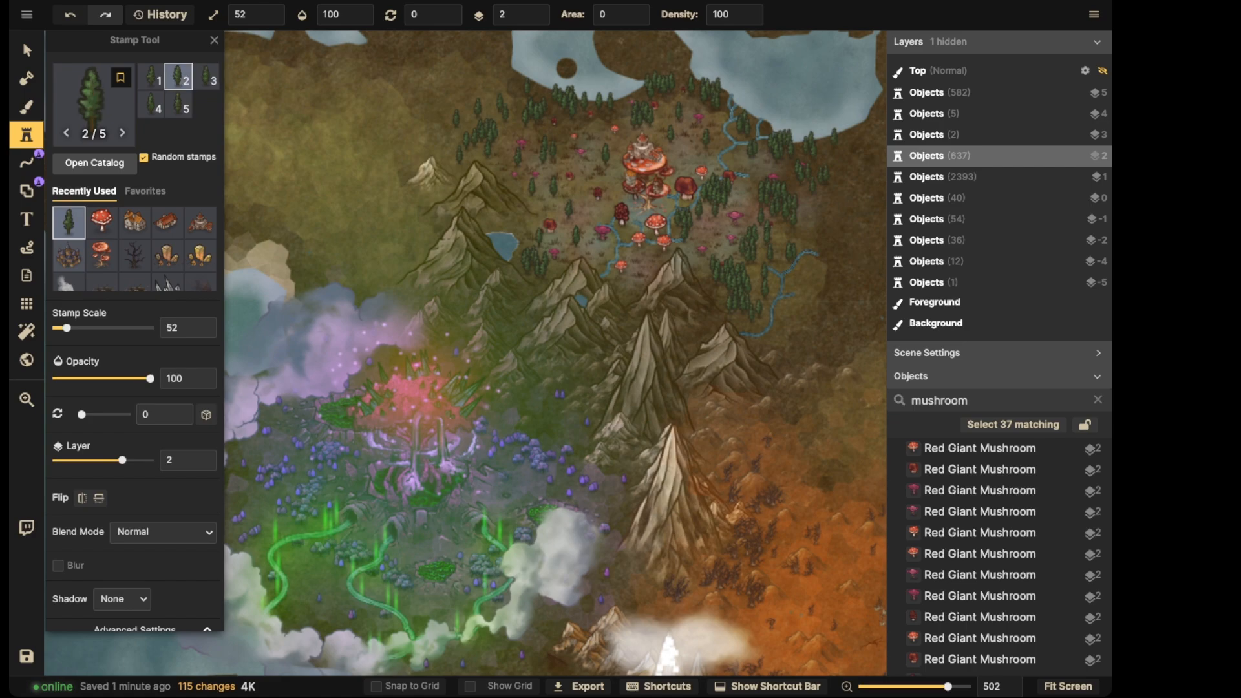
click(661, 83)
click(639, 45)
click(656, 50)
Search the Fantasy World stamp catalog for "bush" and choose the dark green bush stamp
click(95, 163)
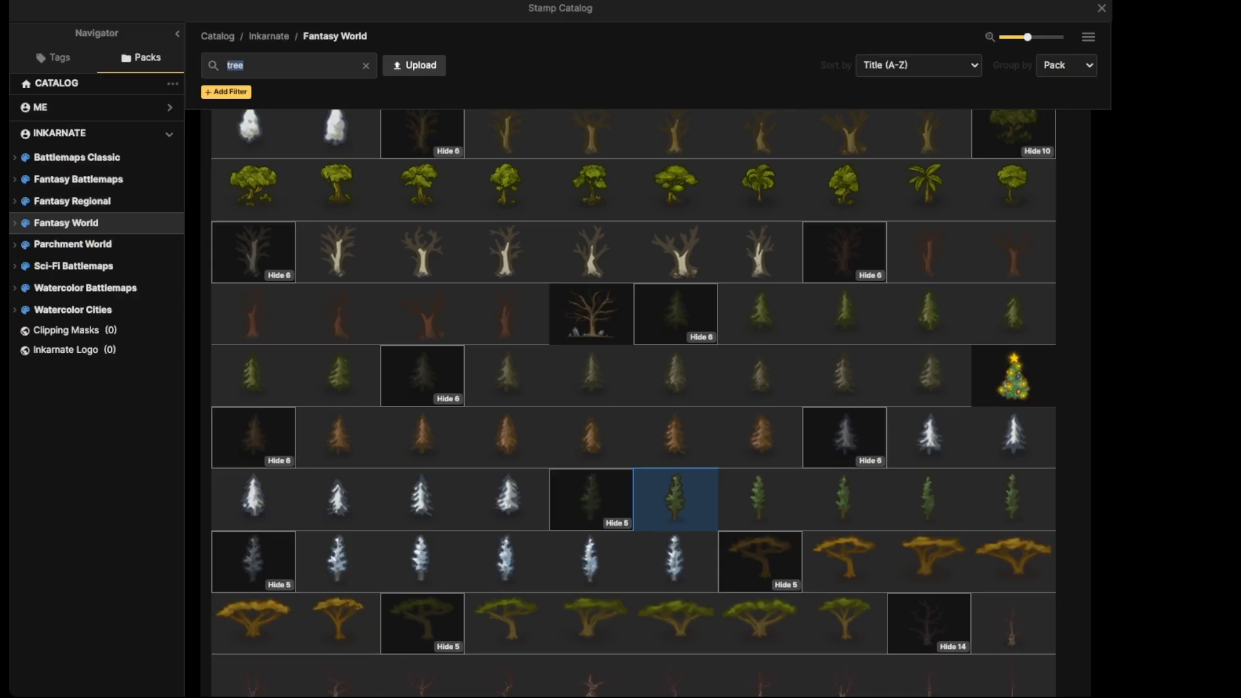
scroll(591, 459, down, 8)
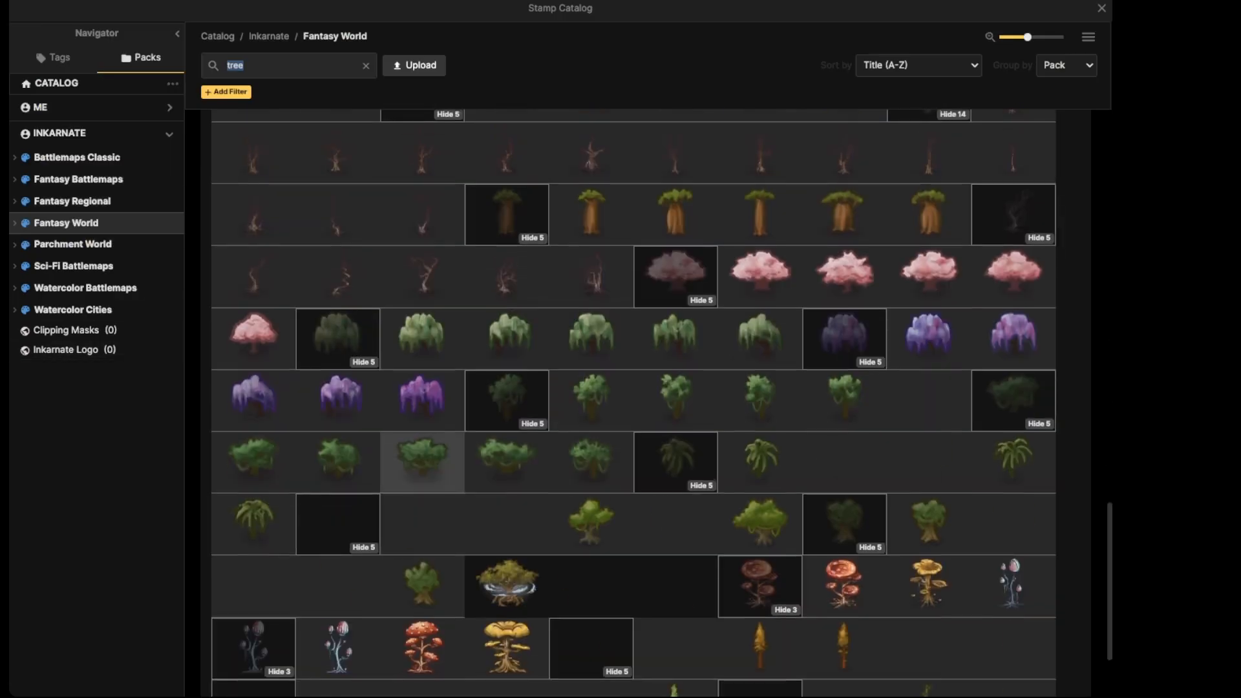
scroll(591, 459, down, 2)
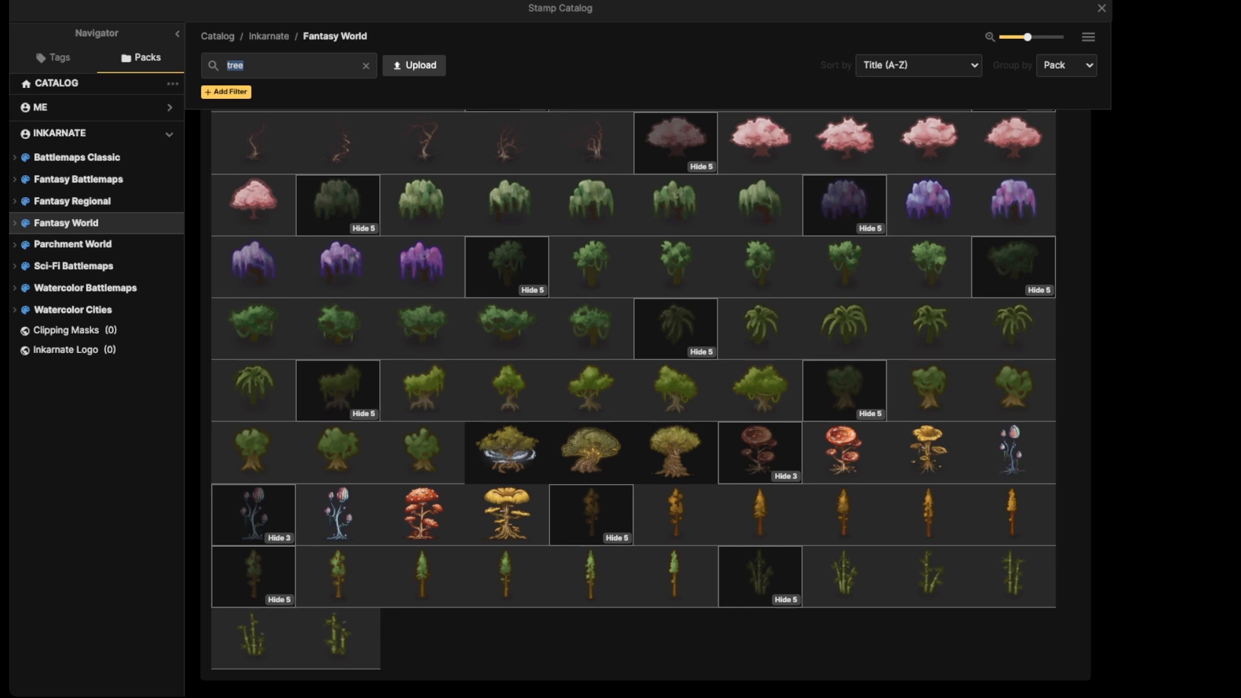
text(bush)
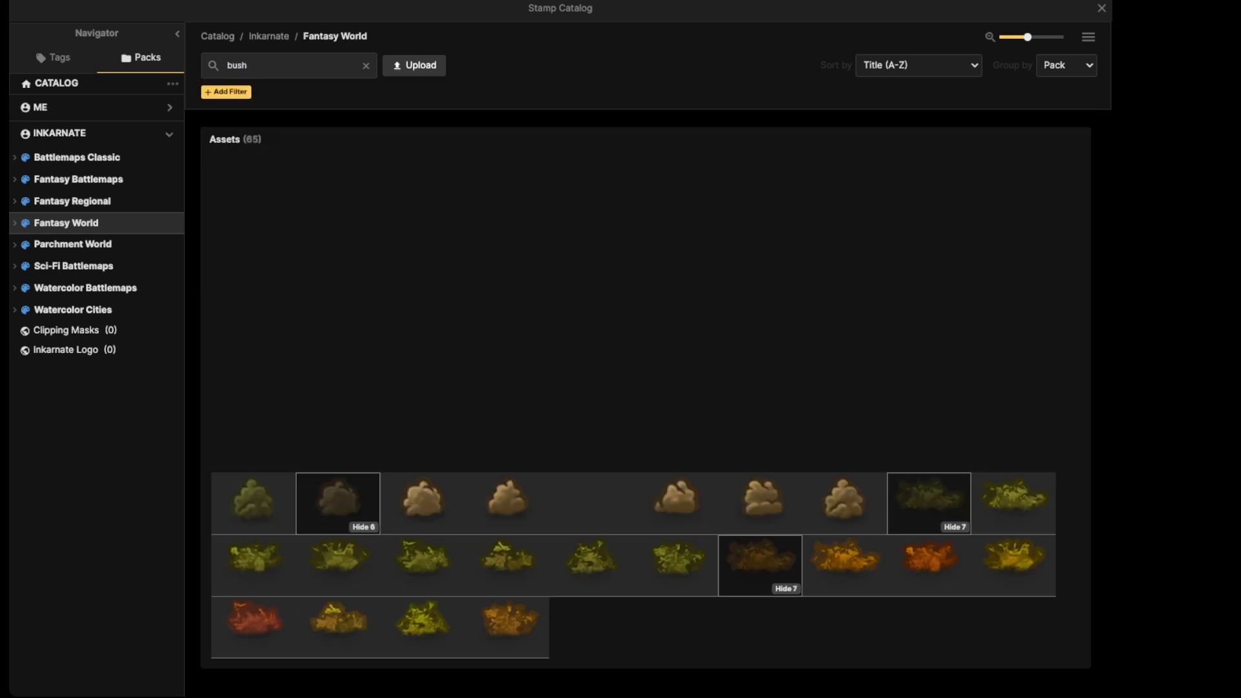
click(253, 501)
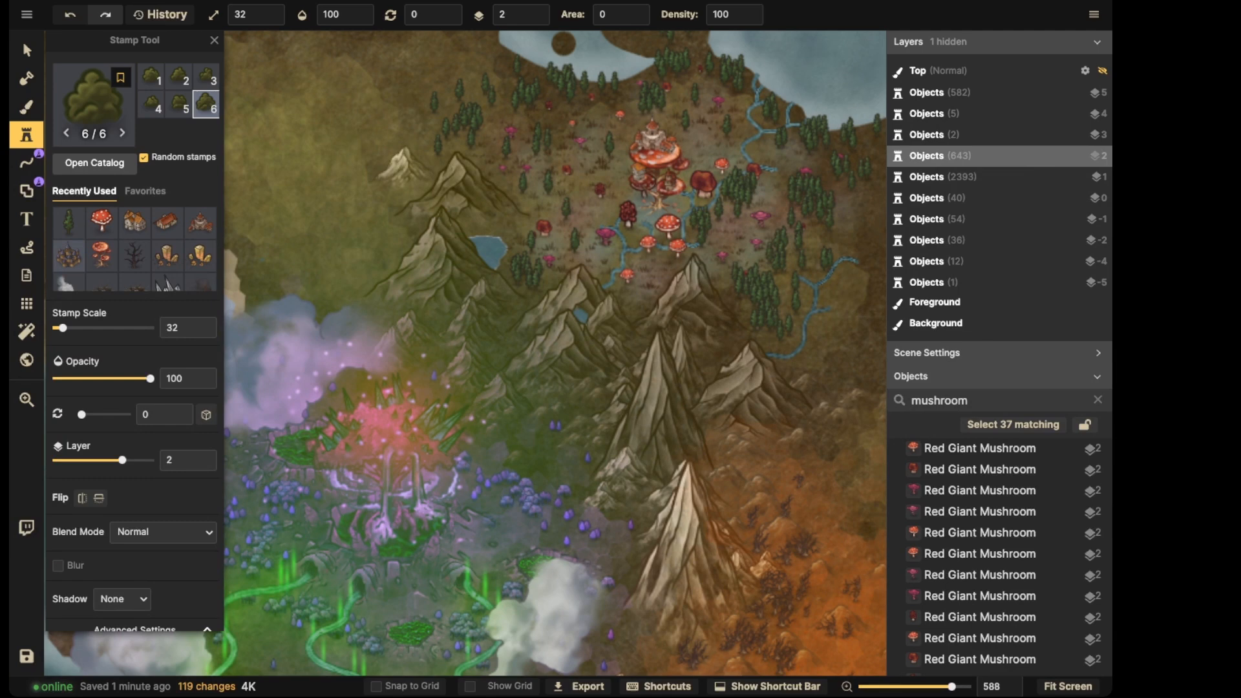
Stamp dark green bushes at scale 32 with random variants across the grassy ground around the mushroom city
click(653, 194)
click(653, 194)
click(653, 194)
click(653, 194)
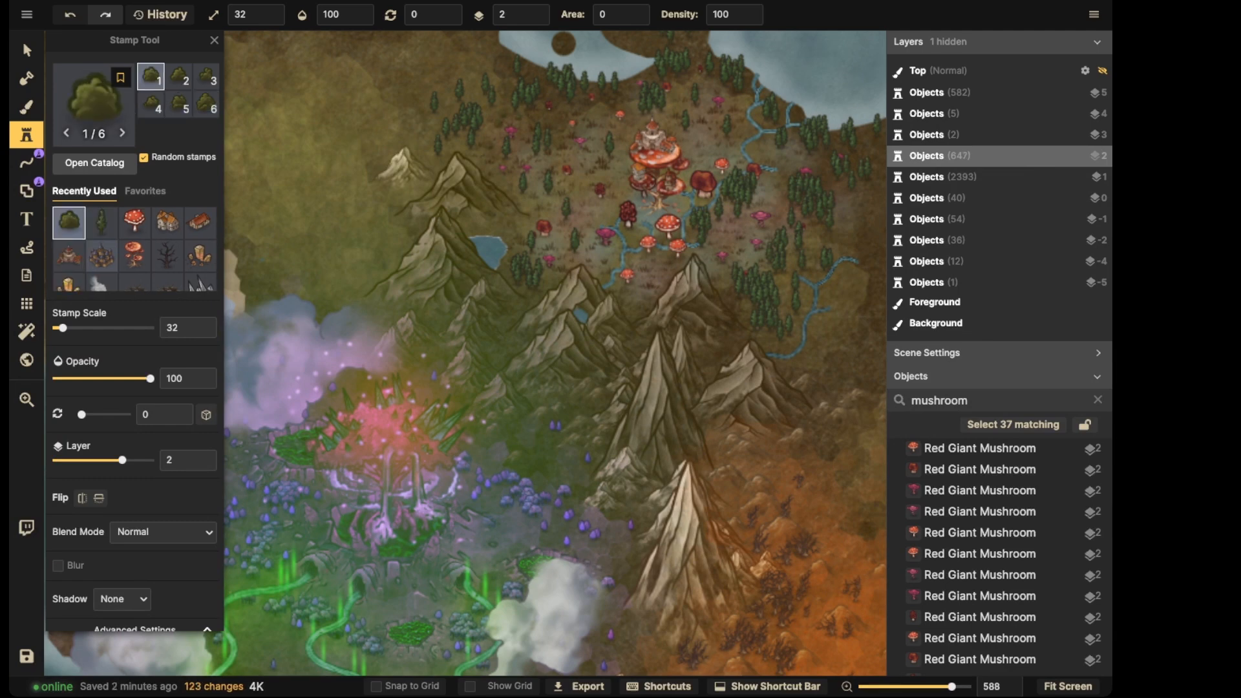
click(653, 193)
click(653, 194)
click(386, 94)
click(386, 93)
click(387, 93)
click(386, 93)
click(387, 94)
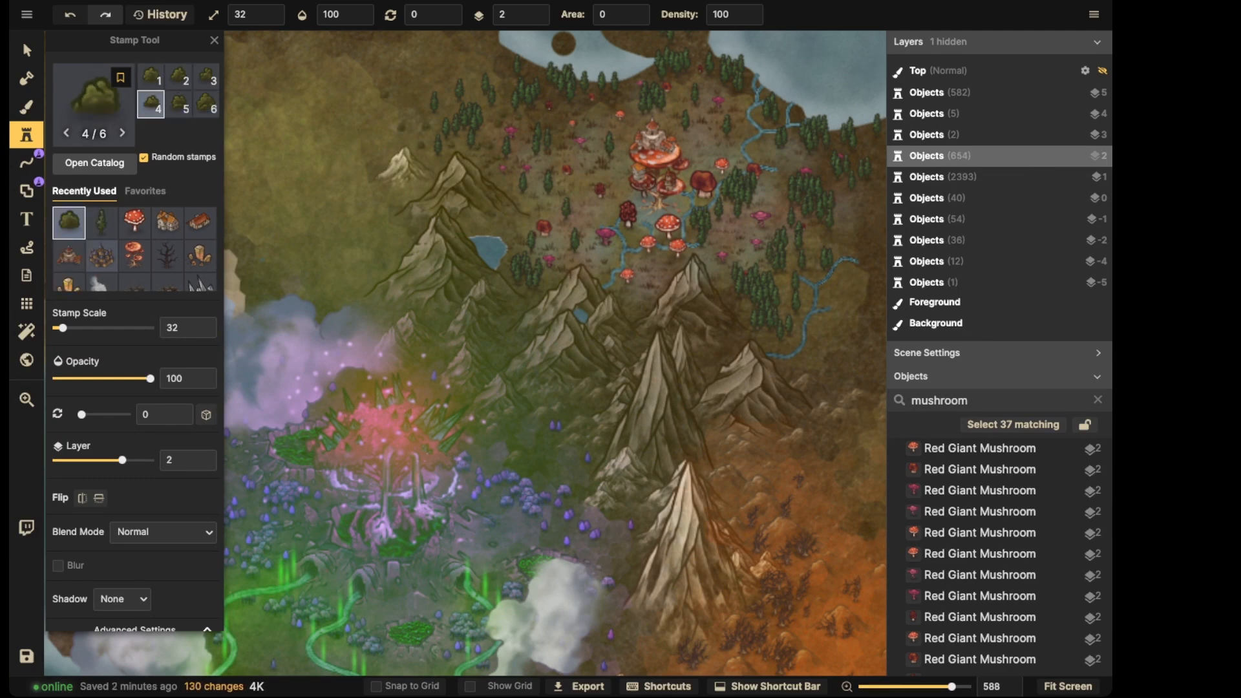
click(386, 94)
click(386, 94)
click(387, 94)
click(387, 94)
click(386, 94)
Add bushes northeast of the mushroom city, between the giant mushrooms and the northern river
click(697, 139)
click(697, 140)
click(697, 140)
click(709, 135)
click(709, 136)
click(709, 136)
key(space)
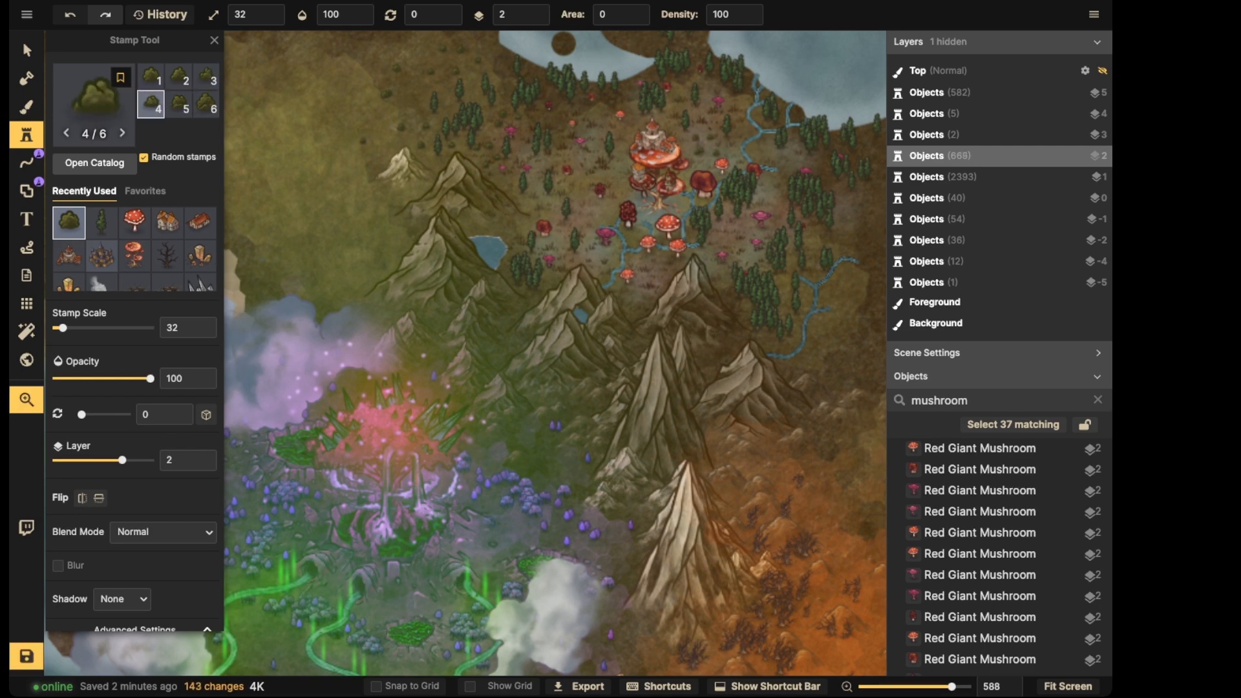
Scatter bushes from the east side of the city around to the ground south of it
drag(709, 136, 567, 80)
click(607, 172)
click(607, 171)
click(556, 194)
click(517, 206)
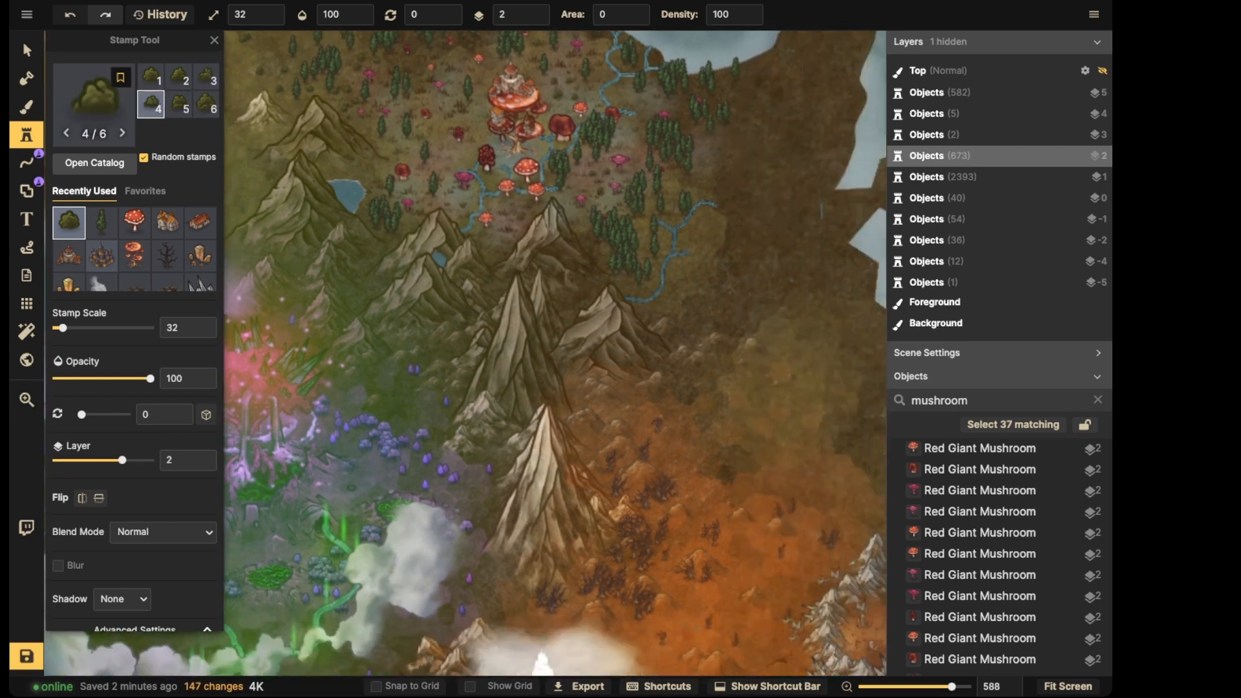
click(510, 213)
Thicken the bushes along the biome's southern side, at the foot of the mountains
click(500, 236)
click(500, 237)
click(500, 236)
click(501, 237)
click(501, 237)
click(500, 237)
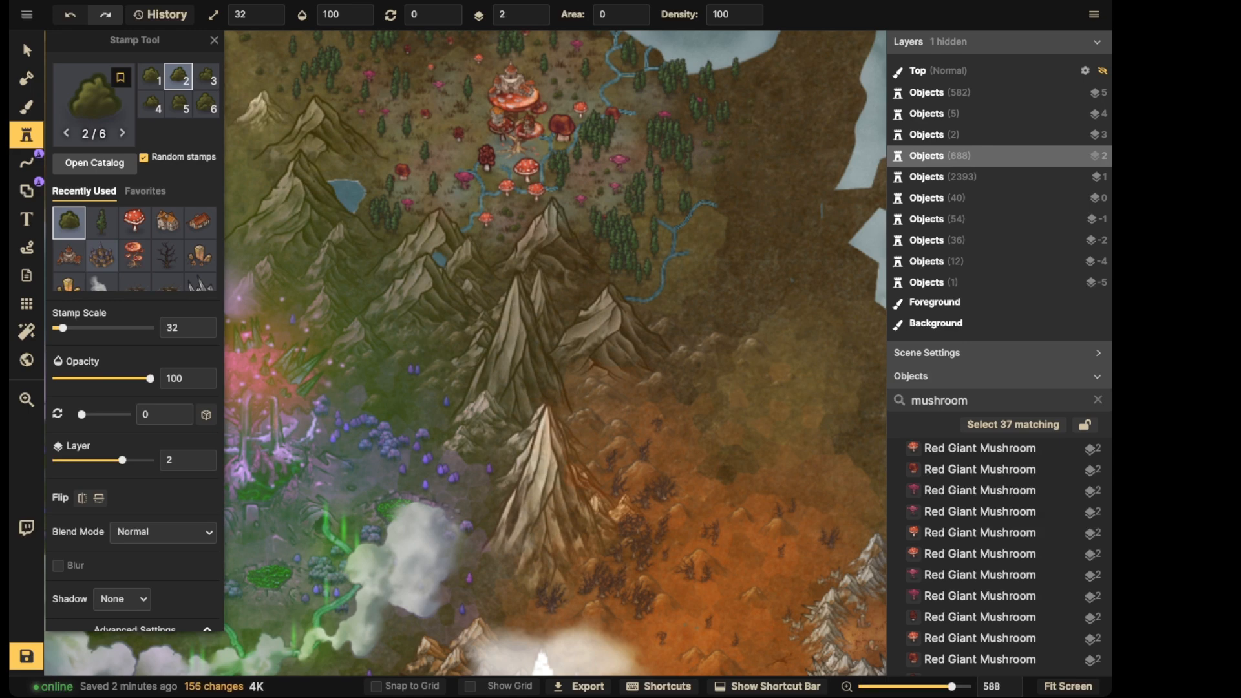
click(500, 237)
click(501, 237)
click(500, 237)
click(500, 237)
click(500, 236)
click(501, 237)
click(501, 237)
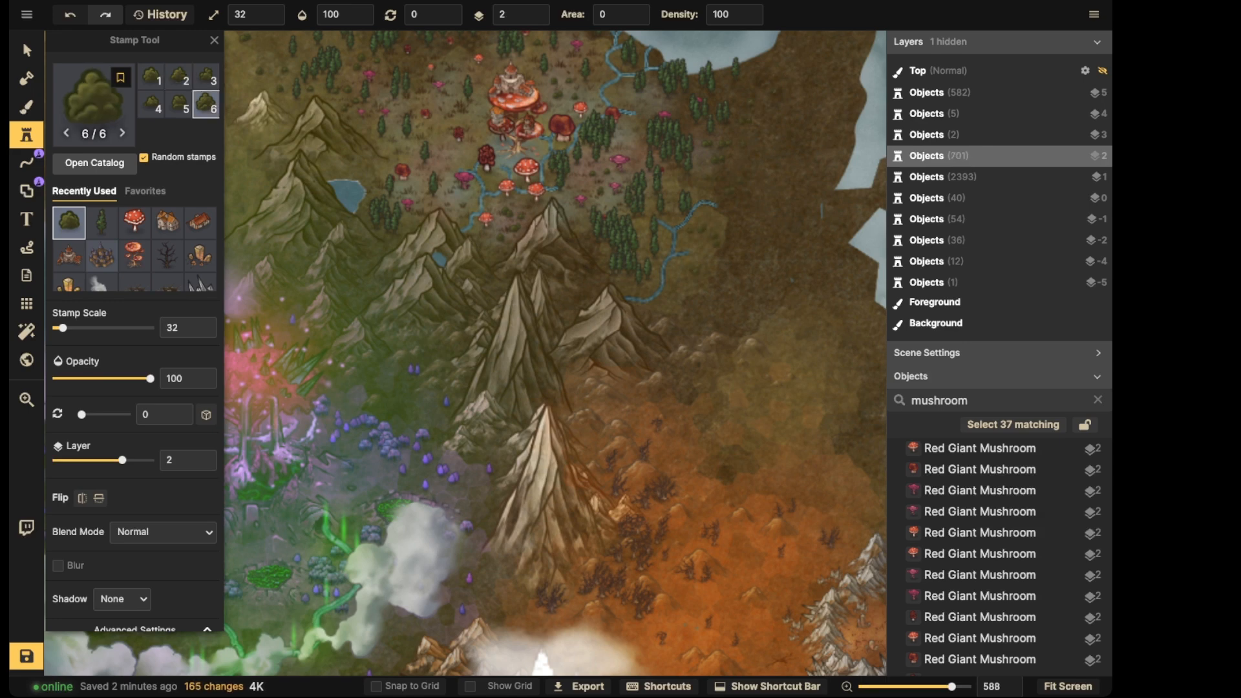
click(500, 237)
click(500, 236)
click(500, 237)
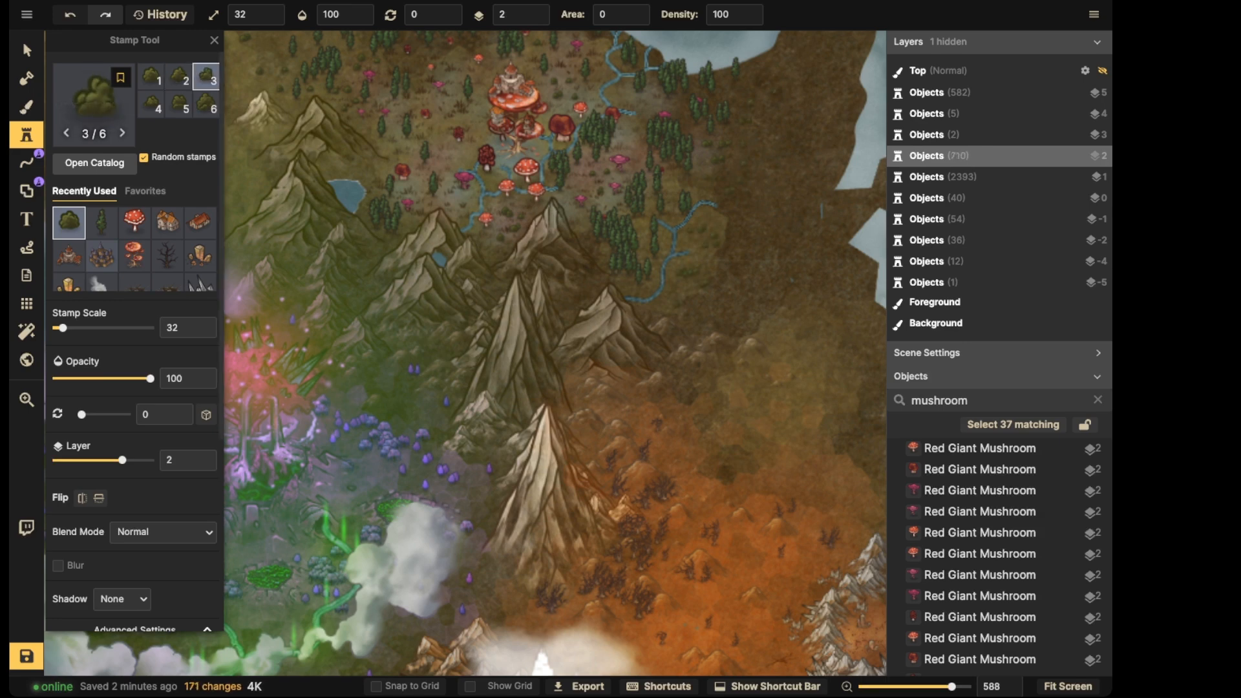
Stamp a few more pines at scale 52 along the southeastern river and around the giant mushrooms near the city
click(102, 223)
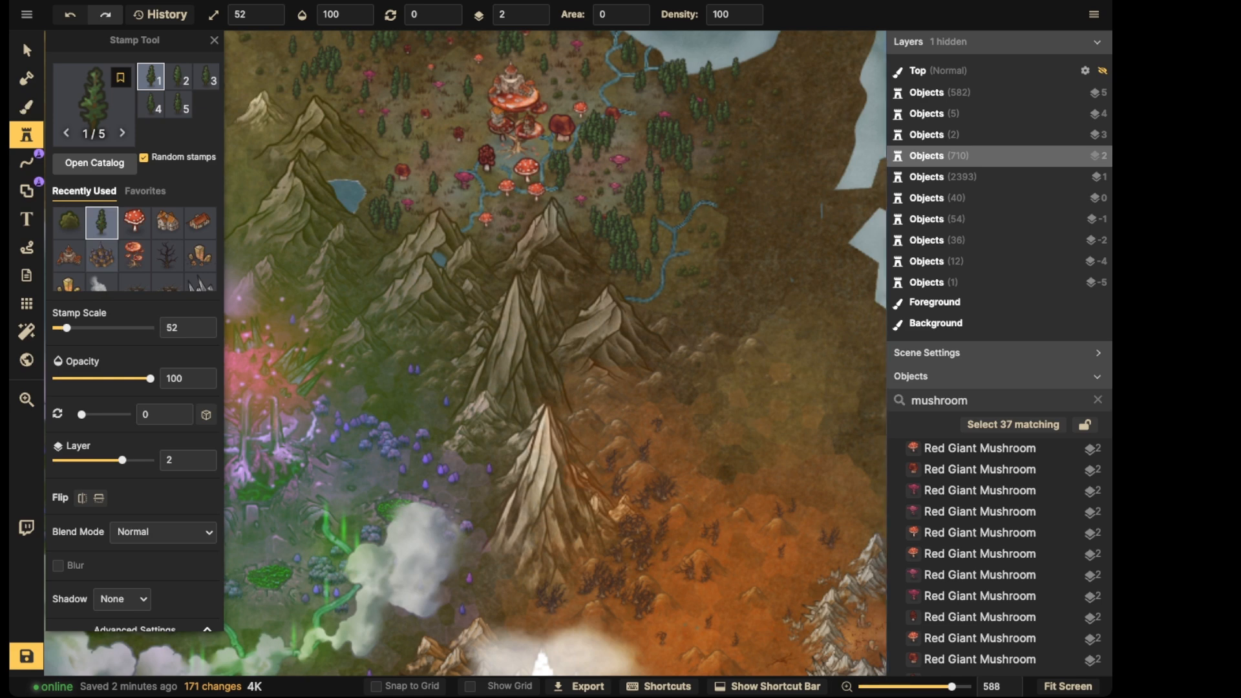
click(500, 237)
click(672, 266)
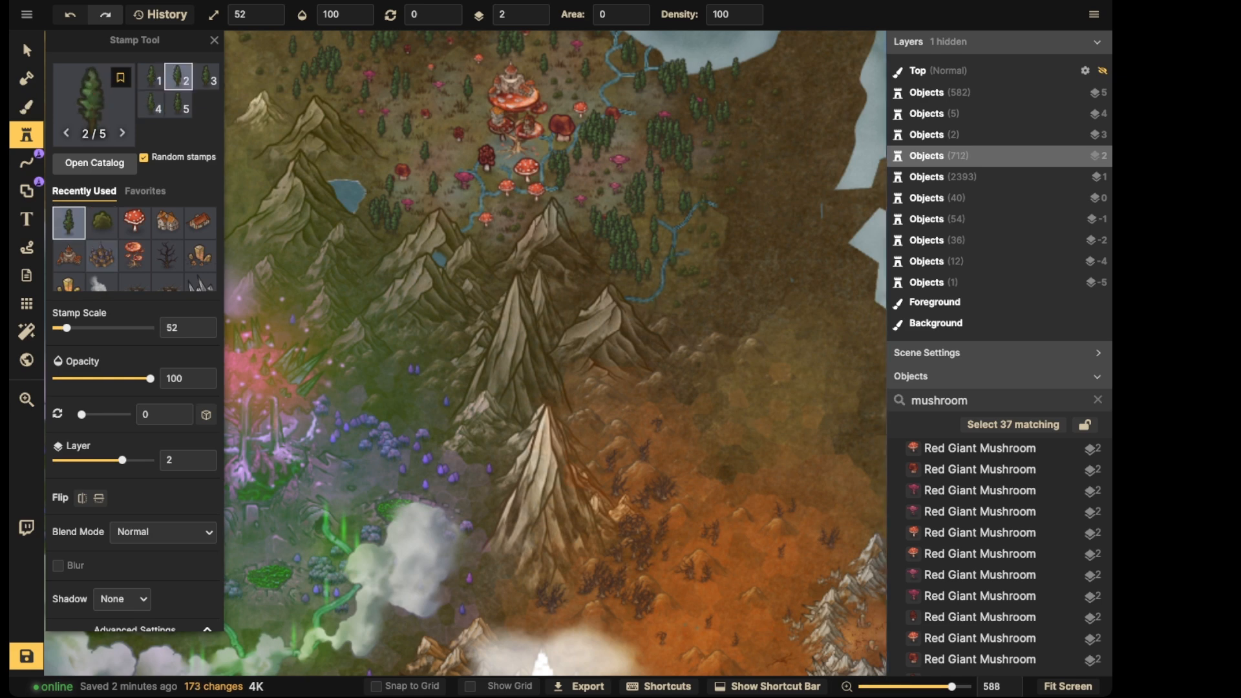
click(647, 293)
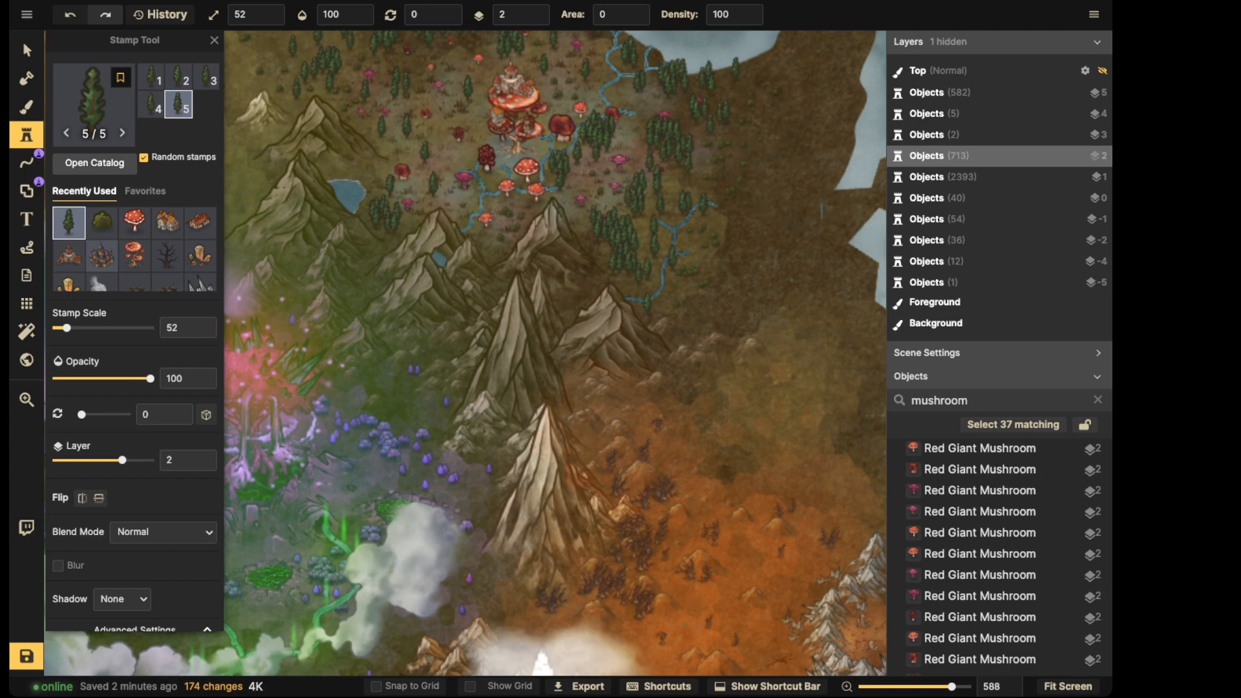
click(477, 184)
click(547, 196)
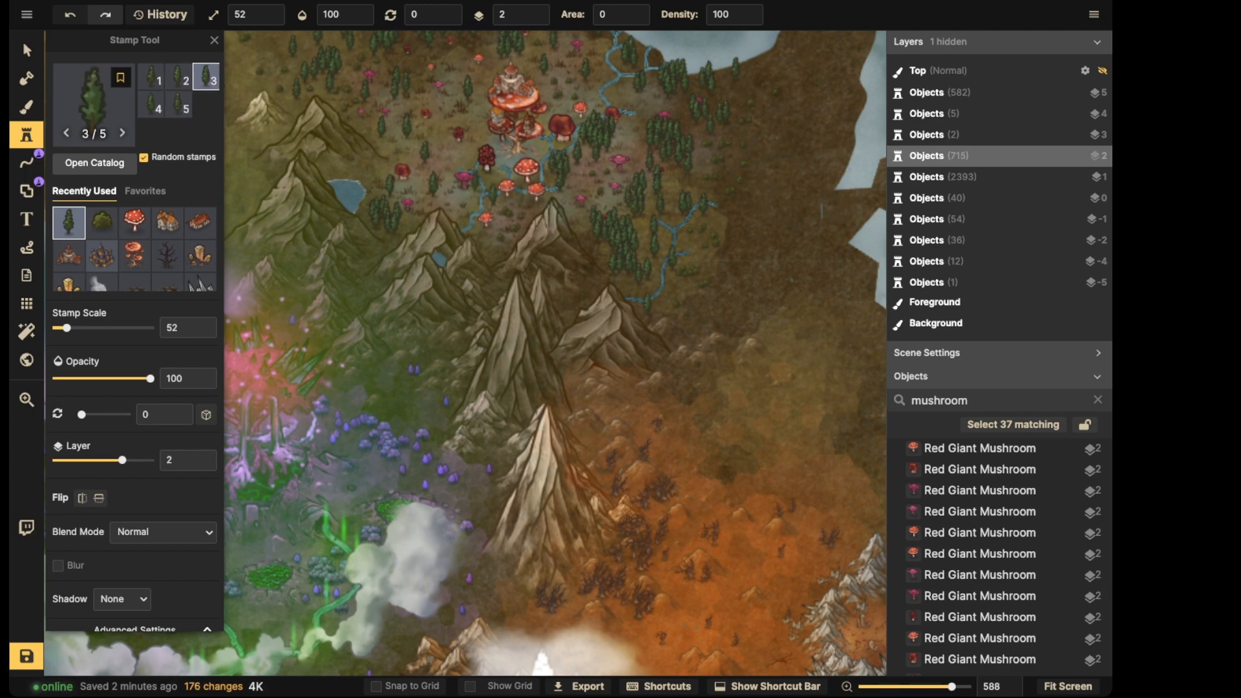
click(480, 135)
Return to the bush stamp at scale 42 and place bushes south of the city and on the northern coast
scroll(433, 45, down, 3)
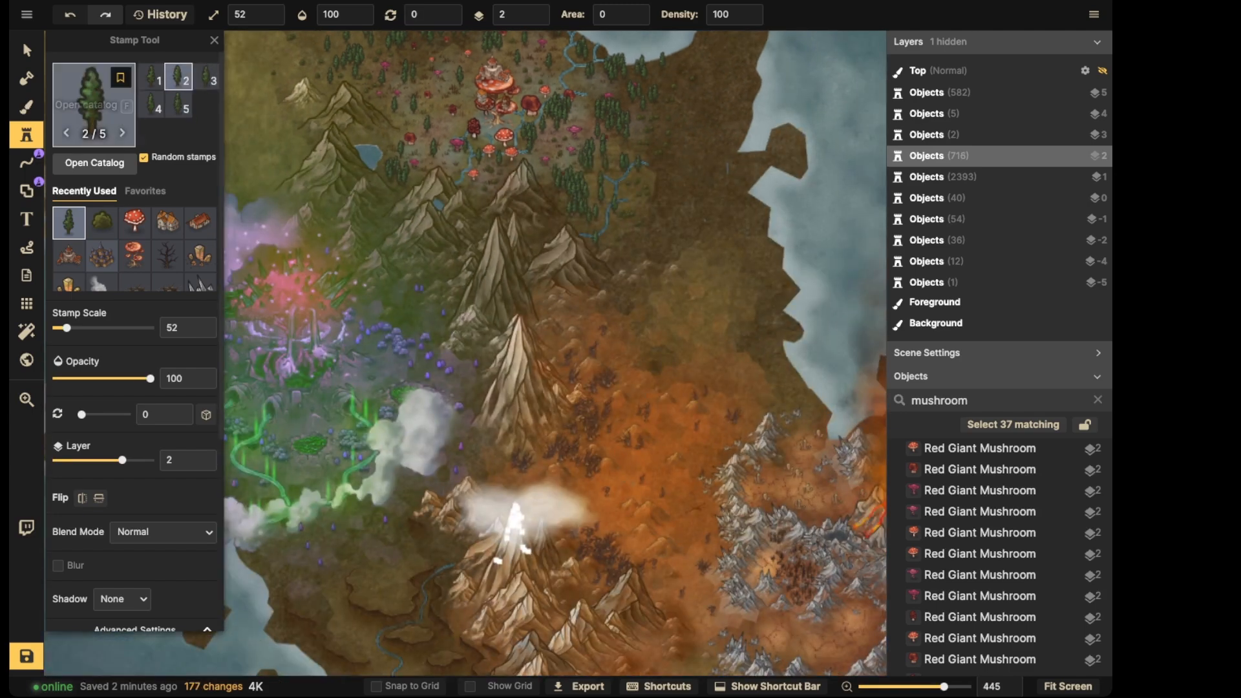
click(102, 223)
key([)
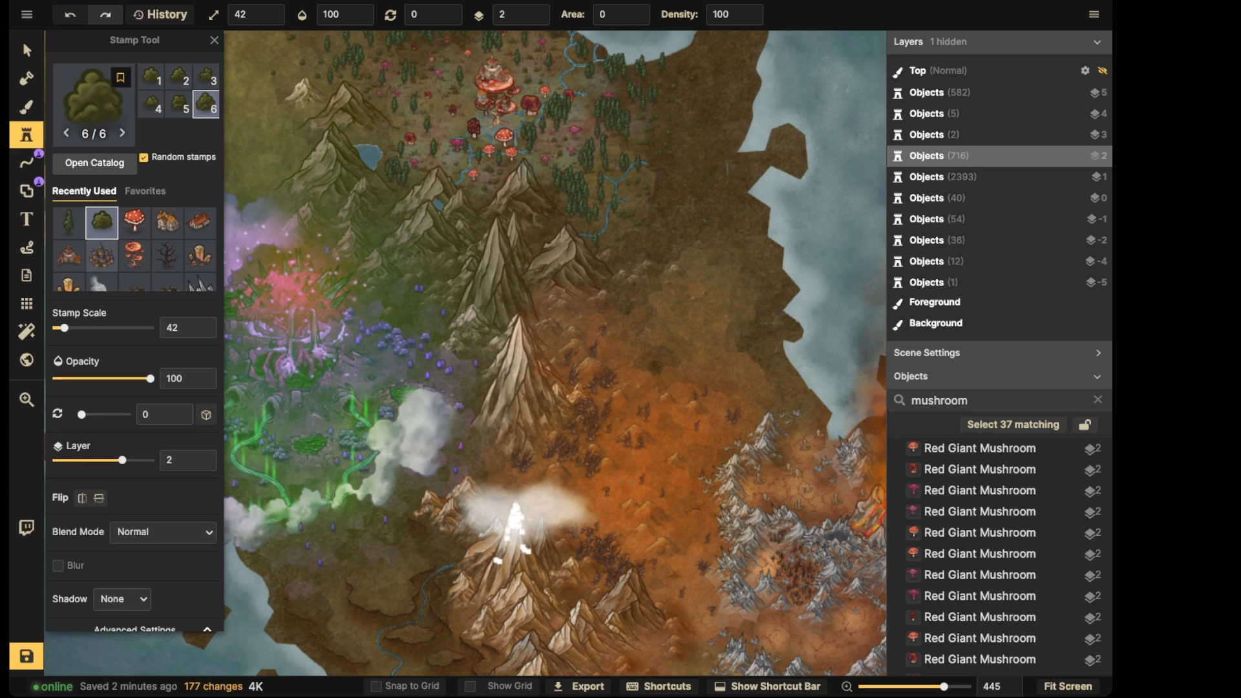
click(492, 168)
key(space)
drag(491, 168, 644, 219)
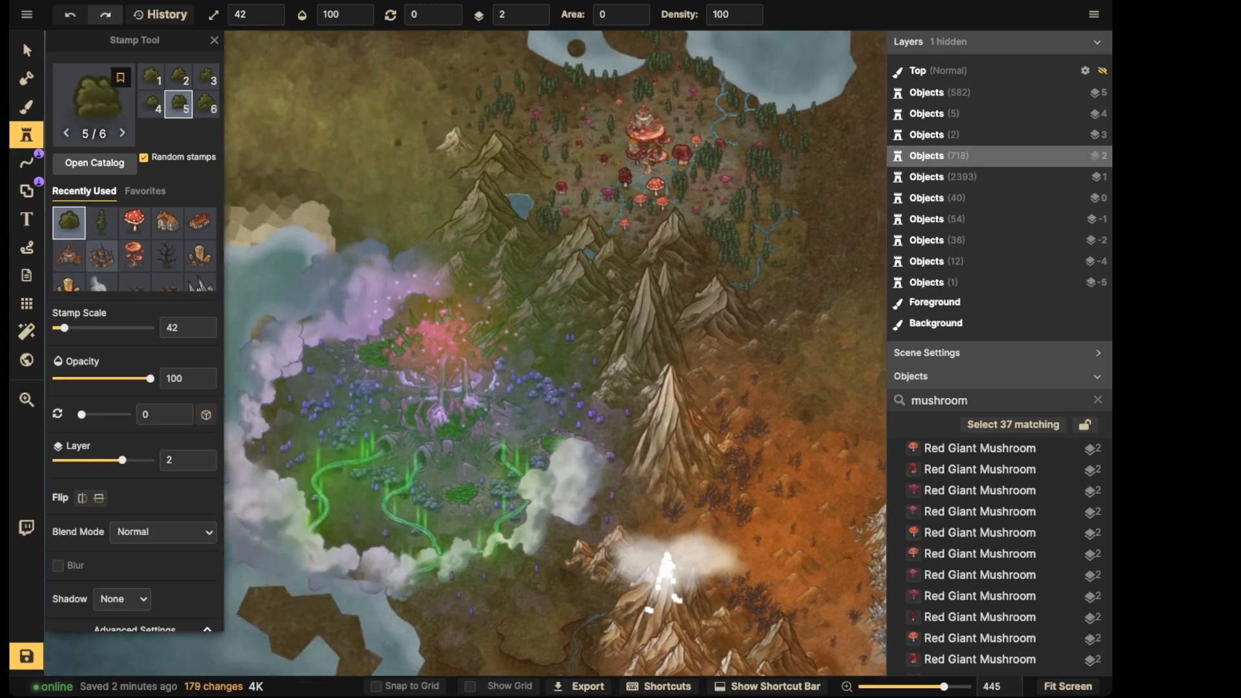
click(563, 80)
click(582, 71)
key(space)
drag(595, 71, 602, 140)
click(615, 69)
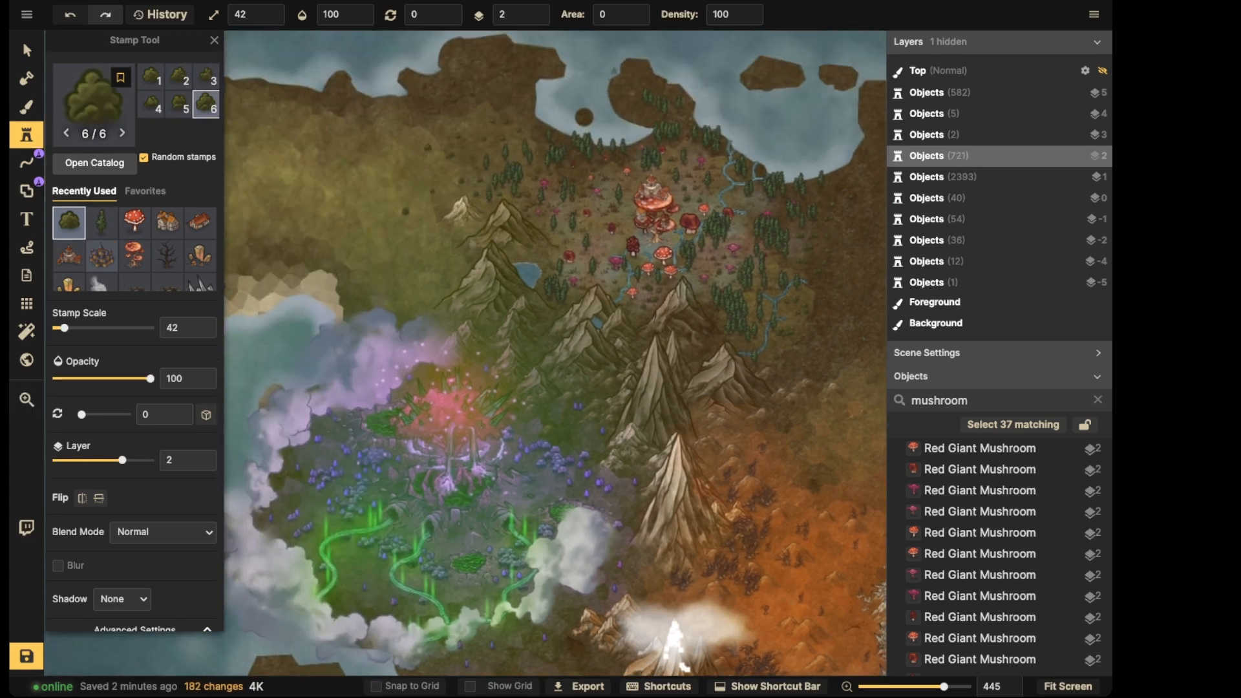
click(615, 71)
Scatter bushes westward along the northern coast, southwest of the city and on the grassland west of the mountains
click(555, 64)
click(531, 62)
click(507, 67)
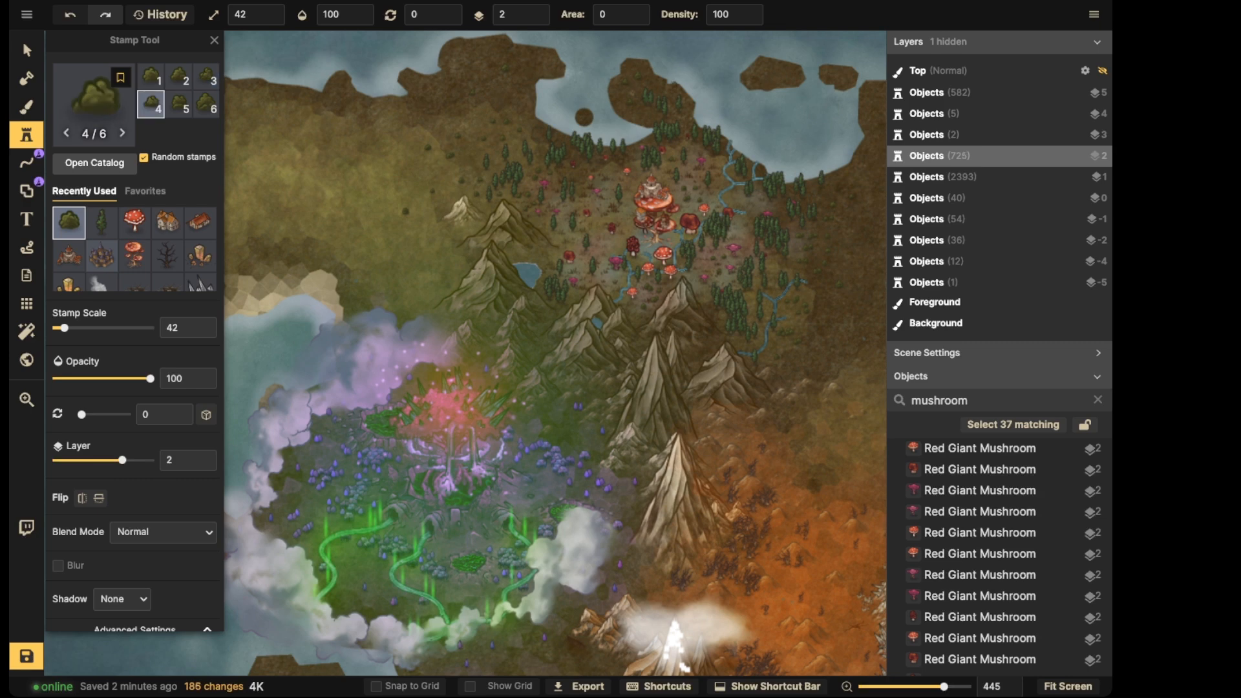
click(486, 70)
click(467, 76)
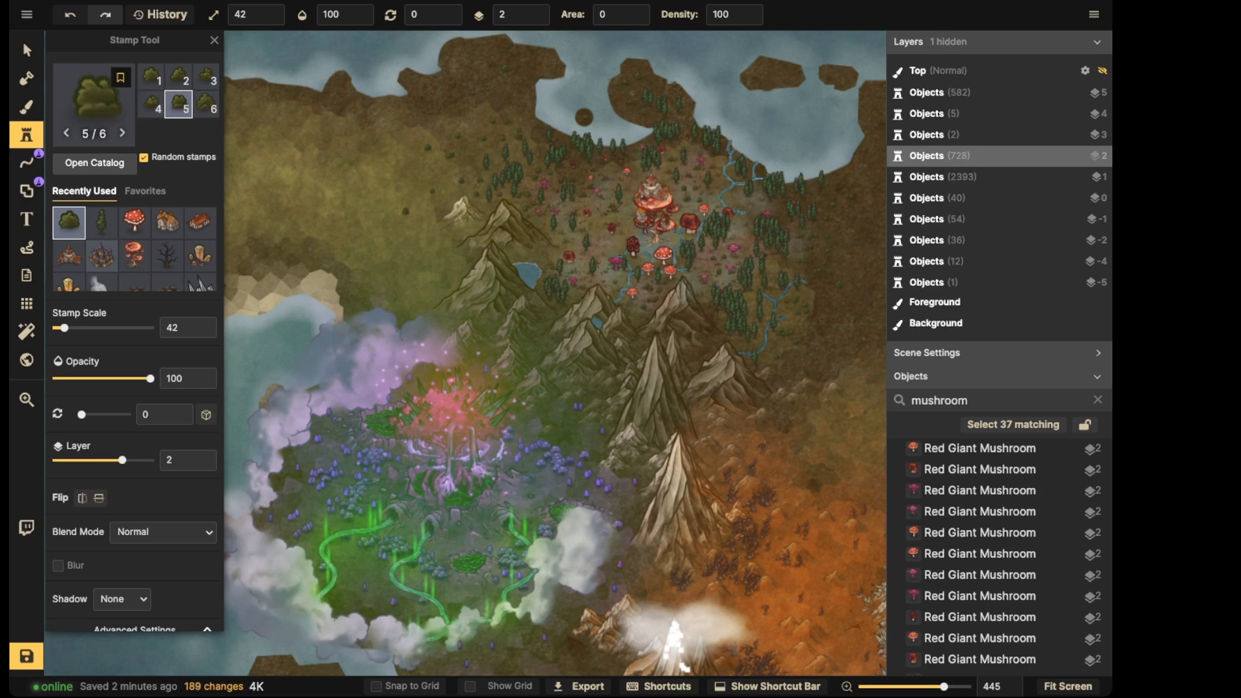
click(605, 214)
click(585, 226)
click(557, 241)
click(438, 246)
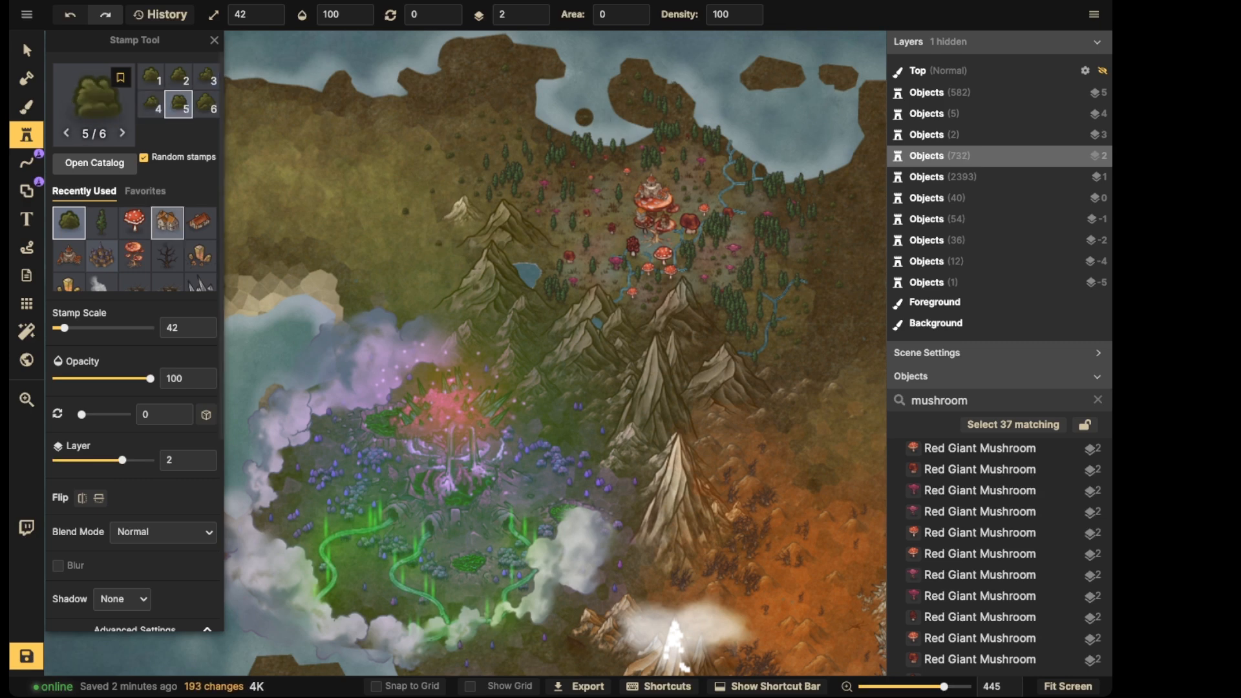
Select the castle on top of the giant mushroom city and set its brightness to 125
click(27, 51)
scroll(497, 123, down, 5)
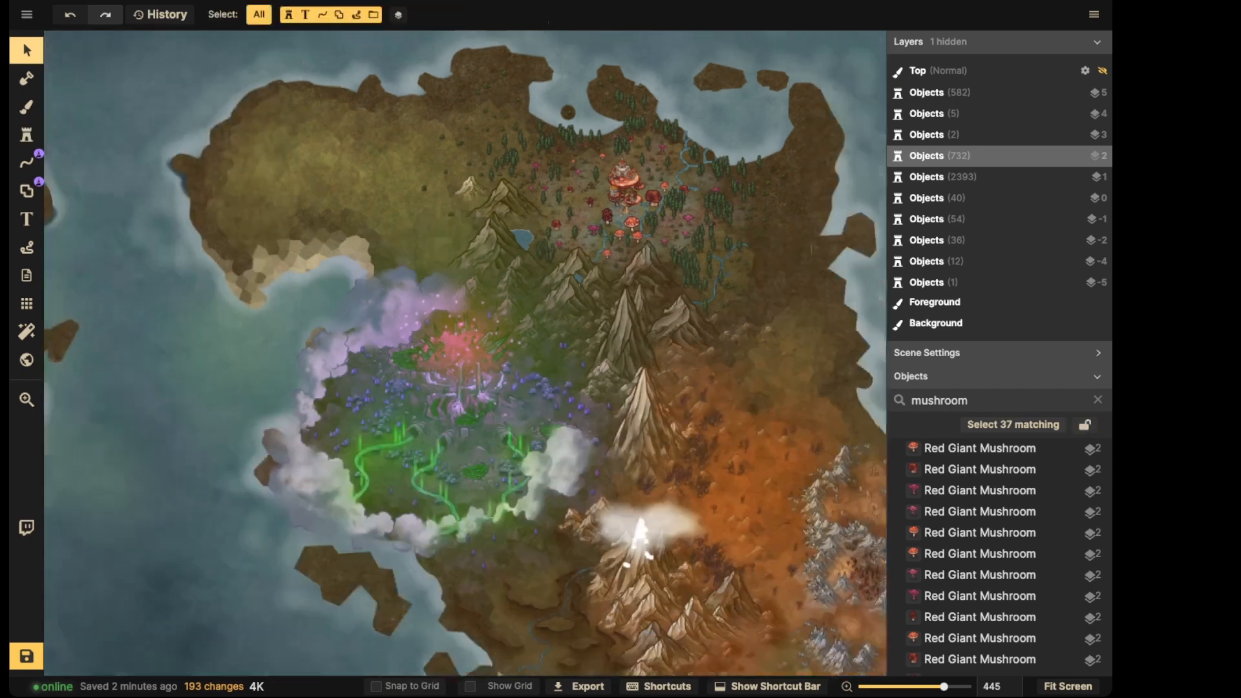
scroll(534, 504, down, 2)
scroll(543, 226, down, 3)
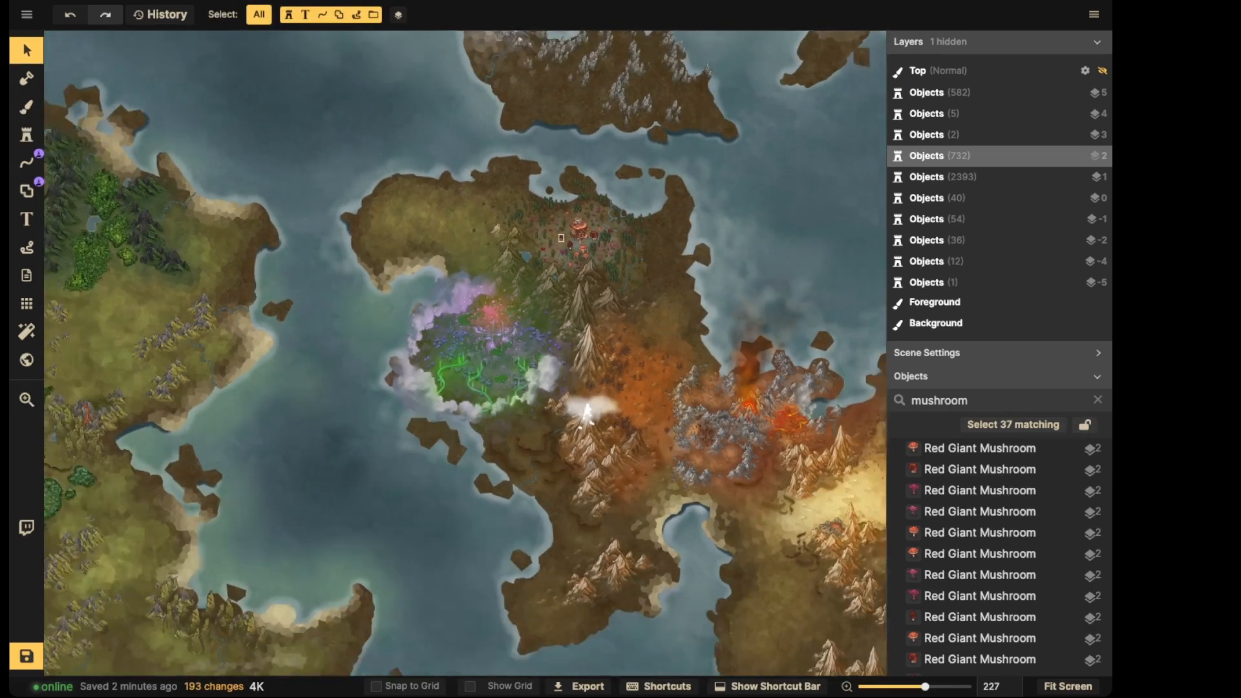
scroll(518, 255, up, 13)
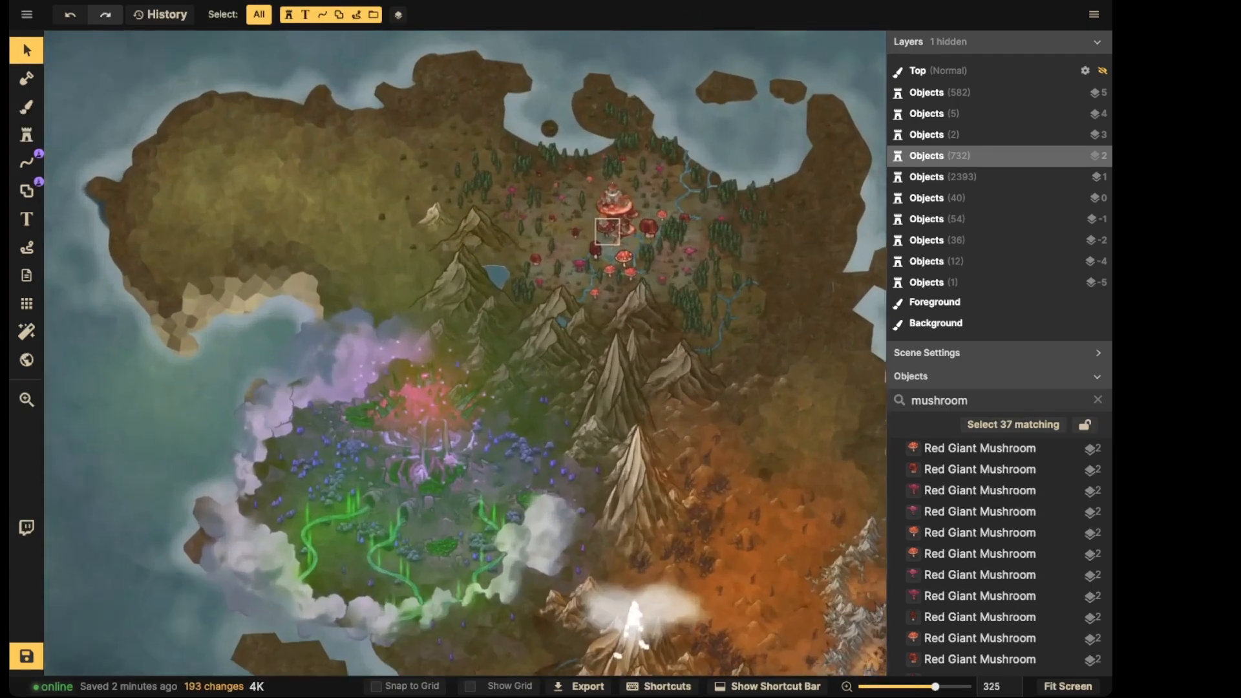
scroll(607, 191, up, 6)
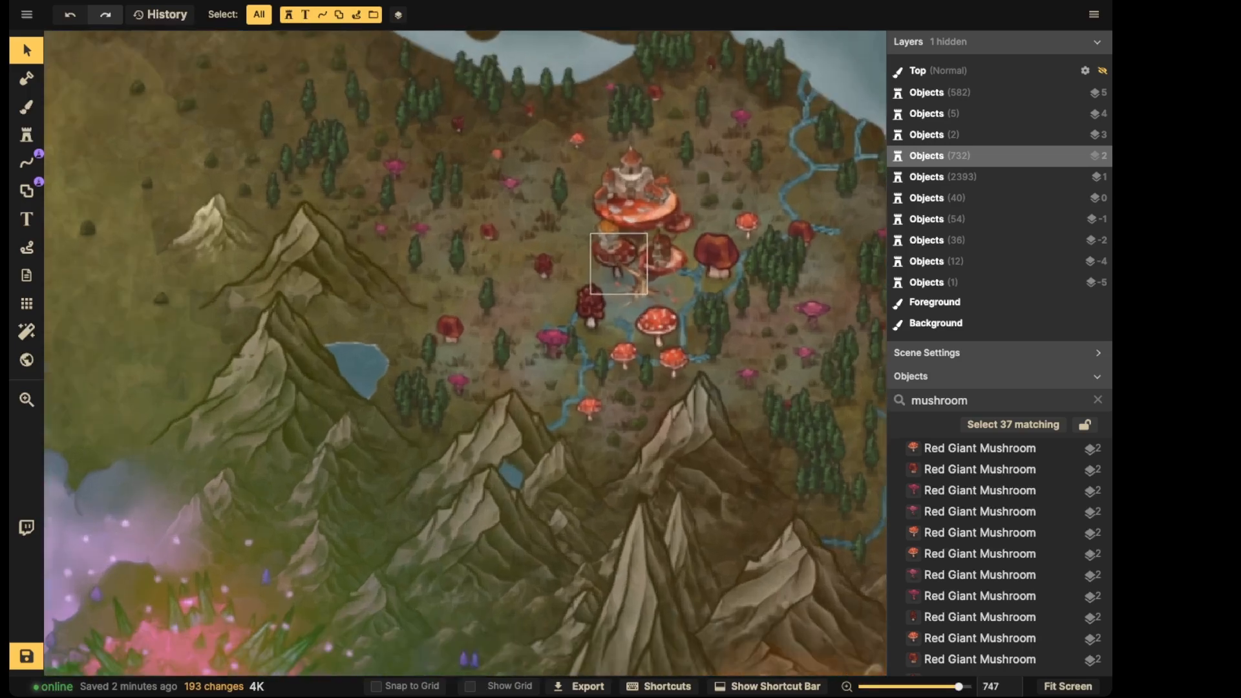
click(608, 235)
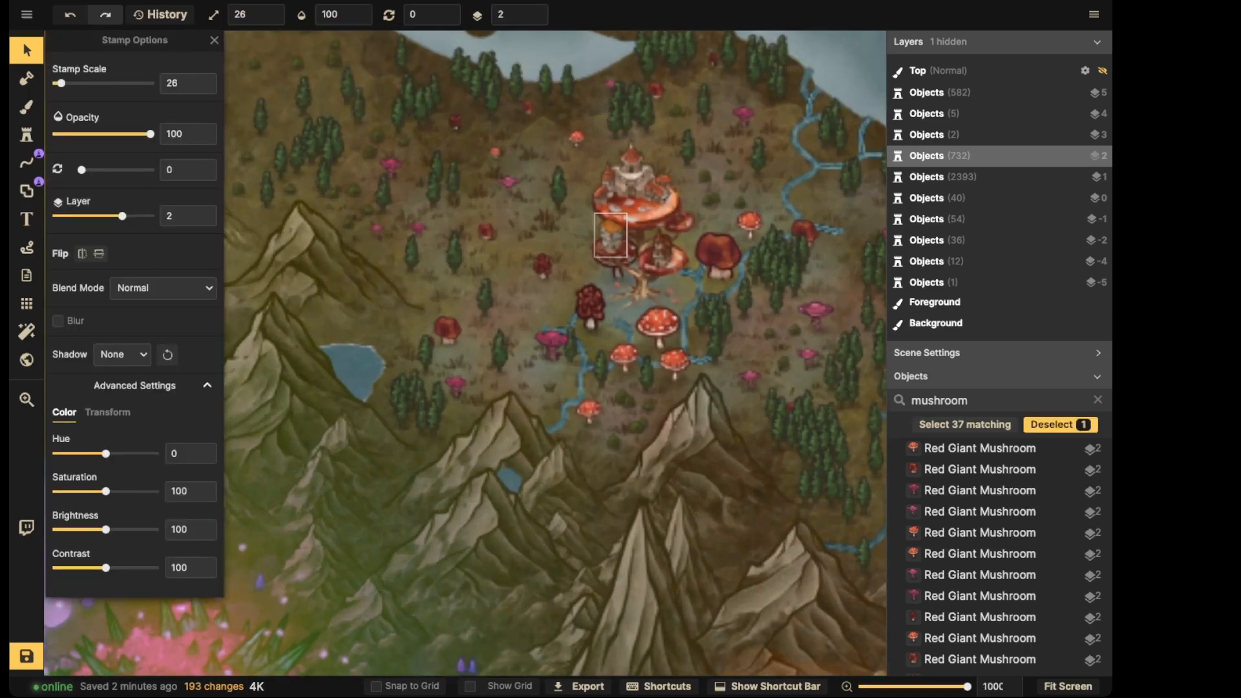
click(492, 246)
scroll(492, 246, down, 1)
click(616, 186)
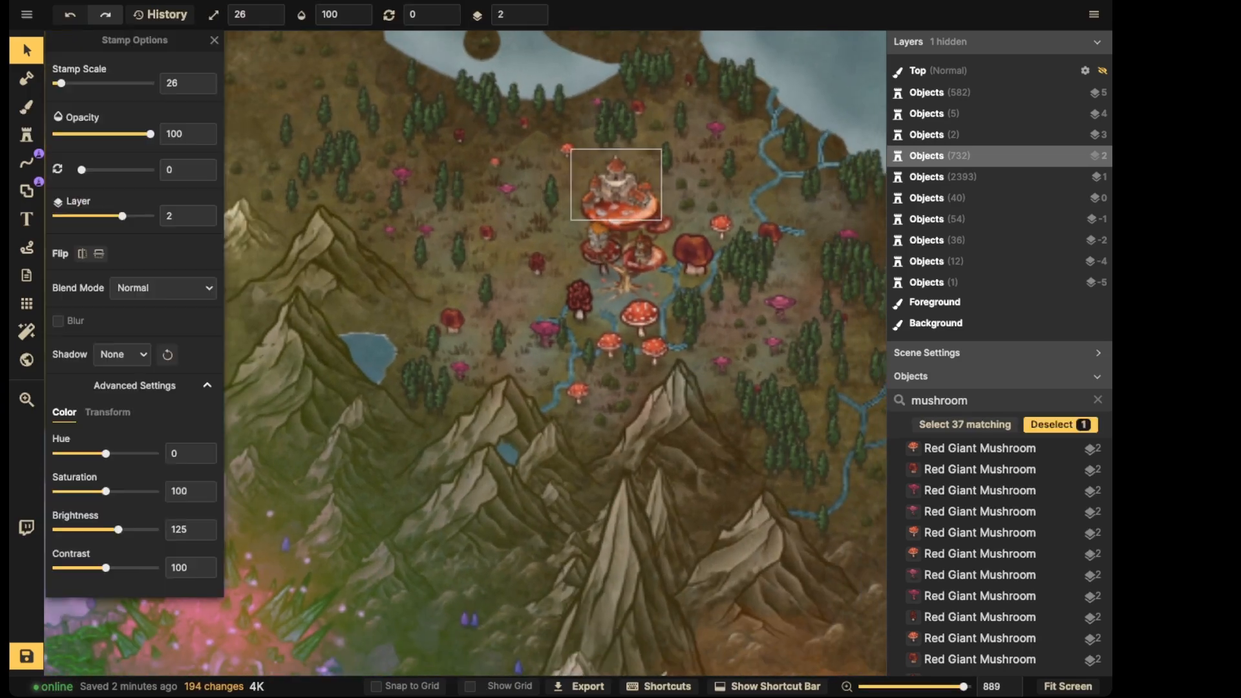
key(Escape)
Deselect everything and save the map with the mushroom biome
scroll(612, 174, down, 3)
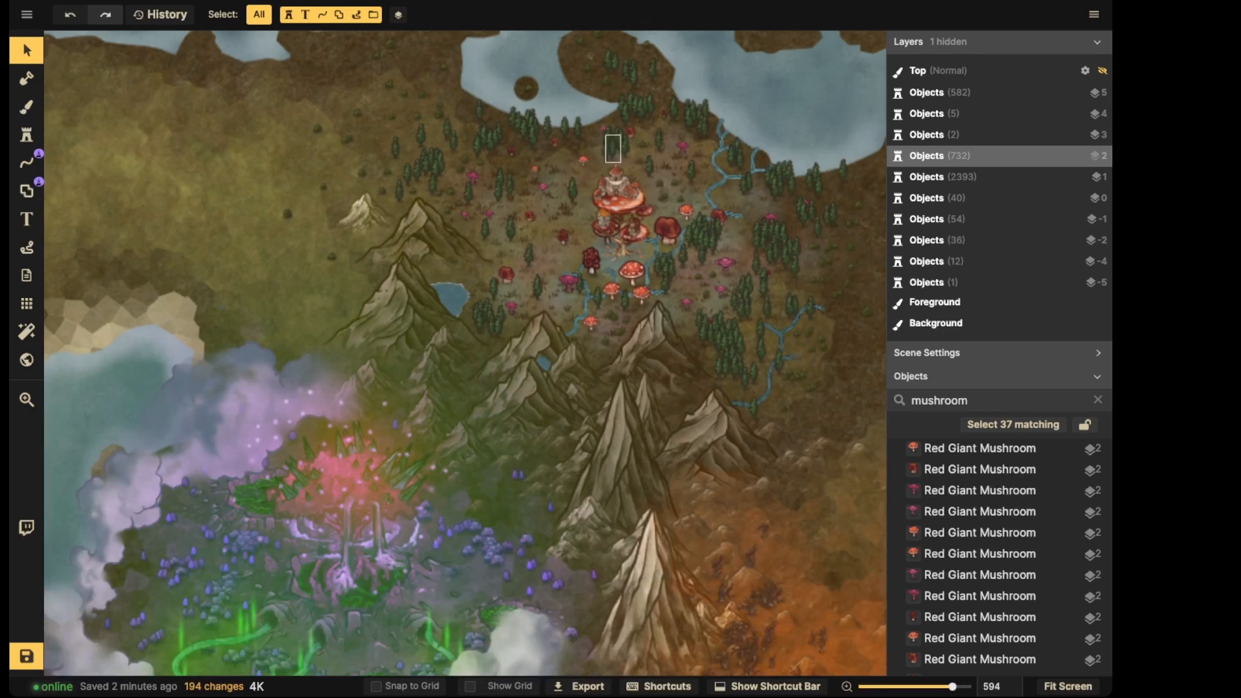
click(614, 181)
key(Escape)
scroll(603, 220, down, 3)
scroll(603, 227, down, 3)
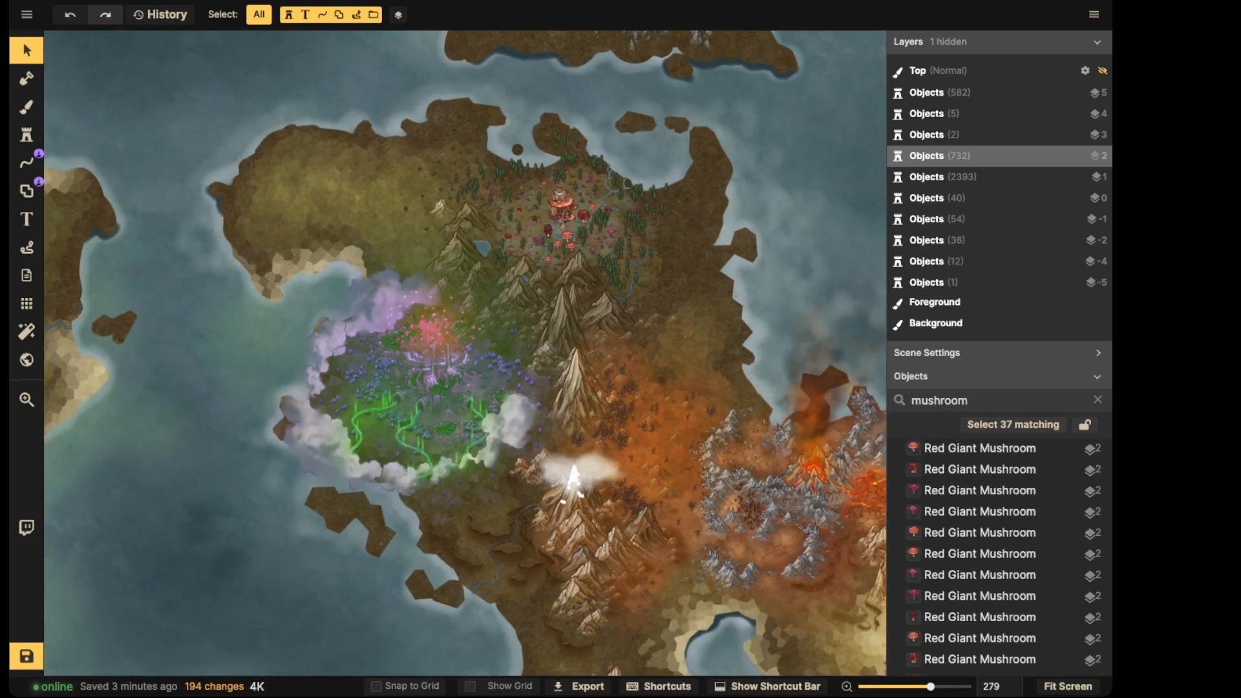
scroll(336, 312, down, 4)
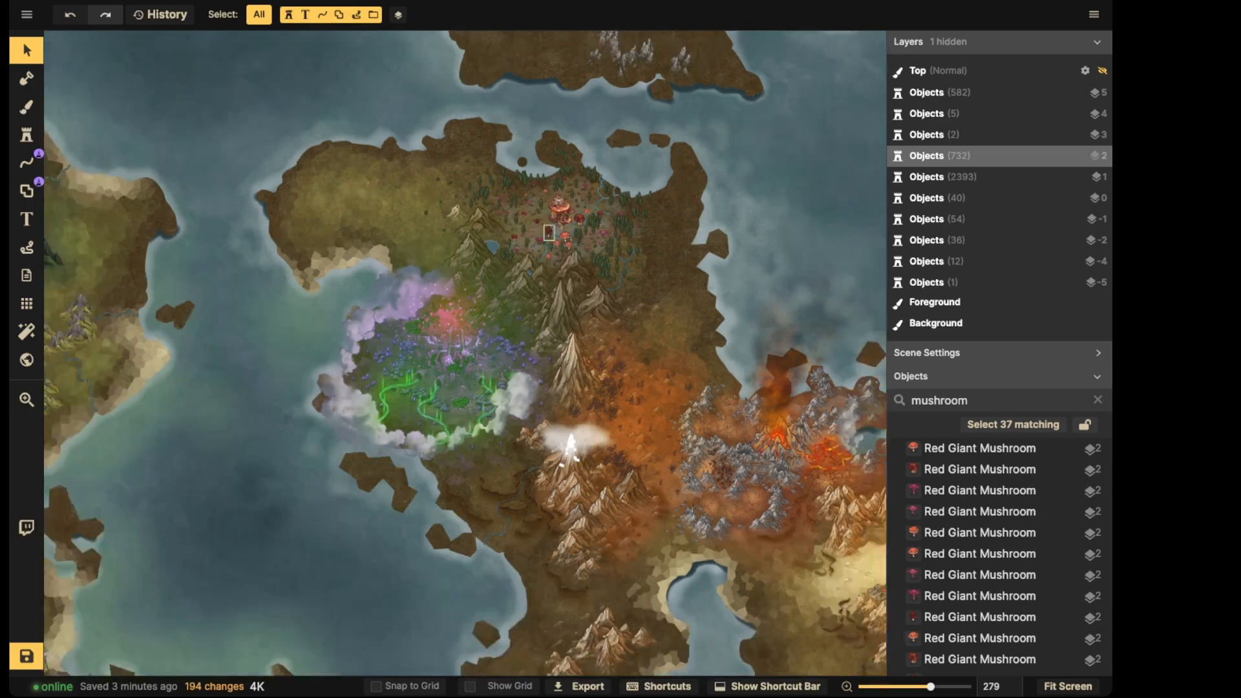
scroll(591, 149, down, 3)
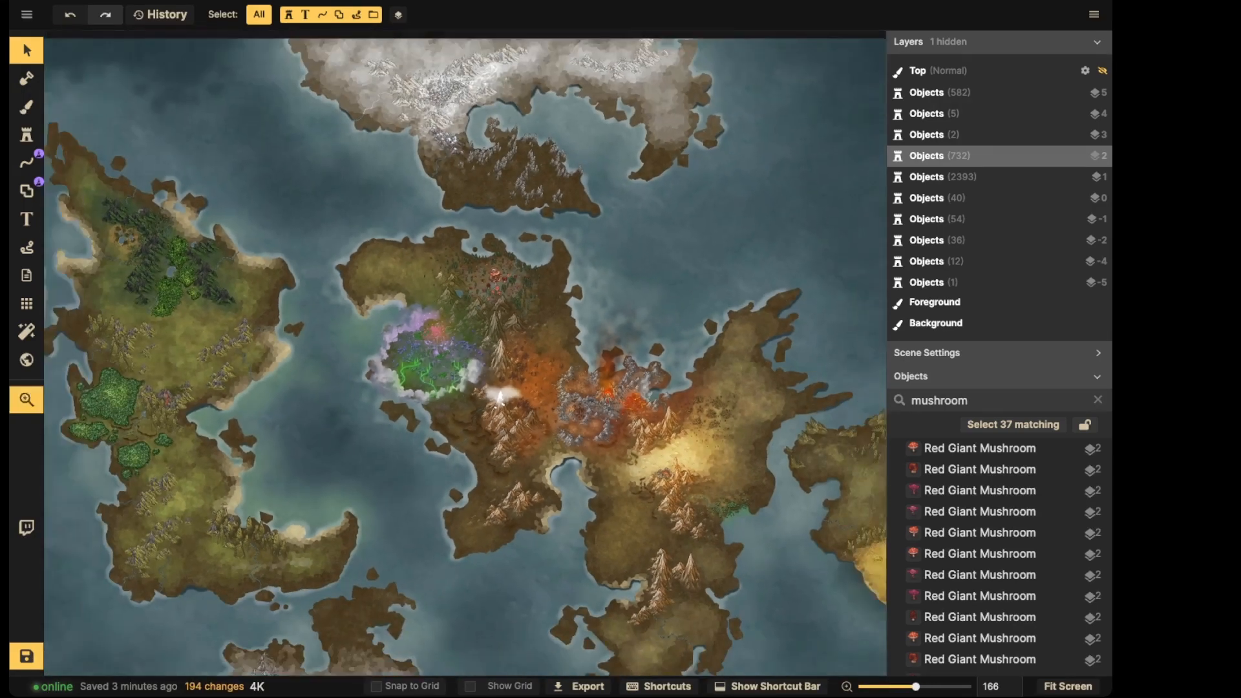
key(ctrl+s)
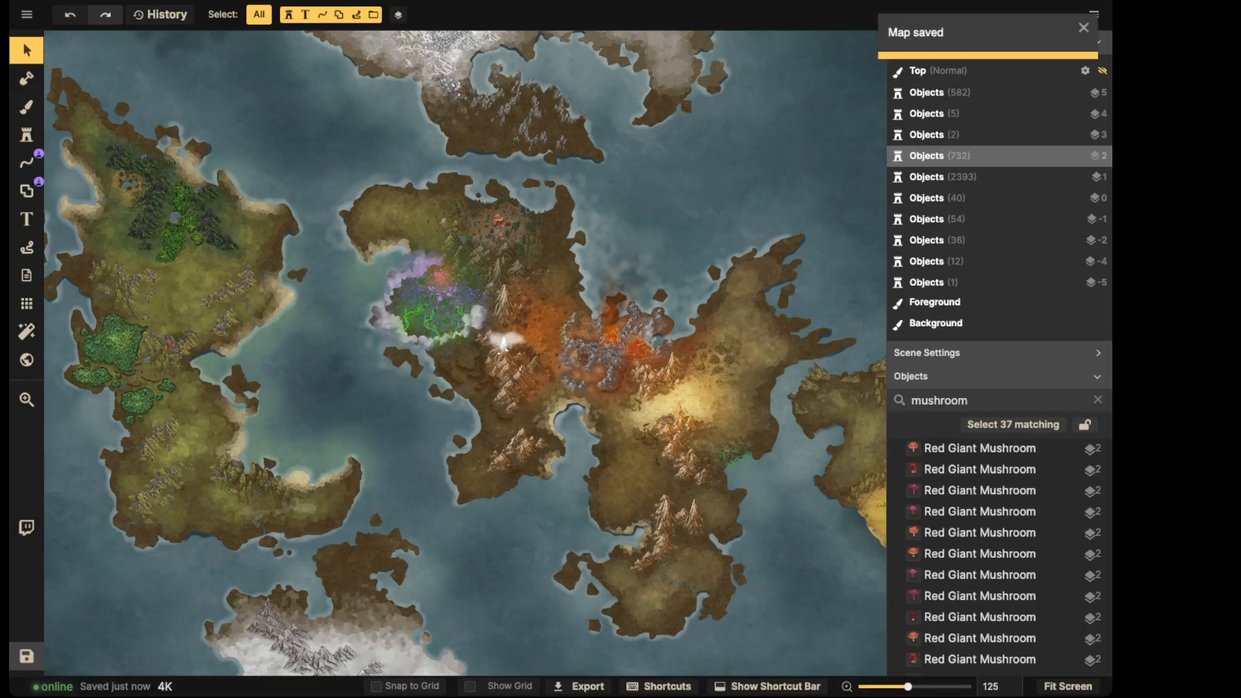
Search the Fantasy World stamp catalog for "cloud" and load the soft white cloud stamps
click(26, 134)
click(138, 89)
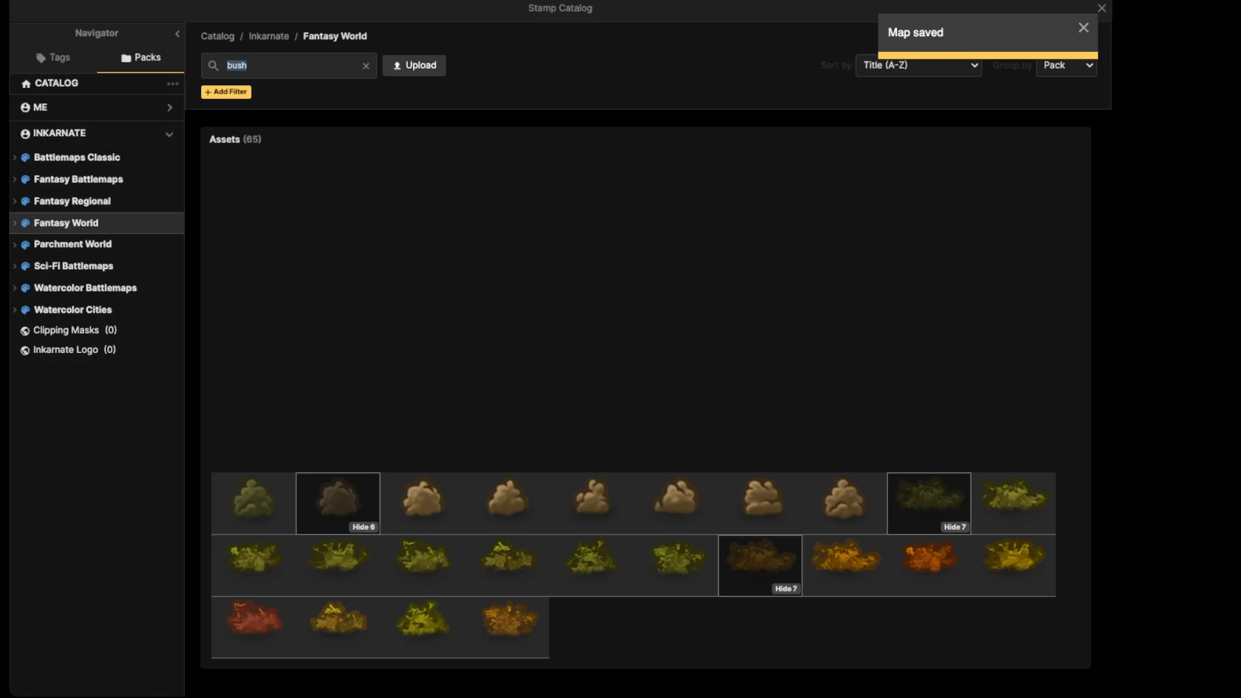
text(clo)
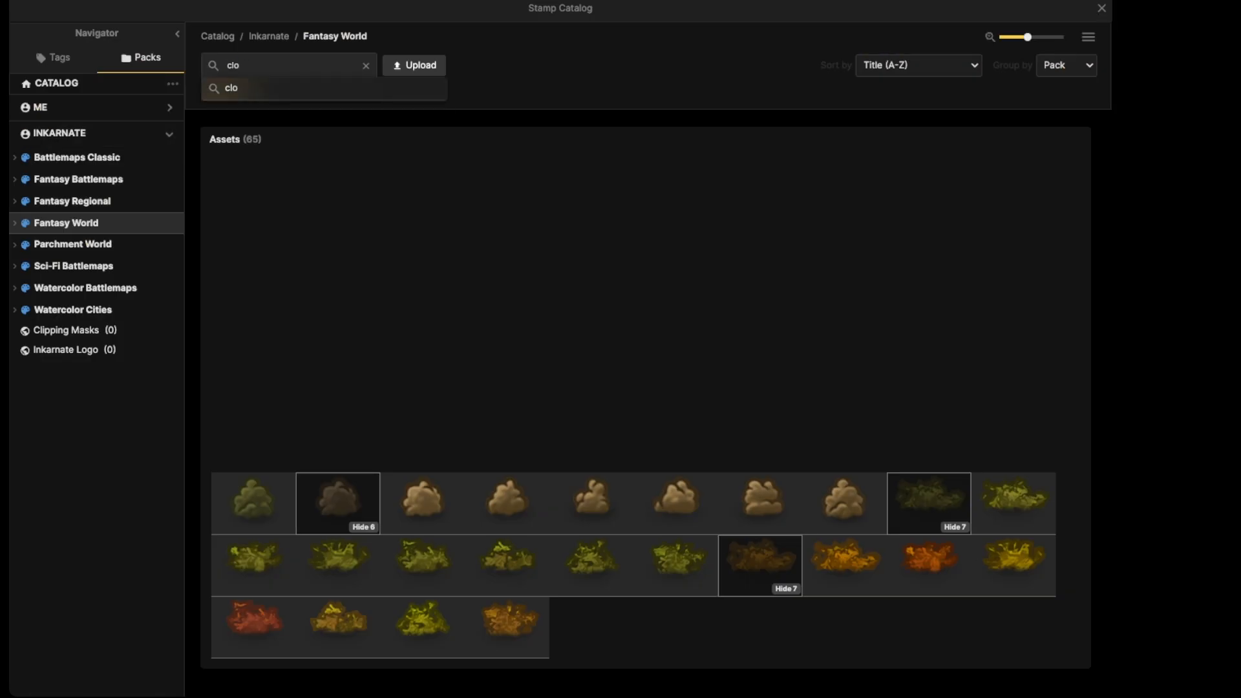
text(id)
key(BackSpace)
text(ud)
key(Return)
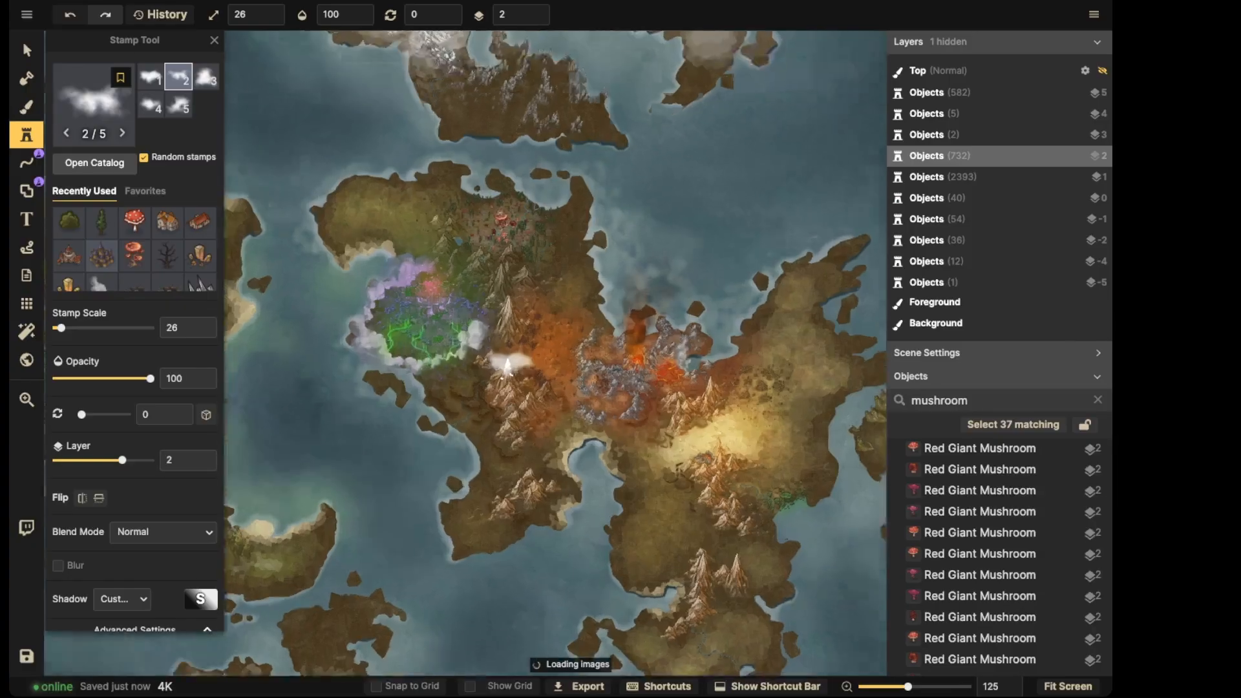
Place a white cloud at scale 26, opacity 44 and rotation 60 west of the mushroom city, on layer 3
scroll(317, 271, up, 3)
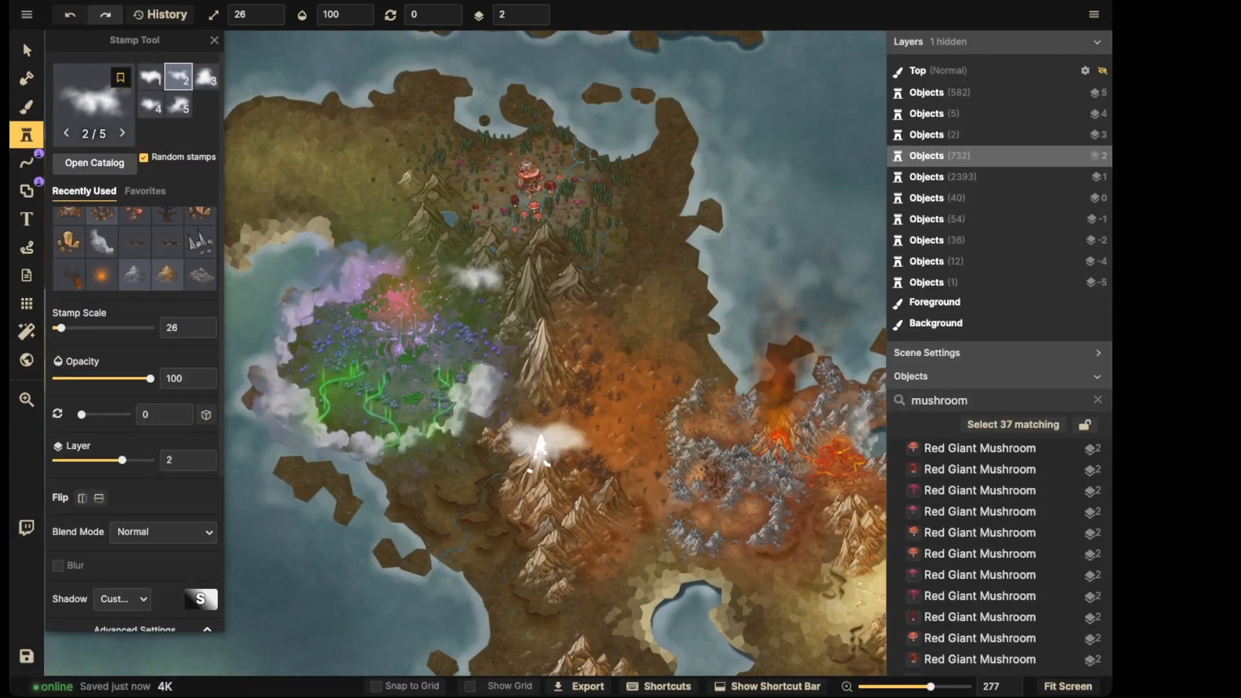
click(97, 379)
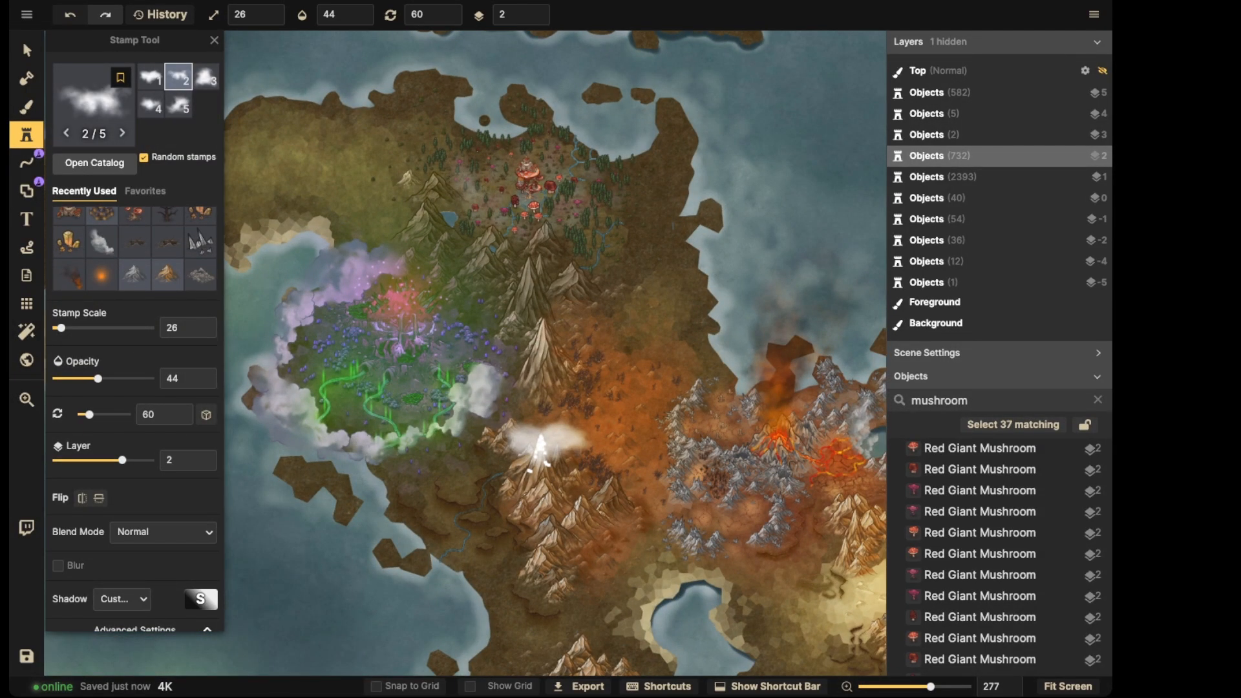
click(459, 204)
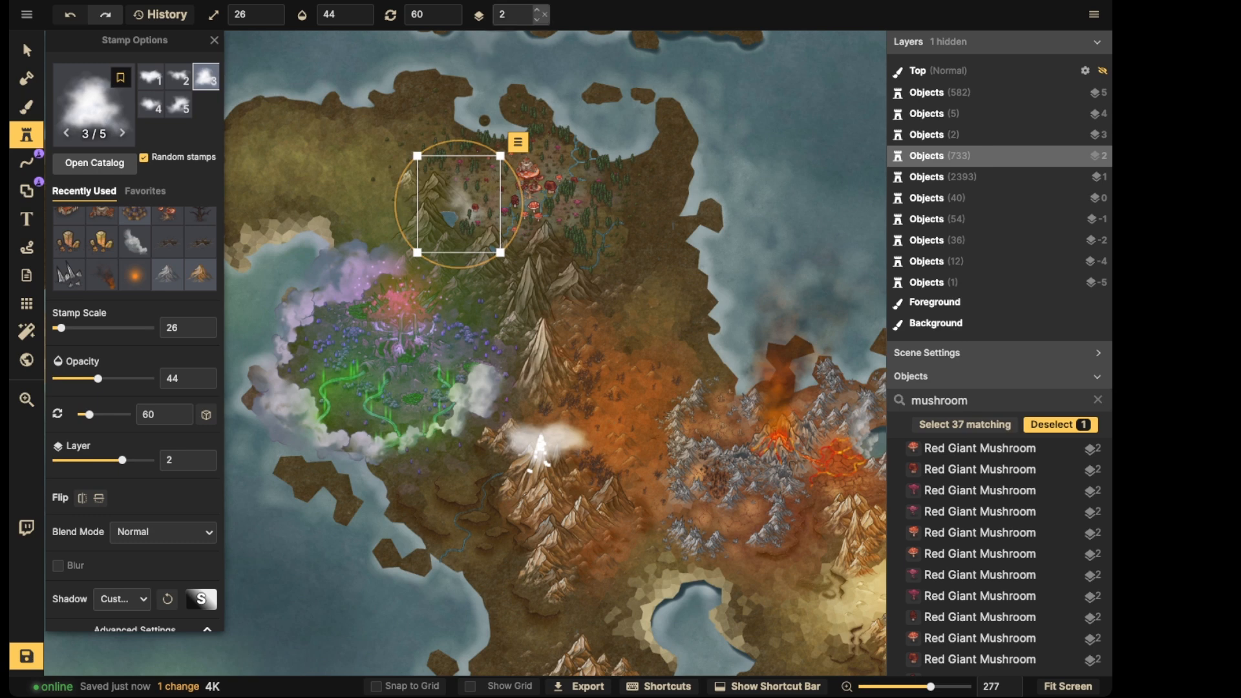
click(538, 11)
key(Escape)
Place more rotated clouds northwest and north of the mushroom city, using rotation 180 for the northern one
key(period)
key(period)
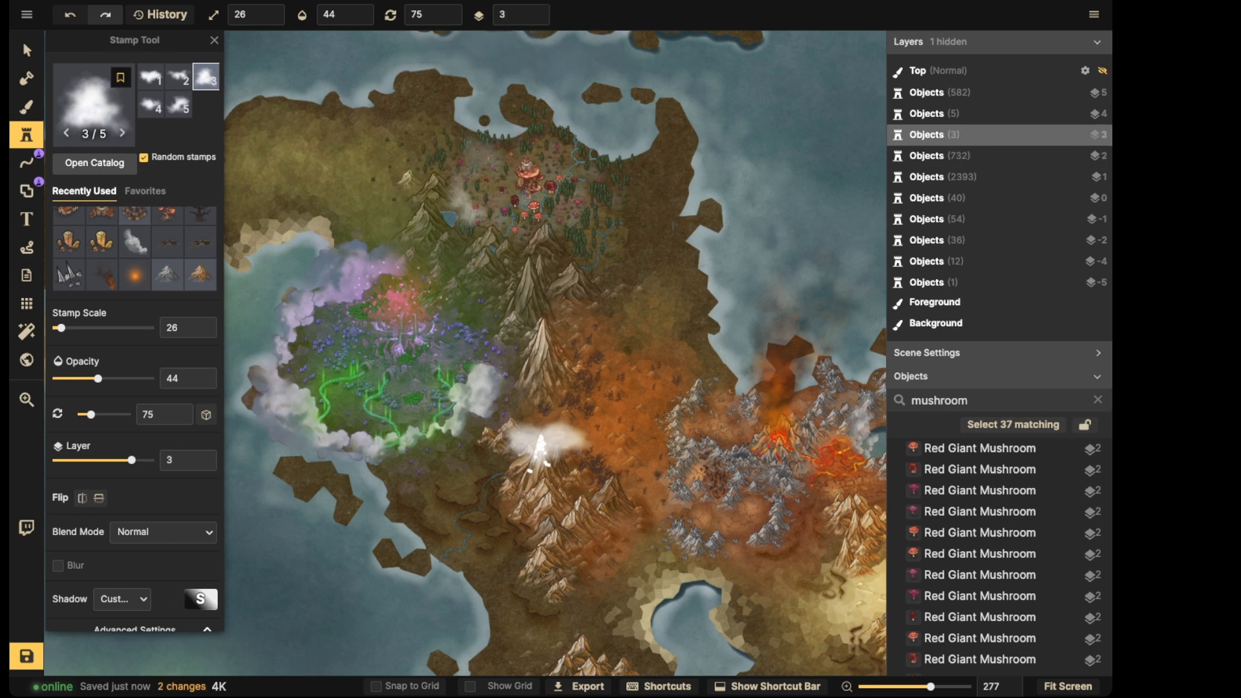
key(Left)
key(period)
key(period)
key(period)
key(period)
key(period)
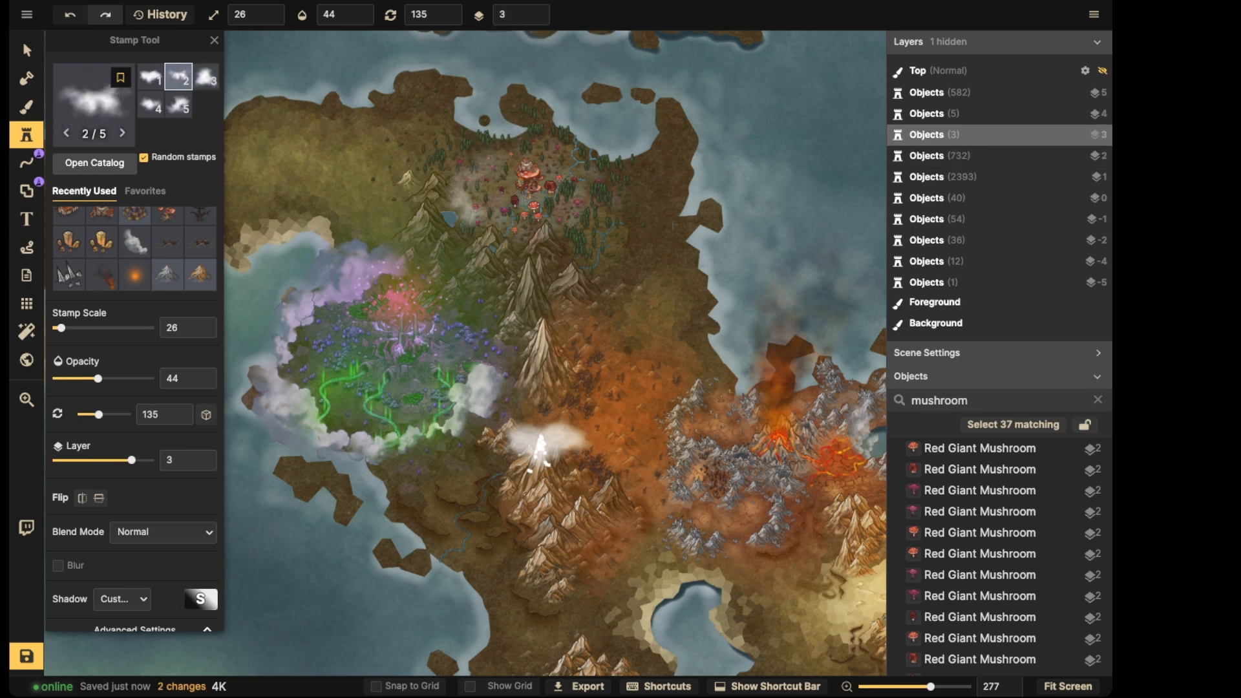
click(478, 157)
key(period)
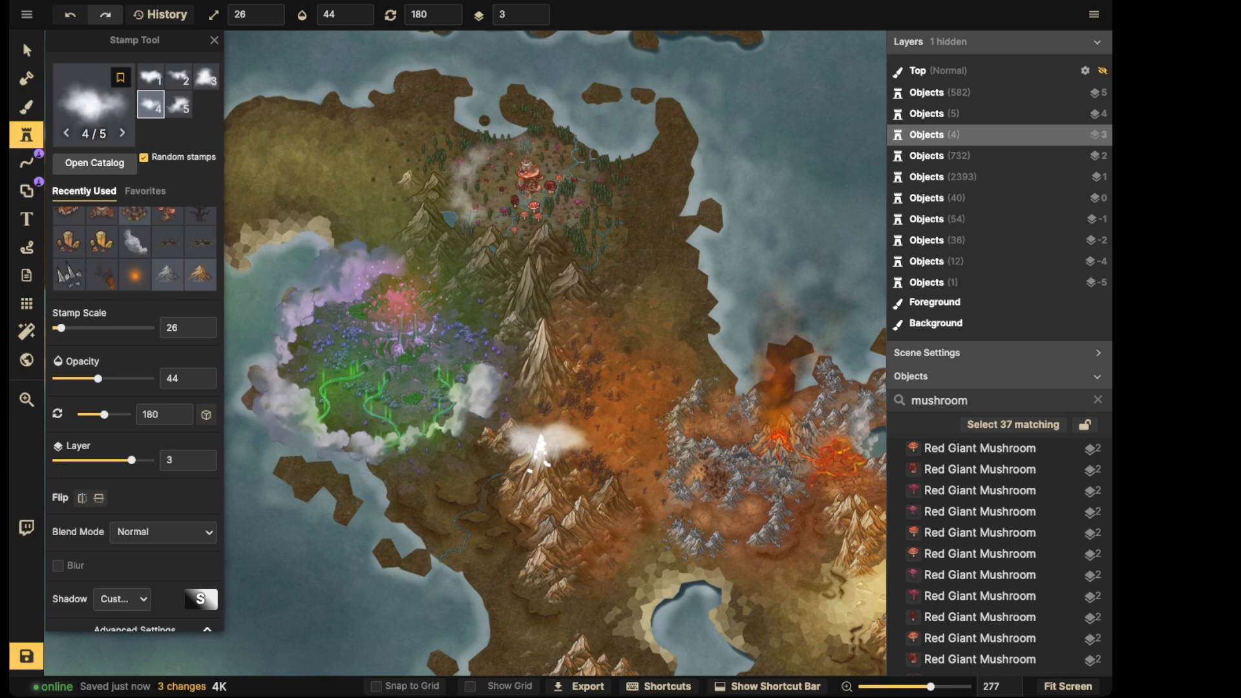
click(522, 142)
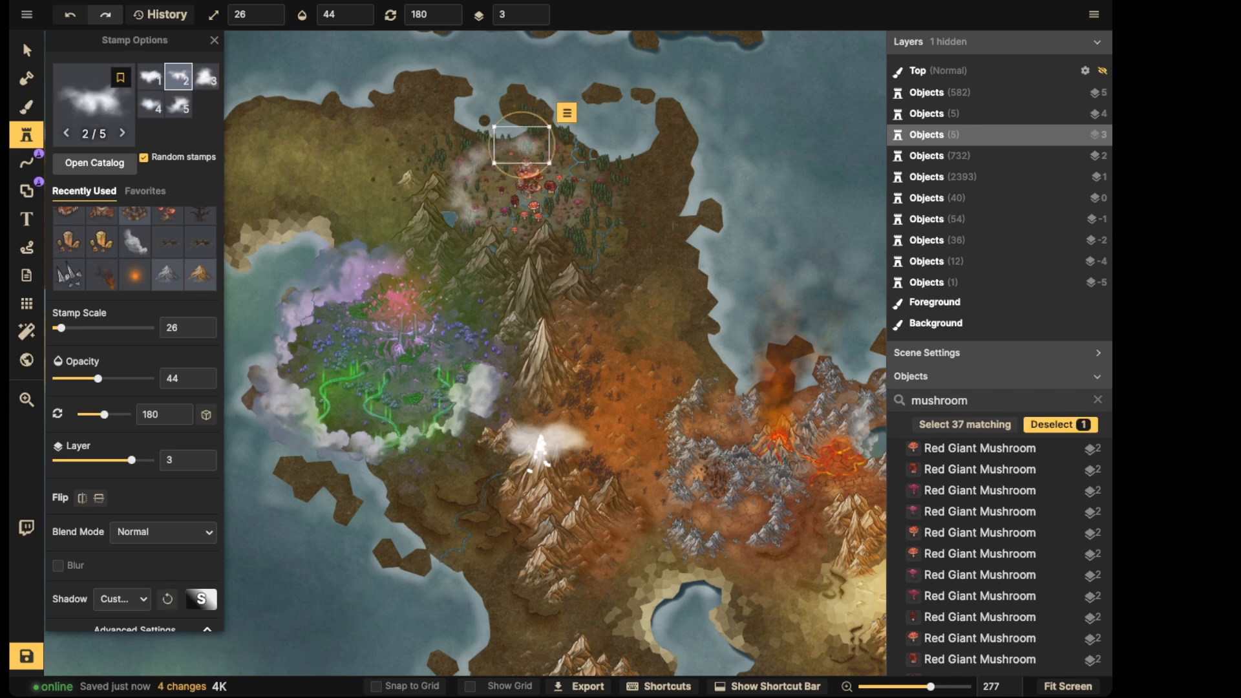
key(Escape)
Set the cloud rotation to 225 and place a cloud northeast of the mushroom city
key(period)
key(period)
key(period)
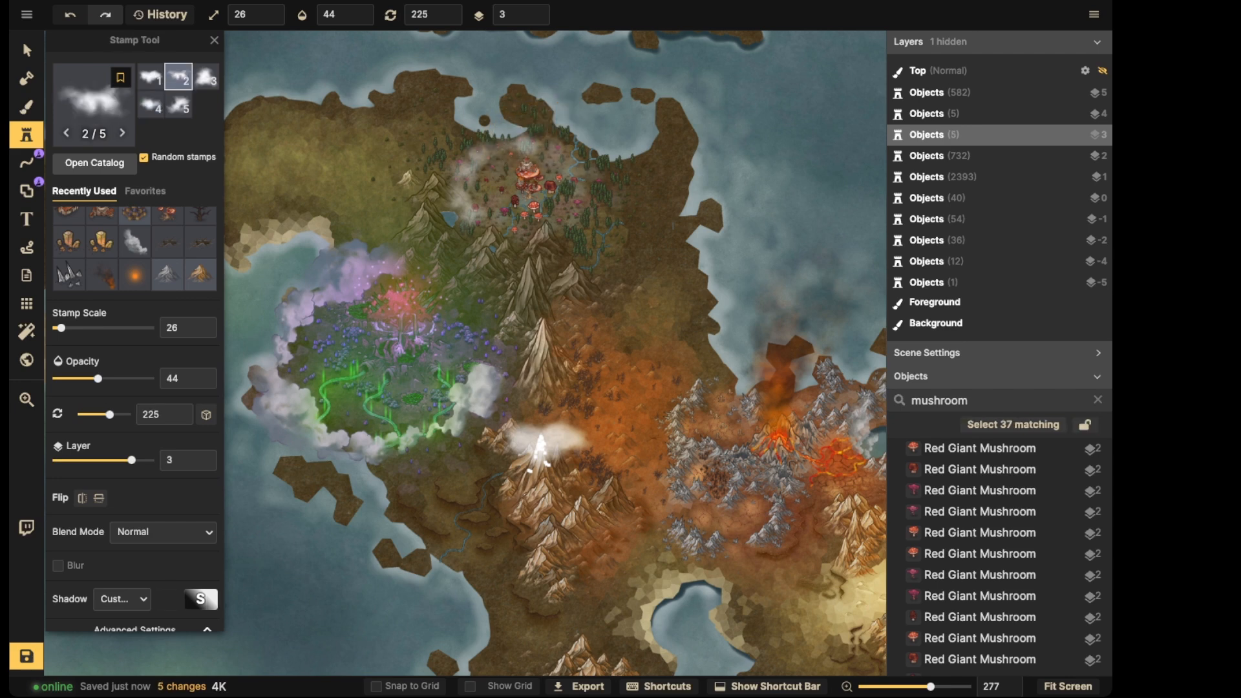
click(570, 161)
key(Escape)
Place a smaller cloud at scale 16 and rotation 300 southeast of the mushroom city
key(period)
key(period)
key(period)
key(period)
key(bracketleft)
key(bracketleft)
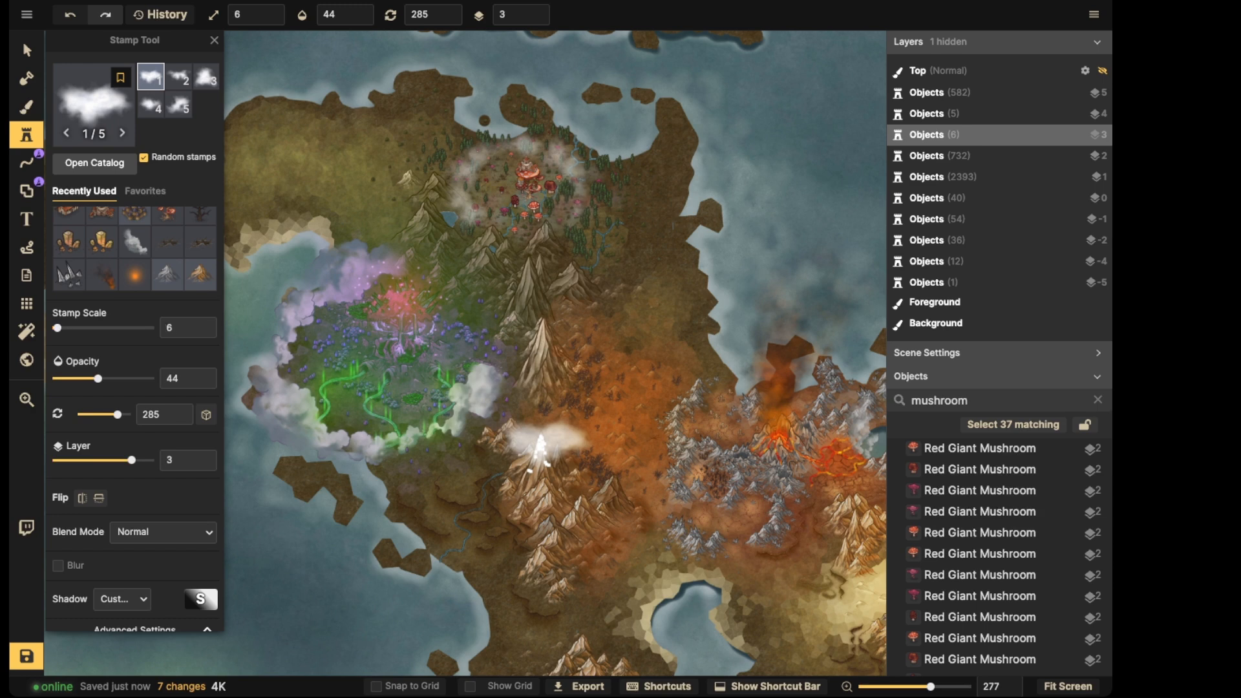
key(period)
click(570, 204)
key(Escape)
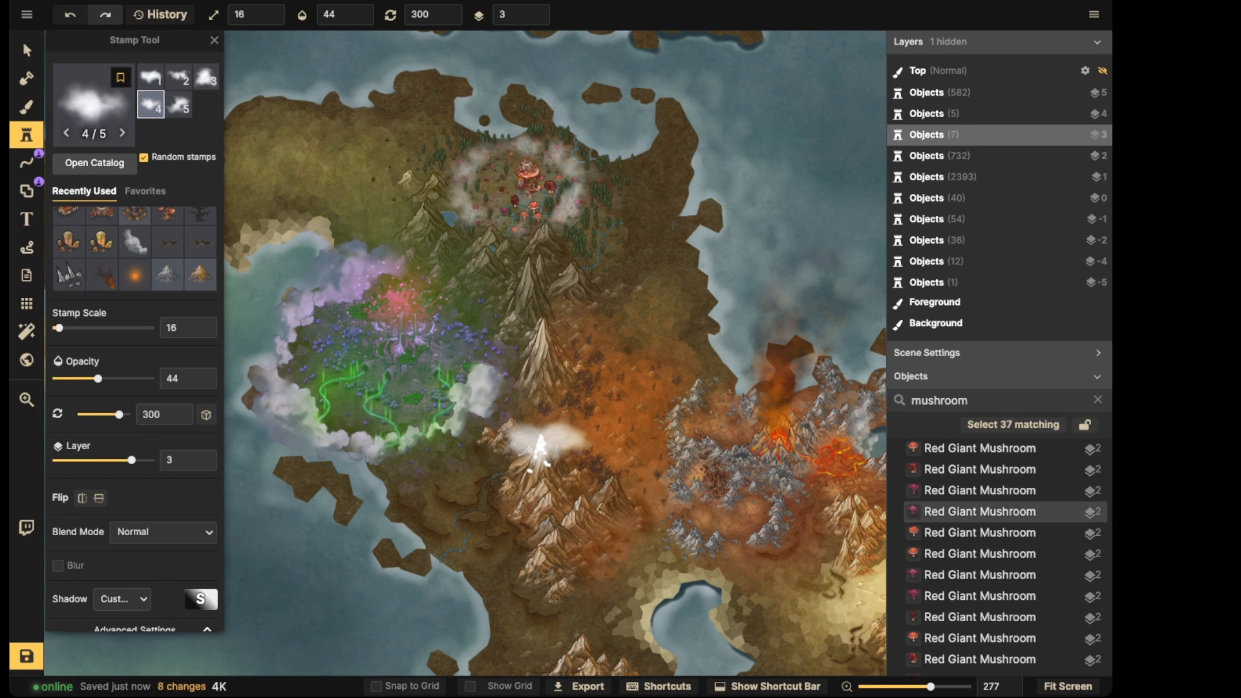
Close the cloud ring with a cloud at scale 26 and rotation 0 south of the mushroom city, leaving nothing selected
key(period)
key(period)
key(period)
key(period)
key(bracketright)
key(bracketright)
click(519, 226)
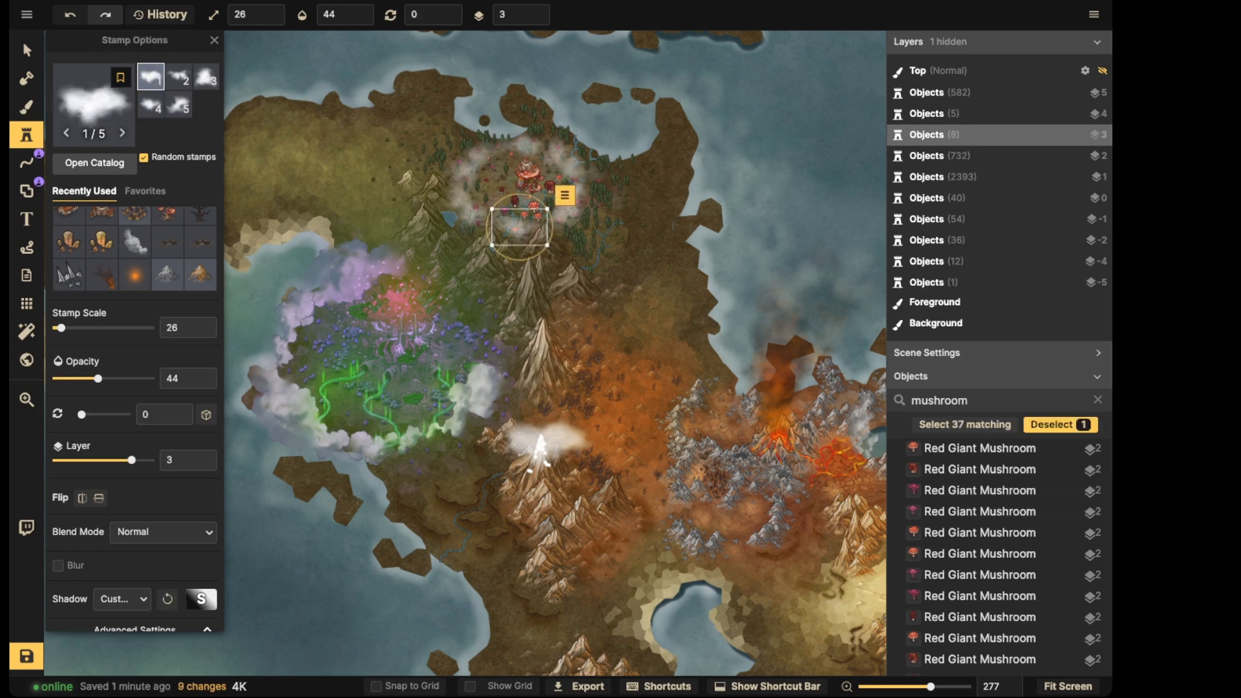
click(26, 51)
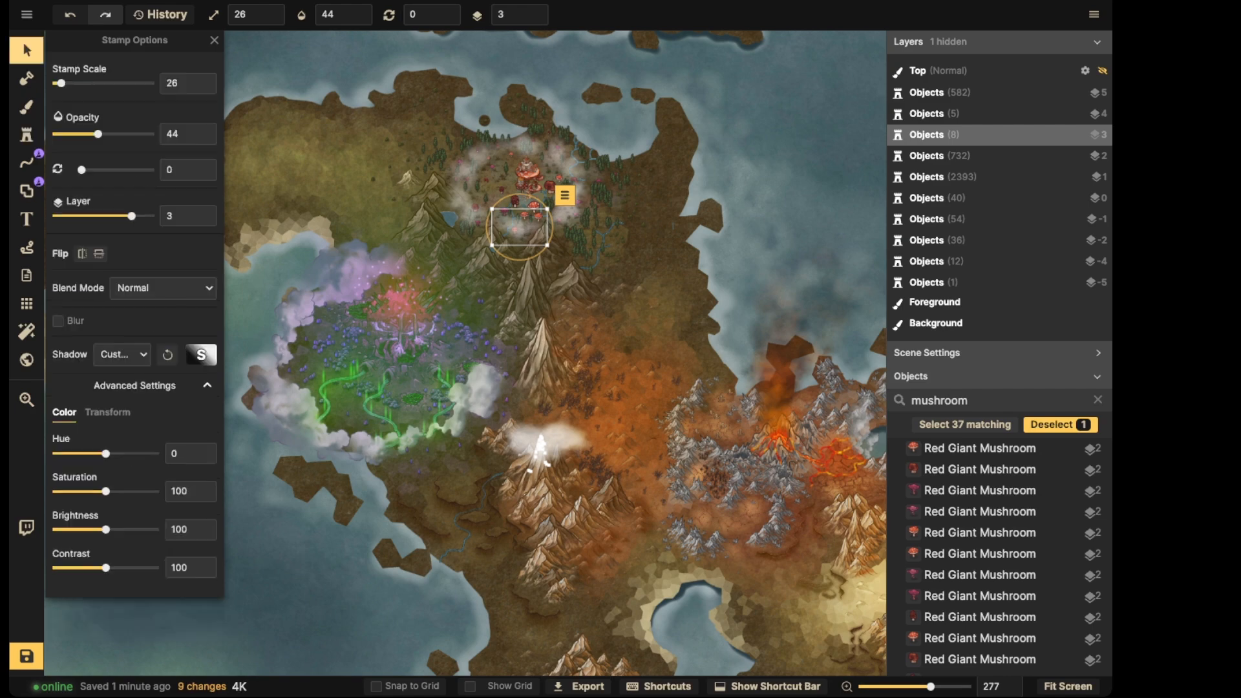
click(346, 158)
Select all objects of the mushroom city biome and group them under the name Mushroom
scroll(346, 158, down, 5)
drag(346, 159, 443, 164)
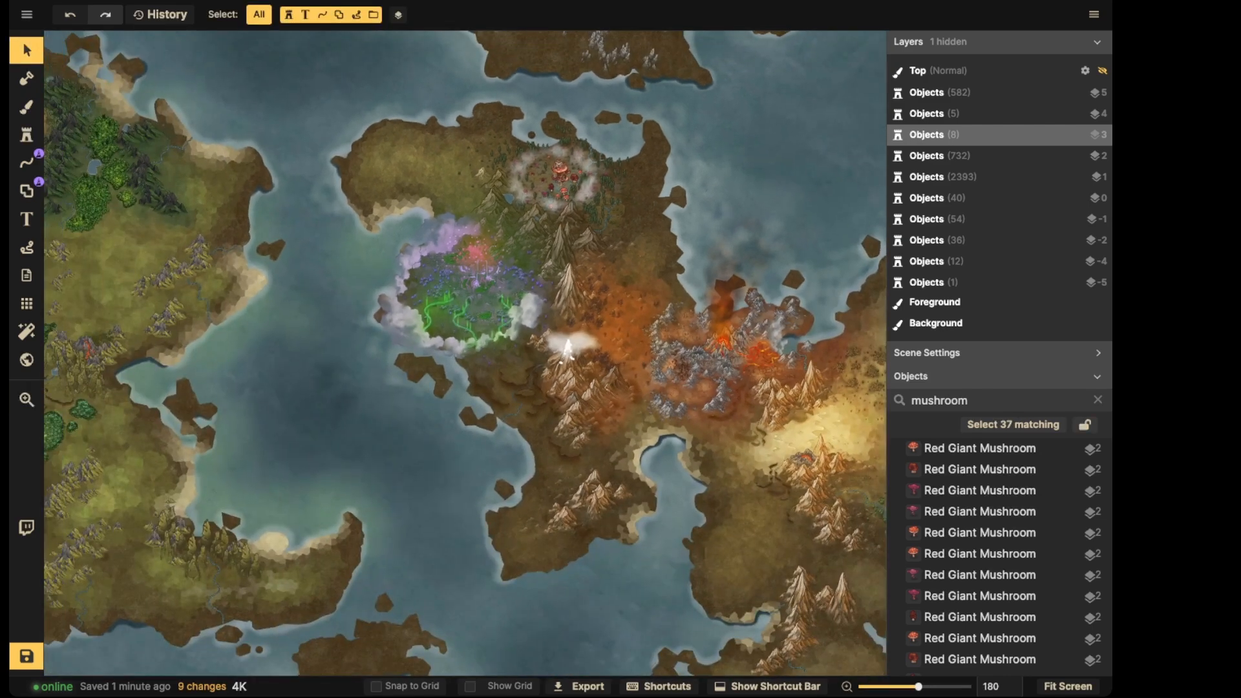
scroll(401, 139, down, 5)
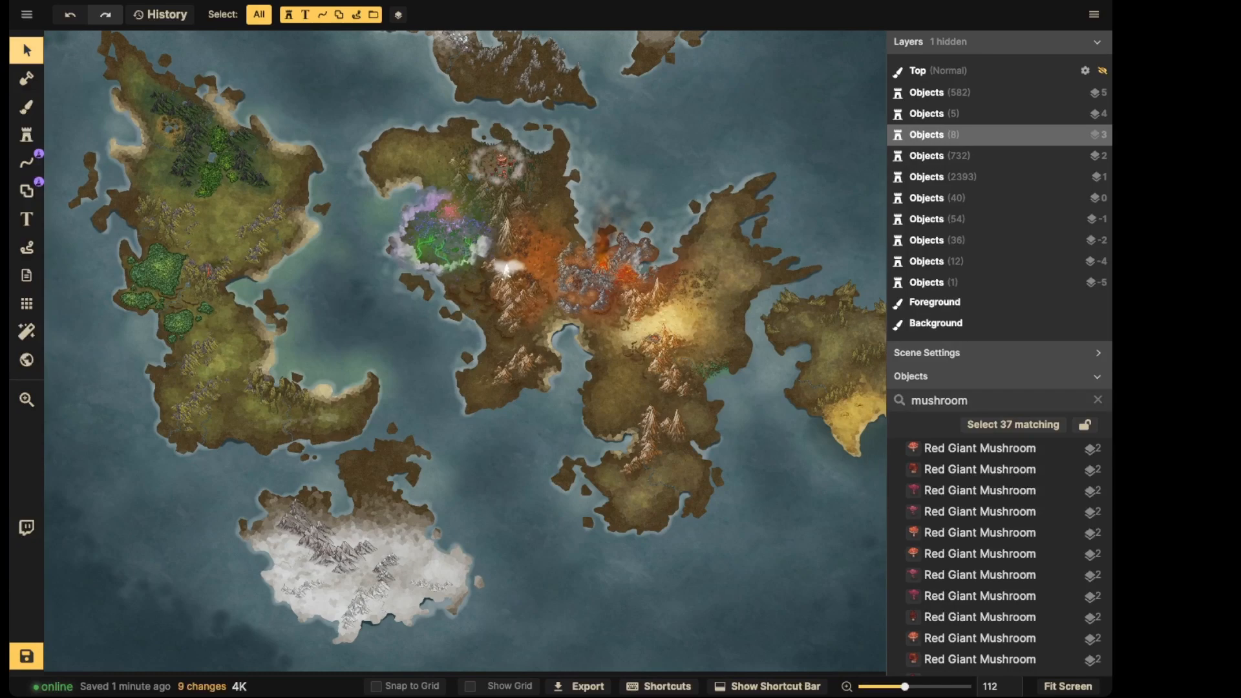
drag(434, 107, 574, 221)
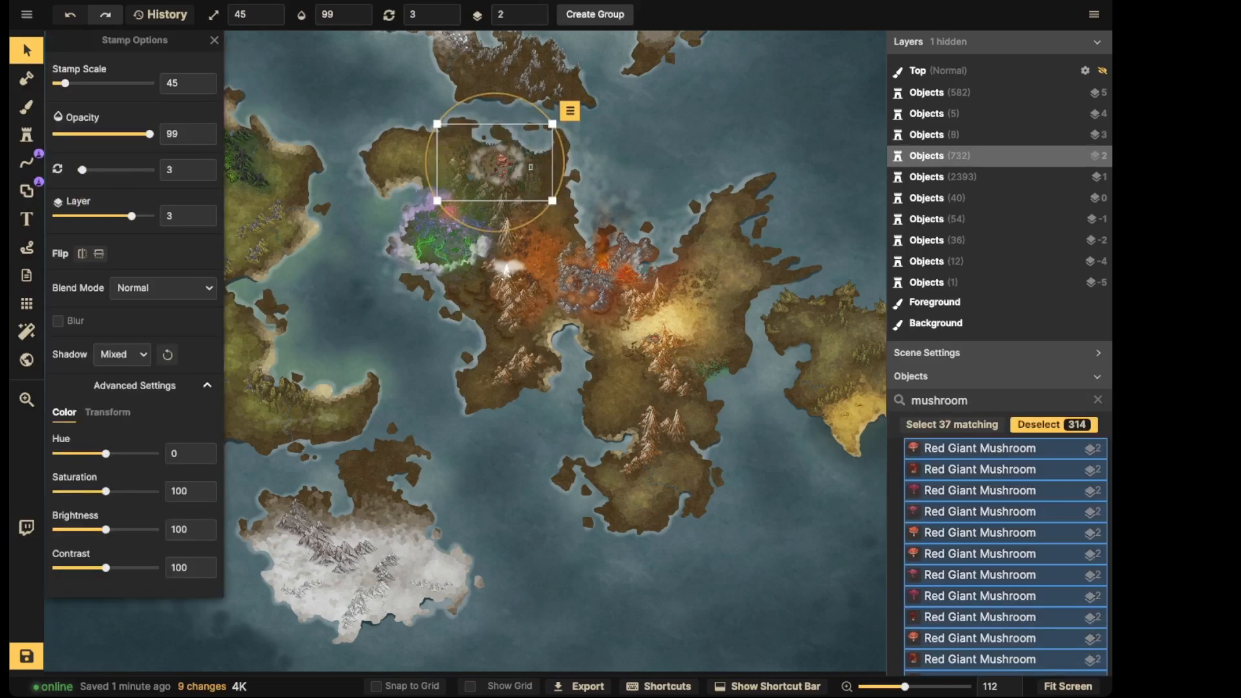
click(595, 14)
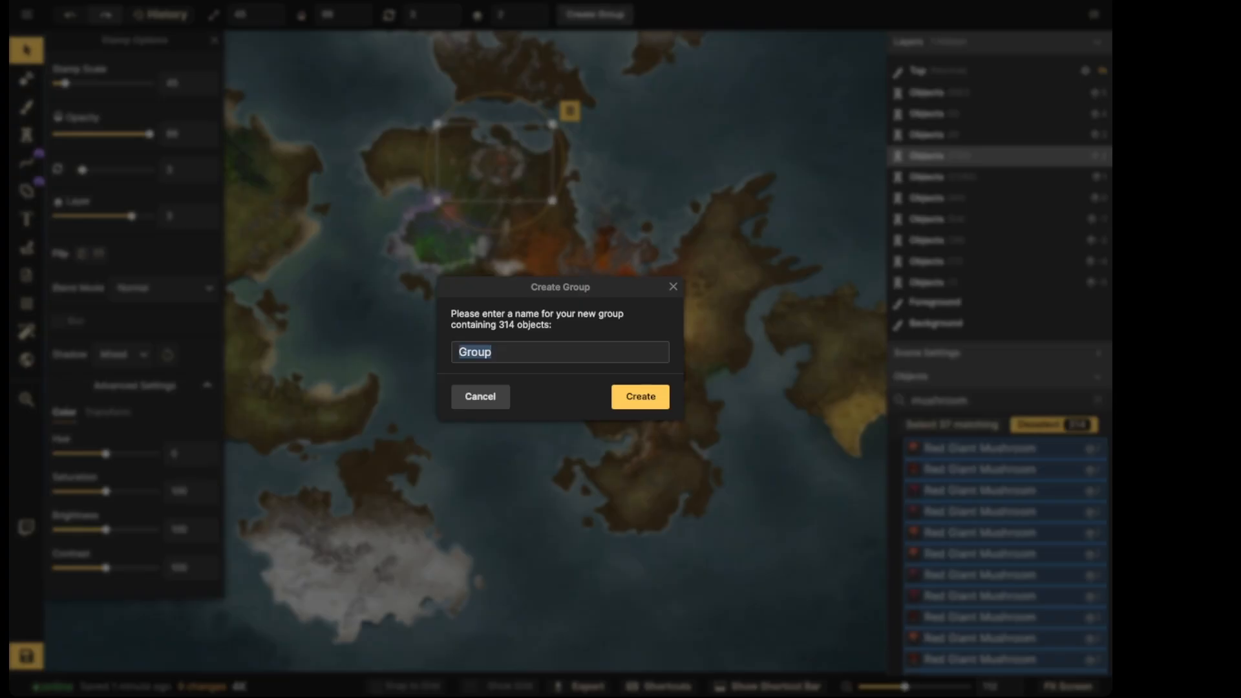
text(Mushroom)
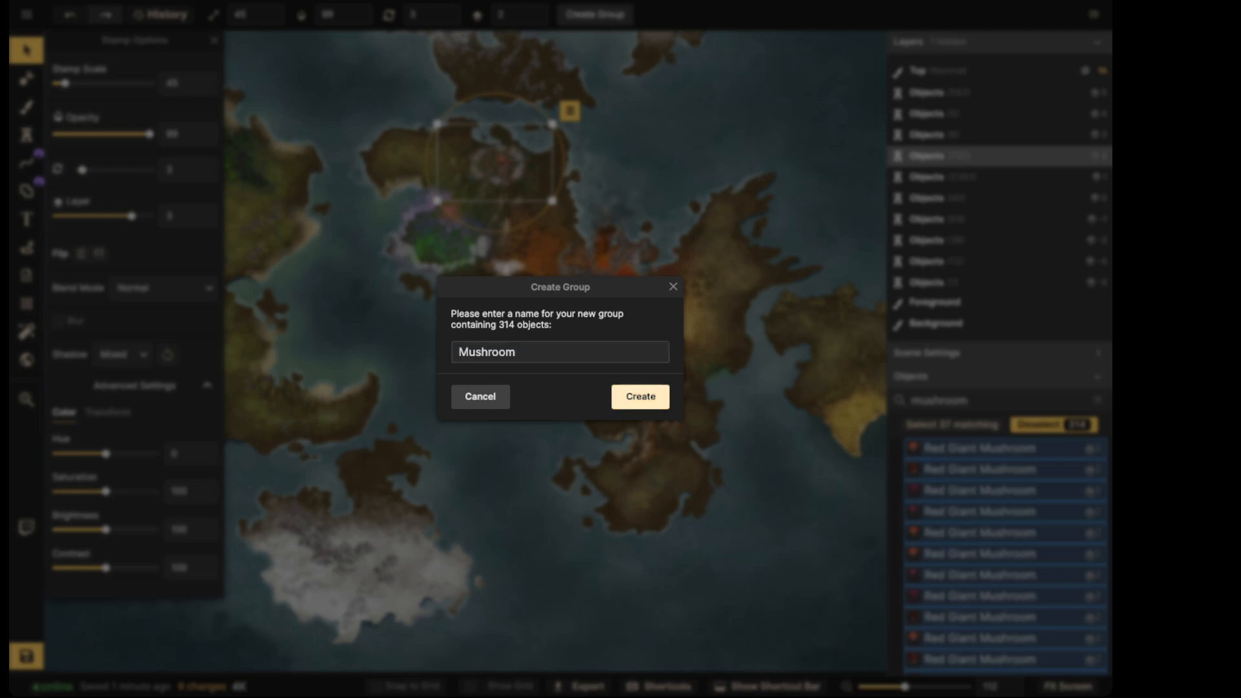
key(Return)
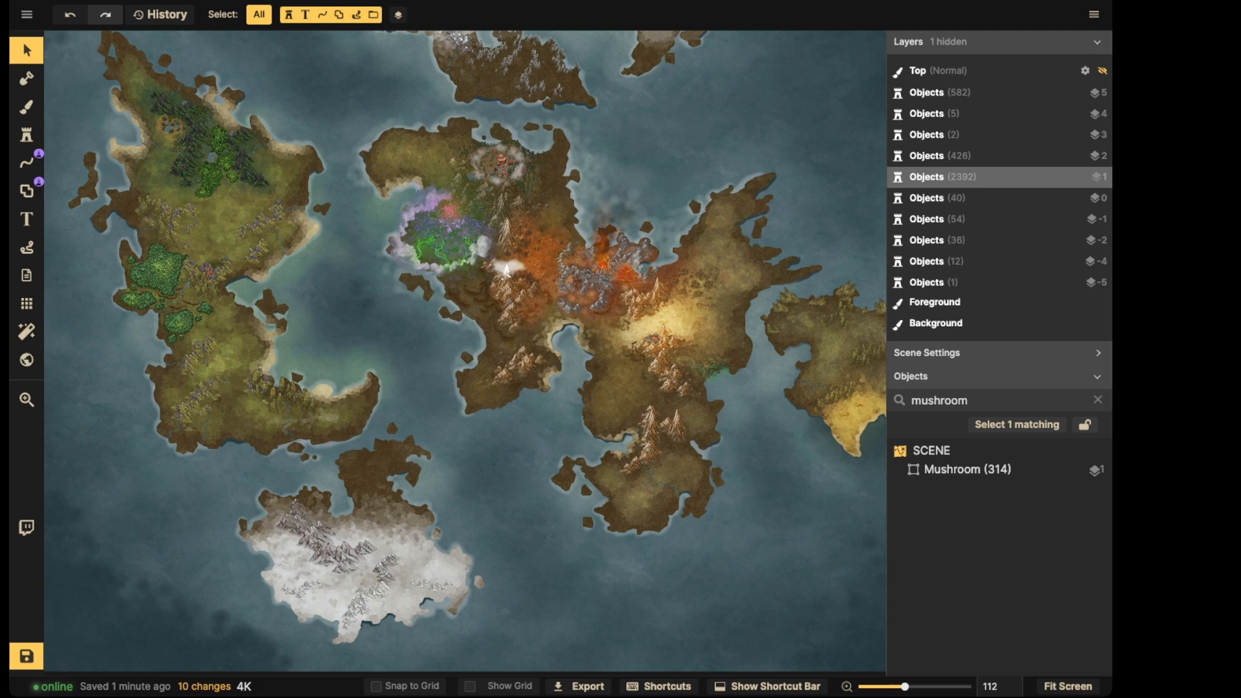
Select the Mushroom group on the map and lock it
scroll(483, 177, up, 5)
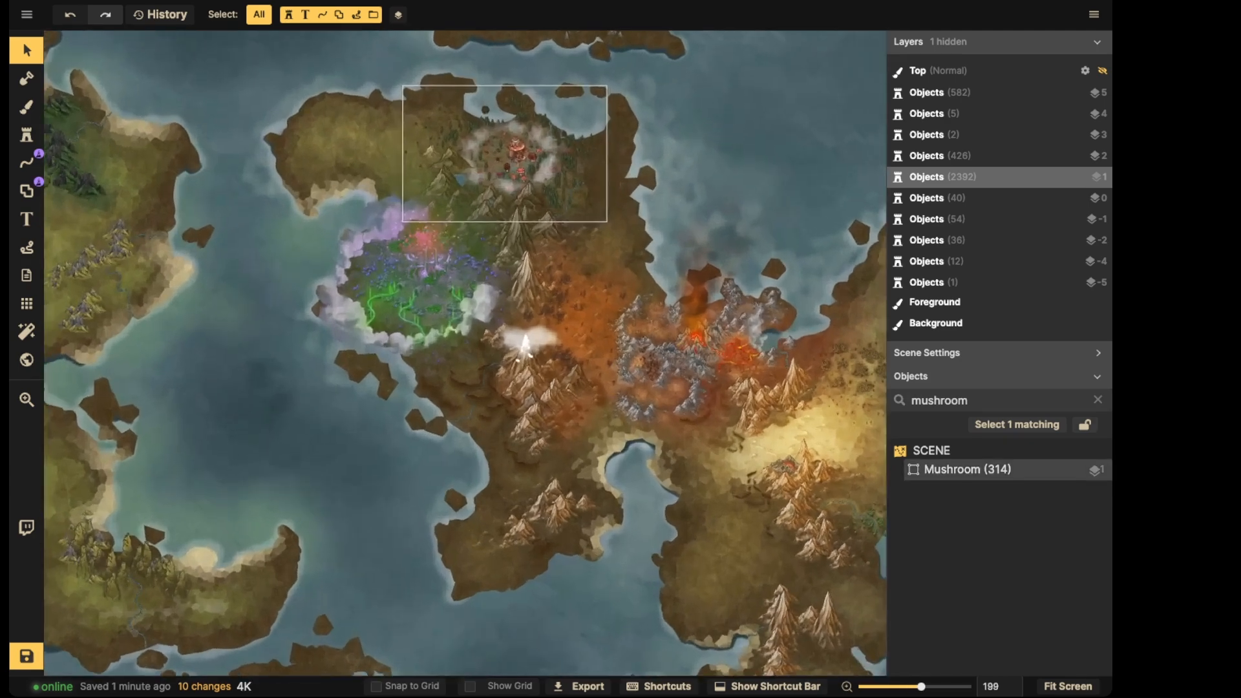
click(483, 177)
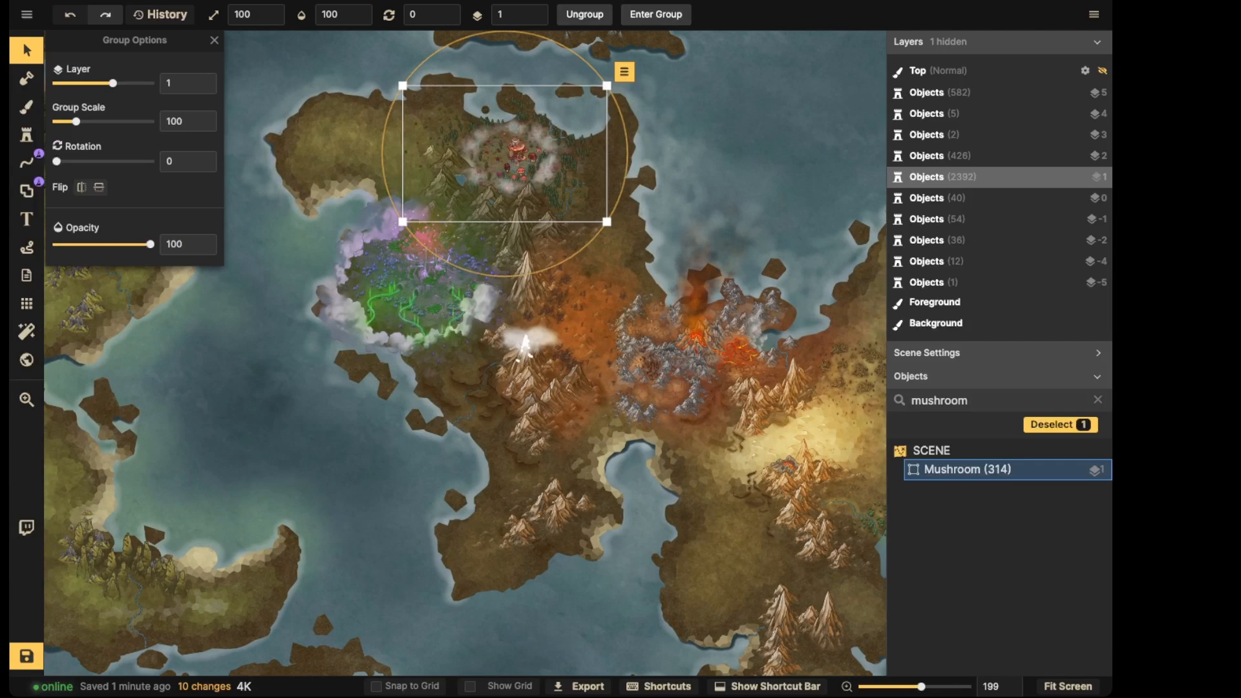
key(l)
Examine the volcanic region with its lava fields, grey mountains, nearby coast and the desert to the south
drag(685, 310, 543, 401)
scroll(503, 320, up, 4)
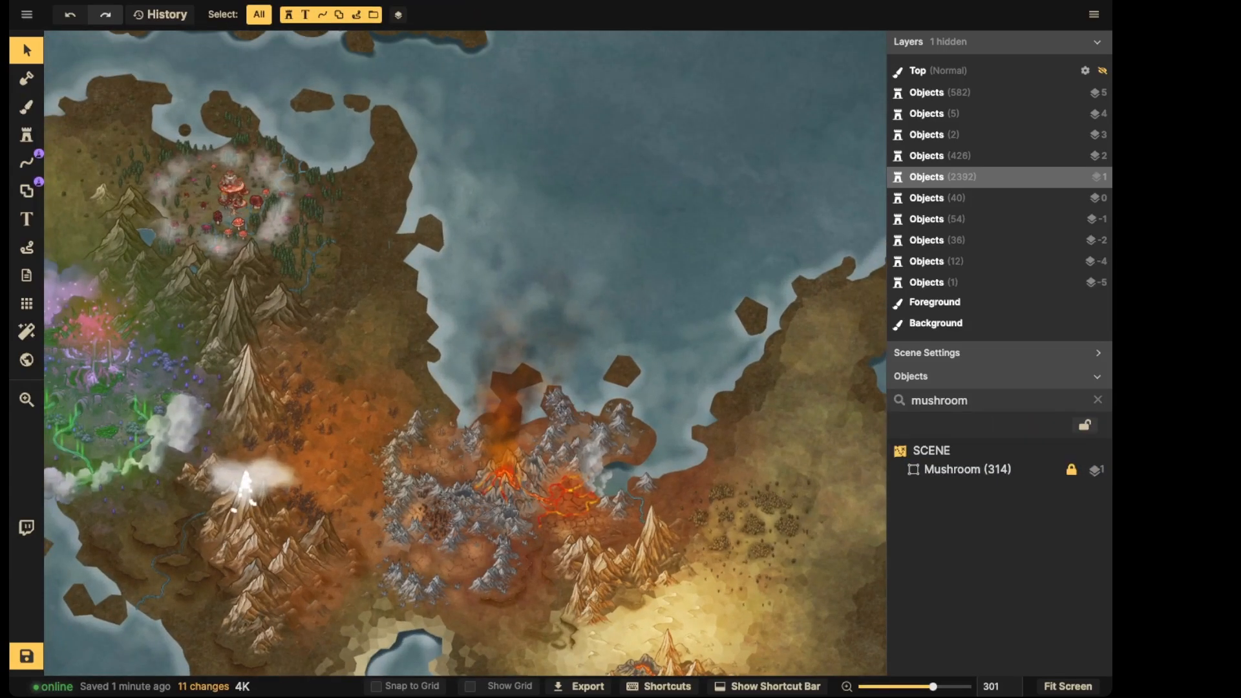
scroll(578, 306, up, 2)
drag(578, 306, 513, 295)
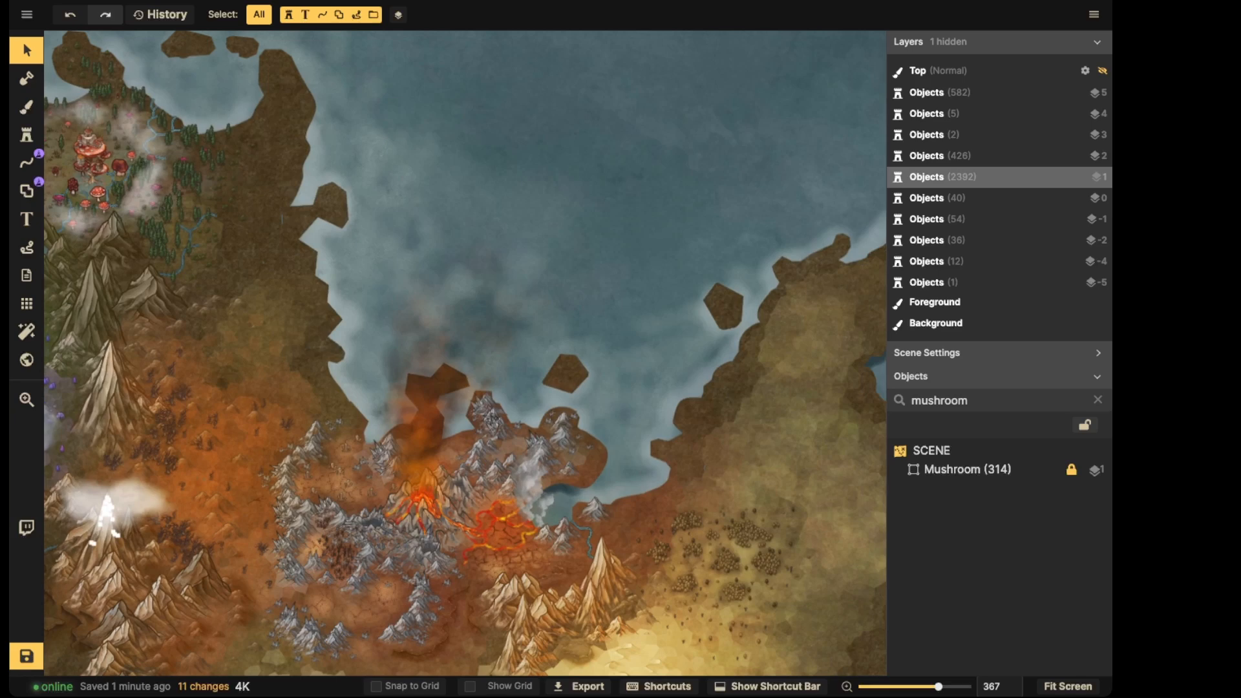
scroll(582, 180, down, 2)
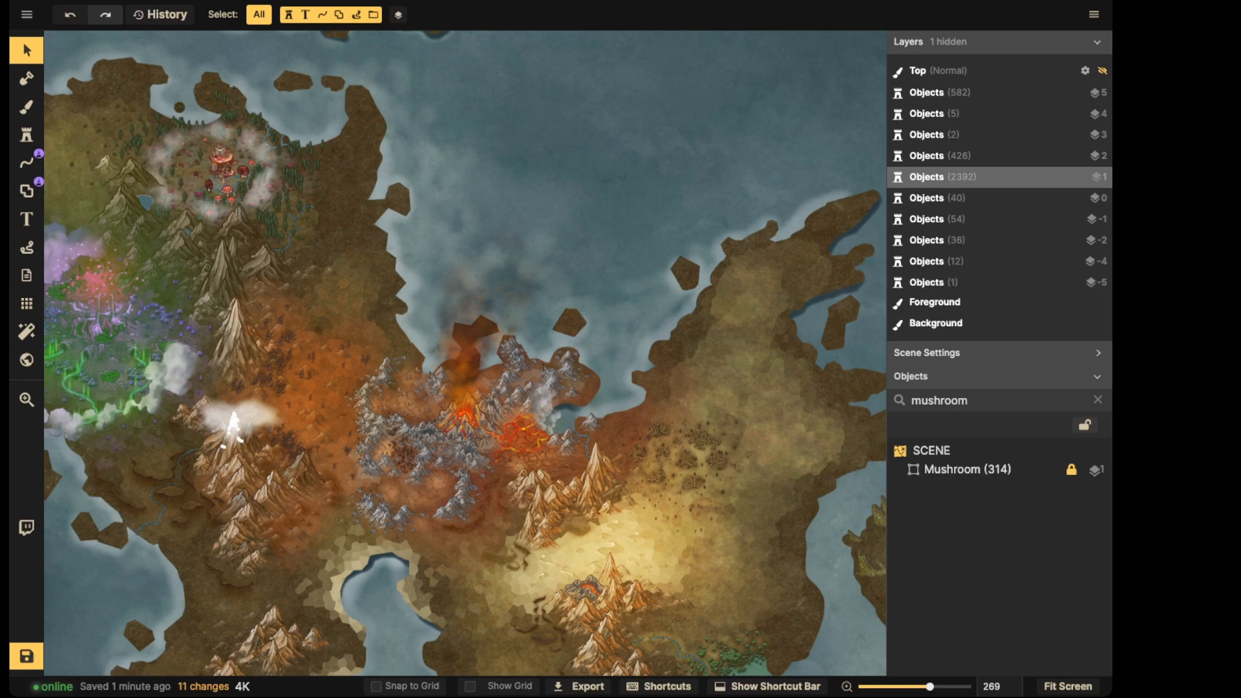
scroll(565, 399, up, 6)
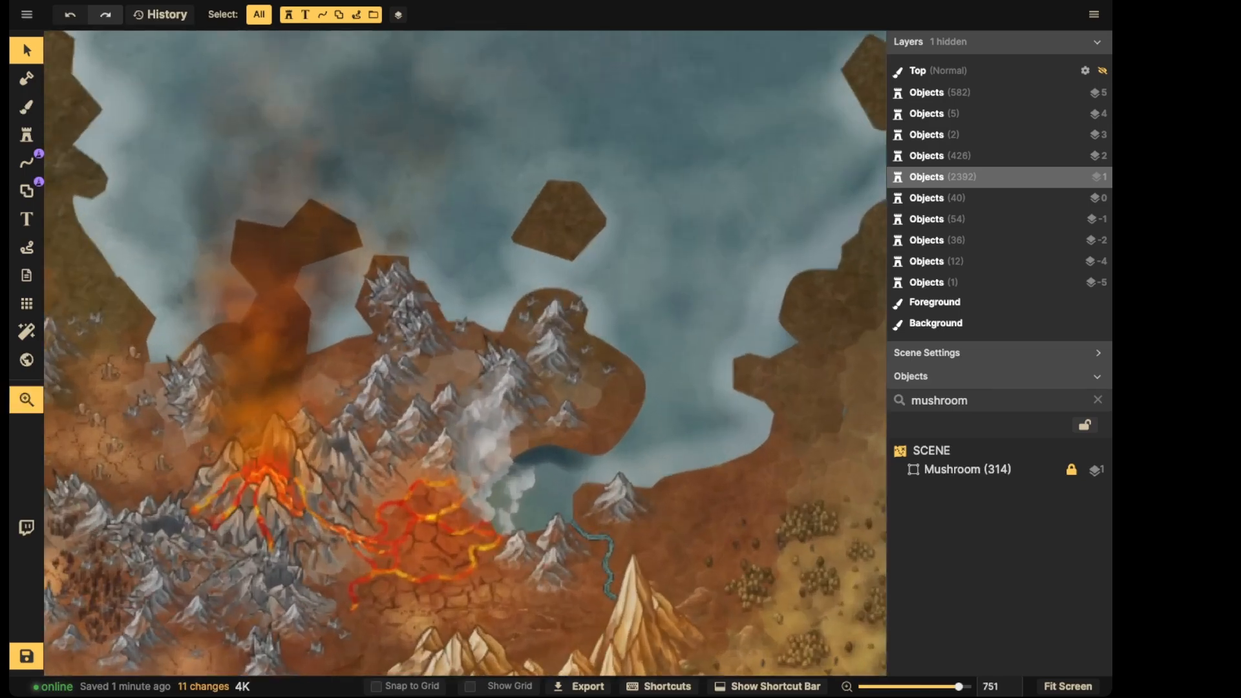
drag(565, 400, 568, 165)
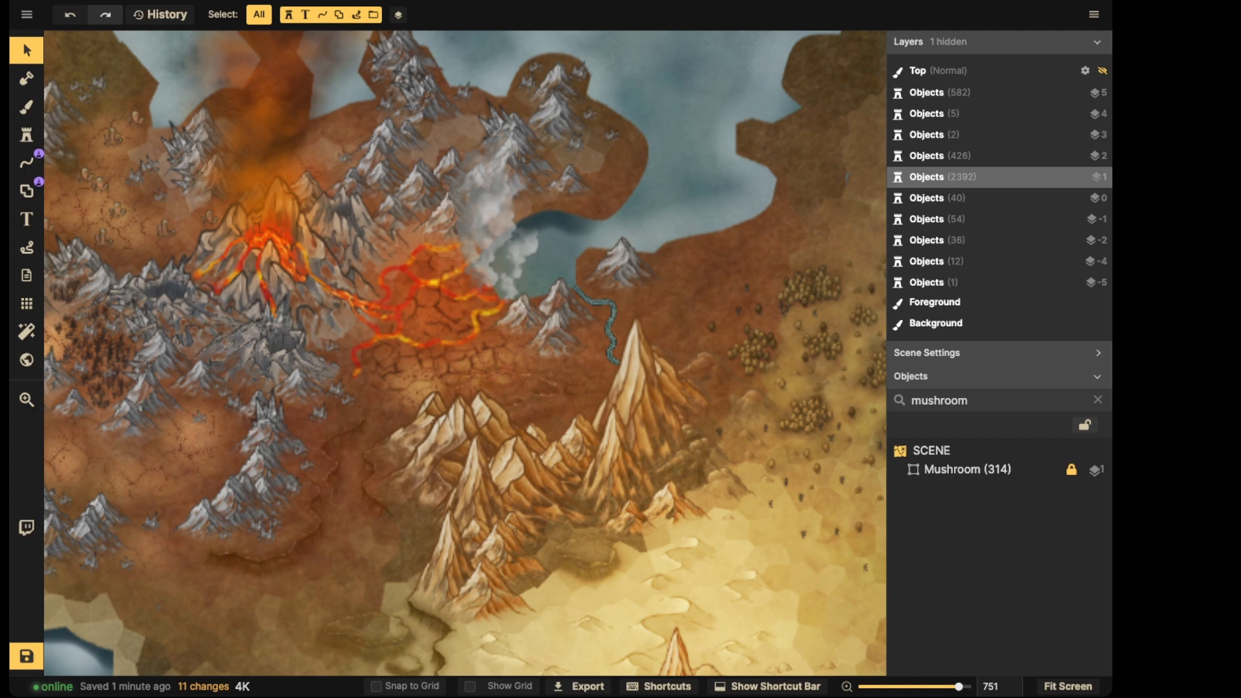
scroll(668, 652, down, 5)
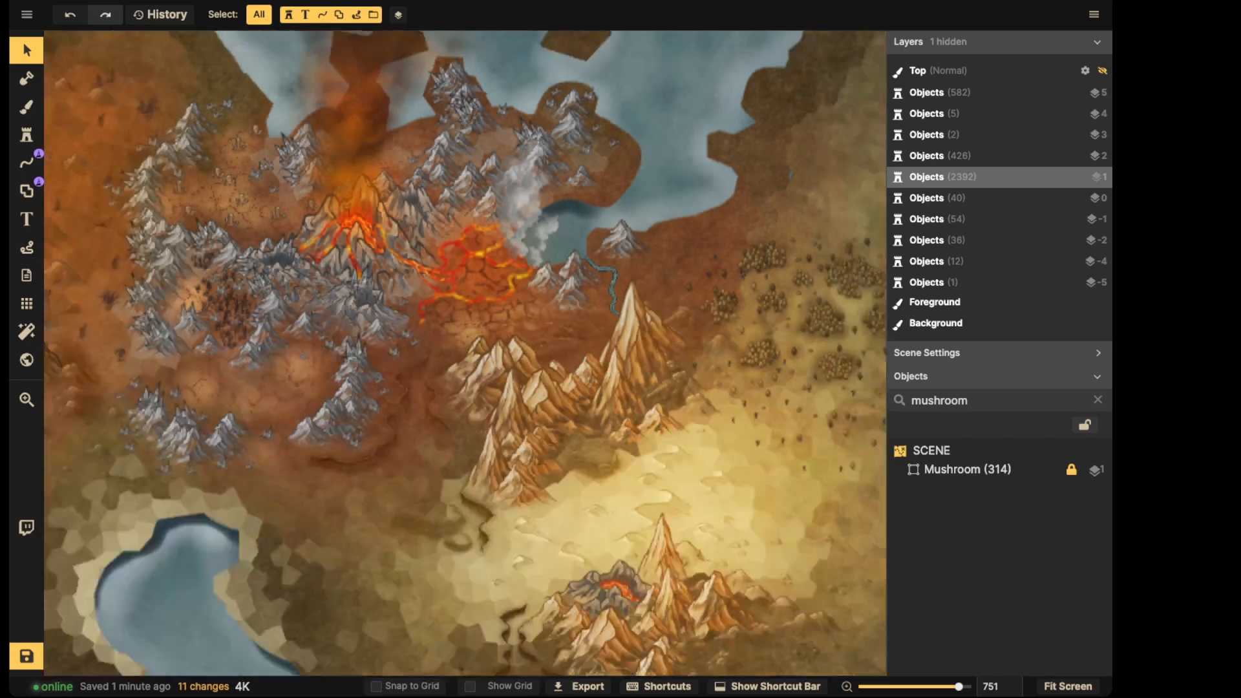
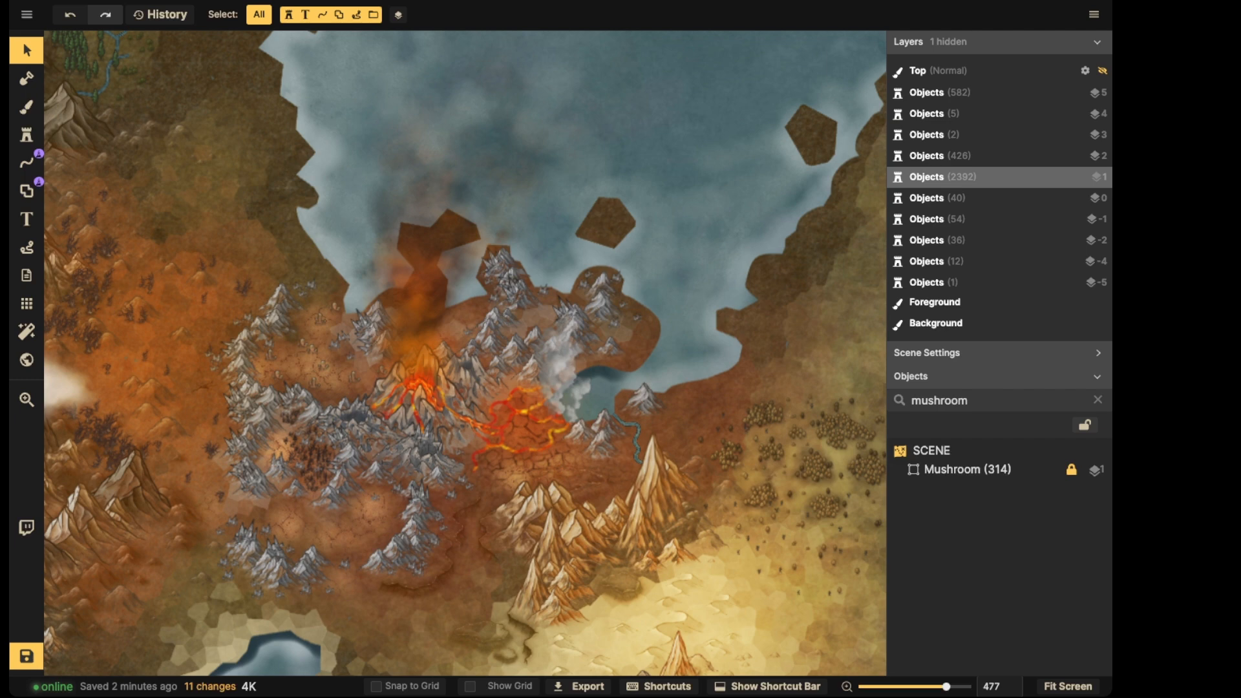
scroll(543, 149, down, 3)
key(space)
drag(543, 148, 604, 263)
scroll(604, 263, up, 1)
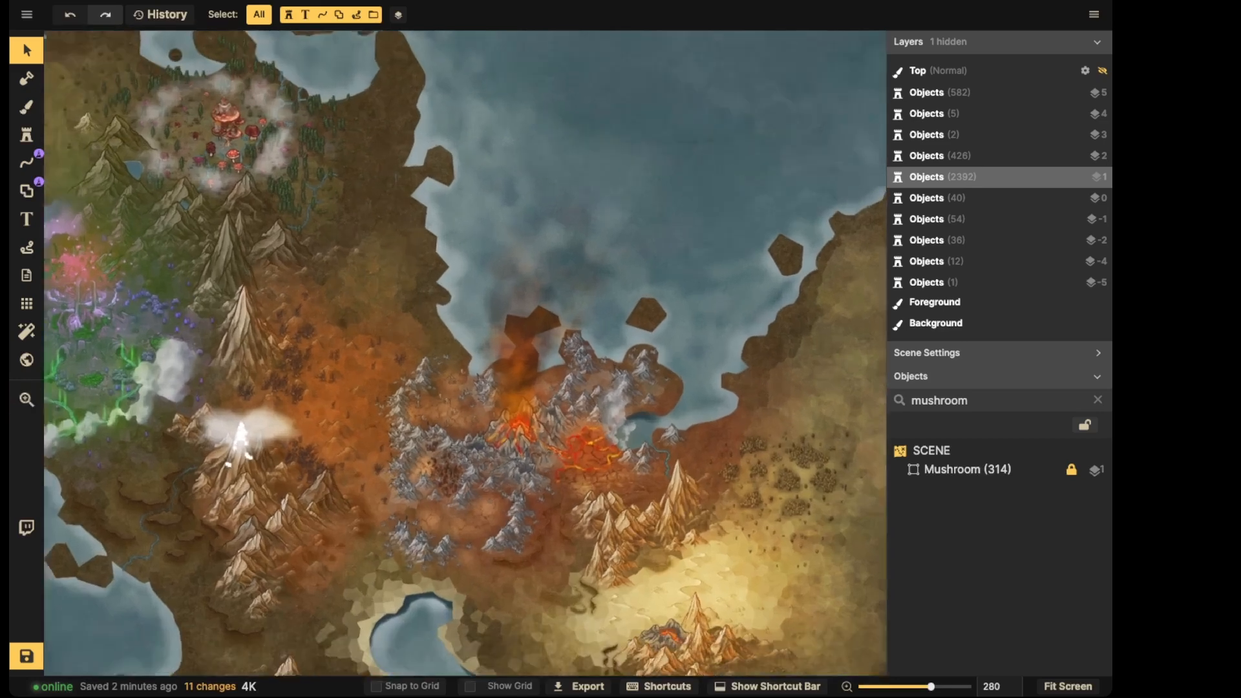
scroll(582, 272, up, 1)
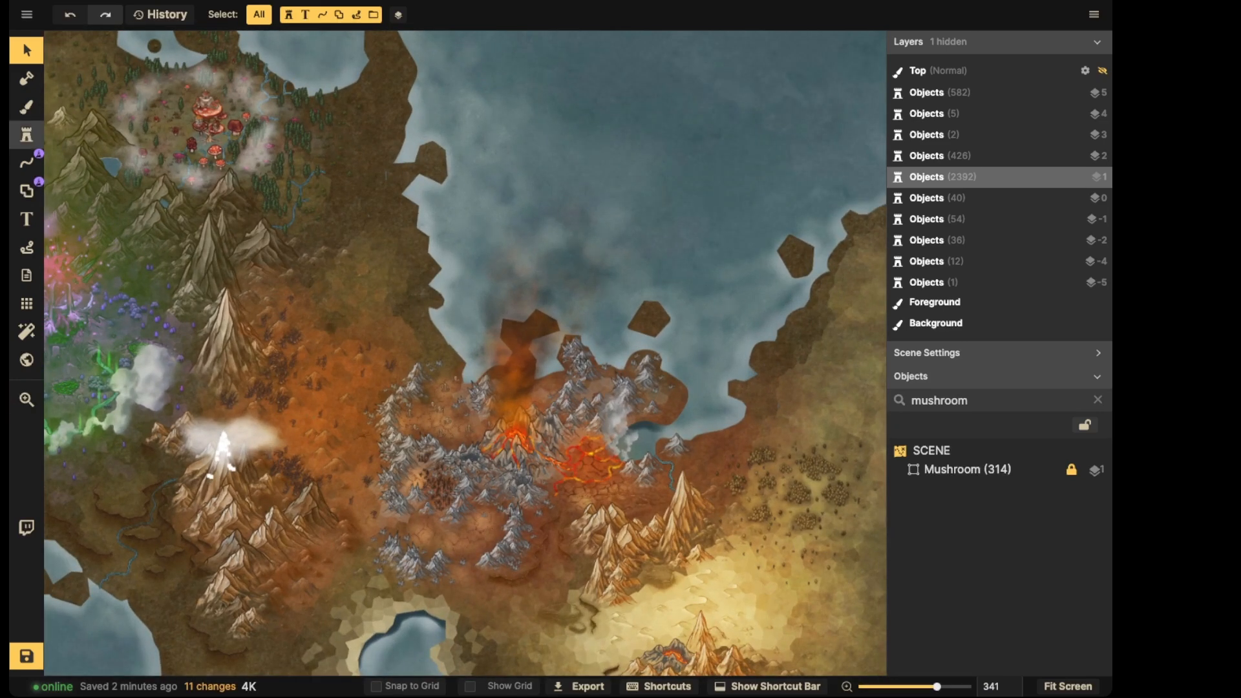
Clear the cloud filter in the Fantasy World stamp catalog and choose a brown hill stamp from the Core set
click(26, 135)
click(26, 50)
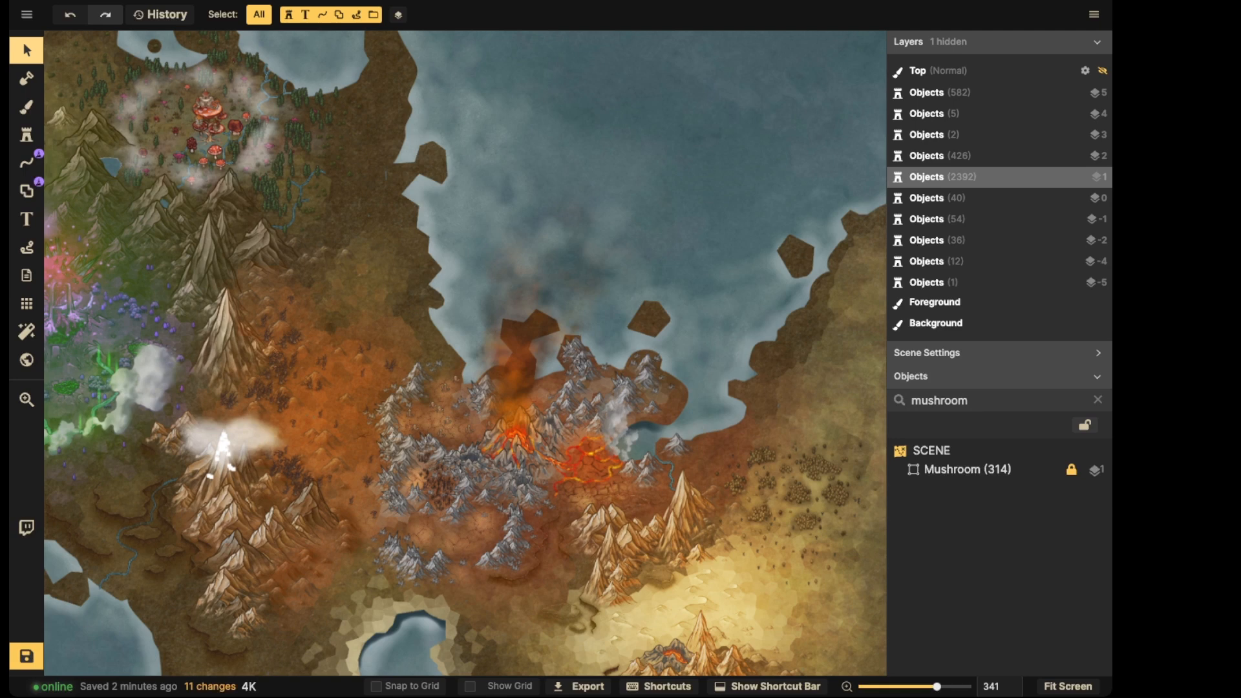
click(27, 135)
click(92, 105)
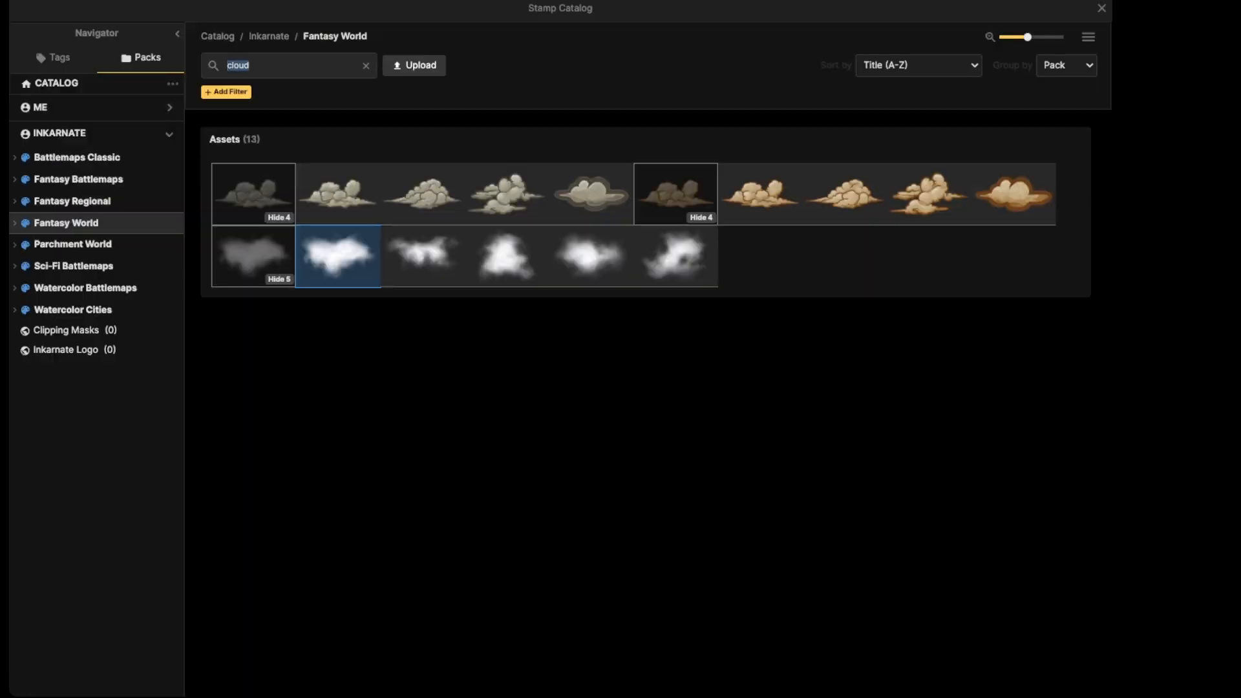
key(BackSpace)
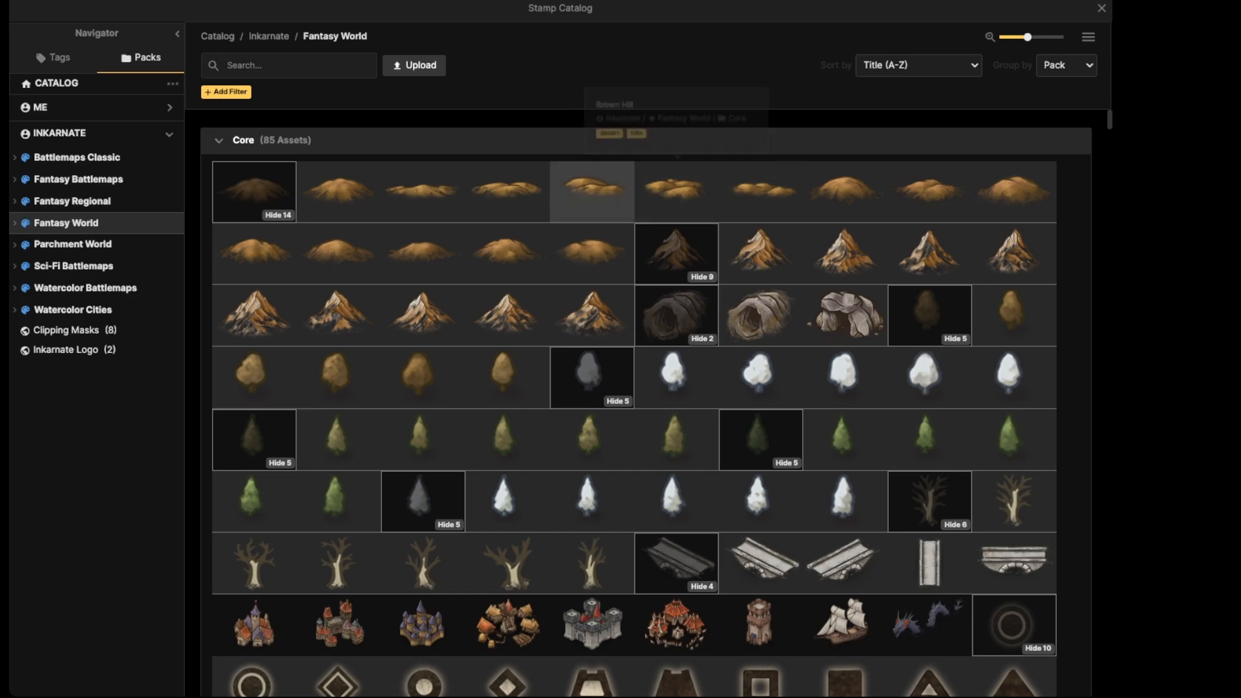
click(761, 191)
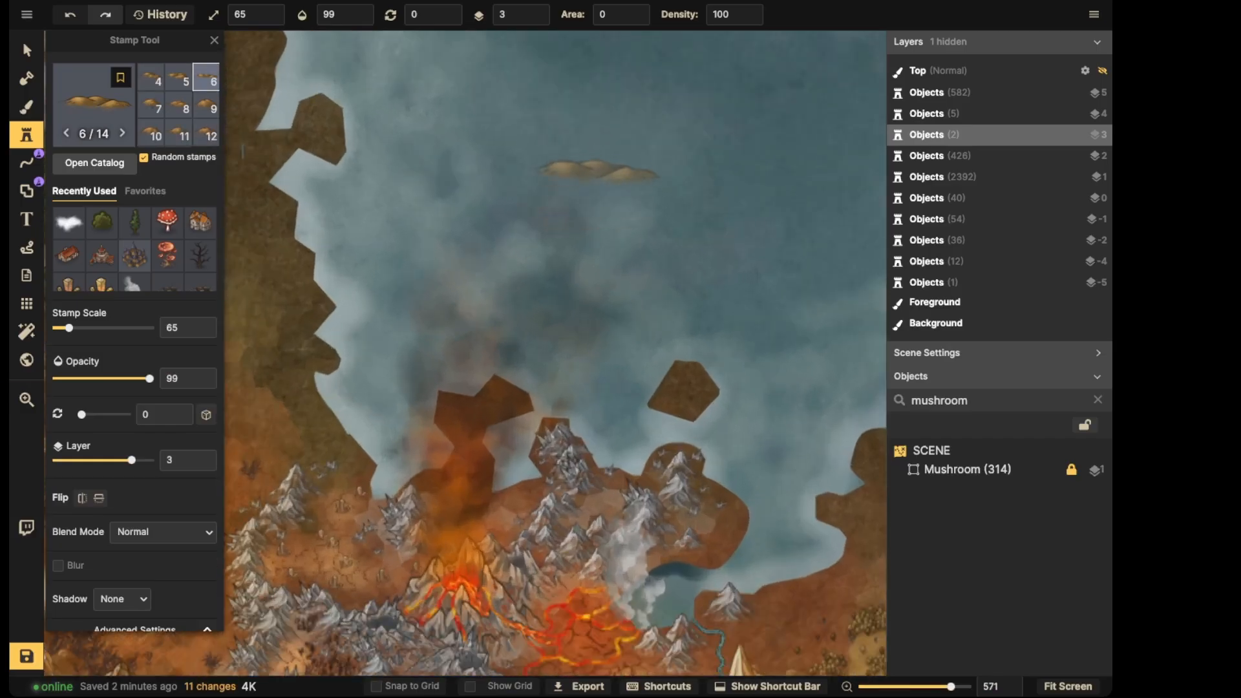
Place six brown hills at scale 65 on layer 3 in the open sea north of the volcanic region
click(590, 213)
click(531, 275)
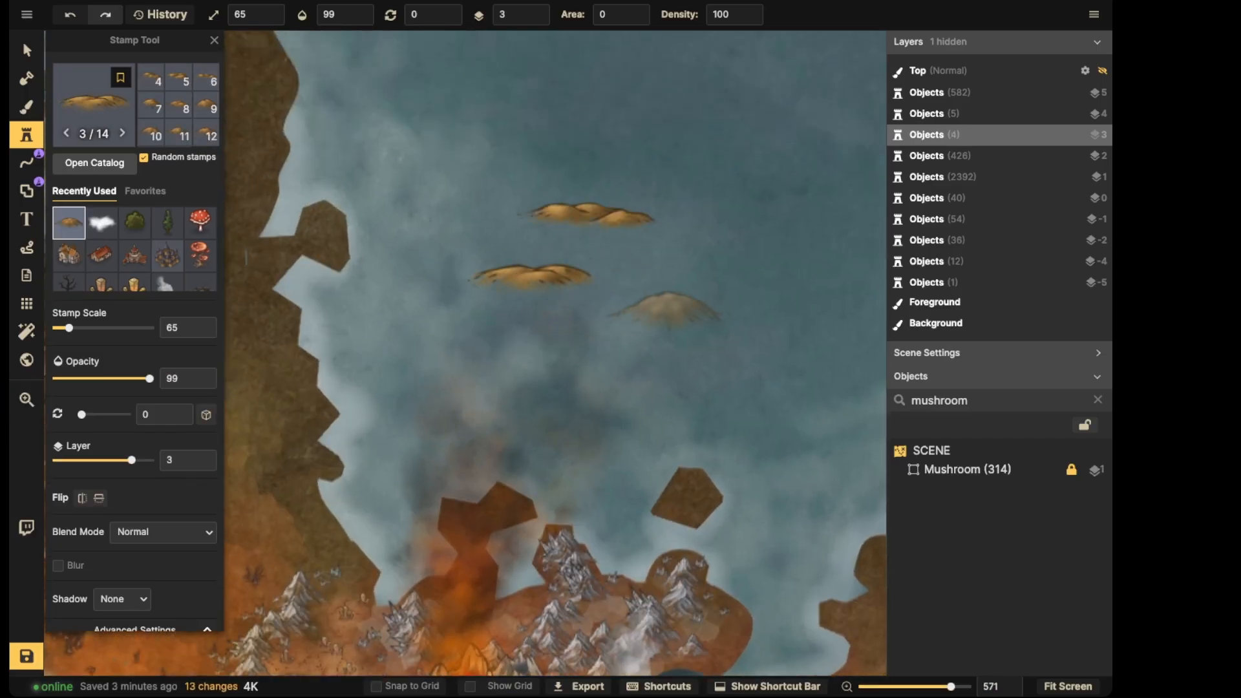
click(690, 295)
click(660, 374)
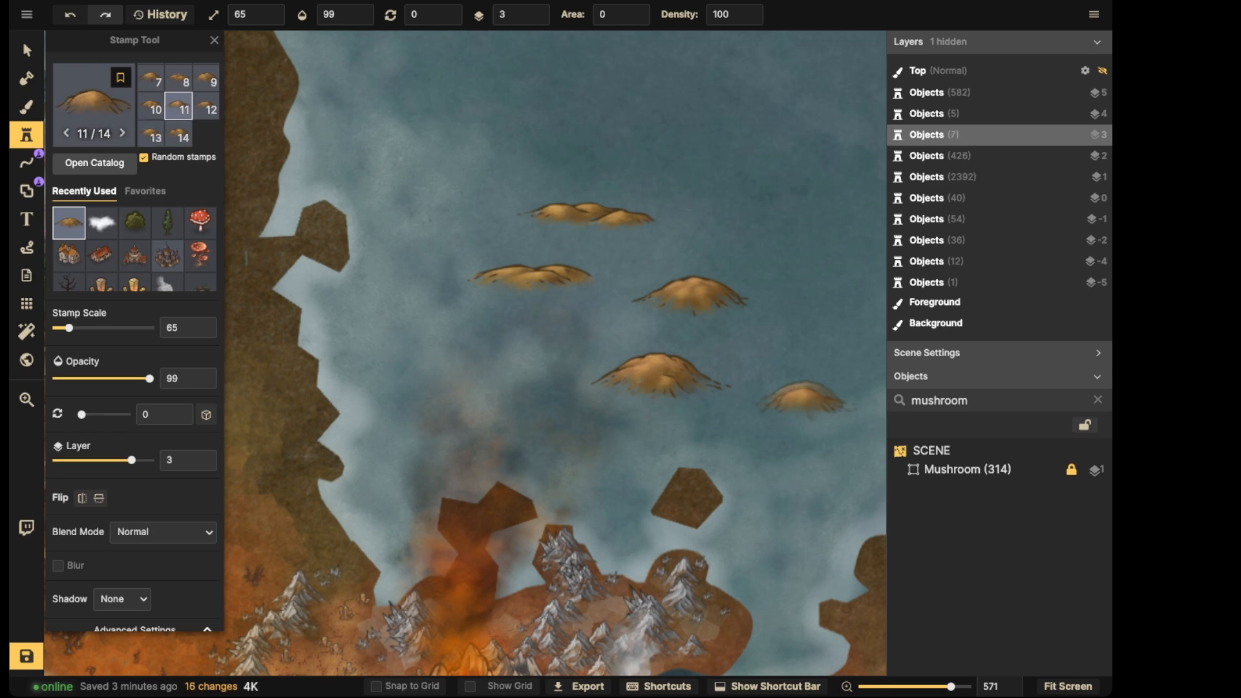
click(805, 400)
click(783, 213)
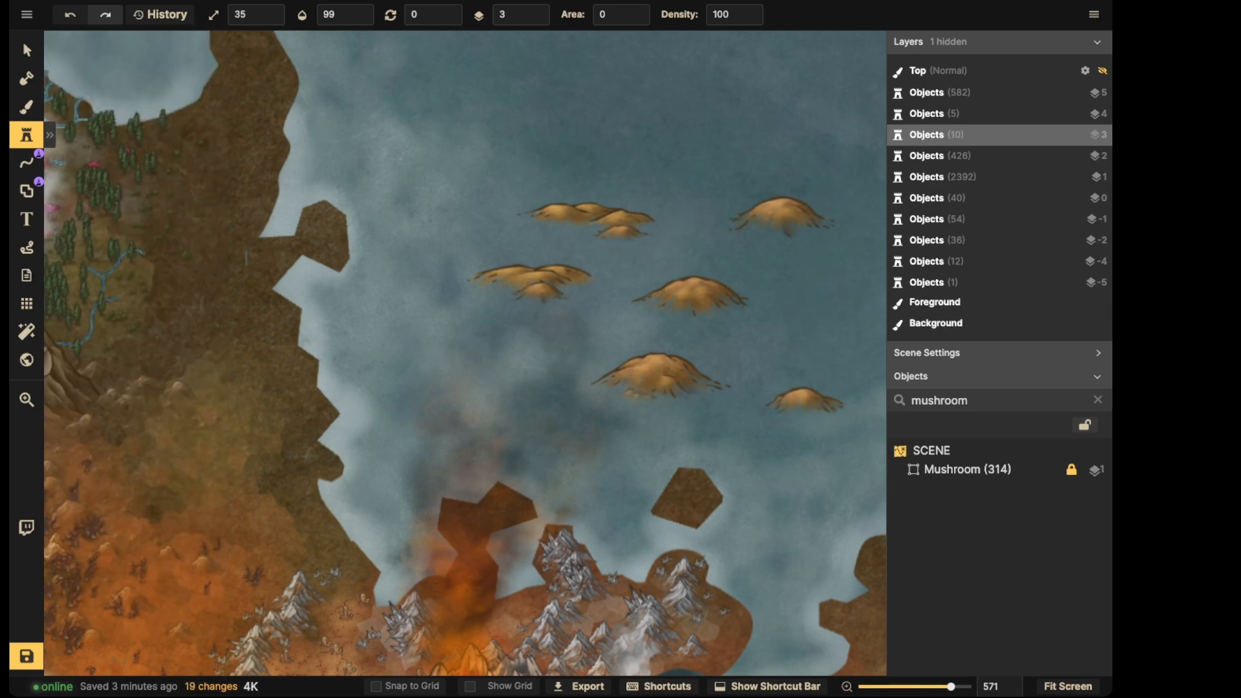
Add smaller hills at scale 35 beside and between the large hills in the sea
click(636, 395)
click(763, 315)
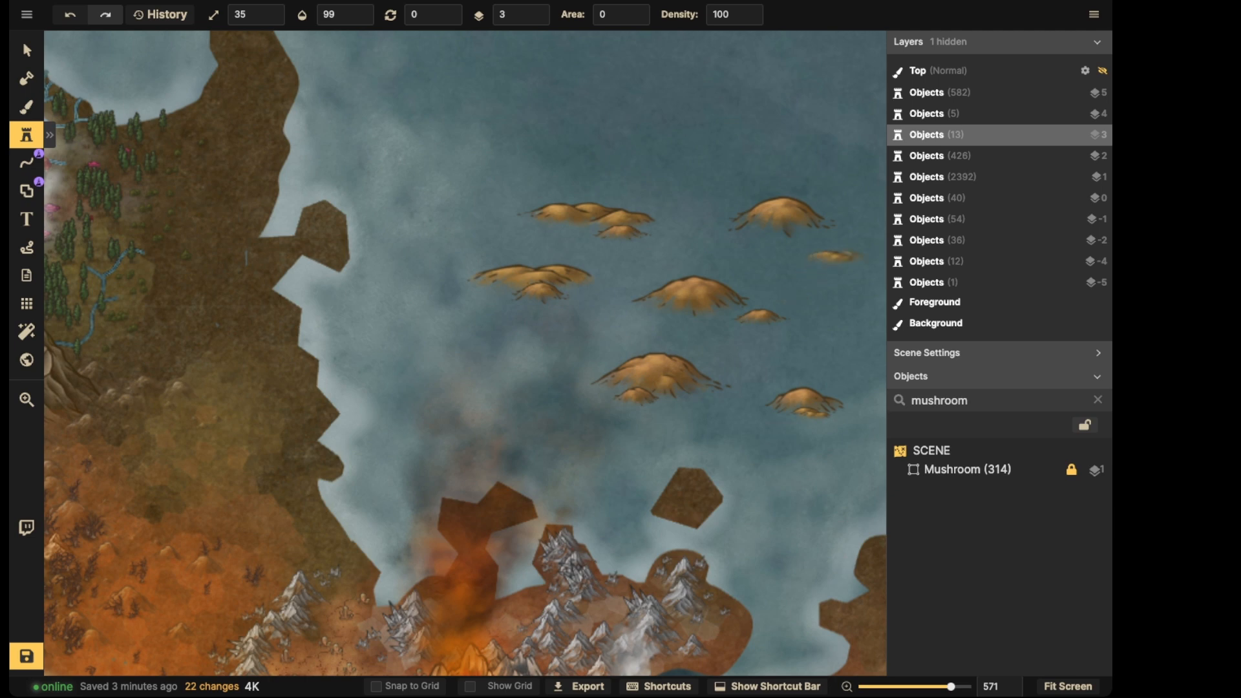
scroll(721, 456, down, 2)
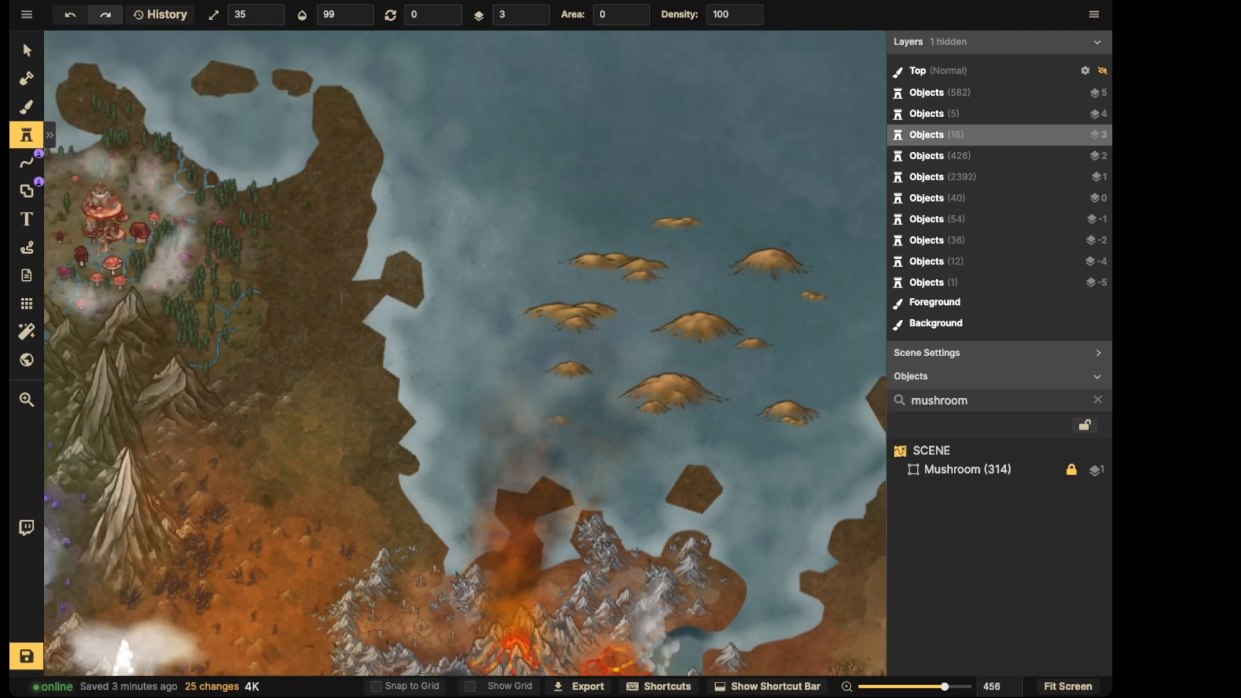
Scatter tiny hills at scale 25 through the gaps and around the outer edge of the hill cluster
click(582, 407)
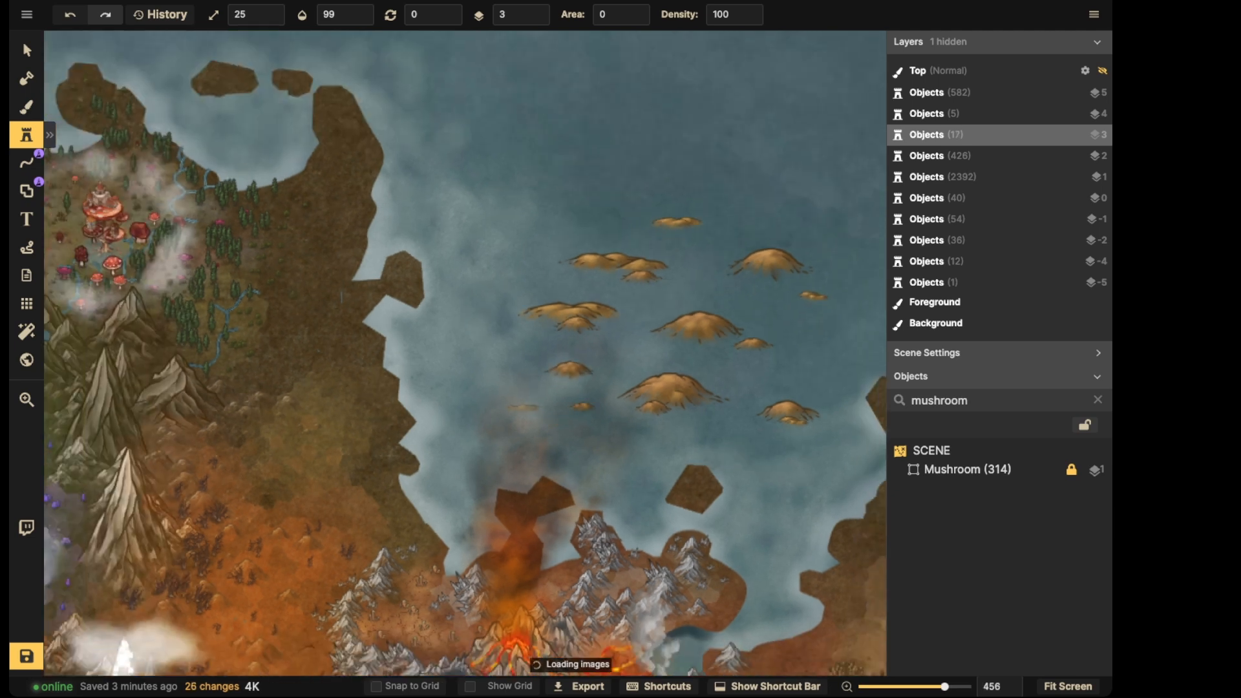
click(519, 367)
click(640, 350)
click(703, 279)
click(750, 378)
click(672, 443)
click(785, 451)
click(835, 340)
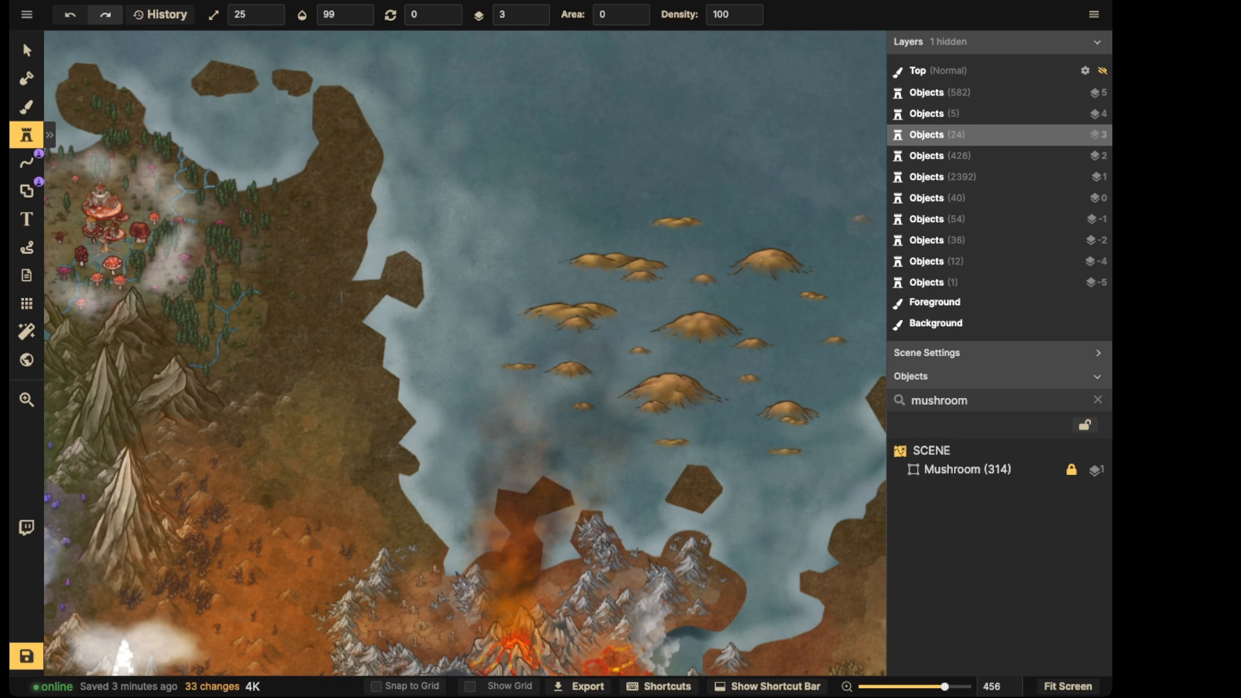
click(861, 214)
click(540, 245)
Select all the hills in the sea and set their blend mode to Luminosity
click(26, 50)
drag(457, 108, 886, 504)
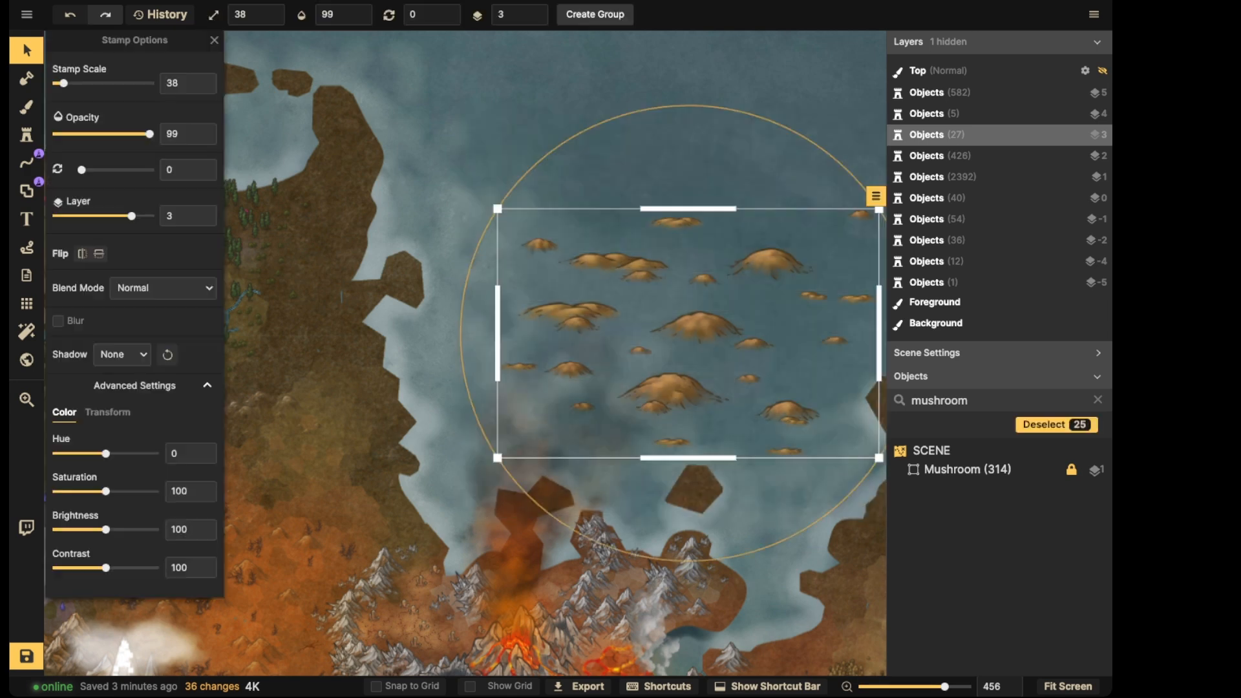
scroll(673, 173, down, 2)
drag(673, 173, 600, 167)
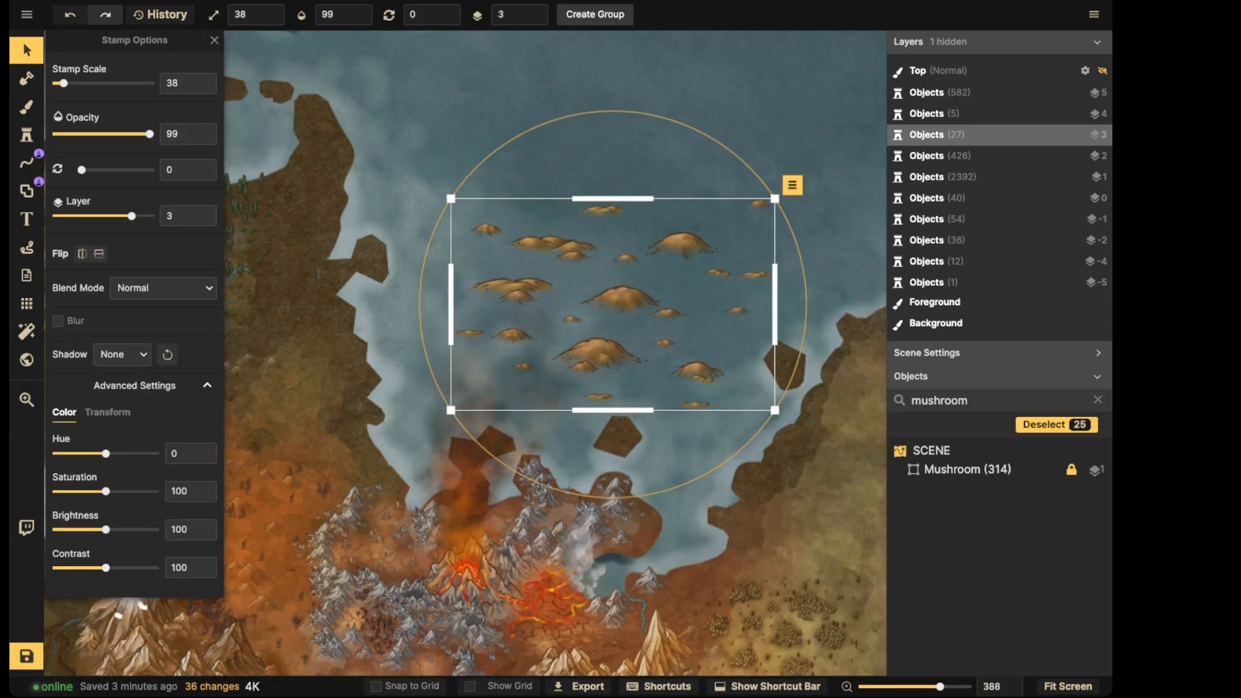
click(163, 288)
scroll(142, 417, down, 3)
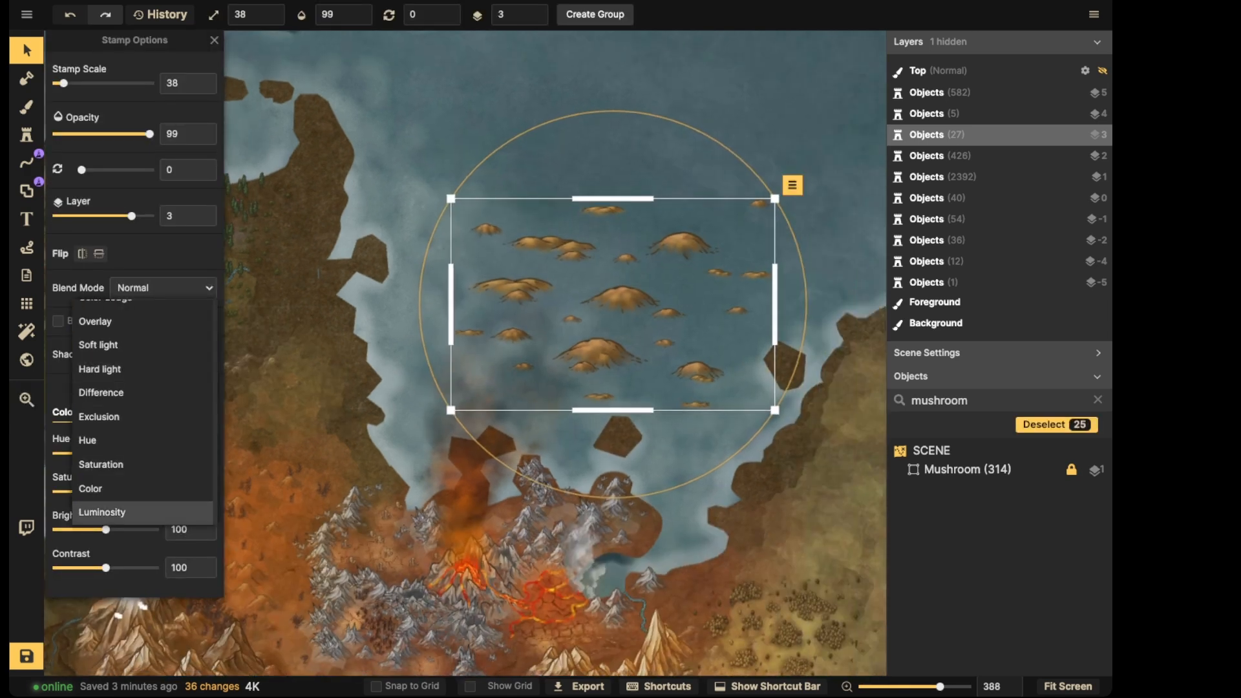
click(102, 512)
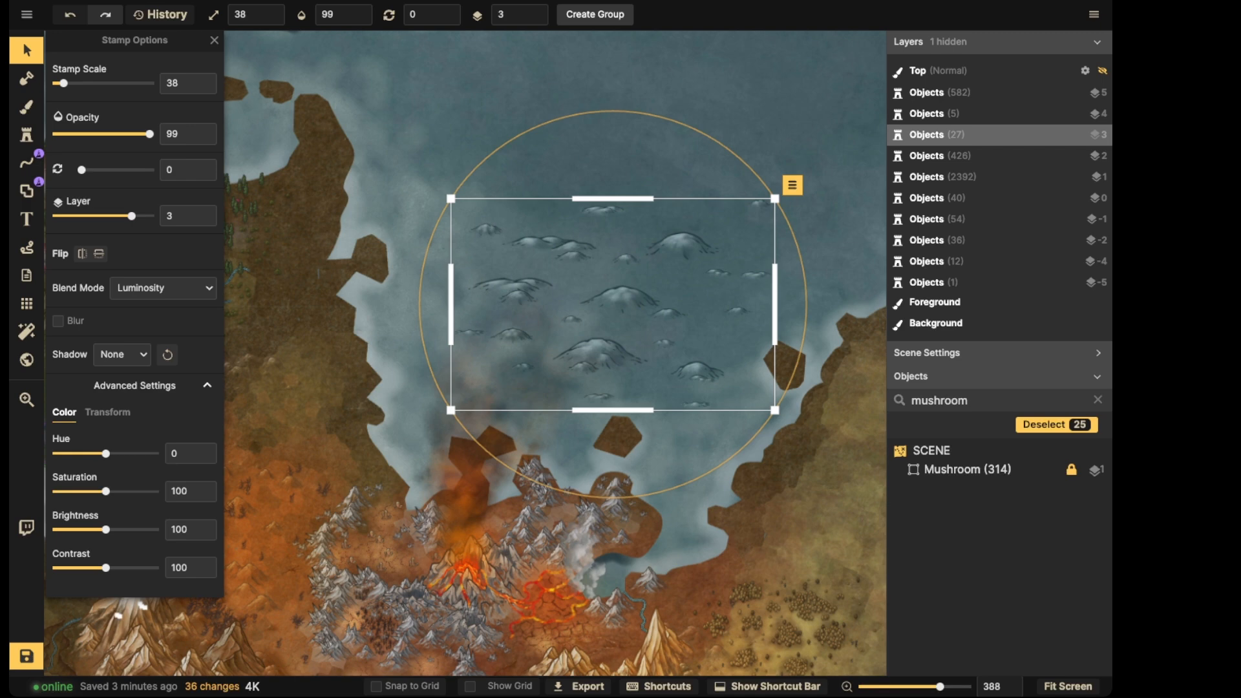
Set the selected hills' brightness to 86 and contrast to 57, move them to layer -5, and deselect them
drag(106, 569, 85, 568)
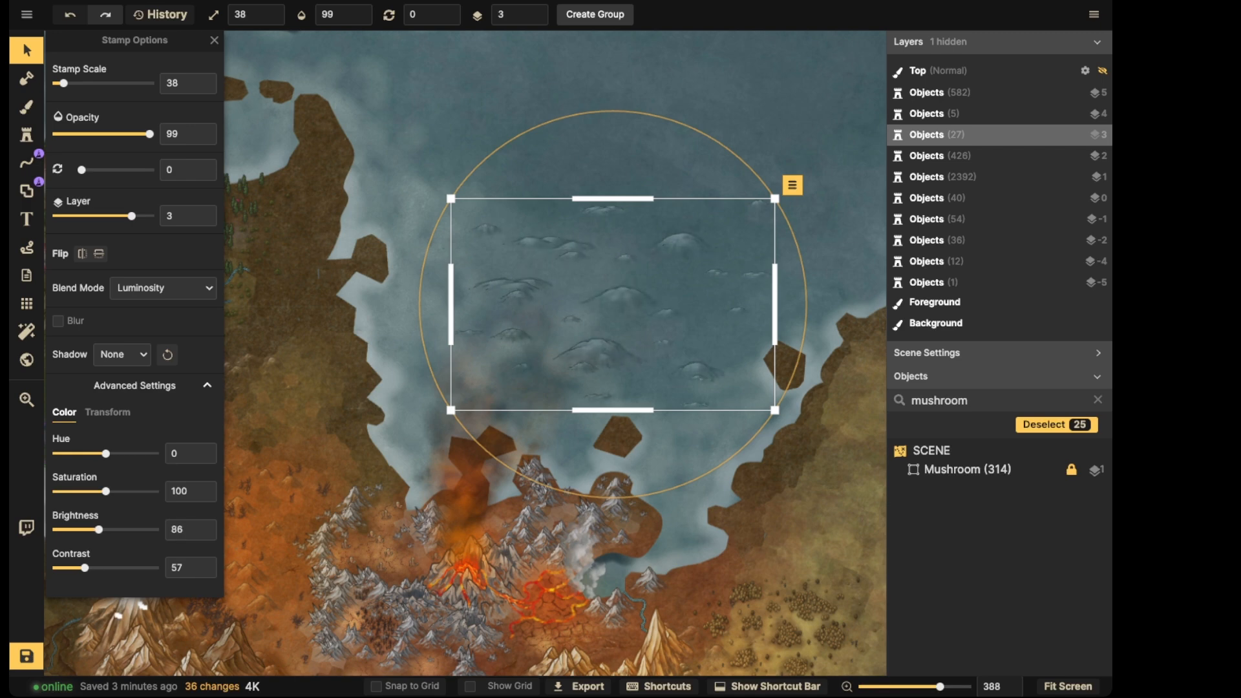
scroll(572, 316, down, 2)
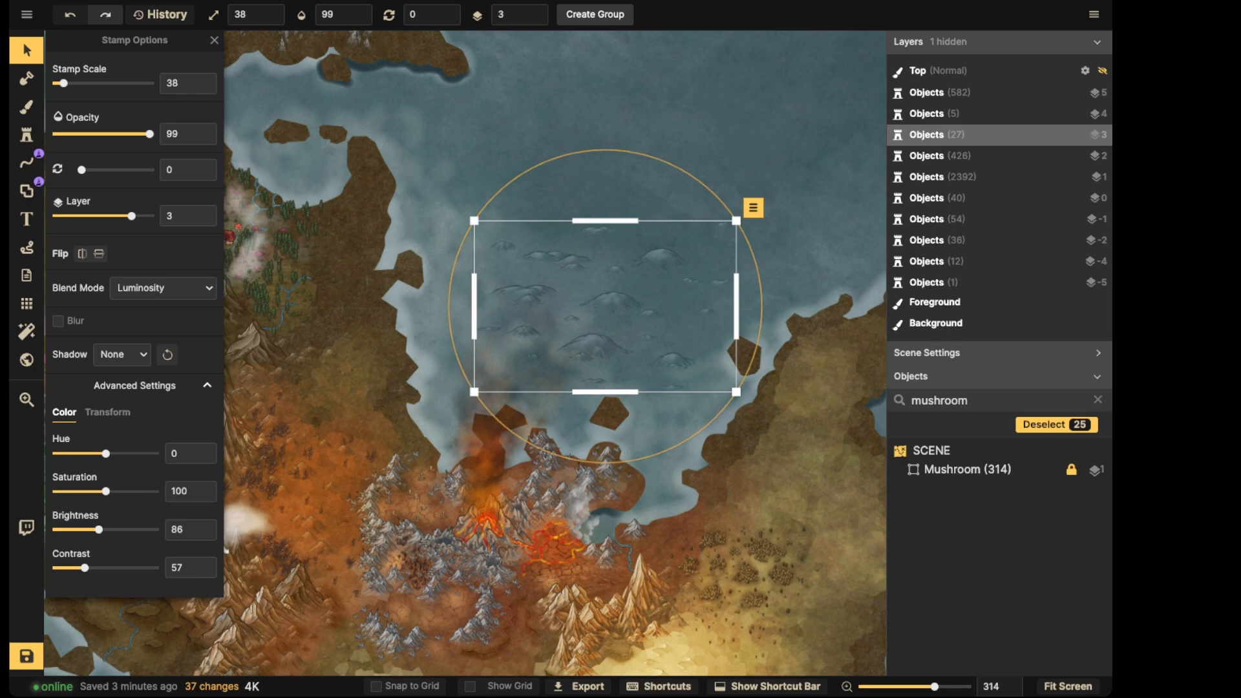
scroll(537, 18, down, 8)
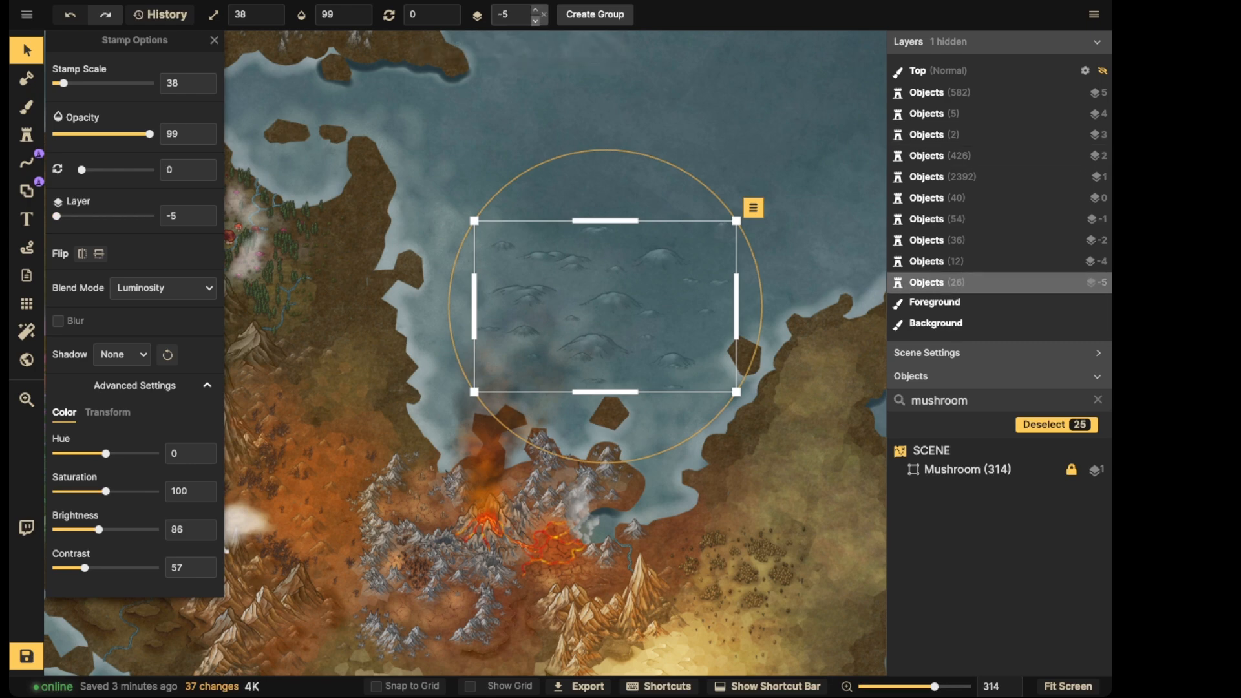
key(Escape)
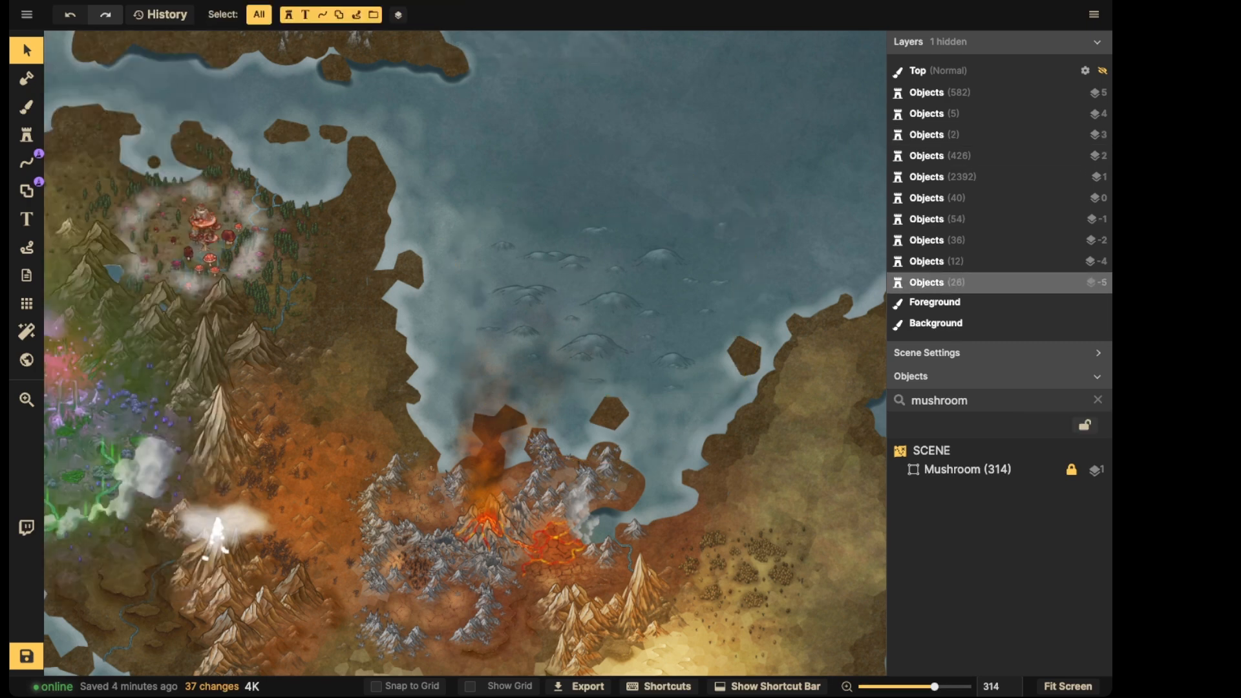
Rearrange the underwater hills in the middle of the cluster and enlarge the central one to scale 115
click(612, 303)
drag(612, 303, 775, 262)
drag(606, 358, 632, 366)
drag(775, 262, 625, 300)
scroll(617, 312, up, 2)
key(bracketright)
key(bracketright)
key(Escape)
scroll(571, 249, down, 2)
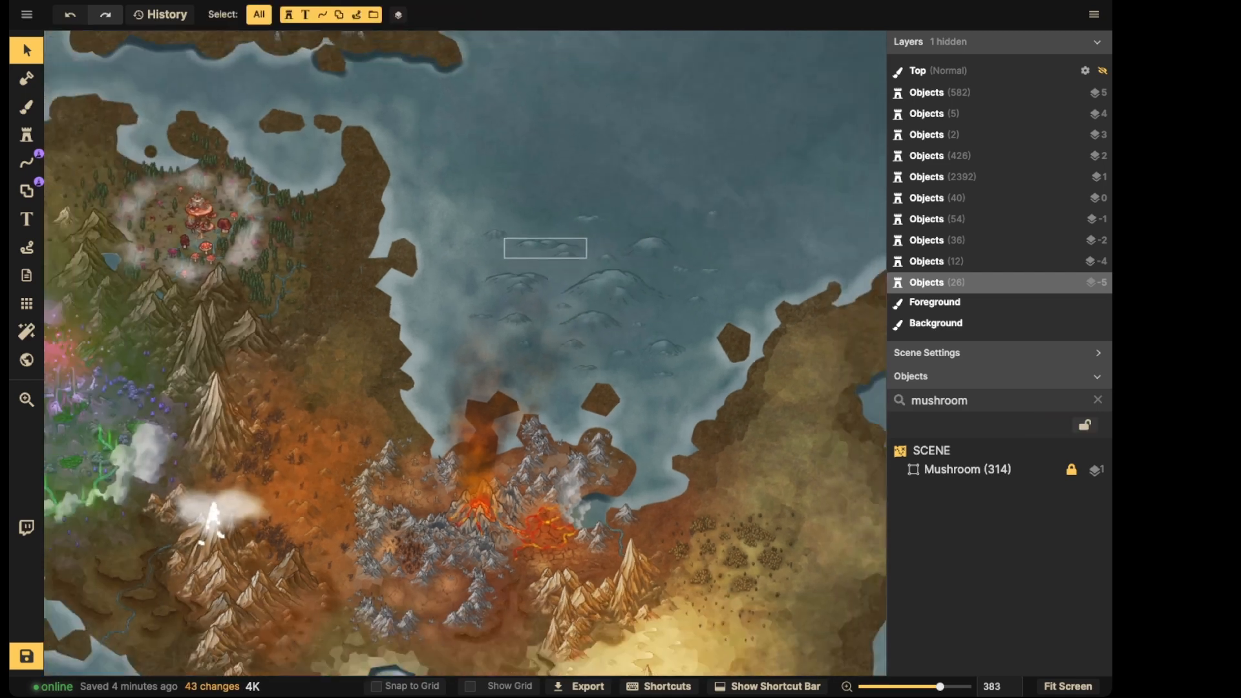
Choose the blue domed city stamp from the Points of Interest section of the Fantasy World catalog
click(26, 134)
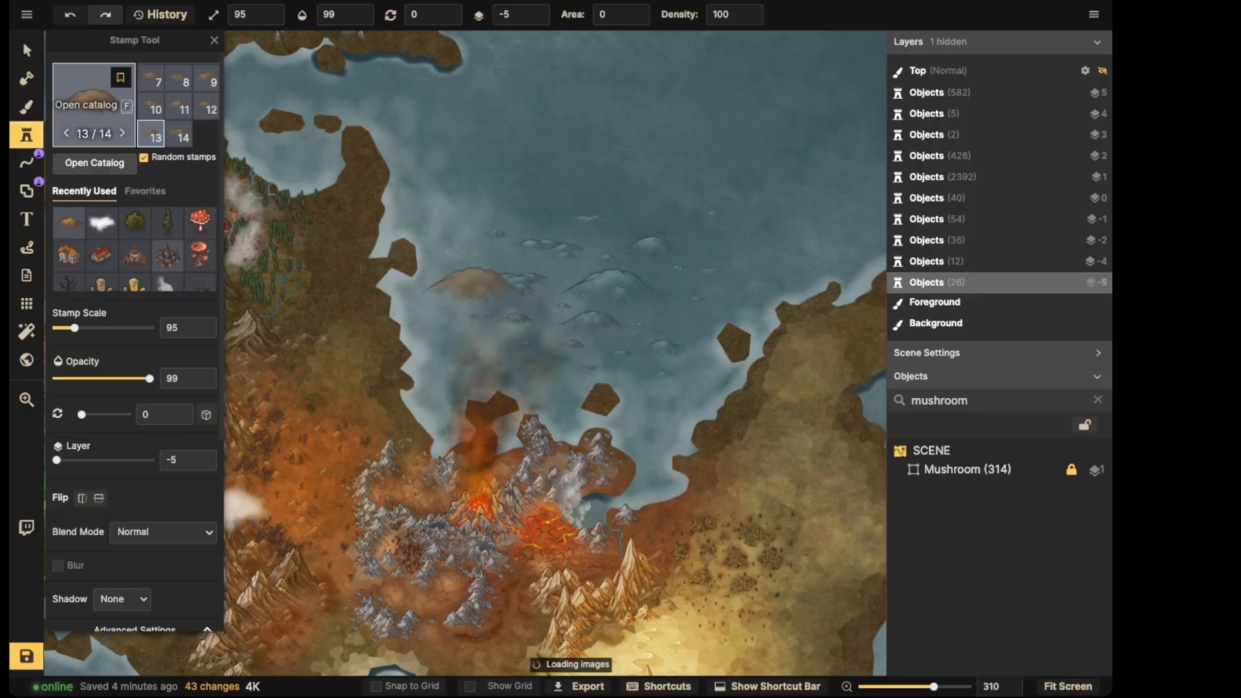
click(93, 107)
scroll(423, 366, down, 5)
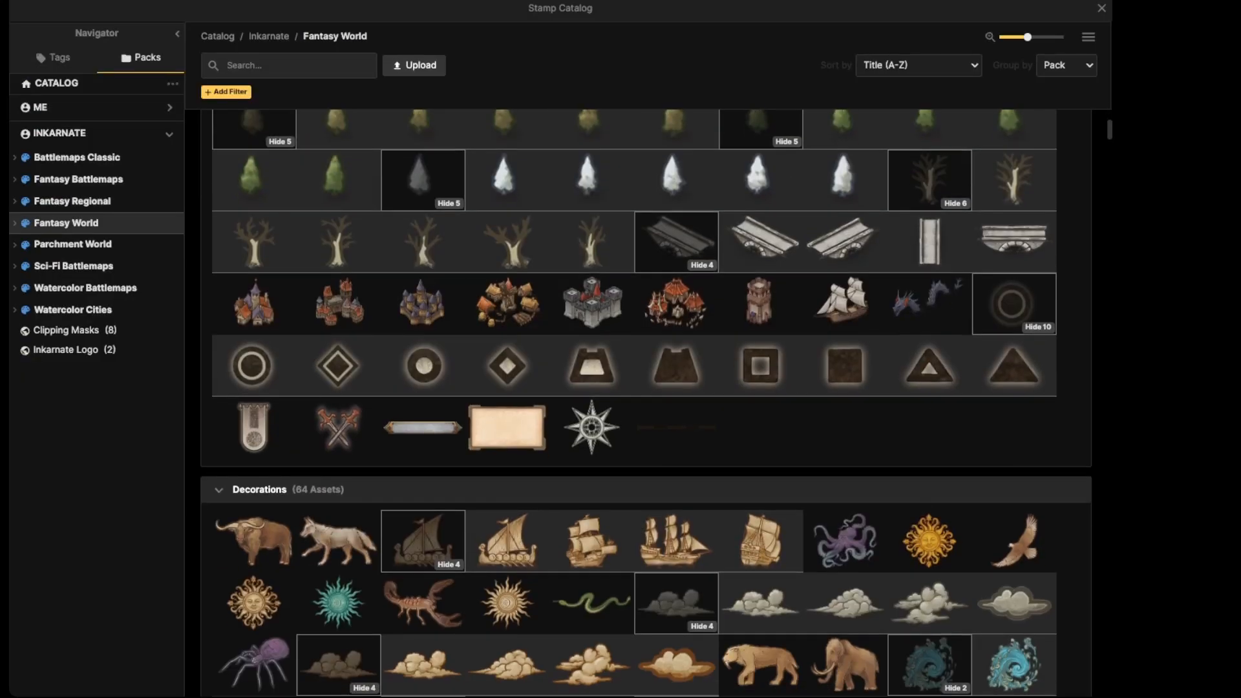
scroll(423, 366, down, 15)
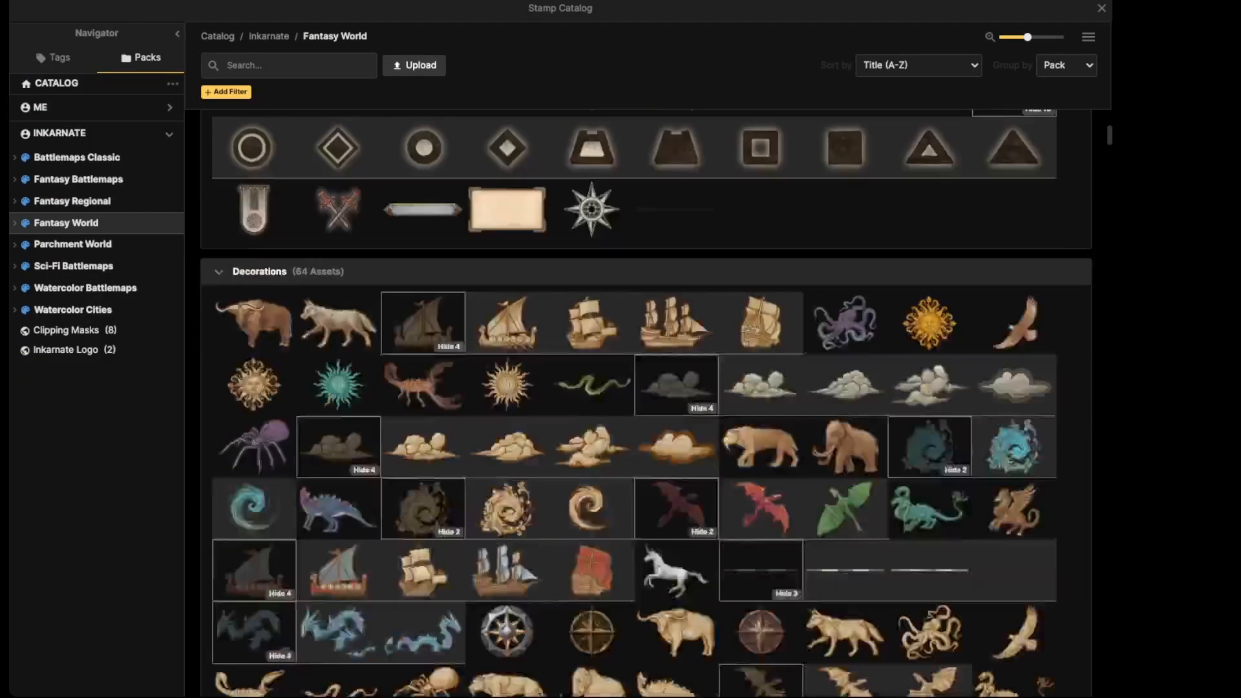
scroll(646, 403, down, 15)
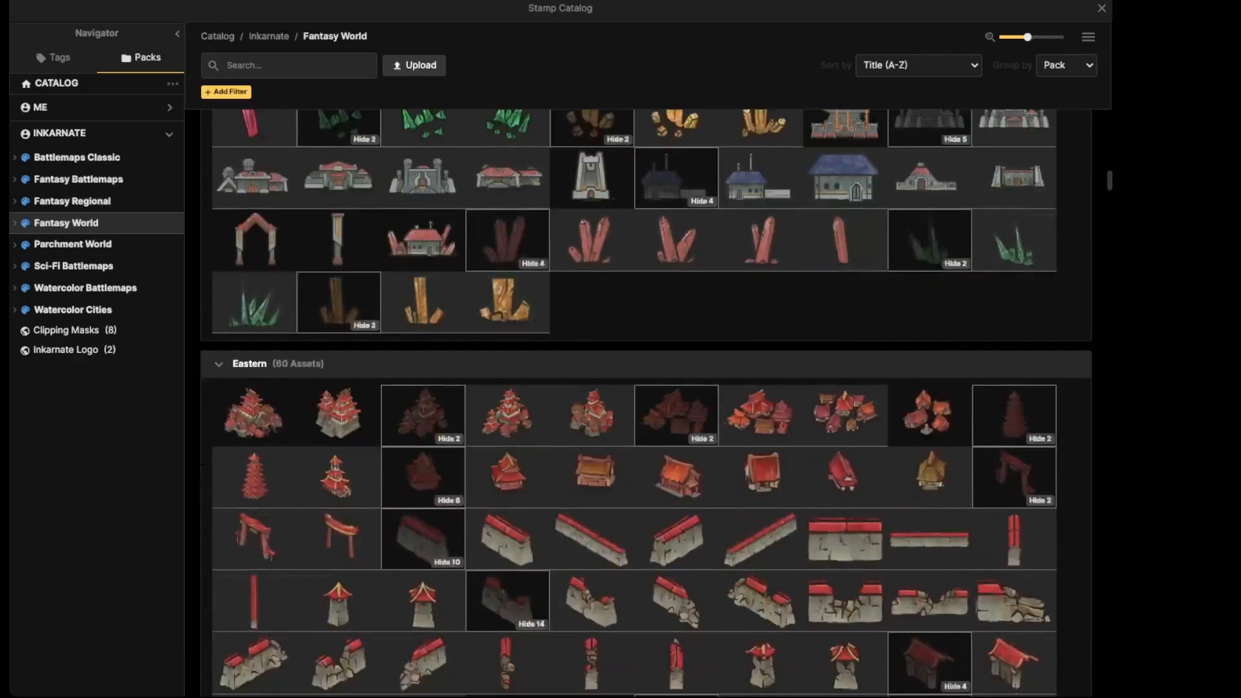
scroll(646, 403, down, 15)
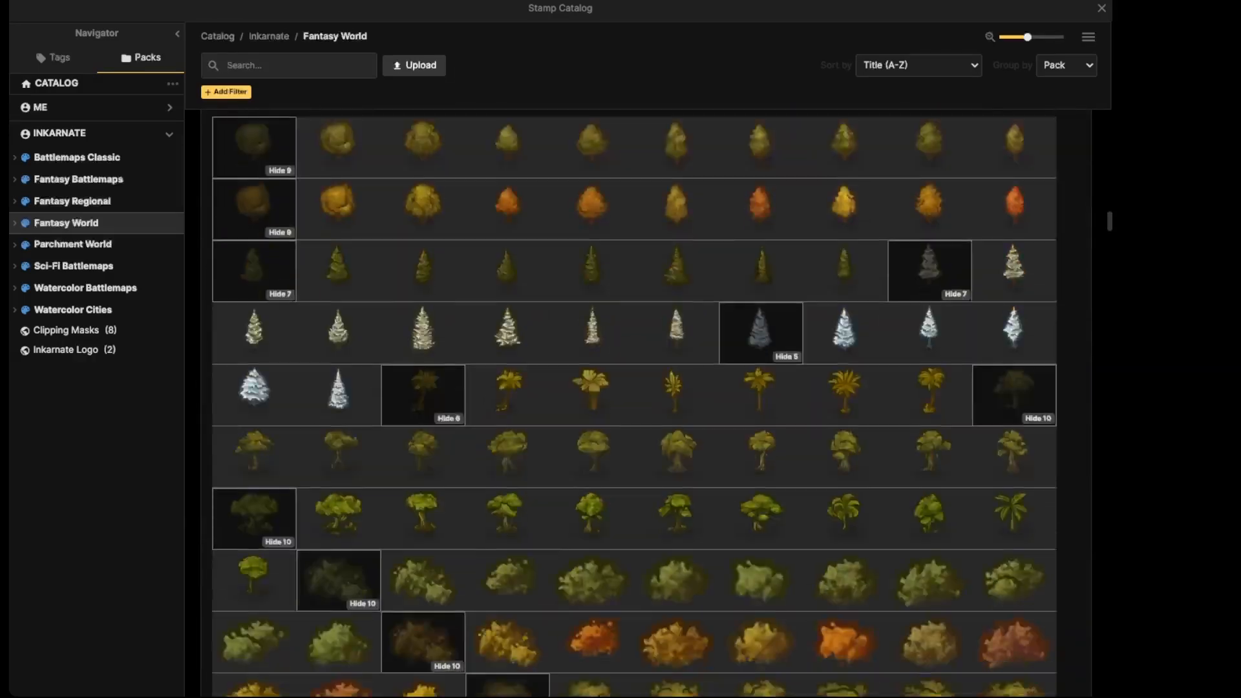
scroll(635, 404, down, 15)
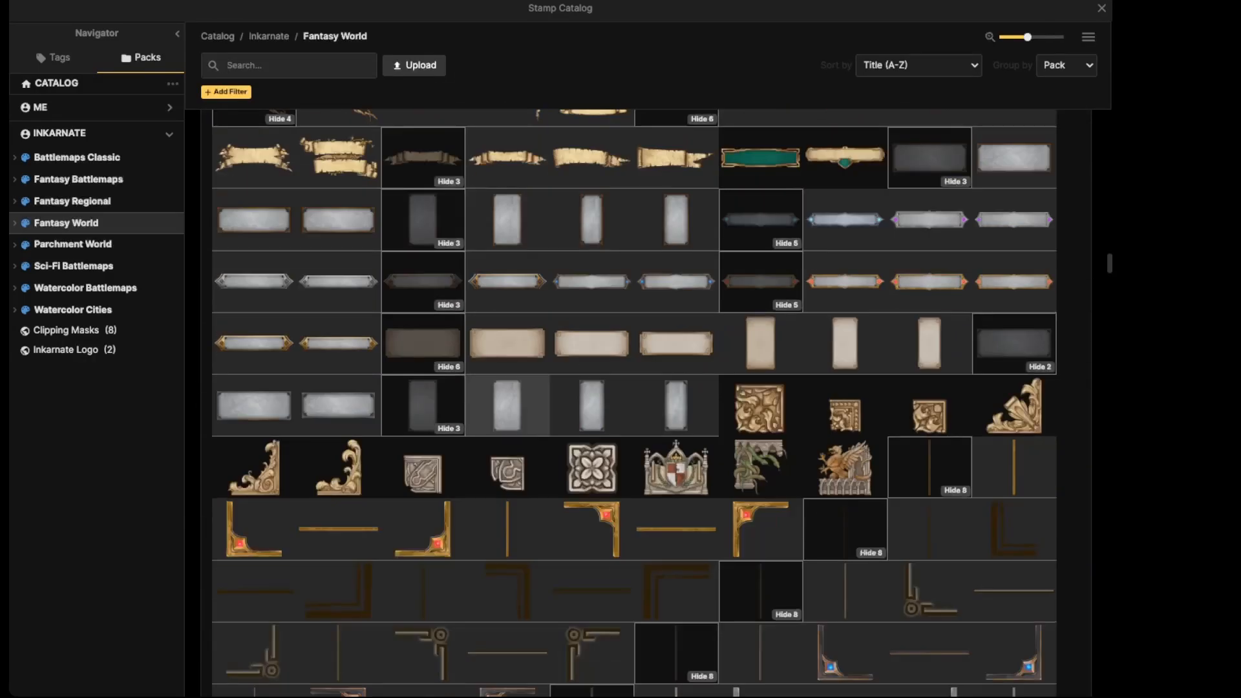
scroll(646, 404, down, 3)
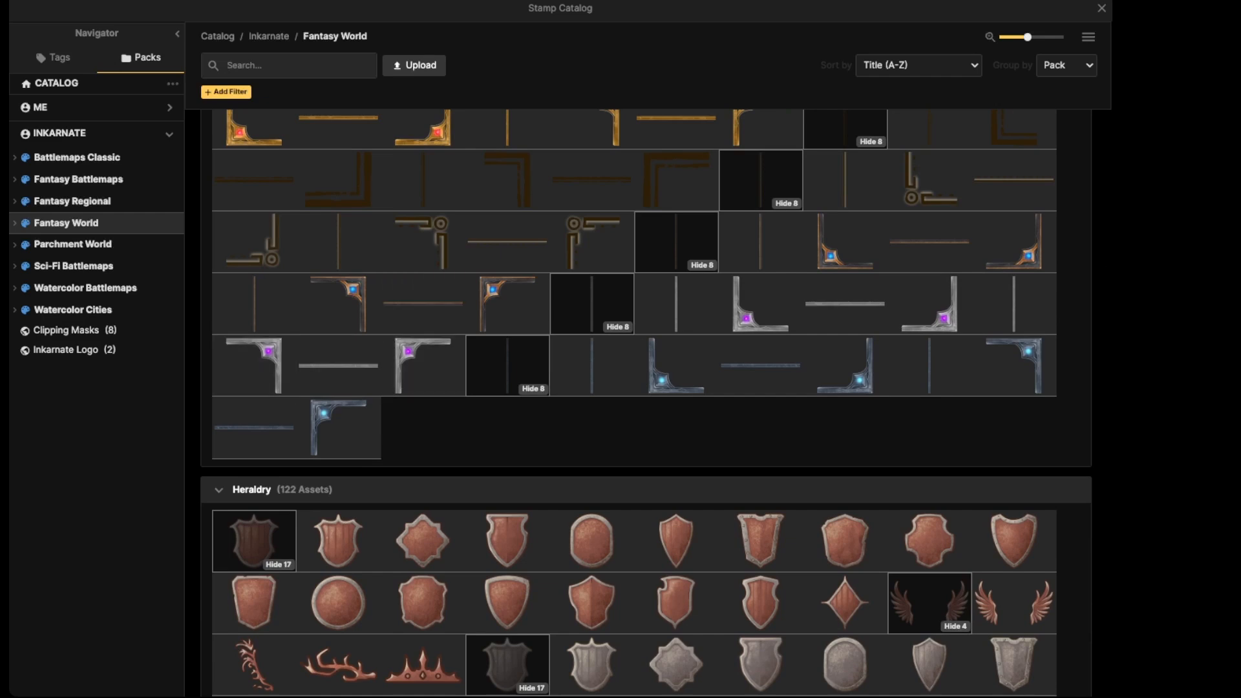
scroll(646, 404, down, 15)
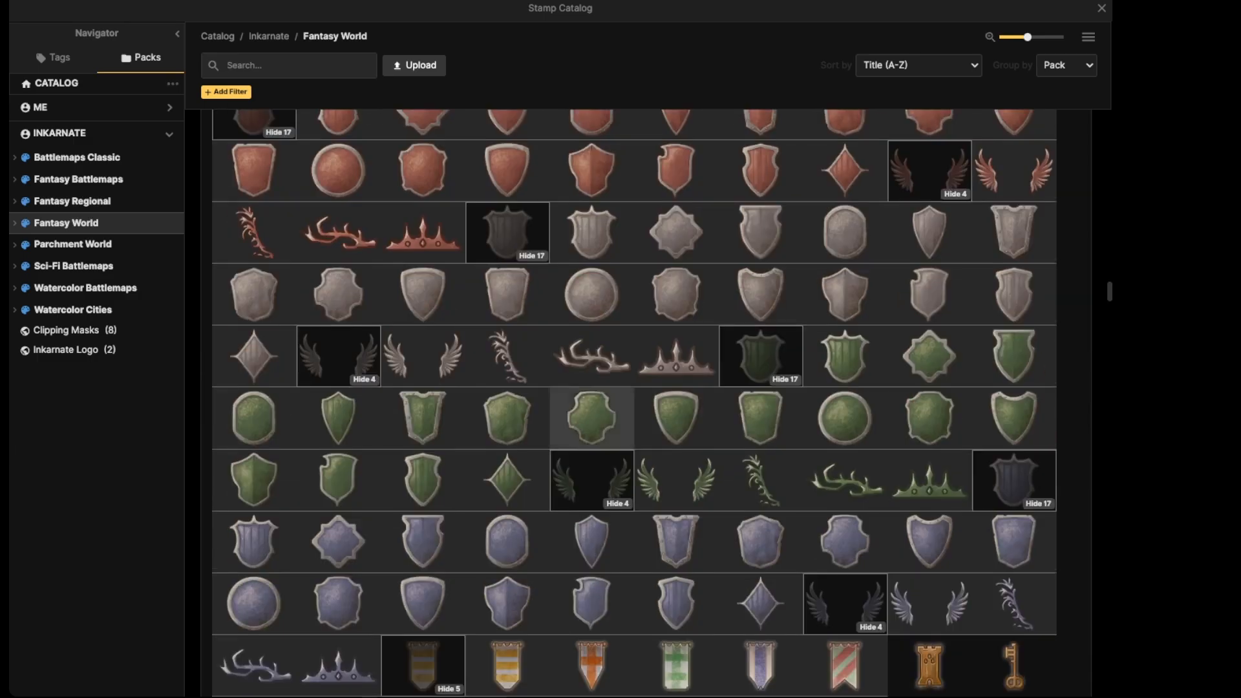
scroll(634, 403, down, 15)
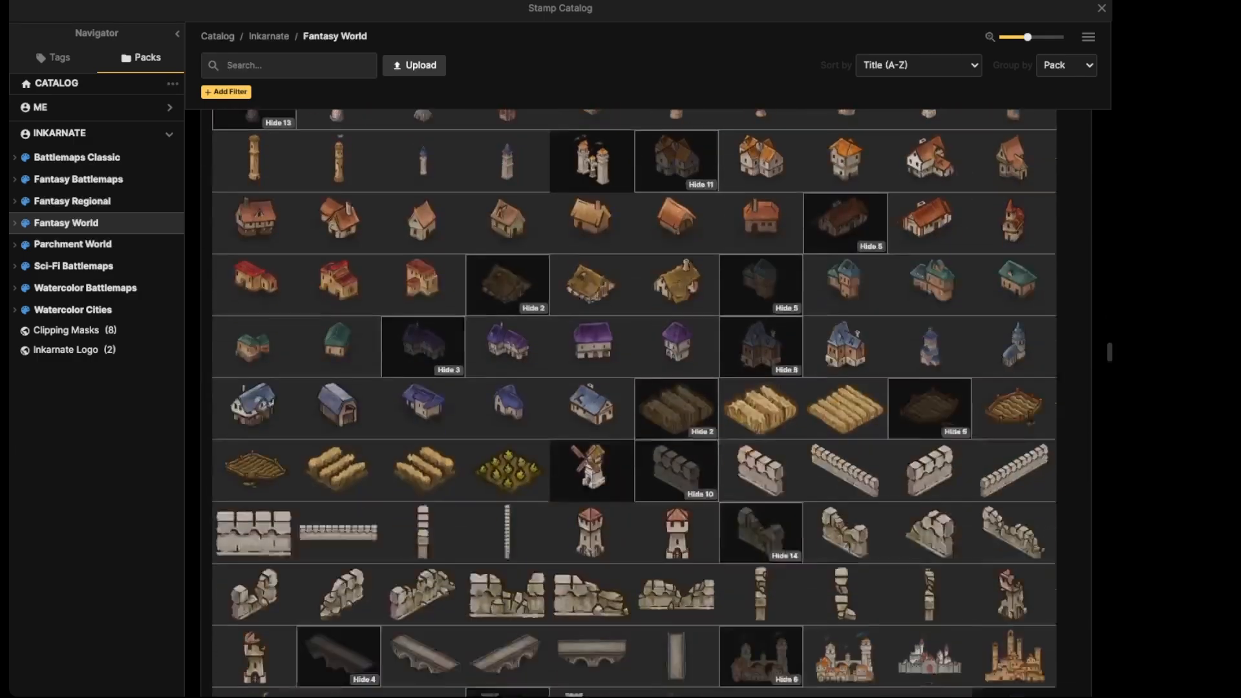
scroll(635, 404, down, 15)
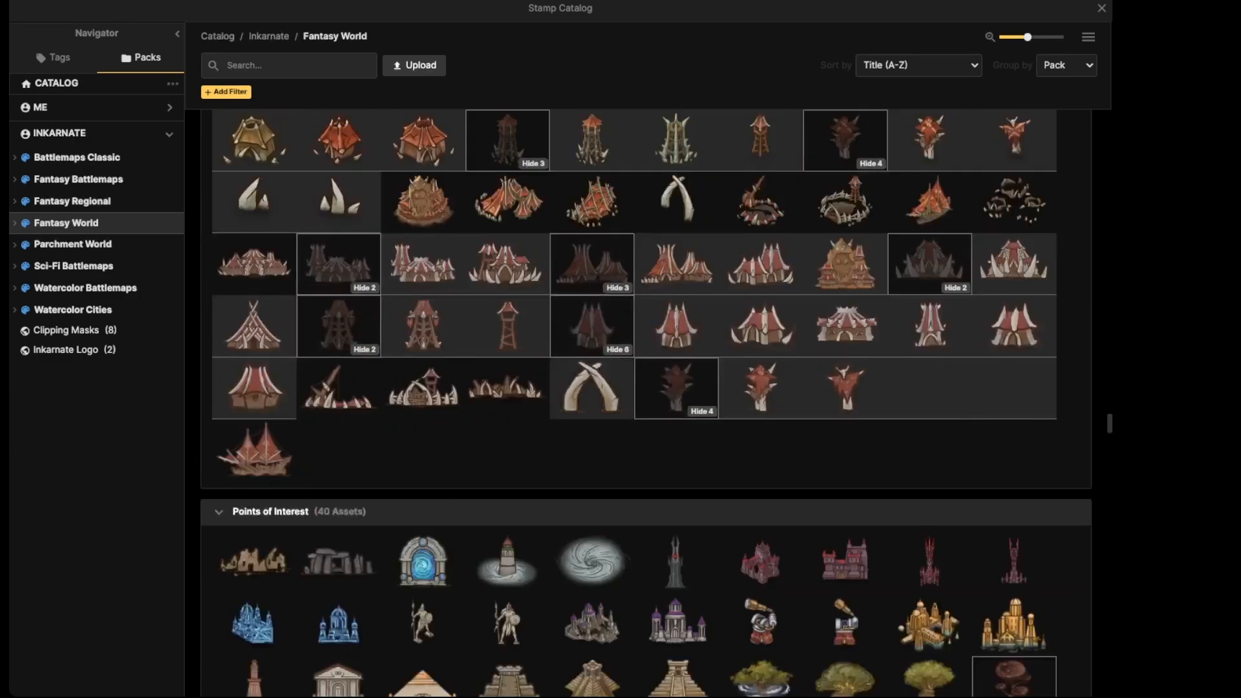
scroll(634, 403, down, 3)
click(252, 509)
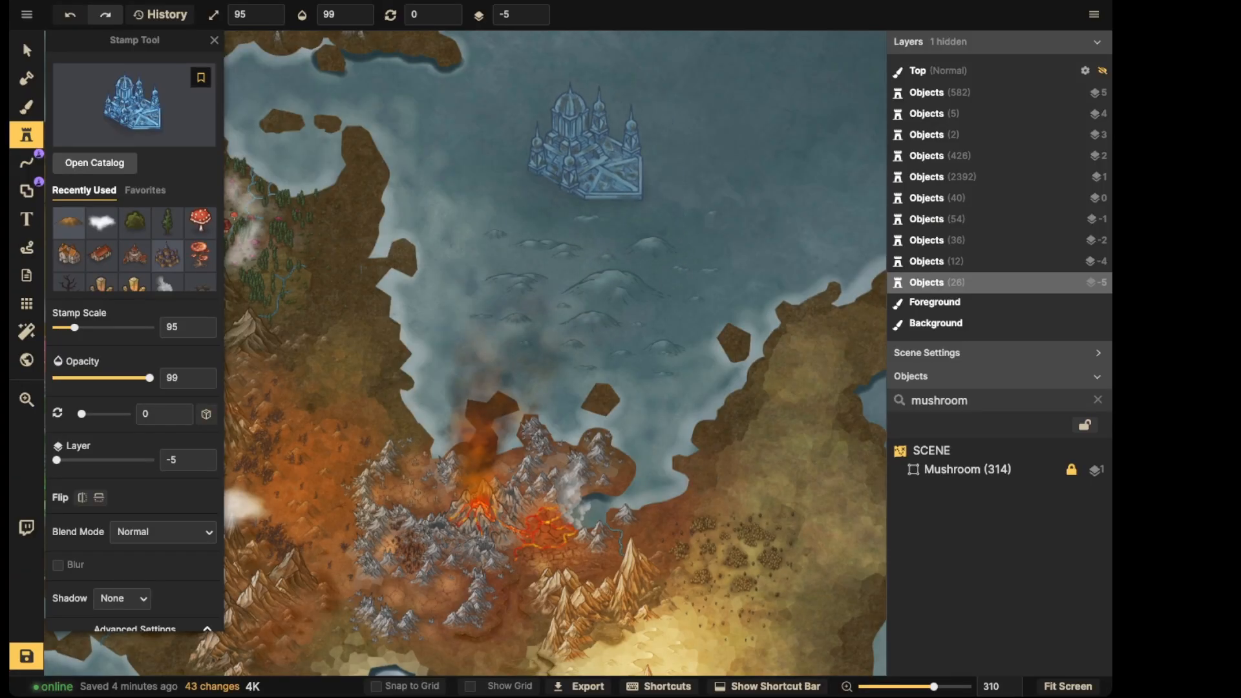
Place the blue city at scale 95 in the sea and move it onto the large central underwater hill
click(593, 126)
click(26, 51)
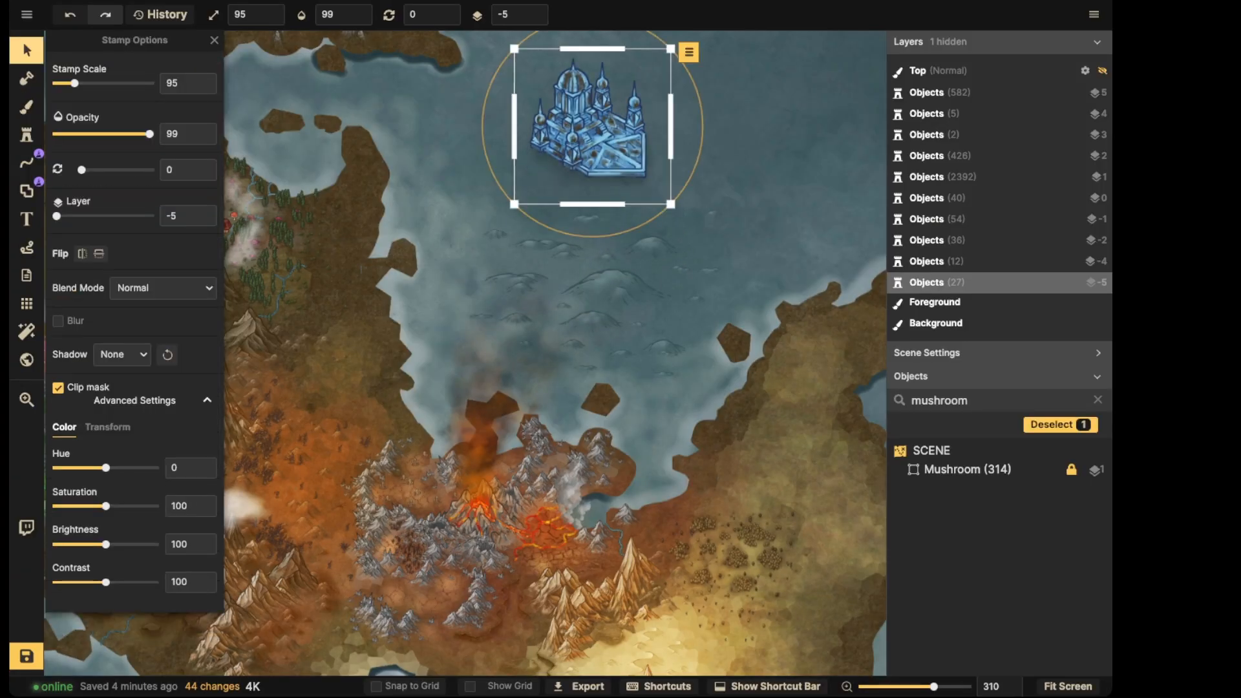
scroll(671, 171, up, 1)
click(613, 295)
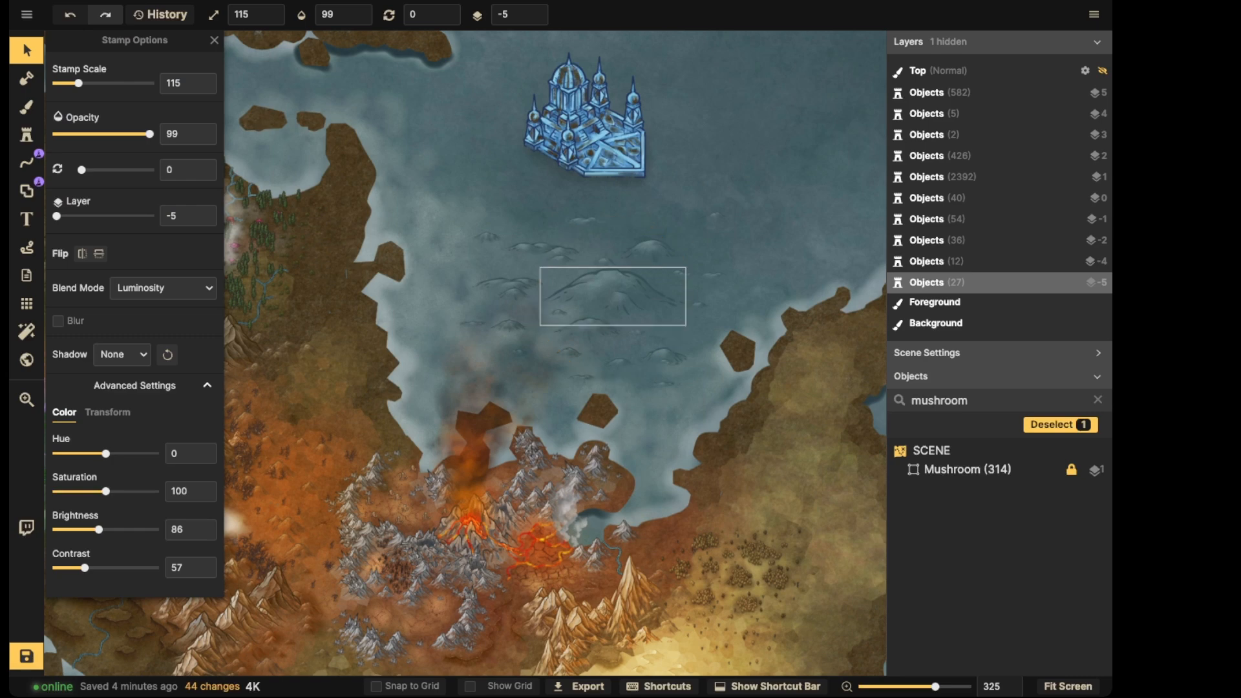
drag(587, 122, 620, 276)
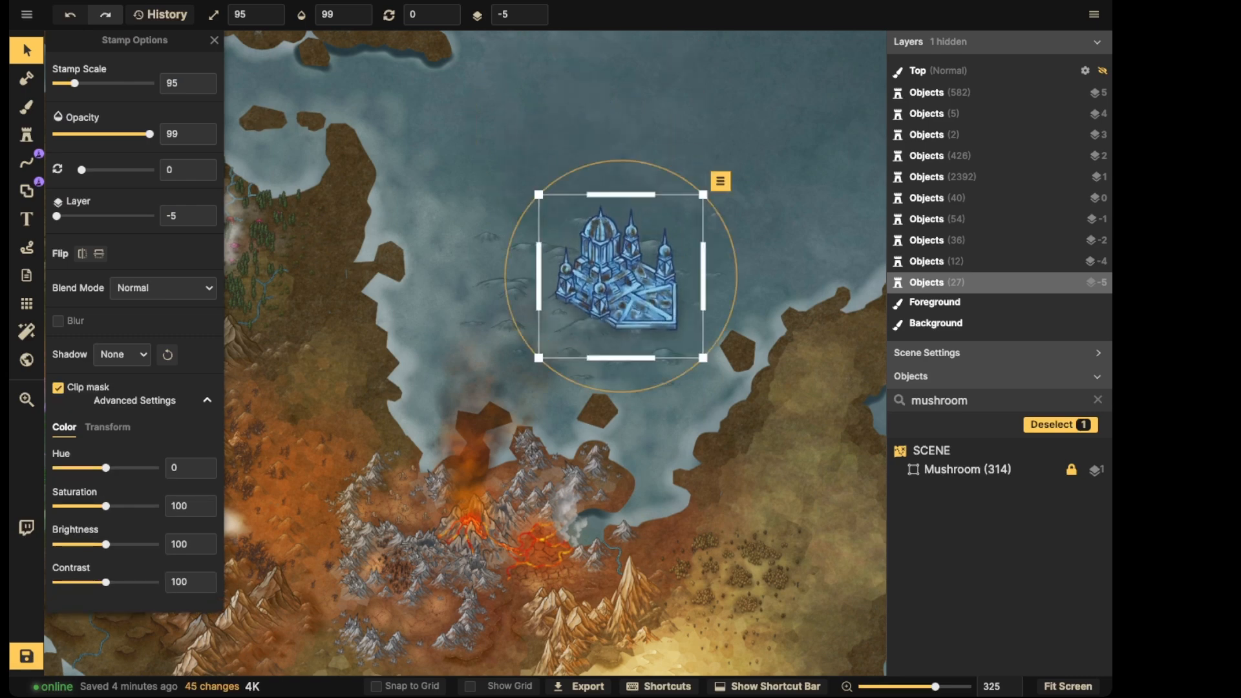
Raise the blue city to layer 1, shrink it to scale 45, and position it on top of the central hill
click(544, 15)
drag(539, 195, 577, 250)
drag(616, 289, 612, 270)
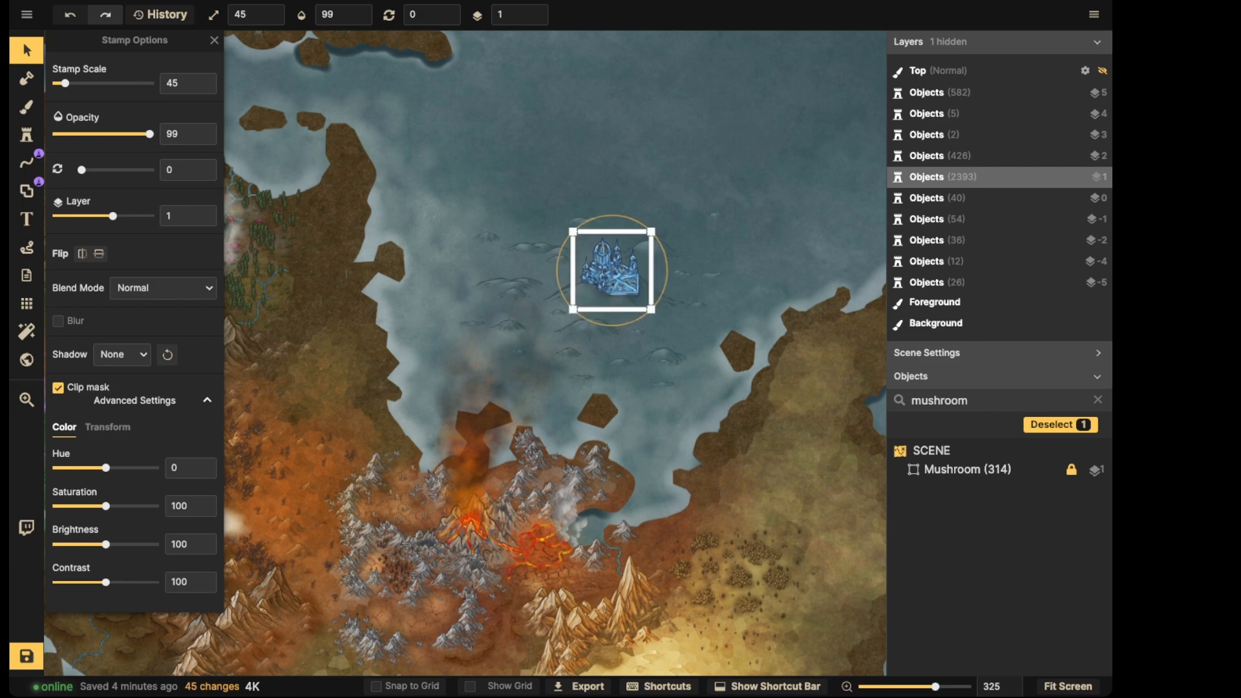
Turn off the clip mask on the blue city and nudge it slightly west on top of the central hill
scroll(619, 273, up, 10)
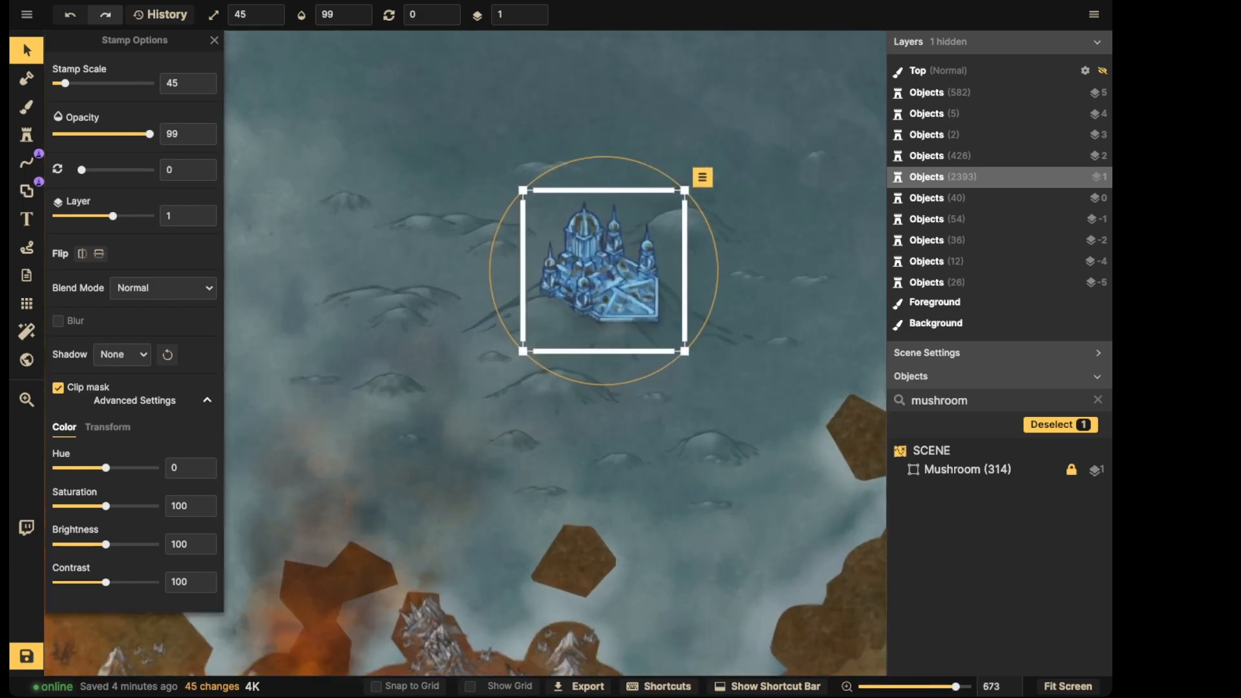
click(58, 388)
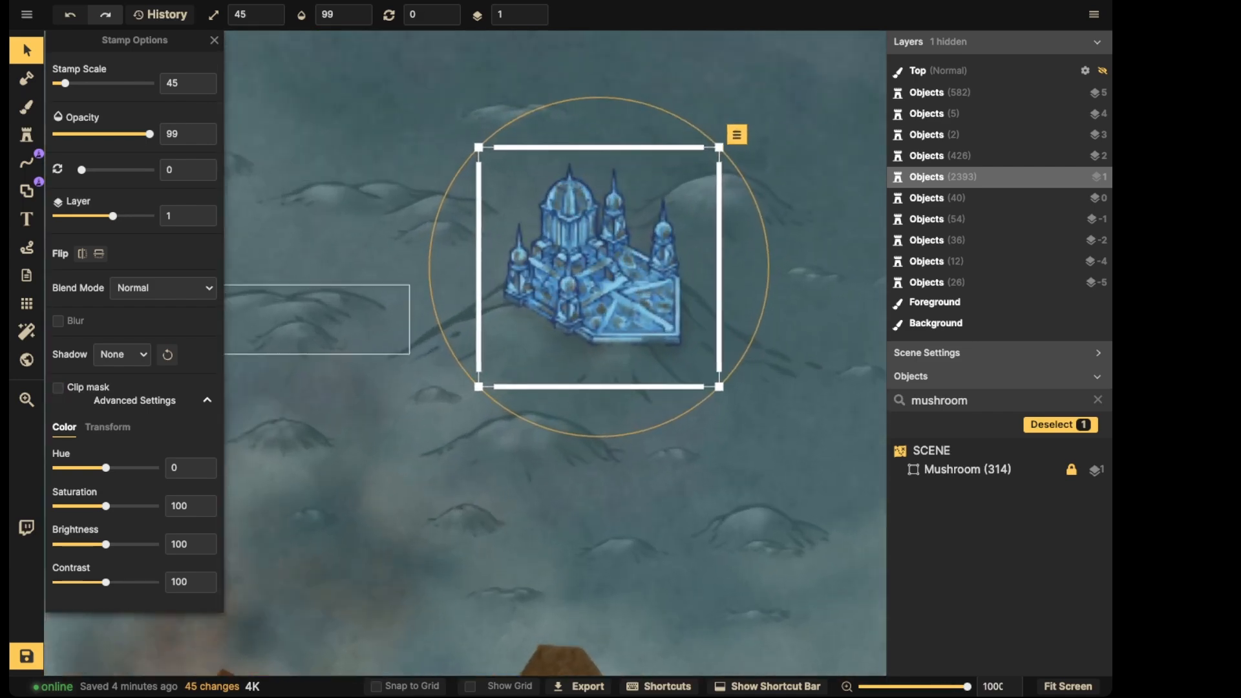
drag(599, 271, 593, 270)
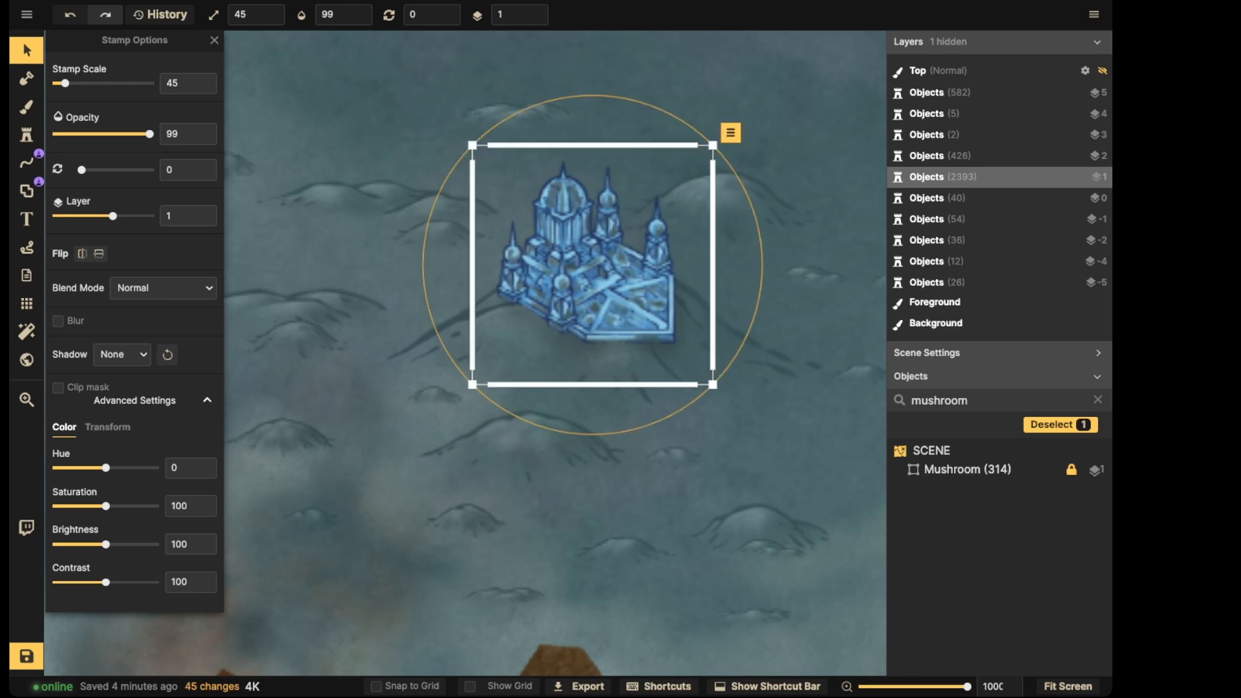
Blend the underwater city into the sea with Luminosity mode, brightness 71 and contrast 63
click(163, 288)
scroll(129, 466, down, 3)
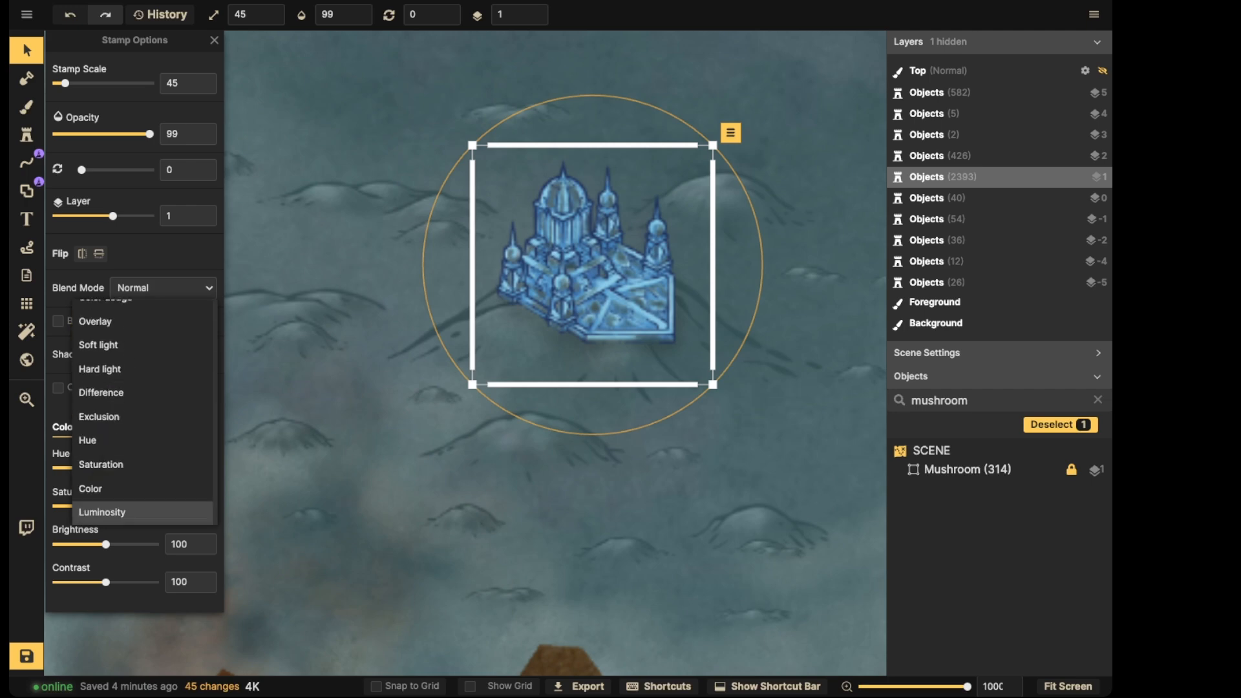
click(123, 513)
drag(106, 582, 95, 544)
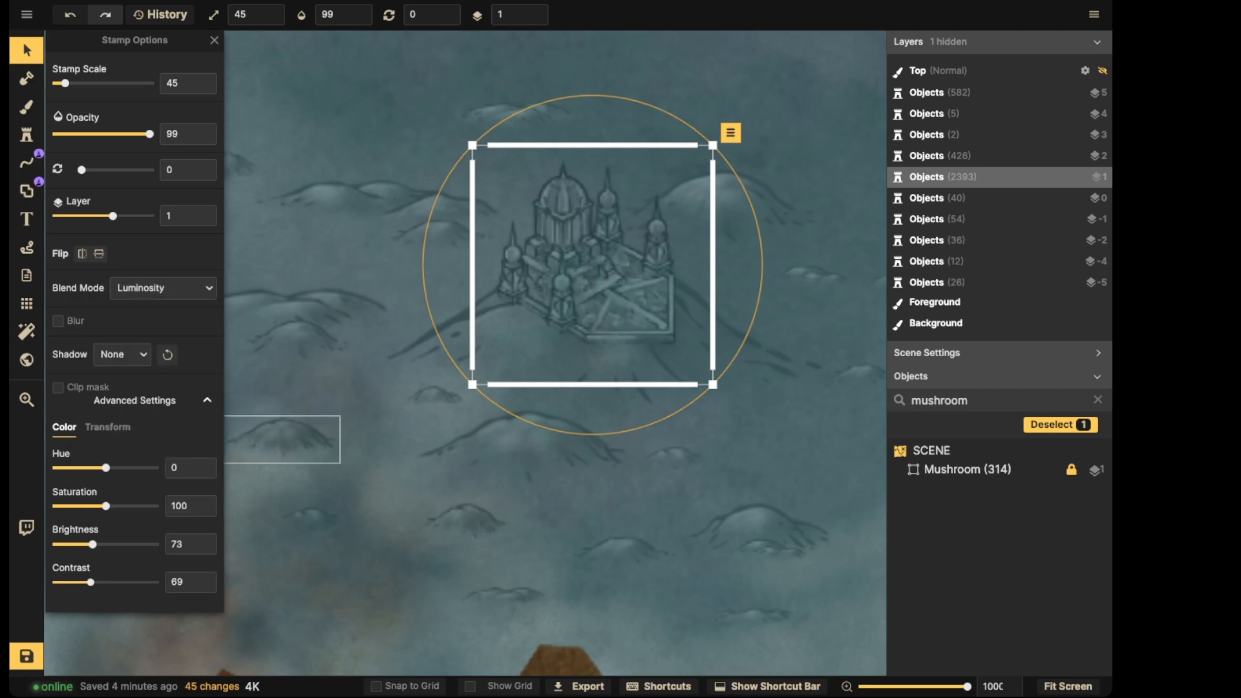
scroll(544, 255, down, 5)
key(Escape)
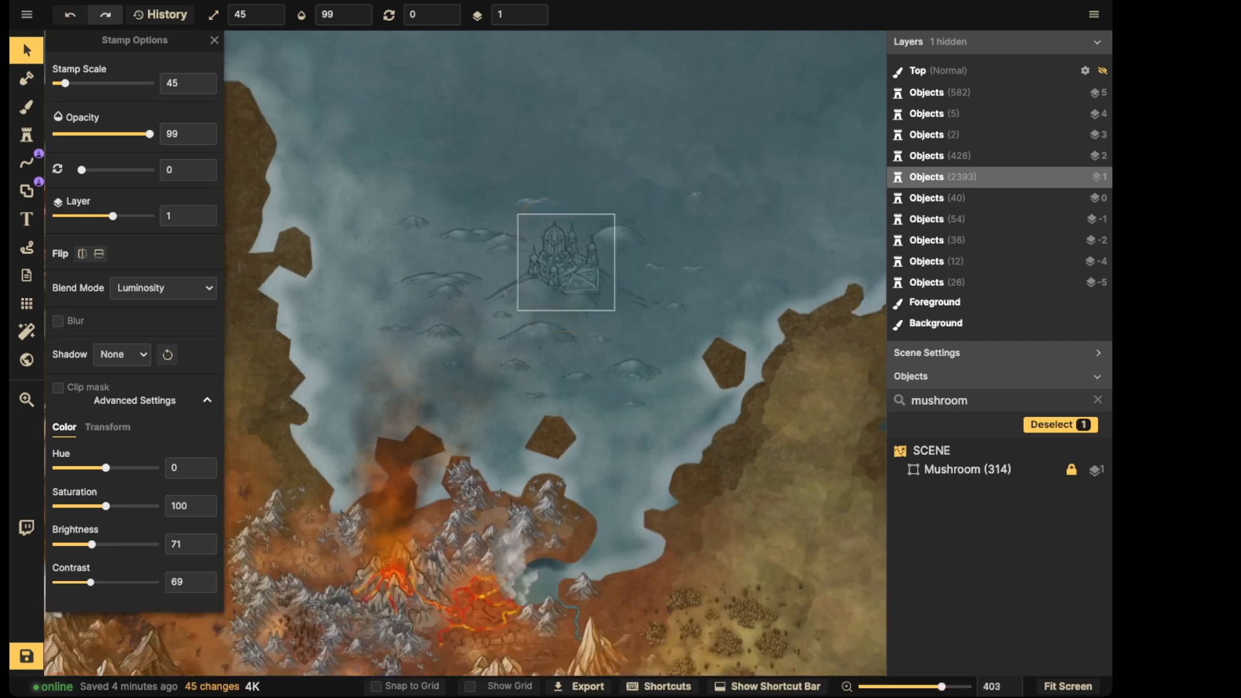
click(560, 253)
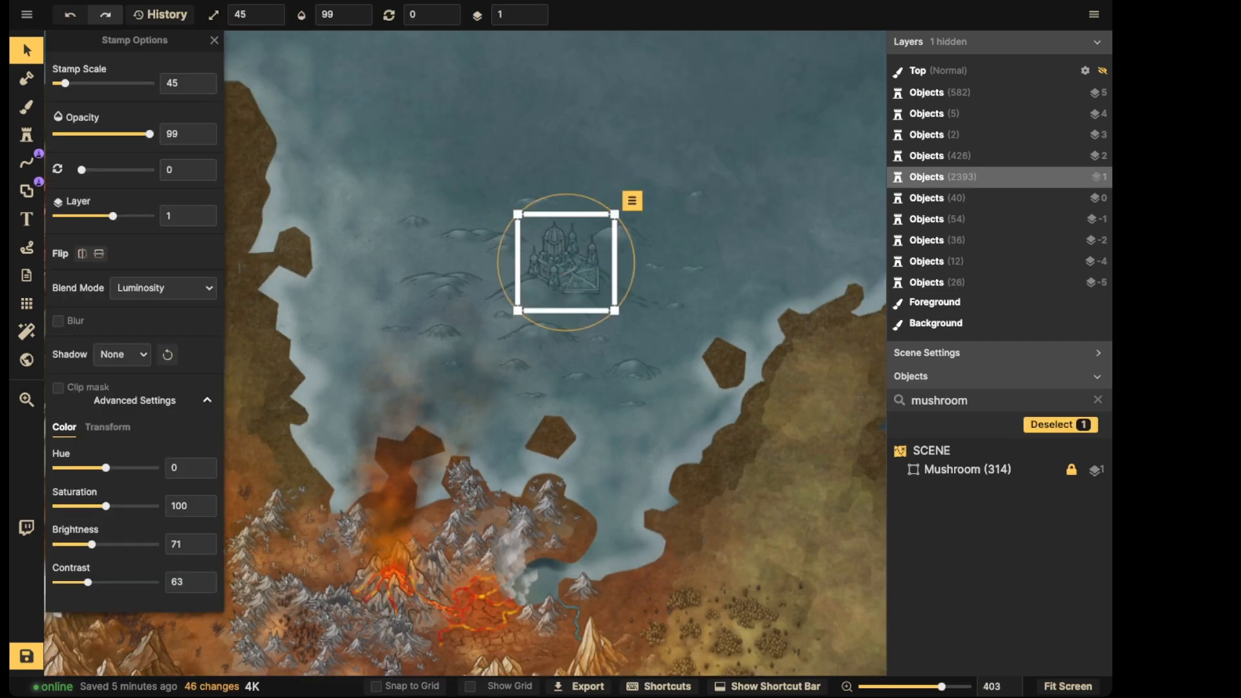
key(Escape)
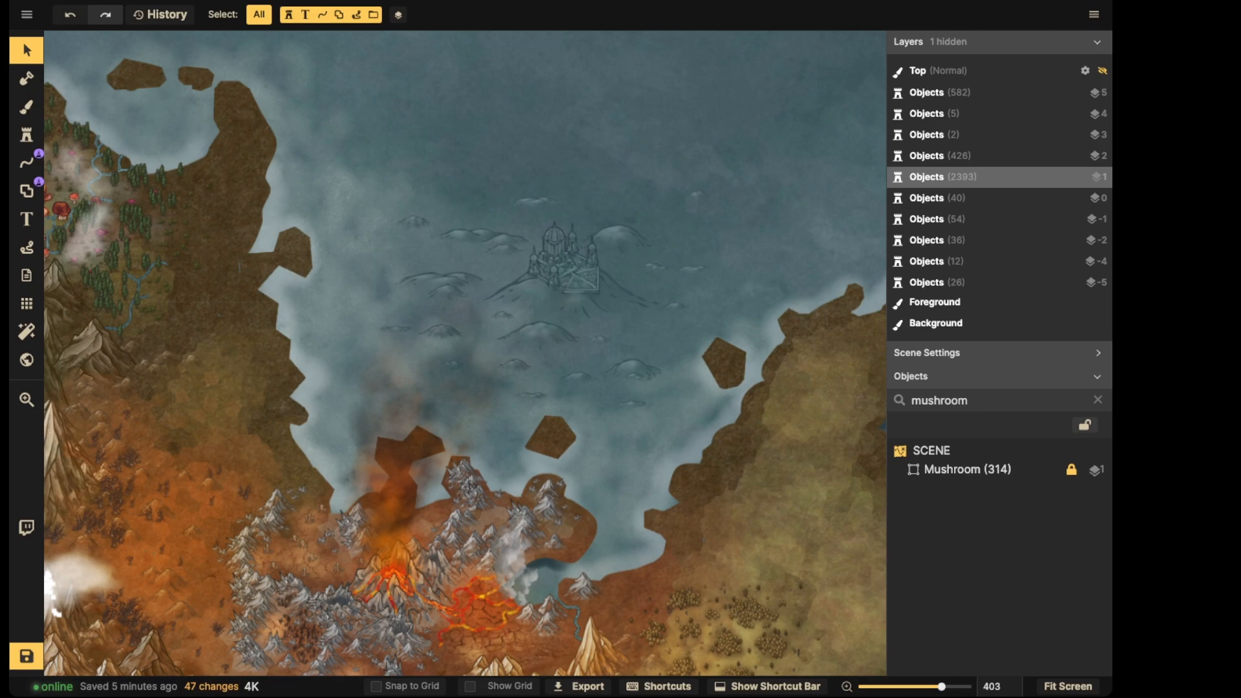
Search the Fantasy World stamp catalog for "human" and choose the purple-roofed house set
key(s)
click(132, 89)
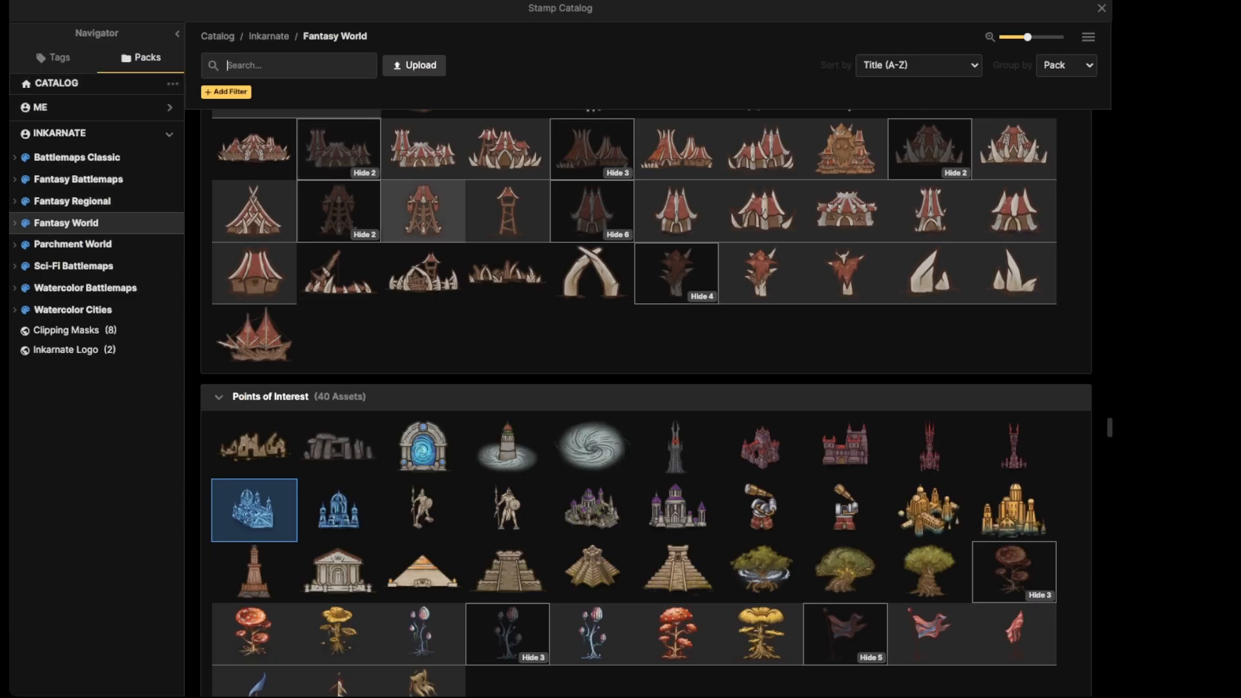
scroll(591, 447, down, 5)
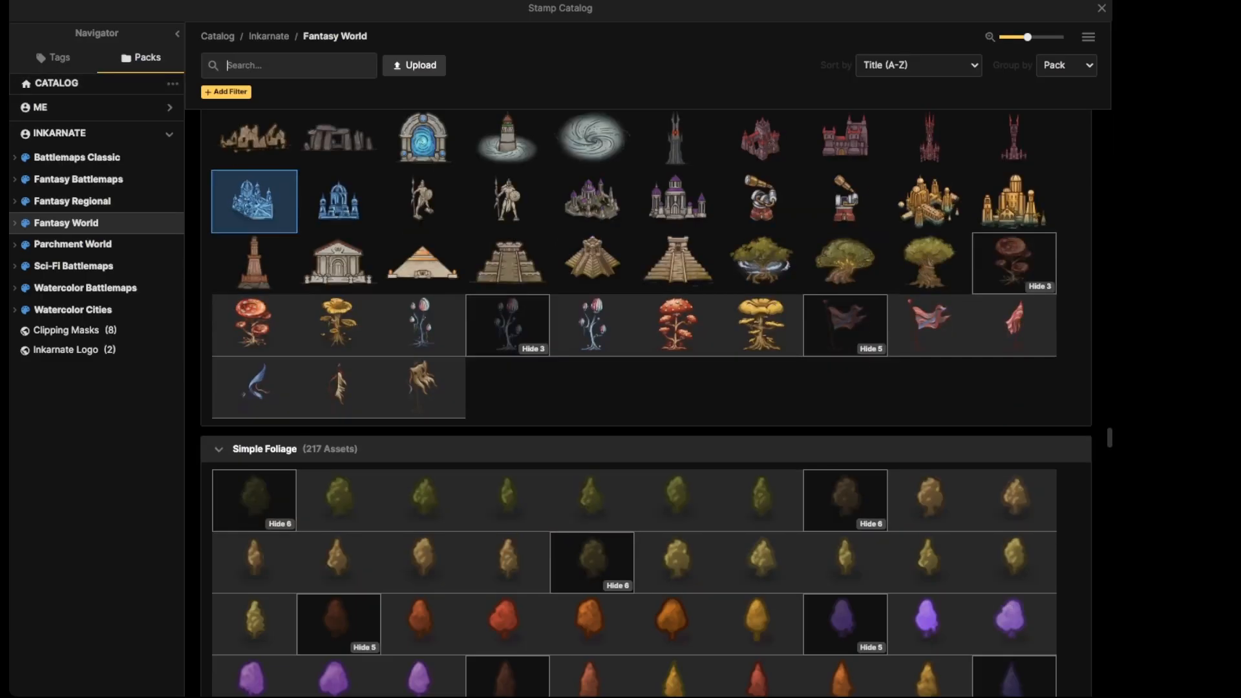
scroll(508, 362, up, 15)
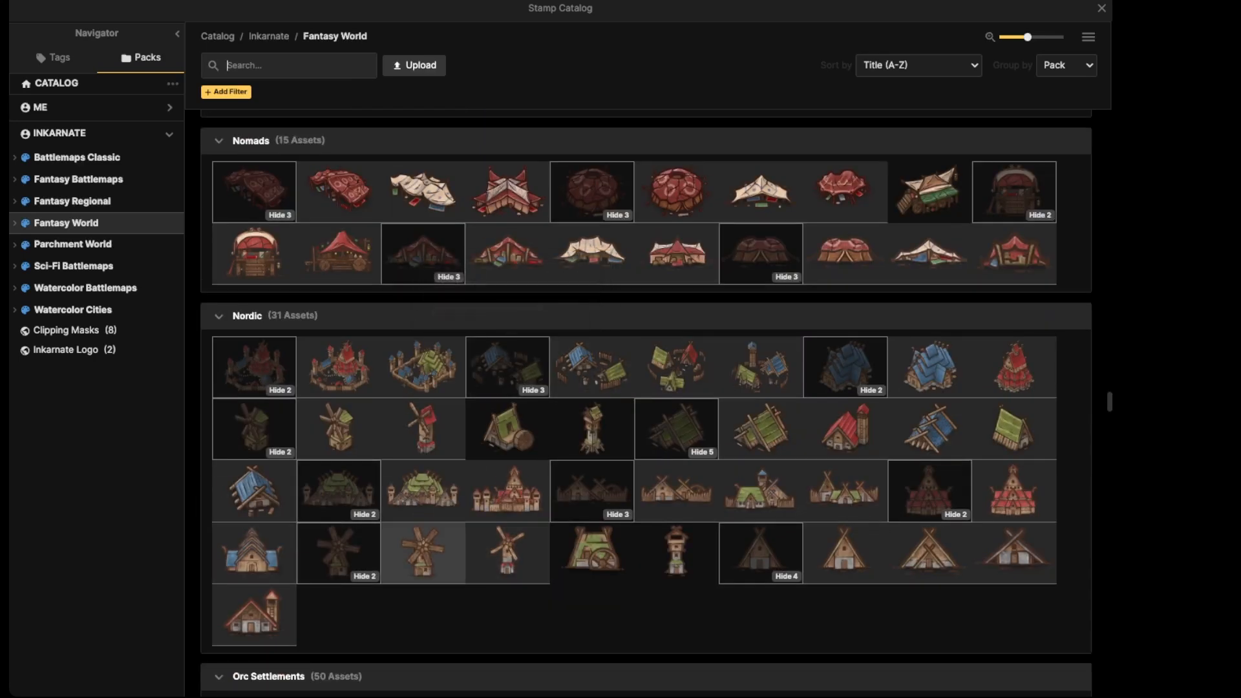
scroll(841, 388, up, 1)
scroll(592, 388, up, 2)
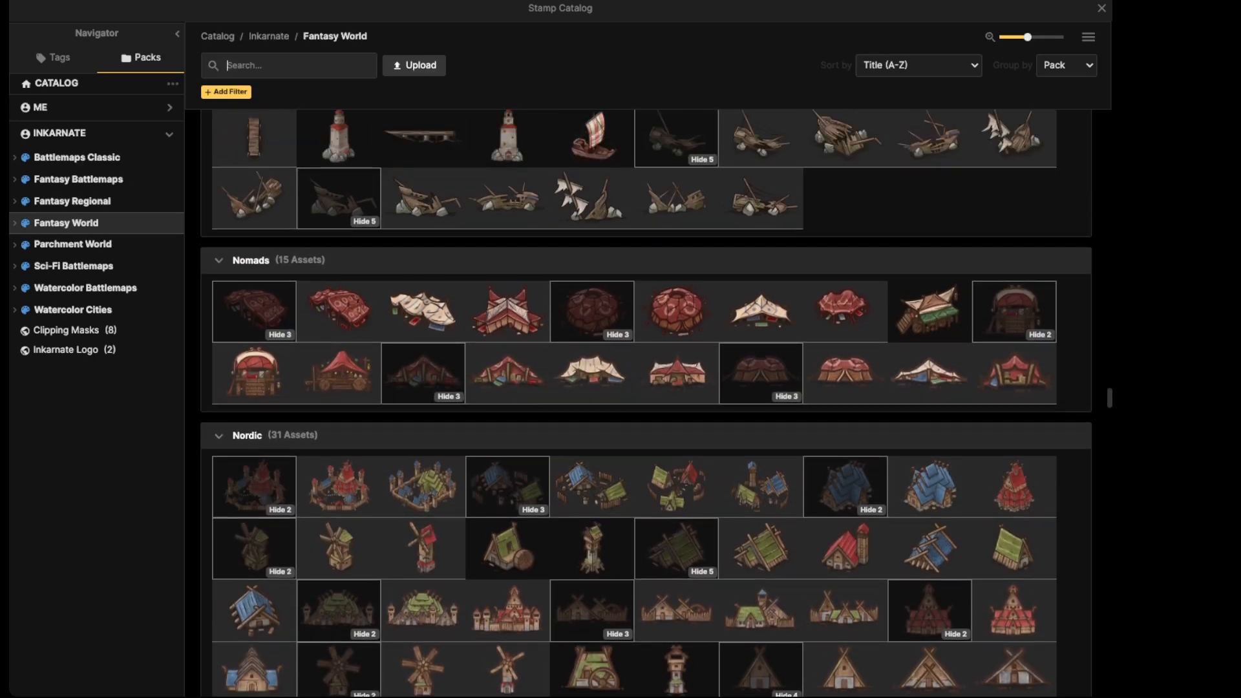
scroll(591, 382, down, 10)
scroll(646, 400, down, 15)
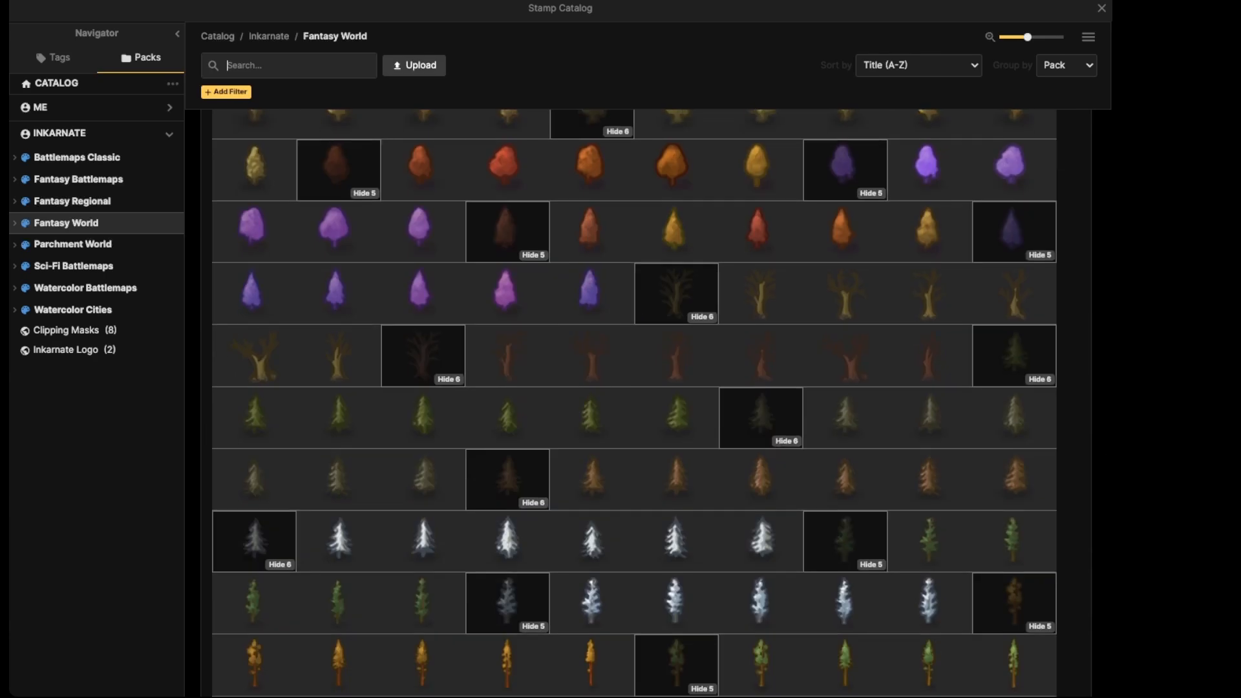
text(human)
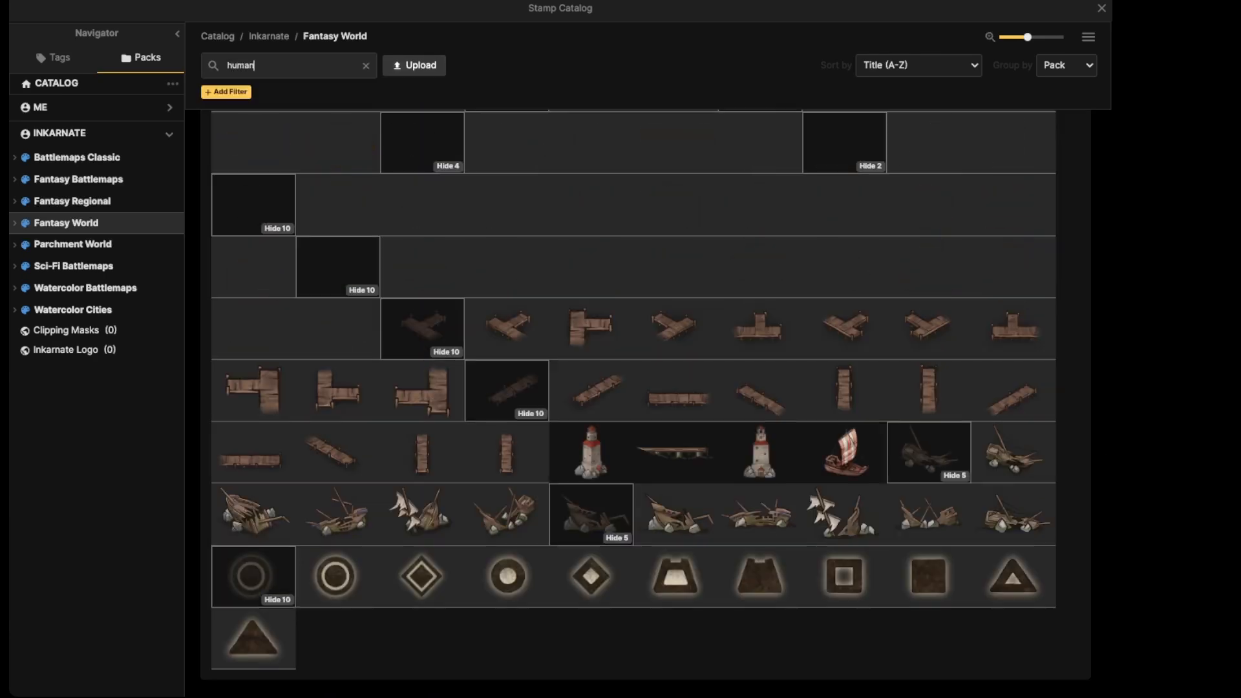
scroll(508, 326, up, 10)
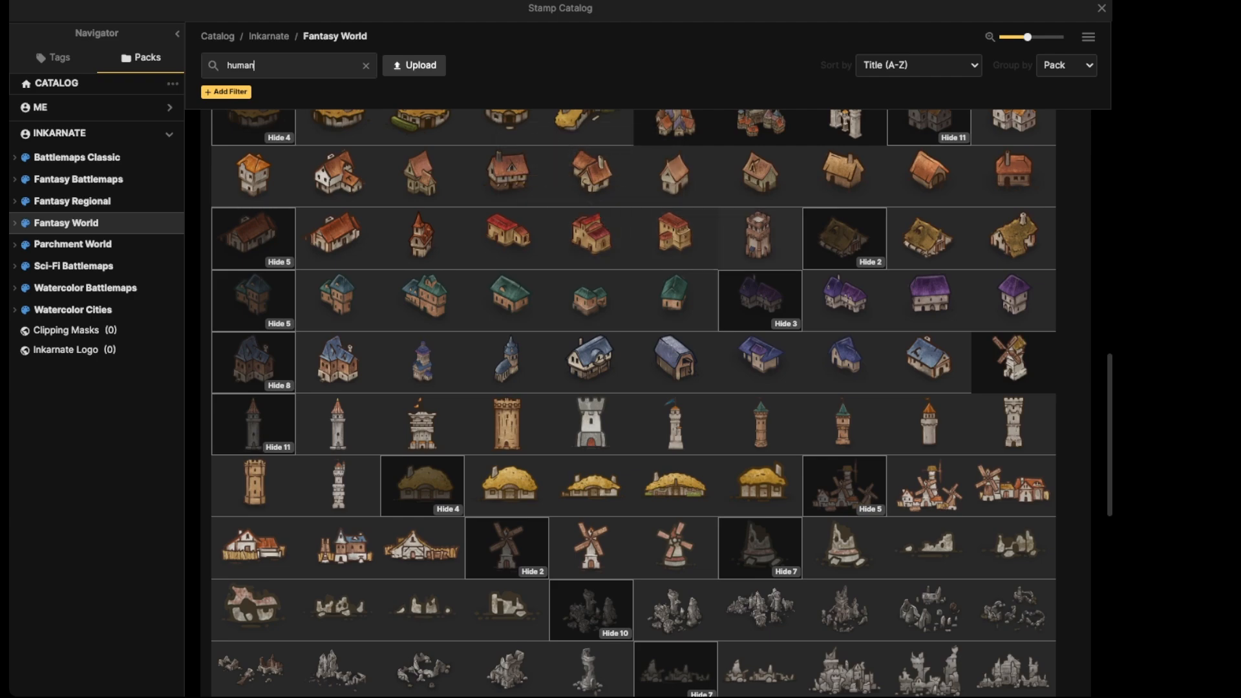
mouse_move(760, 175)
click(1014, 298)
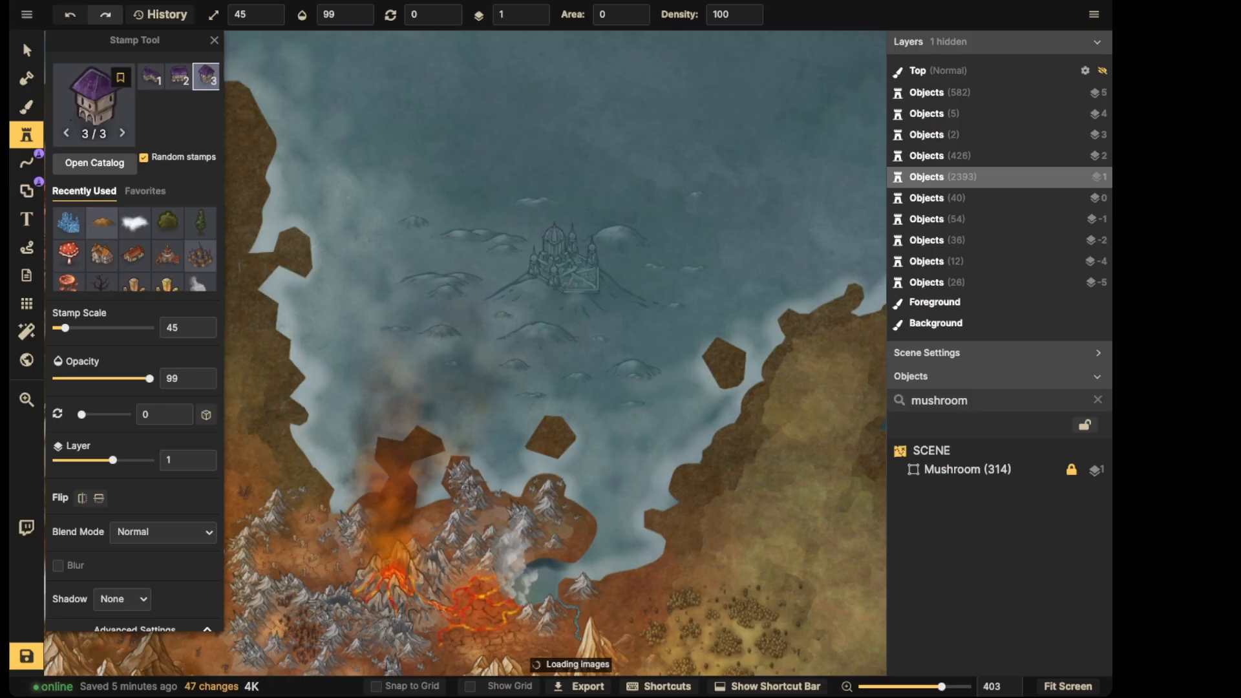
Set the purple-roofed house stamps' blend mode to Luminosity
scroll(134, 336, down, 5)
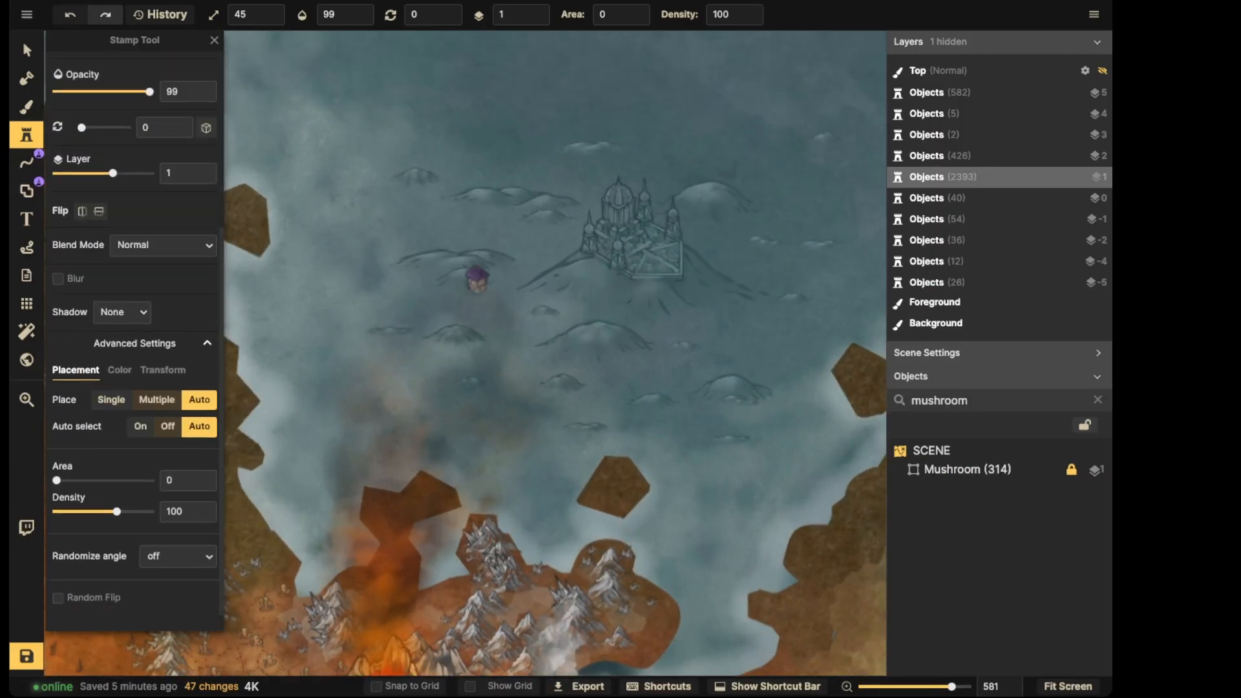
click(163, 246)
scroll(142, 426, down, 5)
click(142, 471)
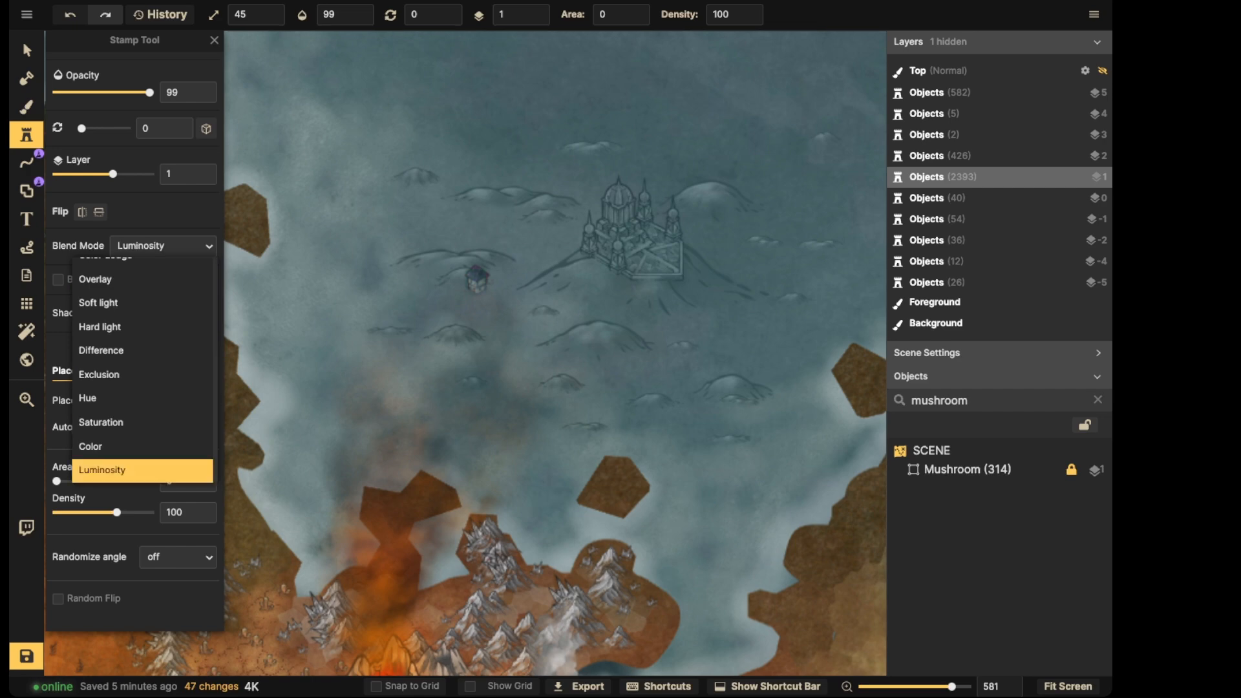
Place five mixed houses from the set at scale 55 on the underwater hills around the city
key(bracketright)
key(bracketright)
key(bracketright)
key(bracketright)
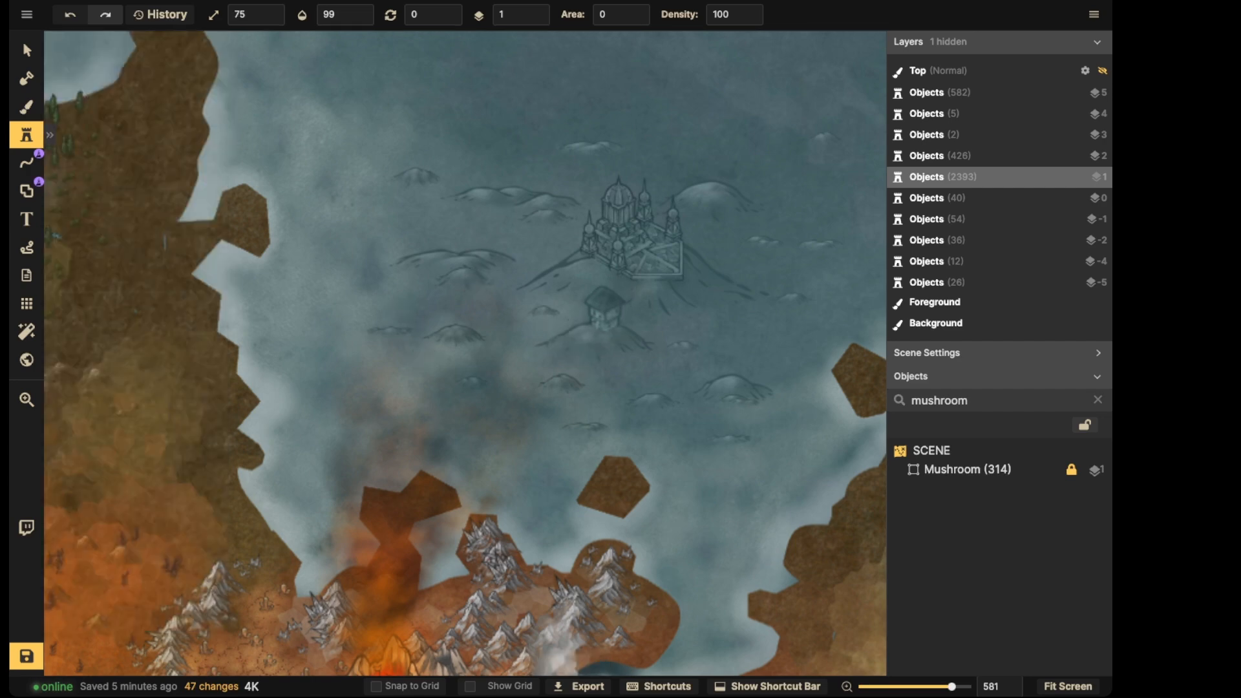
key(Right)
key(Right)
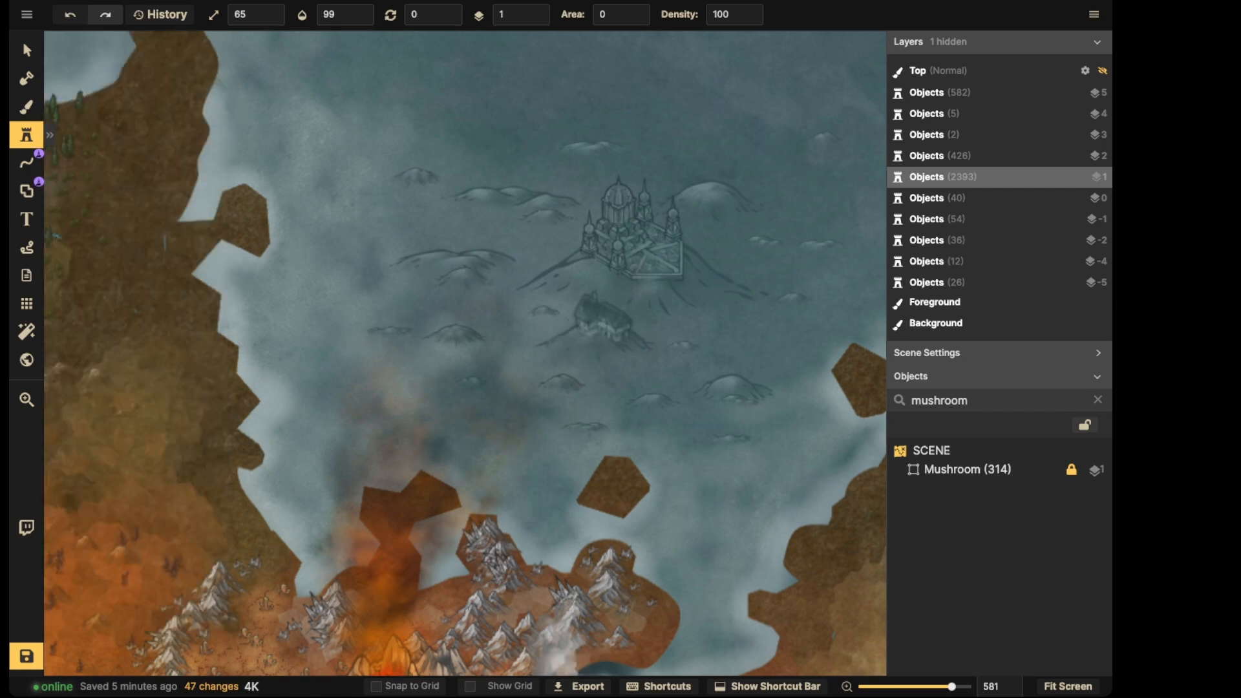
click(601, 317)
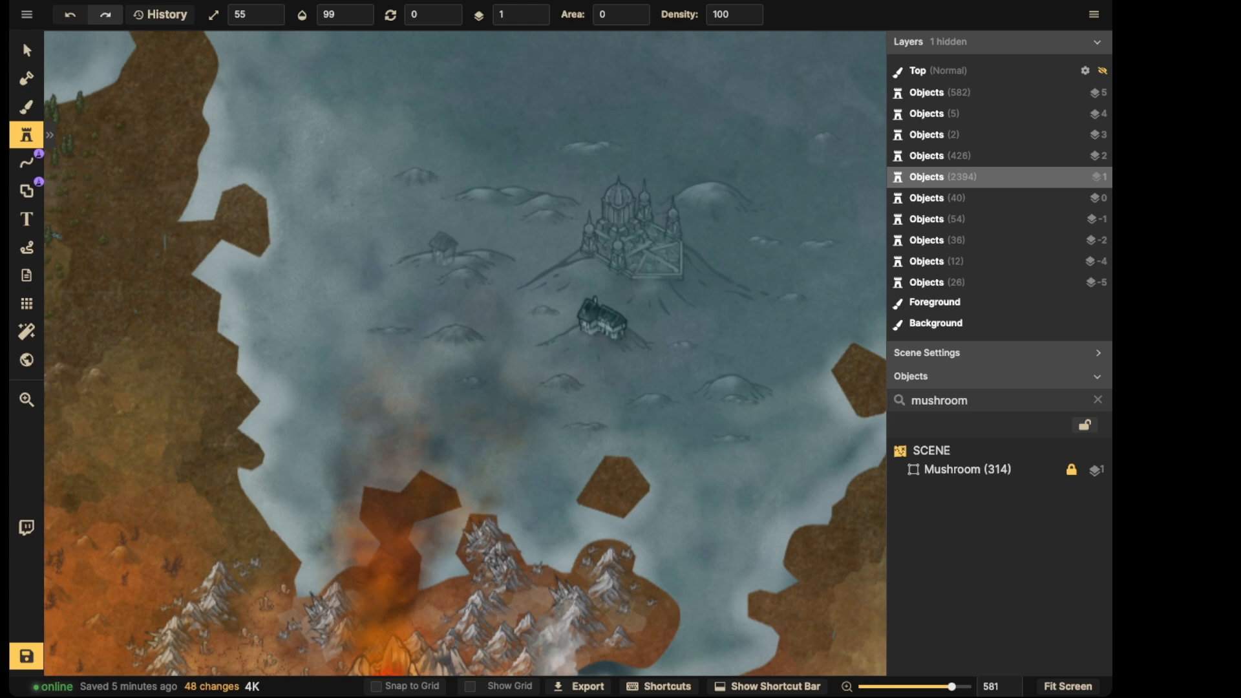
click(463, 263)
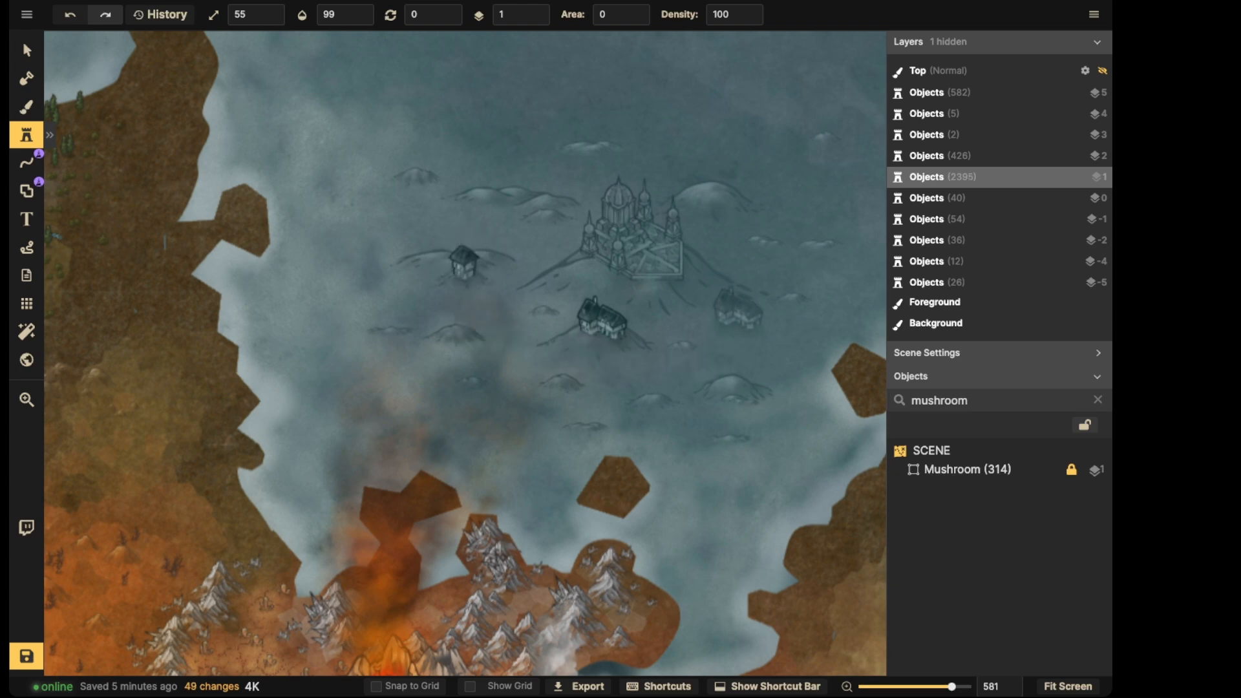
click(710, 184)
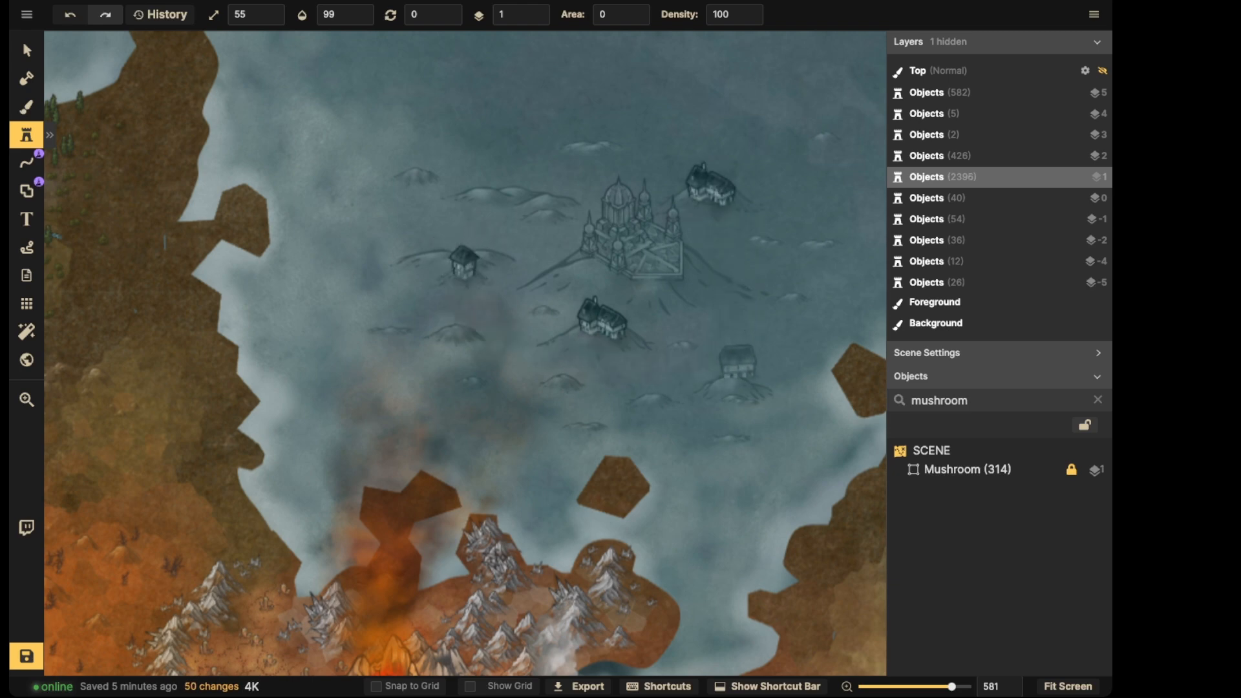
click(732, 375)
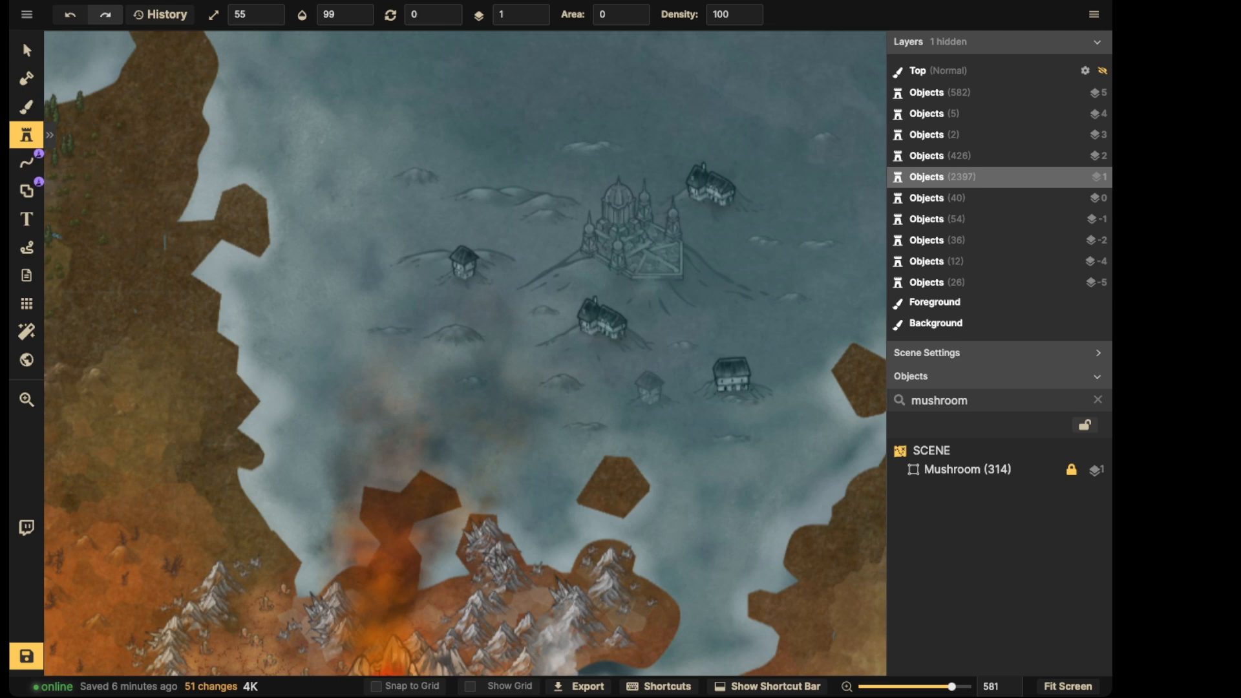
click(649, 387)
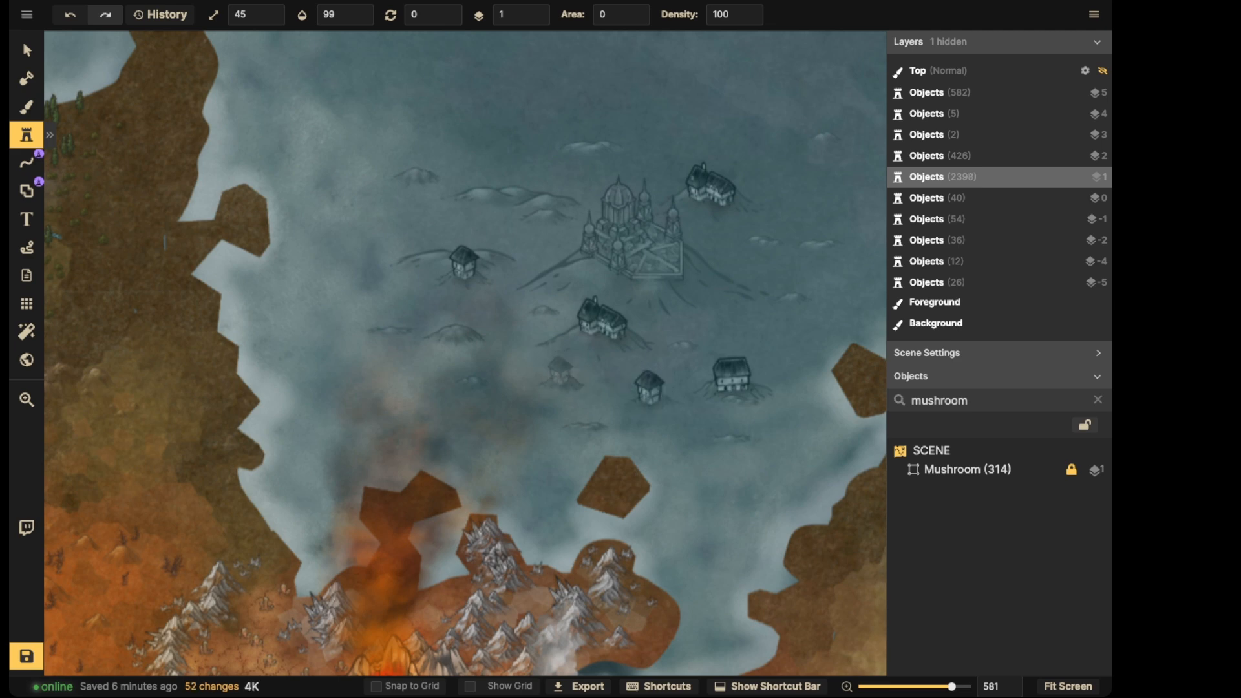
Add smaller houses at scales 45 and 35 on the remaining small hills south, west and northwest of the city
click(561, 372)
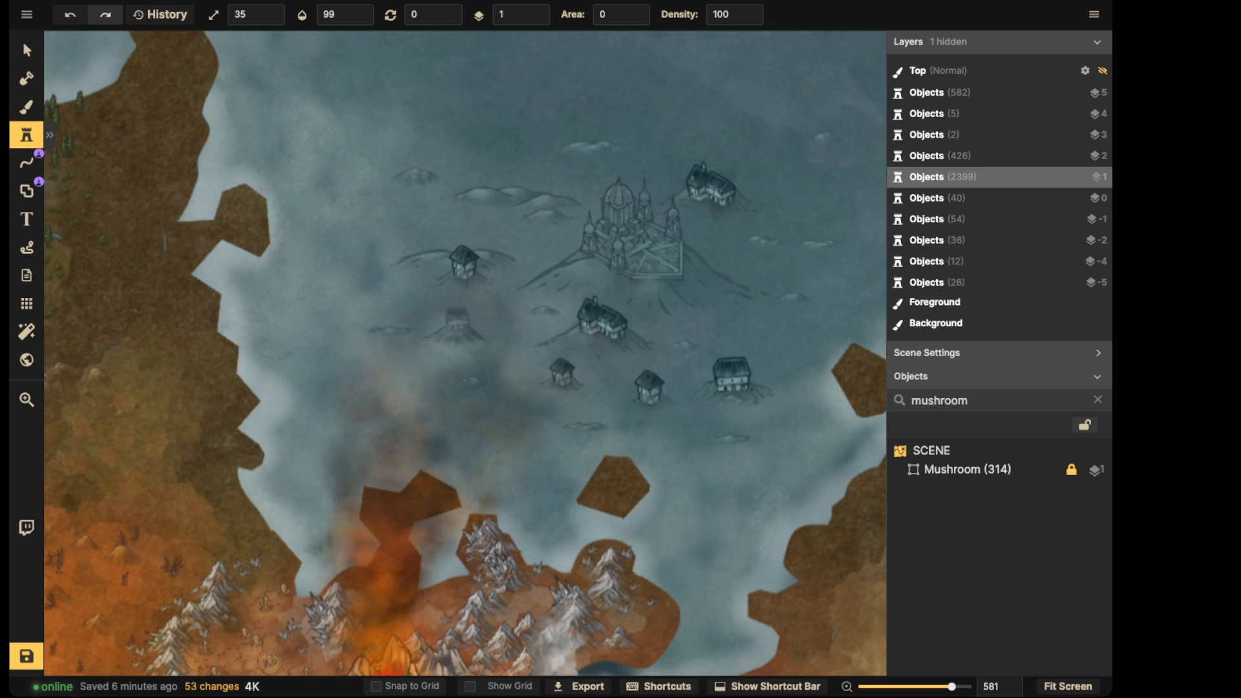
click(456, 321)
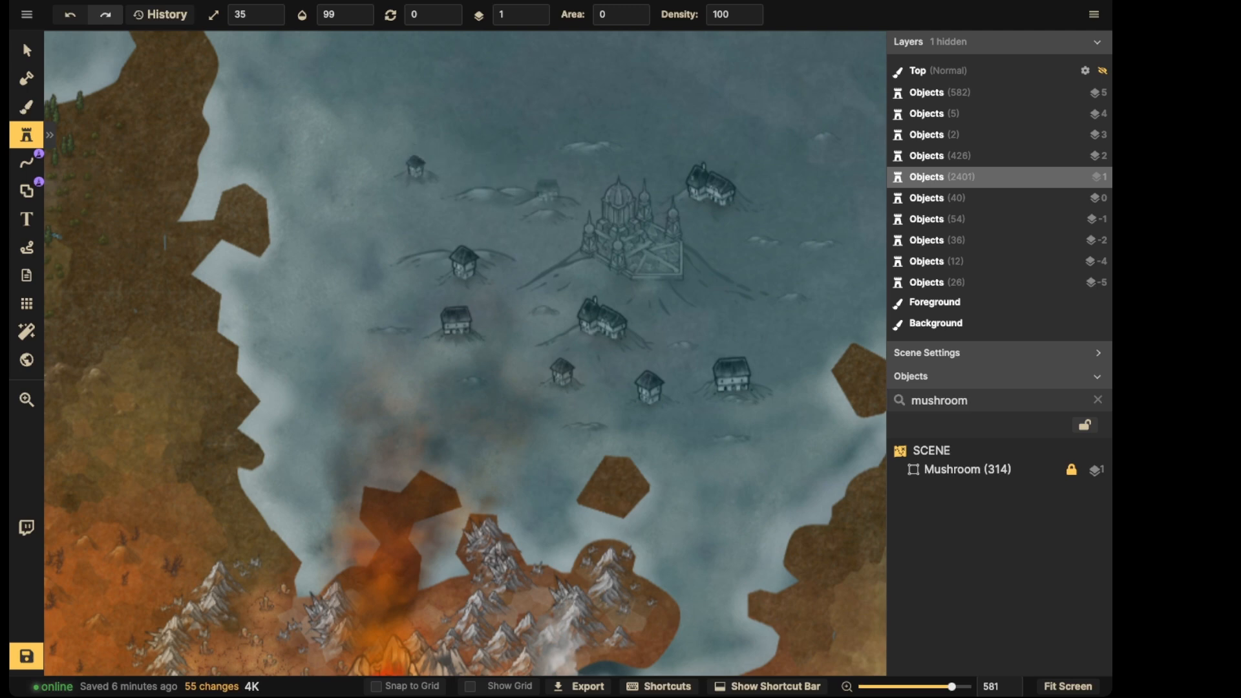
click(548, 189)
Select all stamps from the house set and reduce their brightness to 96 and contrast to 62
click(27, 50)
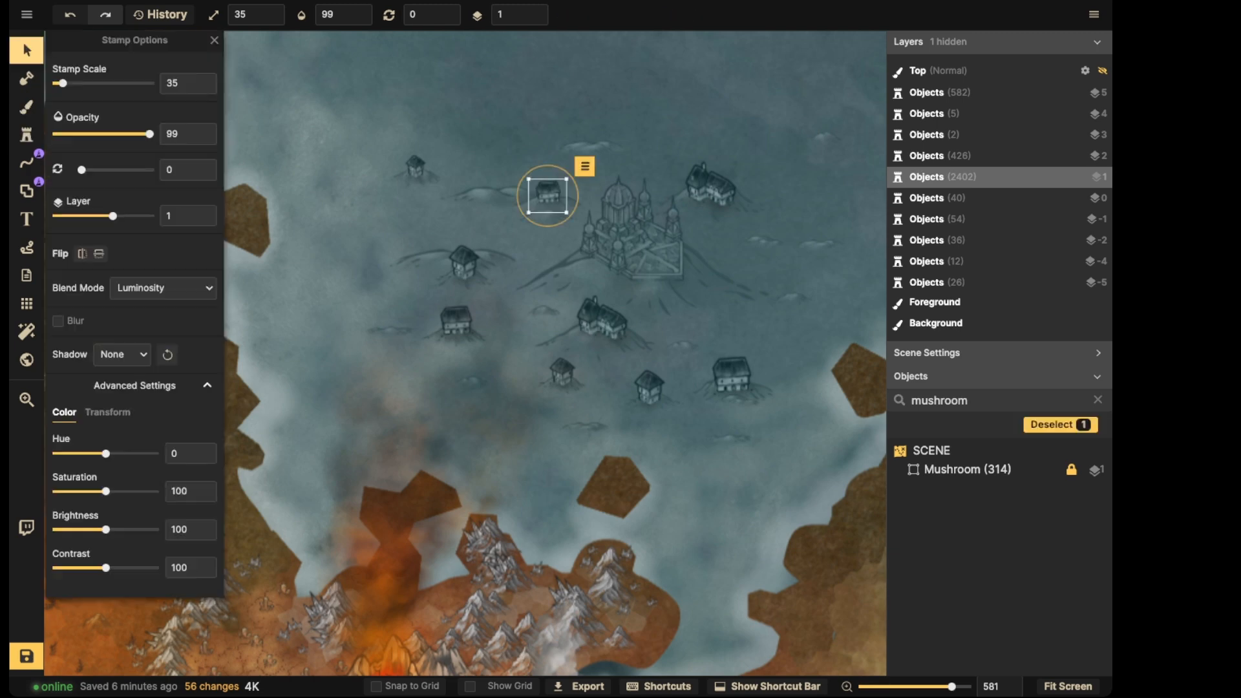
click(710, 190)
click(763, 147)
mouse_move(779, 166)
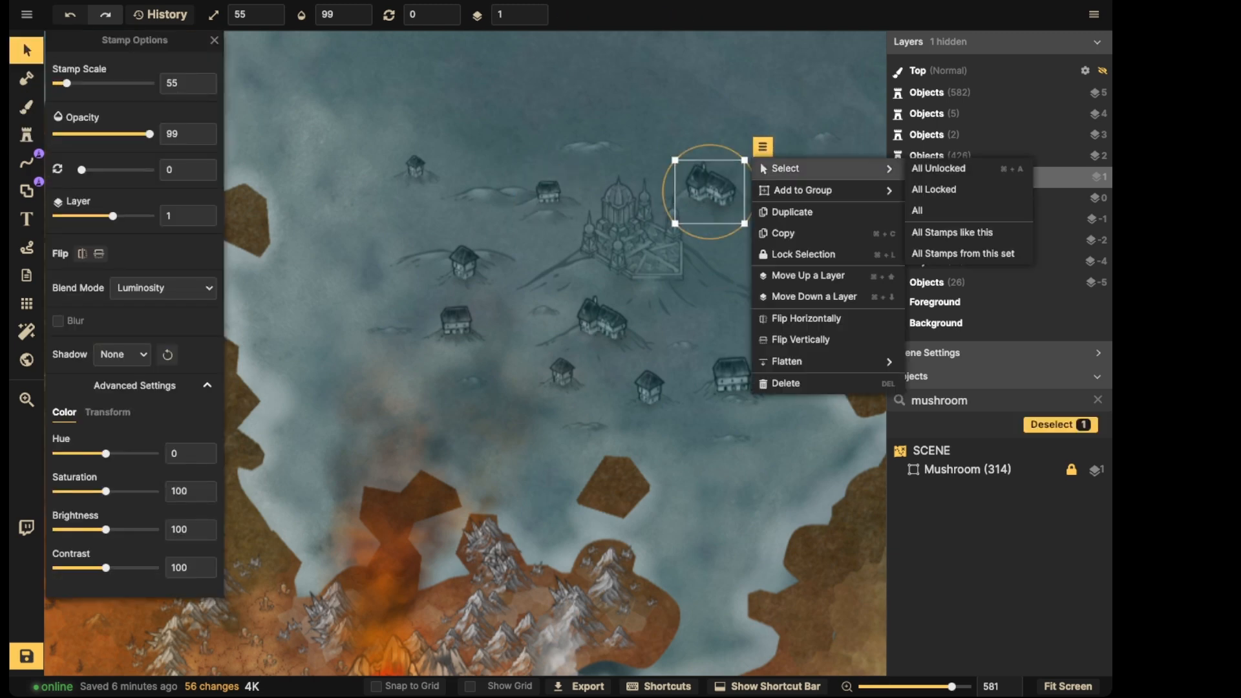
click(951, 253)
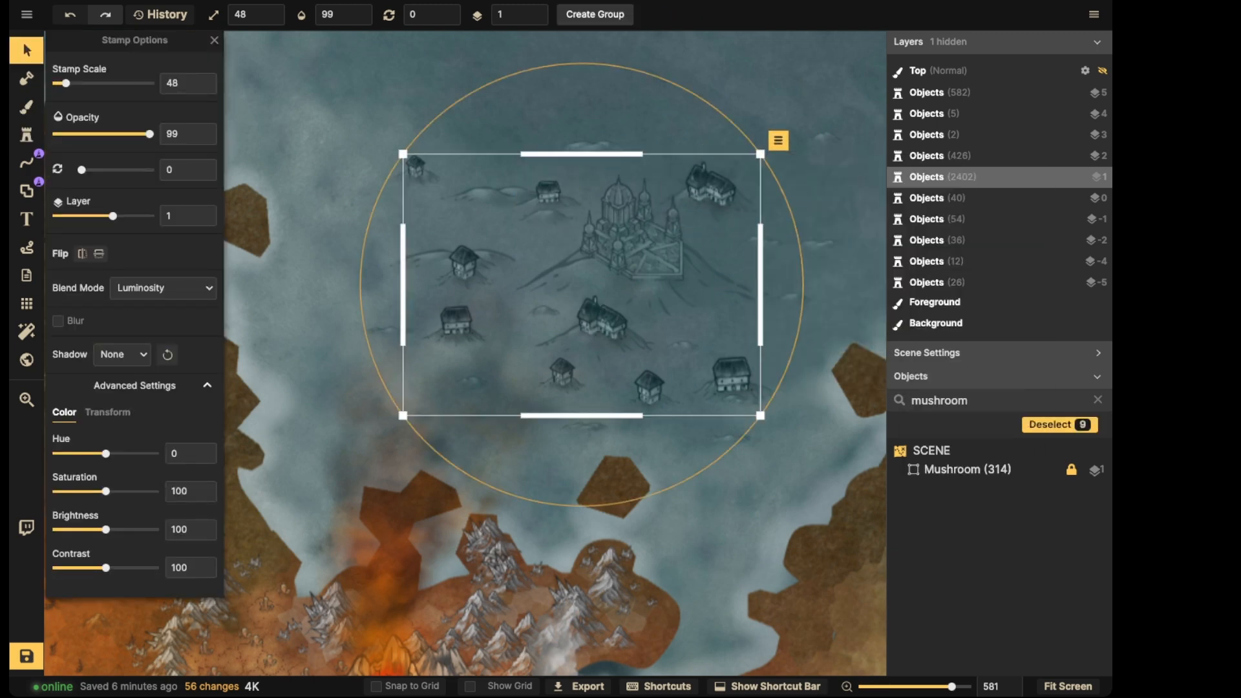
drag(106, 568, 88, 568)
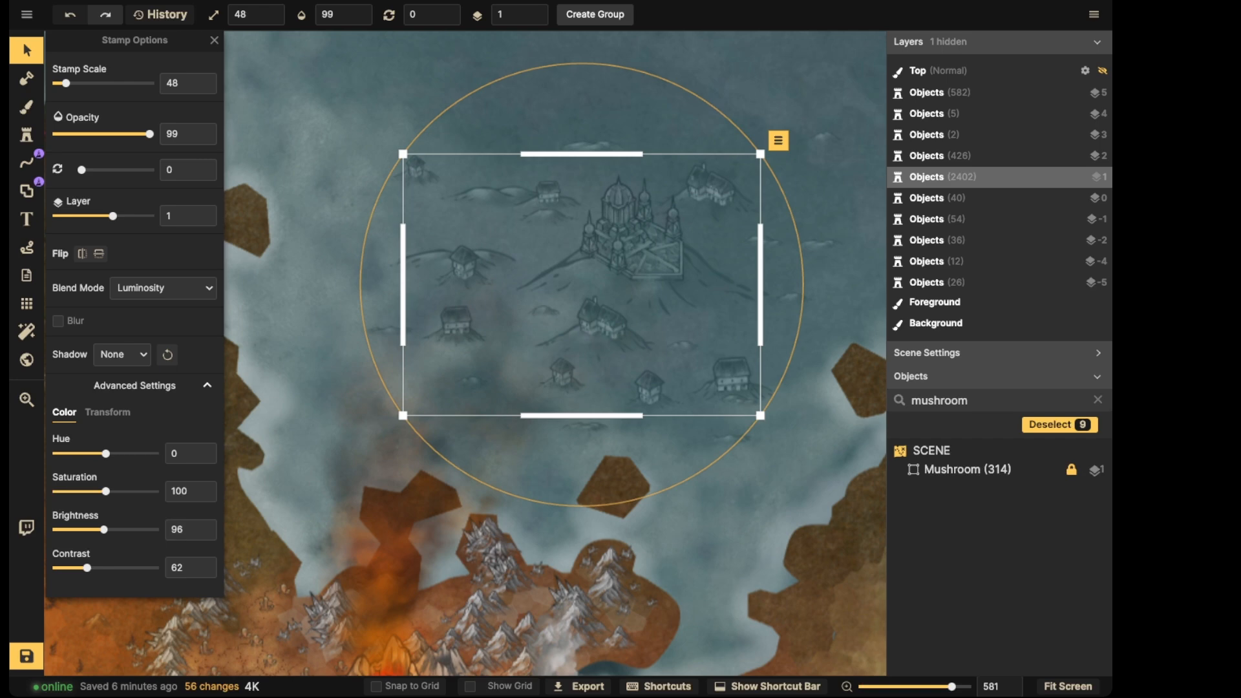
scroll(524, 328, down, 5)
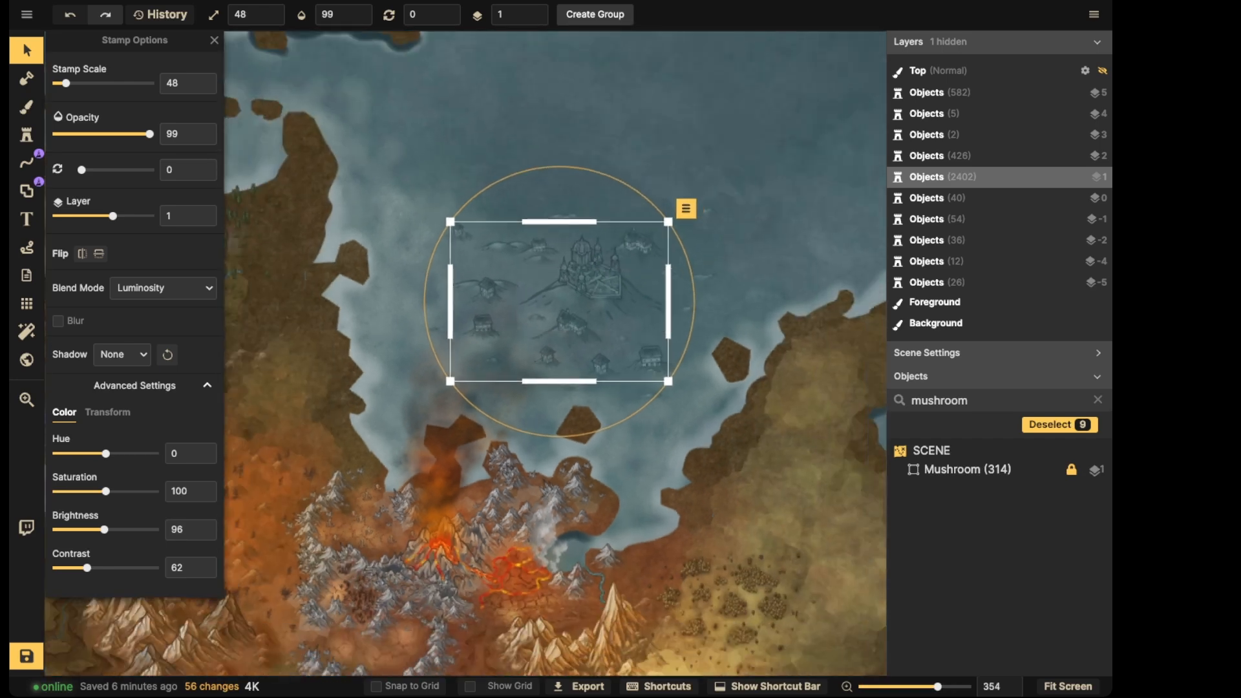
key(Escape)
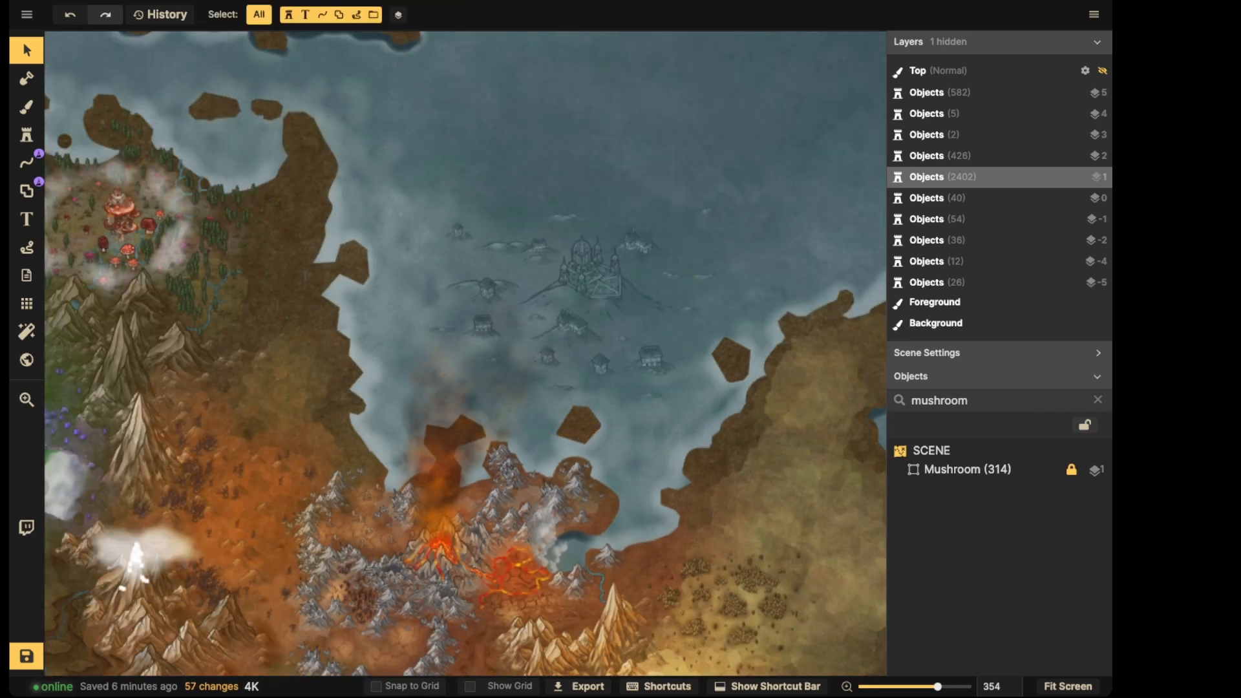
Select the whole underwater settlement, including the city, houses and sea-floor hills
drag(427, 186, 733, 419)
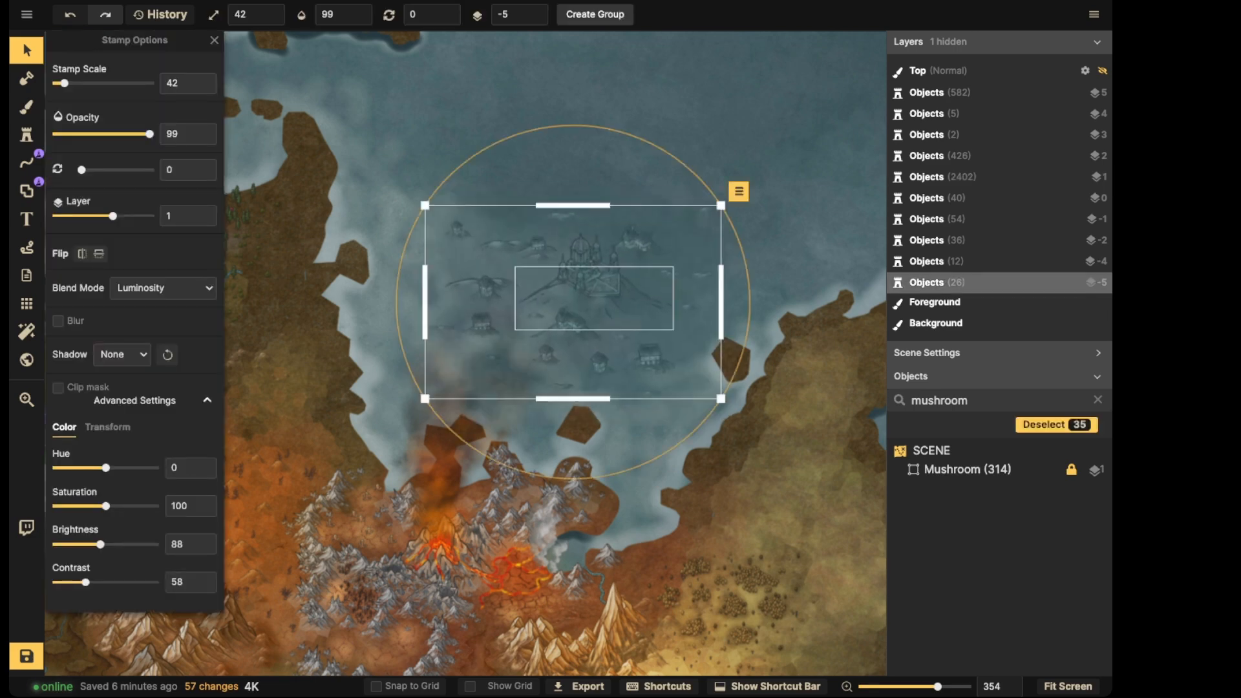
Clear the selection, search the Fantasy World stamps for "whirl" and choose the whirlpool stamp
key(Escape)
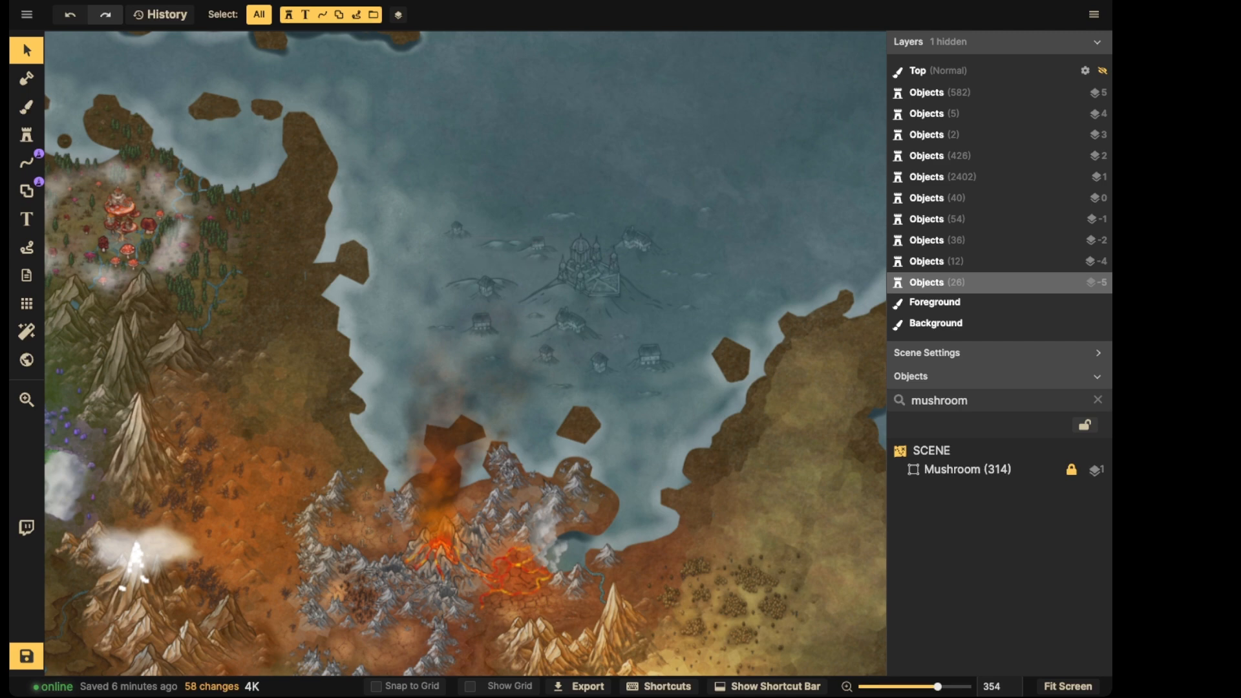
scroll(537, 243, up, 5)
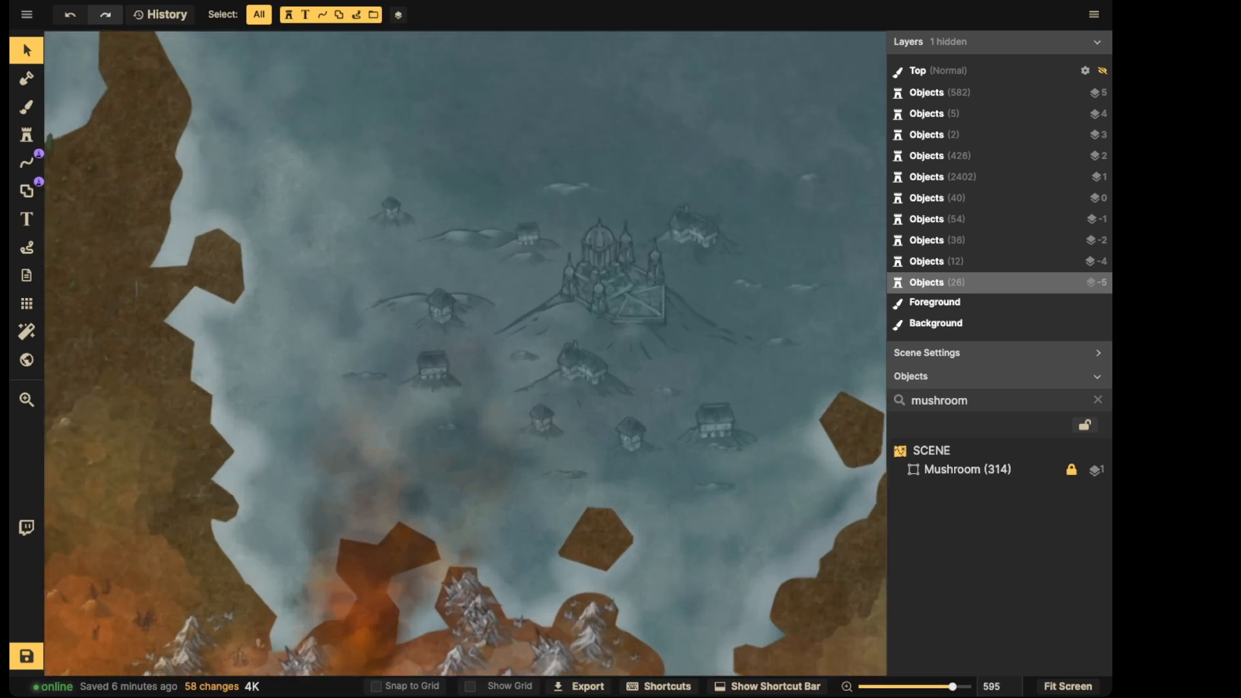
scroll(647, 133, up, 2)
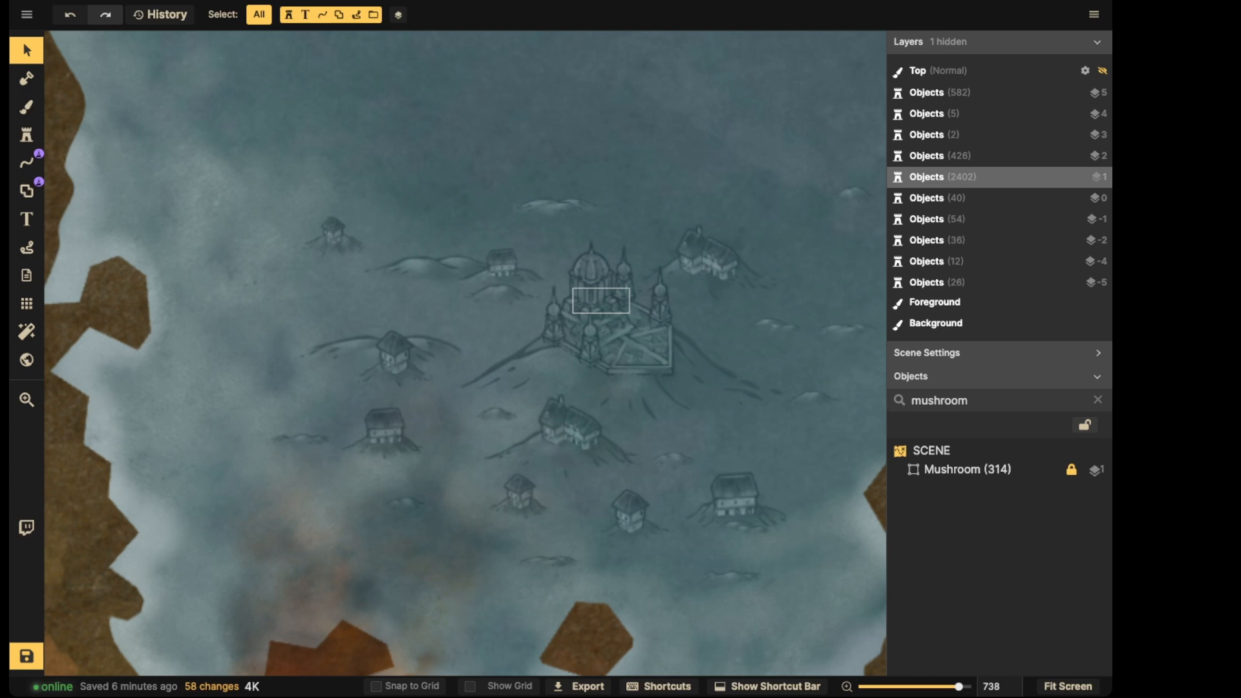
click(26, 135)
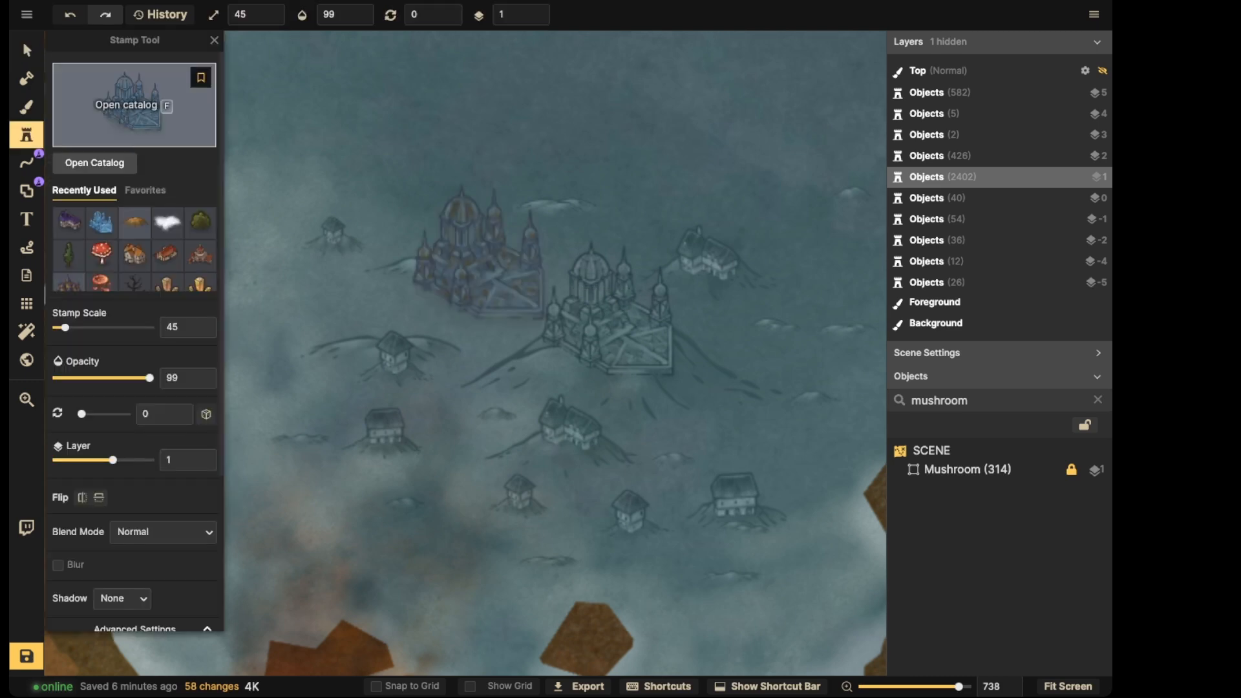
click(133, 103)
text(whirl)
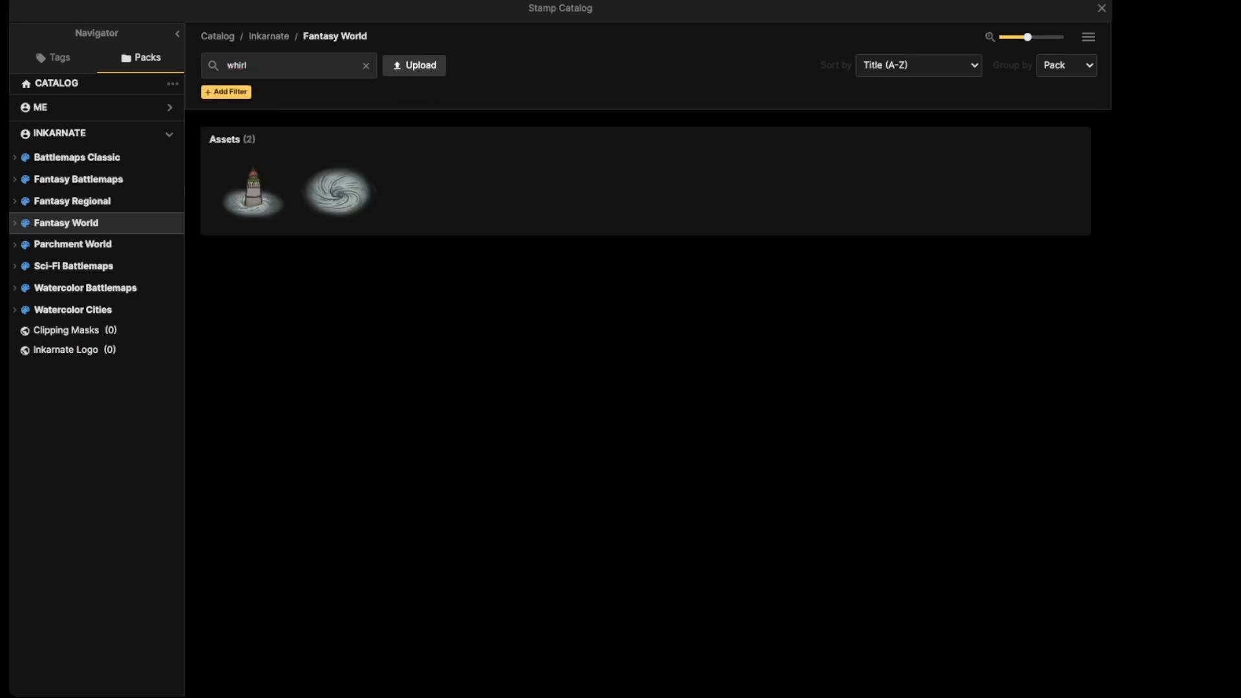
click(338, 193)
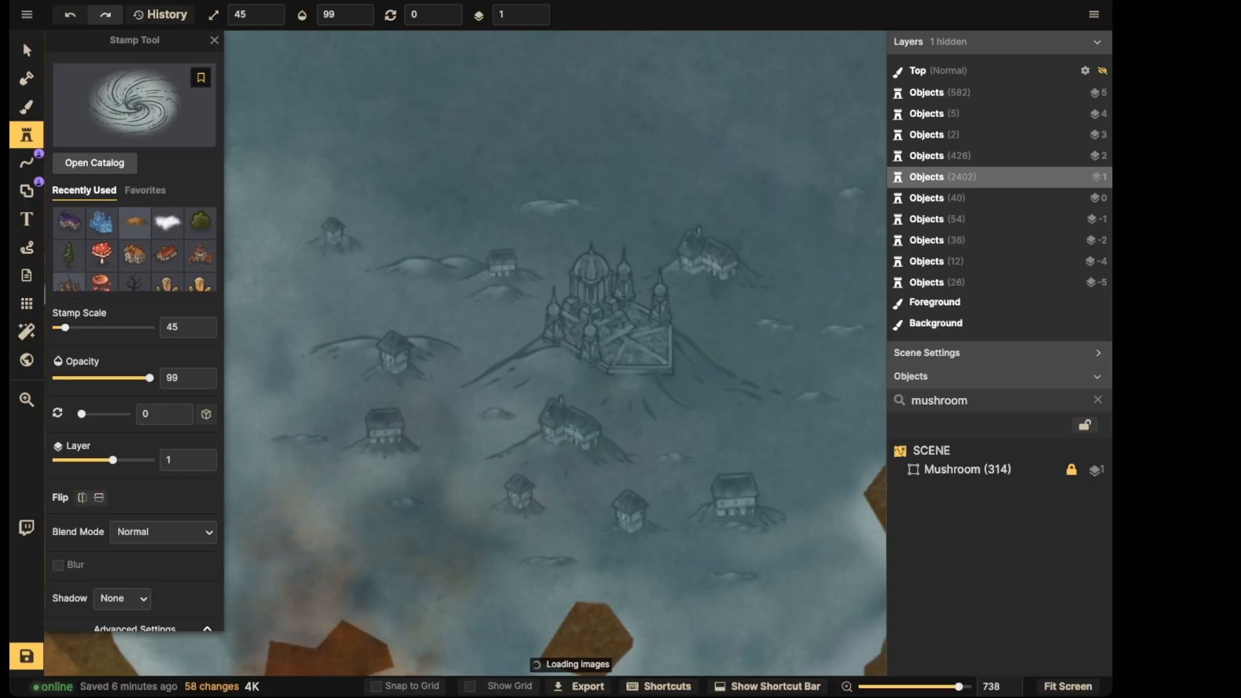
Place the tower-in-whirlpool stamp above the sunken castle at scale 75 and raise it to layer 3
click(133, 103)
click(253, 194)
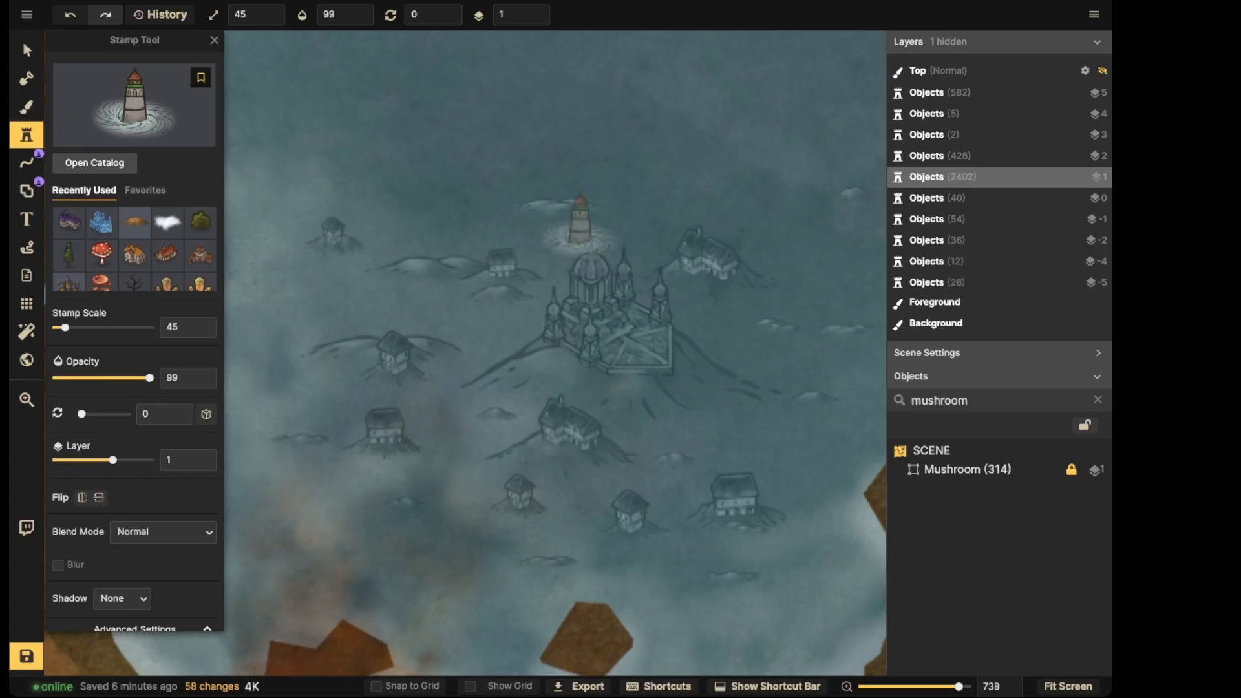
scroll(591, 247, up, 6)
click(591, 247)
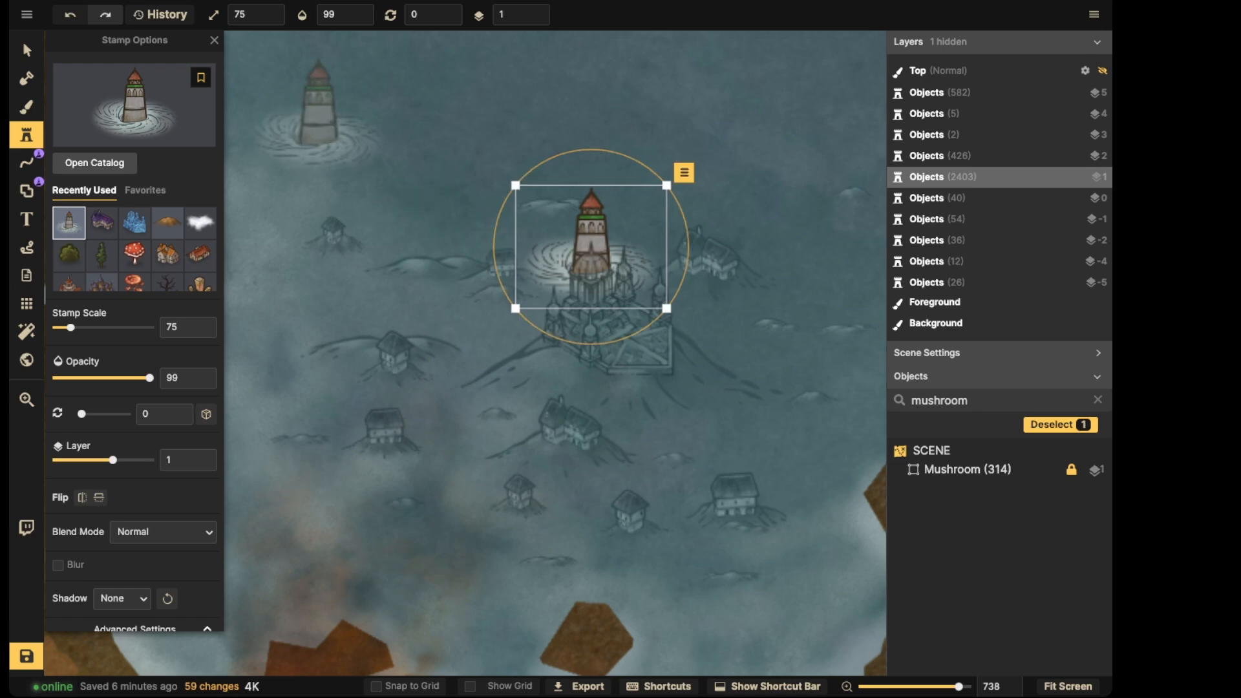
click(538, 10)
click(538, 11)
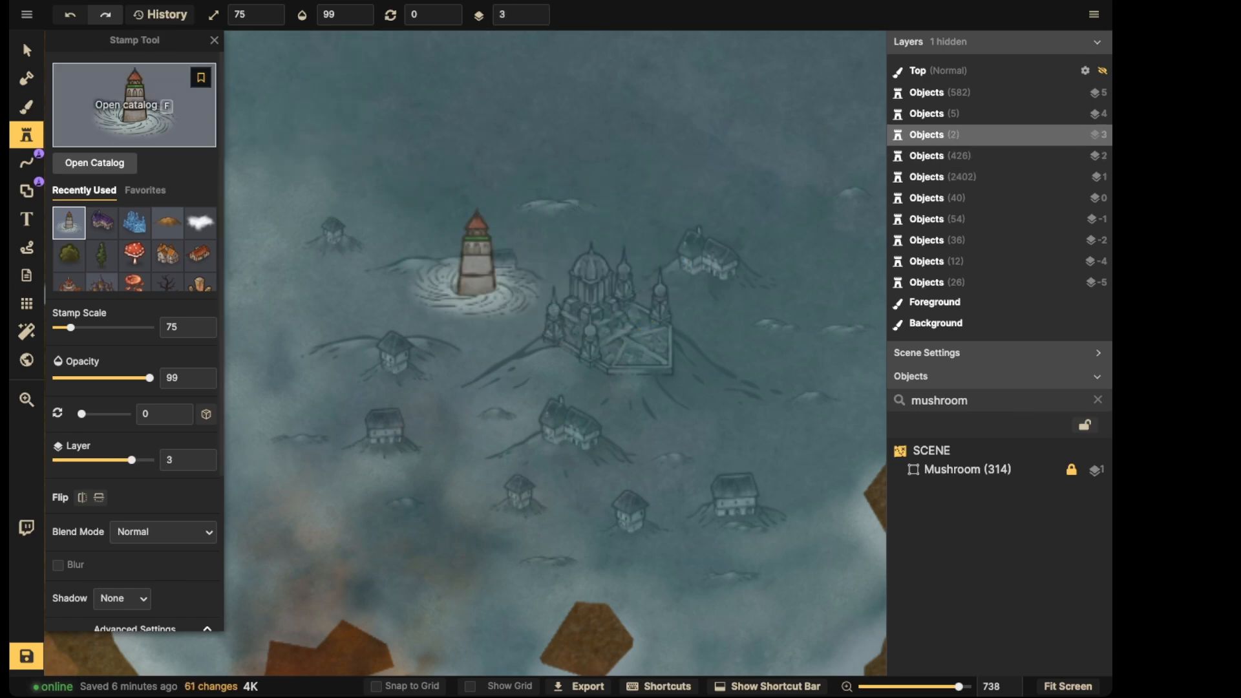
Switch to the plain whirlpool stamp and place it over the sunken castle's domes at scale 75 on layer 3
click(134, 104)
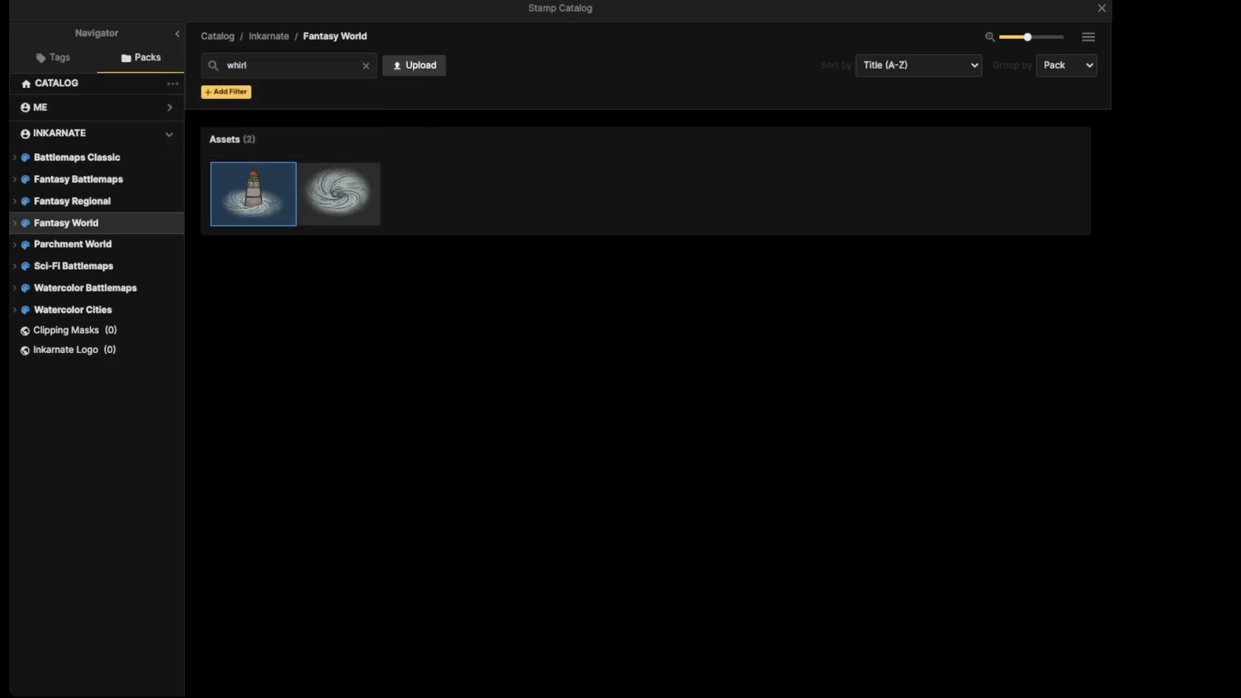
click(337, 192)
click(590, 260)
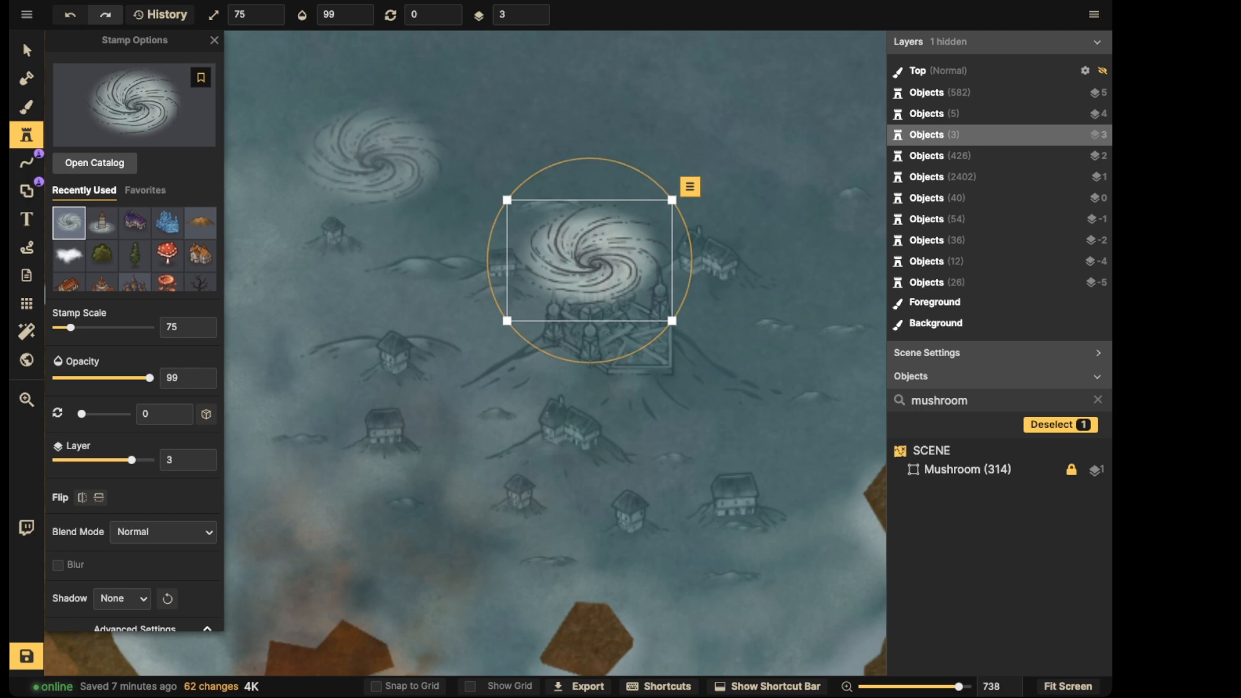
Blend the whirlpool into the sea with Luminosity mode and brightness 78, and nudge it slightly upward
click(27, 50)
click(163, 287)
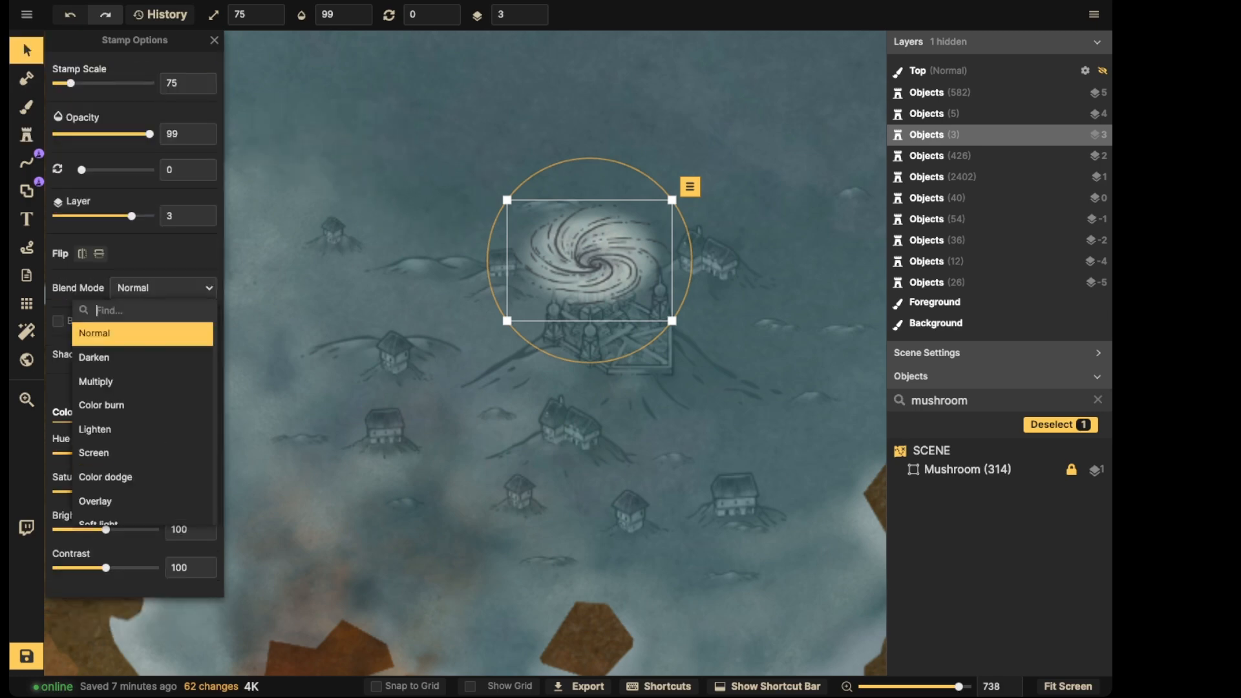
scroll(138, 453, down, 3)
click(129, 510)
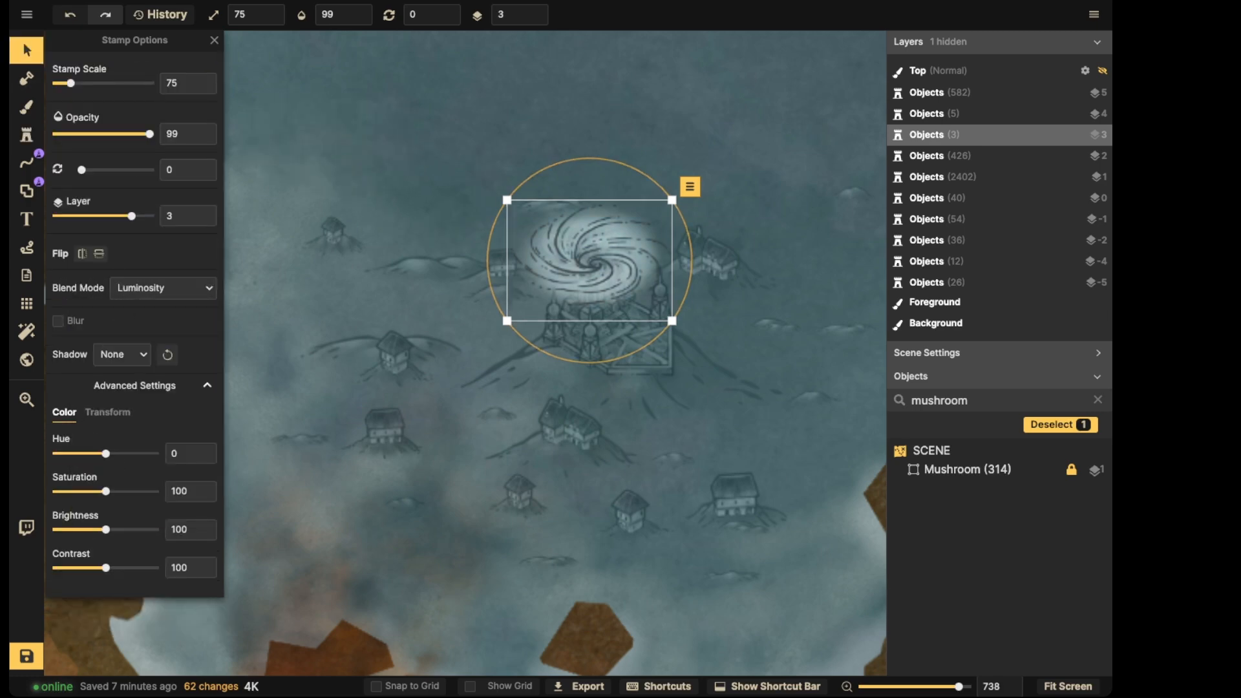
drag(106, 529, 96, 530)
mouse_move(590, 261)
mouse_down()
mouse_move(593, 233)
mouse_move(590, 256)
mouse_up()
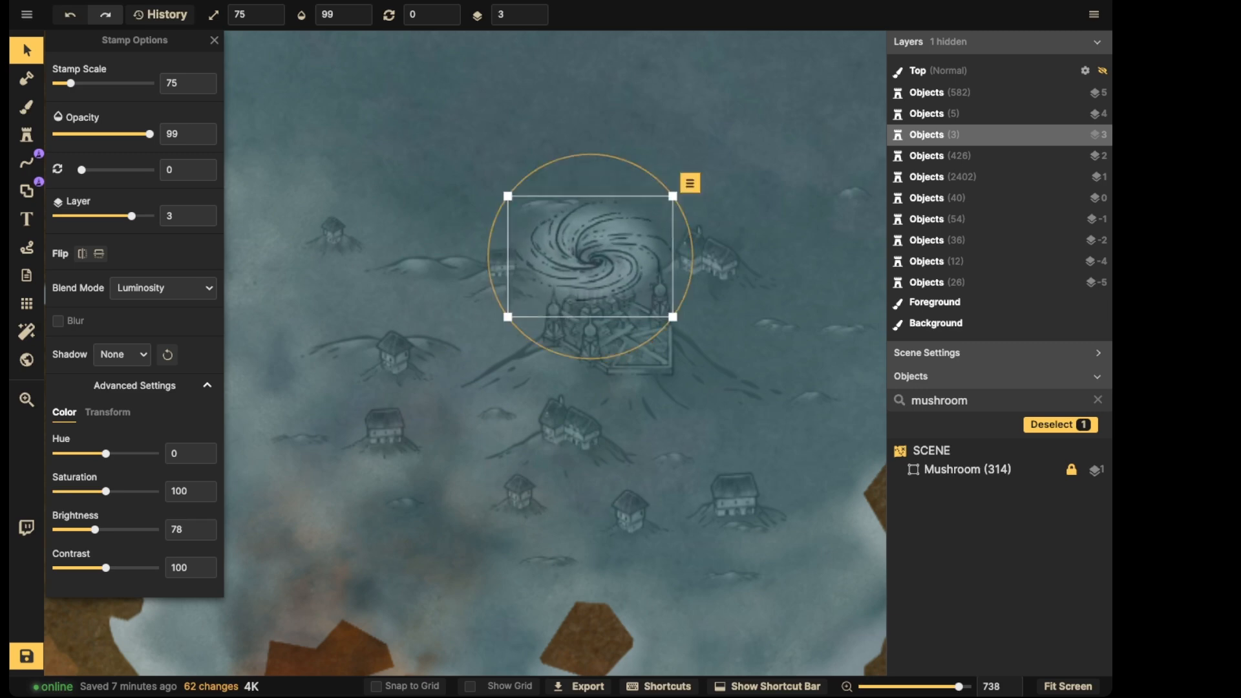
Search the stamp catalog for "tower" and place the tall purple-capped stone tower in the whirlpool at scale 55 on layer 4
click(27, 134)
key(f)
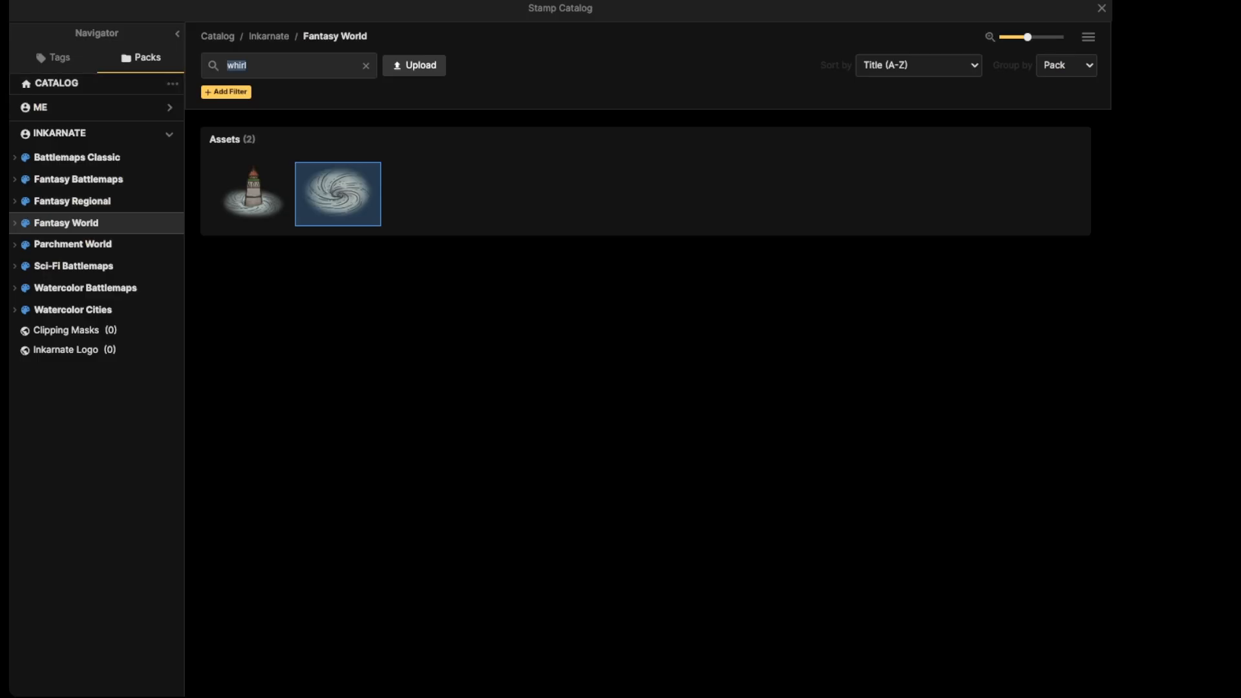
click(366, 66)
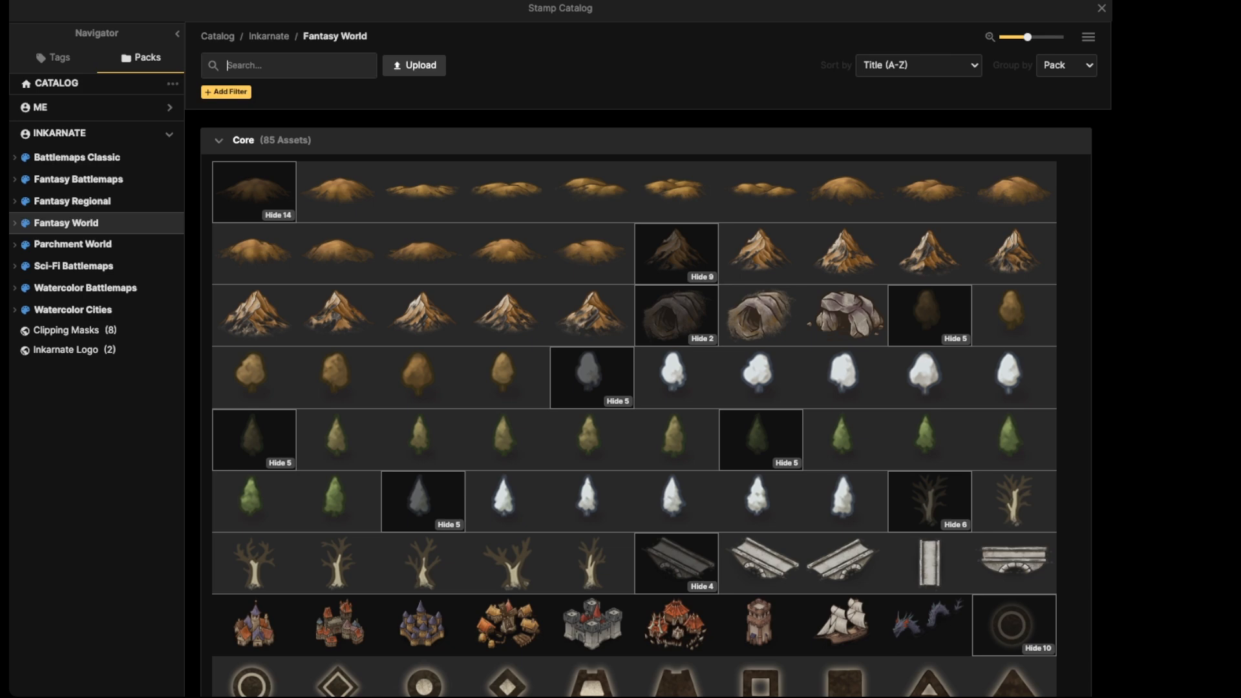
text(tower)
key(Return)
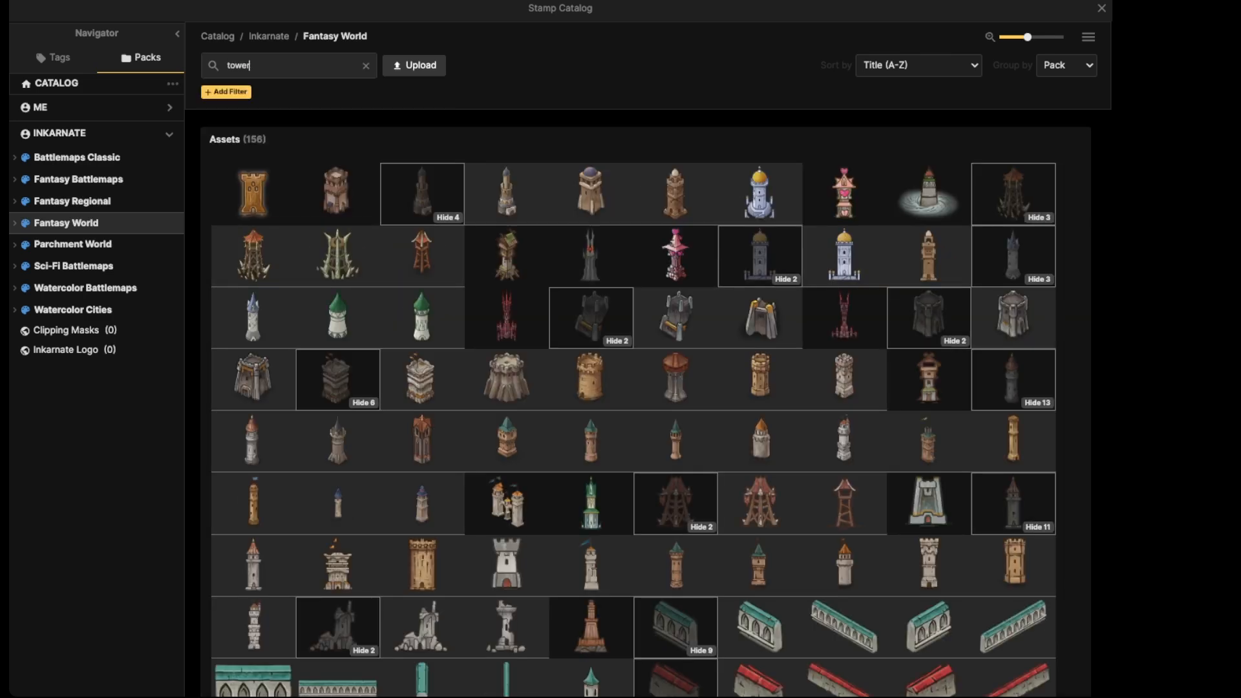
click(507, 194)
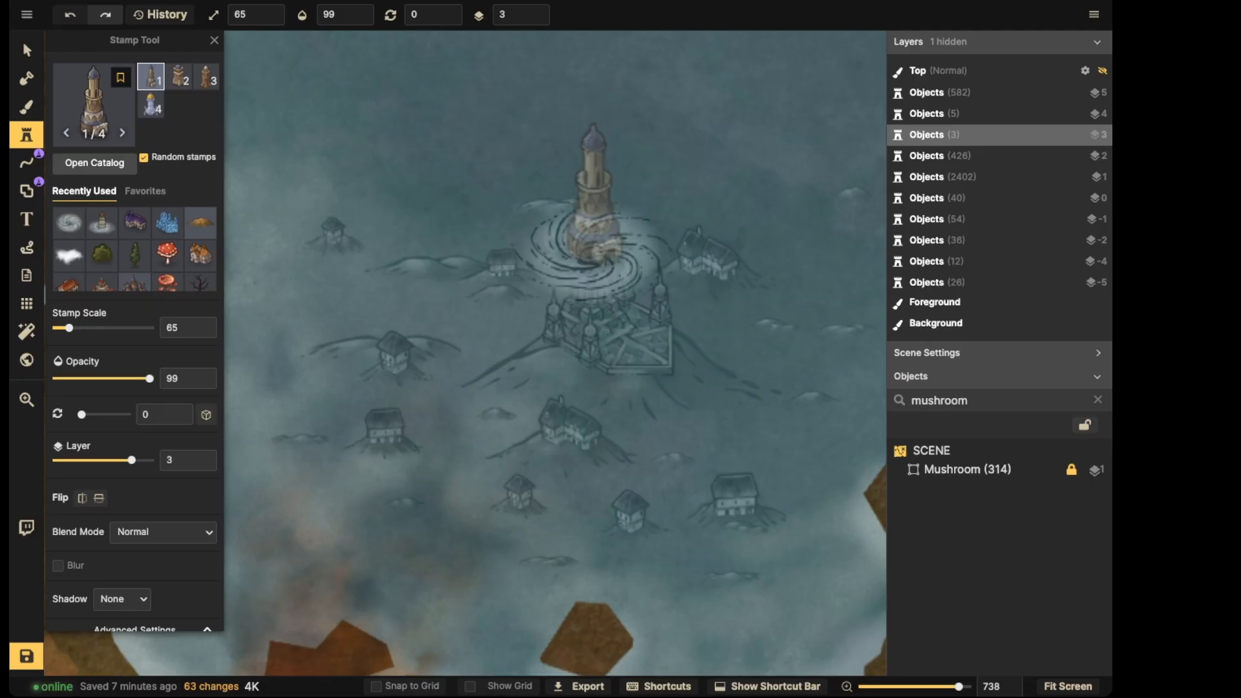
click(590, 216)
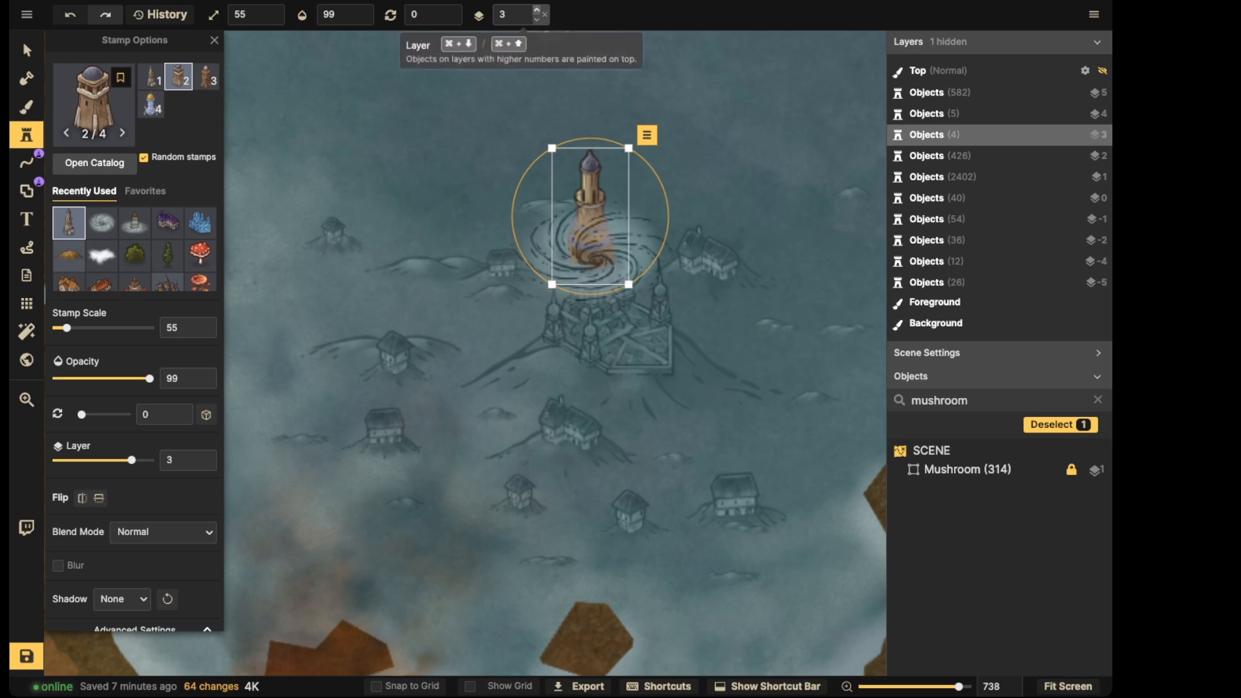
click(537, 10)
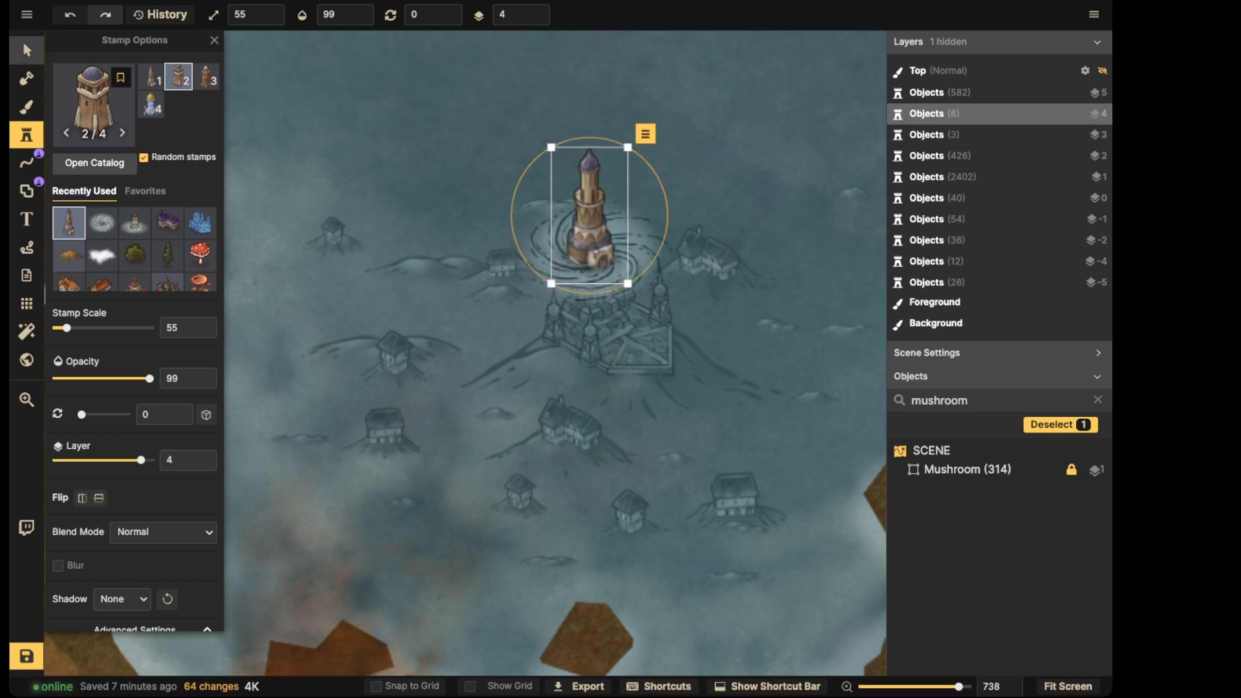
click(26, 50)
scroll(295, 170, down, 3)
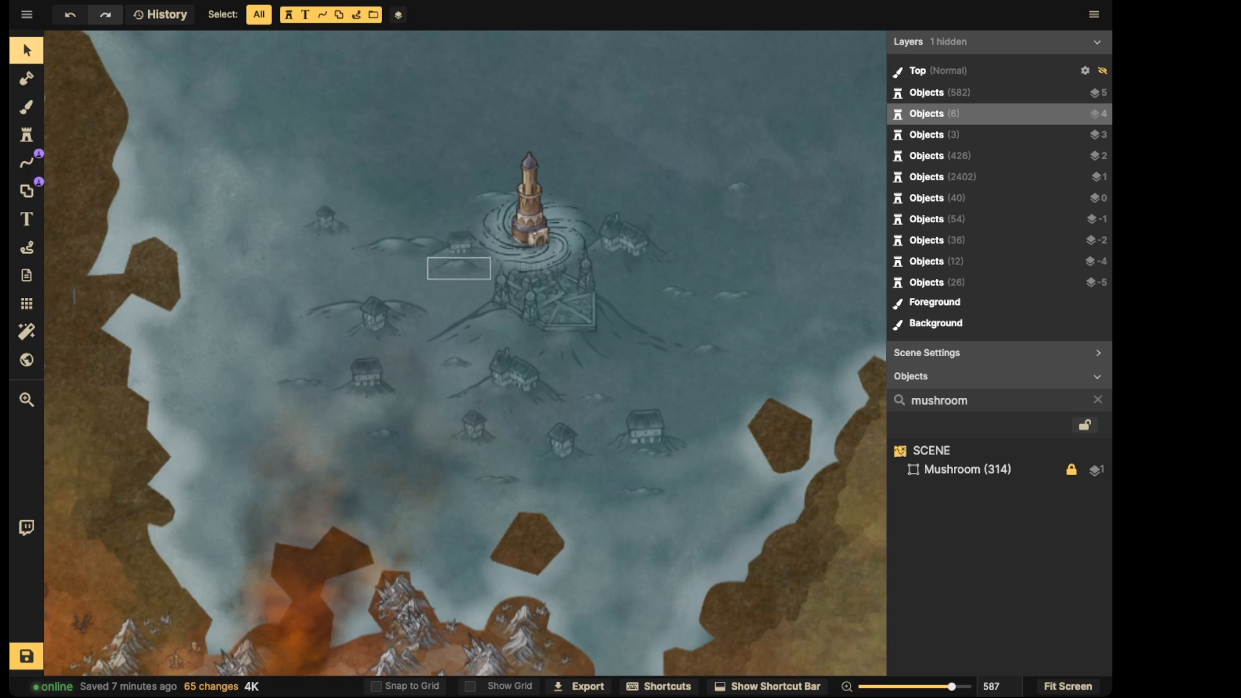
click(529, 220)
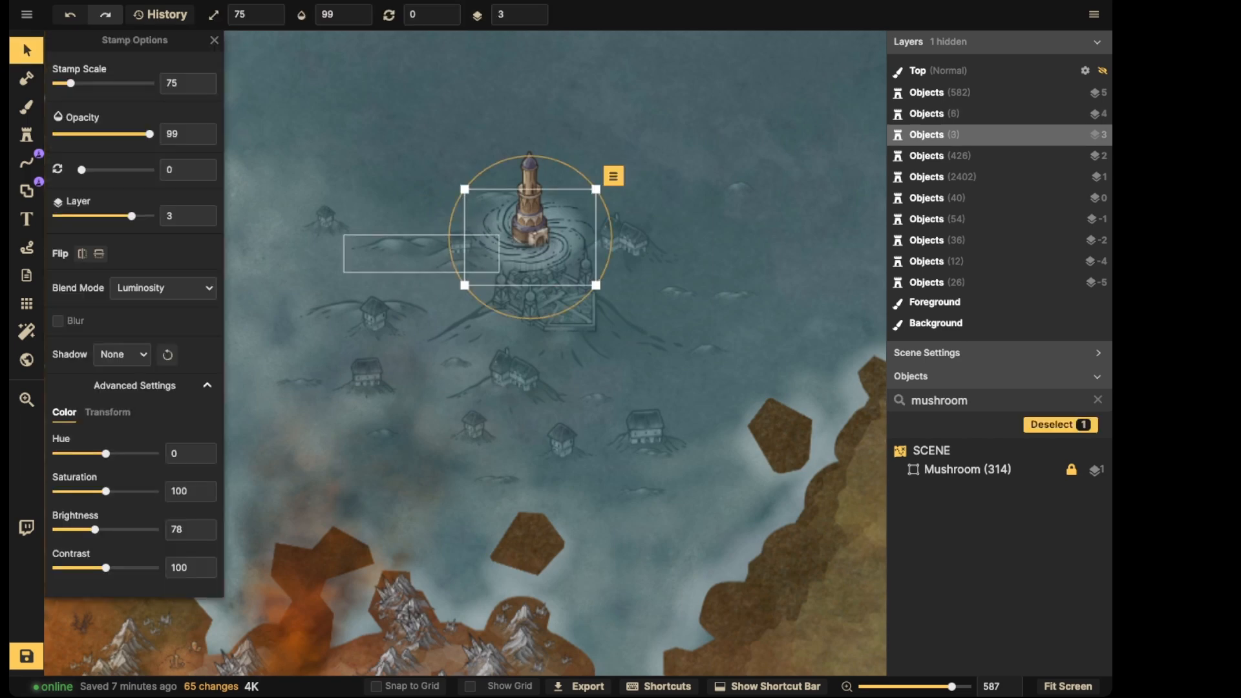
click(446, 234)
scroll(446, 236, down, 4)
drag(447, 236, 536, 269)
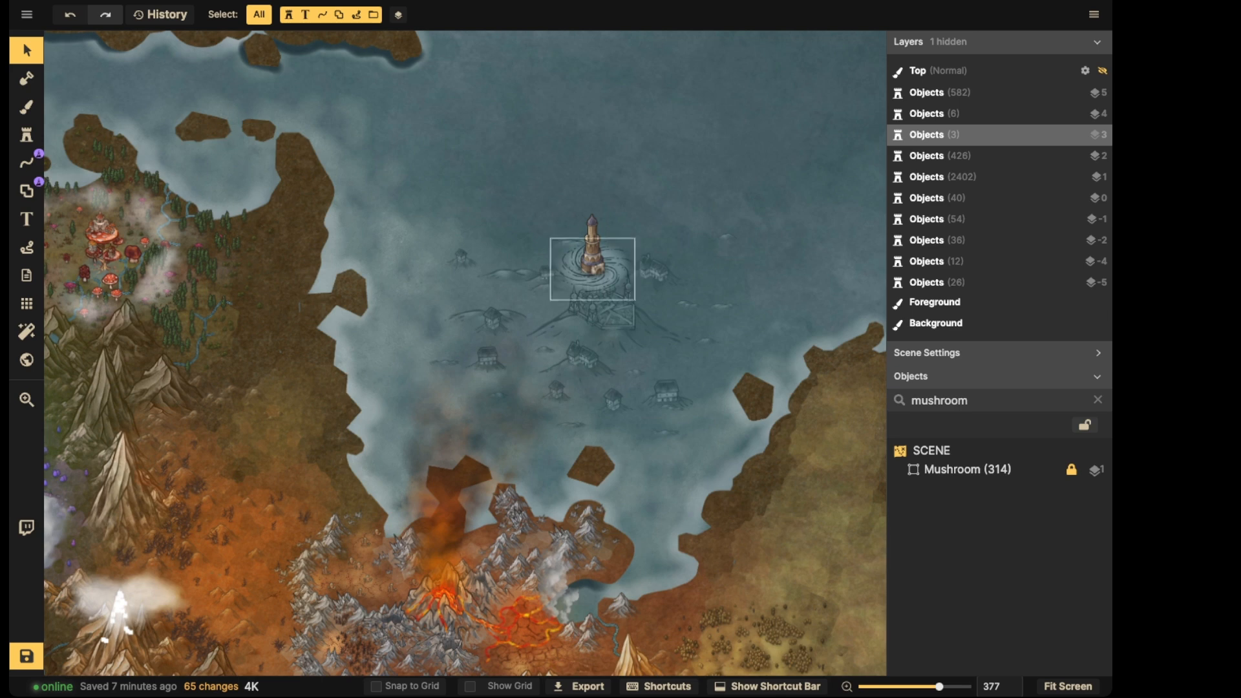
Place the sixth variant of the recently used mushroom stamp at scale 75 on the underwater hill west of the whirlpool
key(s)
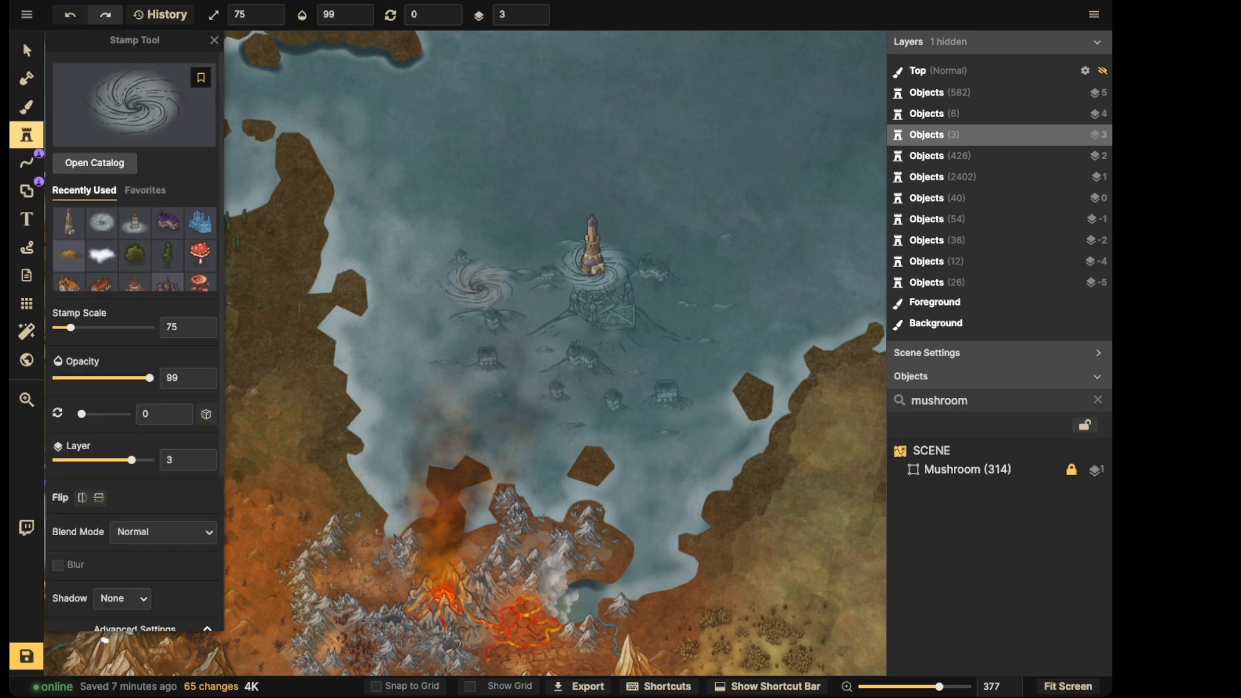
scroll(168, 223, down, 1)
click(200, 227)
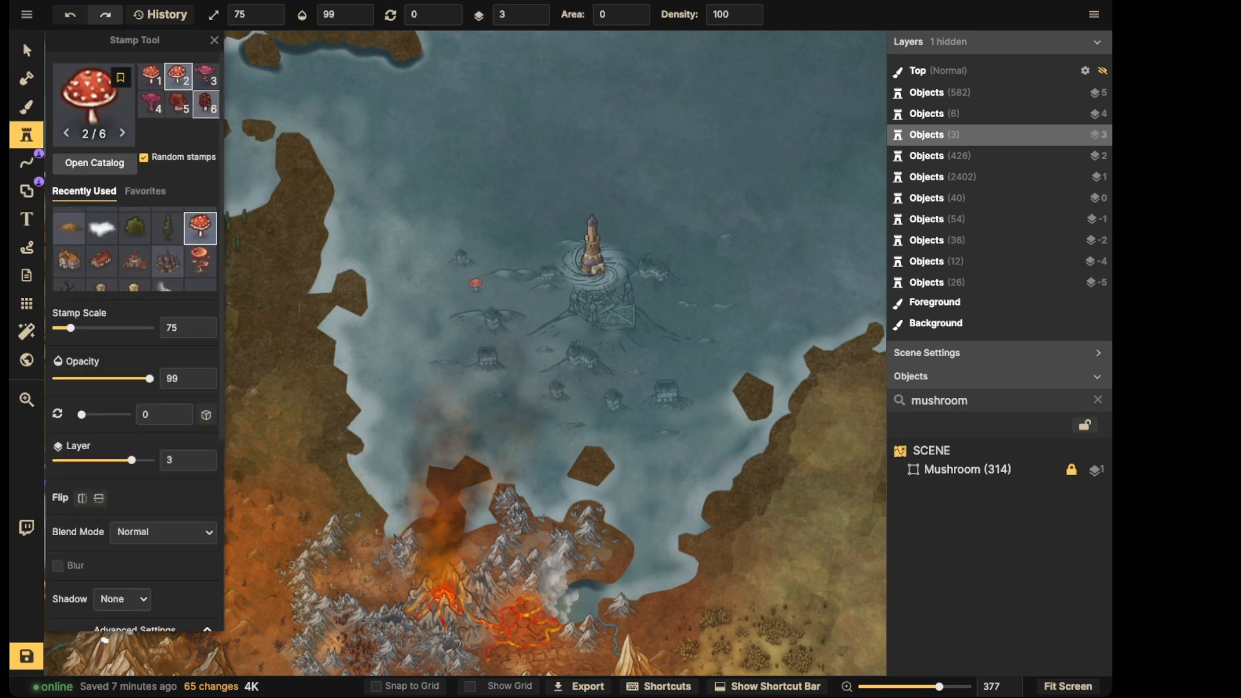
click(206, 103)
scroll(475, 285, up, 10)
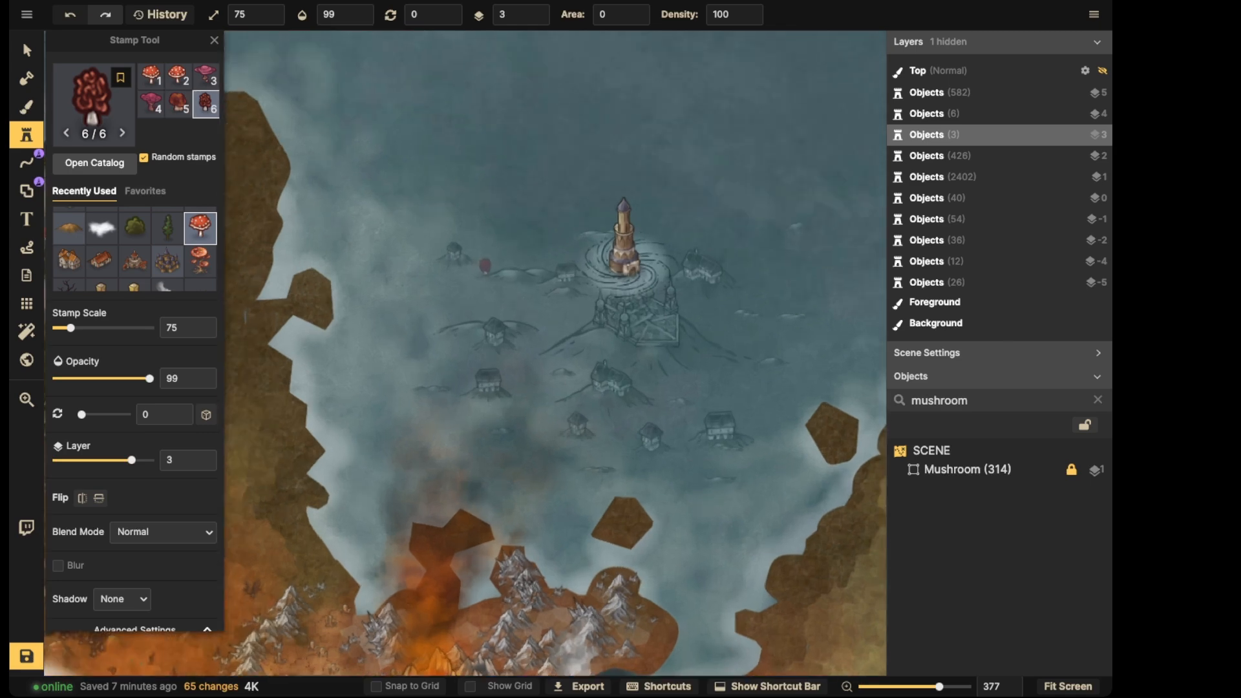
click(532, 238)
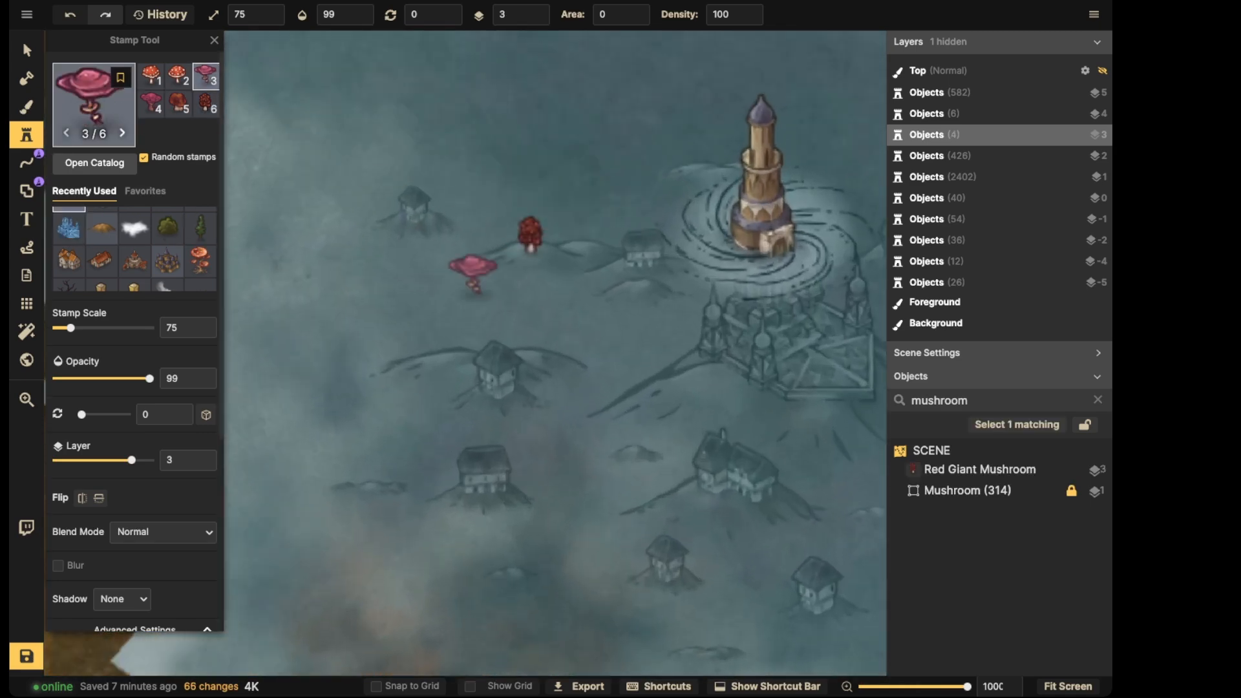
Move the red mushroom down toward the sunken house southwest of it and set its scale to 65
click(27, 50)
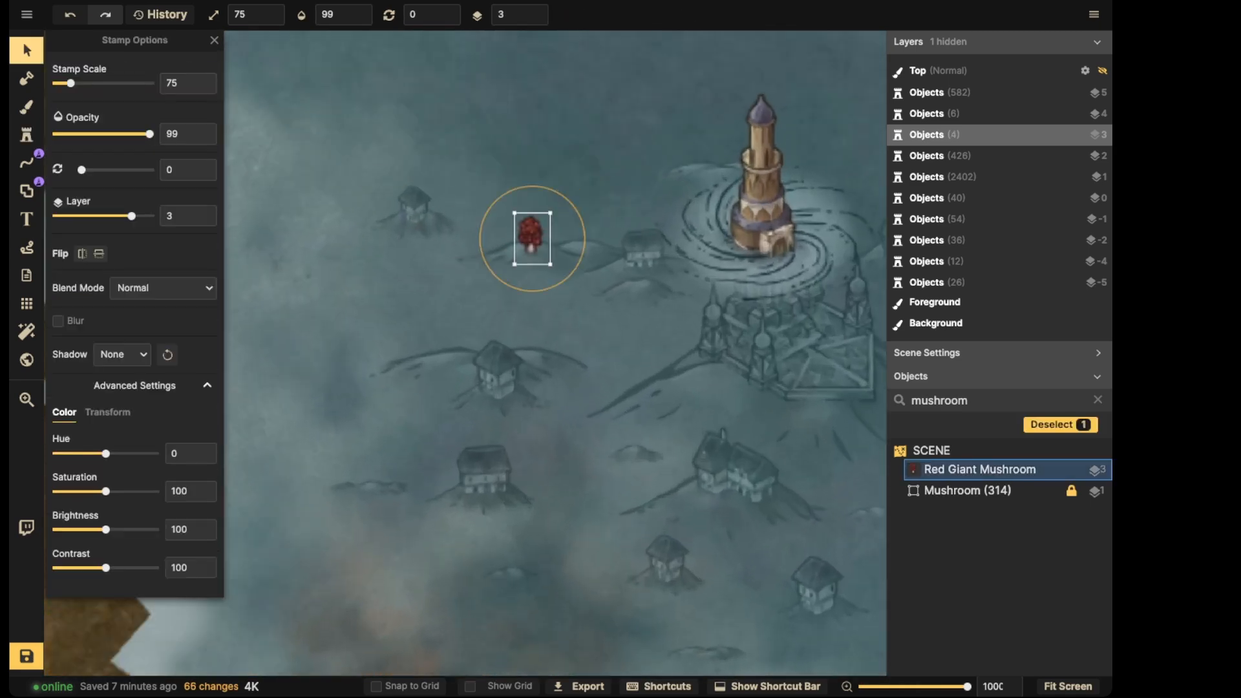
scroll(532, 238, up, 8)
drag(532, 238, 438, 297)
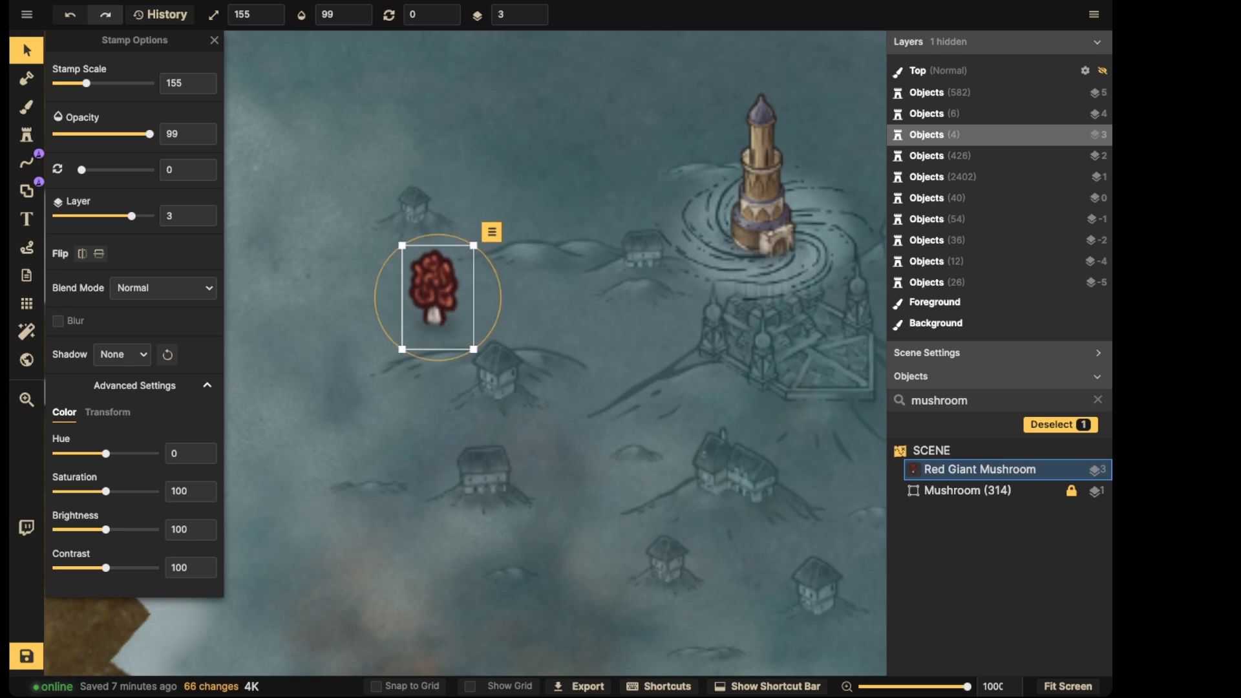
scroll(438, 298, down, 3)
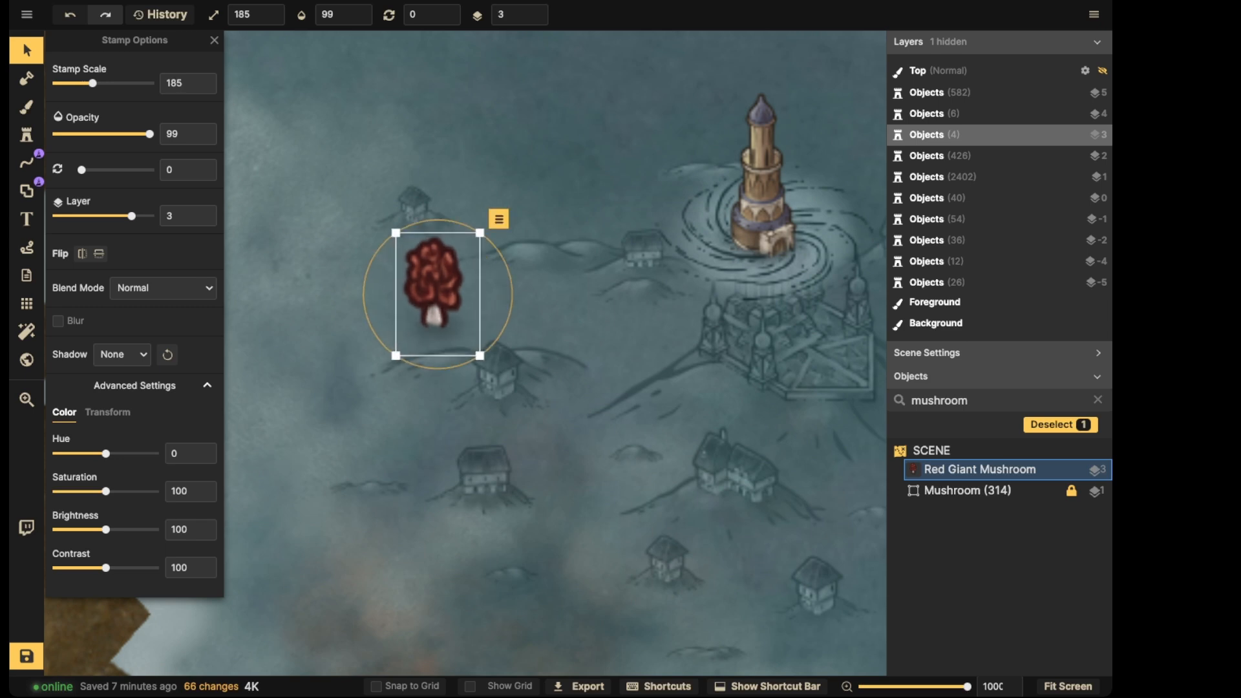
scroll(437, 297, down, 6)
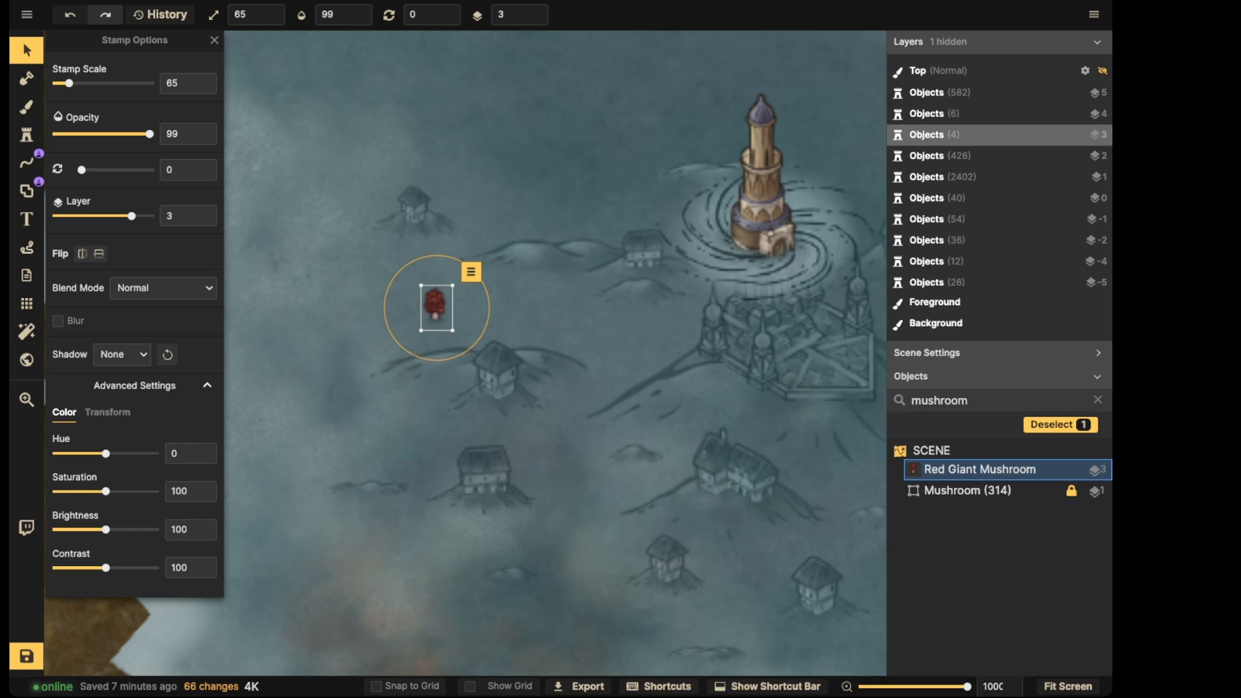
Set the mushroom's blend mode to Luminosity and contrast to 60, and move it onto the hill beside the sunken house
click(163, 289)
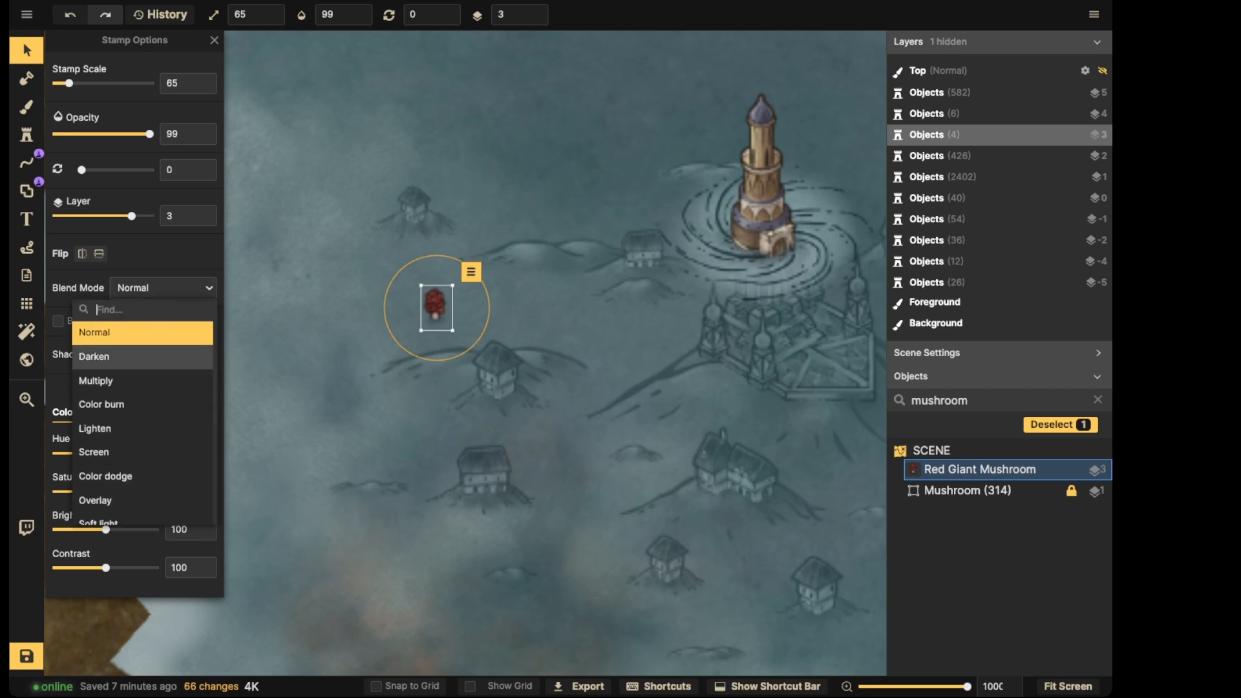
scroll(142, 417, down, 3)
click(139, 513)
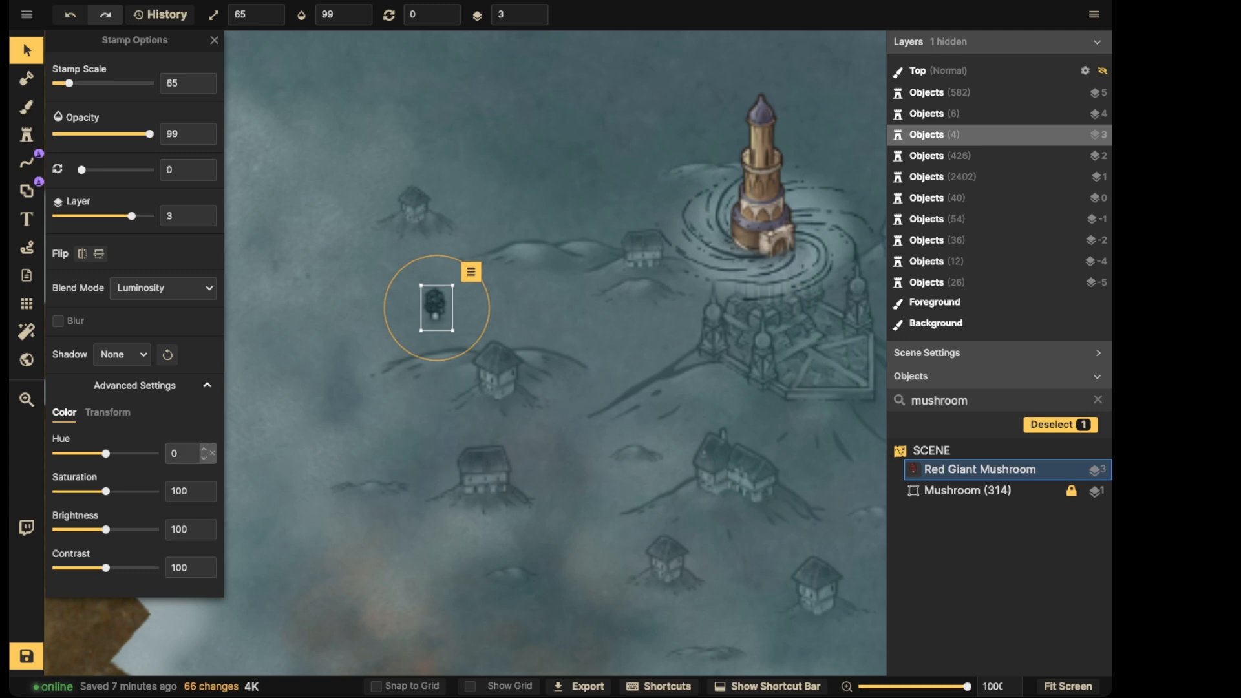
drag(105, 568, 86, 567)
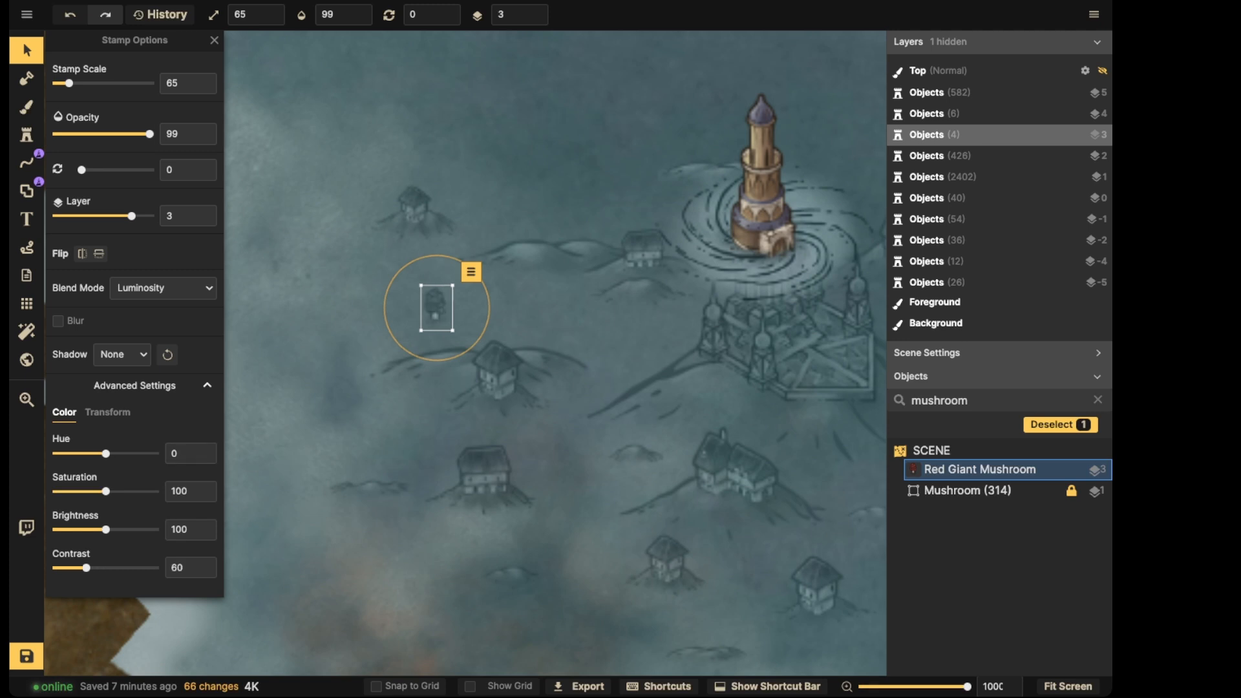
drag(437, 307, 455, 350)
click(27, 136)
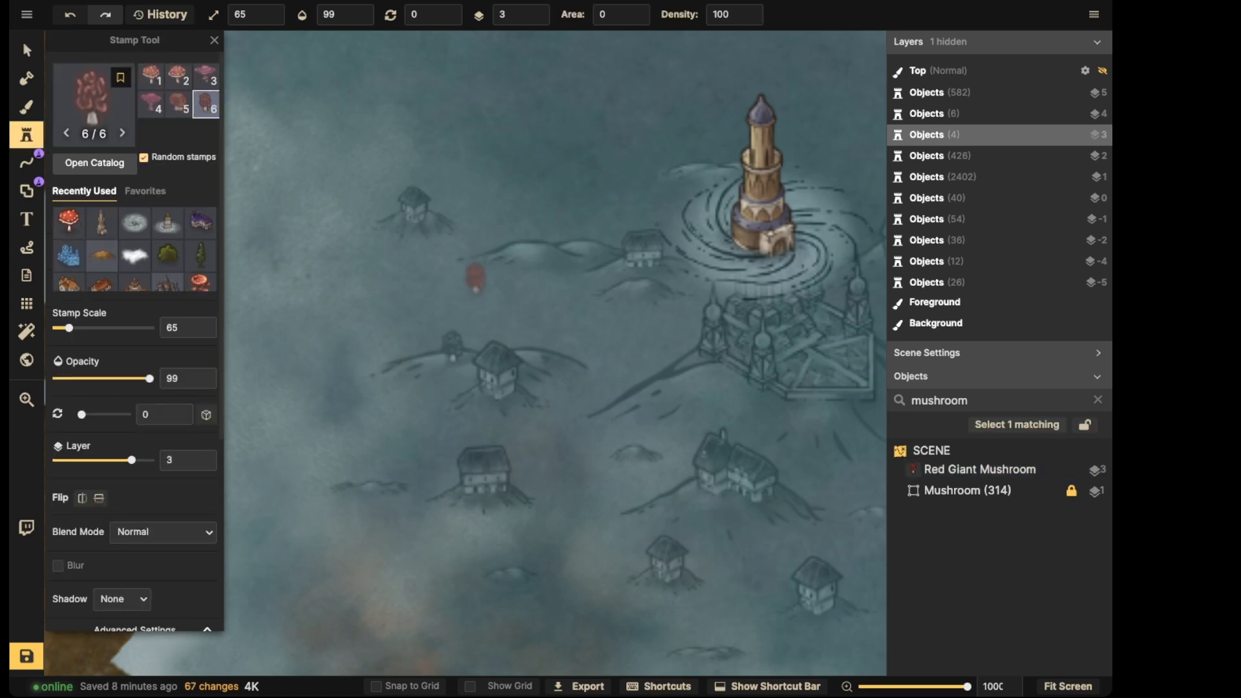
Turn off random stamps, set the stamp's blend mode to Luminosity and place mushrooms beside the house on the hill southwest of the whirlpool
click(145, 157)
scroll(161, 531, down, 5)
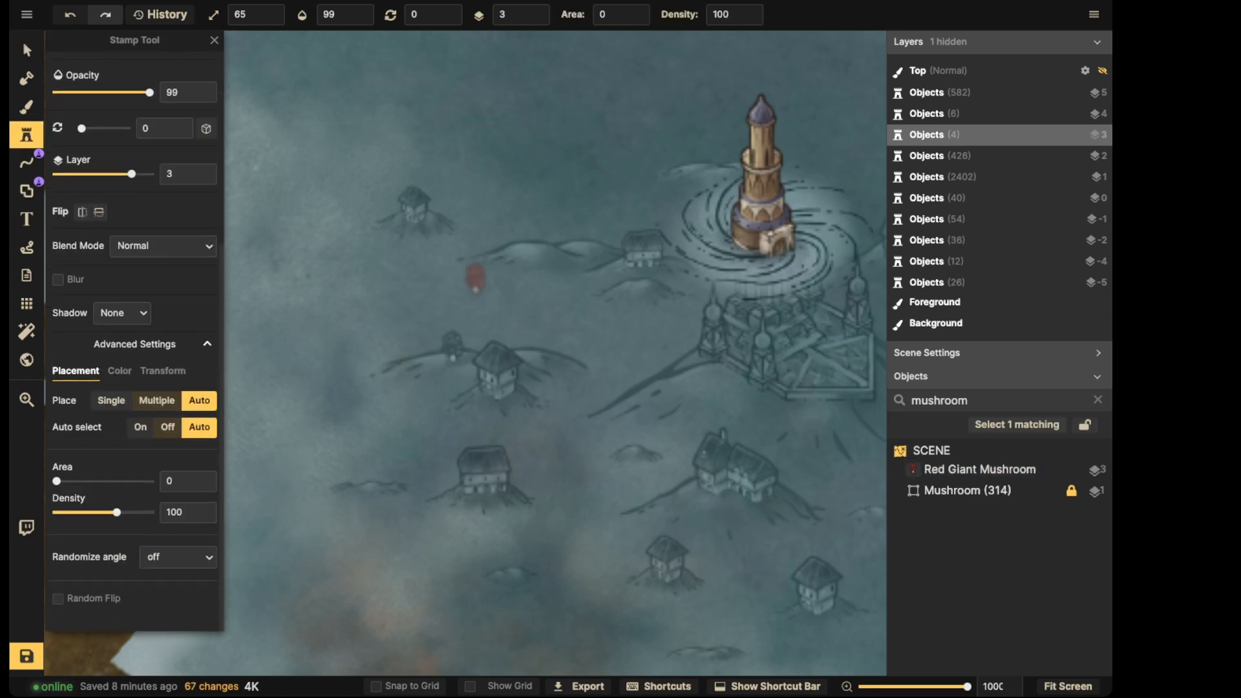
click(163, 246)
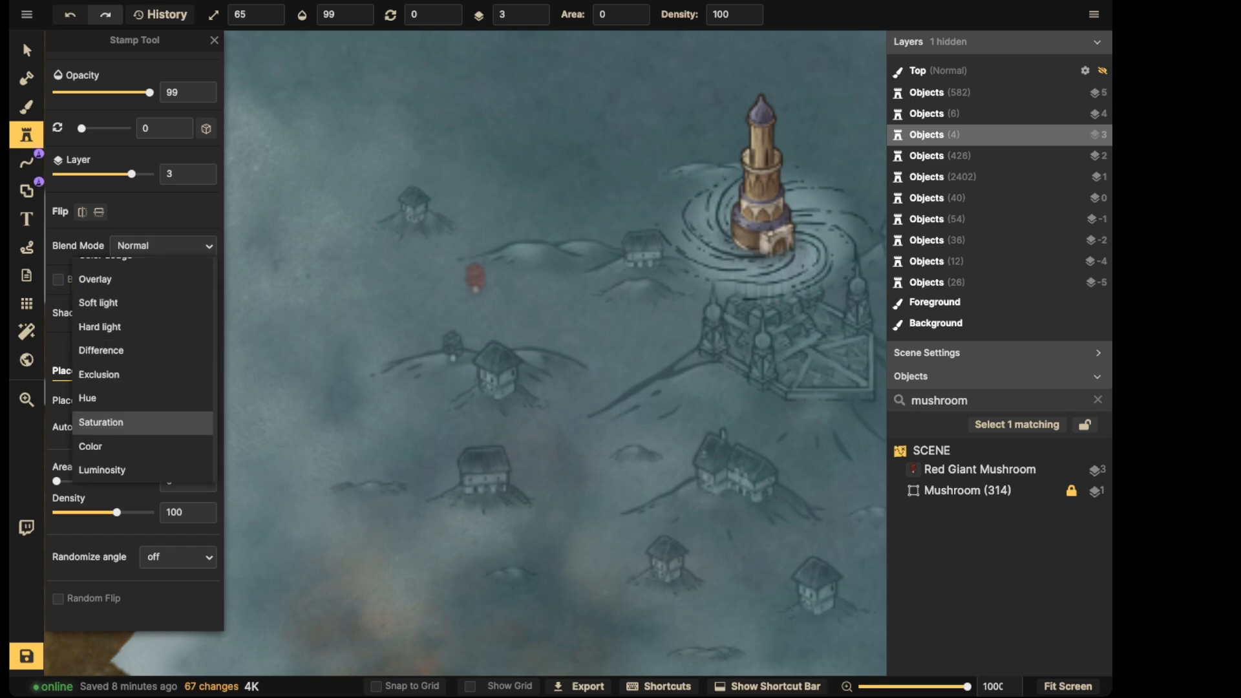
click(104, 468)
click(435, 359)
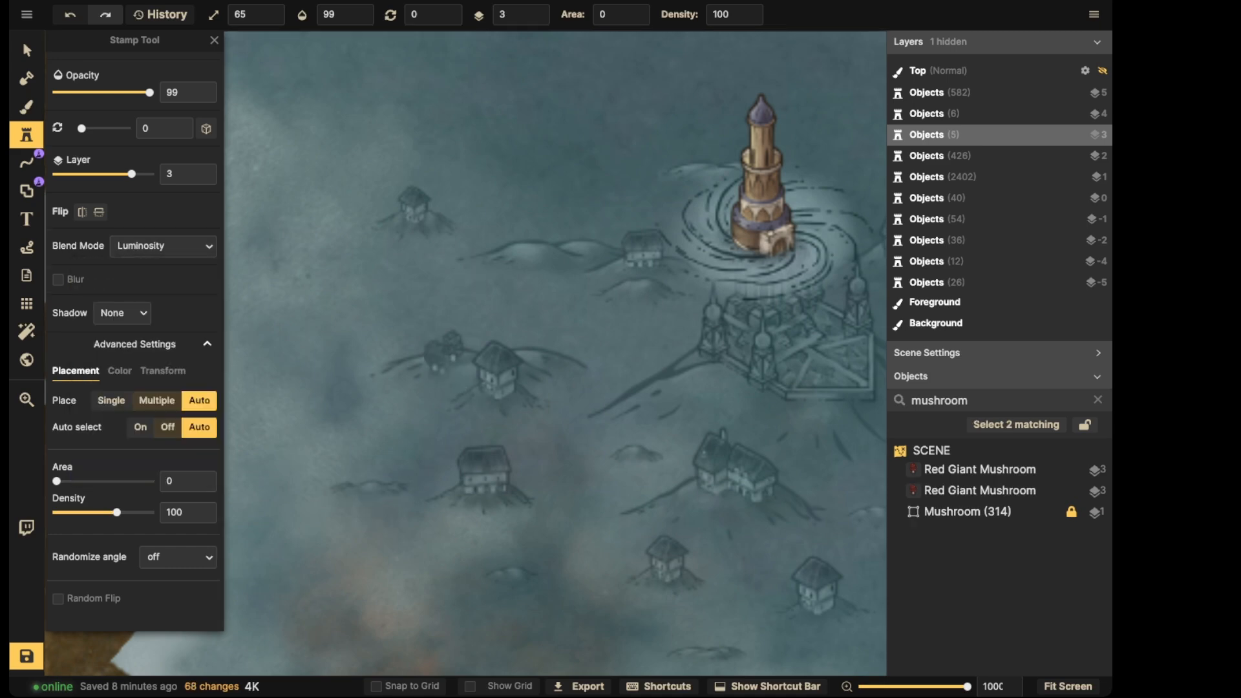
click(437, 361)
Place a mushroom cluster in front of the next sunken house to the south and a mushroom on the small mound west of it
click(454, 516)
click(459, 508)
click(474, 514)
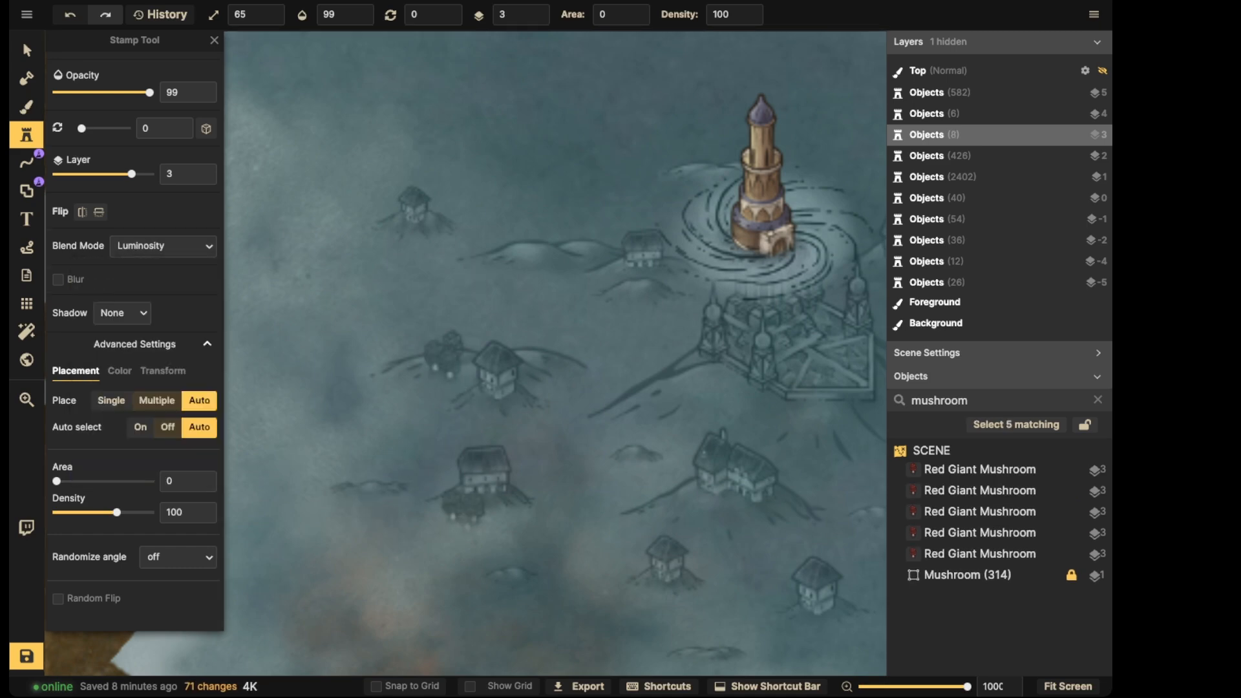
click(380, 482)
Place scale 65 mushrooms along the ridge on the west side of the sunken palace
click(676, 346)
click(679, 364)
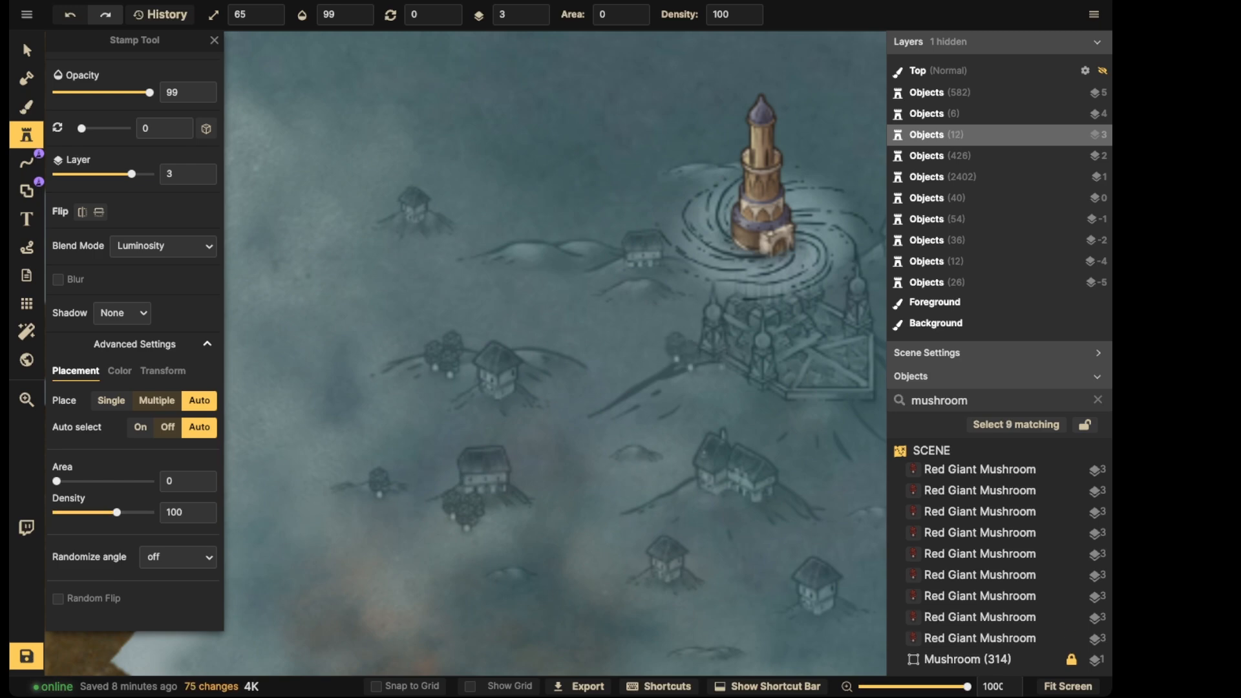
click(701, 360)
click(722, 354)
click(718, 375)
click(717, 377)
click(676, 389)
click(631, 388)
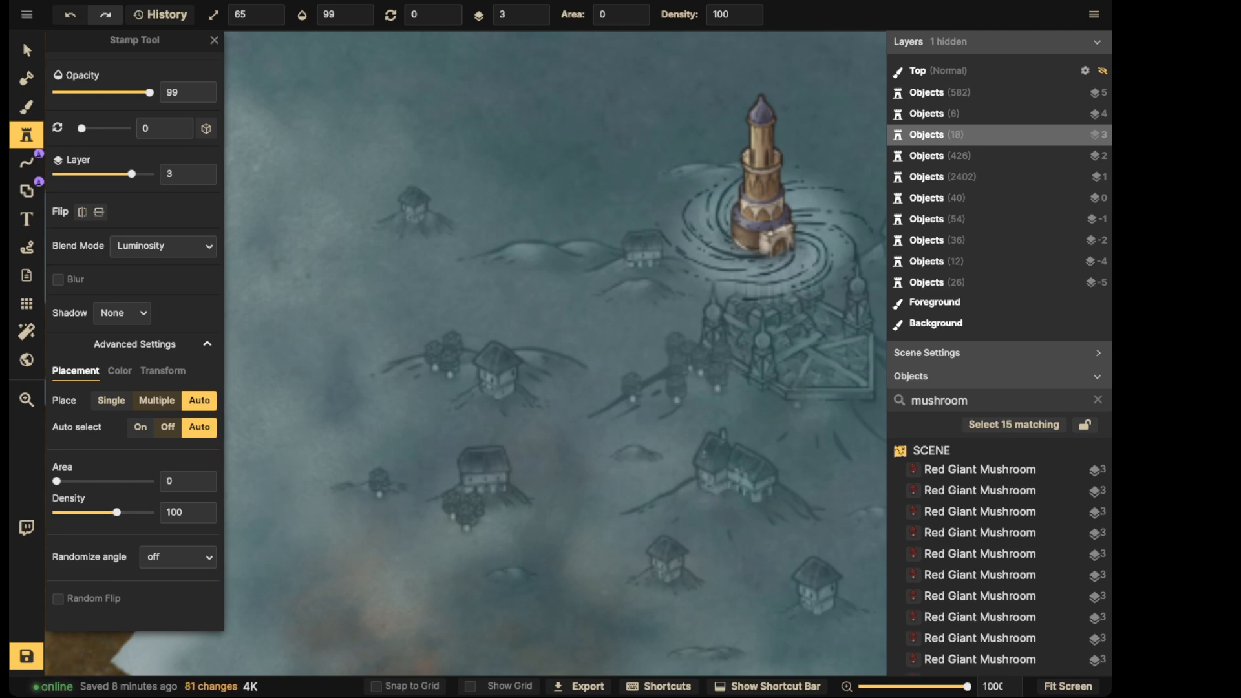
Place a cluster of four mushrooms below the southern edge of the sunken palace
drag(827, 405, 516, 242)
click(515, 243)
click(540, 244)
click(529, 260)
click(545, 238)
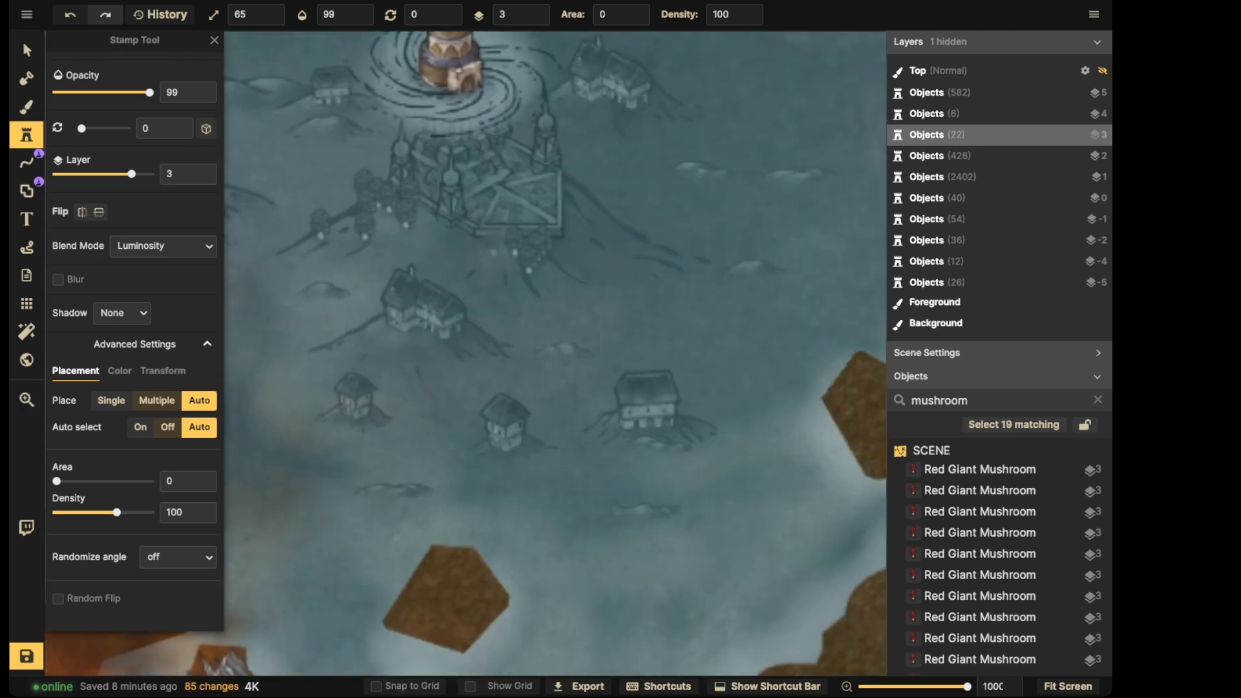
click(486, 240)
click(70, 15)
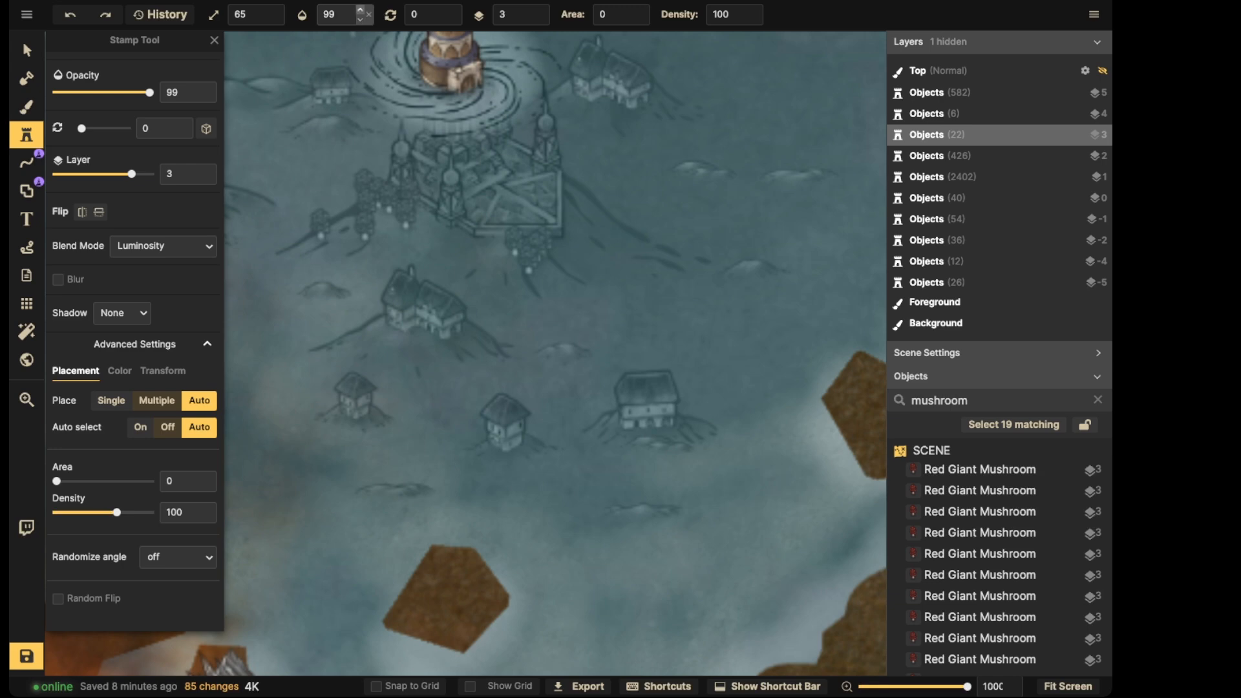
Set the stamp opacity to 100 and place mushrooms on the slope east of the sunken palace
click(365, 11)
click(214, 41)
click(584, 196)
click(604, 198)
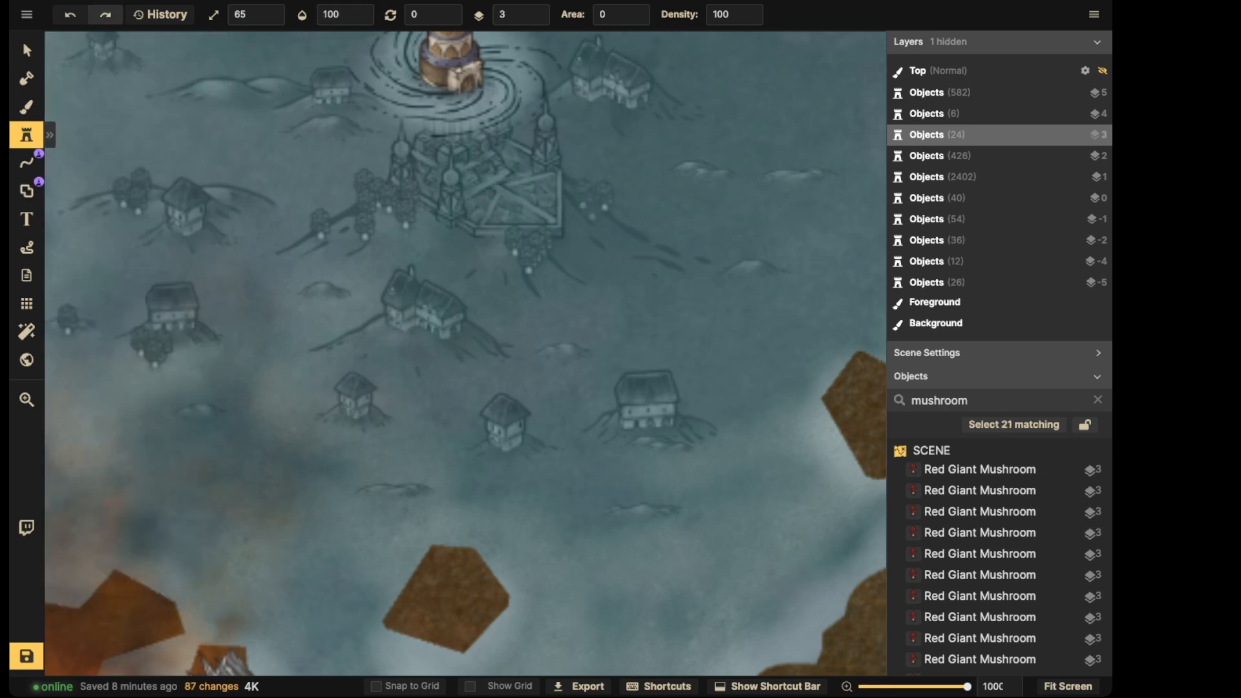
click(592, 206)
Place mushrooms in front of the large house south of the palace and below the two small houses south of it
click(378, 330)
click(423, 325)
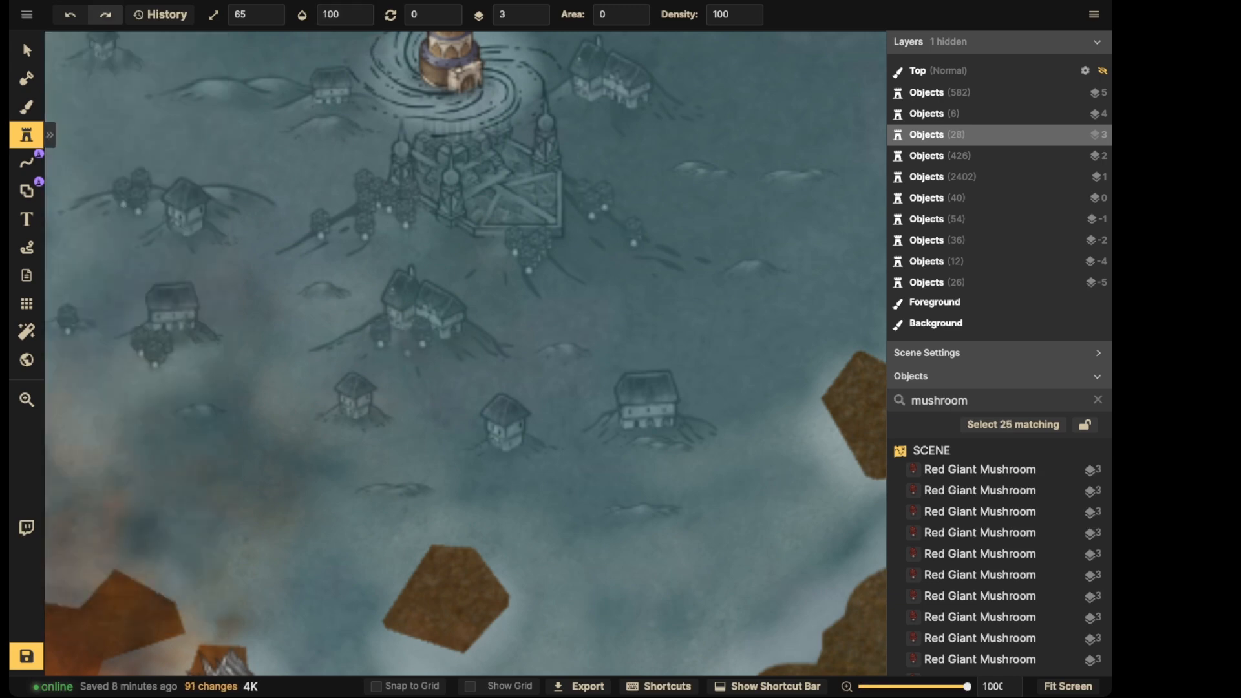
click(403, 340)
click(349, 436)
click(521, 467)
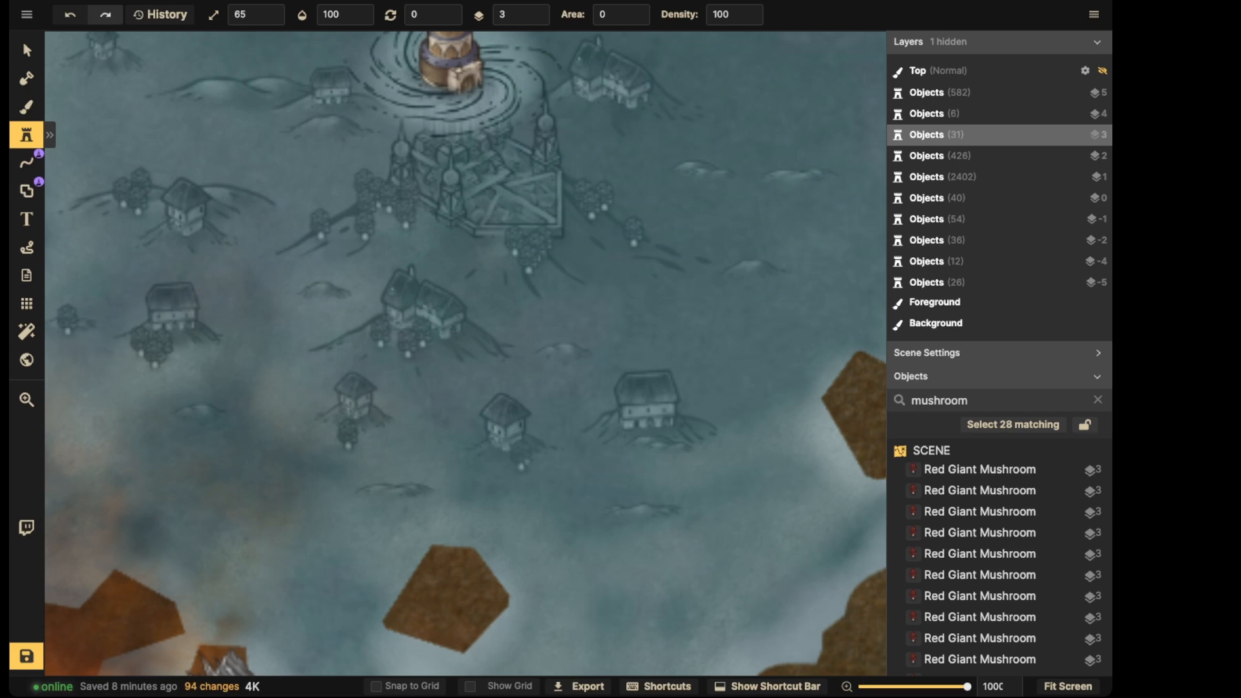
Add mushrooms beside the southern small house and a cluster in front of the house to its east
click(538, 455)
click(637, 441)
click(623, 444)
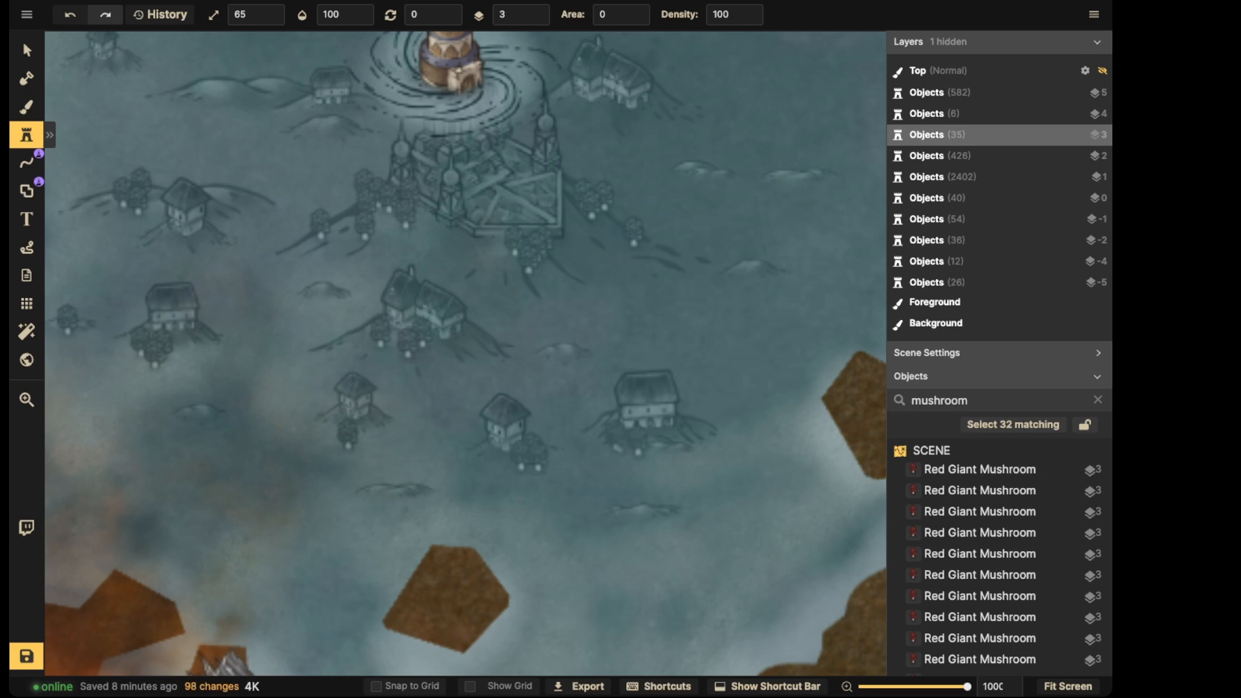
click(619, 435)
Reduce the stamp scale to 55 and place mushrooms on the slopes southeast and southwest of the sunken palace
click(672, 277)
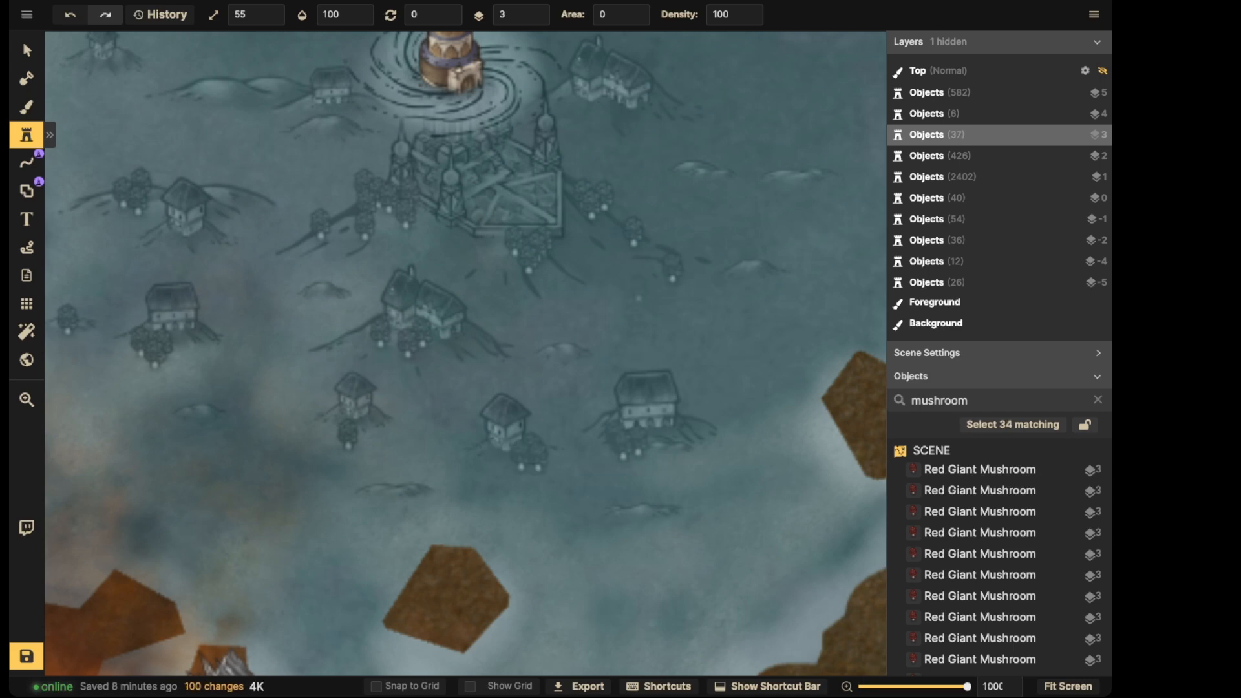
click(585, 269)
click(567, 270)
click(577, 281)
click(353, 256)
Place scale 55 mushrooms on the hills and small mound west of the whirlpool
click(294, 134)
click(285, 66)
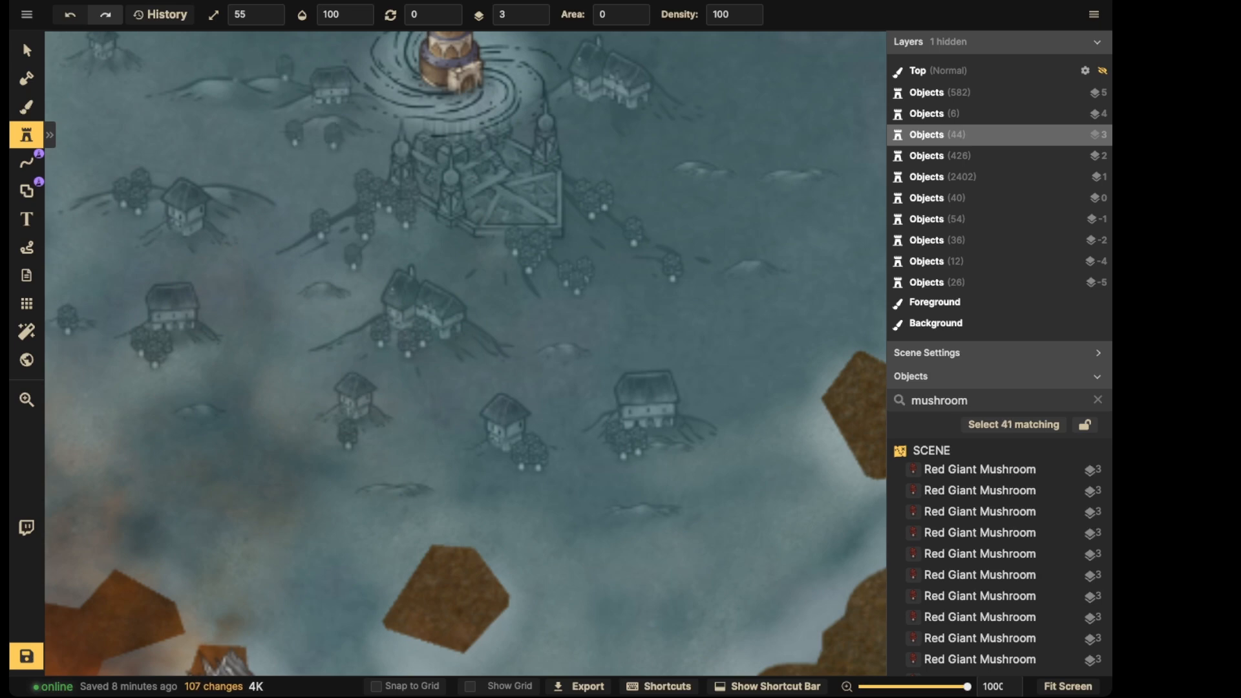
click(232, 71)
click(212, 99)
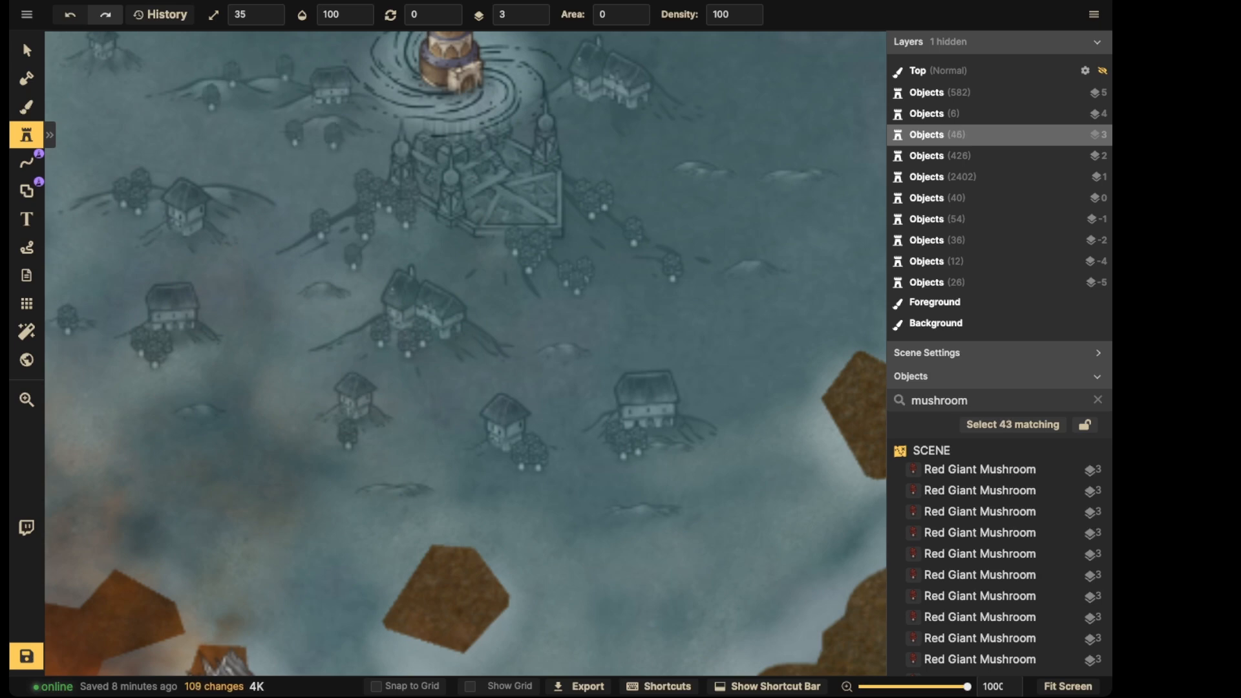
Set the stamp scale to 35 and scatter small mushrooms around the western hill with the sunken house
click(91, 217)
click(103, 220)
click(95, 229)
click(70, 147)
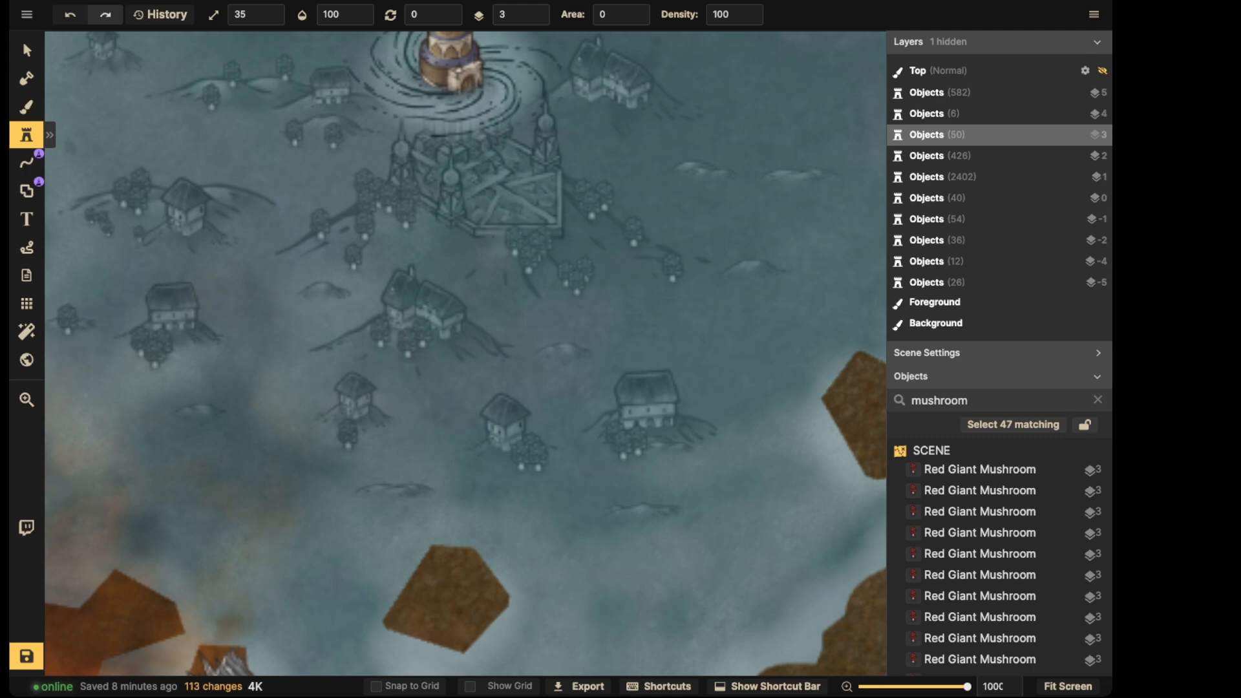
click(113, 245)
click(68, 246)
Scatter scale 35 mushrooms at the foot of the palace's western ridge, beside the western house and around the mound southwest of the palace
click(258, 258)
click(279, 259)
click(269, 269)
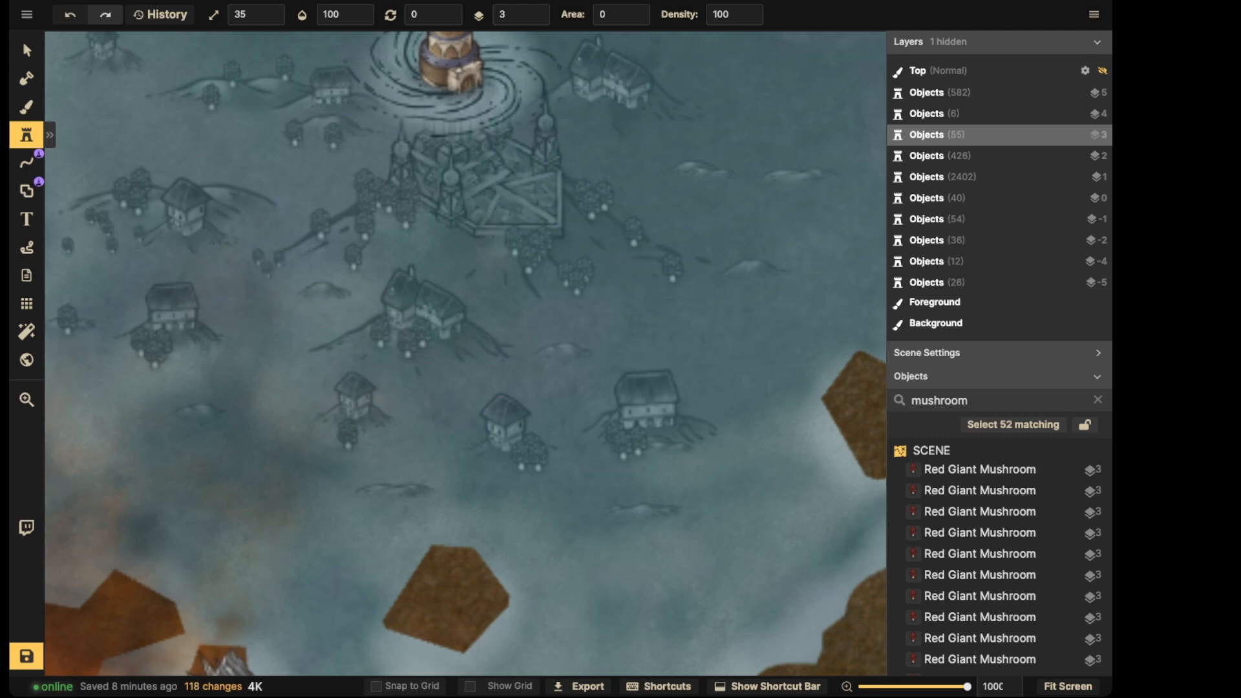
click(204, 346)
click(310, 296)
click(336, 293)
click(330, 301)
click(317, 315)
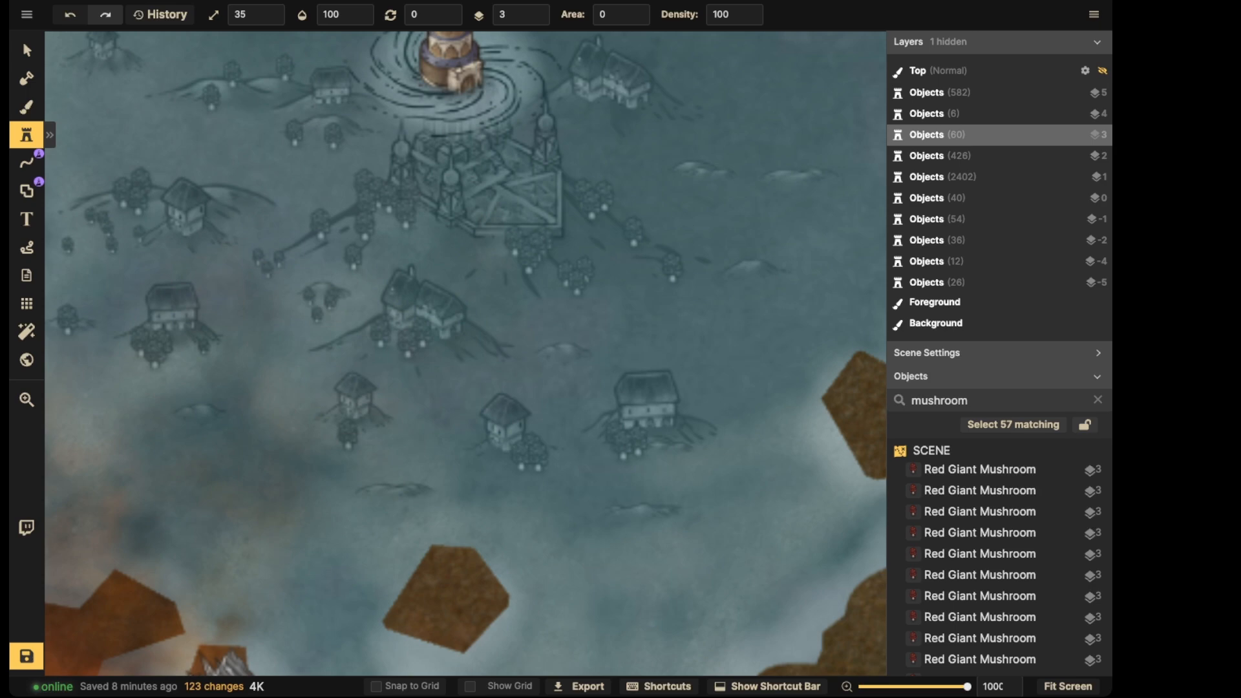
Place small mushrooms near the palace, below and beside the house east of the whirlpool, and on the mound farther southeast
click(455, 241)
click(602, 125)
click(693, 84)
click(700, 94)
click(709, 83)
click(722, 95)
click(712, 189)
click(723, 194)
click(734, 186)
Scatter single scale 35 mushrooms around the whirlpool, on the far eastern mound and across the open seabed to the southwest and south
click(413, 112)
click(808, 152)
click(323, 44)
click(434, 425)
click(260, 324)
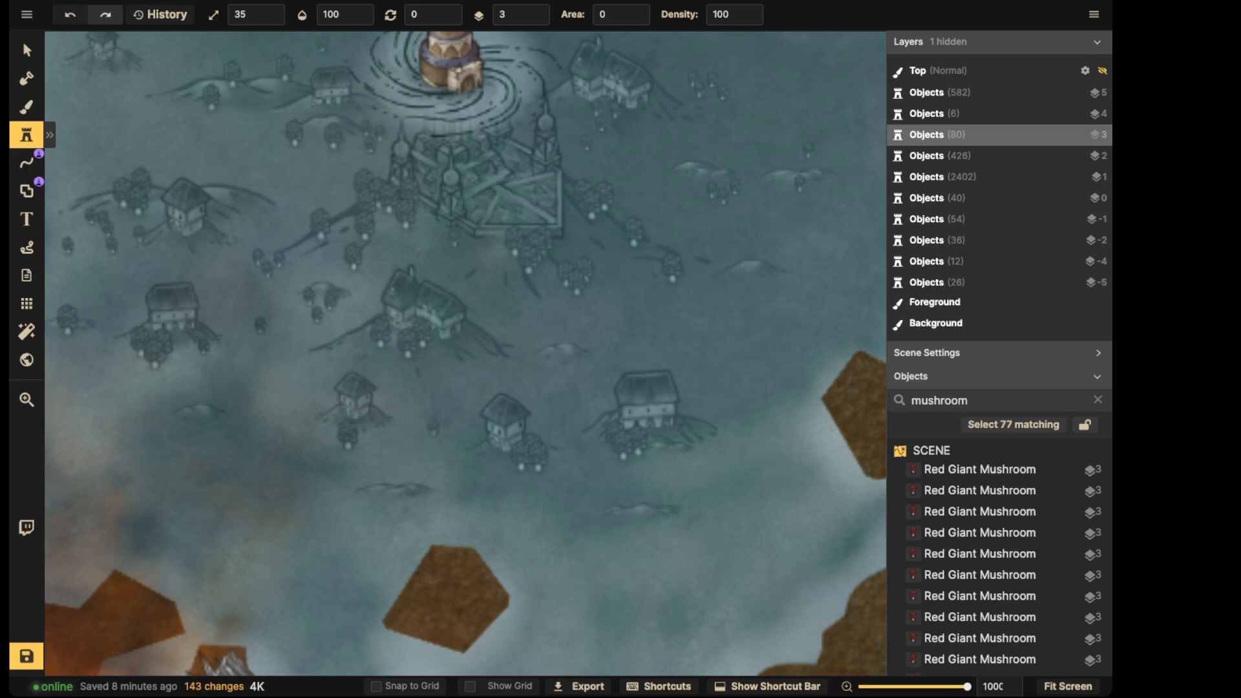
click(100, 389)
click(162, 489)
click(488, 503)
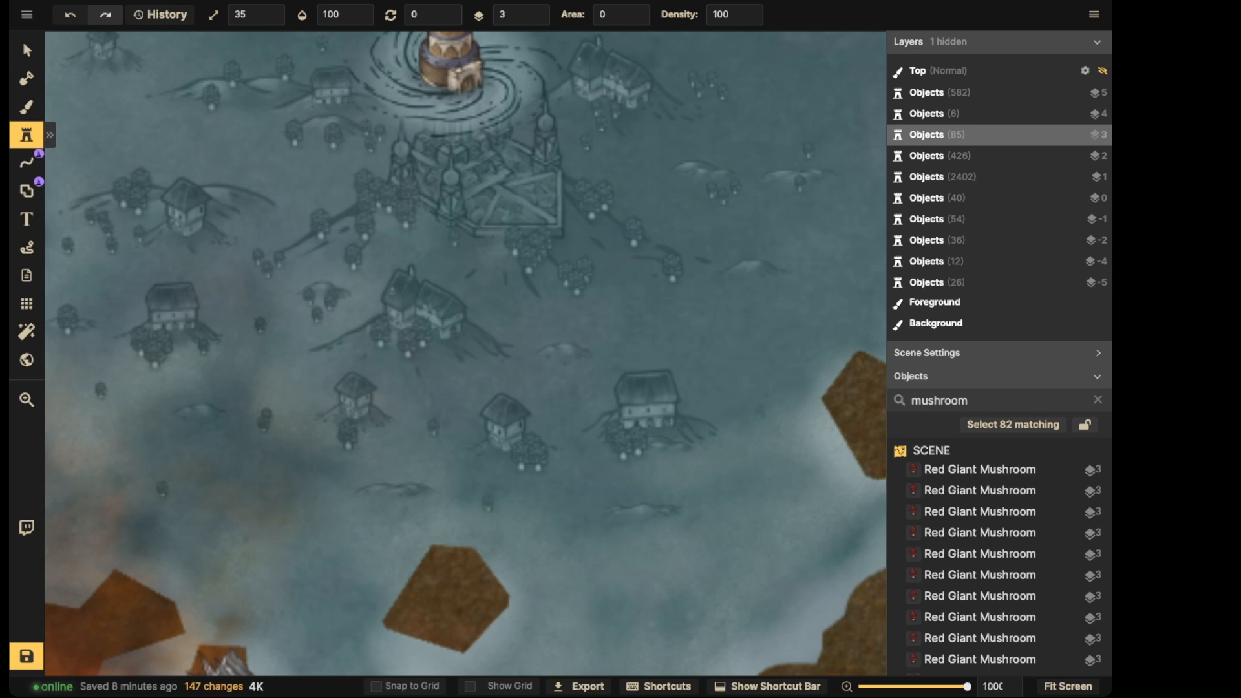
Scatter single small mushrooms across the open seabed east and southeast of the sunken city
click(691, 311)
click(729, 365)
click(772, 320)
click(845, 228)
click(776, 219)
click(785, 88)
Scatter small mushrooms across the seabed around the tower to the northeast and northwest
key(space)
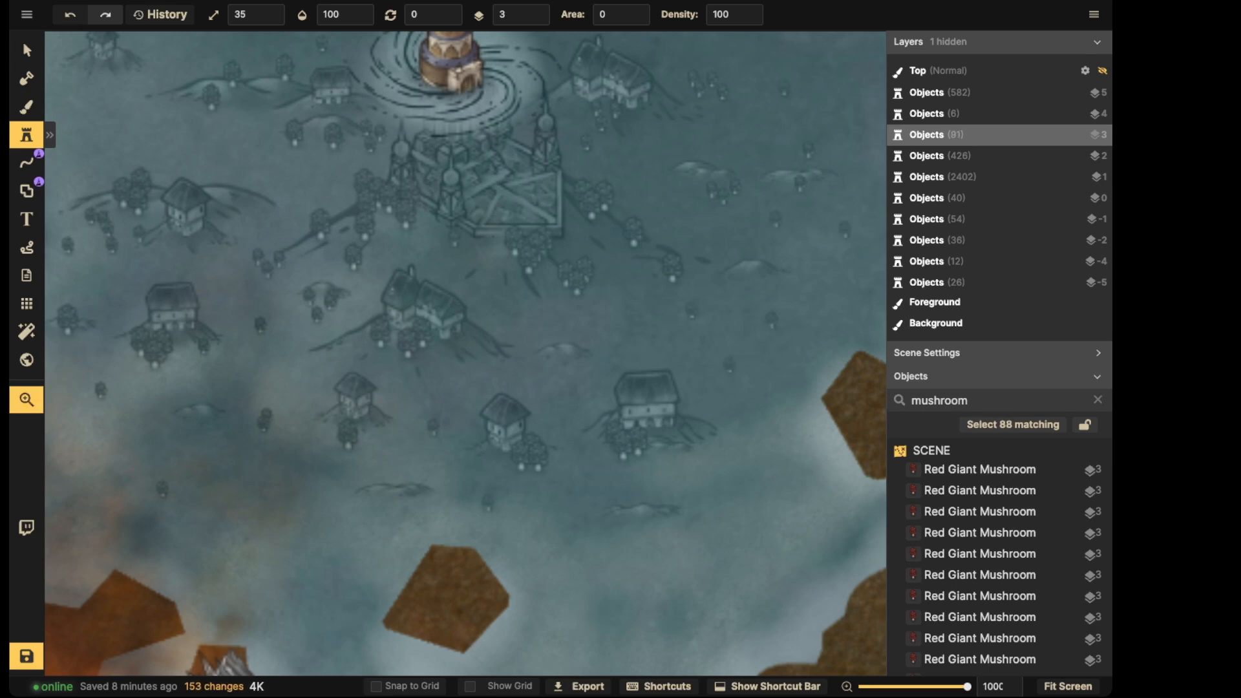
drag(785, 88, 772, 271)
click(598, 166)
click(535, 151)
click(539, 102)
click(332, 127)
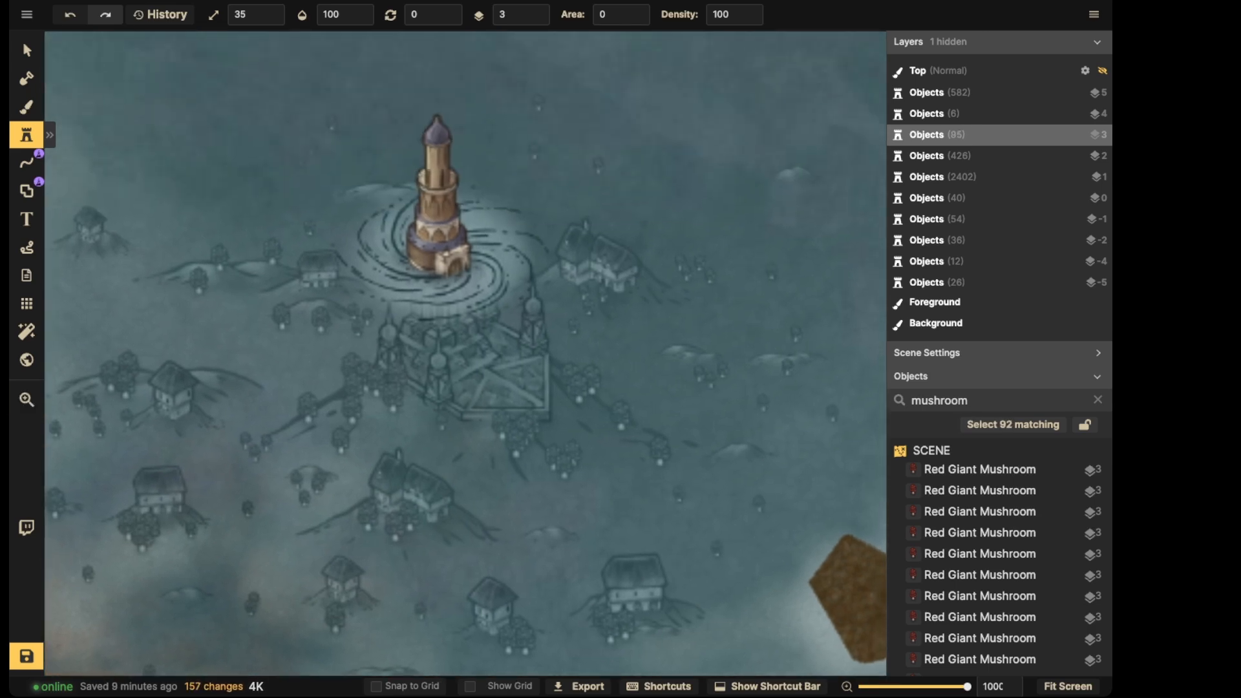
click(298, 177)
click(206, 161)
scroll(247, 157, down, 2)
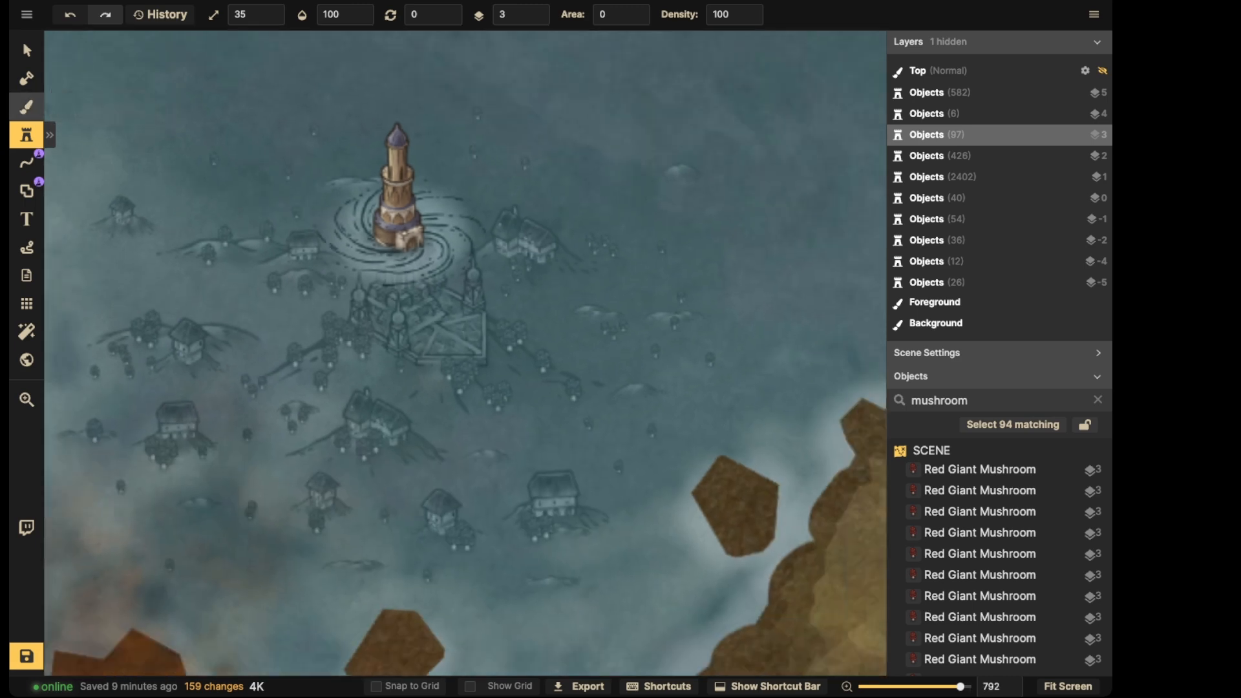
scroll(51, 122, down, 1)
Switch to the Brush tool and pick the green Water texture from the Core set of the Fantasy Battlemaps pack
click(27, 106)
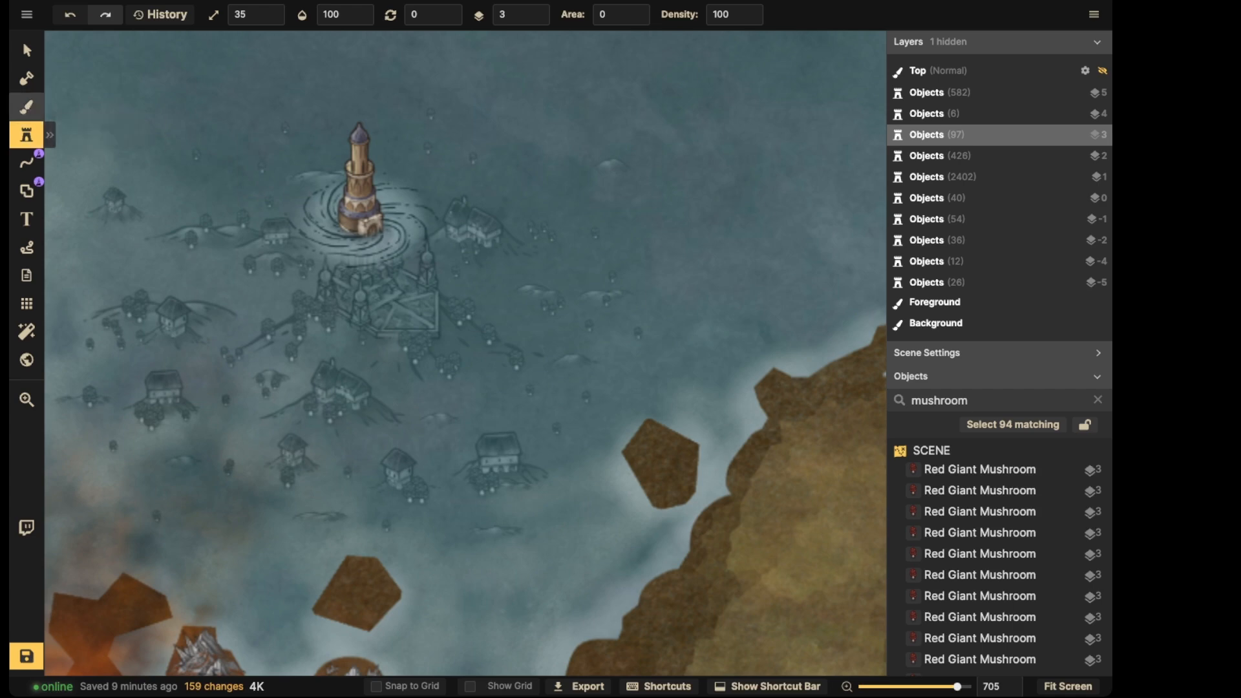
click(132, 175)
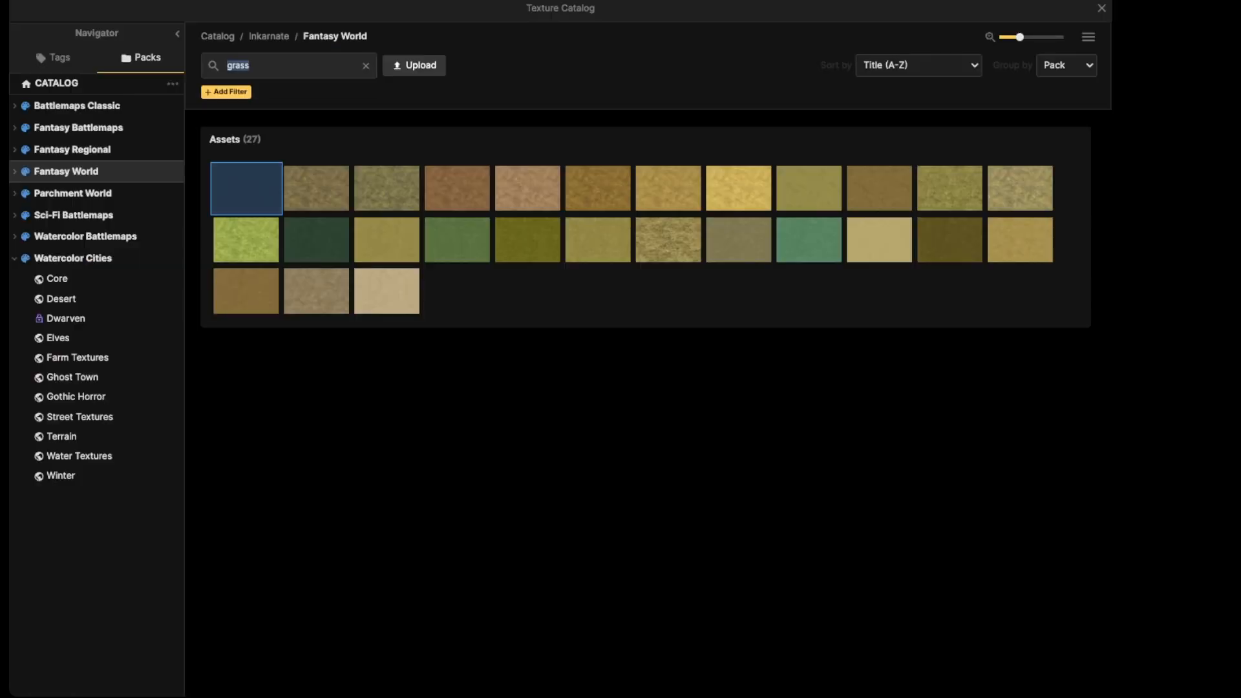
key(BackSpace)
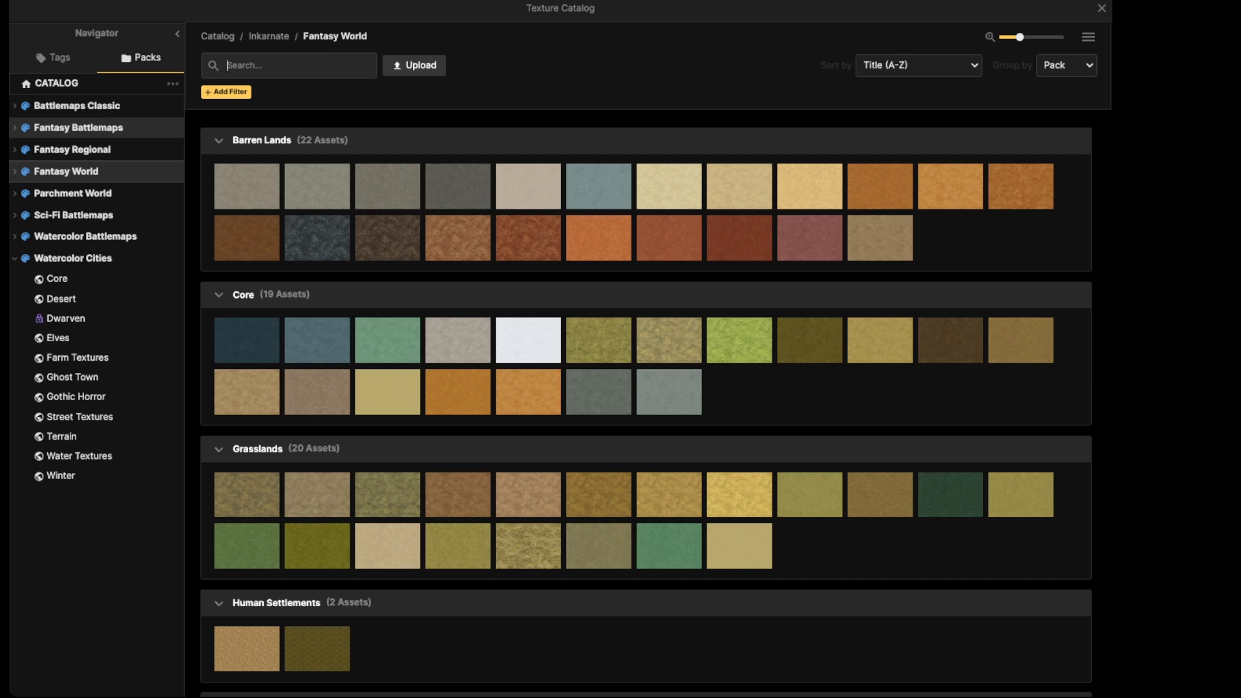
click(77, 128)
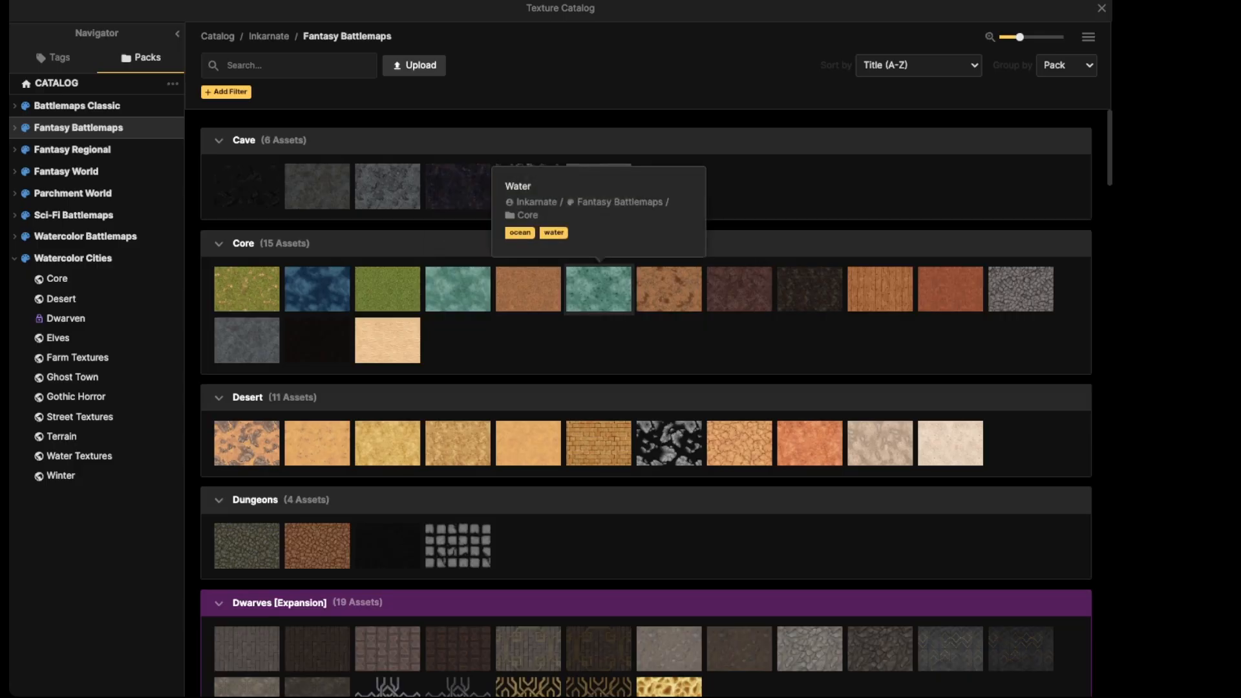
click(599, 289)
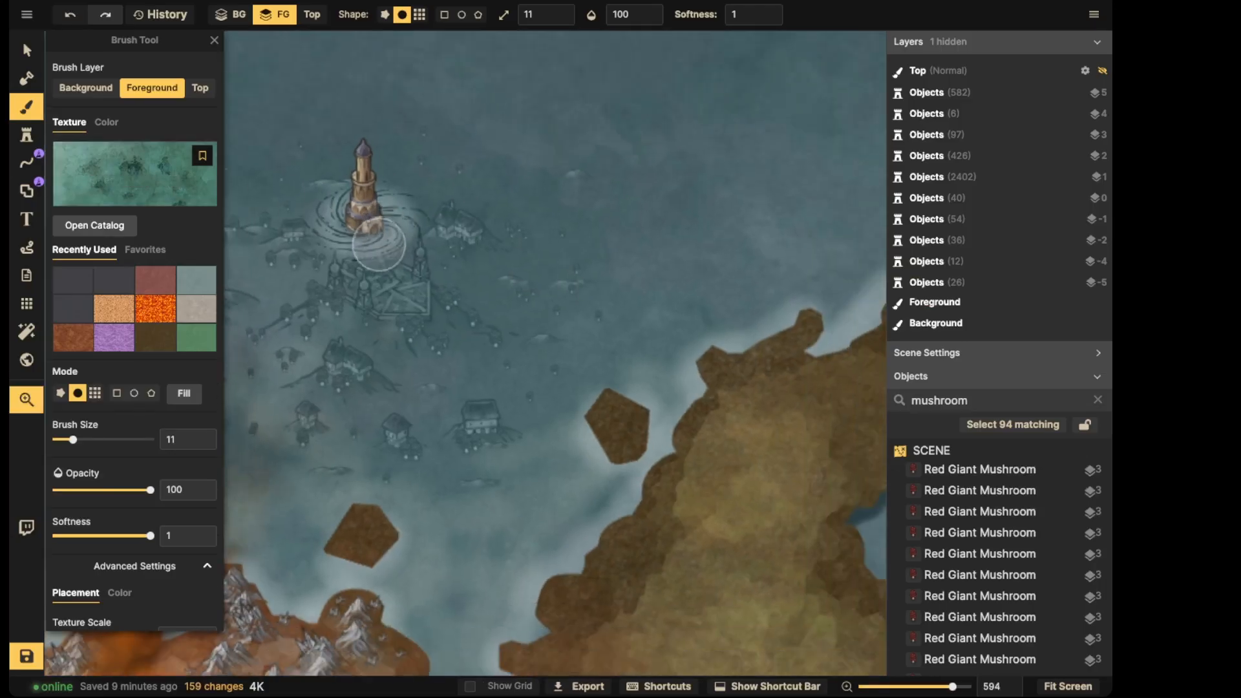
Set the brush's texture scale to 6.84 and its opacity to 37
drag(379, 245, 631, 250)
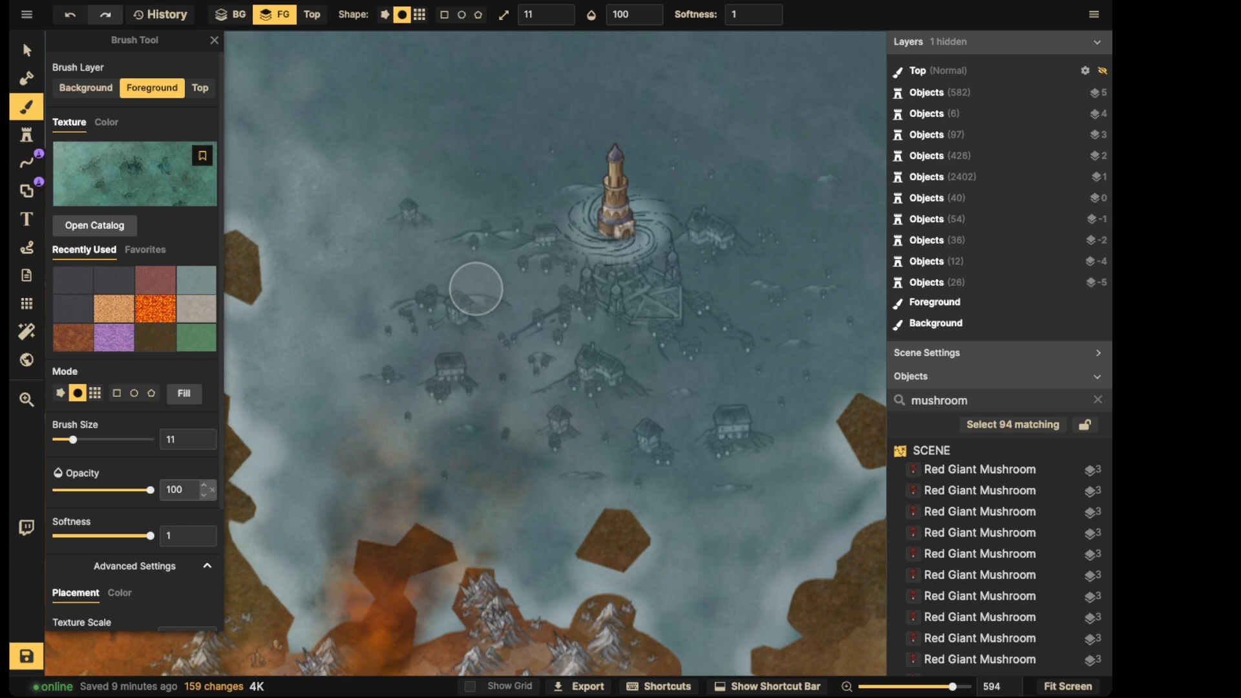
scroll(134, 337, down, 1)
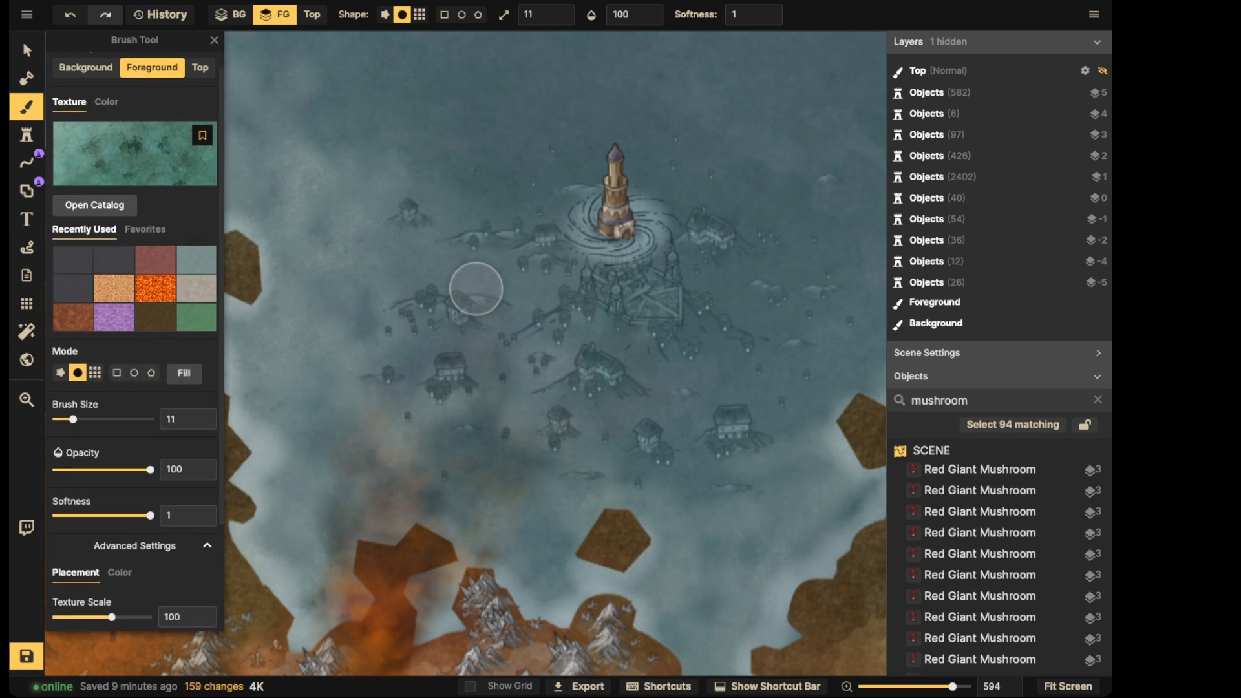
drag(150, 470, 130, 470)
scroll(134, 336, down, 3)
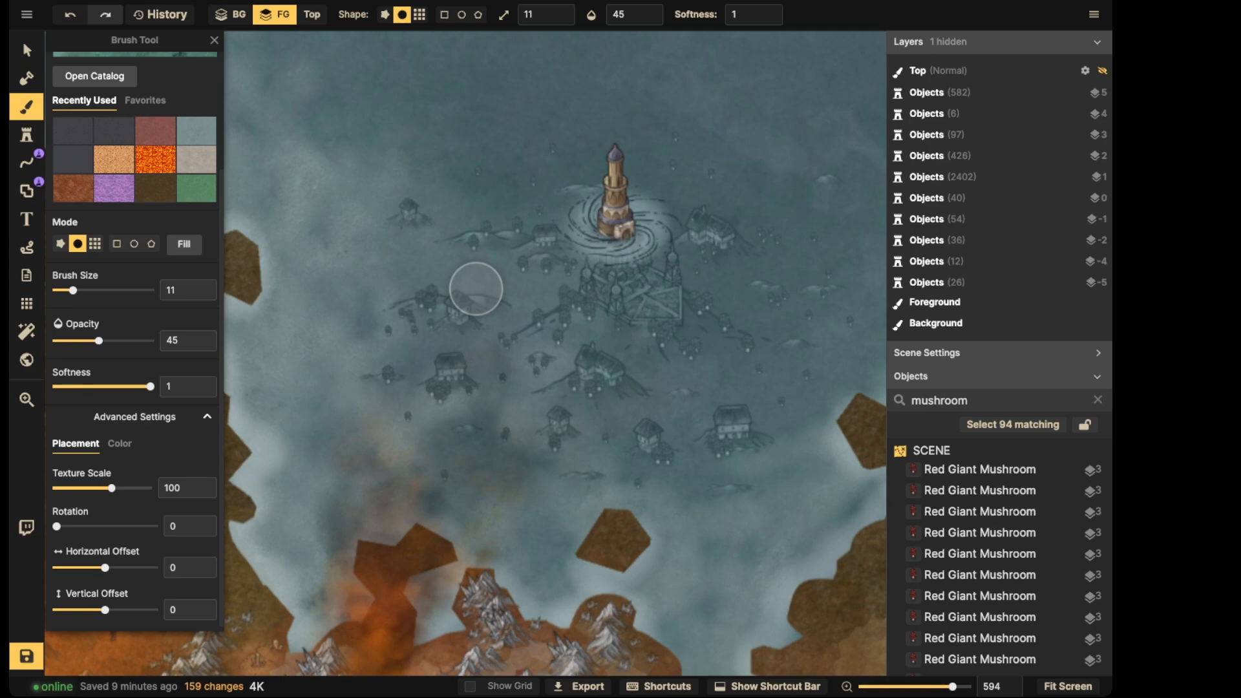
drag(112, 488, 90, 488)
scroll(475, 289, down, 5)
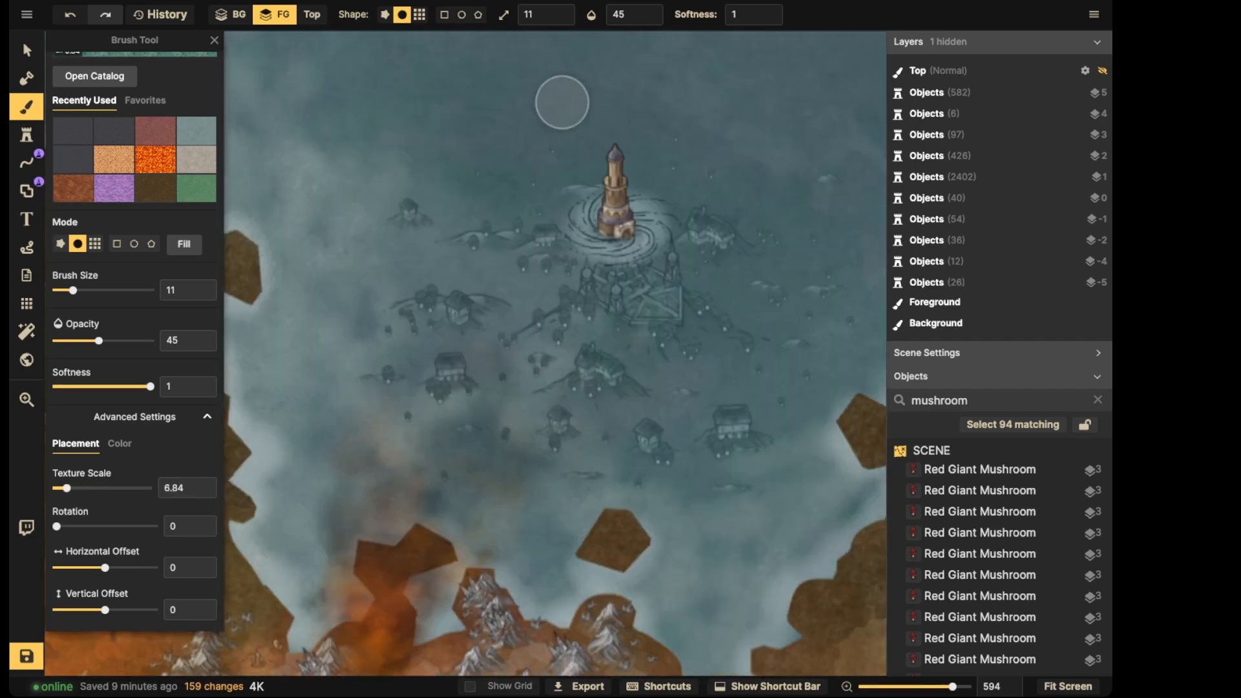
click(543, 15)
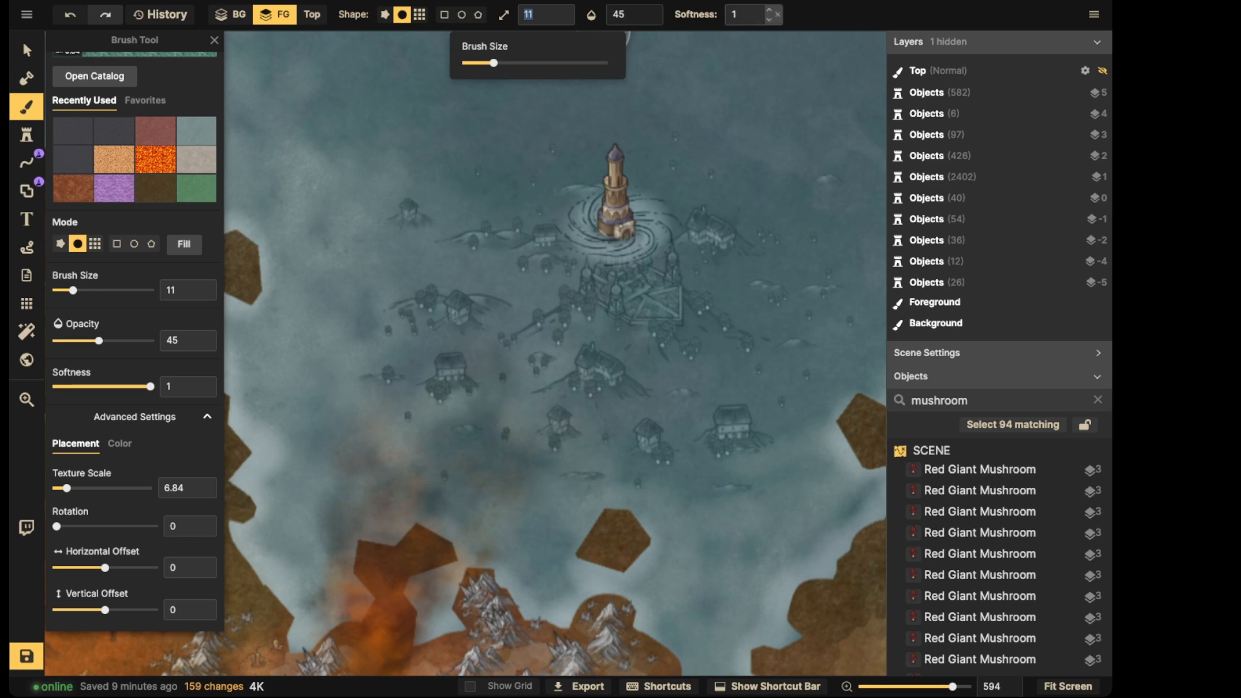
click(629, 14)
click(606, 62)
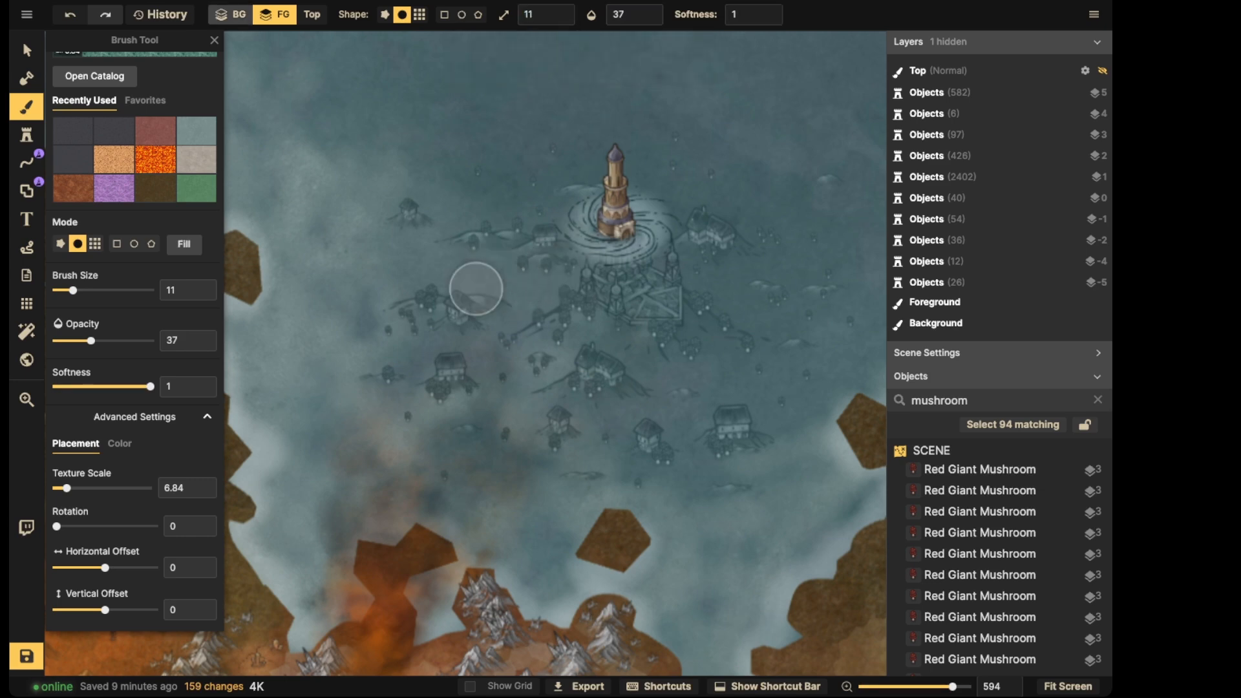
Paint the Water texture on the background layer around the sunken city, increasing the brush size to 21
click(231, 14)
mouse_move(430, 264)
mouse_down()
mouse_move(365, 273)
mouse_move(567, 293)
mouse_move(467, 344)
mouse_move(350, 329)
mouse_move(399, 423)
mouse_move(509, 365)
mouse_move(472, 421)
mouse_move(632, 440)
mouse_move(652, 375)
mouse_move(602, 355)
mouse_move(546, 214)
mouse_move(517, 182)
mouse_move(624, 156)
mouse_move(720, 181)
mouse_up()
scroll(499, 158, down, 5)
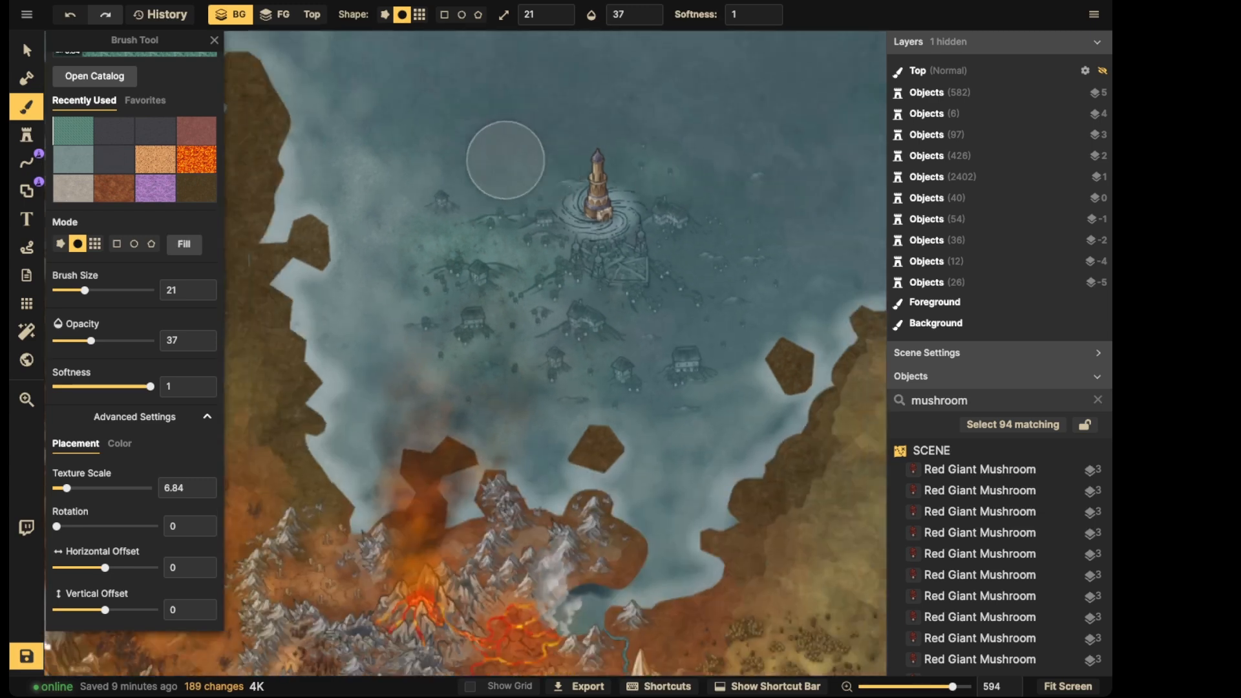
Extend the green Water texture over the sea west of the tower with the size 21 brush
mouse_move(476, 167)
mouse_down()
mouse_move(644, 162)
mouse_move(659, 233)
mouse_move(700, 223)
mouse_move(766, 254)
mouse_move(716, 269)
mouse_move(711, 288)
mouse_move(670, 284)
mouse_move(643, 319)
mouse_move(618, 315)
mouse_move(608, 340)
mouse_move(512, 348)
mouse_move(652, 232)
mouse_move(658, 251)
mouse_move(605, 283)
mouse_move(661, 192)
mouse_move(561, 139)
mouse_move(498, 165)
mouse_move(511, 140)
mouse_move(604, 129)
mouse_move(673, 183)
mouse_move(481, 162)
mouse_up()
scroll(481, 162, down, 2)
scroll(526, 142, down, 6)
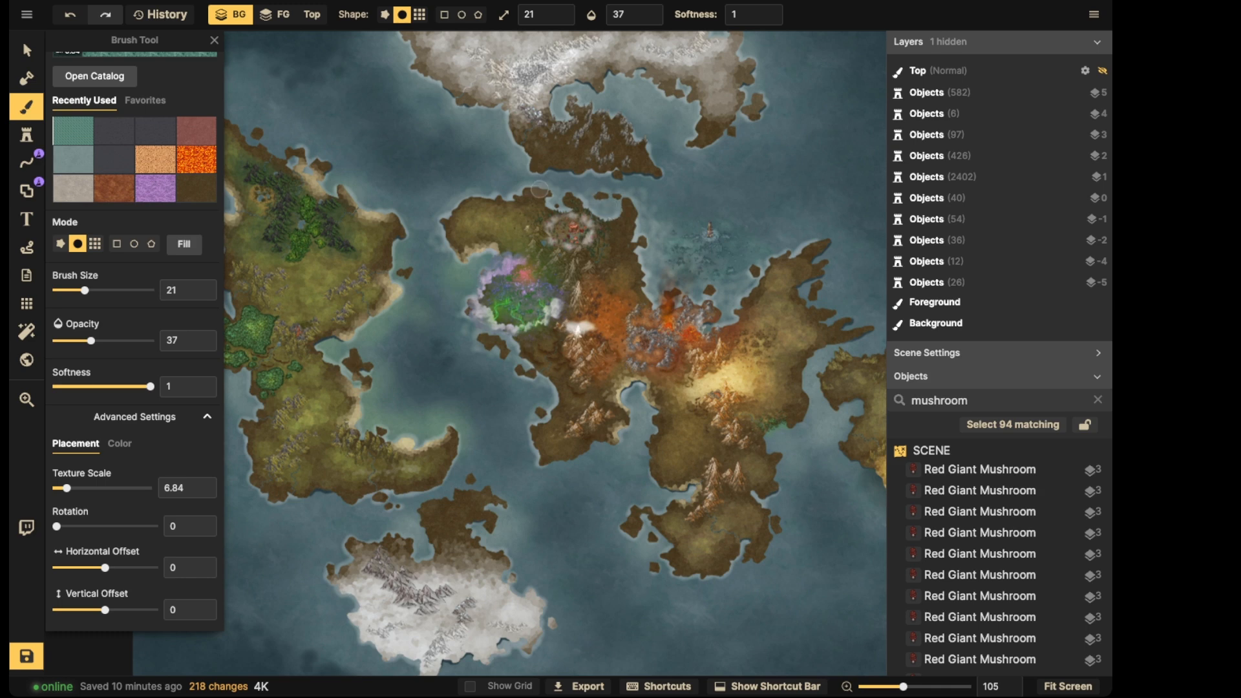
Switch to the Select tool and examine the sunken city from several distances against the neighbouring regions and continents
key(v)
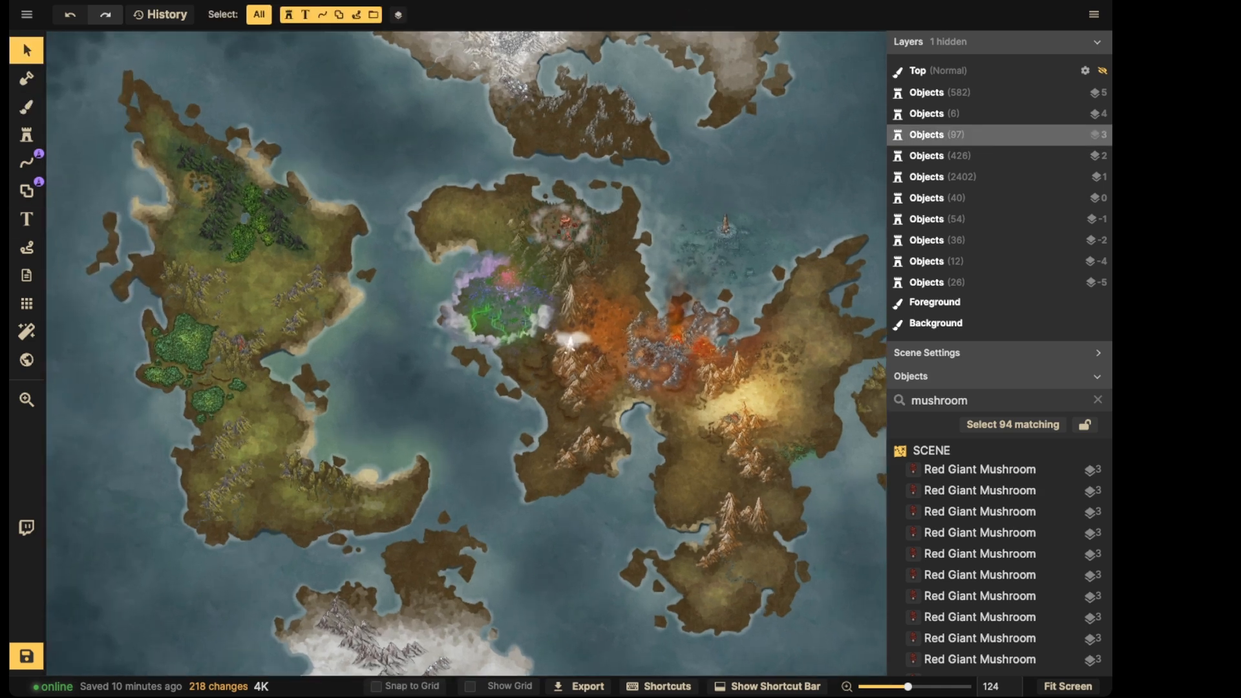
scroll(701, 211, up, 5)
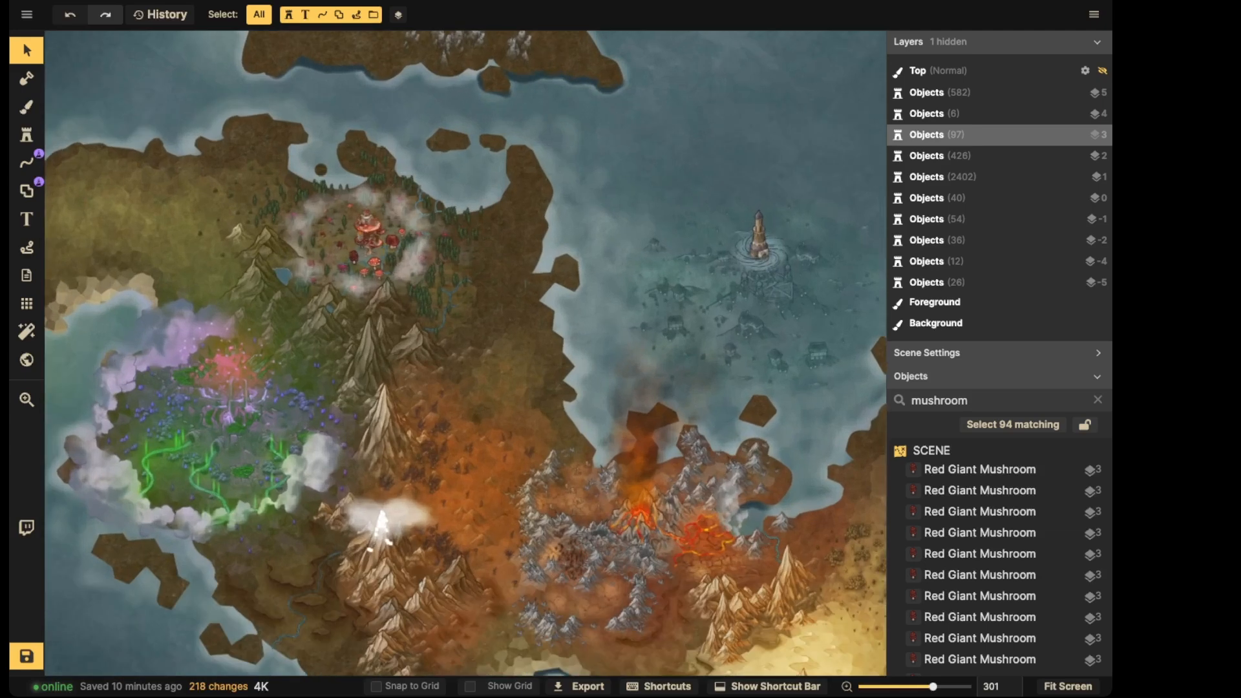
key(space)
drag(701, 212, 617, 213)
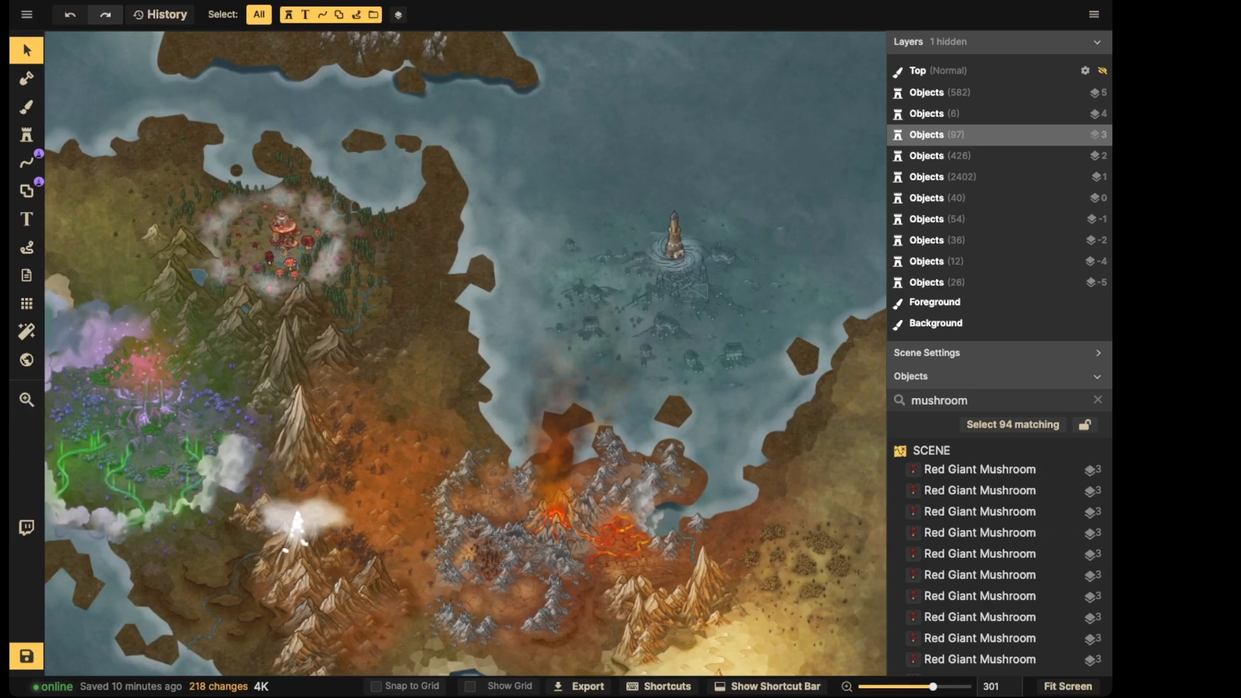
scroll(411, 259, down, 2)
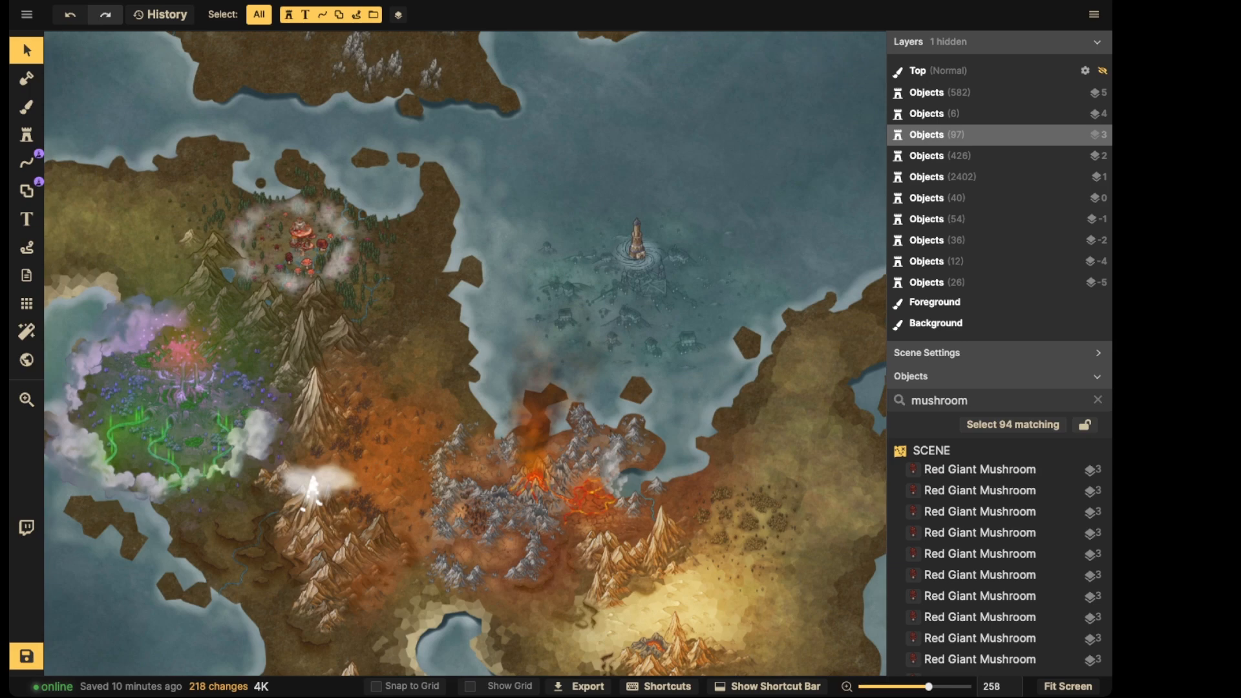
scroll(336, 246, down, 2)
key(space)
drag(336, 245, 556, 251)
drag(278, 250, 491, 280)
key(space)
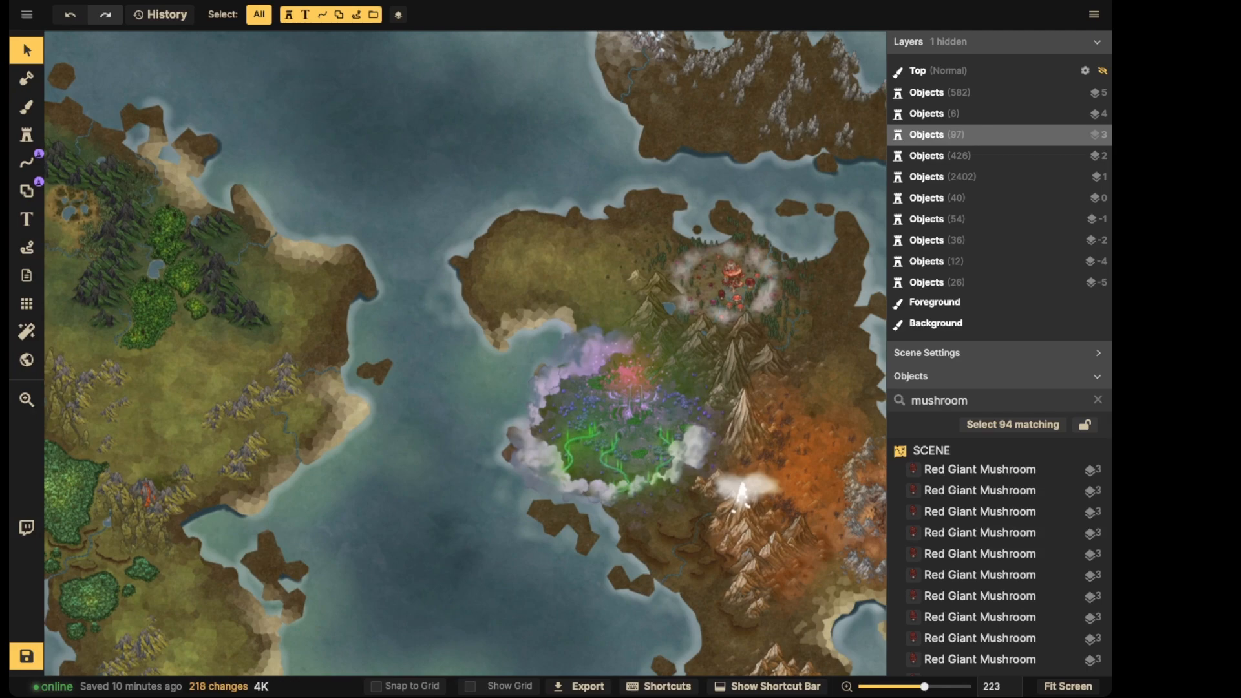
key(space)
drag(841, 304, 398, 442)
scroll(574, 444, up, 5)
key(space)
drag(575, 443, 578, 285)
scroll(578, 284, down, 2)
scroll(572, 265, up, 4)
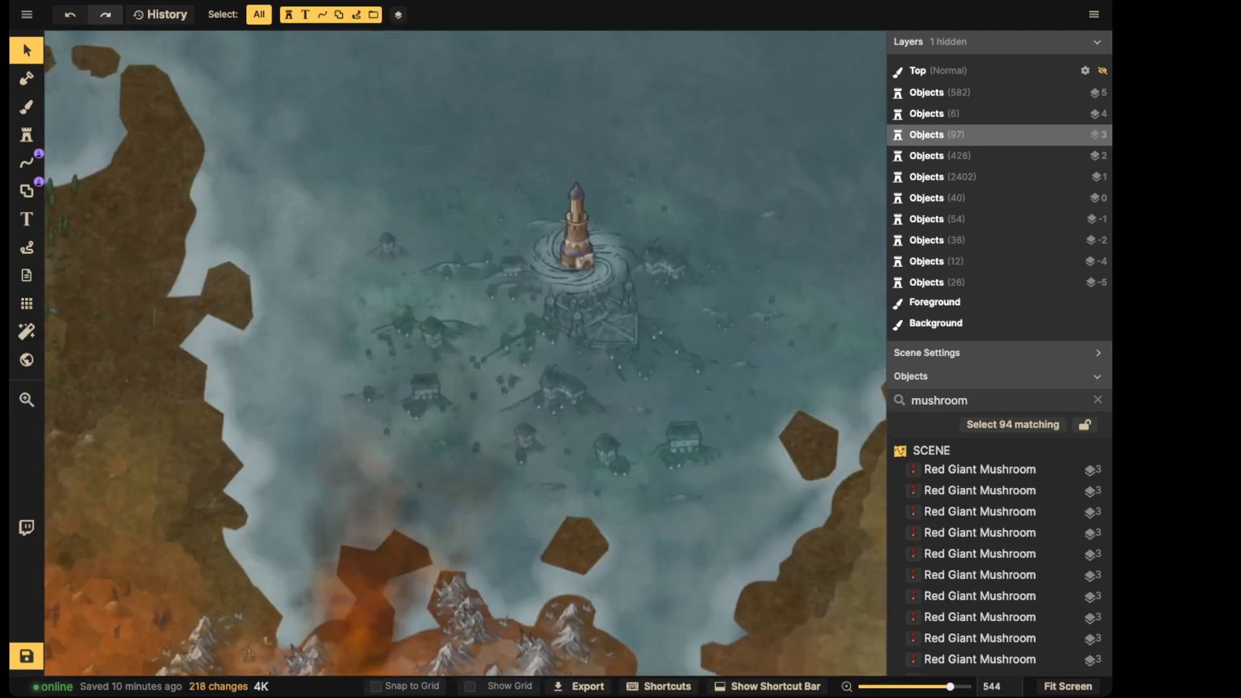
scroll(562, 316, down, 3)
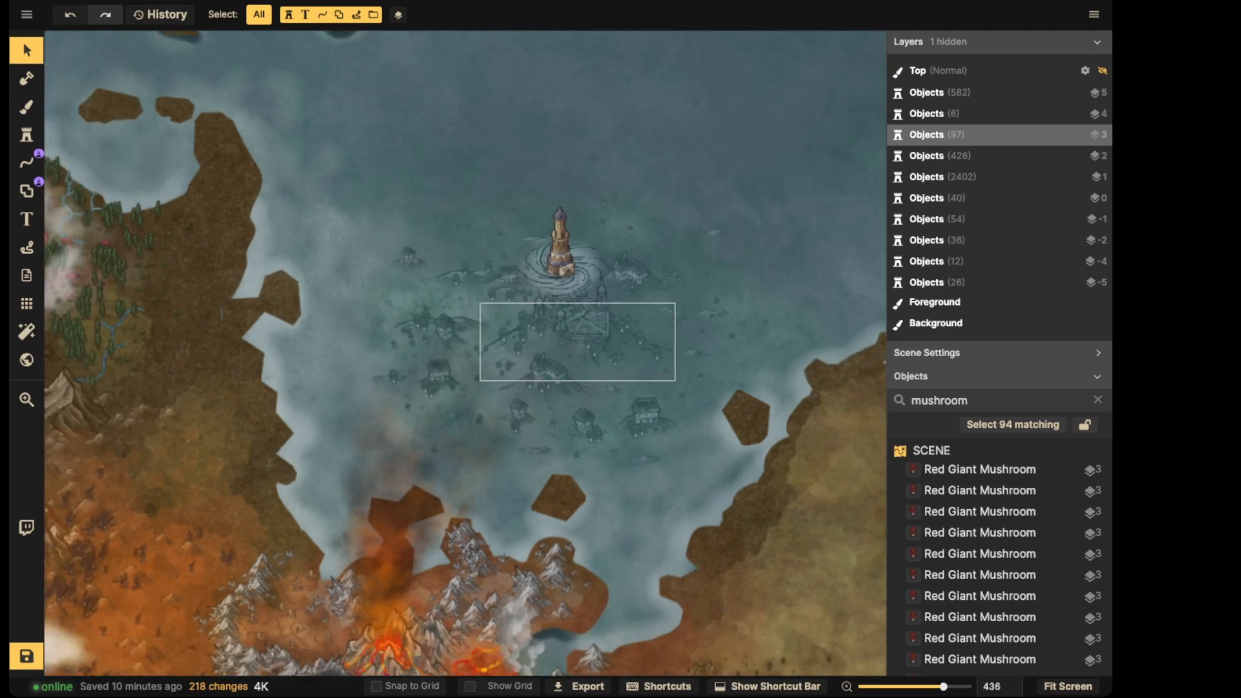
Select the whirlpool around the tower and lower its brightness to 70
scroll(562, 253, up, 6)
click(560, 252)
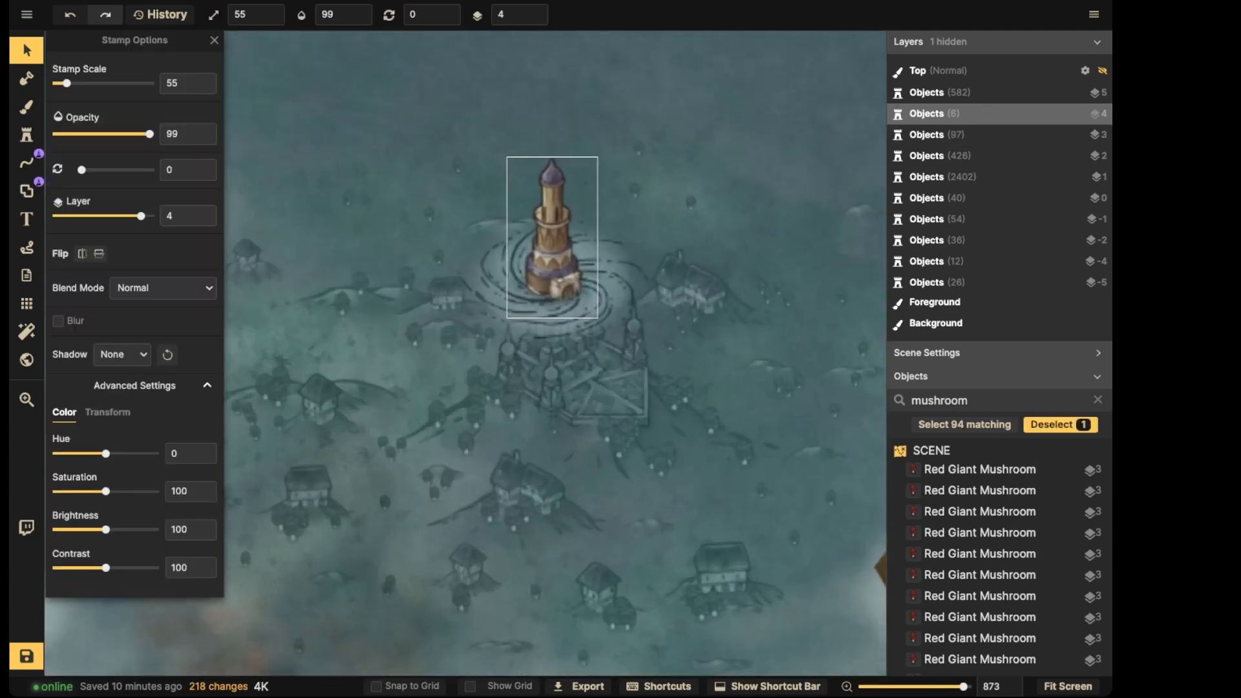
click(551, 272)
click(488, 278)
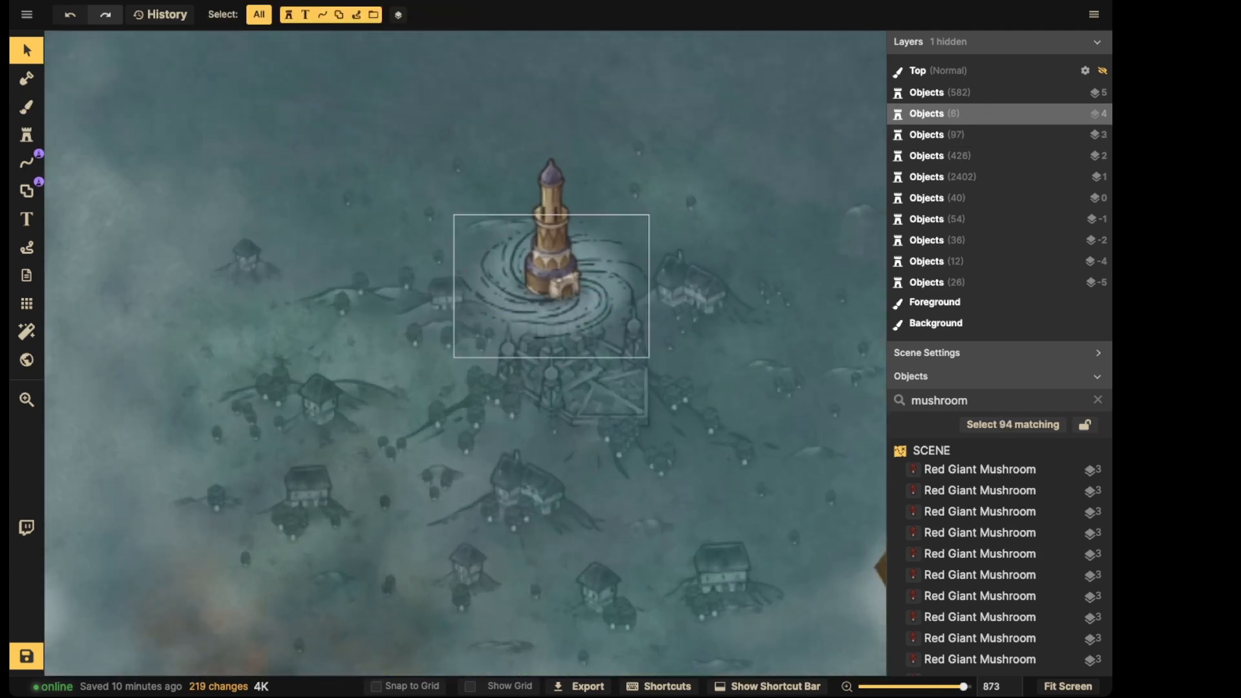
click(489, 278)
shift+click(551, 258)
click(486, 282)
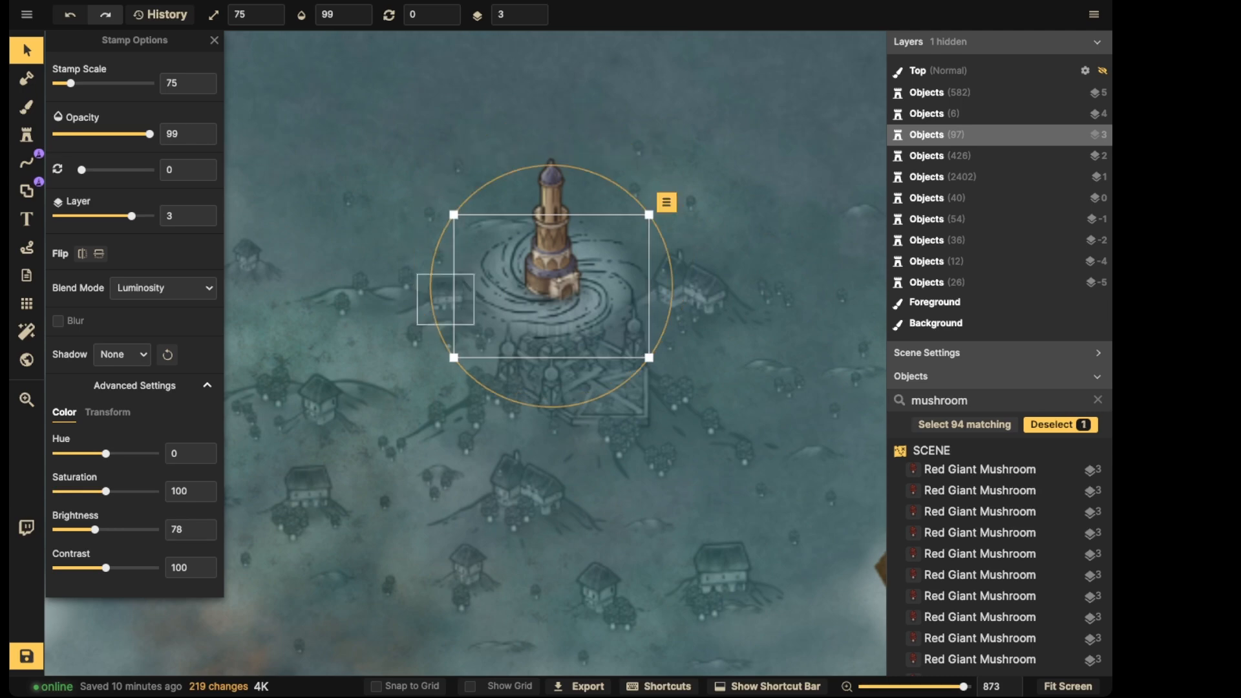
drag(95, 530, 92, 529)
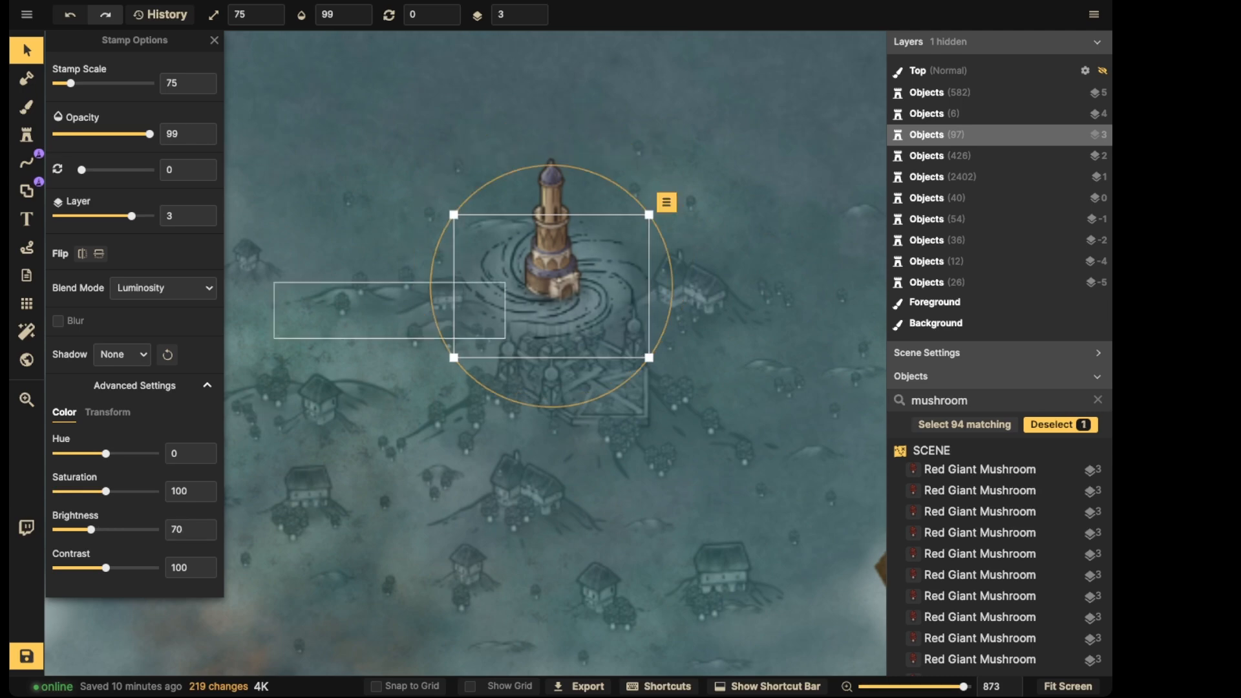
Switch to the Stamp tool and search the Fantasy World catalog for "ship"
scroll(286, 286, down, 2)
click(27, 134)
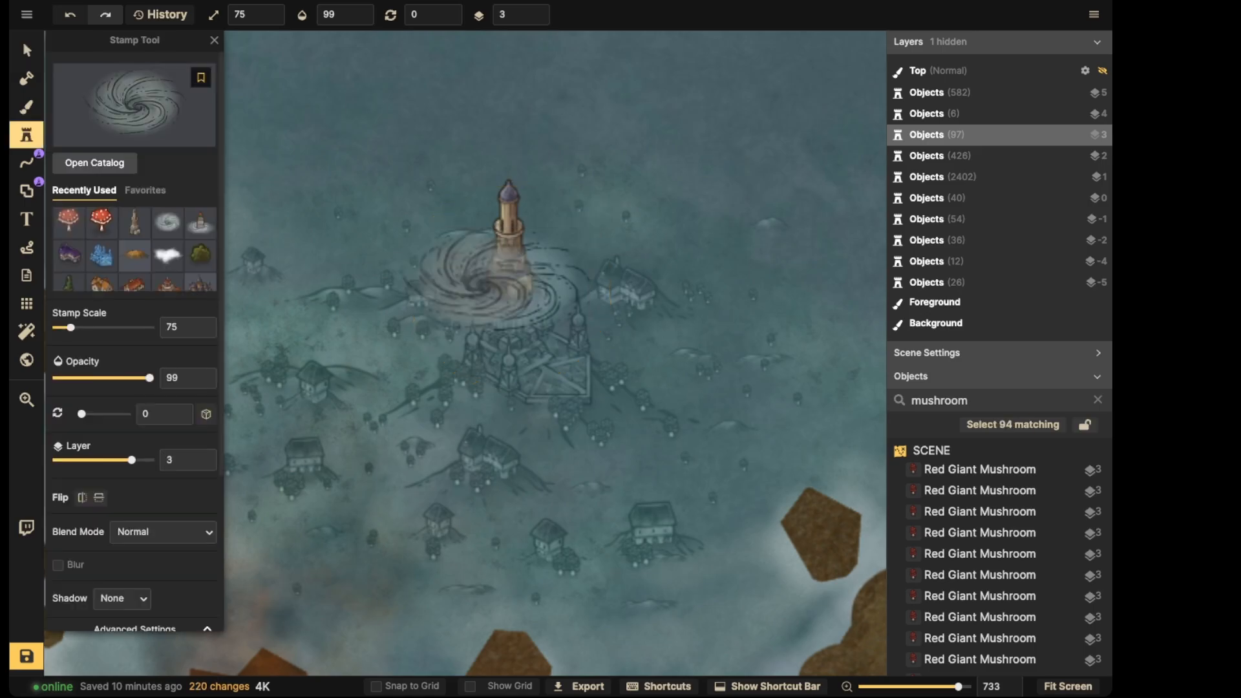
click(134, 106)
text(ship)
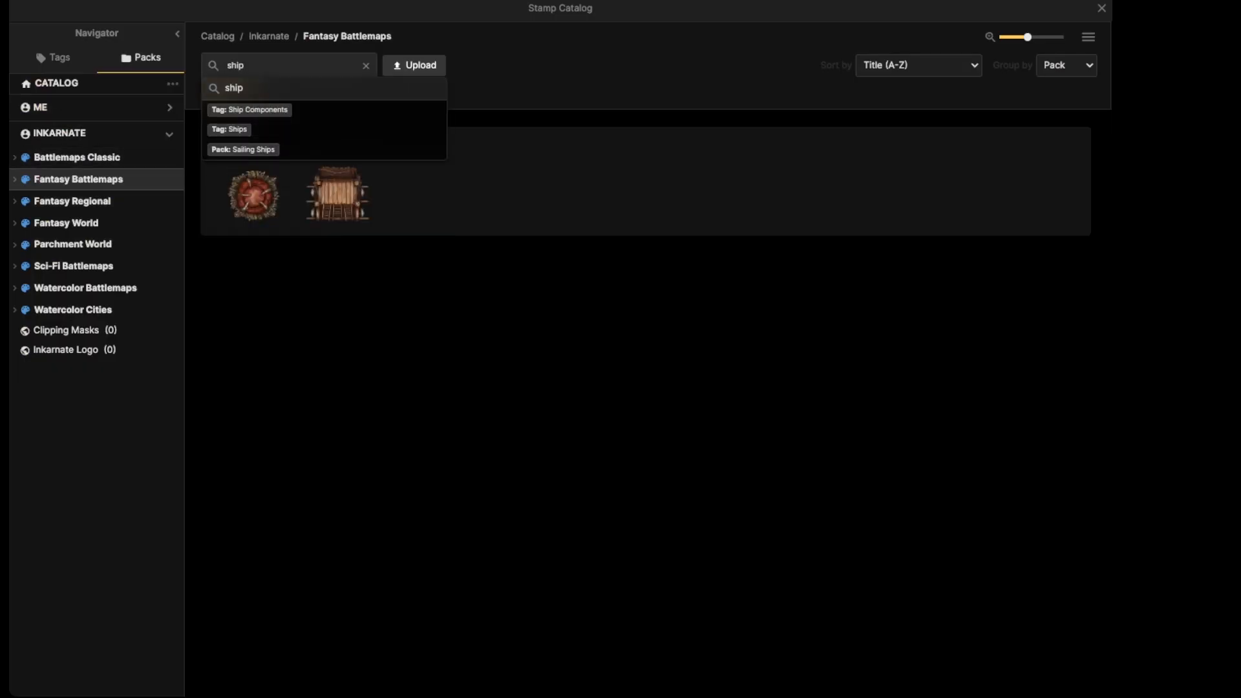
click(66, 223)
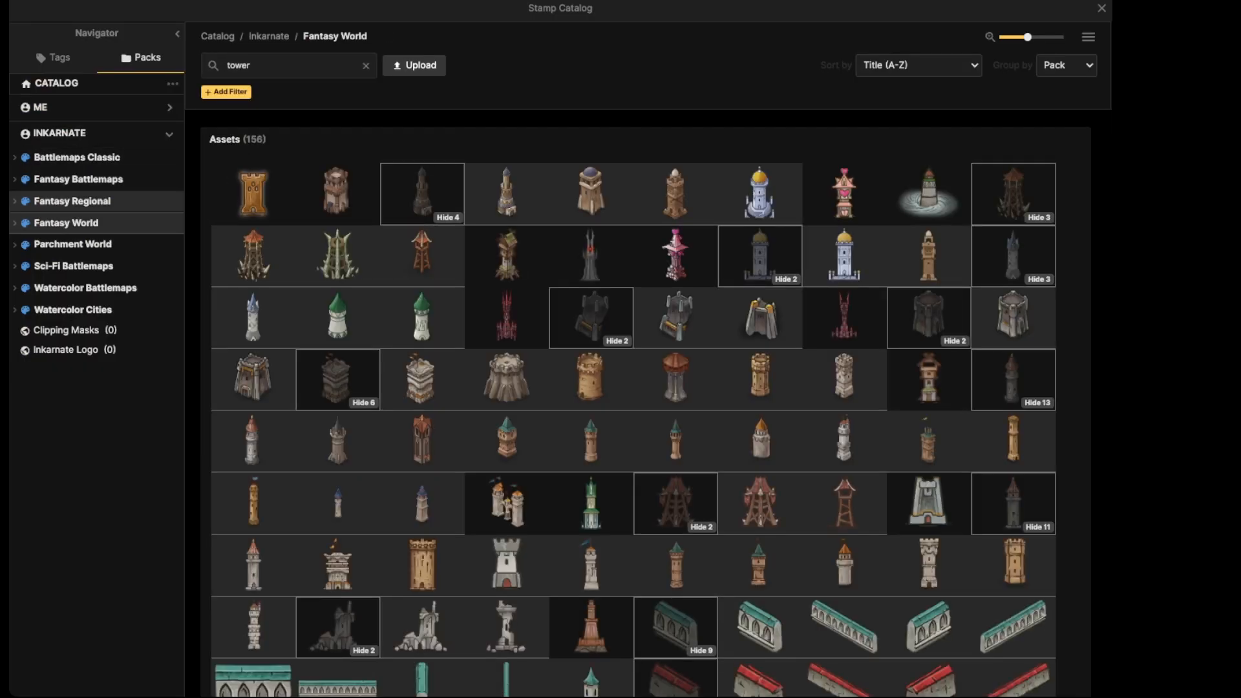
scroll(592, 256, down, 2)
click(366, 65)
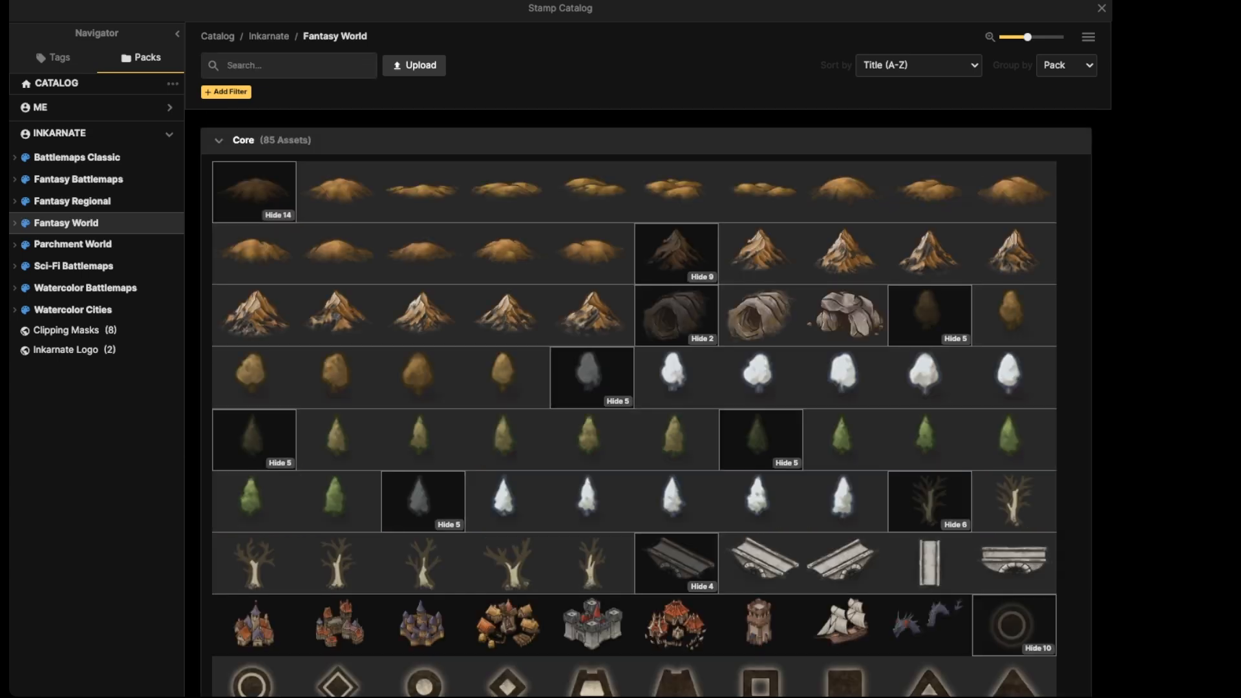
text(ship)
key(Return)
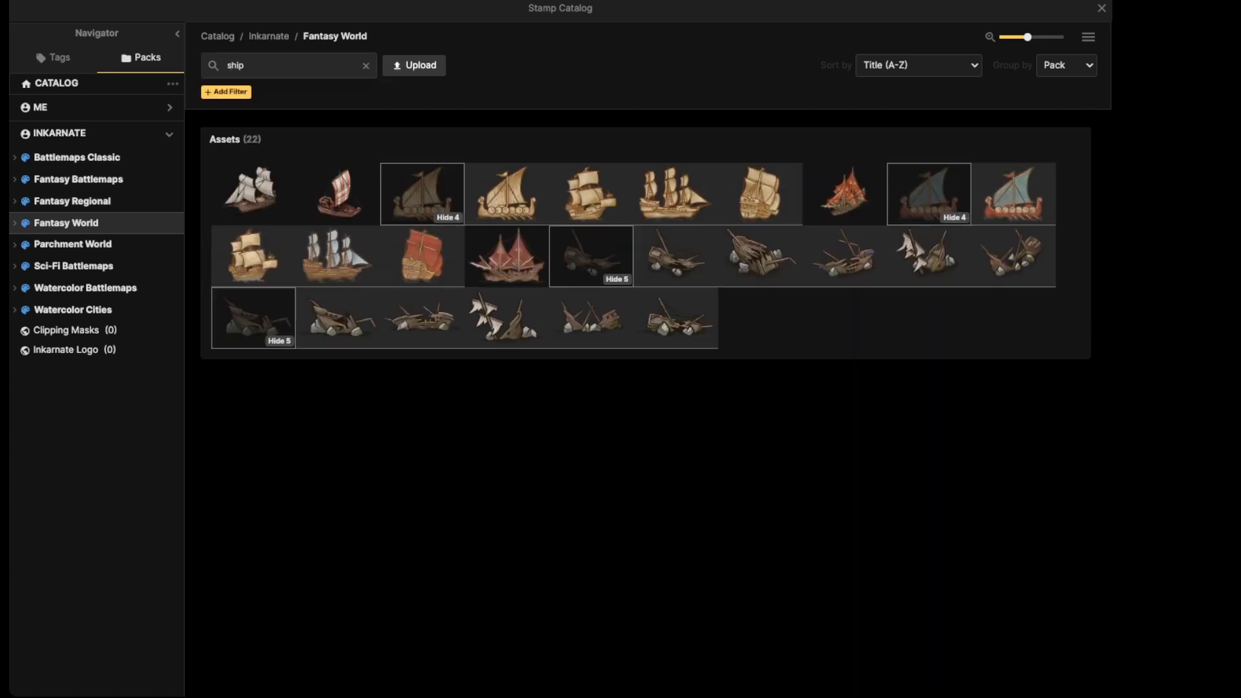
Stamp two small boats with red-and-white sails at scale 25, one southwest of the tower and one at the whirlpool's edge
click(337, 194)
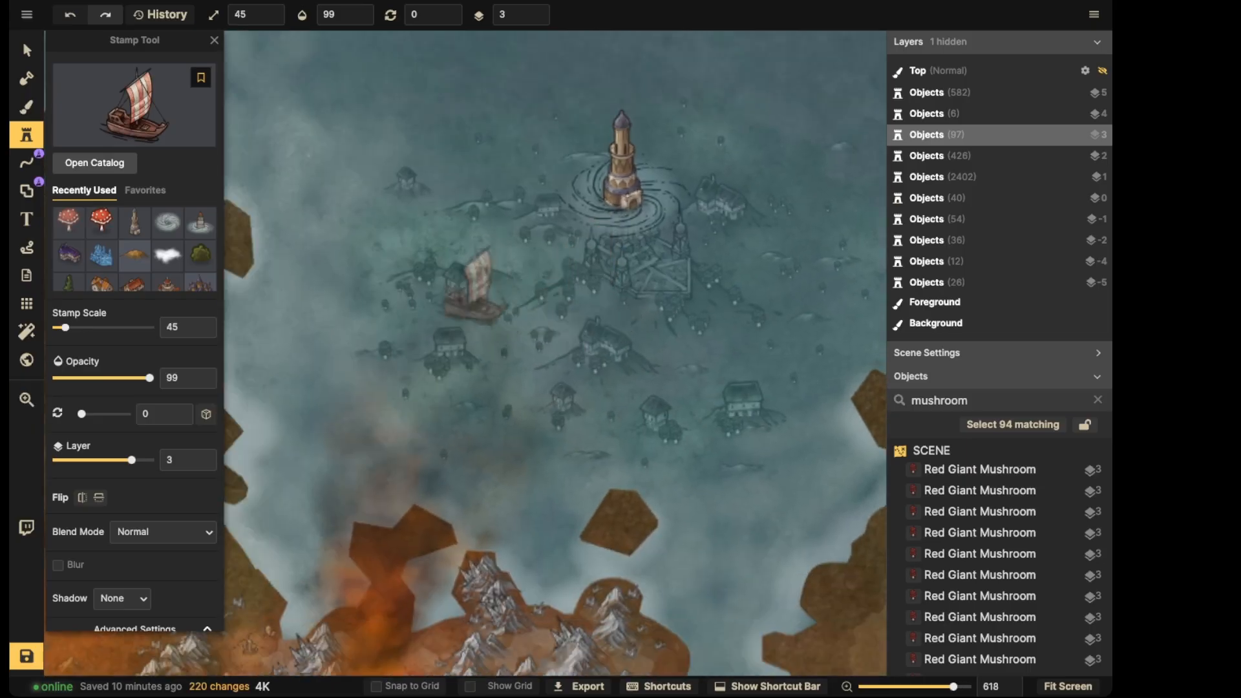
click(478, 298)
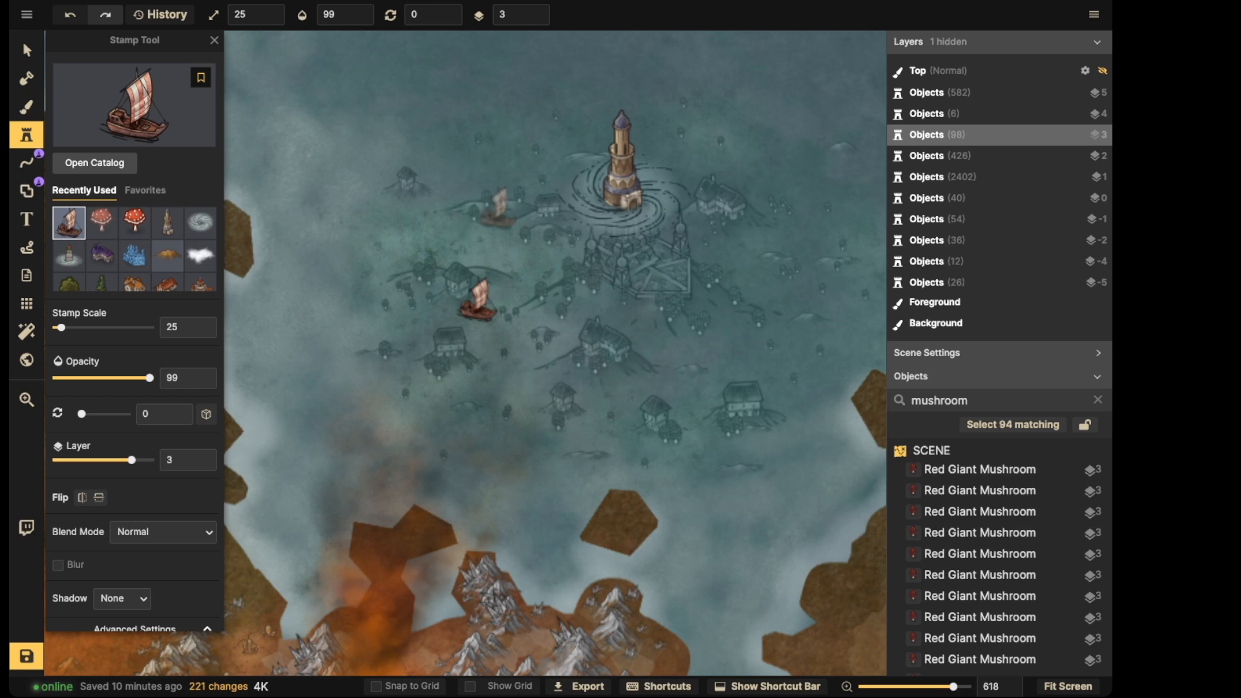
click(597, 223)
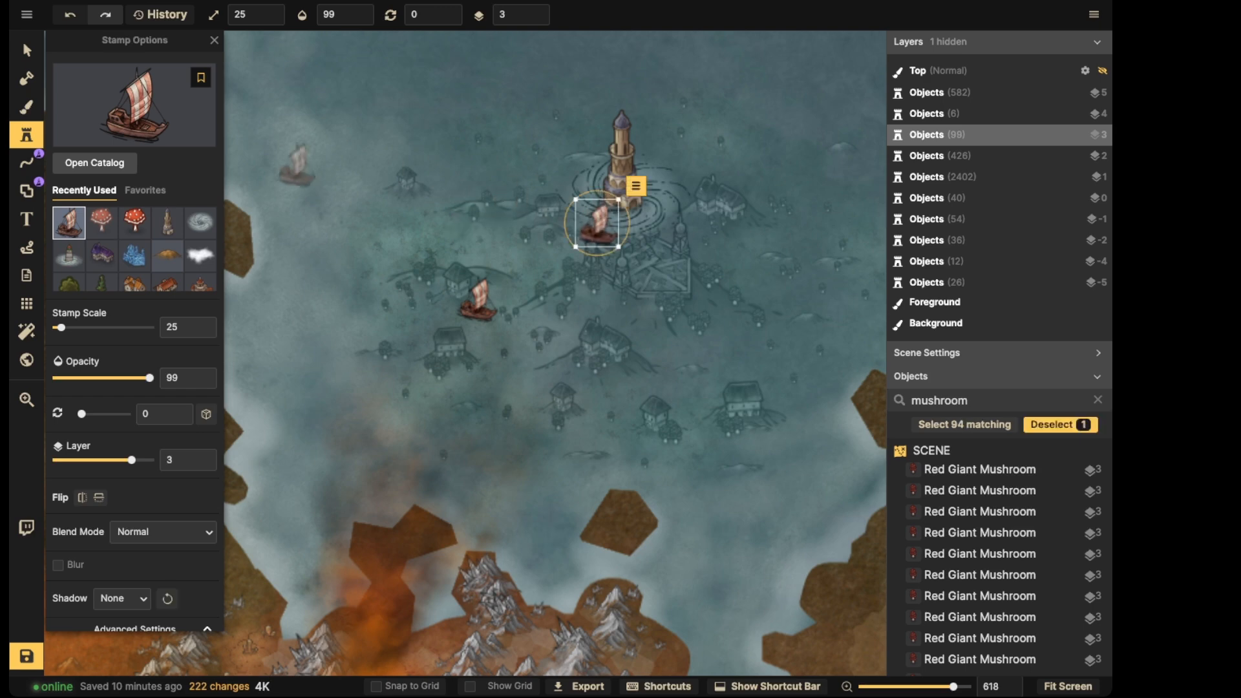
Move the boat southwest of the tower further west, flip it horizontally and raise it to layer 4
click(26, 49)
click(477, 299)
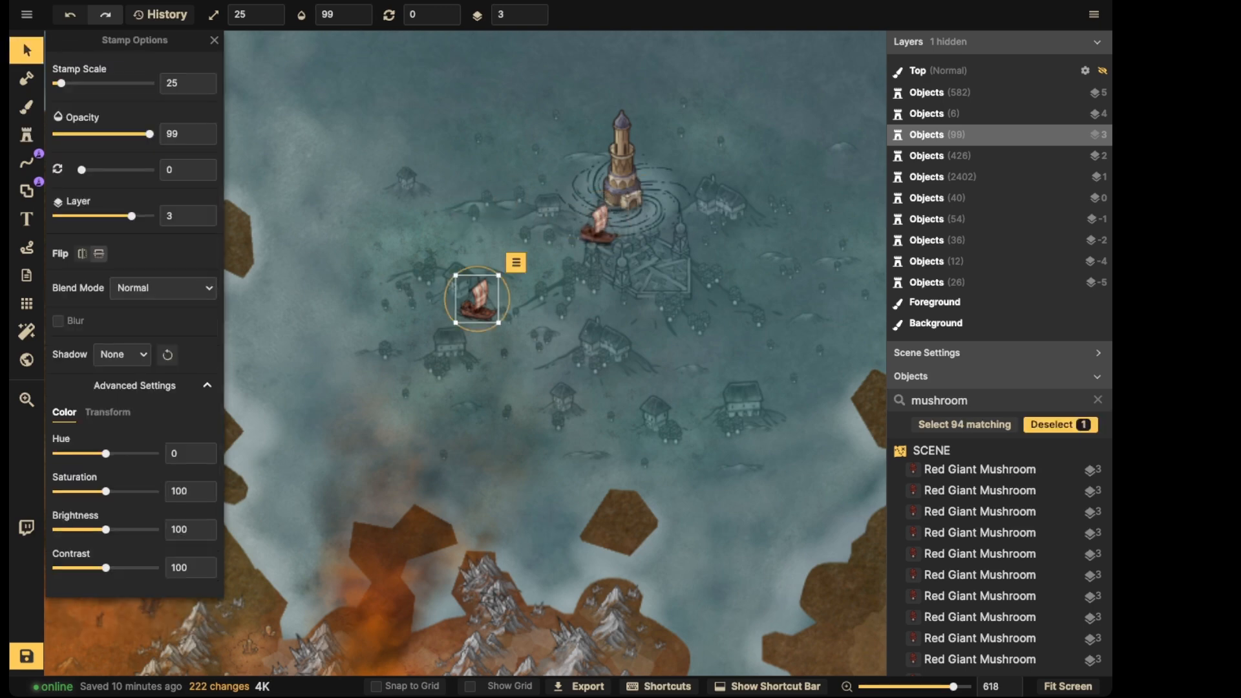
drag(477, 298, 378, 310)
click(535, 10)
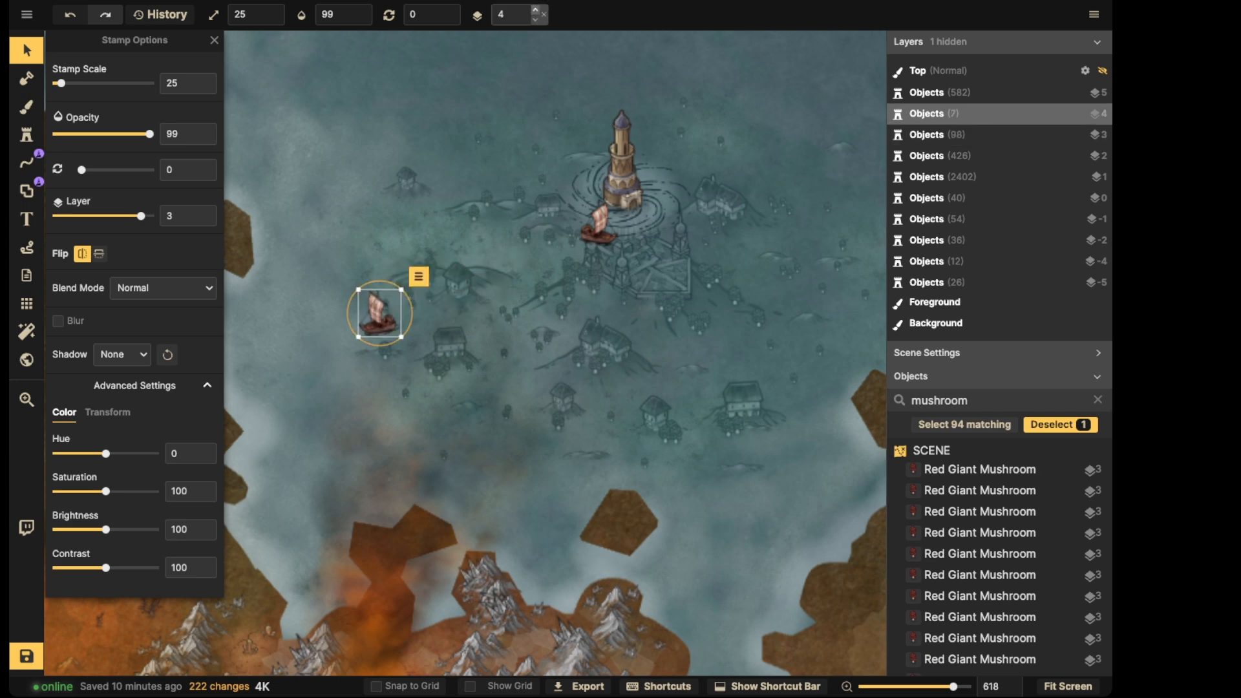
Stamp the white-sailed ship at scale 25 on layer 4, southeast of the tower
click(26, 134)
click(91, 161)
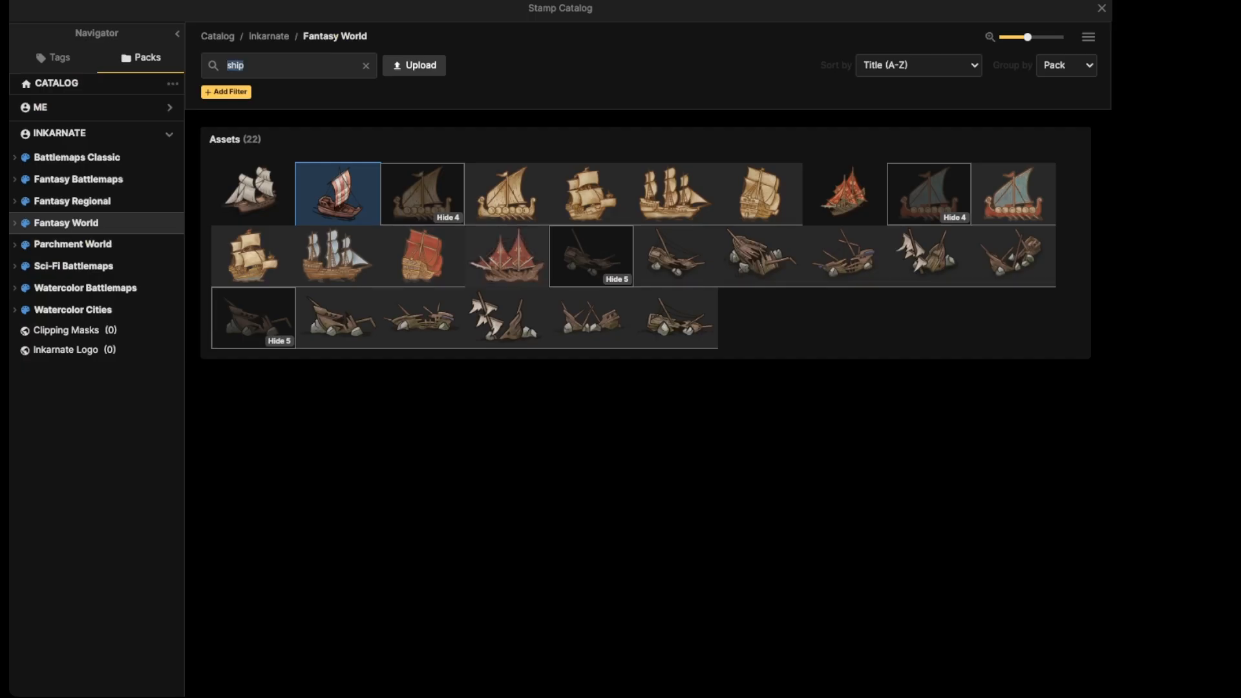
click(252, 193)
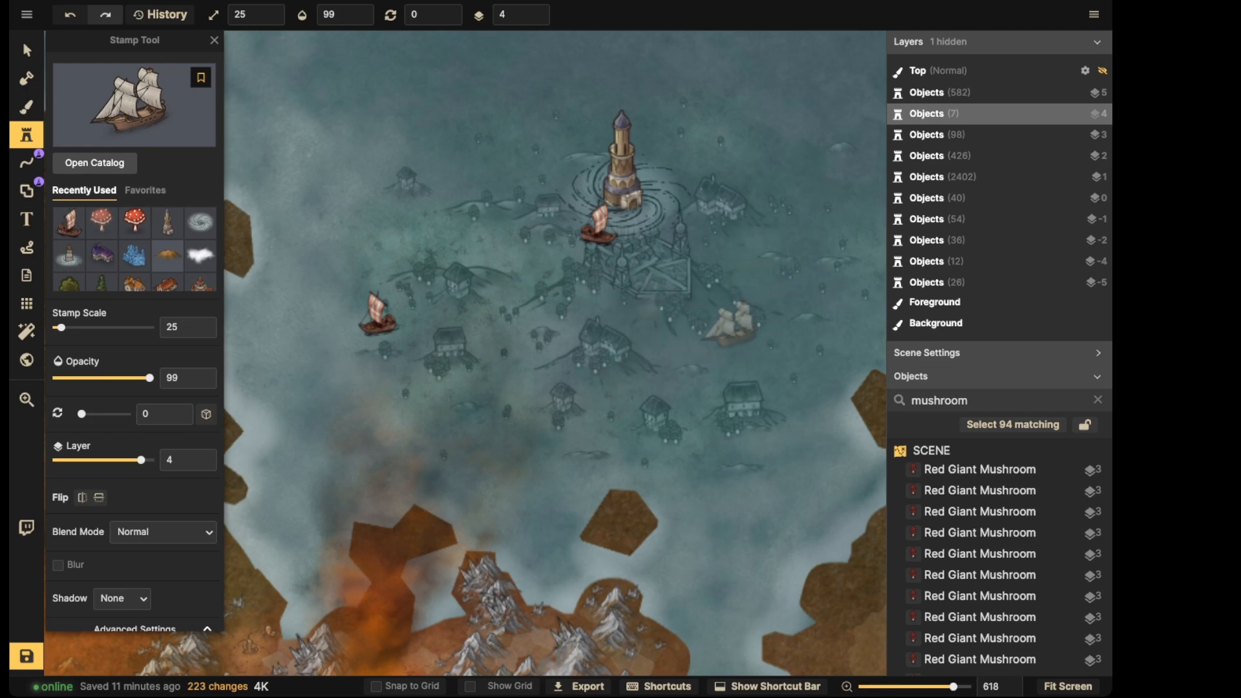
click(730, 323)
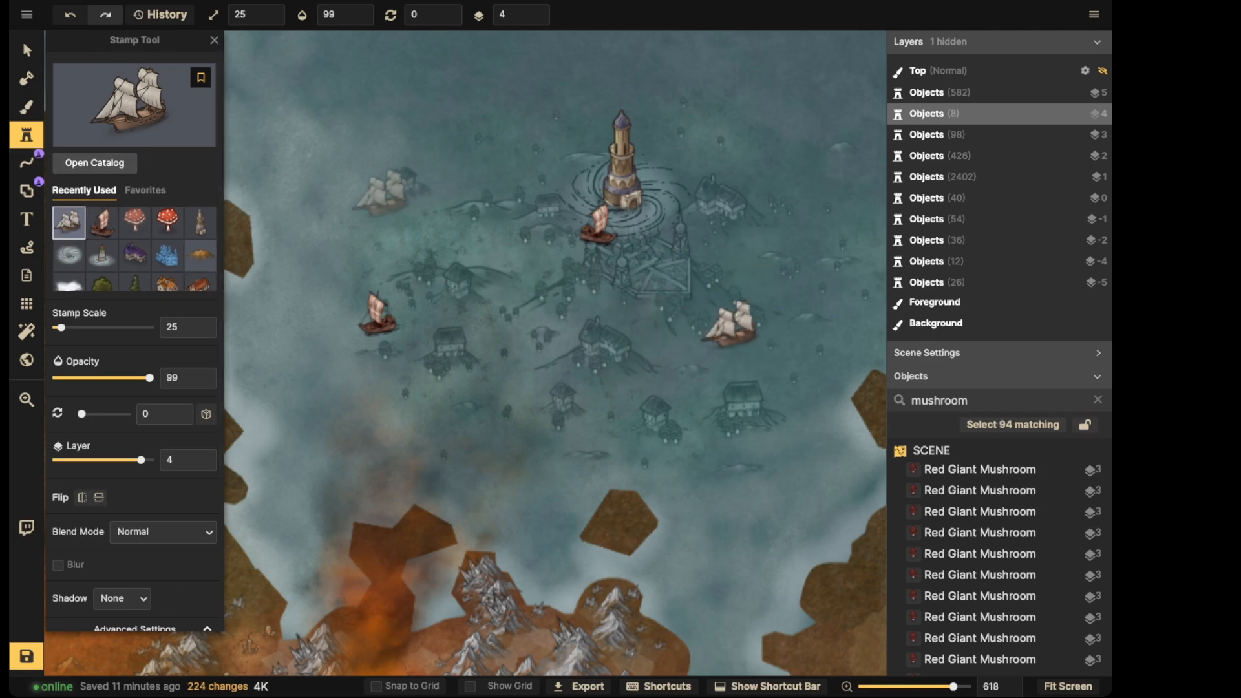
Set the Line tool to a stamp stroke and choose the Wave path from a "wave" search of the Inkarnate catalog
click(27, 162)
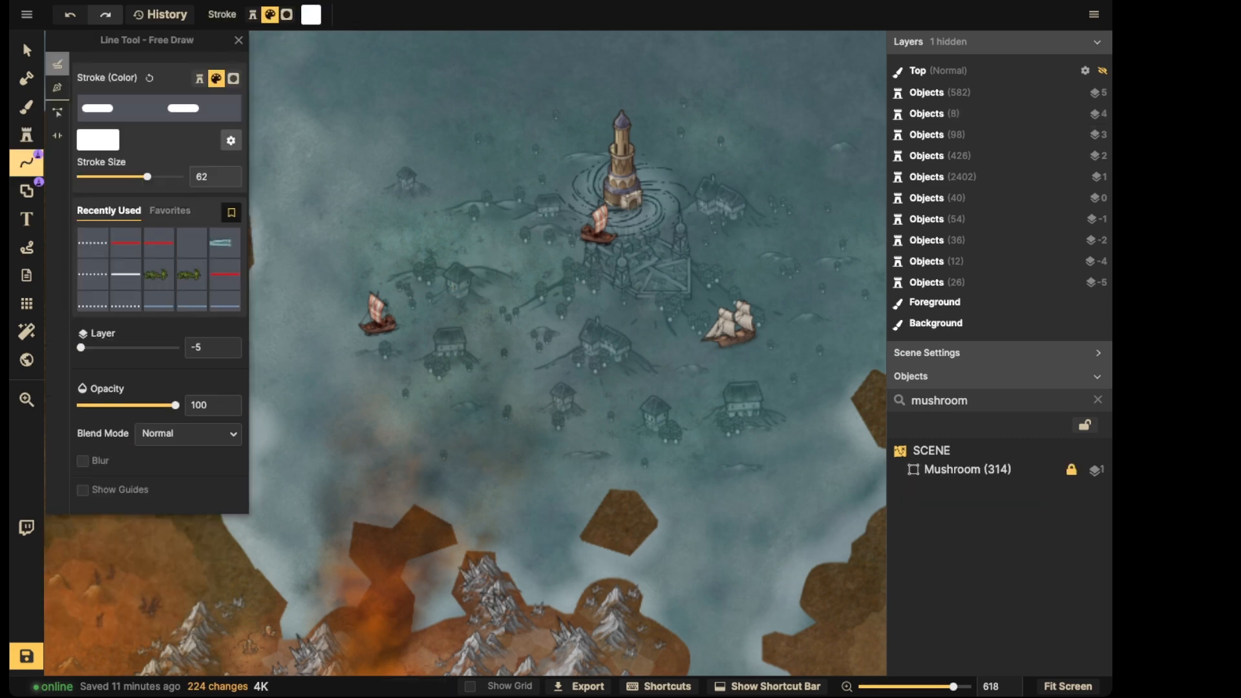
click(200, 78)
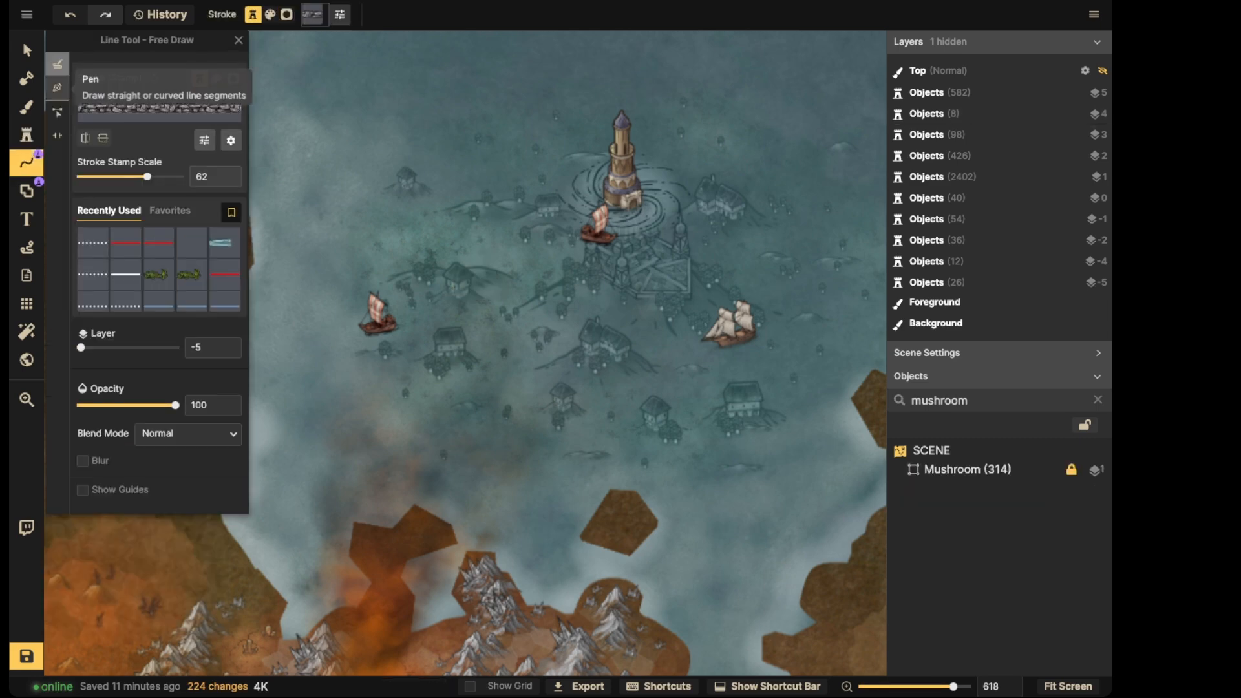
click(158, 108)
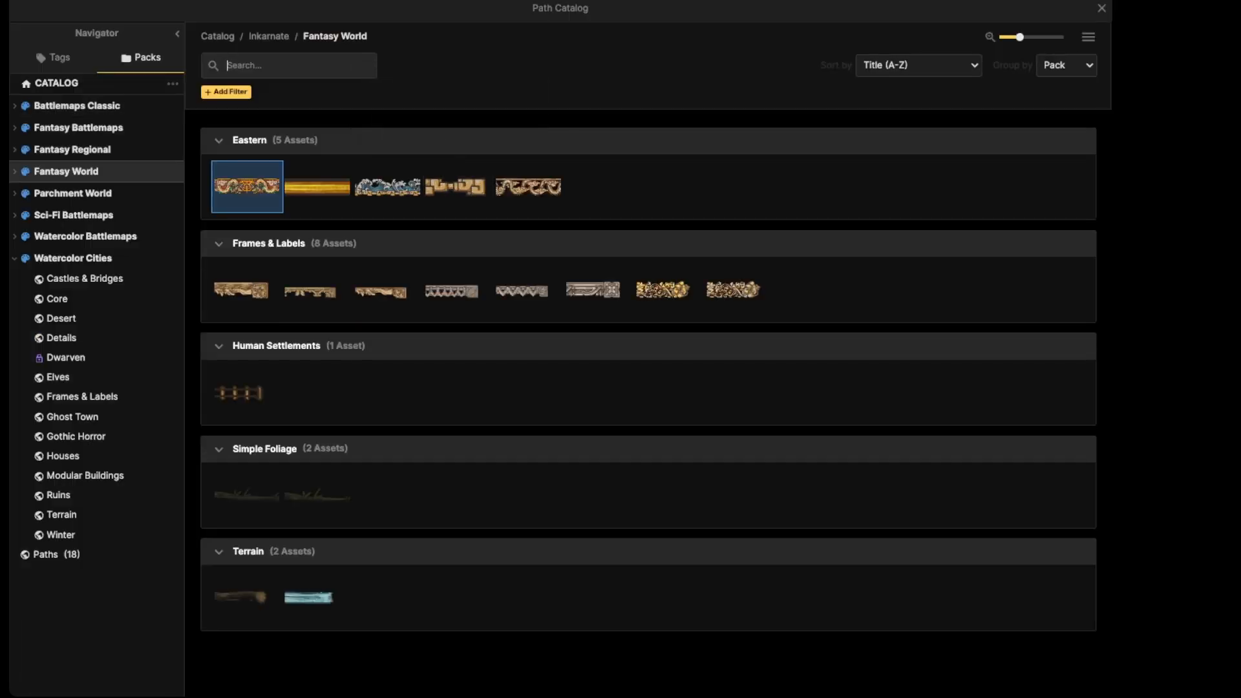
click(269, 36)
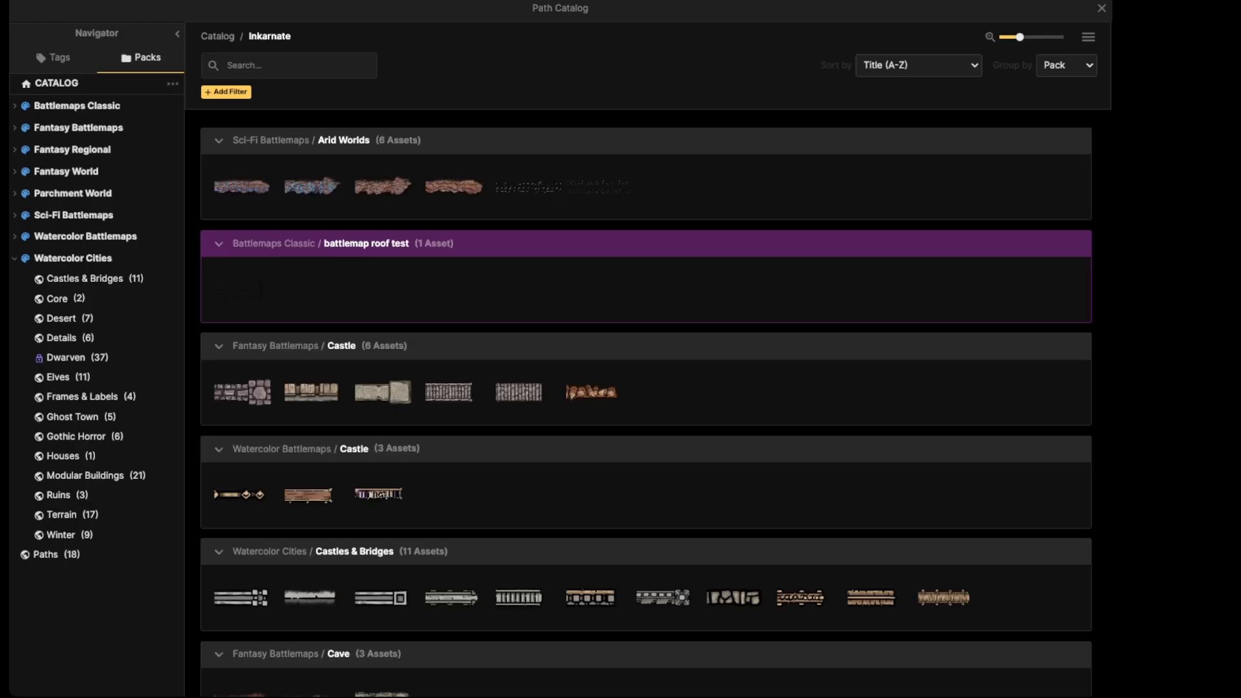
scroll(646, 403, down, 6)
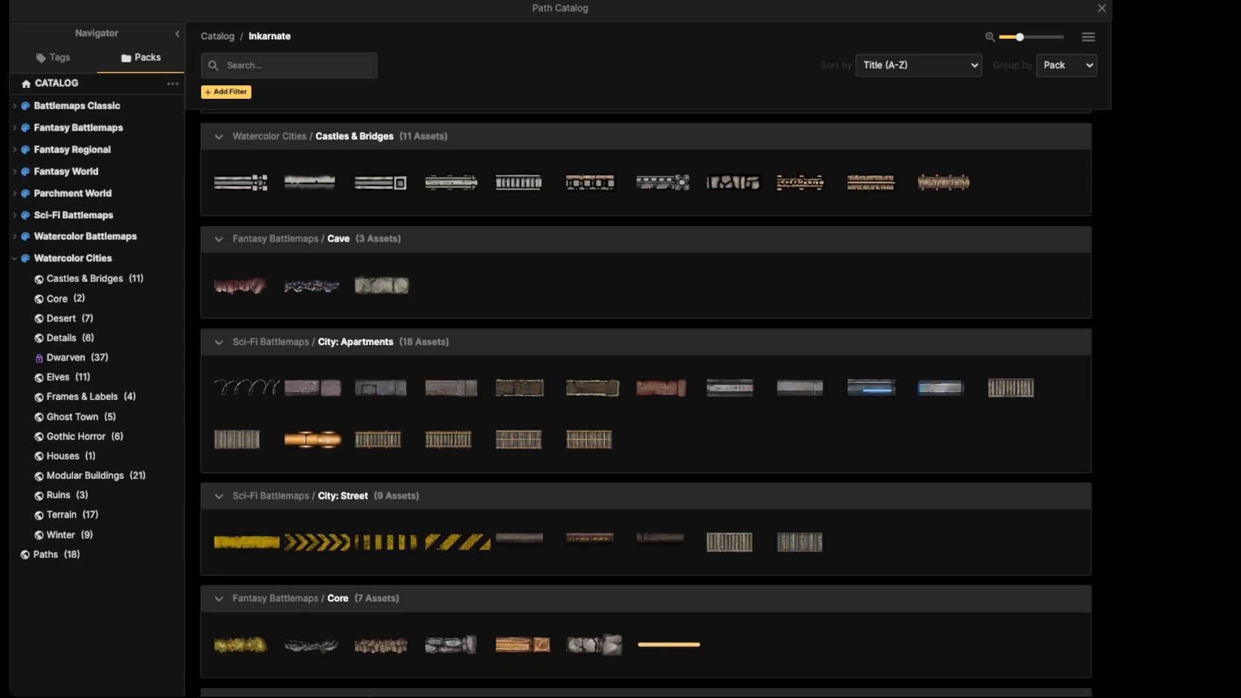
text(wave)
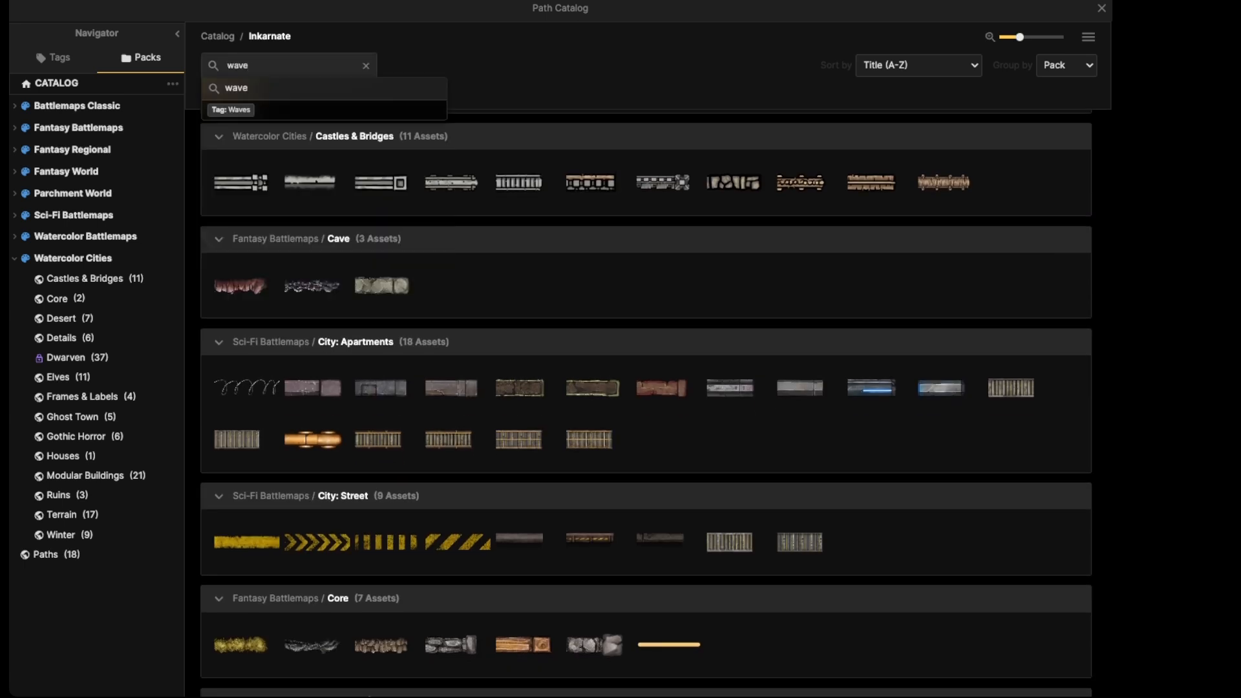
key(Return)
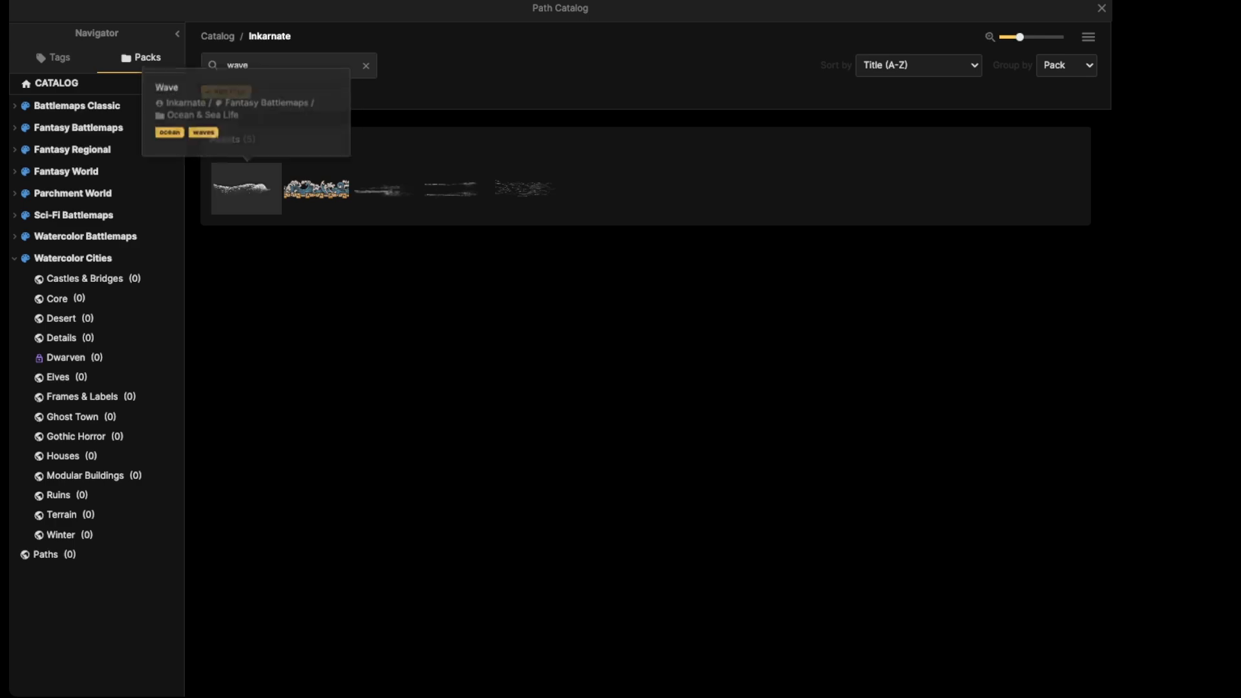
click(241, 188)
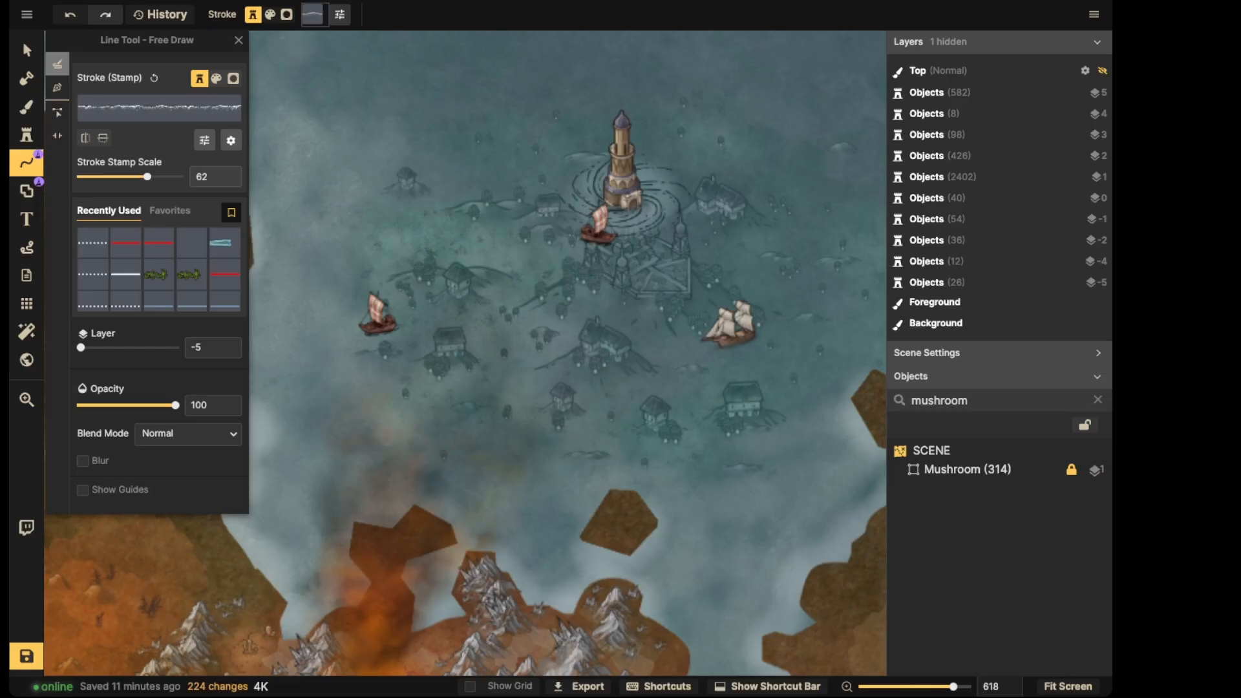
Turn off the end caps in the wave path's stroke options
click(231, 140)
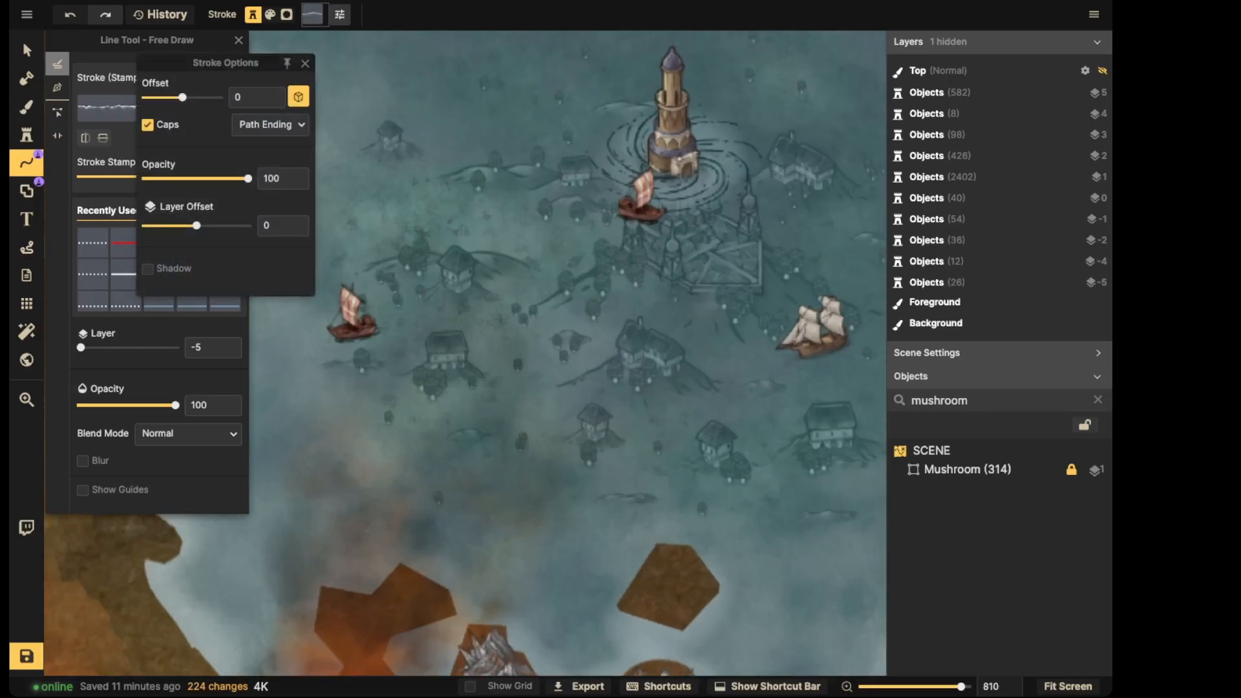
click(148, 125)
click(305, 63)
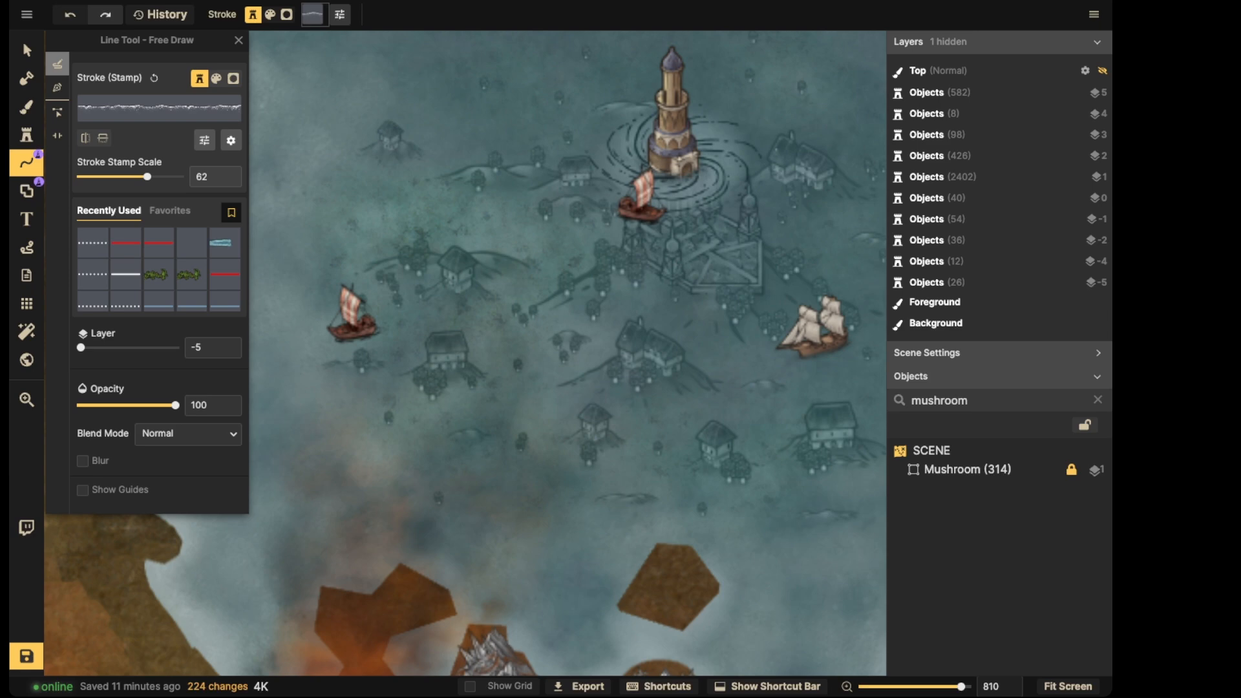
Draw a wave line on layer 0 across the sunken city southwest of the tower and reduce its stamp scale to 14
click(128, 348)
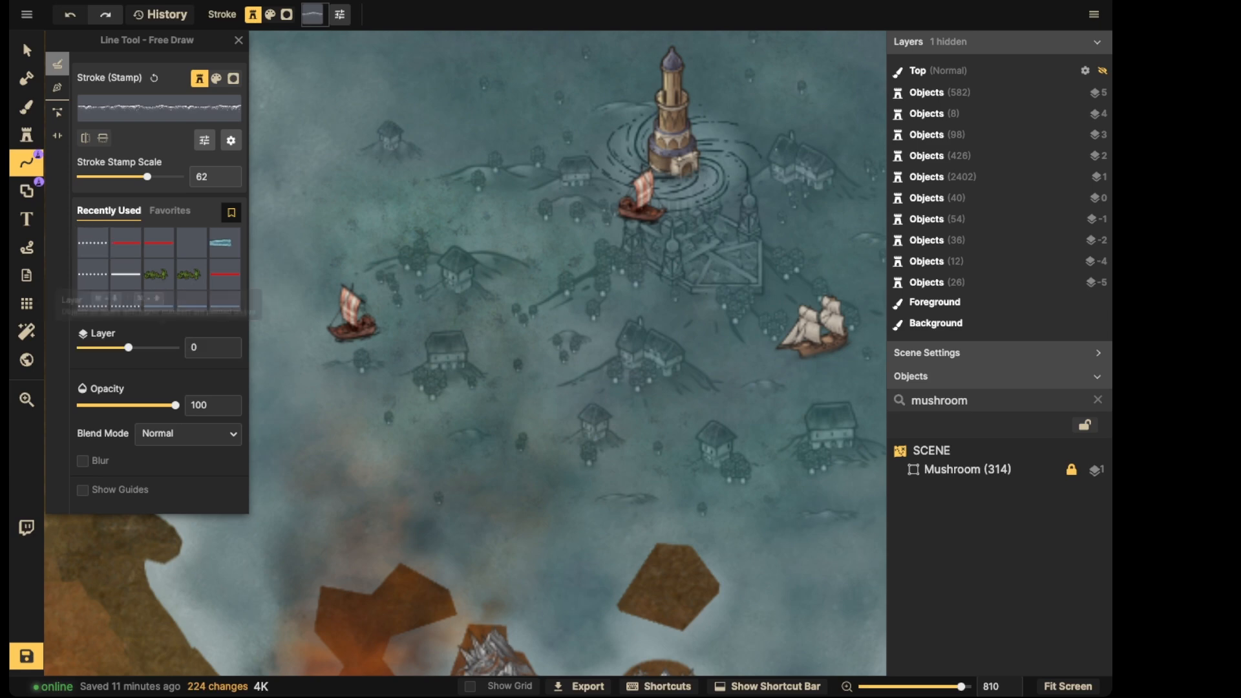
mouse_move(679, 440)
mouse_down()
mouse_move(460, 313)
mouse_move(294, 268)
mouse_up()
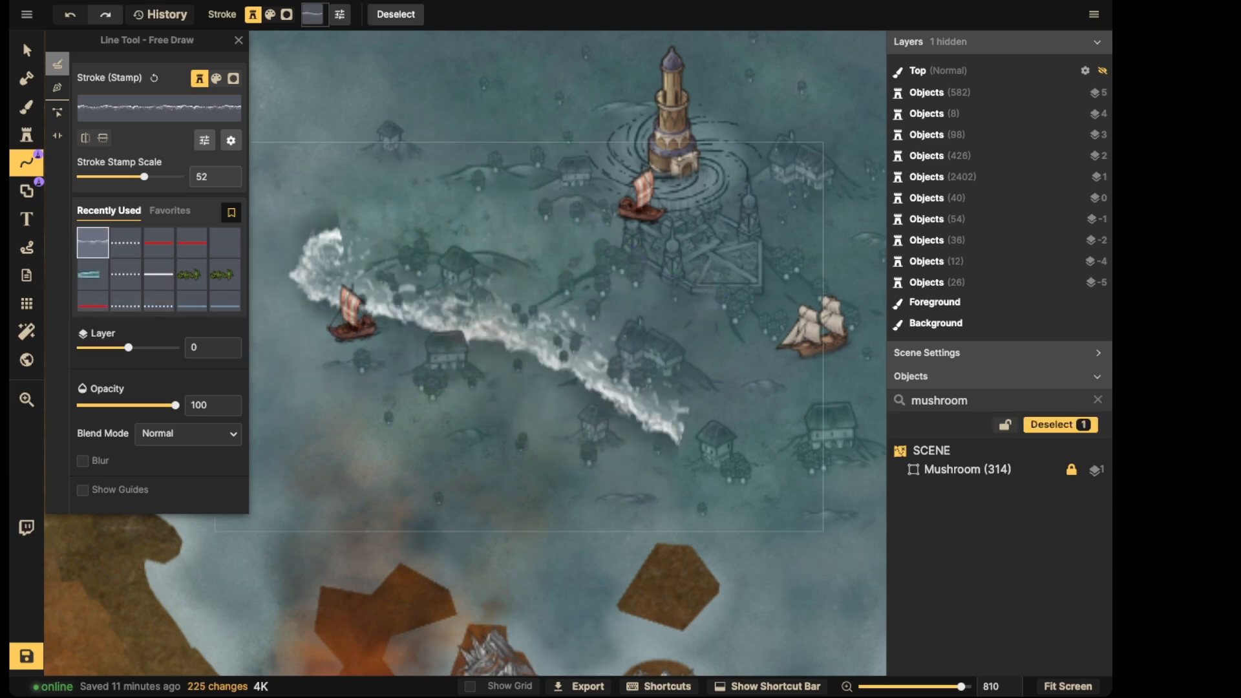
click(27, 51)
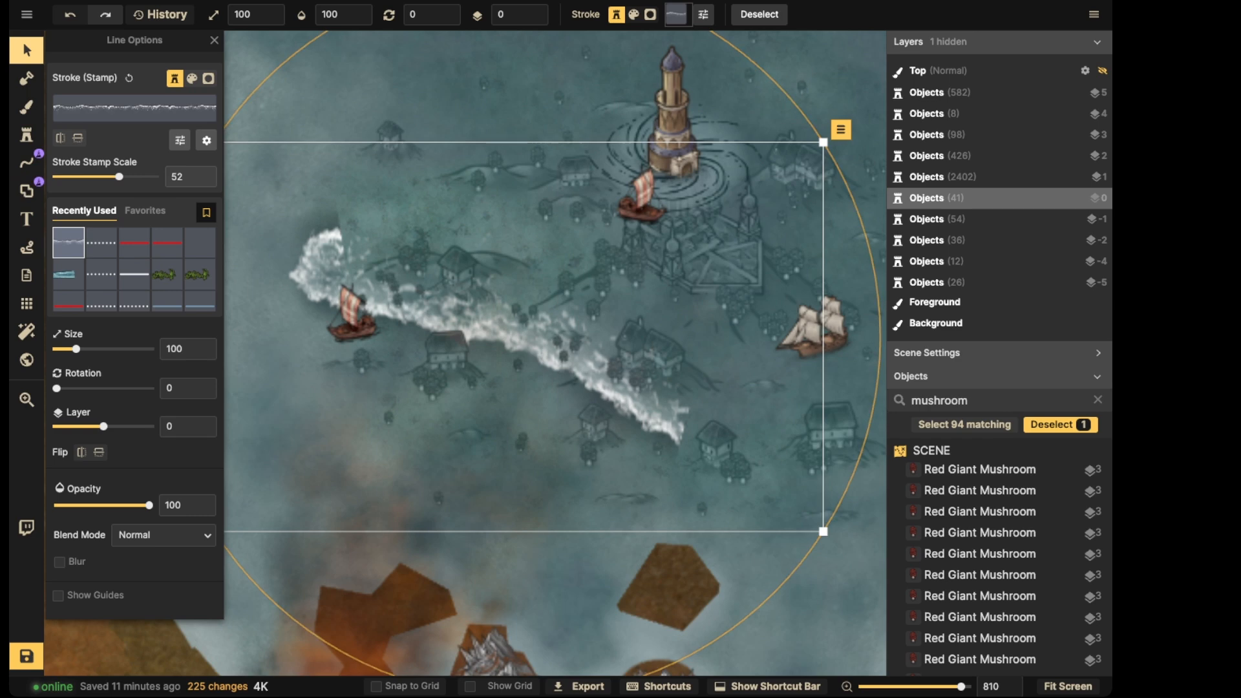
drag(120, 176, 99, 177)
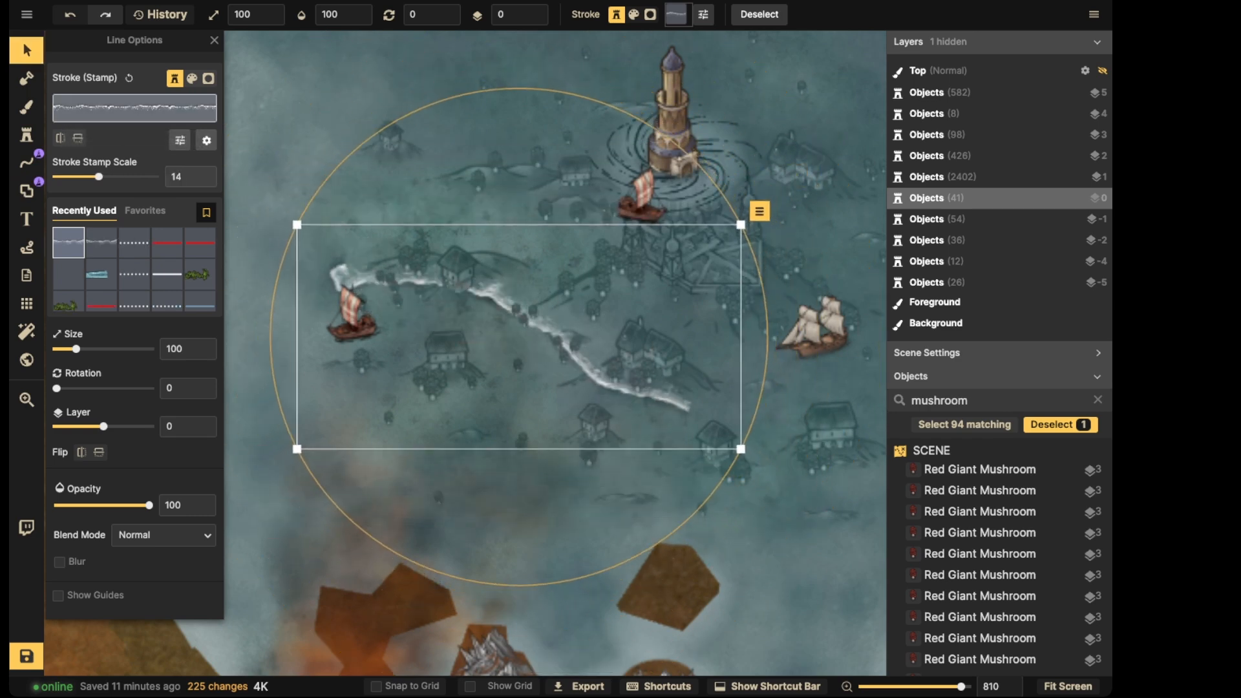
Raise the wave line to layer 4, rotate it to 165 degrees and reduce its stamp scale to 8
click(535, 11)
click(536, 10)
click(536, 10)
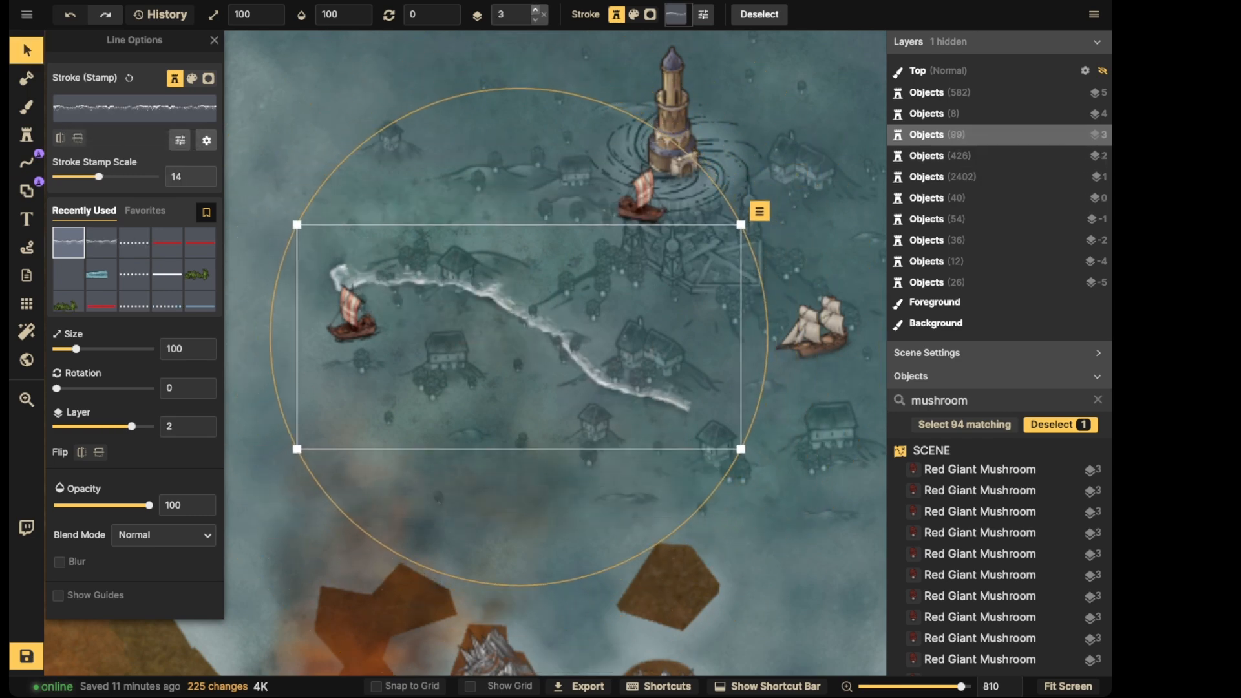
drag(57, 388, 99, 388)
drag(99, 177, 90, 177)
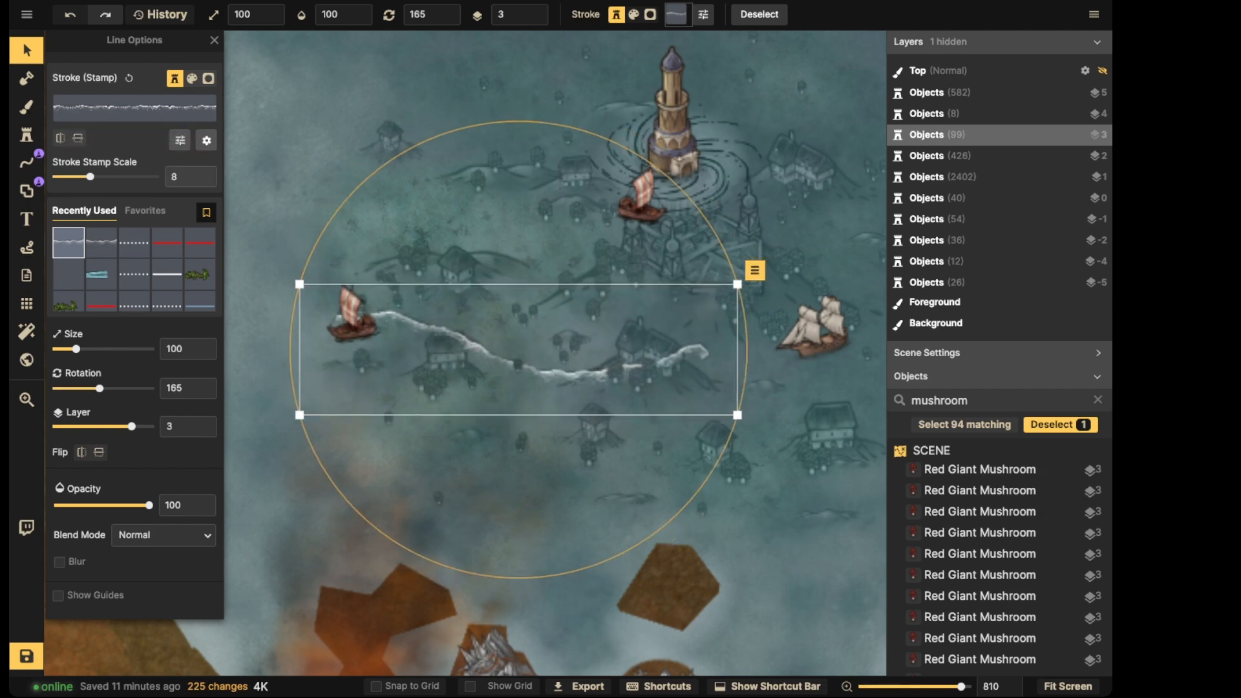
drag(624, 373, 625, 380)
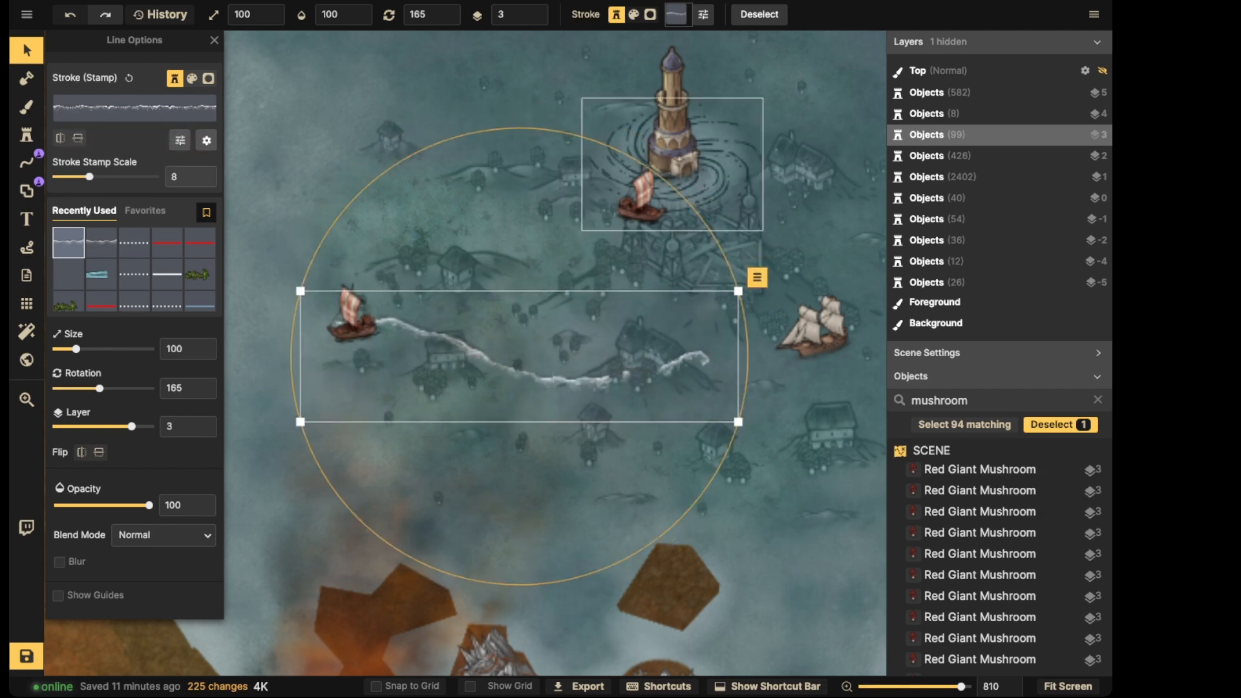
click(535, 9)
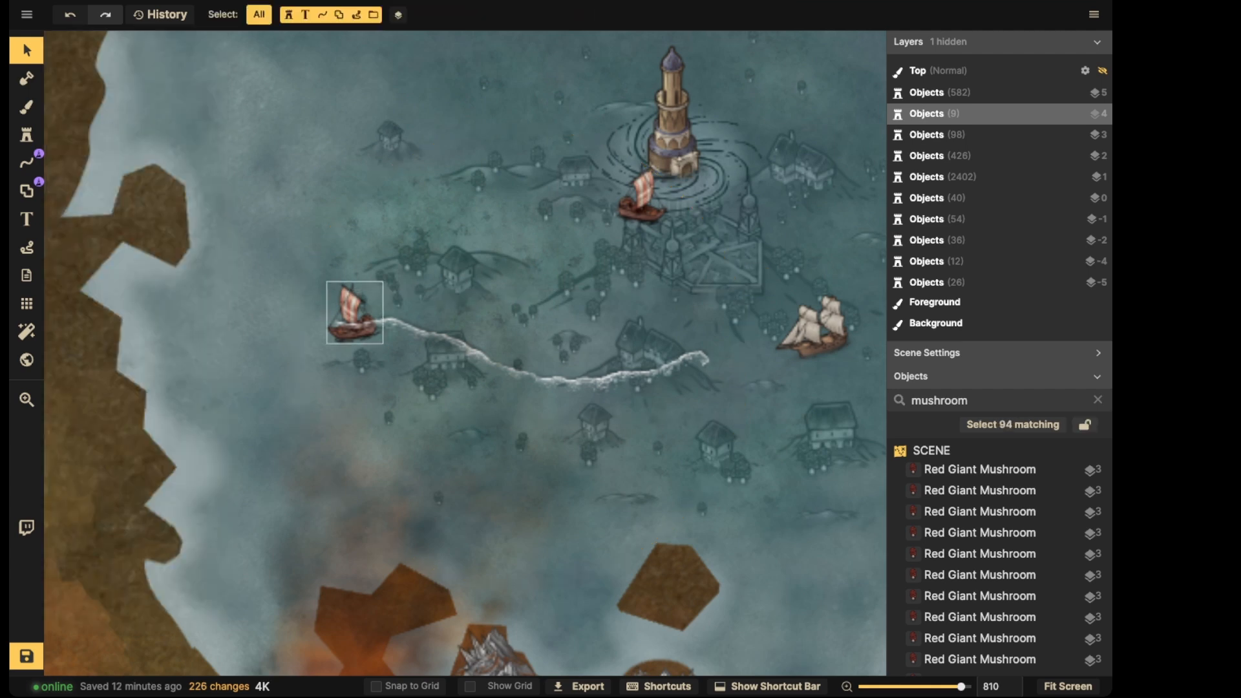
Raise the three ships around the tower together to layer 5
click(354, 310)
shift+click(816, 327)
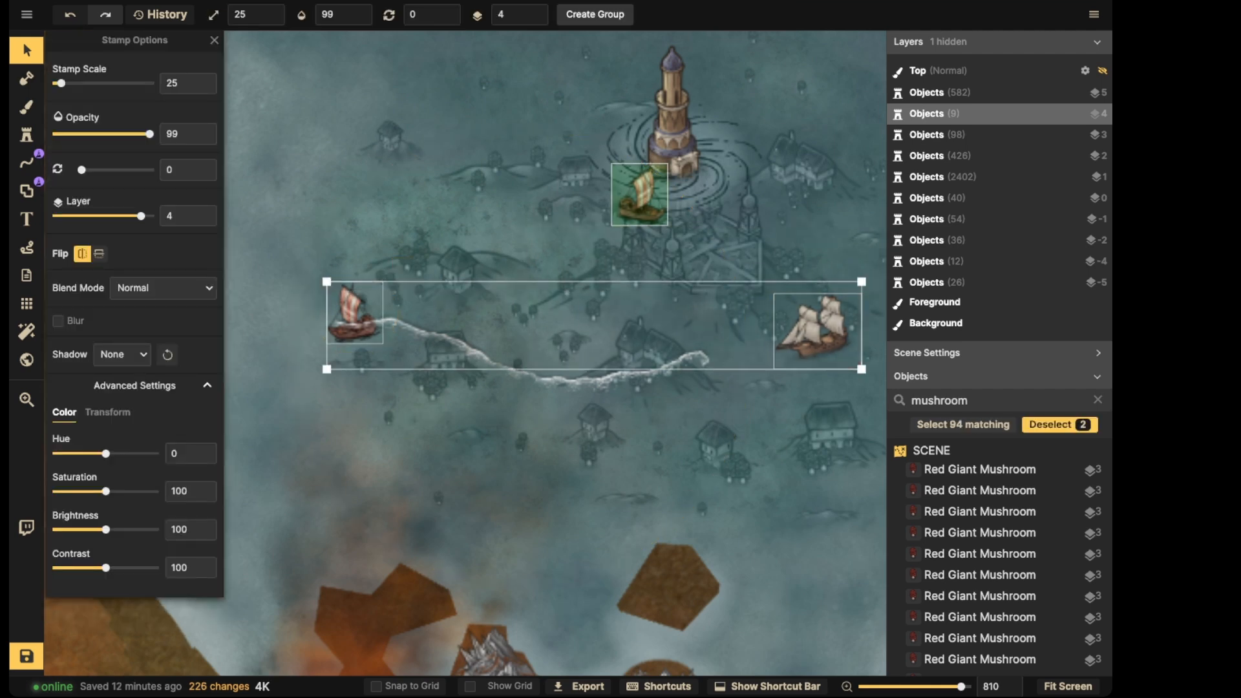
shift+click(640, 197)
double_click(536, 9)
Set the wave line's blend mode to Overlay and move it northeast, just below the tower
click(572, 381)
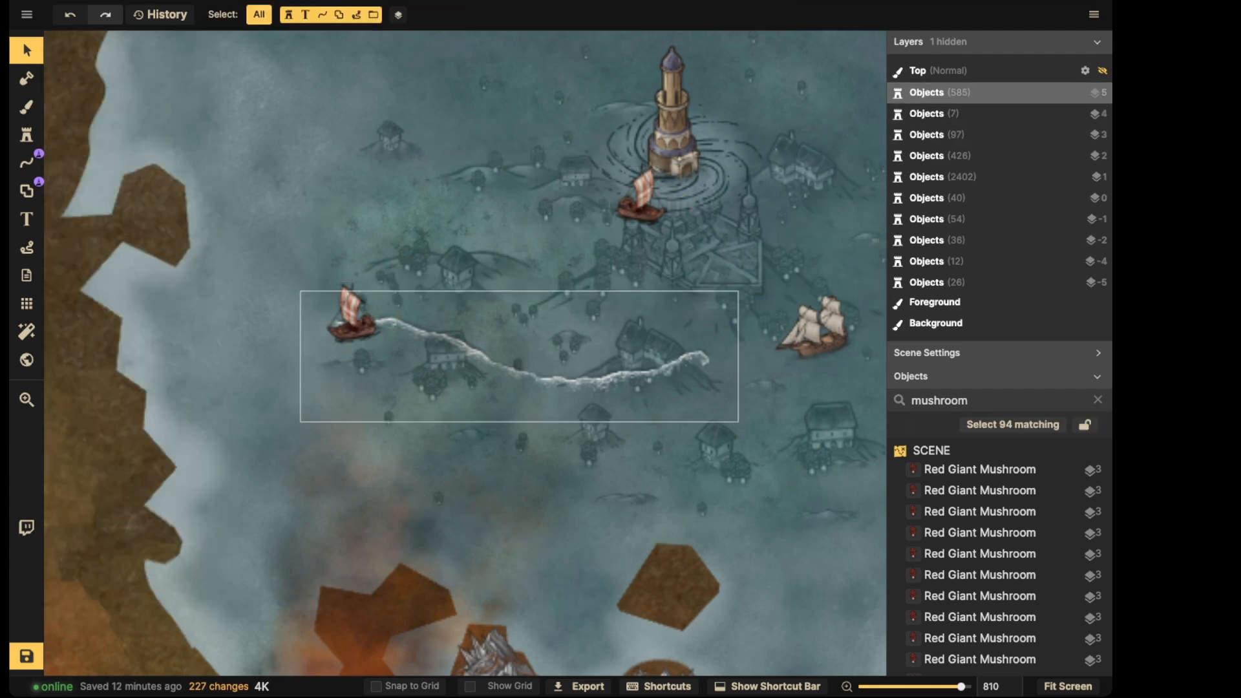
click(573, 382)
drag(573, 381, 572, 377)
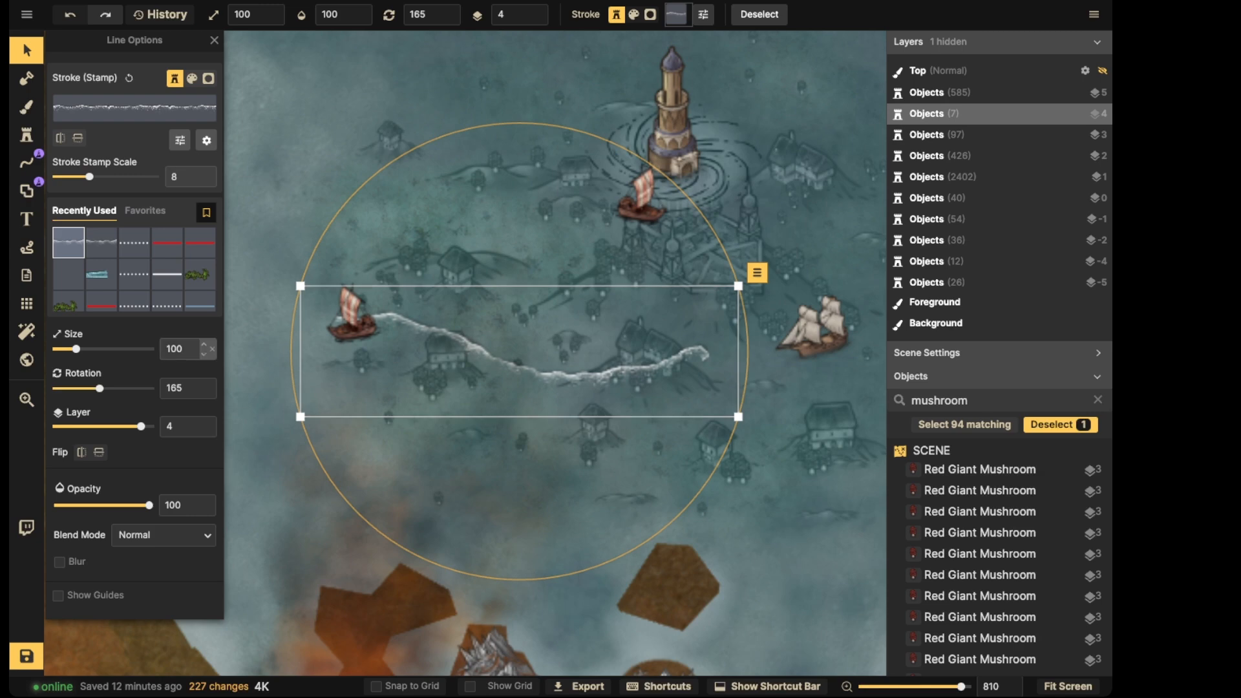
click(162, 536)
key(Down)
key(Down)
key(Down)
key(Down)
key(Down)
key(Down)
key(Down)
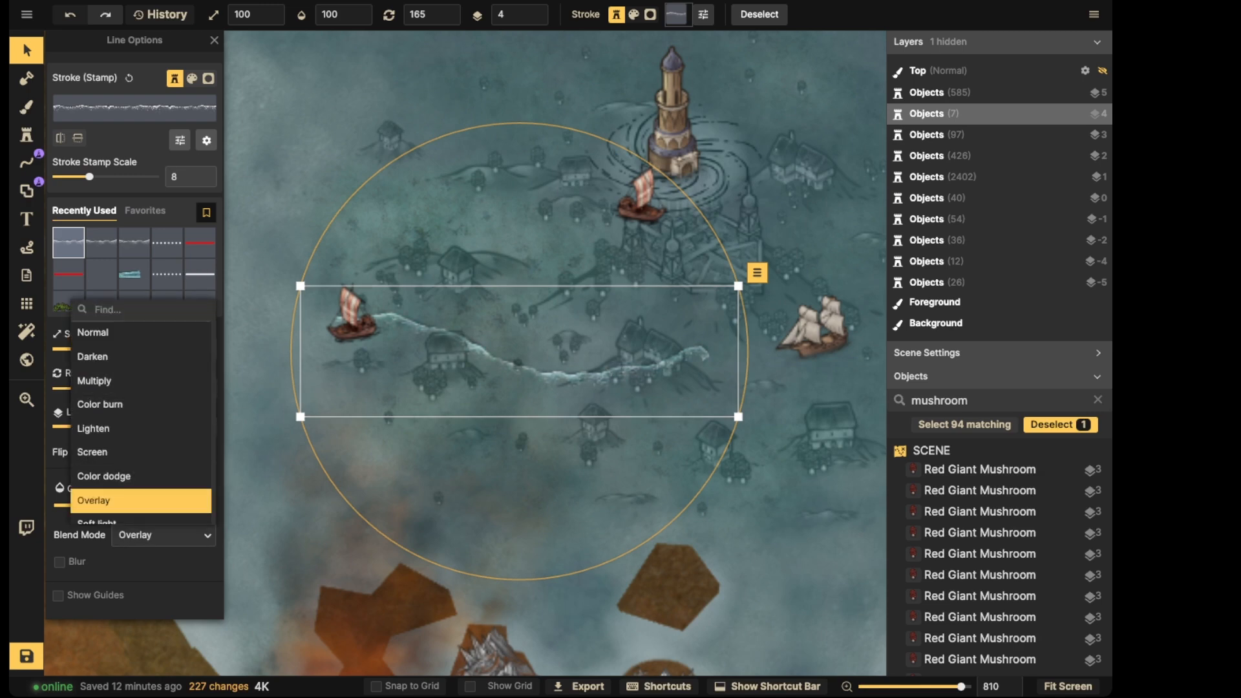
mouse_move(573, 376)
mouse_down()
mouse_move(612, 373)
mouse_move(695, 331)
mouse_move(706, 318)
mouse_move(683, 294)
mouse_up()
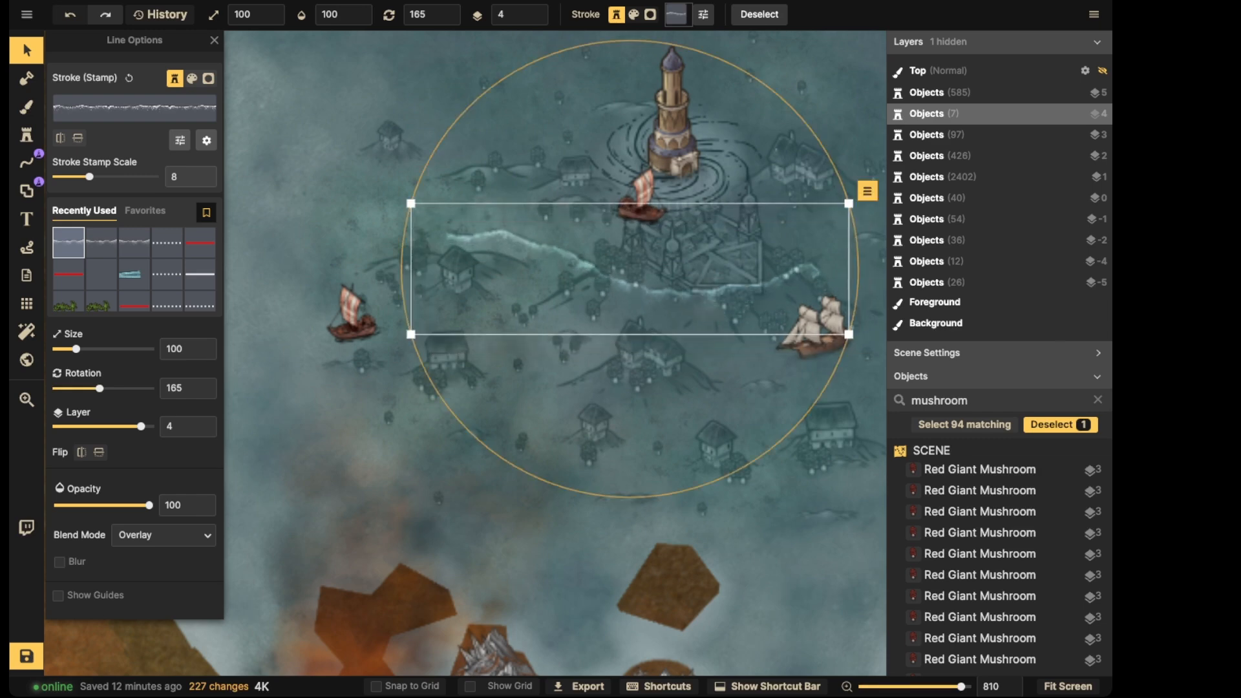
Draw short wave lines with the Line tool beneath the white-sailed ship and the western boat
click(26, 163)
scroll(627, 259, down, 4)
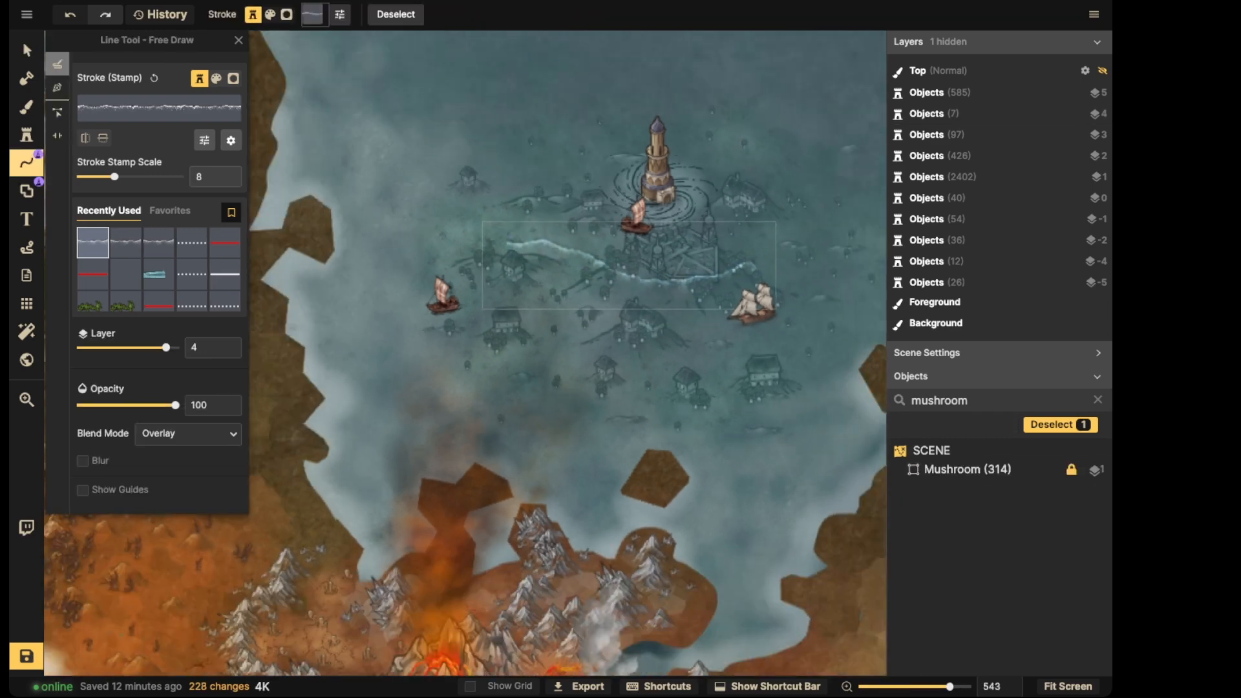
key(Escape)
drag(677, 320, 808, 310)
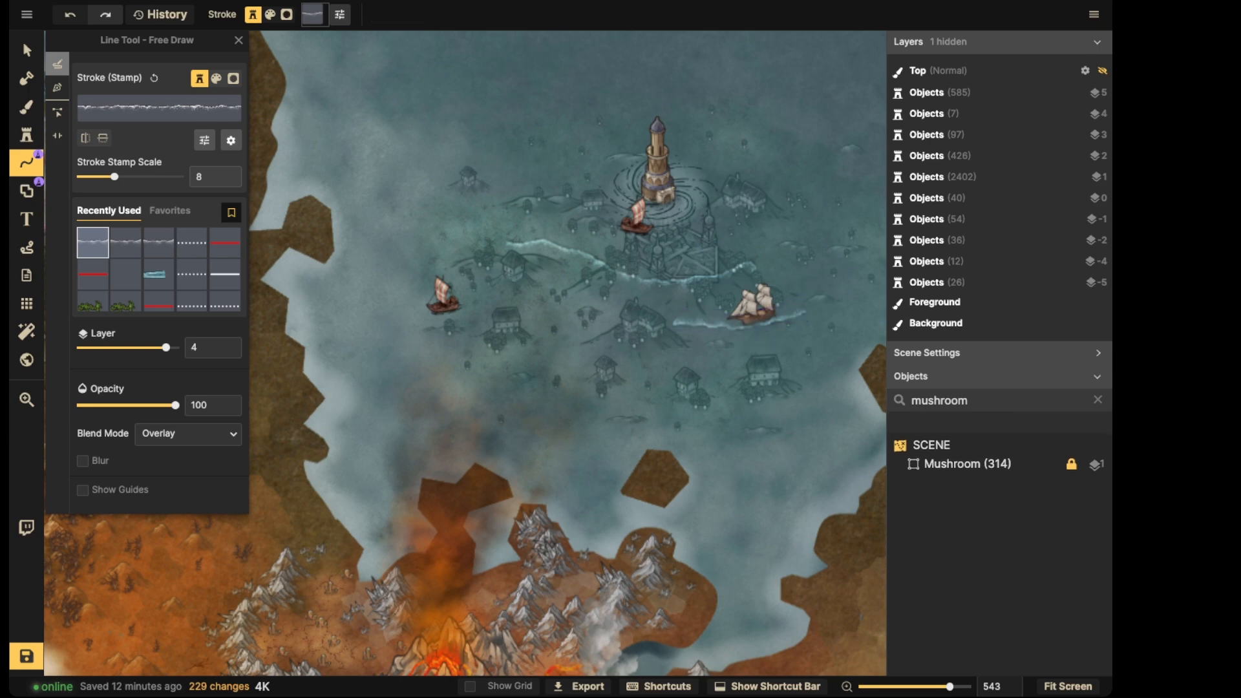
drag(413, 316, 387, 315)
key(Escape)
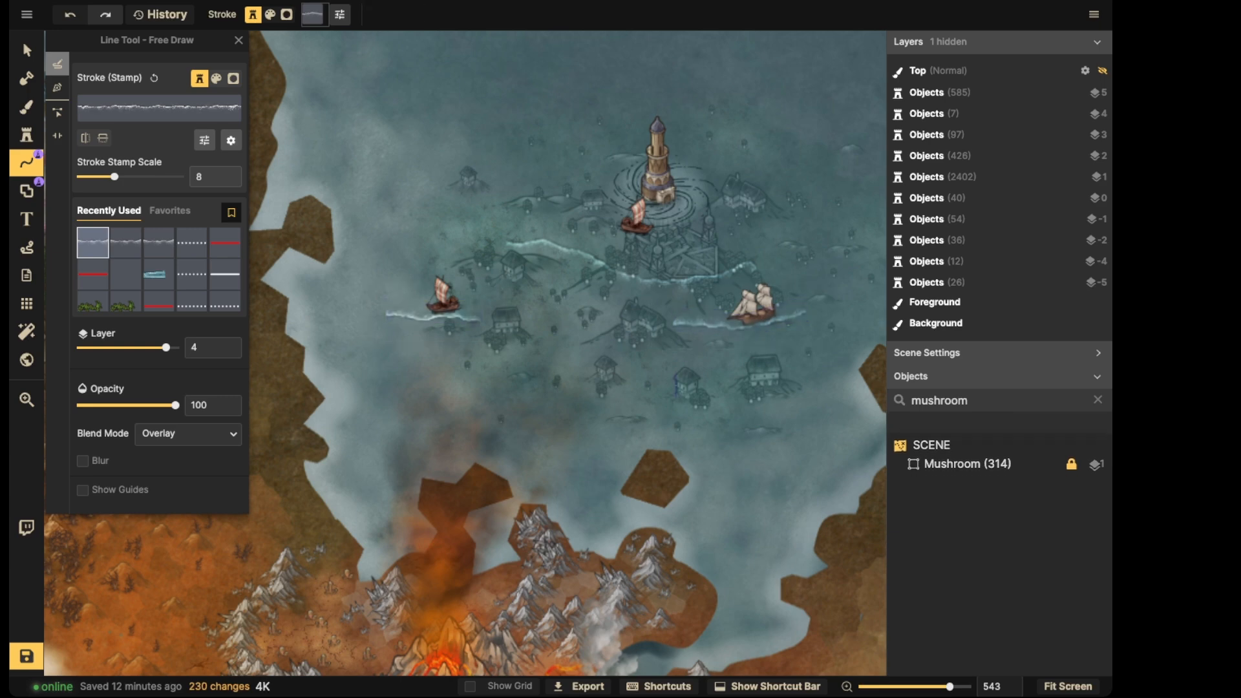
Draw more wave lines across the southern sunken houses and to the east, west and north of the tower
mouse_move(674, 383)
mouse_down()
mouse_move(626, 368)
mouse_move(600, 395)
mouse_move(475, 380)
mouse_up()
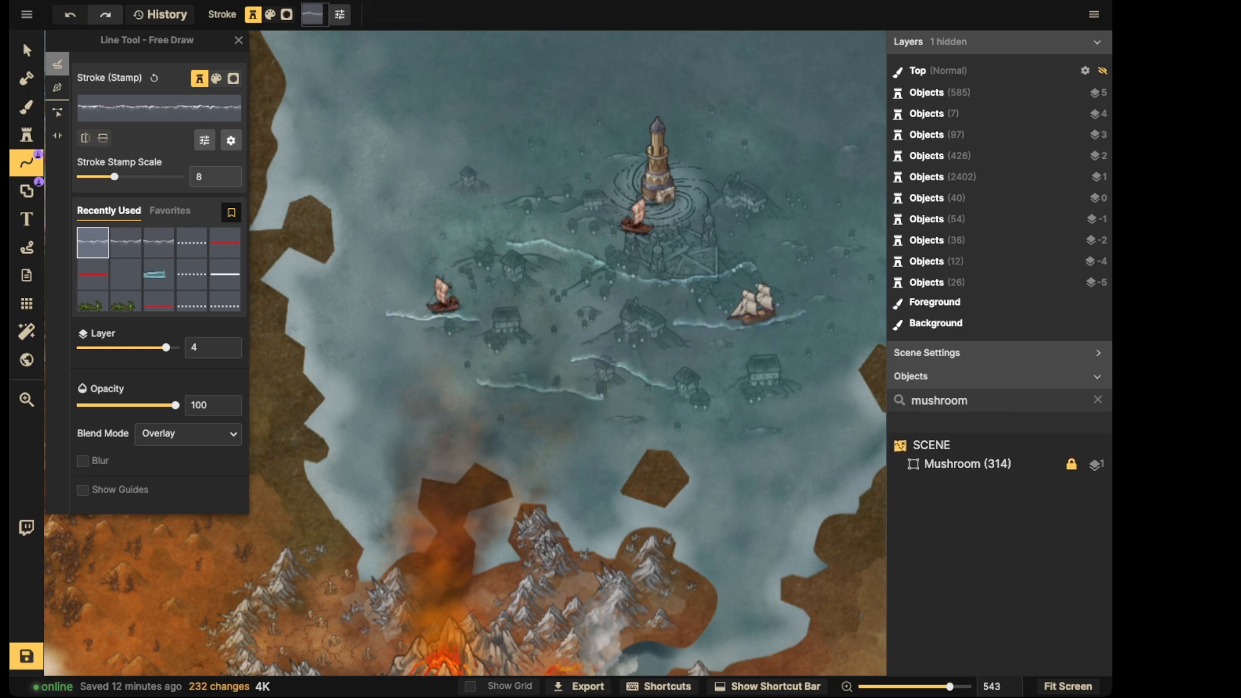
drag(786, 208, 809, 211)
drag(607, 170, 525, 161)
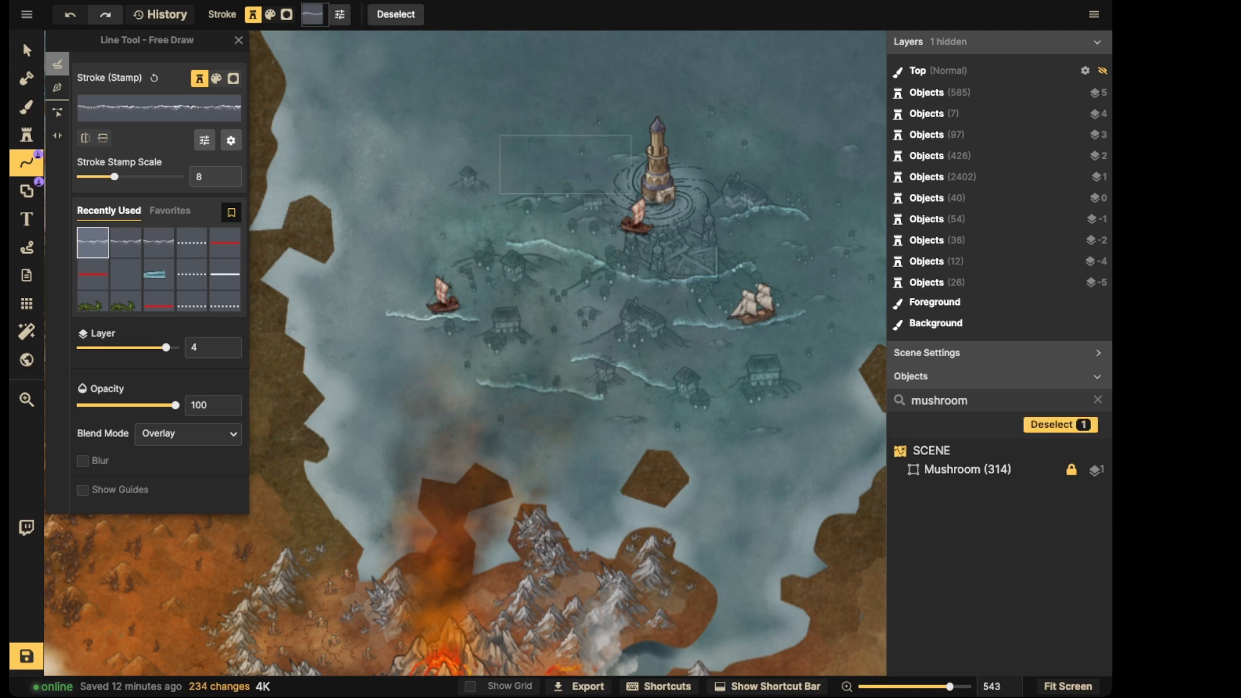
drag(617, 142, 743, 146)
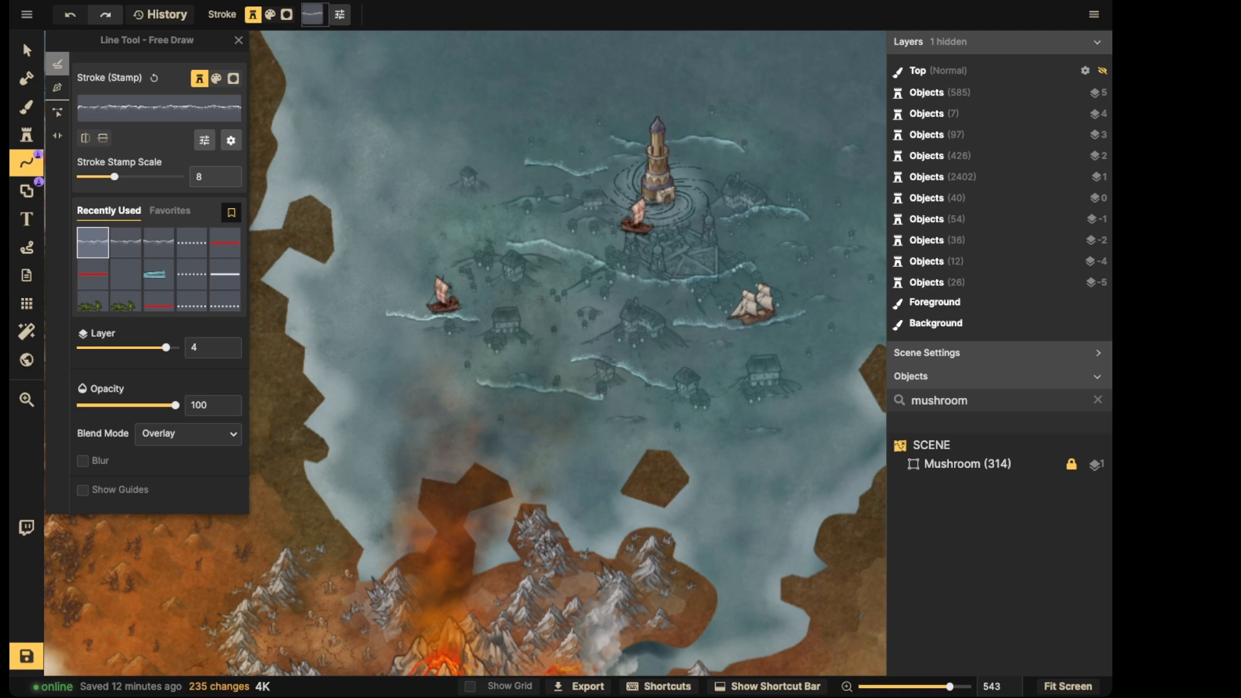
Rotate the wave line beneath the western boat to 15 degrees
click(27, 51)
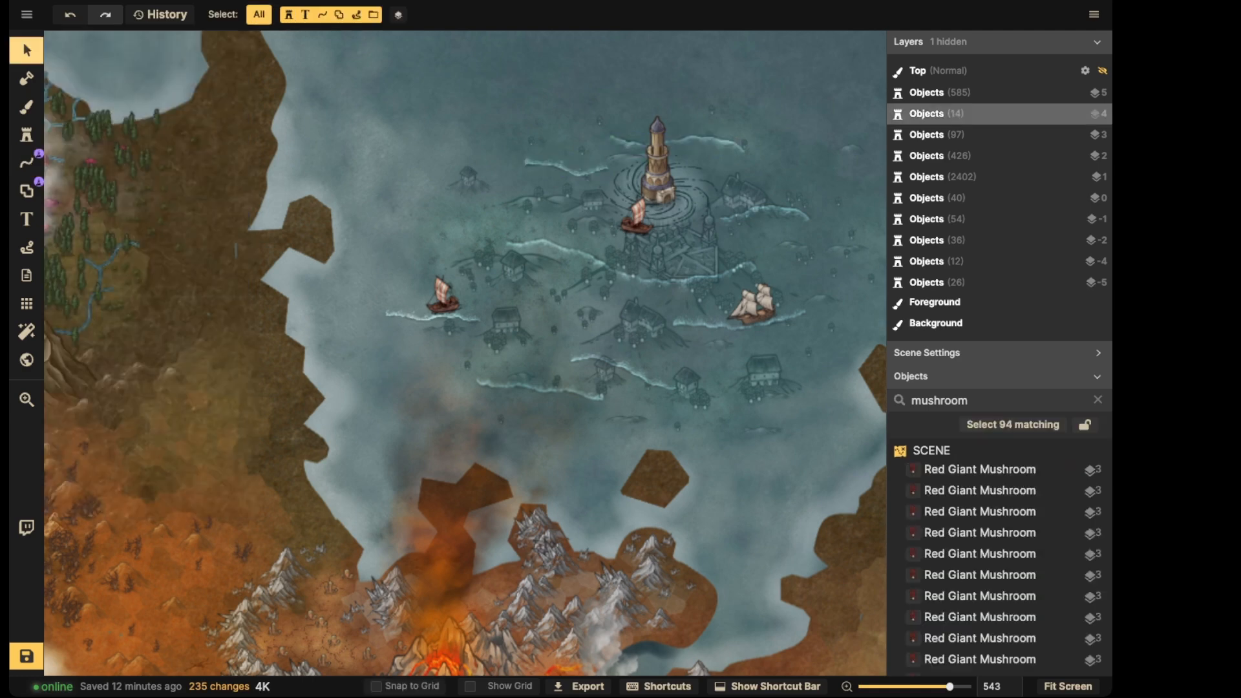
click(435, 316)
scroll(434, 315, down, 11)
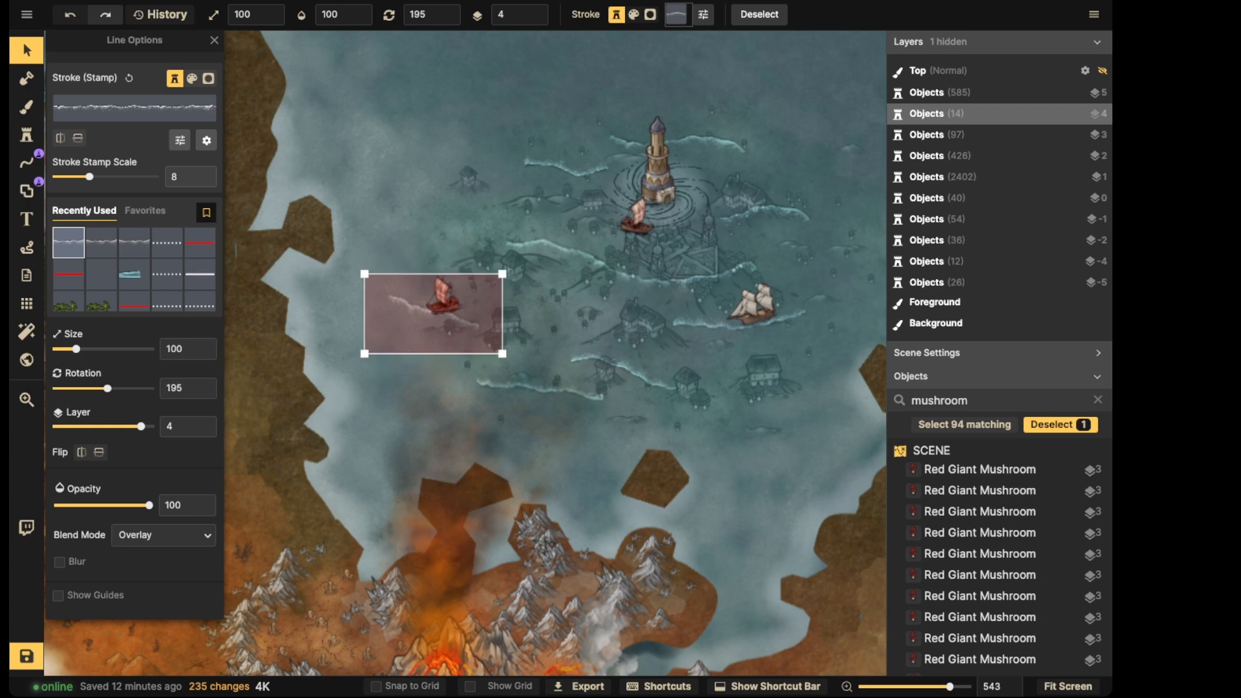
scroll(434, 316, up, 8)
scroll(435, 316, up, 4)
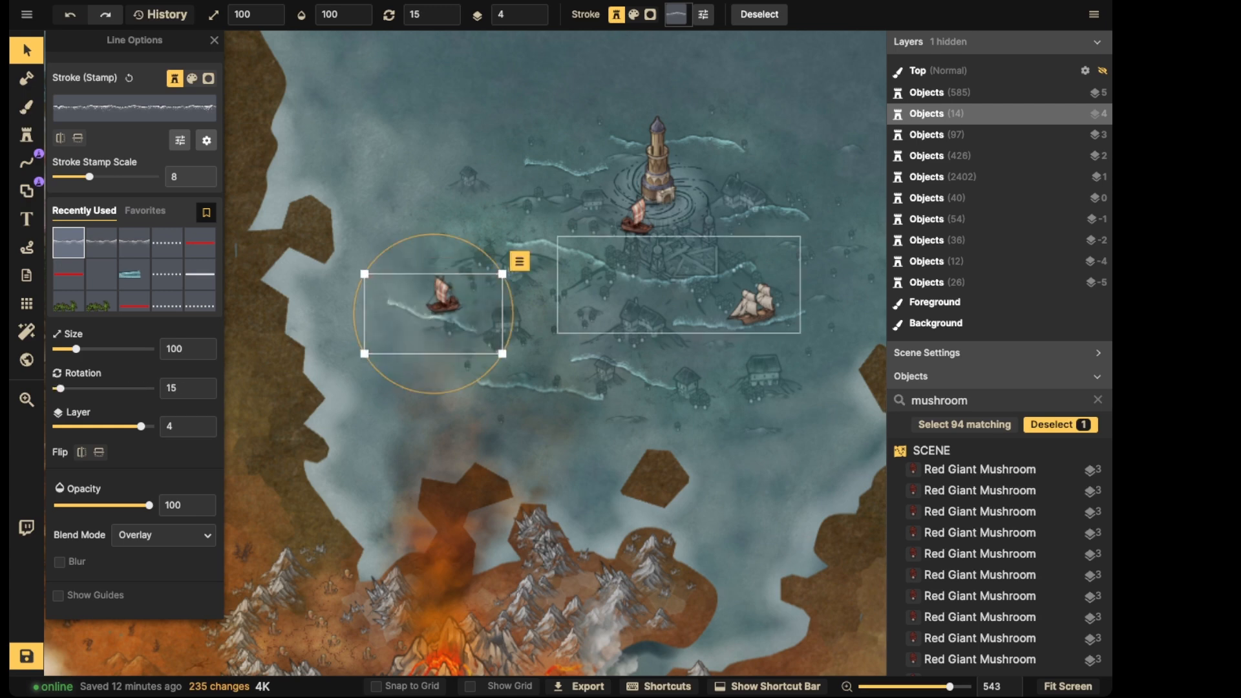
Rotate the long wave line running south of the tower to a new angle
click(587, 277)
click(557, 249)
click(557, 248)
scroll(558, 248, down, 12)
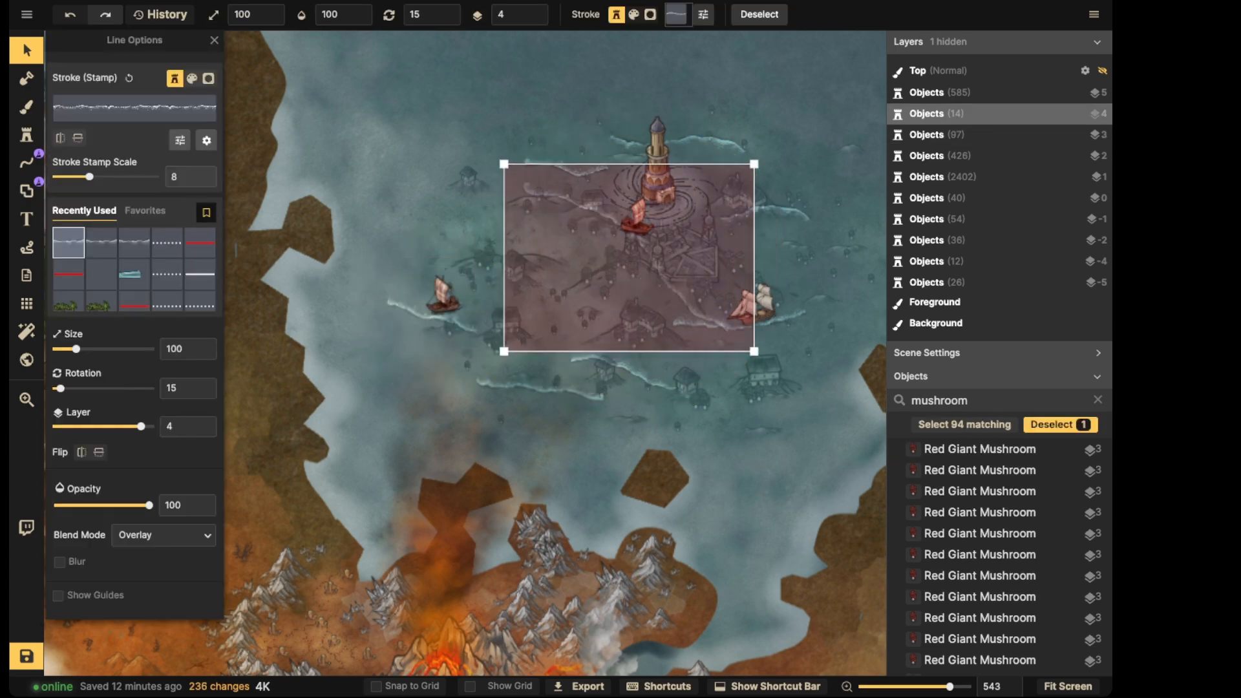
key(Escape)
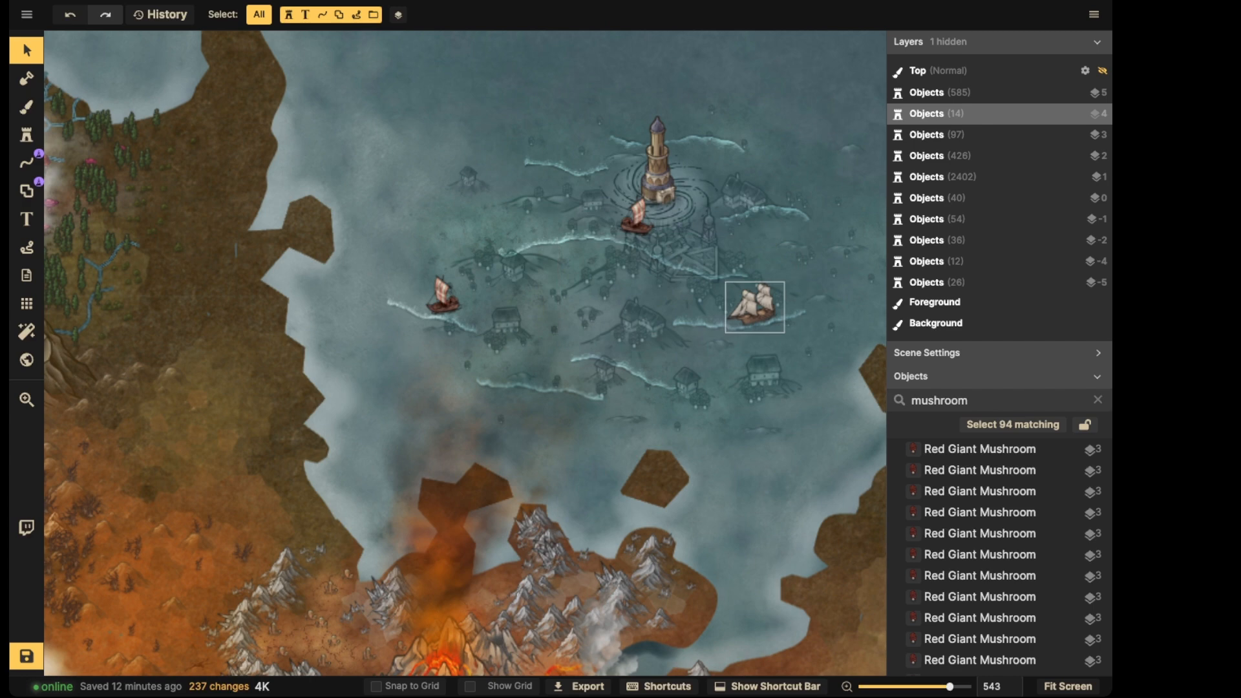
Tilt the wave lines beneath the white-sailed ship and east of the tower slightly
click(711, 320)
scroll(711, 320, up, 1)
click(1060, 425)
click(763, 211)
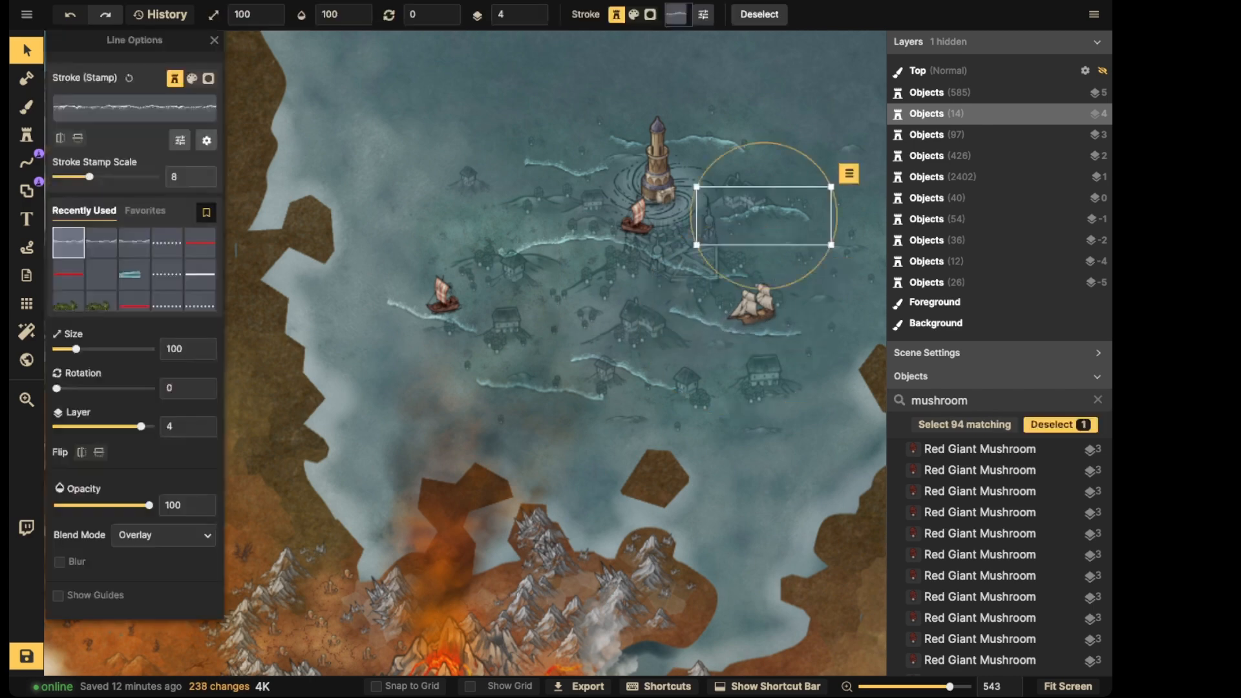
scroll(763, 212, down, 11)
Rotate the wave line behind the tower to 180 degrees and nudge it slightly
click(567, 167)
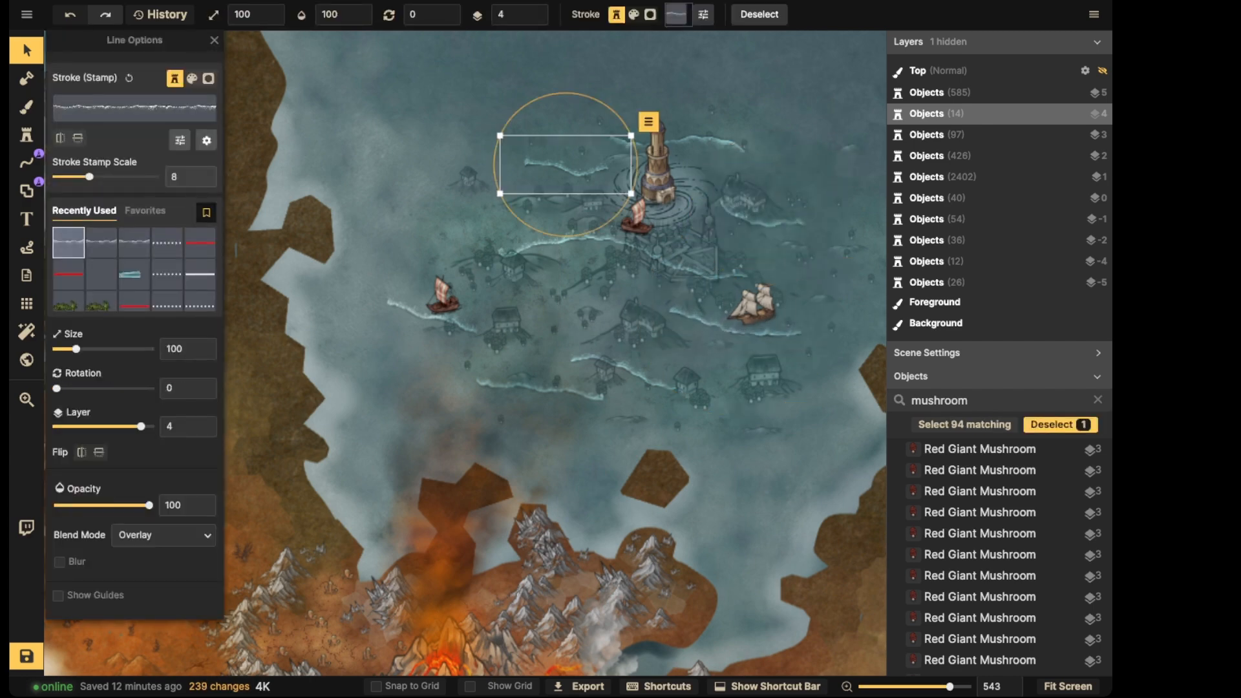
key(Escape)
click(712, 141)
scroll(711, 141, down, 12)
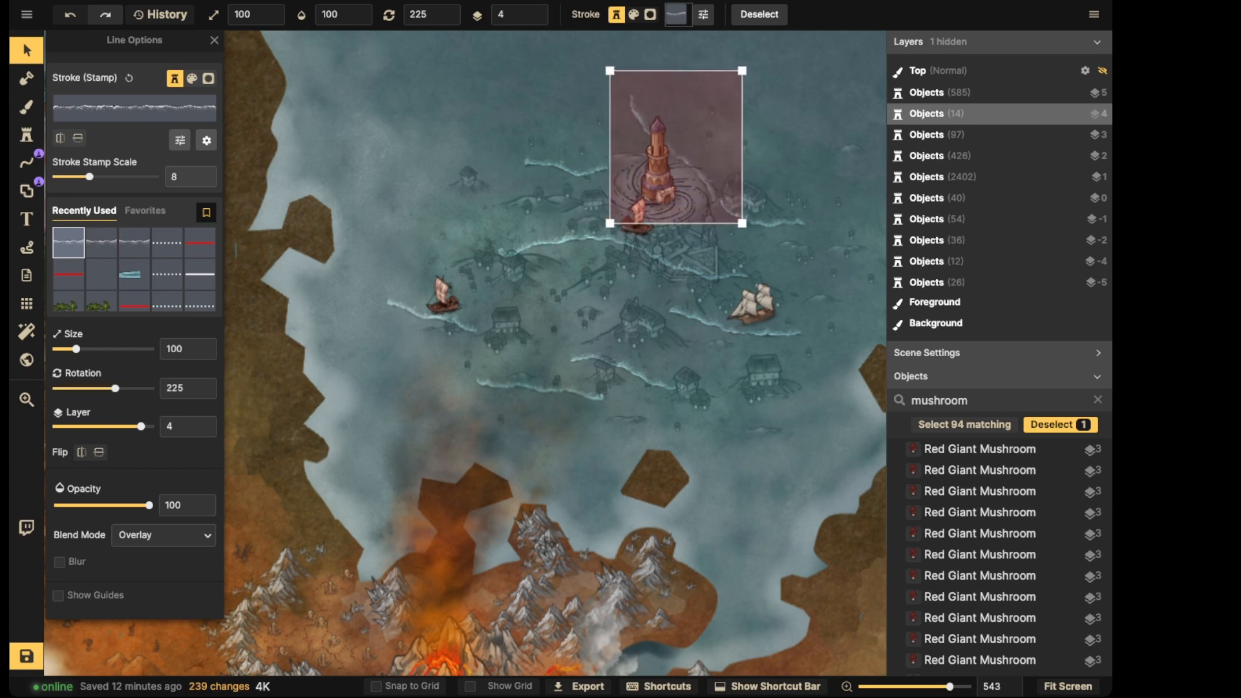
drag(711, 140, 711, 134)
scroll(488, 152, down, 5)
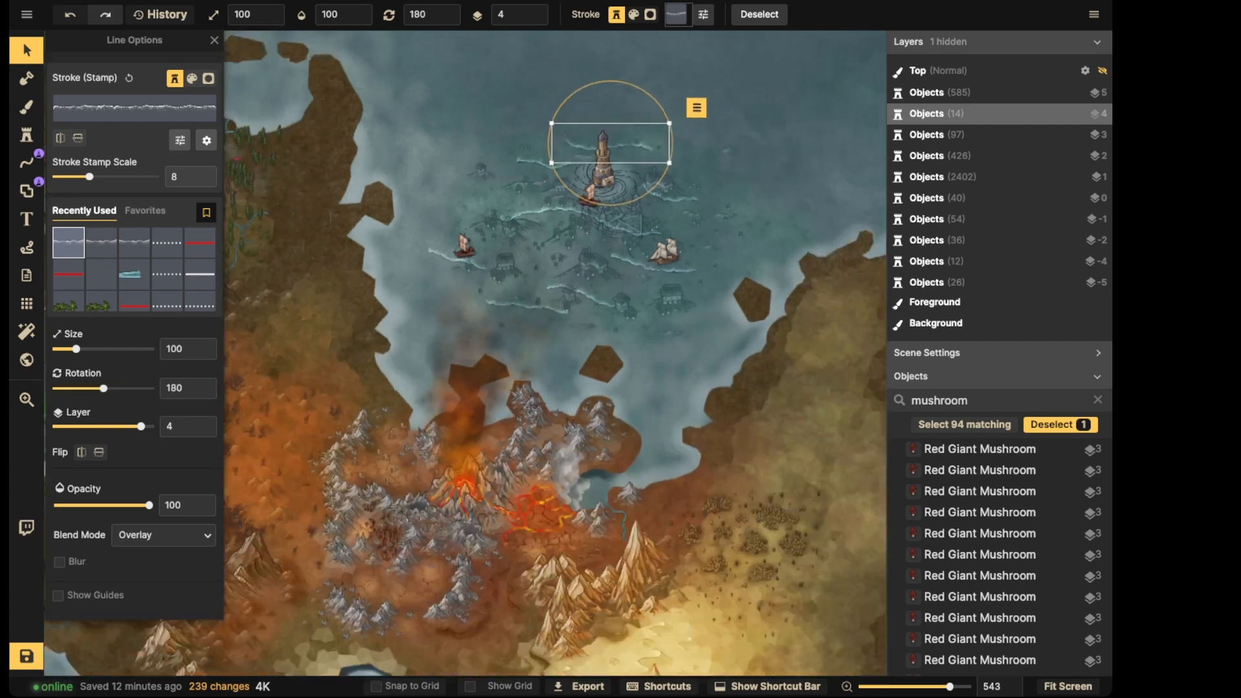
Try lowering the opacity of all Red Giant Mushroom stamps to 38
drag(543, 126, 646, 165)
click(637, 128)
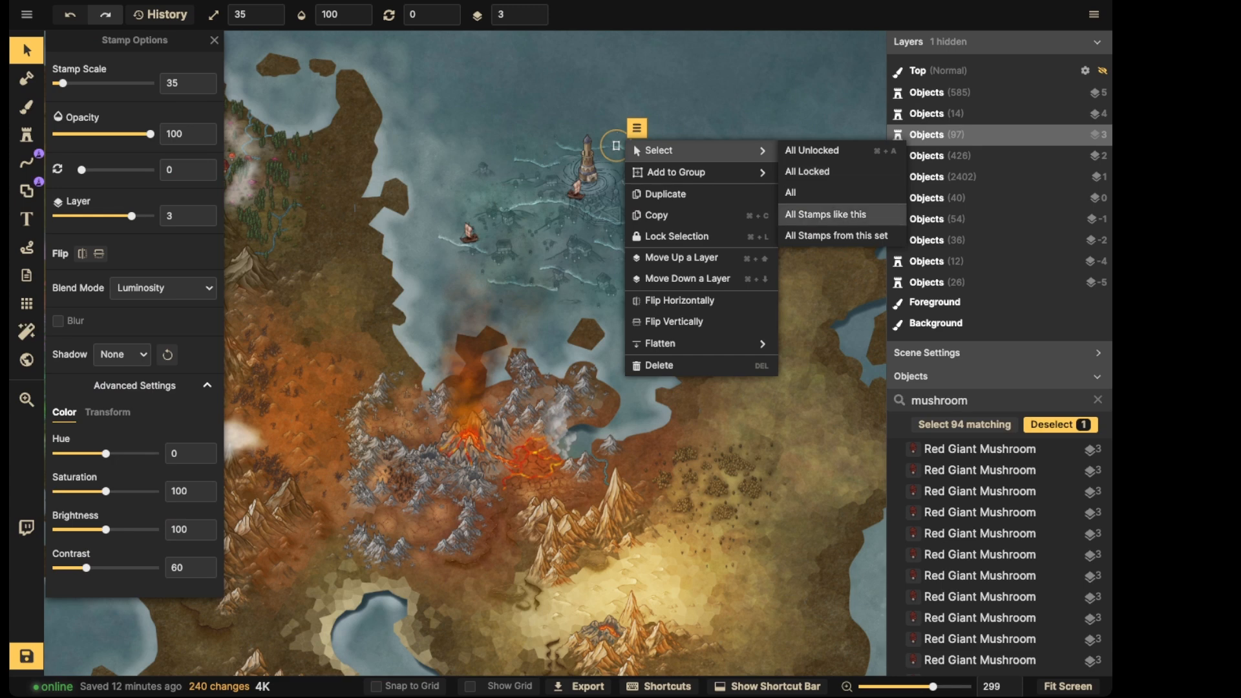
click(826, 214)
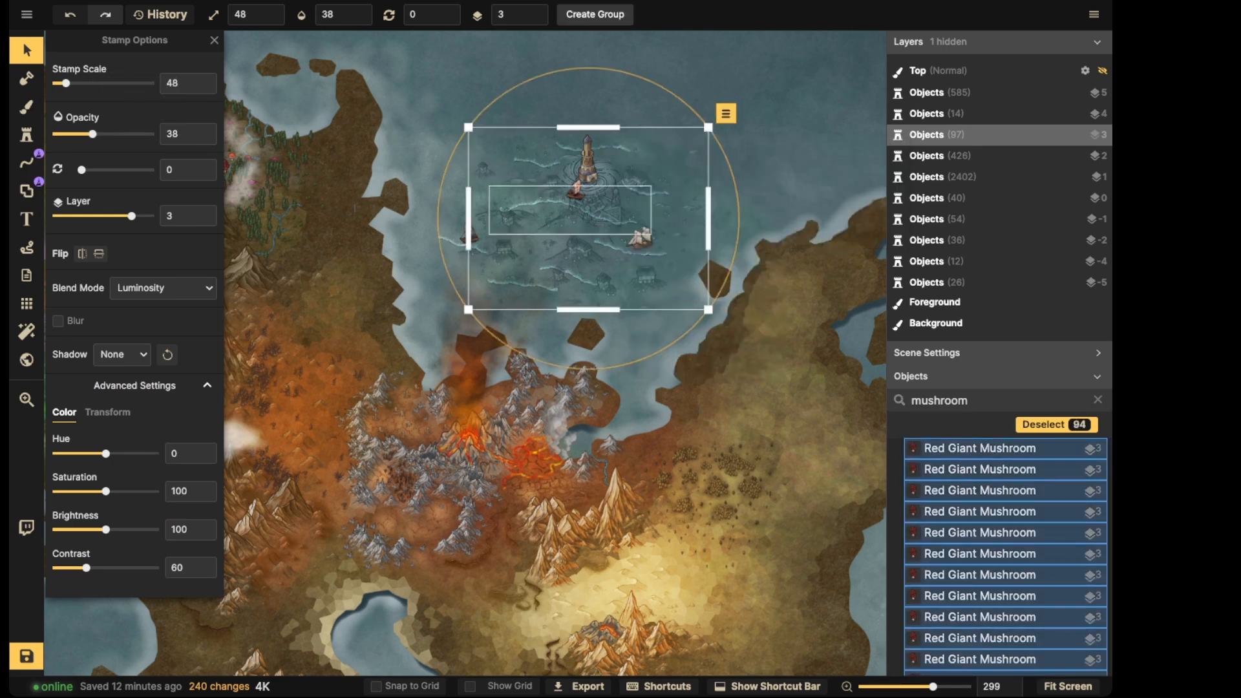
shift+click(454, 244)
click(464, 244)
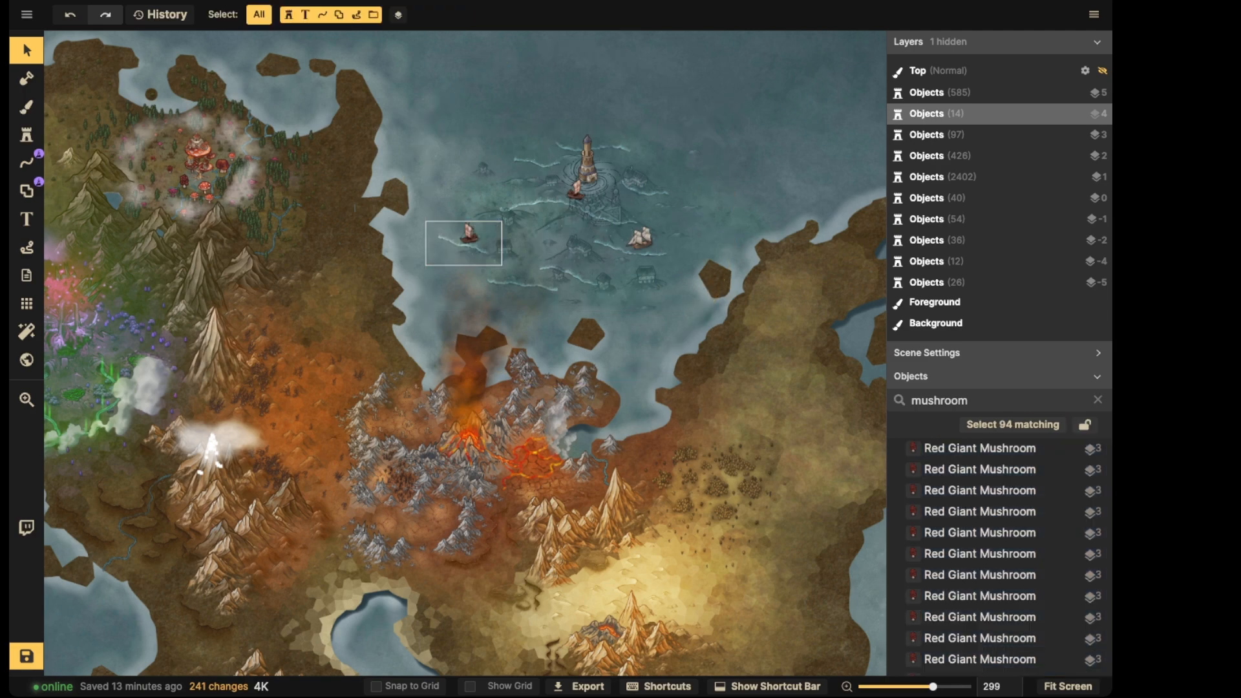
key(ctrl+z)
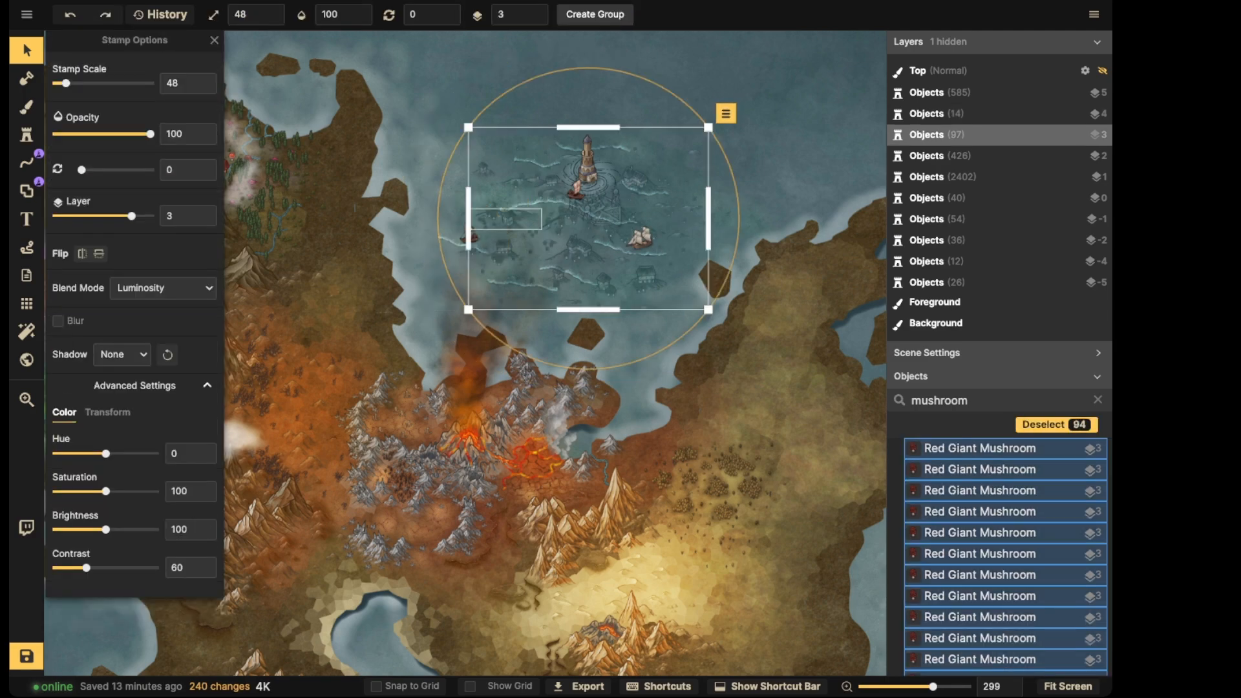
Select all wave lines matching the one behind the tower and lower their opacity to 50
click(525, 200)
click(572, 147)
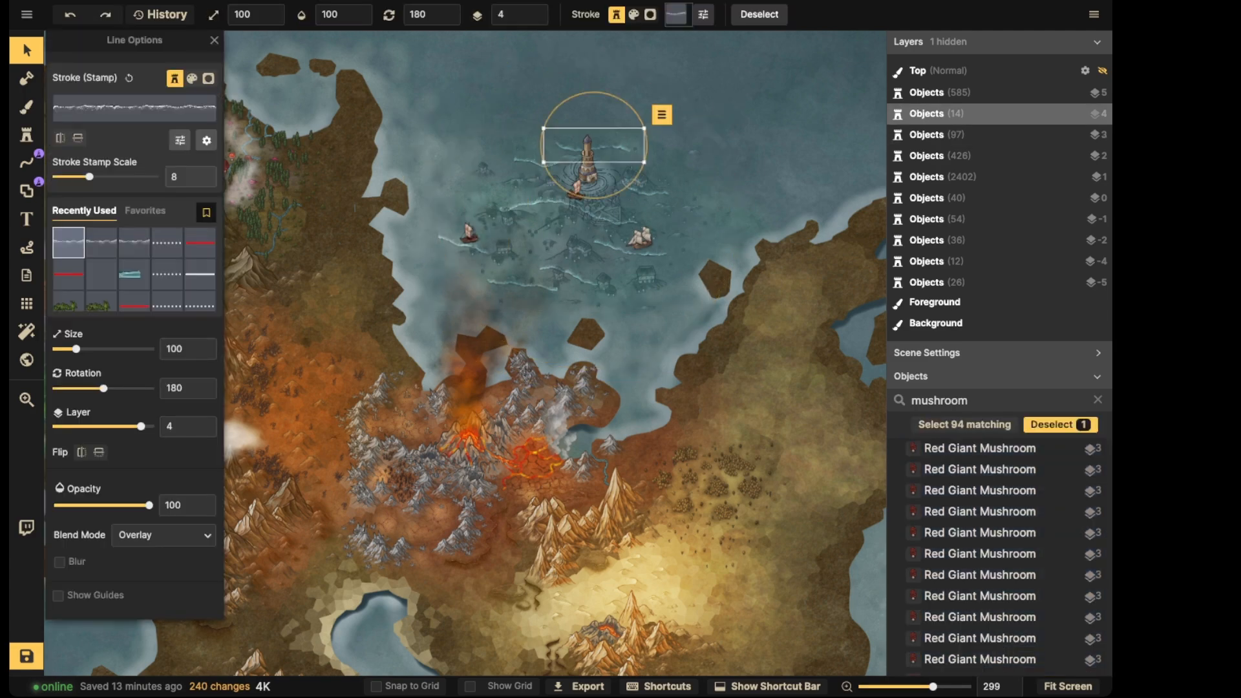
click(662, 115)
mouse_move(686, 131)
click(853, 221)
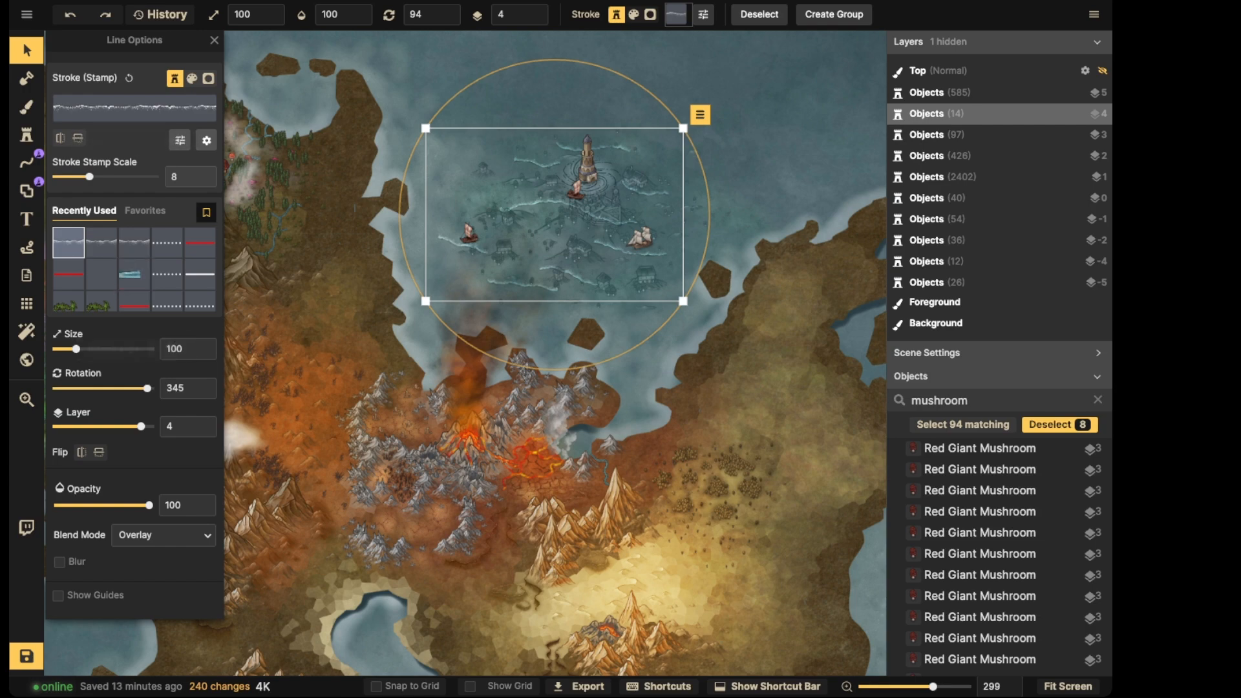
drag(149, 505, 110, 505)
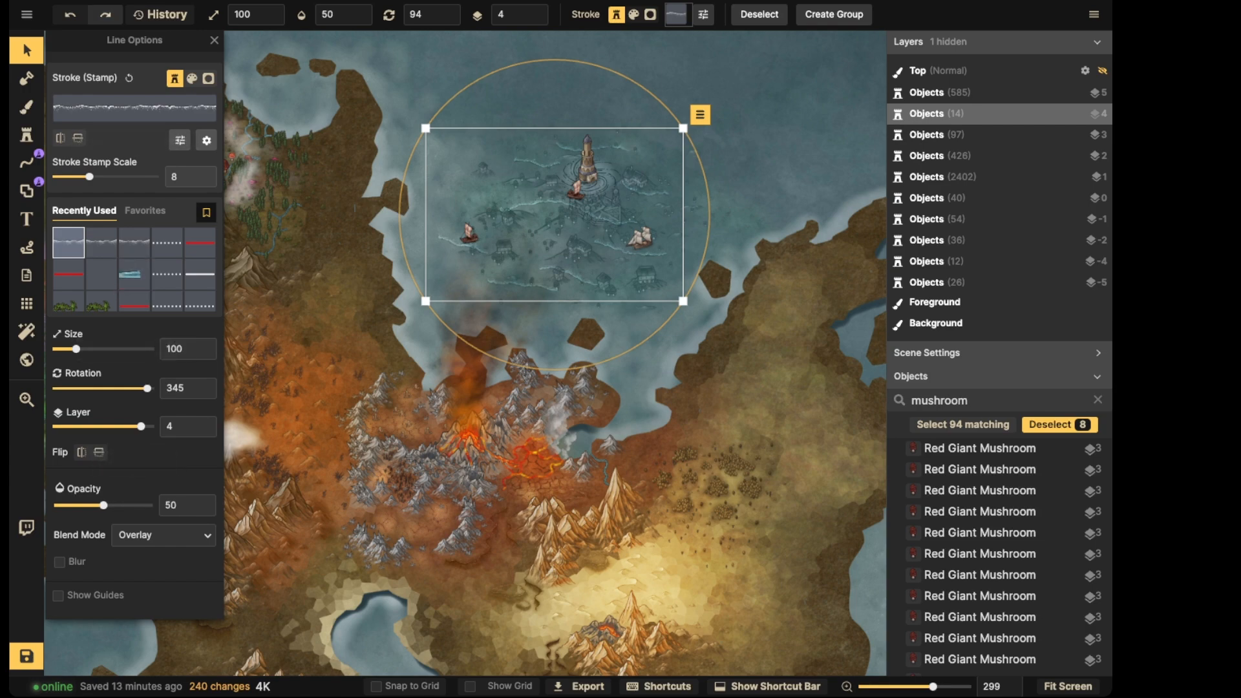
Examine how the faded wave lines blend with the sunken city, the tower and the ships, both close up and from afar
scroll(560, 220, up, 5)
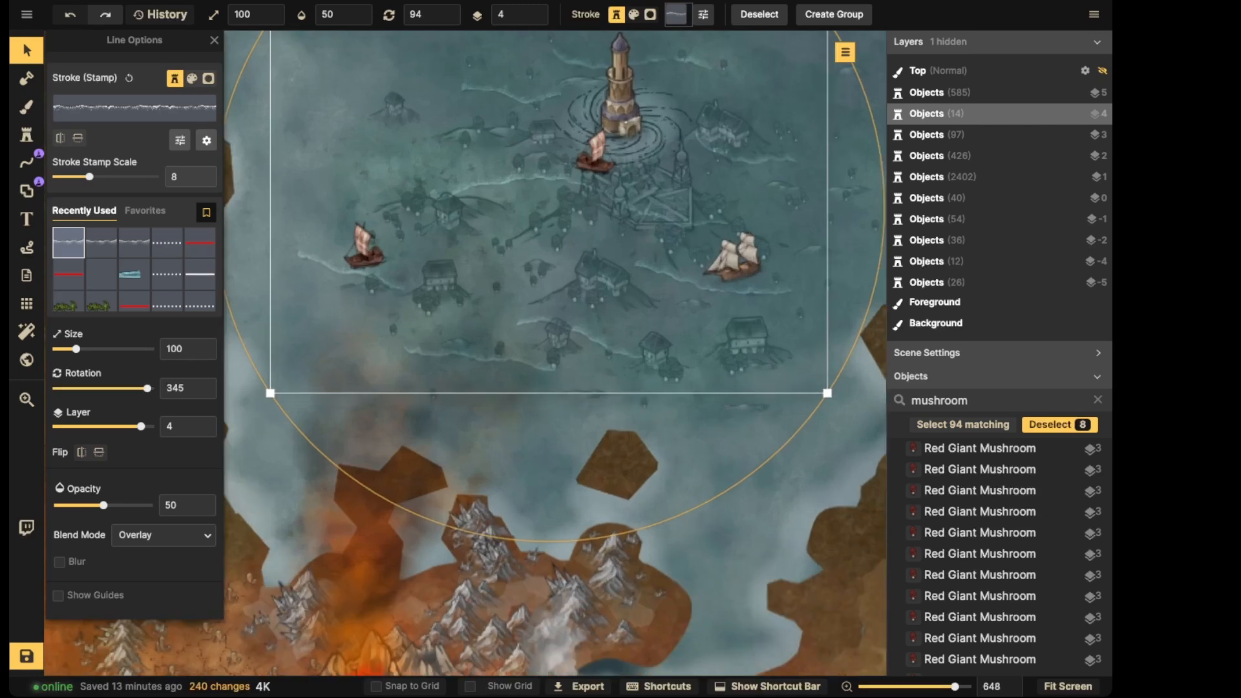
scroll(634, 258, up, 1)
key(Escape)
scroll(633, 259, down, 1)
key(space)
drag(622, 234, 549, 319)
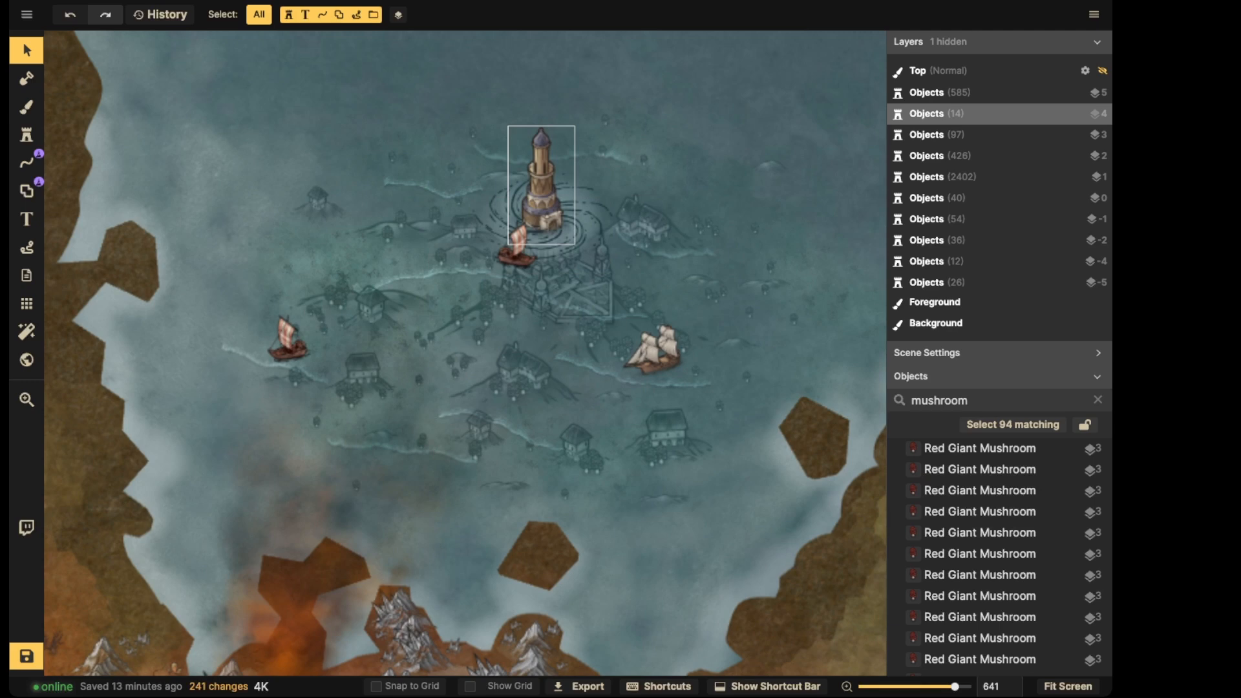
scroll(386, 409, down, 5)
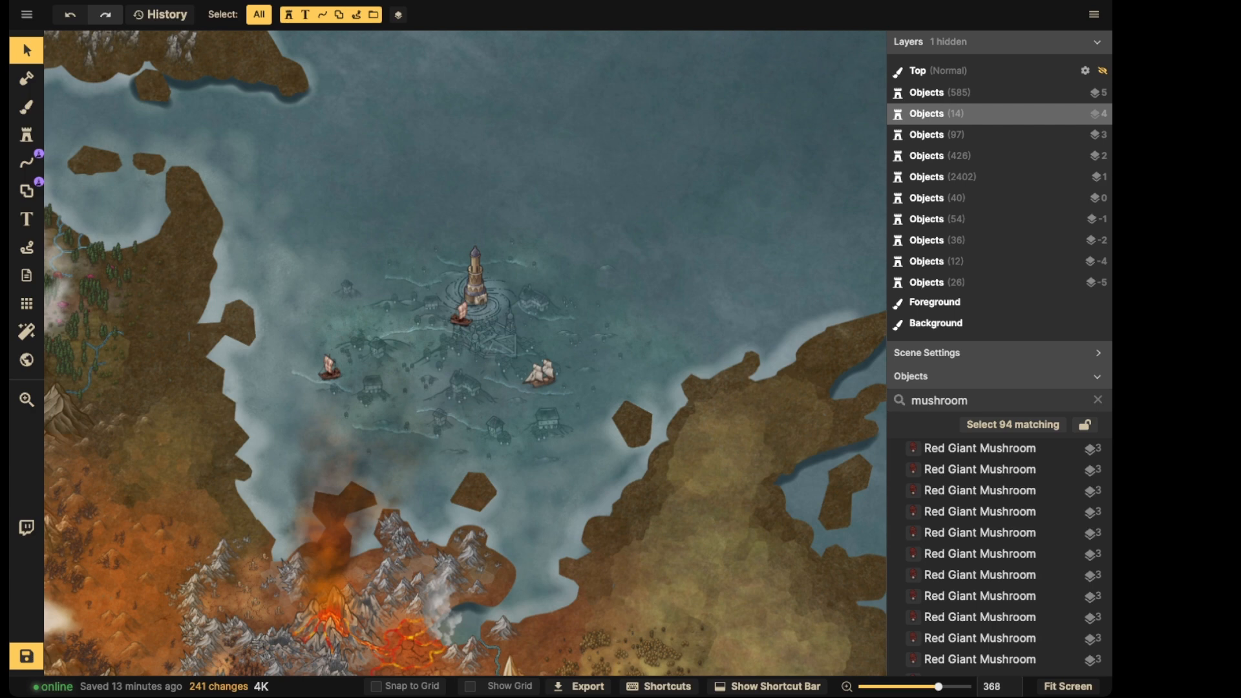
scroll(467, 289, up, 9)
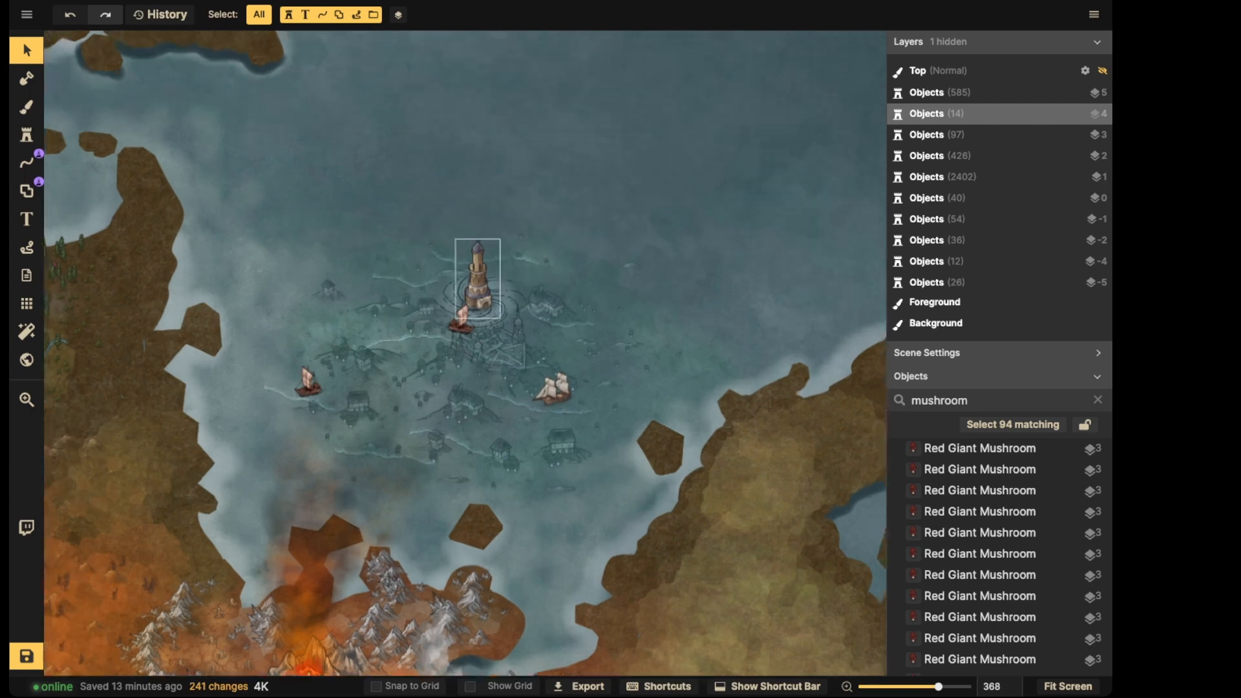
Search the stamp catalog for "light" and choose the soft warm round glow stamp that has eight variants
click(26, 135)
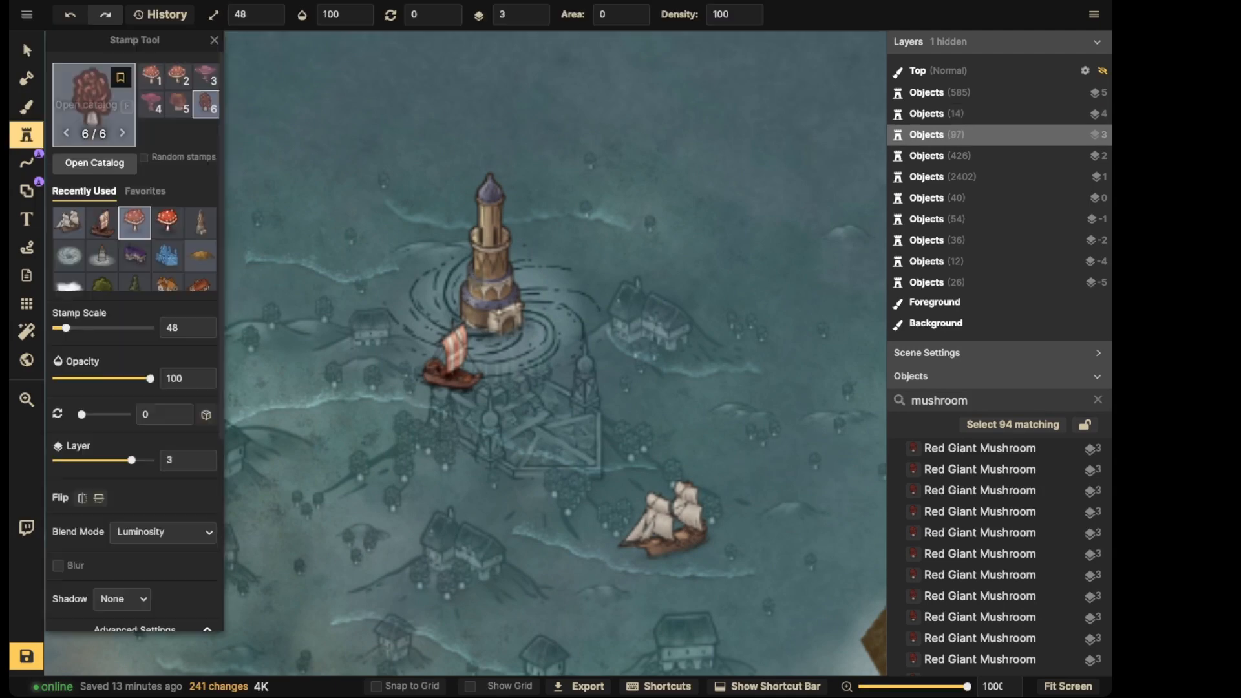
click(97, 161)
text(light)
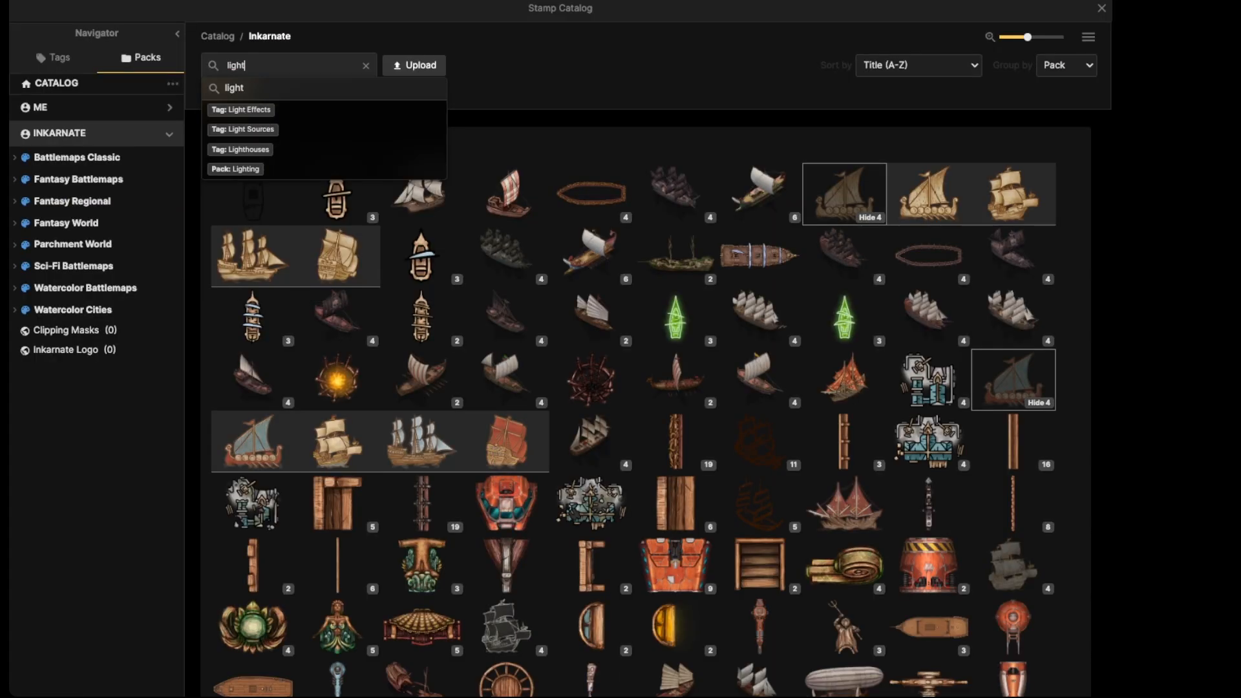
key(Return)
scroll(422, 256, down, 8)
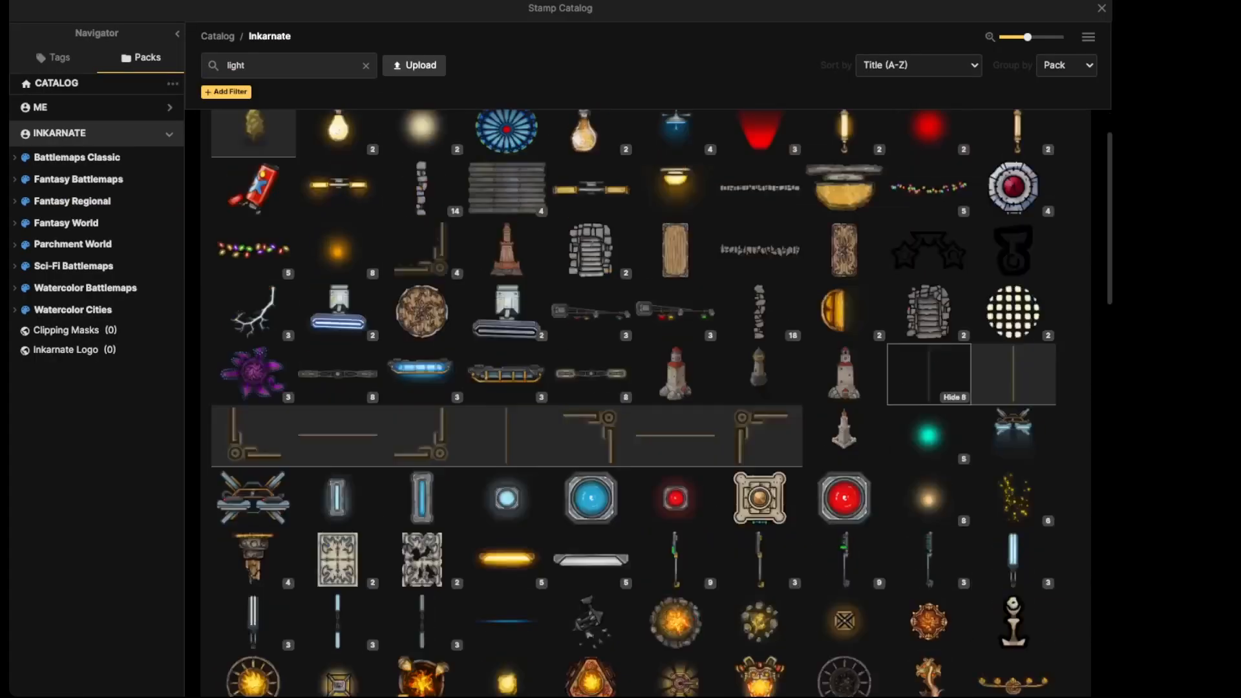
scroll(966, 502, up, 4)
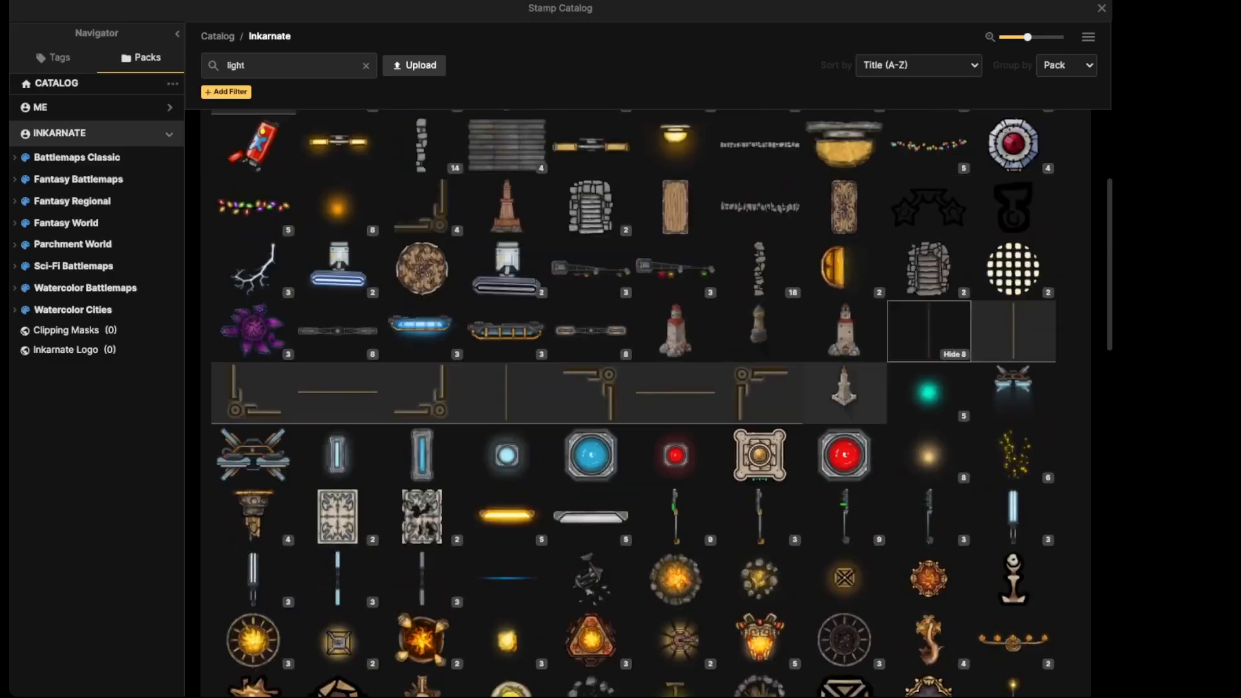
click(931, 456)
Place a glow stamp at scale 11 on the tower's doorway
scroll(510, 309, down, 5)
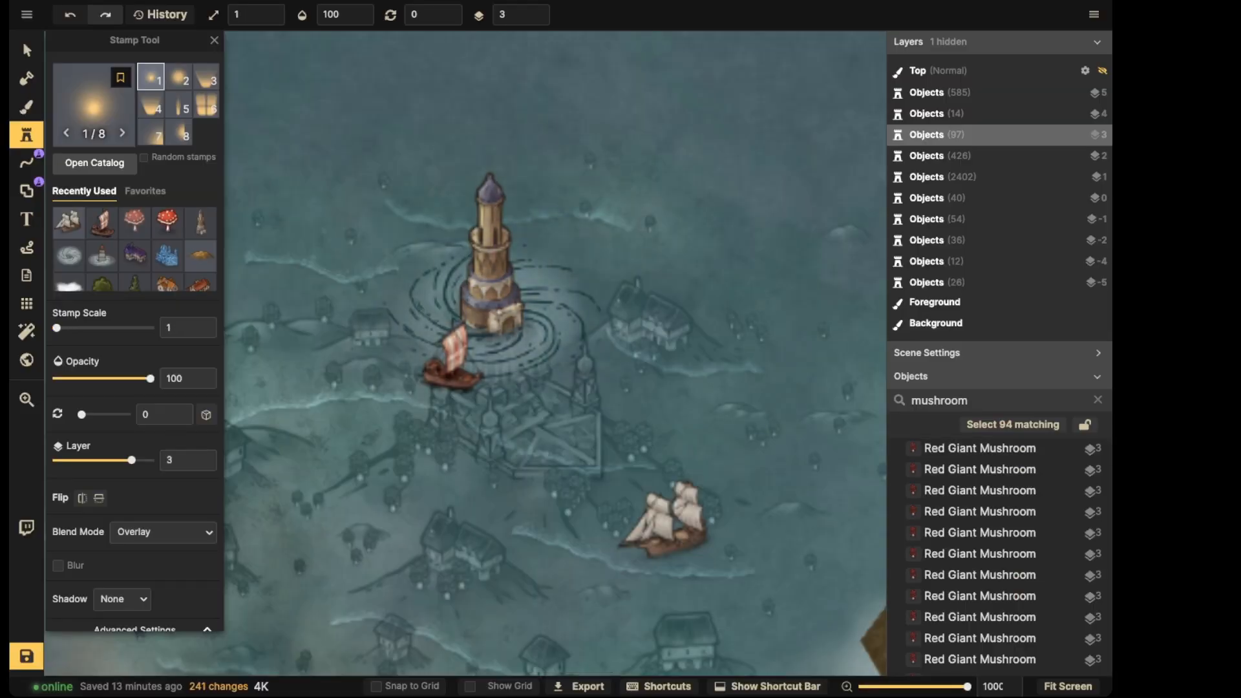
scroll(510, 327, up, 2)
click(509, 322)
Try raising the glow to layer 5 and adding more scale 11 glows to the tower's doorway and lower windows
click(537, 9)
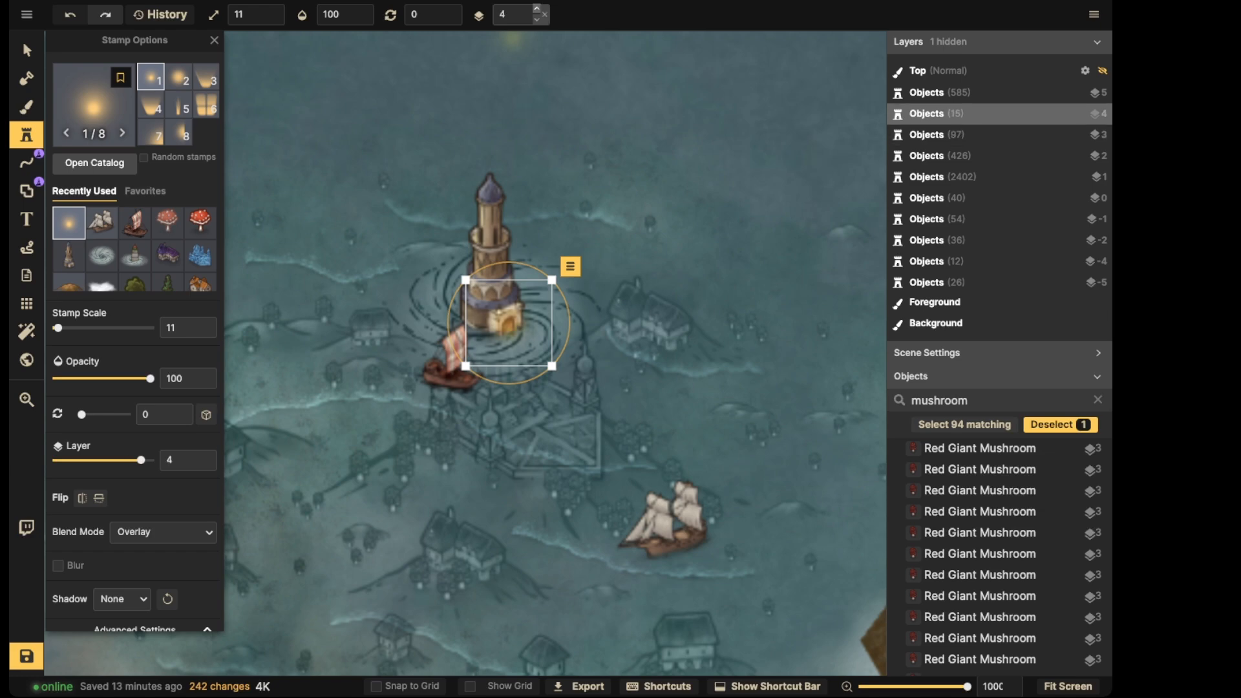
click(537, 10)
click(519, 294)
click(509, 326)
scroll(509, 326, down, 3)
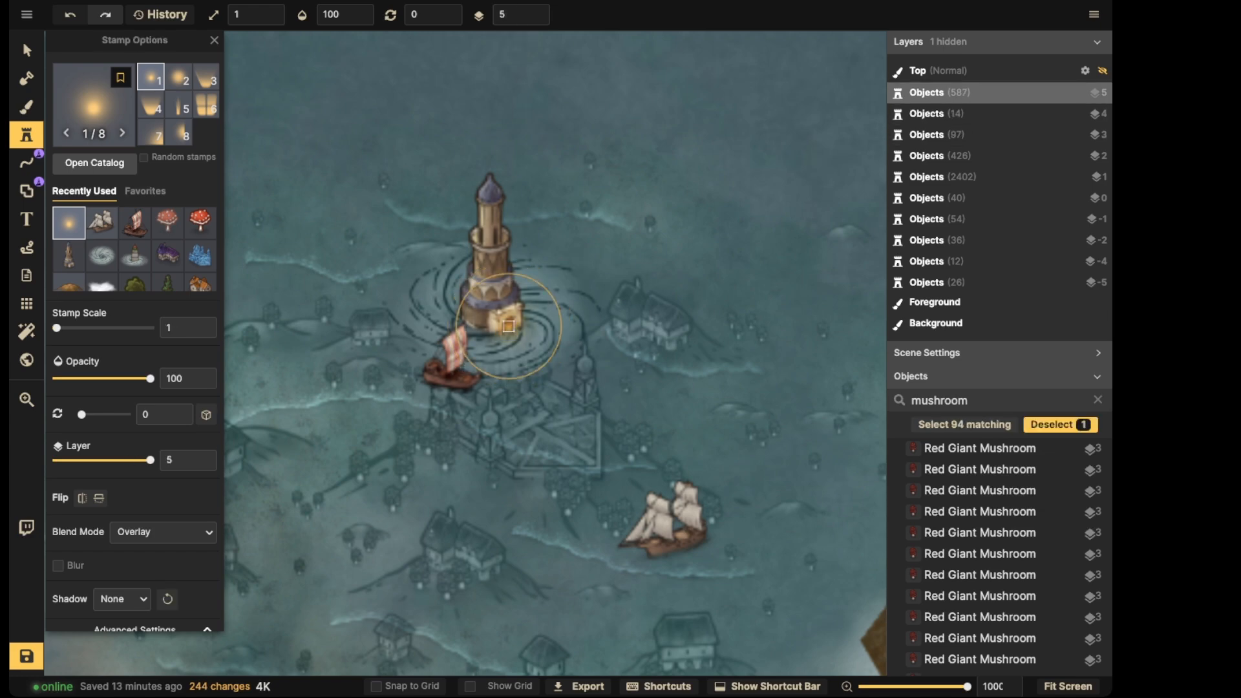
scroll(508, 325, up, 3)
key(Escape)
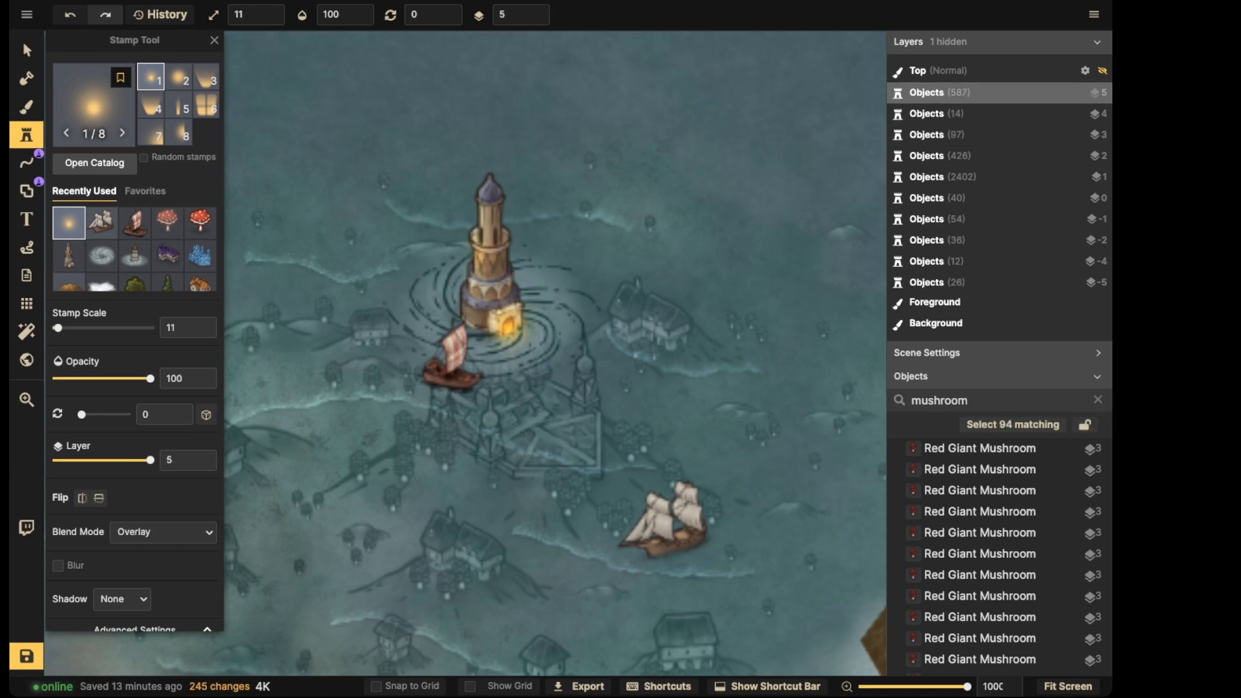
click(476, 293)
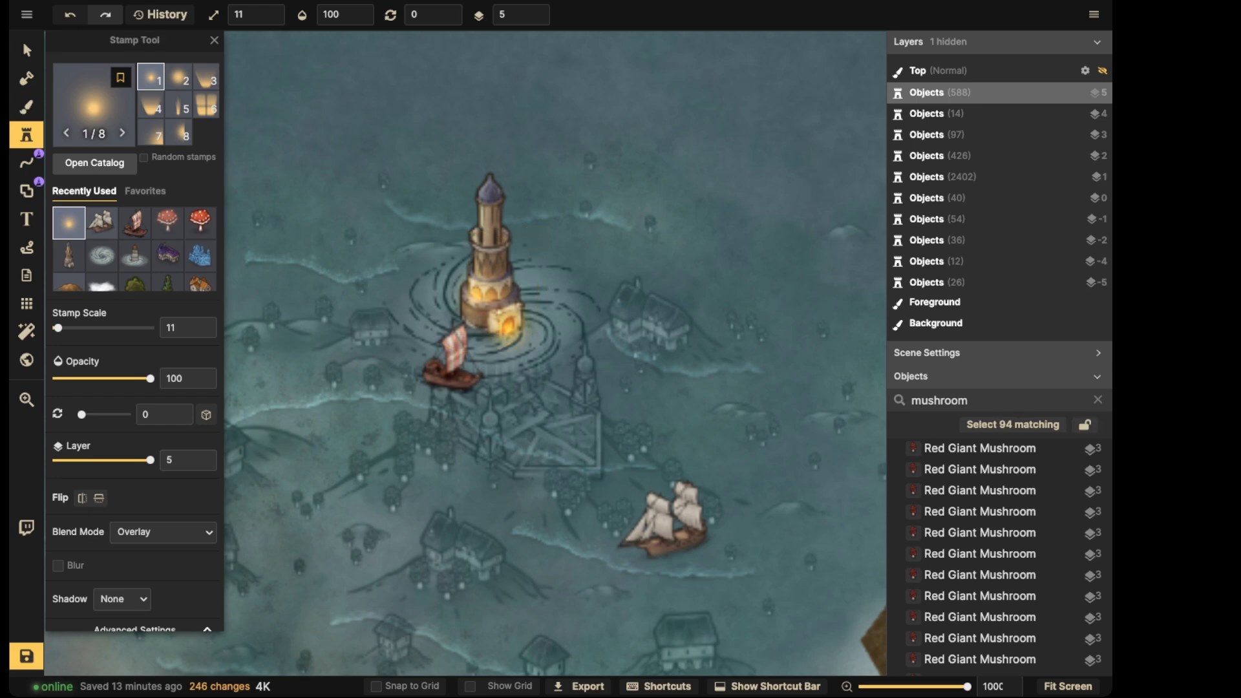
click(494, 293)
click(504, 291)
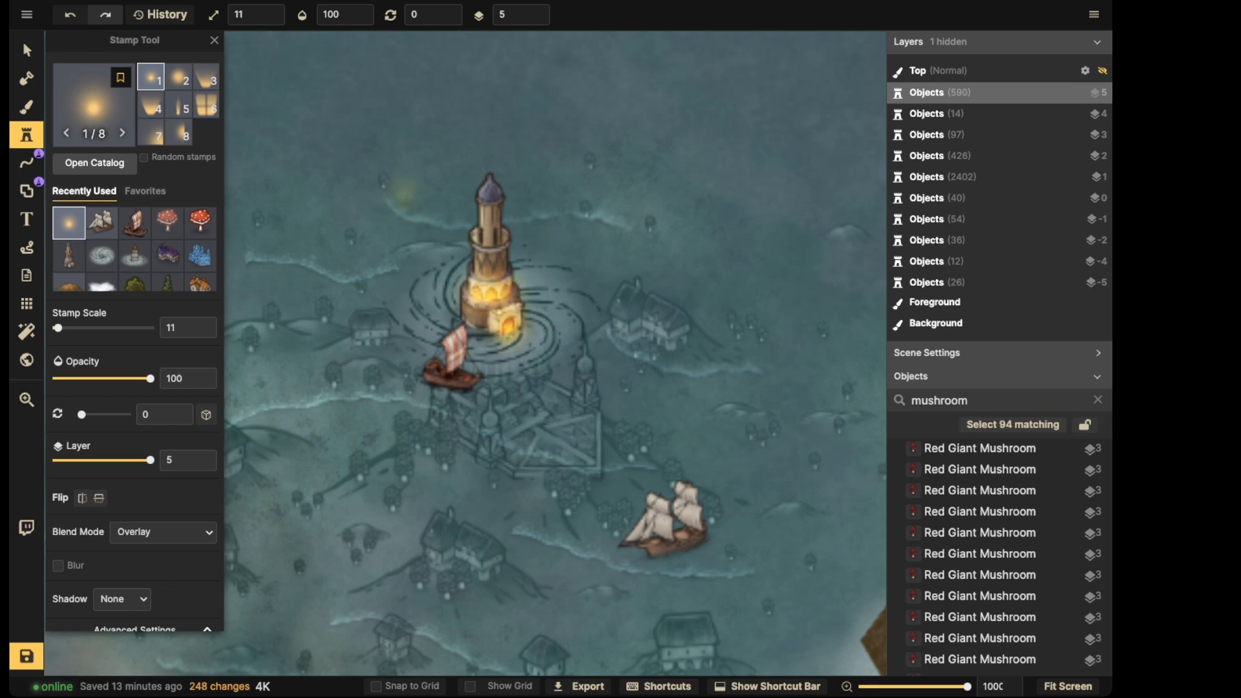
Undo the extra tower glows and the glow's layer change
scroll(401, 189, down, 5)
key(ctrl+z)
key(ctrl+z)
key(ctrl+z)
key(ctrl+z)
key(ctrl+z)
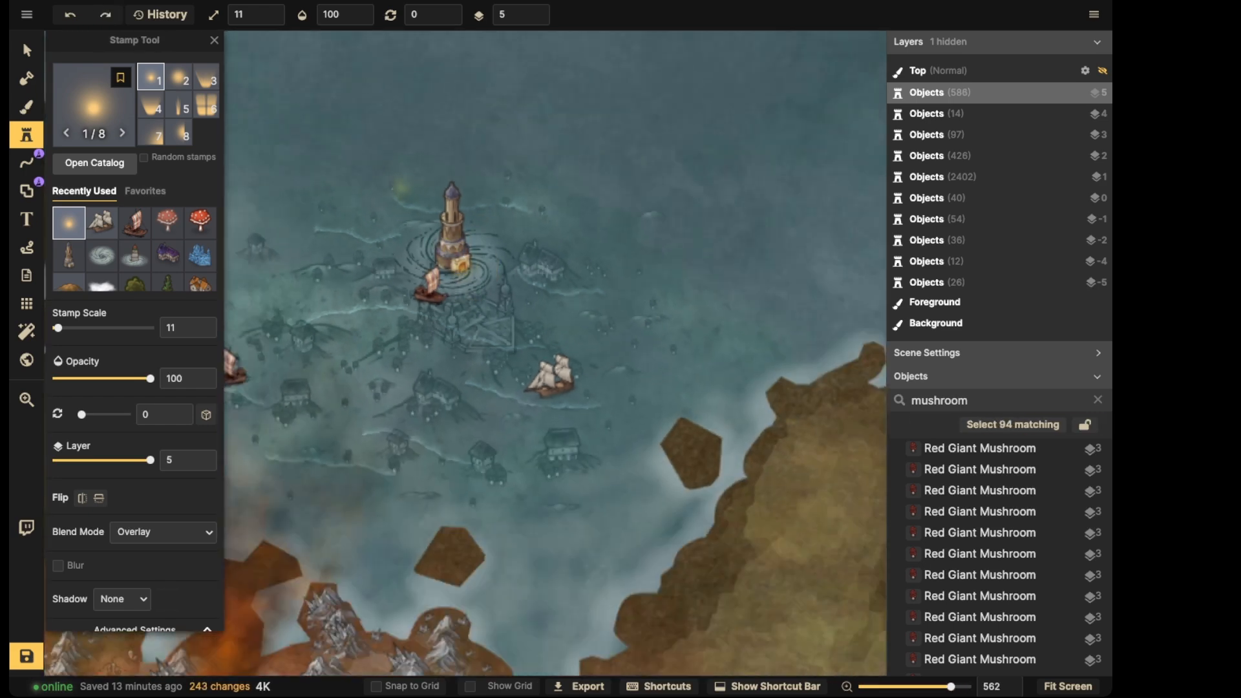
Place two overlapping scale 11 glows on layer 3 over each of the sunken castle's two domed spires
scroll(493, 326, up, 5)
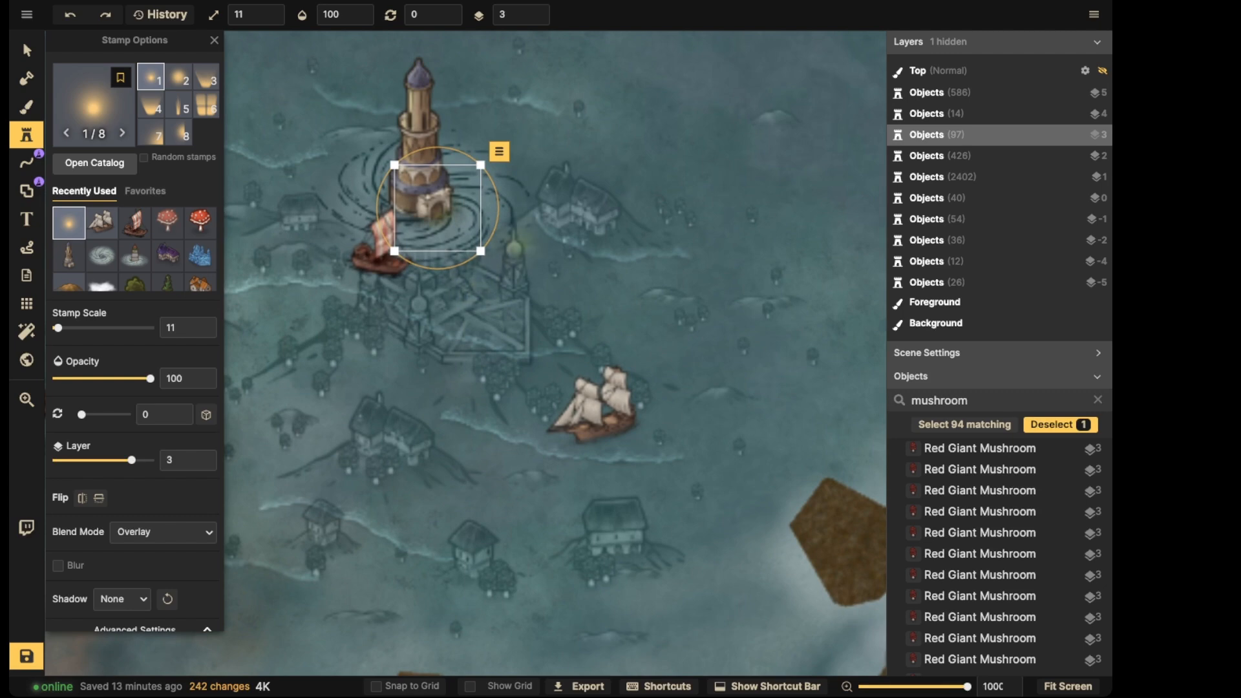
click(514, 249)
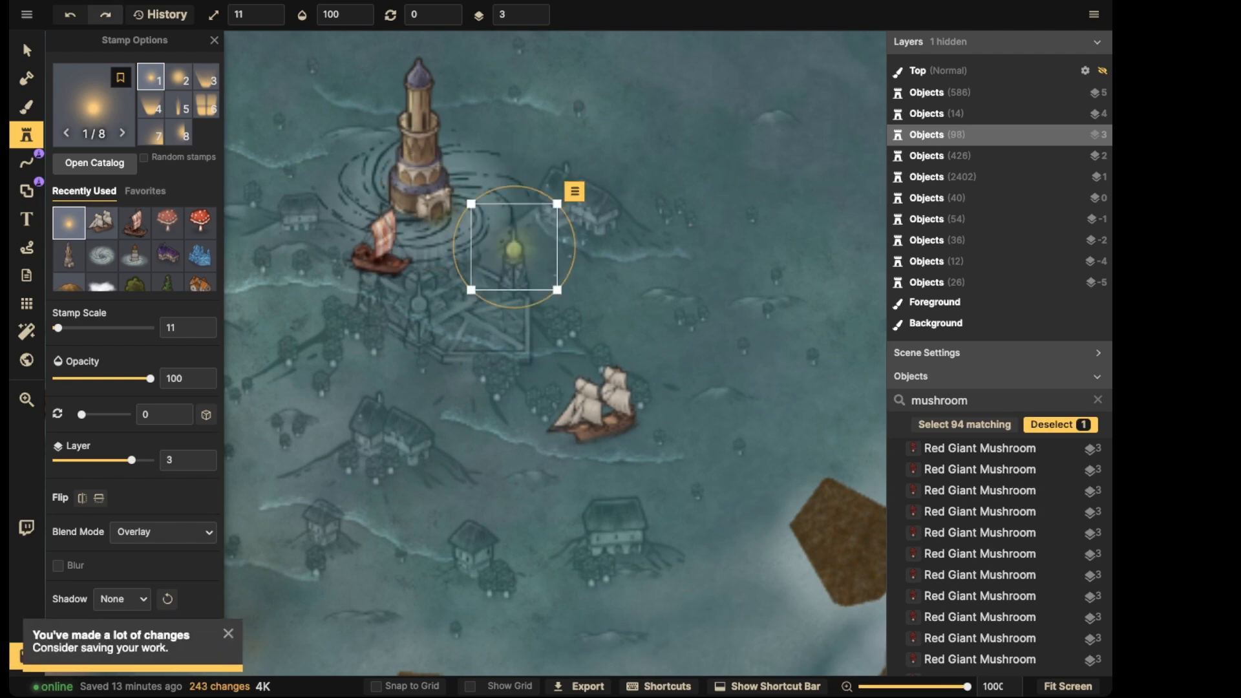
click(419, 304)
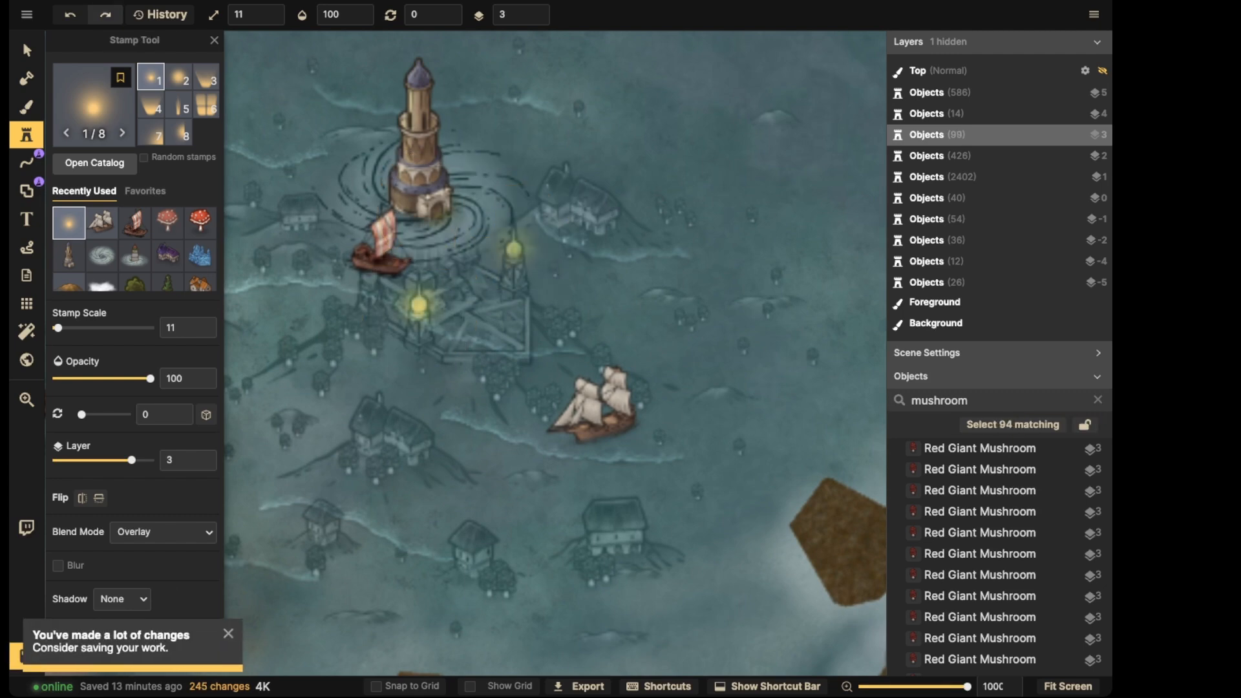
click(419, 304)
click(514, 248)
Reduce the glow stamp scale to 3 and place two glows on the doorway of the large house south of the castle
scroll(514, 248, down, 3)
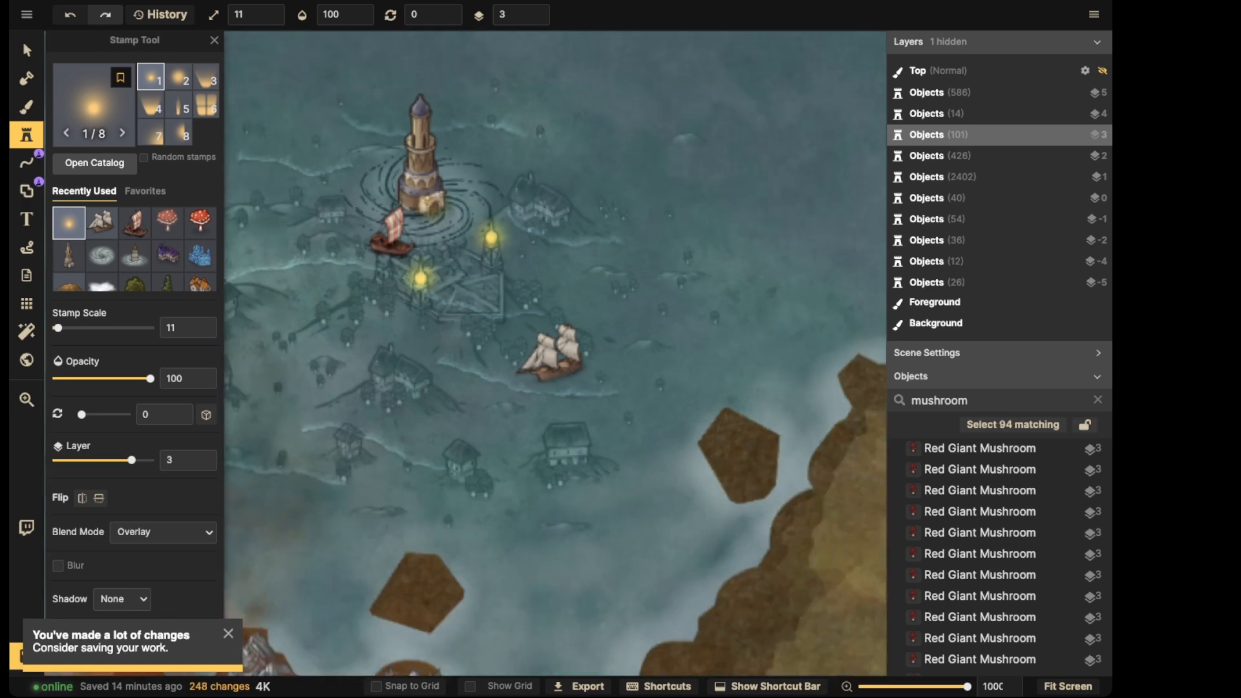
scroll(521, 382, up, 3)
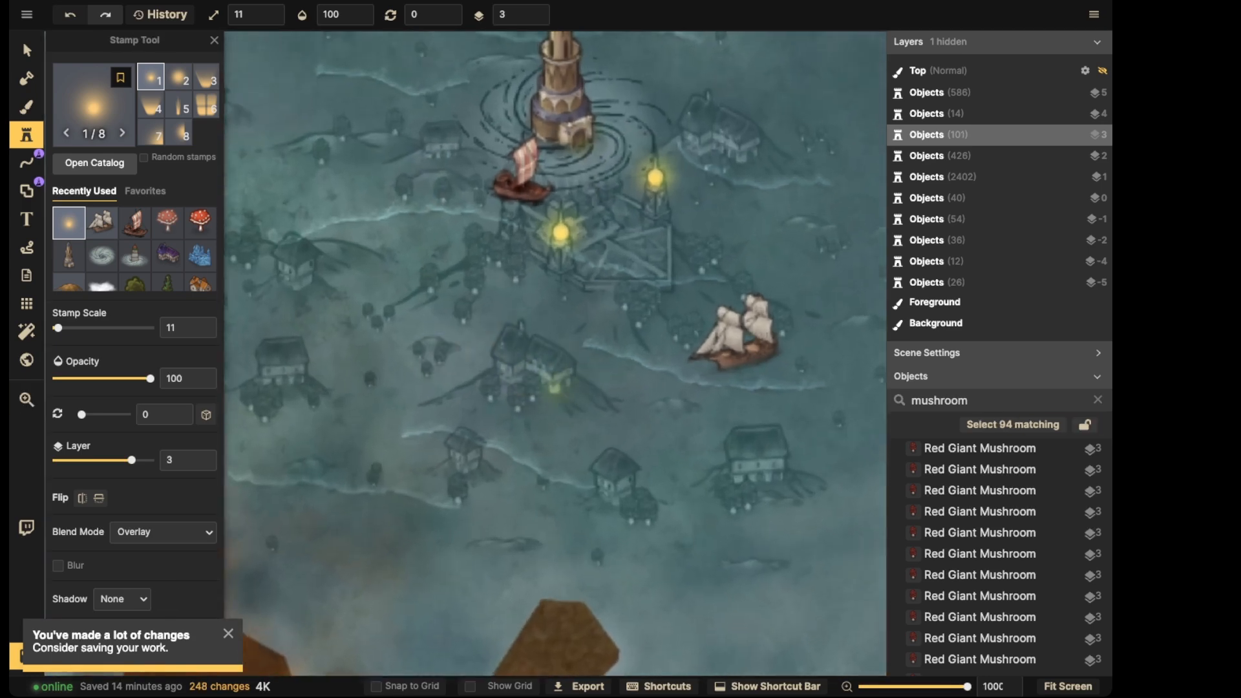
key([)
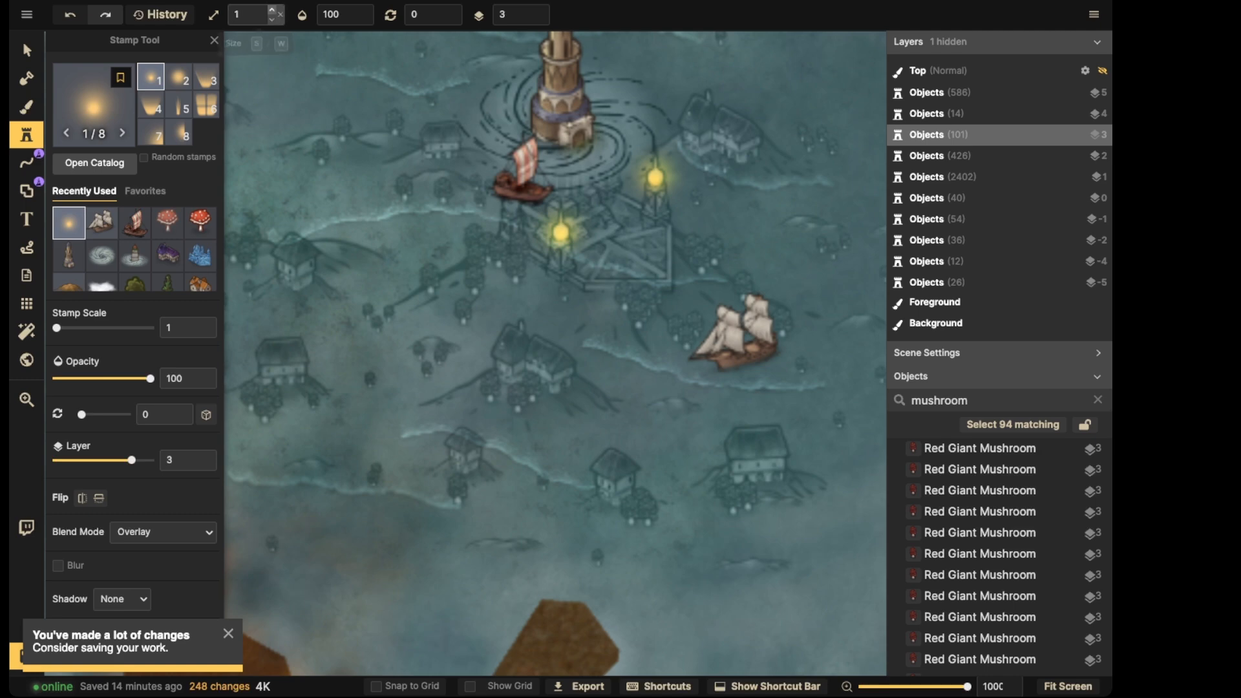
double_click(277, 11)
click(563, 386)
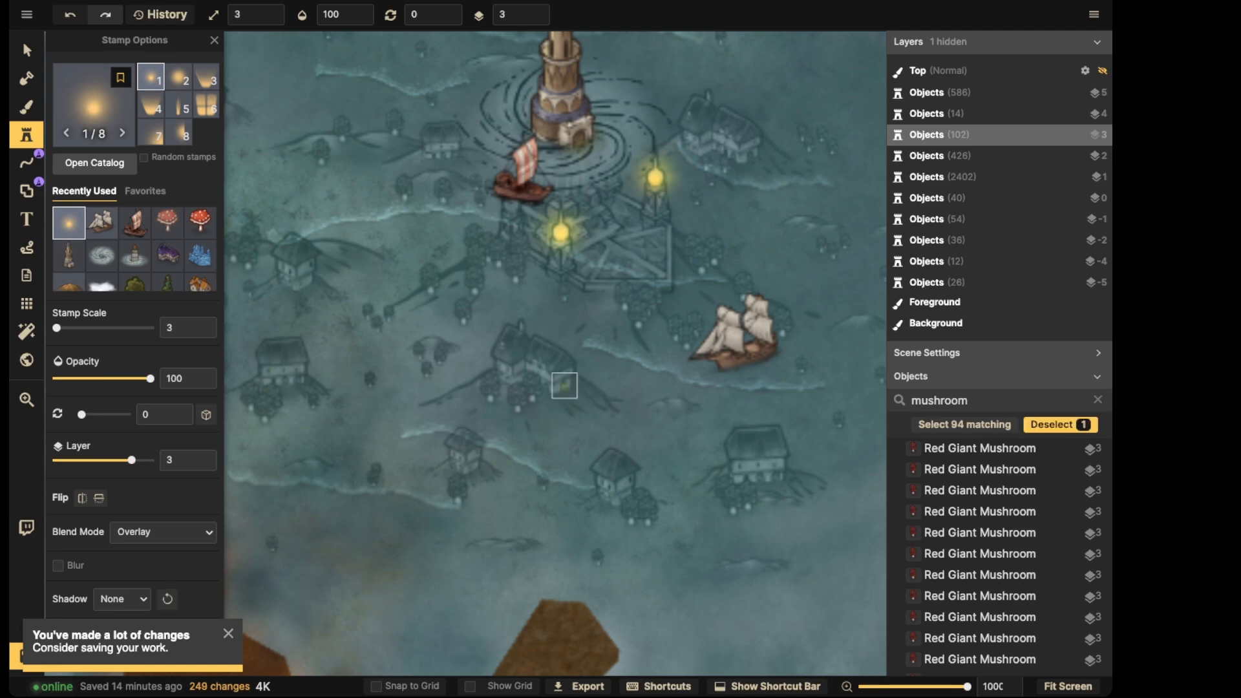
click(562, 386)
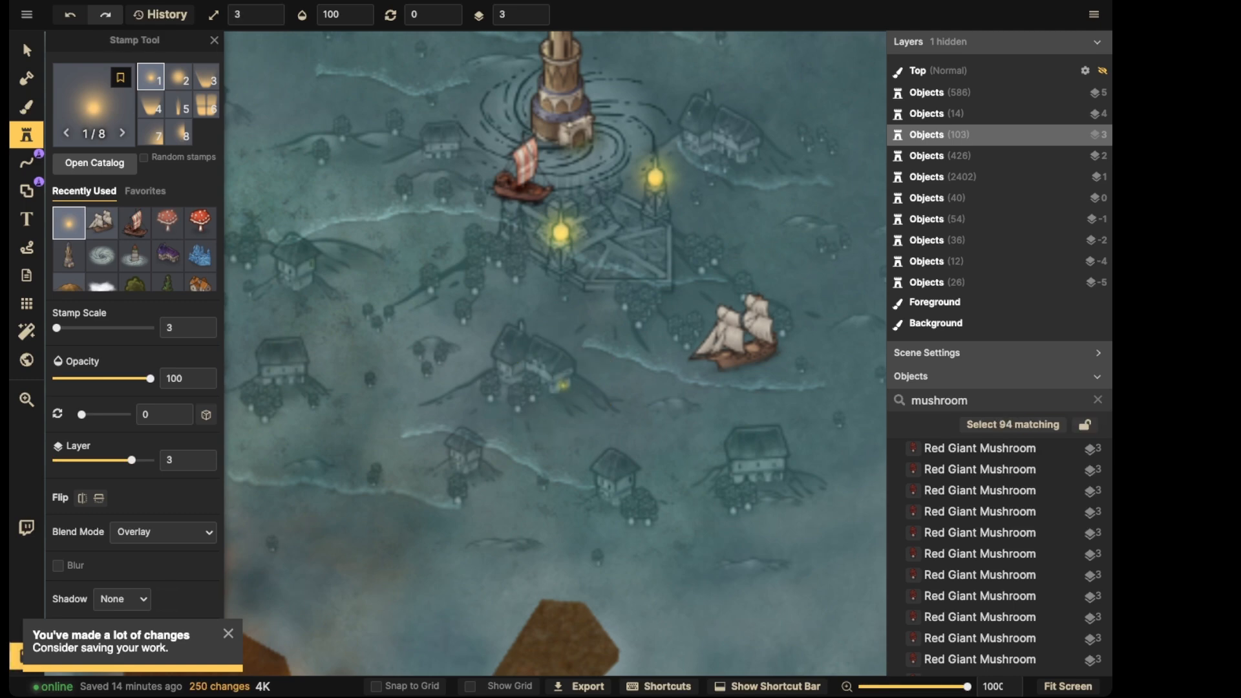
Add scale 3 glows to the windows of the western hut and the houses on both sides of the tower
click(310, 266)
click(309, 265)
click(290, 271)
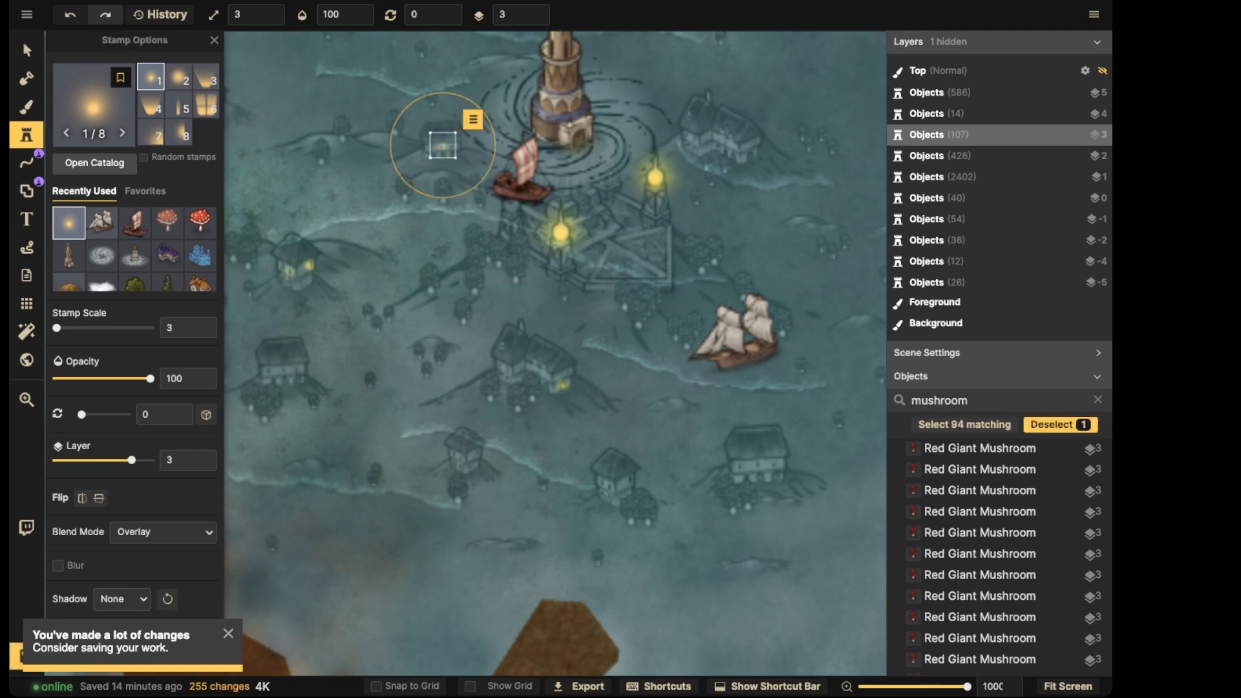
click(718, 204)
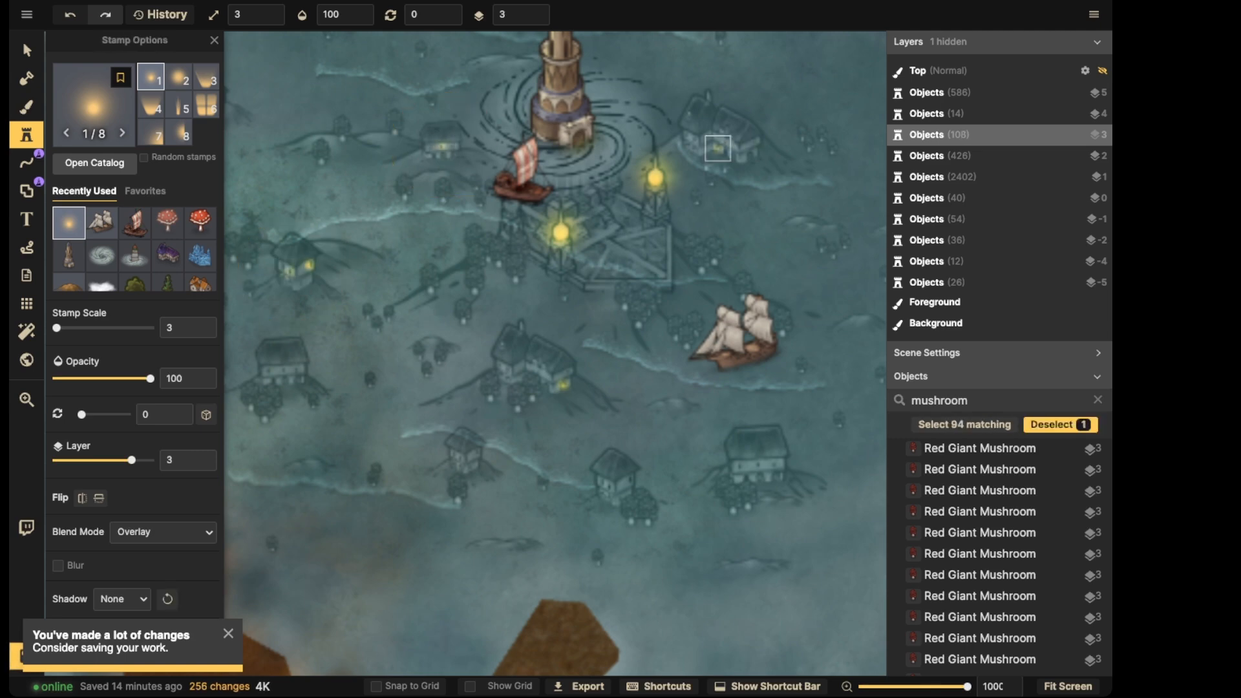
click(718, 150)
click(719, 149)
click(749, 156)
click(749, 155)
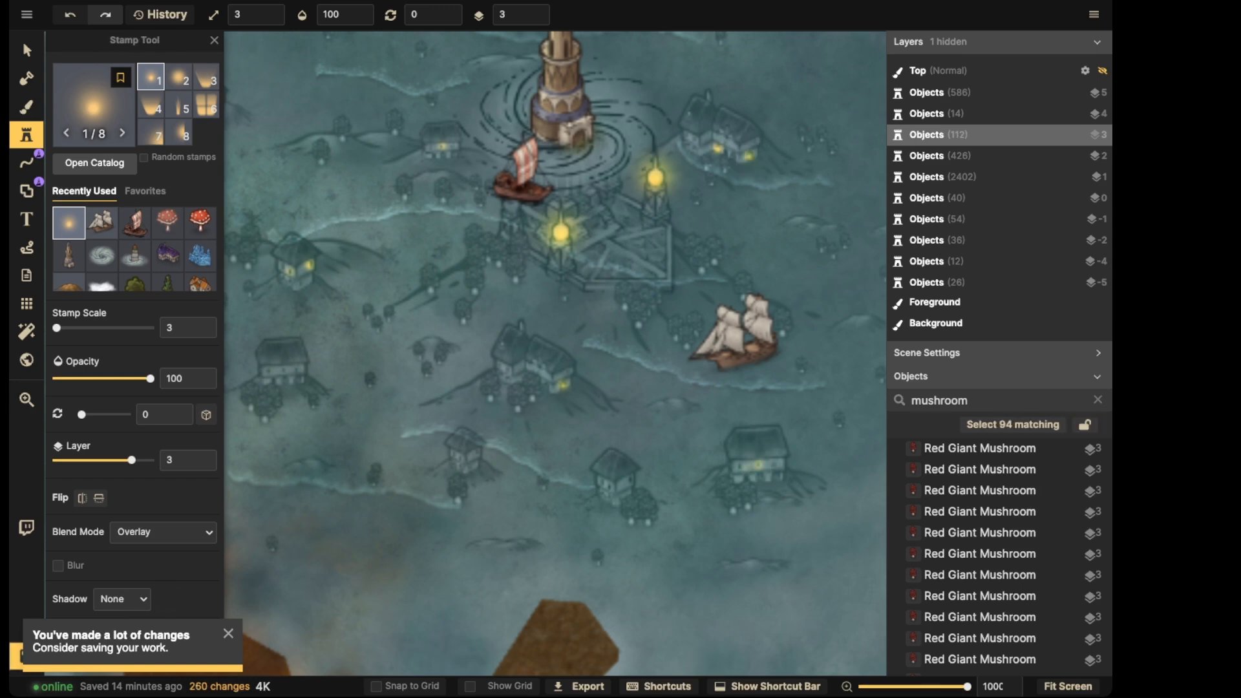
Add scale 3 glows to the windows of the three southernmost sunken houses and the house on the southwest side
click(780, 467)
click(781, 467)
click(610, 485)
click(628, 480)
click(460, 459)
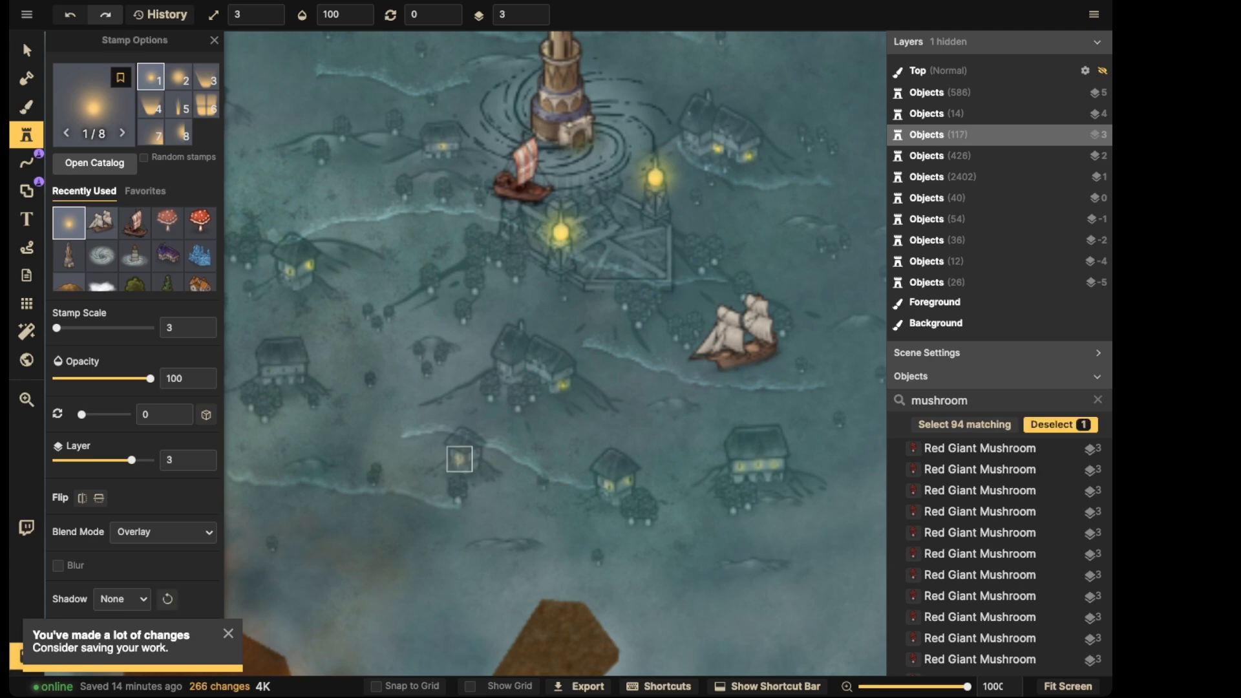
click(284, 370)
click(268, 371)
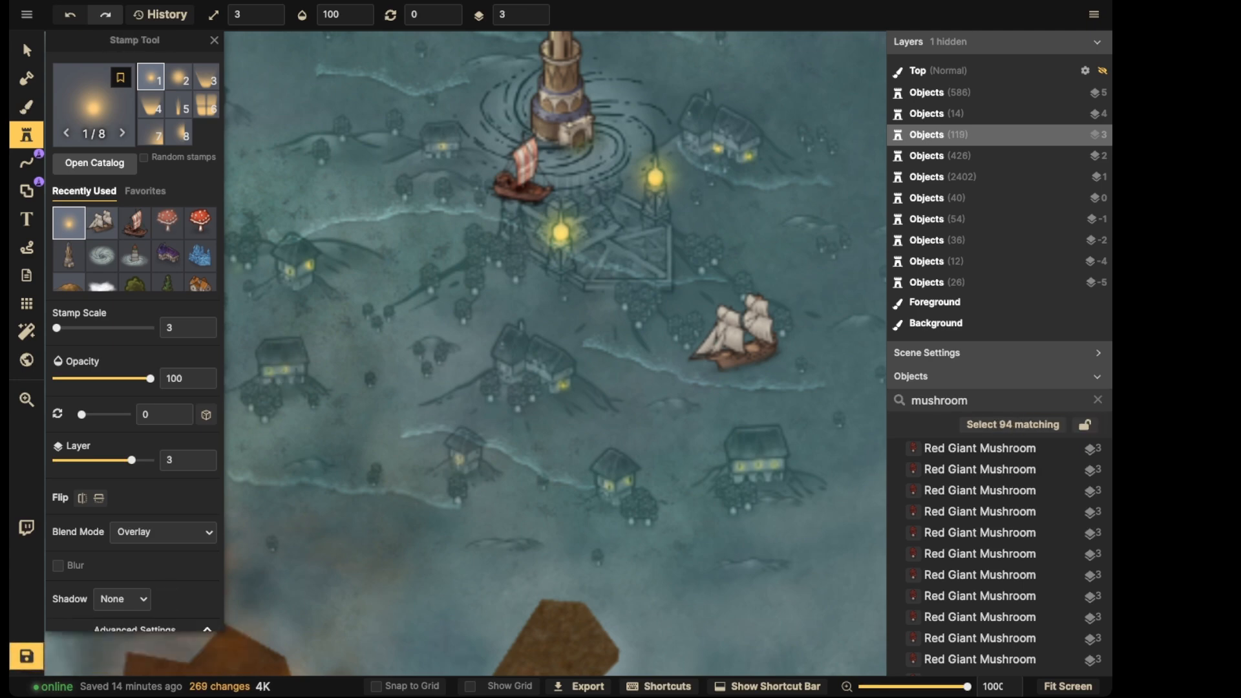
Examine the lit sunken city from farther out, together with the surrounding coastline and the open sea to the north
scroll(388, 204, down, 5)
key(space)
drag(388, 203, 527, 215)
scroll(479, 200, down, 3)
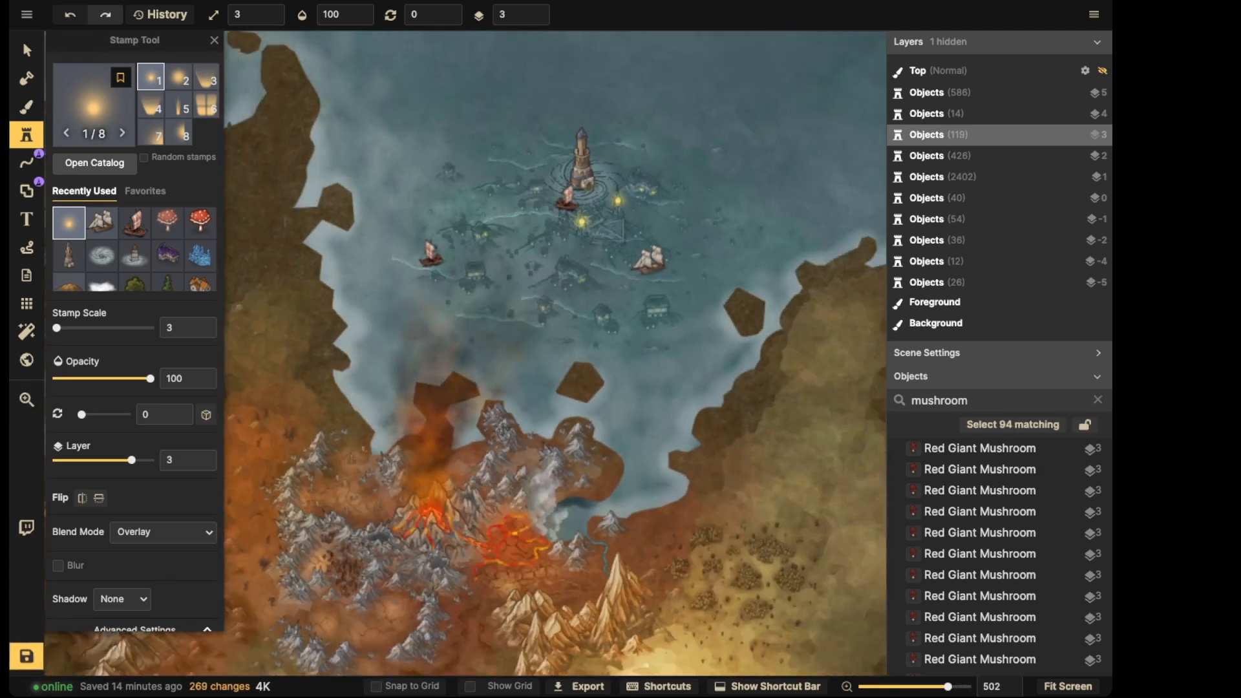
key(space)
drag(420, 180, 408, 209)
key(s)
scroll(408, 209, down, 2)
key(space)
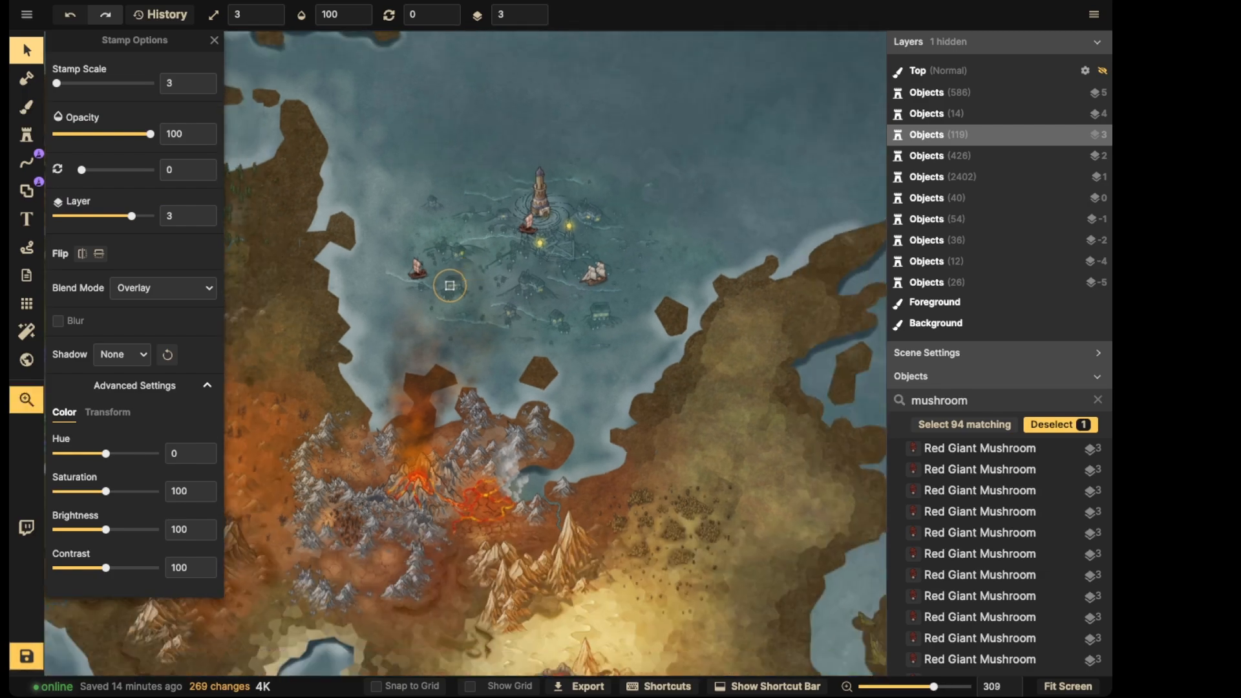
key(Escape)
drag(446, 117, 521, 270)
scroll(391, 203, down, 2)
key(space)
scroll(452, 252, up, 4)
key(space)
Search the Fantasy World stamp pack for "ship" and choose the first set of five broken shipwreck stamps
click(26, 134)
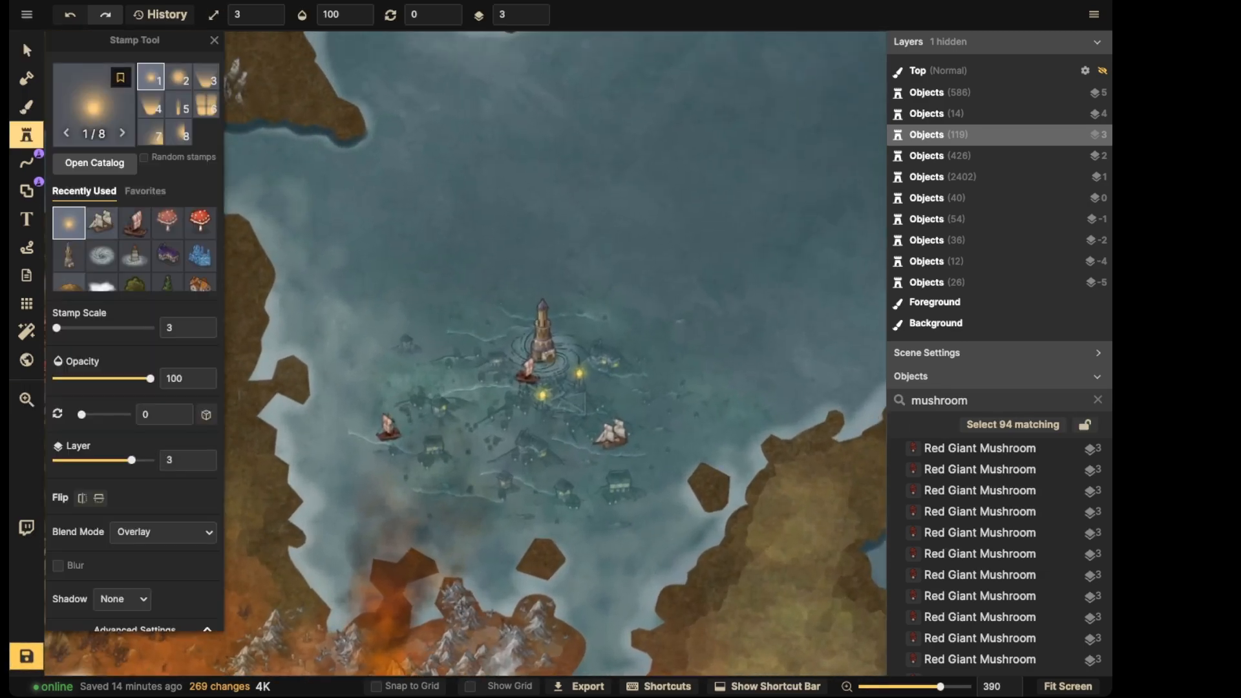
click(94, 162)
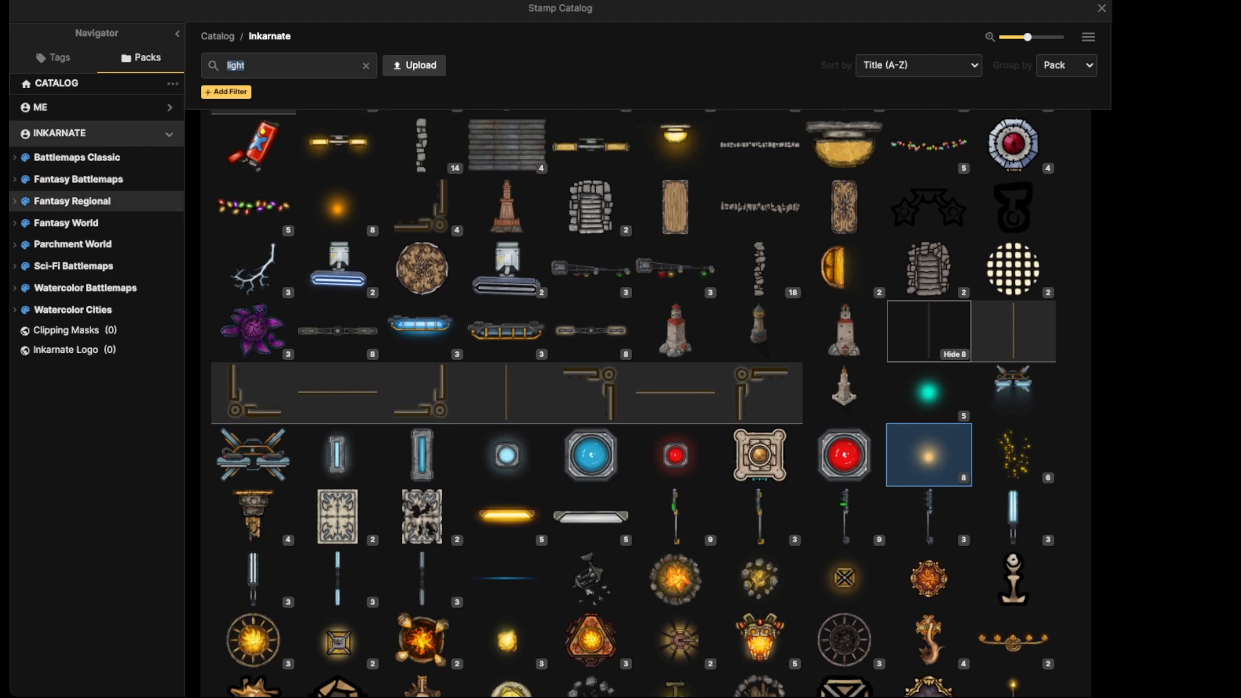
click(67, 223)
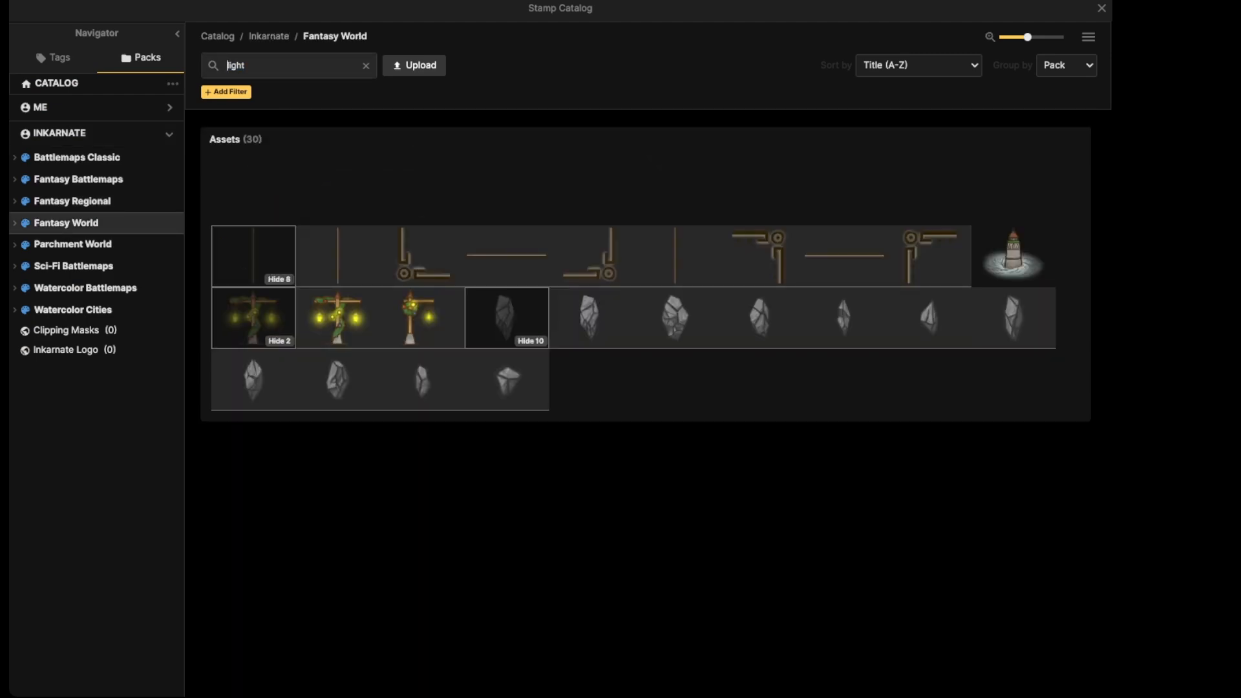
click(246, 66)
key(BackSpace)
key(BackSpace)
key(BackSpace)
key(BackSpace)
key(BackSpace)
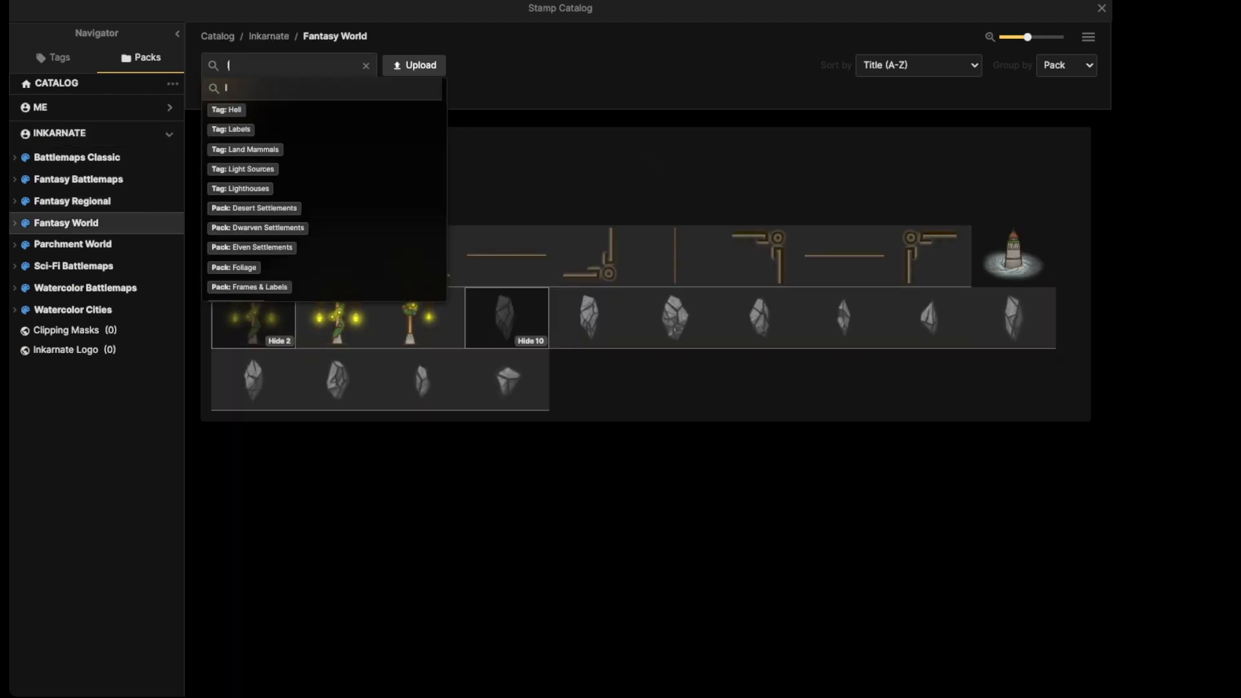
text(ship)
key(Return)
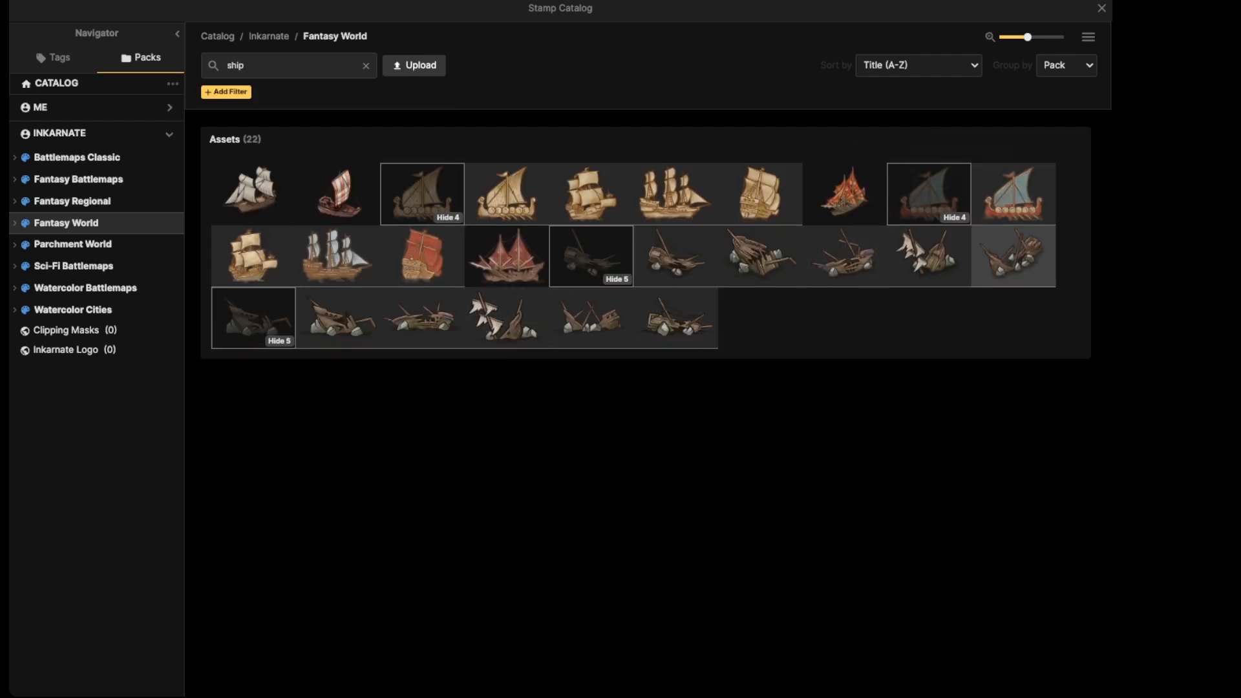
click(676, 256)
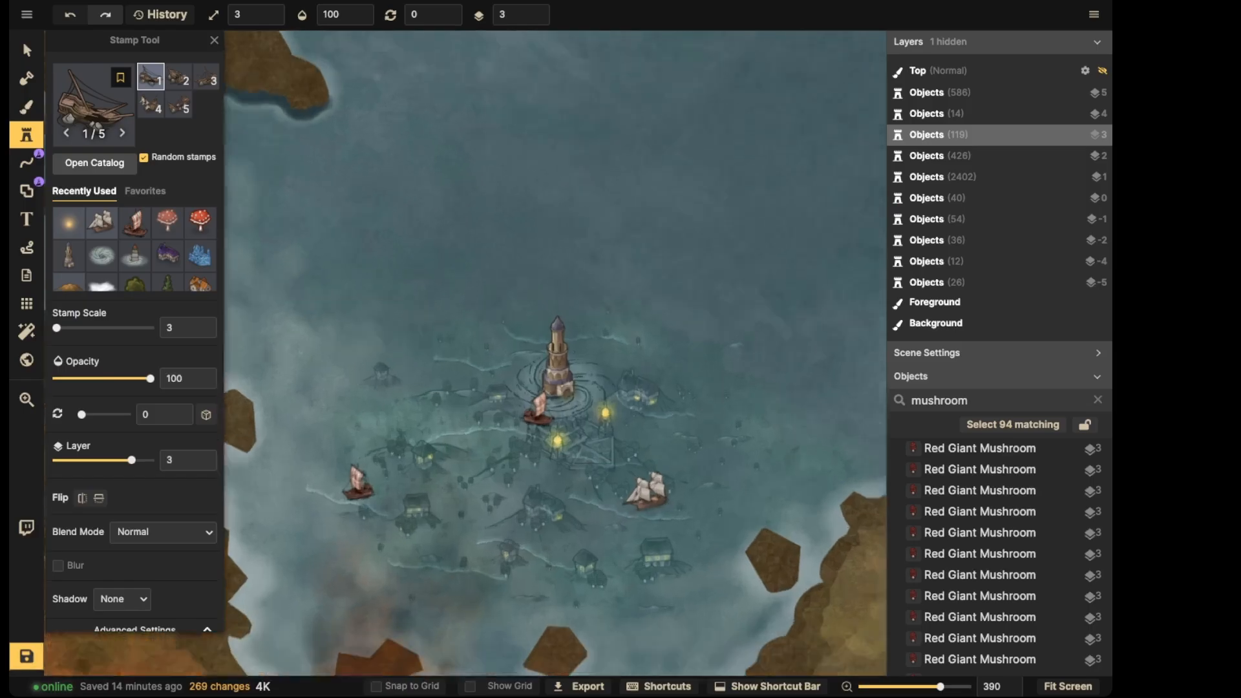
Try a shipwreck stamp at scale 40 in the open sea northwest of the tower
scroll(476, 285, up, 3)
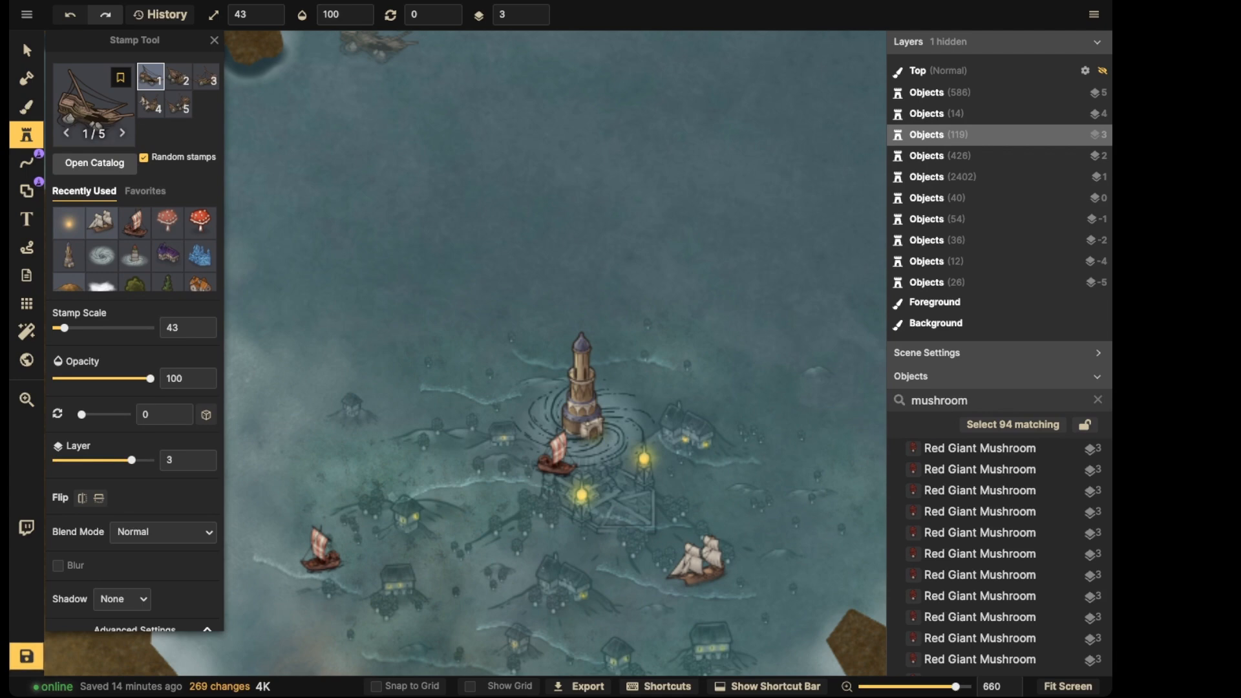
click(214, 15)
key(bracketleft)
key(bracketleft)
key(bracketleft)
key(bracketleft)
key(bracketleft)
key(bracketleft)
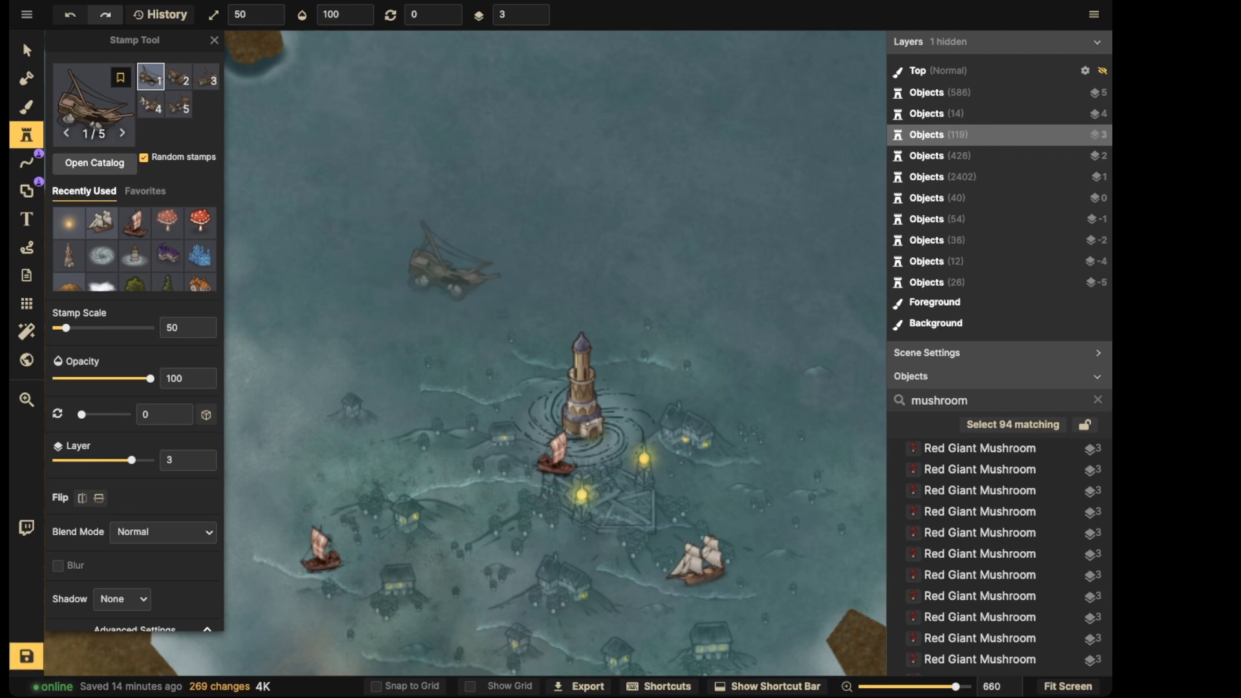
scroll(476, 280, up, 3)
click(481, 247)
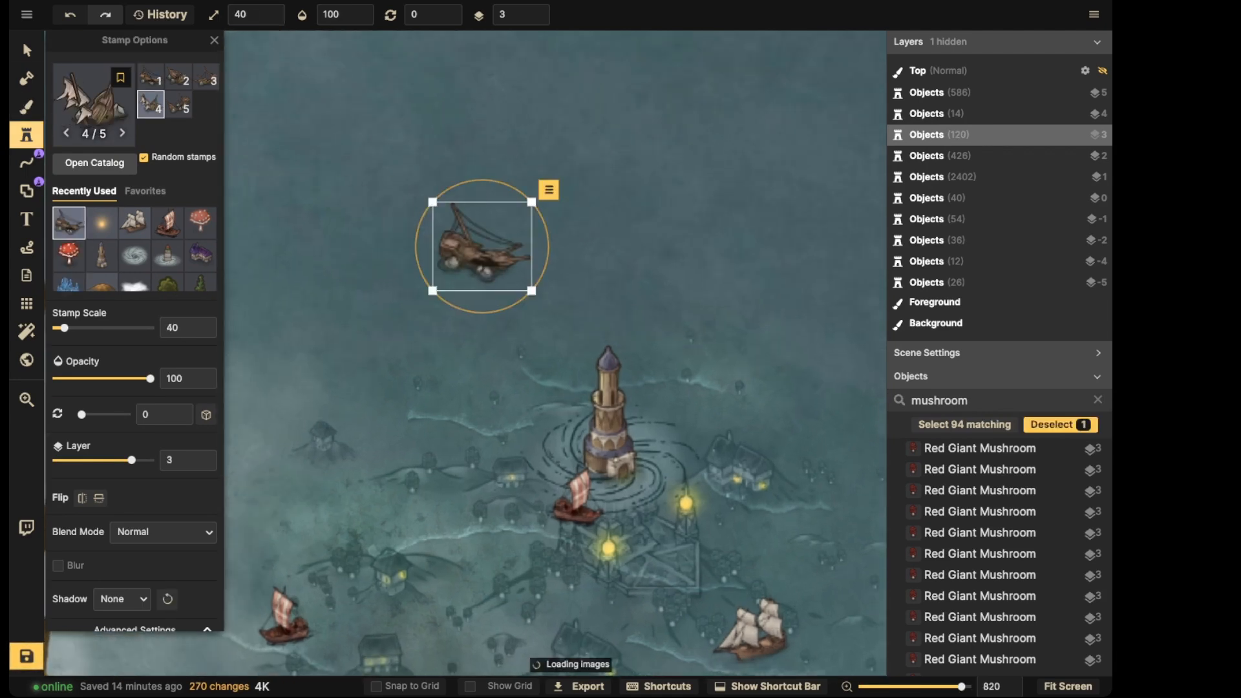
key(Delete)
click(27, 135)
click(27, 135)
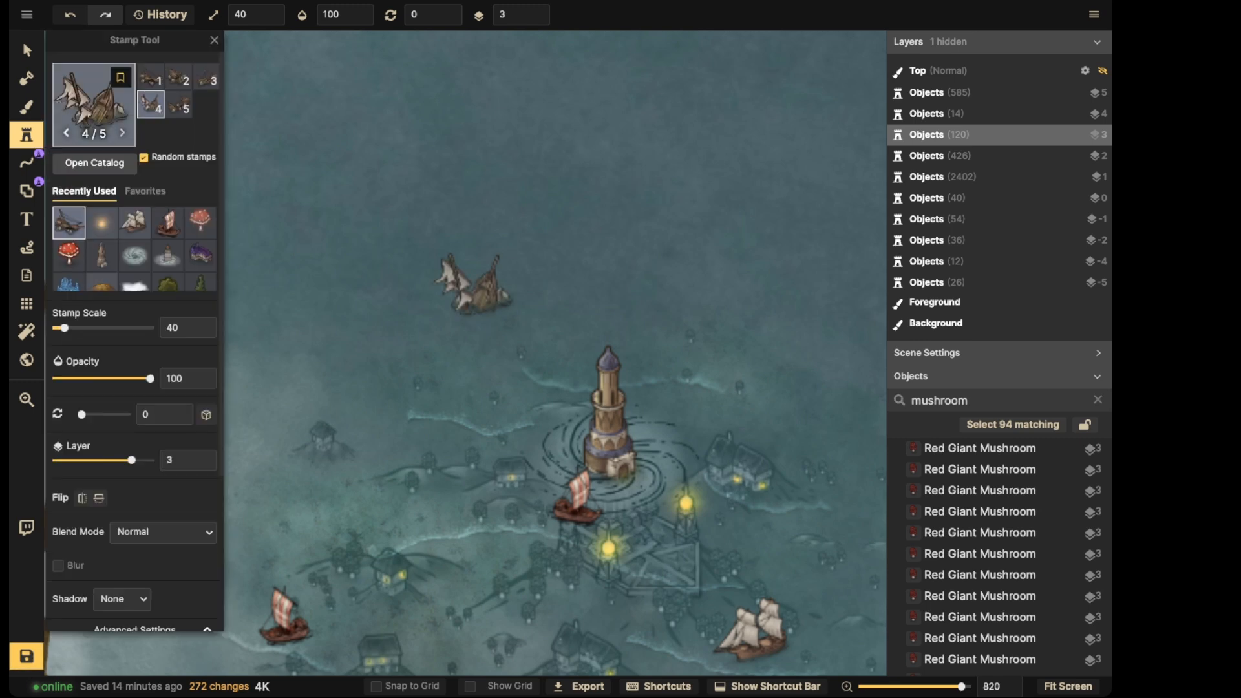
Set the shipwreck stamp's blend mode to Luminosity, its brightness to 79 and its contrast to 72
click(163, 322)
scroll(143, 478, down, 3)
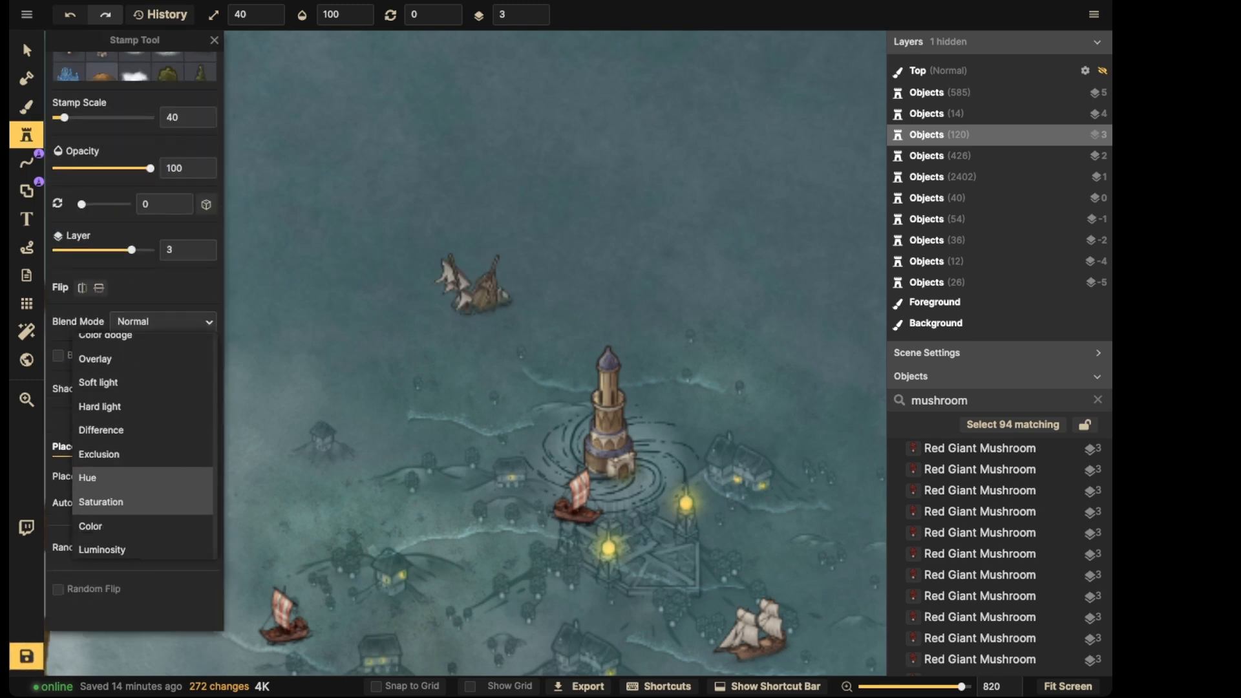
click(142, 547)
key(space)
drag(376, 369, 476, 284)
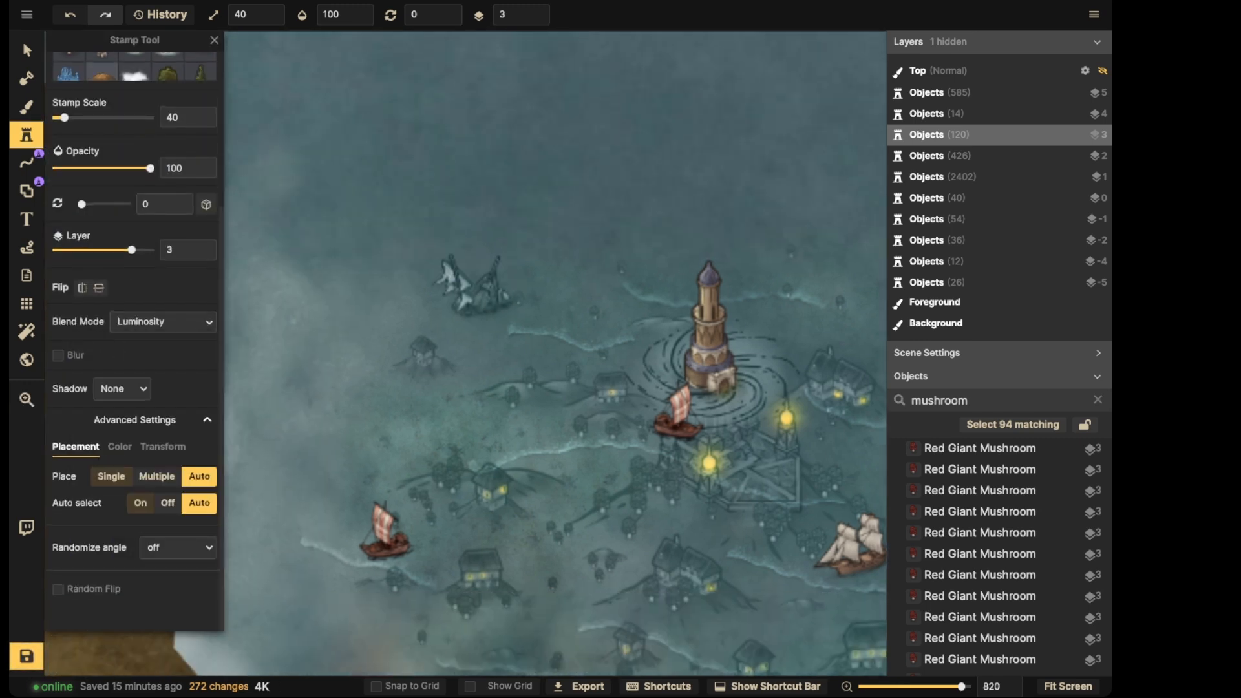
click(120, 447)
drag(106, 602, 96, 564)
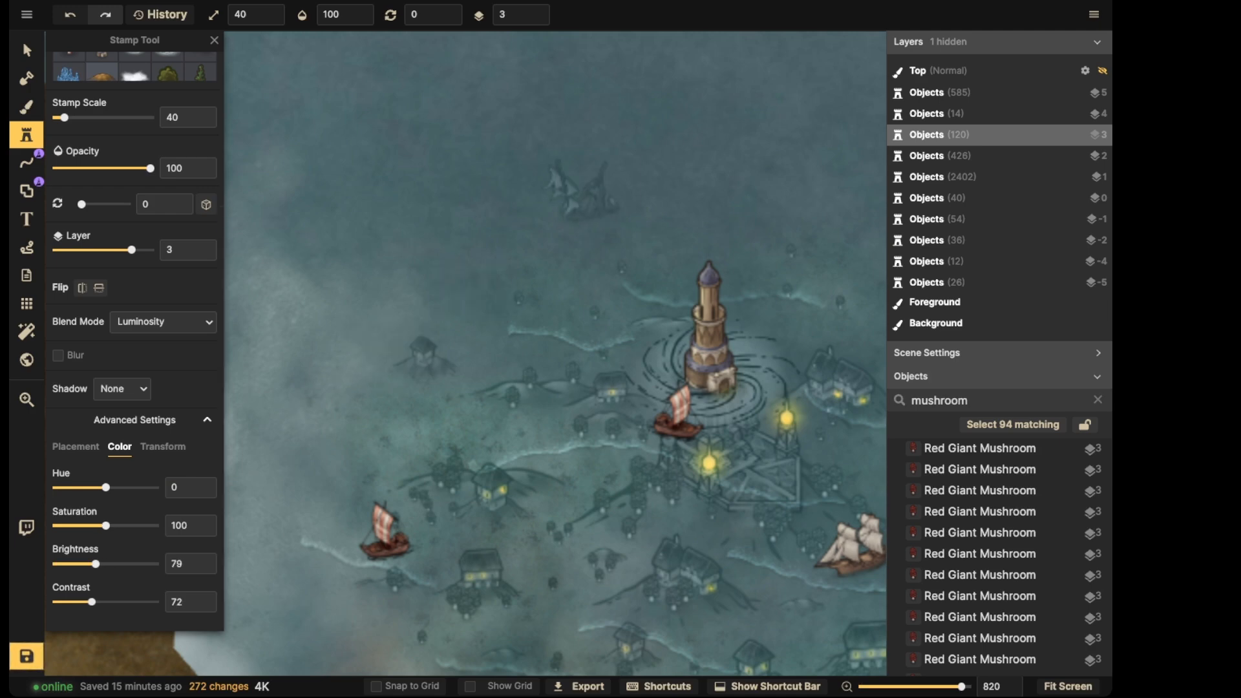
Reduce the stamp scale to 30 and place three shipwrecks northwest and west of the tower, rotating the last two by 15
key([)
click(566, 251)
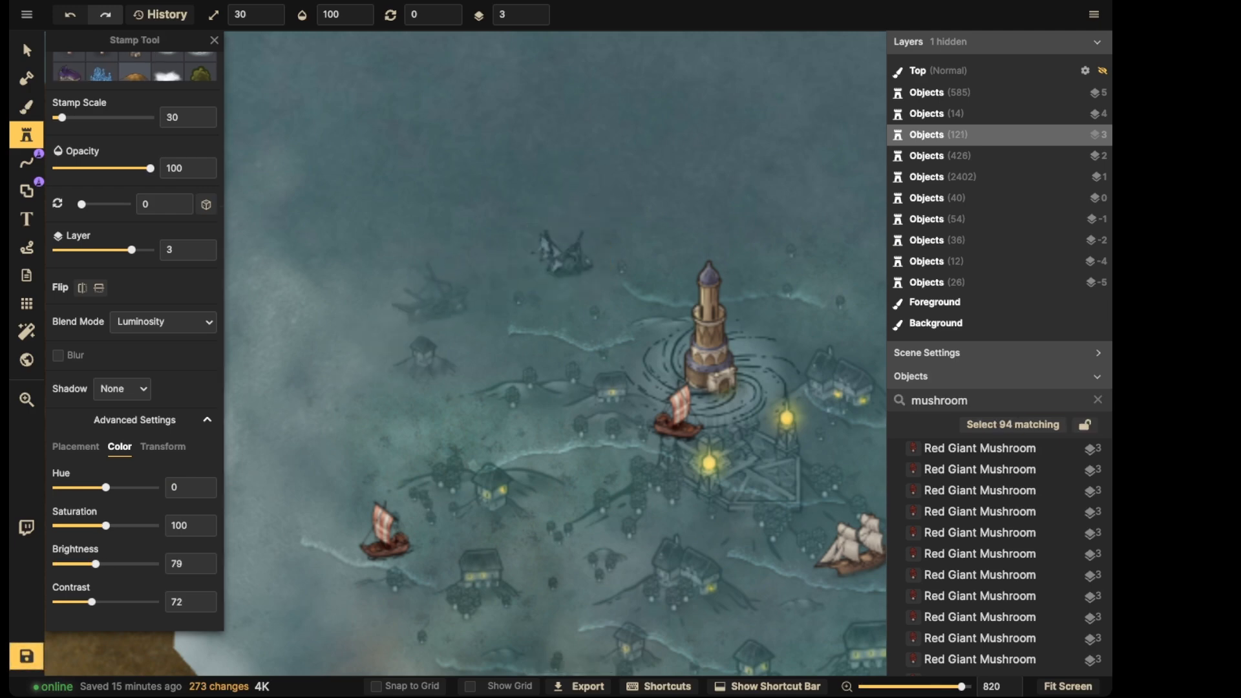
scroll(414, 299, up, 1)
key(.)
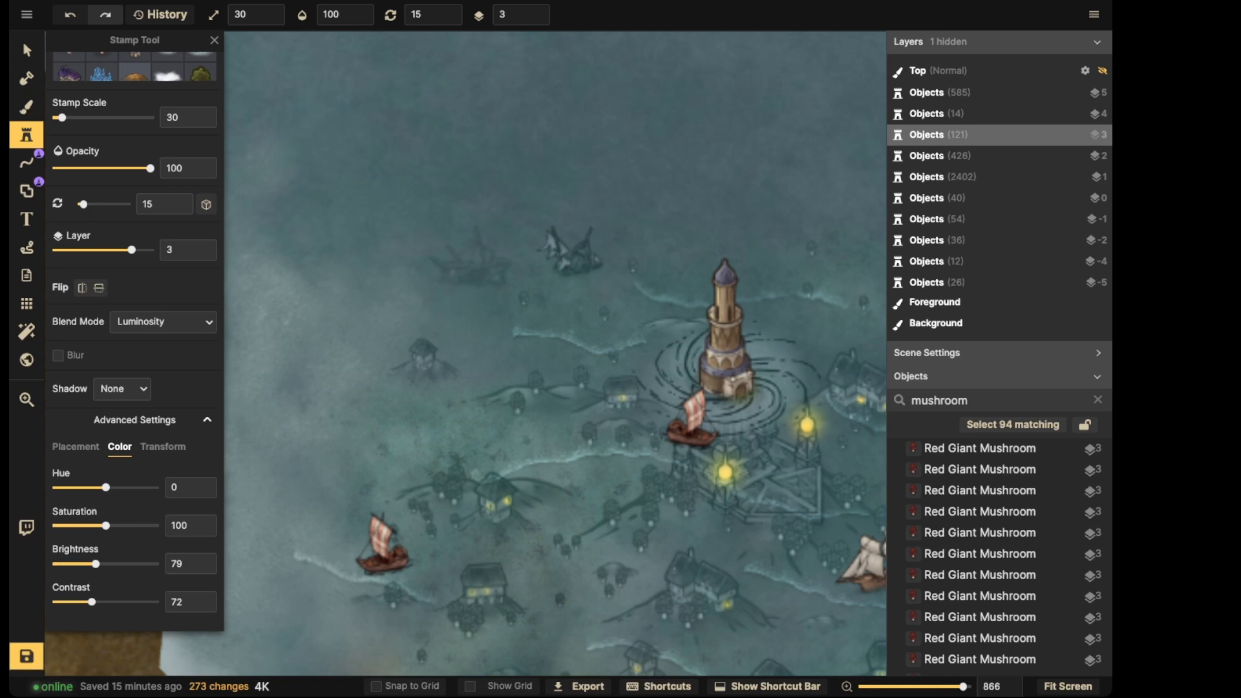
click(472, 258)
click(343, 396)
Place three scale 30 shipwrecks rotated by 15 in the sea north and northeast of the tower
key(space)
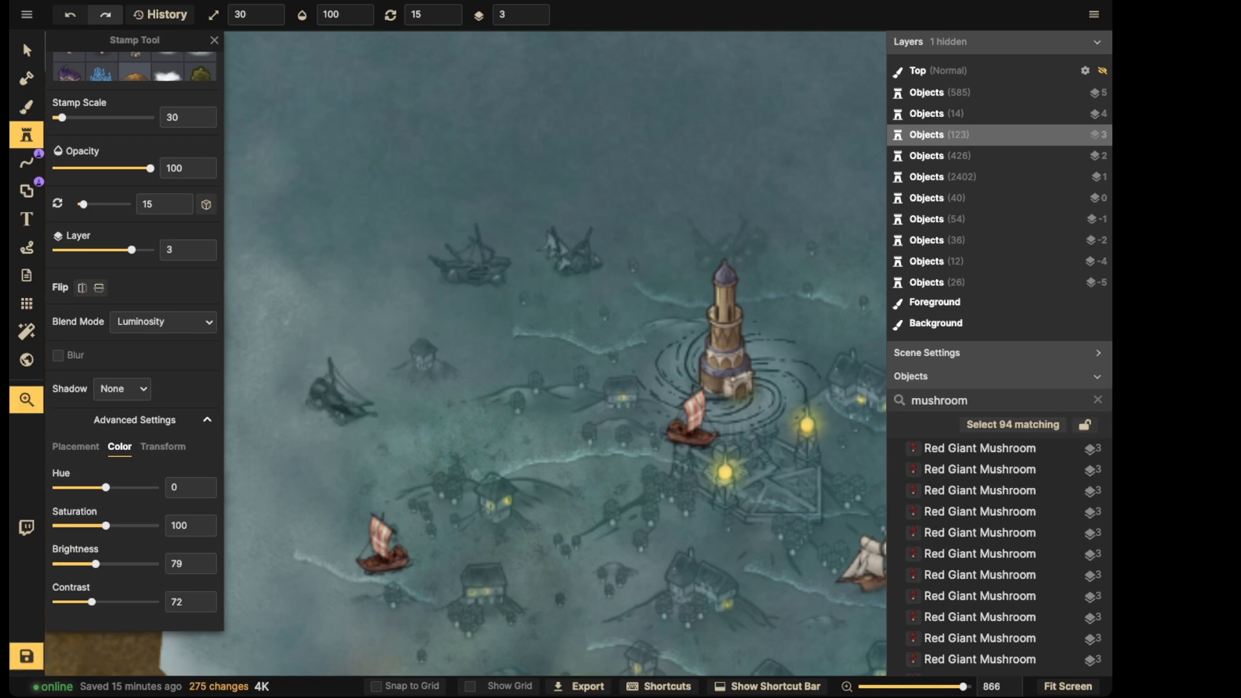
drag(787, 241, 601, 210)
click(577, 198)
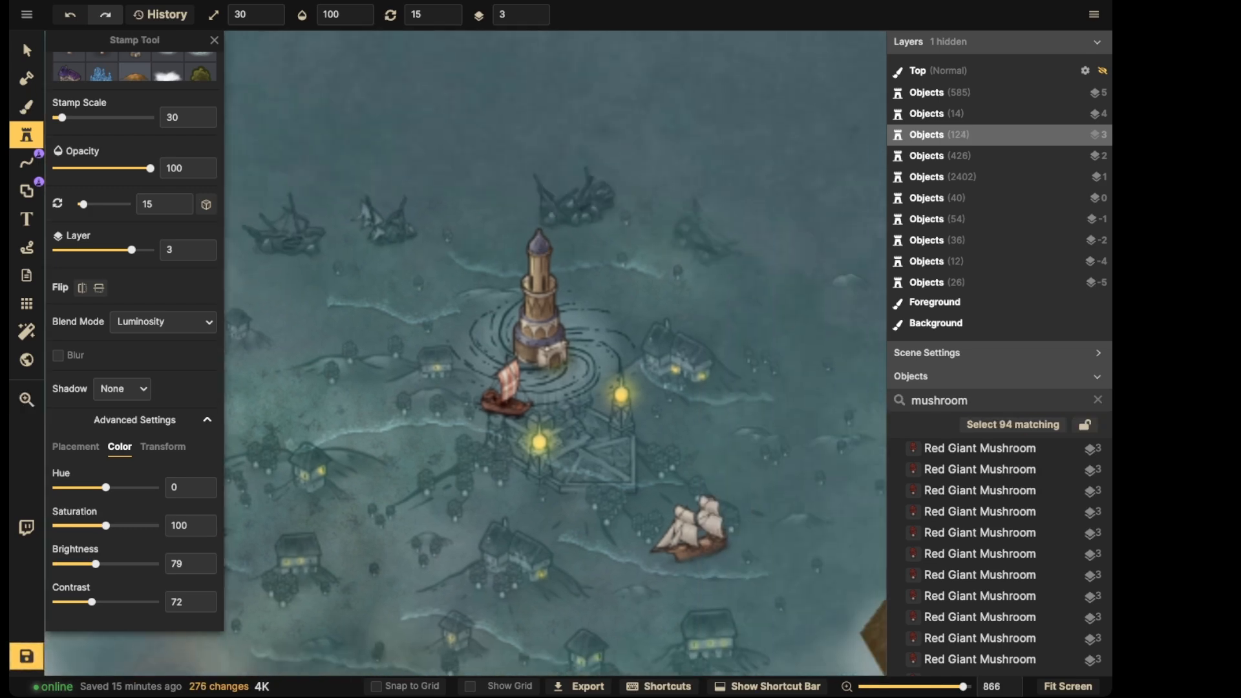
click(707, 226)
click(757, 264)
Place three scale 30 shipwrecks in the water east and southeast of the sunken city, off the eastern coast
key(space)
drag(854, 426, 661, 144)
click(726, 117)
click(731, 227)
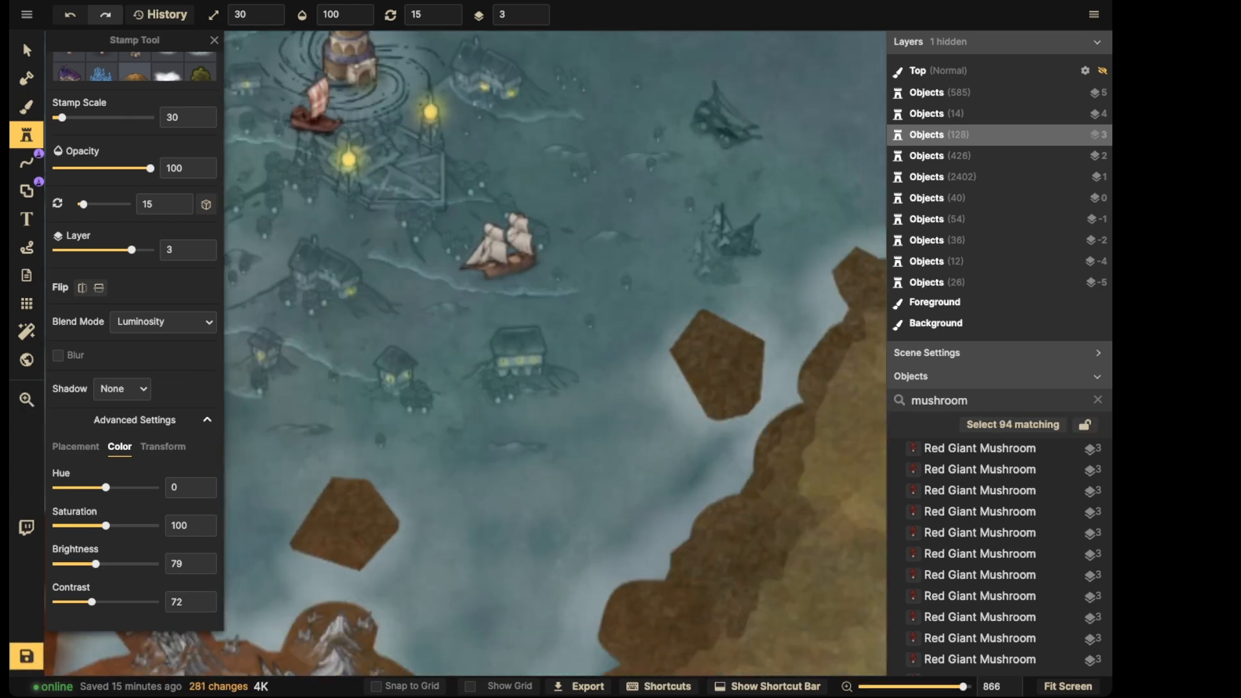
click(698, 268)
Select all stamps from the shipwreck set, set their brightness to 96 and contrast to 56, and deselect them
scroll(763, 342, down, 6)
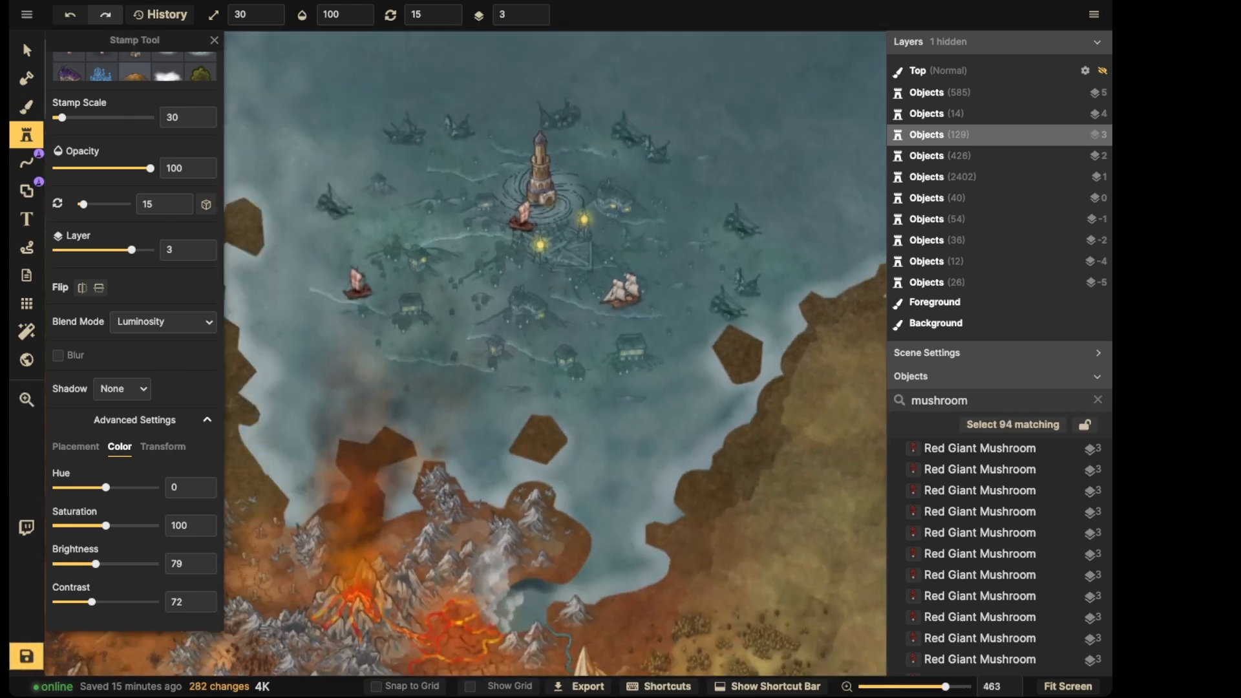
key(v)
click(729, 305)
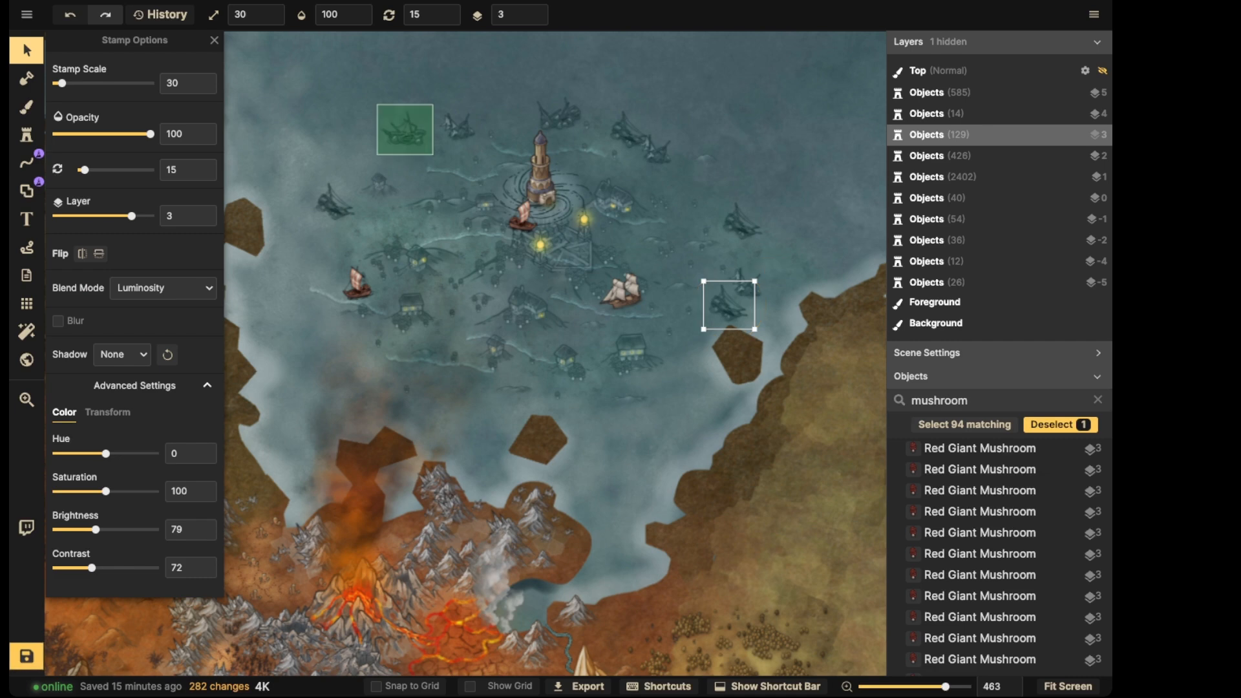
click(772, 267)
mouse_move(796, 289)
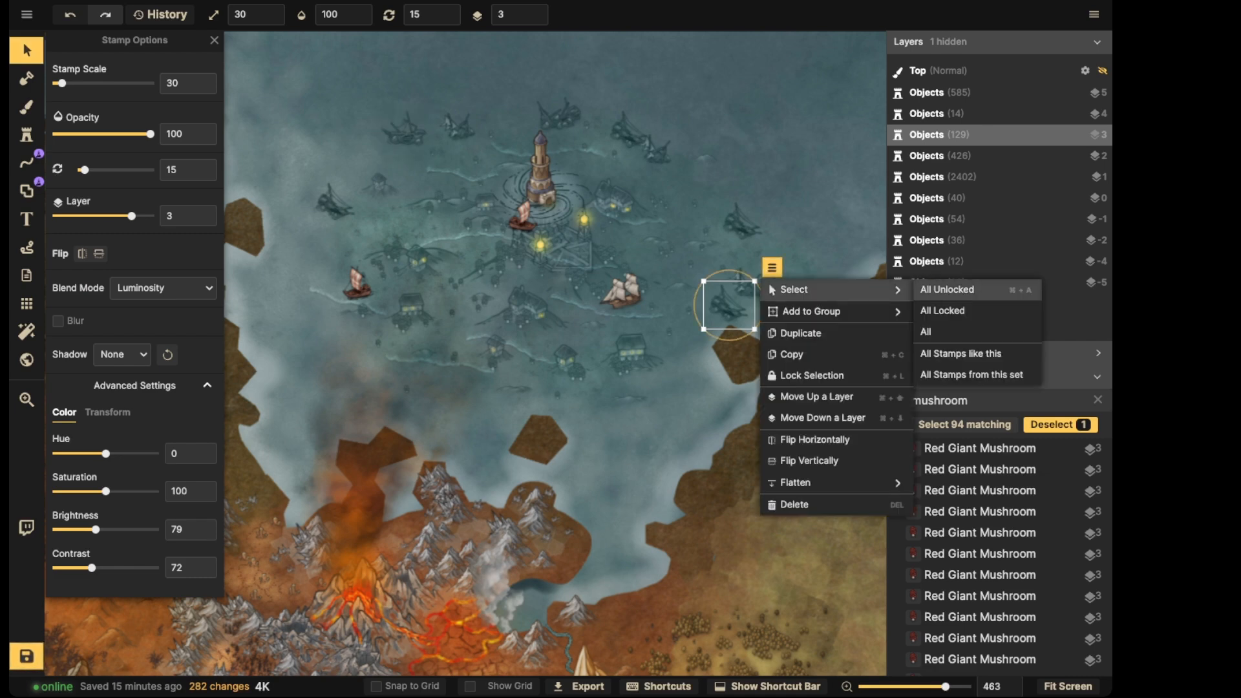
click(972, 375)
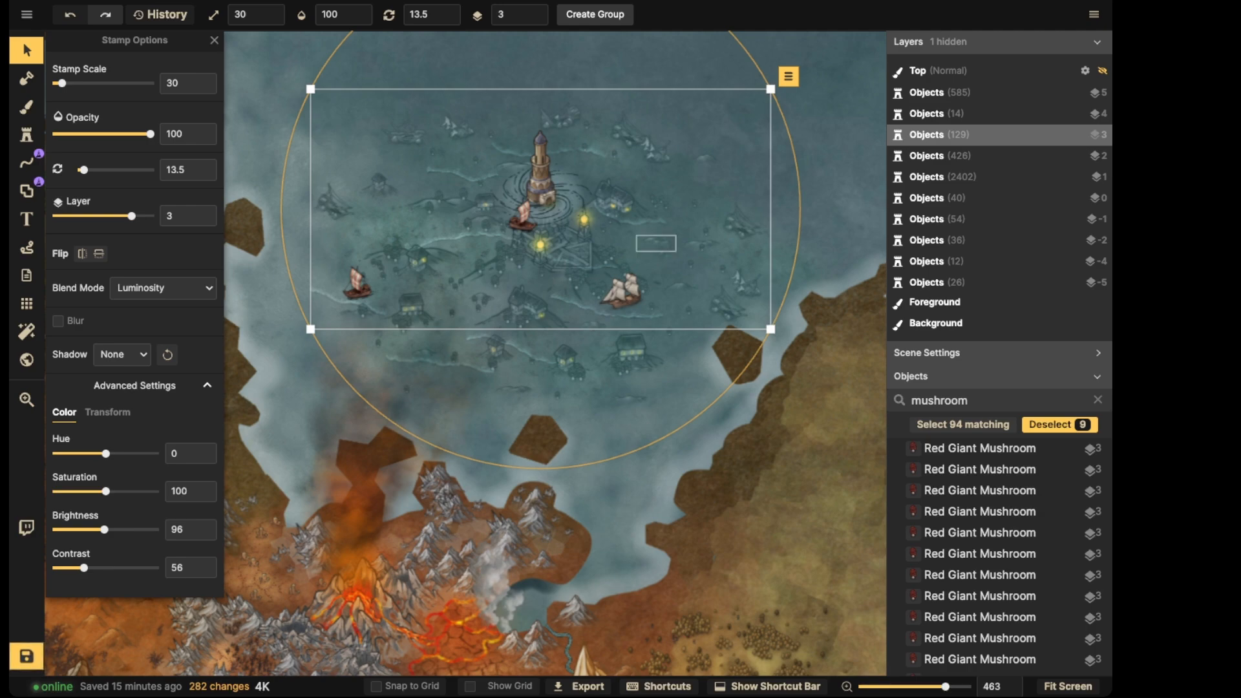
scroll(553, 159, up, 5)
key(Escape)
Examine the sunken city with its shipwrecks against the surrounding coast, volcano, mushroom forest and the wider continent
scroll(508, 168, down, 4)
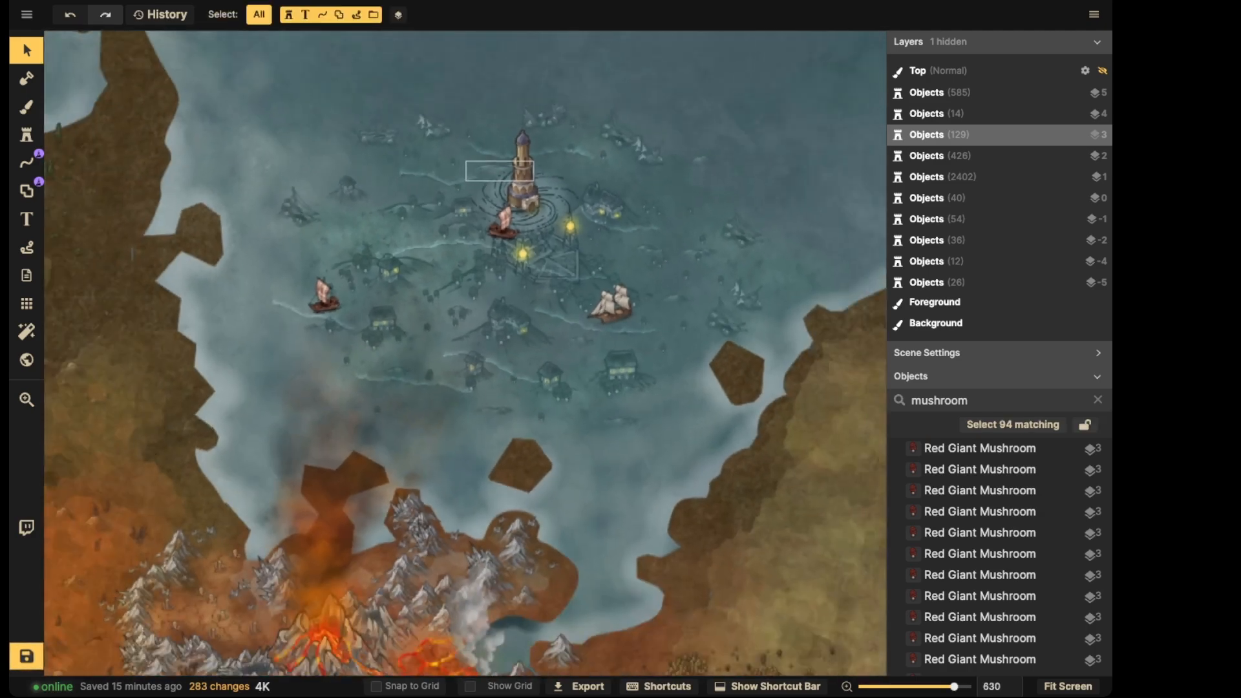
scroll(802, 188, down, 5)
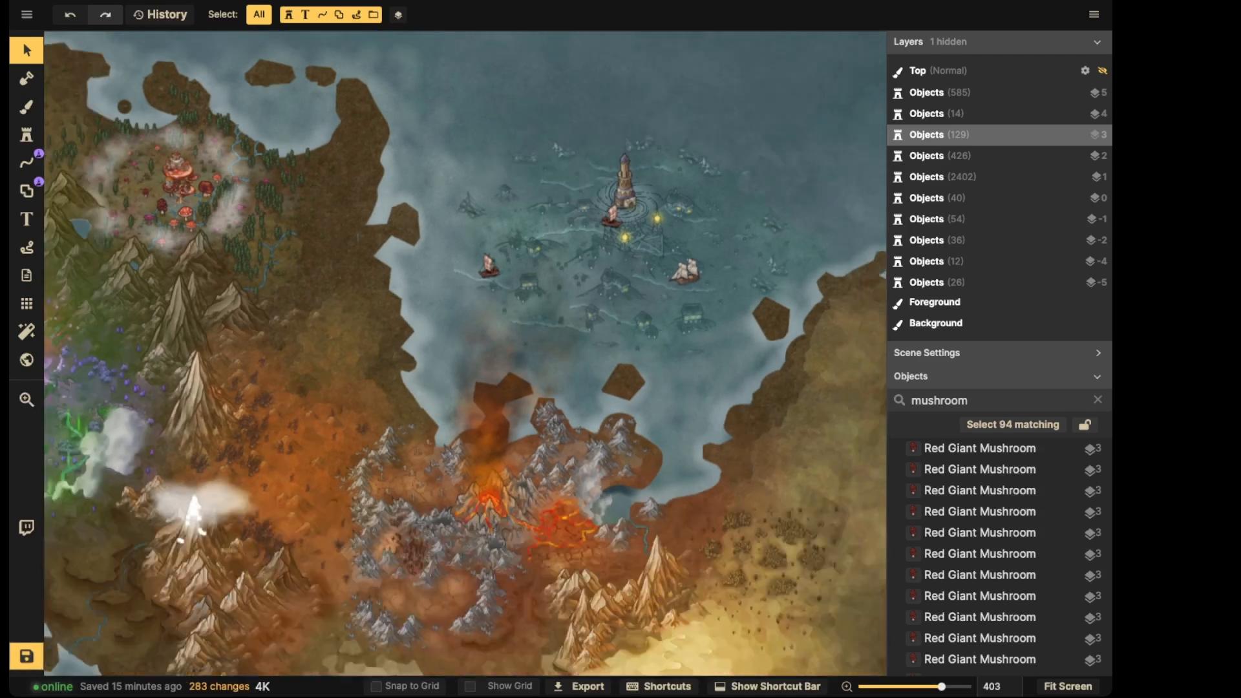
scroll(525, 152, down, 2)
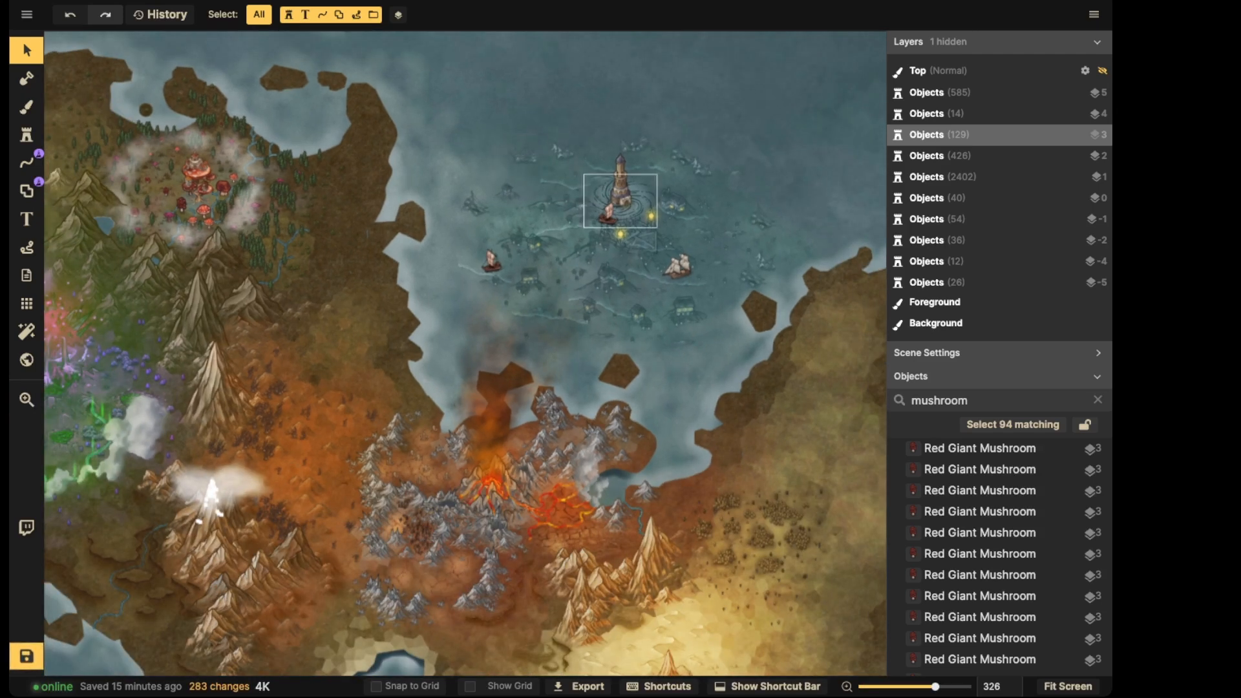
scroll(605, 179, down, 3)
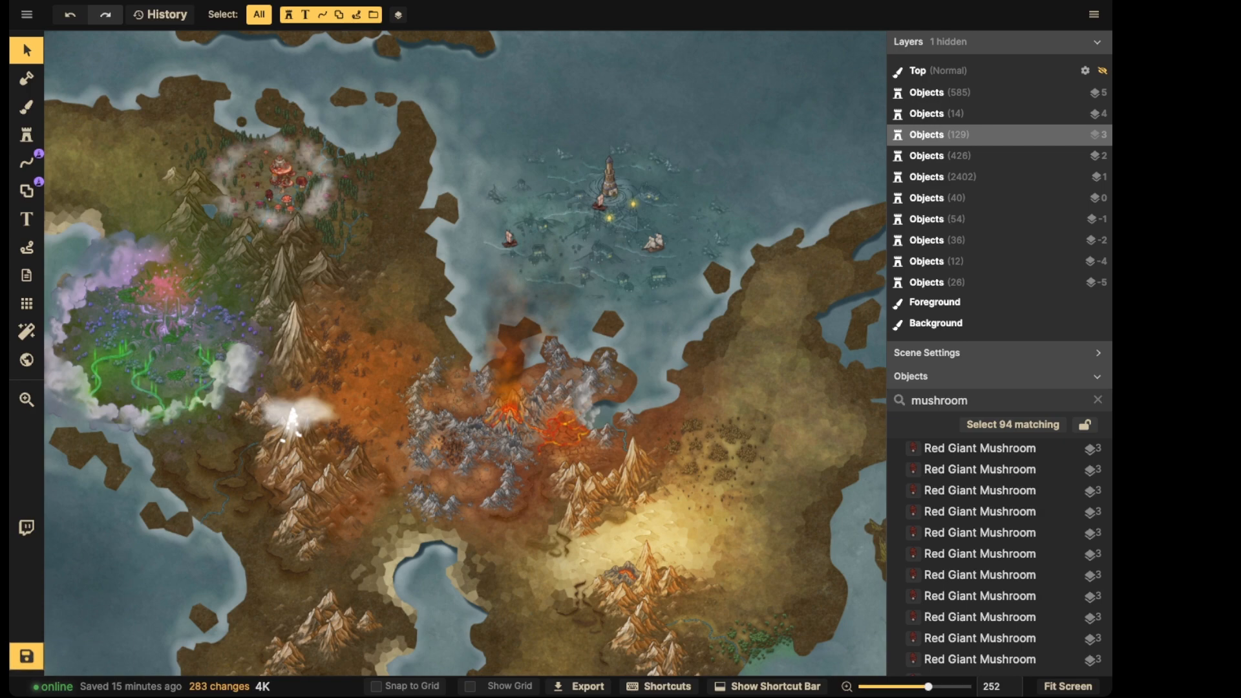
scroll(440, 194, up, 5)
scroll(364, 188, up, 4)
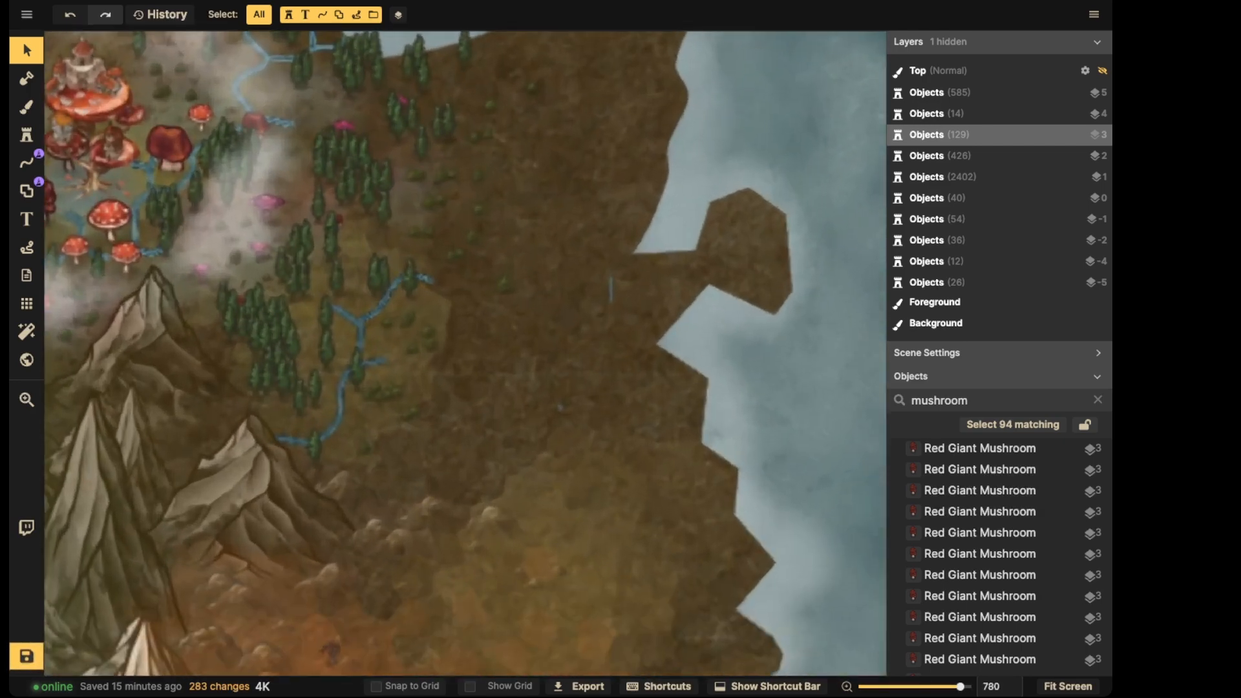
scroll(362, 161, down, 5)
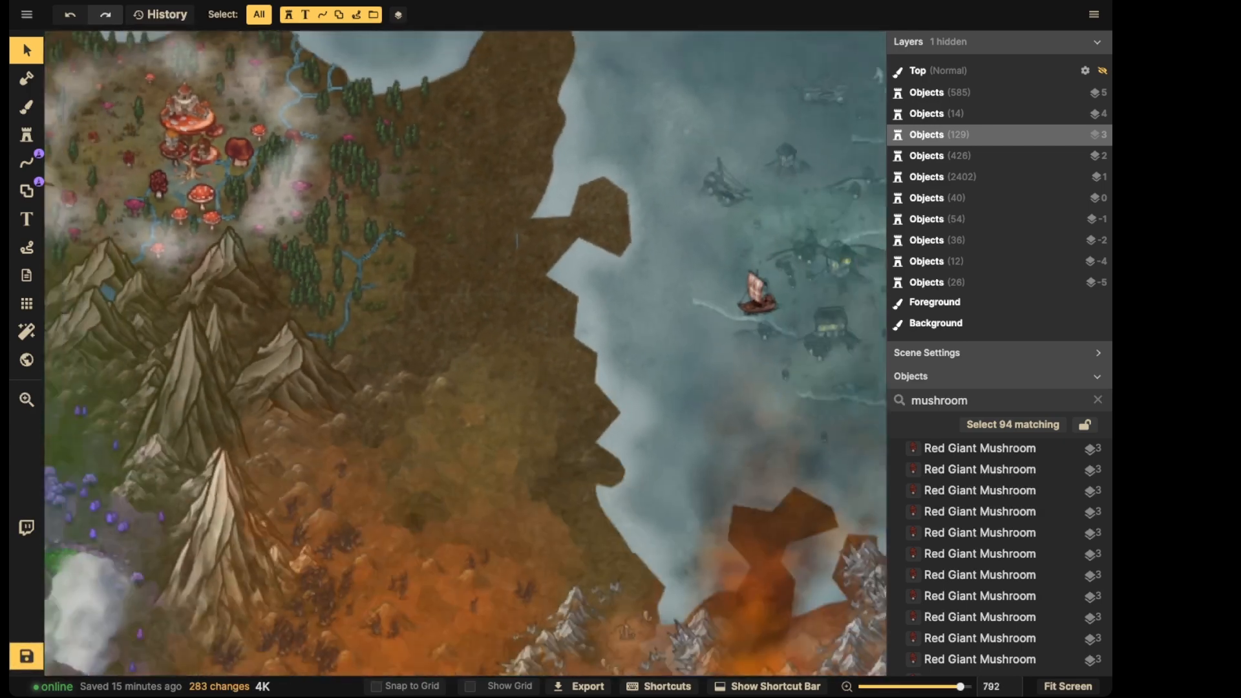
scroll(413, 176, down, 2)
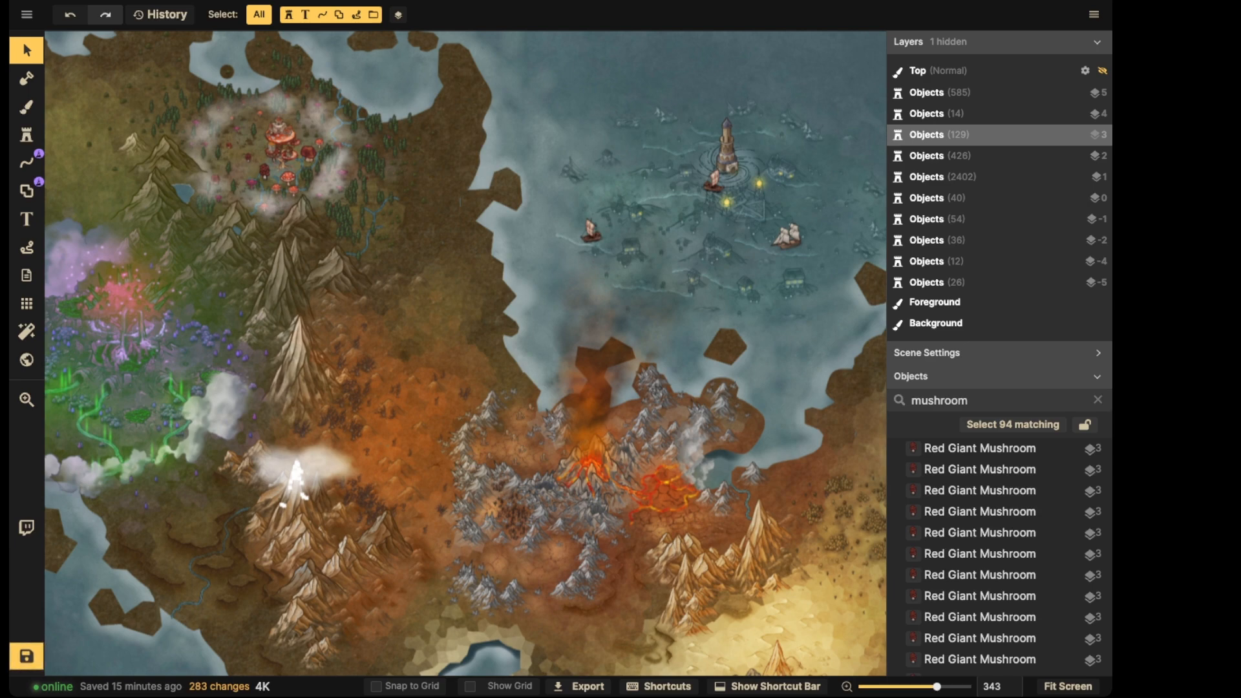
scroll(488, 134, down, 4)
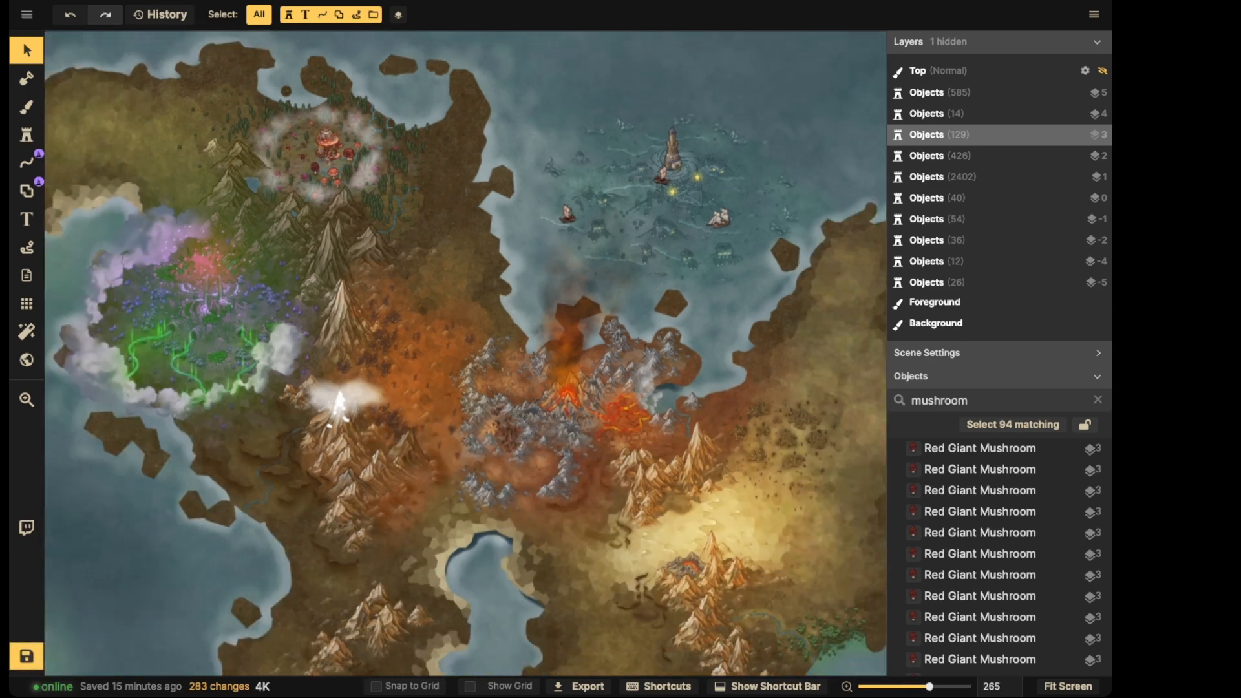
scroll(651, 169, down, 5)
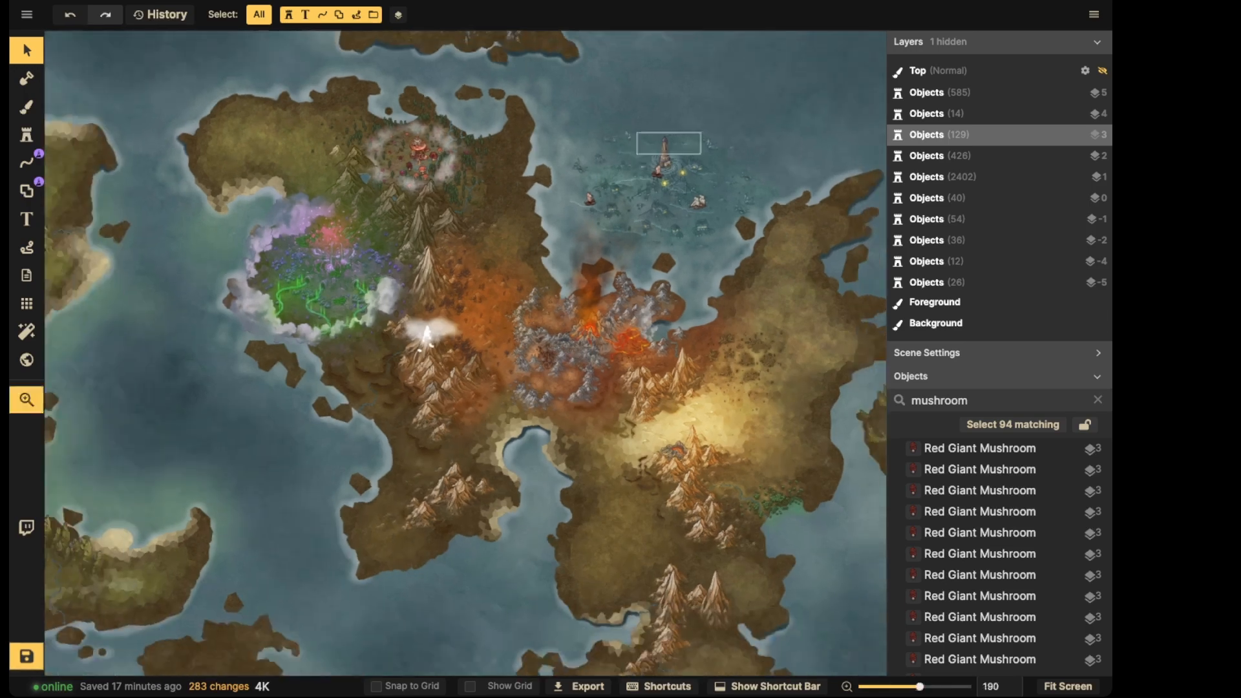
drag(660, 153, 518, 215)
scroll(604, 259, up, 5)
scroll(602, 252, up, 4)
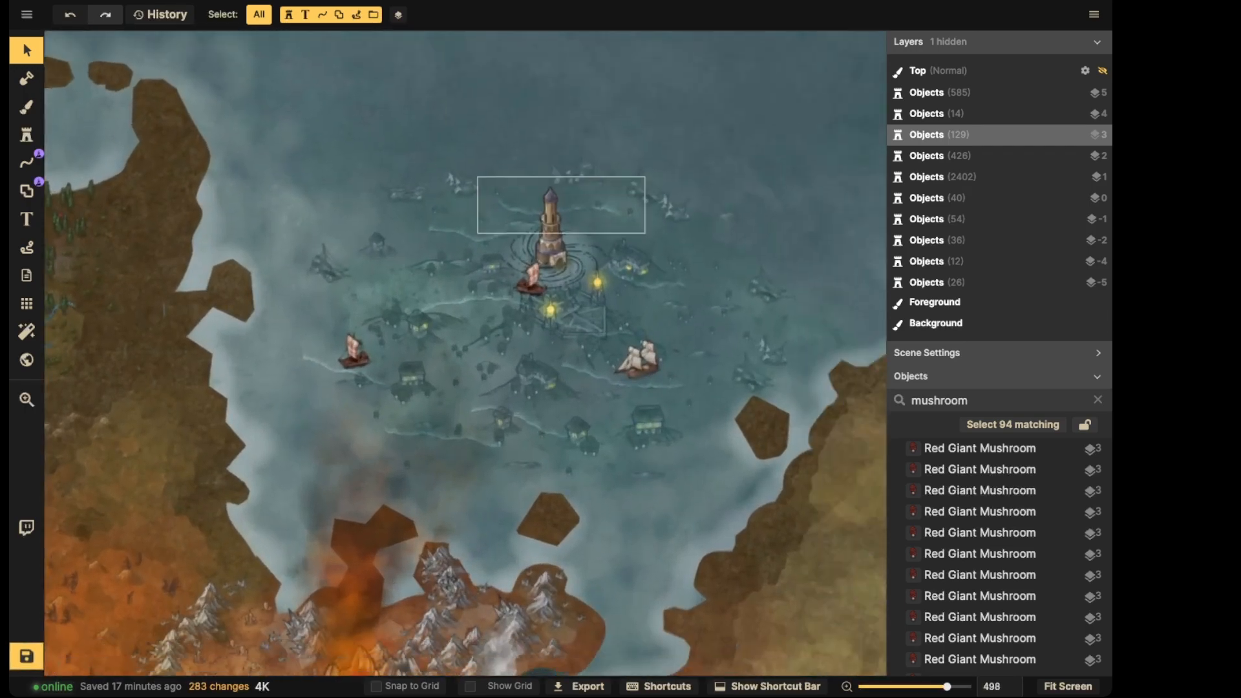
scroll(514, 206, down, 4)
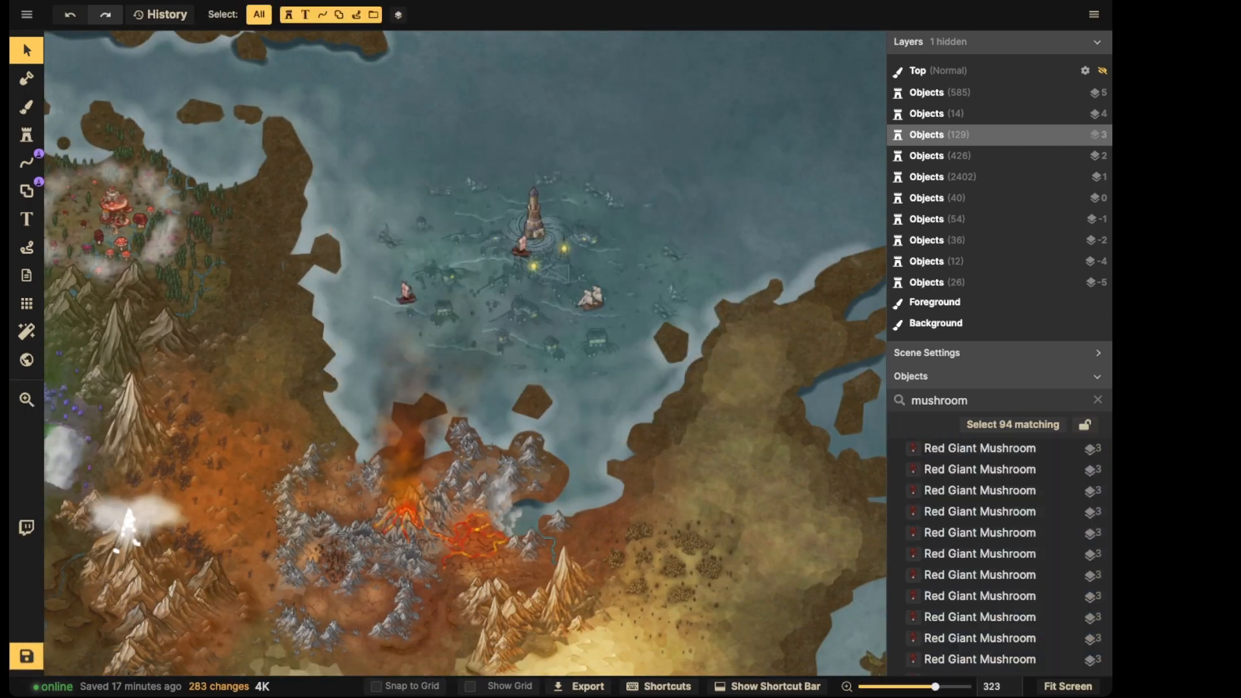
Reduce the white-sailed ship southeast of the tower to scale 15 and shrink the red-sailed ship beside the whirlpool
scroll(619, 313, up, 4)
click(577, 289)
scroll(577, 289, down, 2)
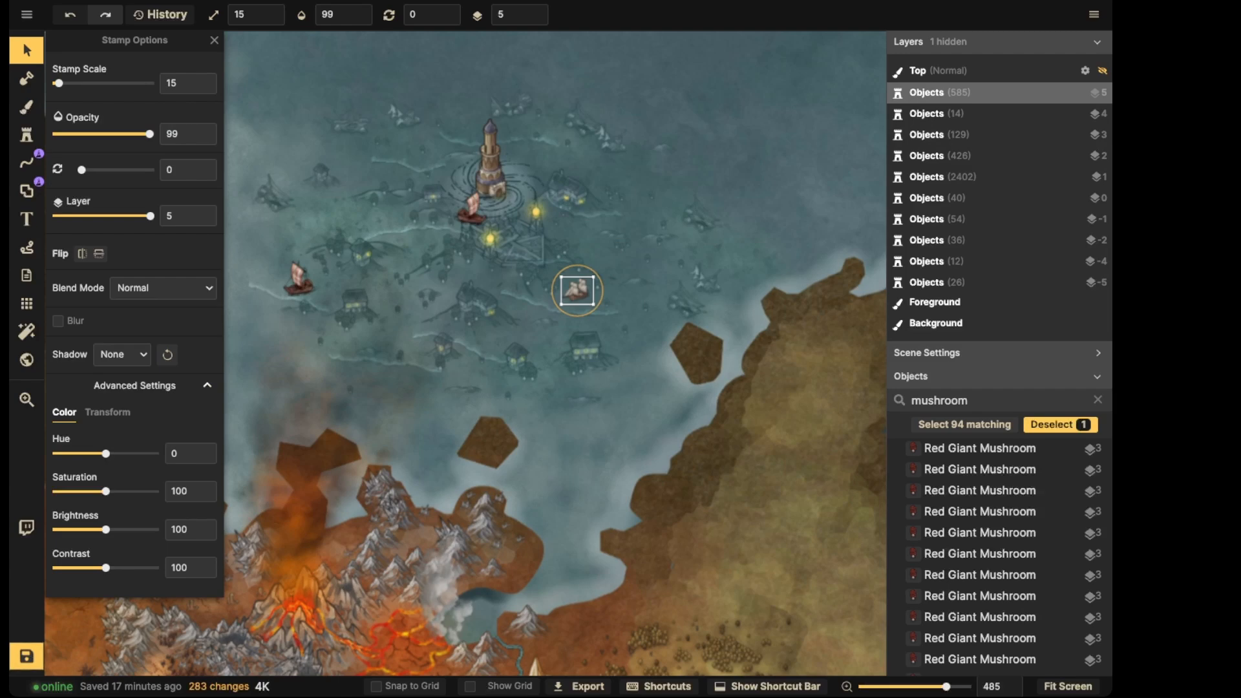
click(472, 208)
scroll(471, 209, down, 2)
click(414, 223)
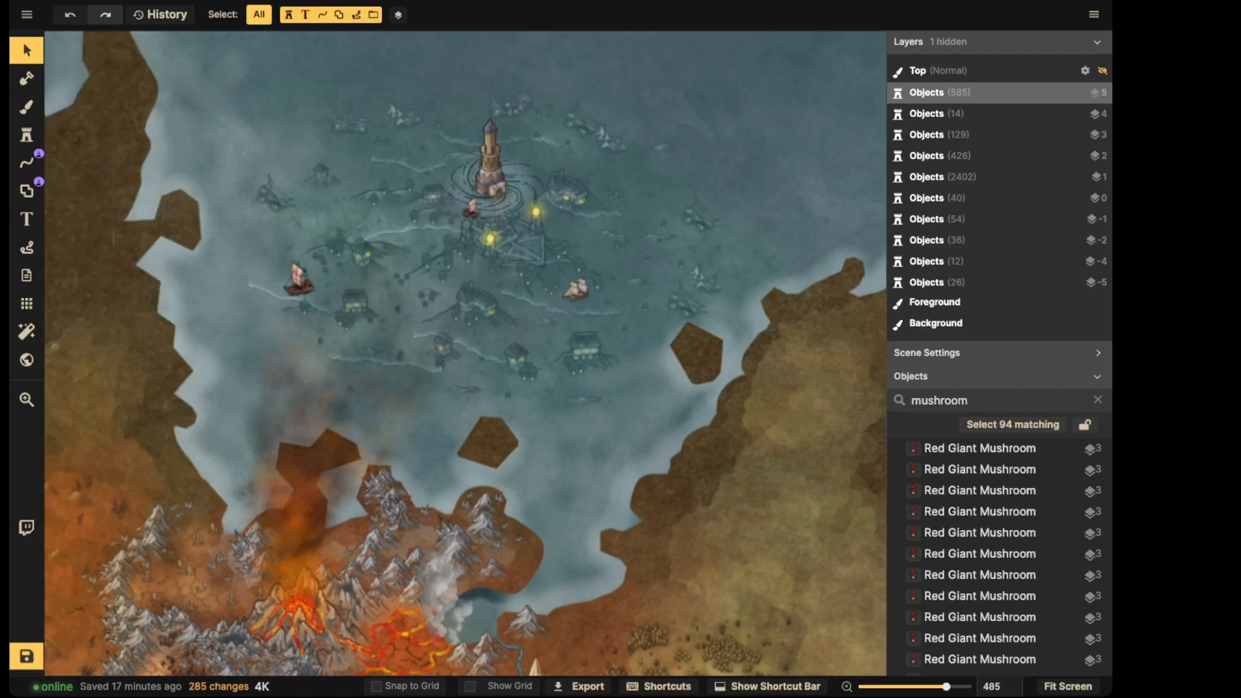
Shrink the red-sailed ship on the western side of the sunken city and deselect it
click(298, 280)
scroll(298, 280, down, 2)
click(276, 195)
scroll(276, 195, down, 2)
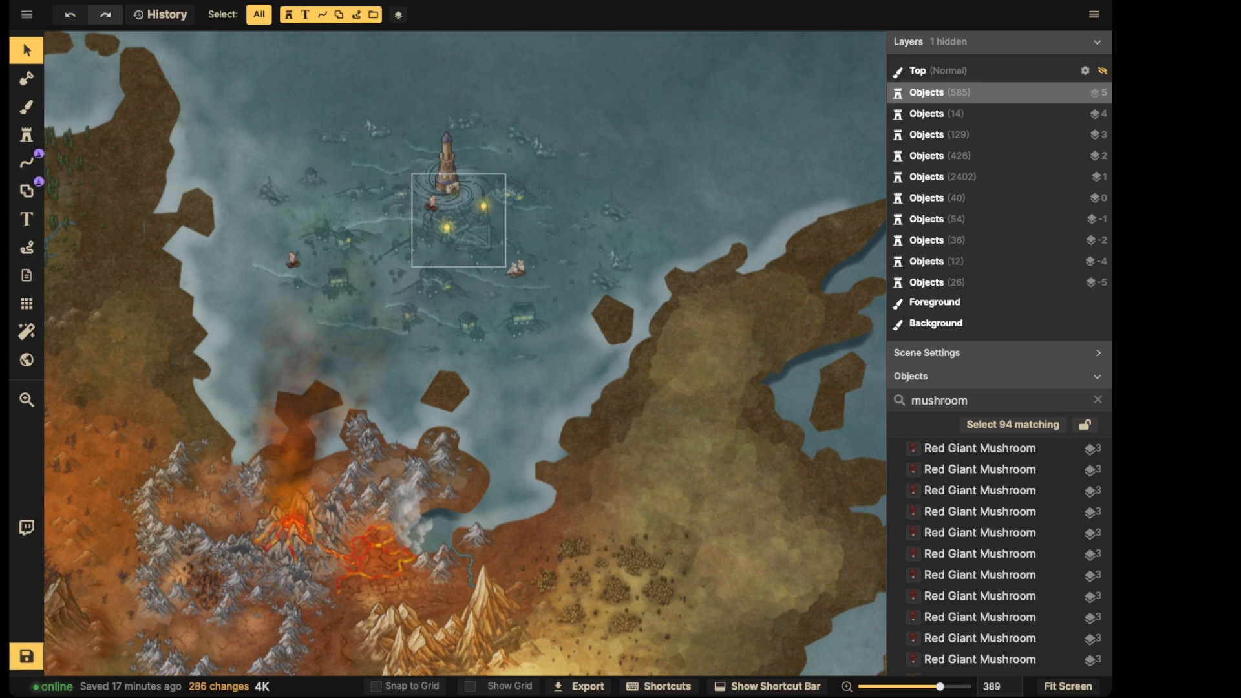
Group all objects of the sunken city under the default name "Group" and deselect the group
scroll(314, 129, down, 1)
drag(192, 95, 608, 347)
scroll(582, 344, down, 1)
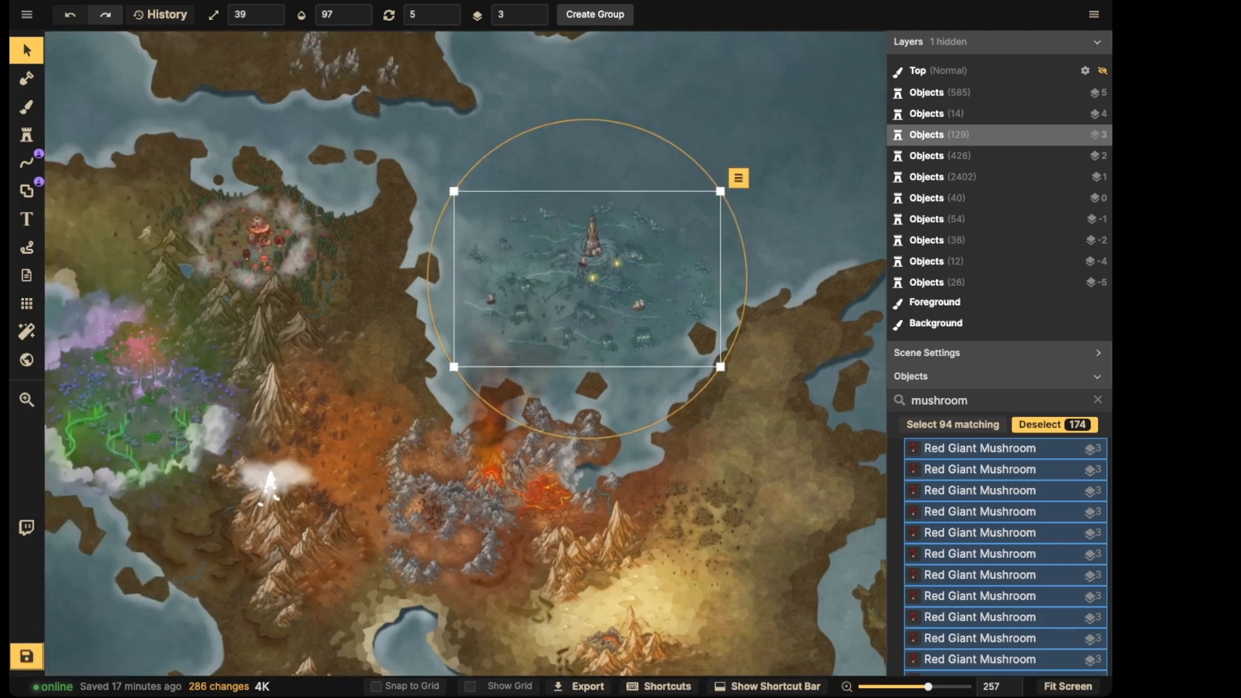
click(595, 14)
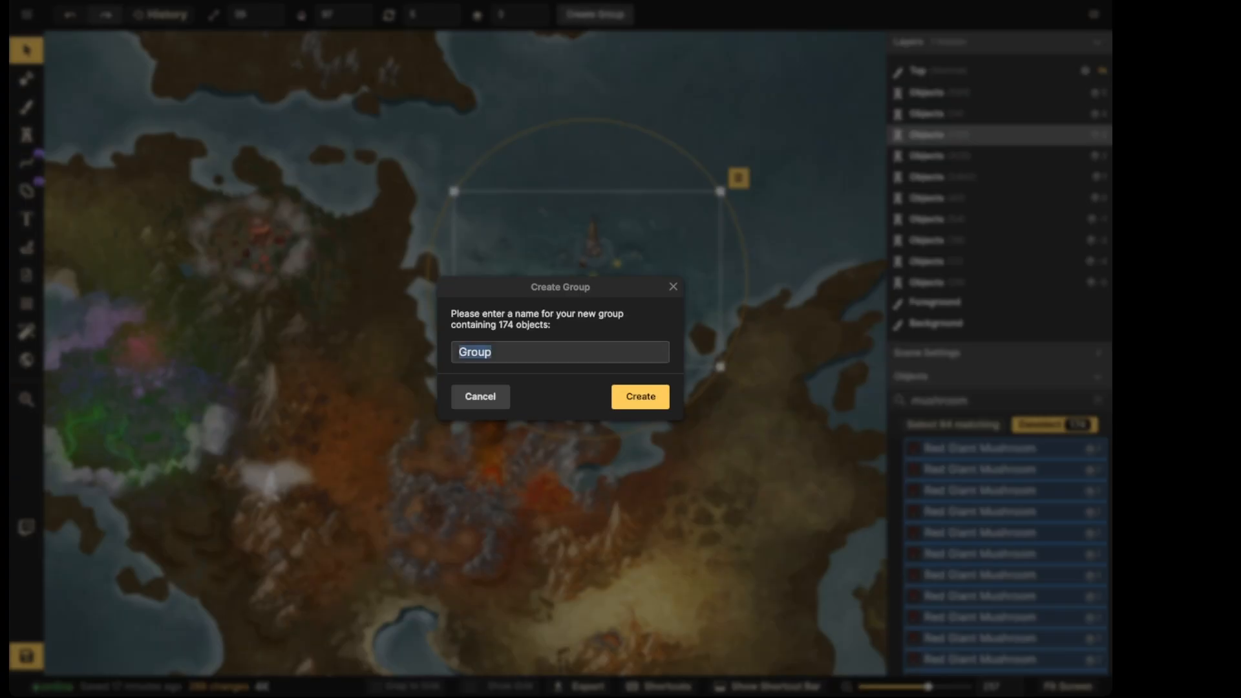
click(641, 396)
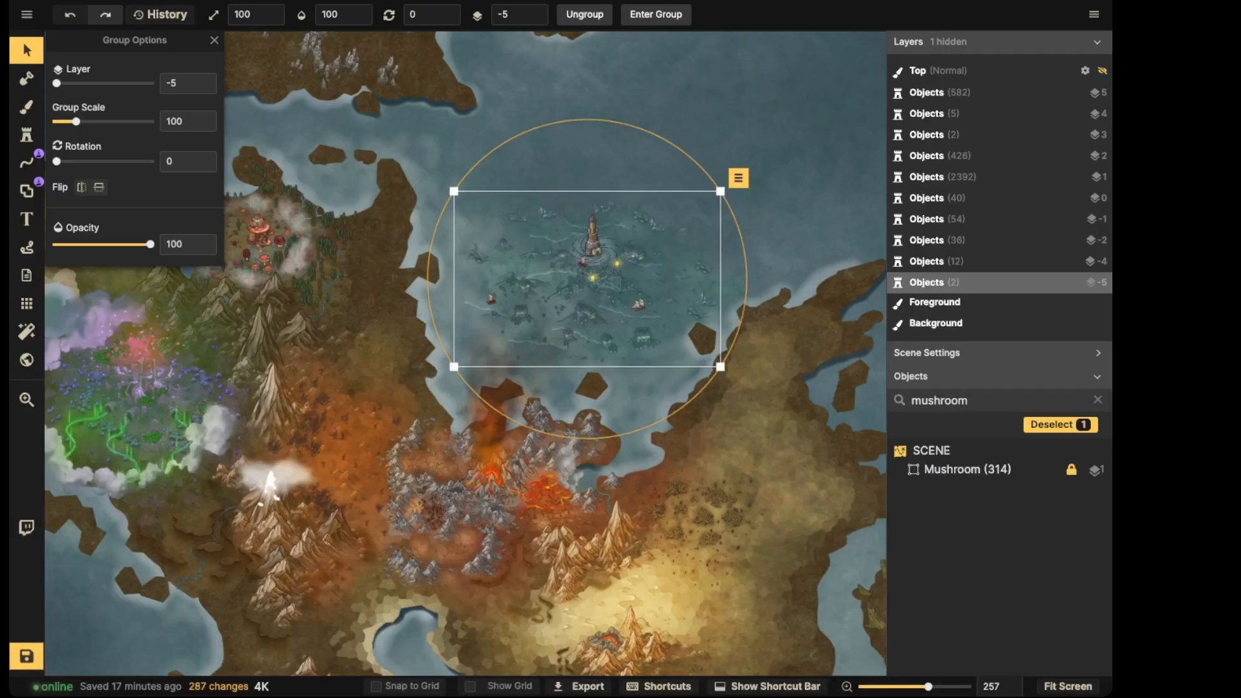
click(1060, 425)
Check the grouped sunken city against the surrounding continent and save the map
scroll(663, 201, down, 2)
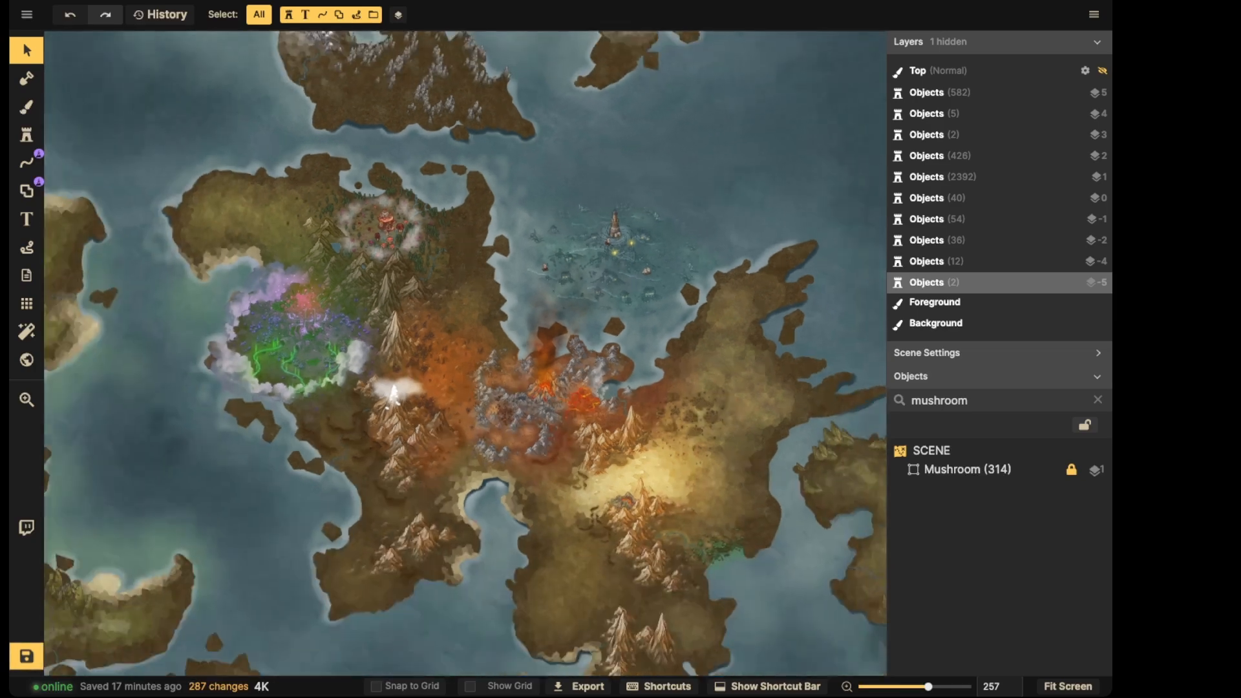
scroll(582, 272, down, 3)
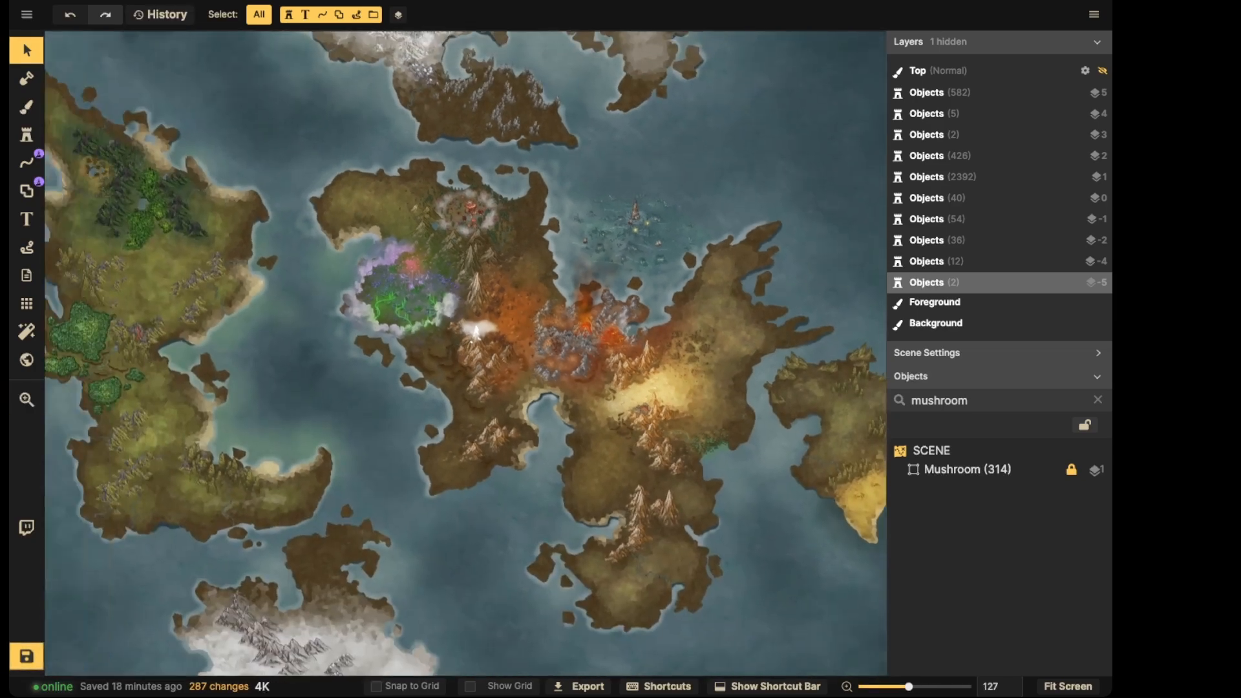
scroll(465, 352, up, 3)
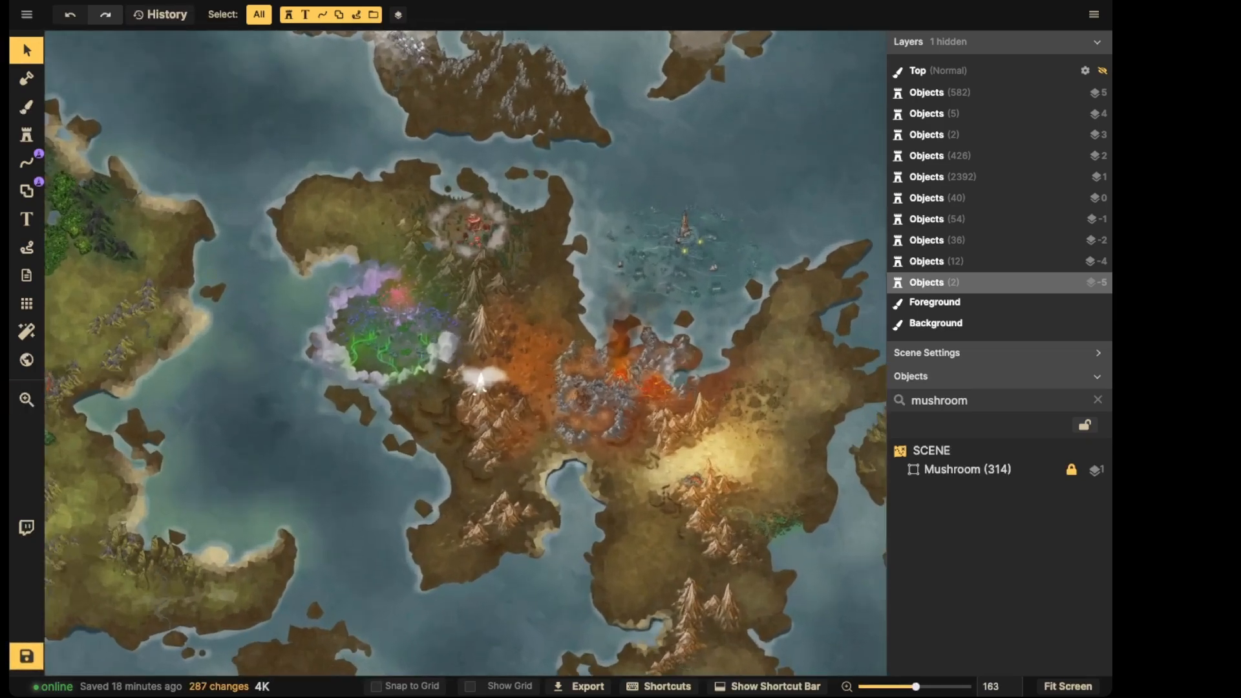
scroll(750, 214, up, 3)
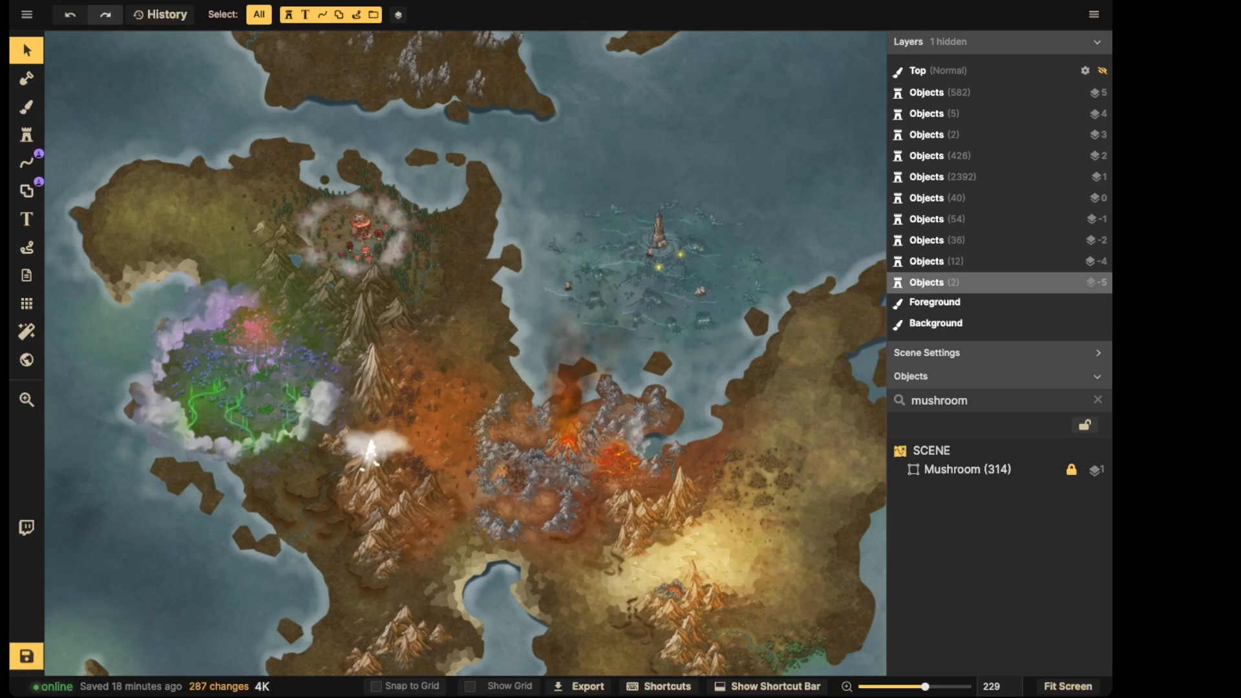
scroll(618, 258, down, 2)
click(617, 259)
shift+click(618, 259)
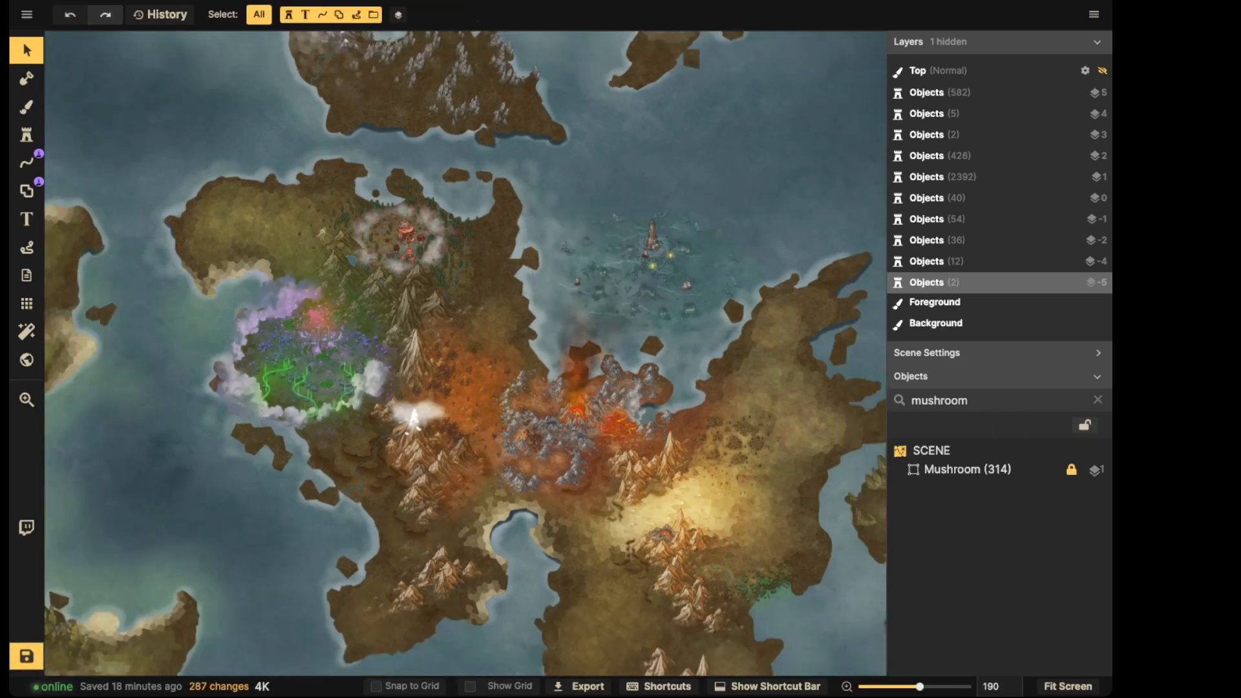
key(ctrl+s)
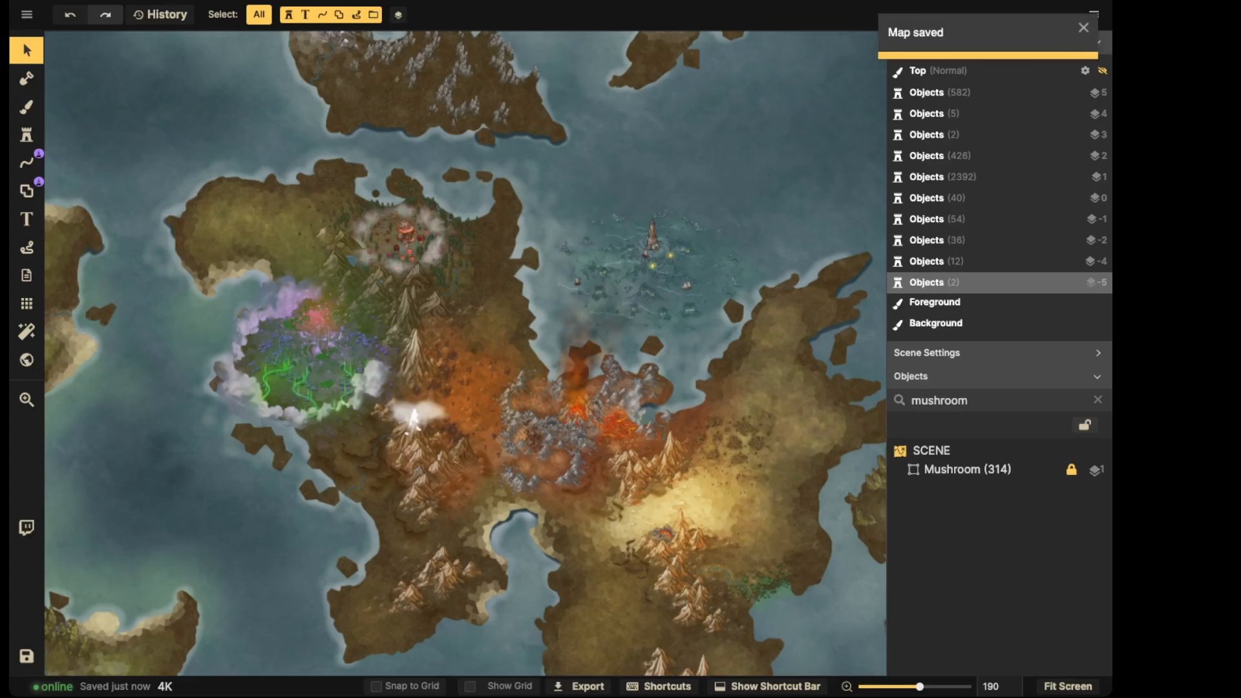
Choose the purple-roofed house set from the recently used stamps, keeping random stamps on
scroll(733, 204, down, 5)
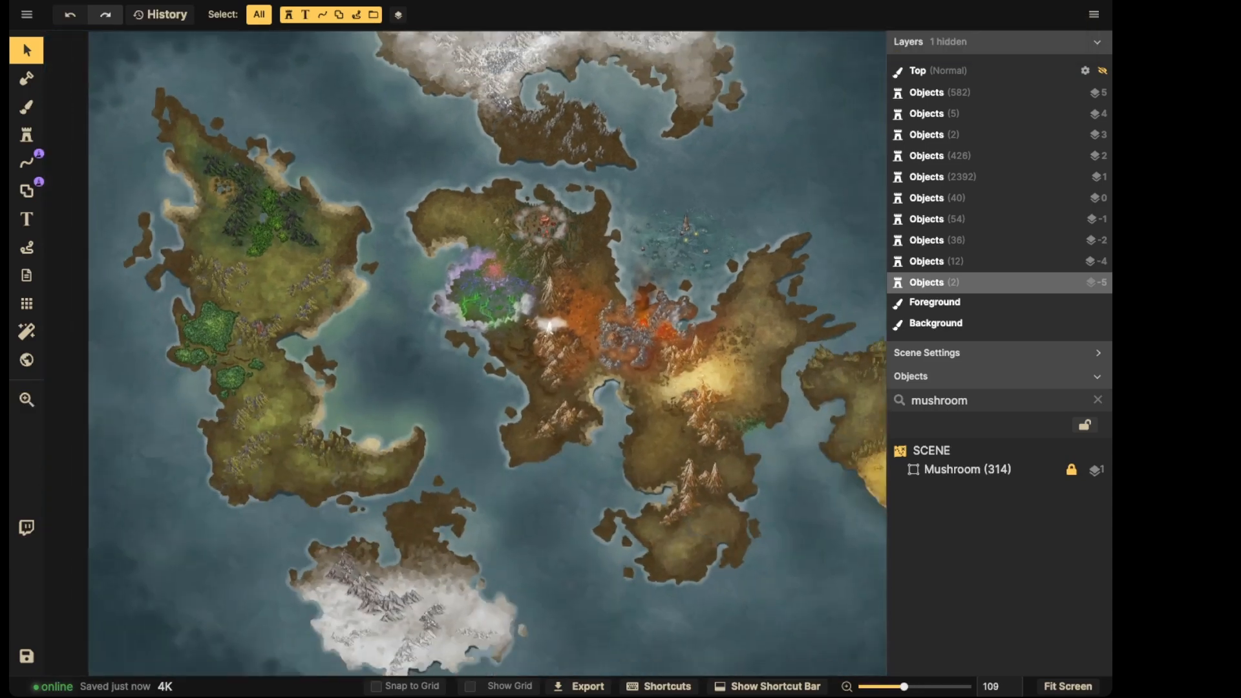
click(26, 134)
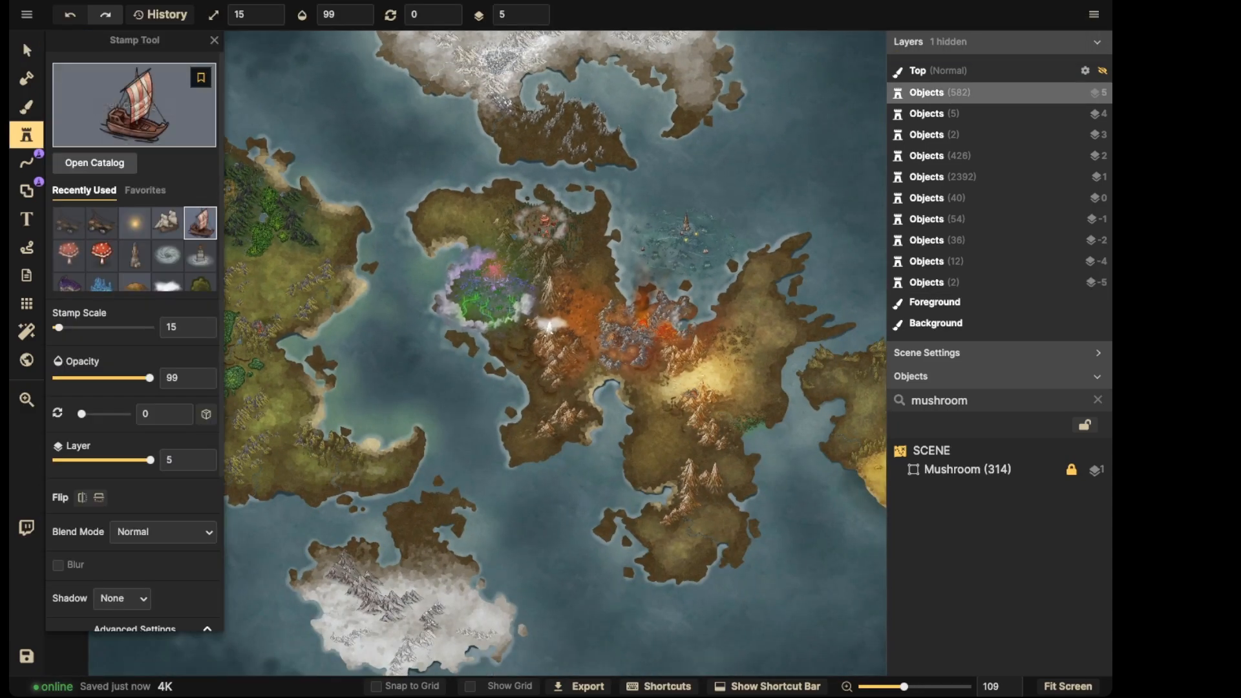
click(131, 106)
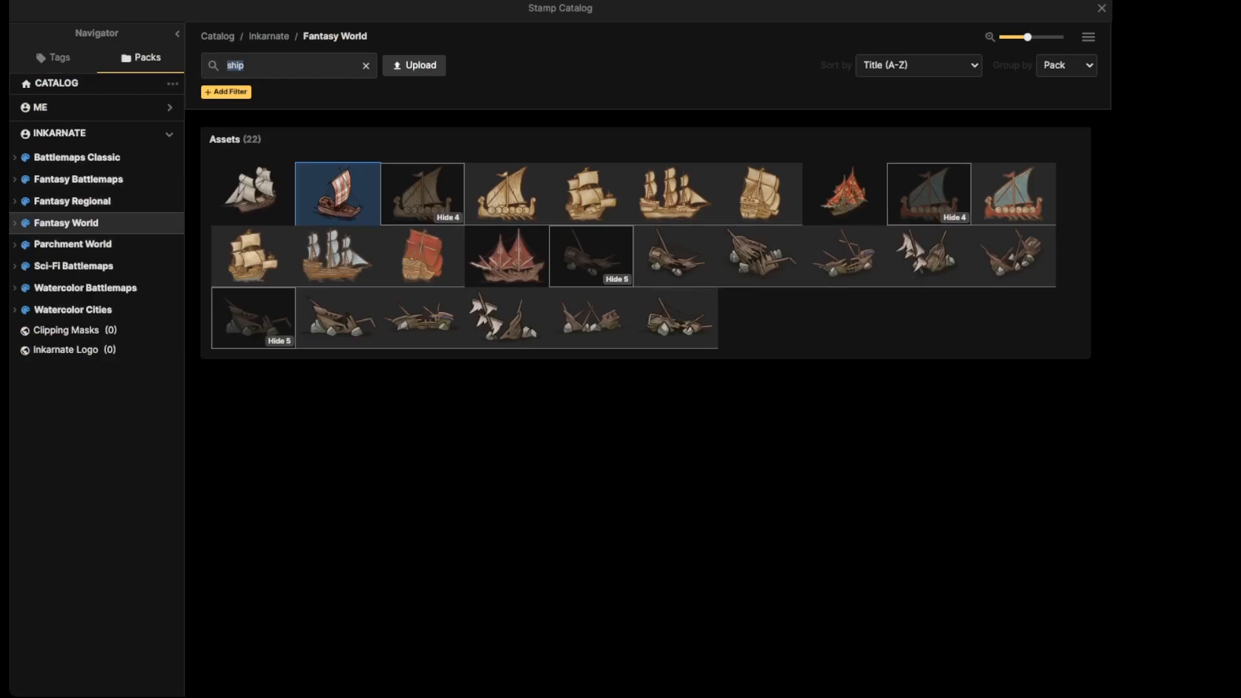
key(Escape)
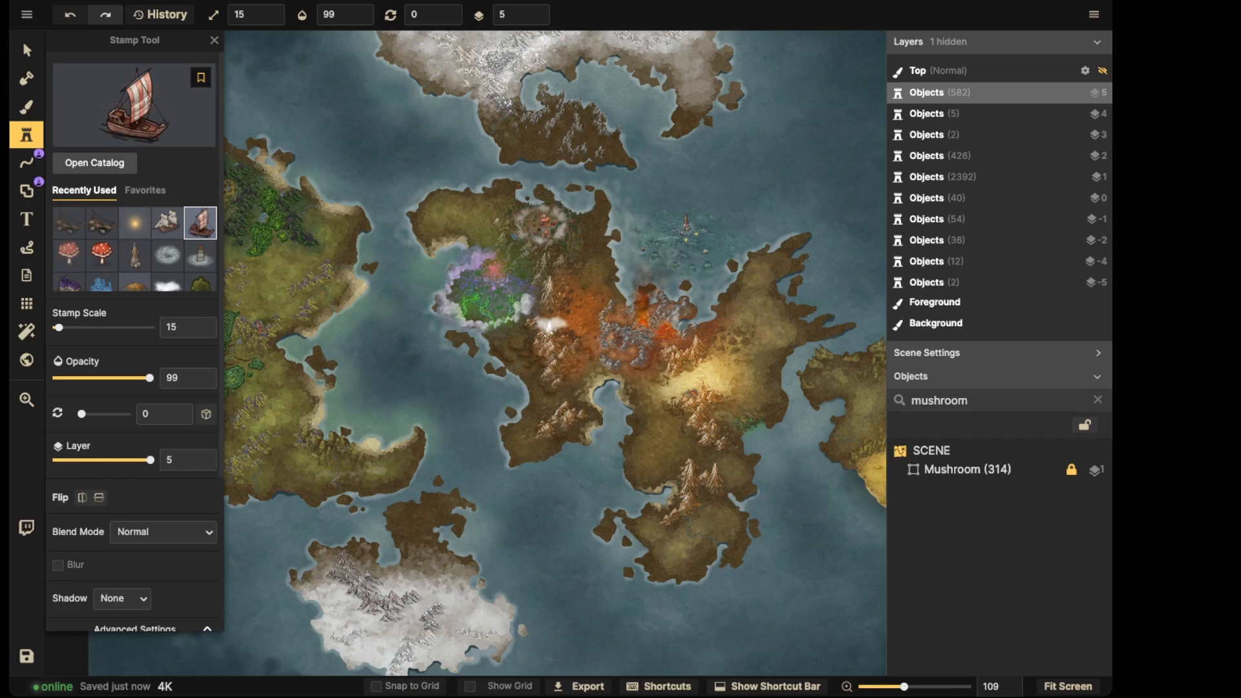
scroll(102, 257, down, 2)
click(69, 242)
scroll(478, 245, up, 10)
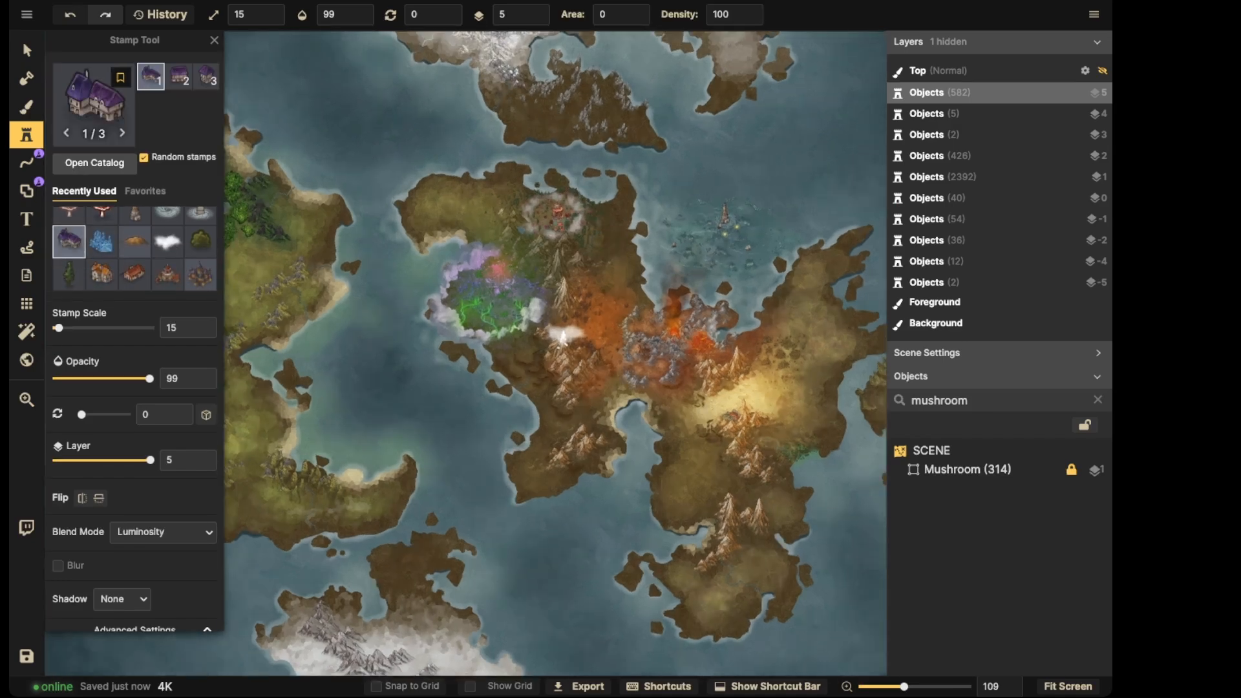
Place two houses at scale 75 on the northwestern peninsula, one at its northern coast and one beside the mountains
key(bracketright)
key(bracketright)
key(bracketright)
key(bracketright)
key(bracketright)
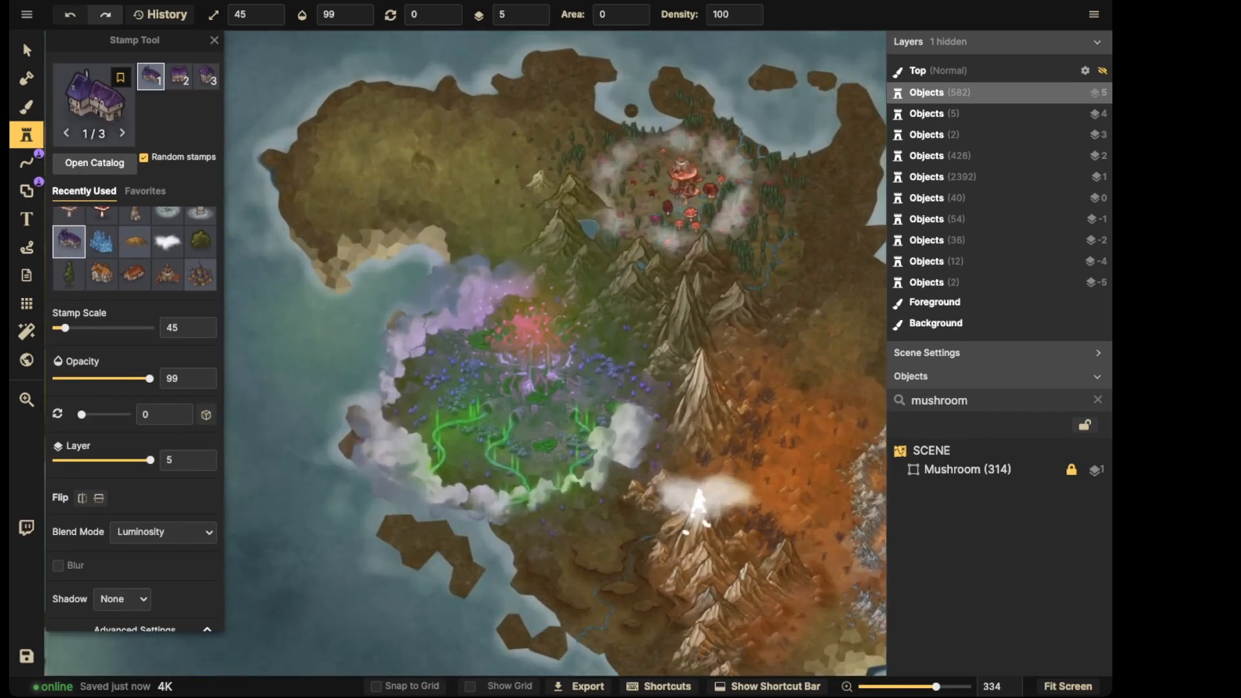
drag(394, 149, 523, 282)
scroll(445, 265, up, 5)
key(bracketright)
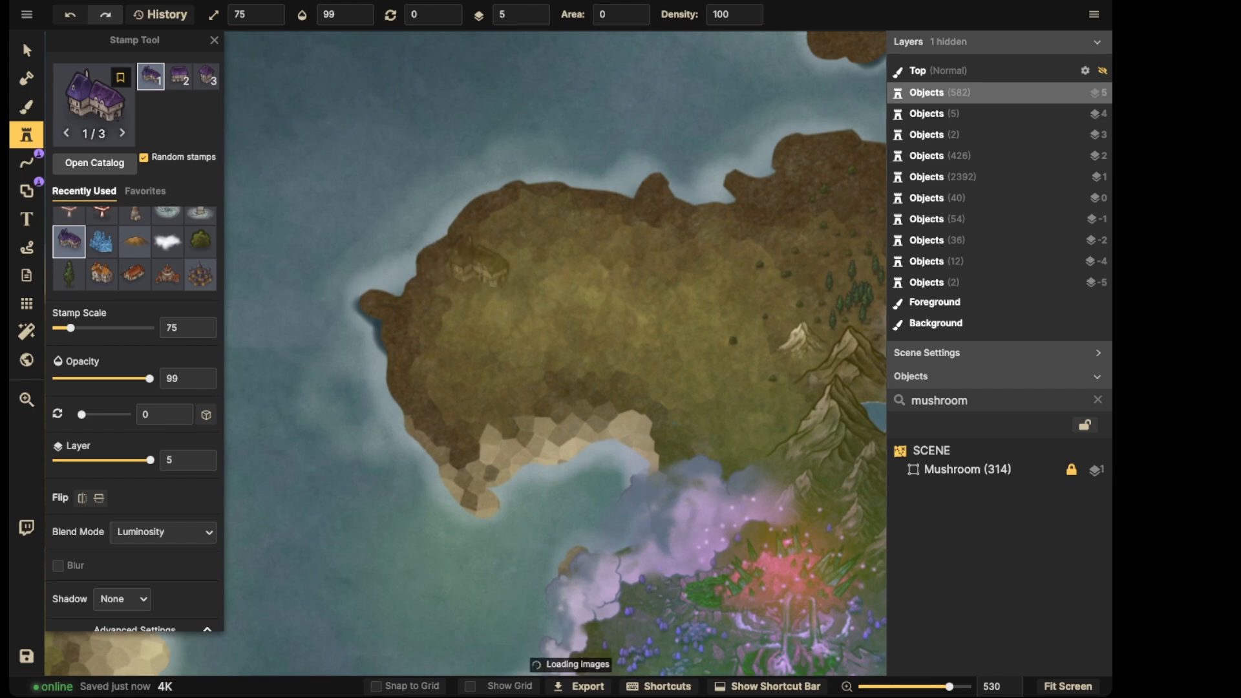
click(520, 208)
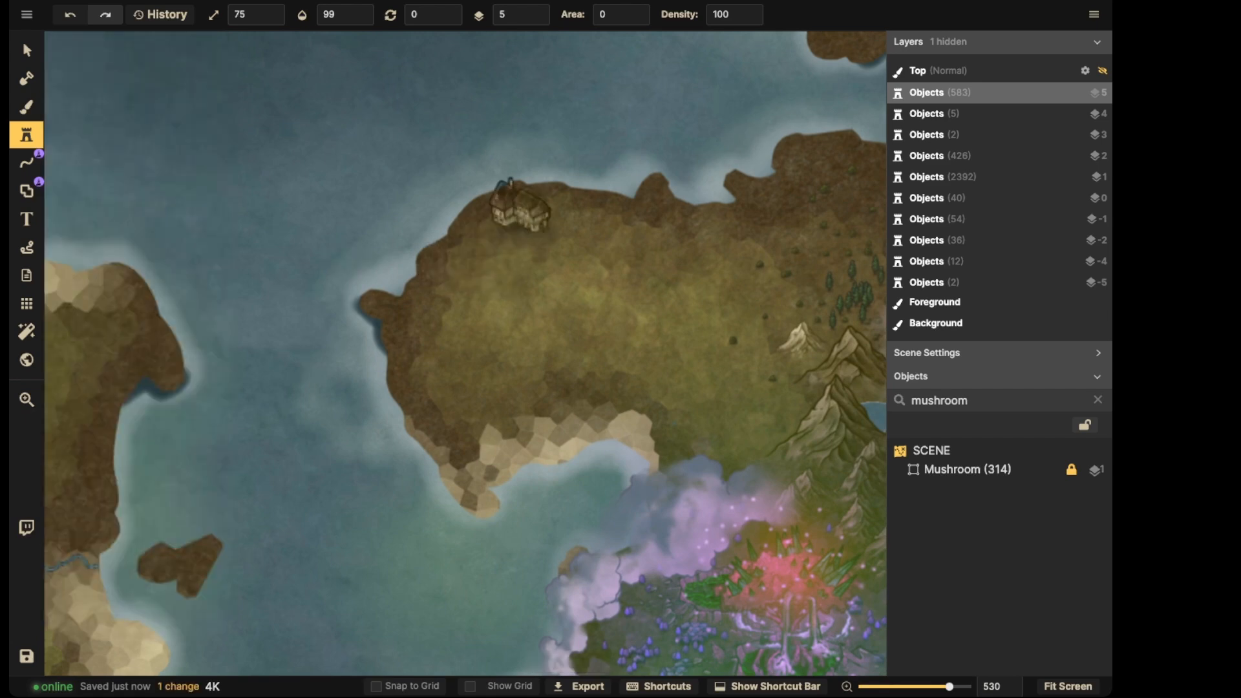
click(724, 395)
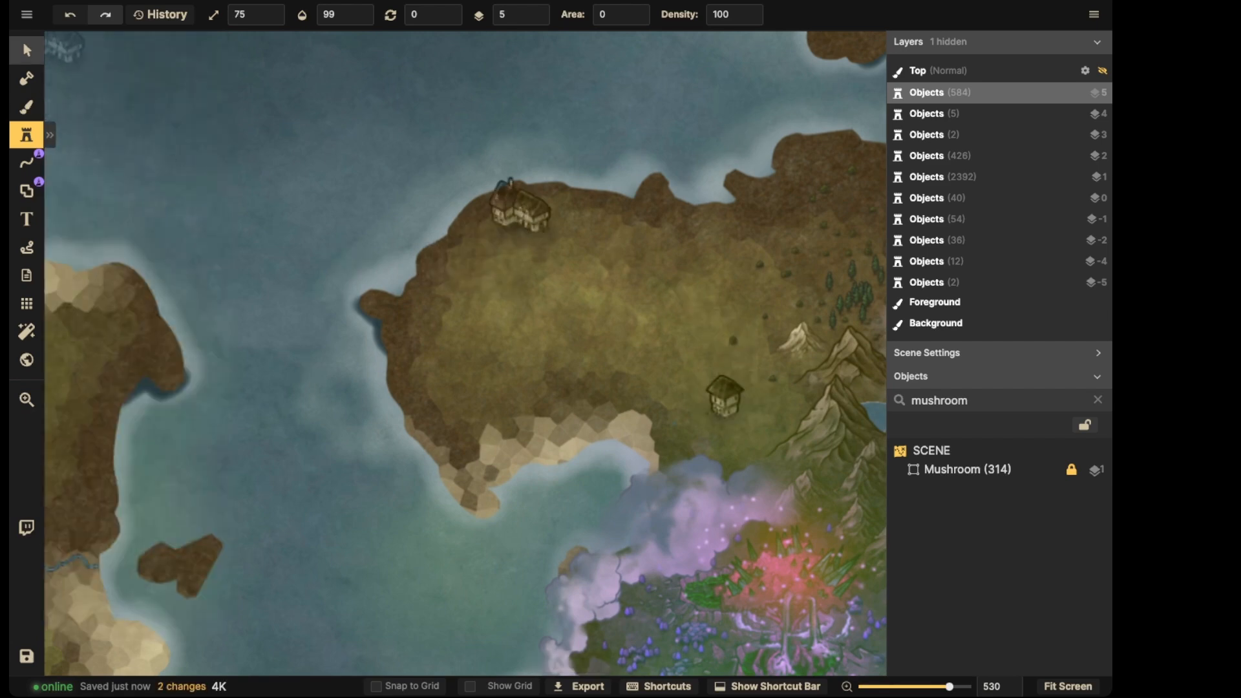
Move the large house at the northern coast slightly inland to the southeast and deselect it
click(27, 50)
drag(519, 212, 537, 238)
key(Escape)
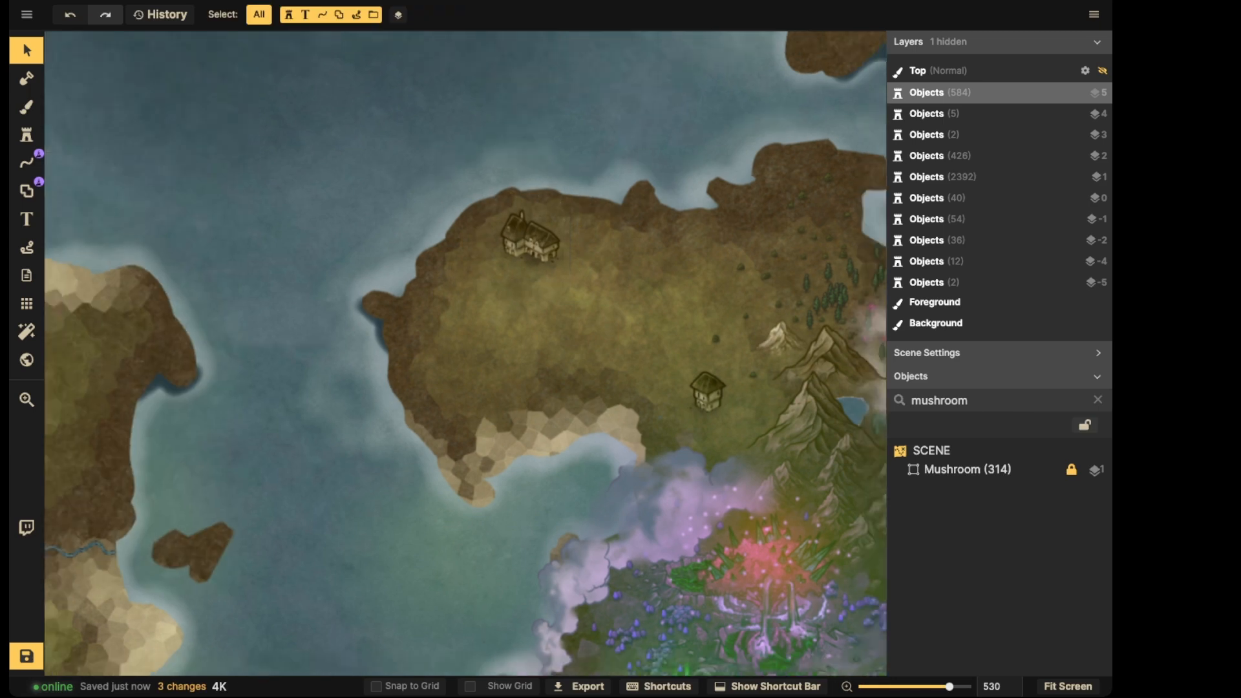
scroll(417, 284, down, 2)
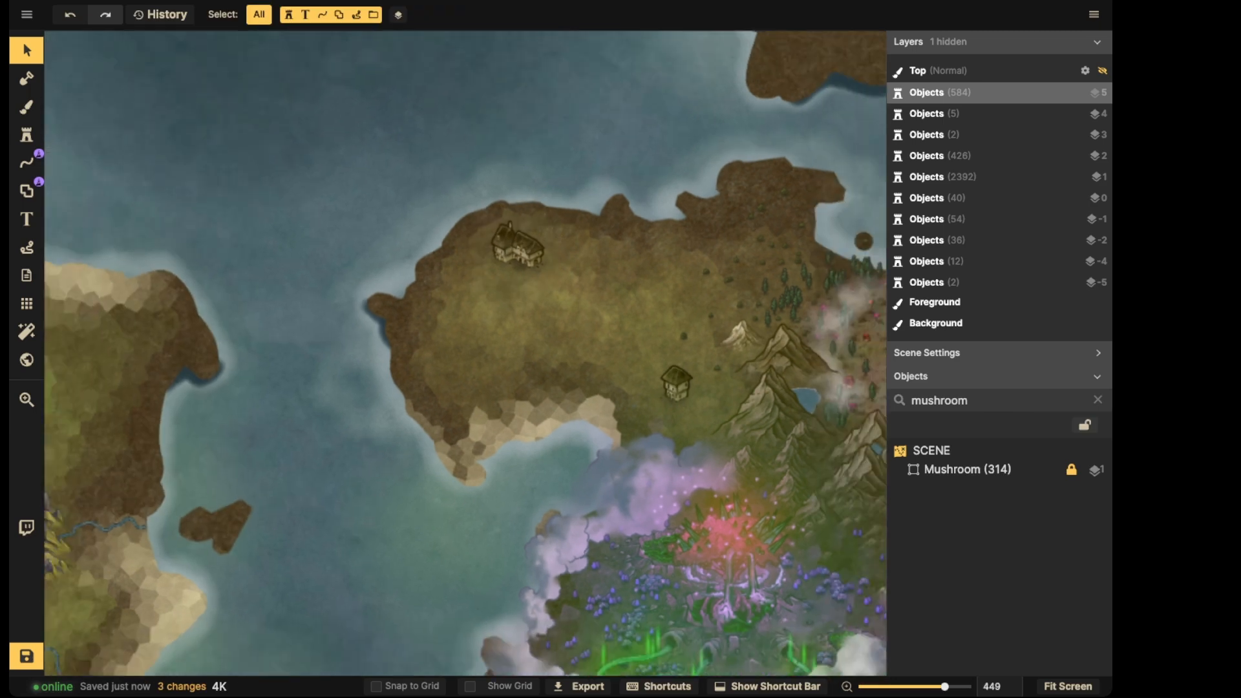
Search the stamp catalog for "scale" and choose the plain dark-and-light scale bar stamp set
click(26, 134)
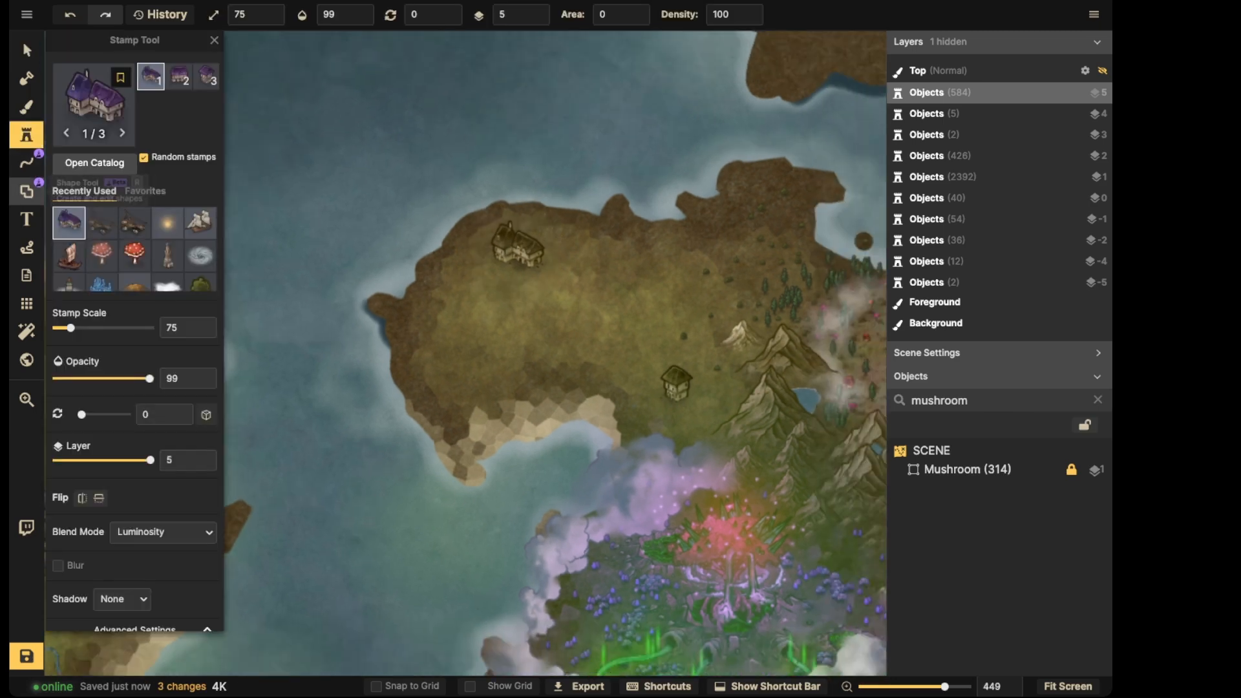
click(27, 191)
click(26, 135)
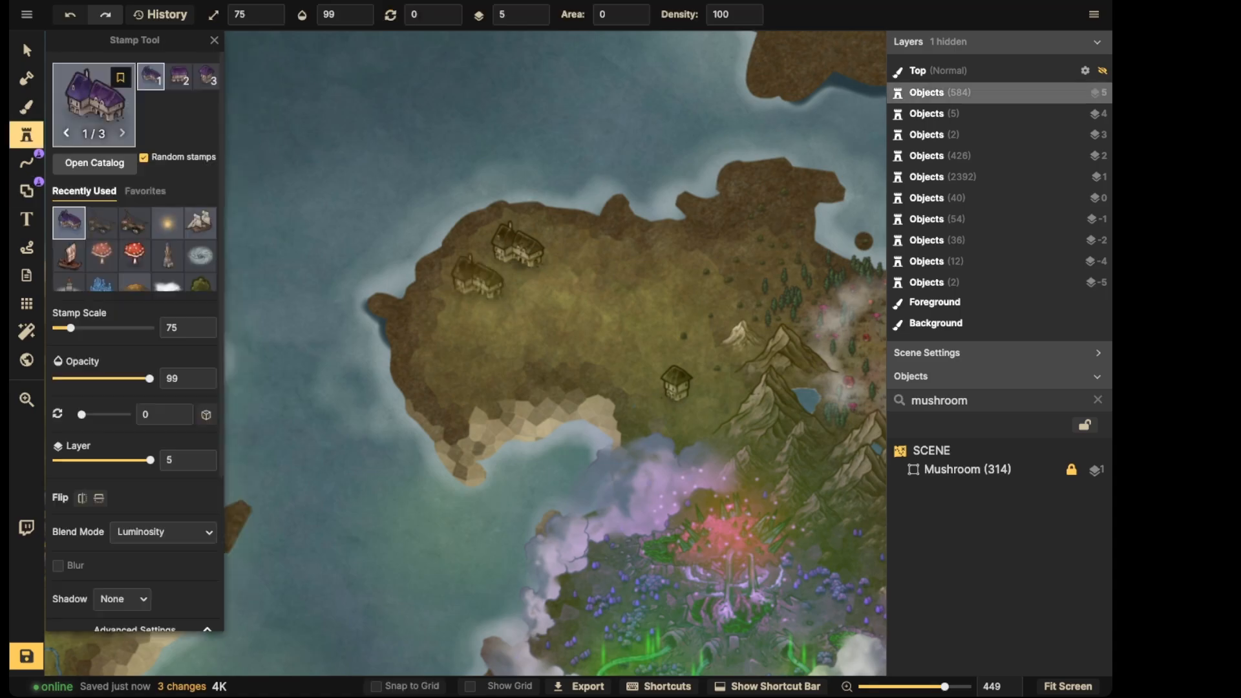
click(94, 90)
text(scale)
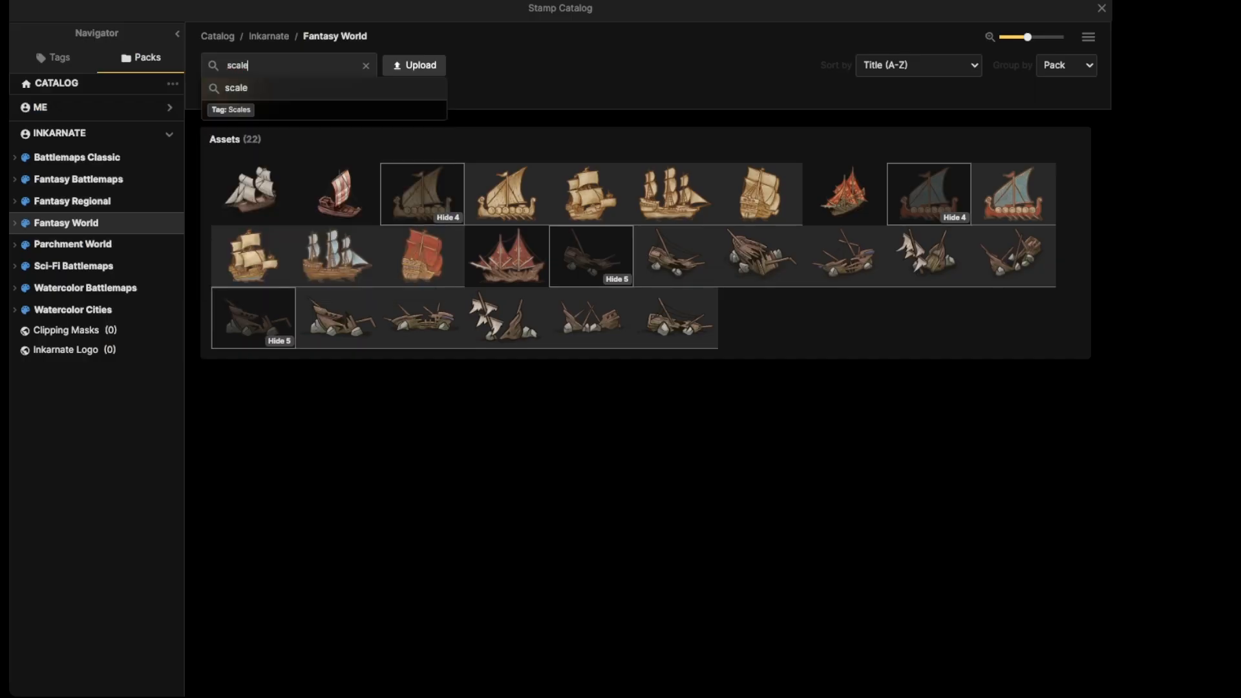
key(Return)
click(423, 194)
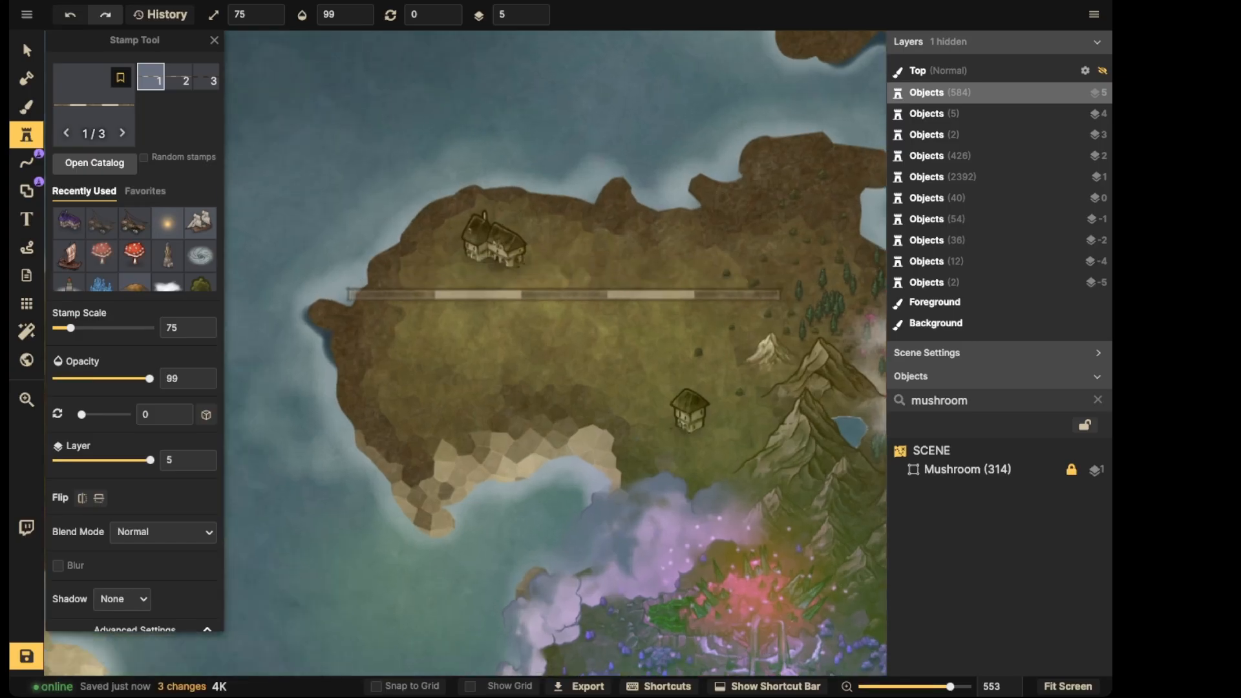
Place the scale bar horizontally between the two houses and reduce it to scale 45
scroll(560, 299, down, 2)
click(554, 317)
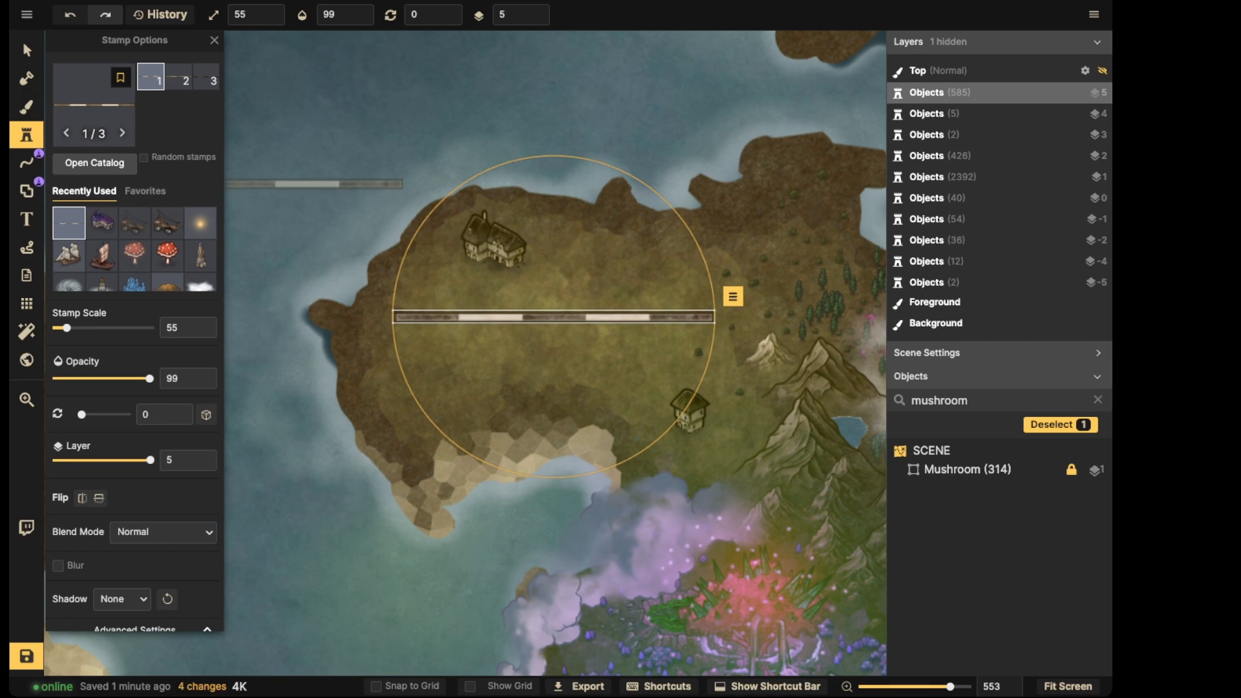
click(26, 50)
scroll(529, 323, down, 2)
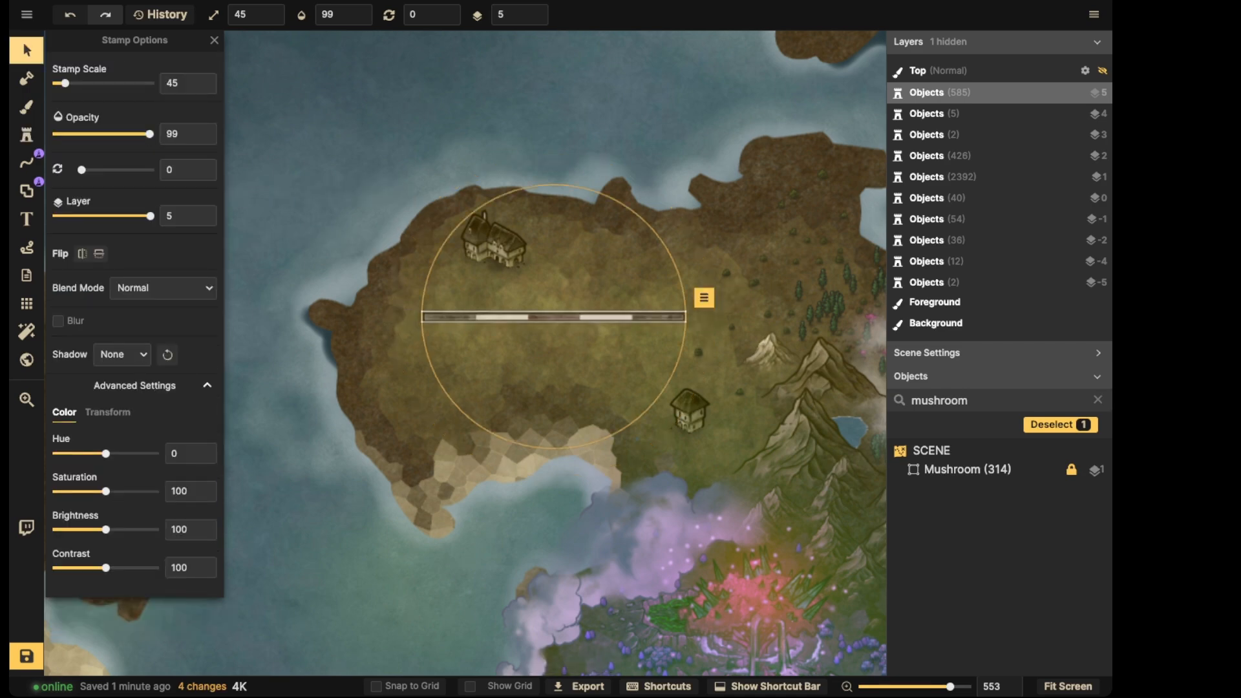
scroll(529, 323, up, 5)
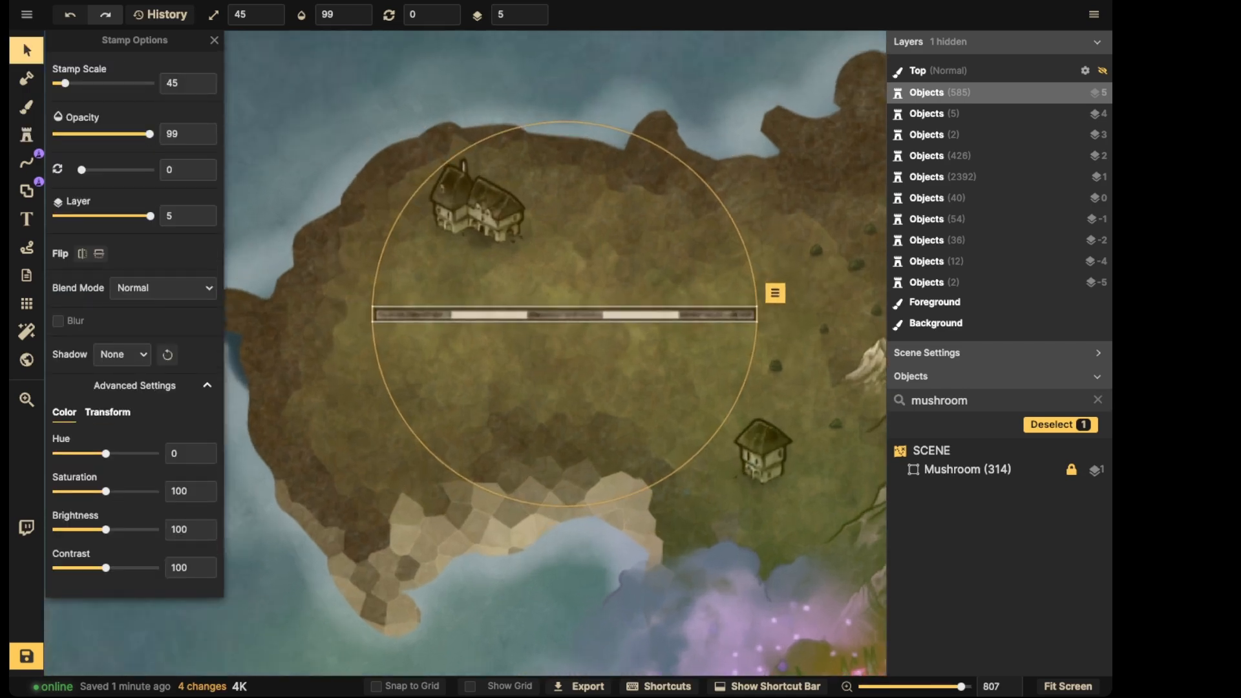
Thicken the scale bar to a height of 243 and reduce its stamp scale to 35
click(107, 412)
drag(126, 492, 139, 492)
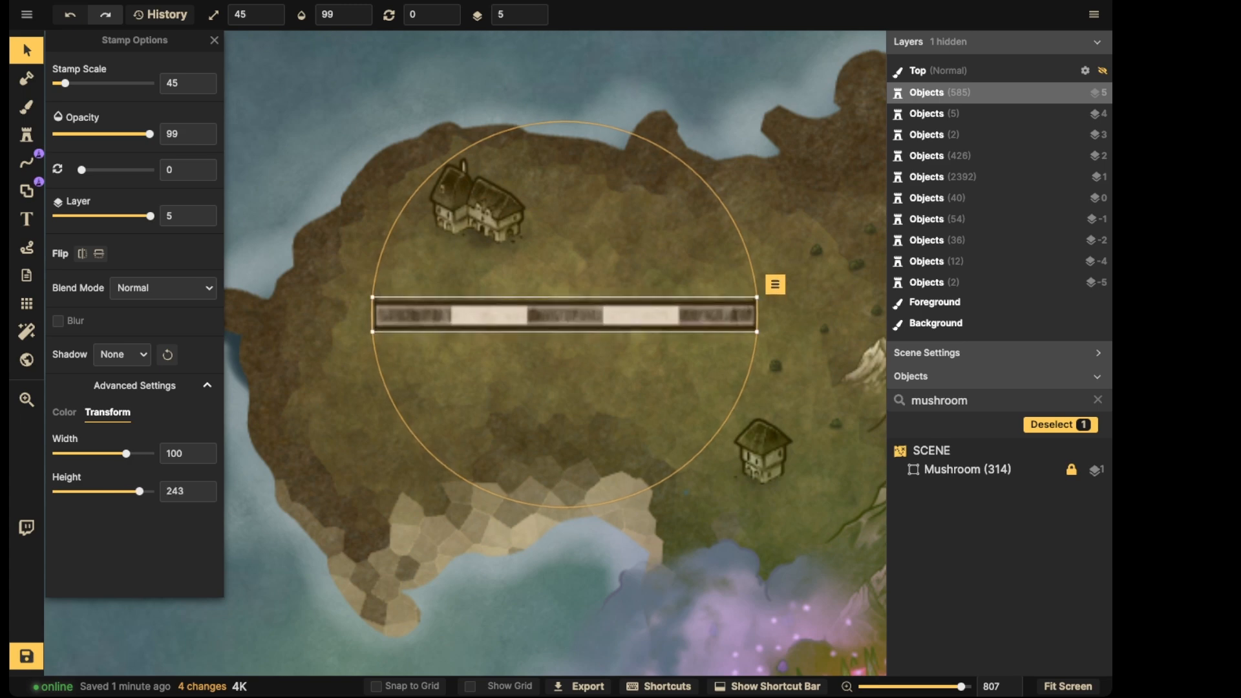
drag(372, 333, 415, 328)
scroll(564, 315, up, 1)
scroll(564, 314, down, 1)
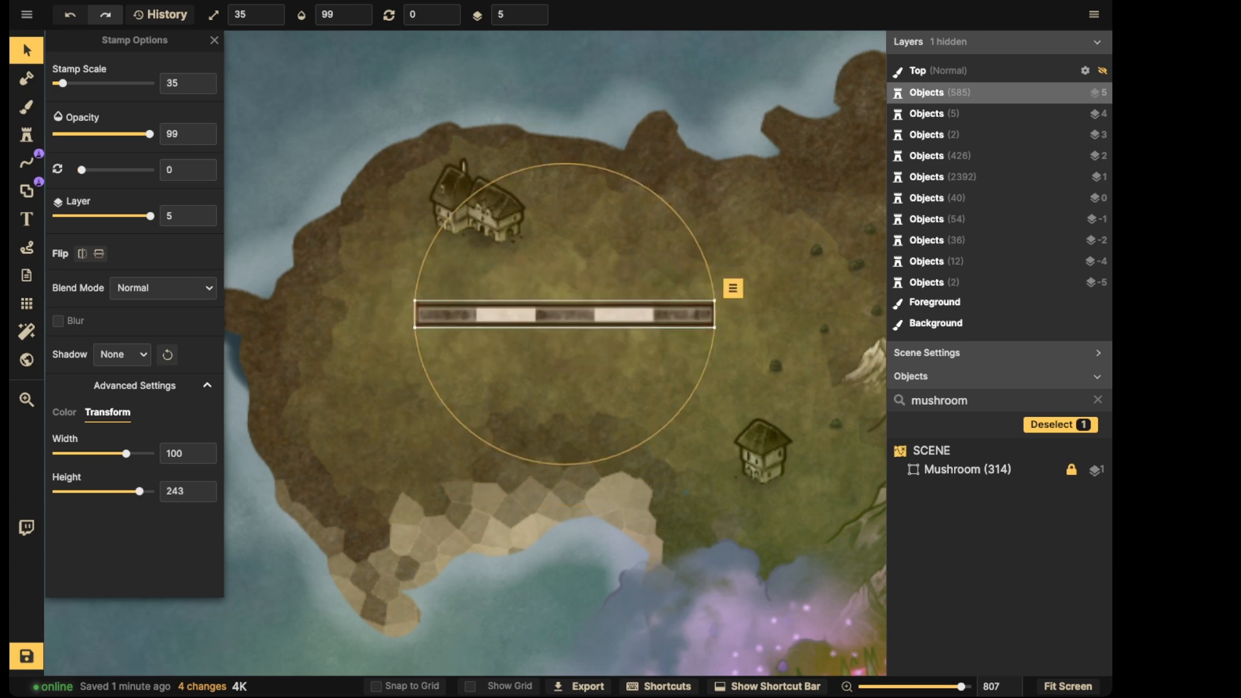
Shift the scale bar east and rotate it to 45 degrees so it spans between the two houses
drag(565, 315, 627, 314)
scroll(628, 314, up, 3)
scroll(627, 315, down, 2)
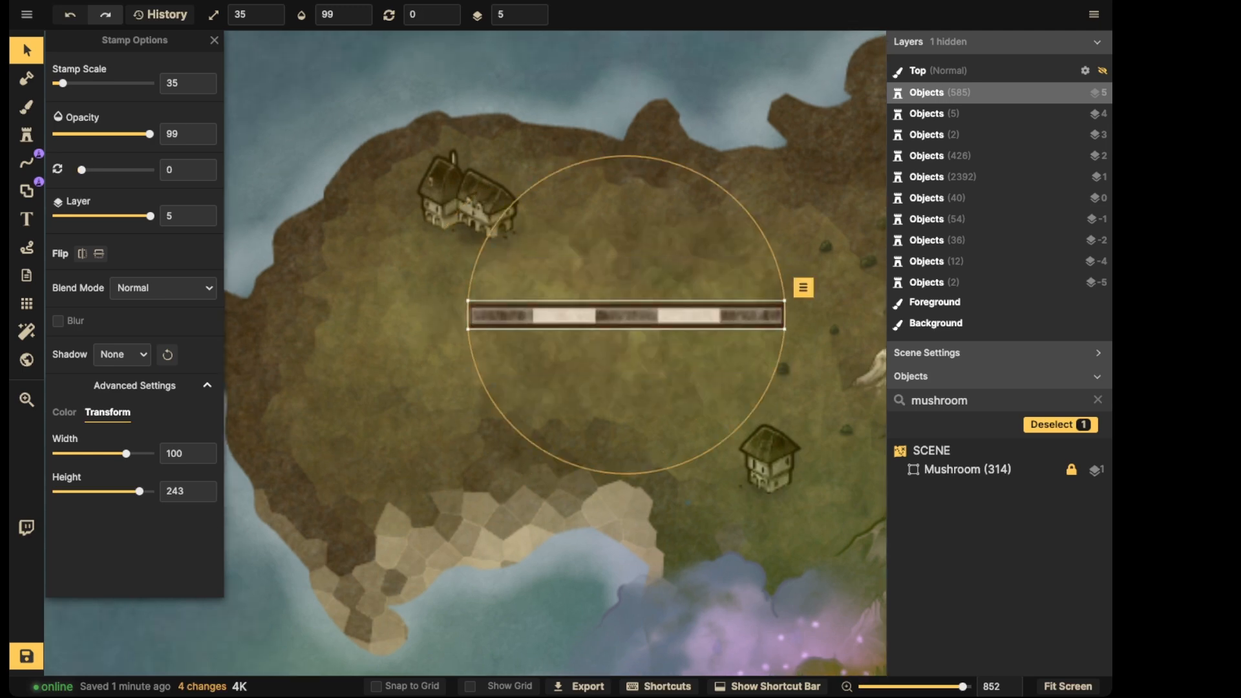
scroll(626, 315, up, 3)
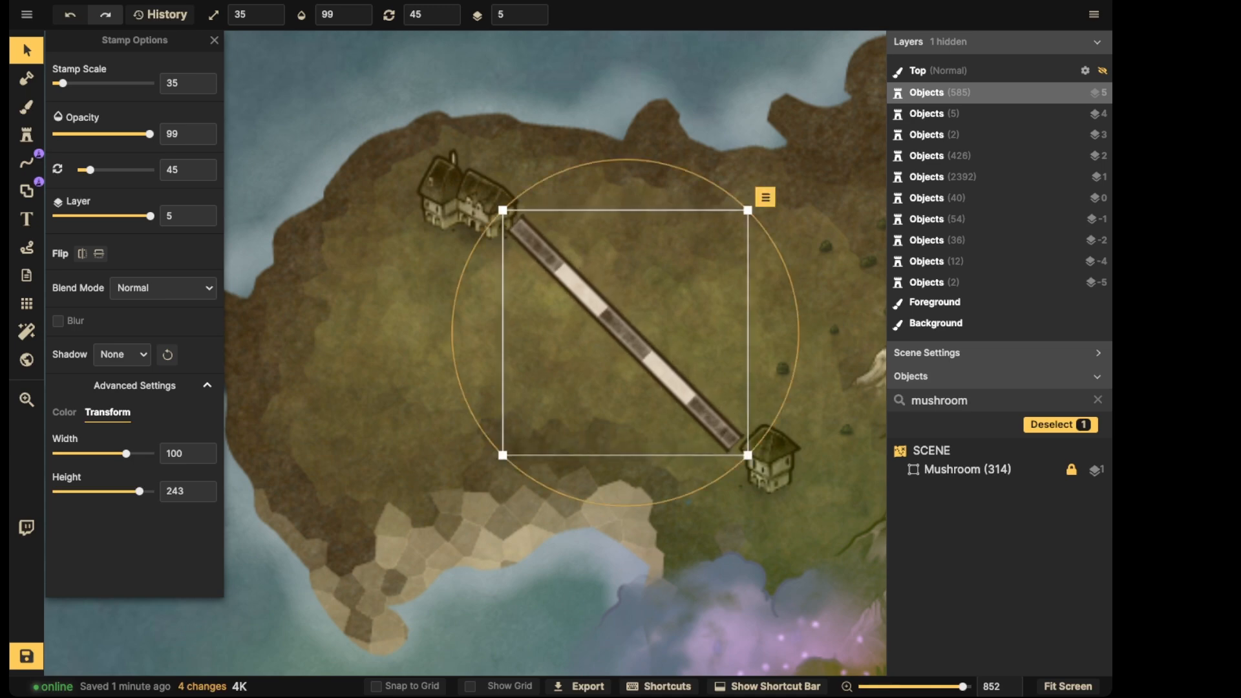
Set the scale bar to scale 25, rotate it to 38 degrees, and position its lower end at the small house
key(bracketleft)
key(bracketleft)
drag(625, 333, 684, 376)
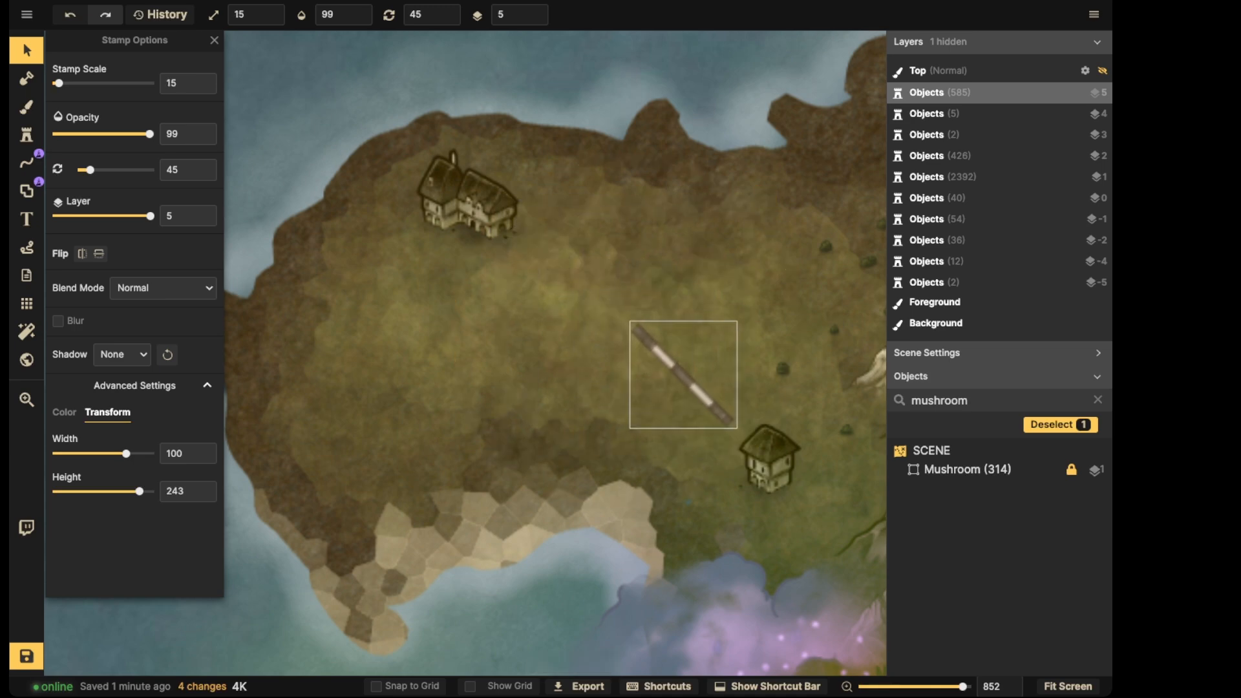
key(bracketright)
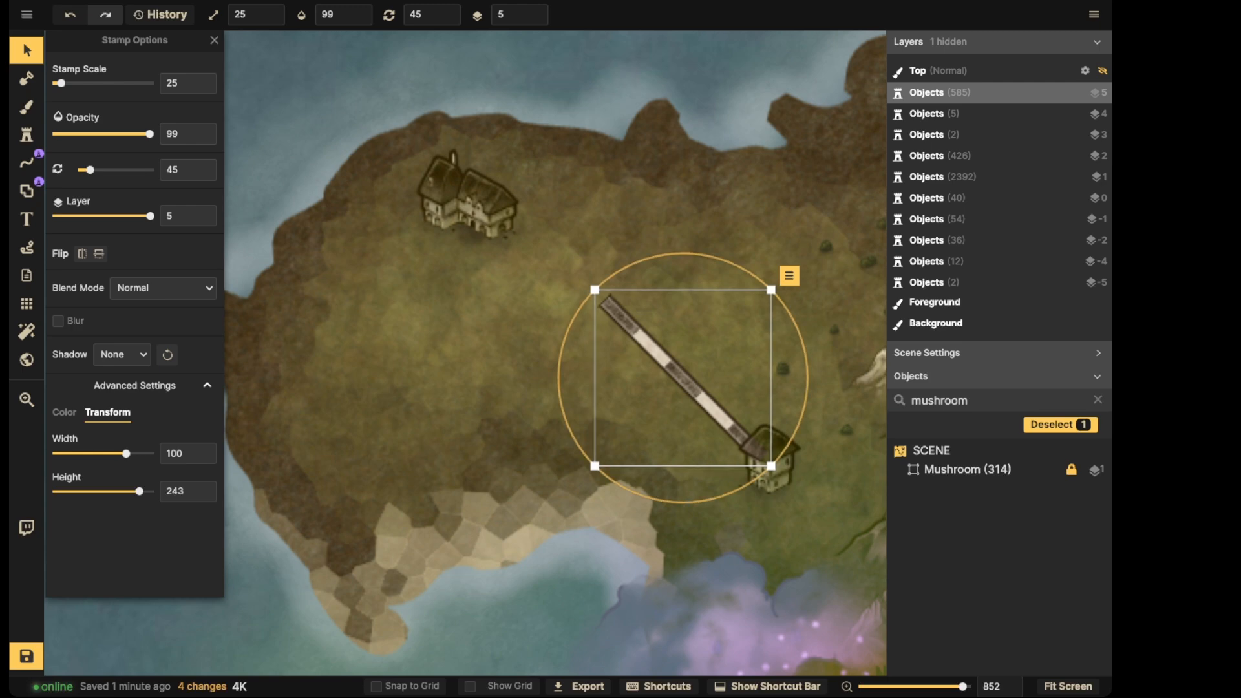
drag(673, 501, 687, 502)
drag(683, 377, 681, 381)
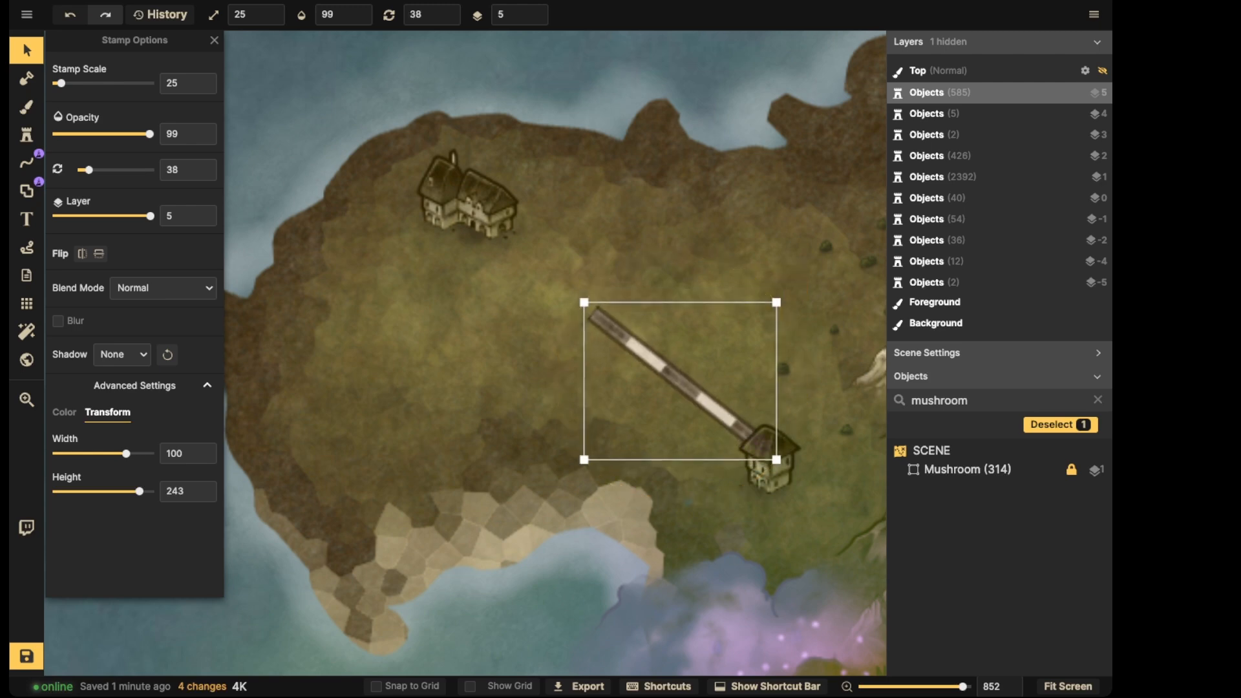
Duplicate the scale bar and place the copy end to end with the original, reaching the large house
key(ctrl+v)
drag(553, 298, 536, 270)
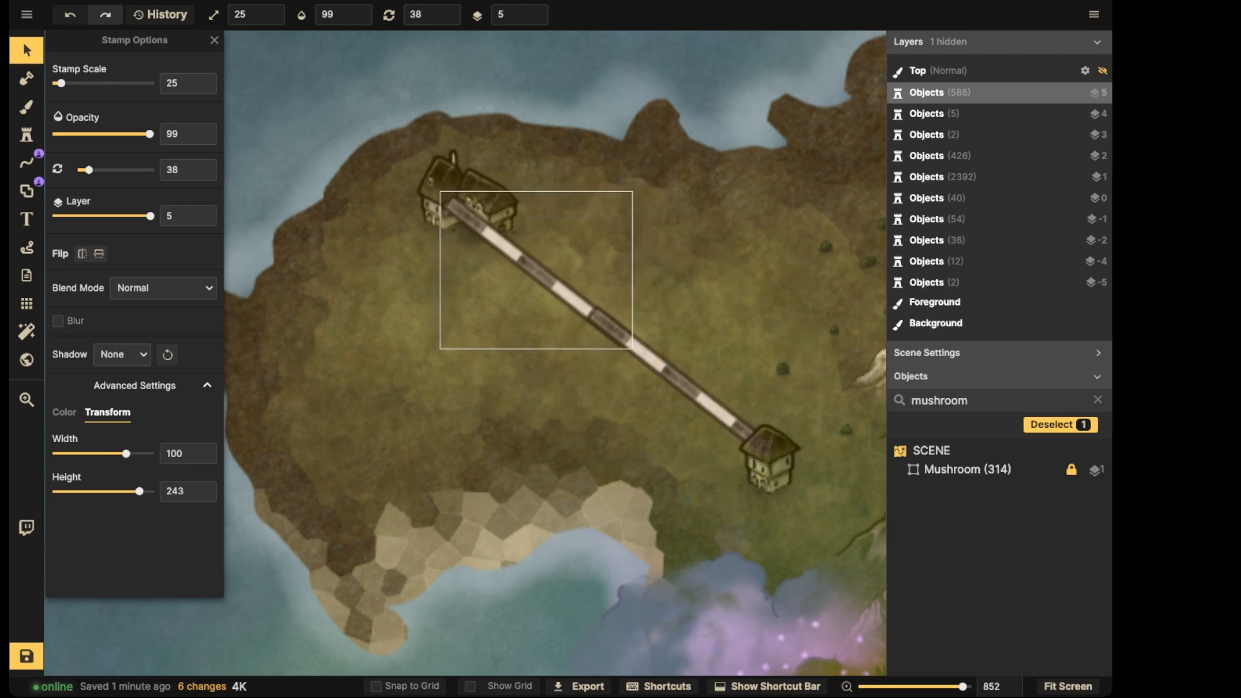
click(537, 270)
Move the copied scale bar into the sea north of the large house and rotate it to 315.5 degrees
drag(629, 343, 653, 256)
drag(536, 270, 571, 190)
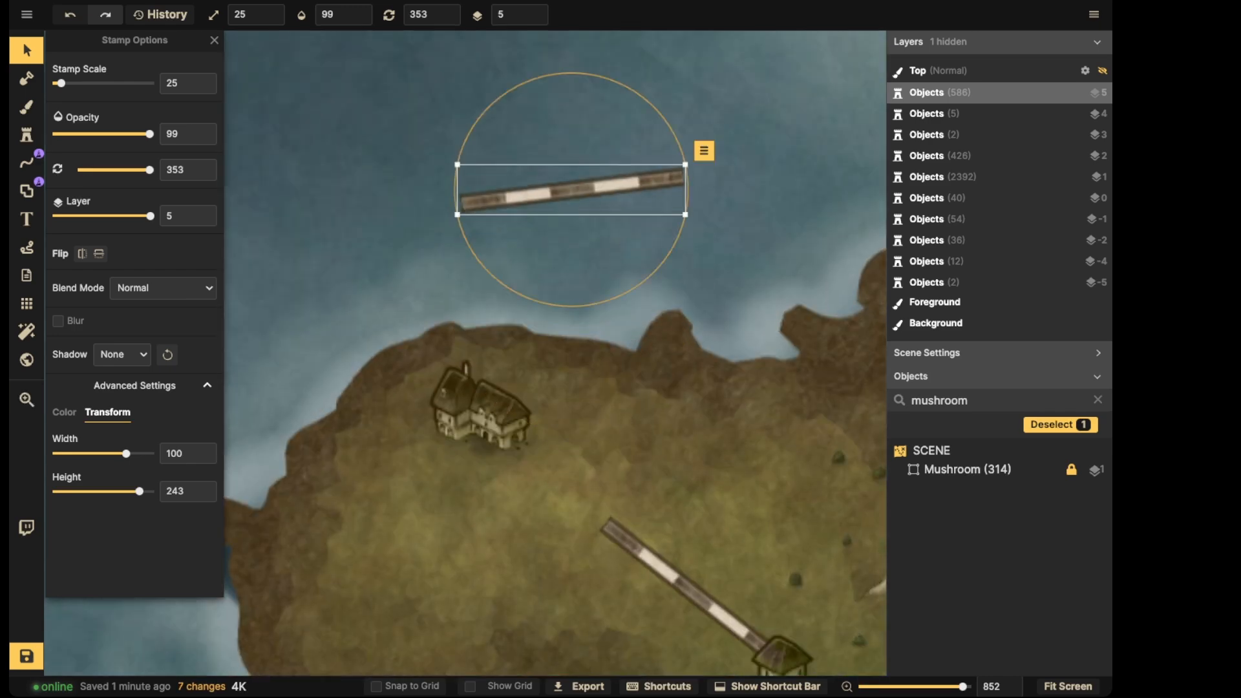
drag(687, 176, 688, 190)
scroll(575, 203, down, 5)
drag(572, 194, 577, 237)
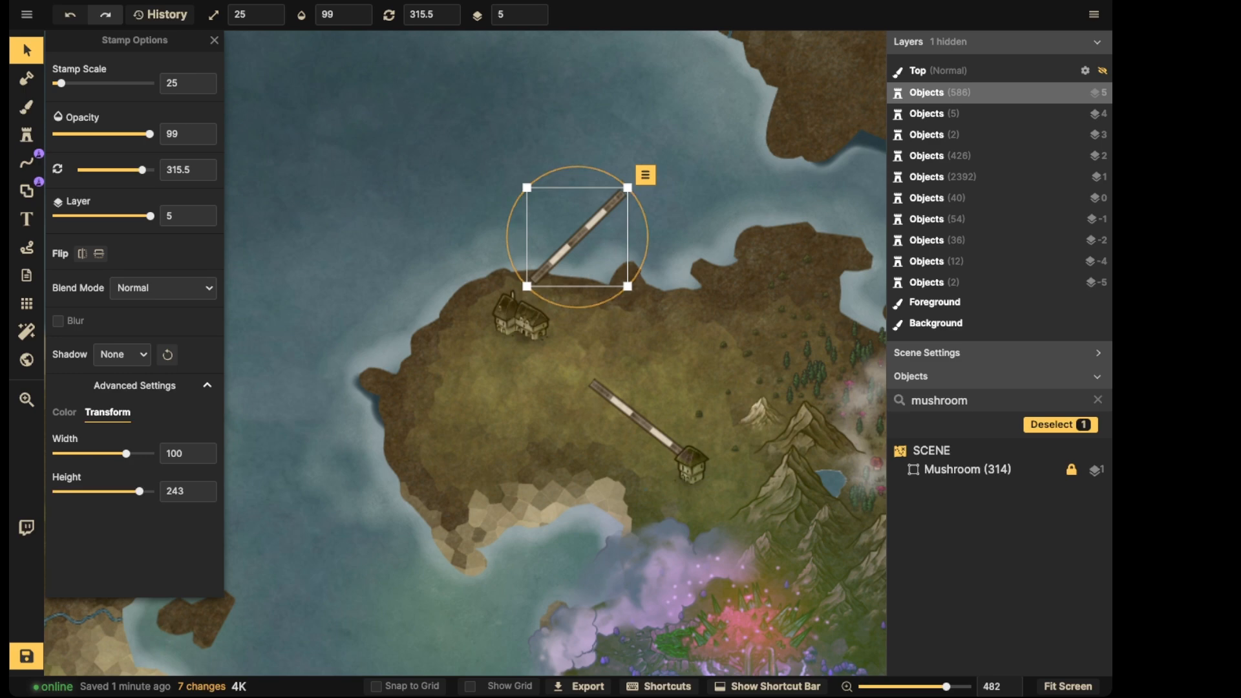
Delete both scale bars, the copy offshore and the one beside the small house
click(27, 51)
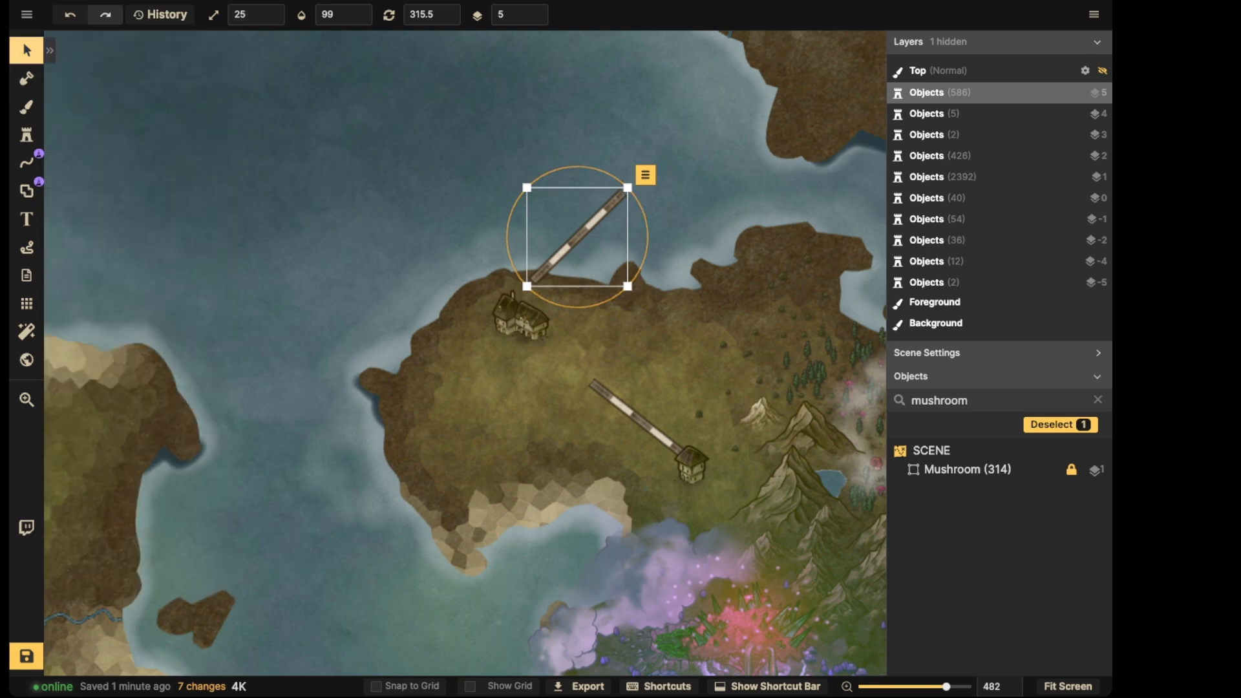
key(Delete)
click(642, 421)
key(Delete)
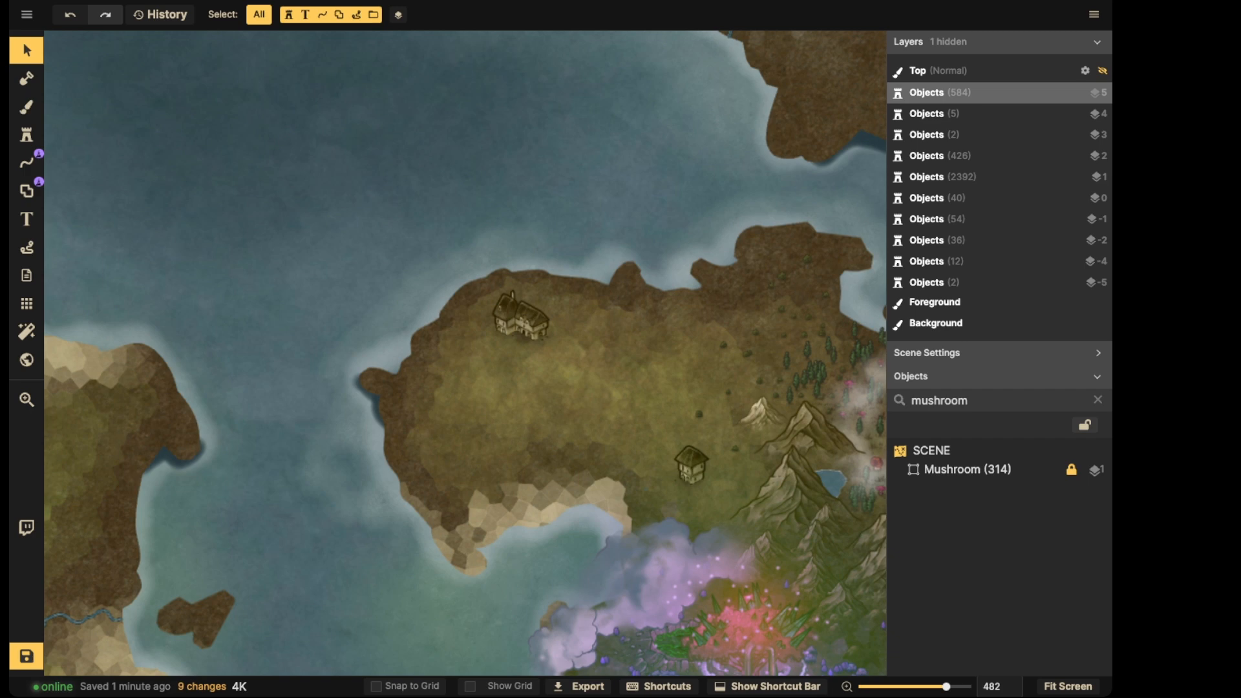
Delete the small house and the large house from the northwestern peninsula
scroll(521, 315, down, 1)
click(521, 315)
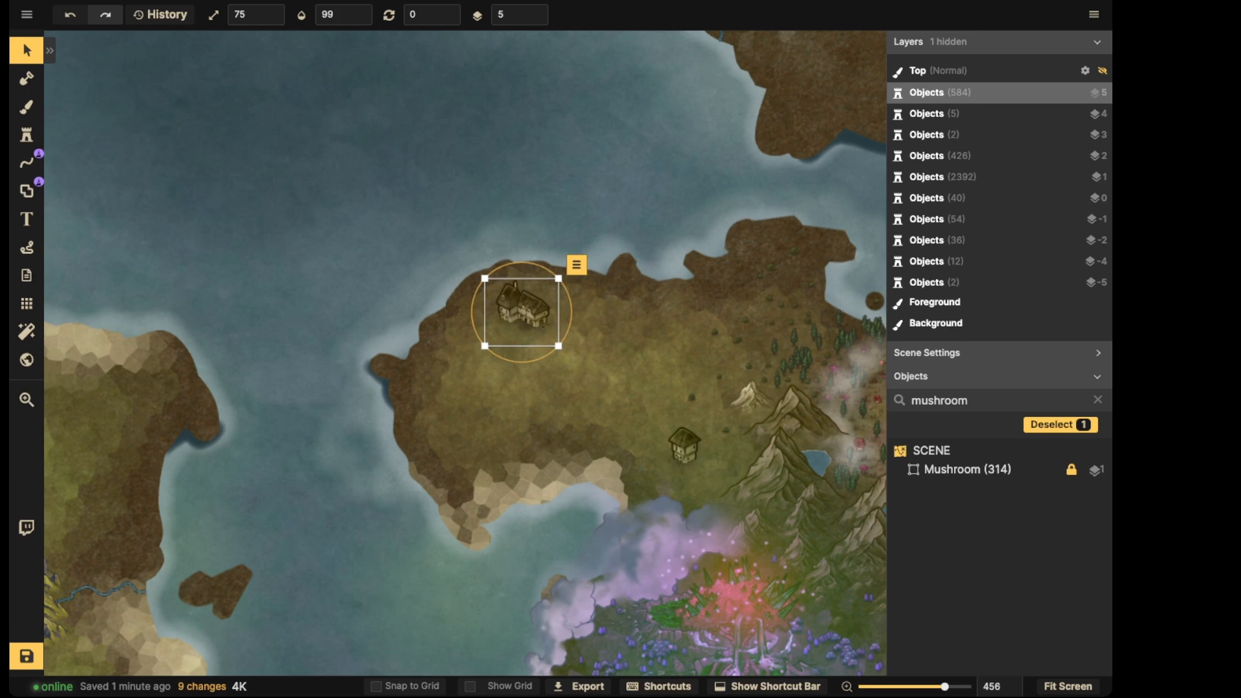
key(Escape)
click(685, 447)
key(Delete)
click(523, 305)
key(Delete)
Examine the peninsula, the volcano's western coast, the southern landmasses and the whole map for areas that need detail
scroll(524, 303, down, 5)
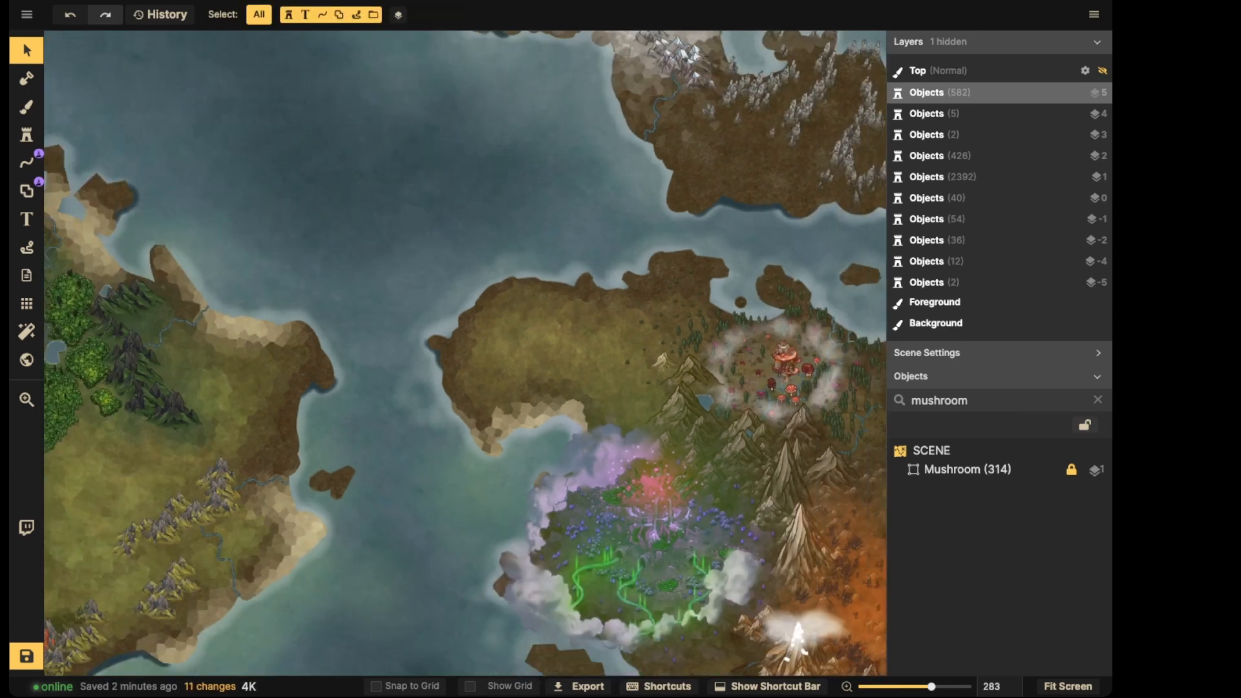
scroll(465, 313, up, 2)
scroll(569, 294, down, 2)
drag(582, 298, 469, 241)
scroll(382, 243, up, 1)
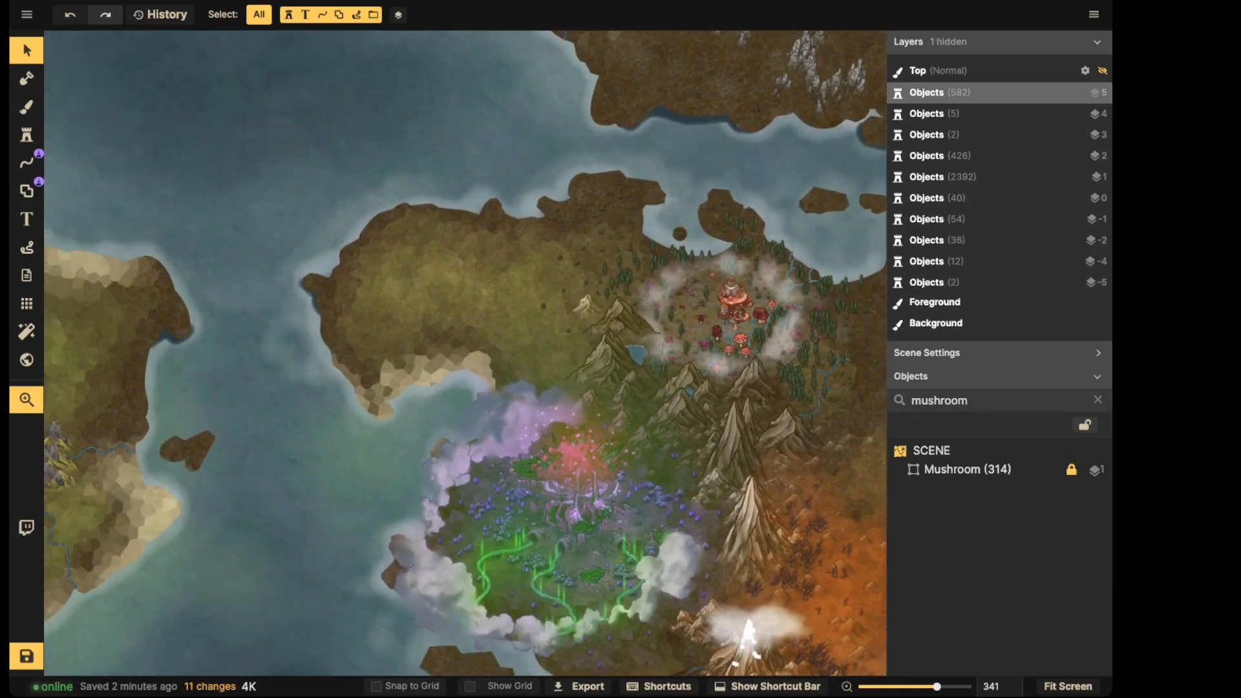
scroll(337, 271, down, 2)
drag(336, 272, 616, 423)
drag(841, 138, 91, 542)
scroll(401, 400, up, 4)
drag(808, 504, 88, 84)
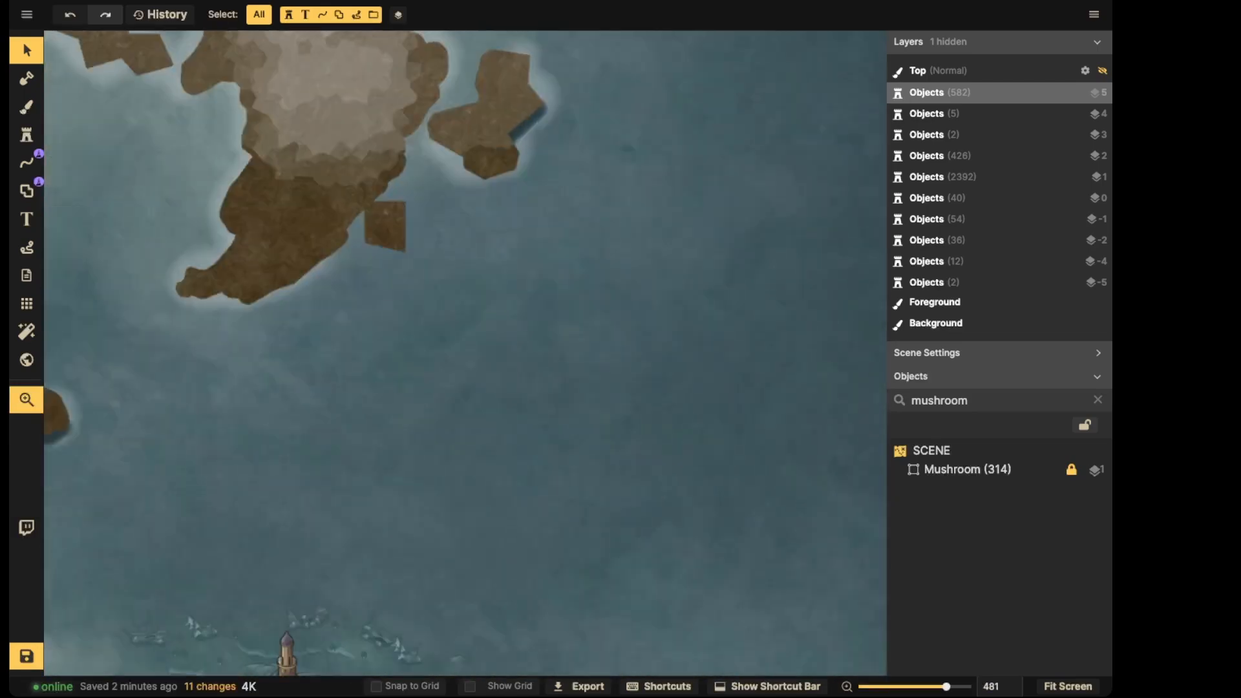
drag(168, 624, 573, 103)
scroll(563, 107, down, 2)
scroll(465, 323, down, 2)
drag(255, 475, 553, 421)
scroll(450, 291, up, 7)
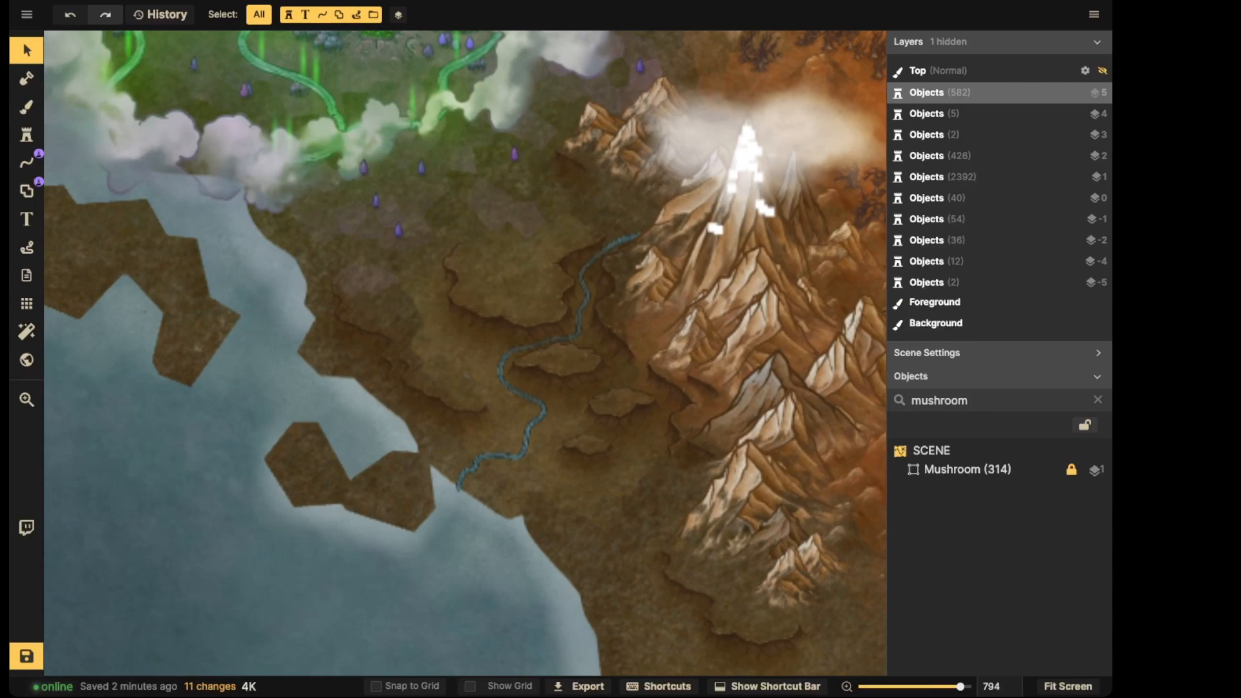
scroll(537, 300, down, 1)
scroll(536, 294, down, 3)
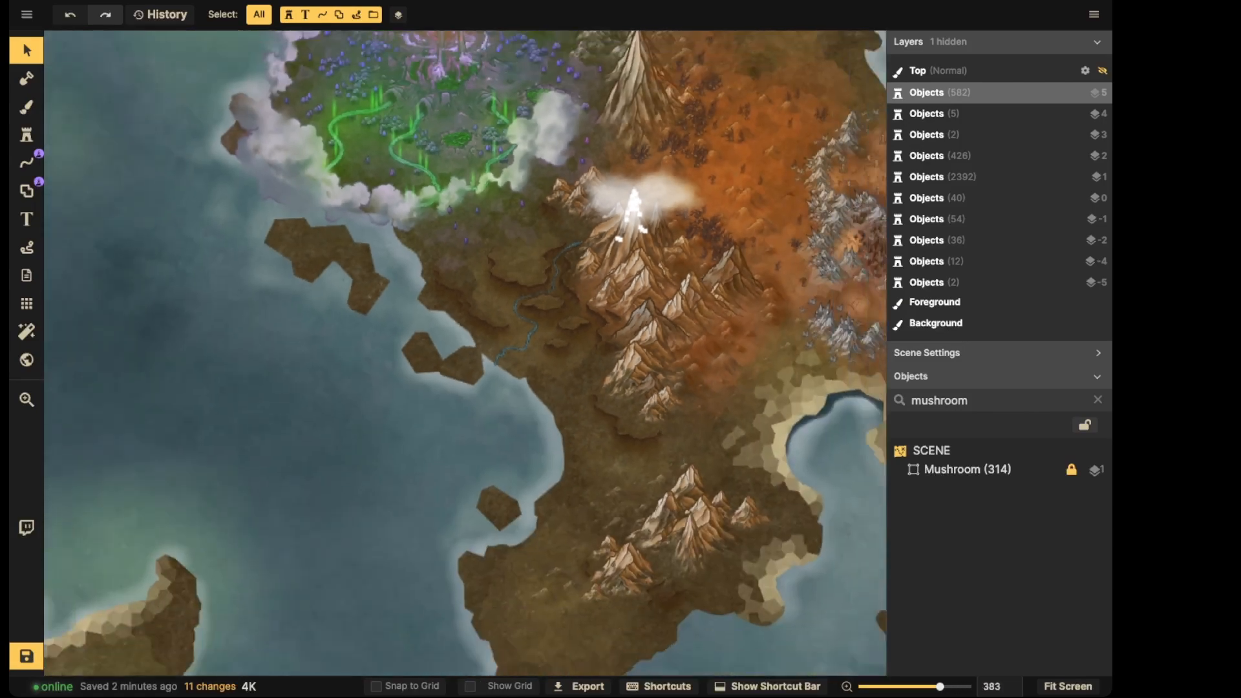
scroll(650, 404, down, 3)
drag(650, 404, 745, 280)
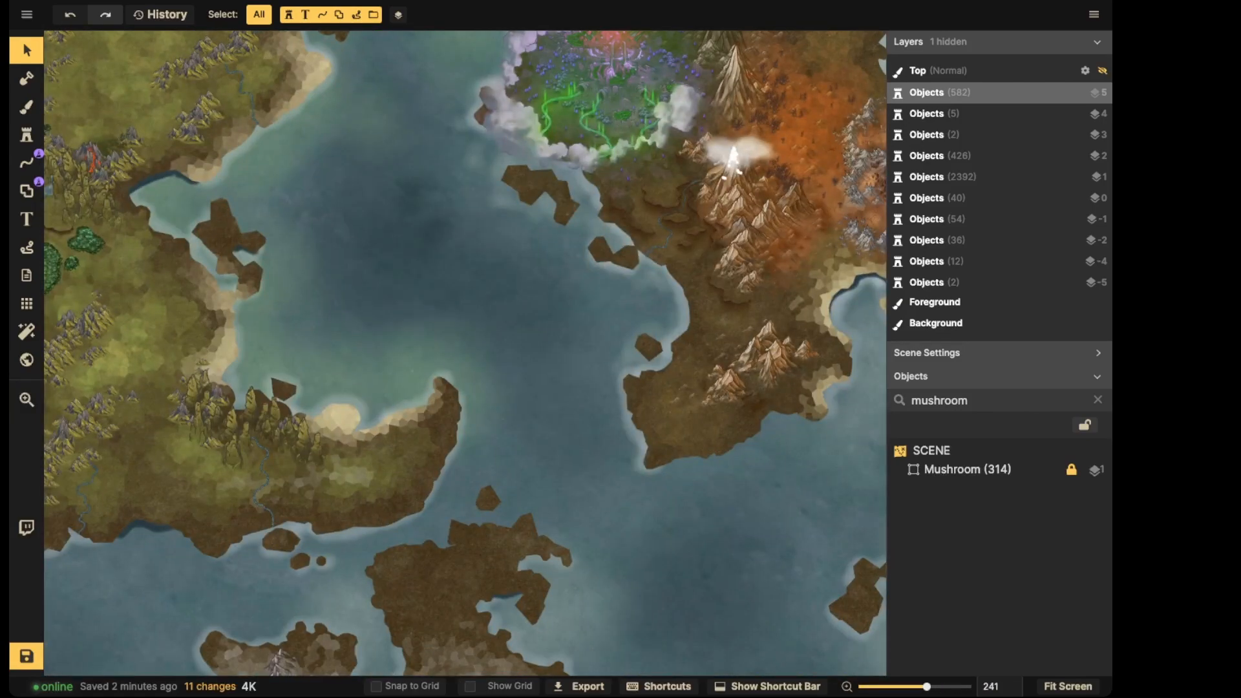
drag(666, 214, 555, 579)
scroll(386, 249, up, 3)
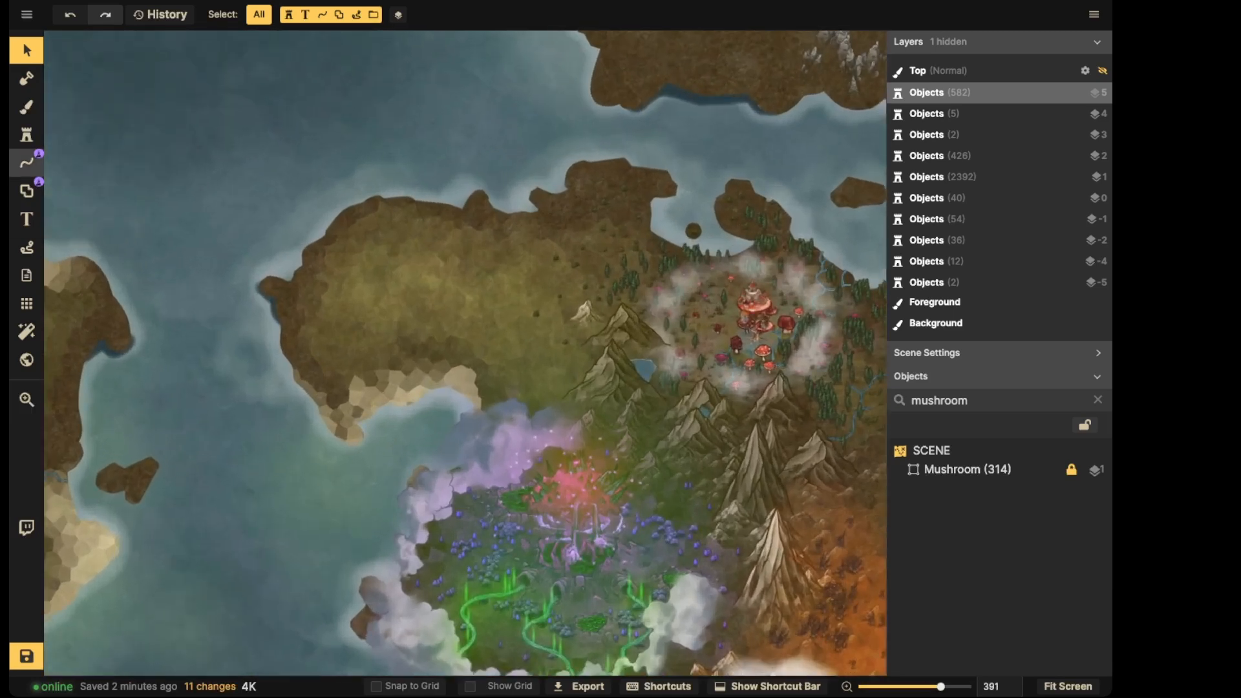
click(26, 135)
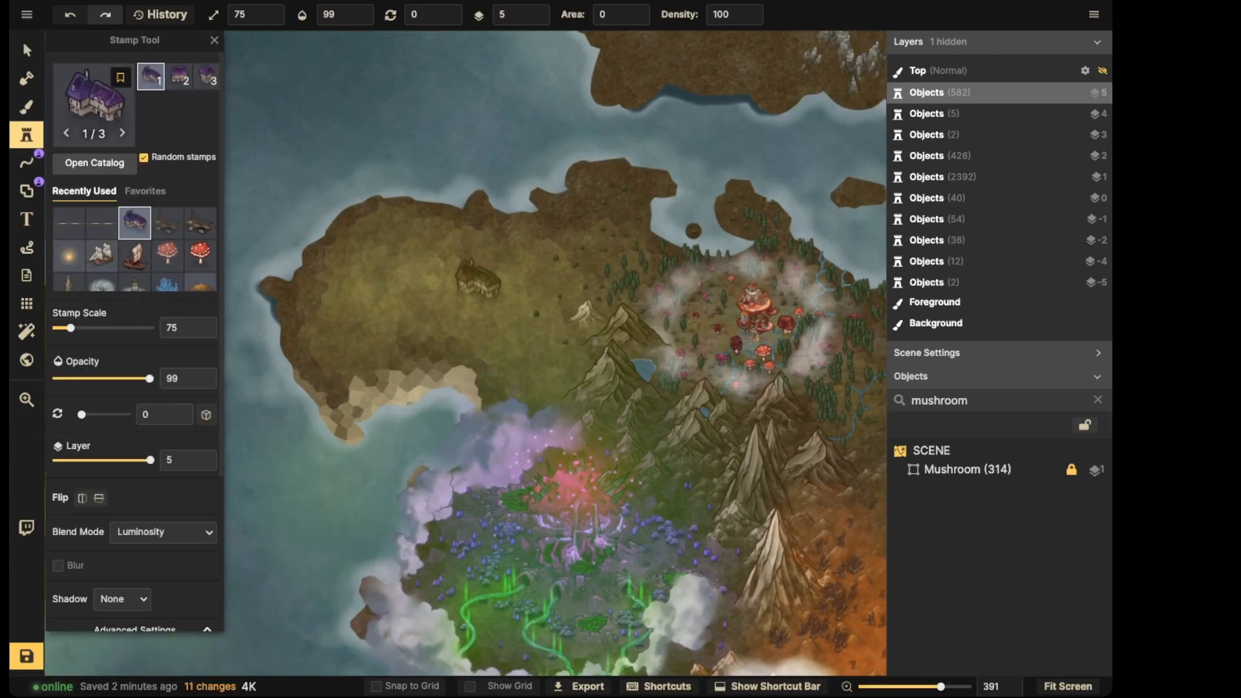
click(23, 47)
scroll(306, 247, down, 2)
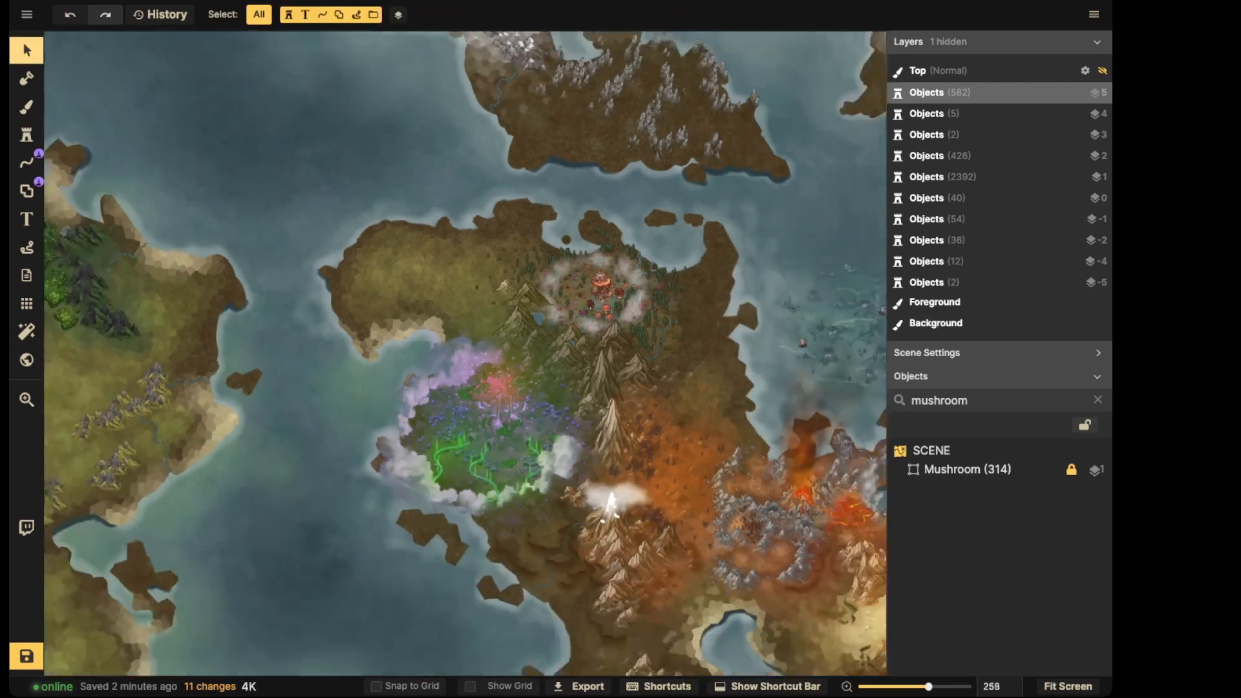
scroll(621, 207, down, 5)
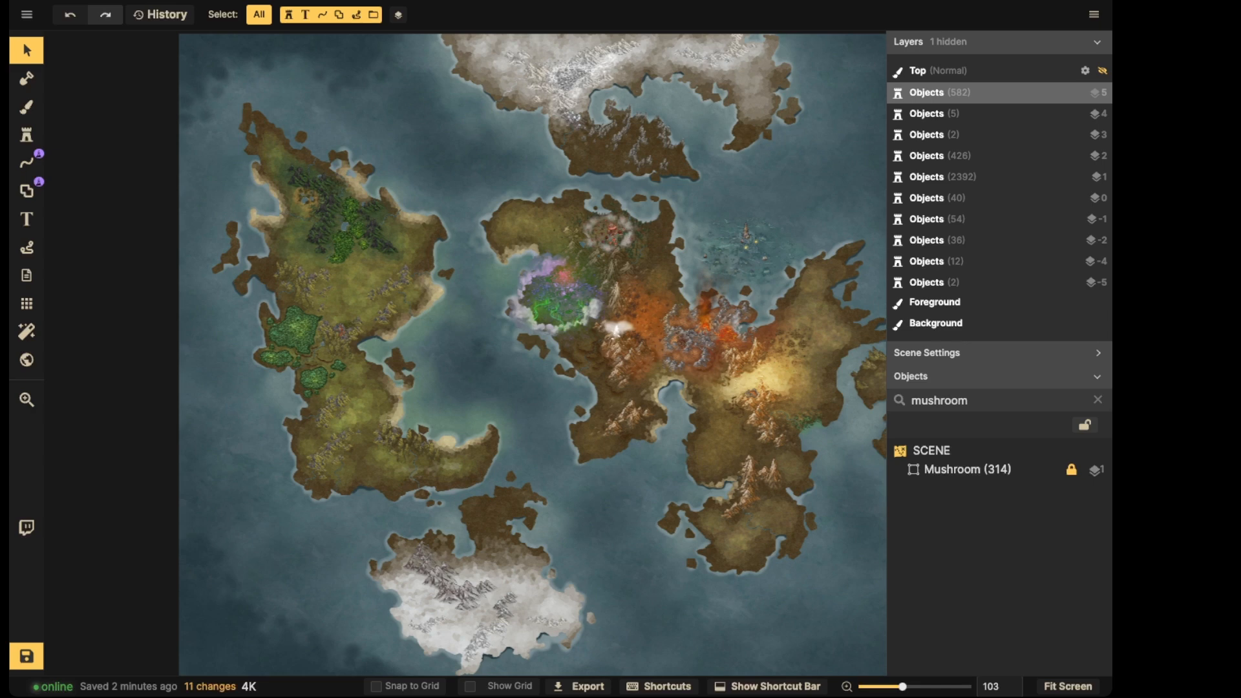
scroll(506, 213, up, 6)
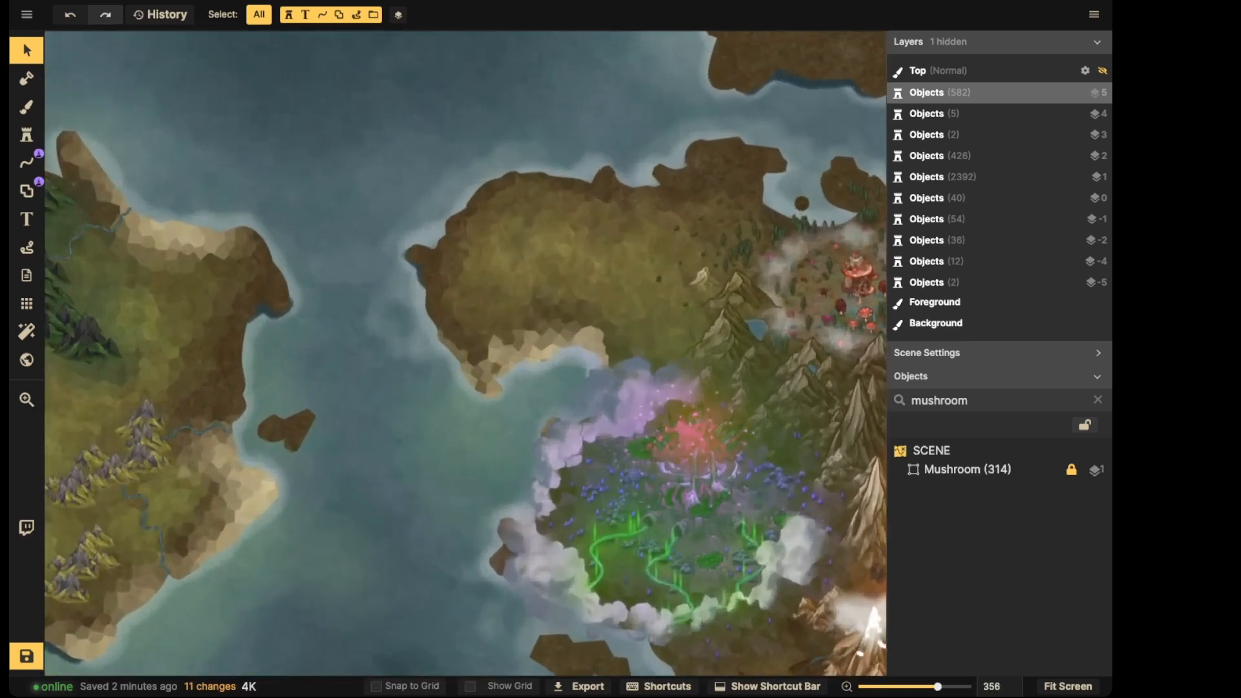
Search the Fantasy World stamp catalog for "cliff" and choose the first brown cliff in the 24-stamp set
click(26, 134)
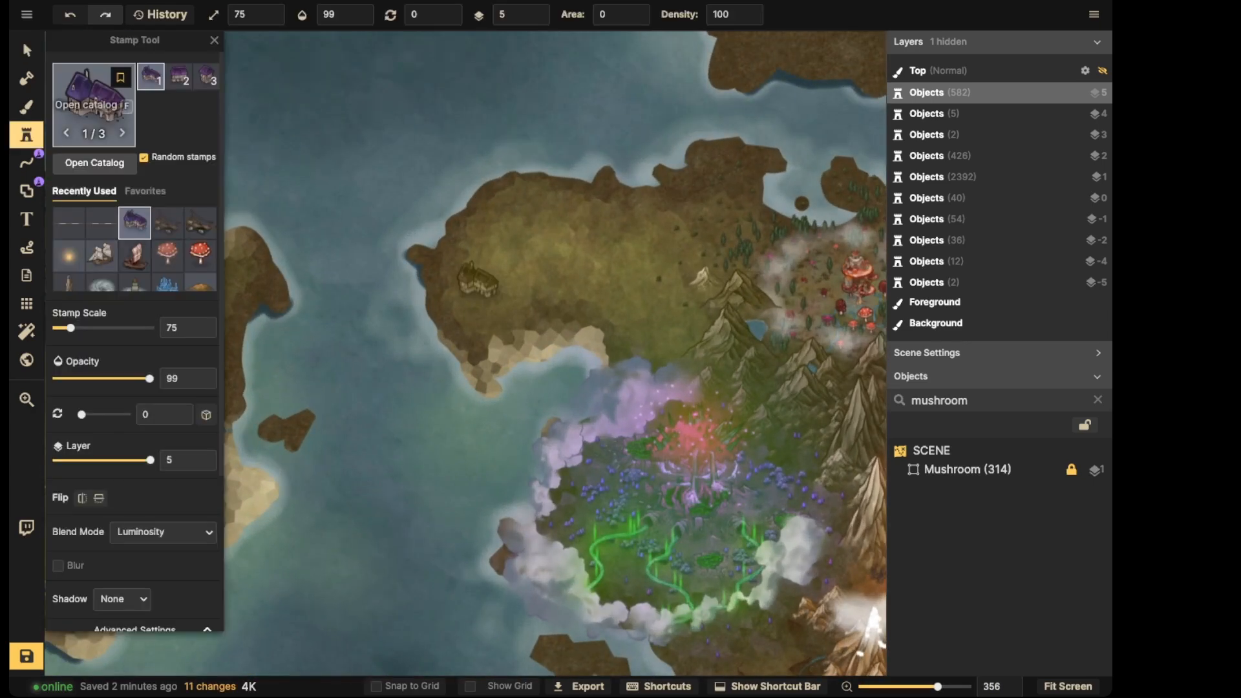
click(91, 167)
text(cliff)
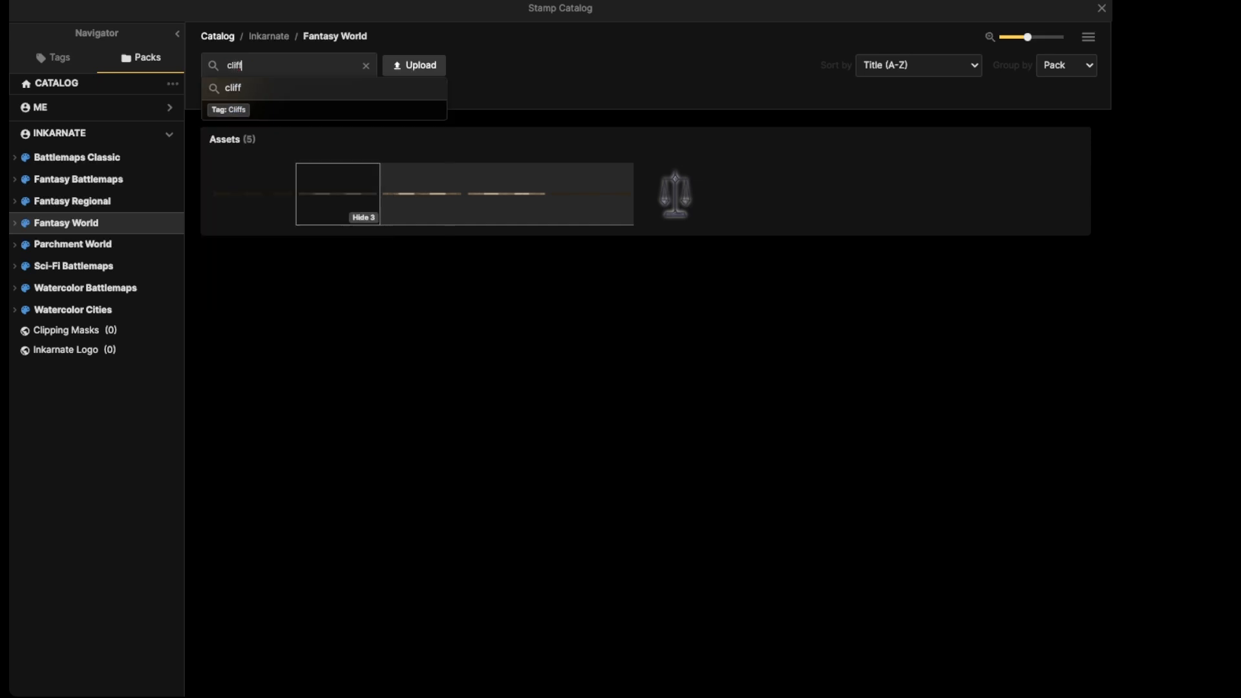
key(Return)
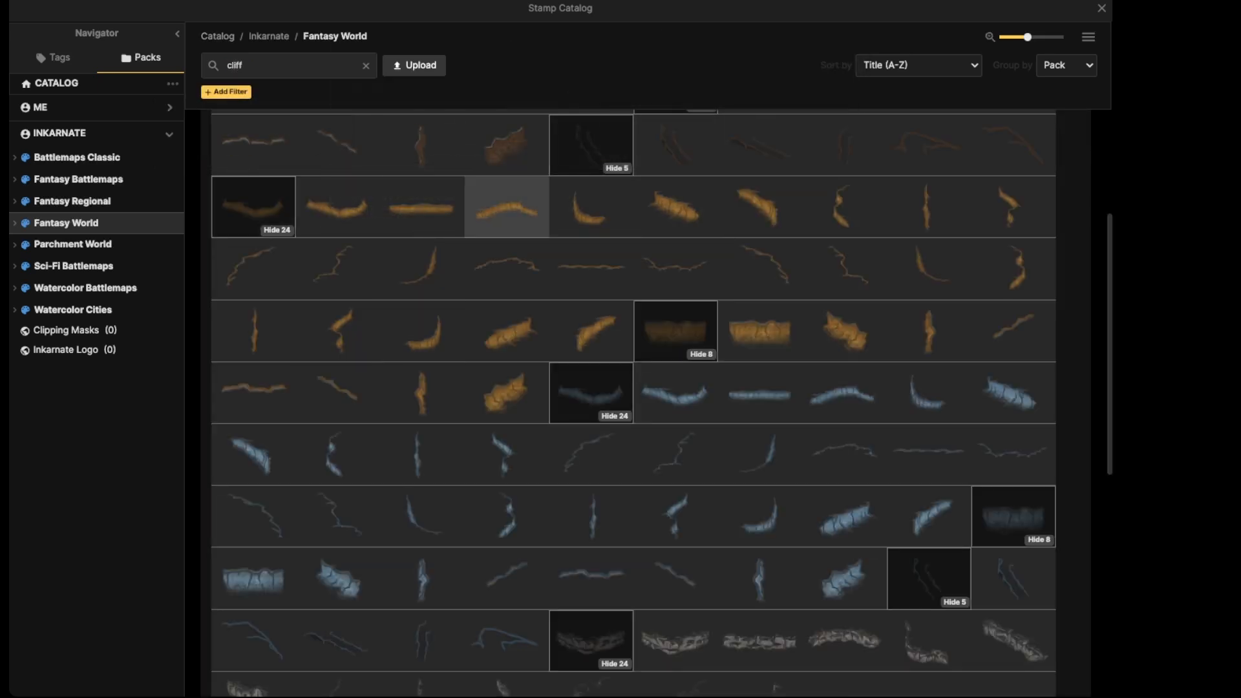
scroll(504, 207, down, 2)
scroll(591, 330, down, 6)
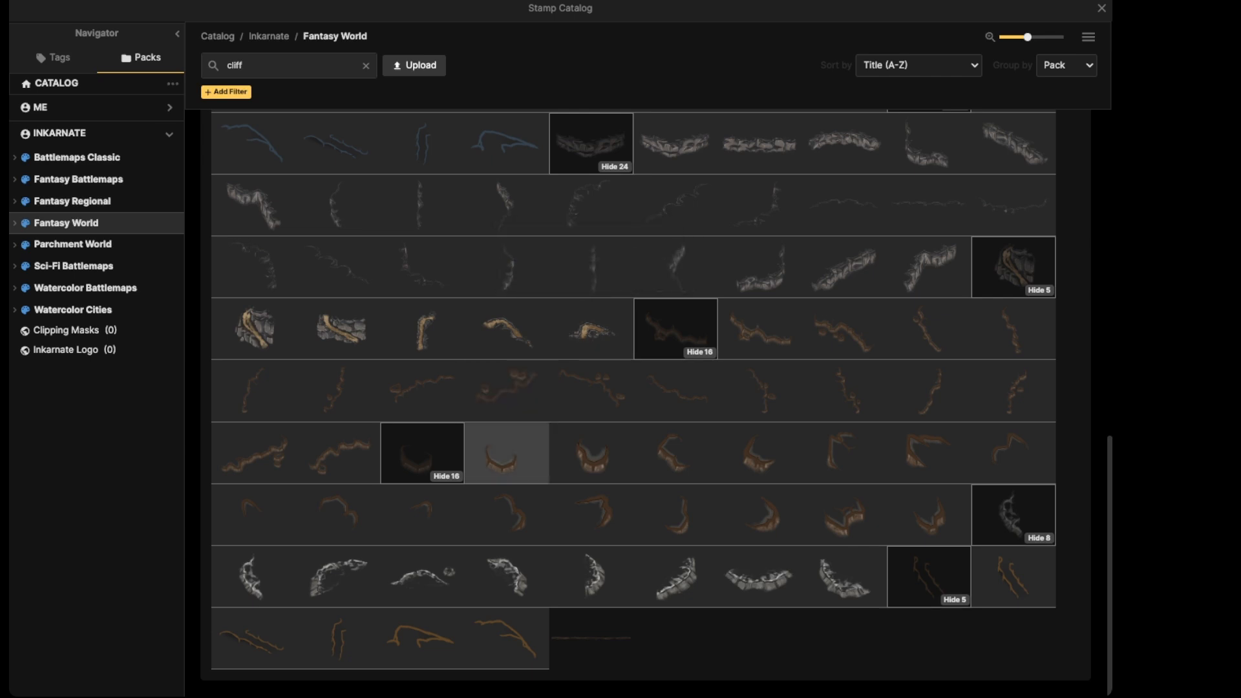
scroll(592, 514, up, 10)
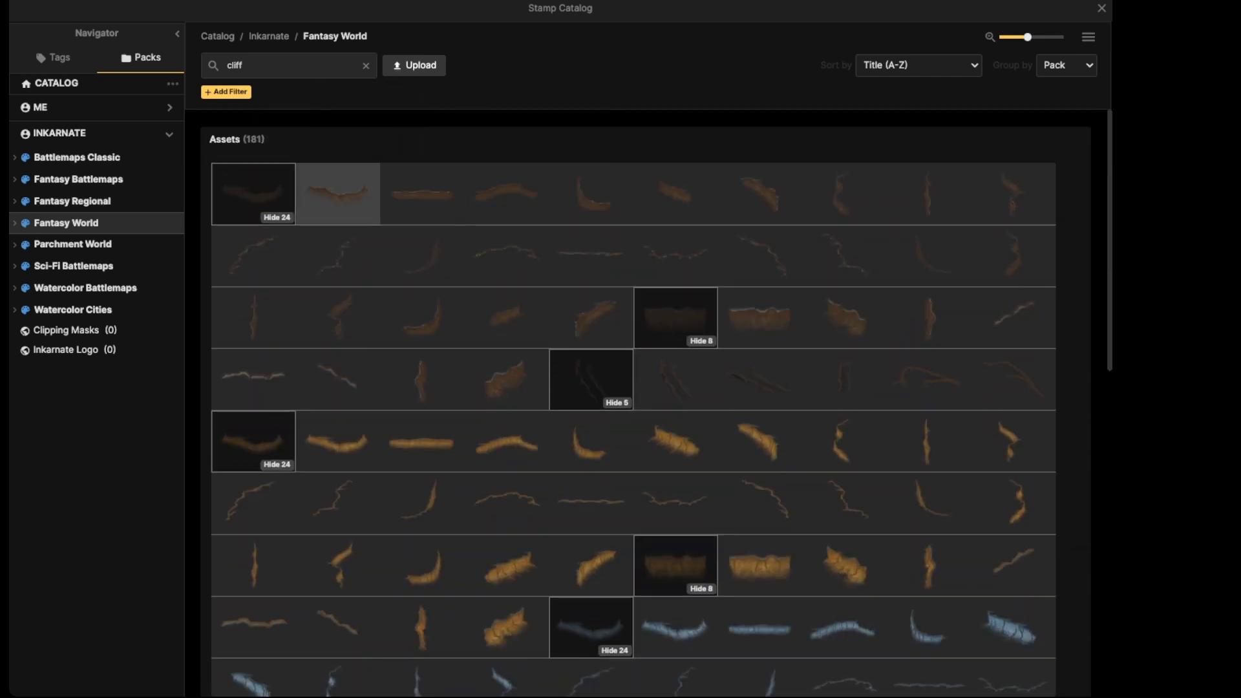
click(337, 187)
Place cliff variant 9 of 24 in the strait west of the peninsula at scale 75, rotated to 345 degrees
scroll(502, 314, up, 5)
key(Left)
key(Left)
key(Left)
key(Left)
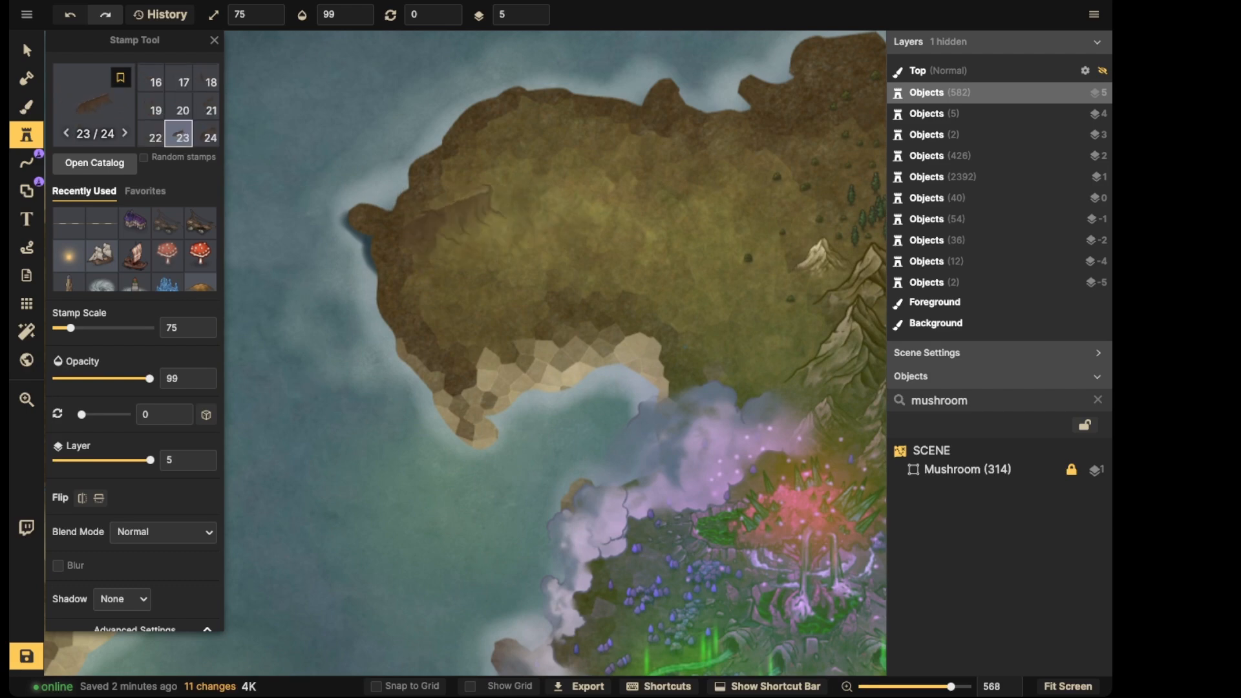
key(Left)
key(Left)
key(Left)
key(Left)
key(Left)
key(Left)
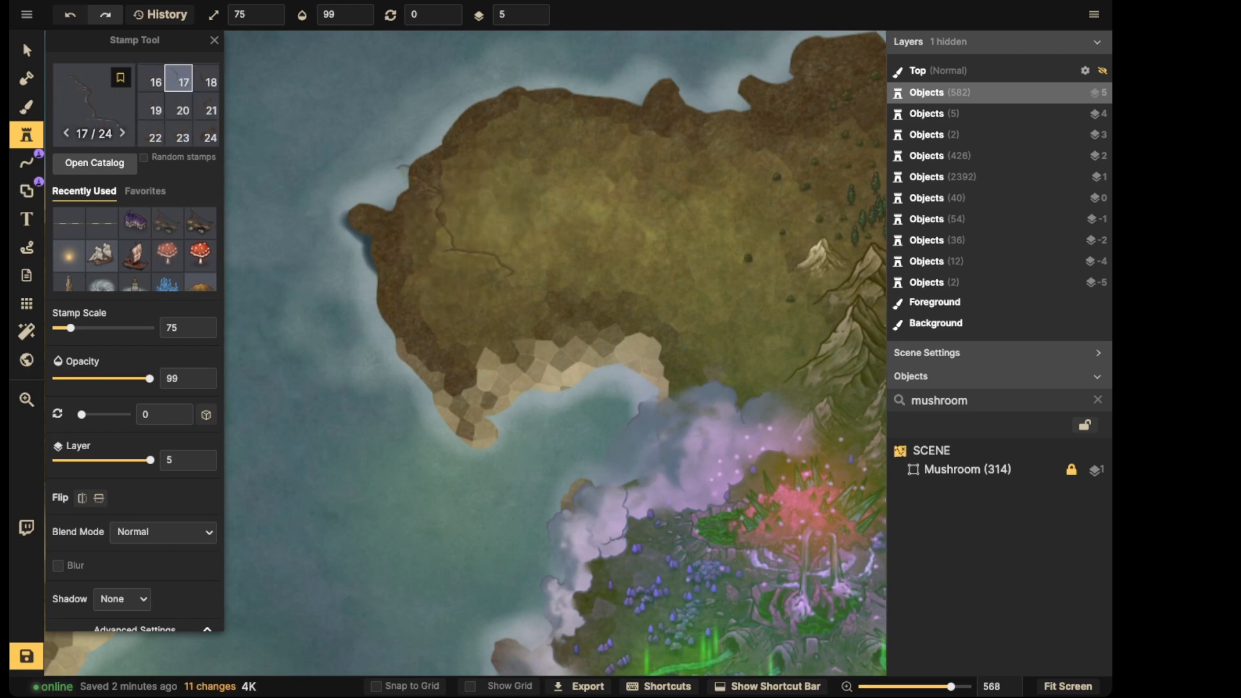
key(Left)
key(Left)
key(Left)
key(Left)
key(Left)
key(Left)
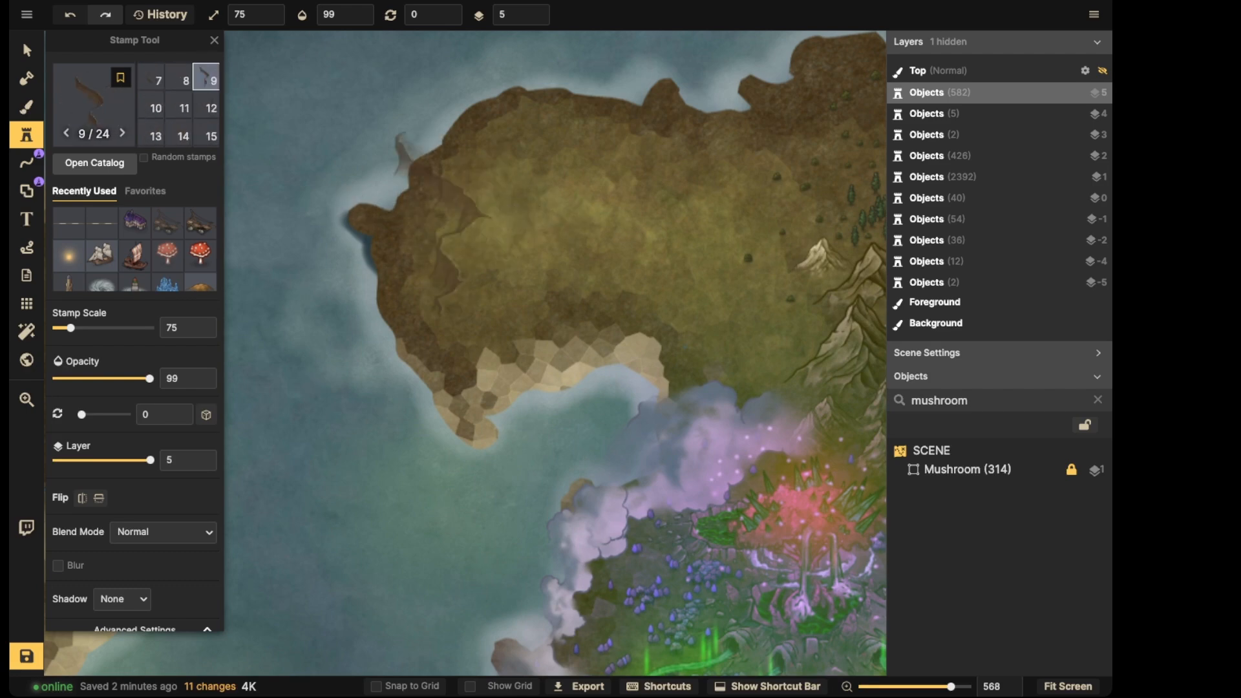
drag(391, 308, 666, 311)
key(Down)
click(526, 162)
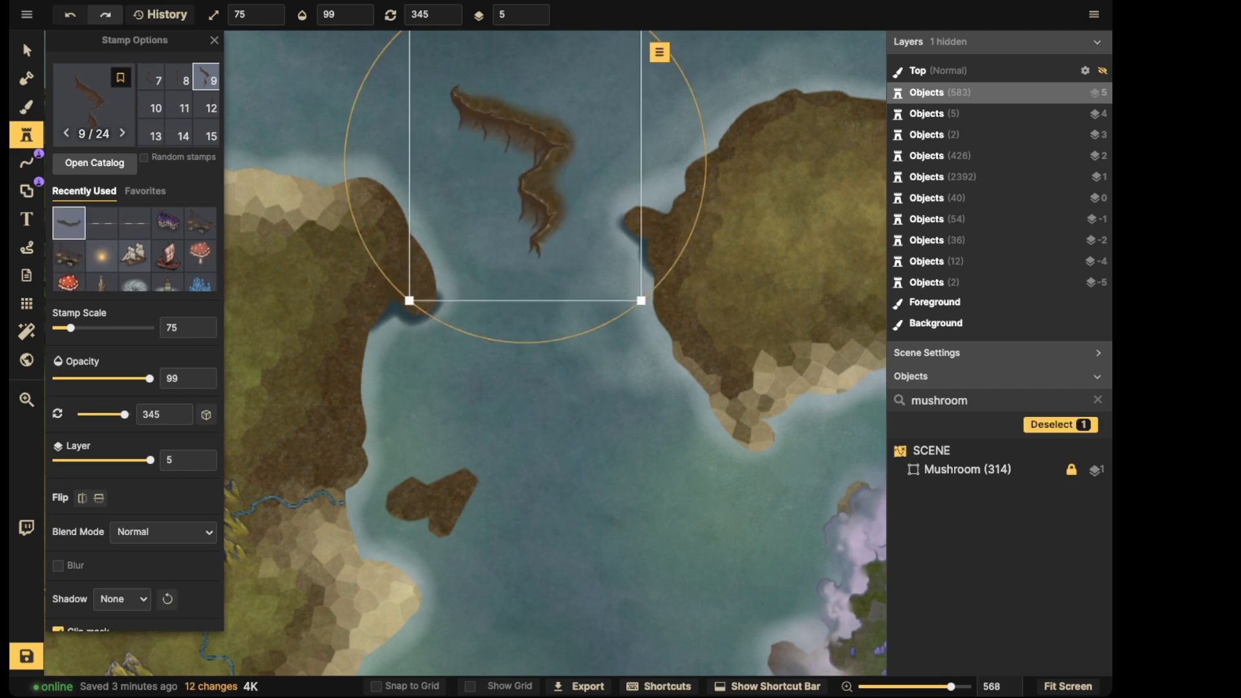
Place cliff variant 7 of 24 in the strait just south of the first cliff at scale 75
key(Left)
key(Left)
click(562, 350)
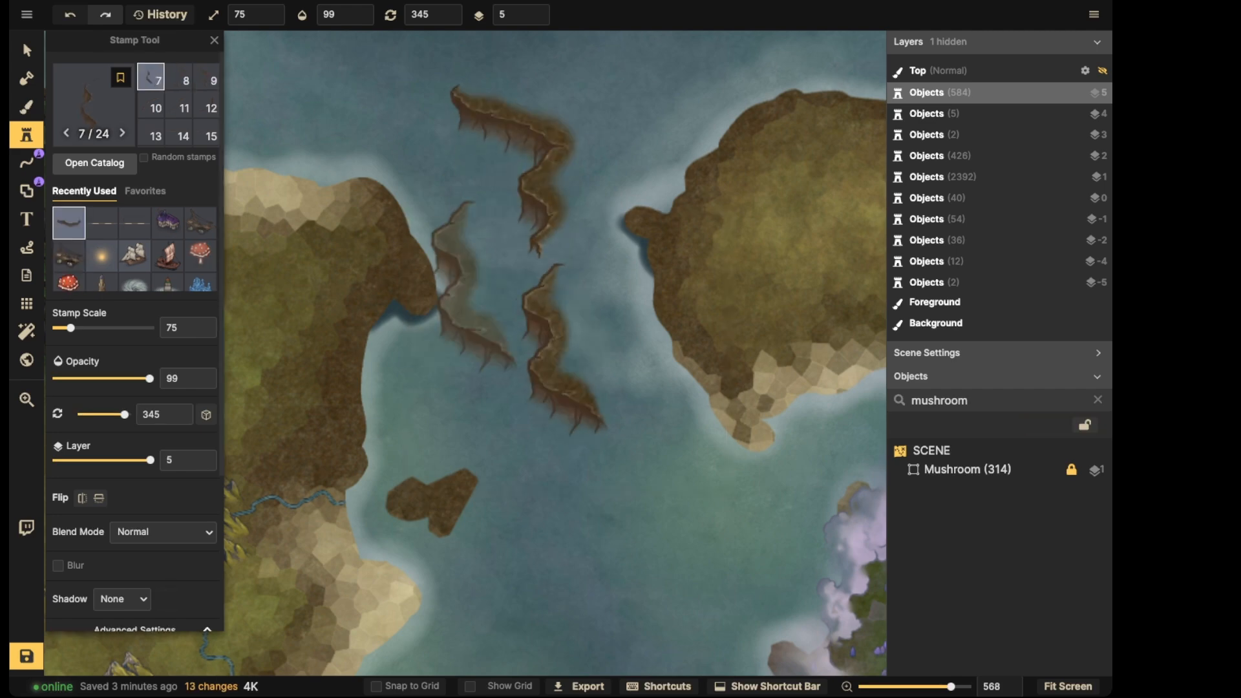
key(Escape)
scroll(682, 311, down, 5)
key(Escape)
Move the southern cliff from the strait onto the peninsula, along the western foot of the mountains
drag(682, 311, 521, 338)
mouse_move(436, 364)
mouse_down()
mouse_move(459, 374)
mouse_move(458, 359)
mouse_up()
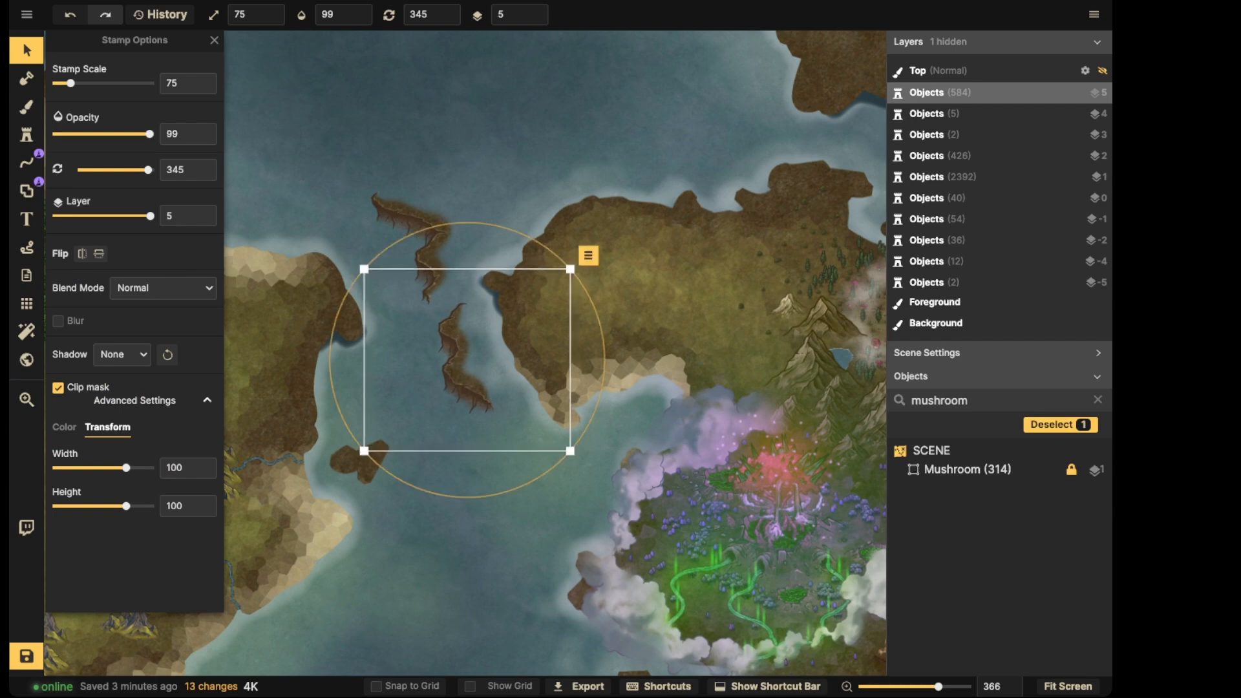
scroll(448, 351, up, 2)
drag(467, 362, 632, 311)
scroll(580, 306, down, 5)
scroll(632, 311, up, 5)
scroll(632, 312, up, 5)
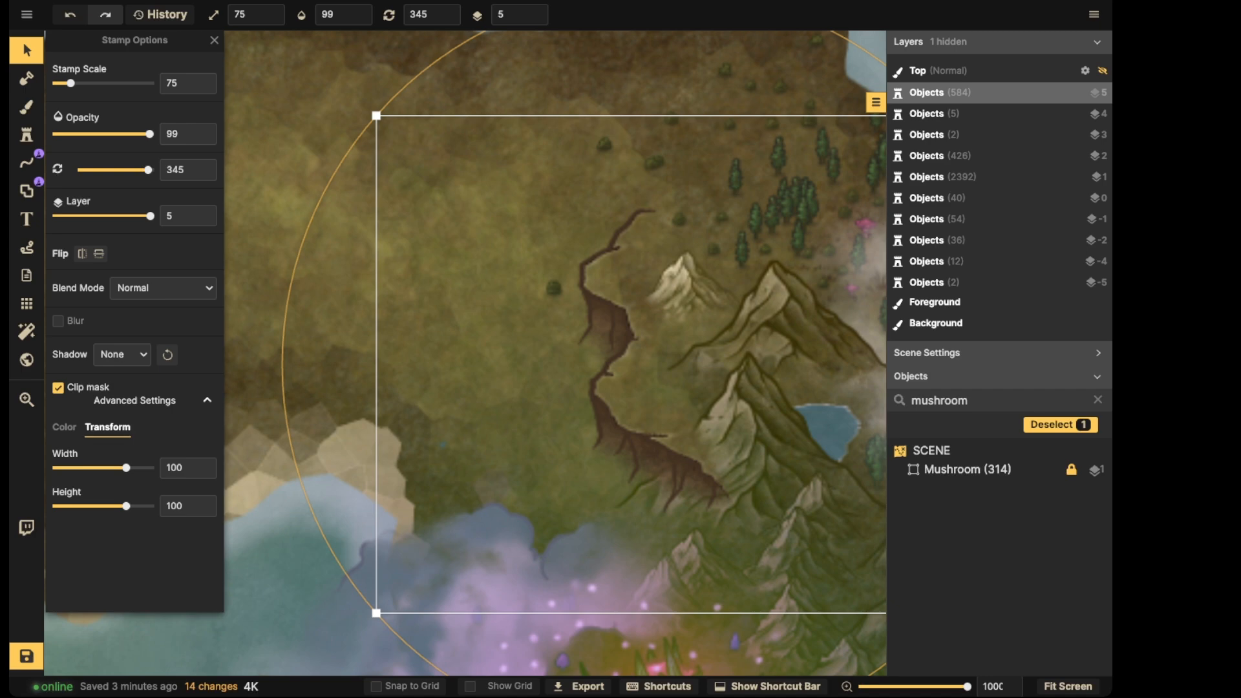
Reduce the cliff to scale 35 and tuck it against the western foot of the pale mountain peak
key([)
mouse_move(657, 363)
mouse_down()
mouse_move(648, 386)
mouse_move(635, 380)
mouse_move(646, 370)
mouse_up()
key([)
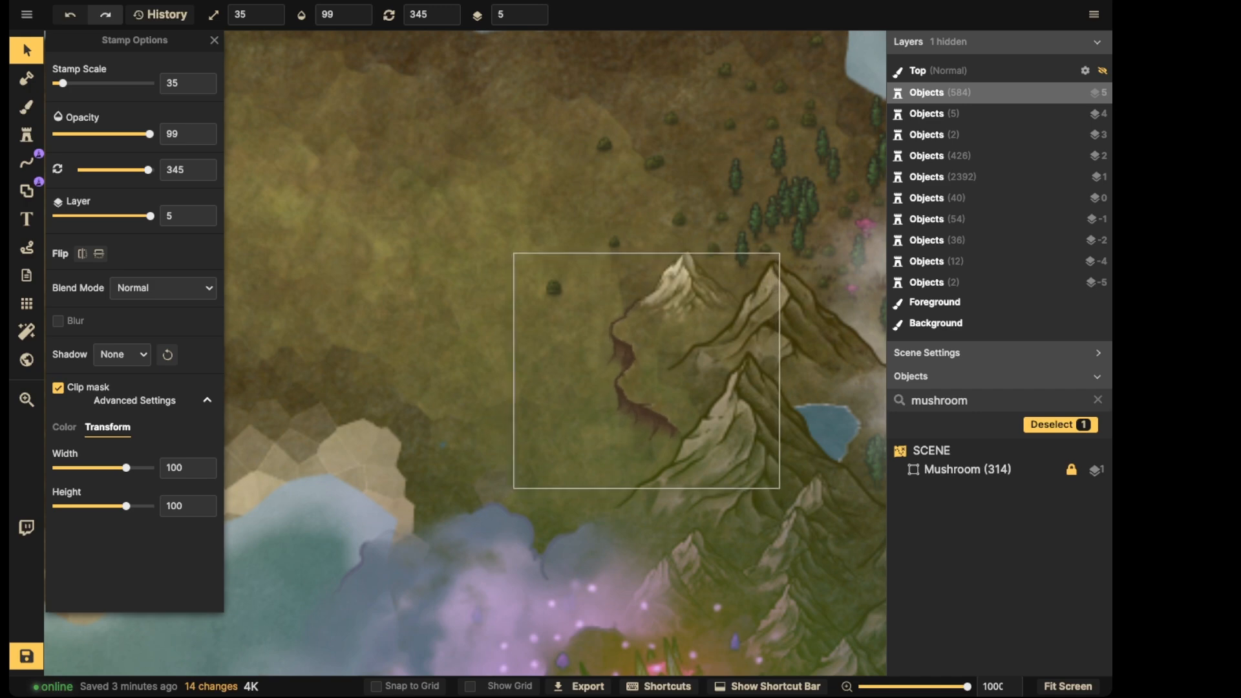
drag(646, 370, 646, 370)
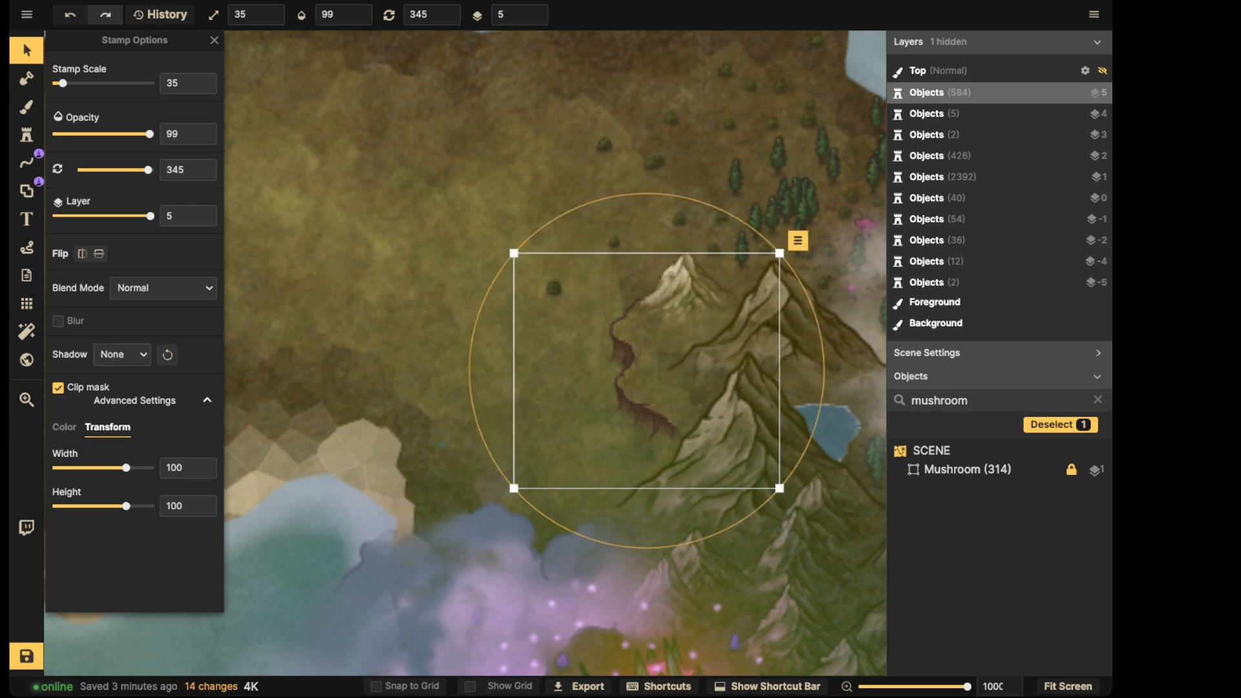
click(26, 191)
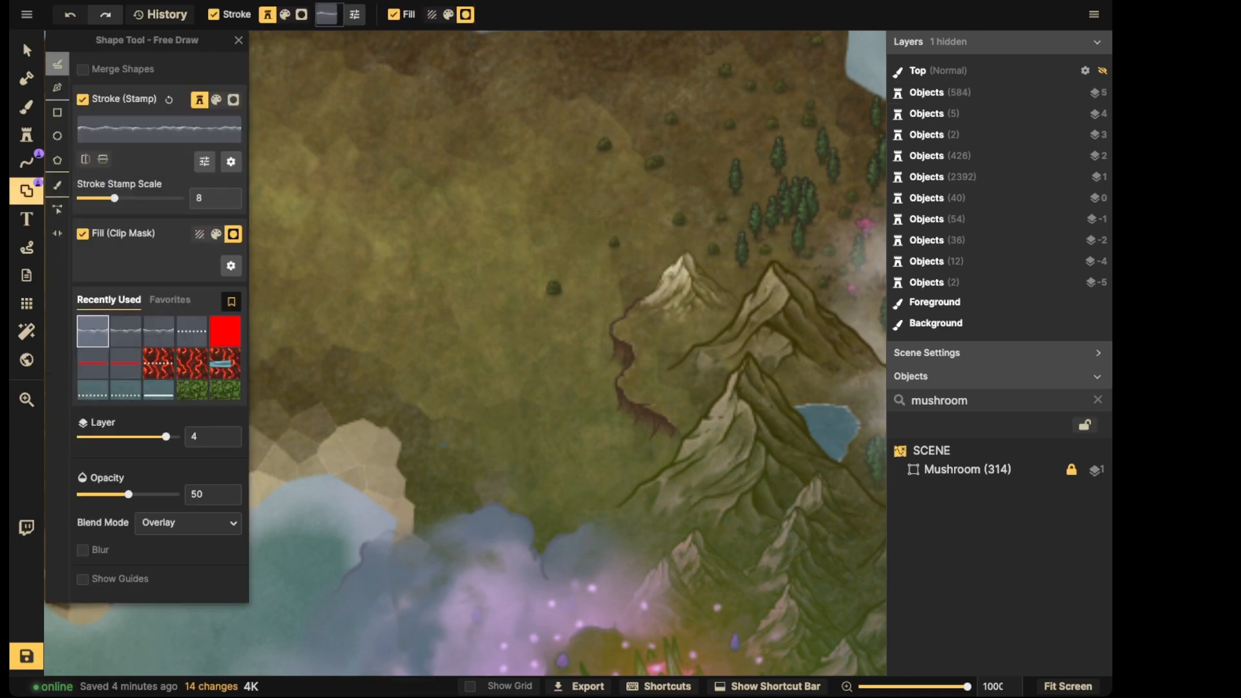
click(27, 50)
scroll(521, 319, down, 2)
key(space)
drag(520, 319, 611, 333)
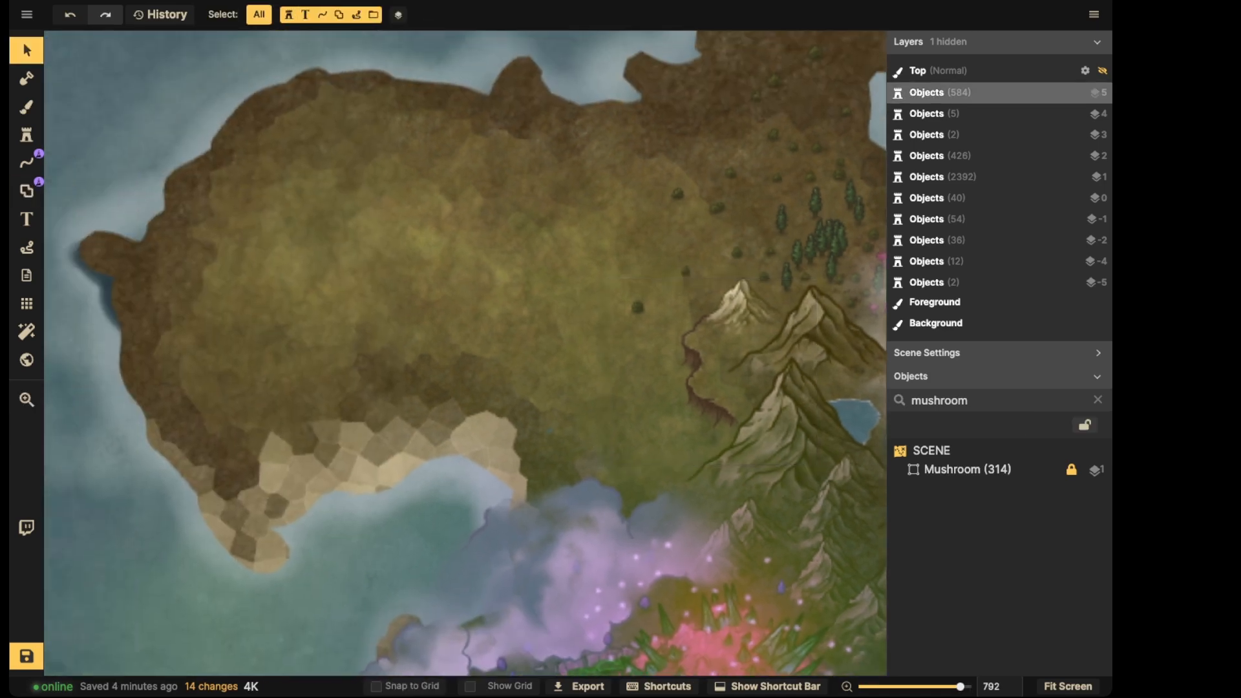
Place cliff variant 21 of 24 just west of the mountain-foot cliff at scale 35, rotated to 0 degrees
click(691, 362)
click(26, 134)
key(Left)
key(Left)
key(Left)
key(Left)
key(Left)
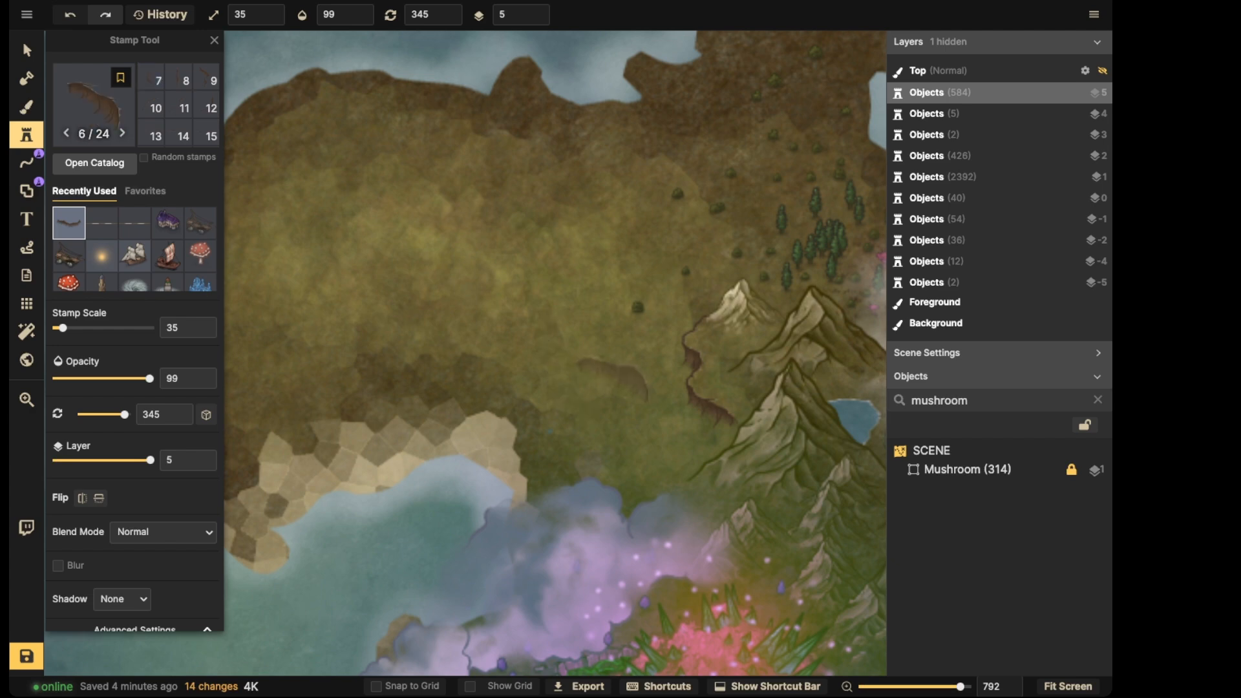
key(Left)
key(Left)
key(Left)
key(Left)
key(Left)
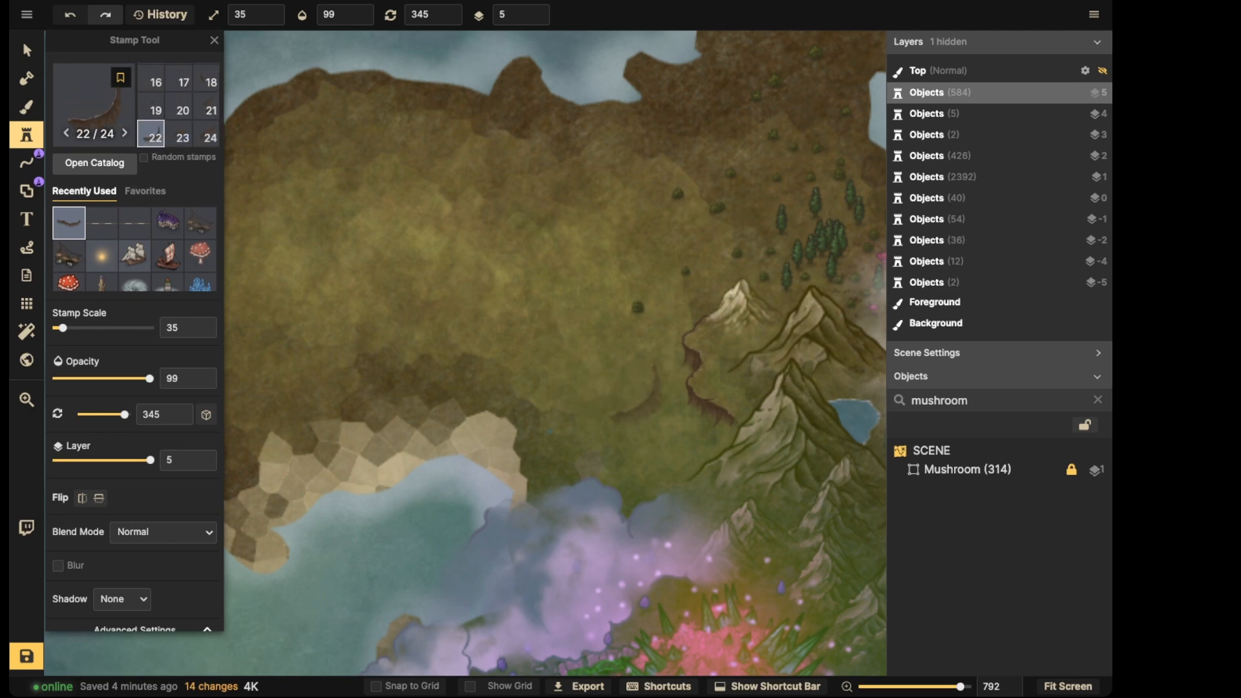
key(Up)
key(Up)
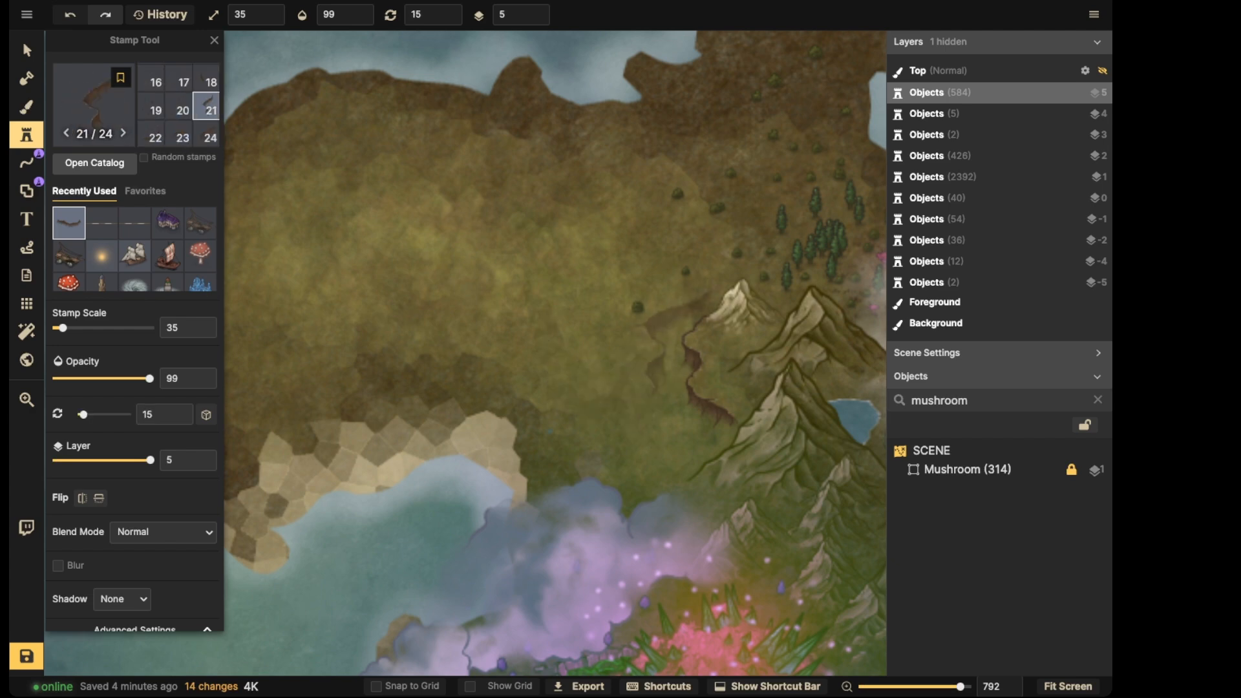
click(650, 347)
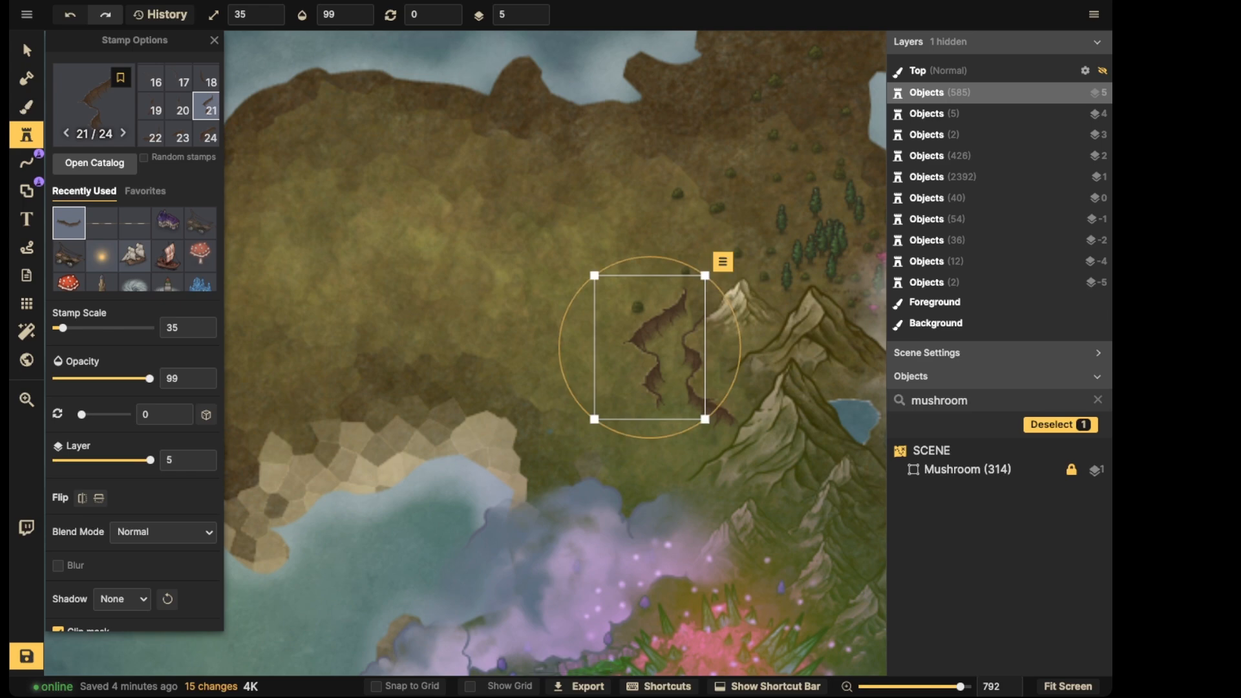
key(Escape)
Place cliff variant 1 of 24 at scale 35 so it extends westward from the lower end of the last cliff
key(Left)
key(Left)
key(Left)
key(Left)
key(Left)
key(Left)
key(Left)
key(Left)
key(Left)
key(Left)
key(Left)
key(Left)
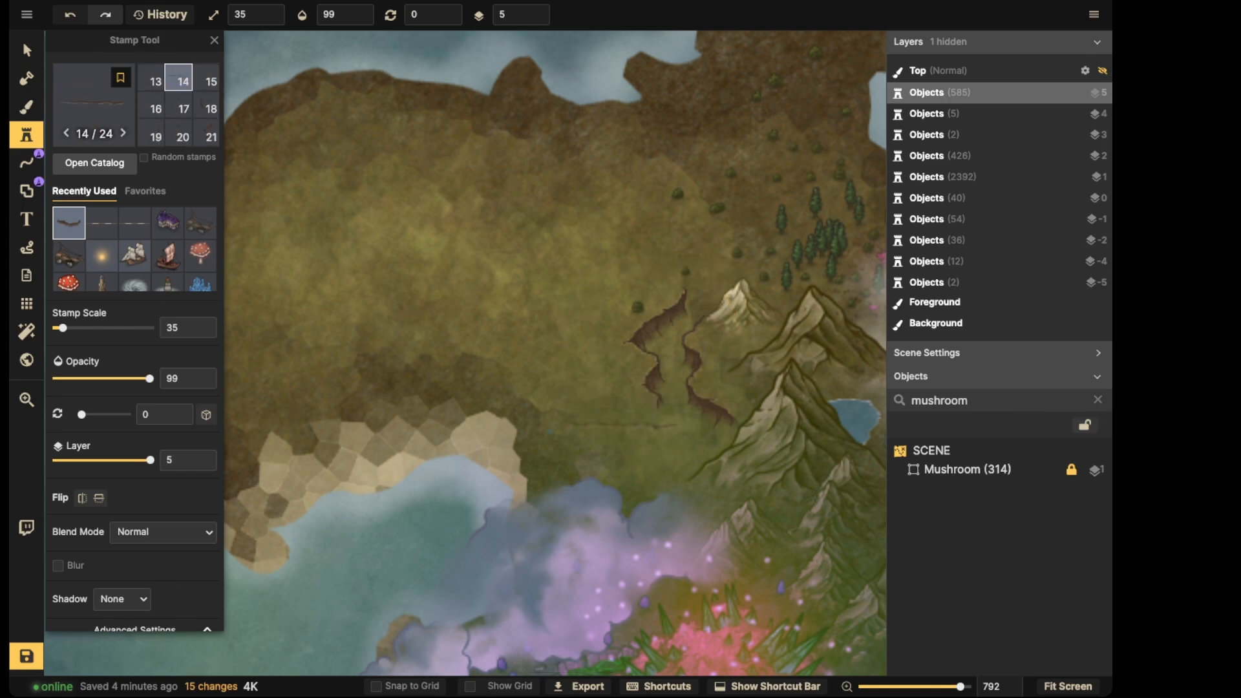
key(Left)
key(Left)
key(Left)
key(Left)
key(Left)
key(Left)
key(Left)
key(Left)
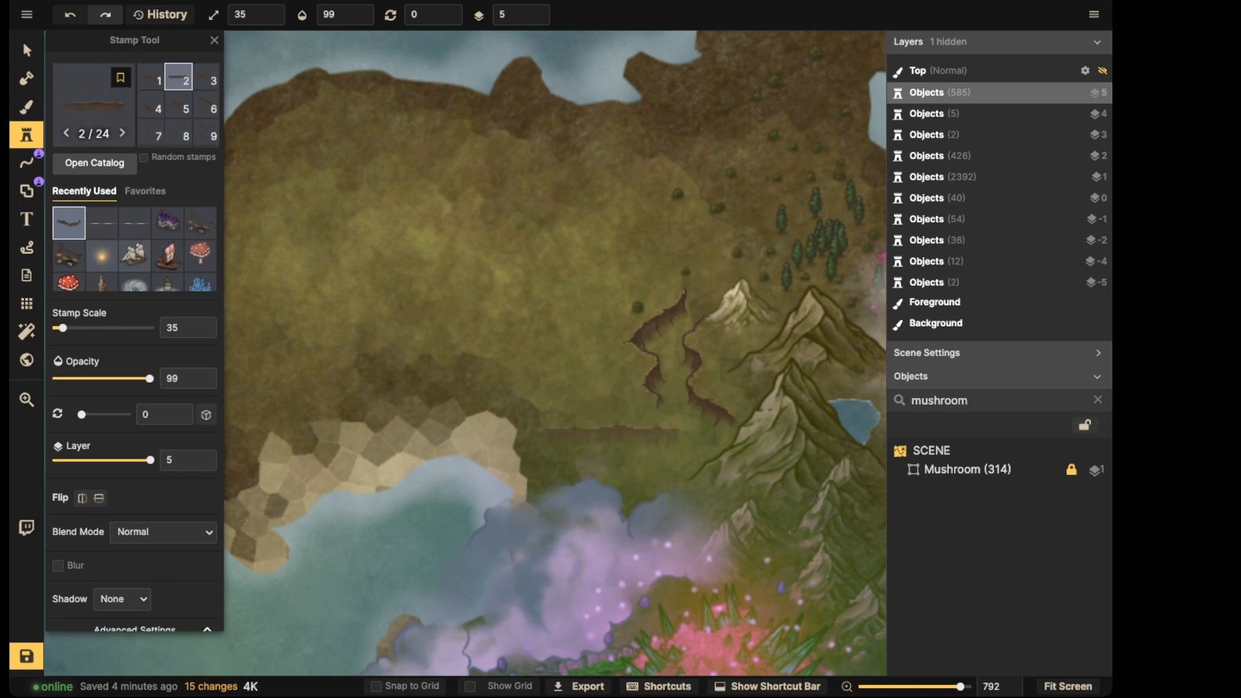
click(602, 414)
key(Escape)
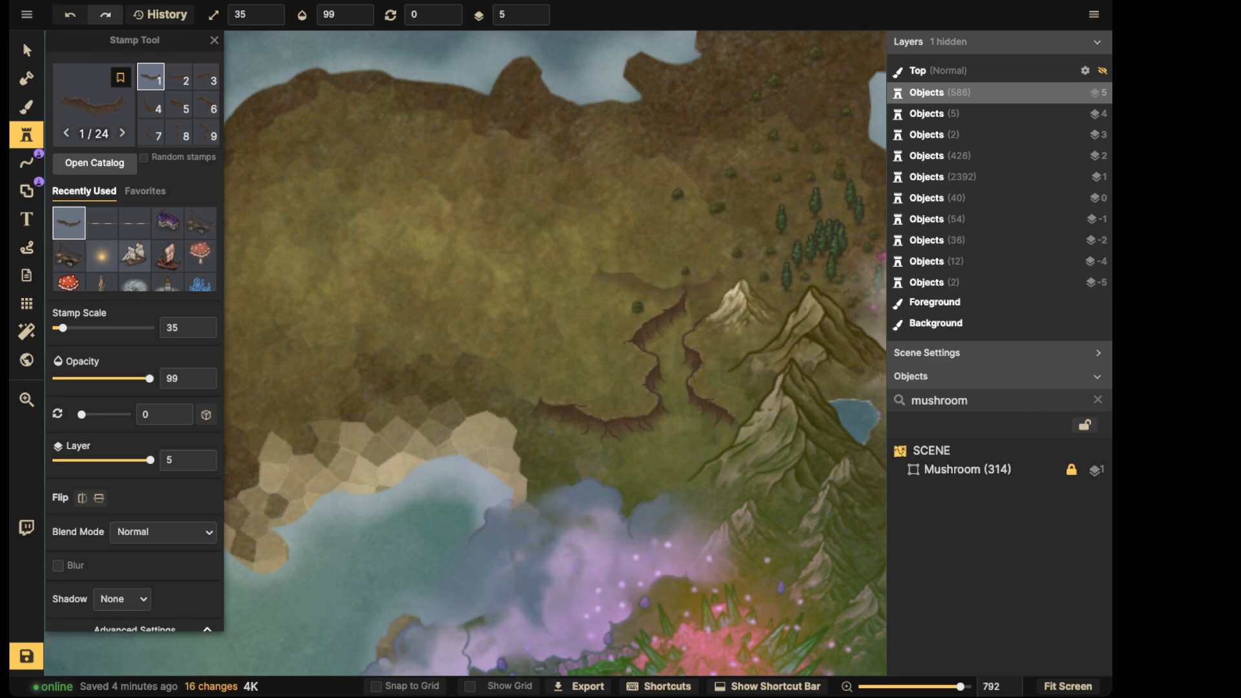
Place cliff variant 7 of 24 at scale 35, rotated to 345 degrees, joining the western end of the horizontal cliff and running north
key(Left)
key(Left)
key(Left)
key(Left)
key(Left)
key(Left)
key(Left)
key(Left)
key(Left)
key(Left)
key(Left)
key(Left)
key(Left)
key(Left)
key(Left)
key(Left)
key(Left)
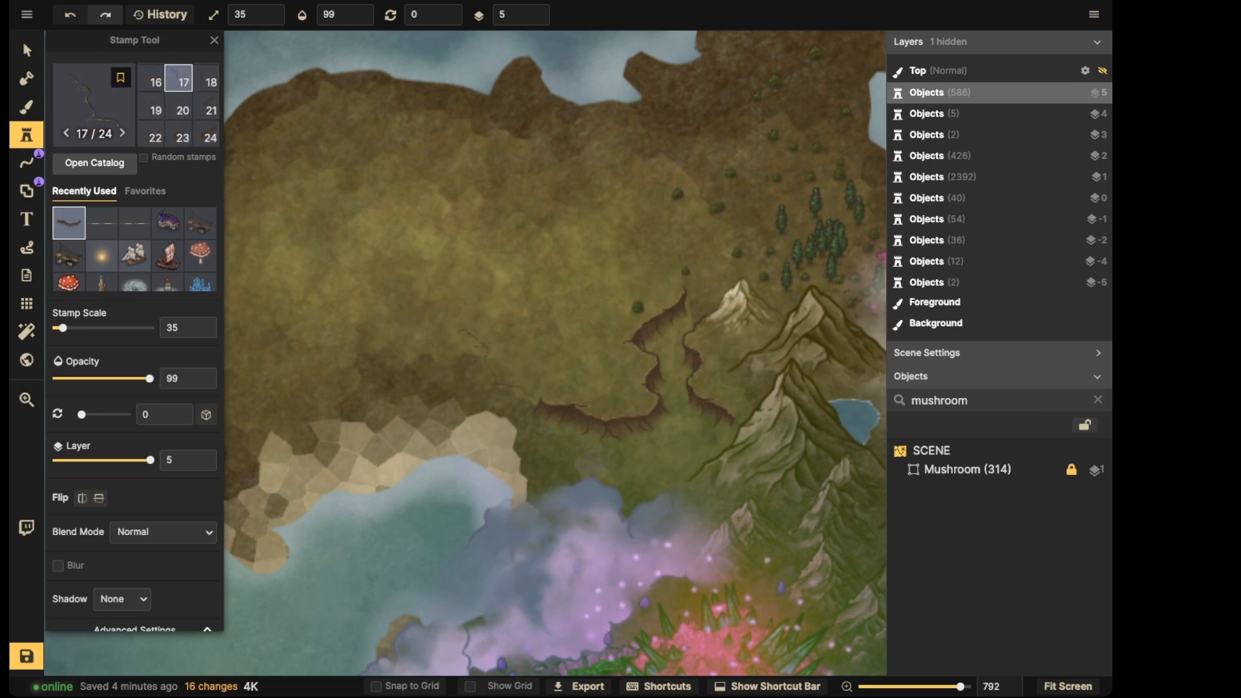
key(Left)
key(Left)
key(Left)
key(Right)
key(Right)
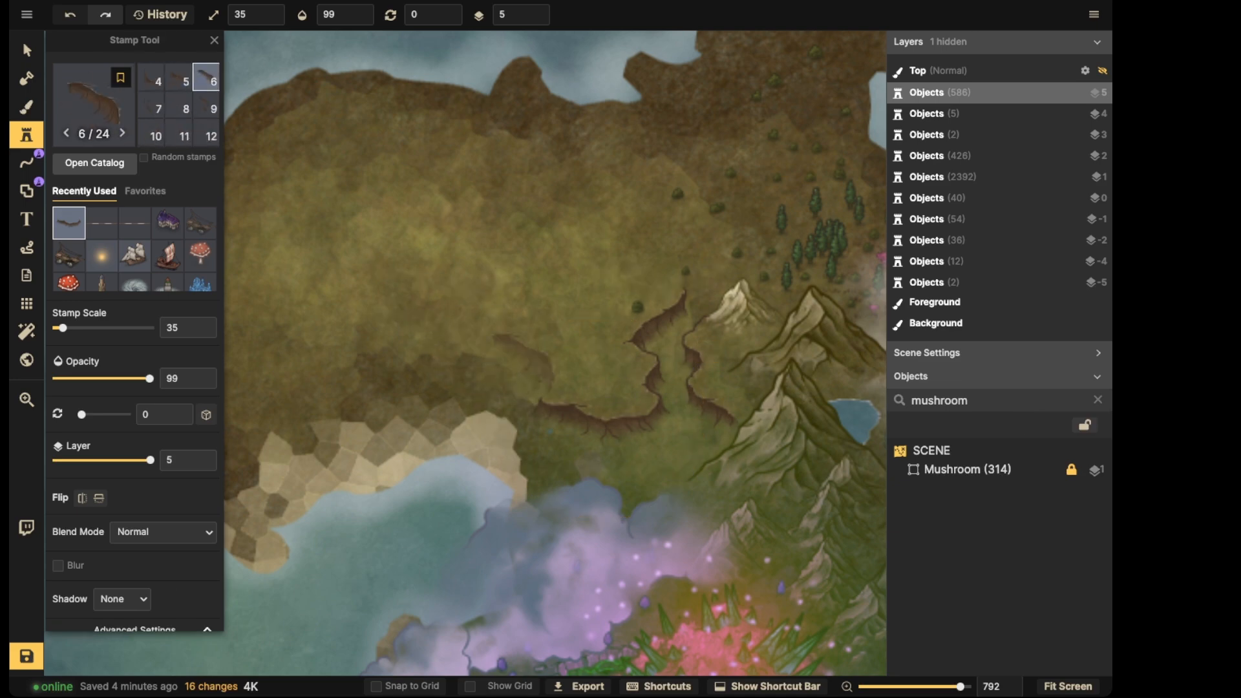
key(Down)
key(Down)
click(519, 361)
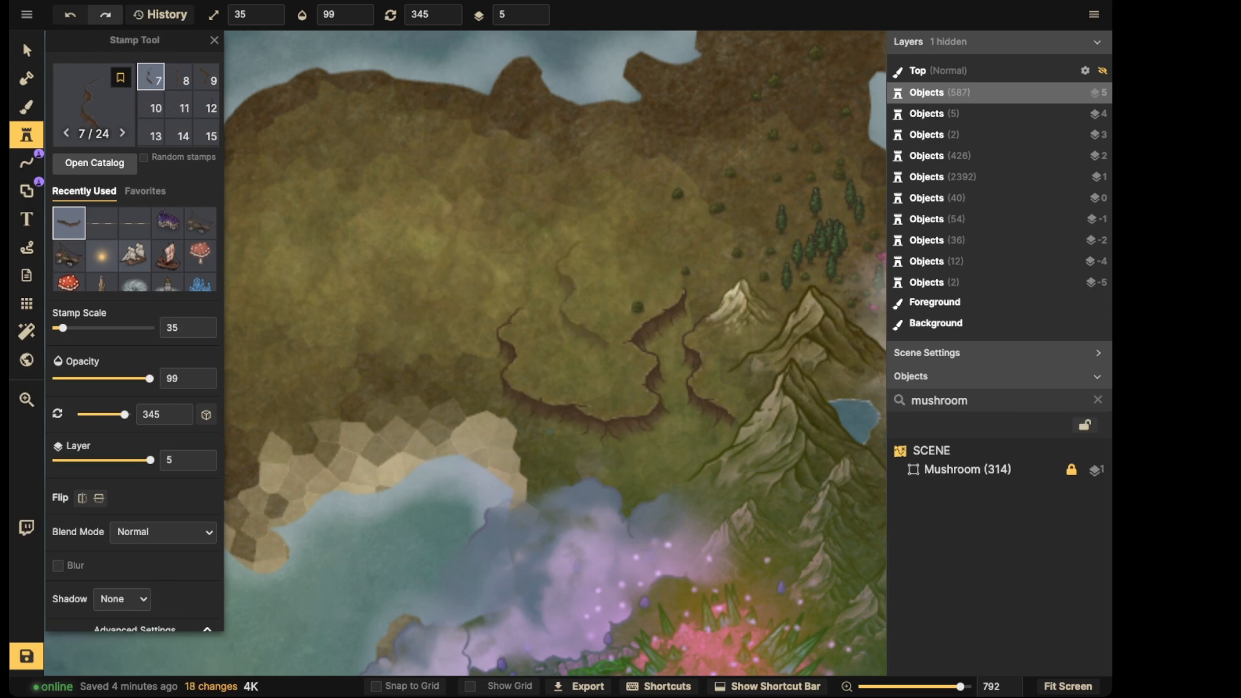
Place cliff variant 1 of 24 at scale 25, rotated to 0 degrees, on the open grassland north of the large cliffs
key(space)
drag(453, 234, 677, 226)
key(space)
drag(707, 266, 483, 261)
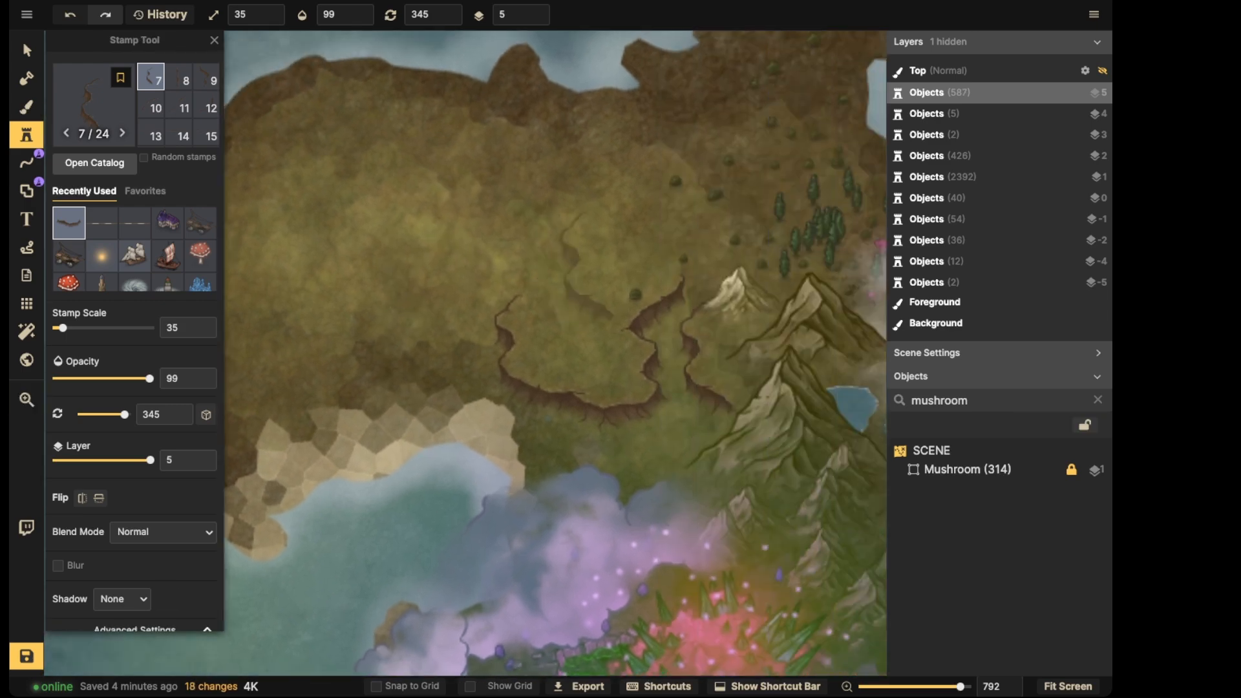
scroll(602, 277, down, 1)
key(Left)
key(Left)
key(Left)
key(Left)
key(Left)
key(Left)
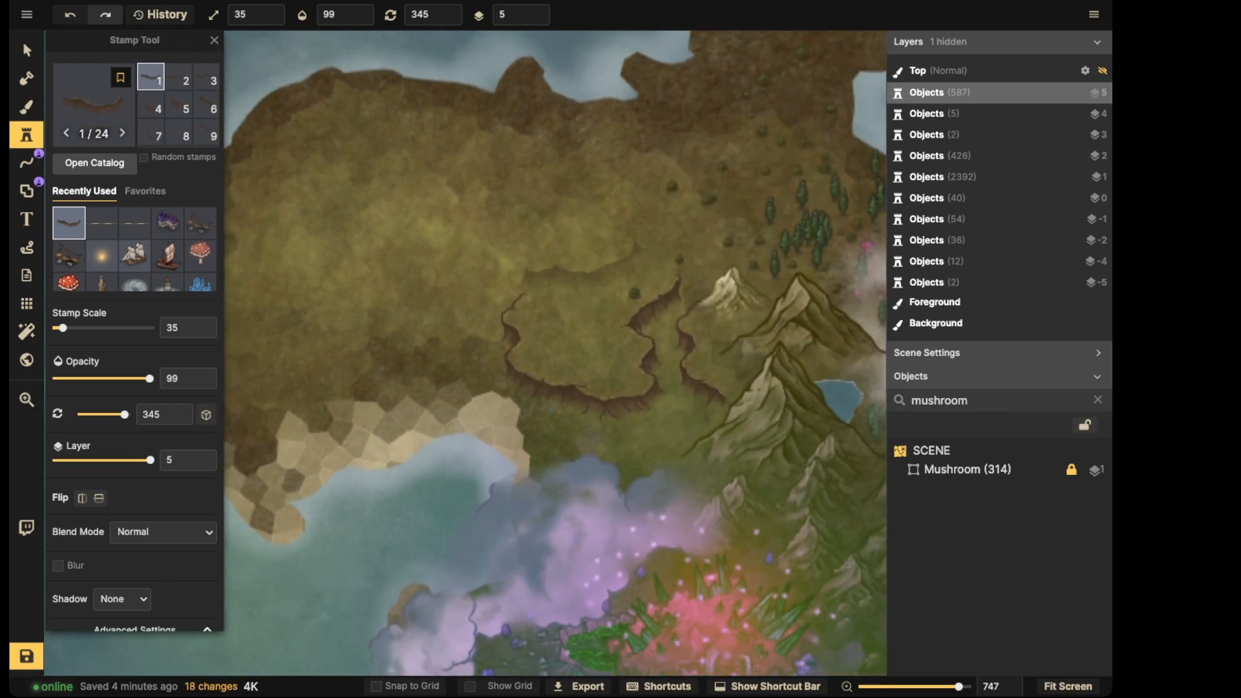
key(Up)
key(bracketleft)
key(bracketleft)
click(569, 230)
scroll(569, 230, up, 5)
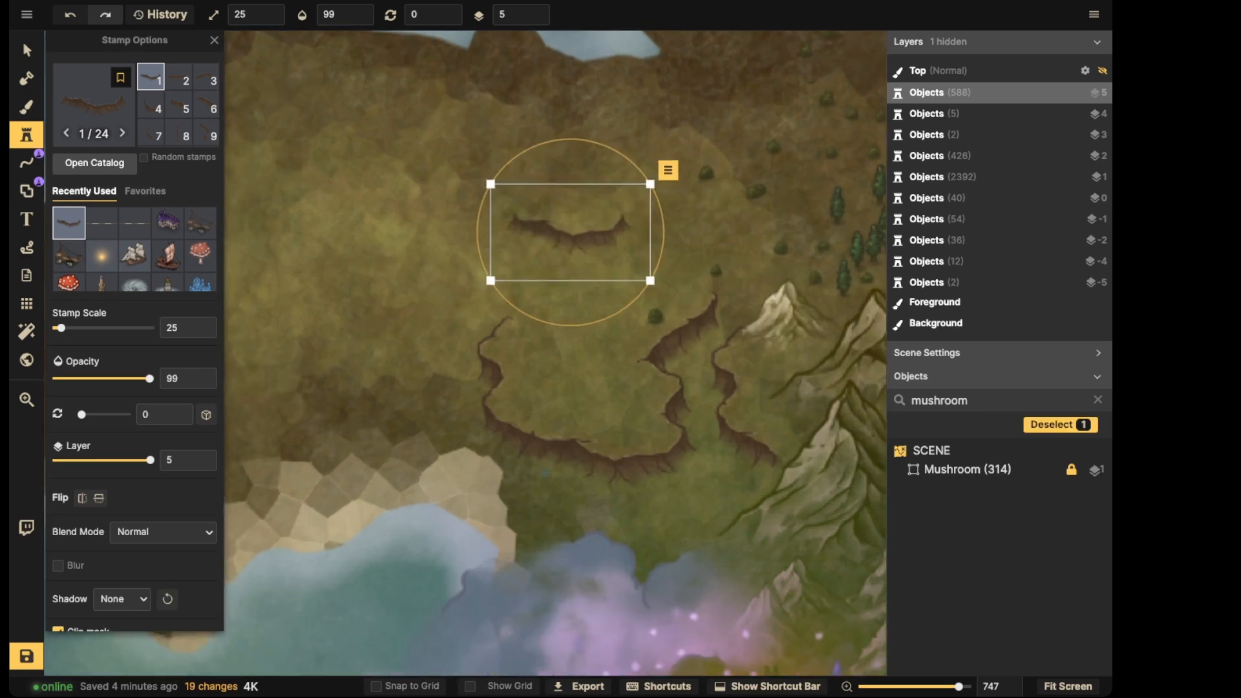
Place cliff variant 13 of 24 at scale 24 above the small northern cliff to close it into a plateau
key(Left)
key(Left)
key(Left)
key(Left)
key(Left)
key(Left)
key(Left)
key(Left)
key(Left)
key(Left)
key(Left)
key(Left)
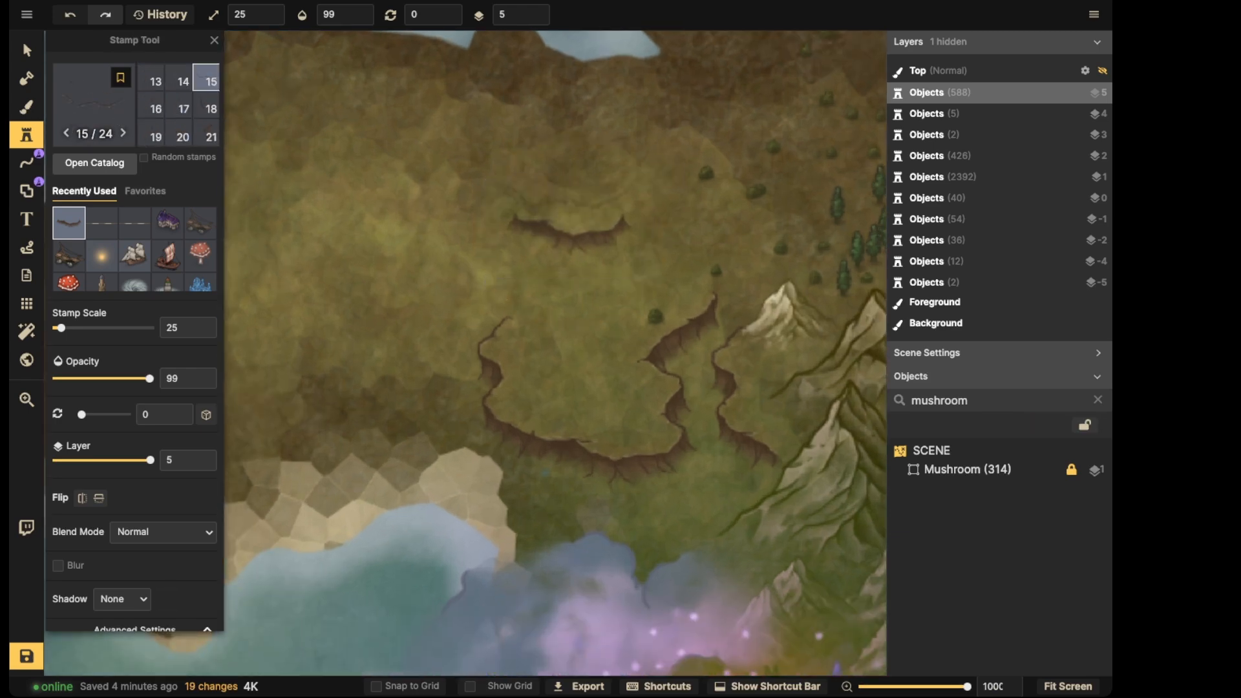
click(572, 209)
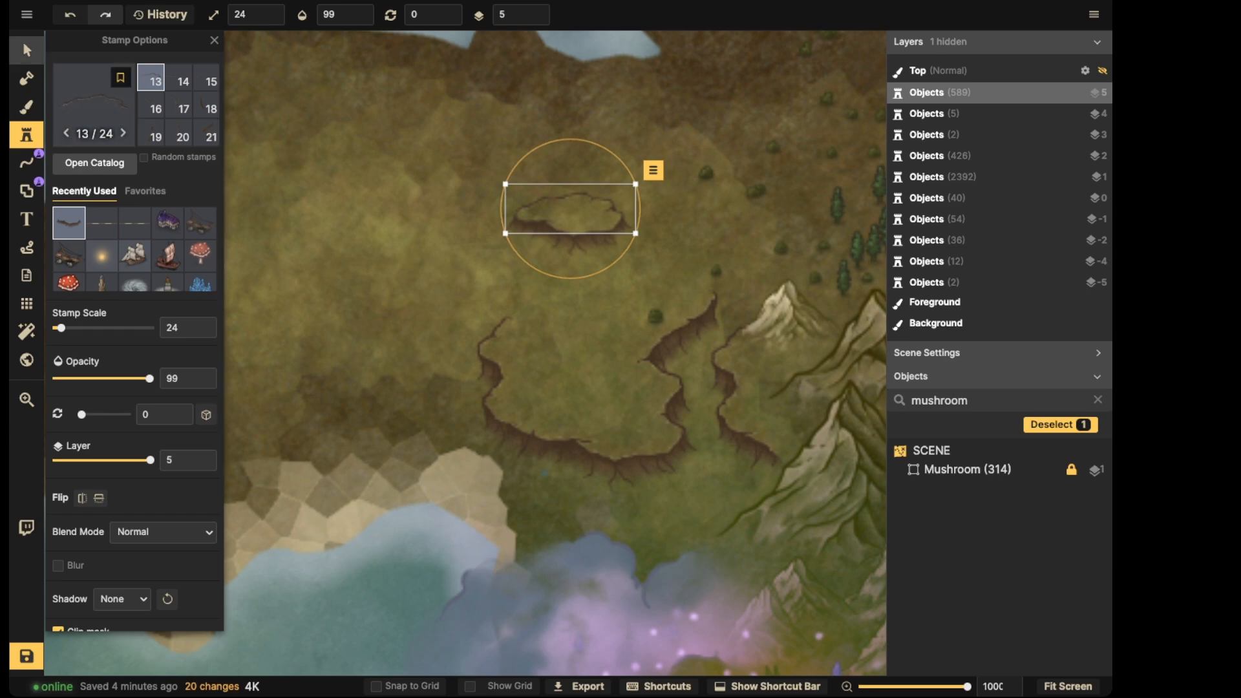
Select both cliffs of the small plateau and move them into the area enclosed by the large cliffs
click(26, 50)
shift+click(571, 253)
drag(571, 252, 596, 423)
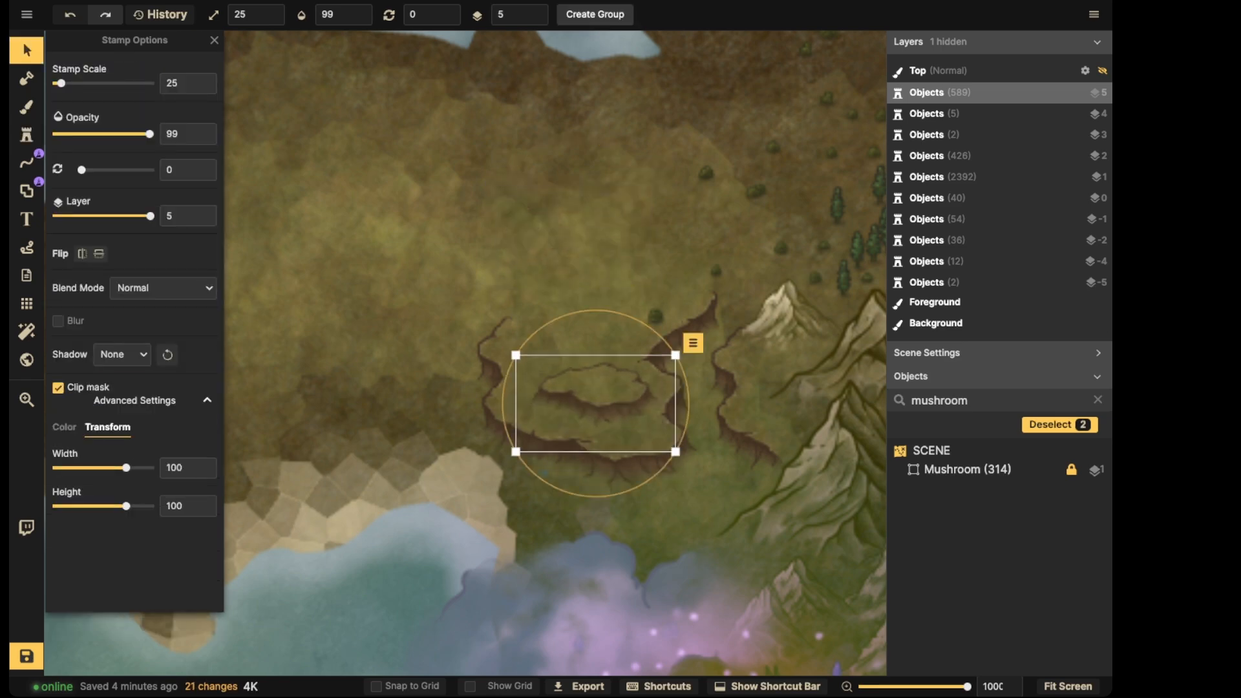
Paste a copy of the small plateau and place it south of the large cliffs
scroll(577, 270, down, 1)
key(ctrl+v)
drag(577, 270, 718, 443)
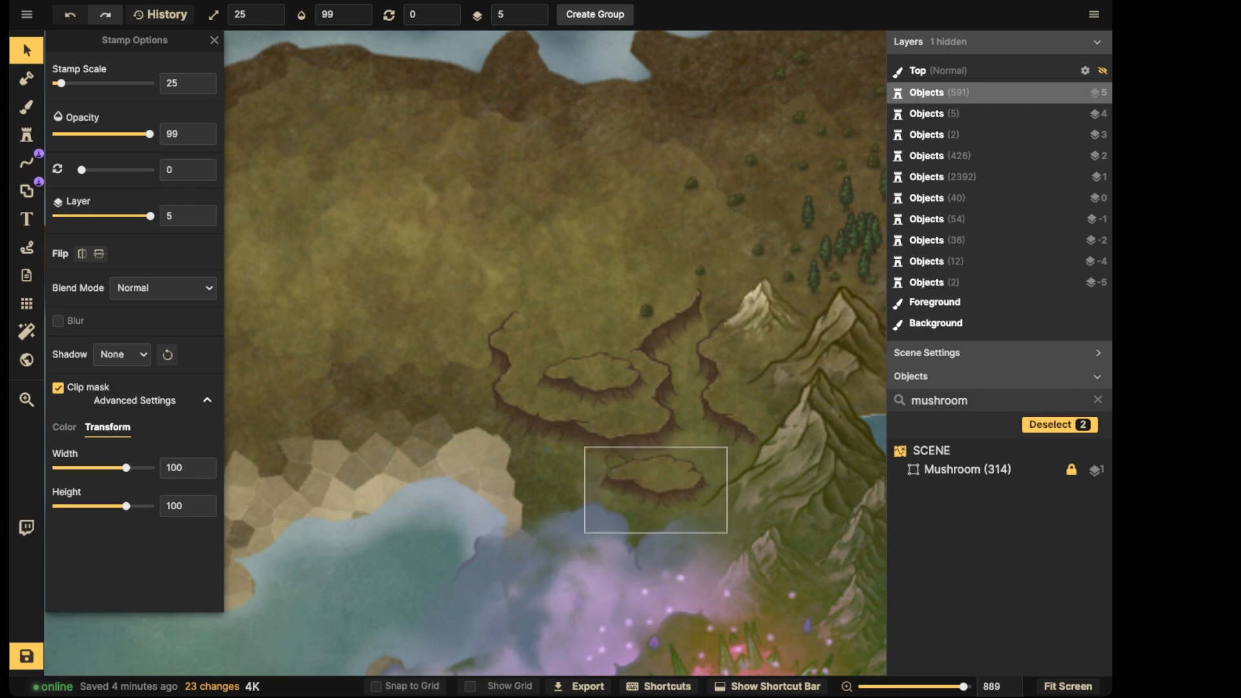
Reduce the plateau copy to scale 20, rotate it to 356.5 degrees and move it west of the large cliffs
drag(721, 537, 702, 526)
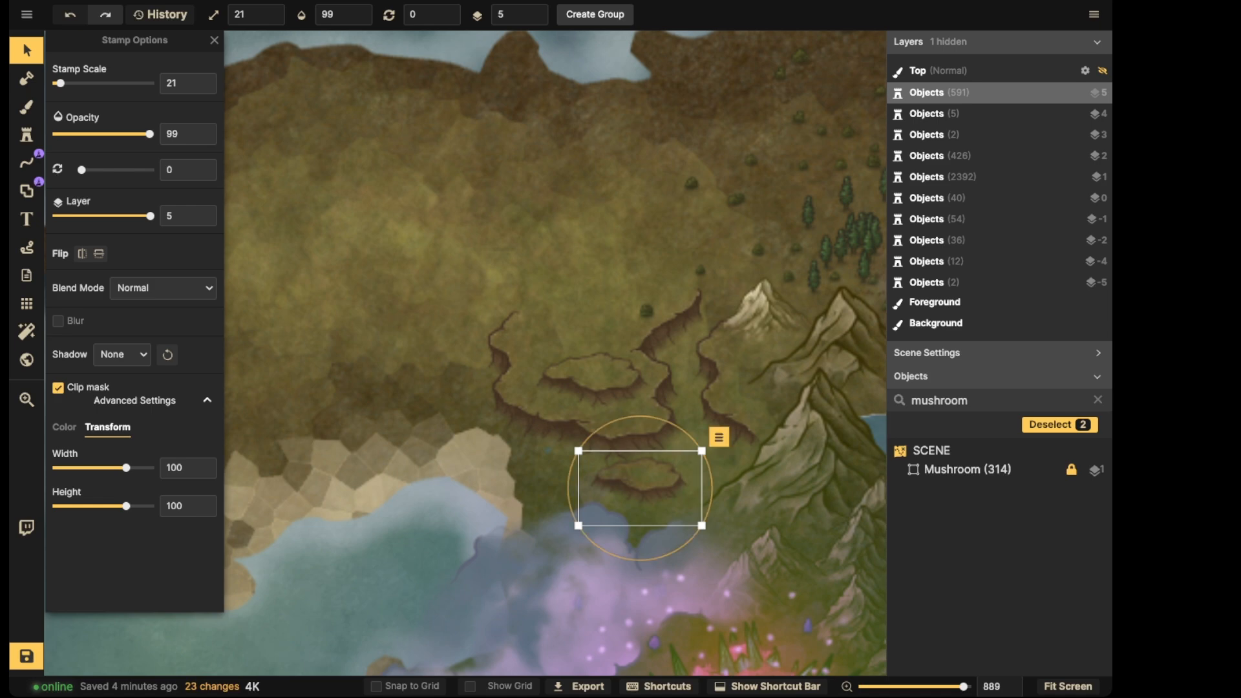
drag(640, 488, 693, 472)
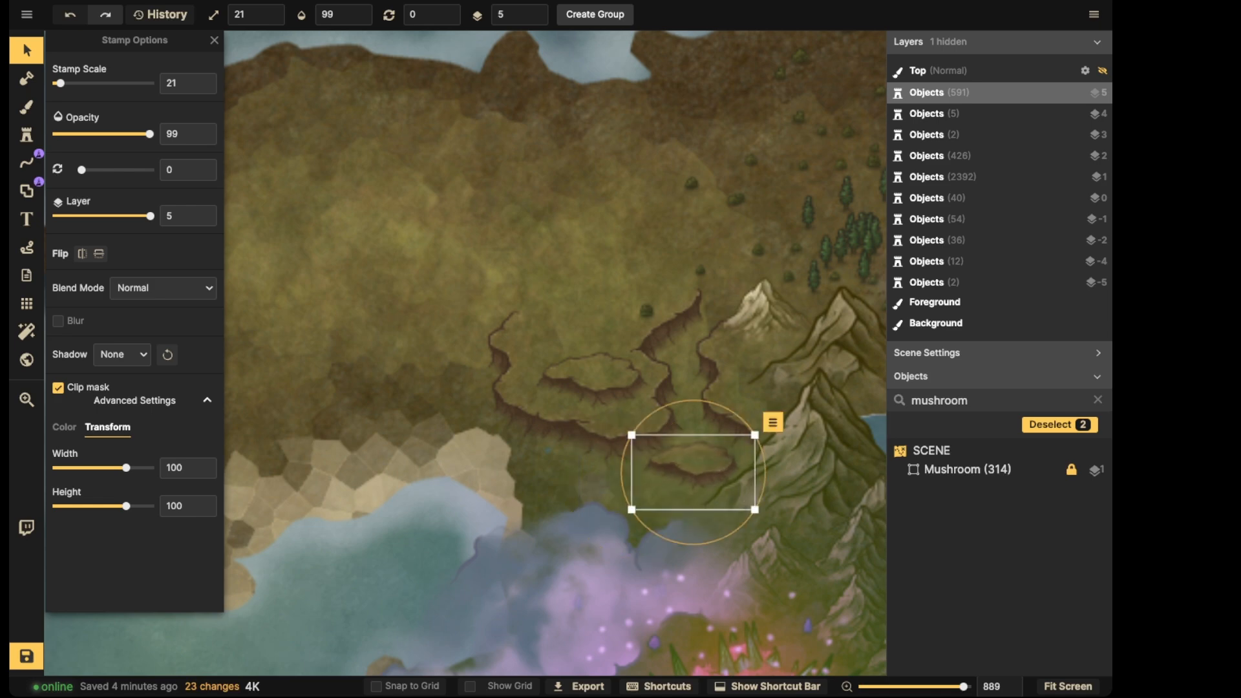
drag(632, 509, 639, 498)
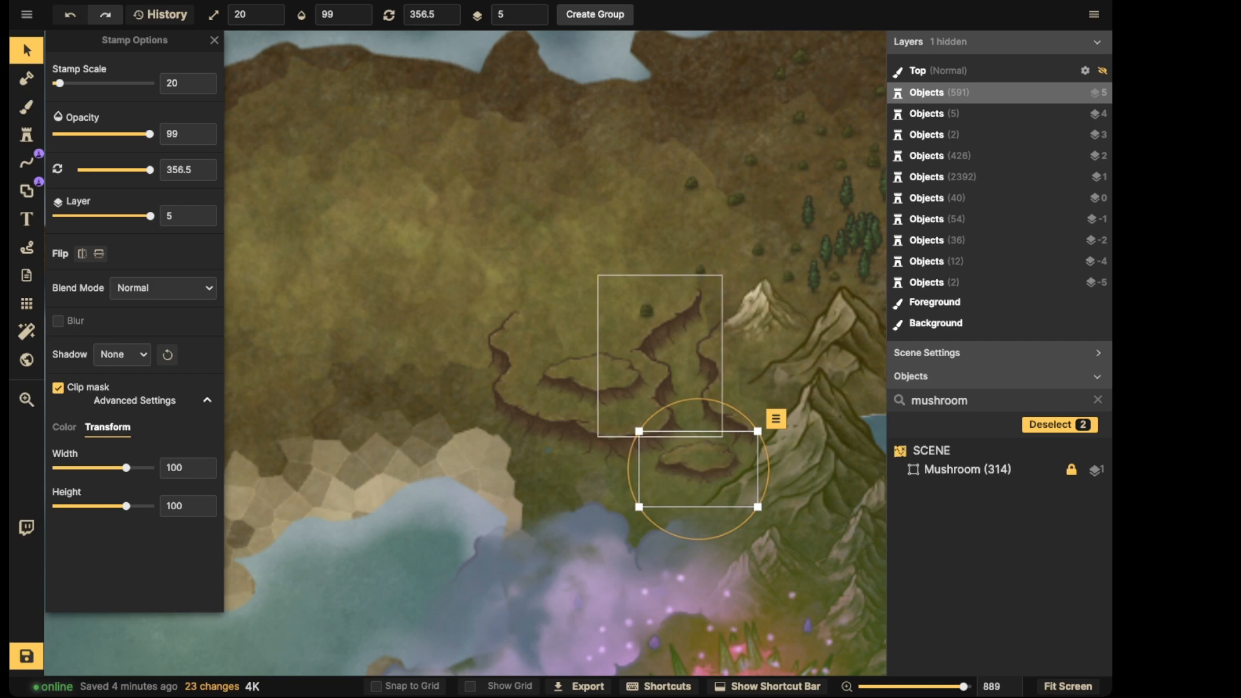
drag(698, 458, 446, 369)
Group the two cliffs of the original small plateau under the name Group and move the group north of the large cliffs
click(592, 378)
click(592, 378)
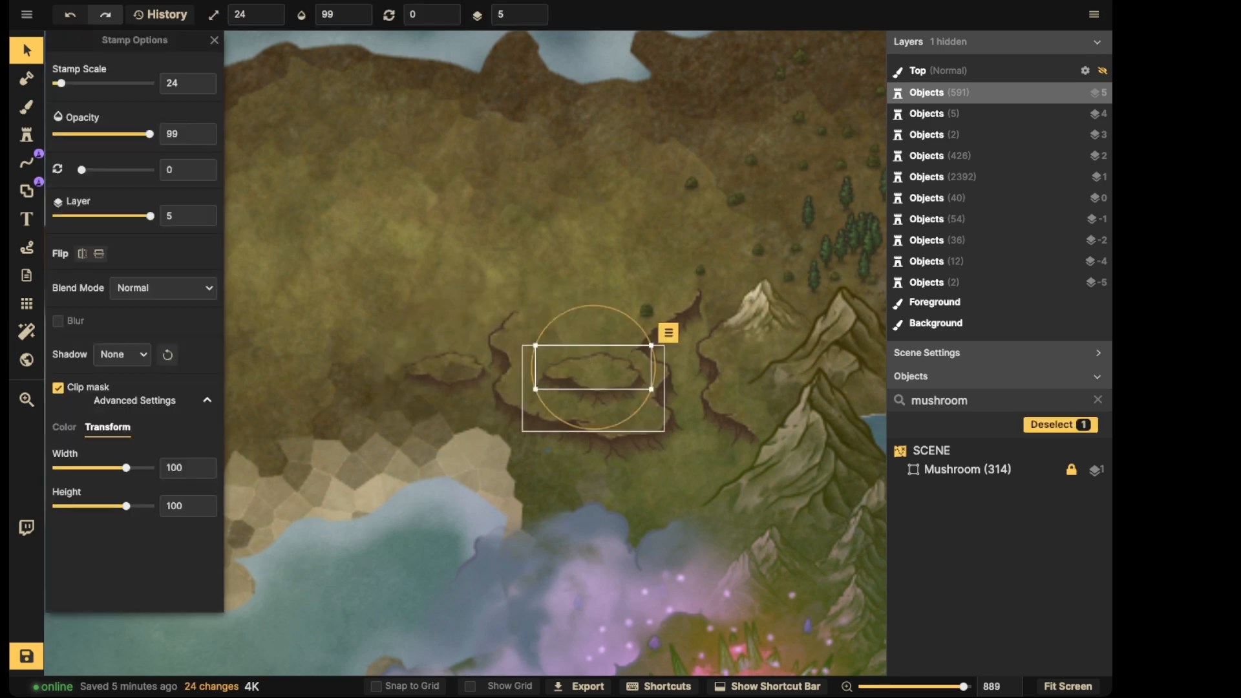
shift+click(592, 401)
click(595, 15)
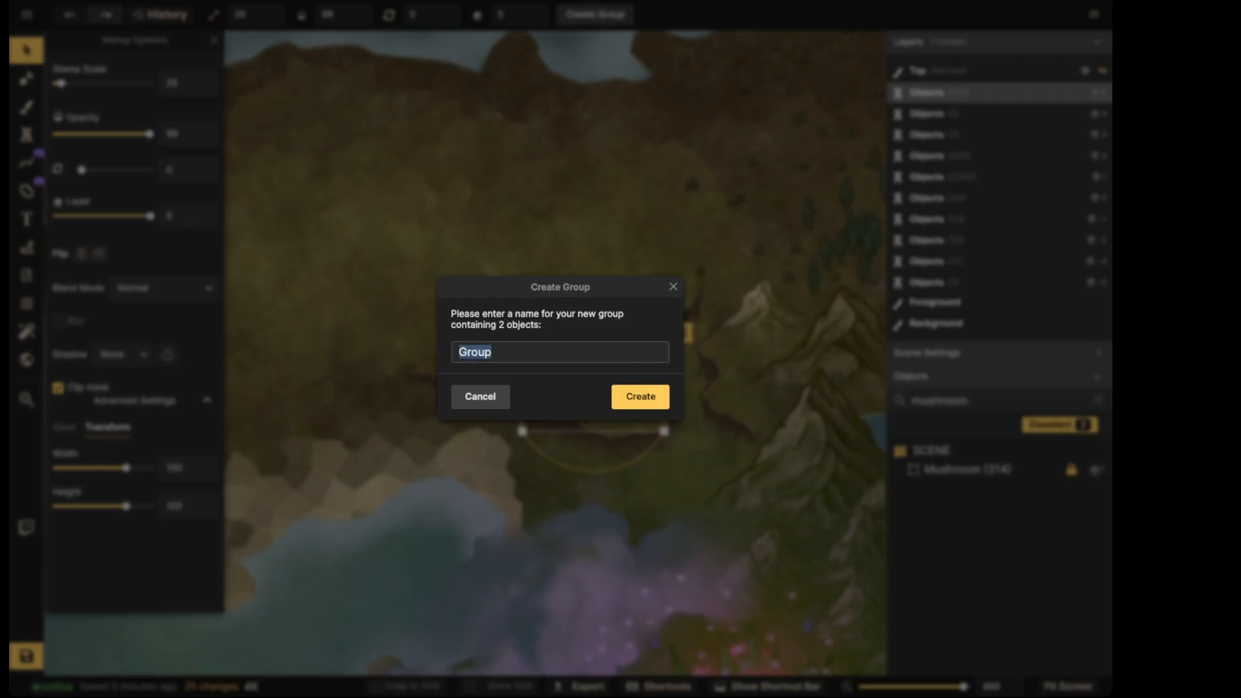
click(640, 397)
drag(591, 382, 590, 193)
double_click(589, 194)
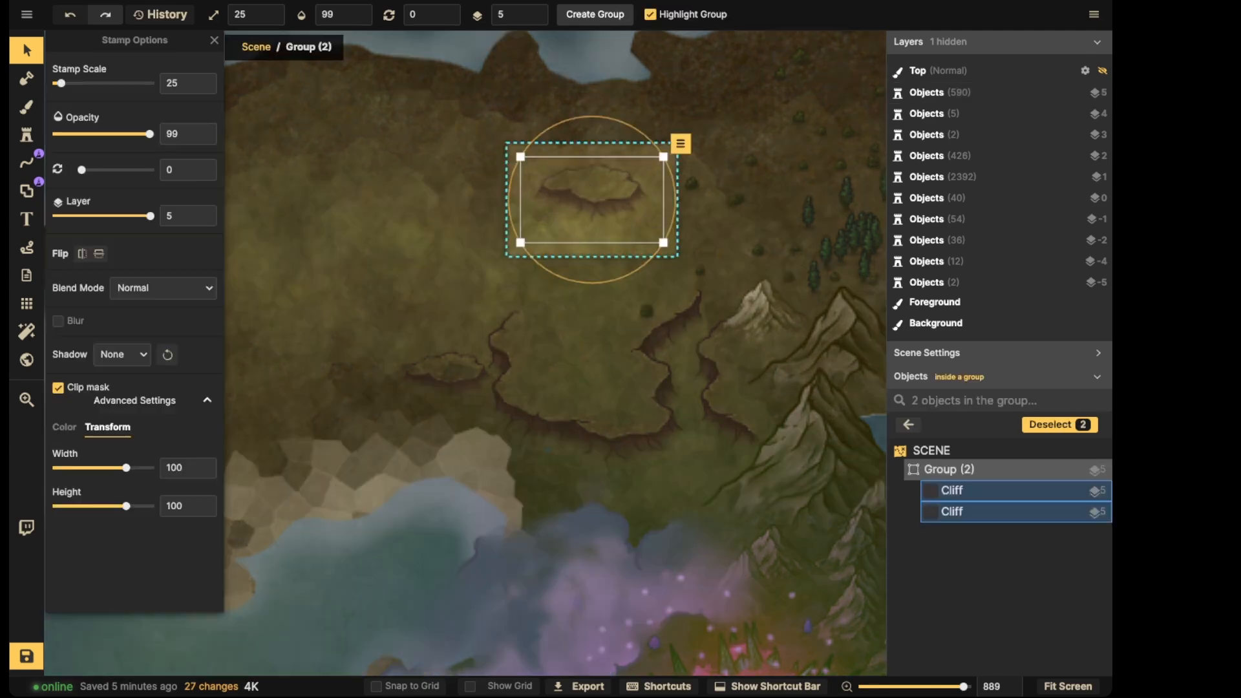
key(Escape)
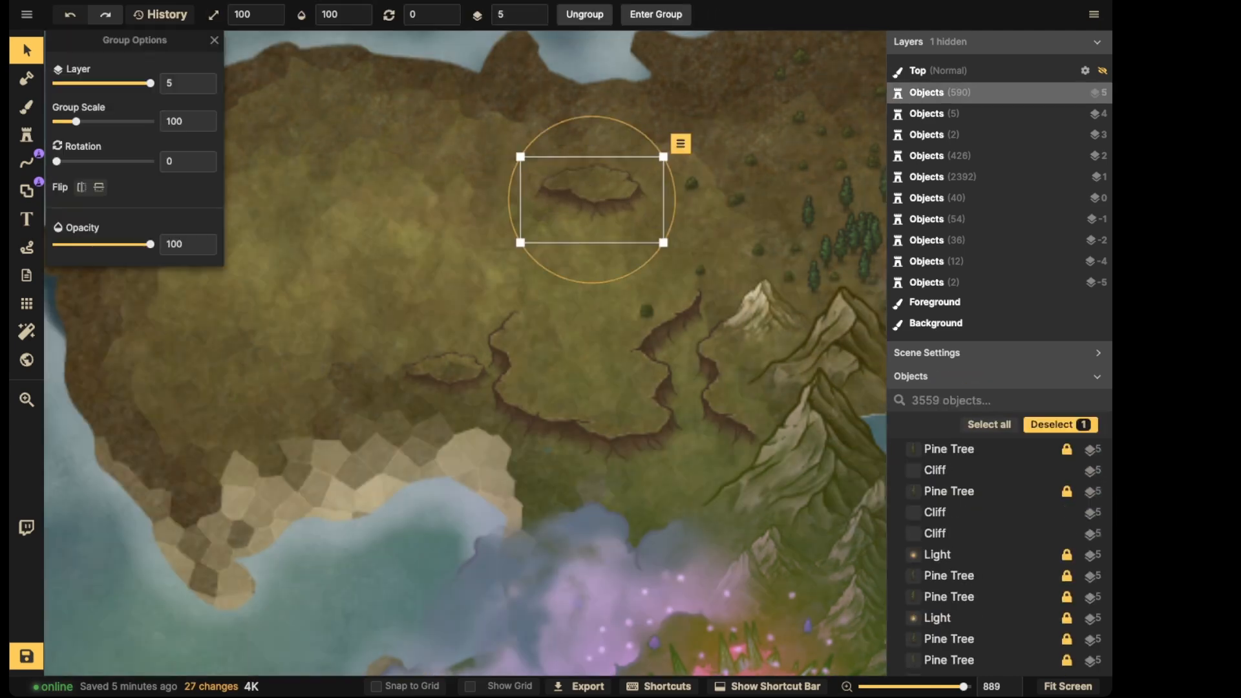
Flip the plateau group horizontally, reduce its group scale to 80 and shift it slightly south
click(82, 187)
key(bracketleft)
drag(592, 200, 582, 256)
key(bracketleft)
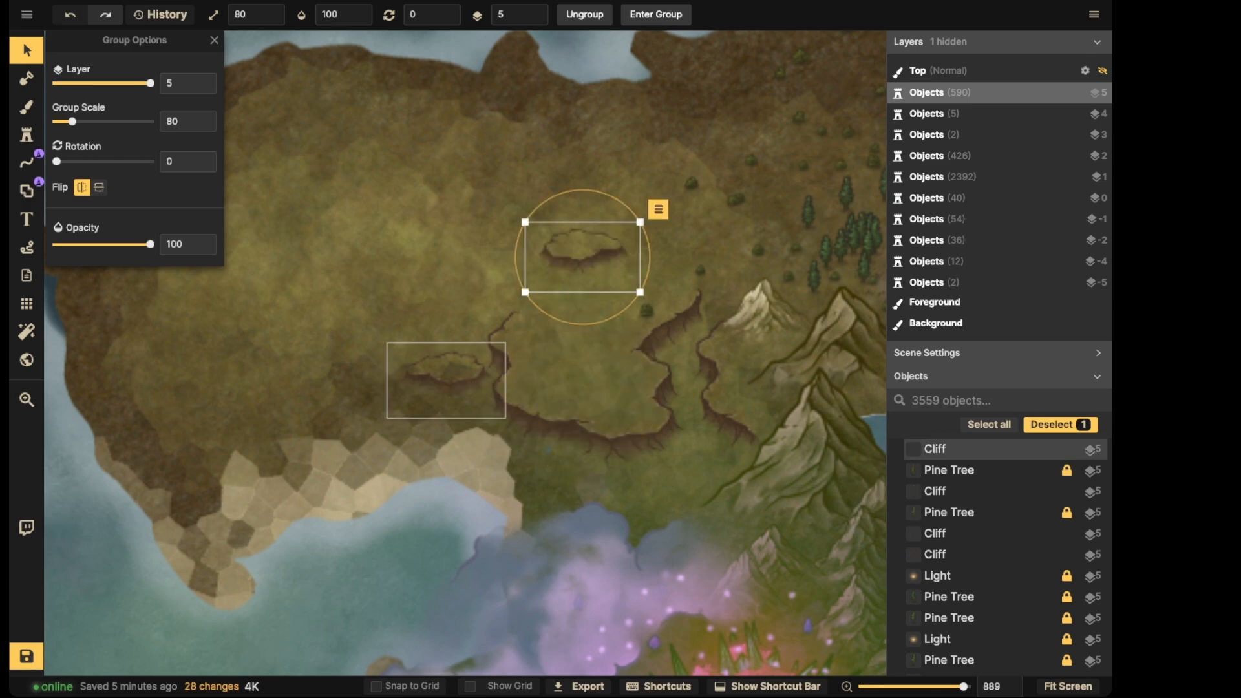
Group the two cliffs of the western plateau copy and move the group into the area enclosed by the large cliffs
click(446, 368)
click(446, 368)
click(446, 367)
shift+click(446, 368)
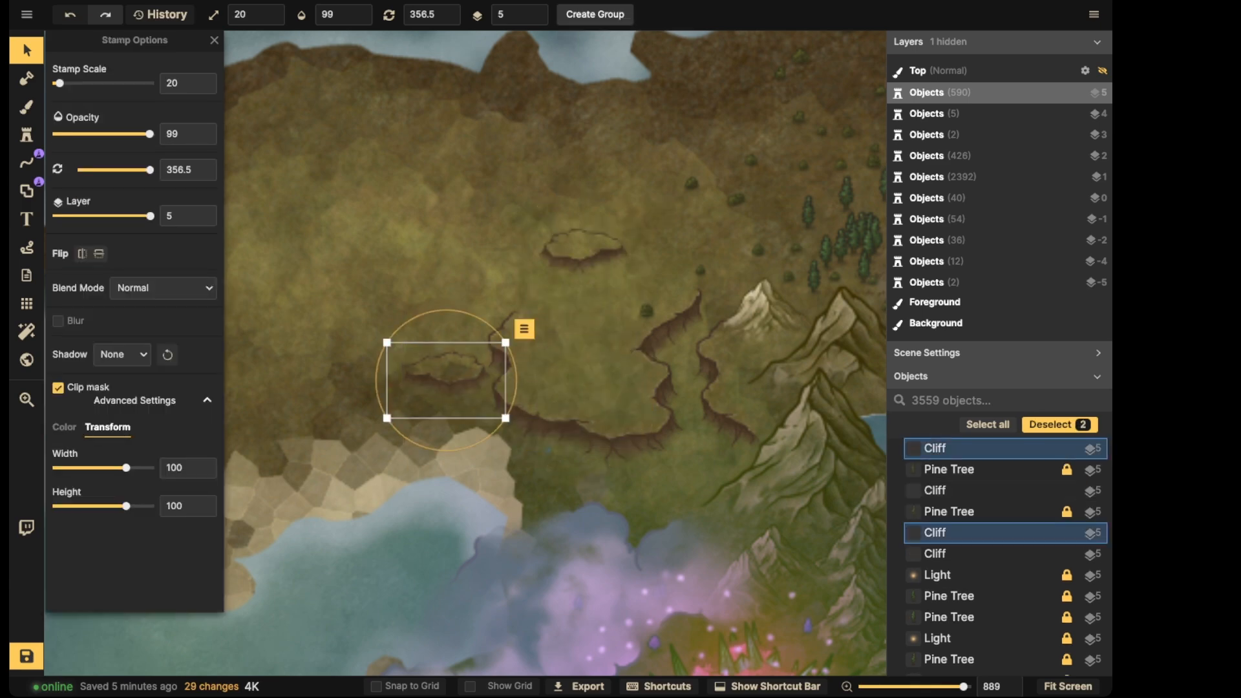
drag(446, 369, 430, 252)
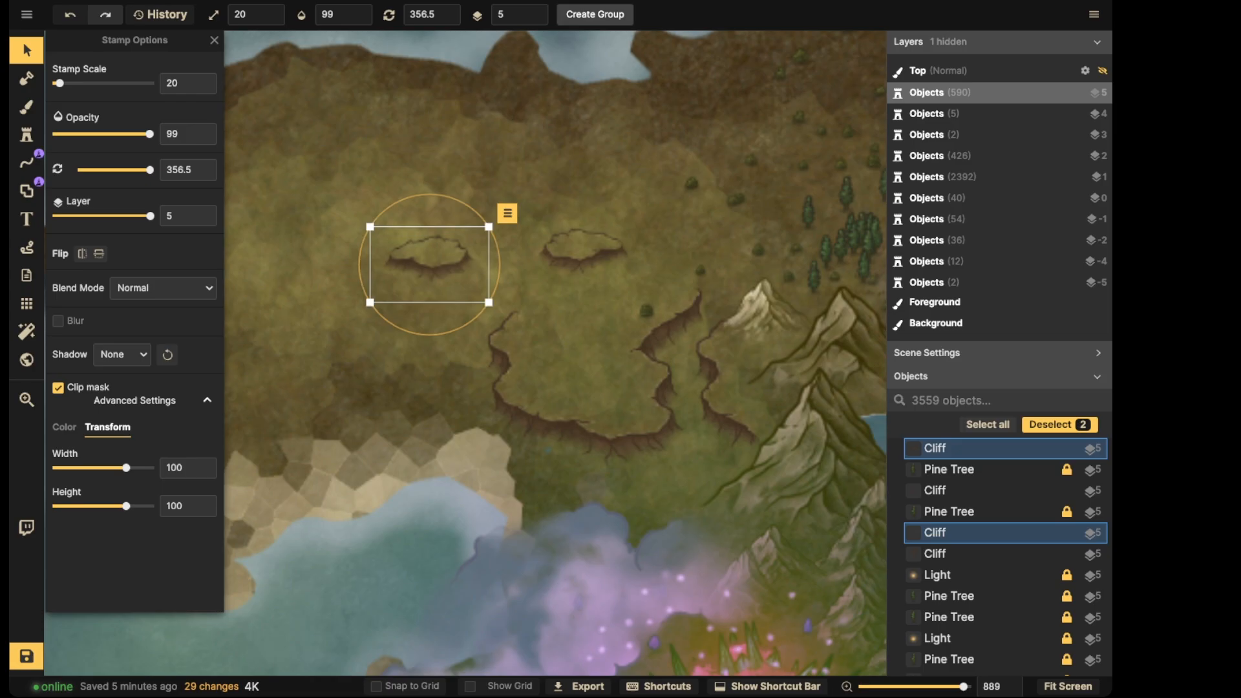
click(595, 15)
click(640, 396)
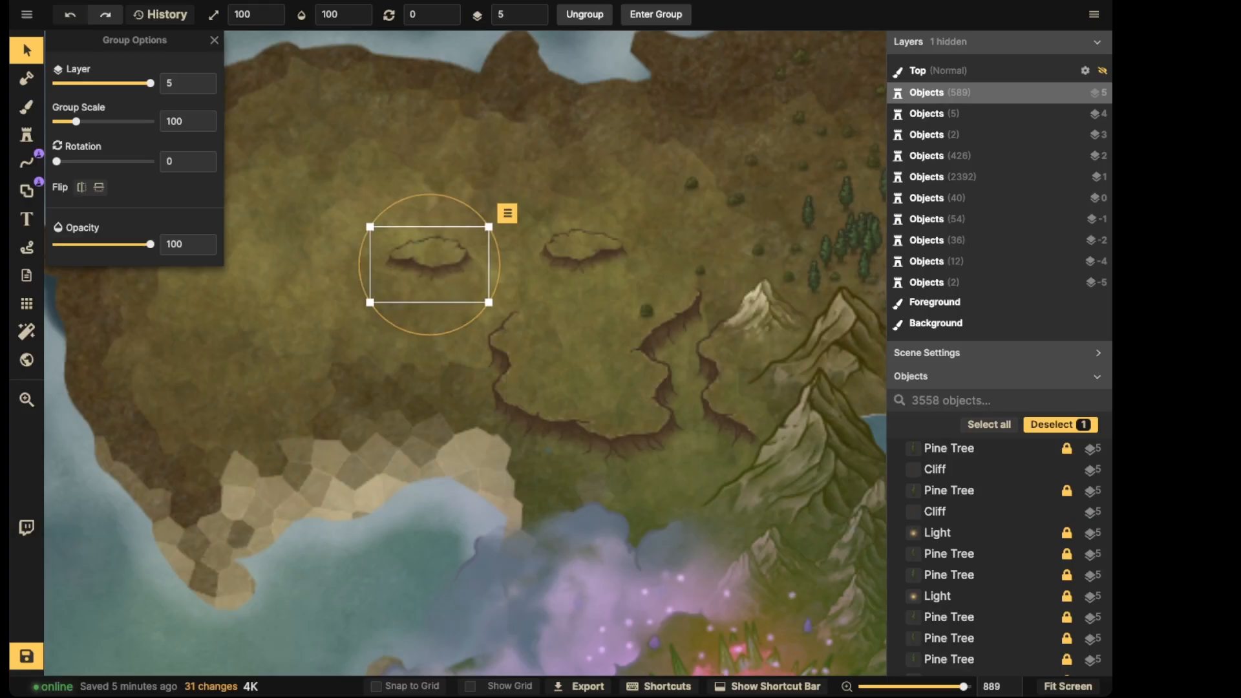
drag(429, 265, 603, 383)
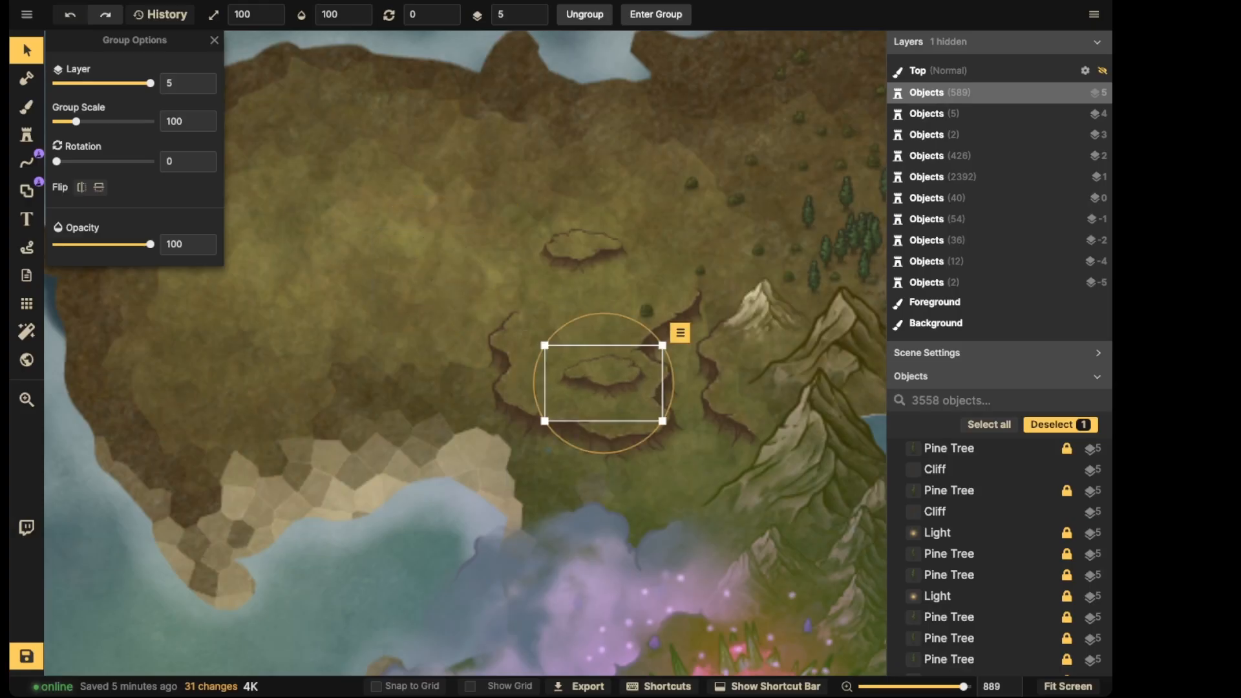
Move the flipped plateau group south of the large cliffs and reduce its group scale to 70
click(583, 304)
click(583, 255)
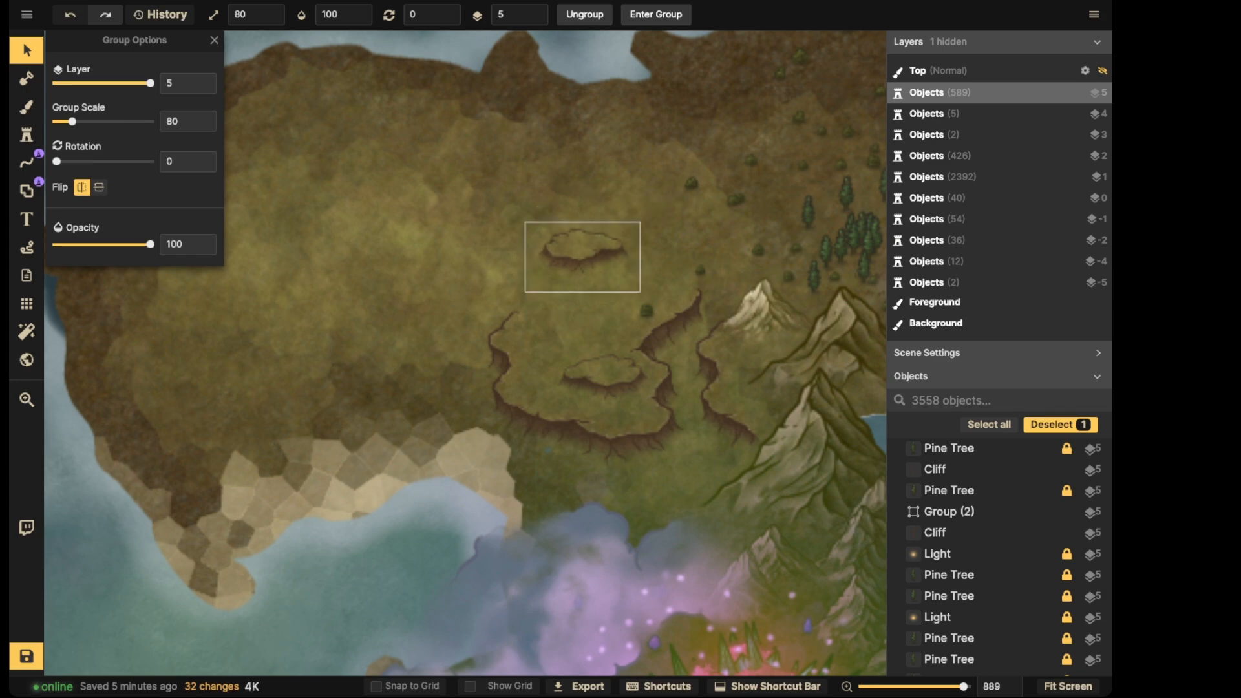
drag(583, 254, 569, 486)
double_click(568, 486)
mouse_move(625, 523)
mouse_down()
mouse_move(599, 506)
mouse_move(618, 520)
mouse_up()
Nudge the southern plateau group slightly northwest toward the large cliffs and deselect it
click(640, 511)
key(ctrl+z)
key(Escape)
key(Escape)
click(568, 487)
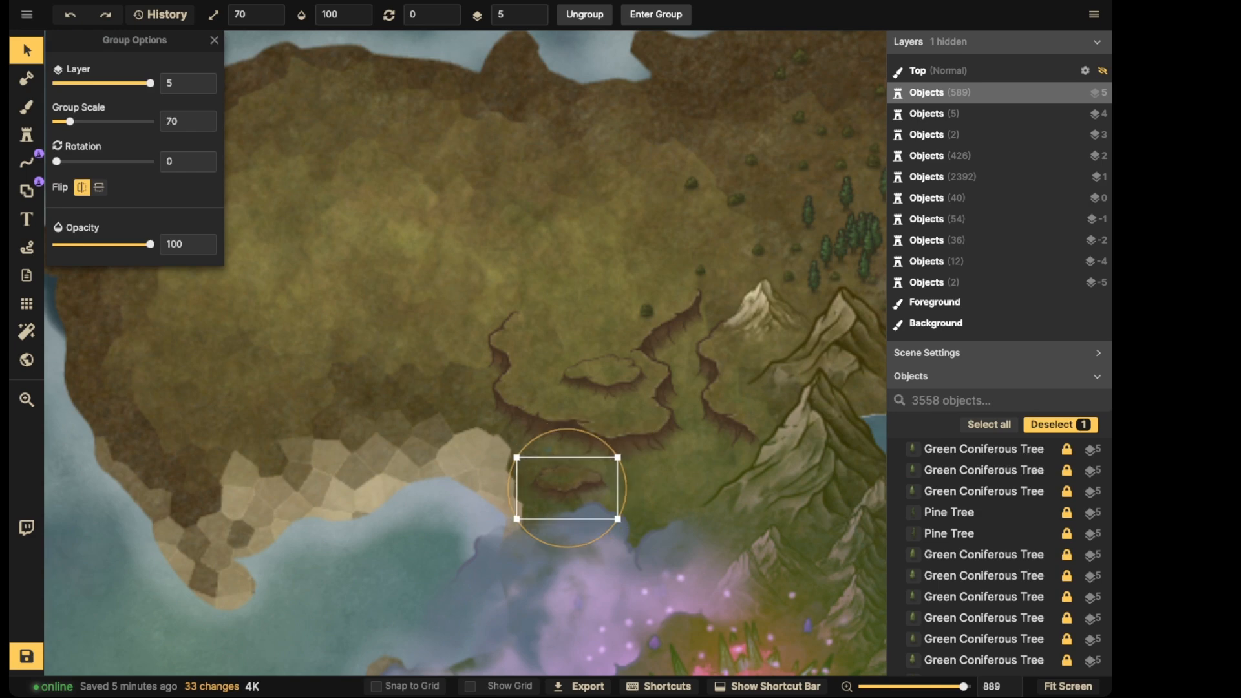
drag(568, 487, 565, 483)
key(Escape)
scroll(372, 257, down, 1)
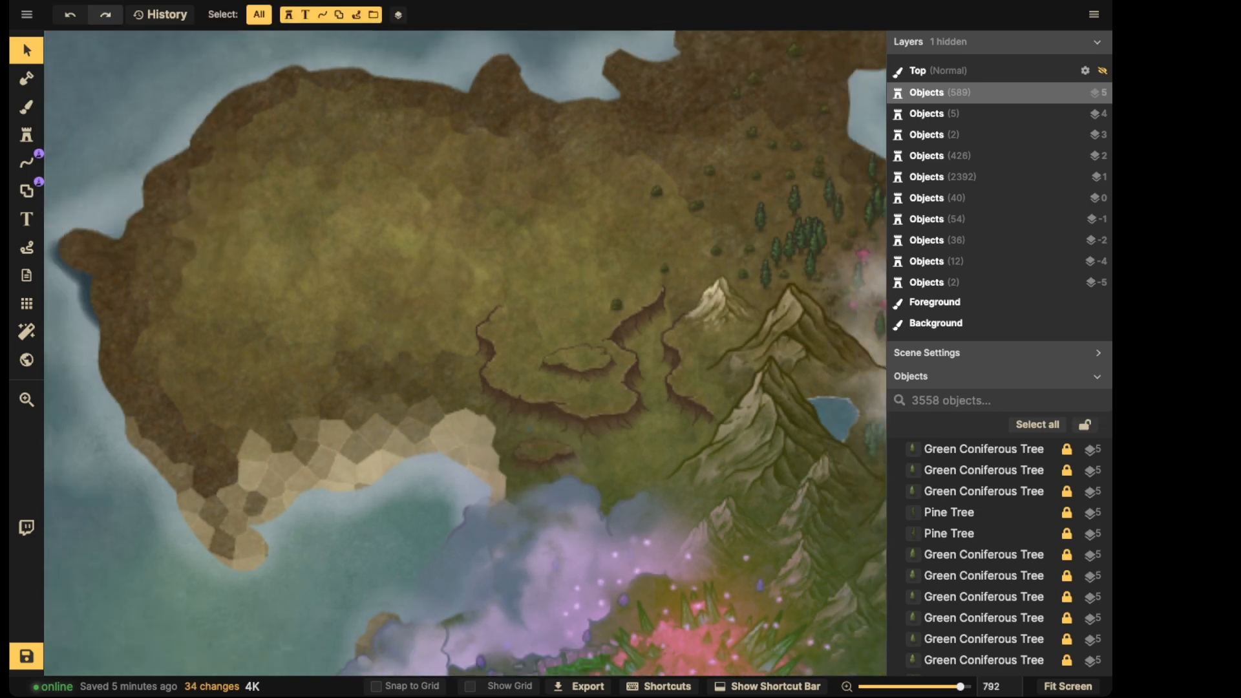
Switch to stamping and place cliff variant 9 of 24 at scale 25 and rotation 345 just west of the existing cliffs
scroll(602, 246, down, 3)
click(619, 307)
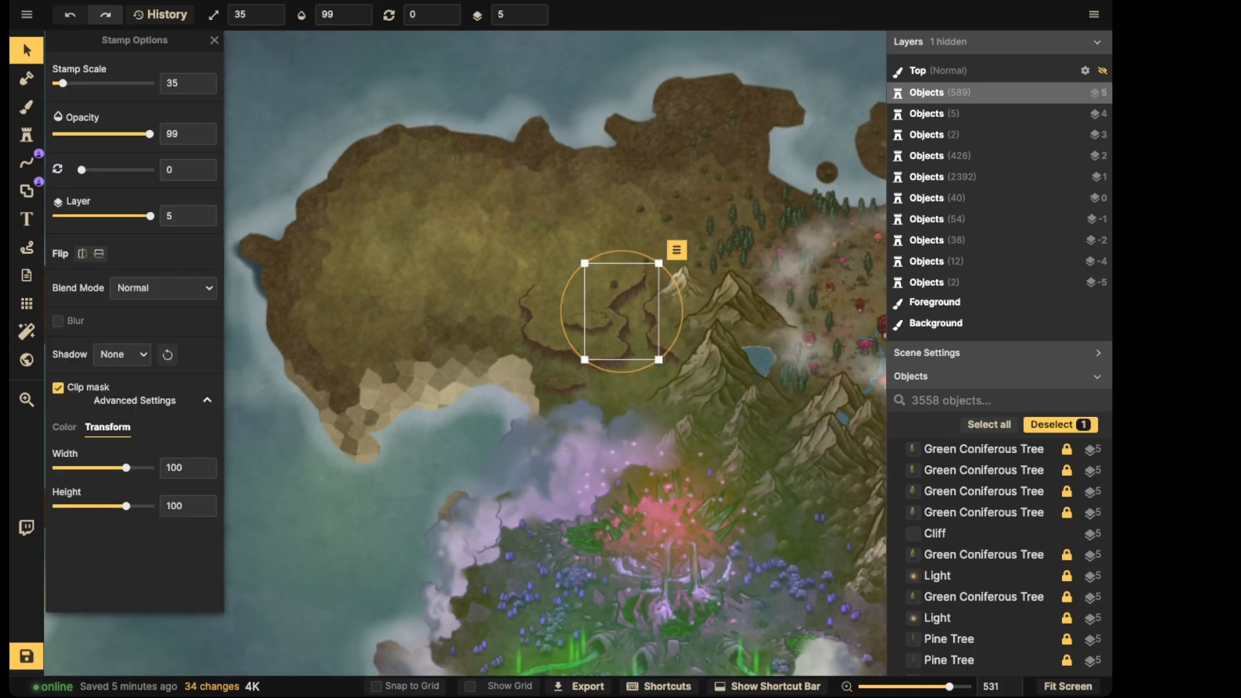
key(s)
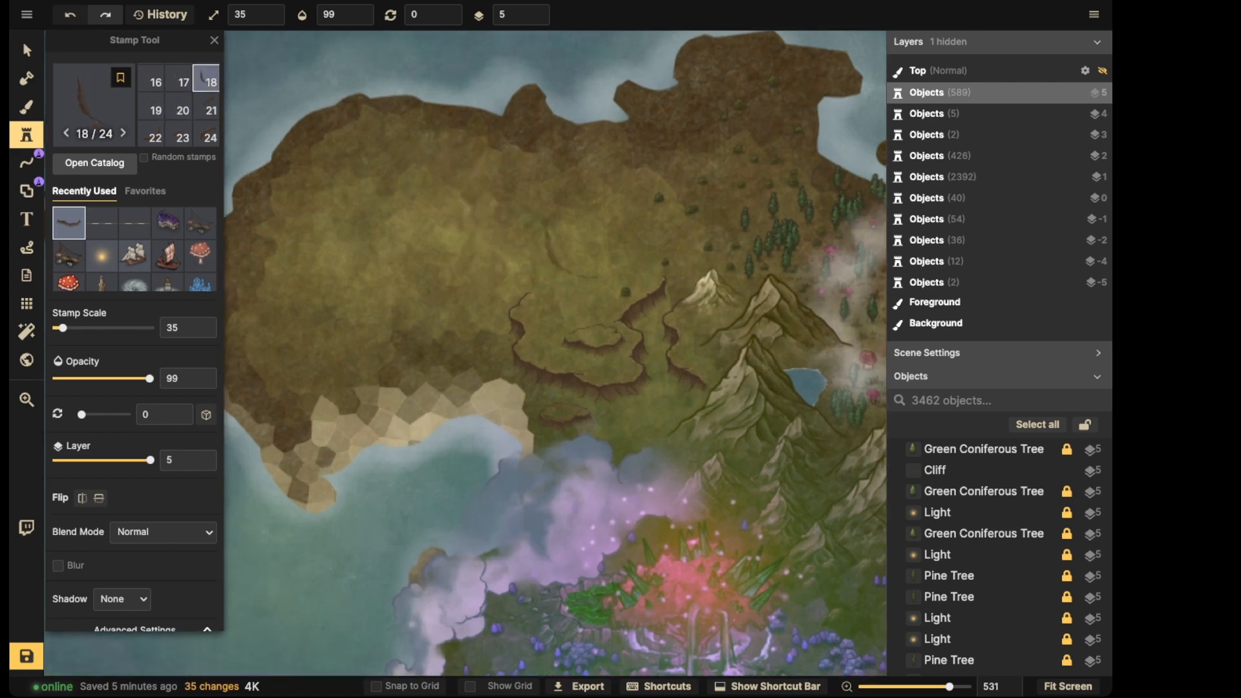
scroll(573, 252, up, 3)
key(Left)
key(Left)
key(Left)
key(Left)
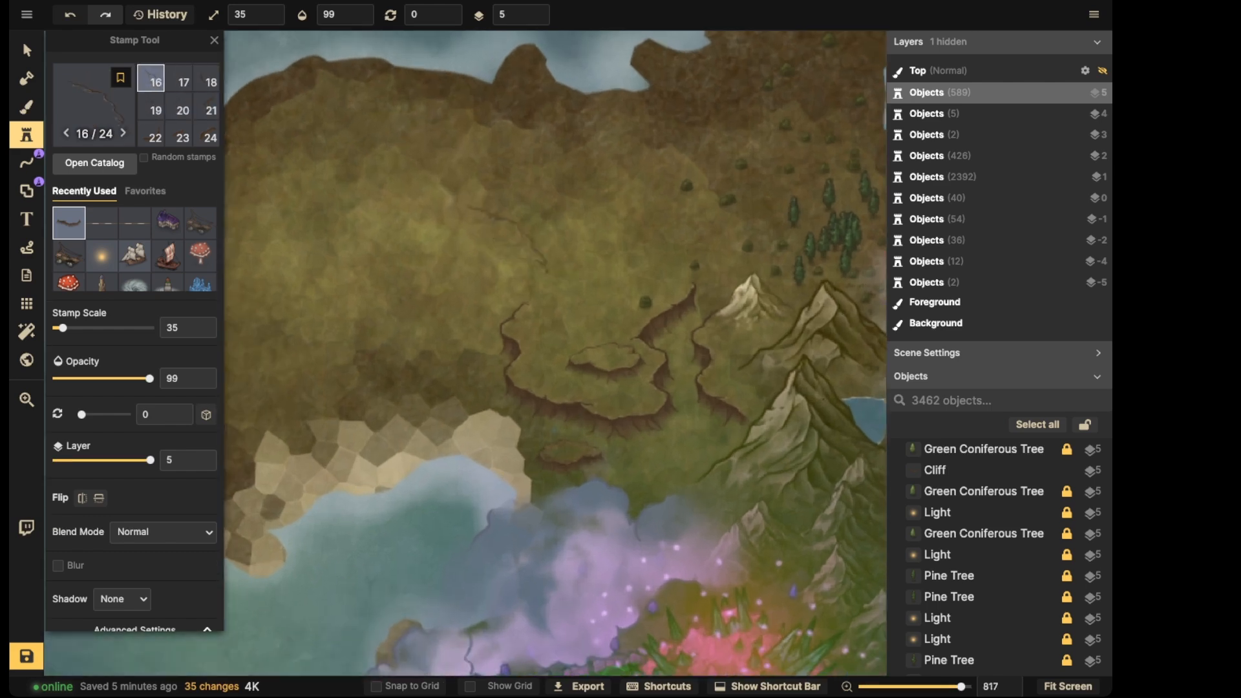
key(space)
drag(297, 343, 553, 288)
key(Left)
key(Left)
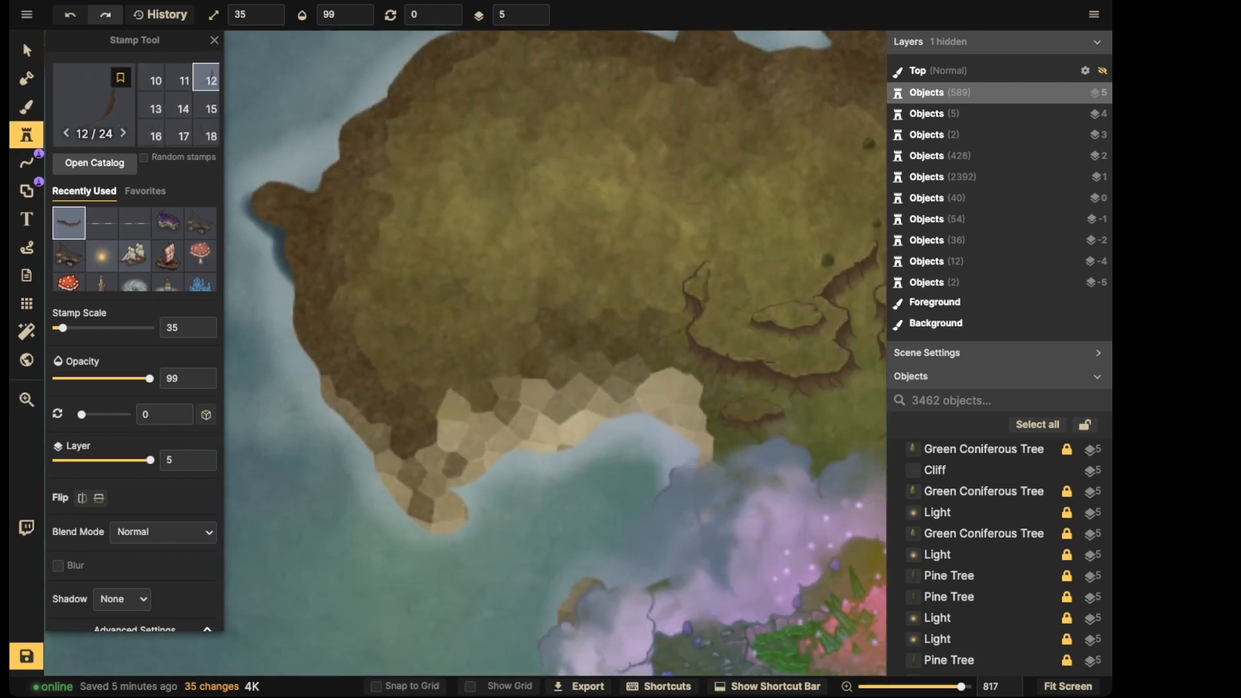
key(Left)
key(Left)
key(Left)
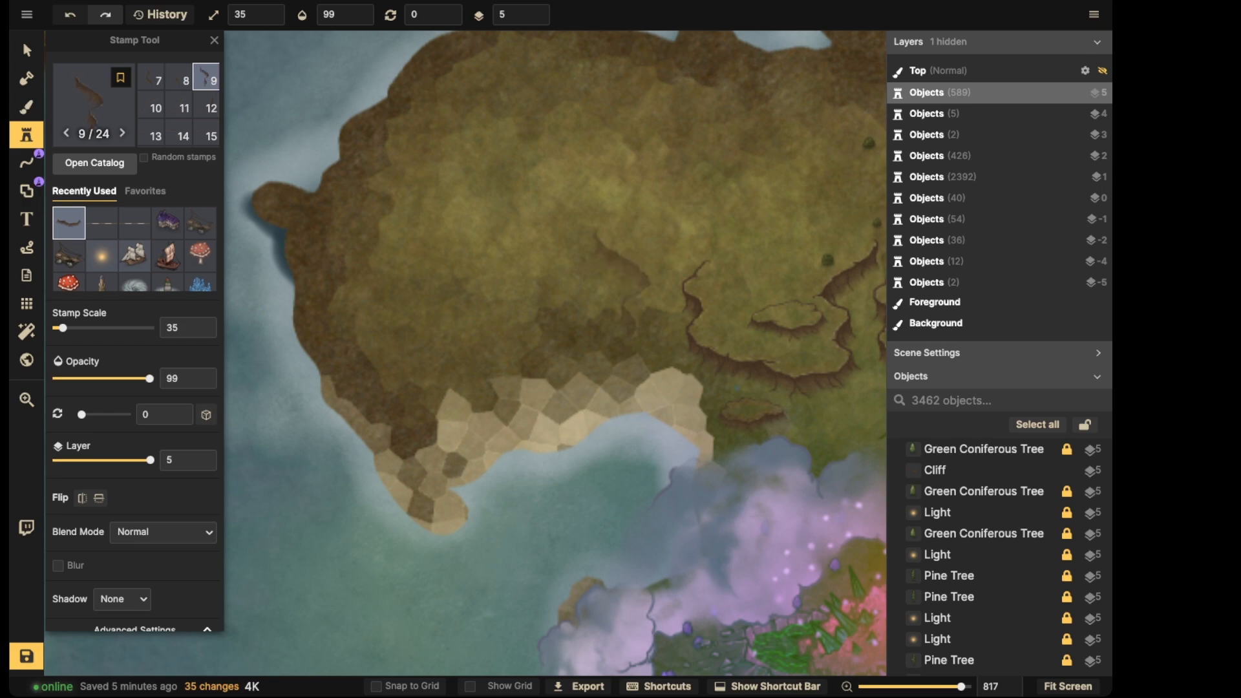
key(bracketleft)
key(space)
drag(625, 281, 546, 260)
key(comma)
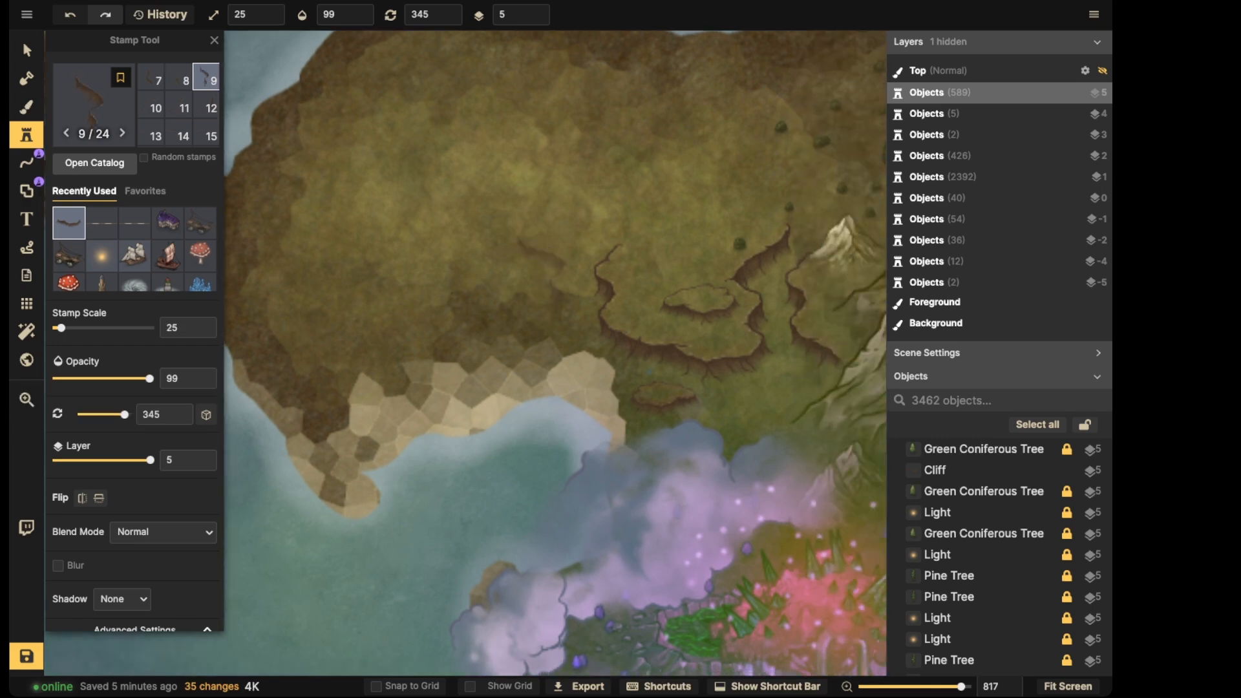
scroll(544, 264, down, 3)
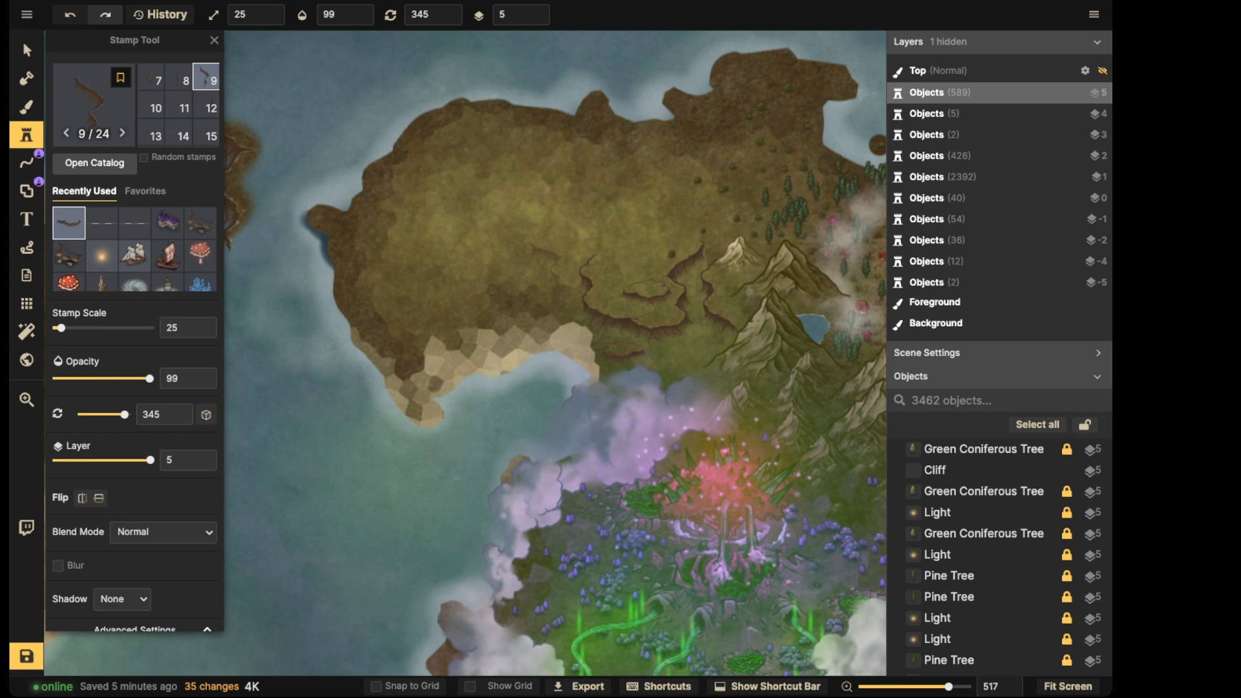
click(552, 263)
scroll(552, 263, up, 5)
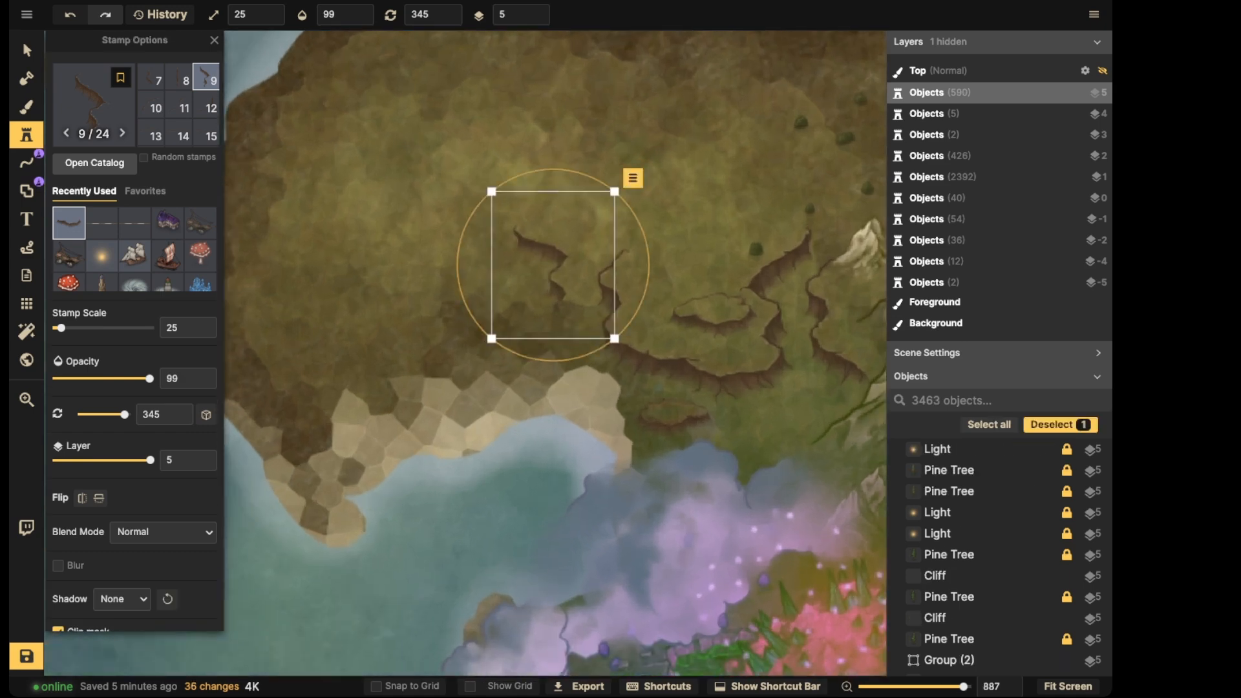
click(403, 203)
Place cliff variant 7 at scale 25 and rotation 345, continuing the new cliff line up to the northwest
scroll(402, 203, down, 2)
drag(402, 203, 607, 202)
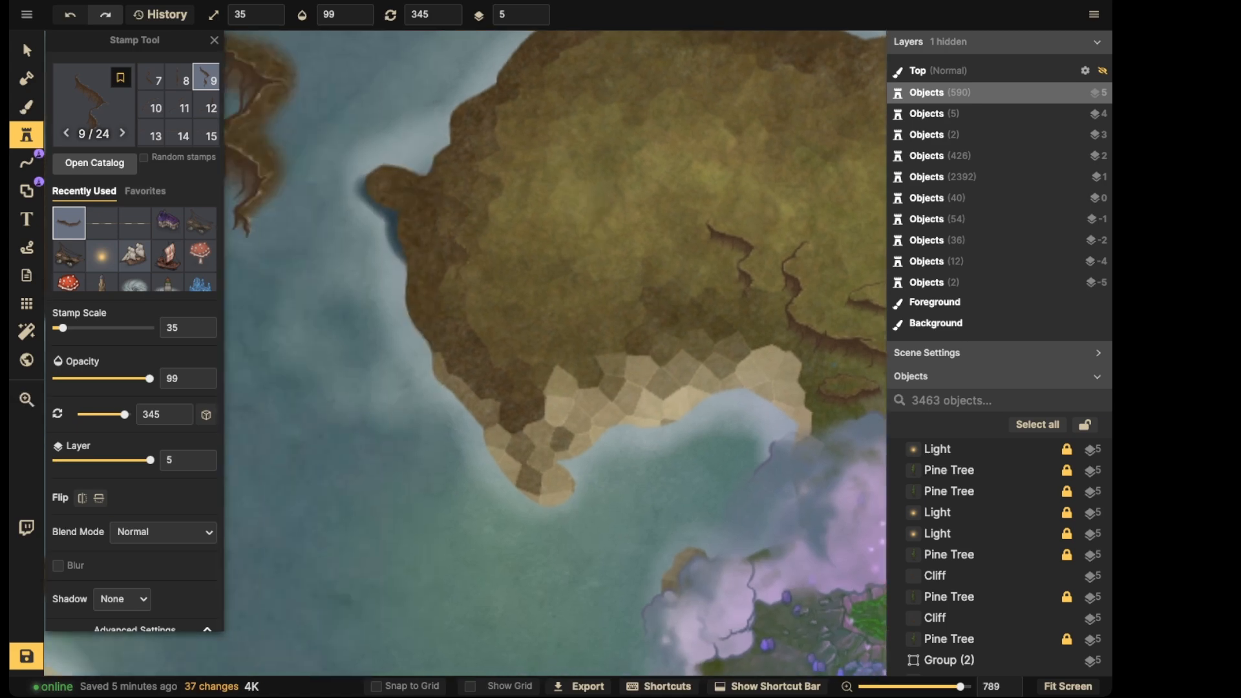
key(bracketleft)
drag(688, 243, 563, 261)
key(Left)
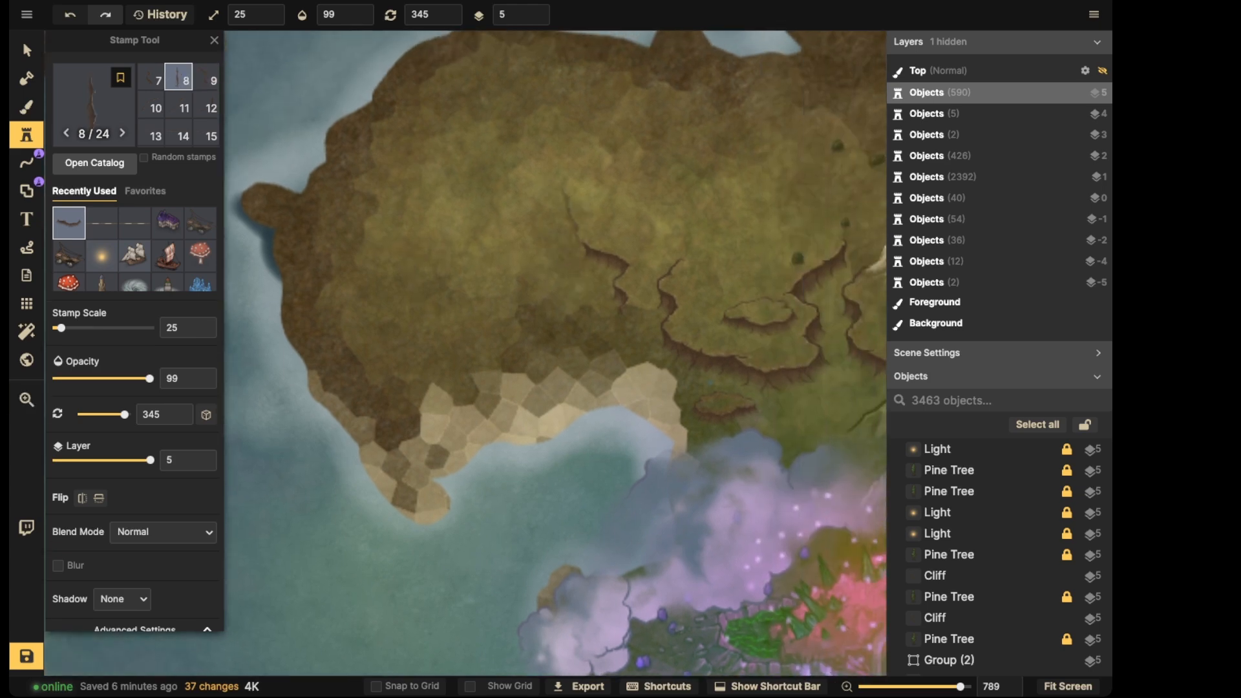
key(Left)
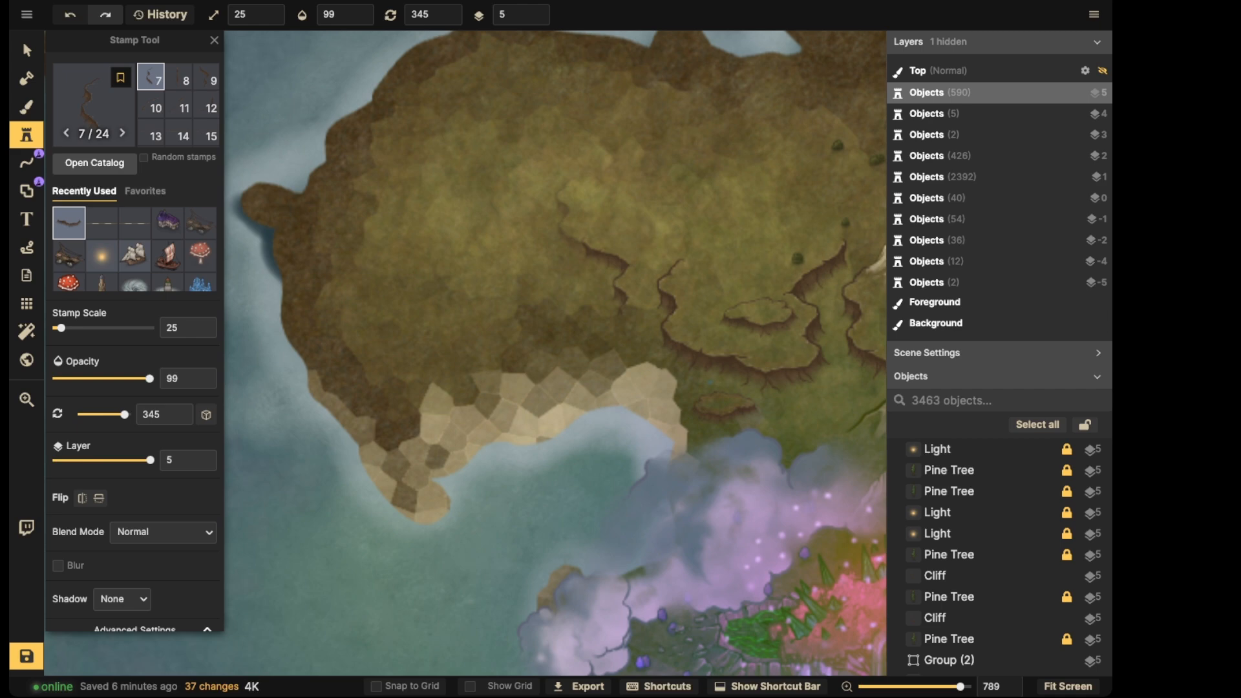
click(574, 221)
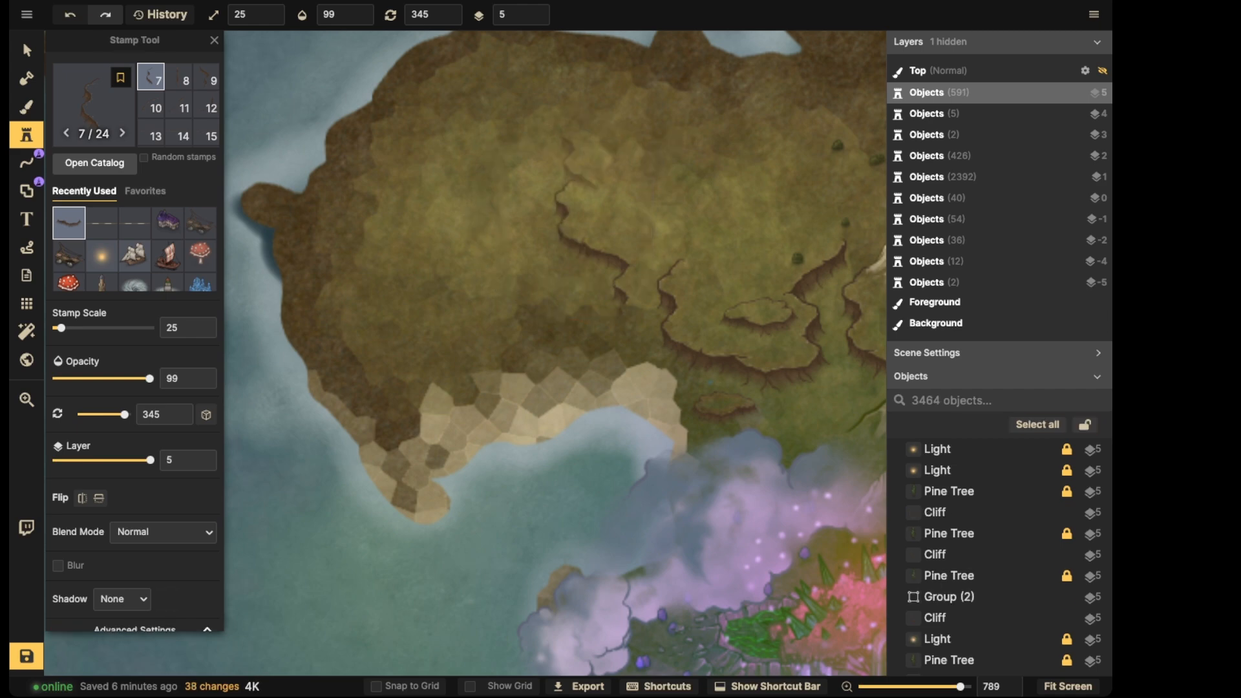
Place cliff variant 13 at scale 25 and rotation 345 from the northern tip of the cliff line, heading east
key(Left)
key(Left)
key(Left)
key(Left)
key(Left)
key(Left)
key(Left)
key(Left)
key(Left)
key(Left)
key(Left)
key(Left)
key(Left)
key(Left)
key(Left)
key(Left)
key(Left)
key(Left)
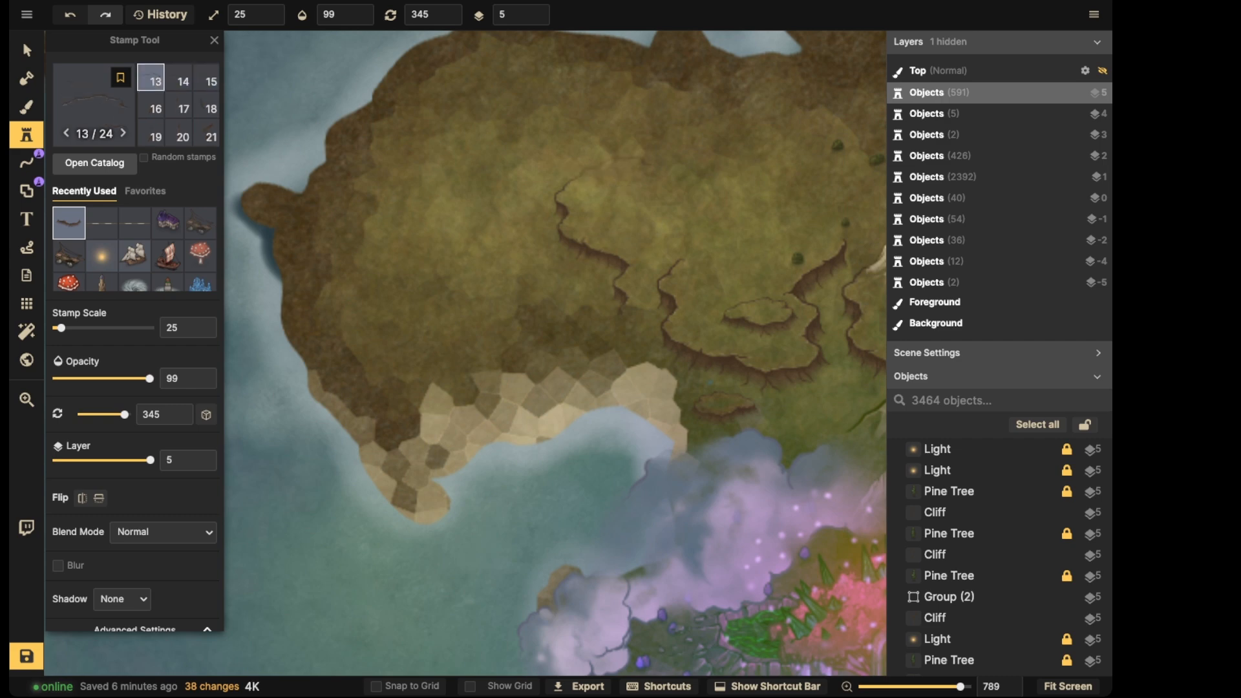
click(612, 168)
Extend the plateau's northern edge eastward with cliff variant 15 at scale 25 and rotation 0
key(Left)
key(Left)
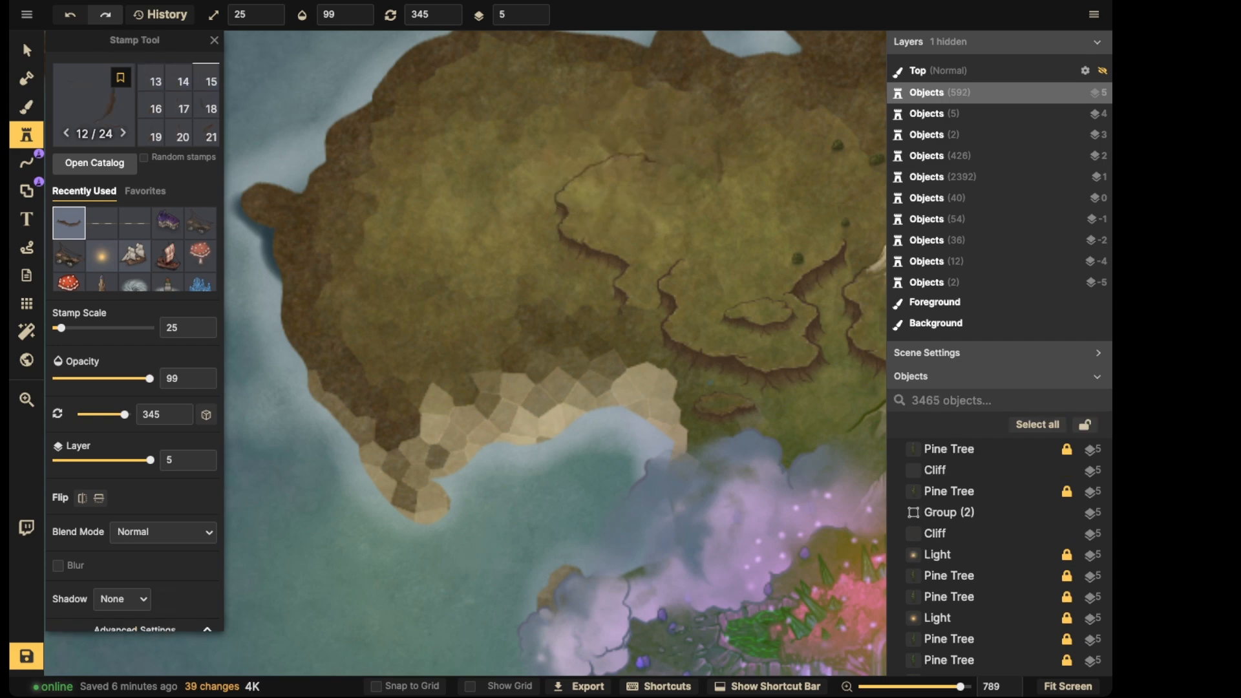
key(Right)
key(Right)
key(Right)
key(Right)
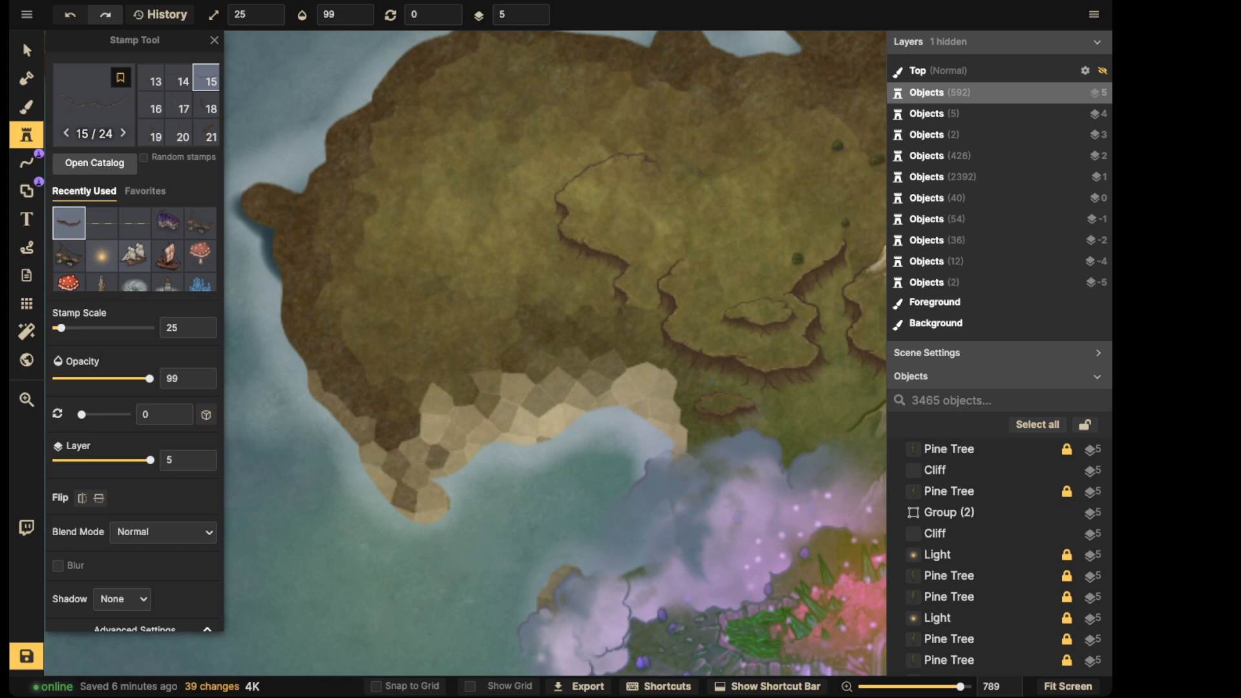
click(722, 173)
Add cliff variant 13 at rotation 0 to the eastern end of the plateau's northern edge
key(Left)
key(Left)
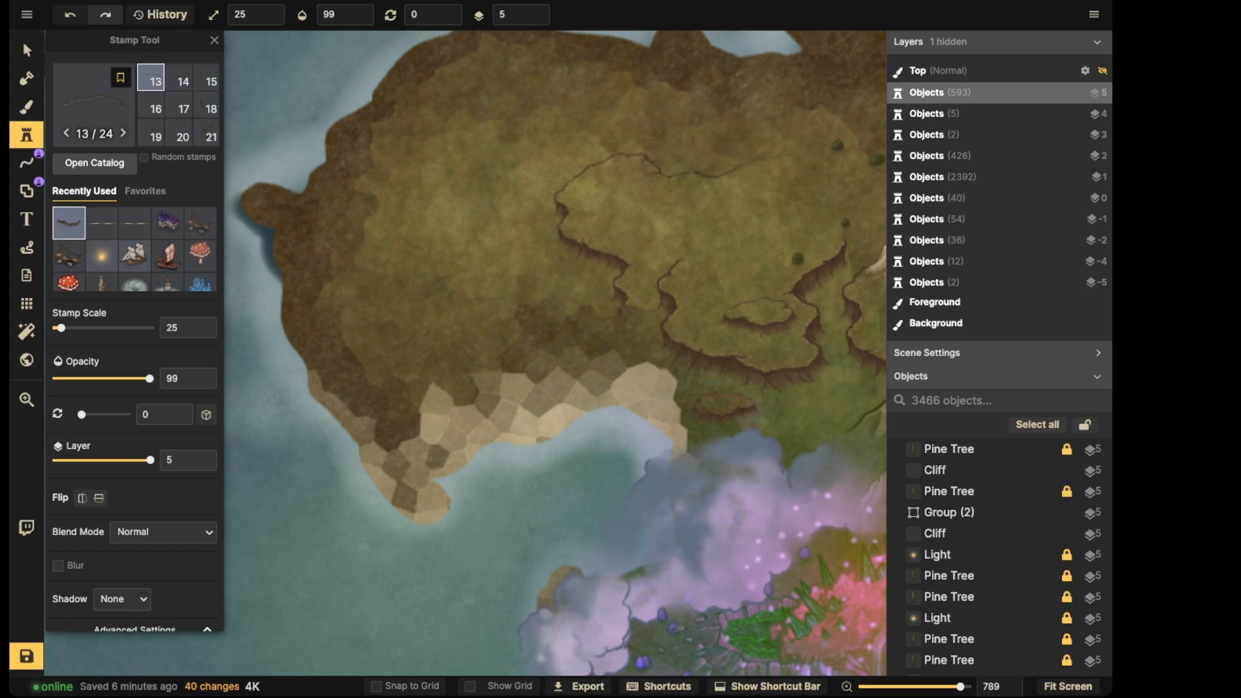
click(779, 167)
Place cliff variant 7 at rotation 345 near the peninsula's southwest coast and set its scale to 23
scroll(779, 166, down, 3)
key(Left)
key(Left)
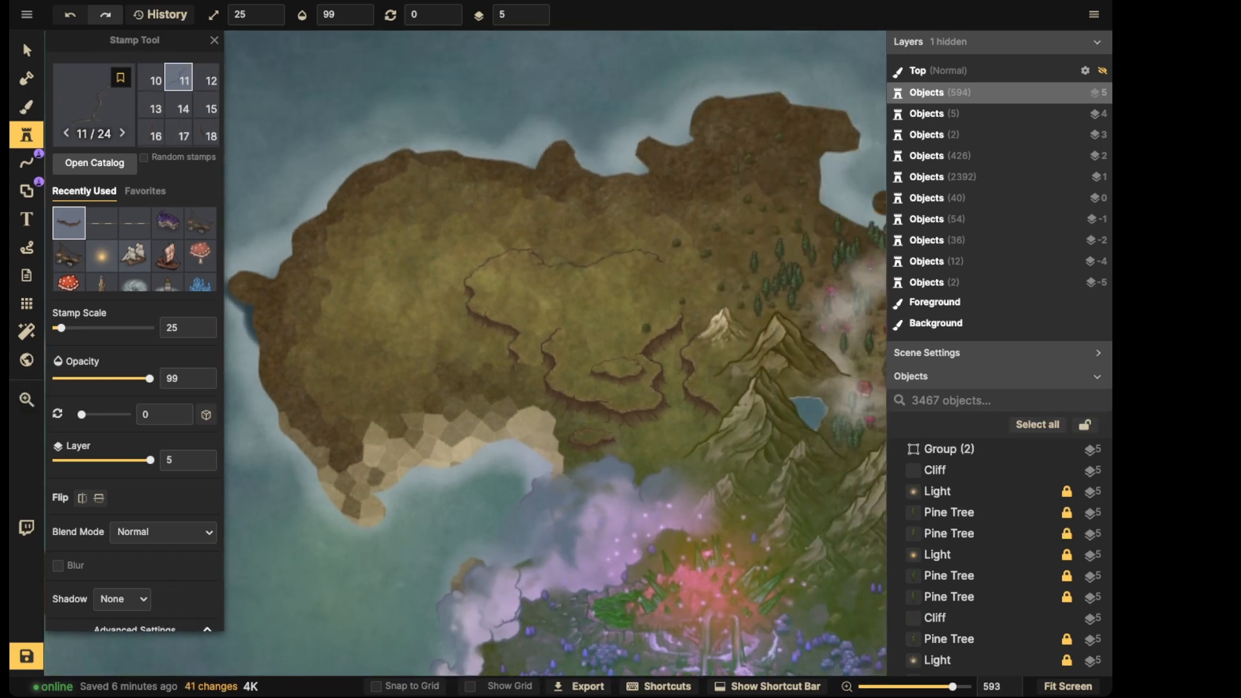
key(Left)
key(Left)
key(Left)
key(Left)
scroll(356, 366, up, 2)
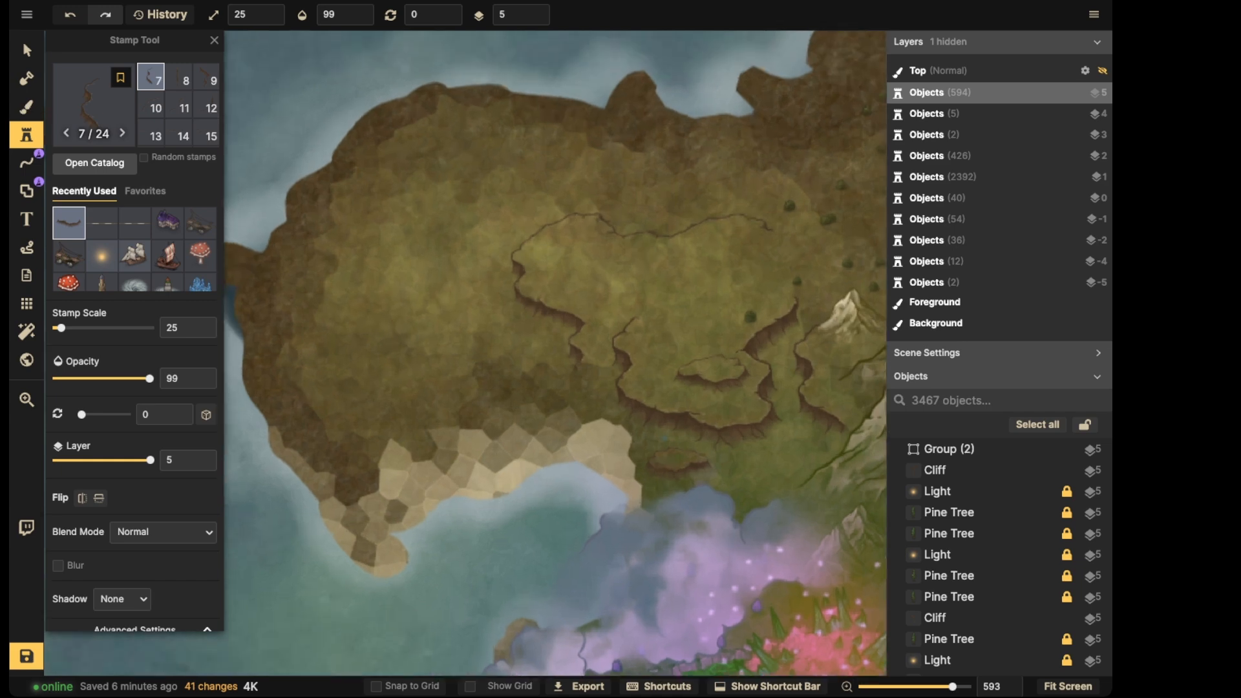
scroll(311, 392, up, 5)
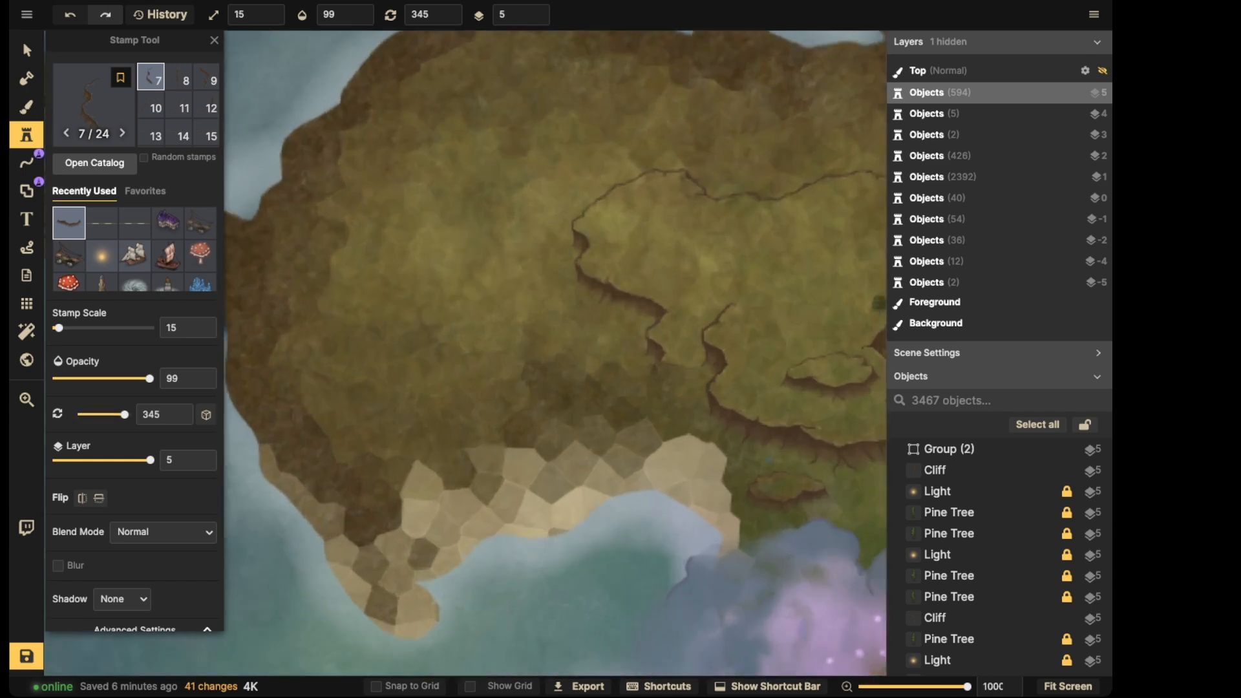
click(315, 369)
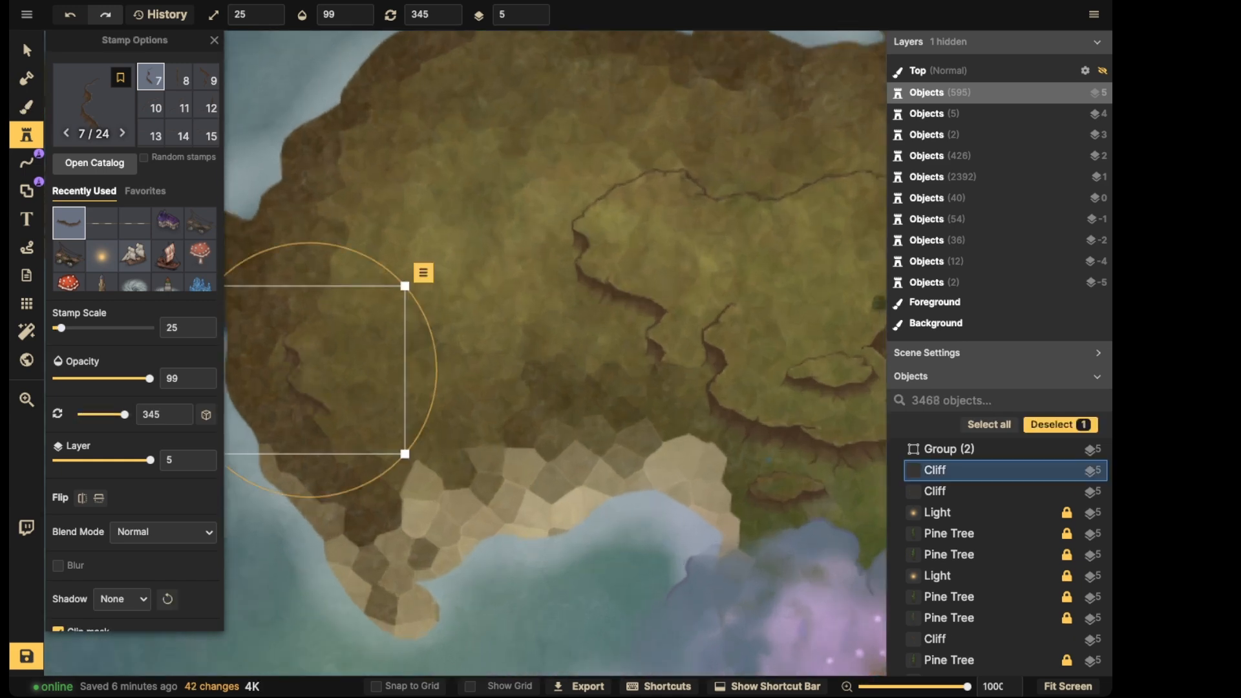
drag(405, 454, 391, 441)
drag(383, 323, 608, 170)
key(Escape)
Place cliff variant 1 at scale 23 and rotation 0 to continue the southwest cliff eastward above the rocky beach
key(Left)
key(Left)
key(Left)
key(Left)
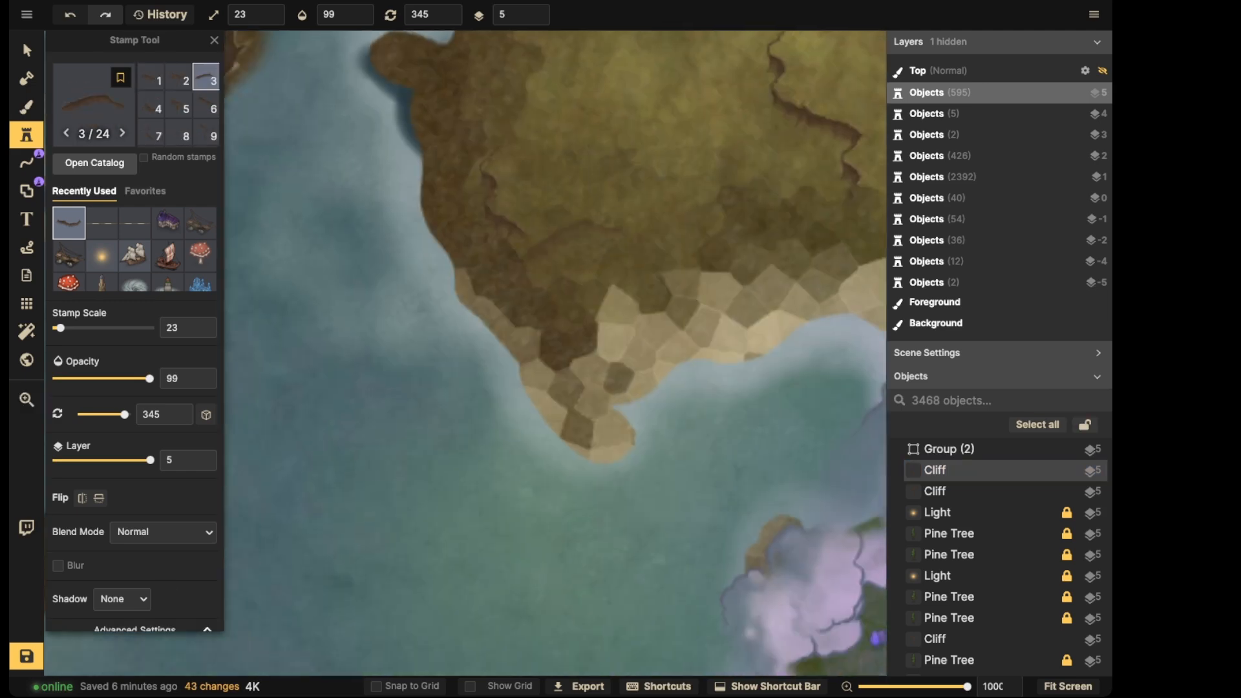
key(Left)
key(Left)
click(571, 244)
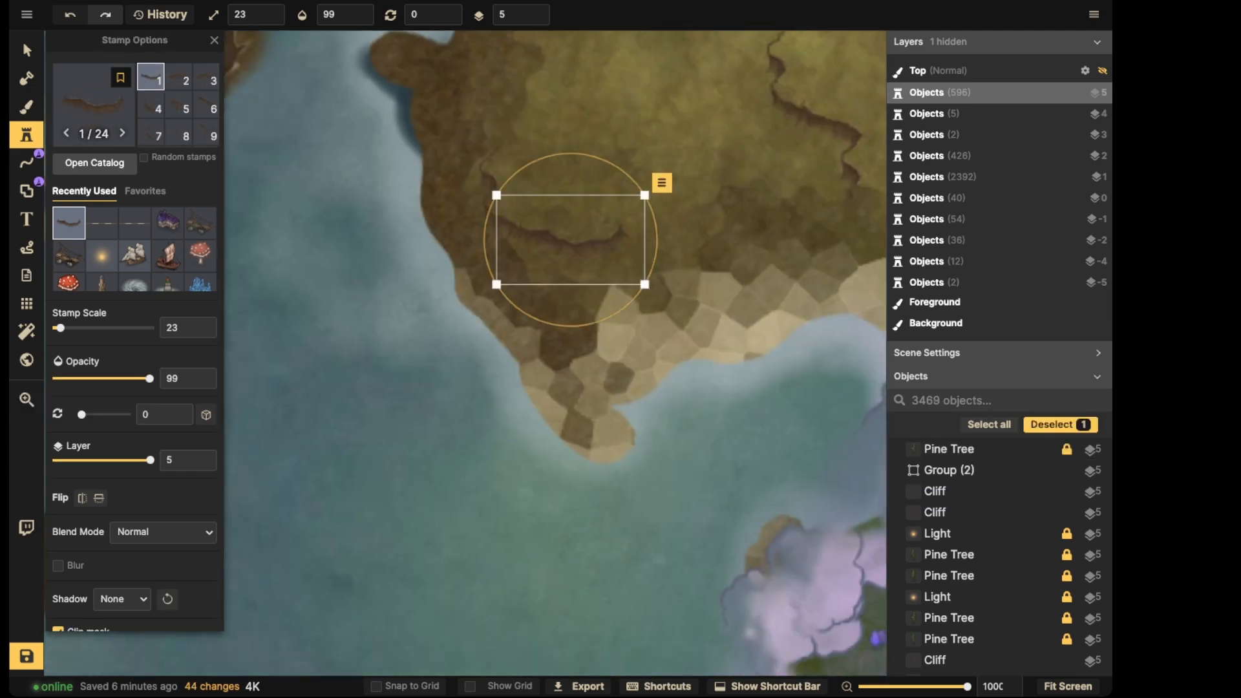
Join cliff variant 24 at scale 23 and rotation 0 to the eastern end of the southwest cliff line
key(Left)
key(Left)
key(Left)
key(Right)
key(Right)
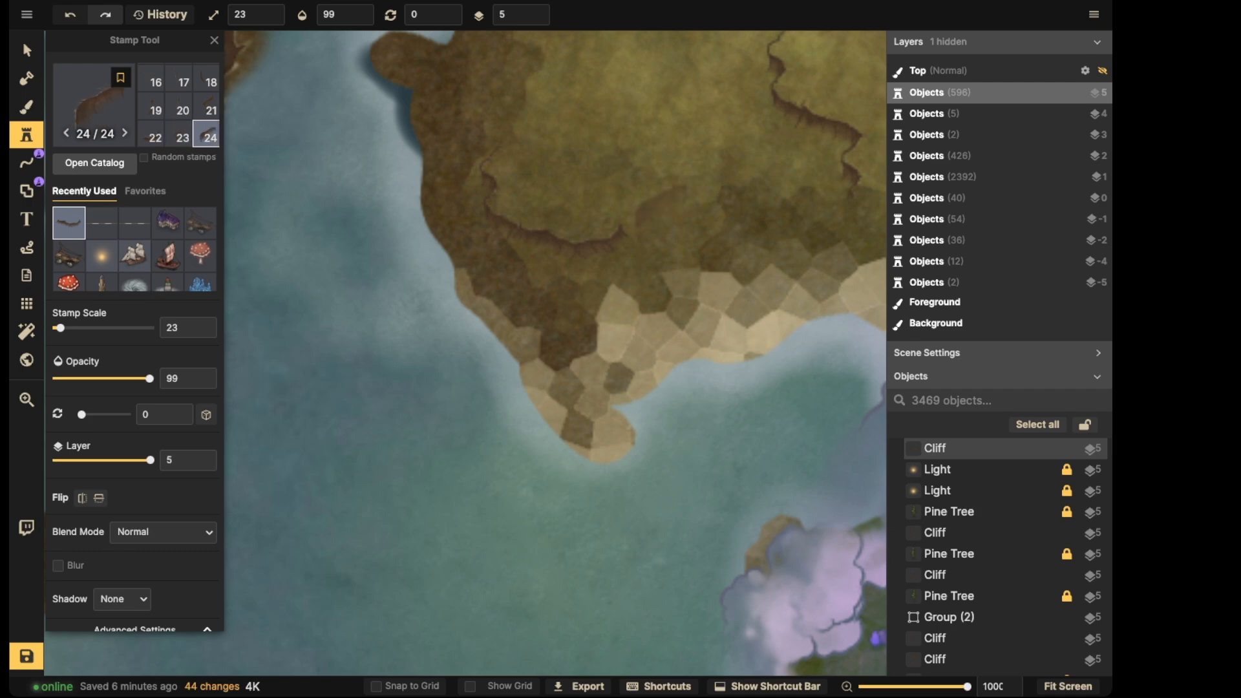
click(640, 211)
Place cliff variant 21 at the northeastern end of the southwest cliff line and adjust its rotation to 23.5
key(Left)
key(Left)
key(Left)
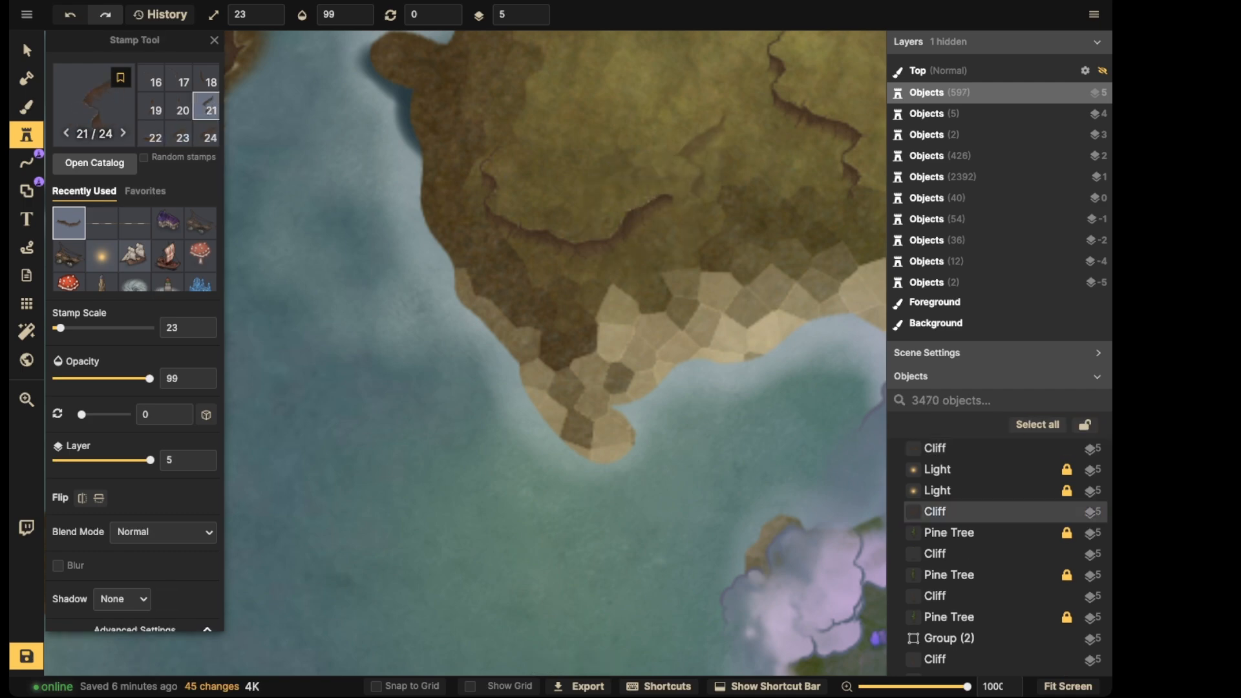
key(period)
key(period)
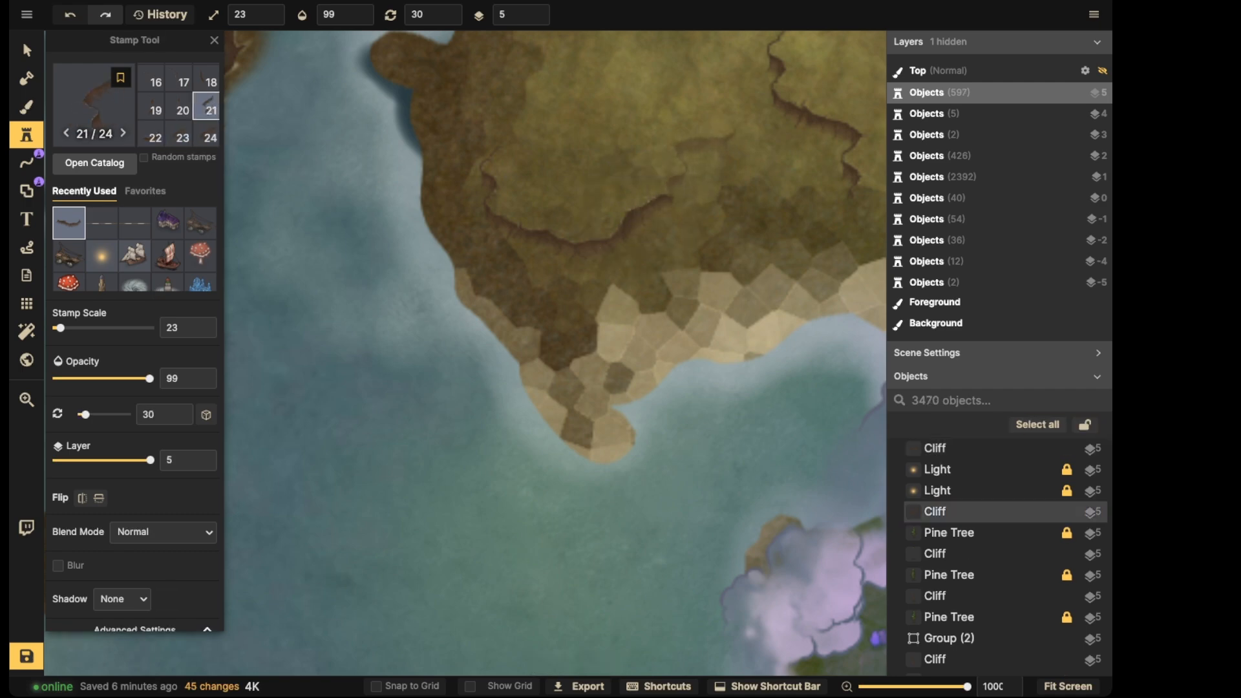
click(686, 157)
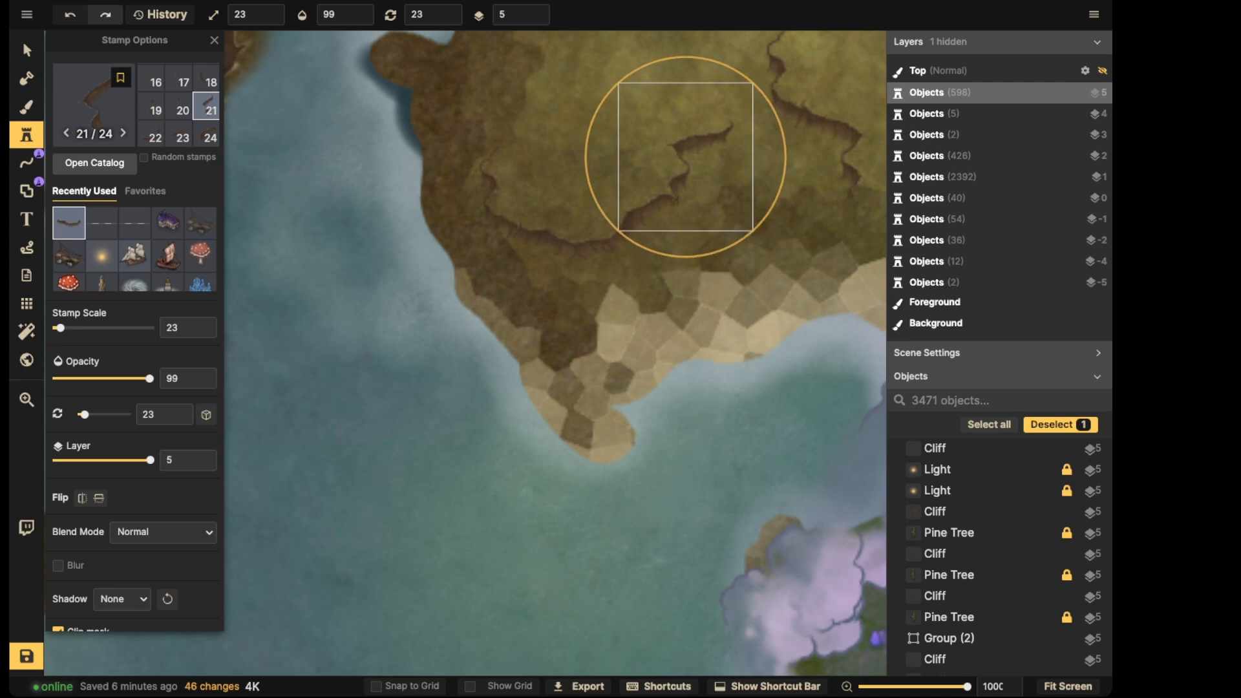
drag(771, 69, 772, 70)
drag(685, 156, 459, 259)
key(Escape)
scroll(614, 149, down, 5)
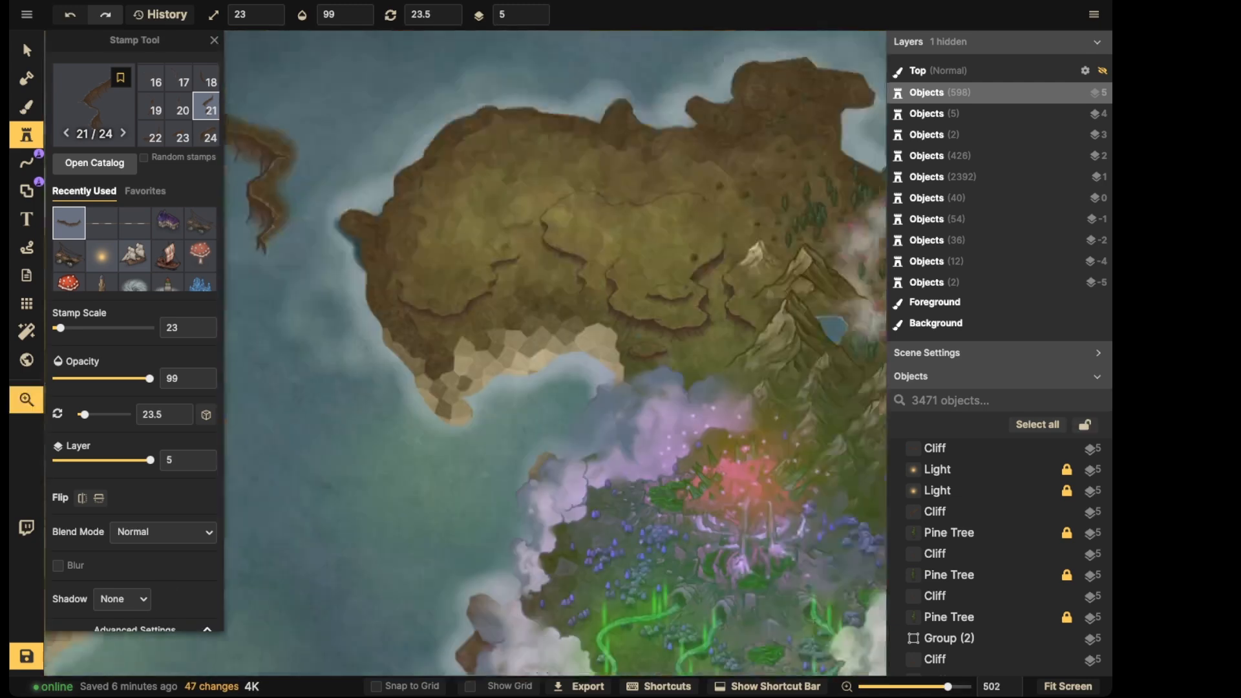
scroll(582, 220, down, 10)
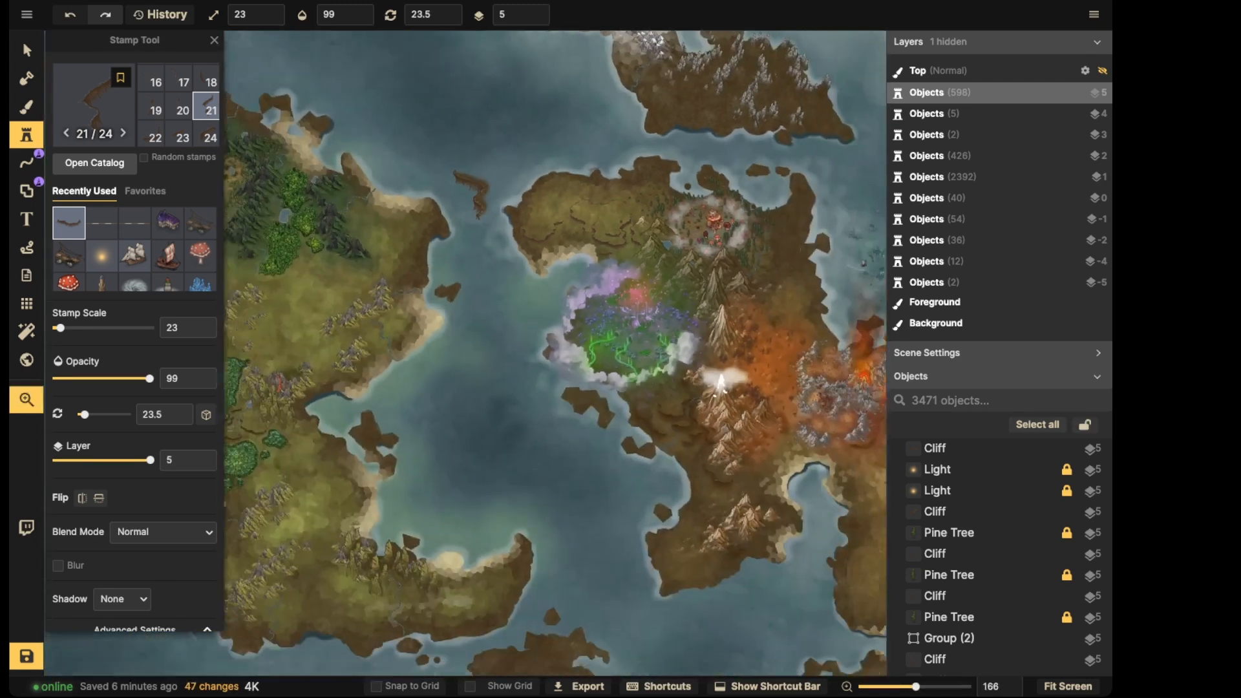
drag(589, 194, 618, 155)
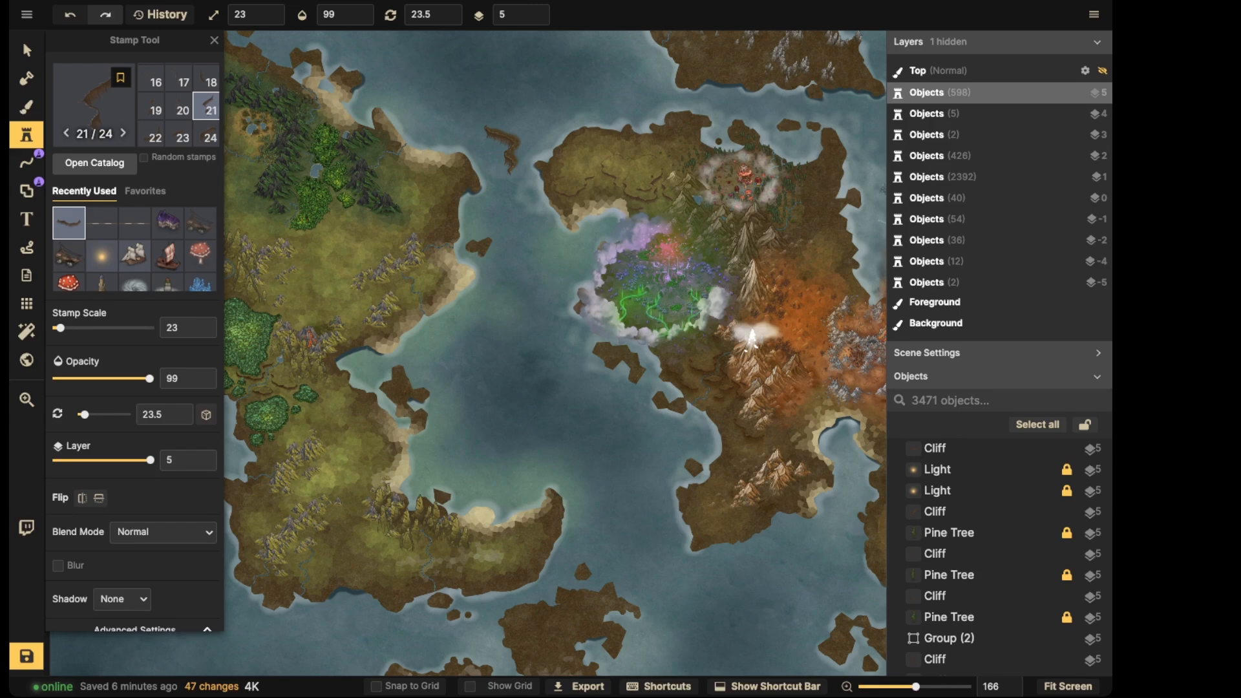
scroll(622, 140, up, 6)
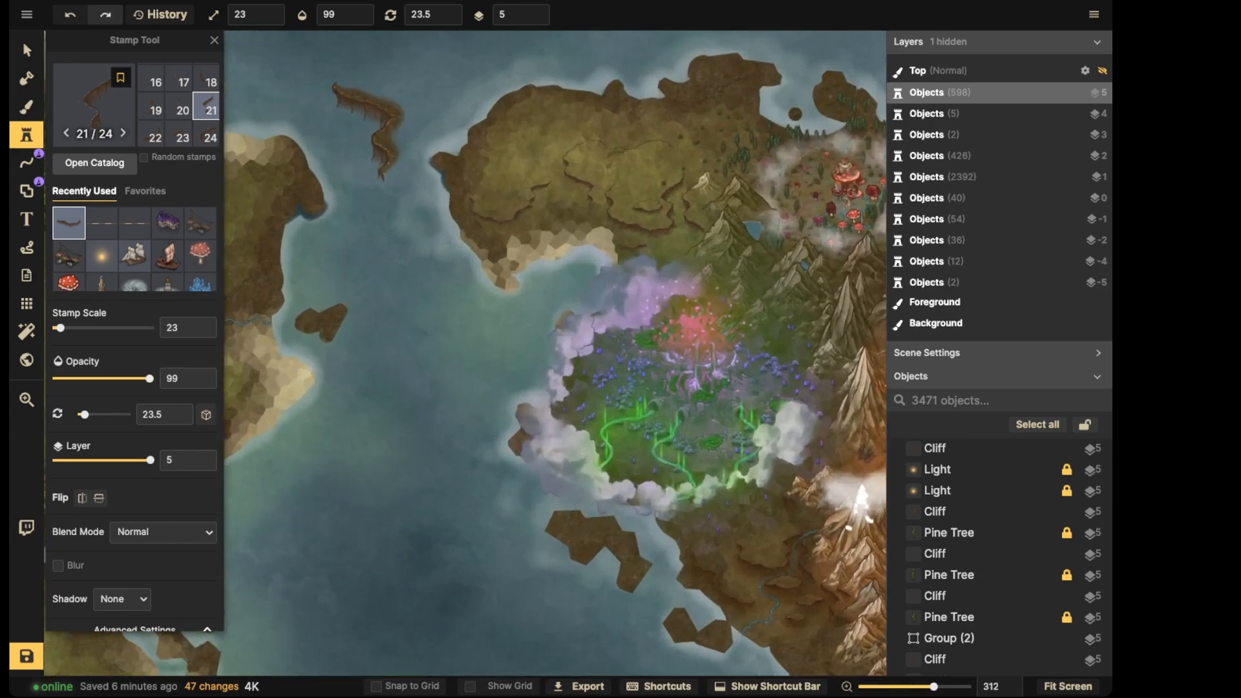
scroll(613, 155, up, 8)
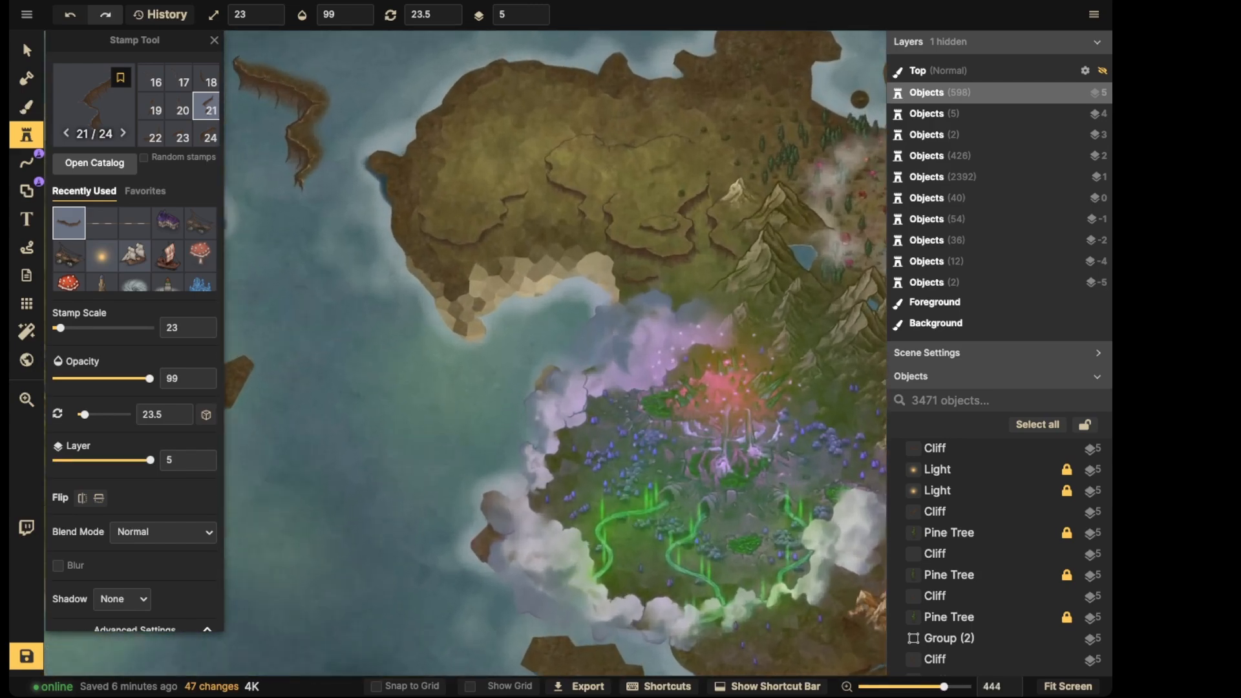
Place cliff variant 7 at scale 33 and rotation 354 inside the northern plateau, running down from its upper cliff edge
key(Left)
key(Left)
key(Left)
key(Left)
key(Left)
key(Left)
key(Left)
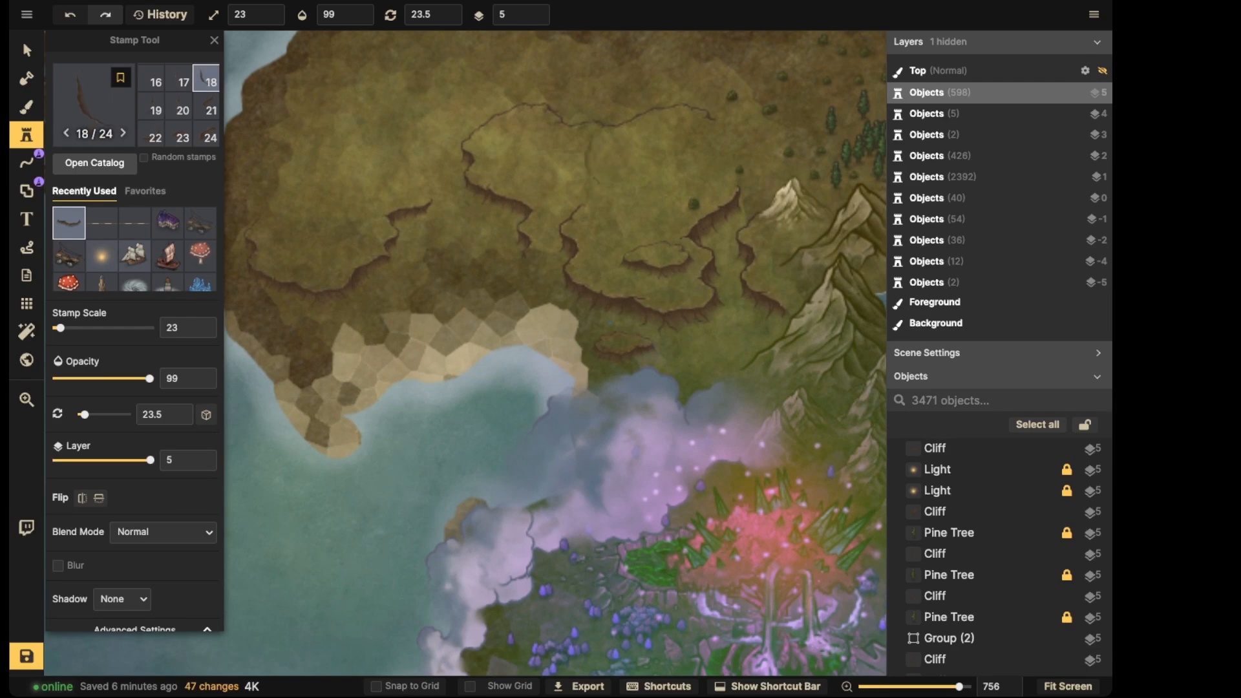
key(Left)
key(Left)
key(Left)
key(Left)
key(Left)
key(Left)
key(Left)
key(Left)
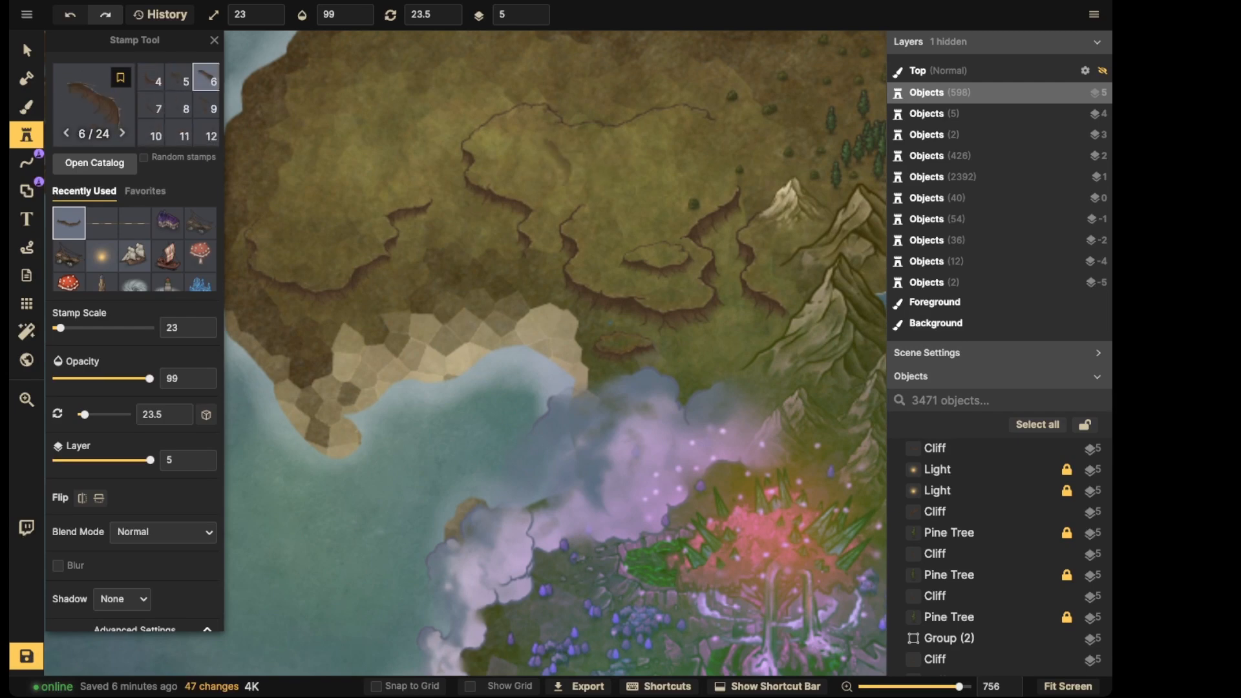
key(Right)
scroll(556, 164, down, 5)
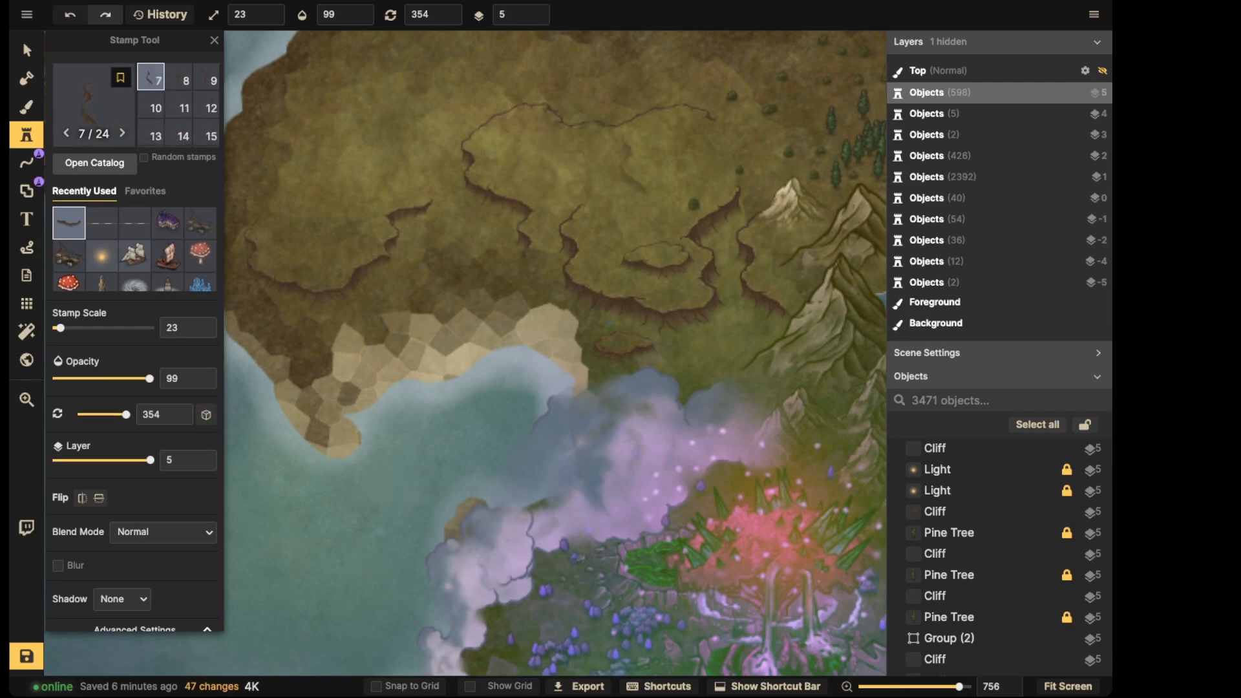
scroll(636, 162, up, 2)
scroll(625, 183, up, 3)
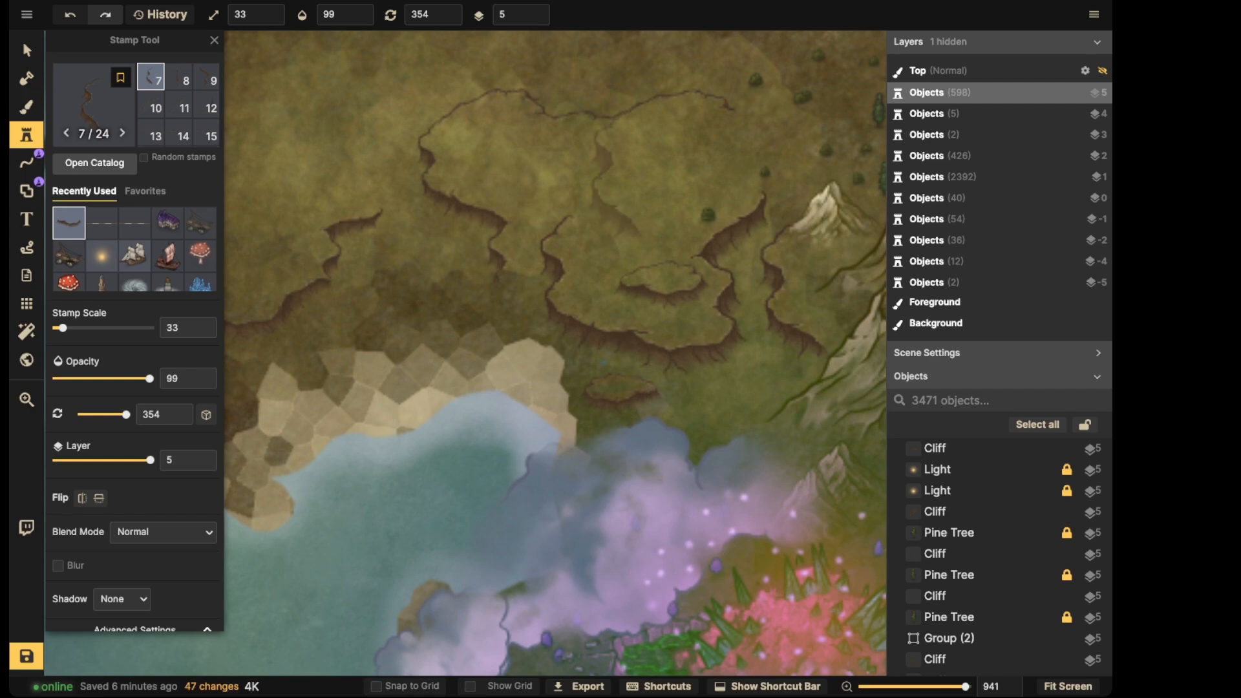
click(619, 175)
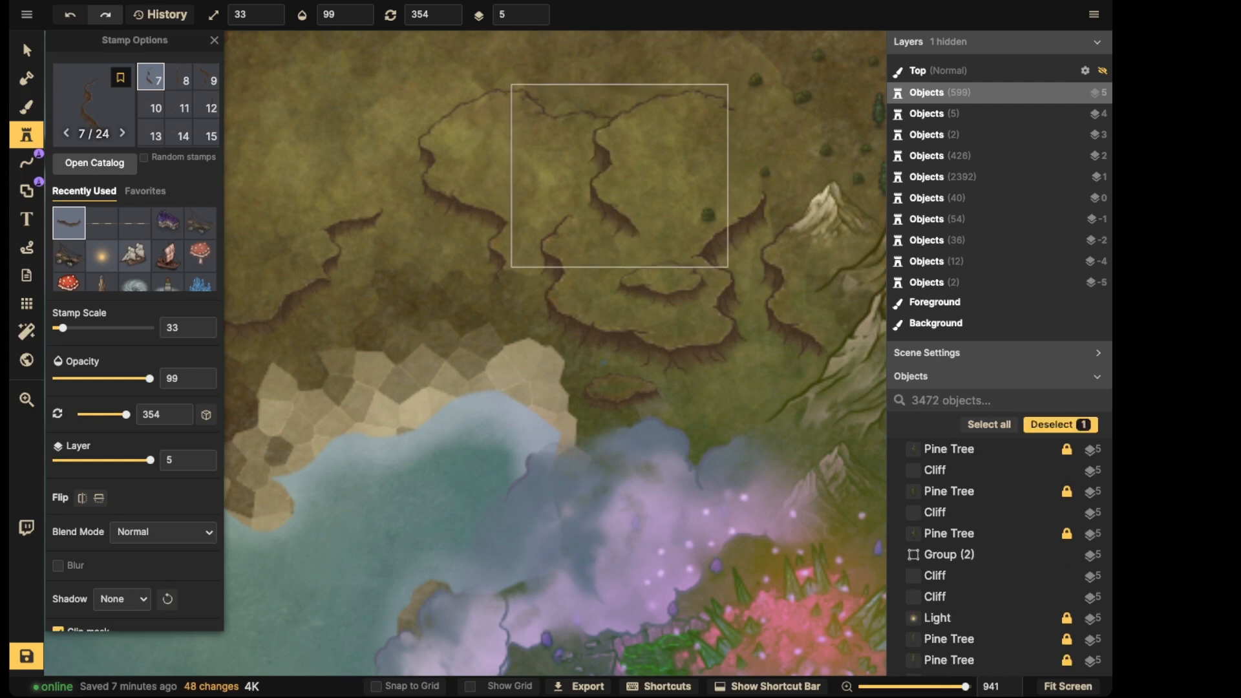
key(Escape)
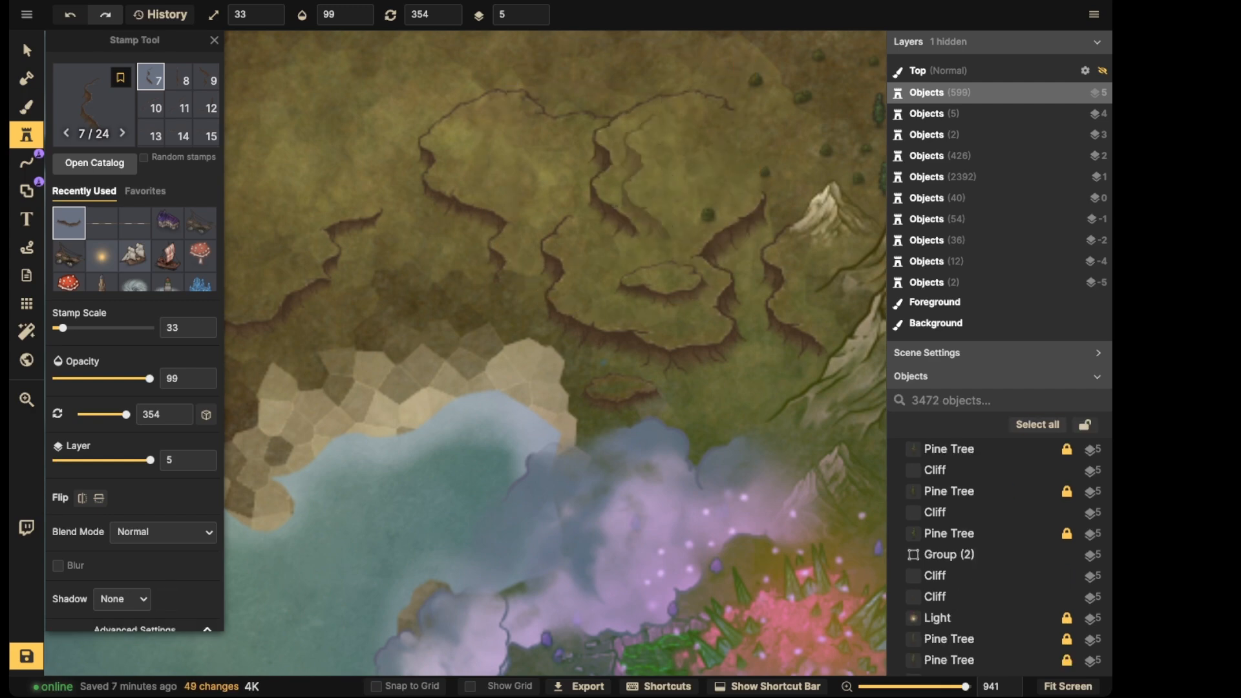
Place two copies of cliff variant 1 at scale 23 and rotation 354, one inside each upper plateau loop
key(Left)
key(Left)
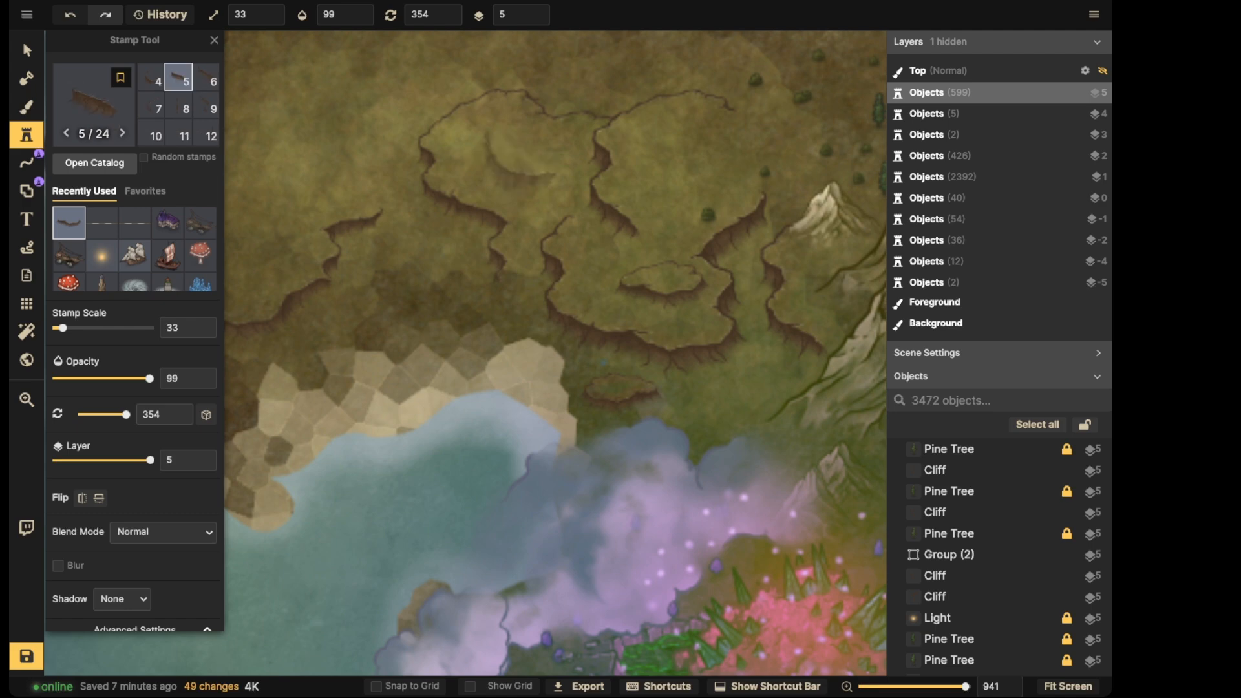
key(Left)
key(Left)
key(Left)
key(Left)
key(Left)
key(Left)
key(Right)
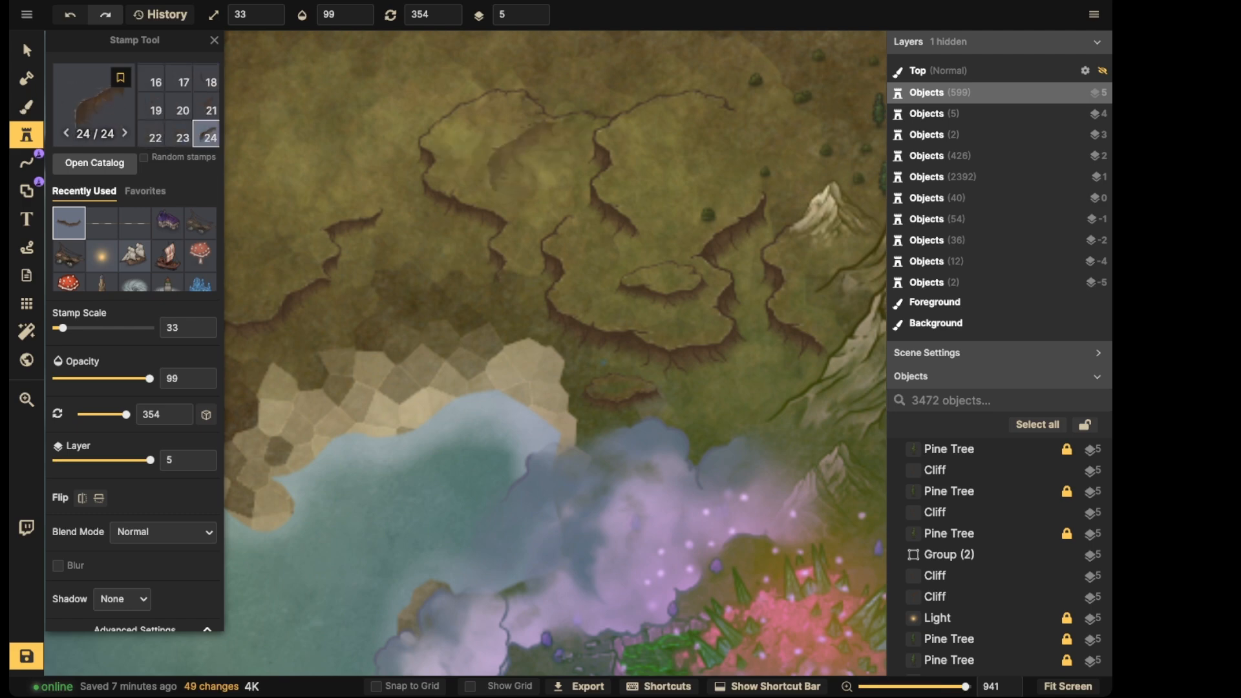
key(Right)
key(bracketleft)
key(bracketleft)
key(bracketright)
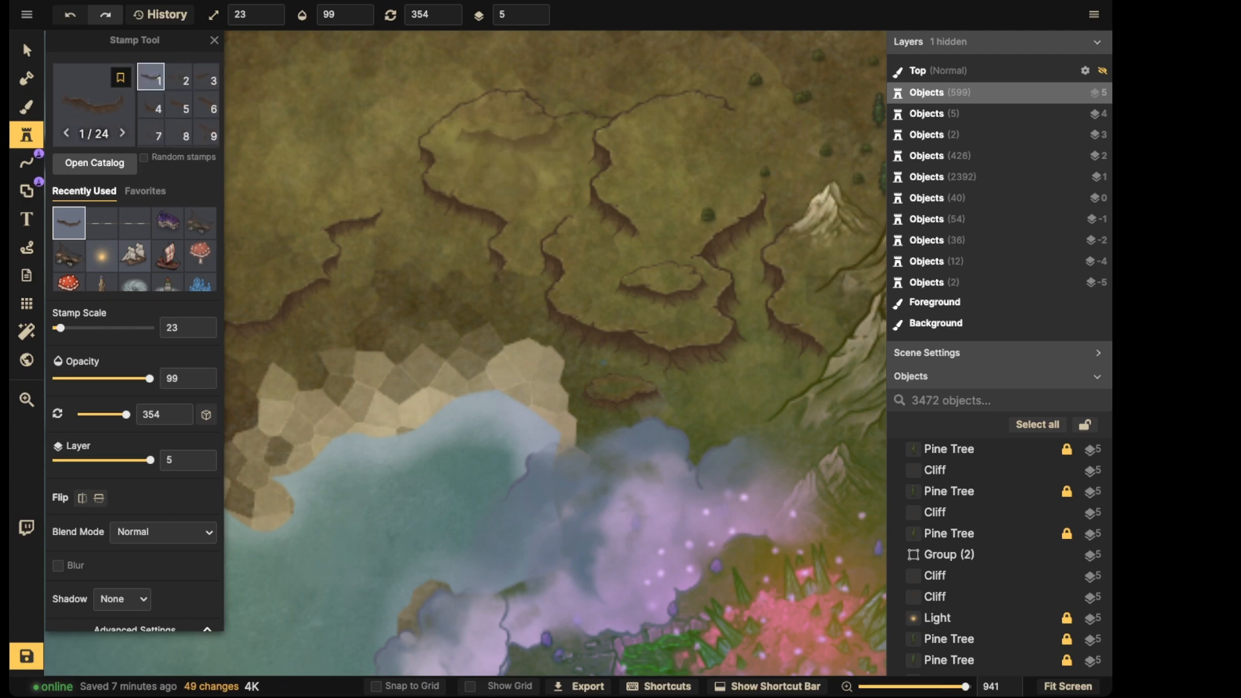
click(506, 138)
scroll(507, 139, down, 5)
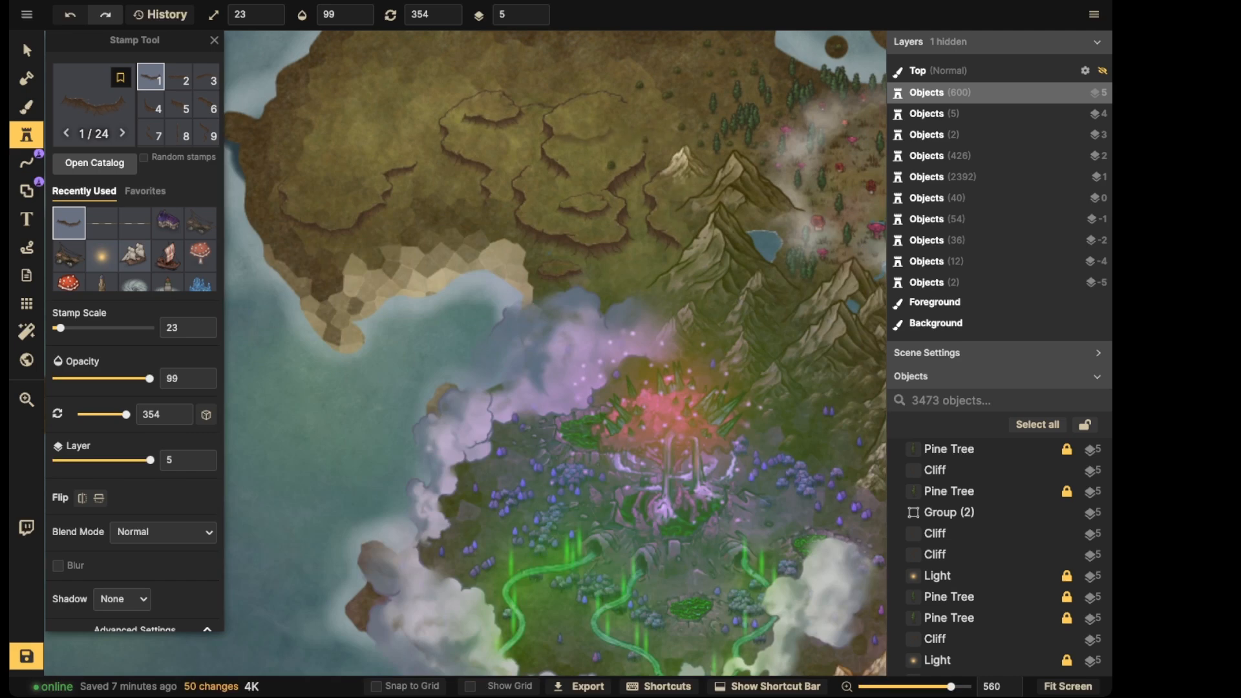
click(583, 136)
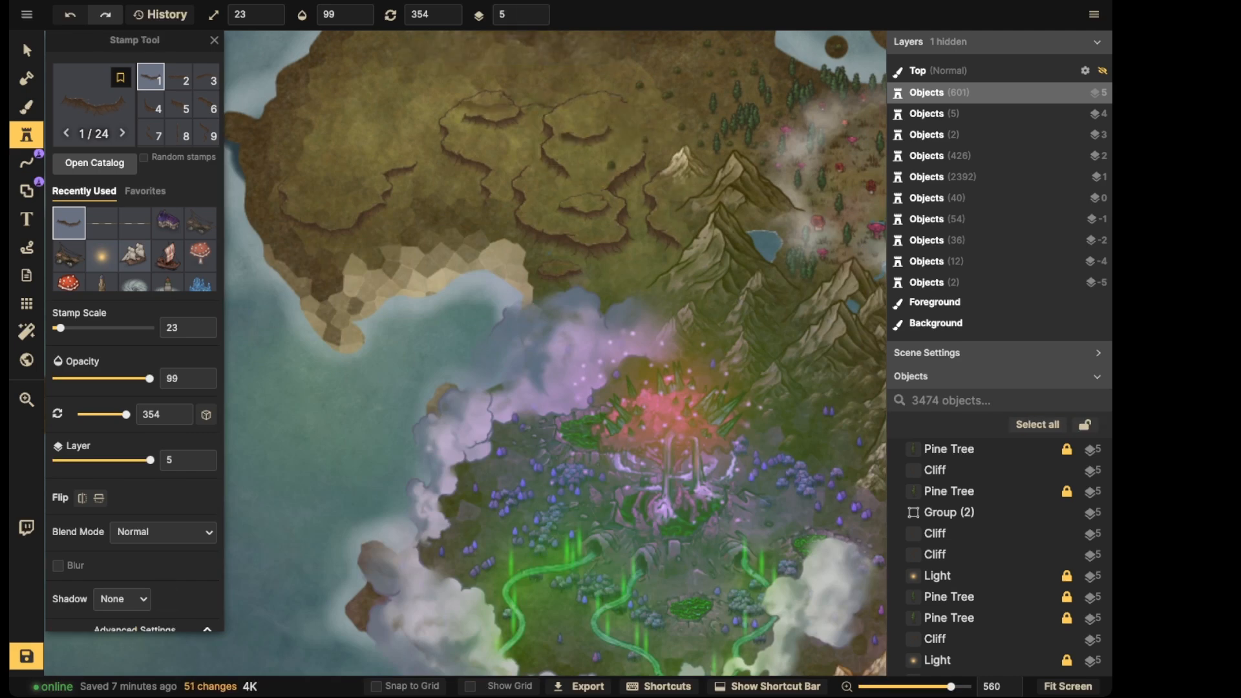
Select the scale 33 cliff dividing the two upper plateaus and move it to layer 4
click(27, 51)
click(575, 104)
click(569, 116)
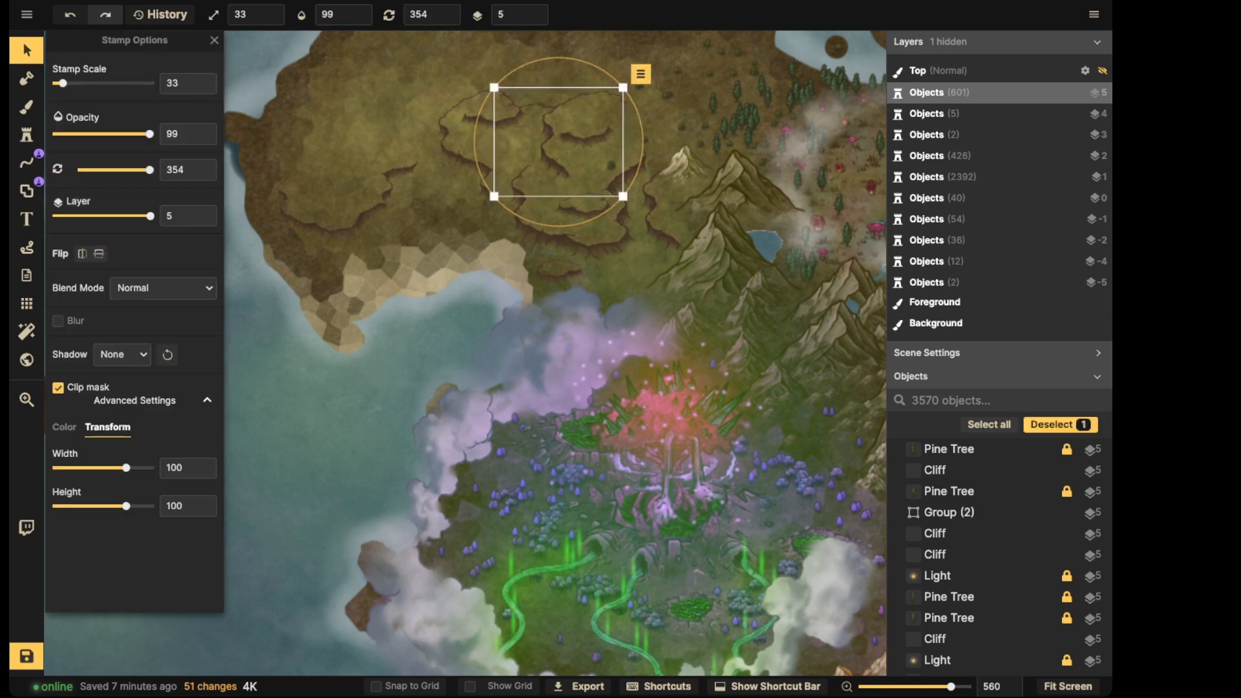
click(569, 116)
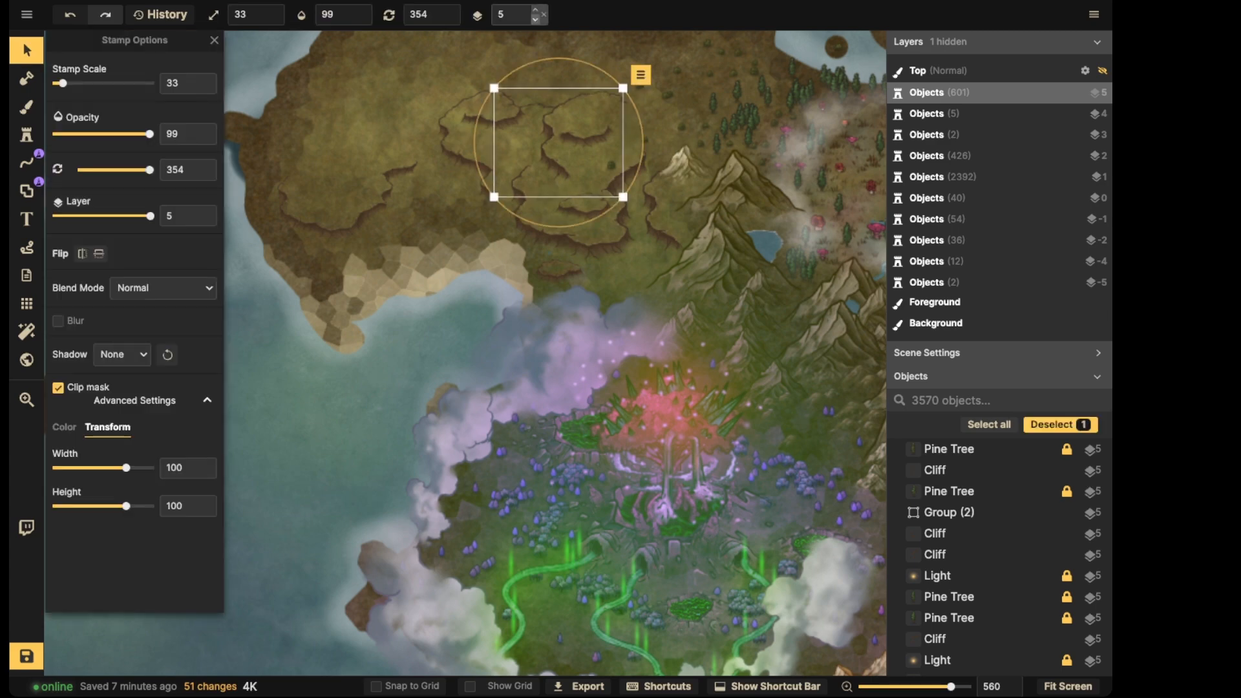
click(536, 19)
Nudge the small scale 23 cliff inside the eastern upper plateau into place and deselect it
click(580, 132)
click(582, 136)
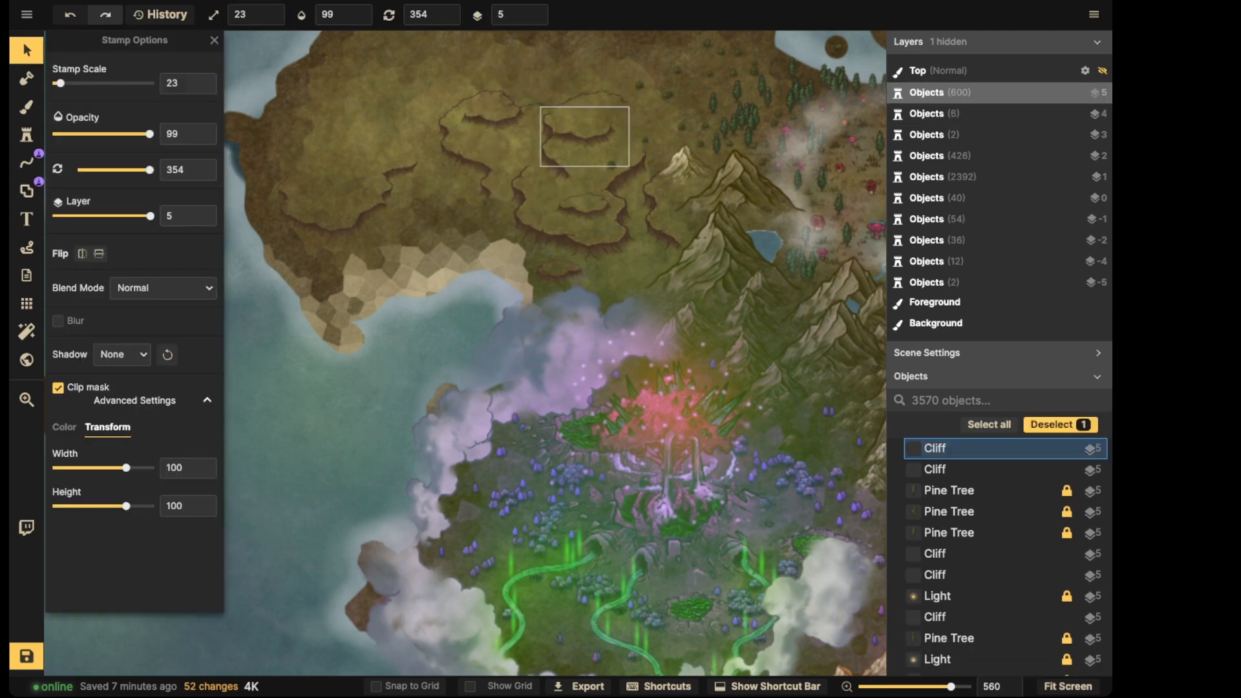
click(525, 96)
scroll(524, 95, down, 5)
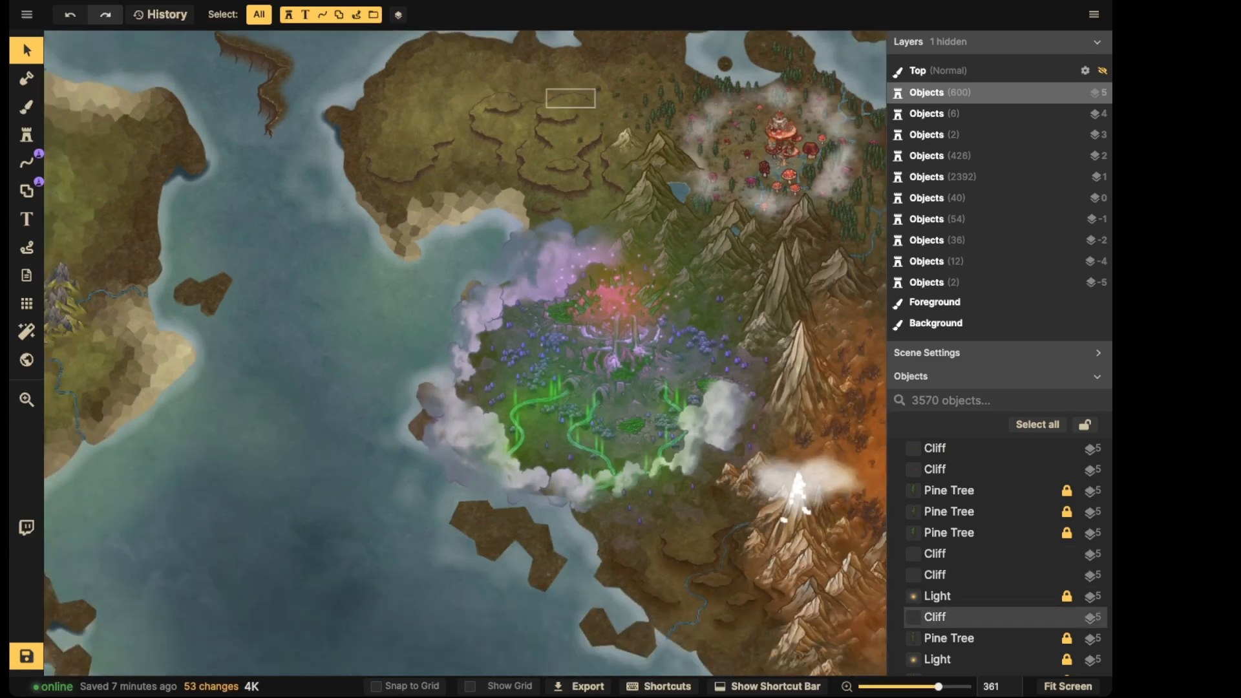
Place cliff variant 13 at scale 23 and rotation 0 near the peninsula's northwest coast as a new plateau's upper edge
scroll(383, 128, up, 8)
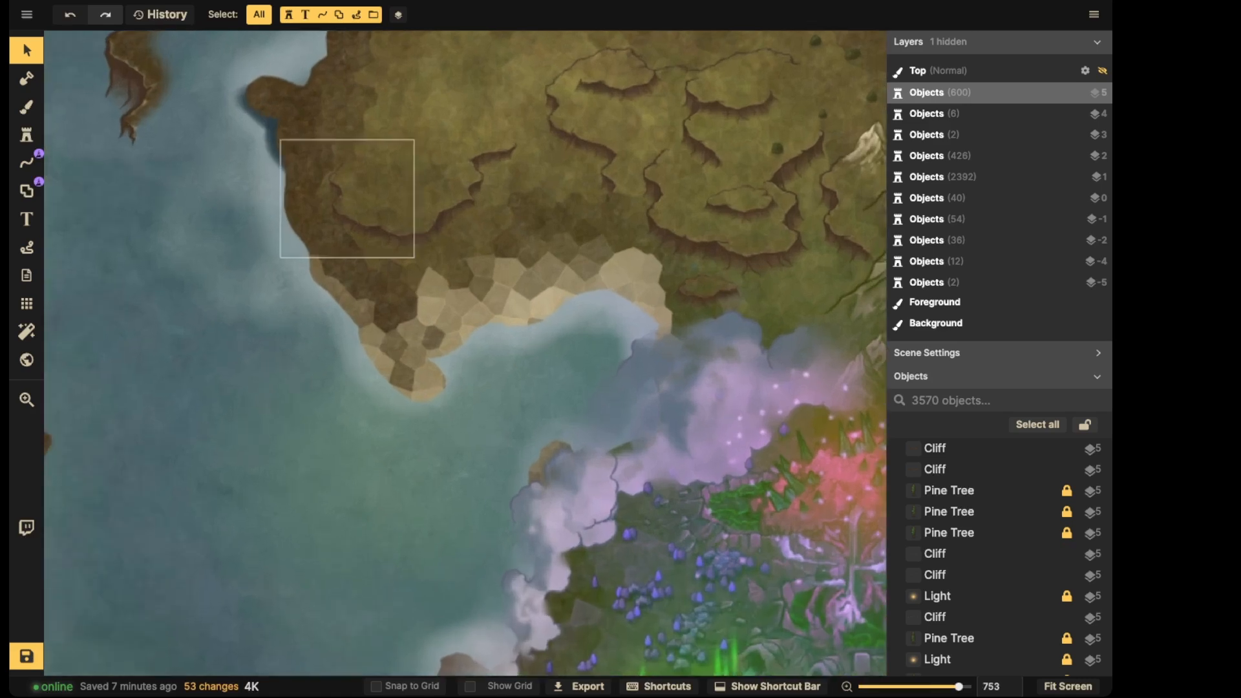
click(353, 194)
click(27, 135)
drag(231, 143, 412, 160)
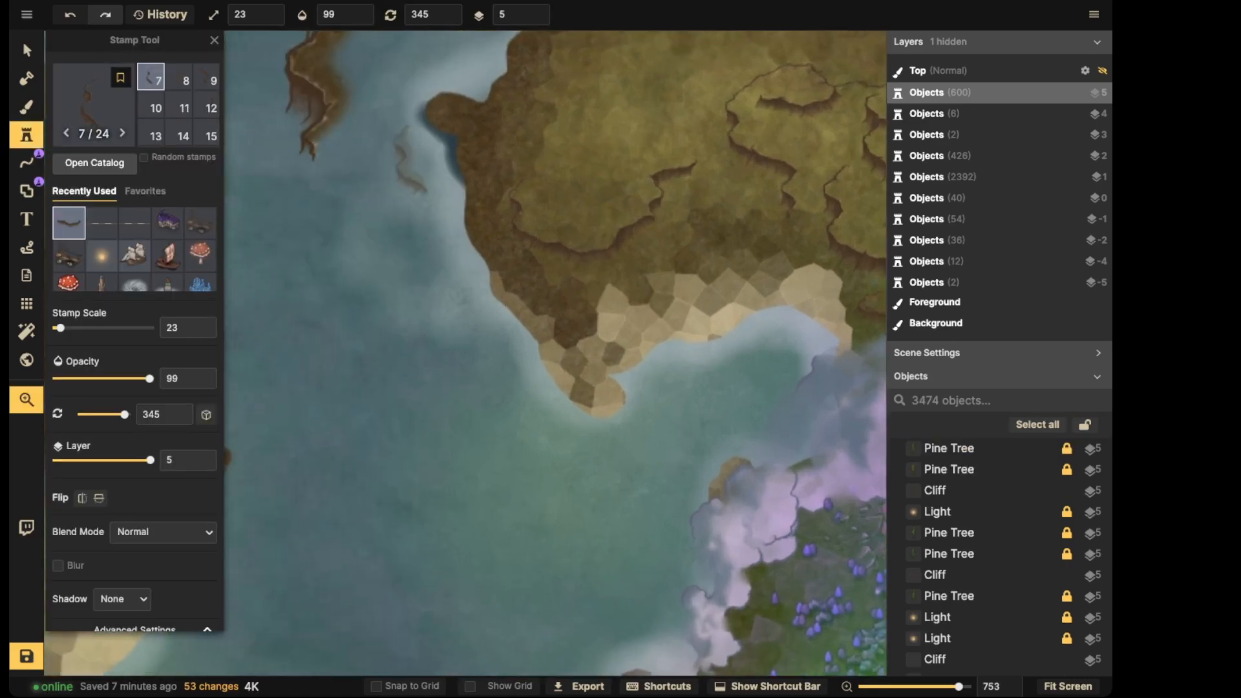
key(Left)
key(Left)
key(Left)
key(Left)
key(Left)
key(Left)
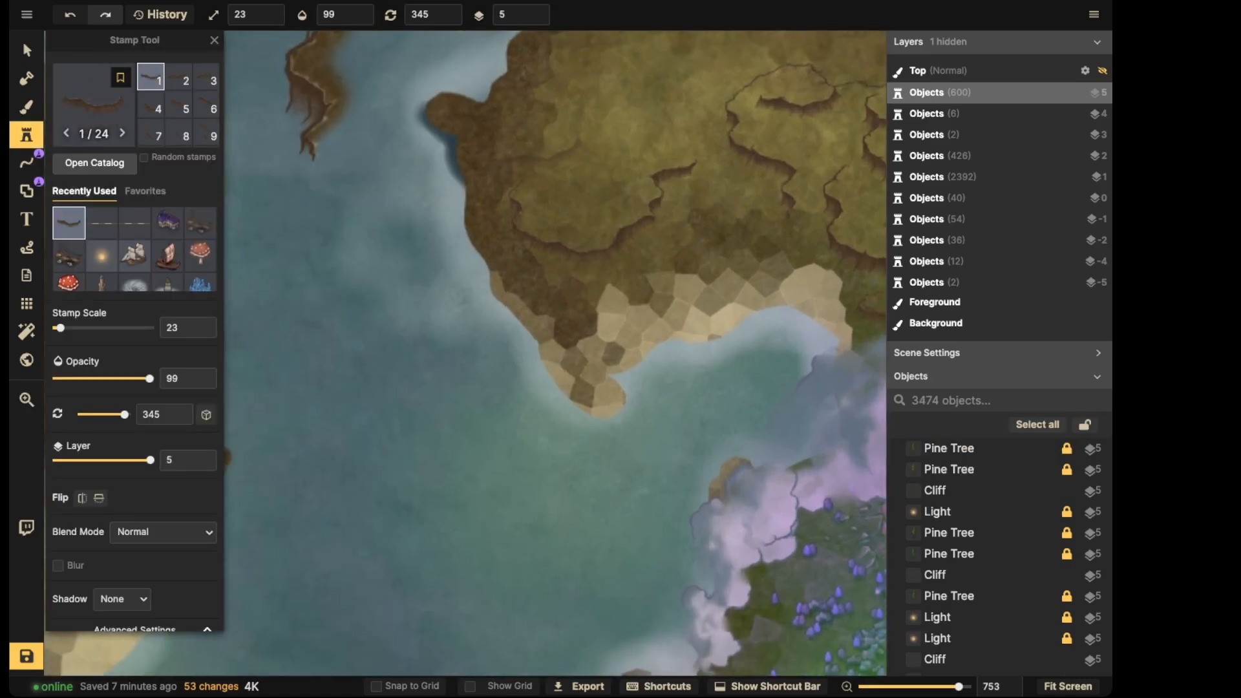
key(Left)
key(Left)
key(Left)
key(Left)
key(Left)
key(Left)
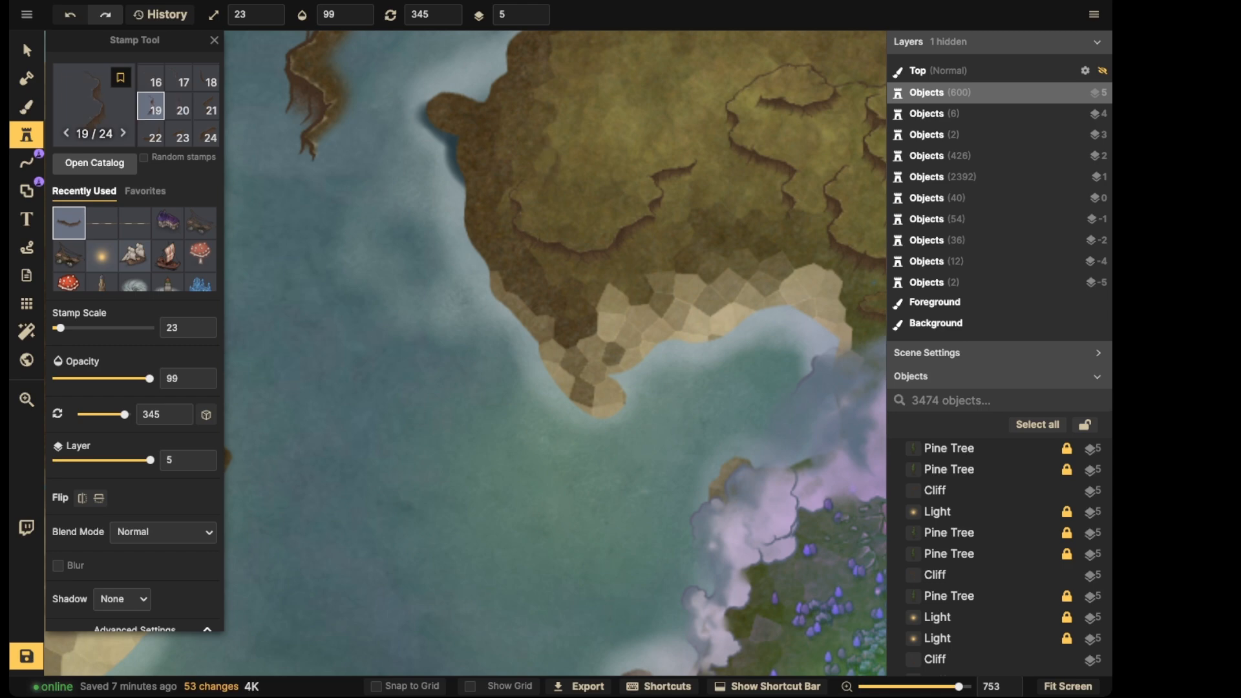
key(Left)
key(Left)
key(Left)
key(Left)
key(Left)
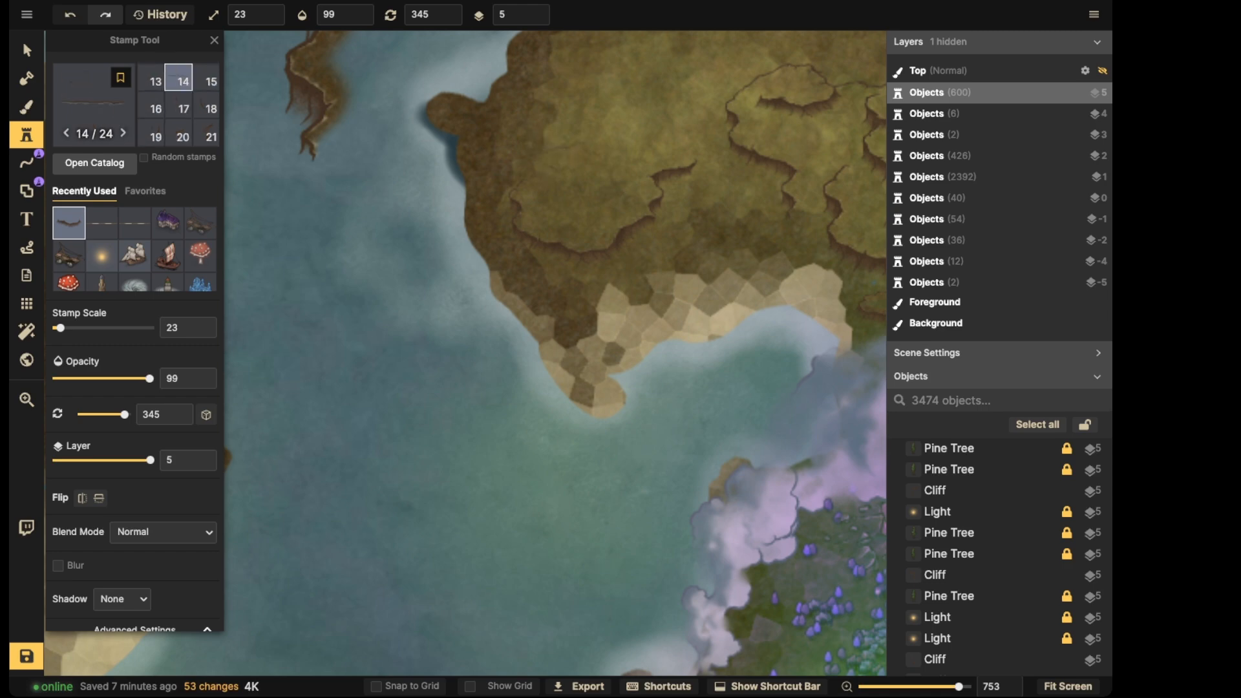
key(Right)
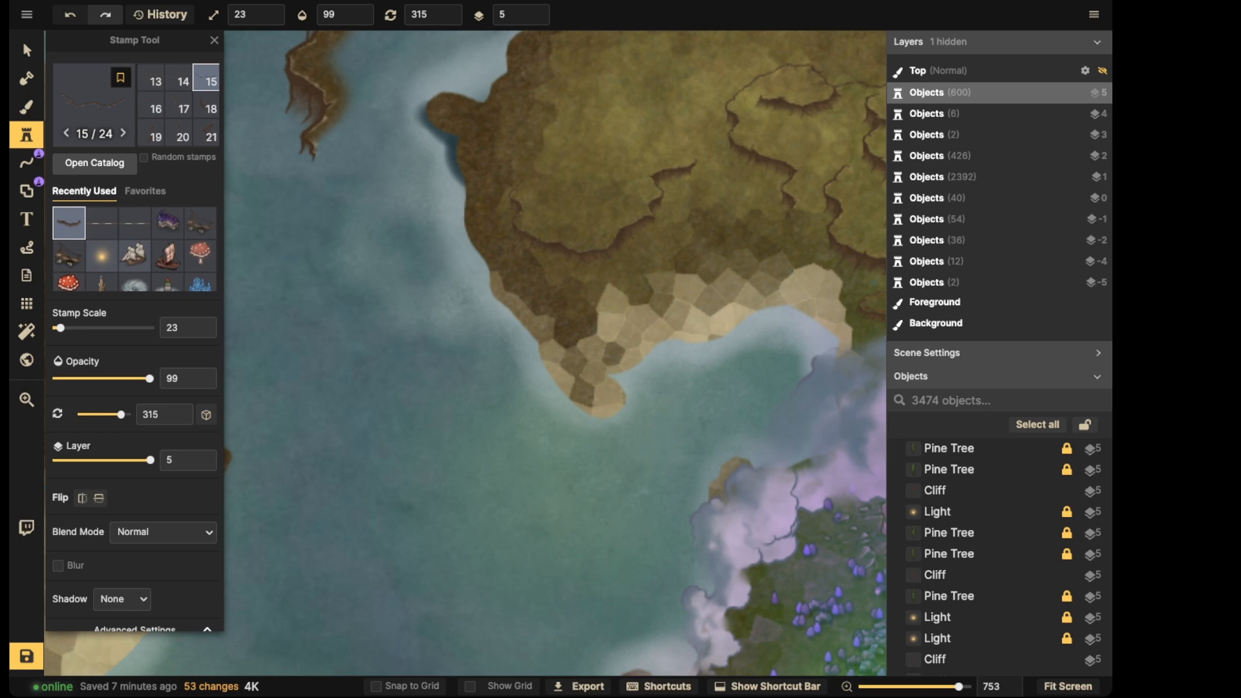
scroll(258, 404, down, 5)
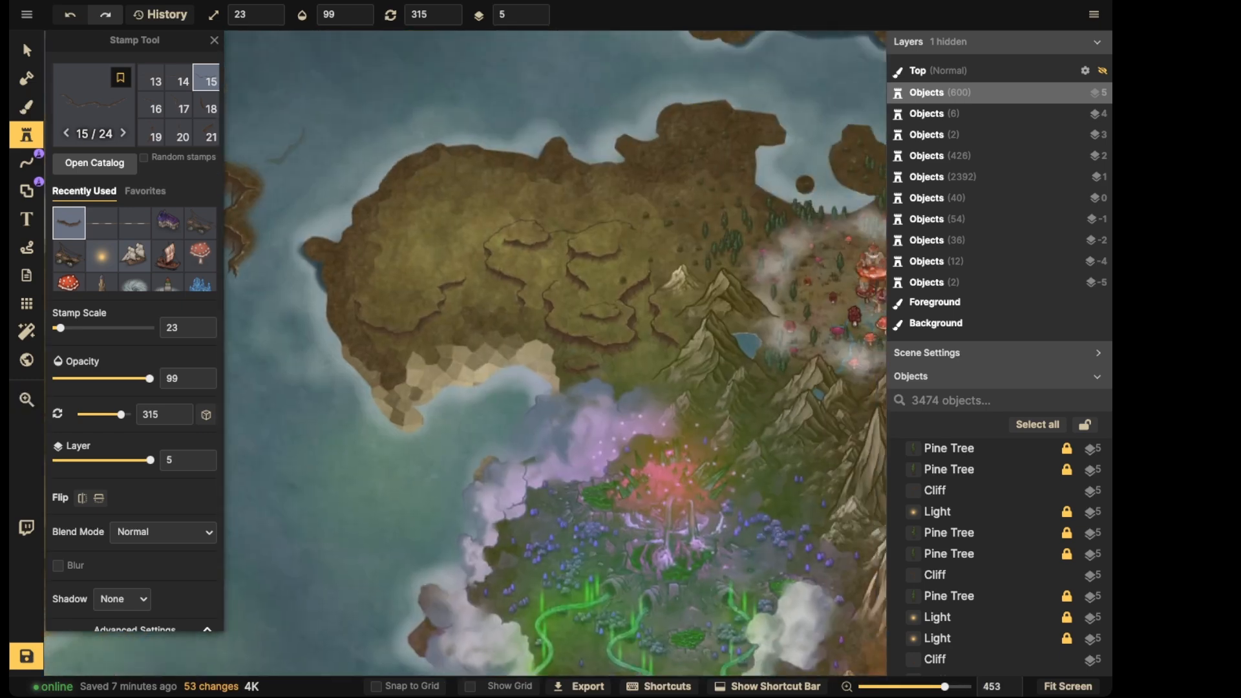
scroll(453, 211, up, 4)
key(Left)
key(Left)
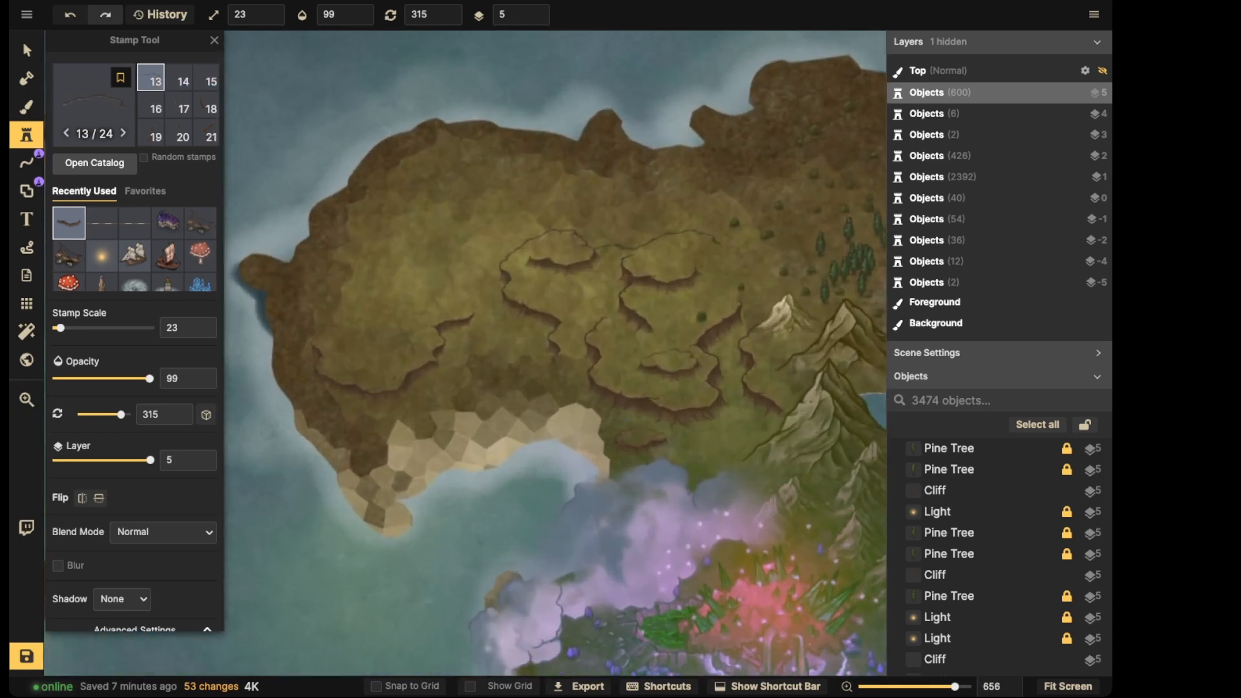
scroll(401, 201, up, 3)
key(Up)
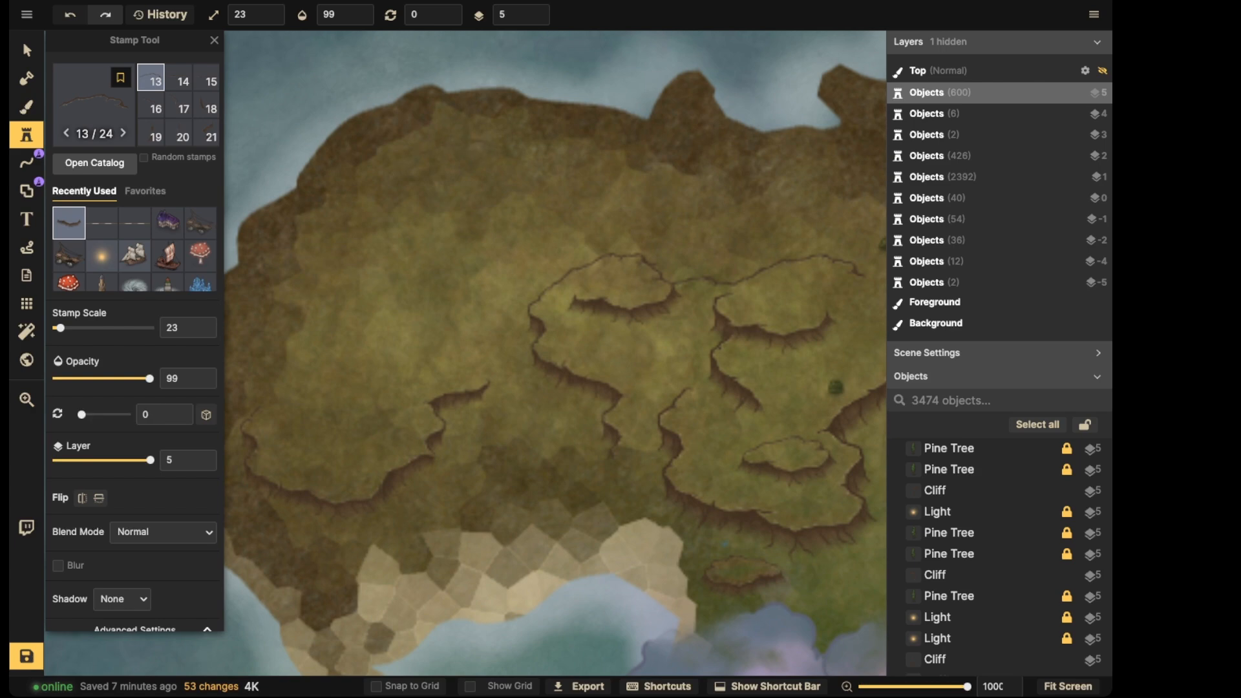
click(468, 154)
Join cliff variant 7 at scale 23 and rotation 345 to the western end of the new northwest cliff edge
key(Left)
key(Left)
key(Left)
key(Left)
key(Left)
key(Left)
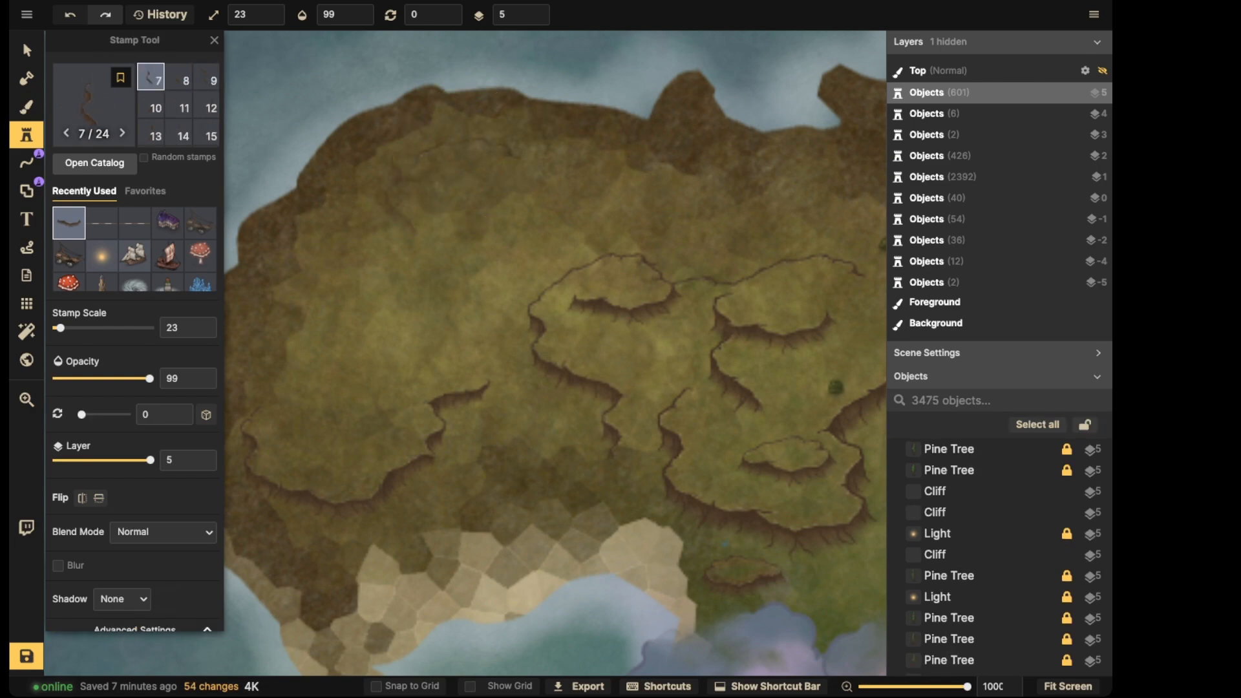
key(Right)
key(Left)
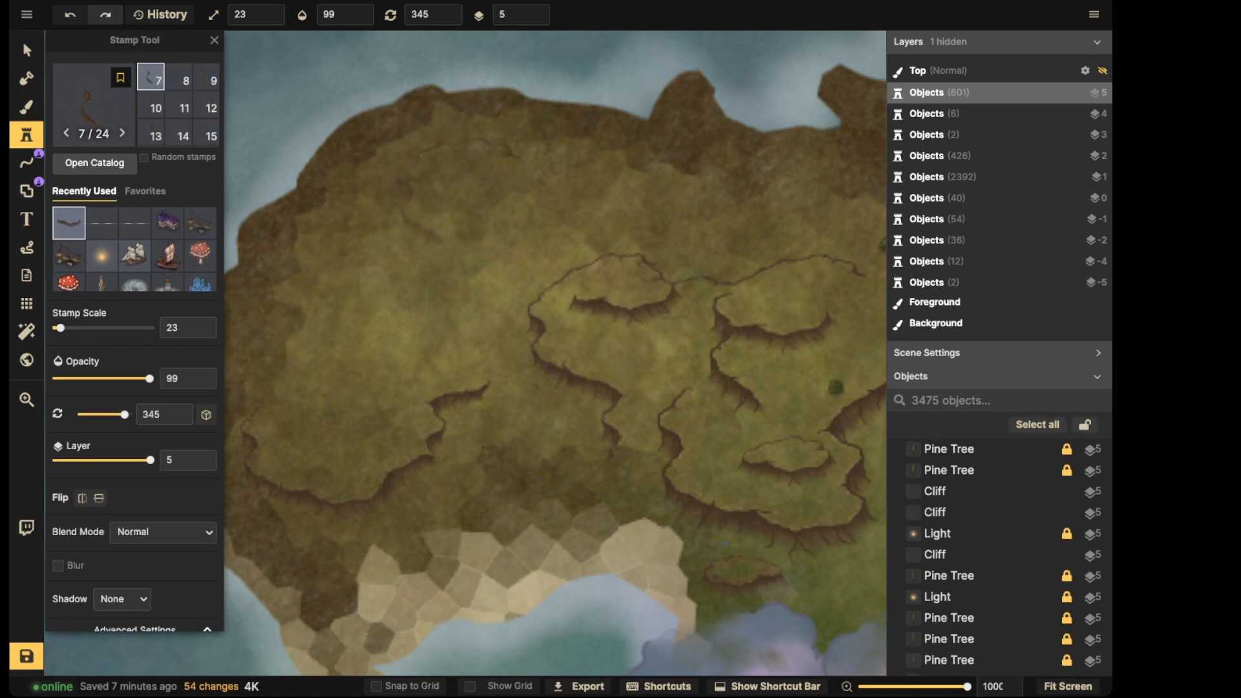
click(421, 206)
Place cliff variant 4 at scale 23 and rotation 345 to continue the northwest cliff line toward the southeast
key(Left)
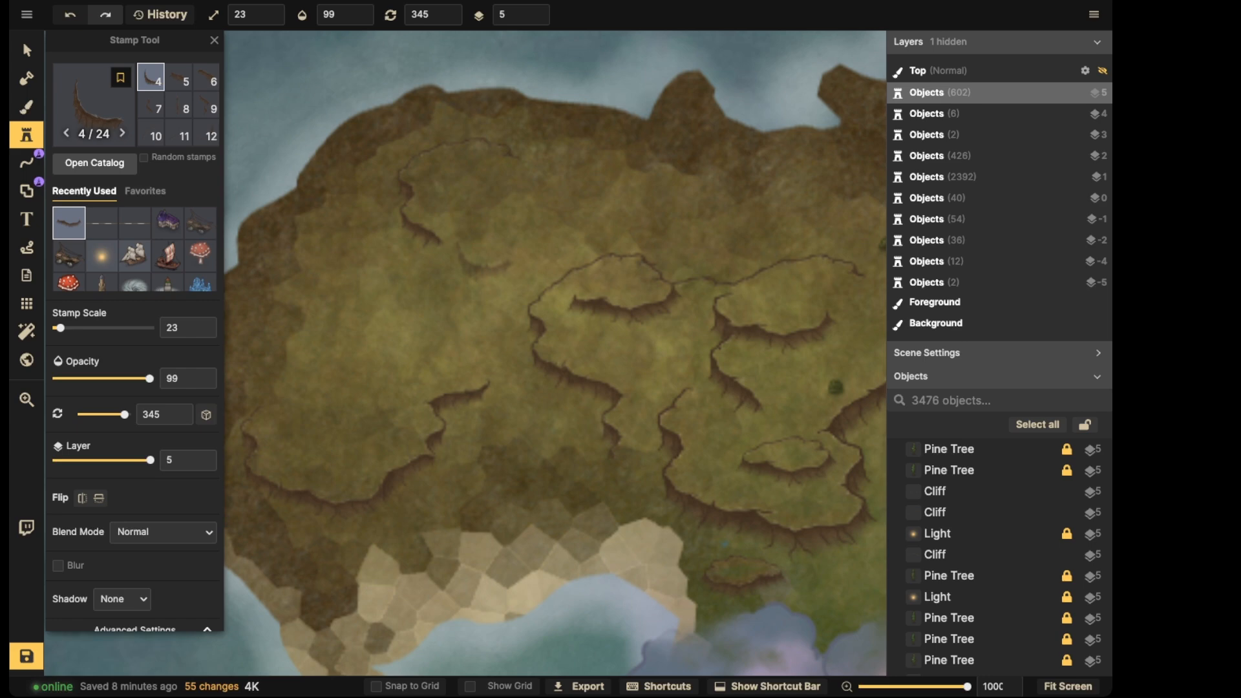
click(460, 252)
scroll(459, 252, down, 5)
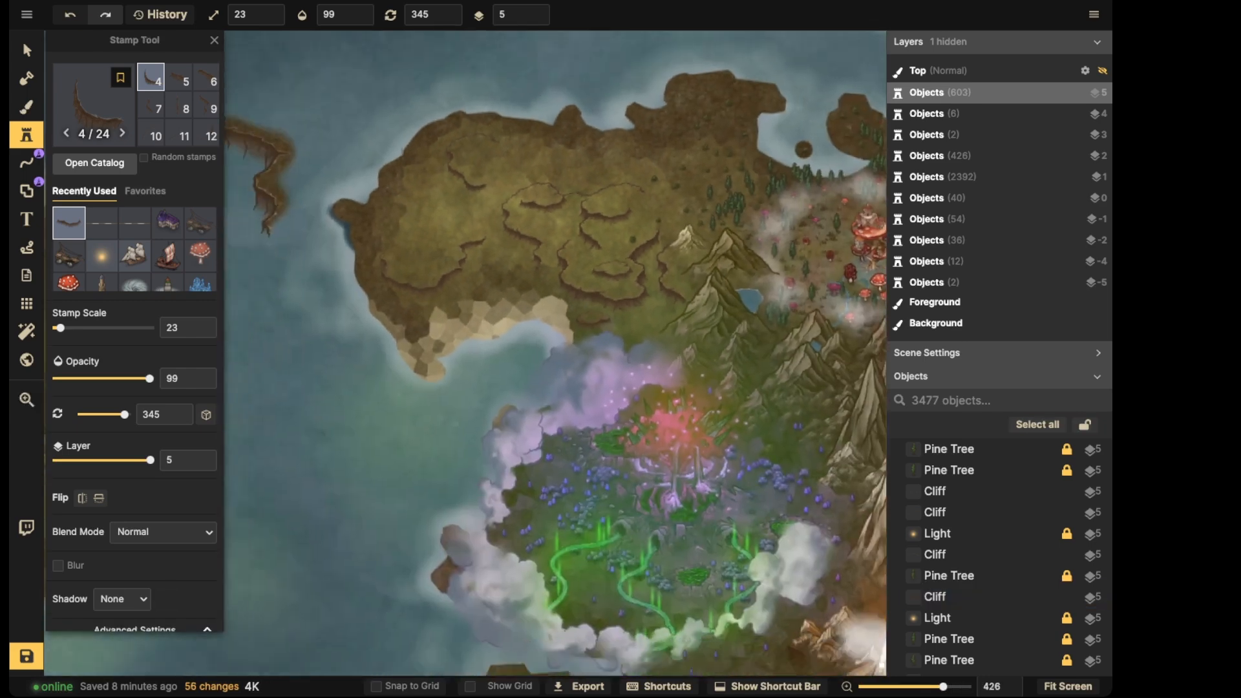
click(22, 39)
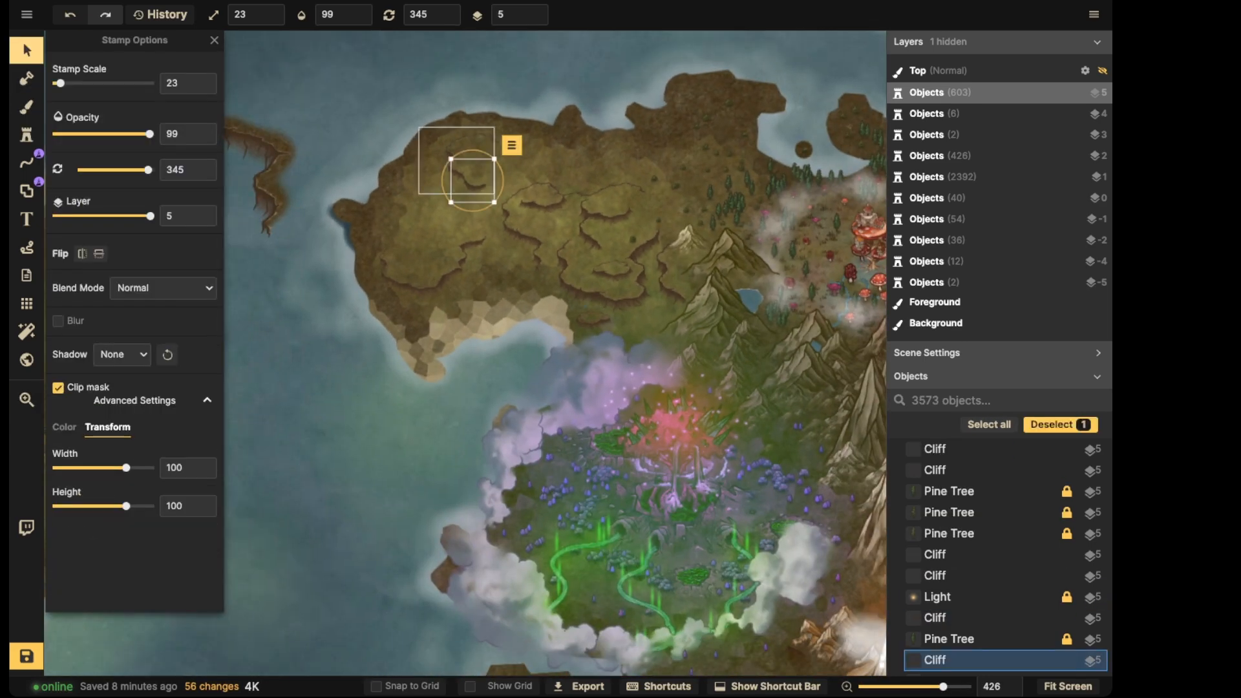
Place light stamp 1 with Overlay blending over the central plateaus and enlarge it to scale 103
click(26, 135)
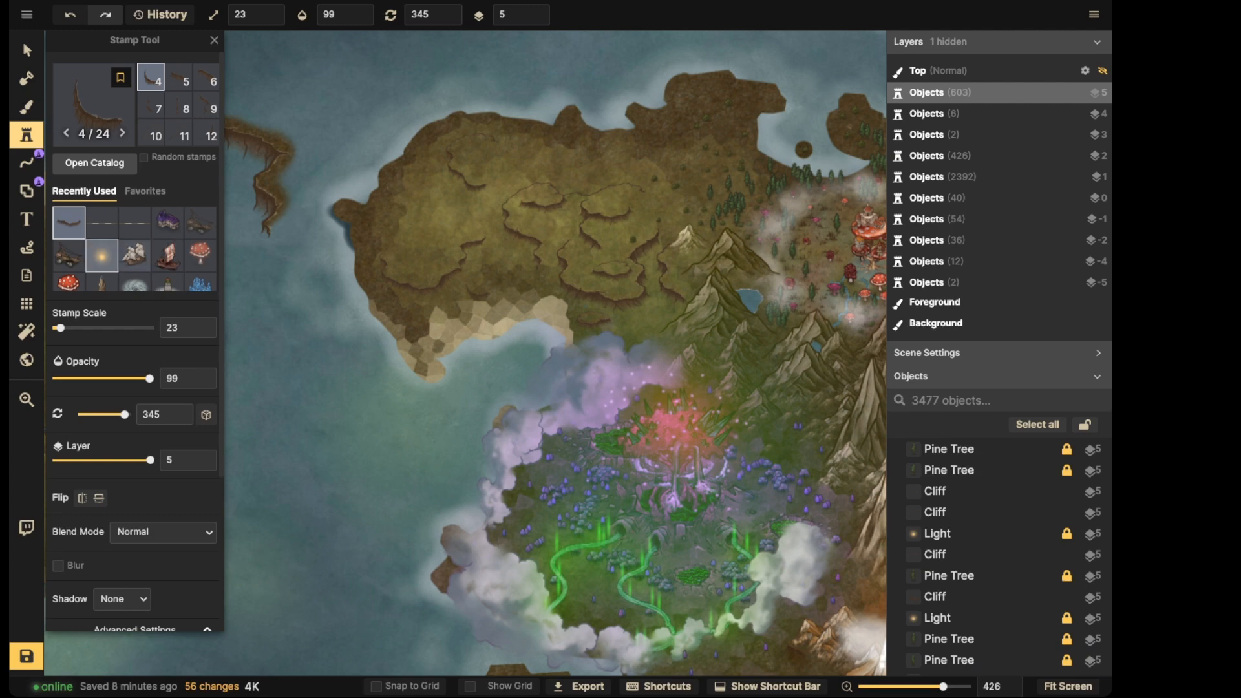
click(102, 256)
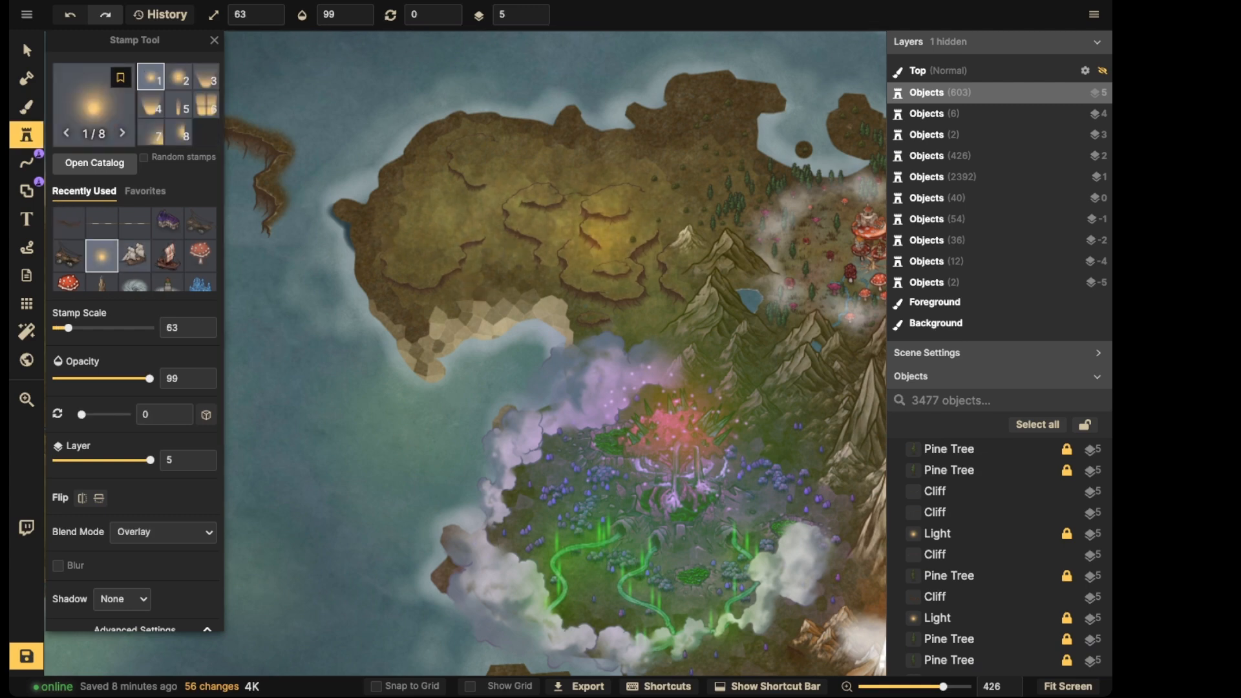
click(598, 229)
click(26, 49)
drag(68, 83, 76, 83)
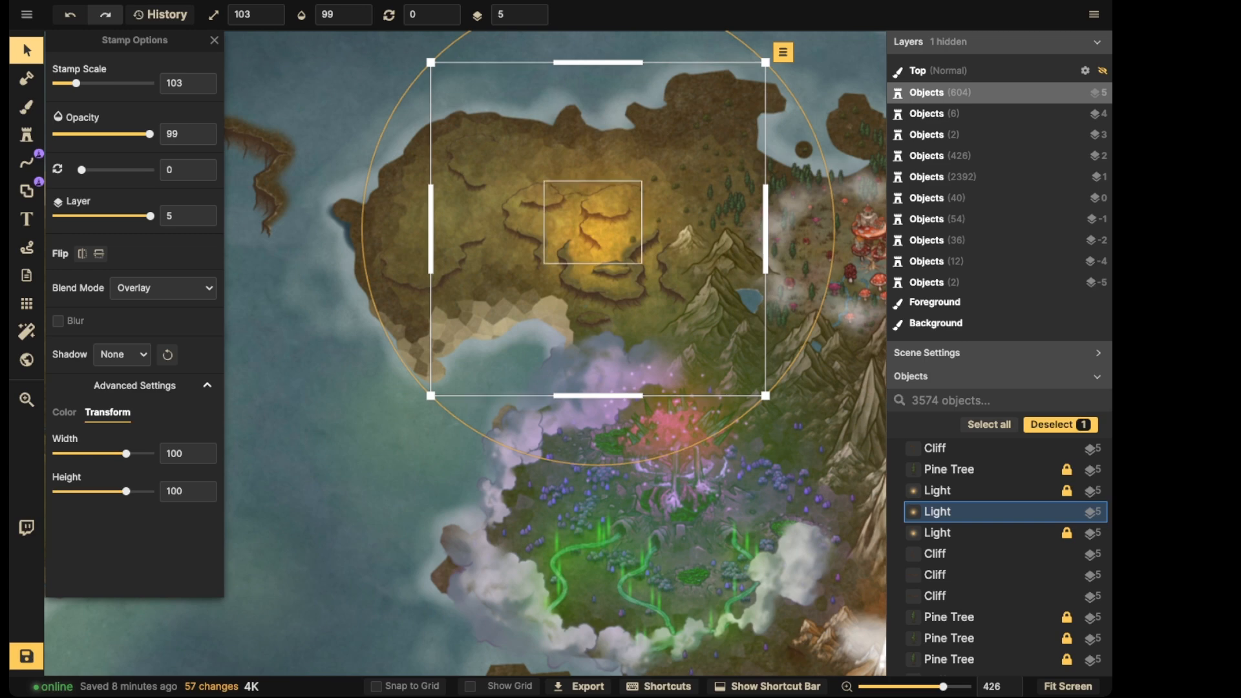
Set the opacity of the light over the central plateaus to 35
click(330, 15)
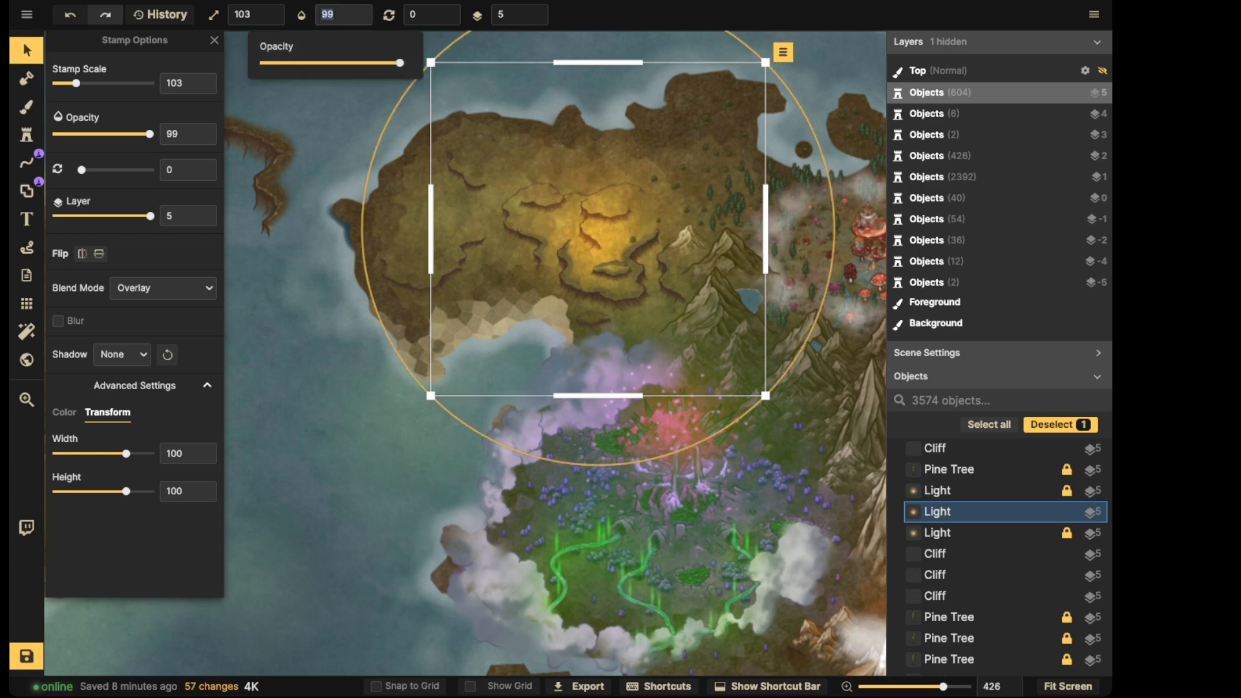
text(35)
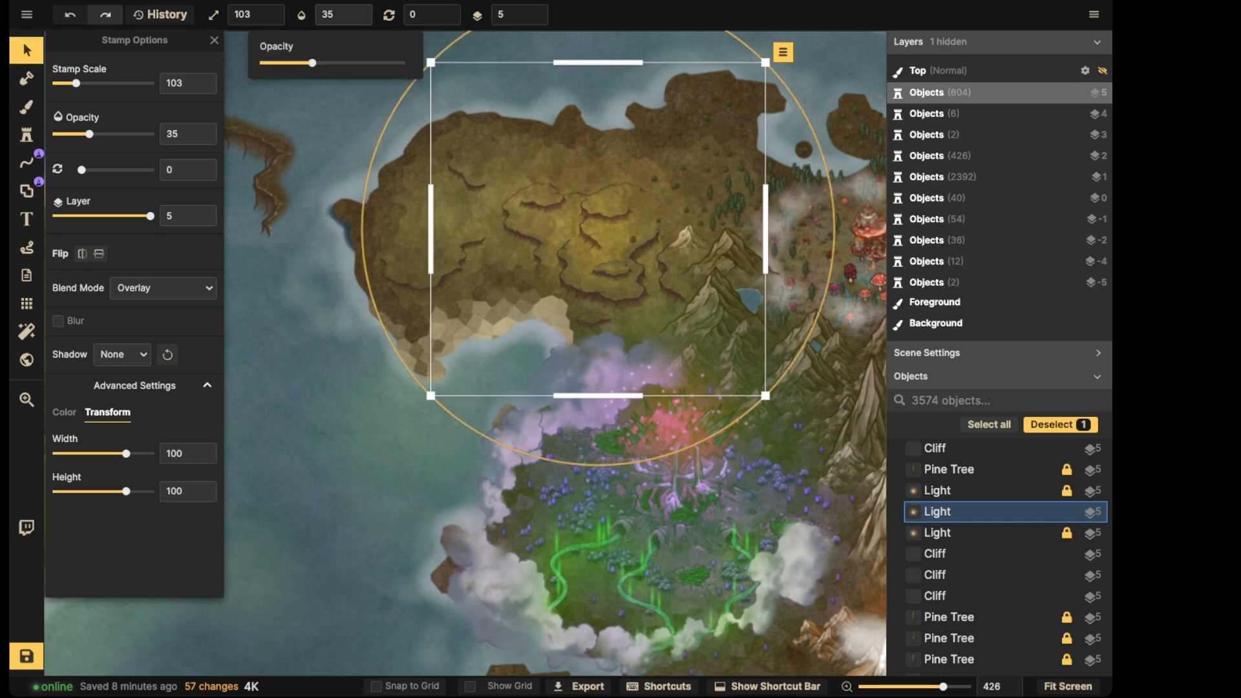
click(627, 264)
drag(627, 264, 627, 263)
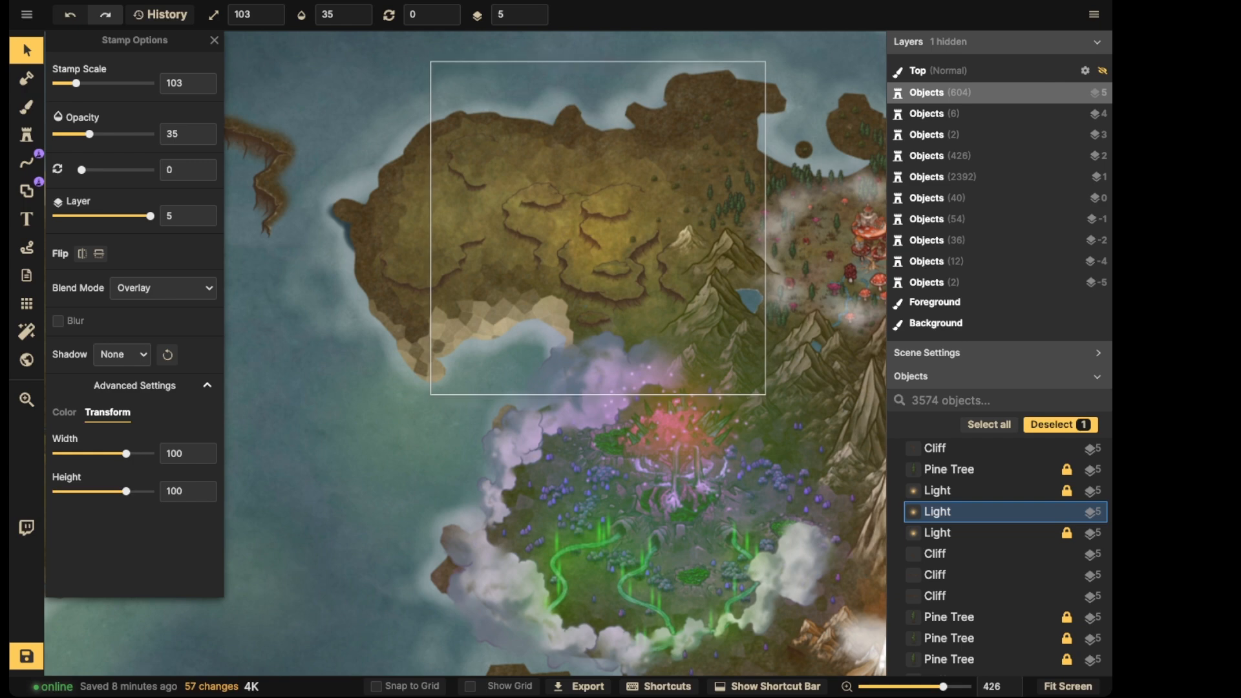
Paste a copy of the light over the peninsula's southwestern cliffs and reduce it to scale 63
key(ctrl+v)
drag(438, 232, 426, 248)
scroll(432, 238, down, 4)
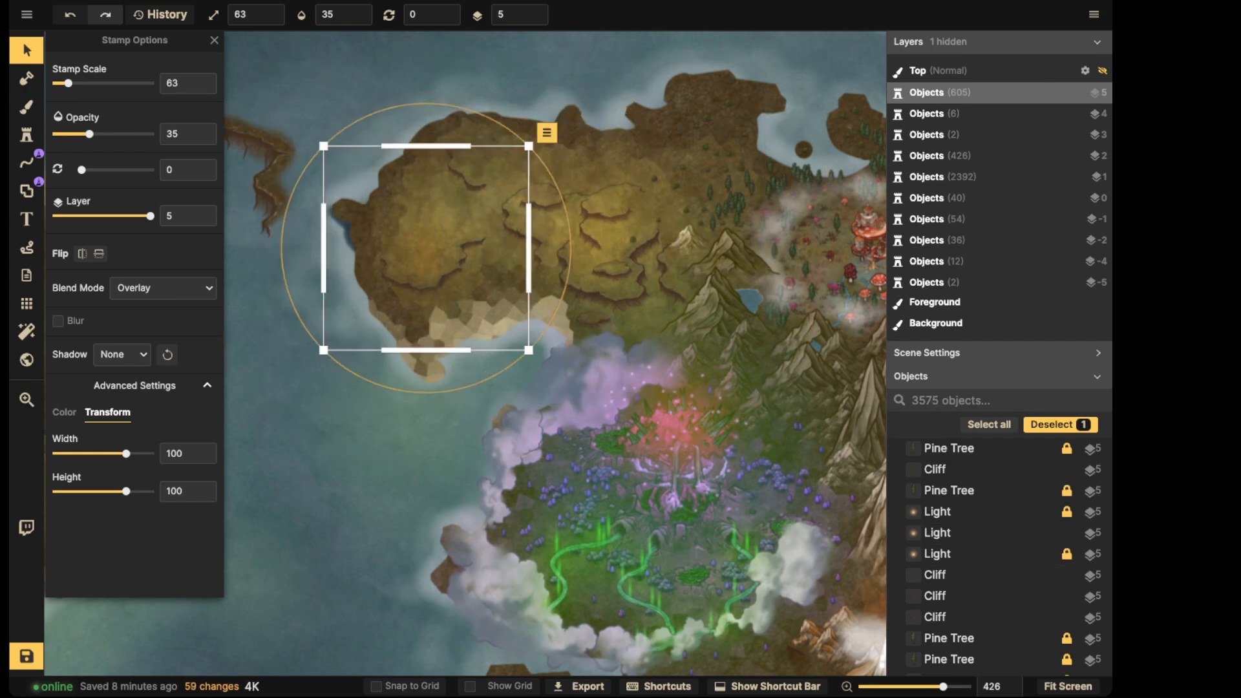
Paste another copy of the light over the northwestern cliff line and deselect it
key(ctrl+v)
drag(479, 174, 482, 156)
click(362, 125)
Save the map
scroll(362, 125, down, 3)
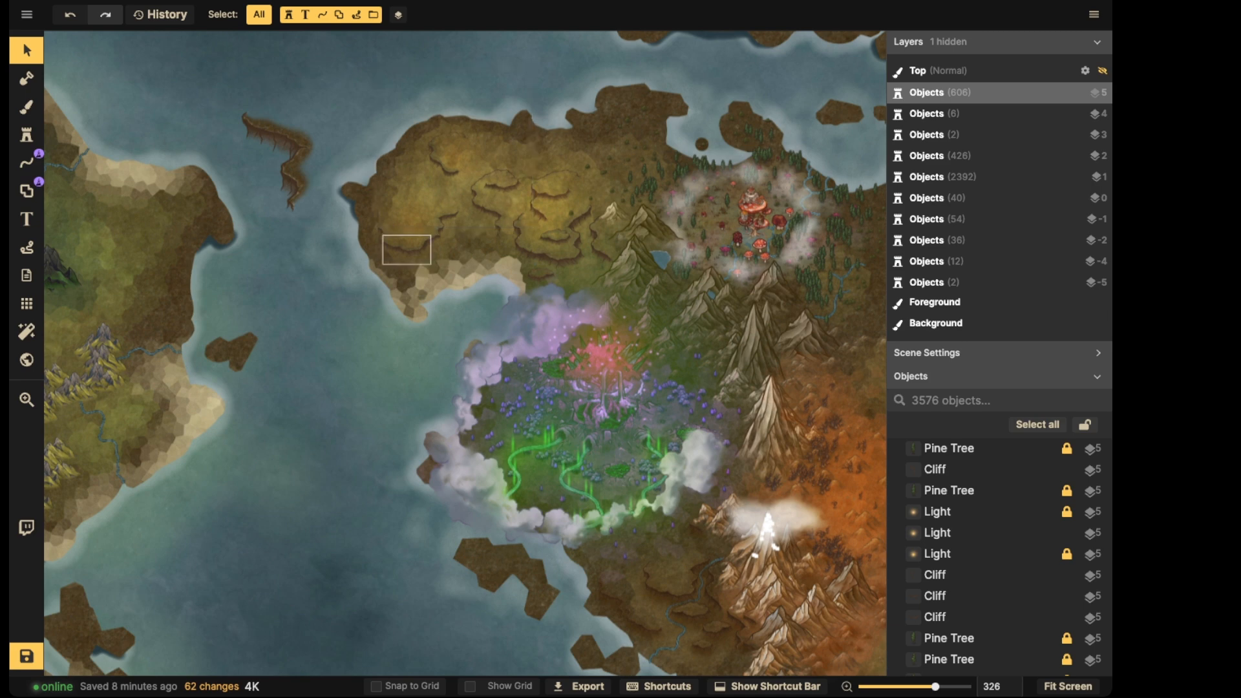
scroll(425, 238, up, 4)
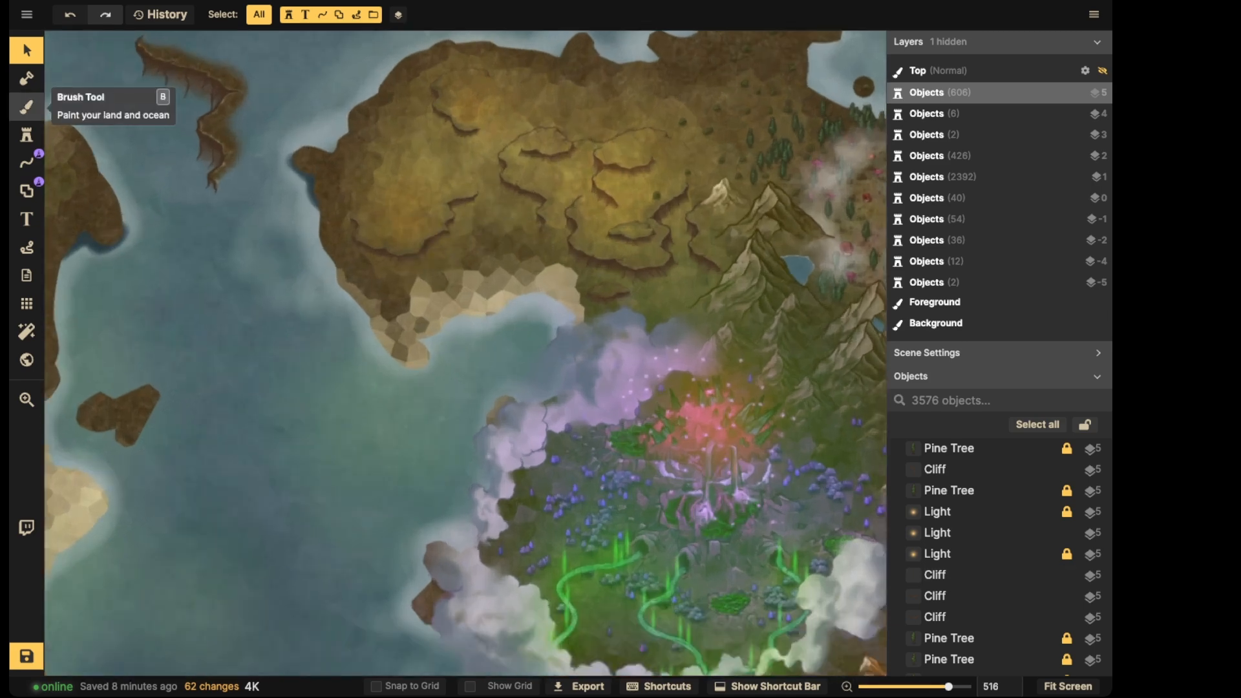
scroll(461, 151, down, 3)
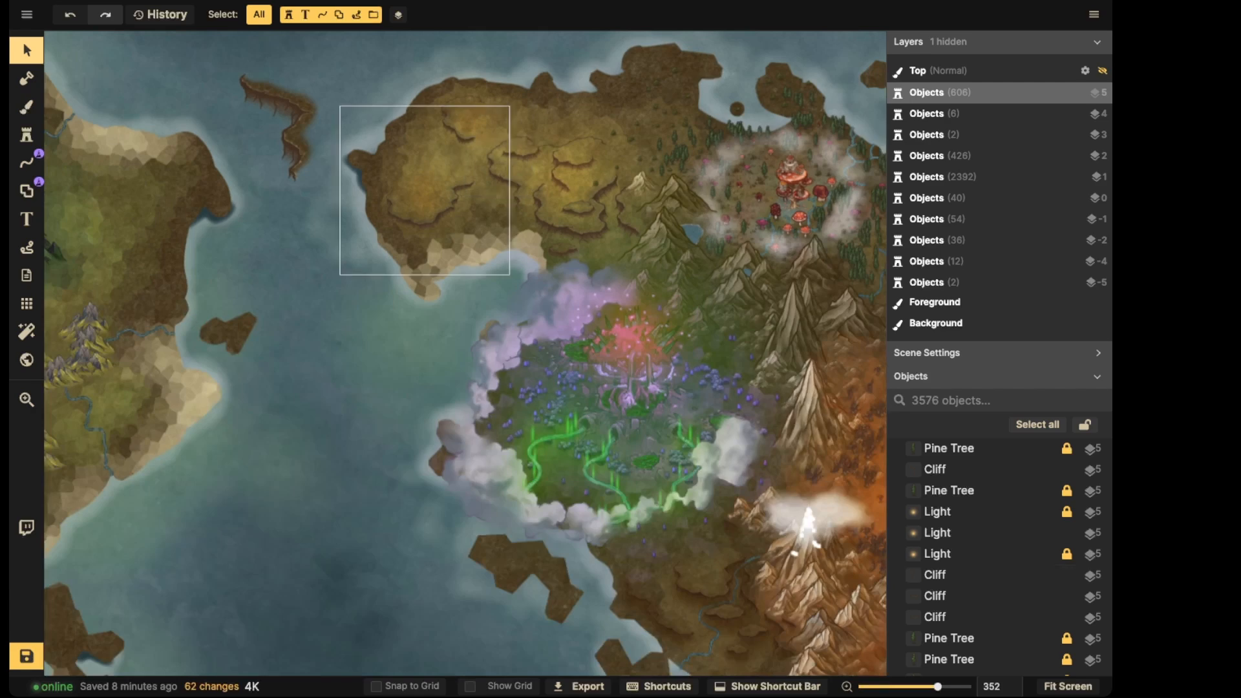
scroll(425, 191, down, 4)
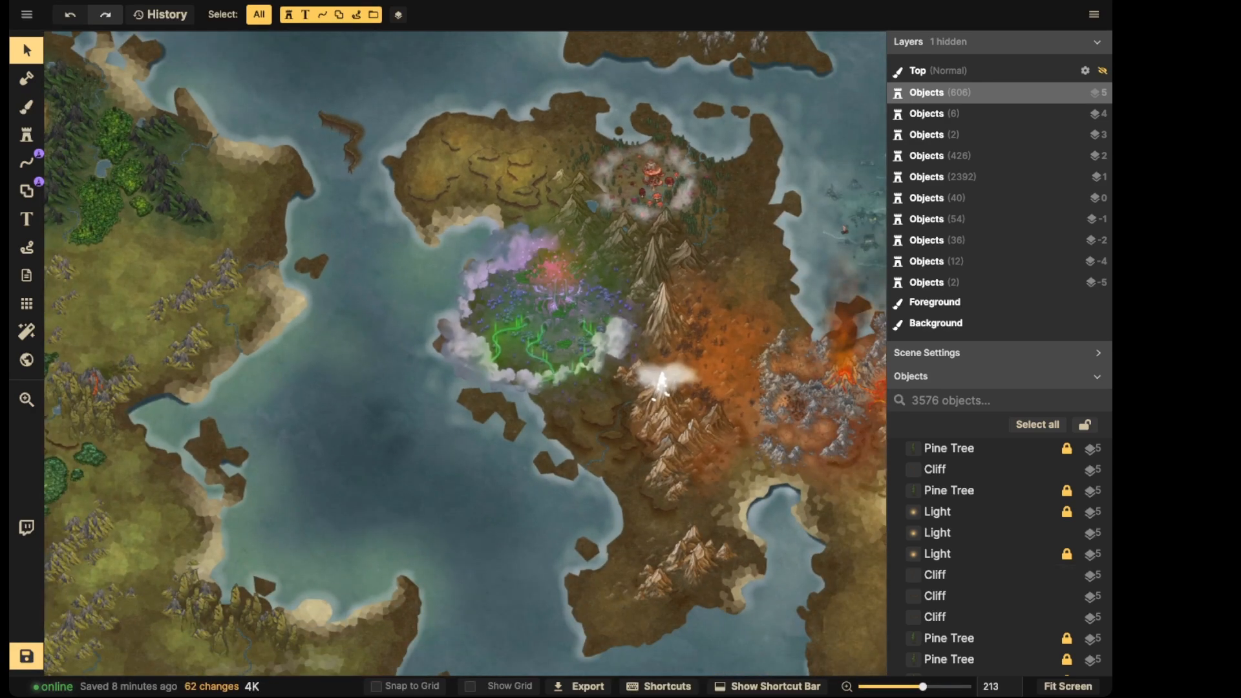
click(25, 656)
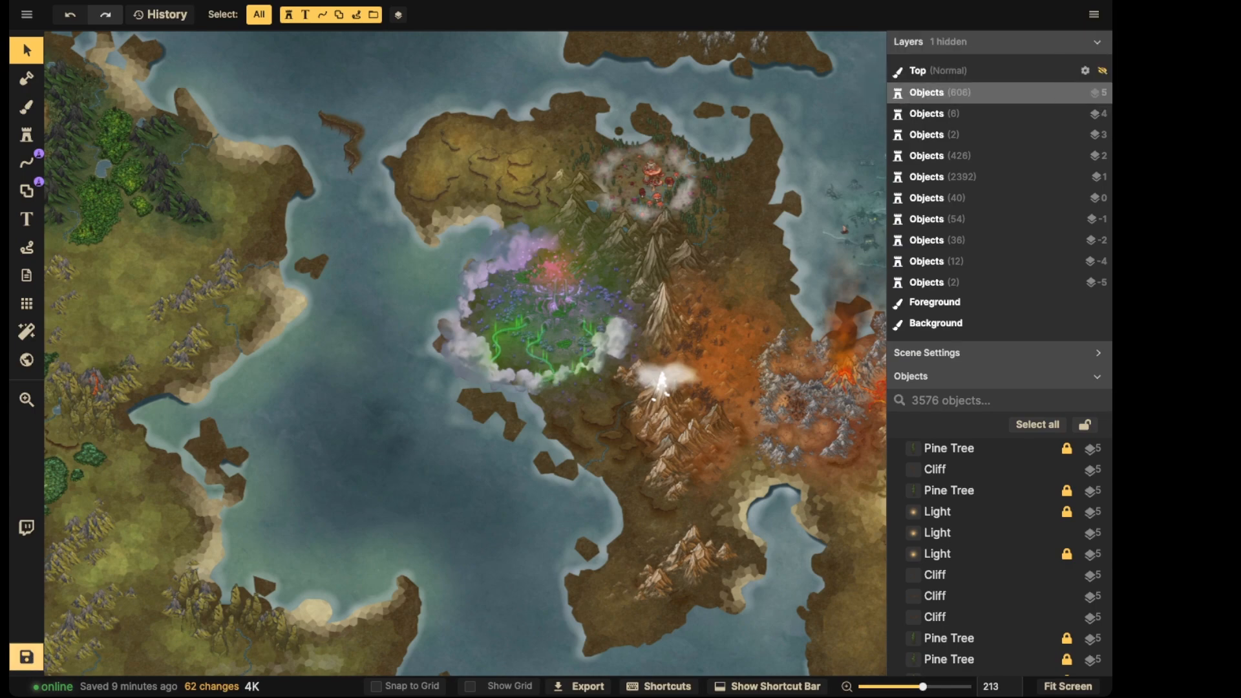
key(ctrl+s)
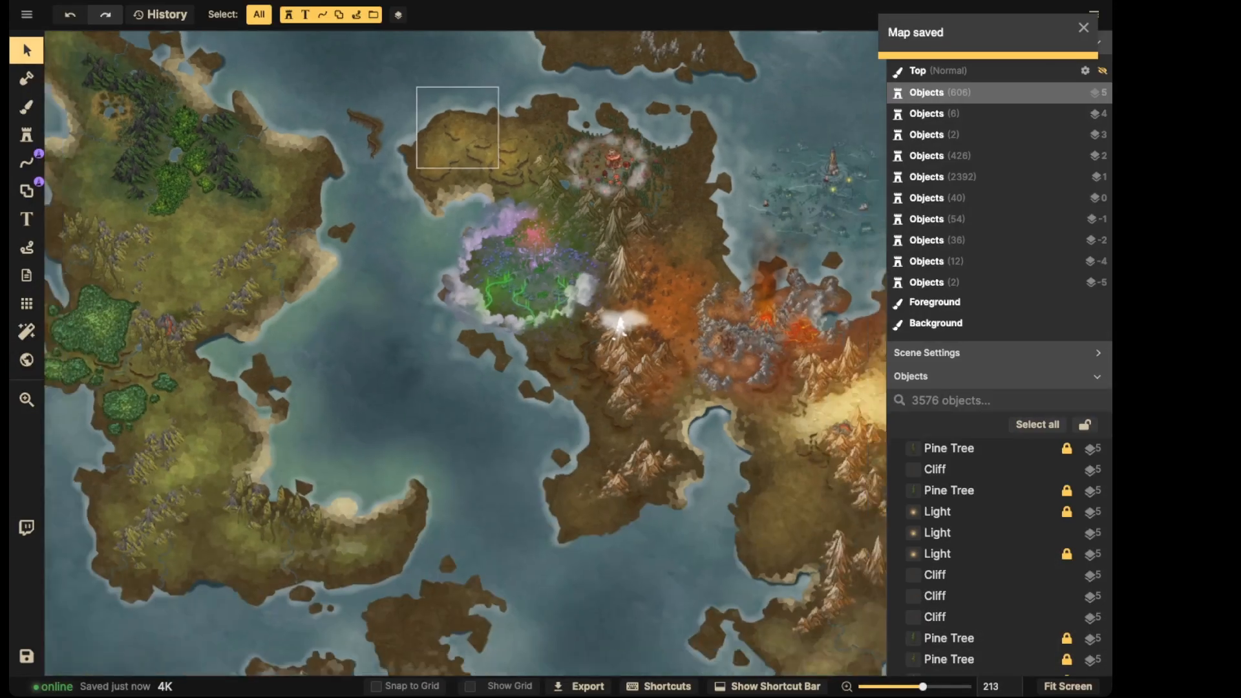
scroll(458, 127, down, 5)
drag(458, 128, 572, 152)
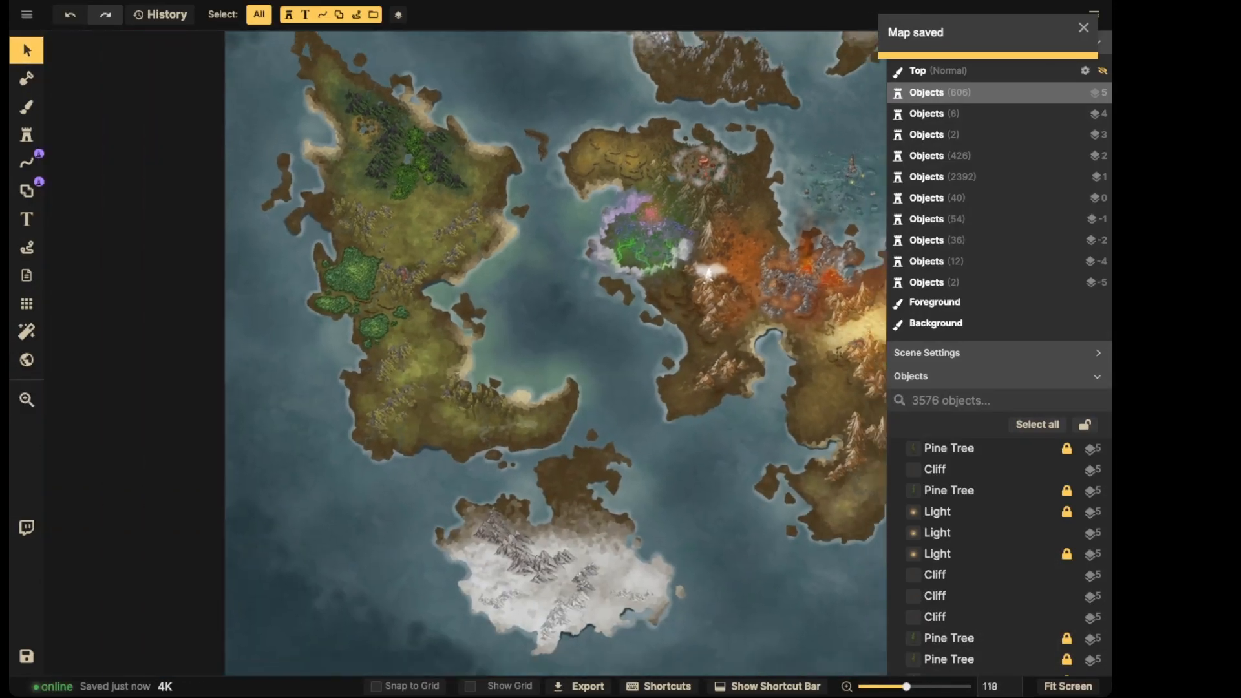
scroll(571, 152, down, 3)
scroll(598, 163, up, 4)
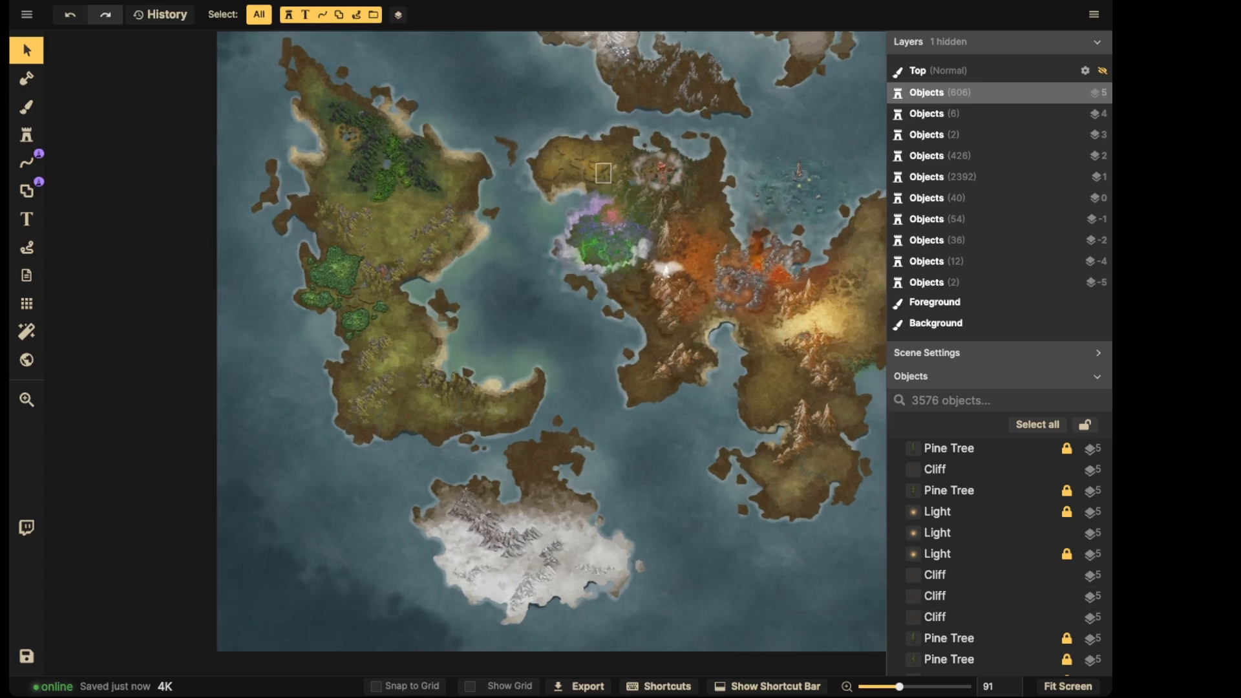
scroll(592, 173, up, 5)
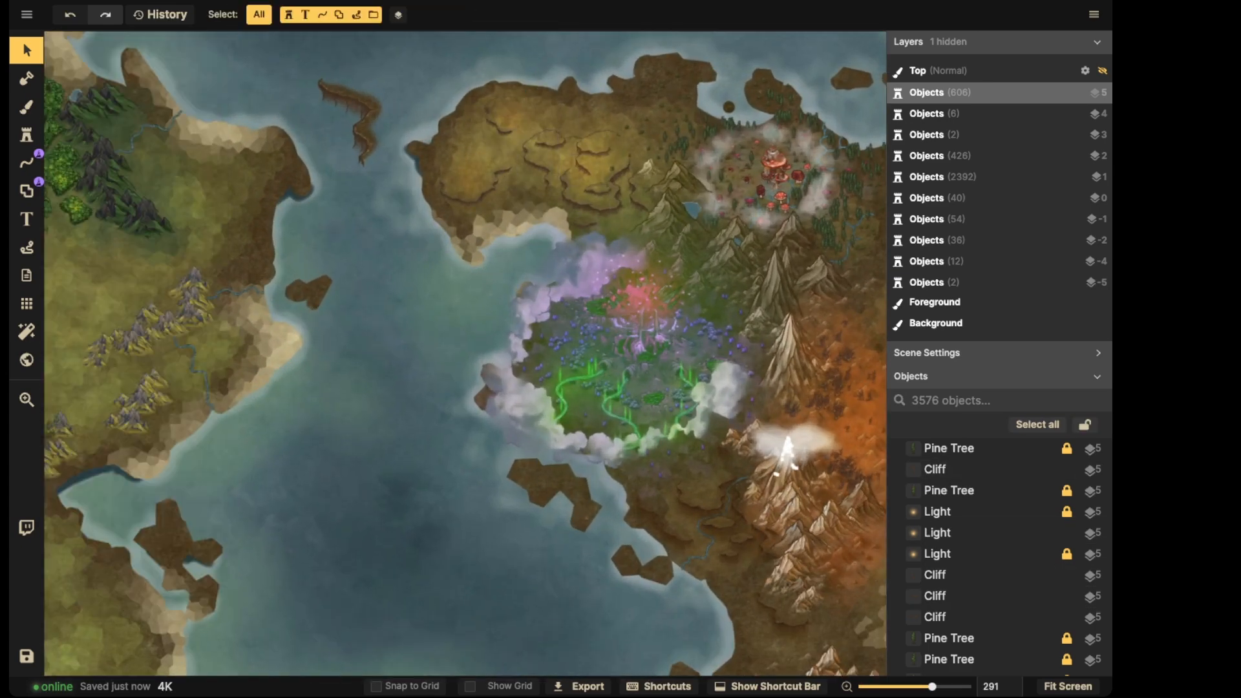
Delete the stray large cliff stamp lying in the sea northwest of the peninsula
click(27, 135)
key(space)
drag(354, 202, 653, 194)
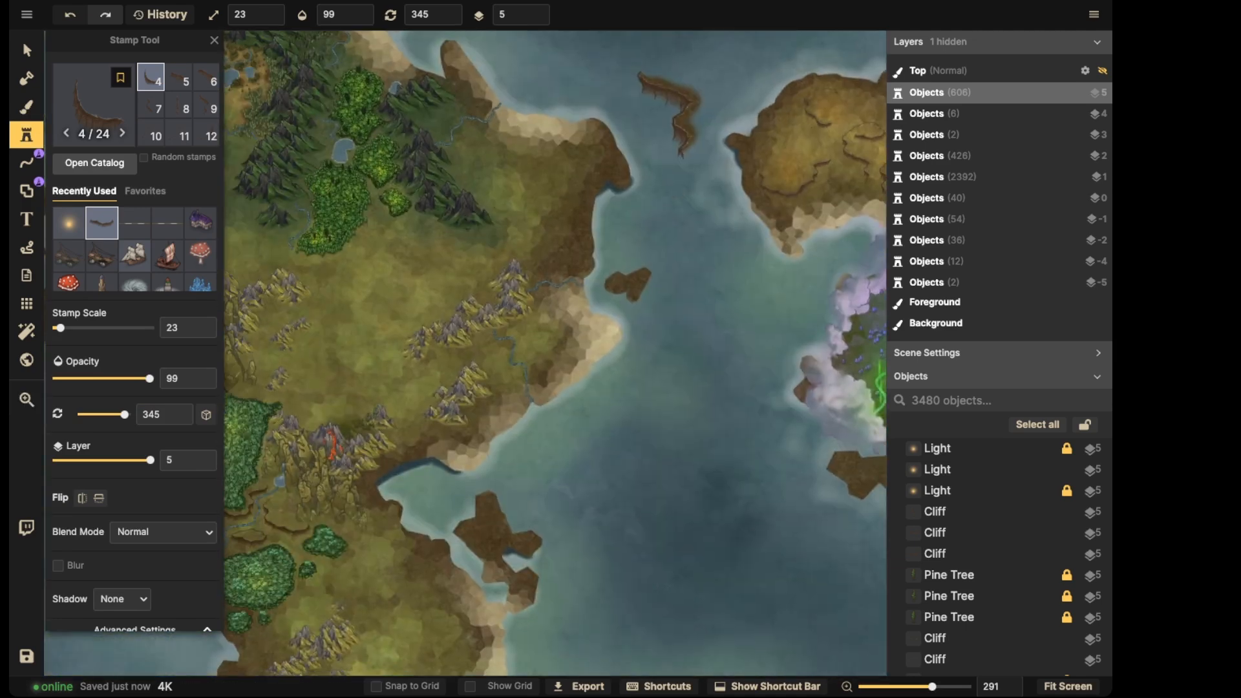
scroll(653, 194, down, 1)
click(26, 51)
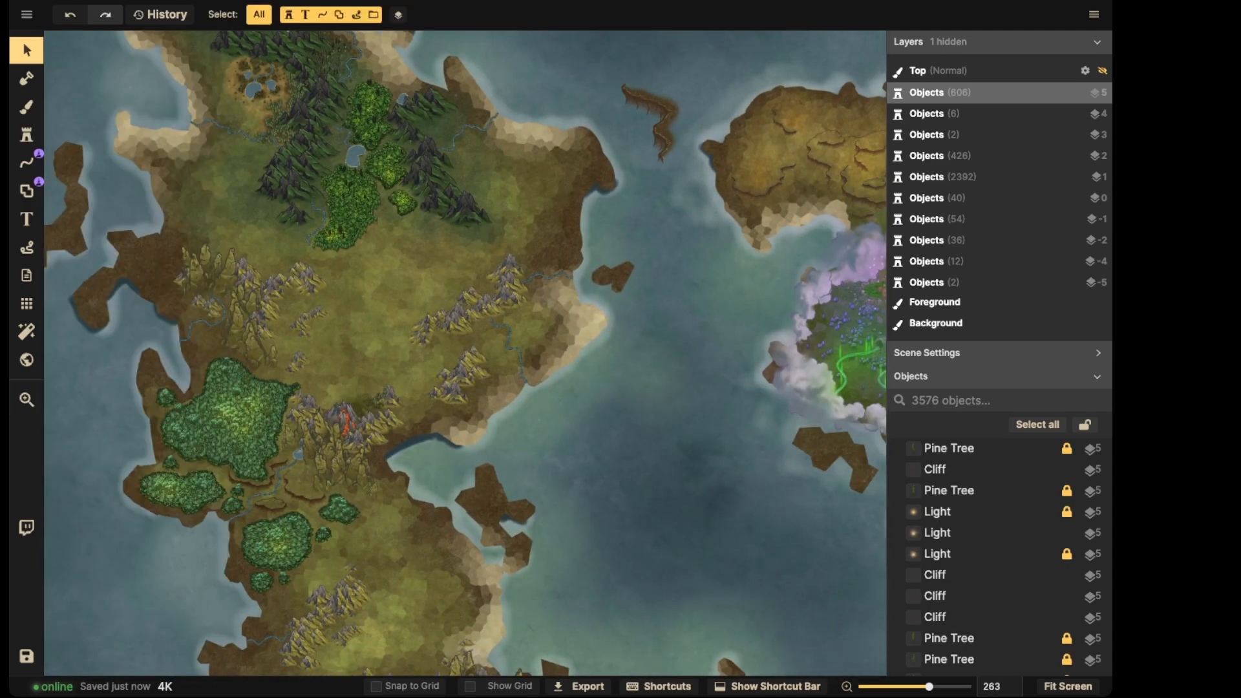
scroll(585, 84, down, 1)
click(654, 106)
key(Delete)
Place cliff variant 21 at scale 55 and rotation 15 on the northeastern headland of the western continent
scroll(630, 130, up, 4)
key(space)
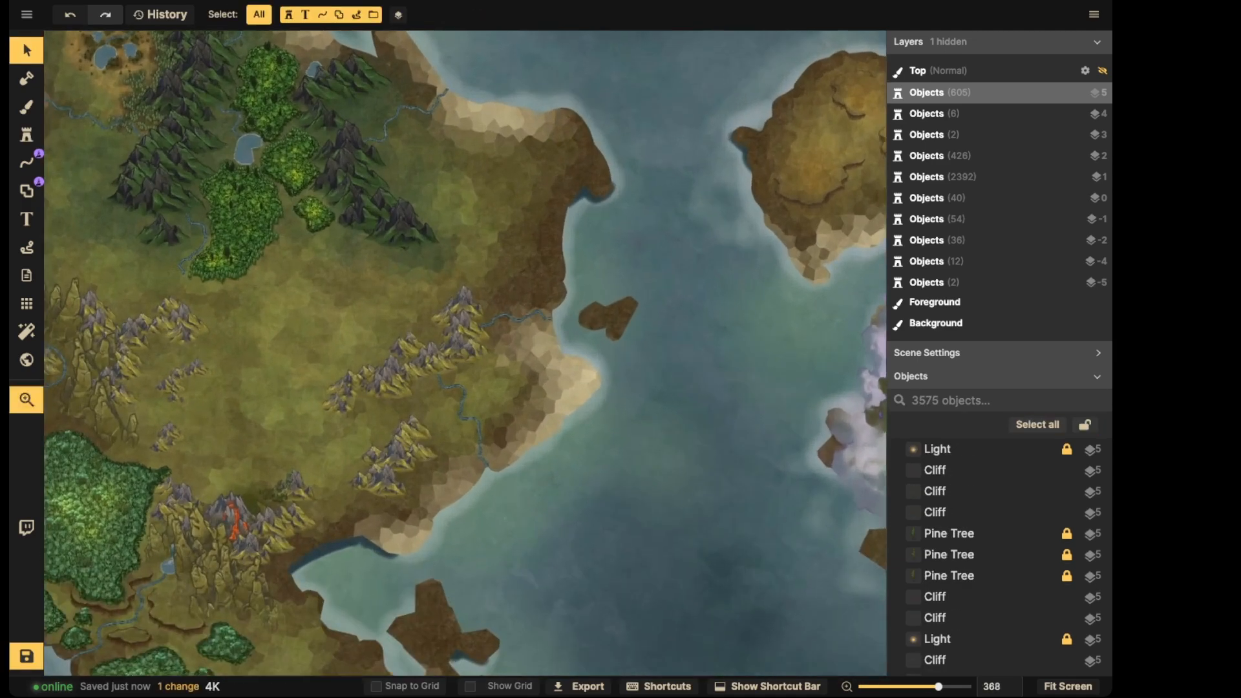
drag(847, 121, 692, 138)
click(26, 135)
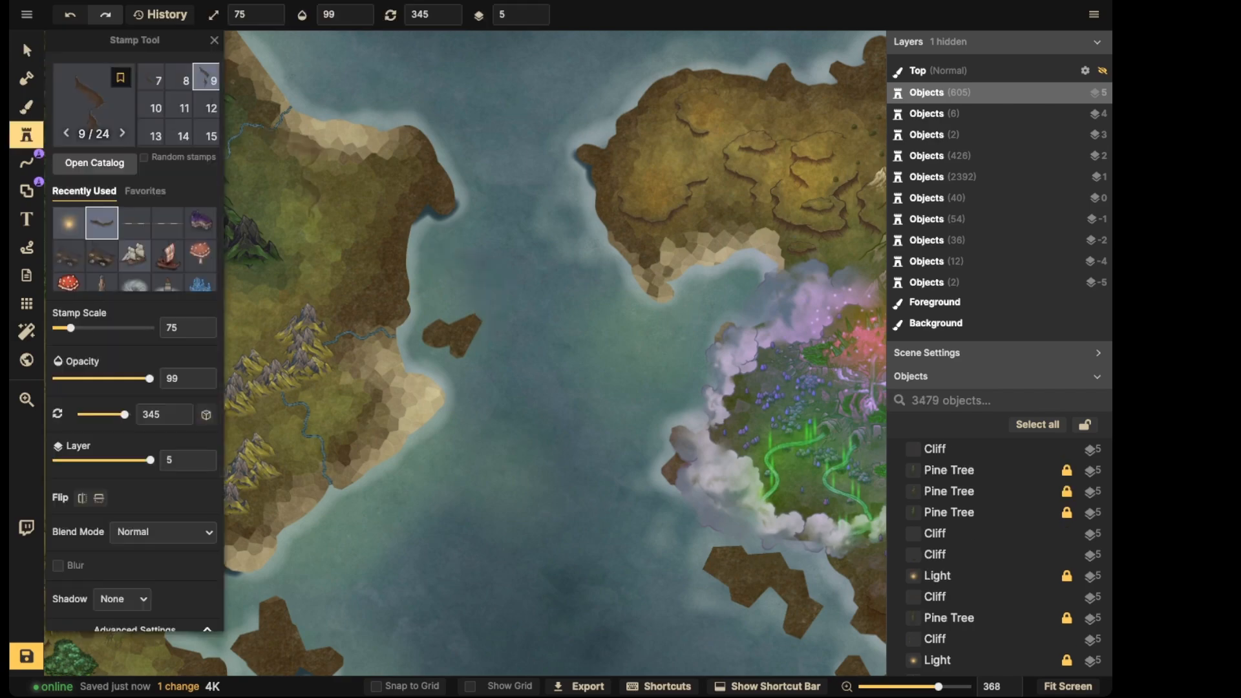
scroll(330, 174, up, 4)
key(Left)
key(Left)
scroll(460, 214, down, 9)
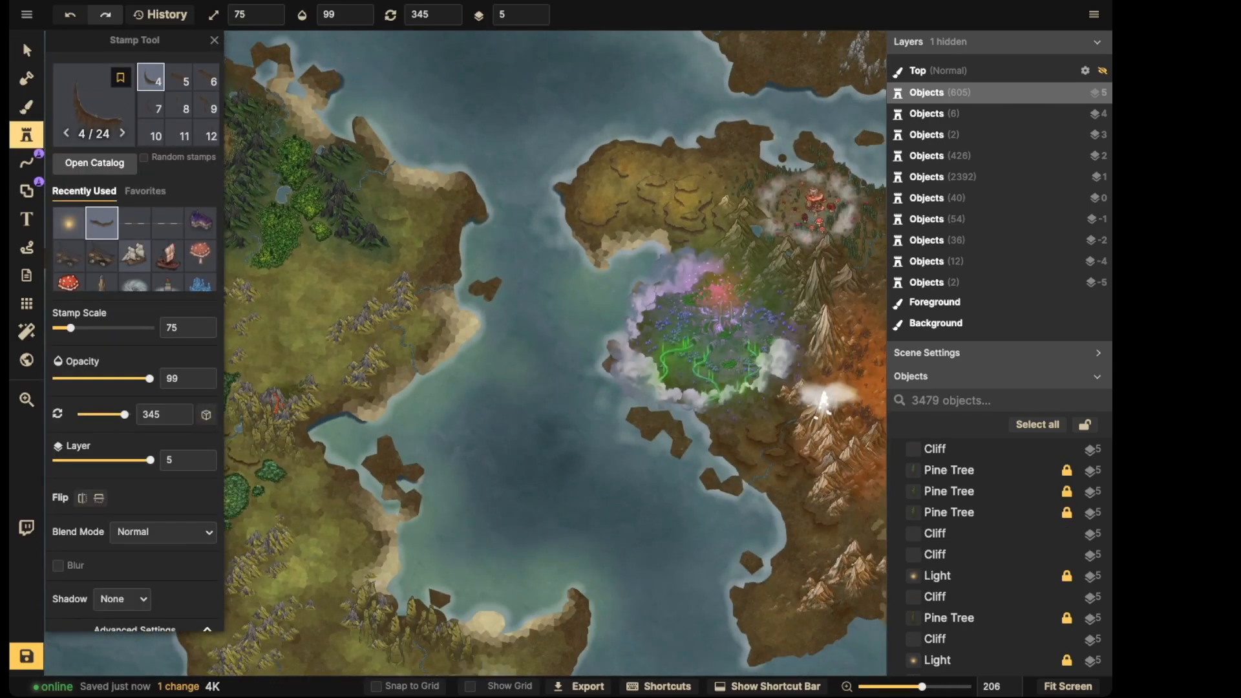
scroll(433, 195, down, 2)
scroll(420, 201, up, 8)
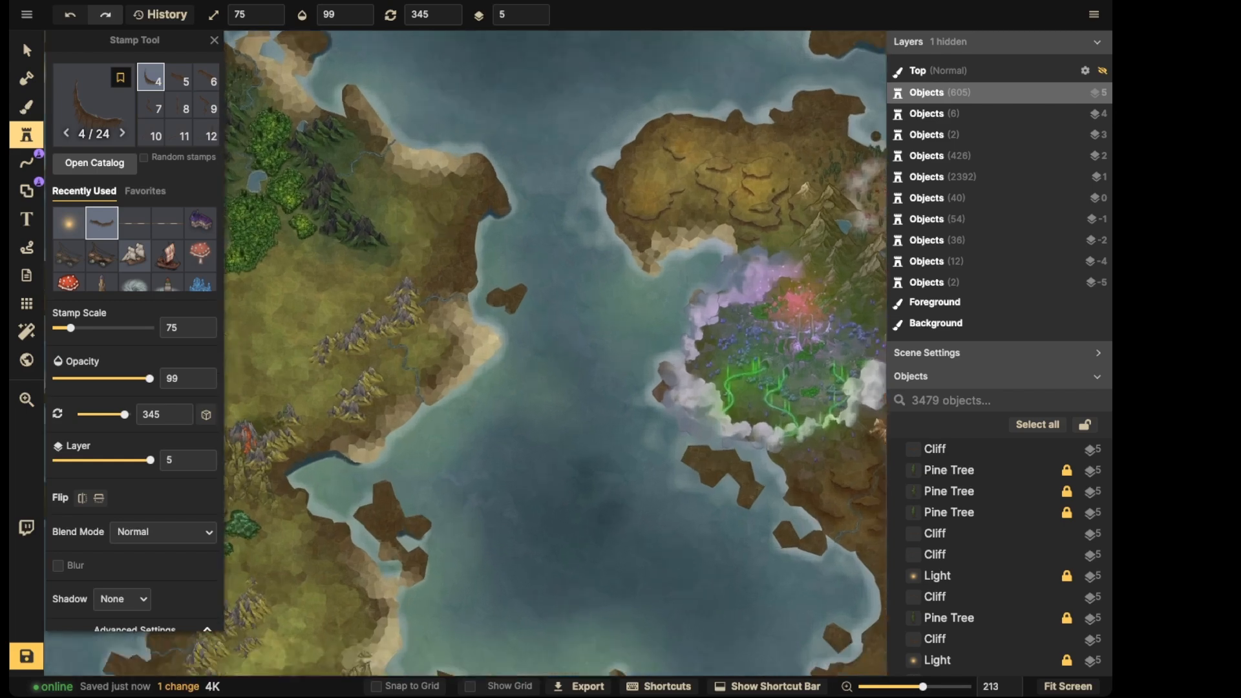
key(Left)
key(Left)
key(Left)
key(Left)
key(Left)
key(Left)
key(Left)
key(Left)
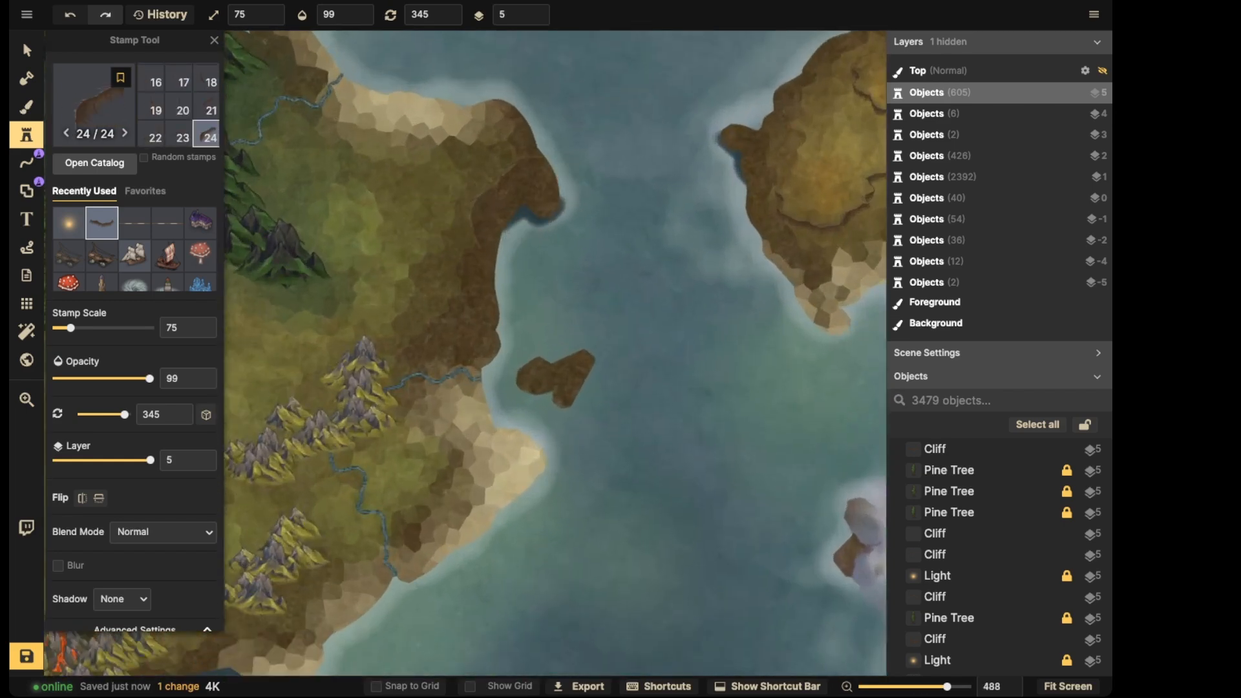
key(Right)
key(period)
key(period)
key(period)
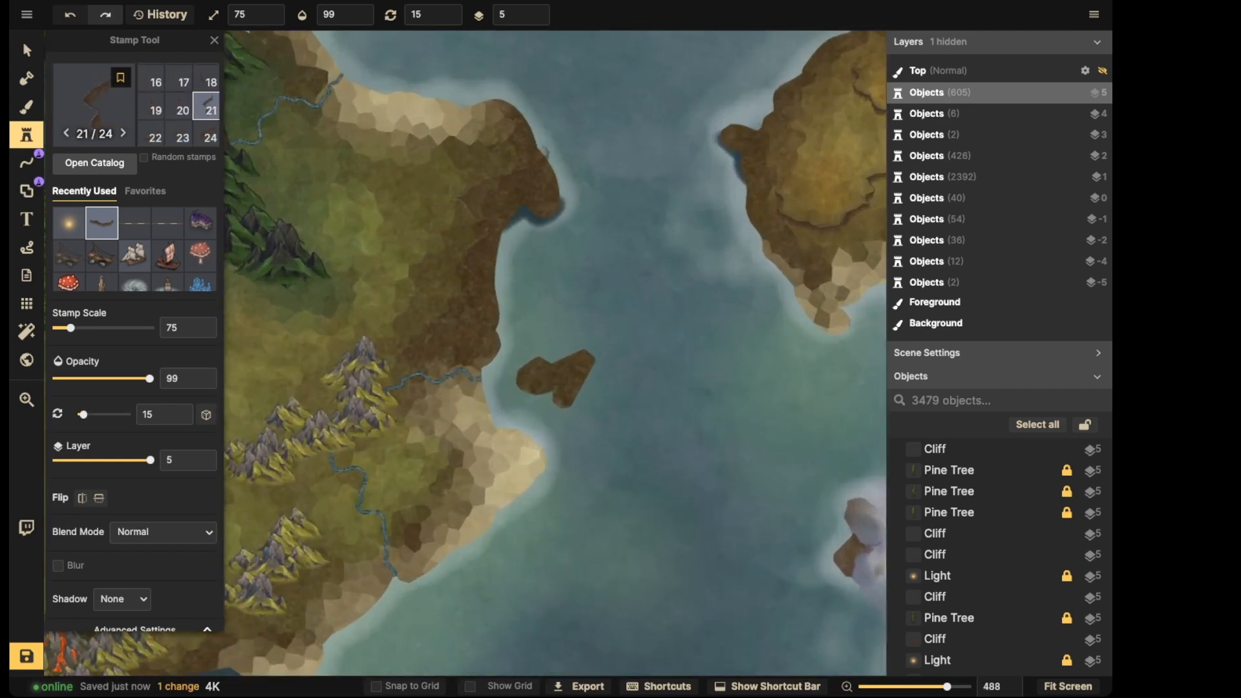
key(bracketleft)
key(bracketleft)
key(comma)
click(488, 217)
drag(487, 217, 477, 212)
Place cliff variant 13 at scale 55 and rotation 0 along the northern side of the same headland
key(Left)
key(Left)
key(Left)
key(Left)
key(Left)
key(Left)
key(Left)
key(Left)
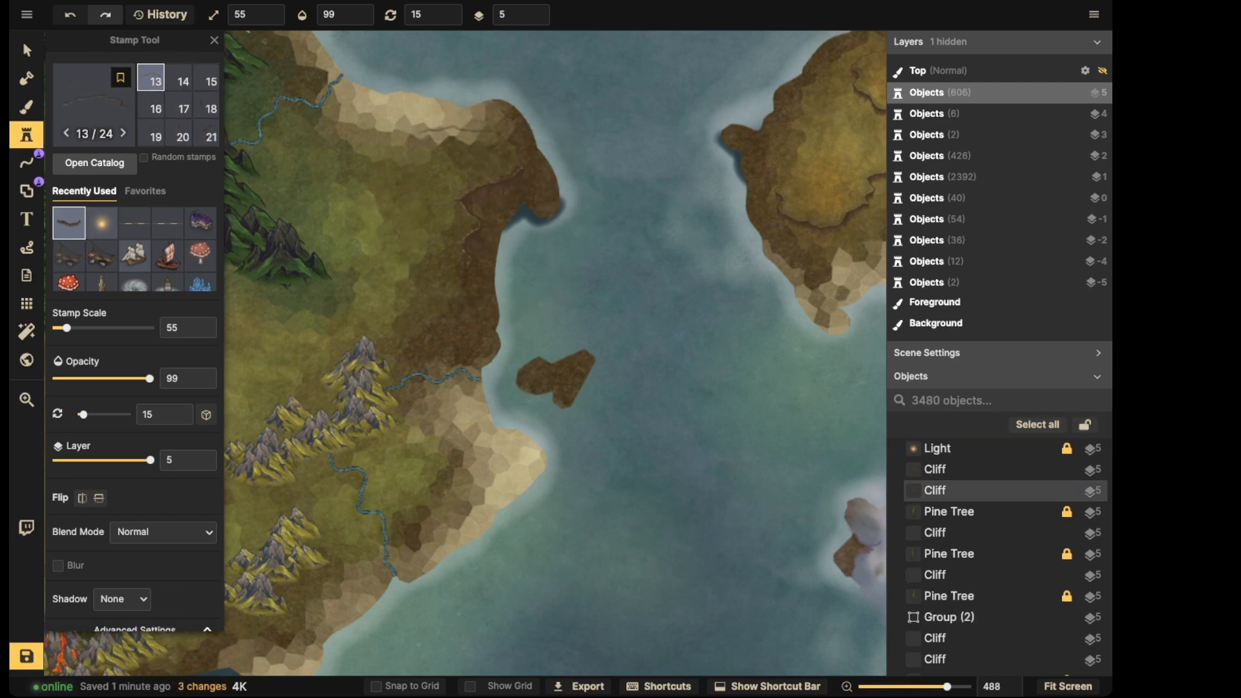
key(comma)
click(462, 147)
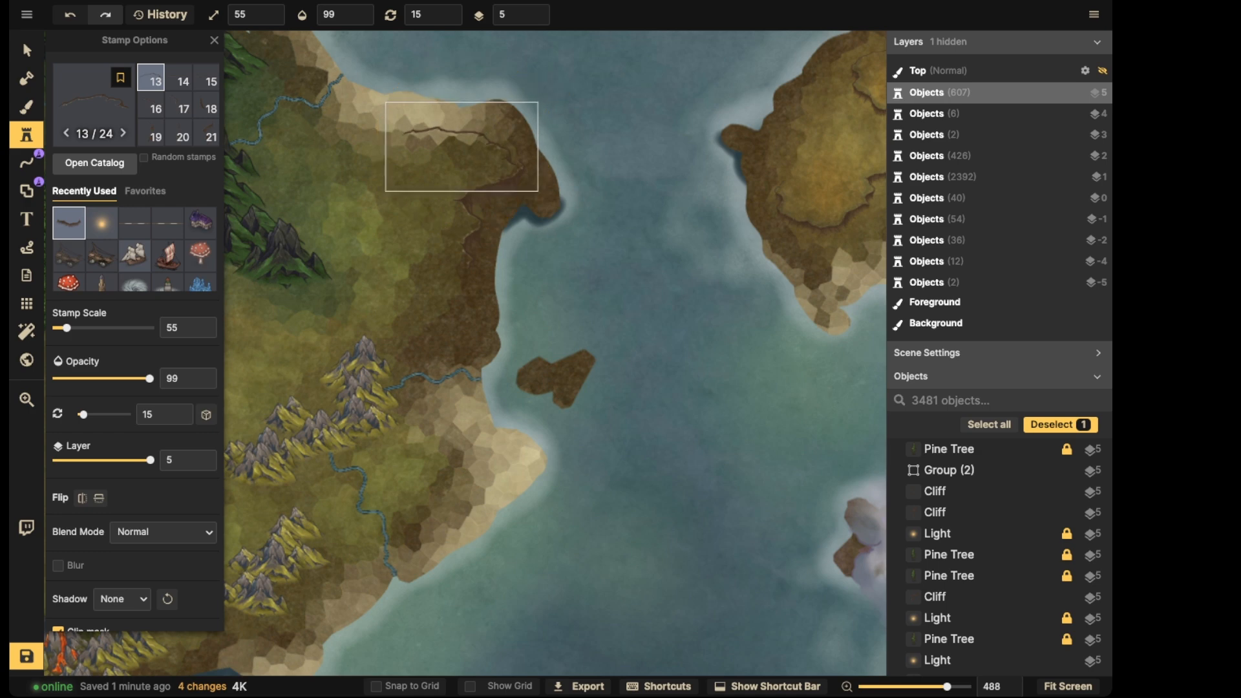
key(Escape)
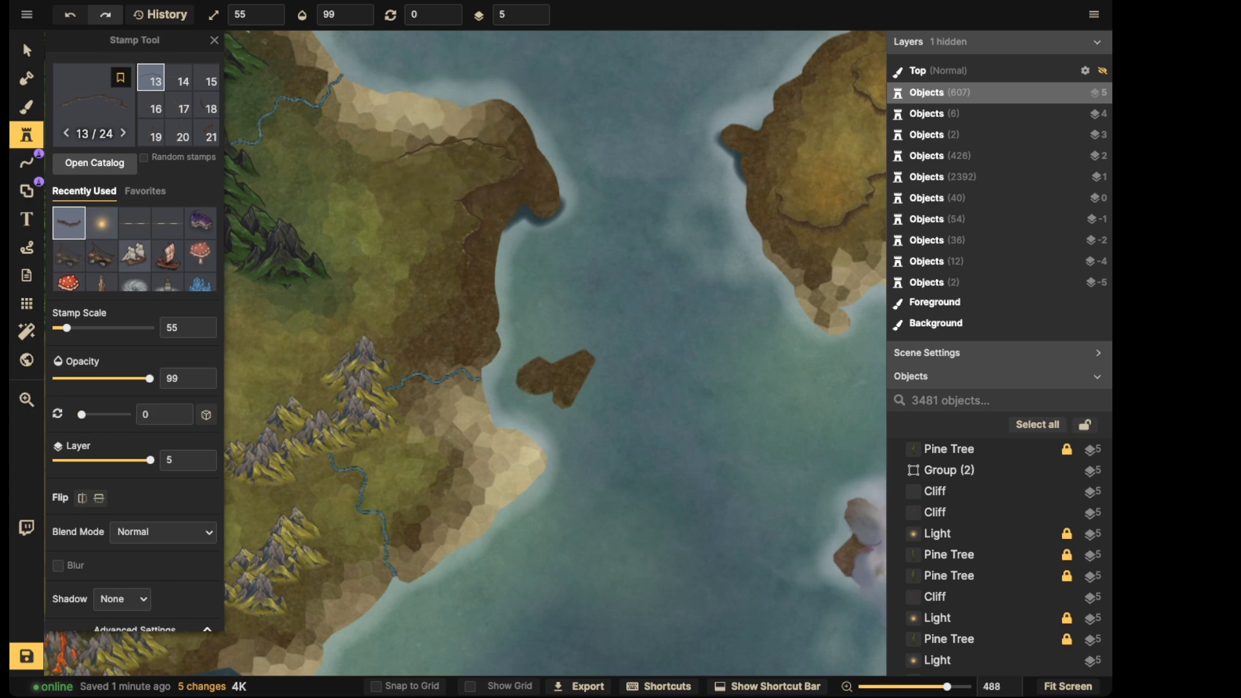
Place cliff variant 1 at scale 45 and rotation 0 beneath the southern end of the green mountain range
key(Left)
key(Left)
key(Left)
key(Left)
key(Left)
key(Left)
key(Left)
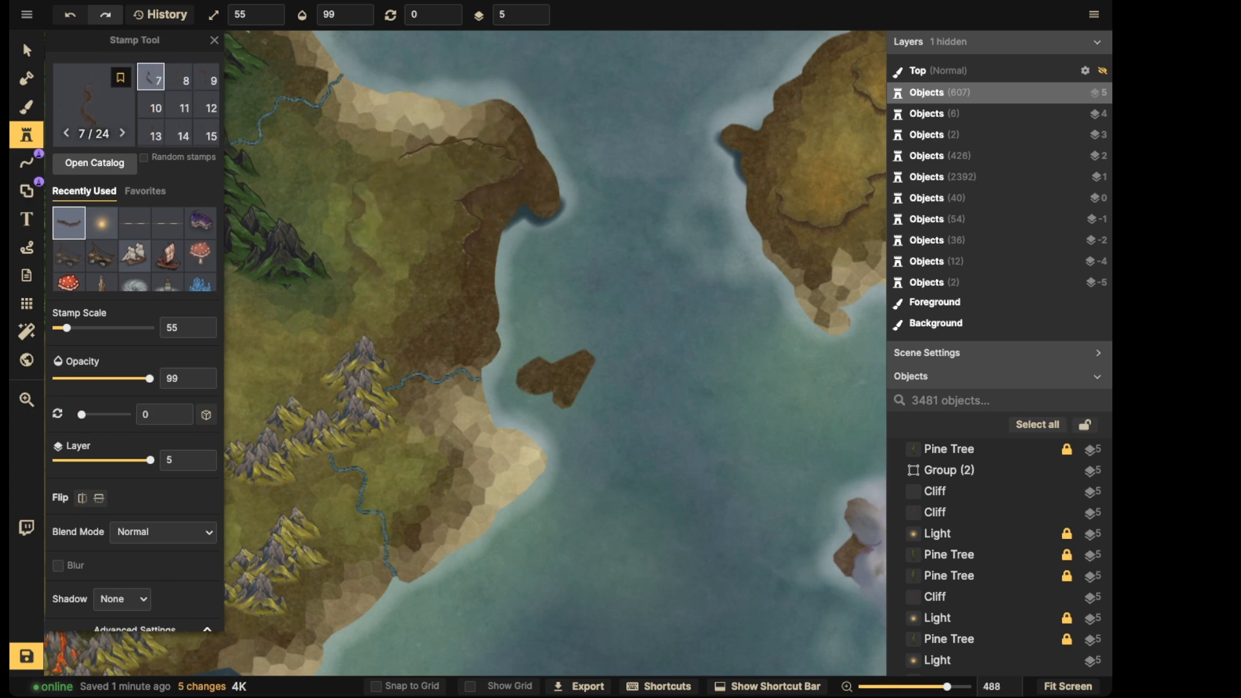
key(Right)
key(Left)
key(Left)
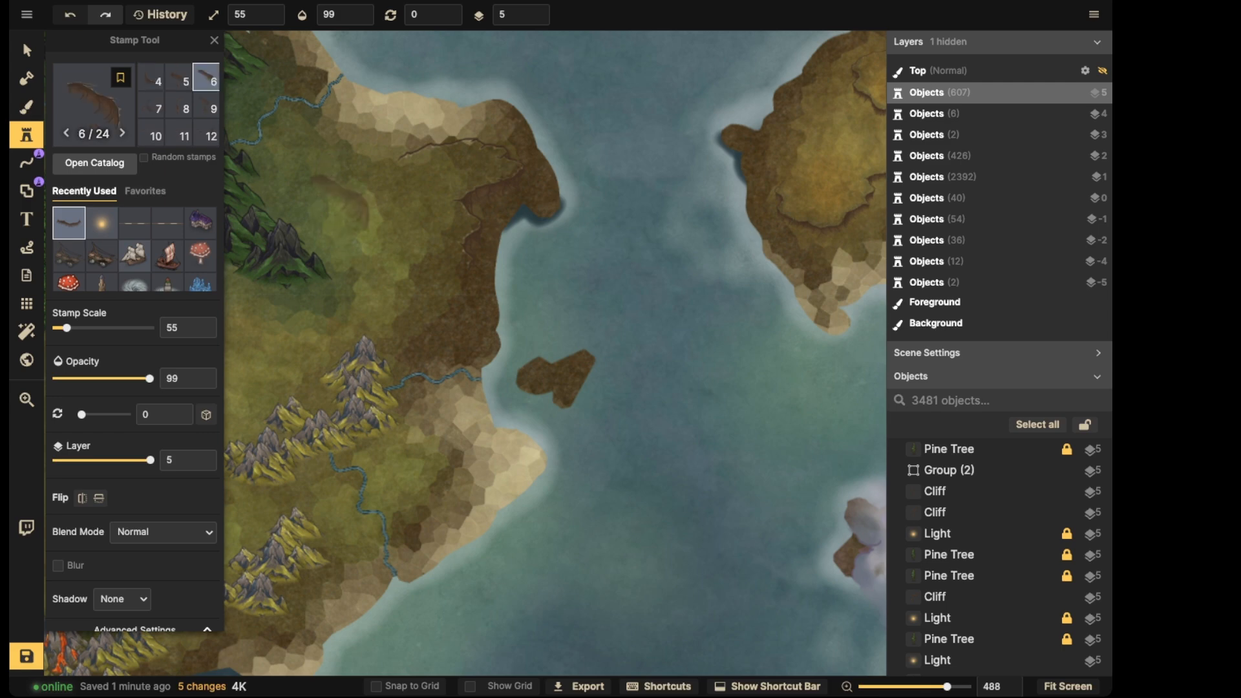
key(space)
drag(329, 202, 495, 202)
key(Left)
key(Left)
key(Left)
key(Left)
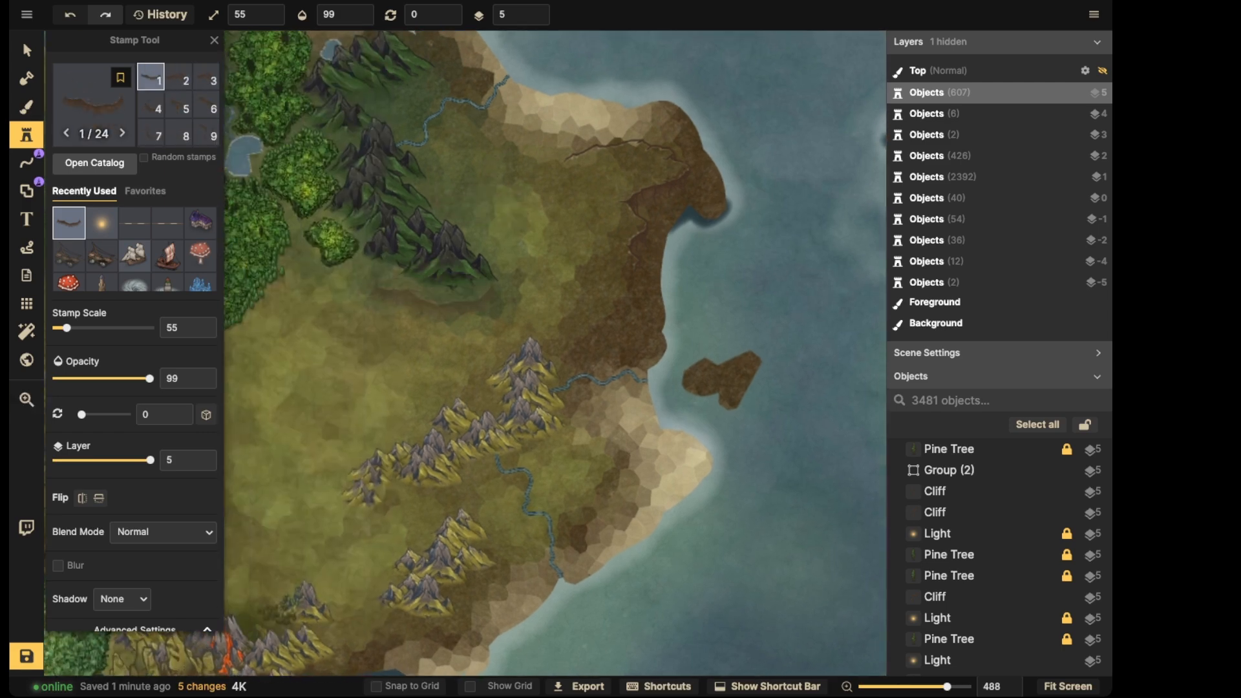
key(bracketleft)
key(bracketleft)
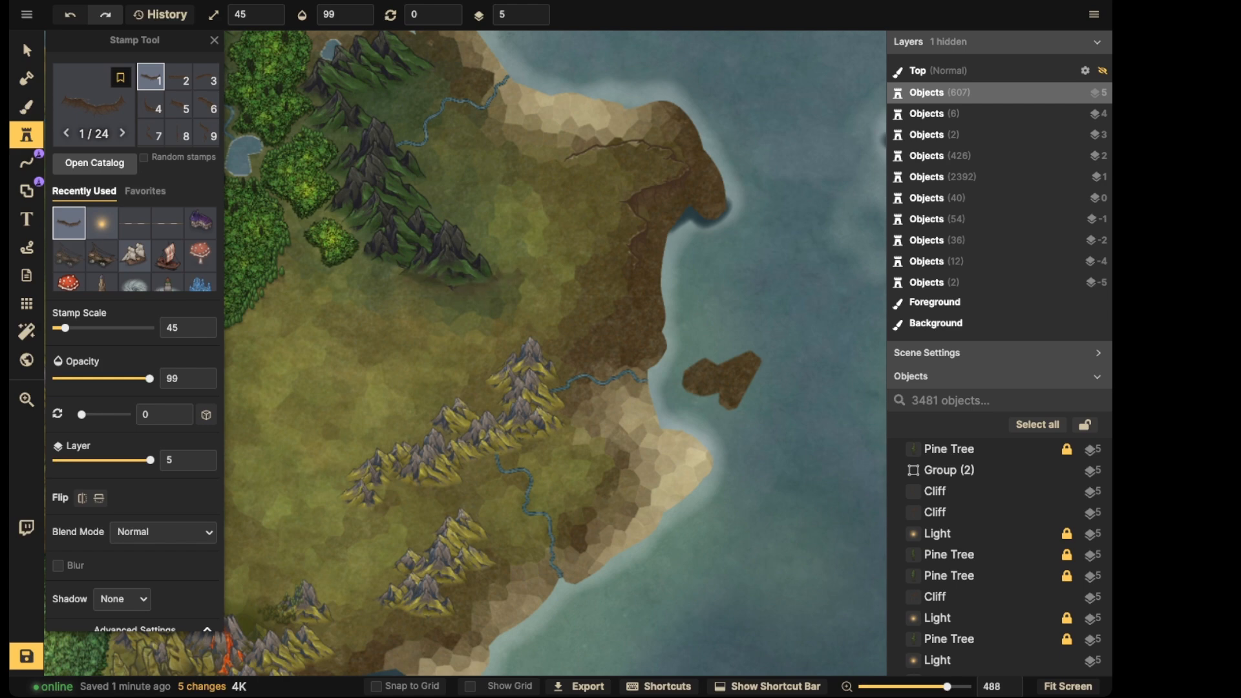
click(451, 295)
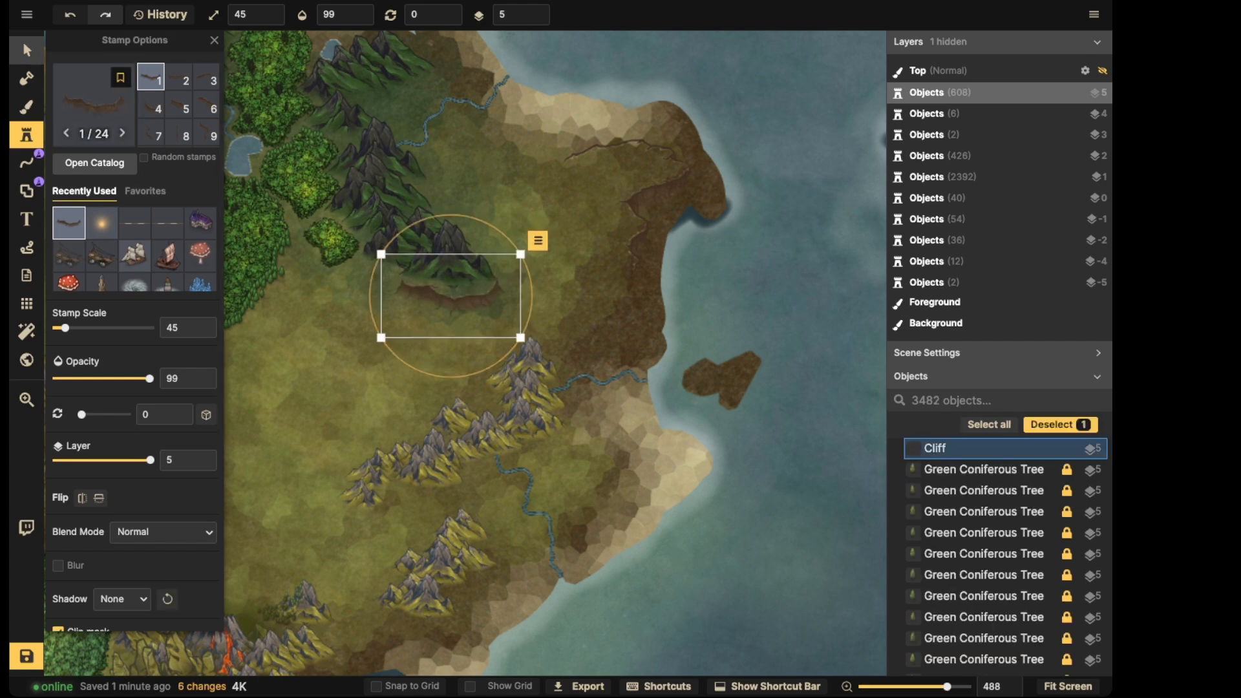
Set the blend mode of the three new cliffs to Luminosity and nudge the one below the green mountains slightly southeast
click(26, 47)
shift+click(640, 197)
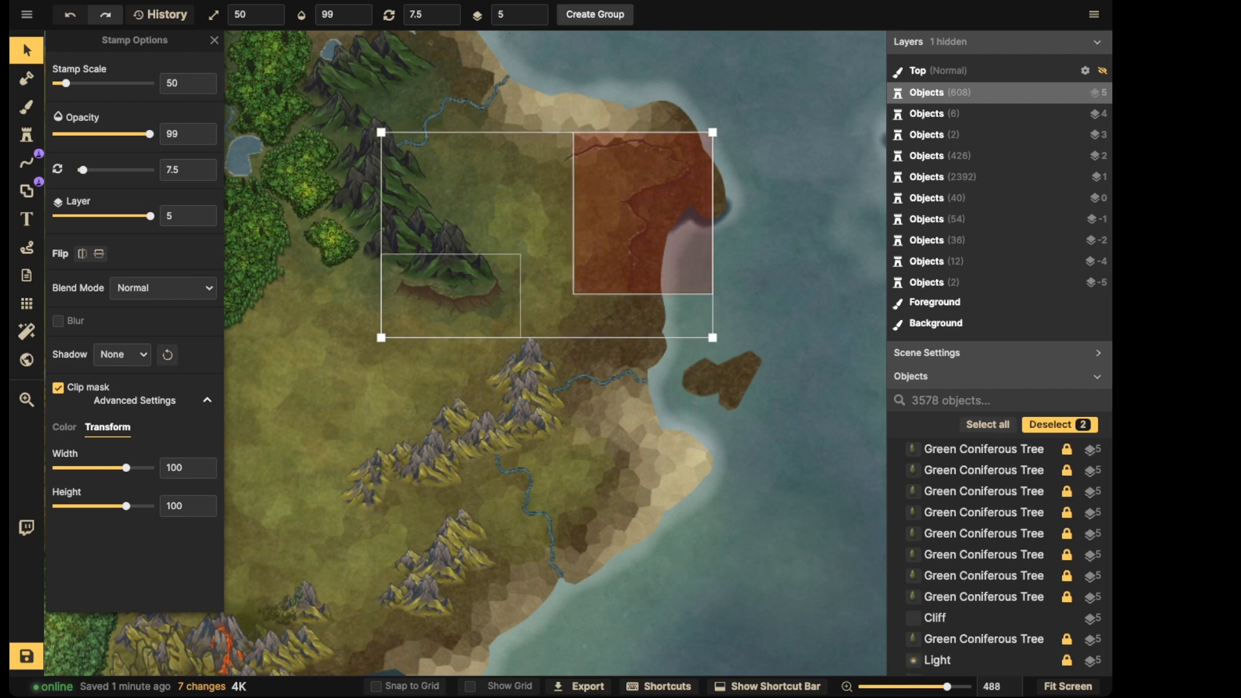
shift+click(619, 149)
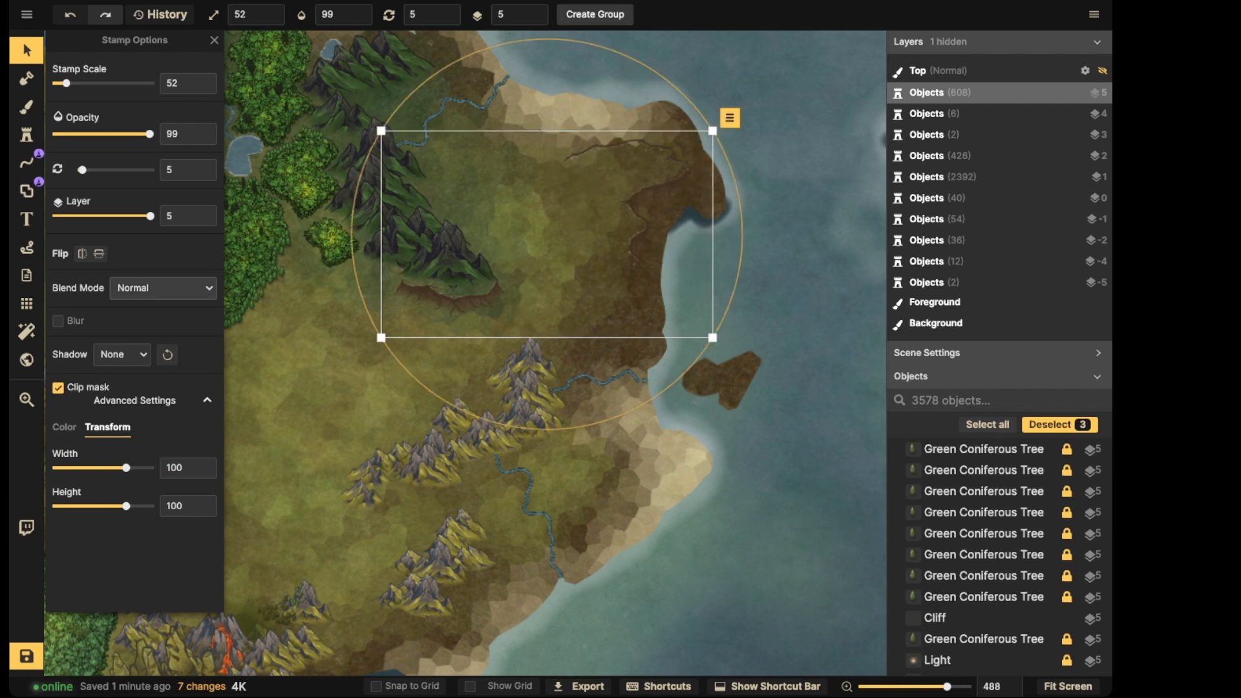
click(163, 288)
scroll(139, 421, down, 3)
click(137, 513)
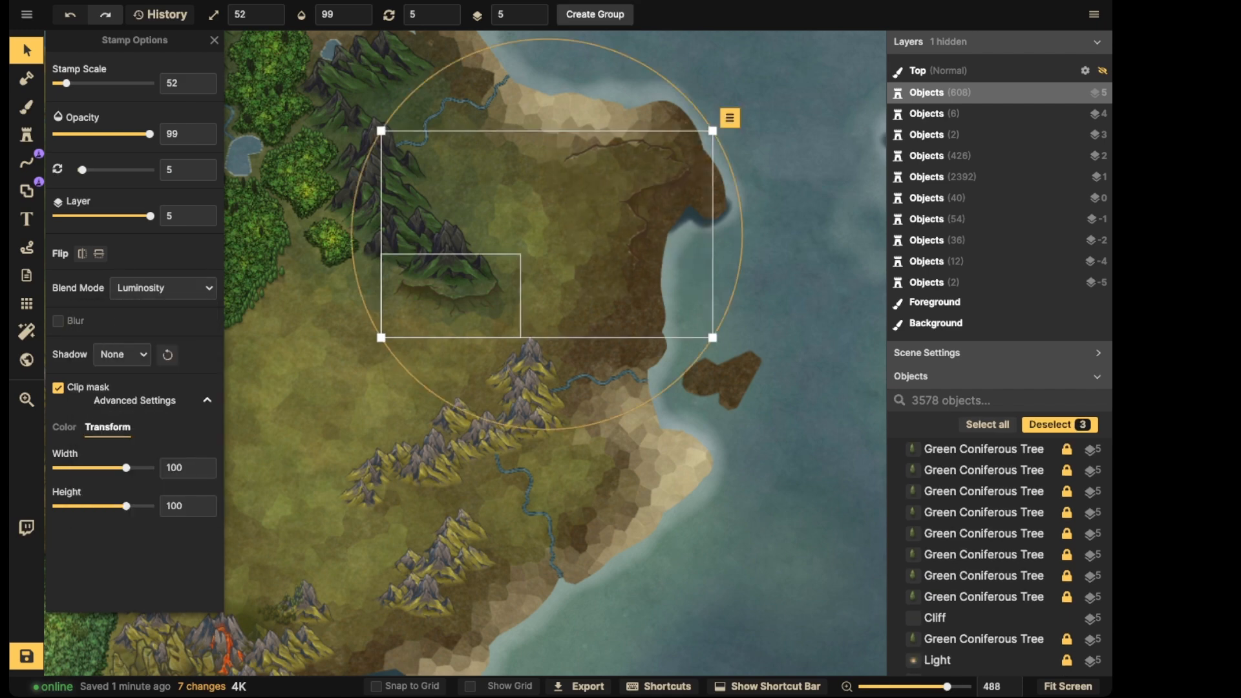
click(447, 287)
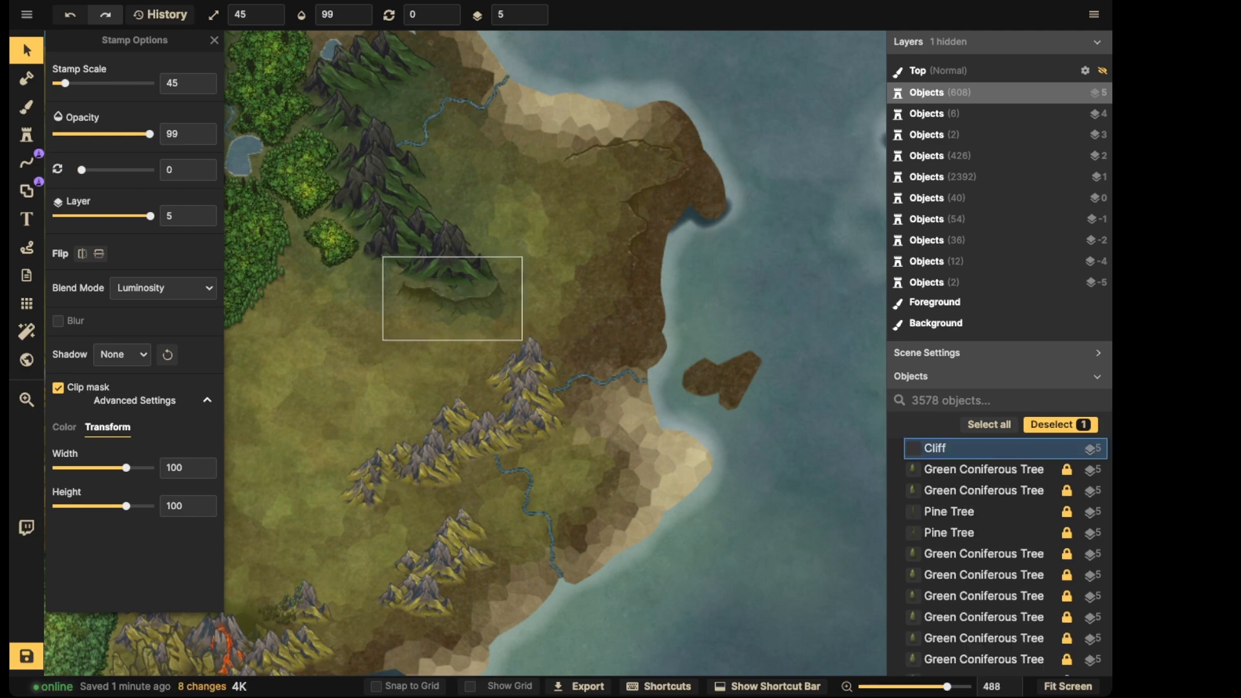
click(444, 231)
Examine the new cliffs on the western continent and compare them with the neighbouring northwestern peninsula
scroll(444, 230, down, 3)
scroll(404, 217, down, 4)
scroll(440, 223, up, 5)
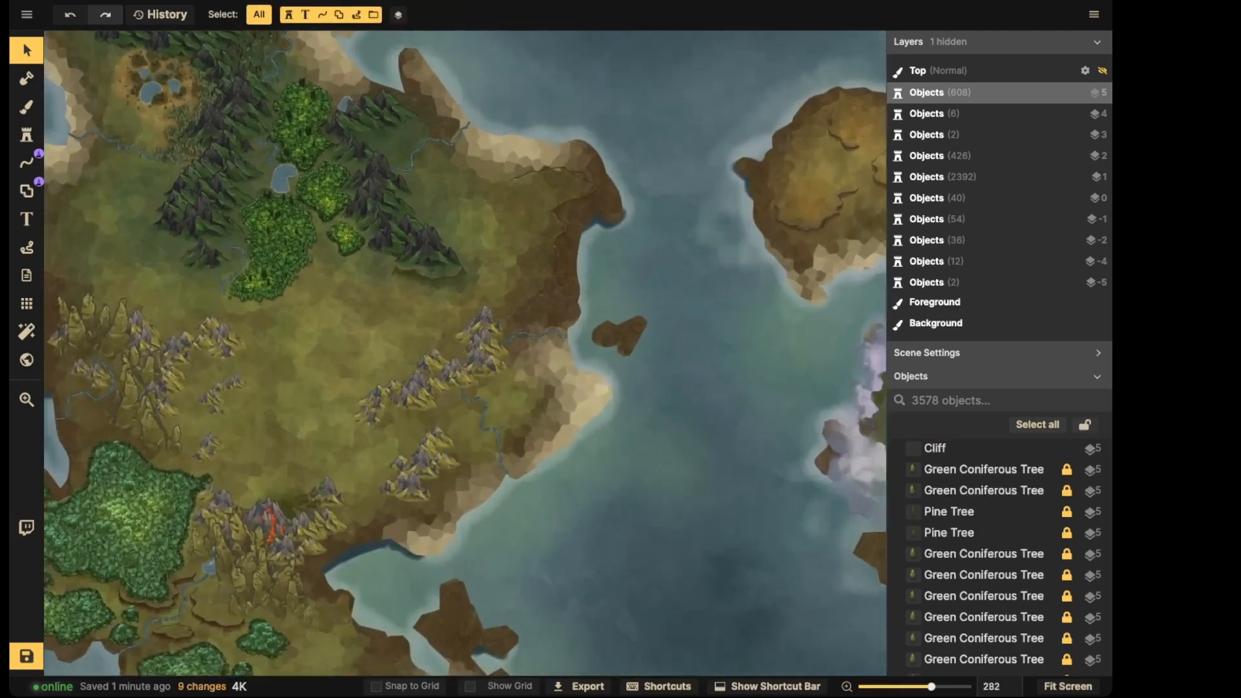
scroll(385, 213, down, 4)
drag(331, 483, 381, 611)
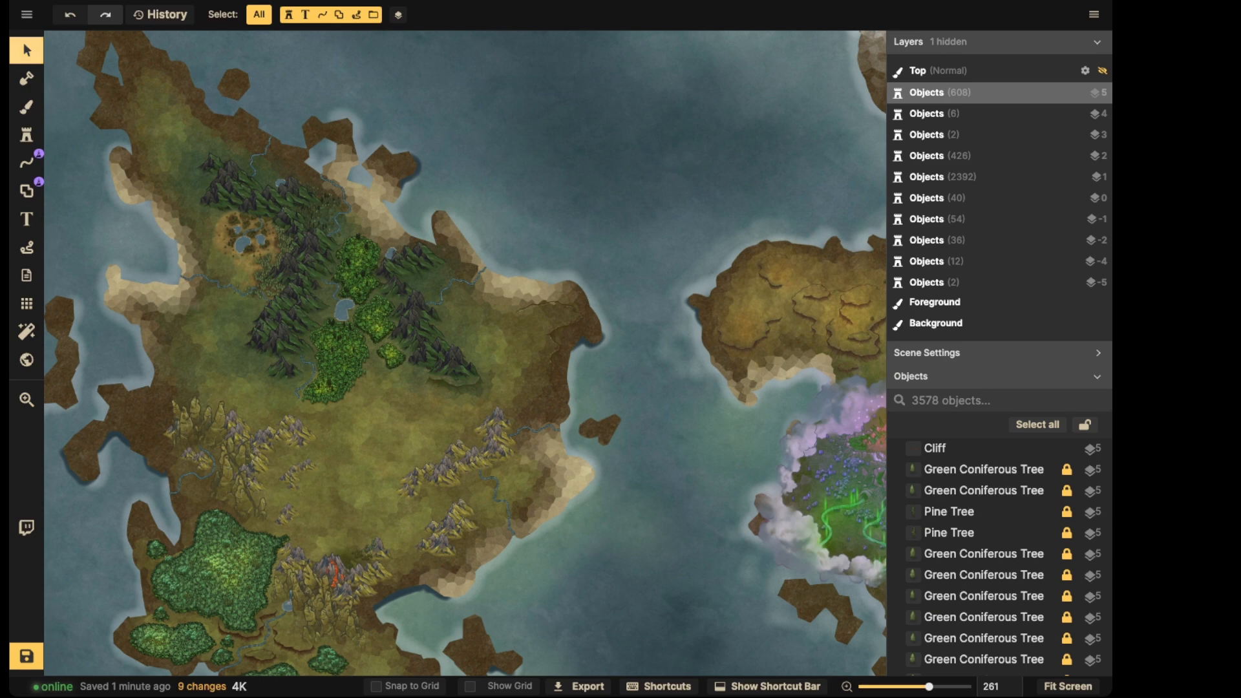
scroll(349, 139, down, 2)
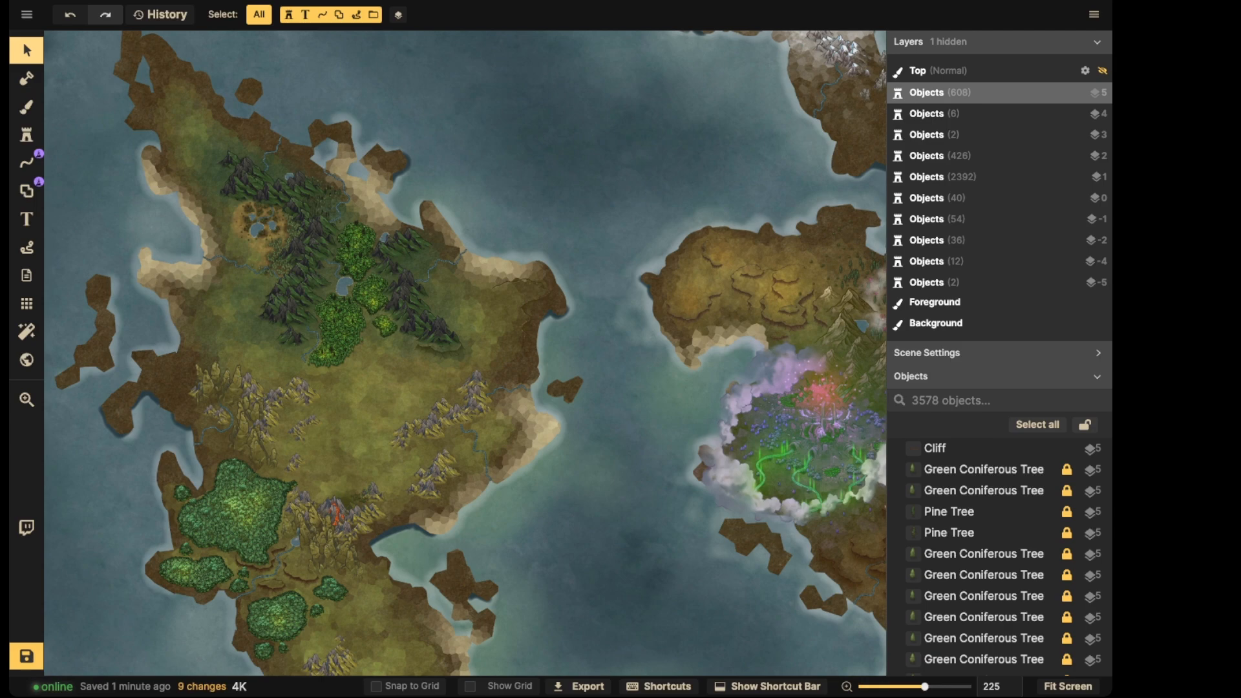
scroll(534, 292, up, 3)
key(space)
drag(534, 291, 428, 284)
key(space)
drag(691, 265, 433, 271)
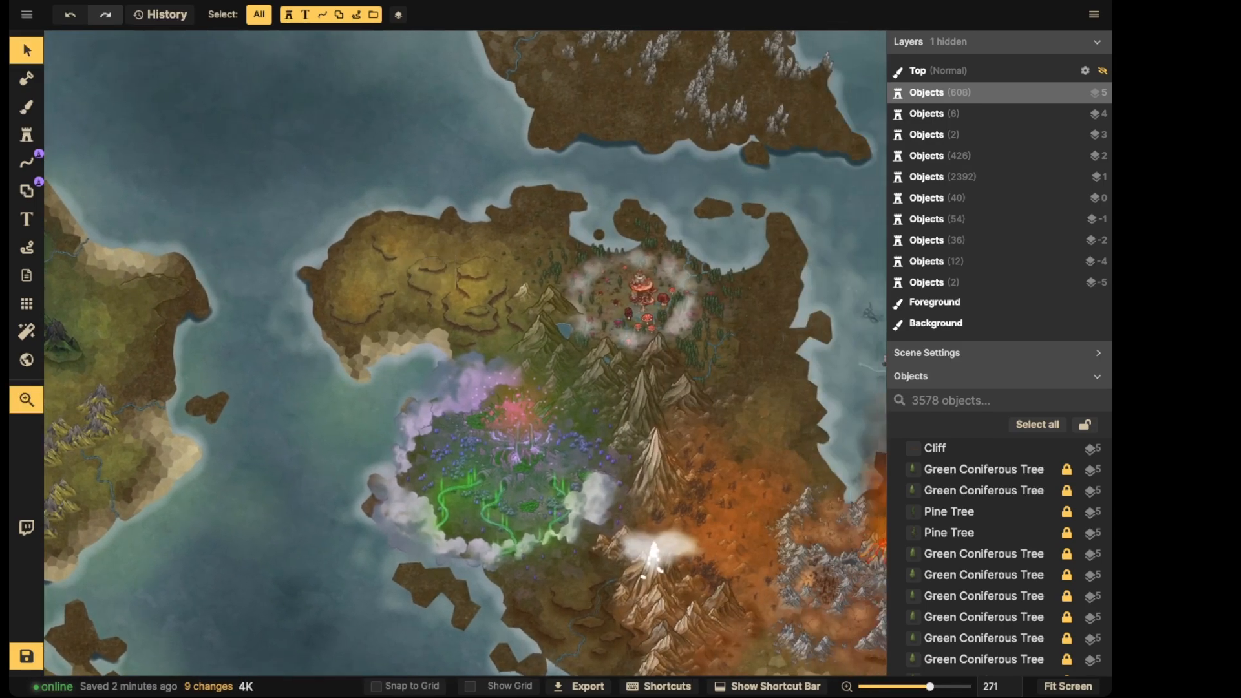
Set the blend mode for new cliff stamps to Luminosity
click(935, 448)
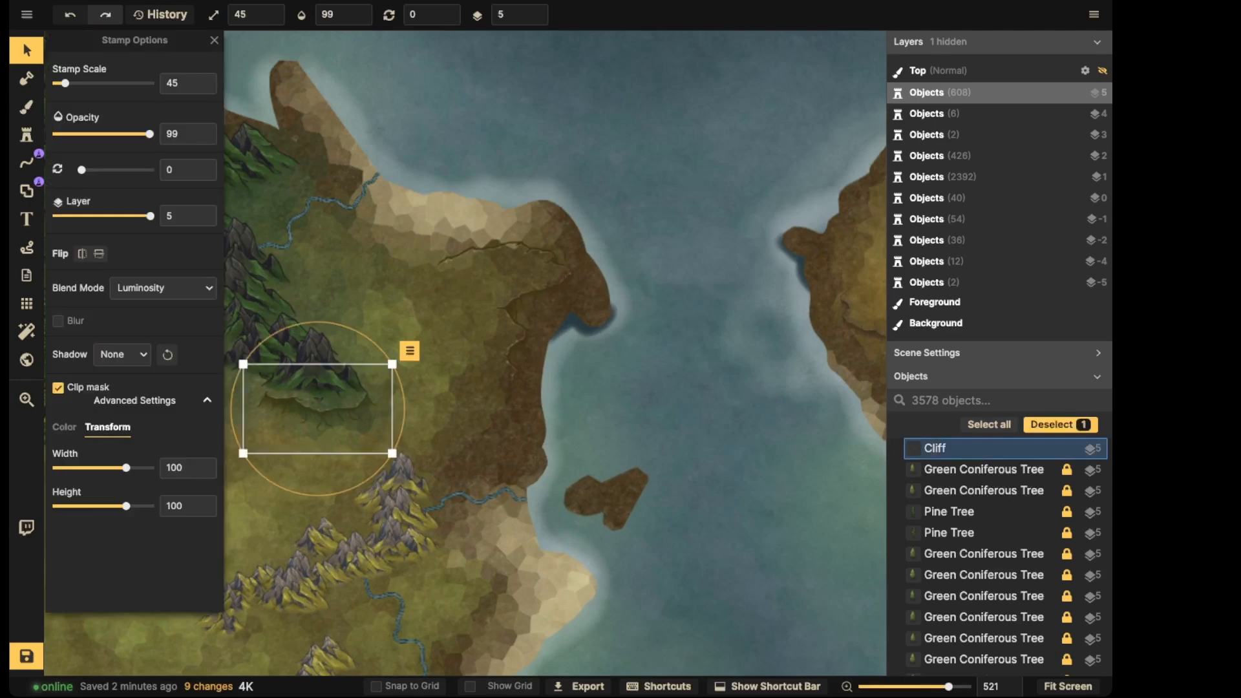
click(27, 135)
drag(475, 288, 558, 290)
scroll(135, 253, down, 3)
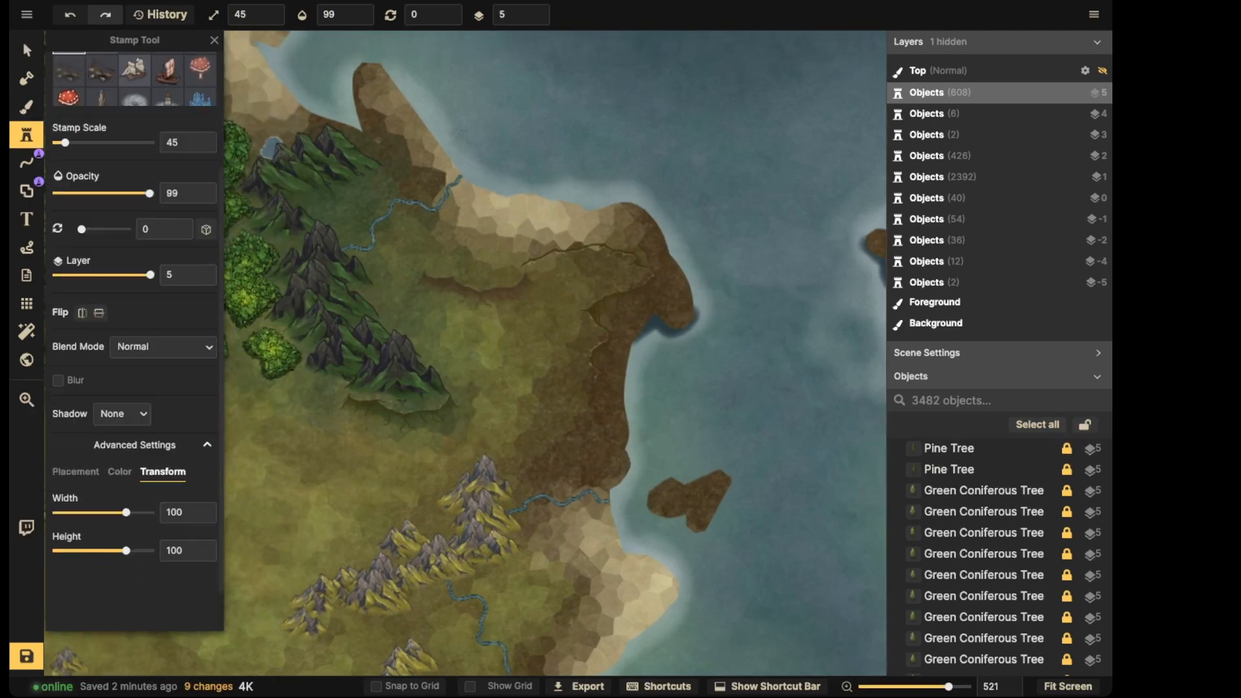
scroll(161, 323, down, 1)
click(163, 321)
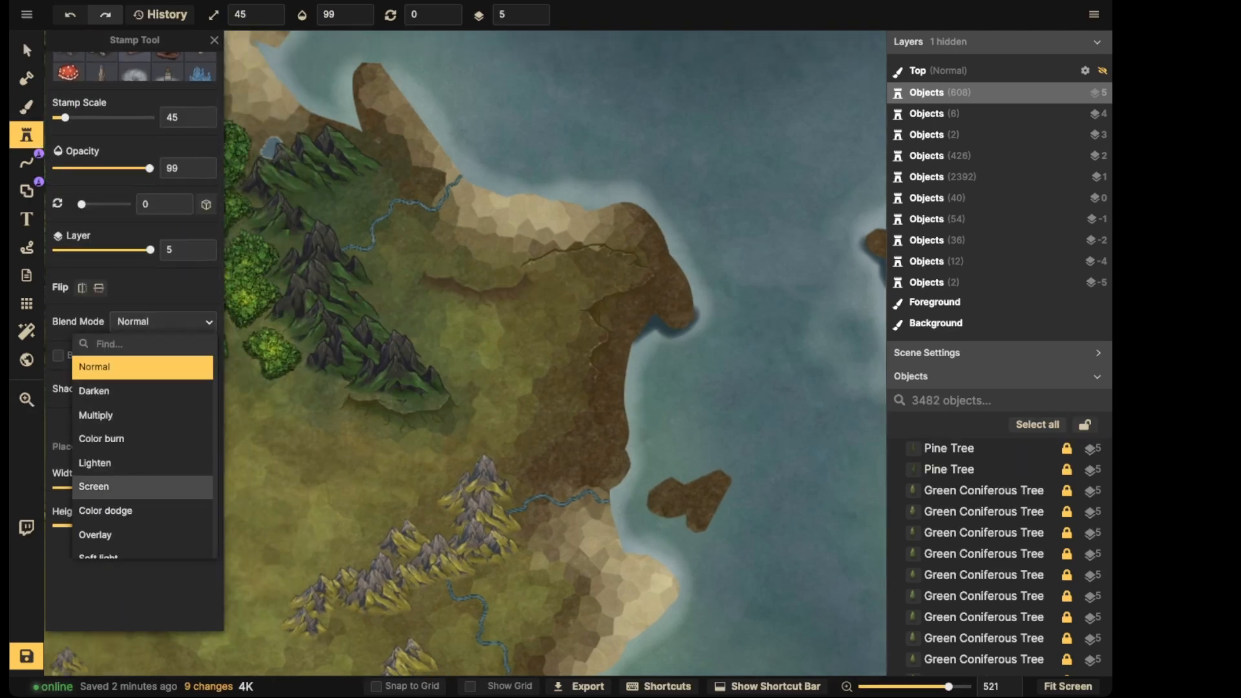
click(145, 585)
click(163, 321)
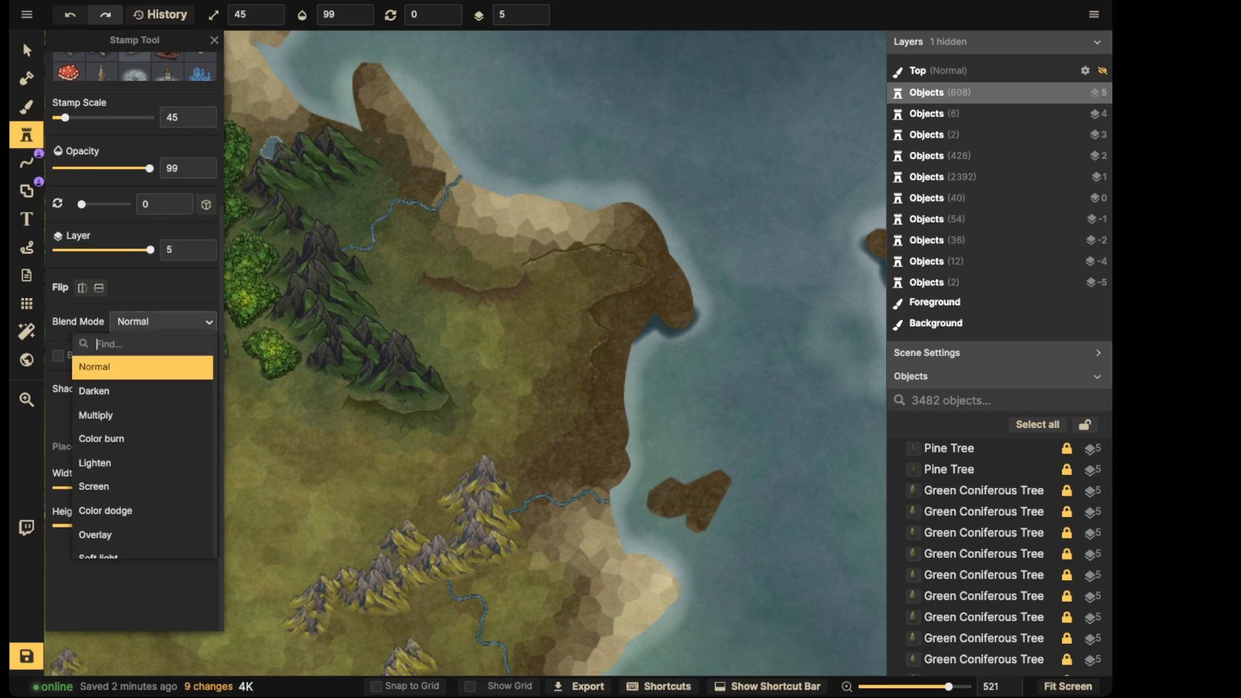
scroll(143, 521, down, 3)
click(142, 546)
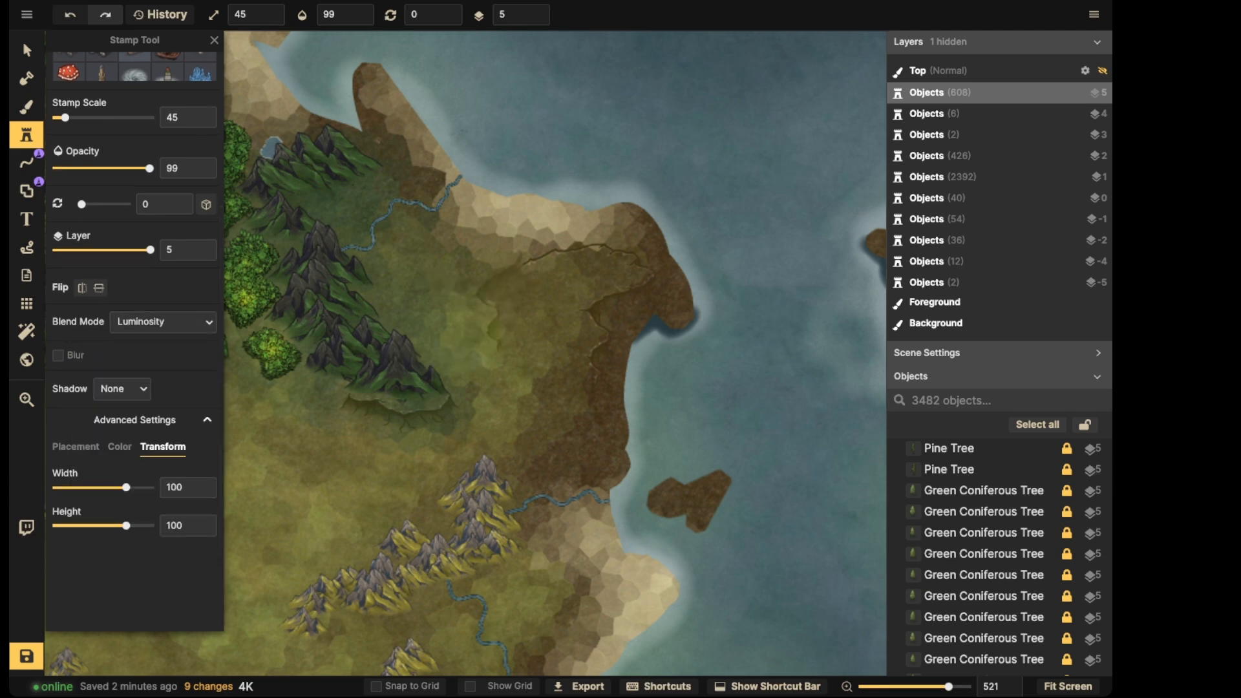
Place two cliffs at rotation 15 along the inland western side of the northeastern headland, one at scale 45 and one at scale 35
click(491, 296)
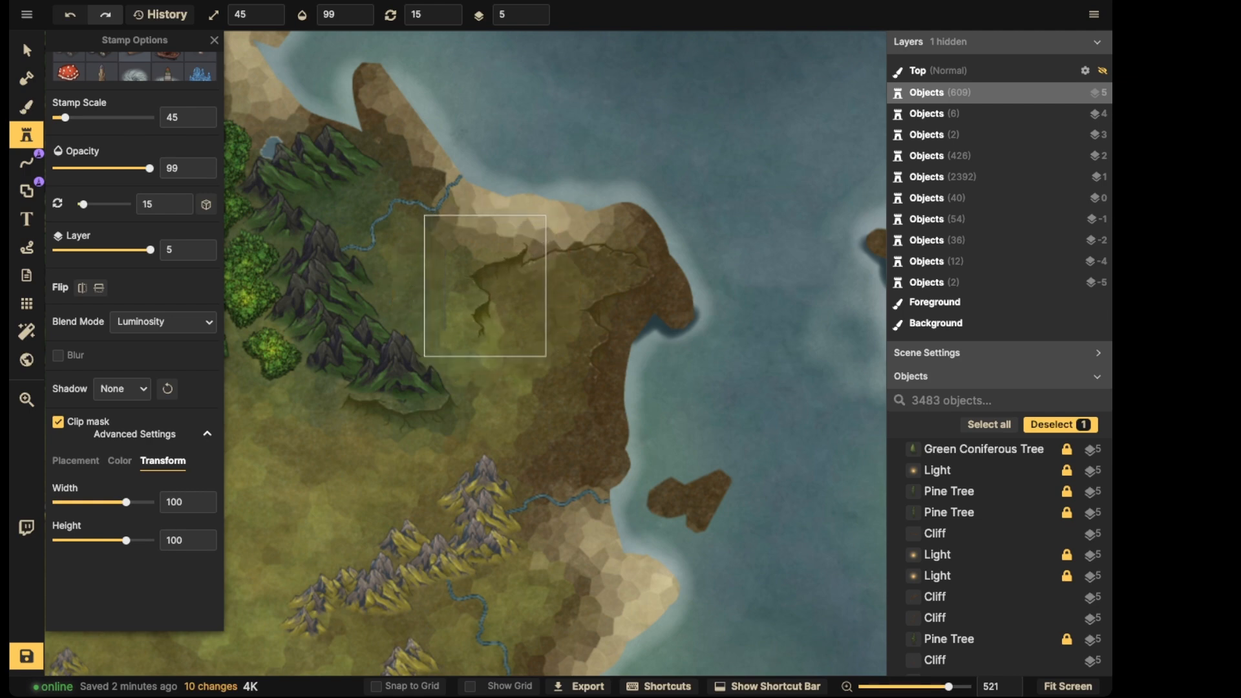
click(564, 345)
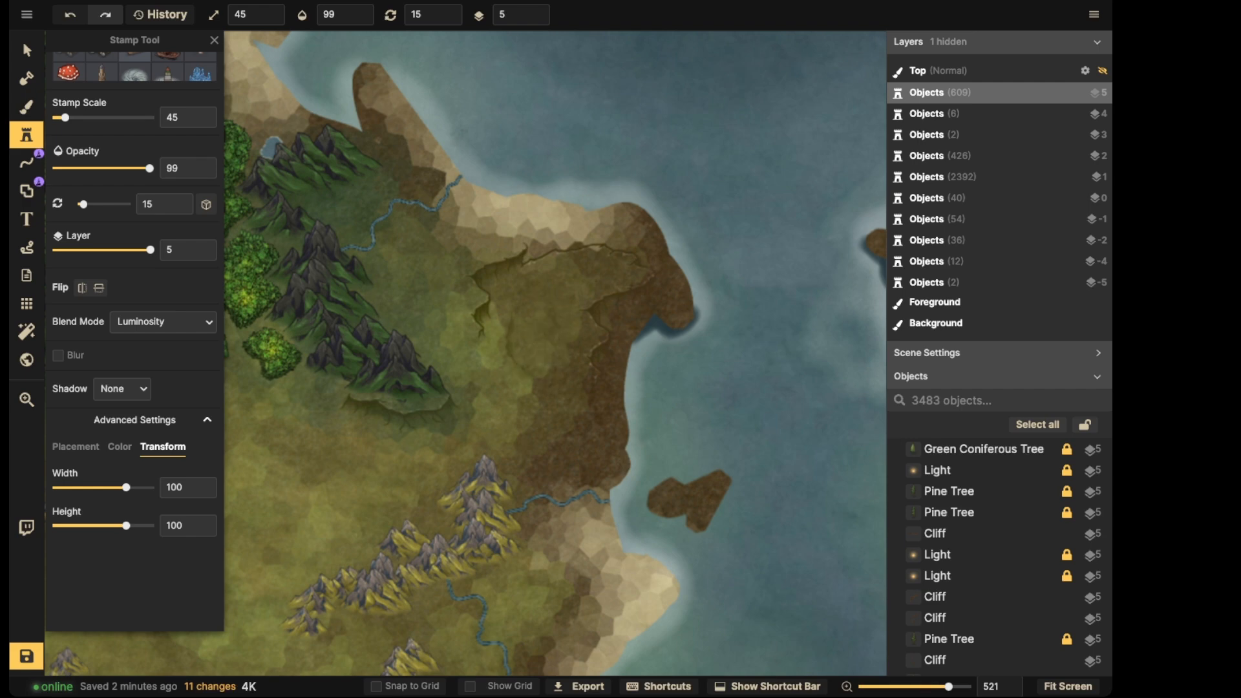
scroll(517, 356, down, 1)
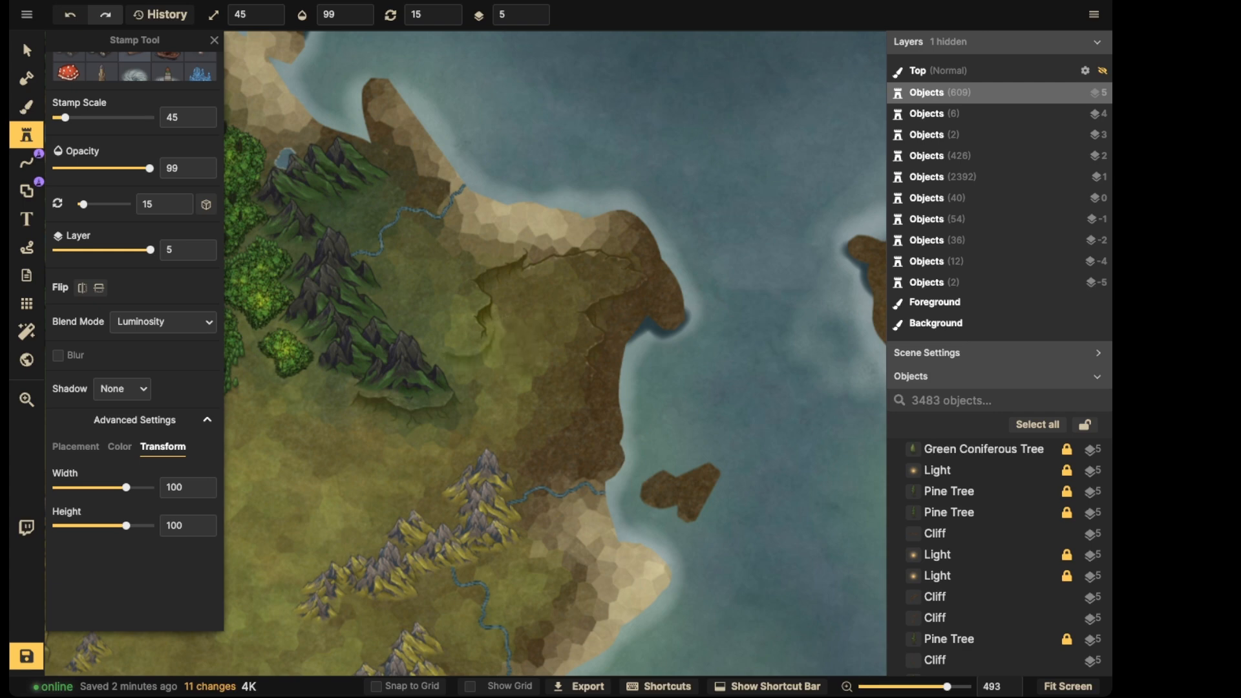
click(467, 339)
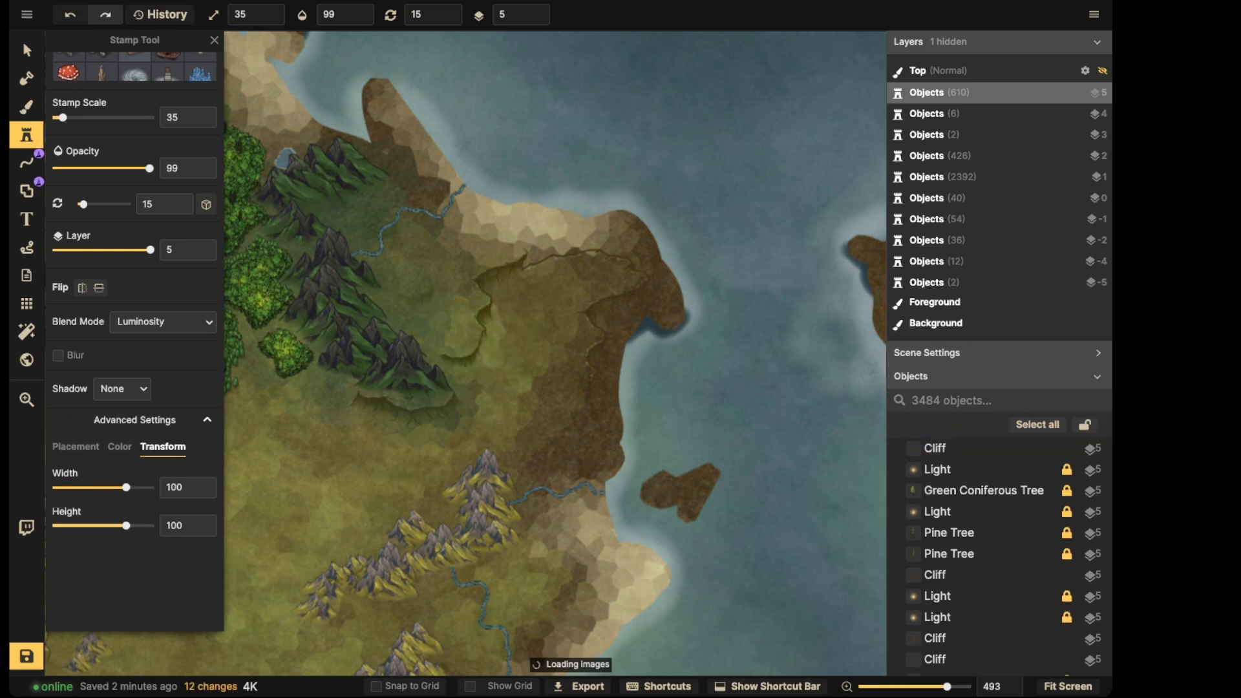
scroll(467, 340, down, 5)
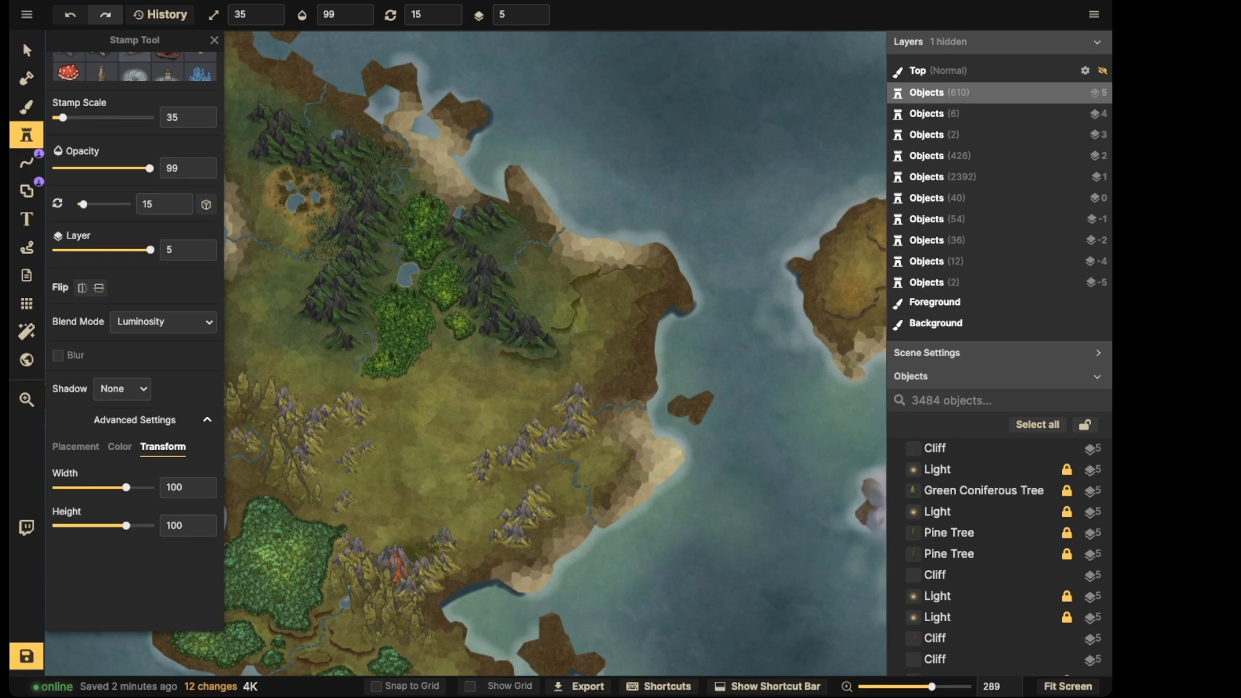
Place a cliff at scale 45 on the southern side of the headland's plateau and rotate it to 348.5
scroll(608, 327, up, 6)
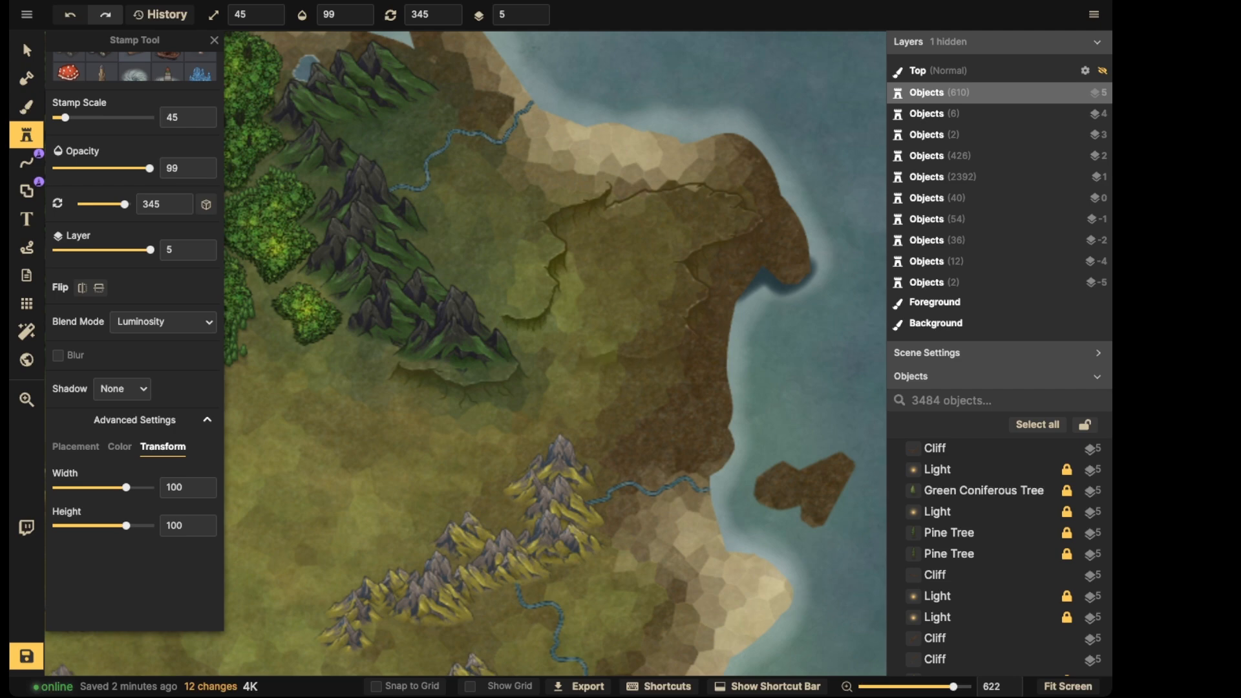
click(642, 366)
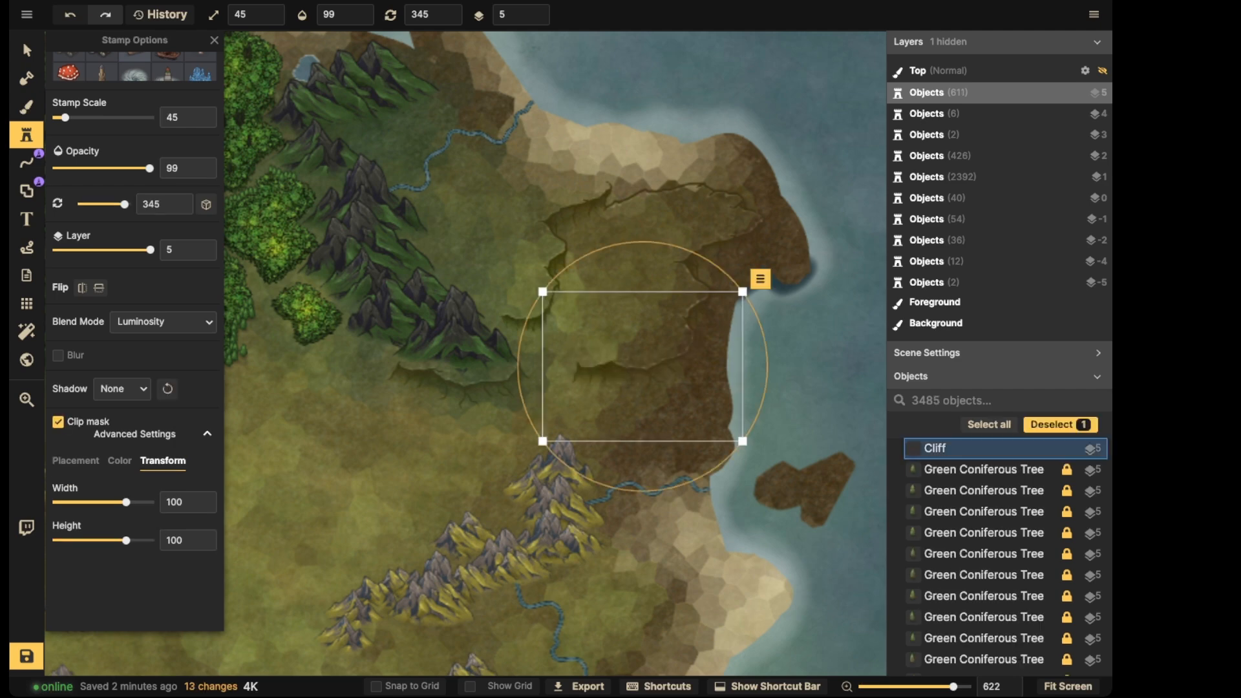
drag(554, 278, 560, 273)
key(Escape)
scroll(499, 176, down, 3)
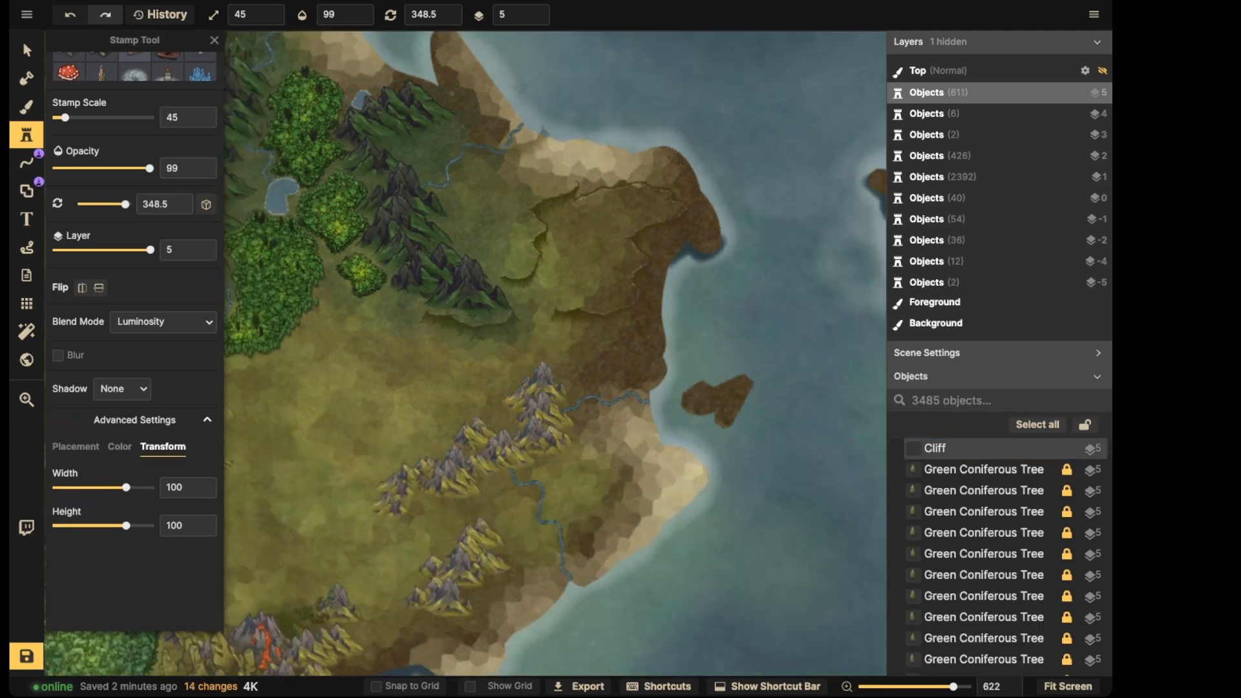
Select four of the cliffs around the headland's plateau and give them a Custom Object Shadow
drag(537, 130, 394, 94)
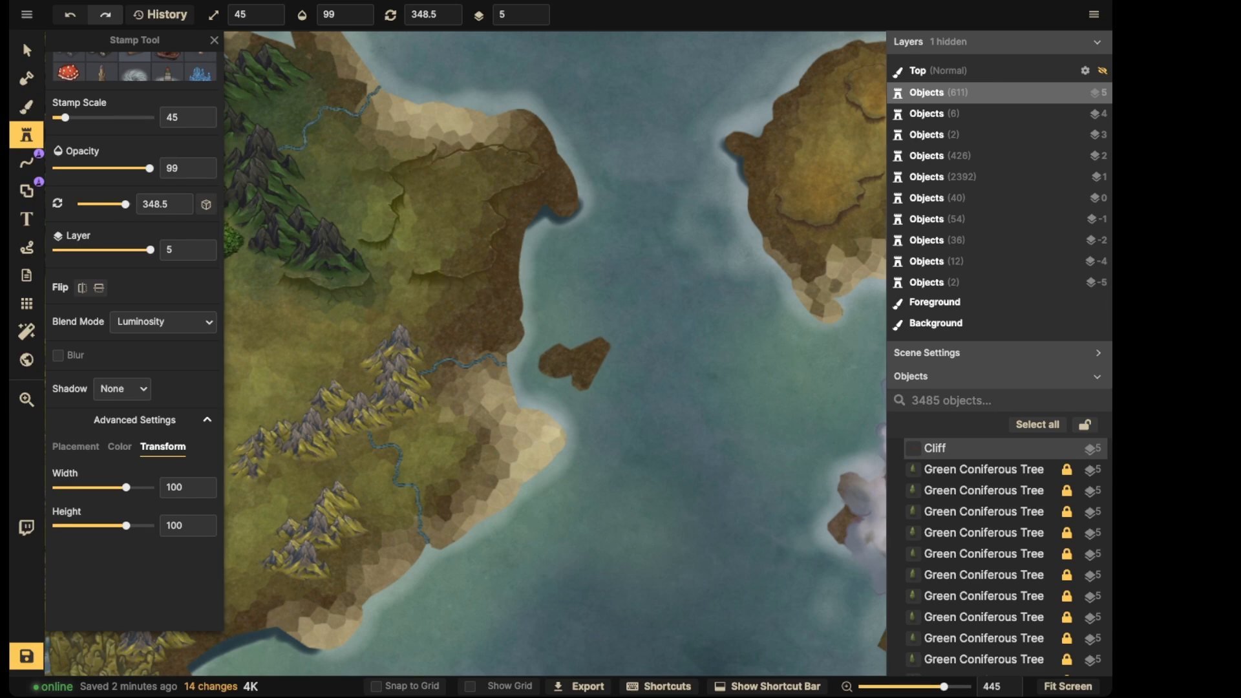
click(26, 50)
click(402, 178)
shift+click(379, 235)
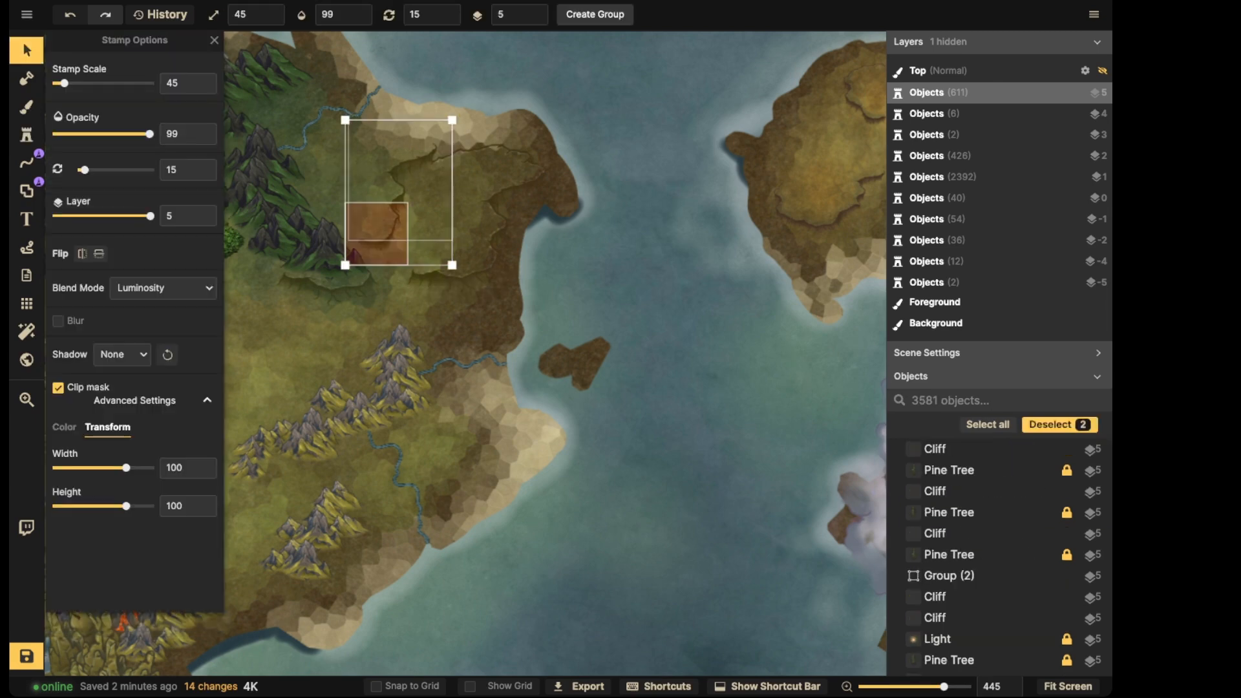
shift+click(486, 159)
shift+click(503, 211)
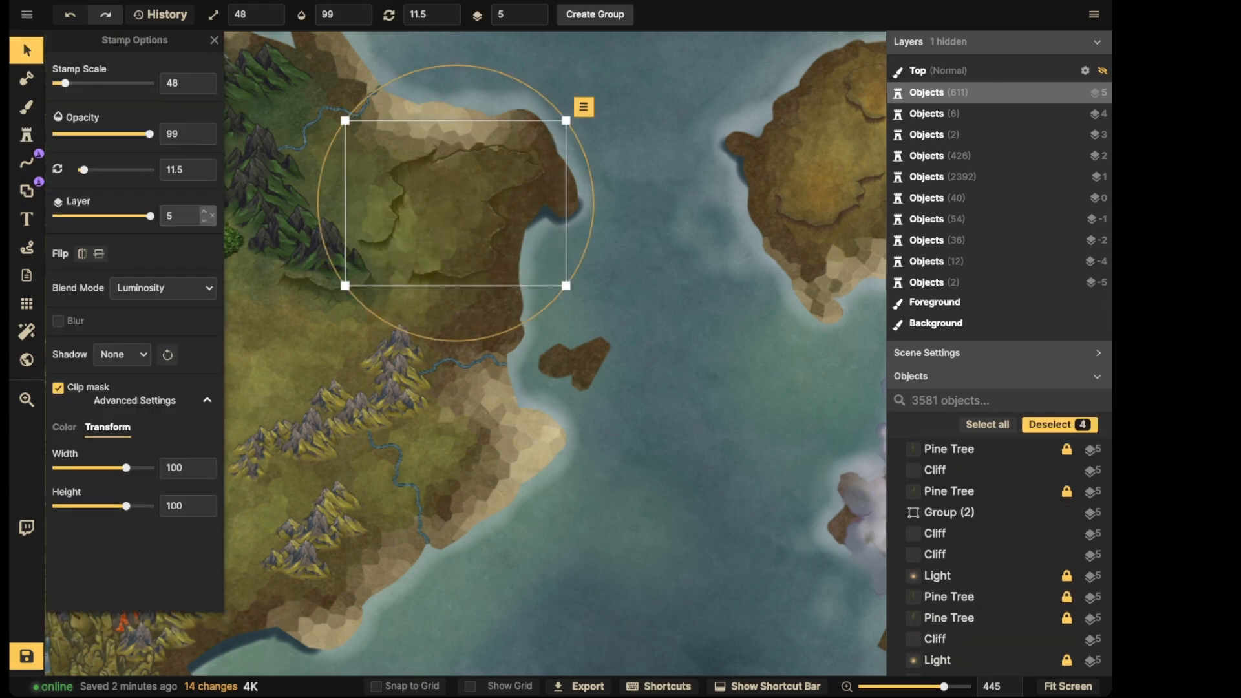
click(122, 354)
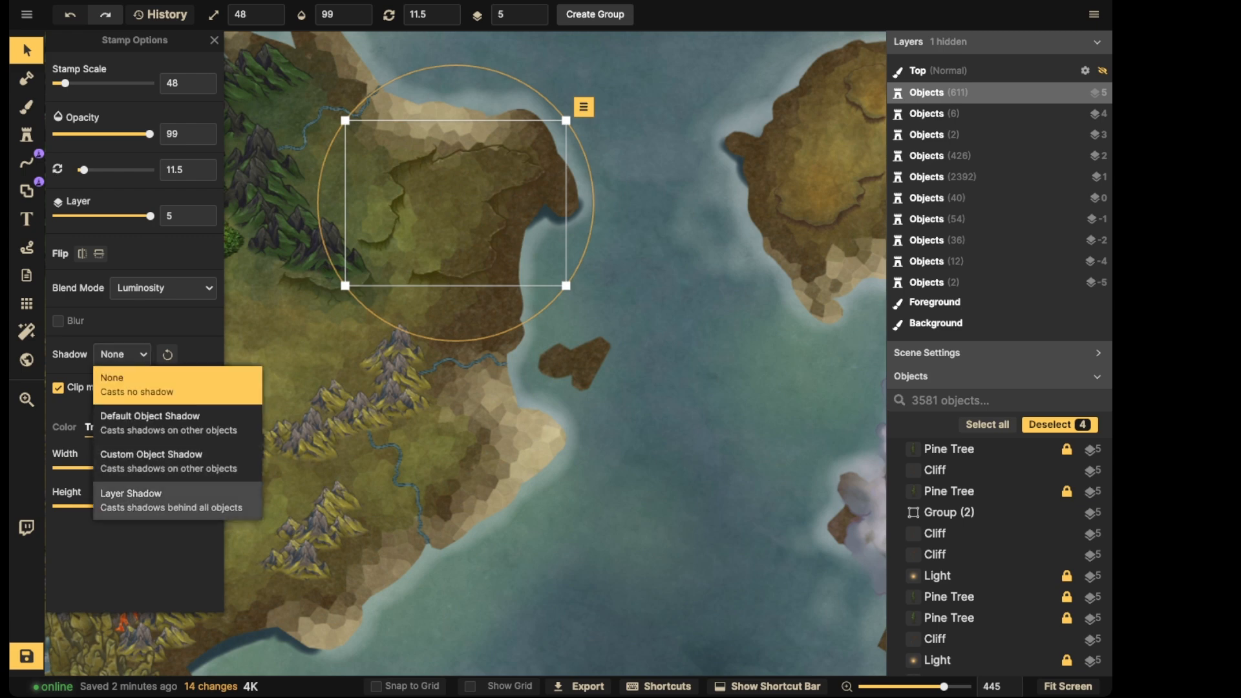
click(168, 461)
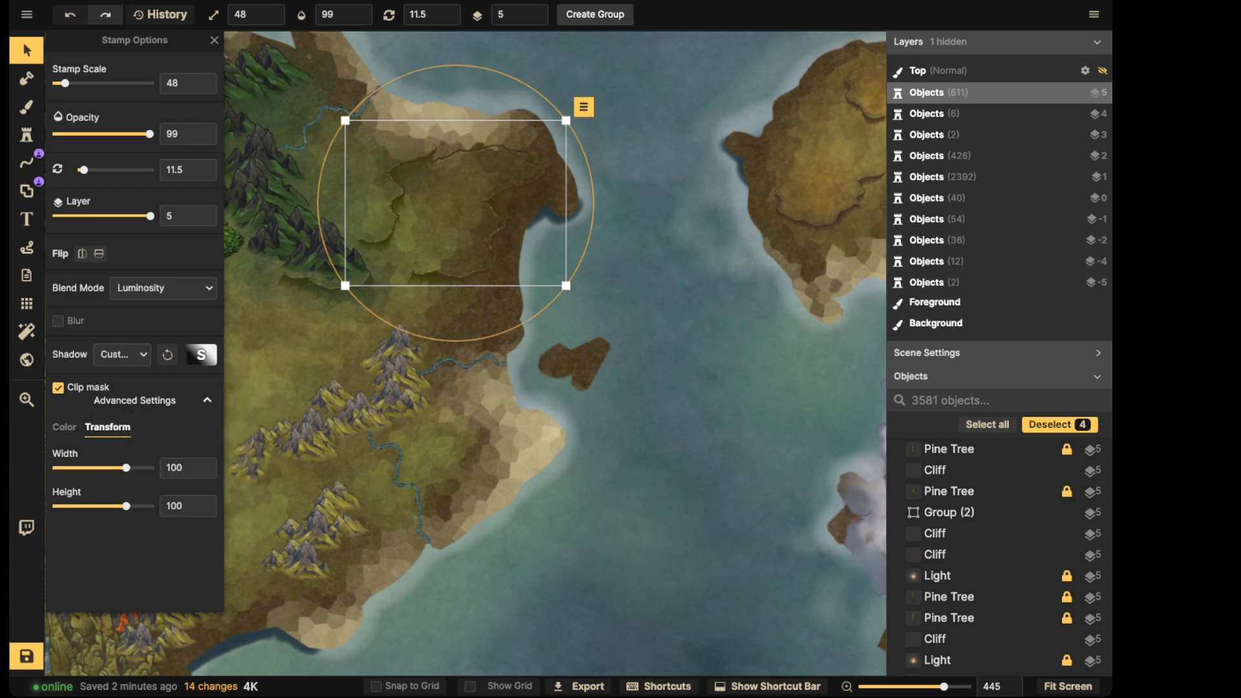
Set the four cliffs' shadow to a vertical offset of 3.8 and the dark brown colour 2e2820
click(201, 354)
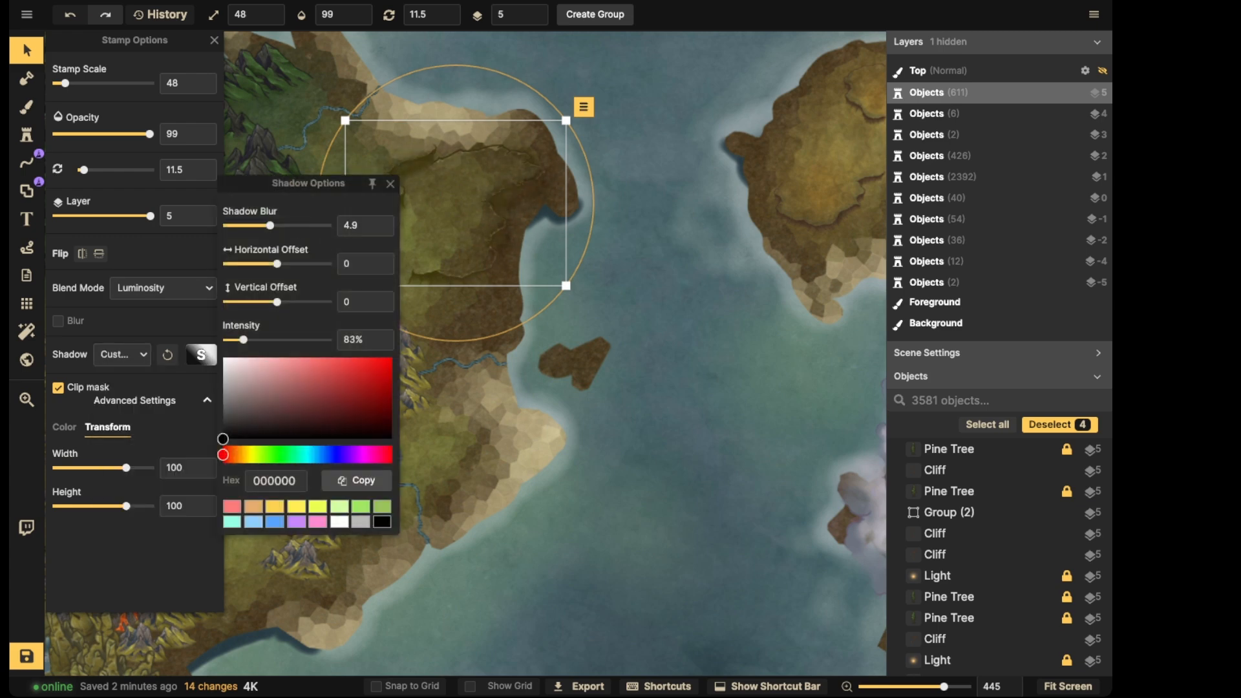
drag(278, 302, 282, 302)
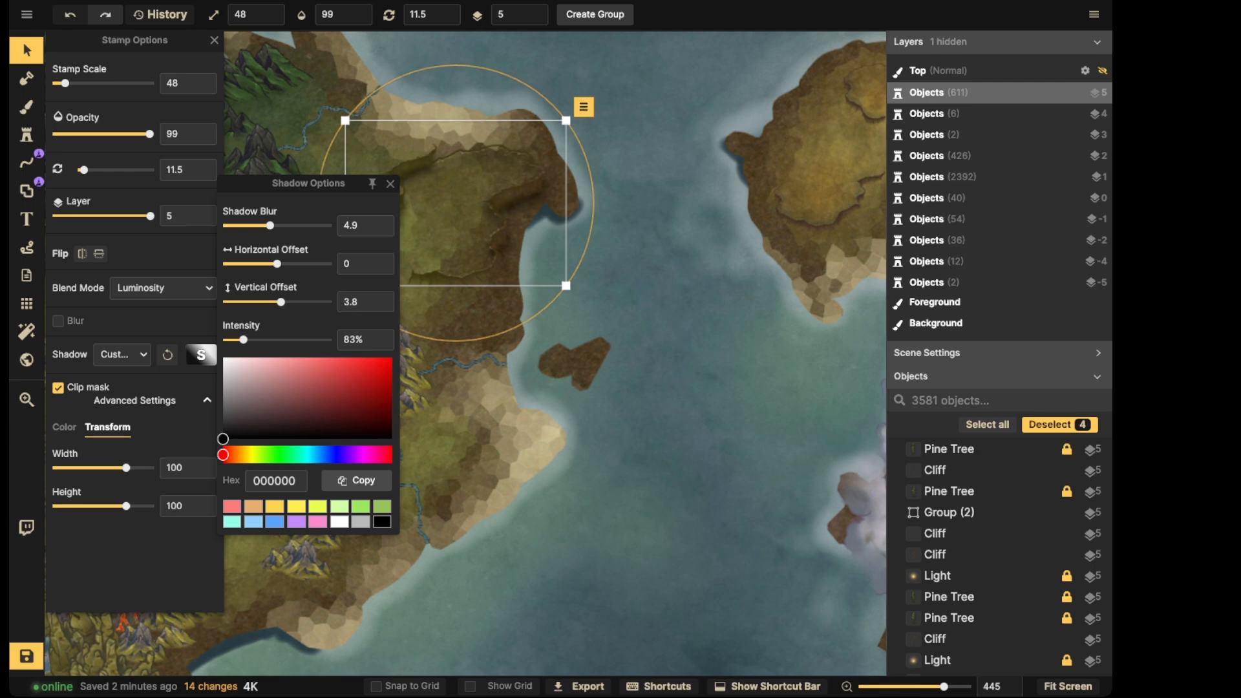
click(379, 366)
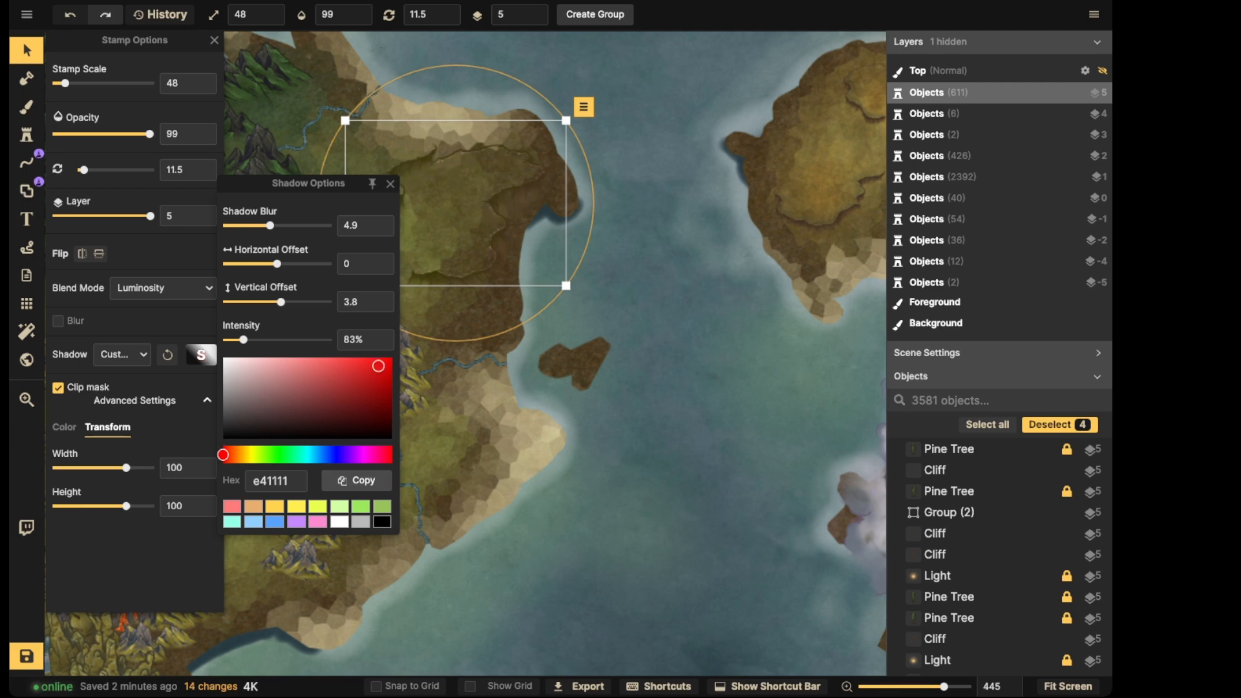
click(238, 454)
click(347, 397)
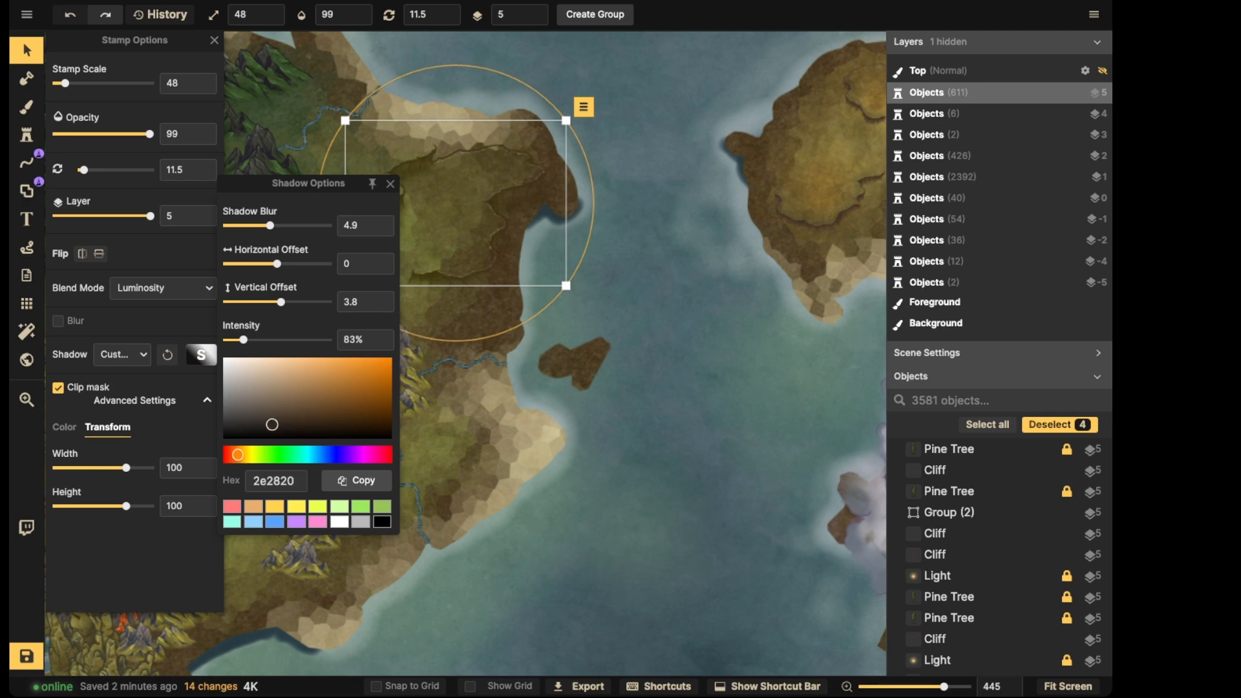
click(489, 167)
scroll(489, 167, down, 5)
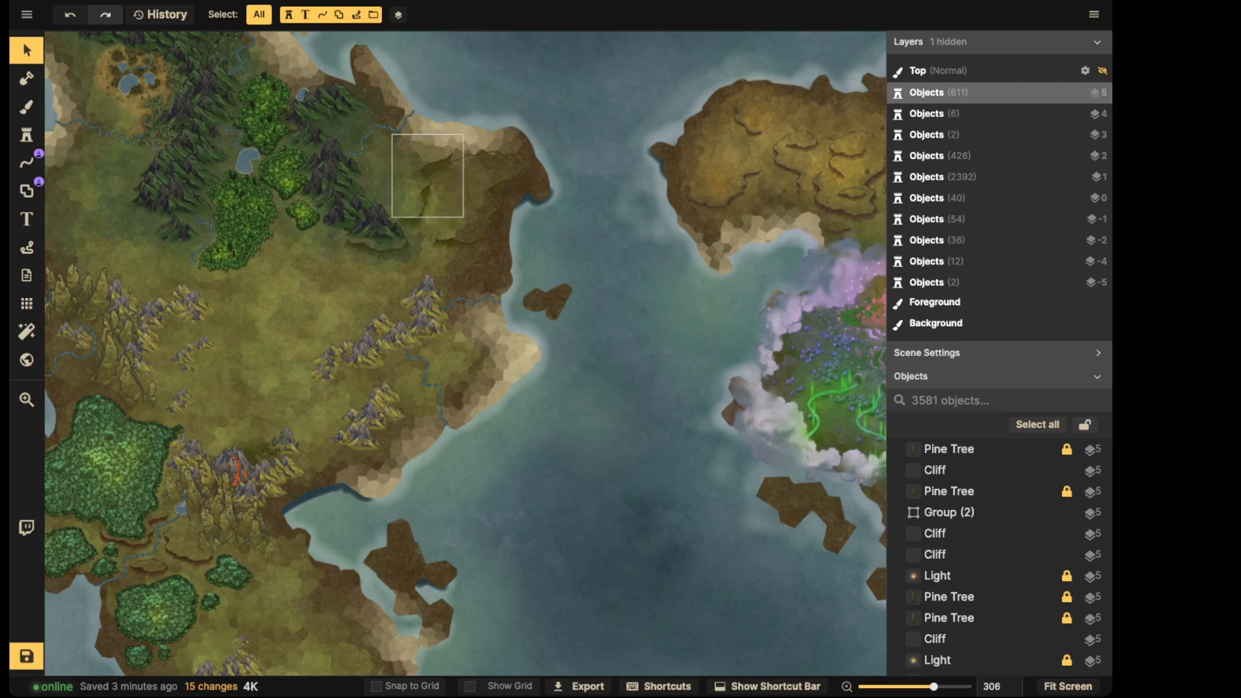
Select all six cliffs on the headland, reset their shadow to None and apply a Custom Object Shadow to them
drag(405, 145, 586, 268)
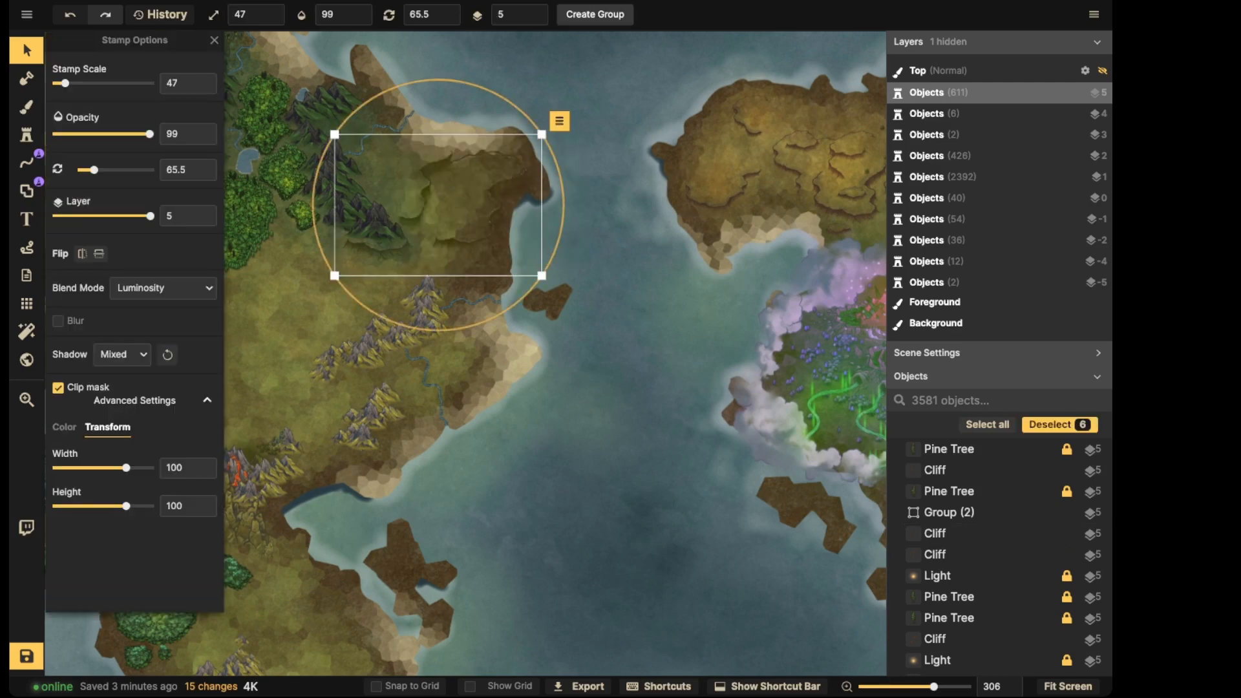
click(122, 354)
click(136, 384)
click(122, 355)
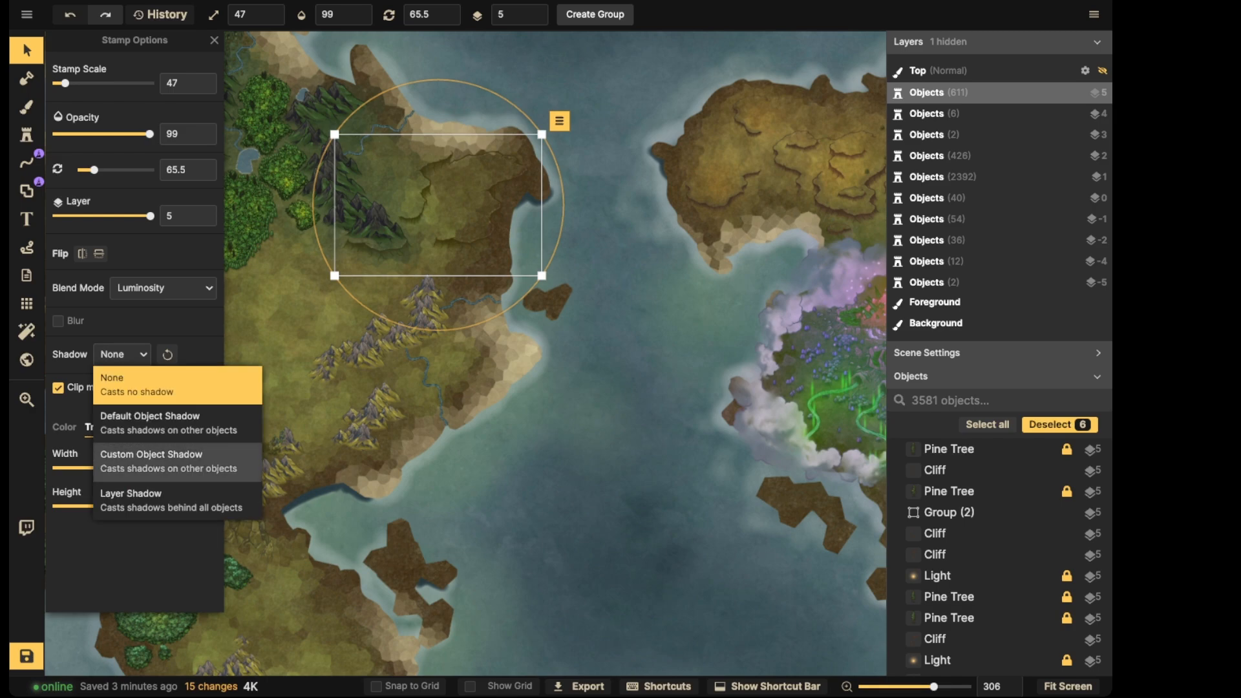
click(168, 461)
scroll(429, 139, down, 10)
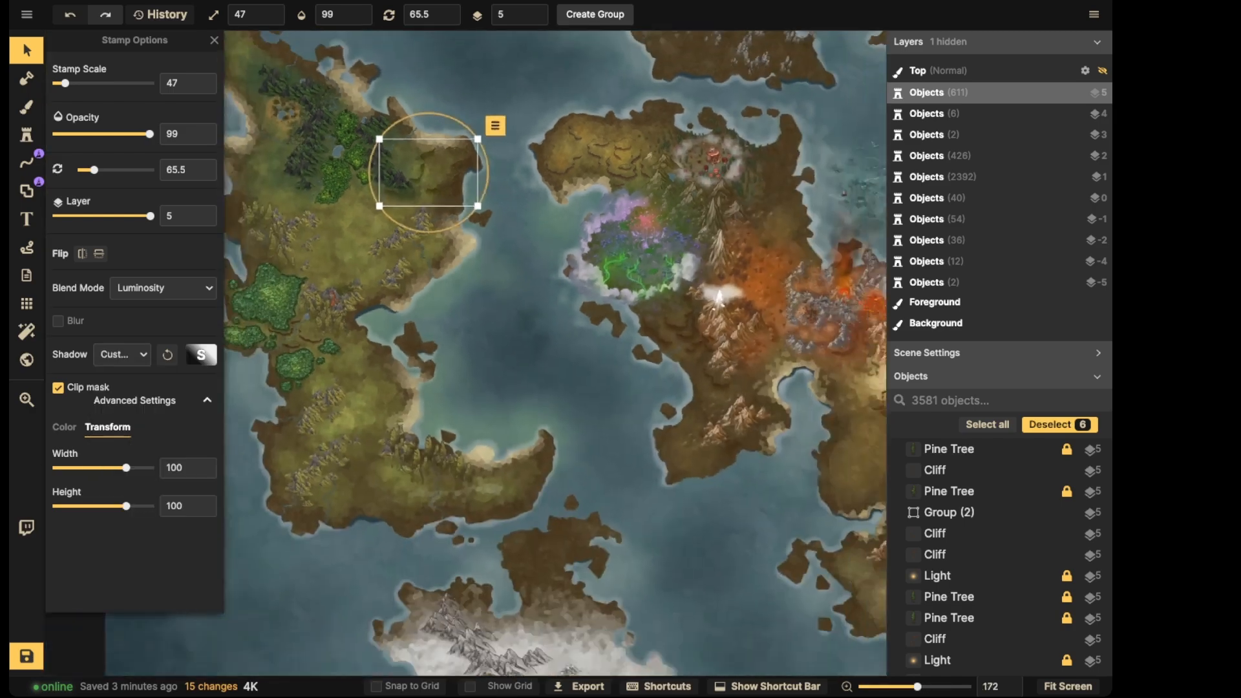
click(122, 355)
click(168, 461)
scroll(609, 163, up, 5)
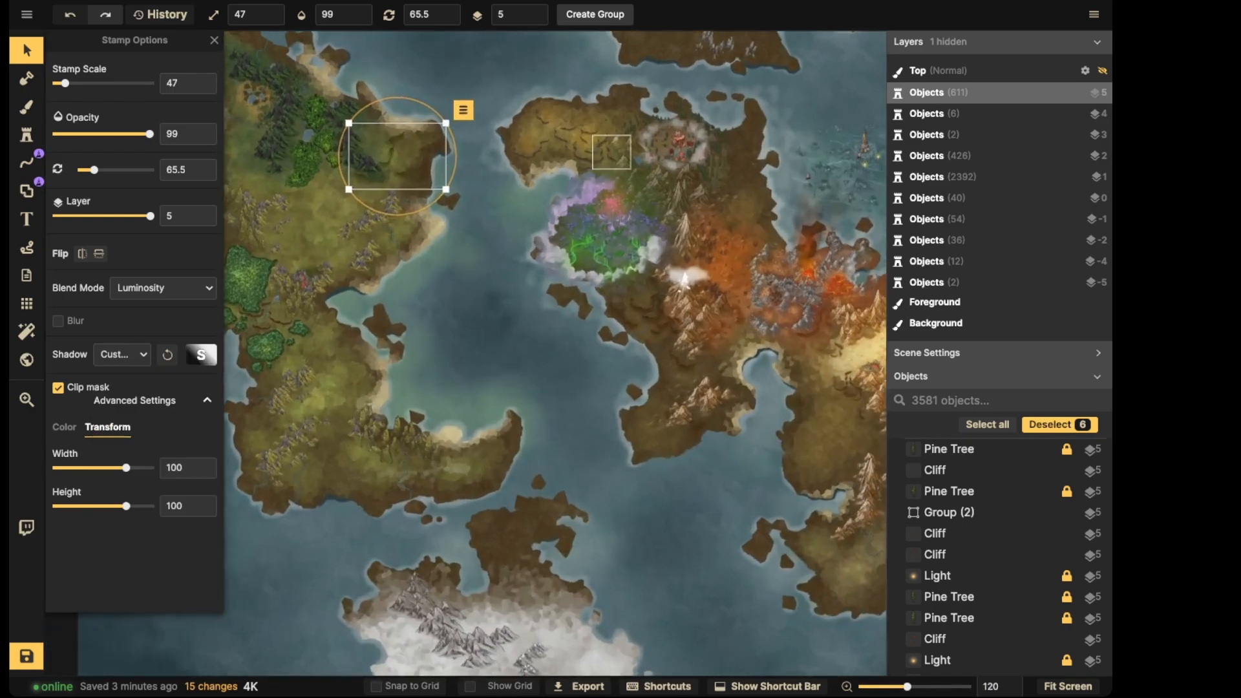
Copy the soft overlay light from the northwestern peninsula and place the copy over the cliffs on the western continent's headland
click(582, 129)
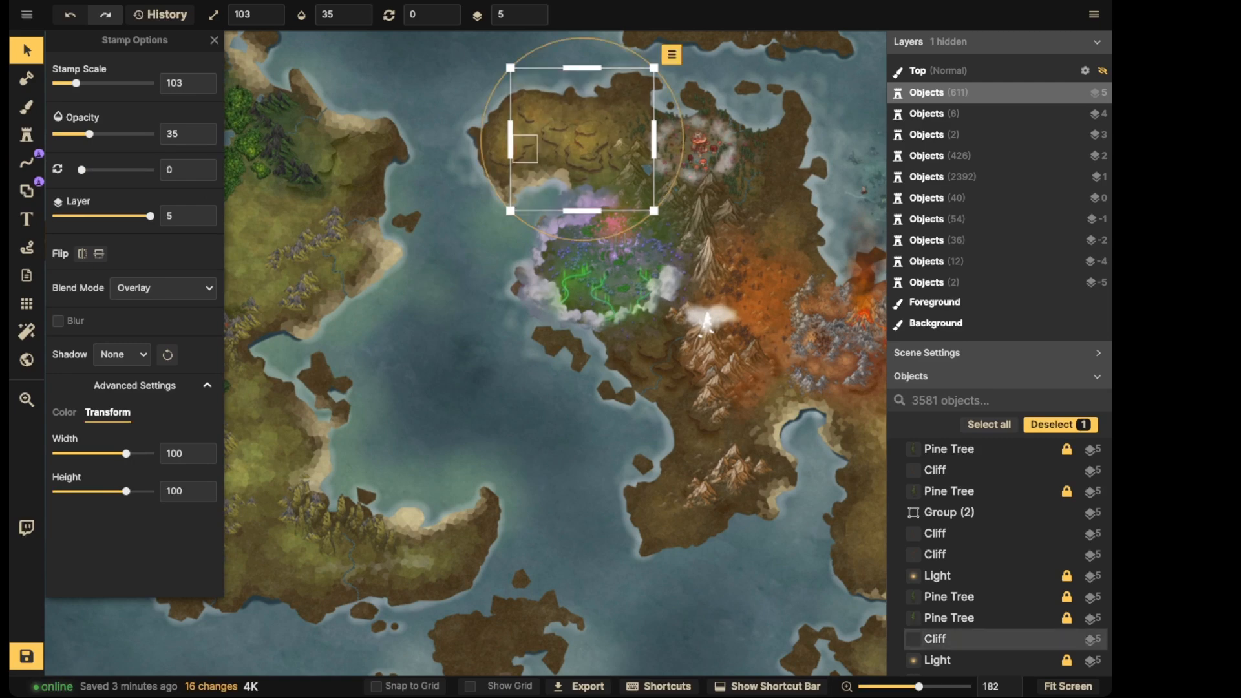
scroll(380, 140, up, 2)
key(ctrl+v)
drag(389, 137, 469, 157)
scroll(362, 165, down, 2)
scroll(343, 147, down, 1)
key(Escape)
scroll(346, 132, down, 3)
scroll(509, 157, down, 2)
scroll(479, 156, down, 1)
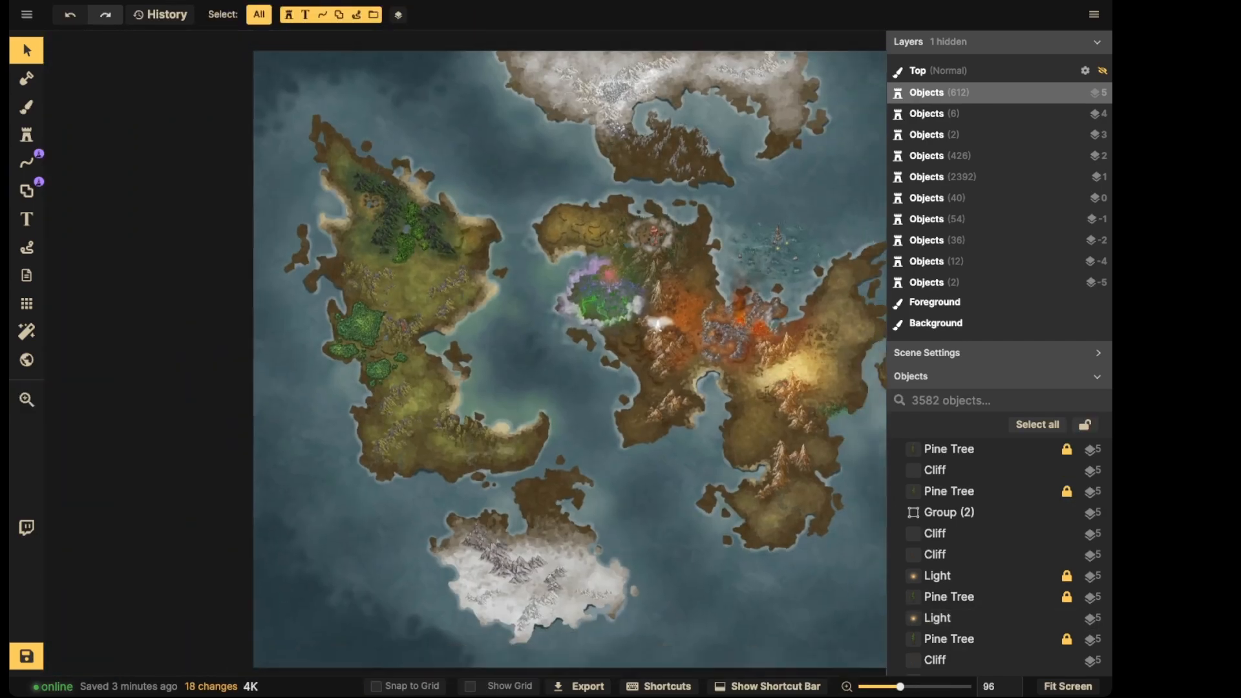
Choose the cliff stamp for the land south of the desert and set its scale to 100, opacity to 100 and layer to 1
scroll(451, 423, up, 3)
scroll(692, 362, up, 2)
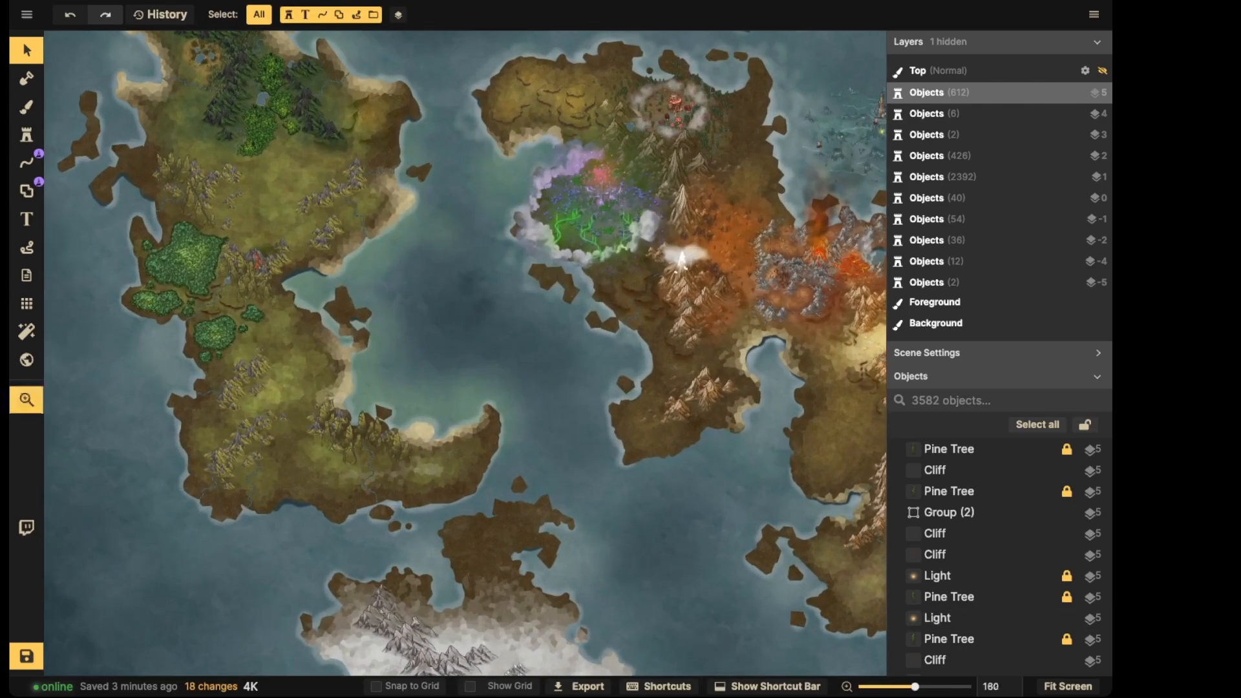
drag(821, 430, 508, 402)
scroll(507, 402, up, 5)
scroll(534, 388, up, 3)
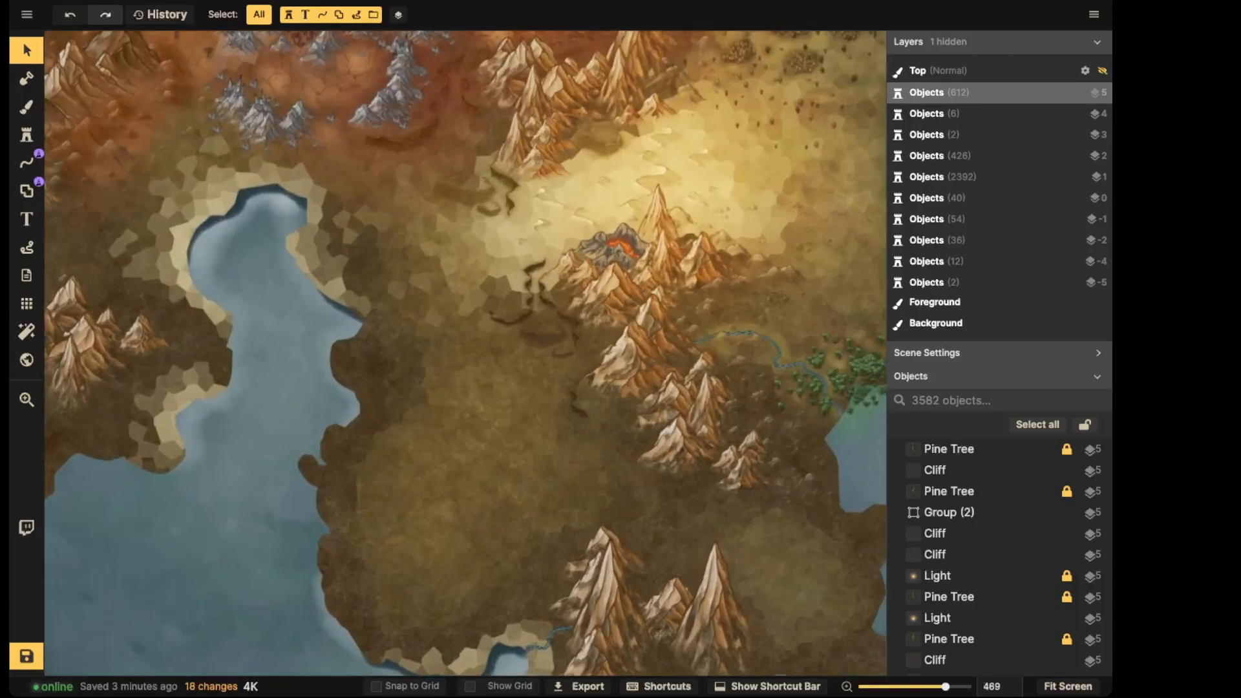
scroll(543, 188, down, 2)
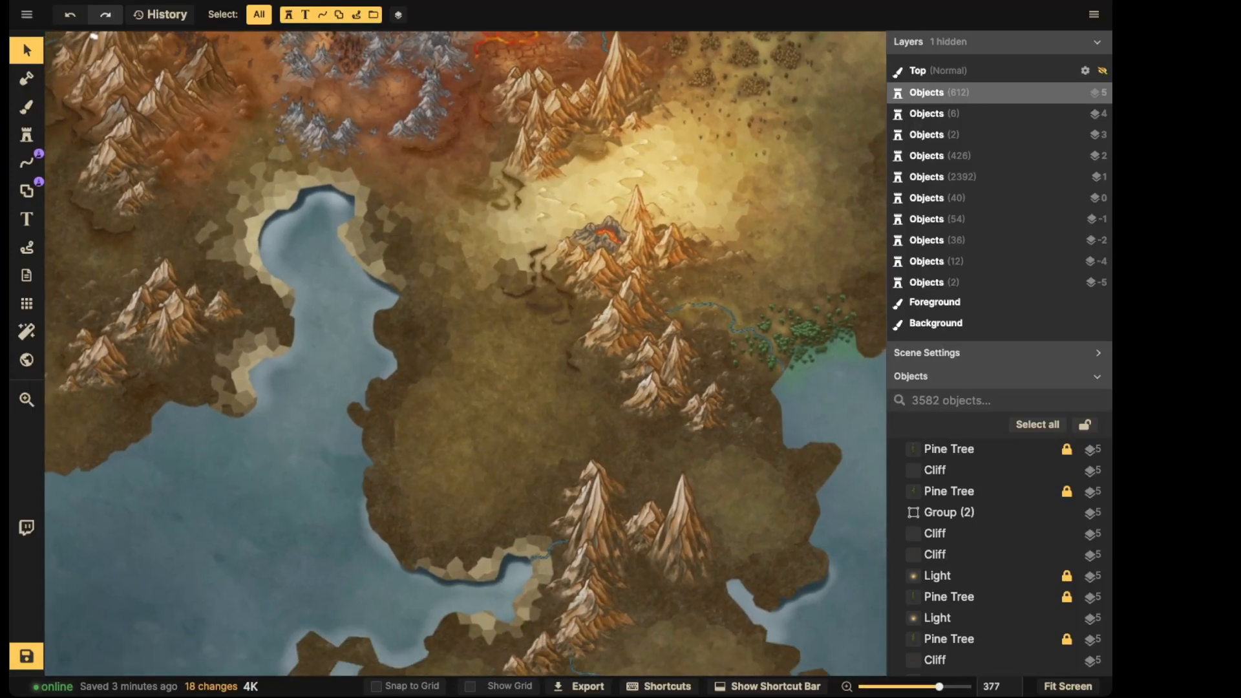
click(27, 135)
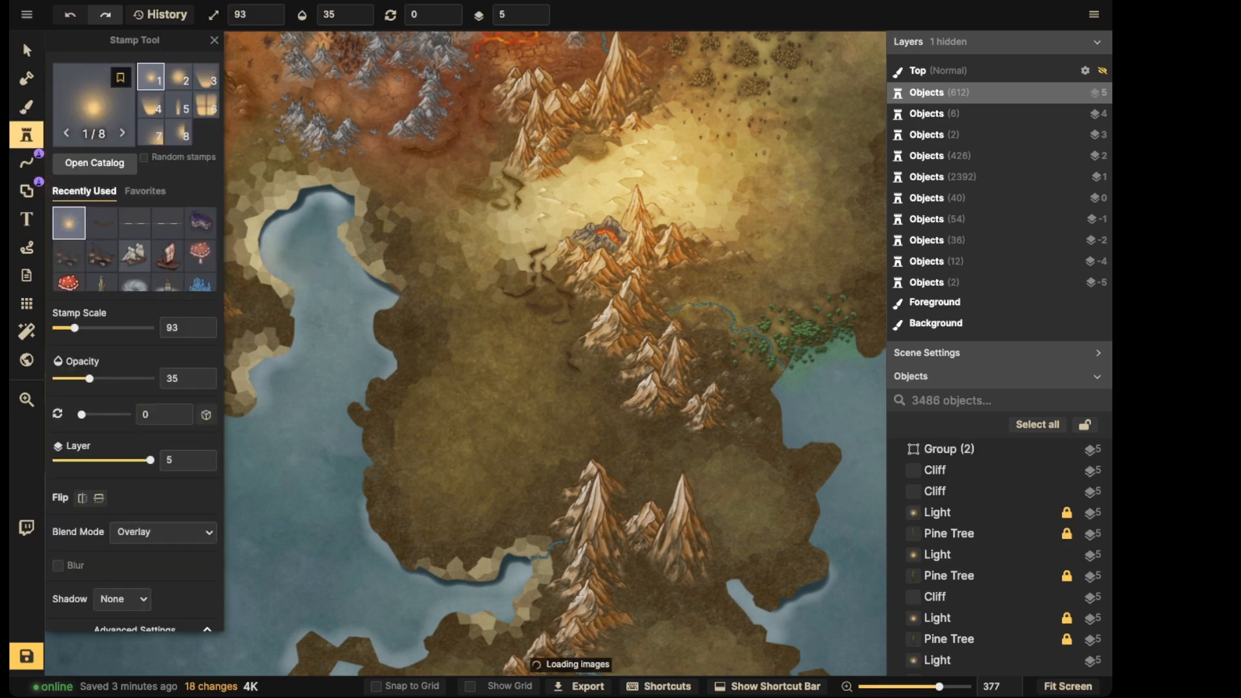
scroll(390, 304, up, 4)
click(101, 223)
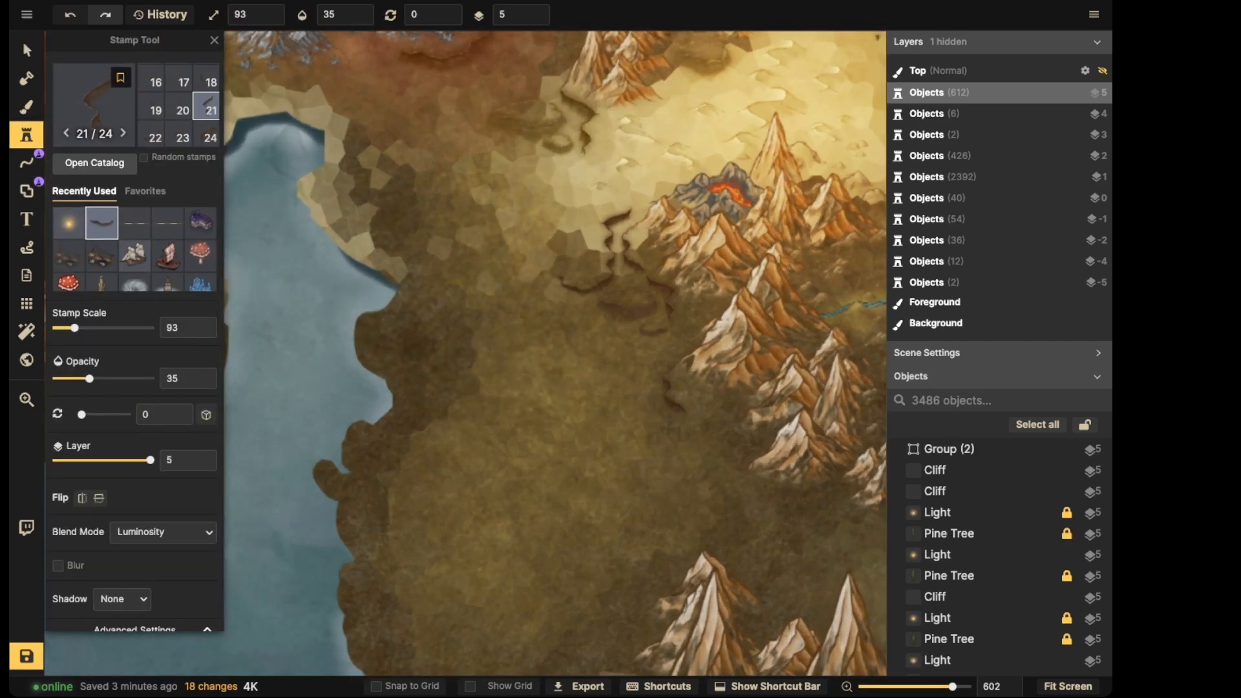
click(369, 14)
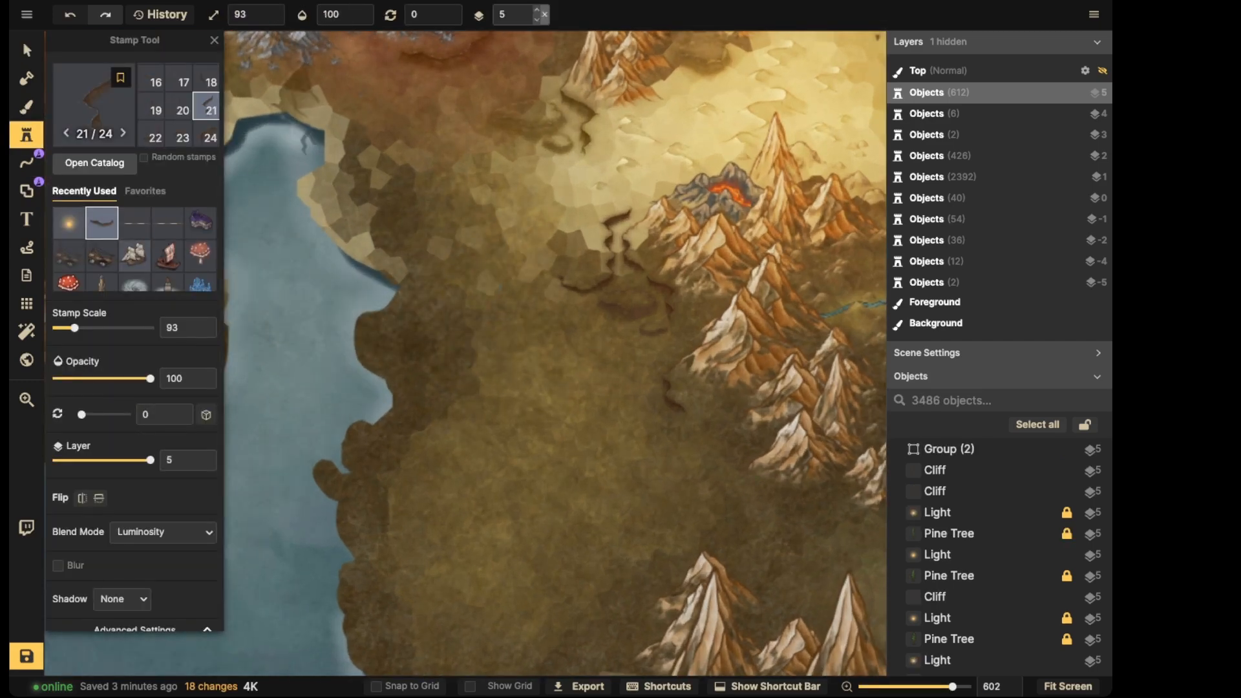
click(544, 15)
click(272, 18)
click(280, 14)
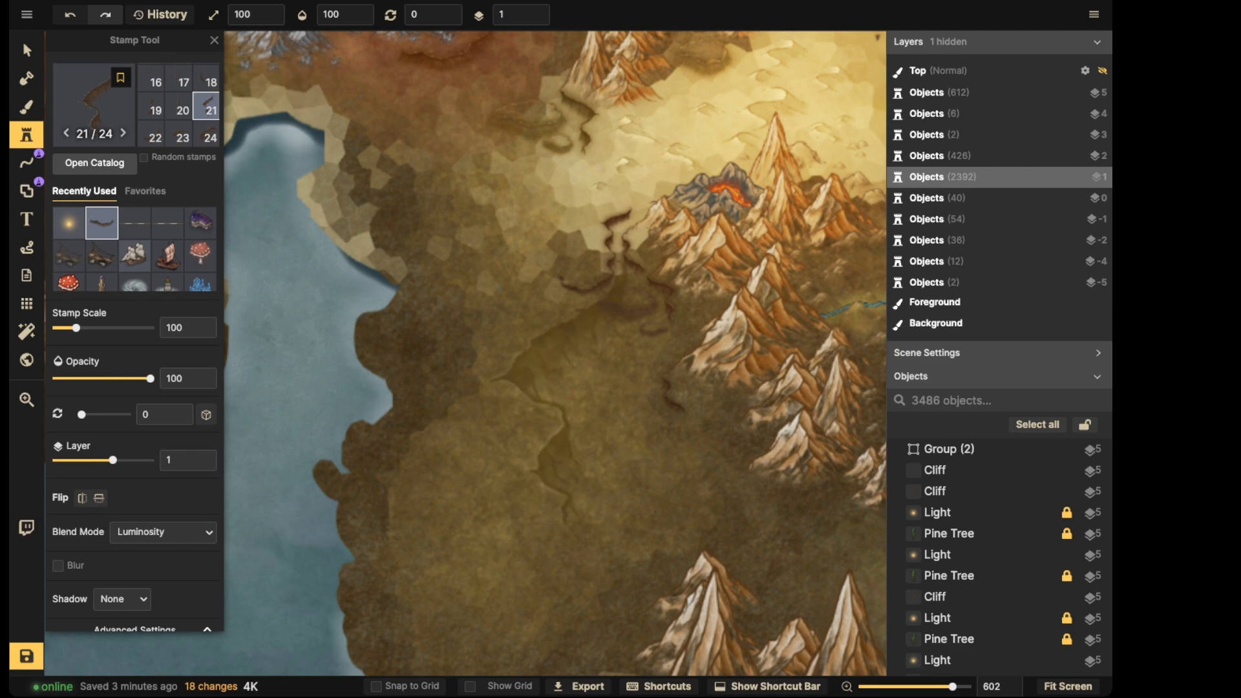
Preview the cliff variants at scale 80 over the open land west of the mountain range
key(Left)
key(Left)
key(Left)
key(Left)
scroll(580, 419, down, 2)
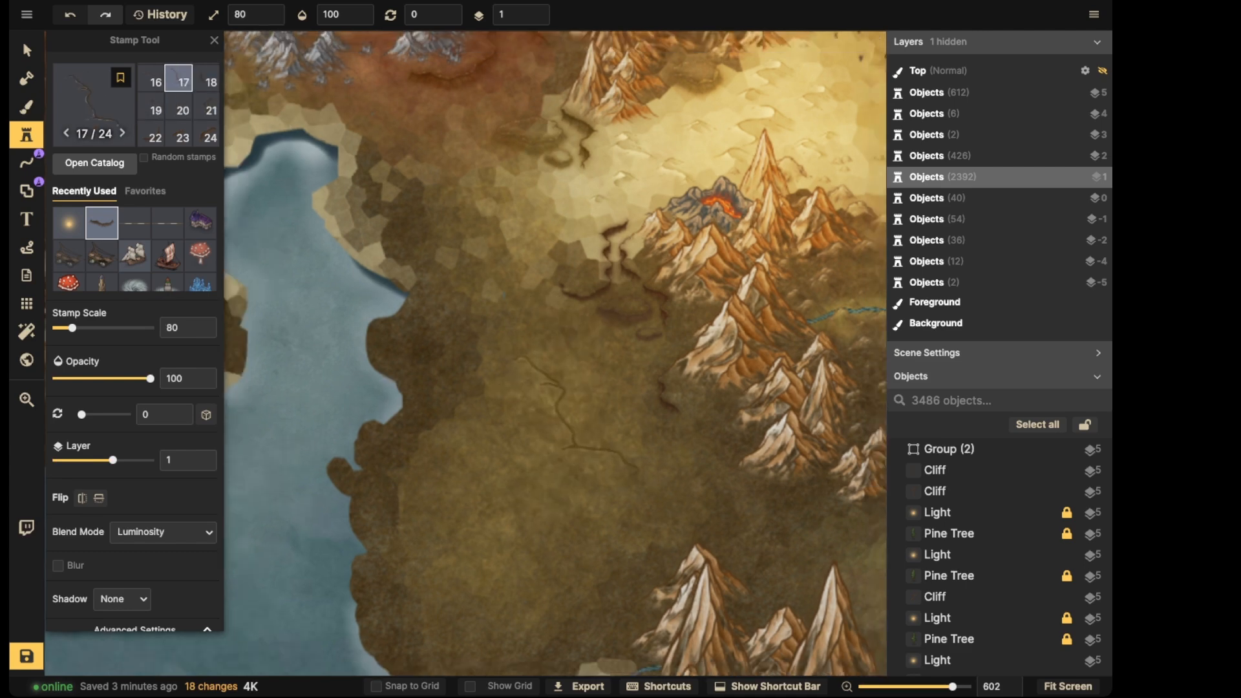
key(Left)
key(Left)
key(Left)
key(Left)
key(Left)
key(Left)
key(Left)
key(Left)
key(Left)
key(Left)
key(Left)
key(Left)
key(Left)
key(Left)
key(Left)
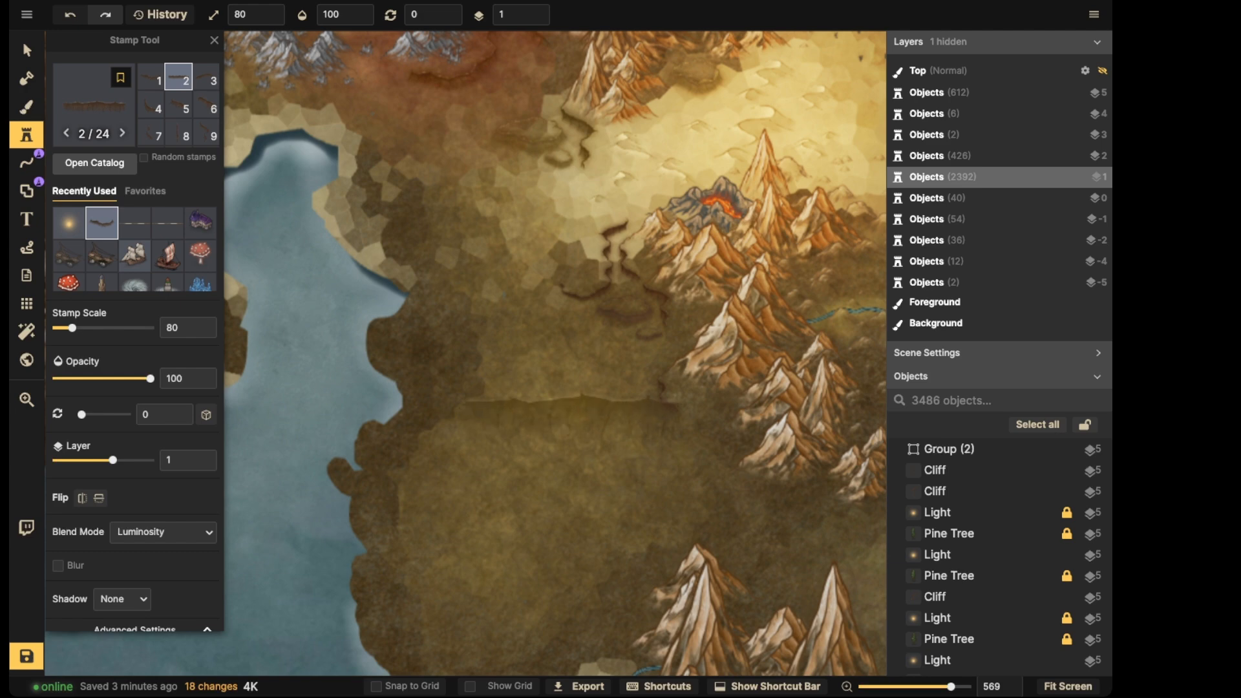
key(Right)
key(Right)
key(Right)
key(Right)
key(Right)
key(Right)
key(Right)
key(Right)
key(Right)
key(Right)
key(Right)
key(Right)
key(Right)
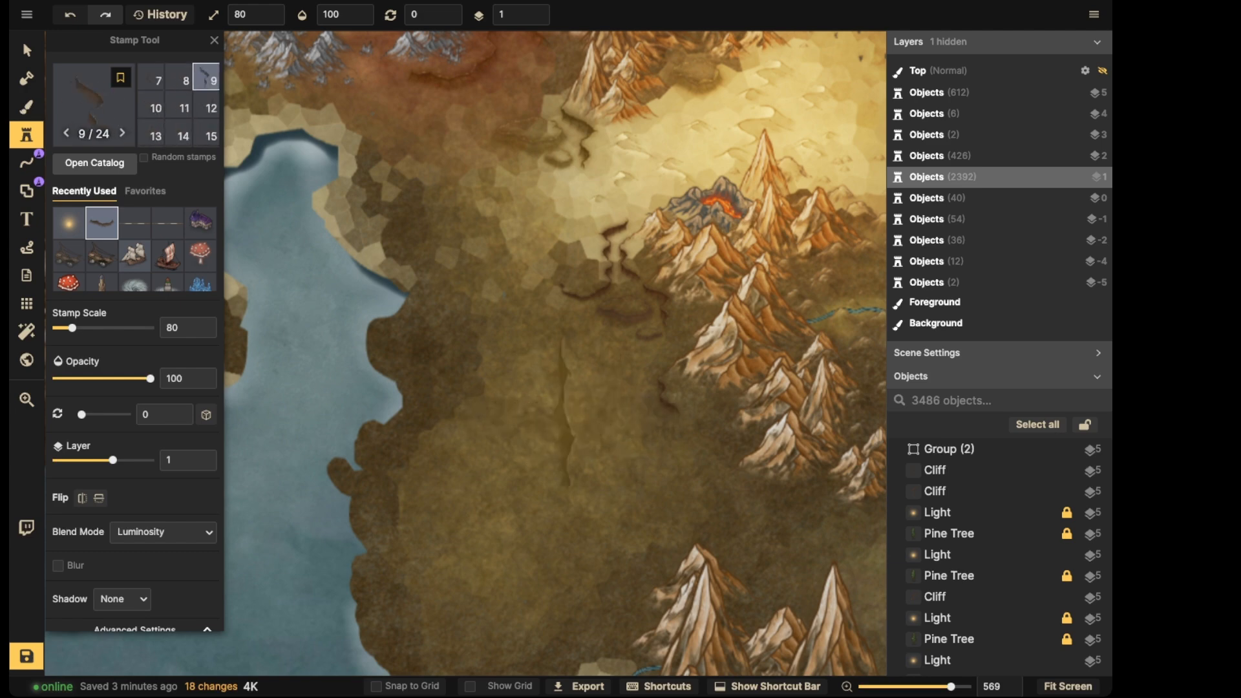
key(Left)
key(Left)
key(Left)
key(Left)
key(Left)
key(Left)
key(Left)
key(Left)
key(Left)
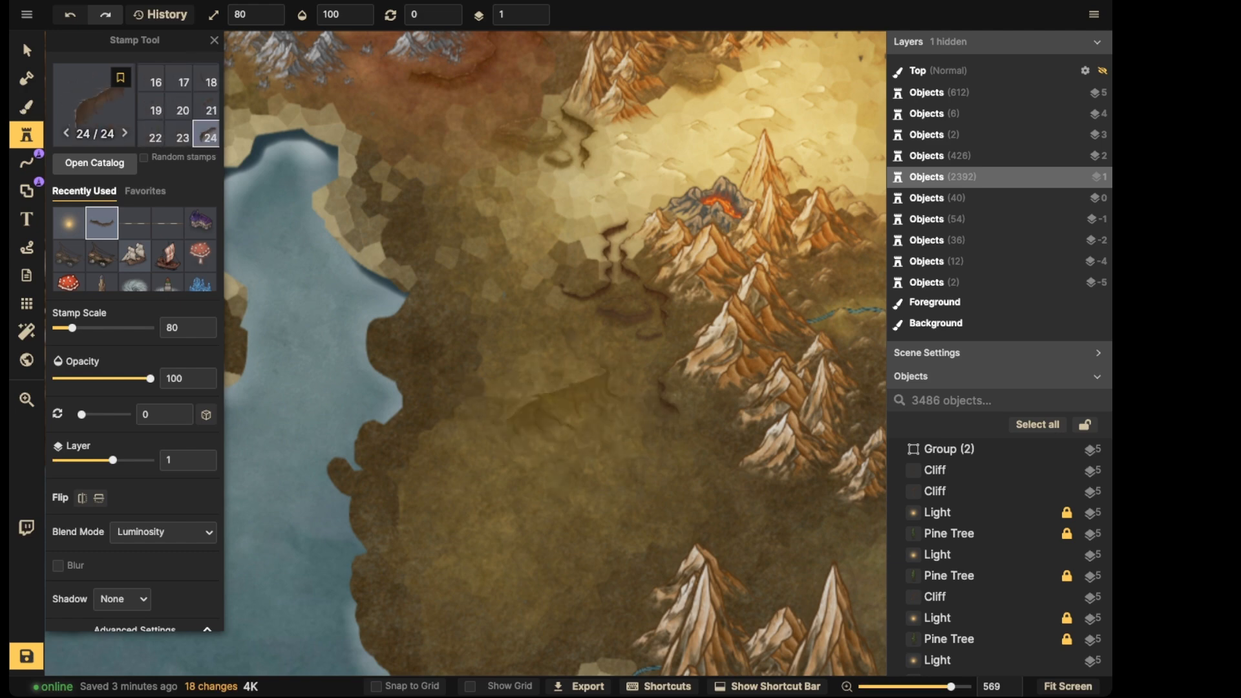
key(Left)
key(Left)
key(Left)
key(Left)
key(Left)
key(Left)
key(Left)
key(Left)
key(Left)
key(Left)
key(Left)
key(Left)
key(Left)
key(Left)
key(Left)
key(Left)
key(Left)
key(Left)
key(Left)
key(Left)
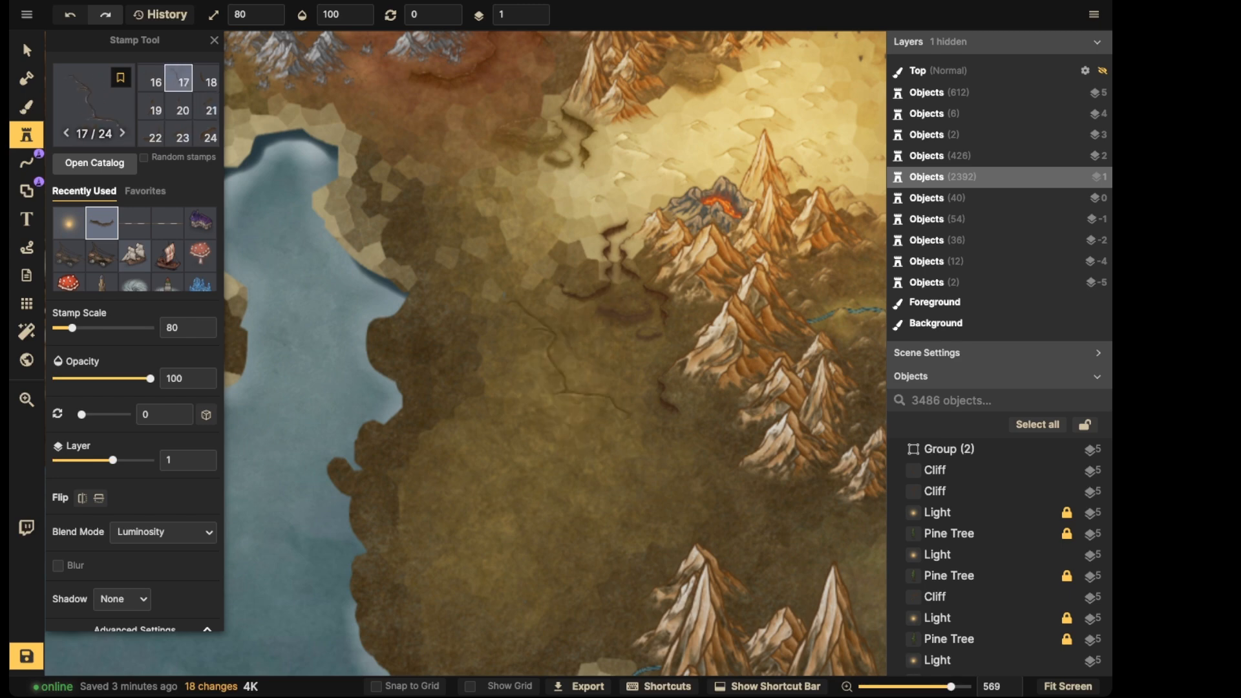
Place cliff variant 9 at scale 30 and rotation 345 along the western foot of the mountain range
key(Left)
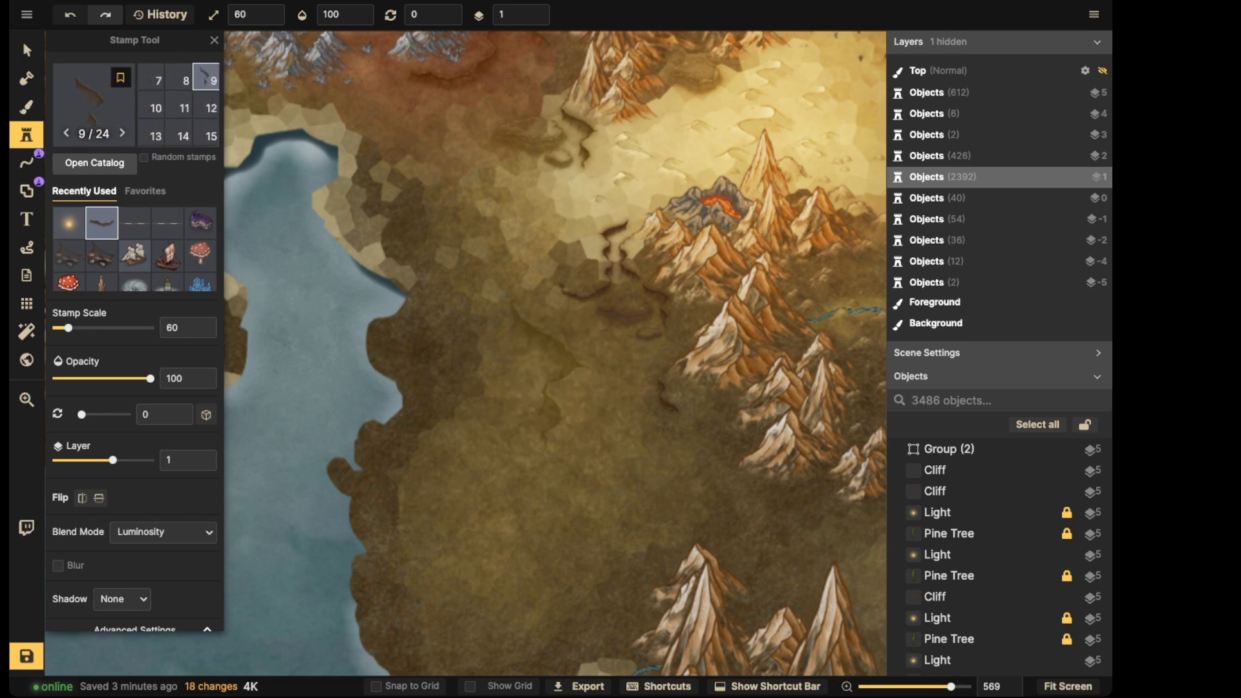
key(Left)
key(Right)
key(bracketleft)
key(bracketleft)
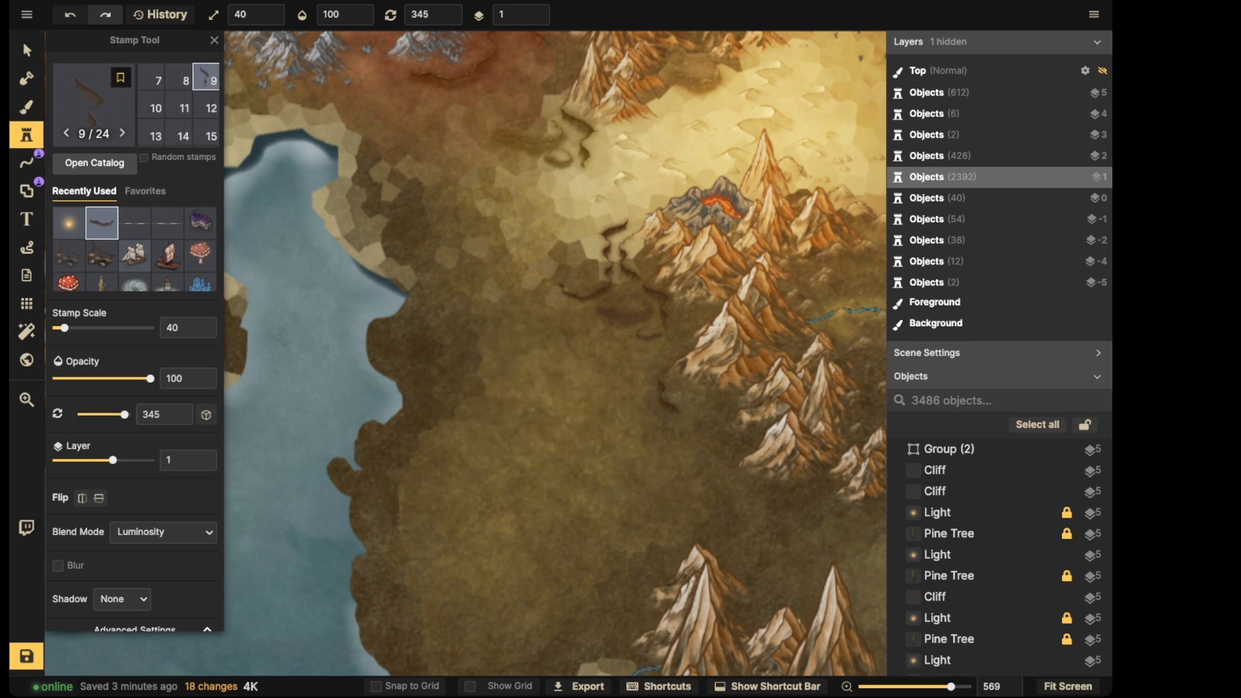
drag(672, 414, 568, 316)
scroll(563, 349, up, 1)
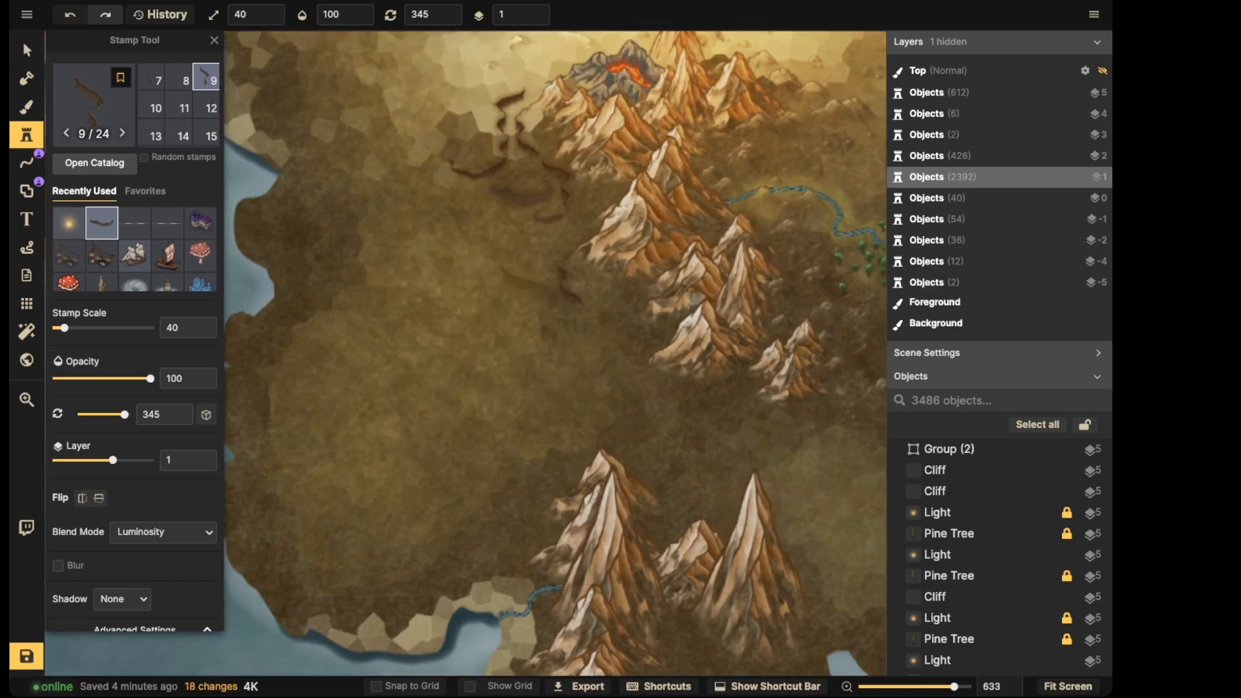
scroll(569, 285, up, 4)
key(bracketleft)
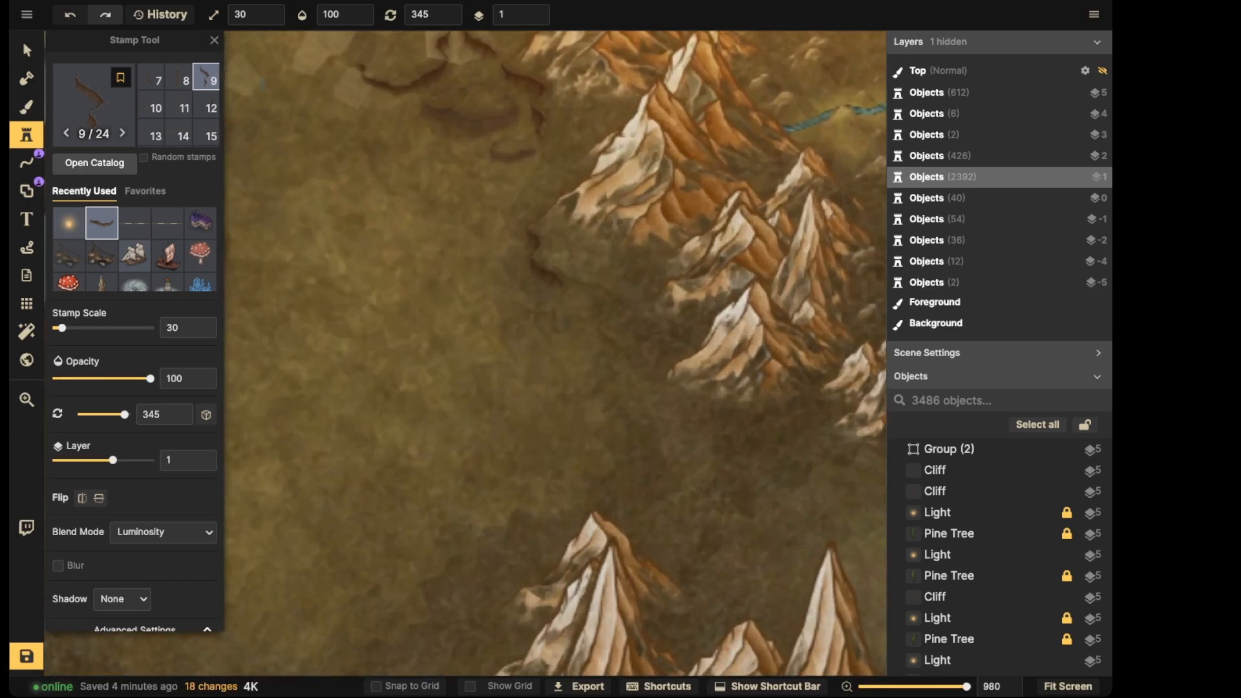
click(602, 315)
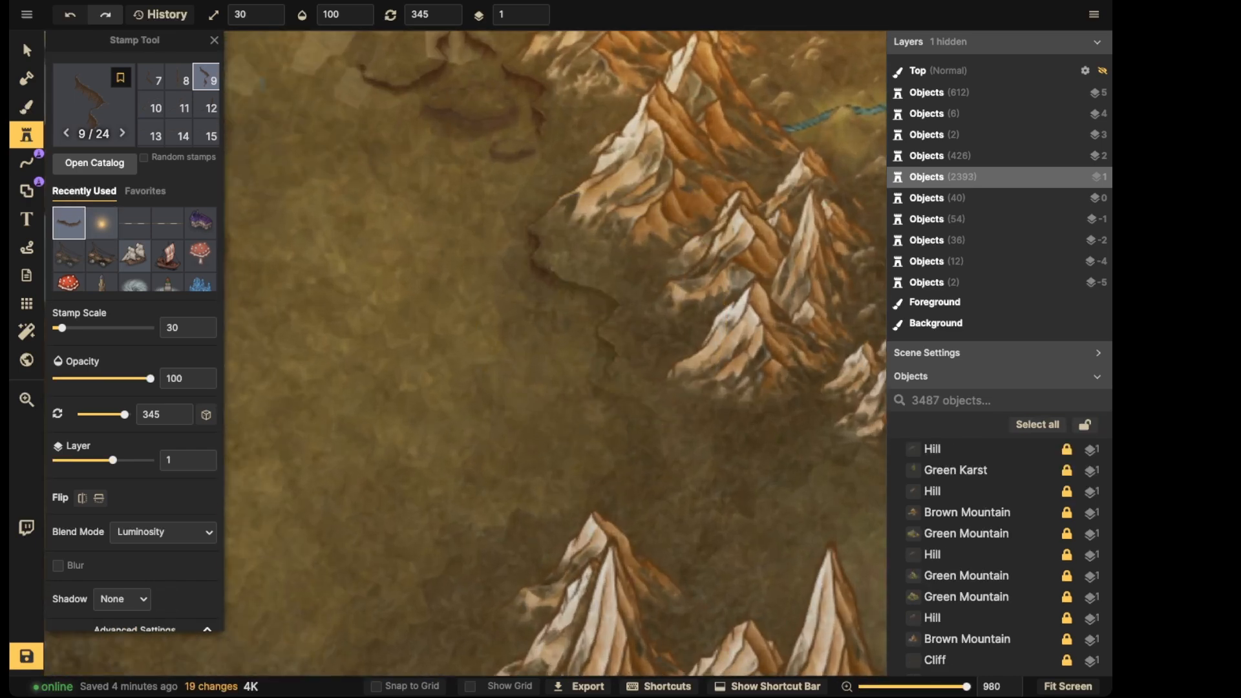
Place a second cliff just south of the first to extend the ridge along the mountains
key(Left)
key(Left)
click(537, 336)
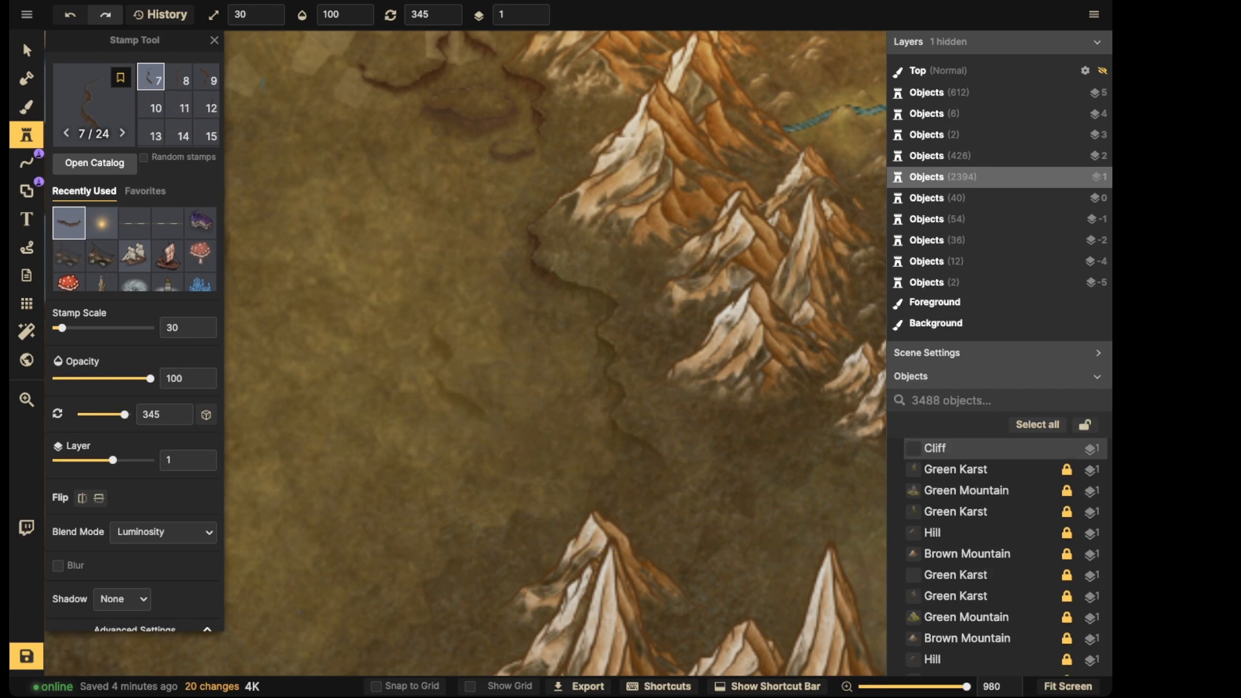
key(Left)
key(Left)
key(Left)
key(Left)
key(Left)
key(Left)
key(Left)
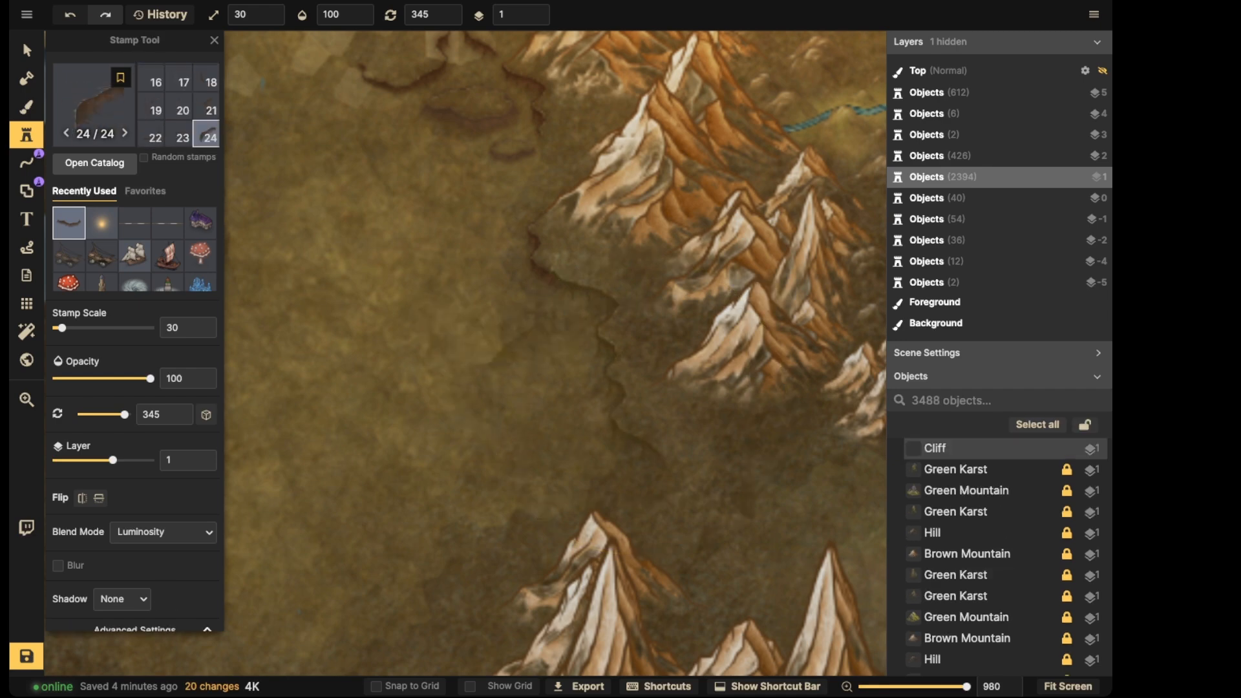
Select the two new cliffs beside the mountains and set their brightness to 77
key(s)
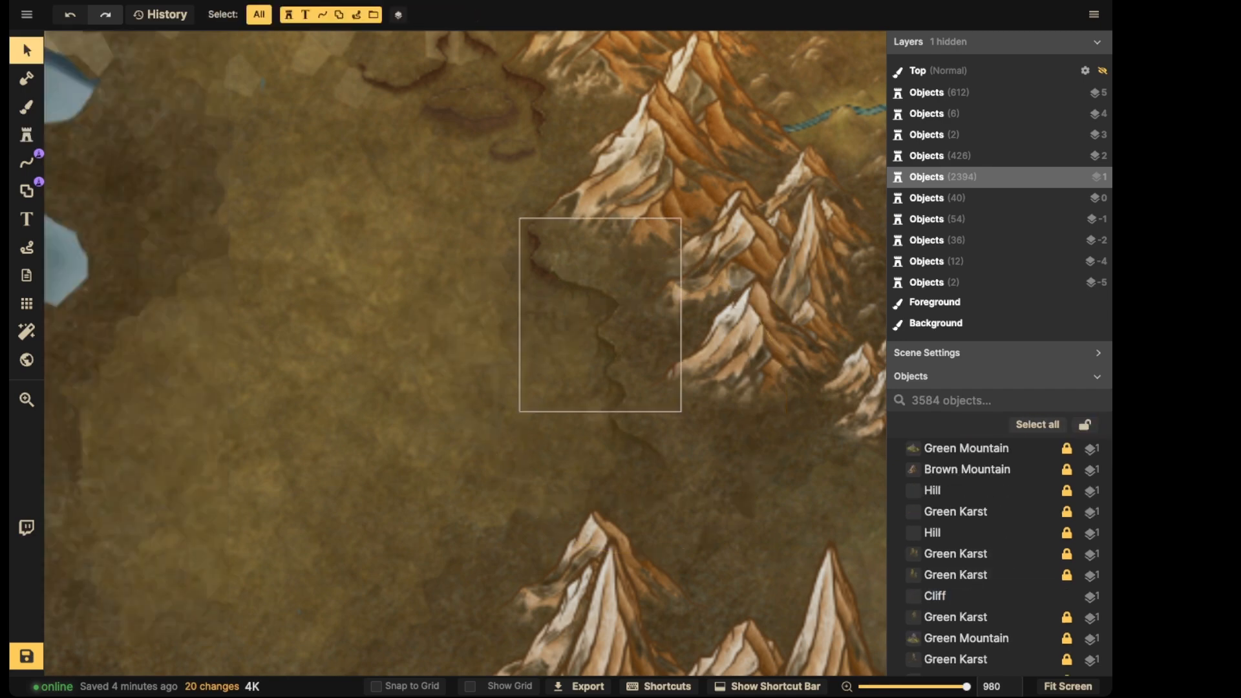
click(617, 388)
shift+click(575, 283)
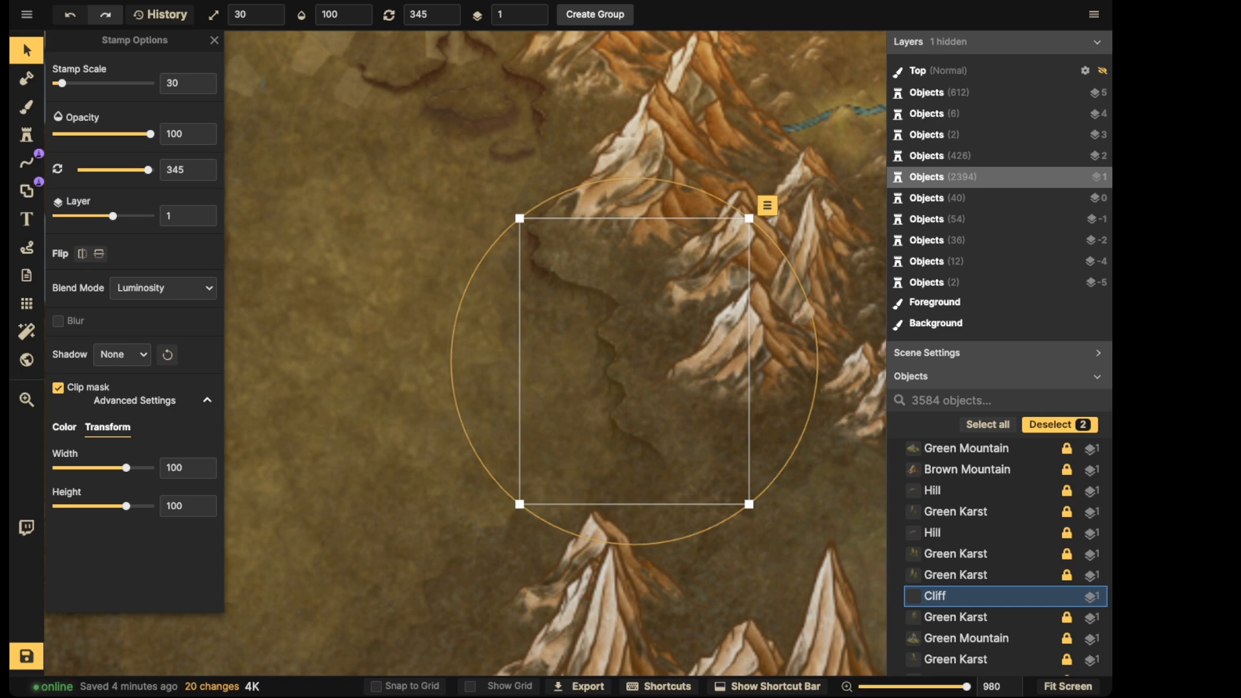
click(64, 428)
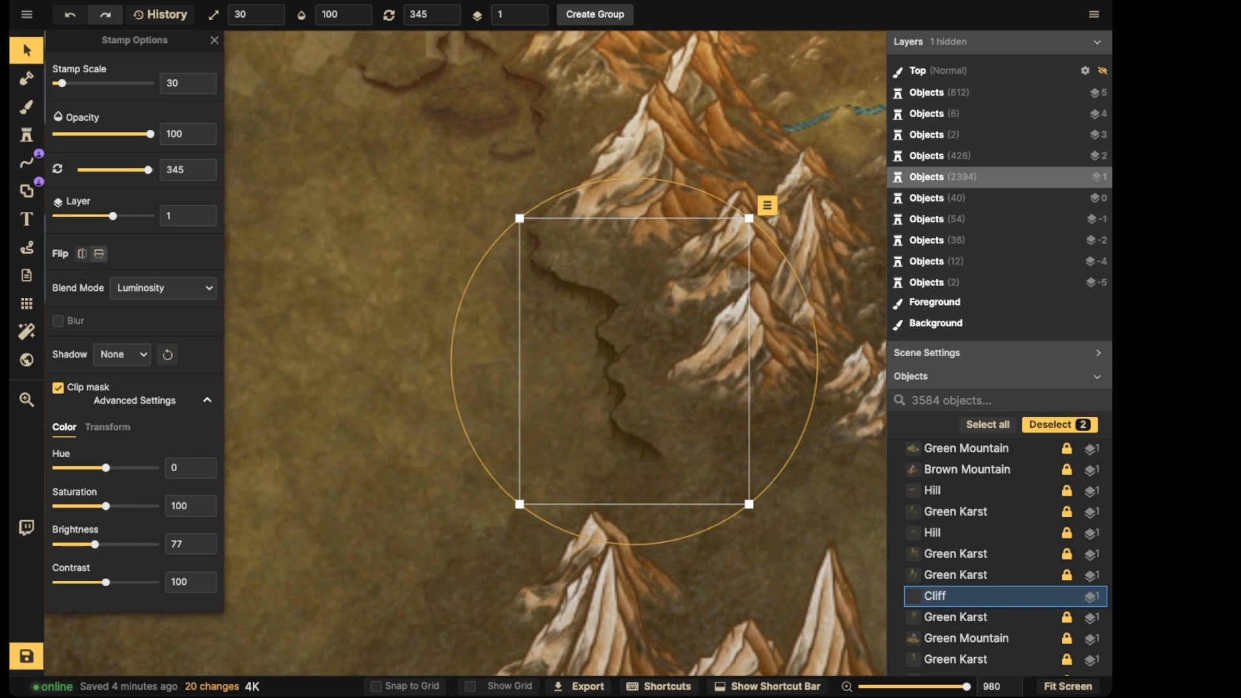
Place cliff variant 19 at scale 30 and rotation 15 just west of the darkened ridge to form a ravine
click(26, 134)
key(space)
drag(465, 337, 574, 370)
key(Left)
key(Left)
key(Left)
key(Left)
key(Left)
key(Left)
key(Left)
key(Left)
key(Left)
key(Left)
key(Left)
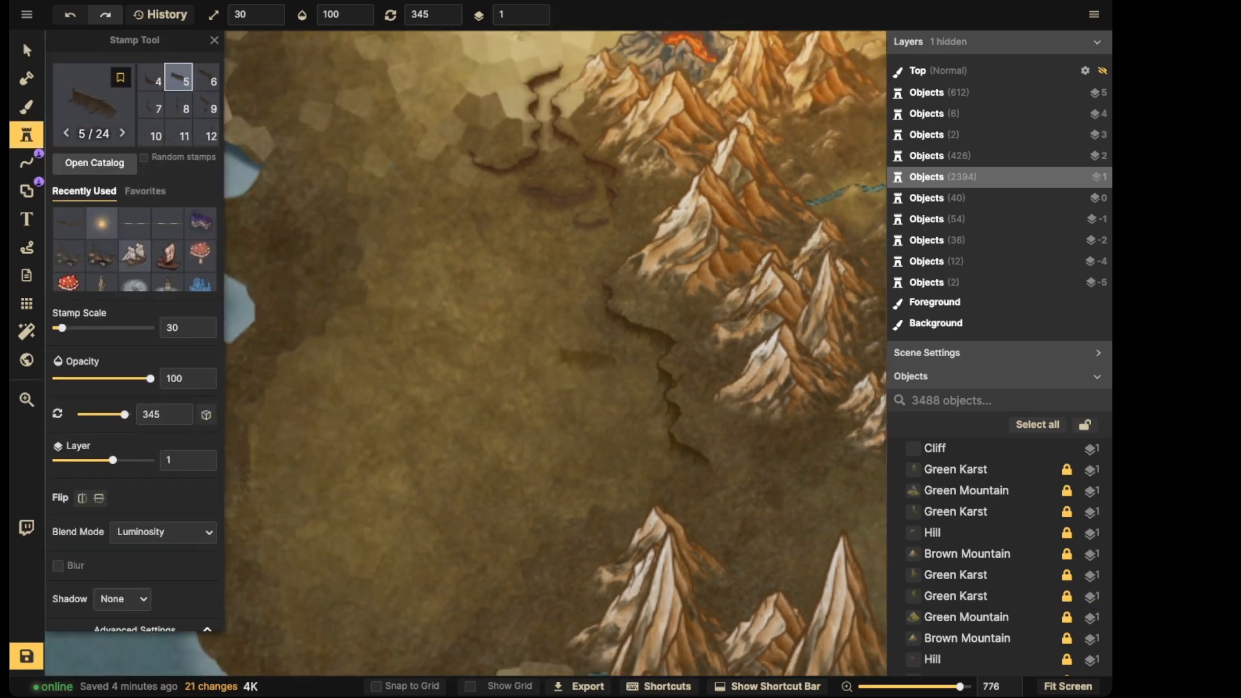
key(Left)
key(Left)
key(Right)
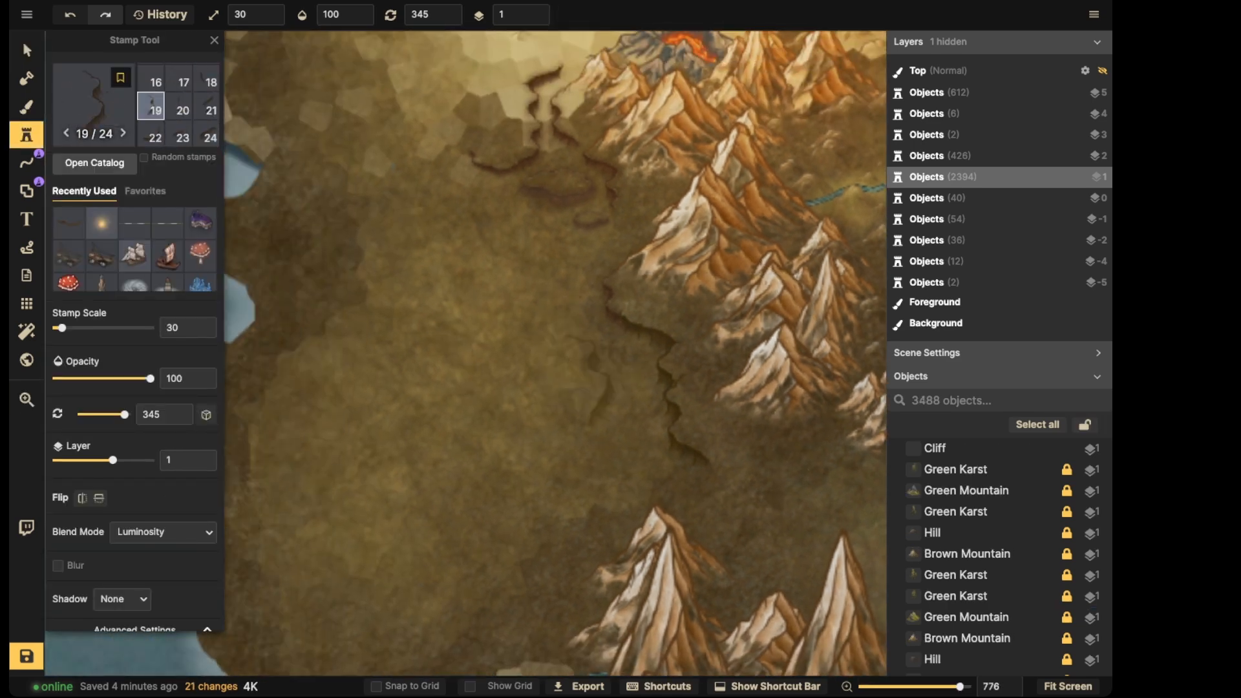
key(Up)
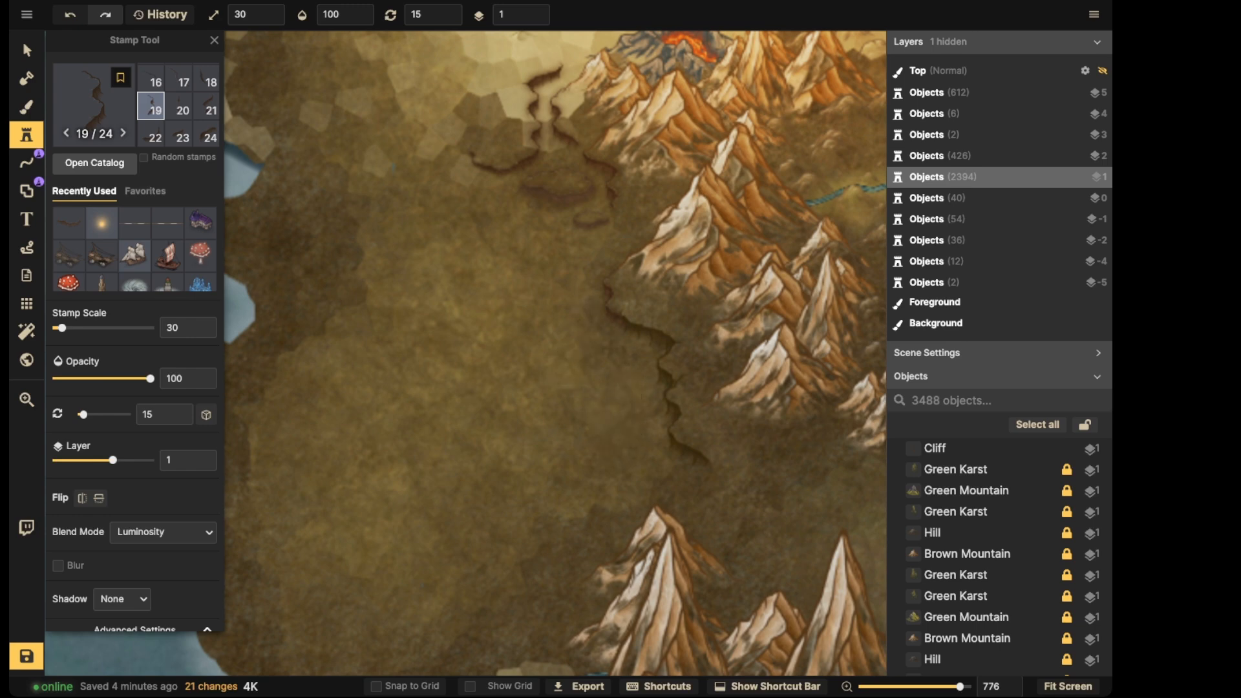
click(618, 417)
Place another cliff running northwest from the upper end of the ravine's western wall
key(Left)
key(Left)
key(Left)
key(Left)
key(Left)
key(Left)
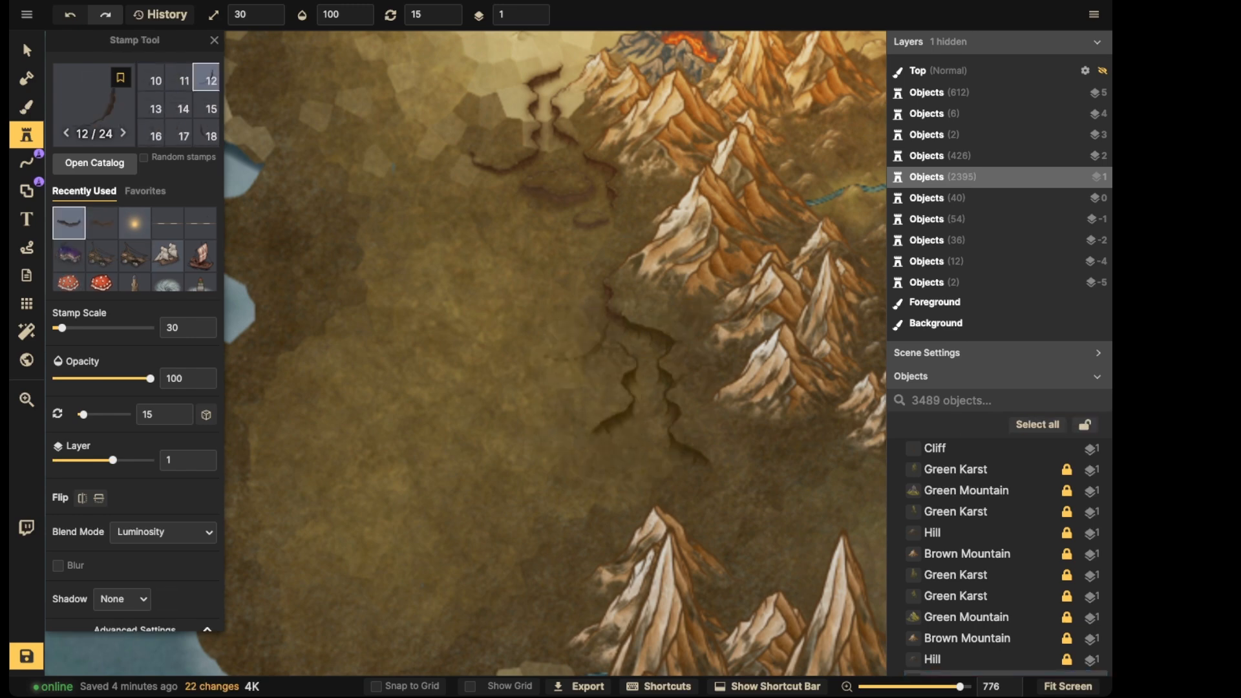
click(544, 337)
key(Left)
key(Left)
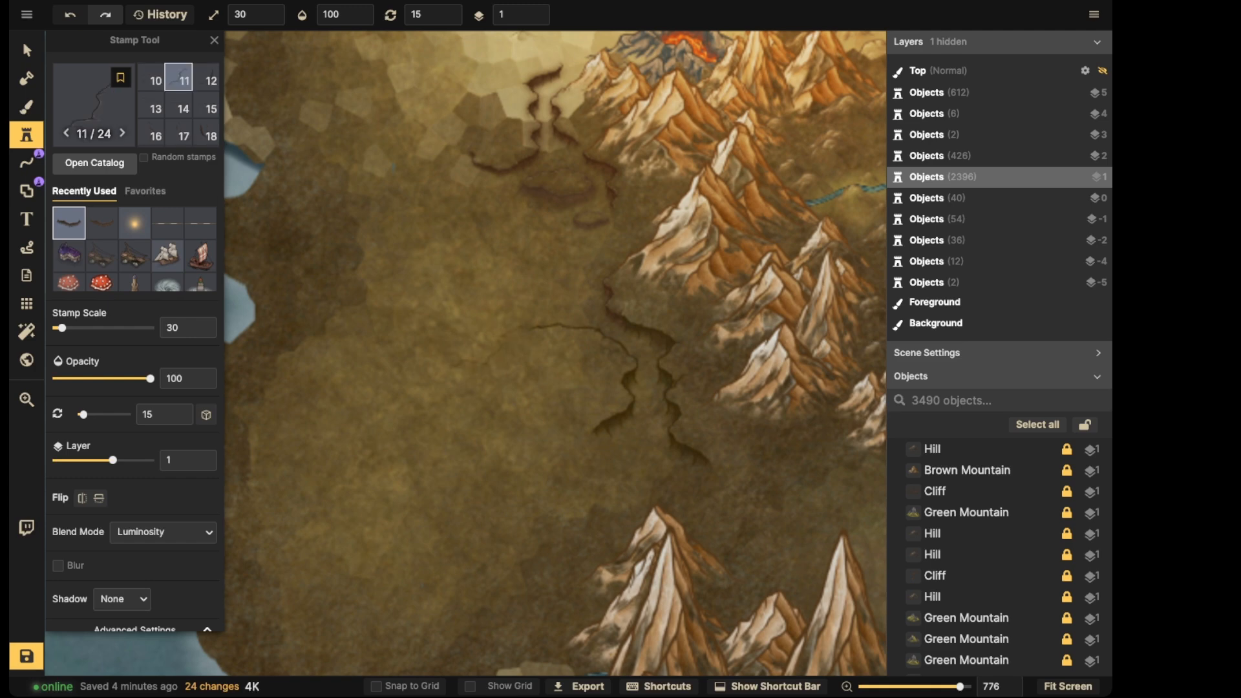
Place cliff variant 1 at scale 30 and rotation 0 at the lower end of the ravine's western wall as the plateau's southern edge
key(Left)
key(Left)
key(Left)
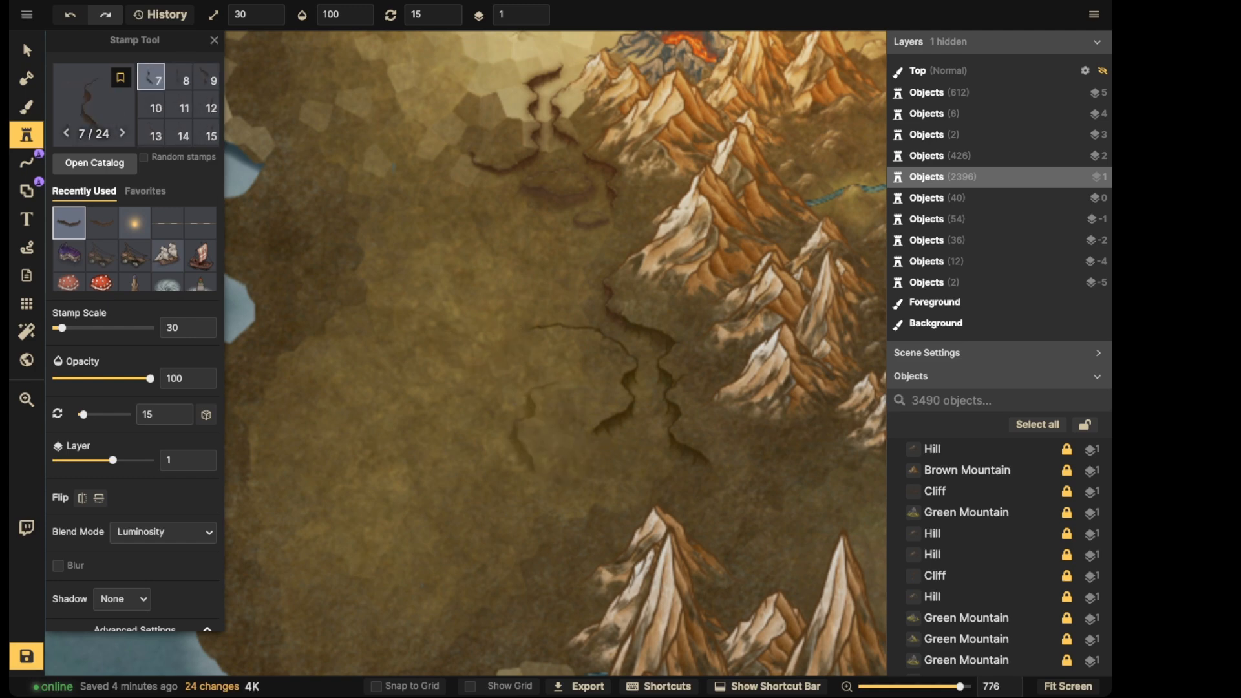
key(Right)
key(Down)
key(Down)
key(Down)
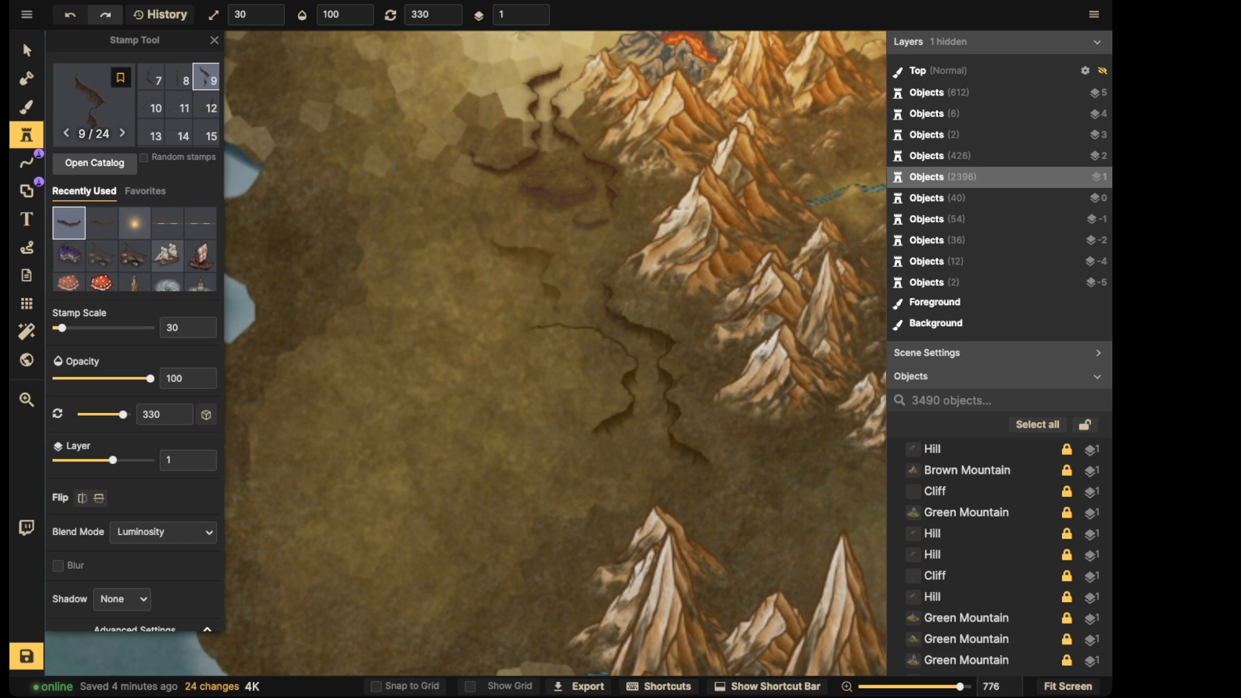
scroll(507, 278, up, 1)
key(Left)
key(Left)
key(Left)
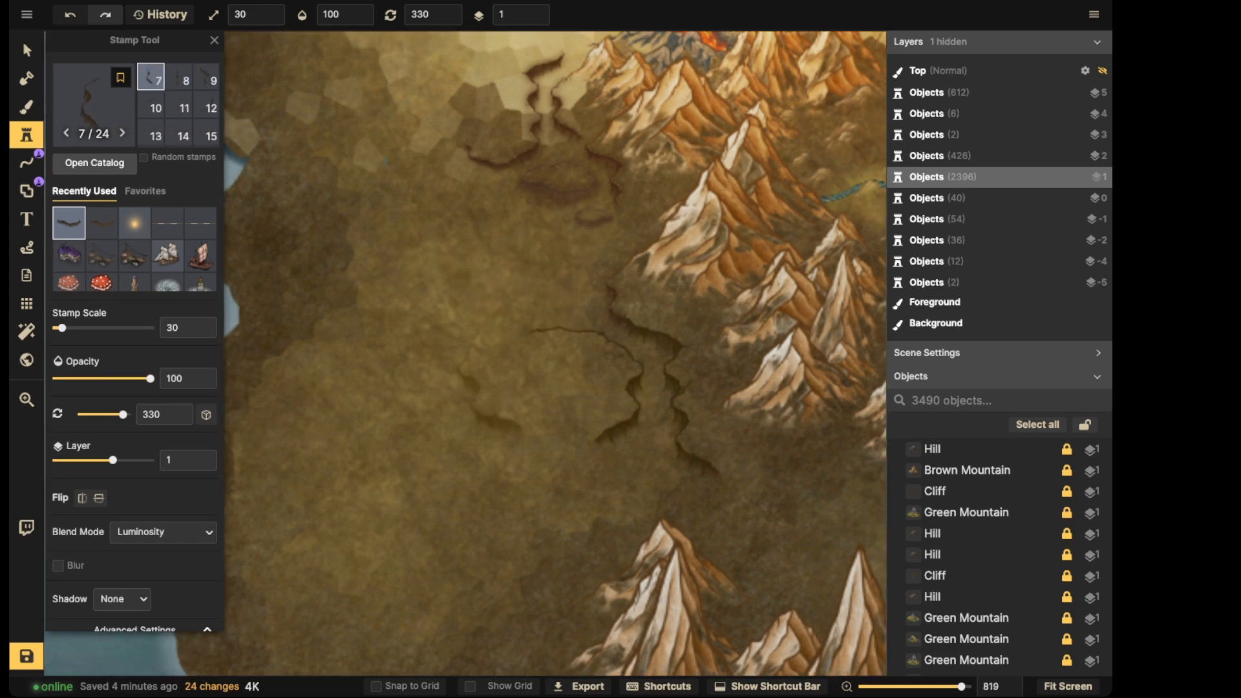
key(Left)
key(Left)
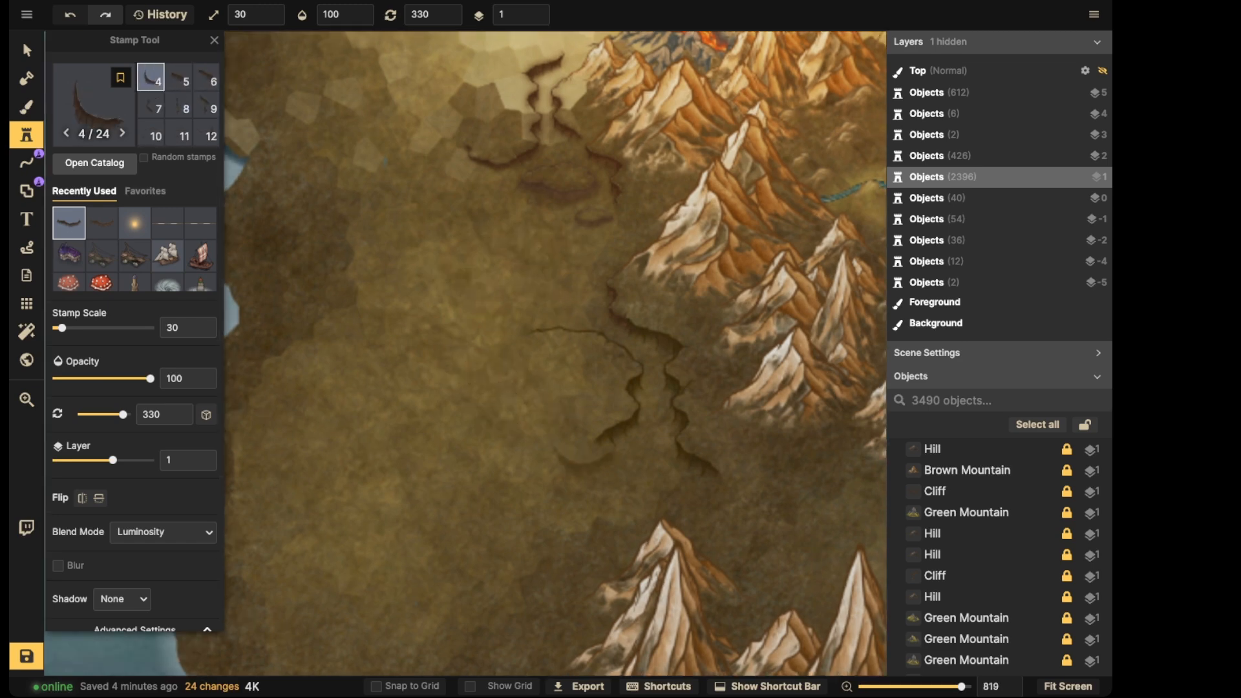
key(Up)
key(Up)
key(Left)
key(Left)
key(Left)
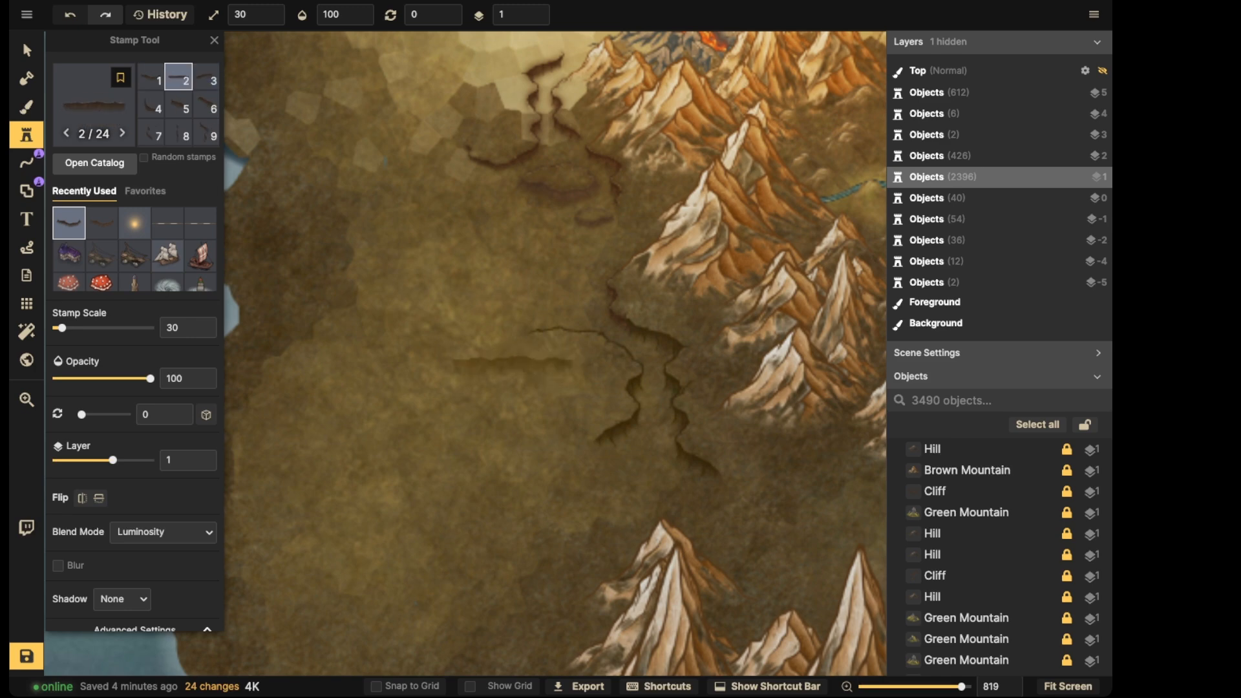
click(549, 446)
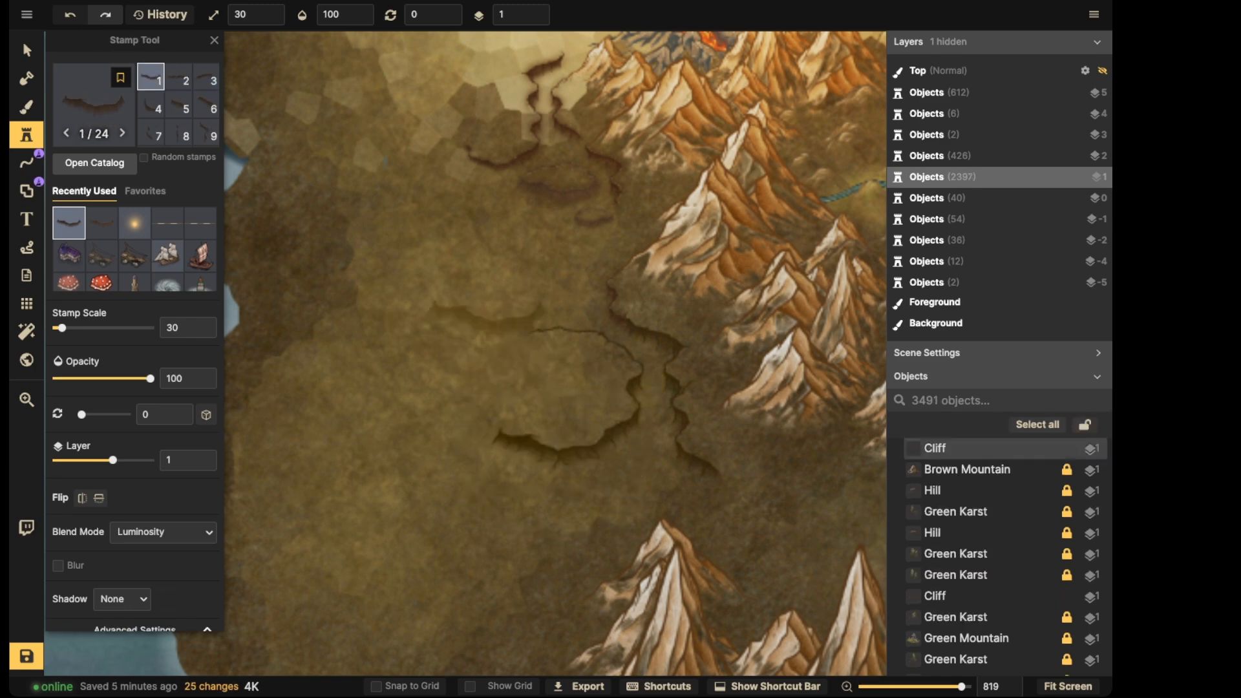
Place cliff variant 19 at scale 24 and rotation 5.5 northwest of the plateau, southwest of the darkened ridges
scroll(550, 446, down, 5)
key(Left)
key(Left)
key(Left)
key(Left)
key(Left)
key(Left)
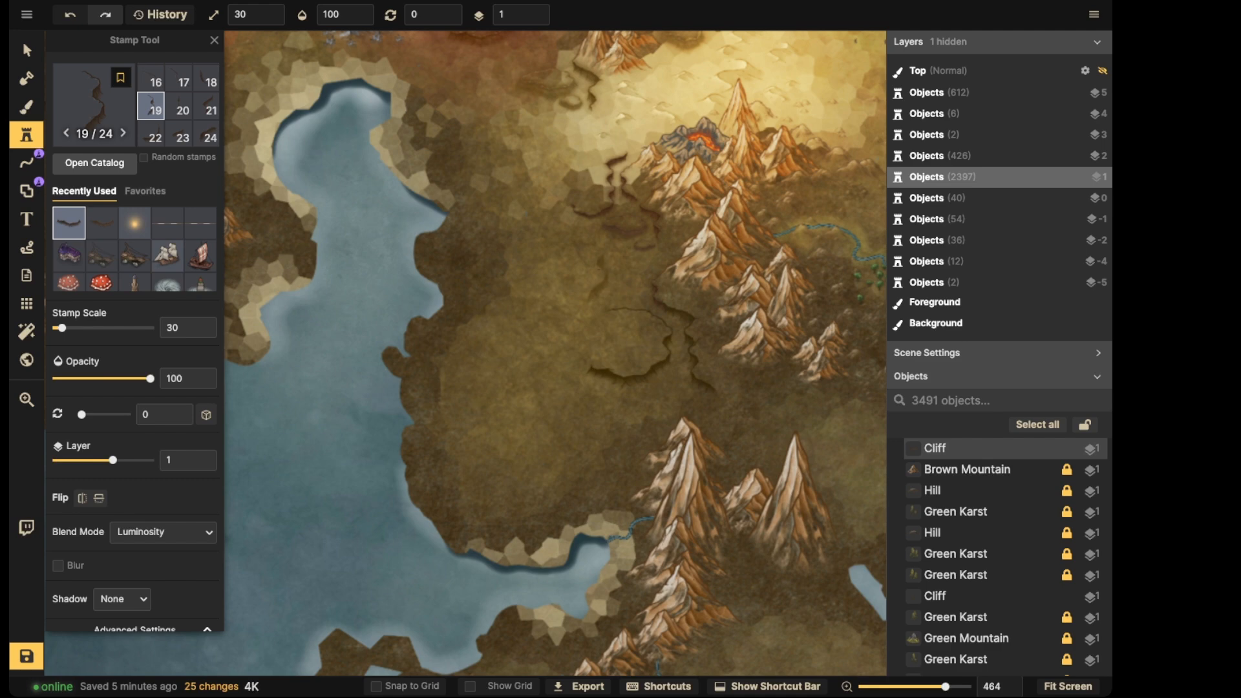
scroll(606, 262, up, 6)
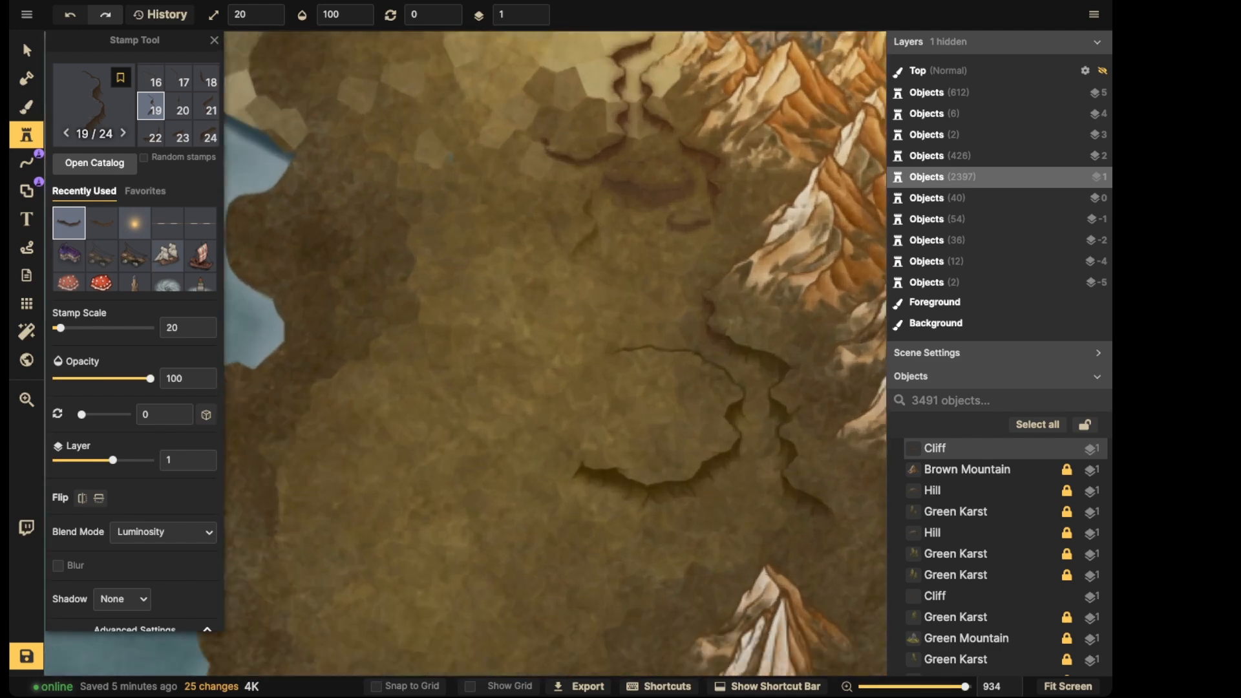
click(569, 218)
drag(604, 267, 621, 283)
drag(583, 238, 580, 237)
click(504, 161)
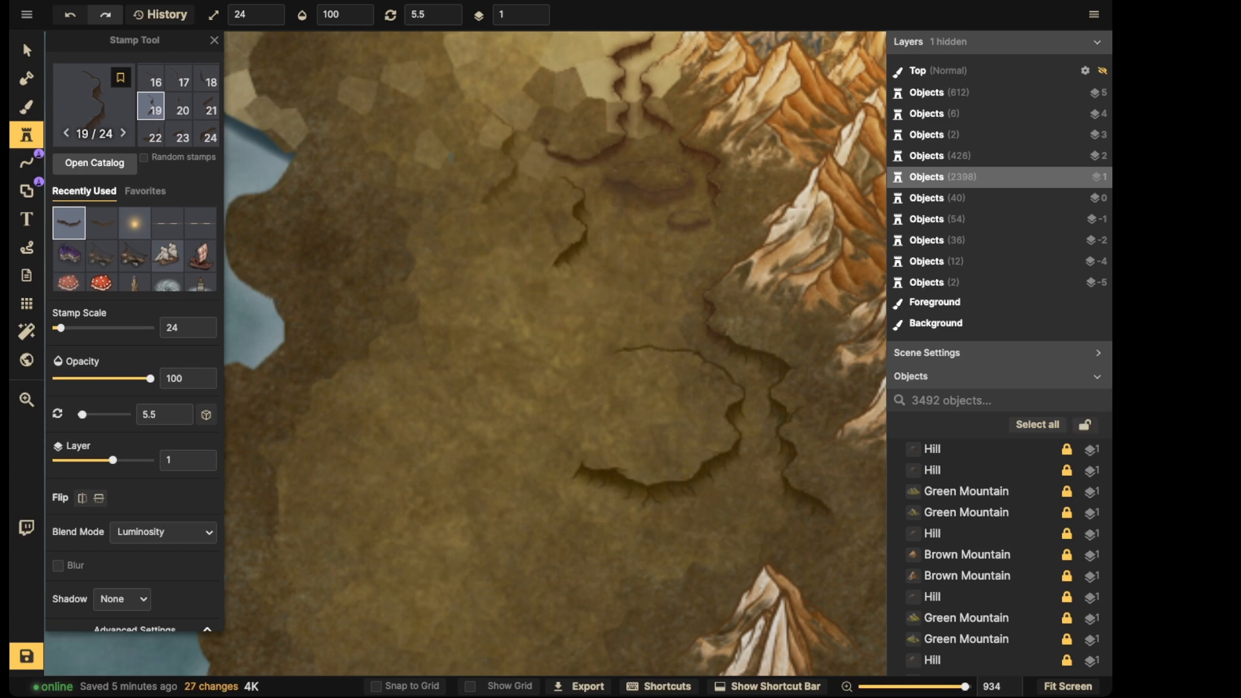
Place cliff variant 16 at scale 24 and rotation 335, running northwest from the upper end of the new cliff
key(Left)
key(Left)
key(Left)
key(Left)
key(Right)
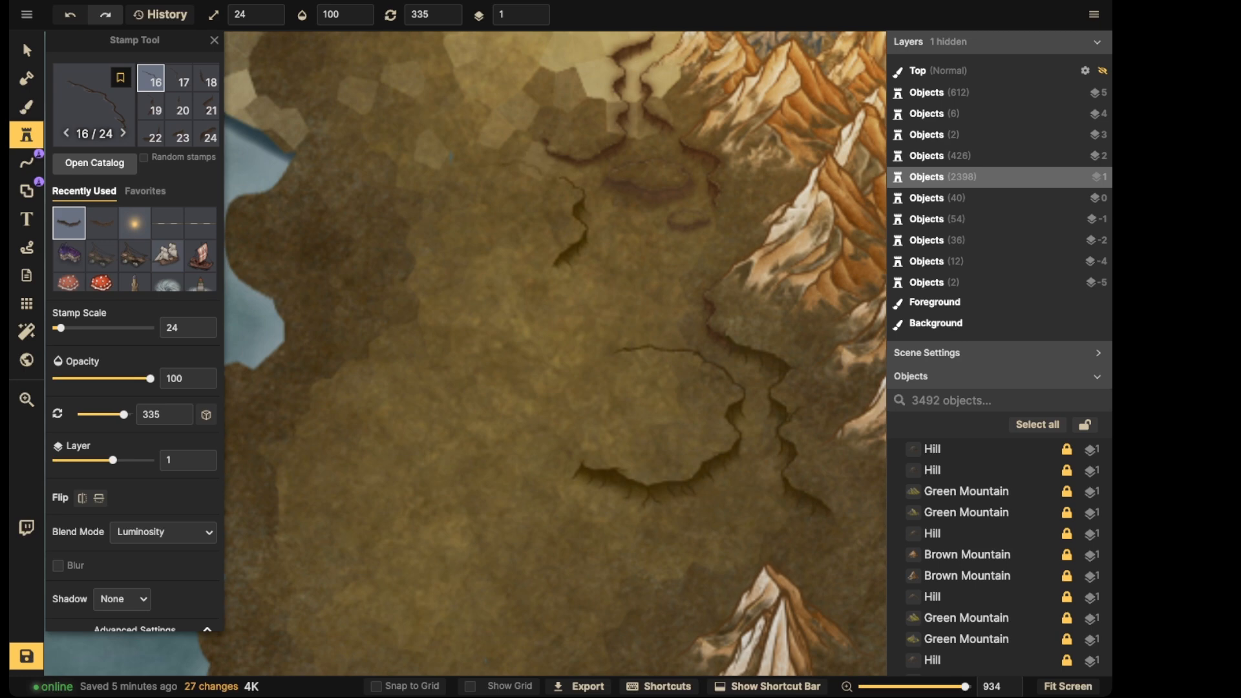
click(521, 171)
key(Escape)
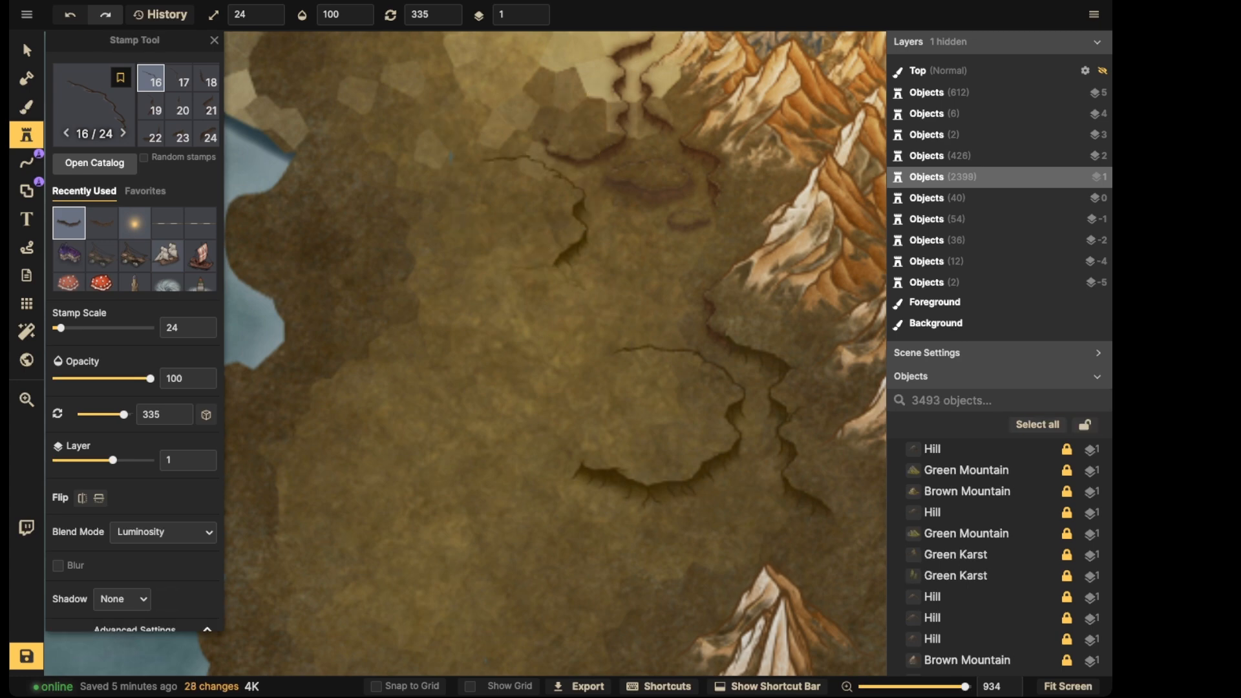
Place cliff variant 1 at scale 24 and rotation 5 at the new cliff's lower end as the second plateau's southern edge
key(Left)
key(Left)
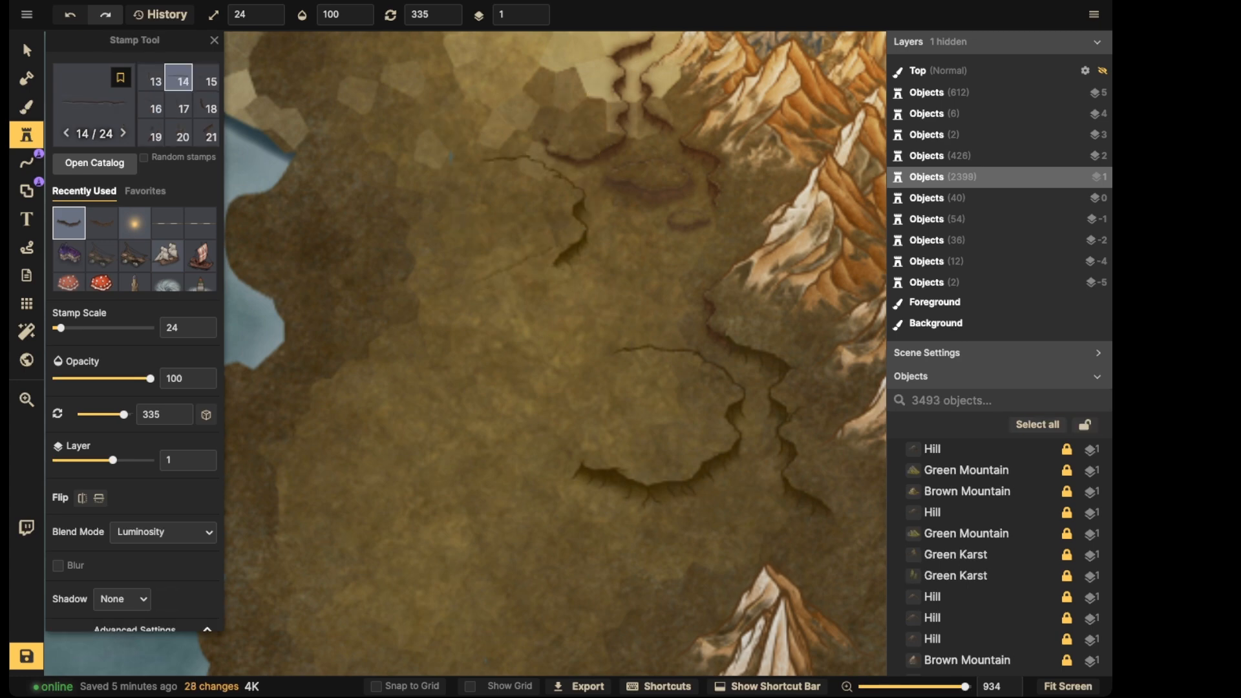
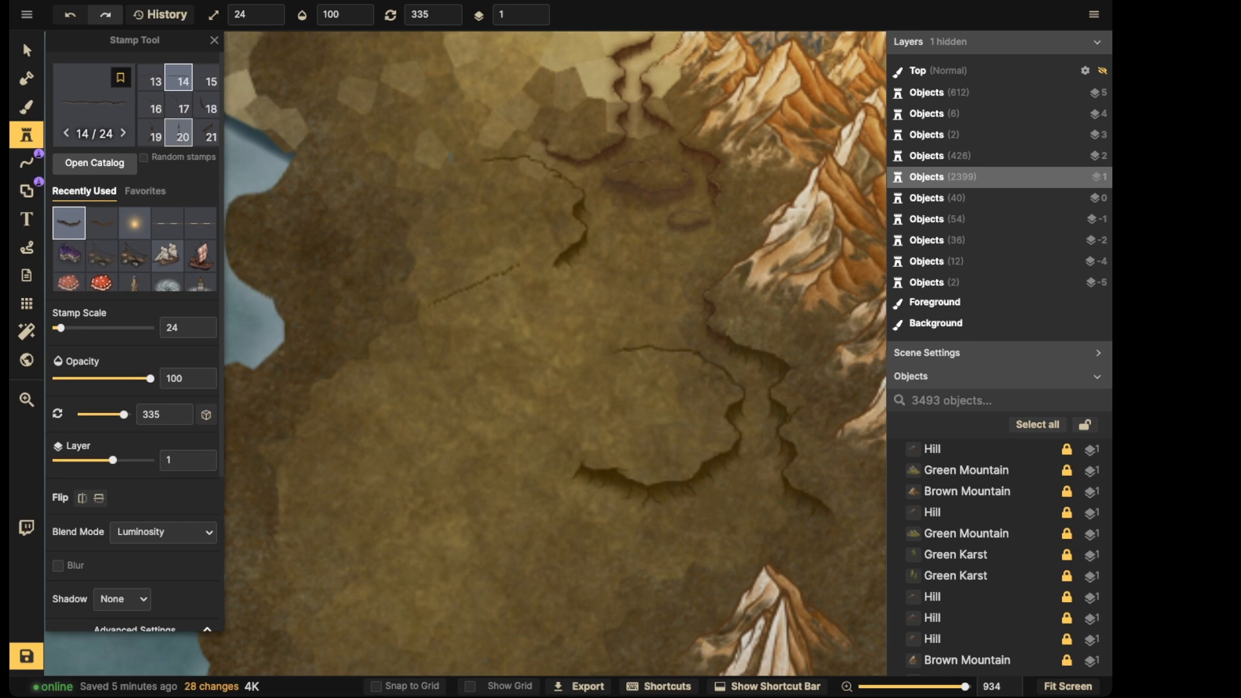
scroll(175, 113, up, 3)
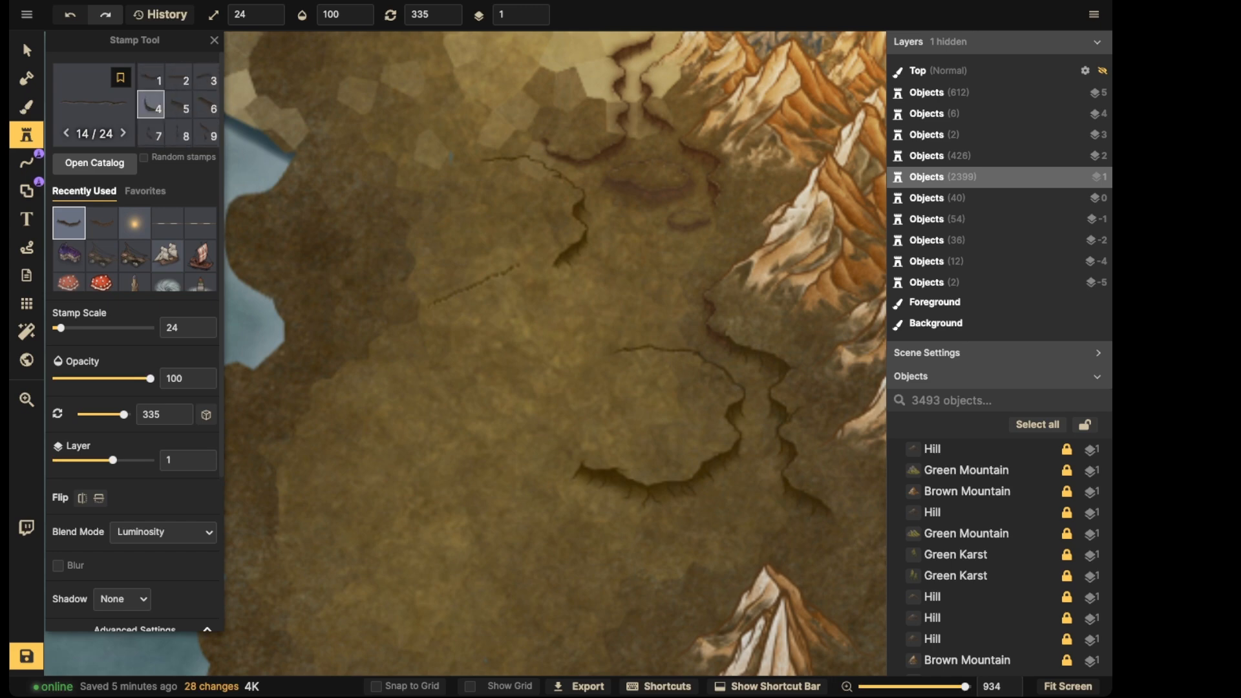
click(150, 76)
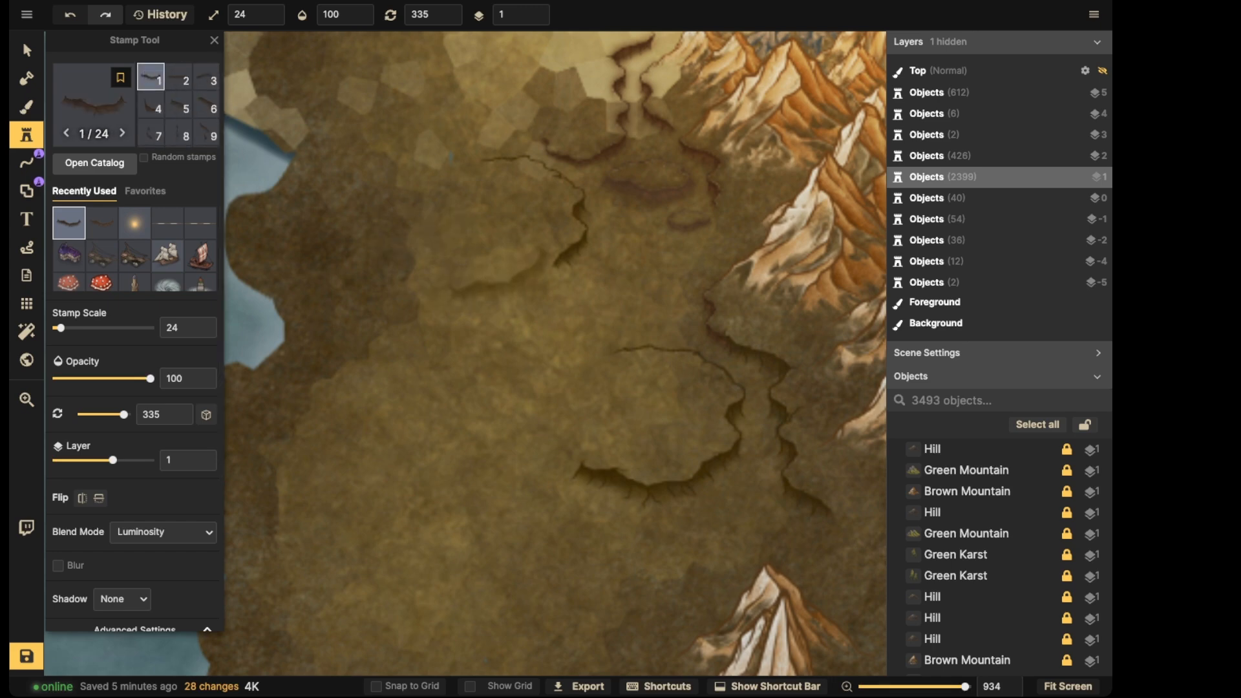
scroll(506, 276, down, 3)
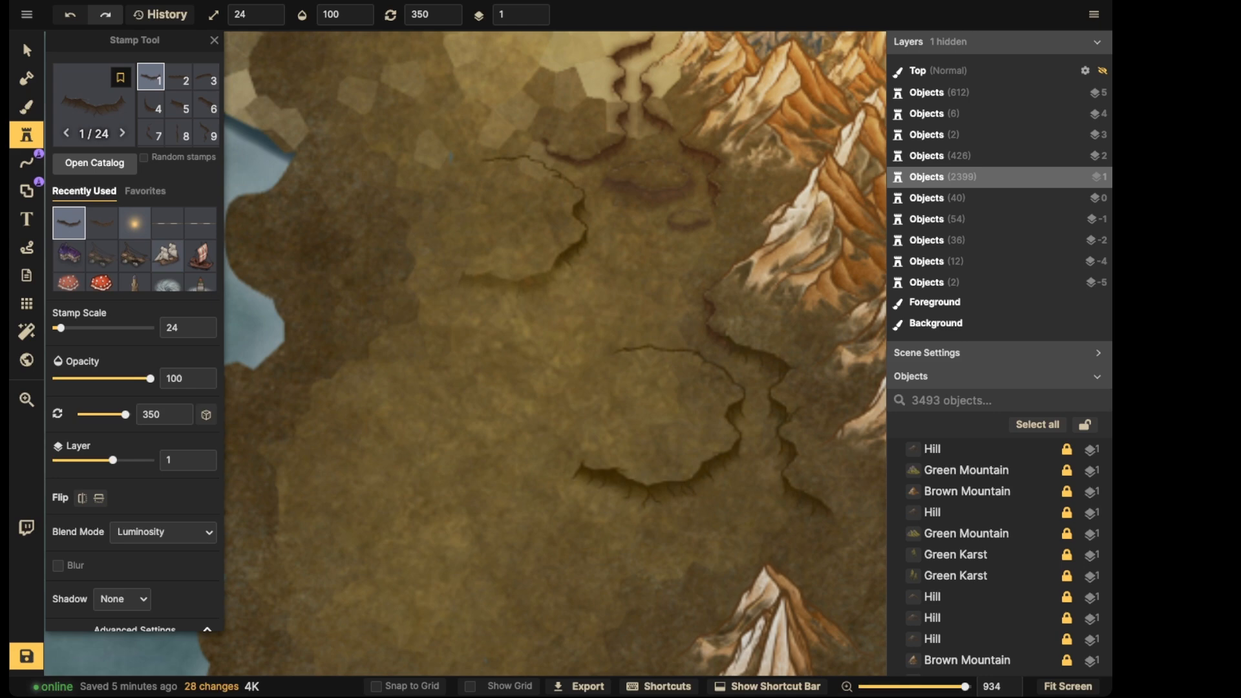
scroll(504, 274, up, 3)
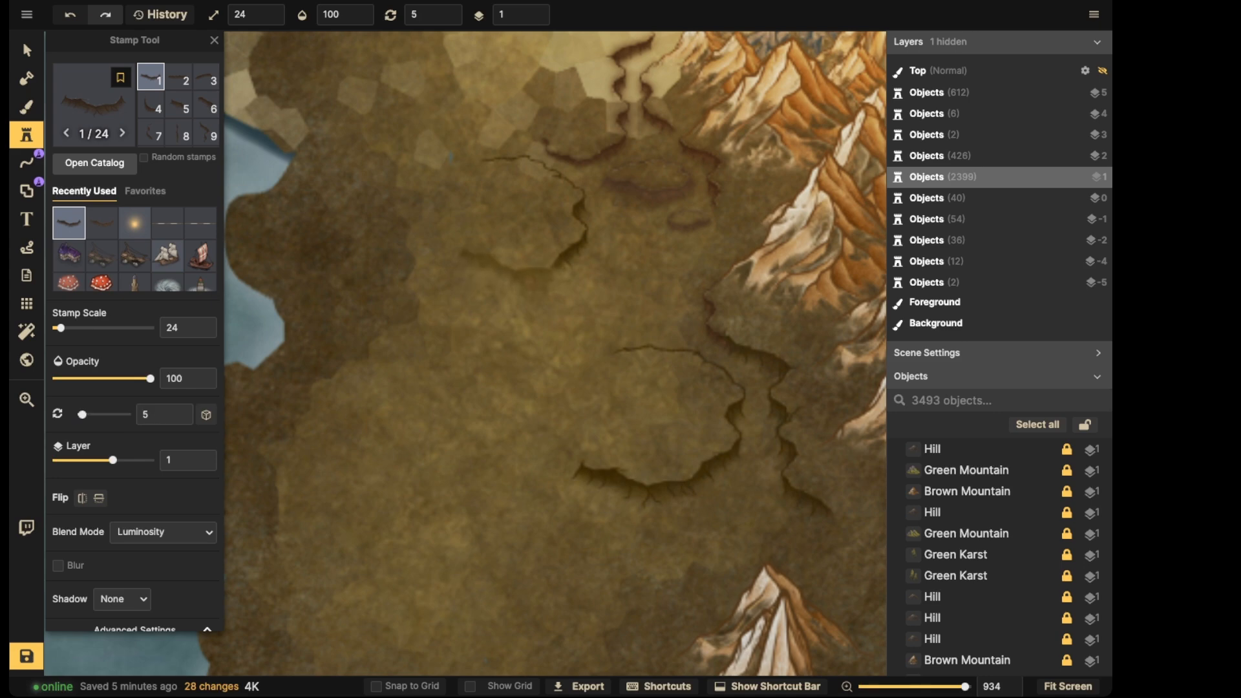
click(506, 266)
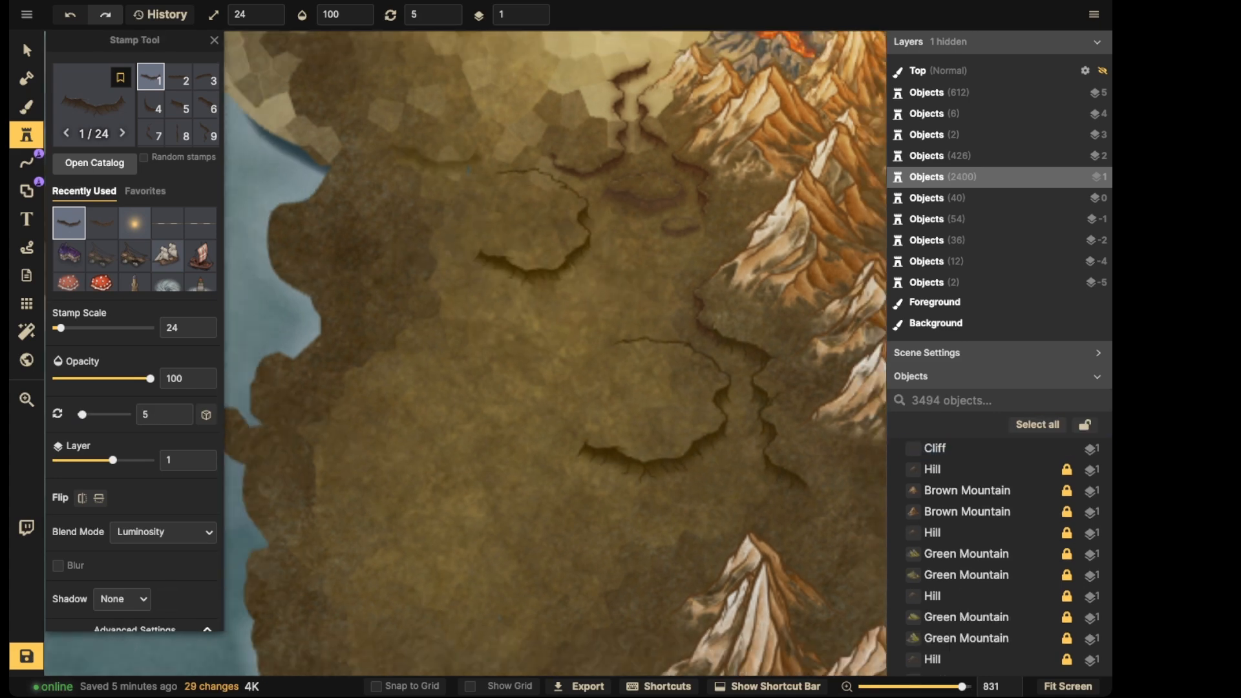
Examine the two cliff plateaus and the surrounding land from several distances
scroll(435, 160, down, 2)
click(26, 49)
key(space)
drag(323, 194, 439, 634)
drag(291, 226, 430, 243)
drag(740, 646, 569, 240)
scroll(569, 243, down, 5)
scroll(569, 243, down, 3)
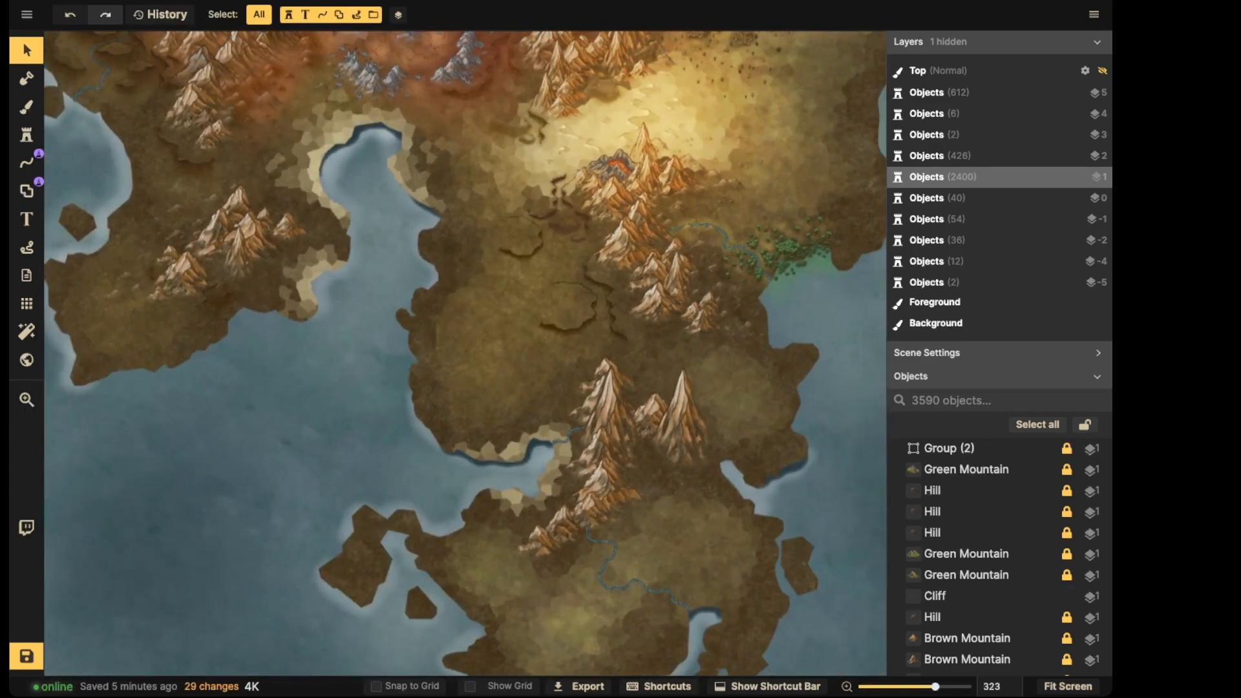
scroll(477, 370, up, 2)
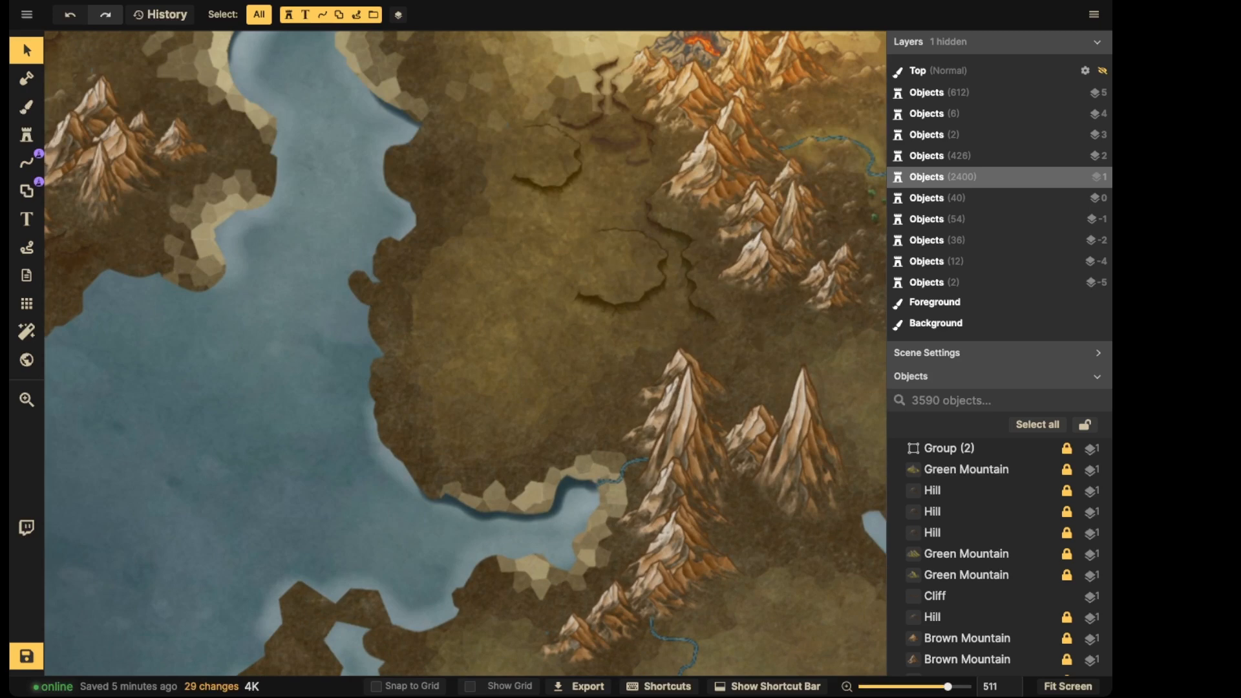
scroll(630, 239, down, 1)
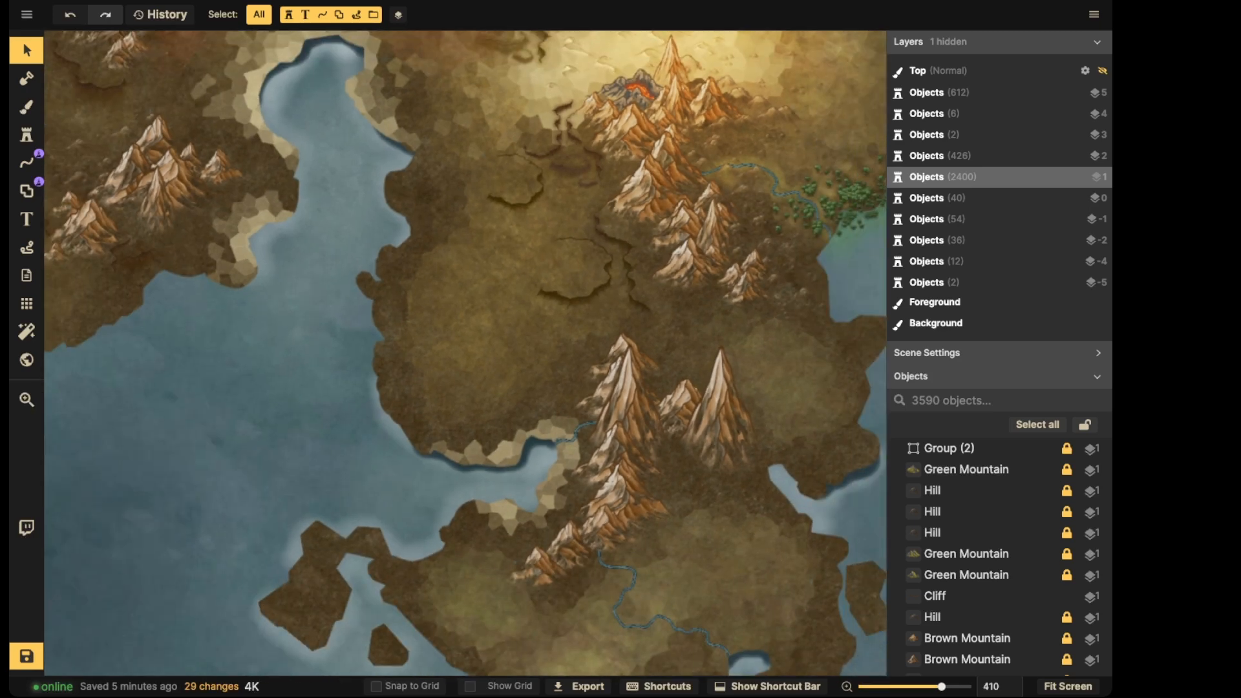
Search the Fantasy World brush textures for "cracked" and clear the search
click(26, 108)
click(134, 181)
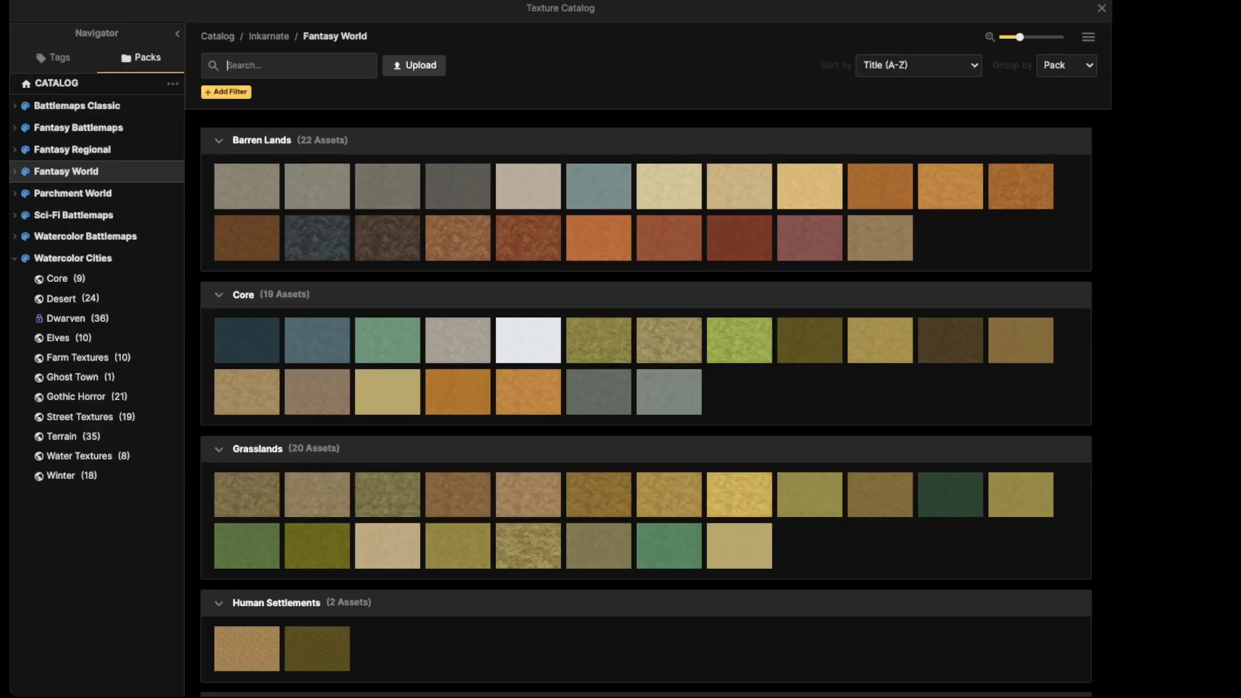
text(cracked)
key(Return)
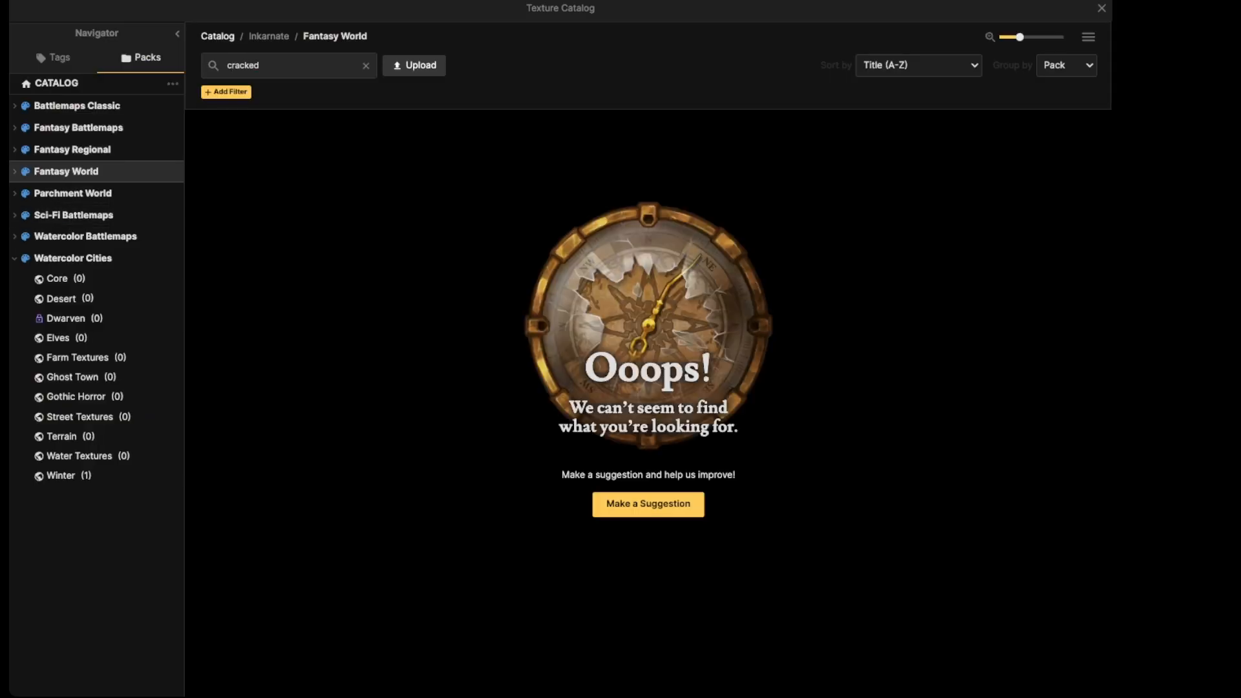
click(366, 65)
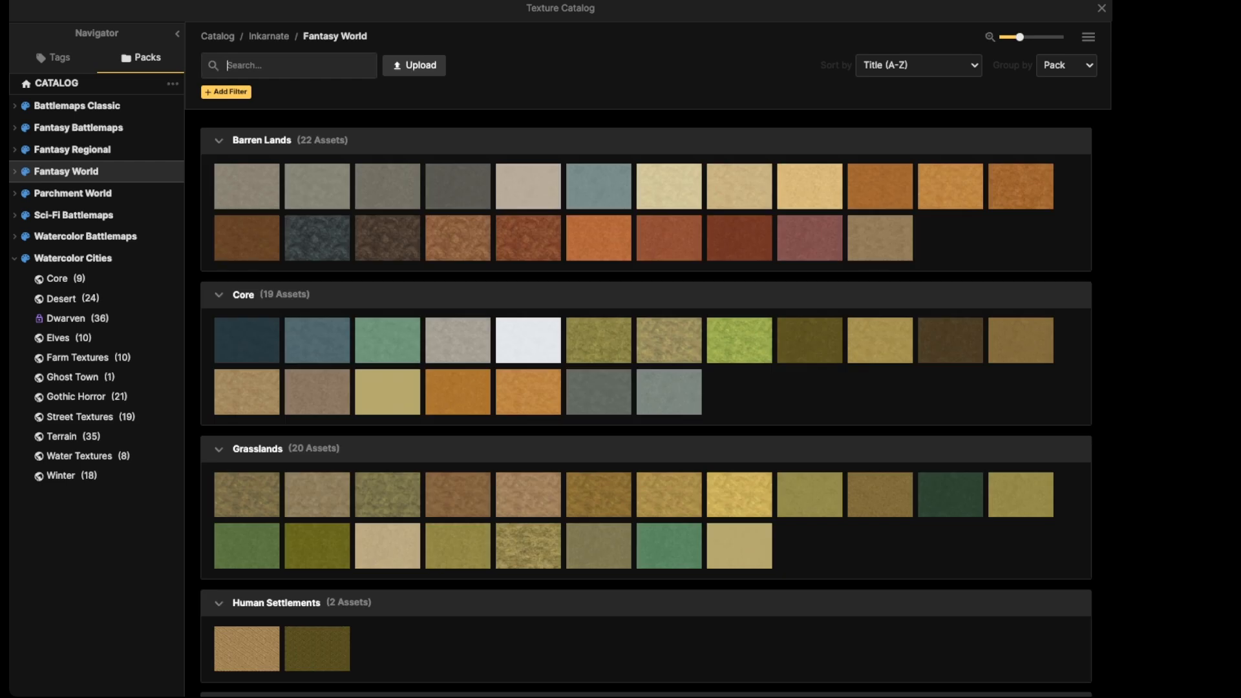
Search the textures for "alpha" with names shown and choose Cracked Ground from the Parchment World pack
text(alpha)
key(Return)
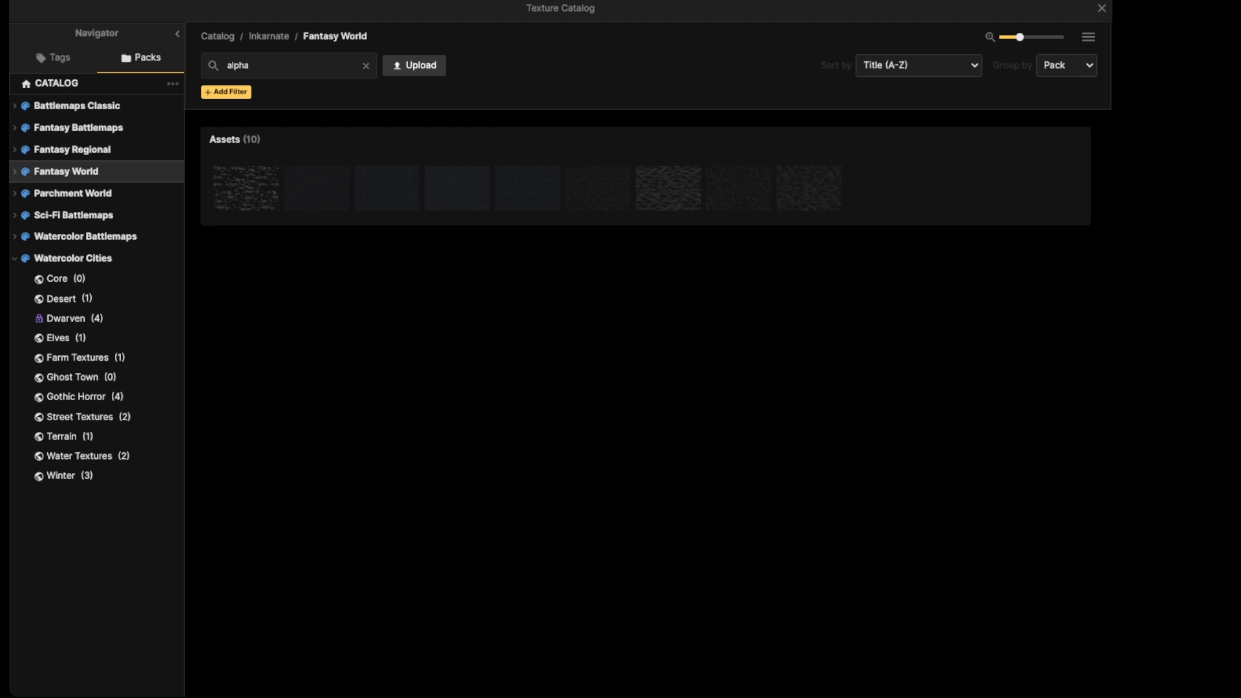
click(1088, 37)
click(1025, 57)
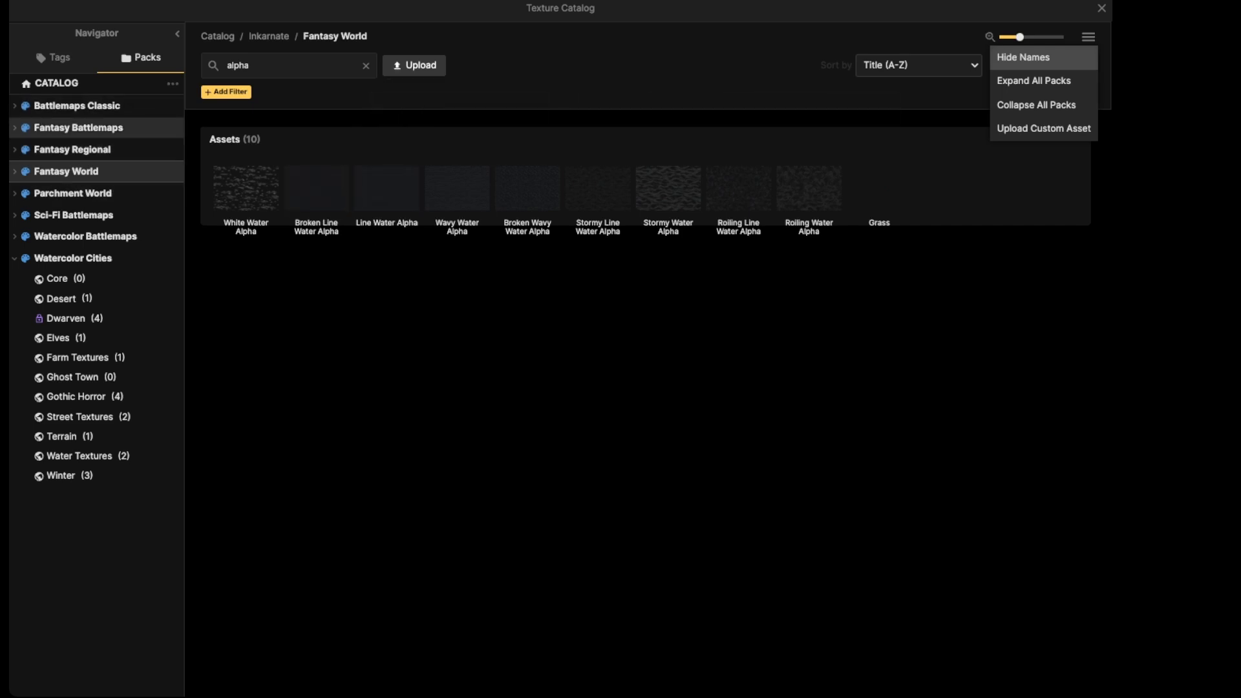
click(73, 193)
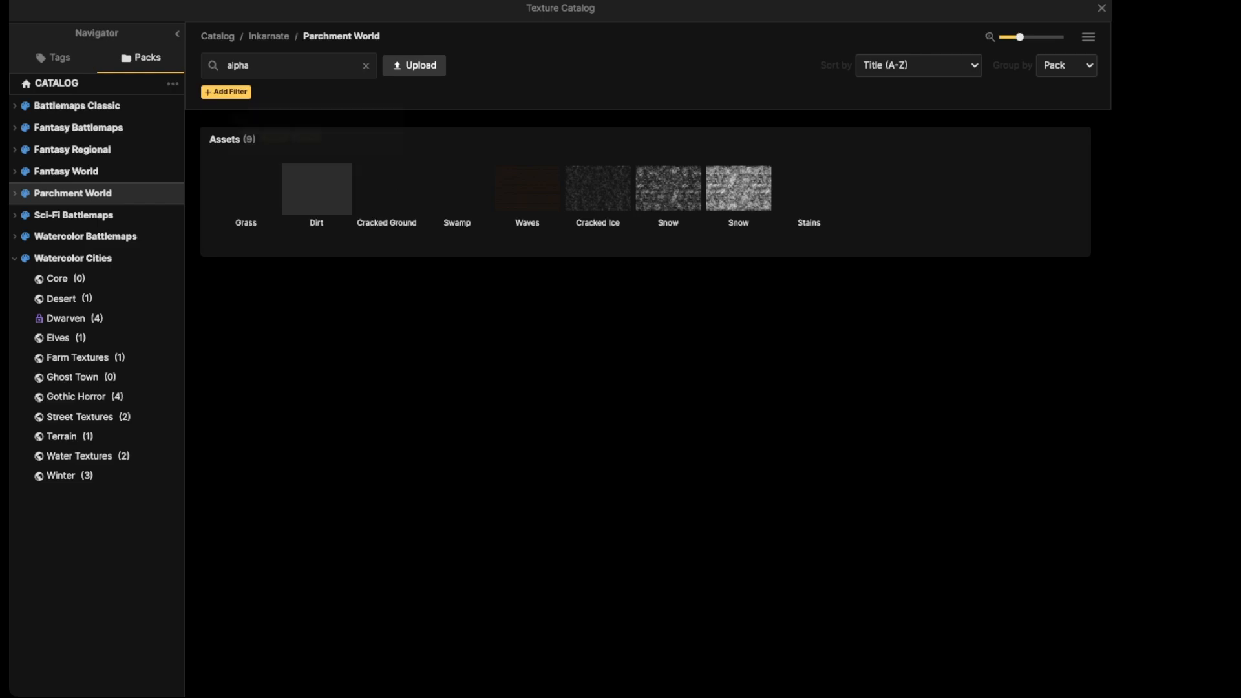
click(387, 188)
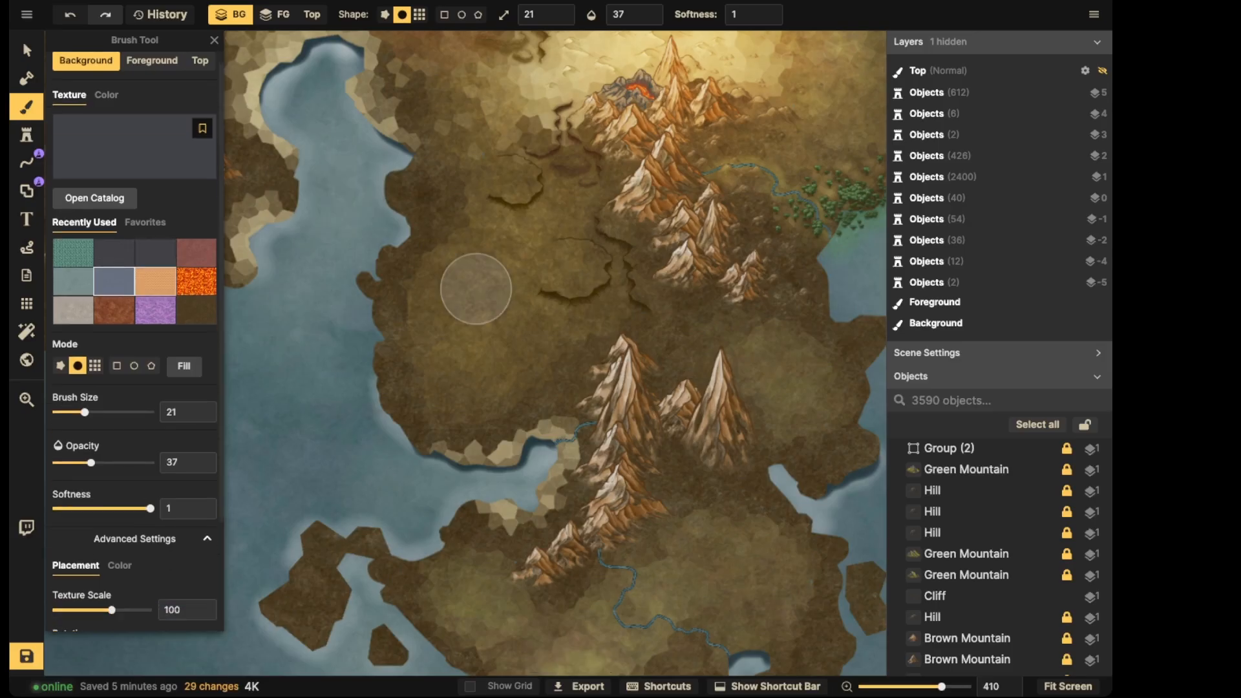
Paint the cracked ground over the plain west of the plateaus, on background and foreground, at brush size 21 and opacity 37
mouse_move(486, 254)
mouse_down()
mouse_move(476, 289)
mouse_move(455, 295)
mouse_move(441, 254)
mouse_move(483, 246)
mouse_move(502, 282)
mouse_move(507, 379)
mouse_up()
scroll(433, 260, up, 5)
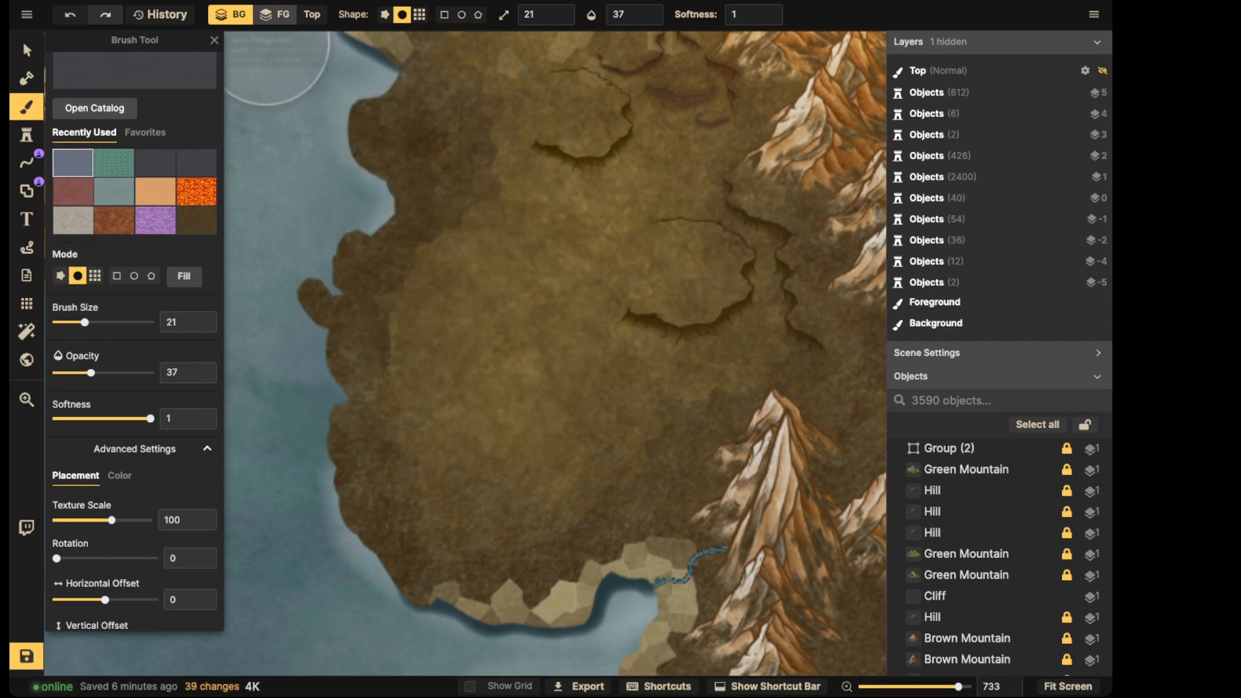
click(275, 14)
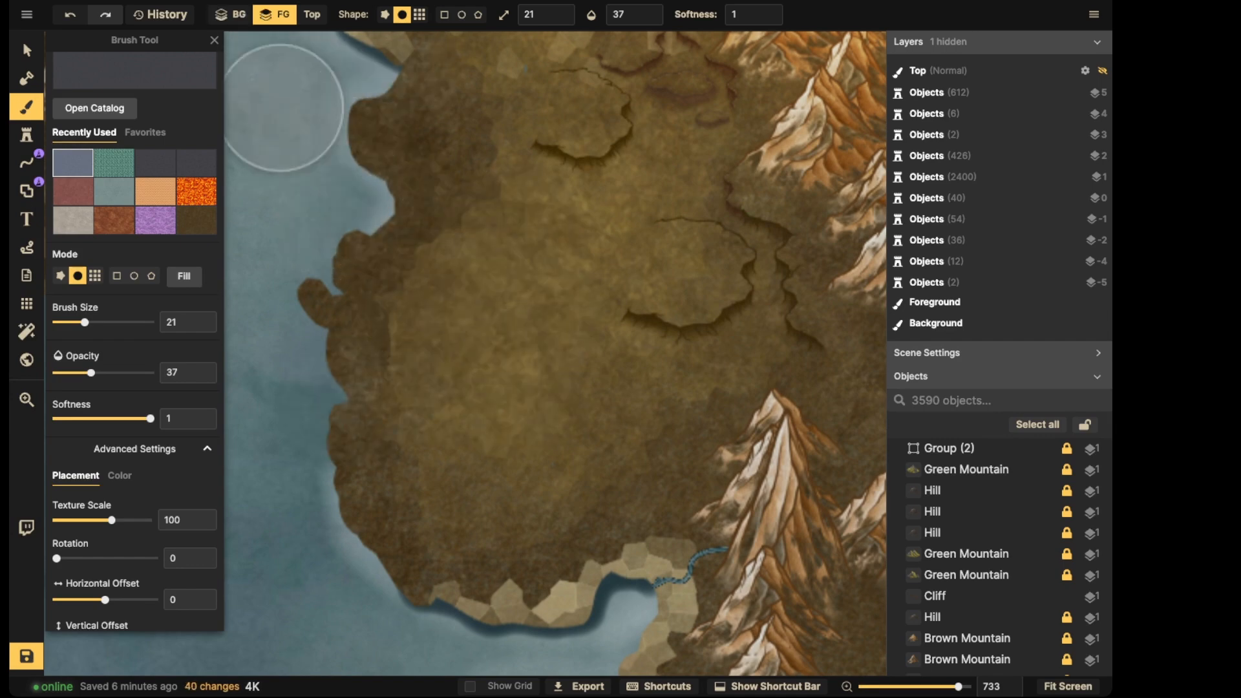
scroll(443, 252, down, 4)
mouse_move(529, 250)
mouse_down()
mouse_move(487, 297)
mouse_move(491, 272)
mouse_move(476, 295)
mouse_move(487, 266)
mouse_move(531, 327)
mouse_move(507, 360)
mouse_up()
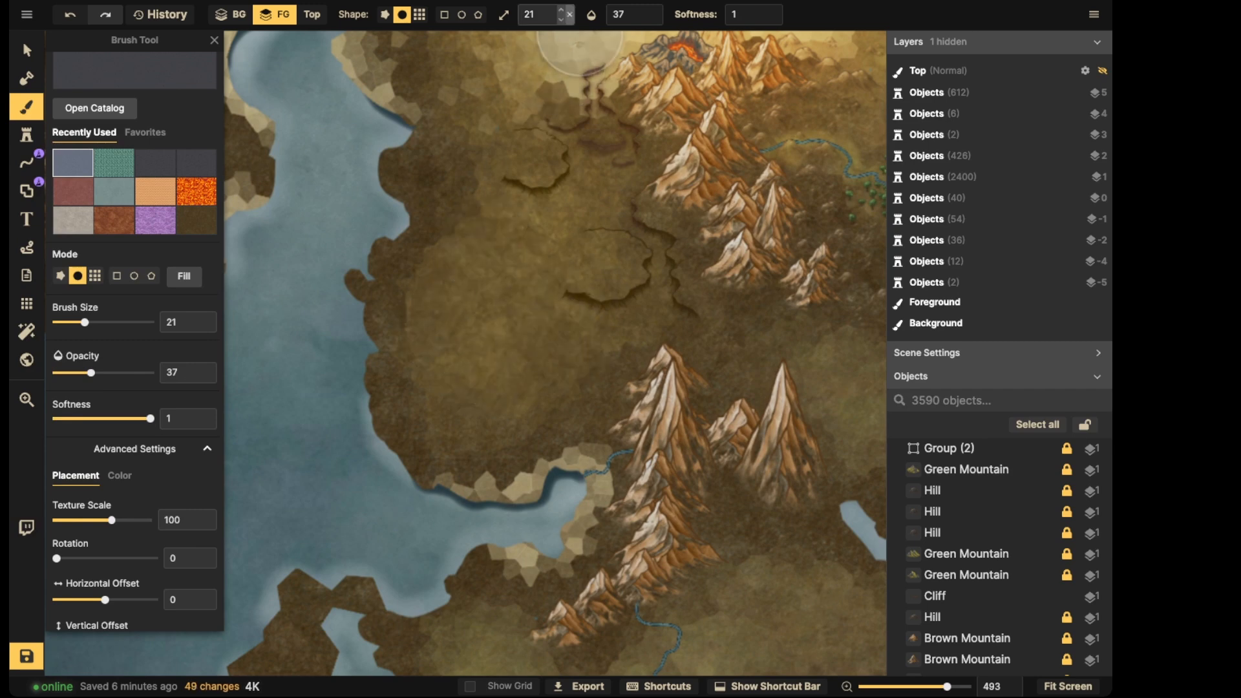
Paint the cracked ground on the foreground across the whole western plain with brush size 20 and opacity 100
key(8)
key(5)
click(659, 14)
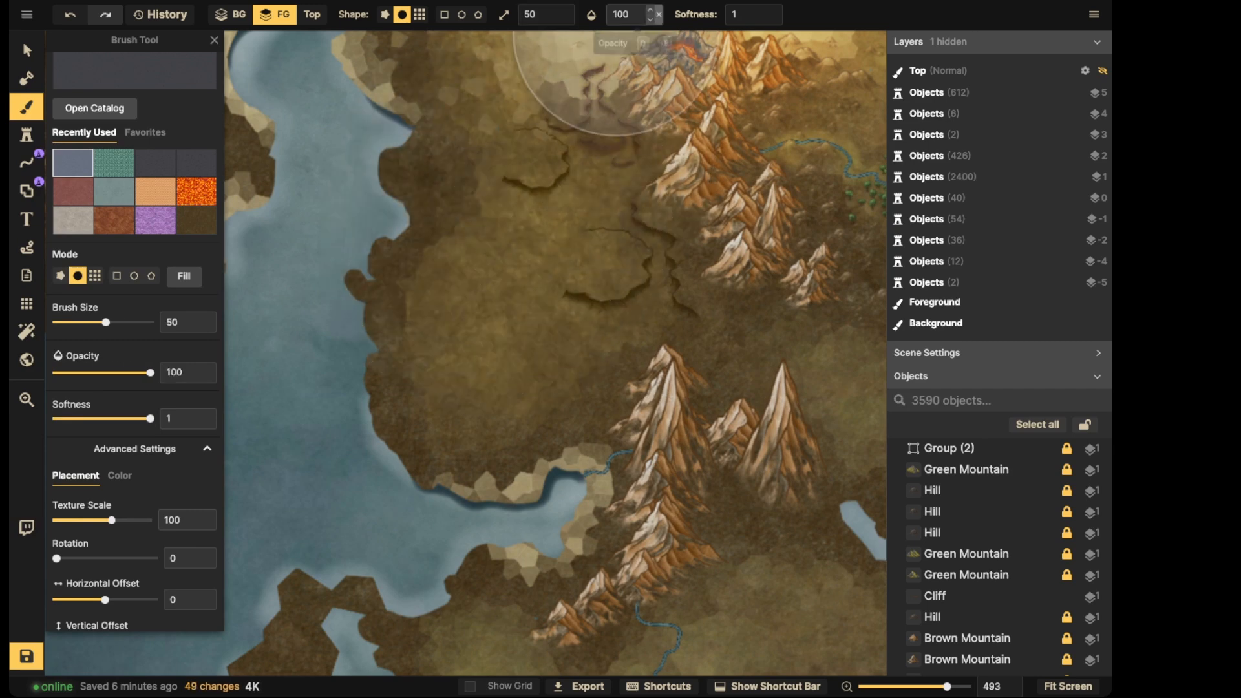
key(2)
key(1)
key(2)
mouse_move(480, 252)
mouse_down()
mouse_move(567, 219)
mouse_move(424, 224)
mouse_move(510, 291)
mouse_move(516, 348)
mouse_move(549, 351)
mouse_move(469, 305)
mouse_move(420, 295)
mouse_move(392, 368)
mouse_move(448, 400)
mouse_move(495, 349)
mouse_move(524, 418)
mouse_move(554, 359)
mouse_move(661, 328)
mouse_move(597, 368)
mouse_move(611, 335)
mouse_move(548, 295)
mouse_move(613, 183)
mouse_move(582, 207)
mouse_move(594, 182)
mouse_move(559, 219)
mouse_move(478, 221)
mouse_move(459, 178)
mouse_move(401, 207)
mouse_move(415, 416)
mouse_move(452, 458)
mouse_move(558, 410)
mouse_move(531, 478)
mouse_move(501, 476)
mouse_move(579, 430)
mouse_move(582, 411)
mouse_move(686, 331)
mouse_move(680, 356)
mouse_move(744, 391)
mouse_move(740, 375)
mouse_move(606, 366)
mouse_move(509, 331)
mouse_move(433, 186)
mouse_move(421, 125)
mouse_move(439, 197)
mouse_move(463, 167)
mouse_move(414, 257)
mouse_move(476, 277)
mouse_move(445, 311)
mouse_move(416, 417)
mouse_move(460, 477)
mouse_move(539, 419)
mouse_move(486, 417)
mouse_move(552, 414)
mouse_move(484, 420)
mouse_move(447, 362)
mouse_move(467, 322)
mouse_move(504, 393)
mouse_up()
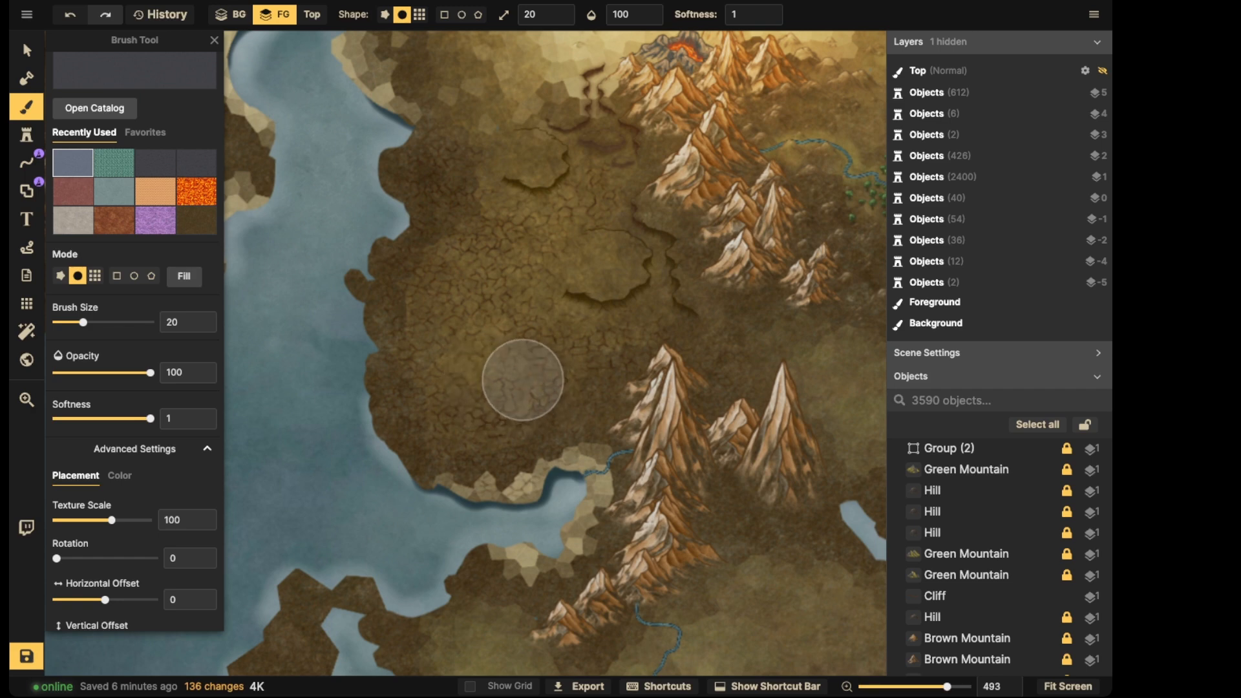
drag(554, 411, 540, 311)
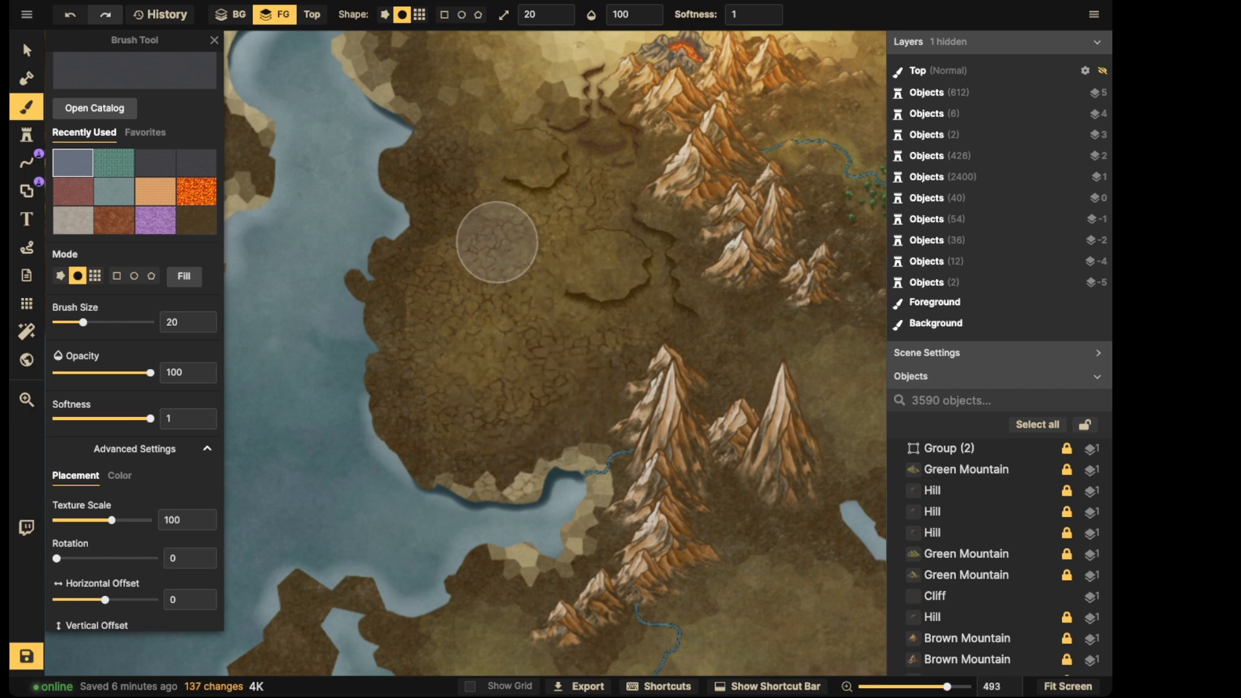
Reinforce the cracked ground in the middle of the plain and brush the gap between the two mountain ranges
scroll(571, 300, down, 2)
key(space)
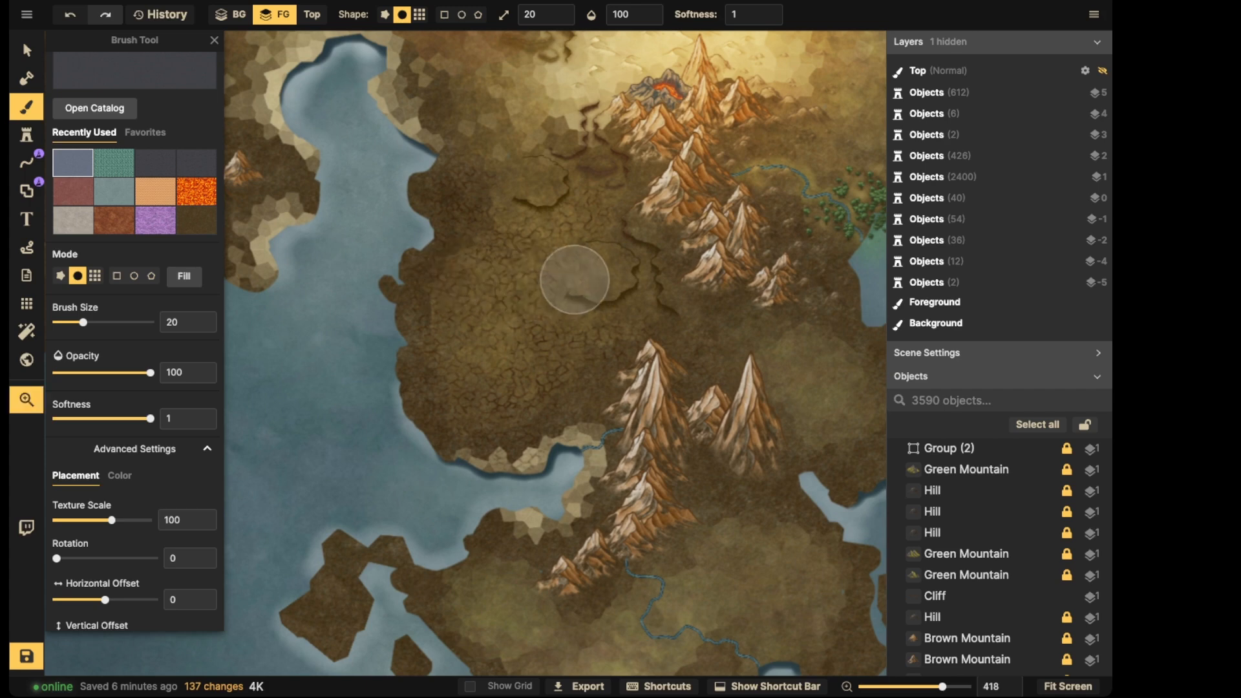
drag(568, 277, 472, 285)
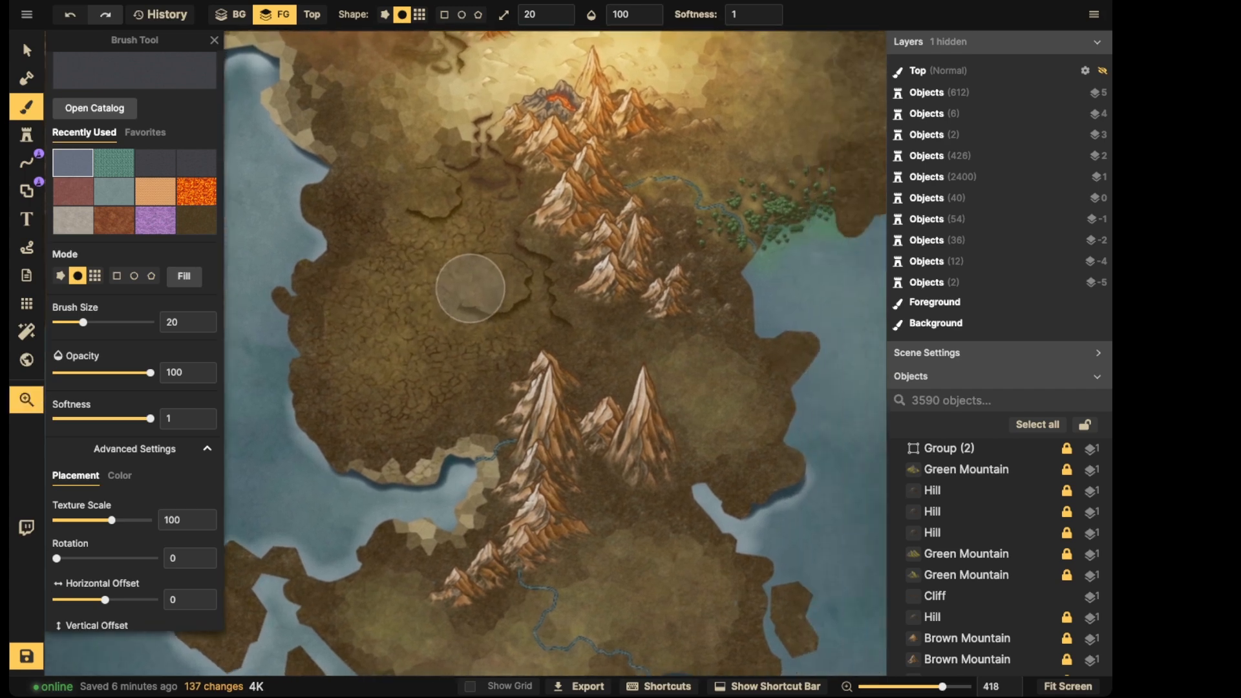
drag(392, 207, 396, 320)
drag(393, 317, 348, 268)
mouse_move(600, 288)
mouse_down()
mouse_move(611, 316)
mouse_move(600, 340)
mouse_up()
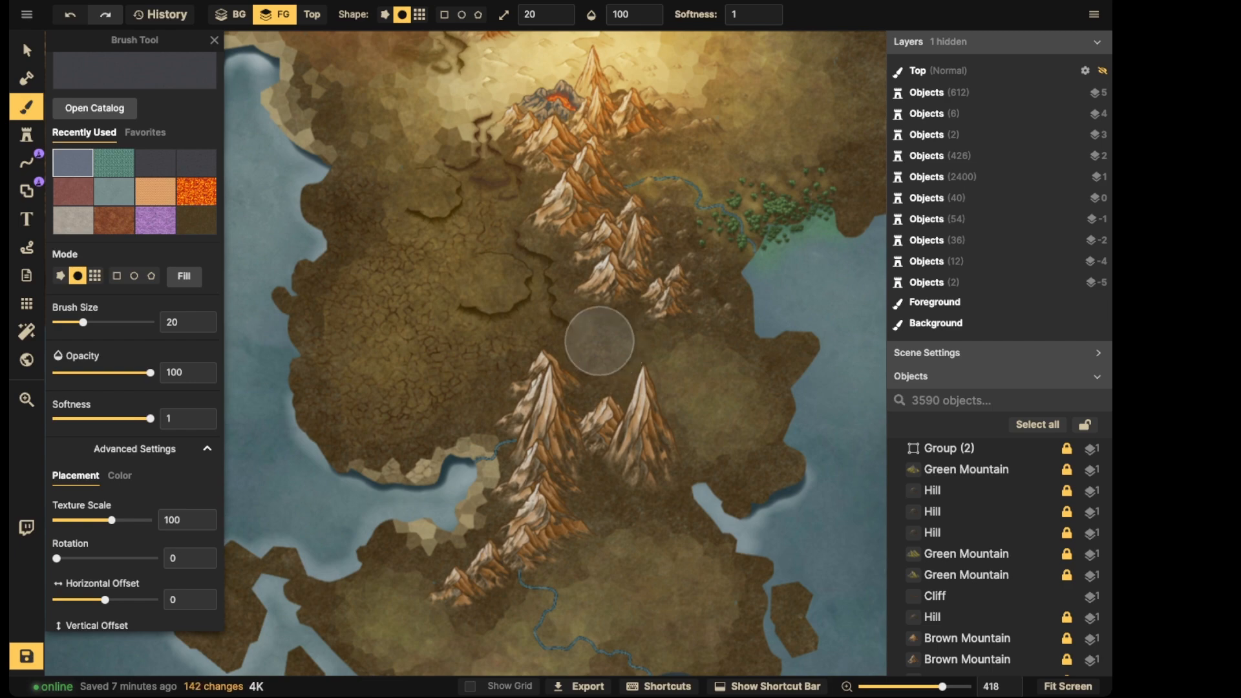
Place the second Light stamp variant over the cracked plain west of the plateaus, at scale 54
key(s)
scroll(439, 285, down, 2)
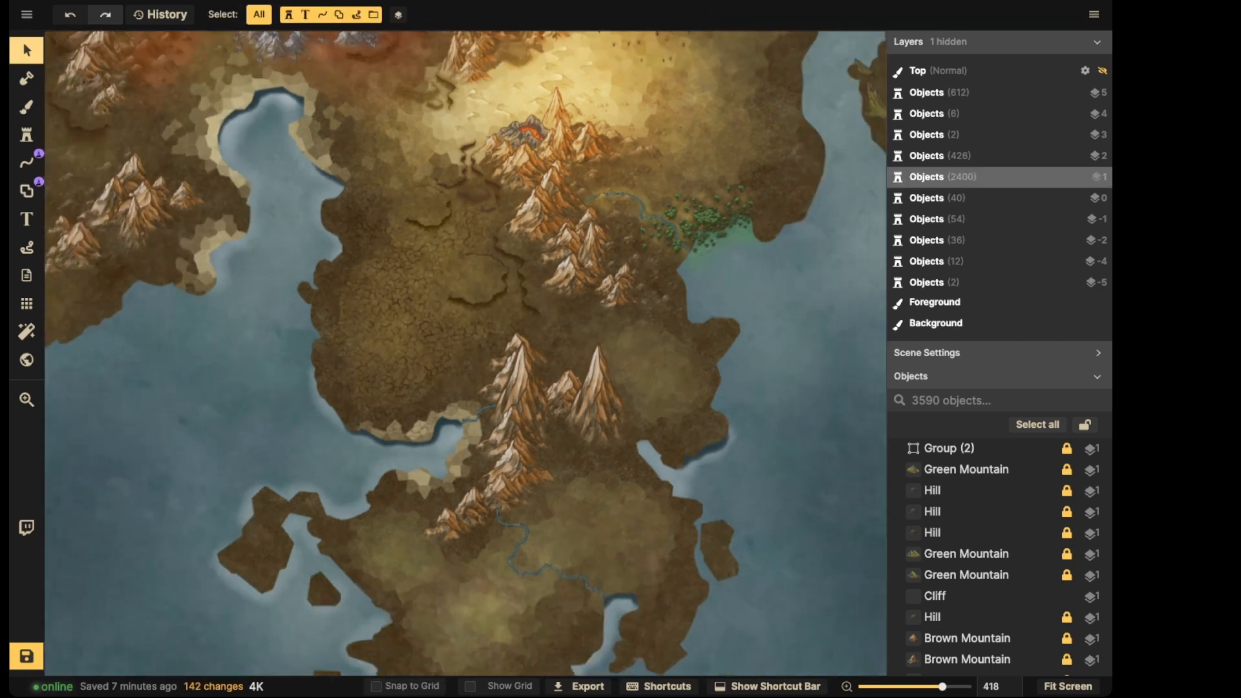
mouse_move(431, 223)
mouse_down()
mouse_move(494, 252)
mouse_move(617, 387)
mouse_up()
drag(420, 200, 658, 539)
click(25, 134)
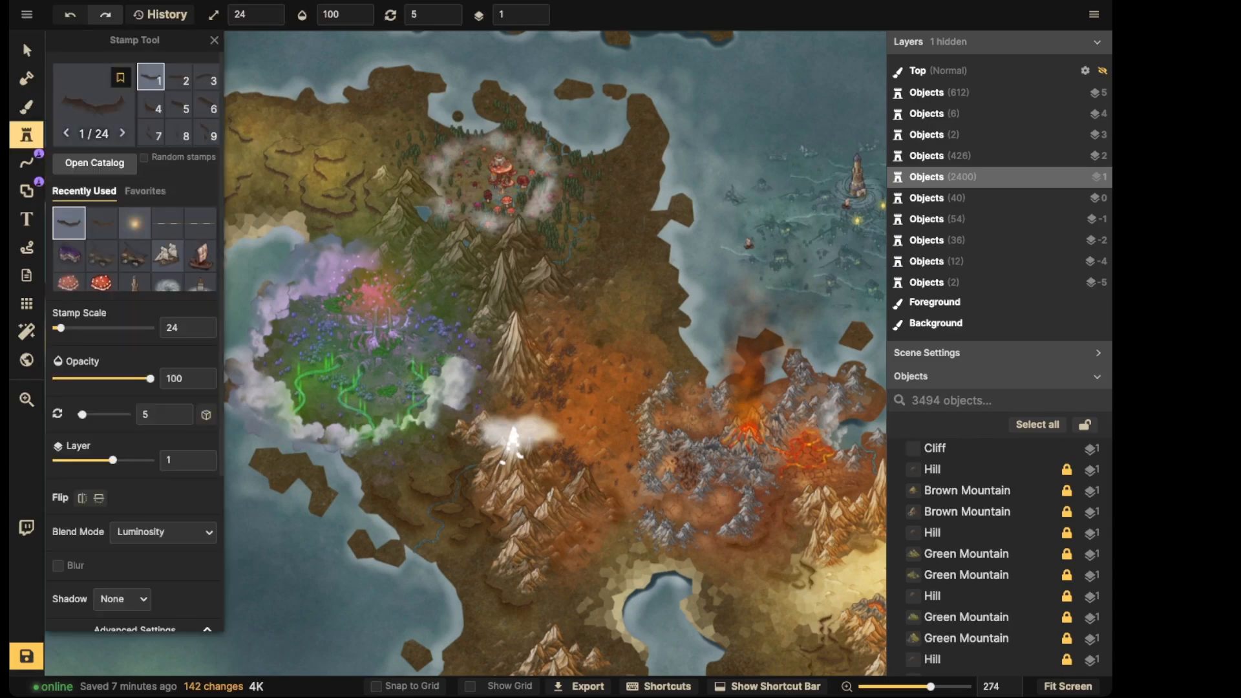
click(135, 224)
drag(556, 466, 394, 217)
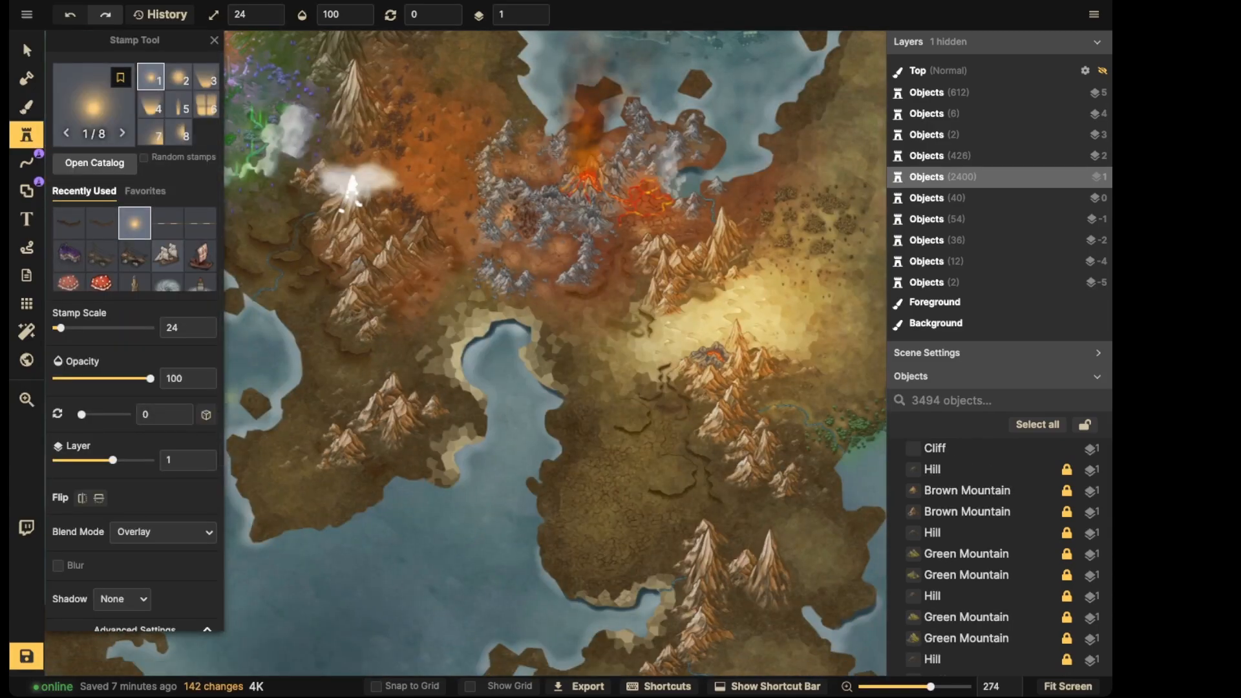
scroll(394, 538, up, 5)
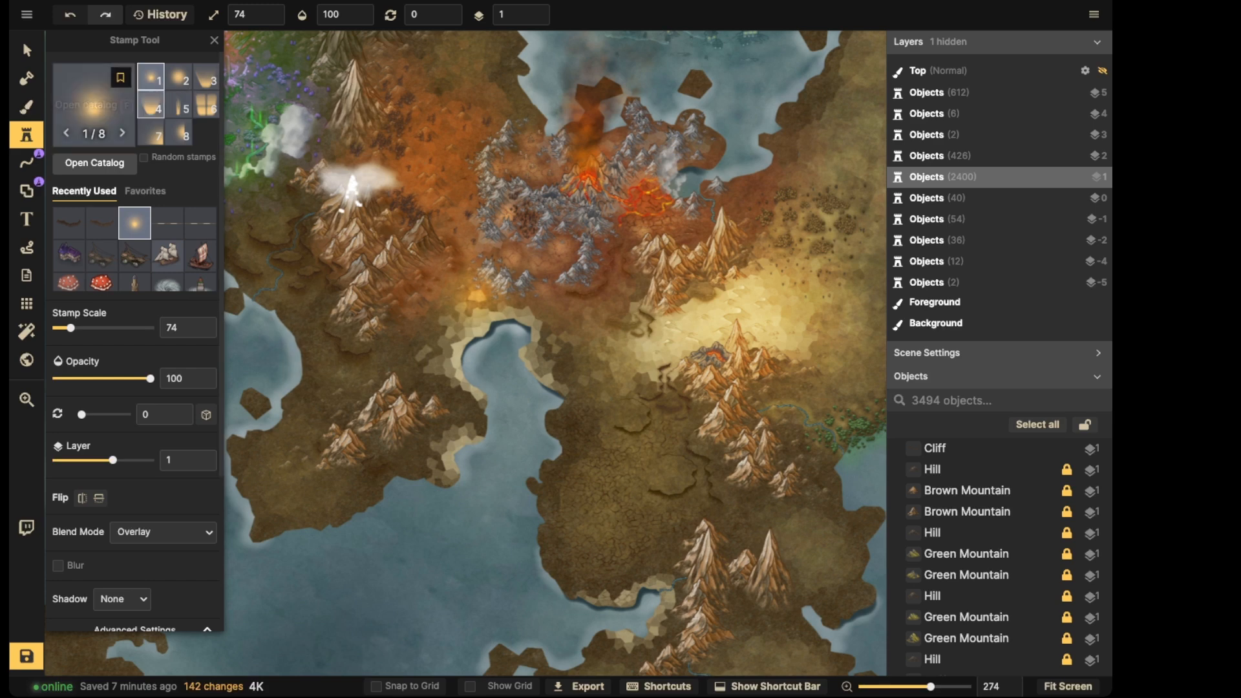
key(2)
click(614, 511)
scroll(614, 510, down, 2)
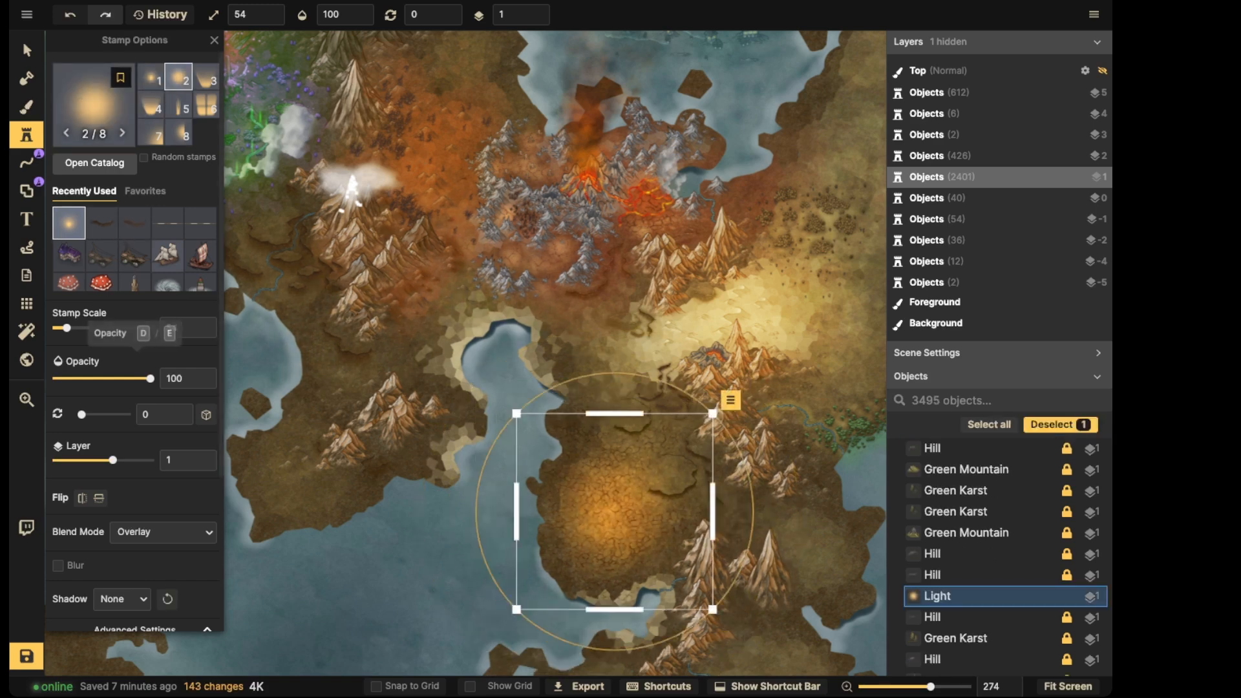
Reduce the light's opacity to 40 and enlarge its scale to 64 over the cracked plain
click(117, 379)
drag(95, 379, 93, 379)
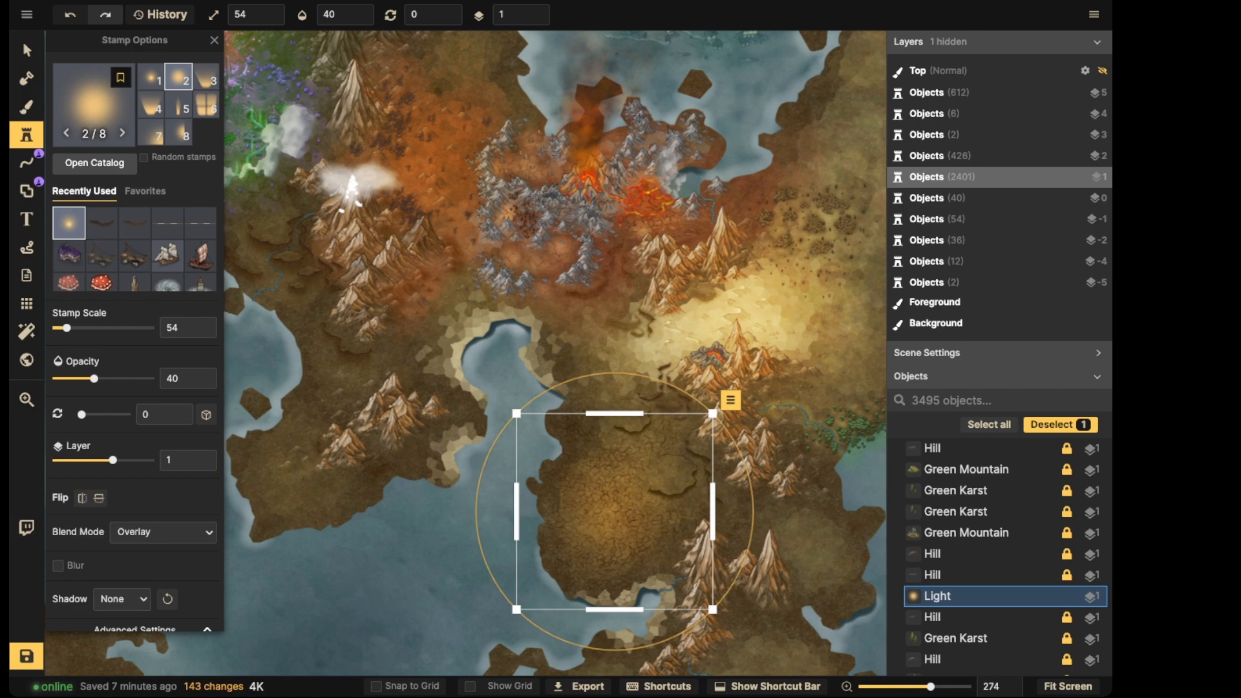
drag(614, 510, 614, 513)
scroll(615, 513, up, 1)
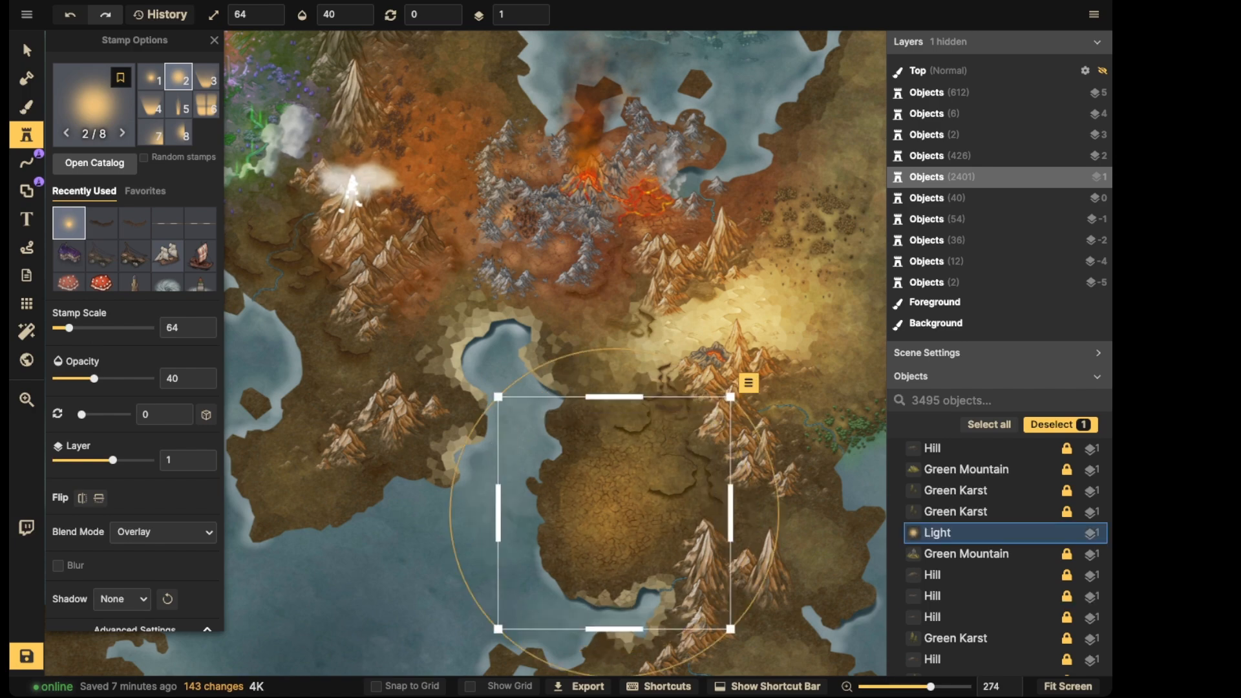
click(26, 51)
Save the map
scroll(461, 271, down, 8)
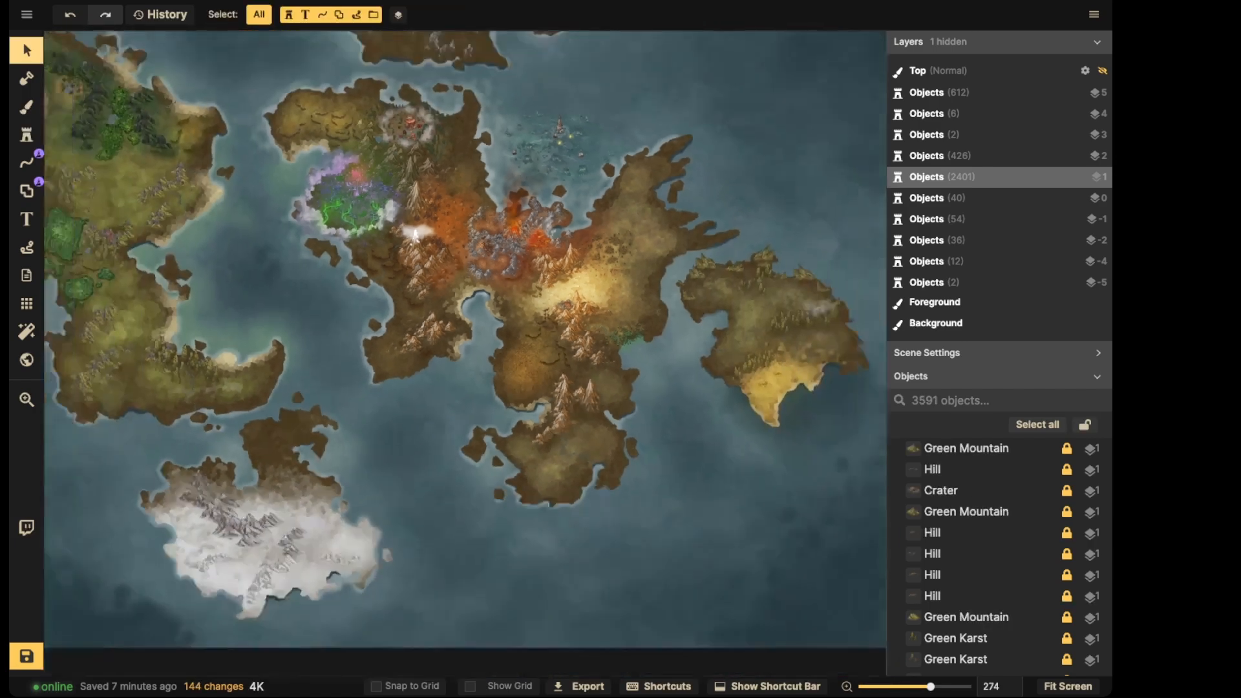
scroll(660, 446, down, 8)
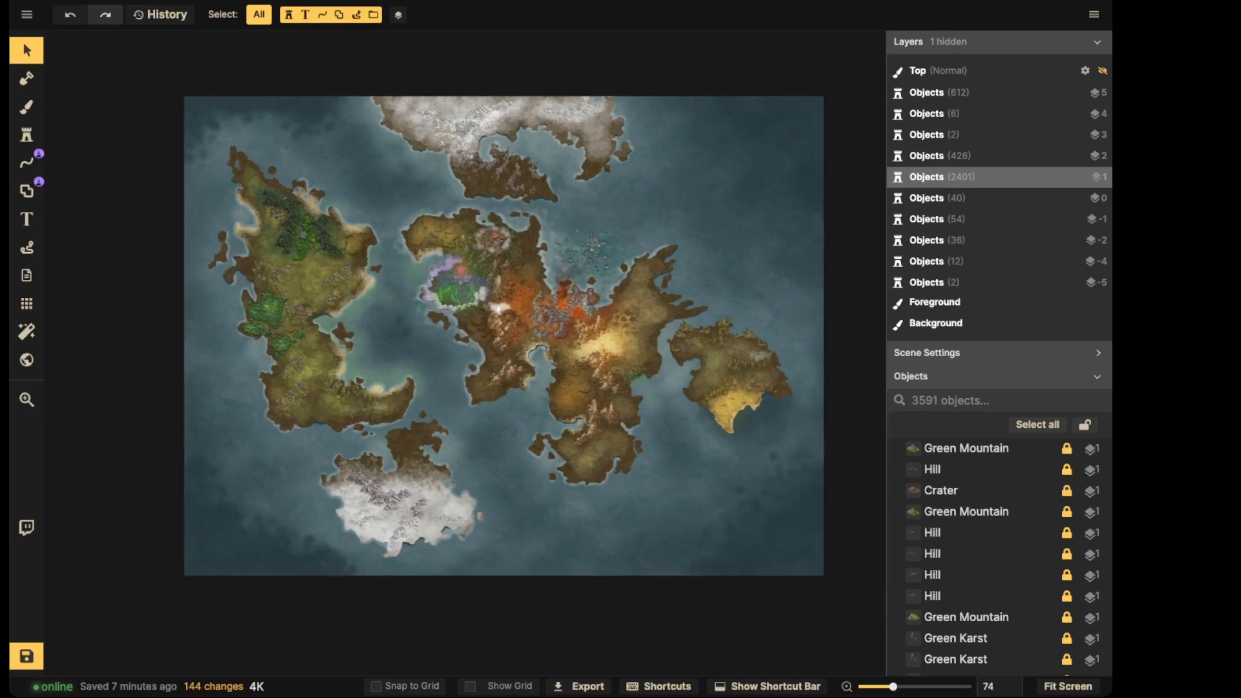
click(26, 657)
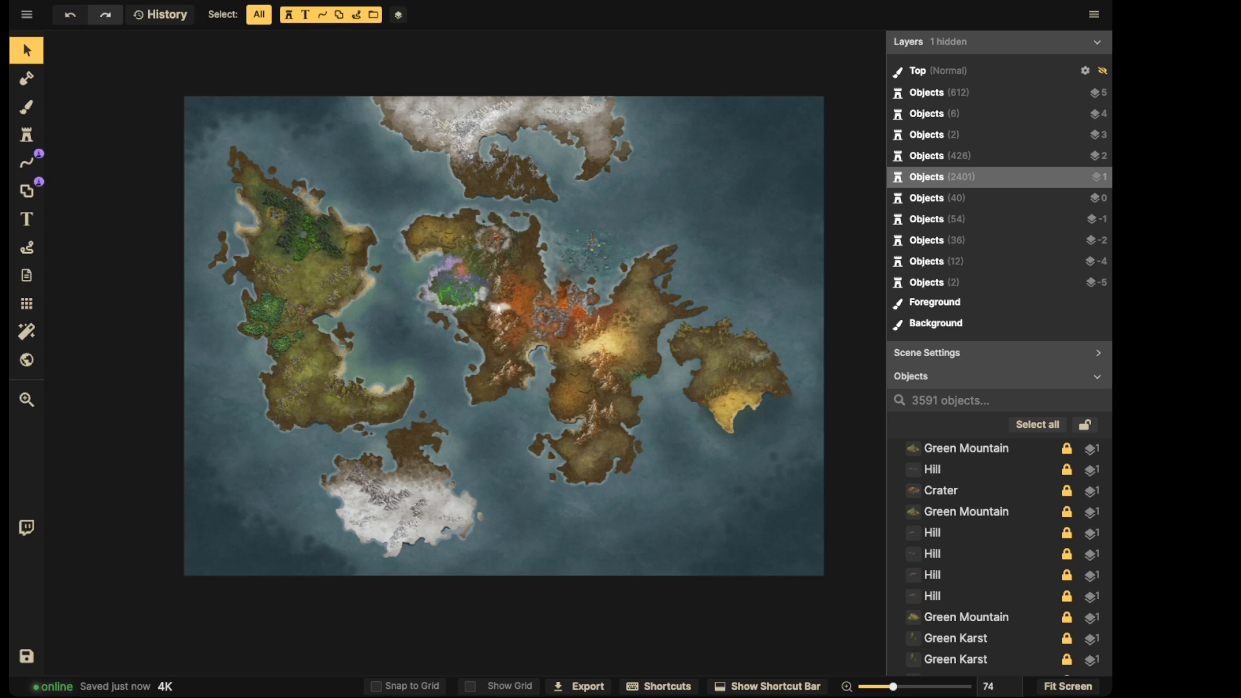
Examine the whole world map and the central continent for areas that still need detail
scroll(426, 305, up, 2)
scroll(336, 333, down, 2)
key(space)
drag(336, 333, 336, 341)
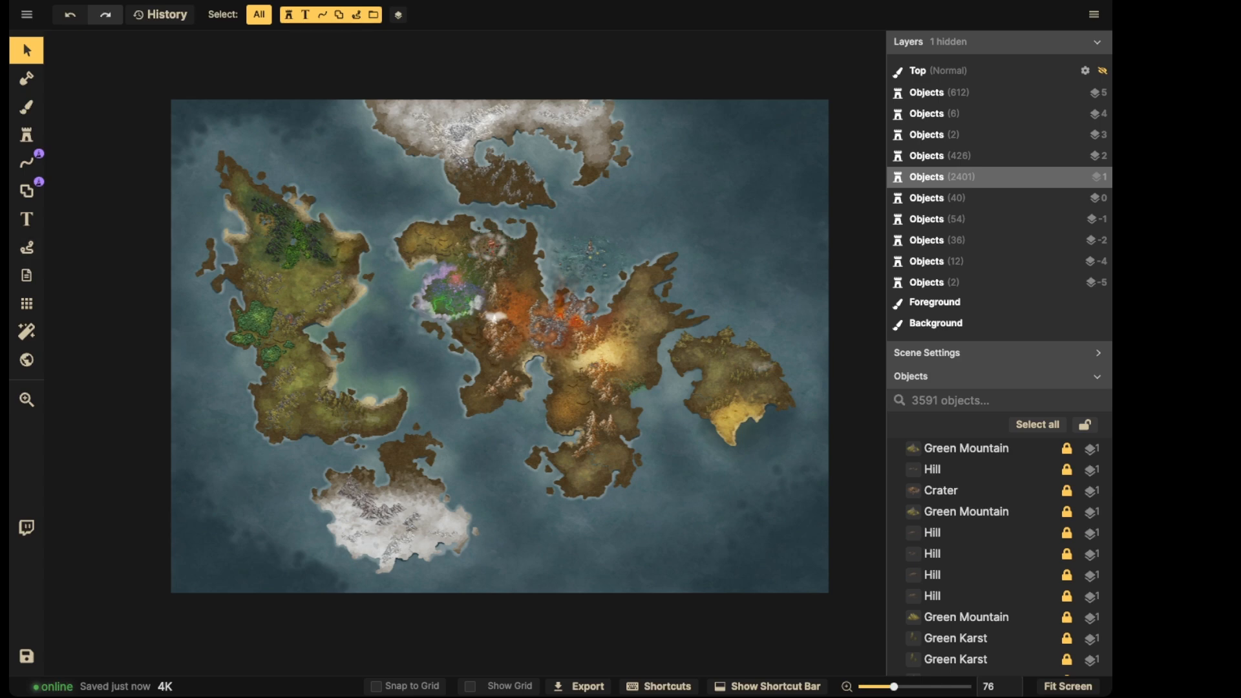
scroll(520, 286, up, 5)
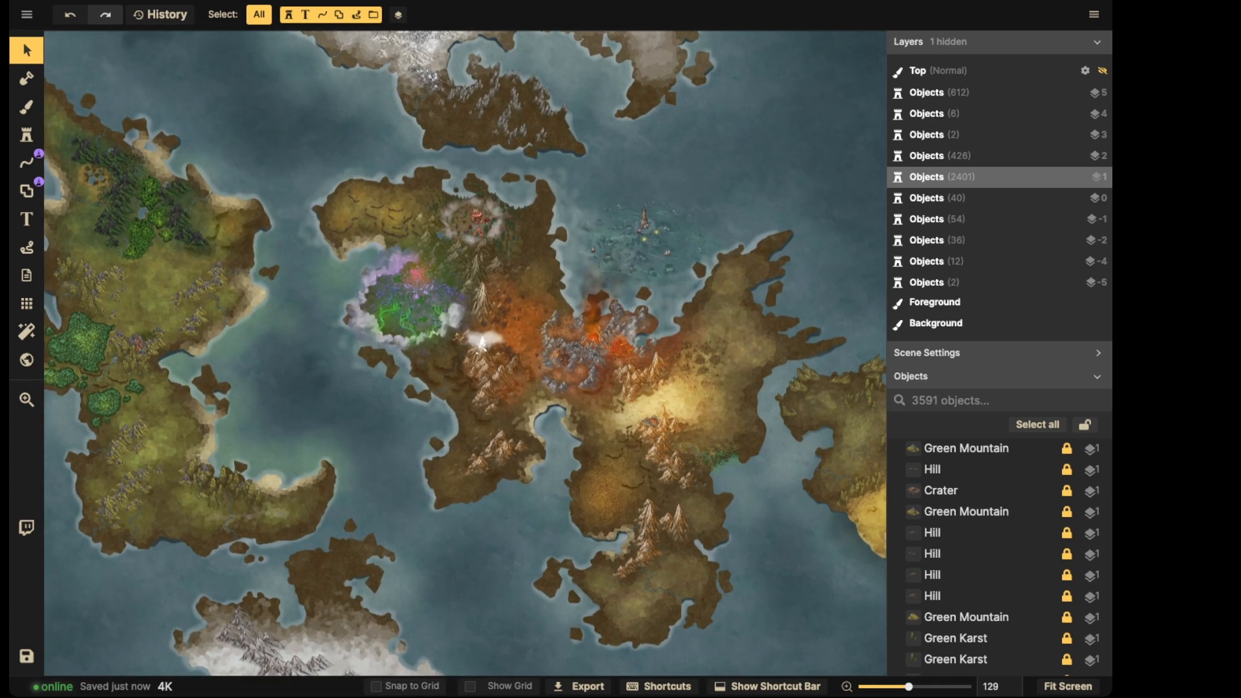
scroll(621, 343, up, 2)
scroll(550, 324, down, 2)
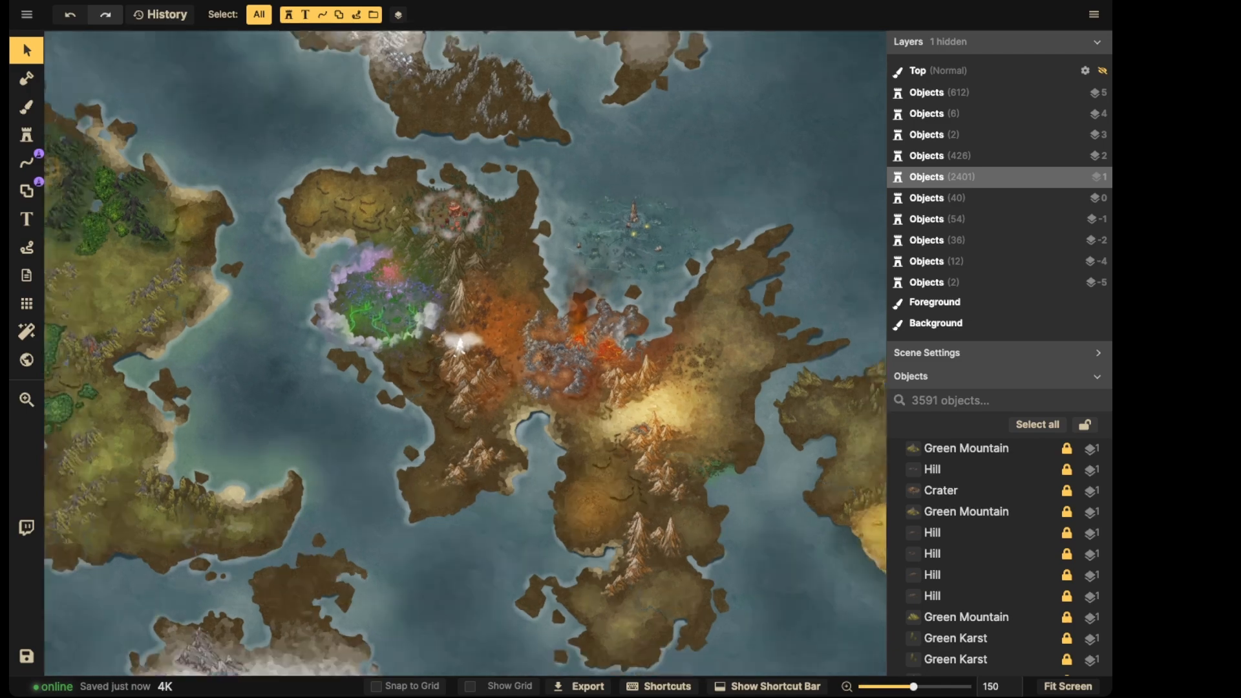
drag(550, 323, 571, 383)
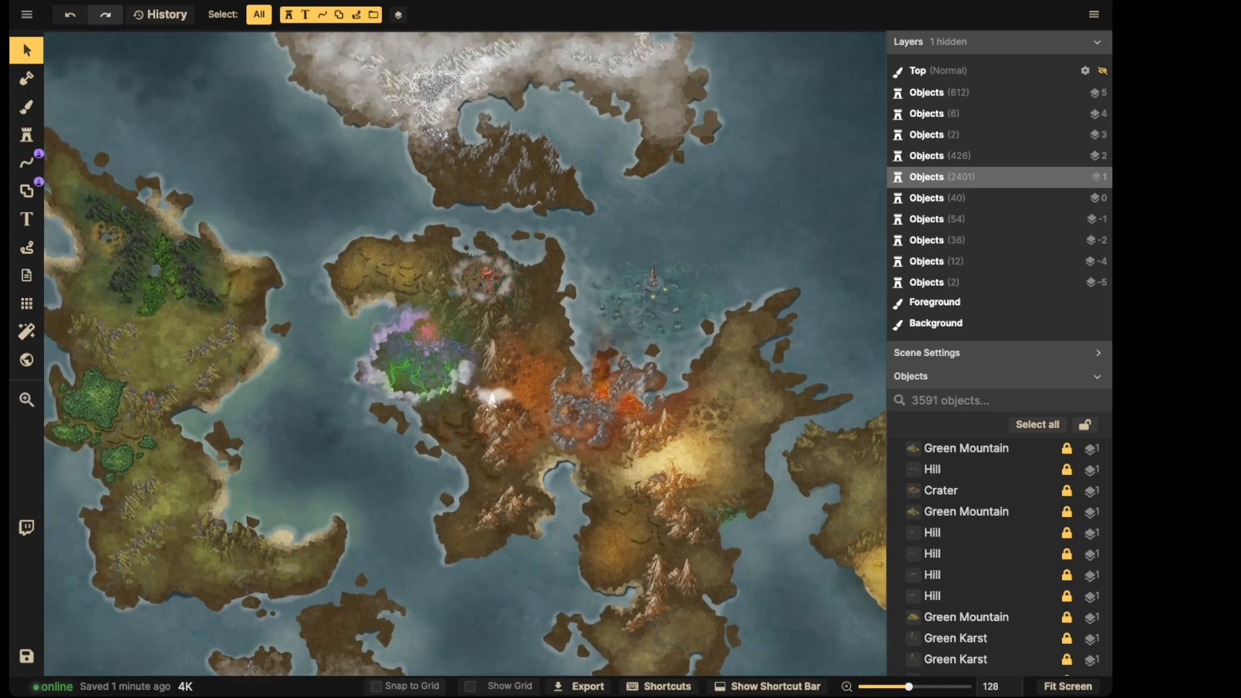
scroll(522, 265, up, 10)
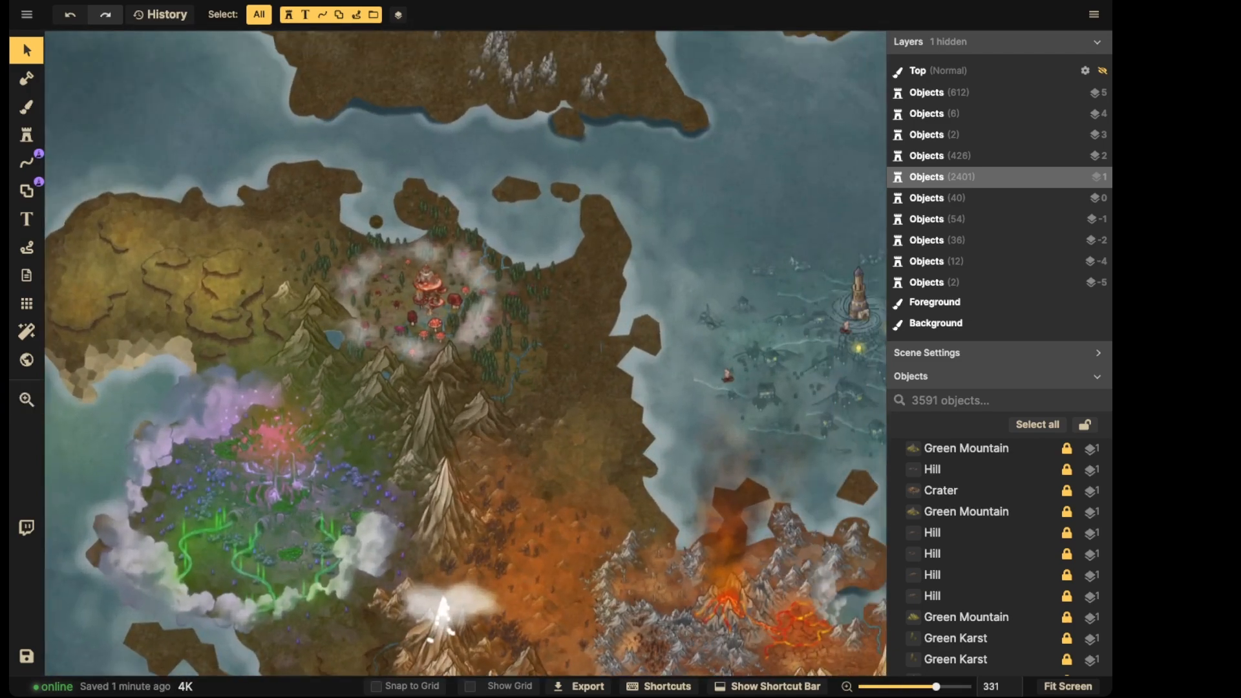
Examine the sunken village around the lighthouse in the bay north of the volcanic region
drag(844, 350, 537, 366)
scroll(673, 354, up, 4)
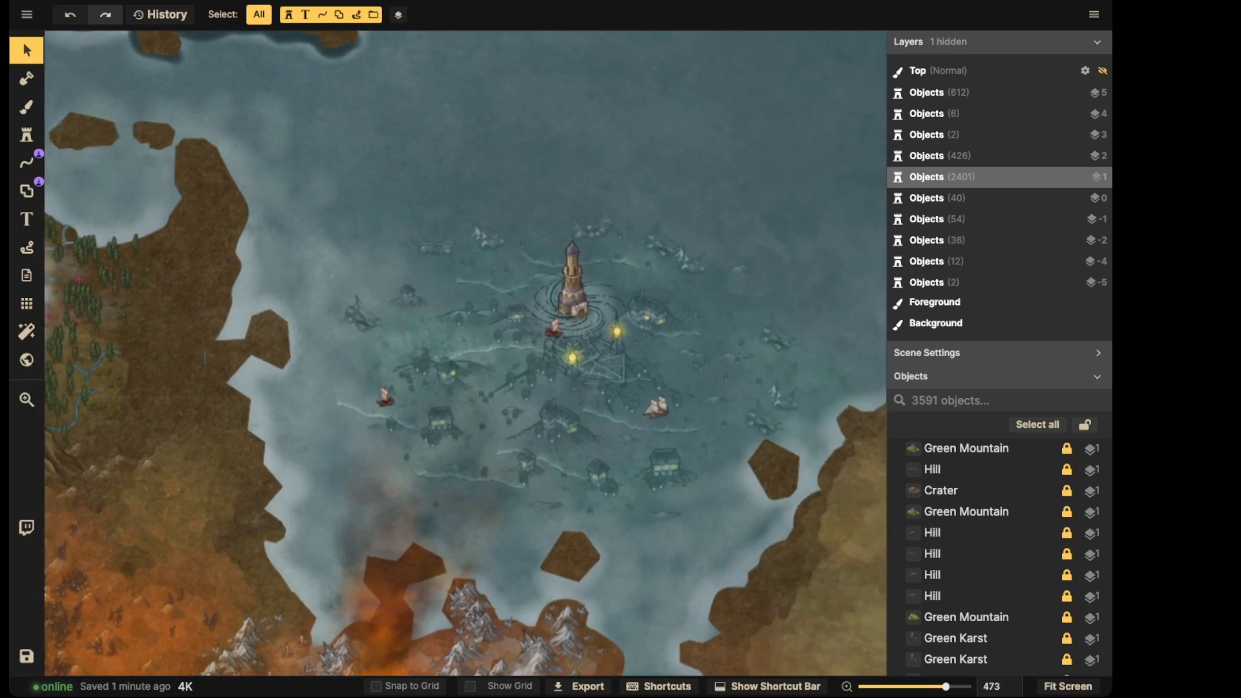
scroll(533, 265, down, 2)
drag(533, 265, 577, 269)
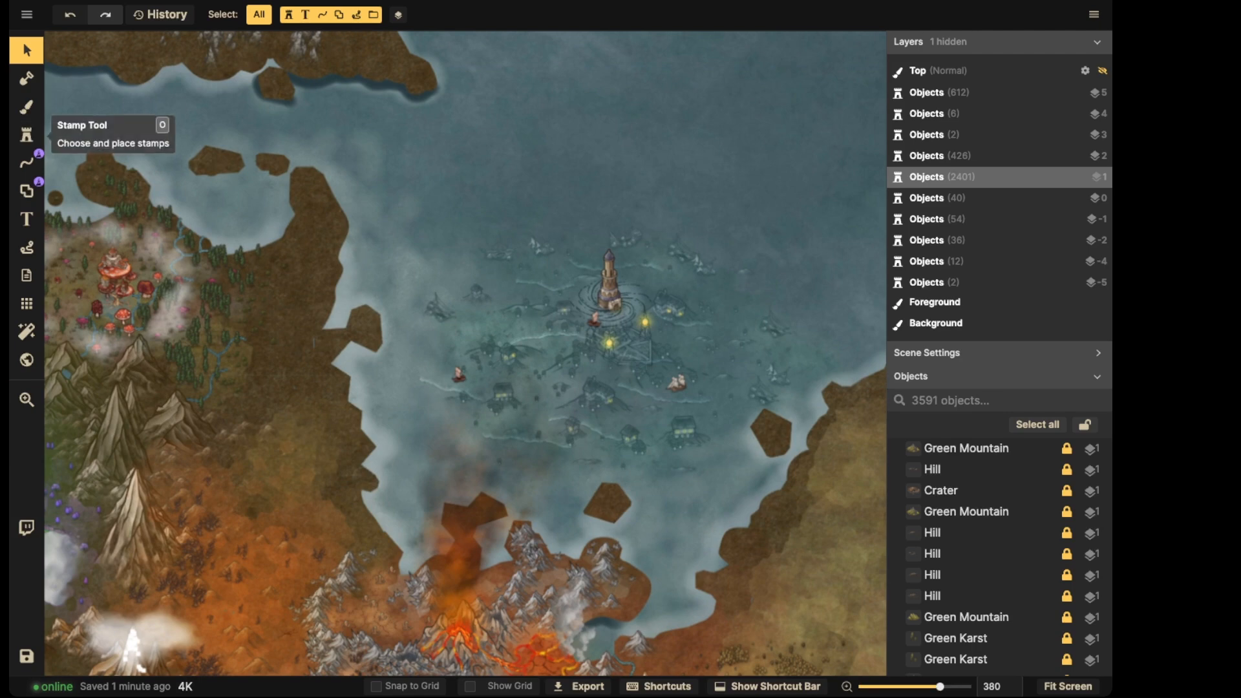
scroll(274, 282, down, 3)
drag(275, 281, 365, 282)
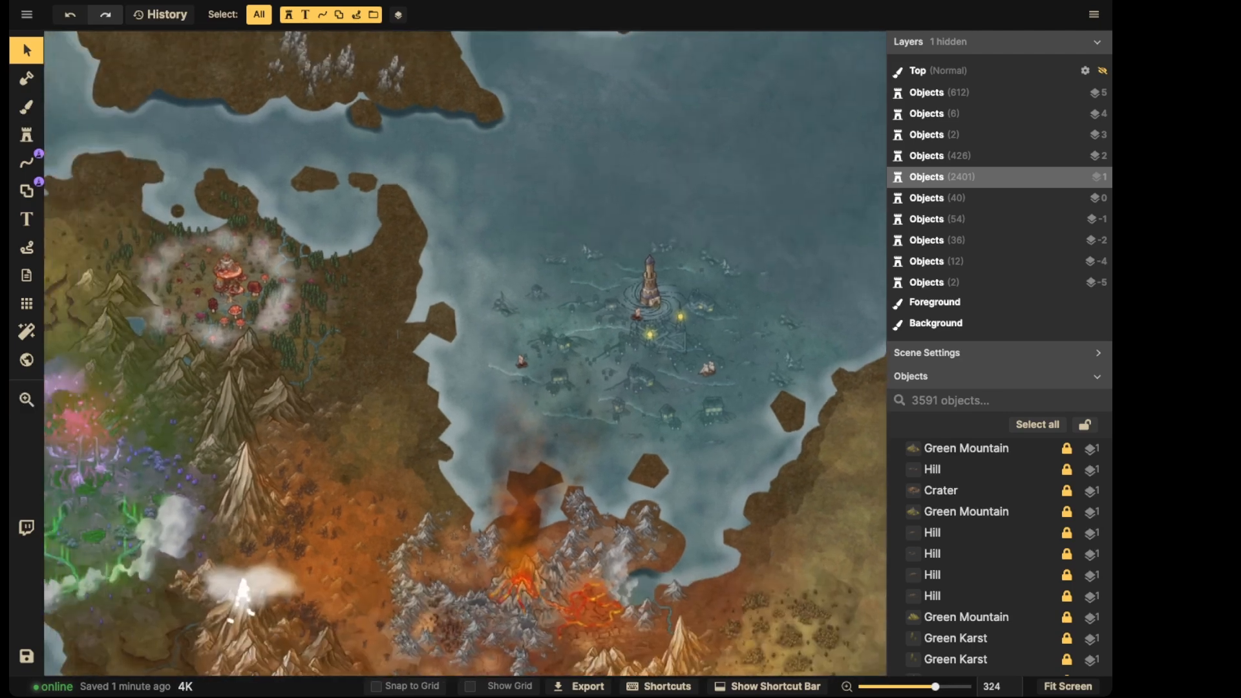
mouse_move(398, 335)
mouse_down()
mouse_move(338, 330)
mouse_move(470, 335)
mouse_move(390, 341)
mouse_up()
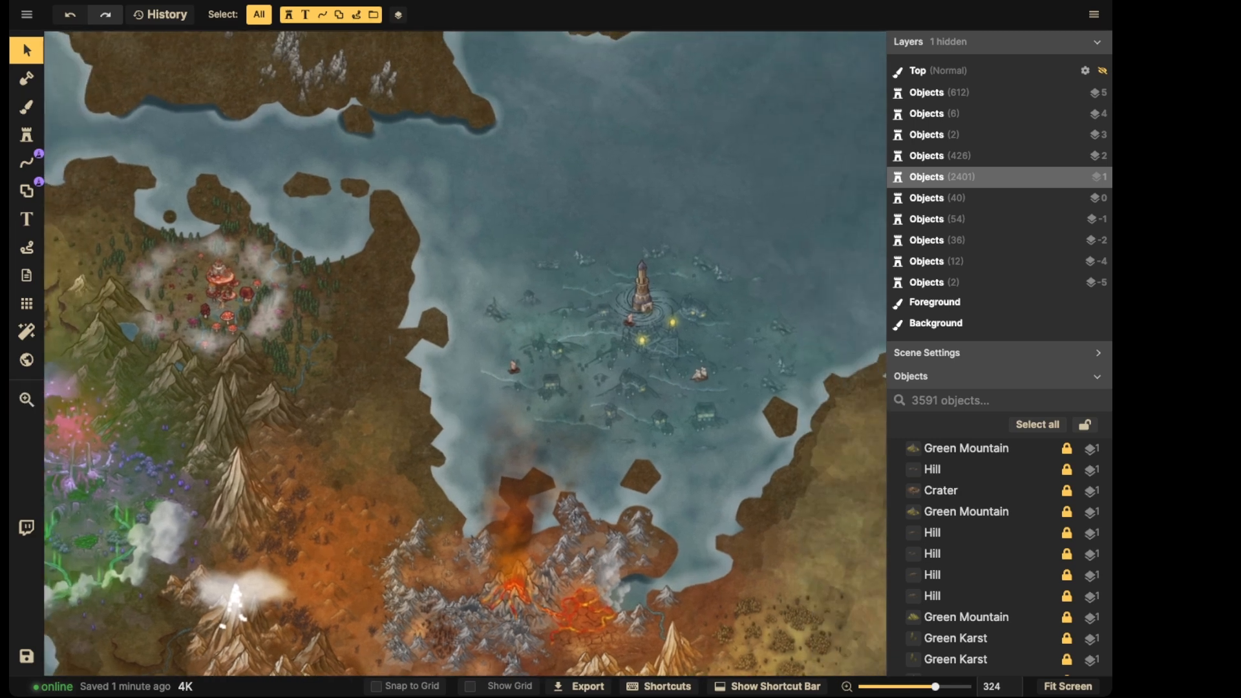
scroll(466, 311, down, 1)
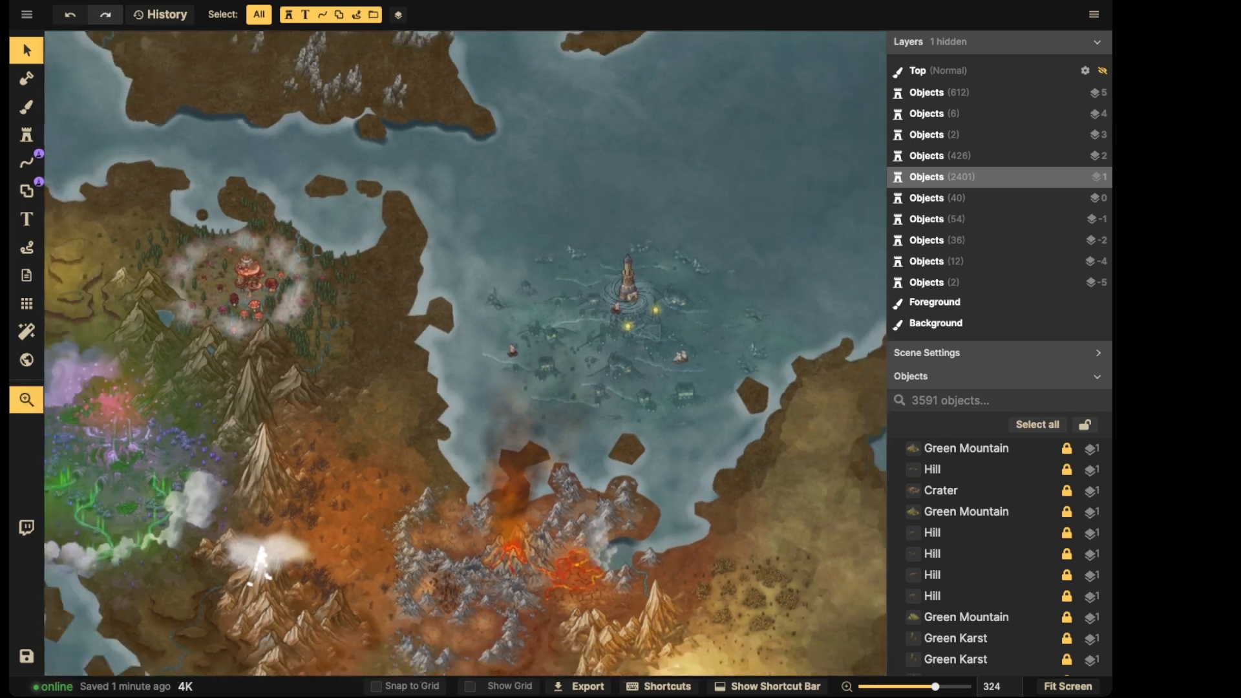
drag(465, 310, 533, 324)
scroll(181, 315, up, 1)
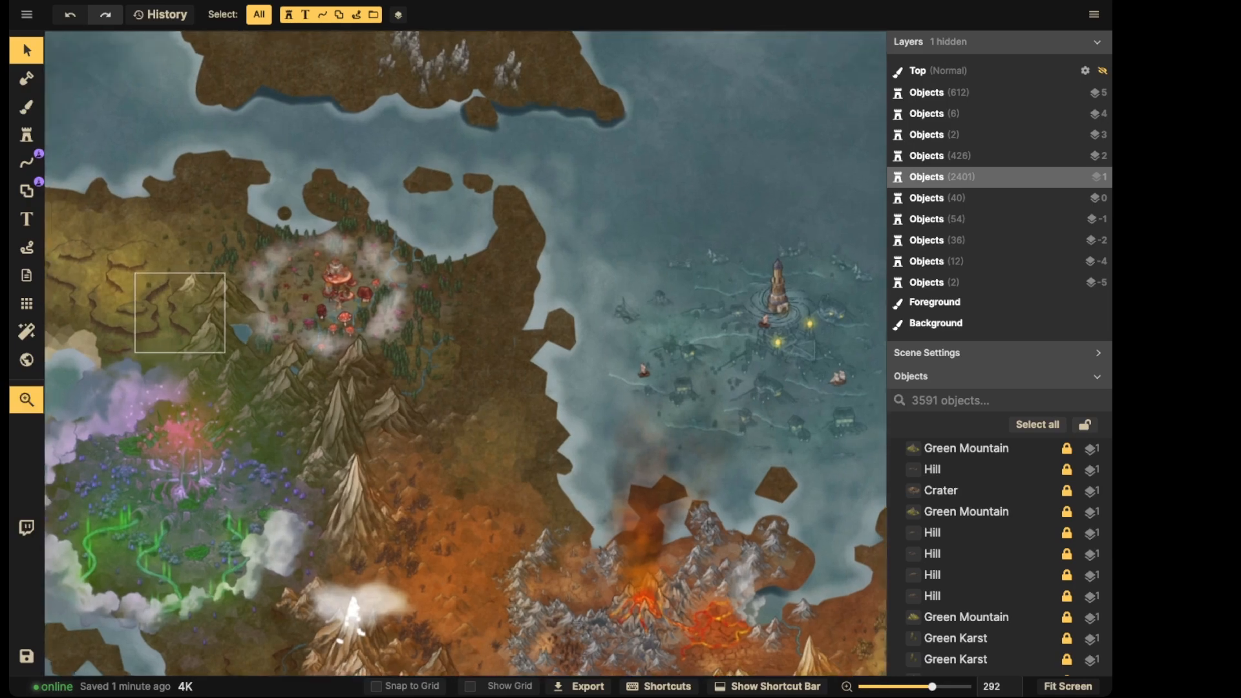
scroll(181, 315, down, 5)
scroll(181, 315, up, 2)
scroll(596, 335, up, 9)
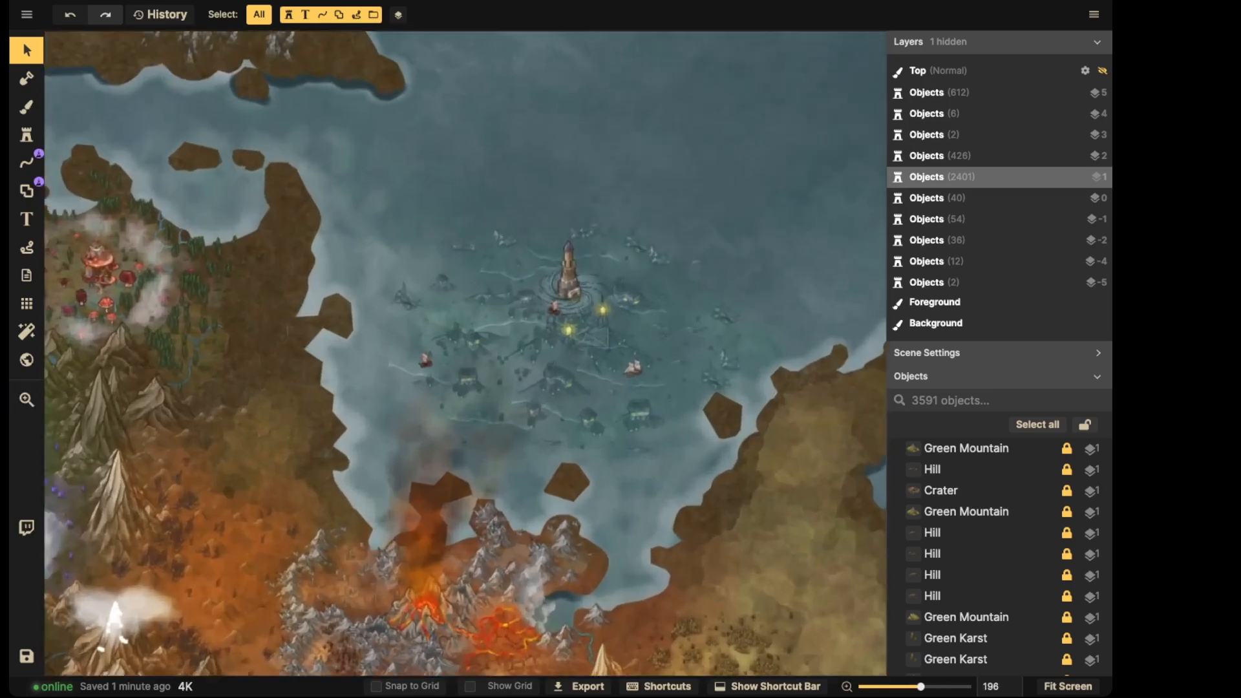
drag(596, 334, 471, 377)
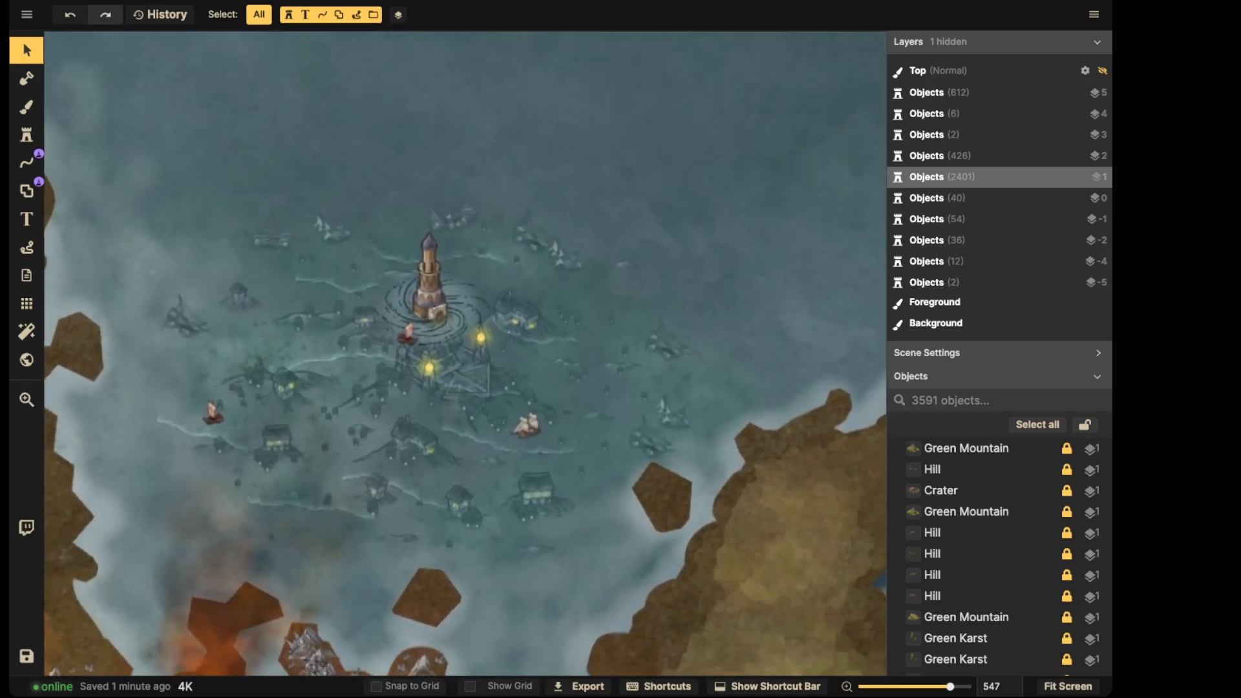
scroll(393, 369, down, 1)
scroll(349, 366, down, 4)
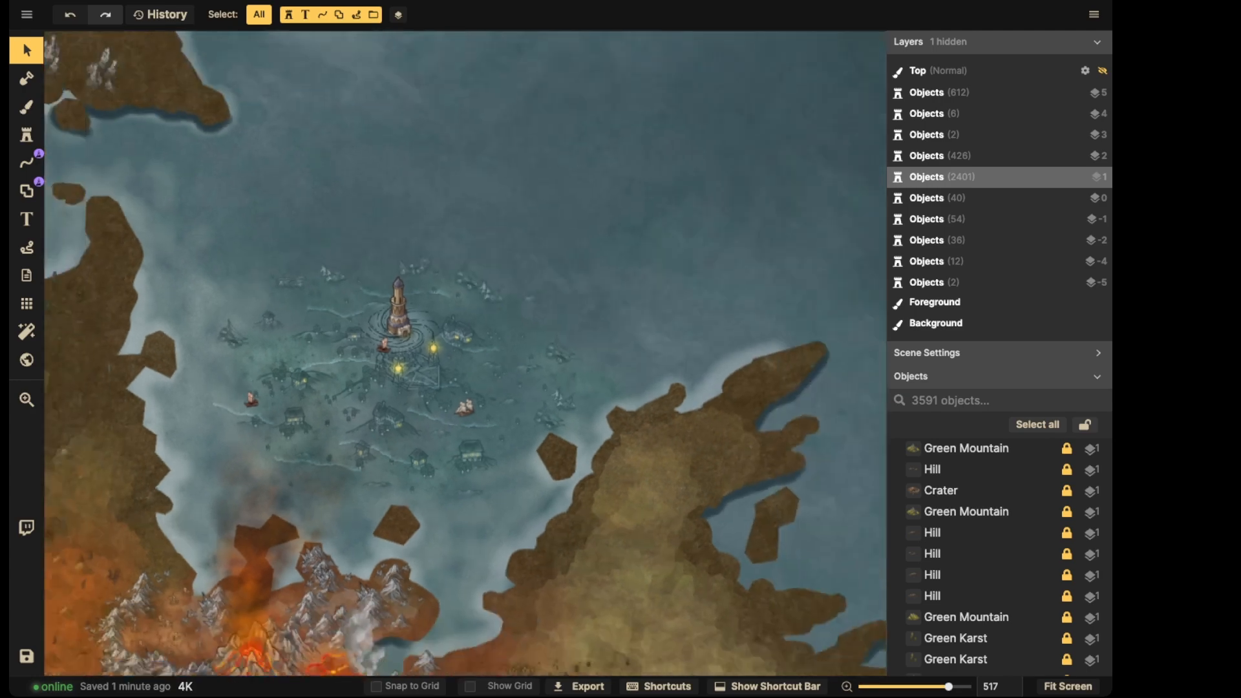
Examine the mushroom forest, northwestern plateaus, magical forest, southern mountains and cracked plain of the central continent
drag(350, 366, 670, 253)
scroll(482, 346, down, 3)
drag(338, 224, 563, 296)
scroll(562, 296, up, 5)
scroll(530, 278, up, 2)
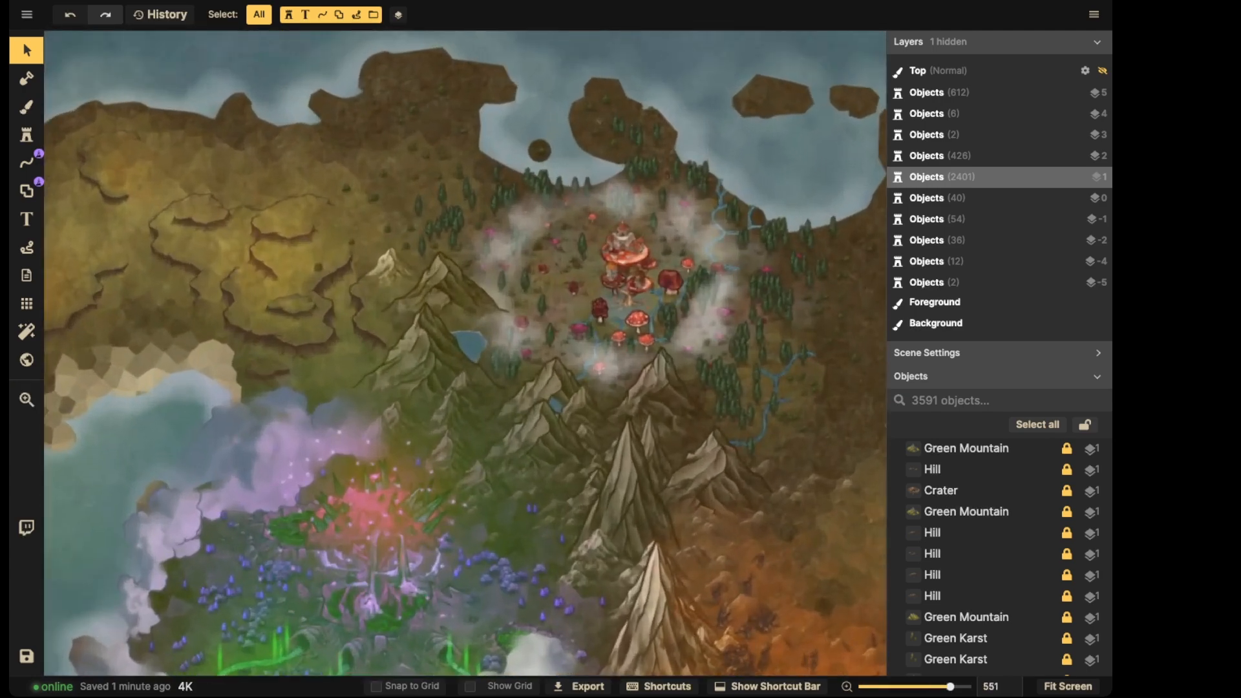
drag(227, 291, 601, 307)
scroll(537, 259, down, 2)
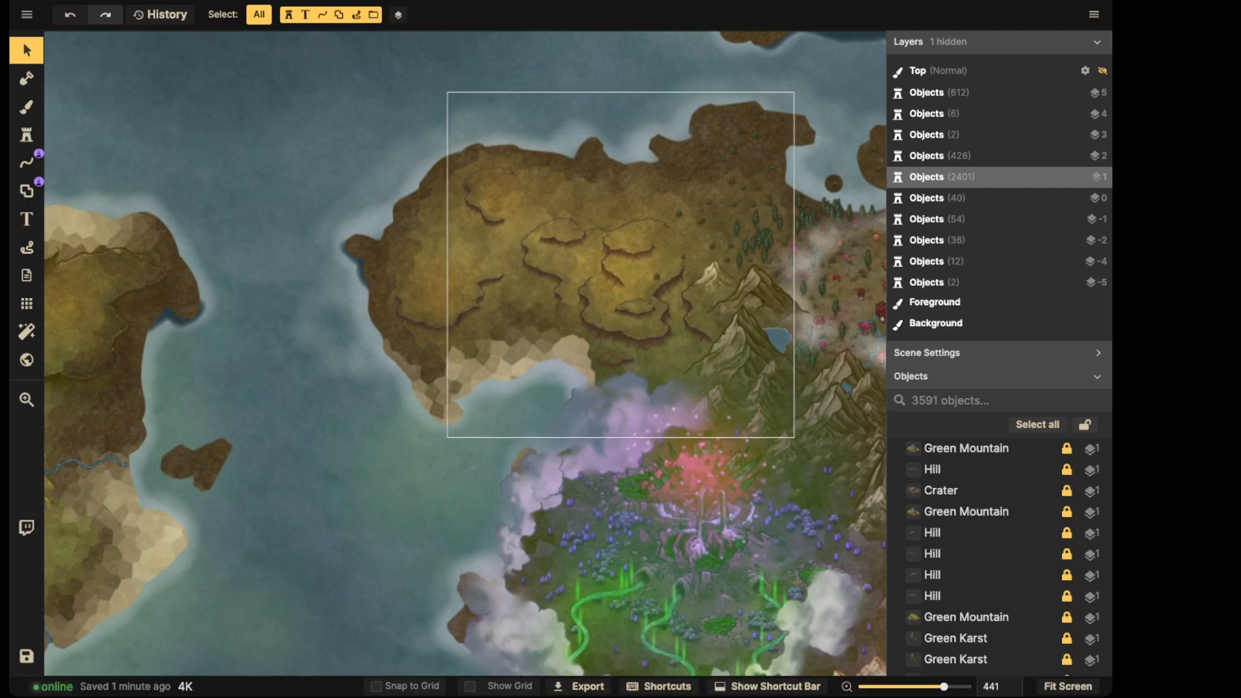
scroll(566, 294, down, 3)
drag(608, 498, 337, 71)
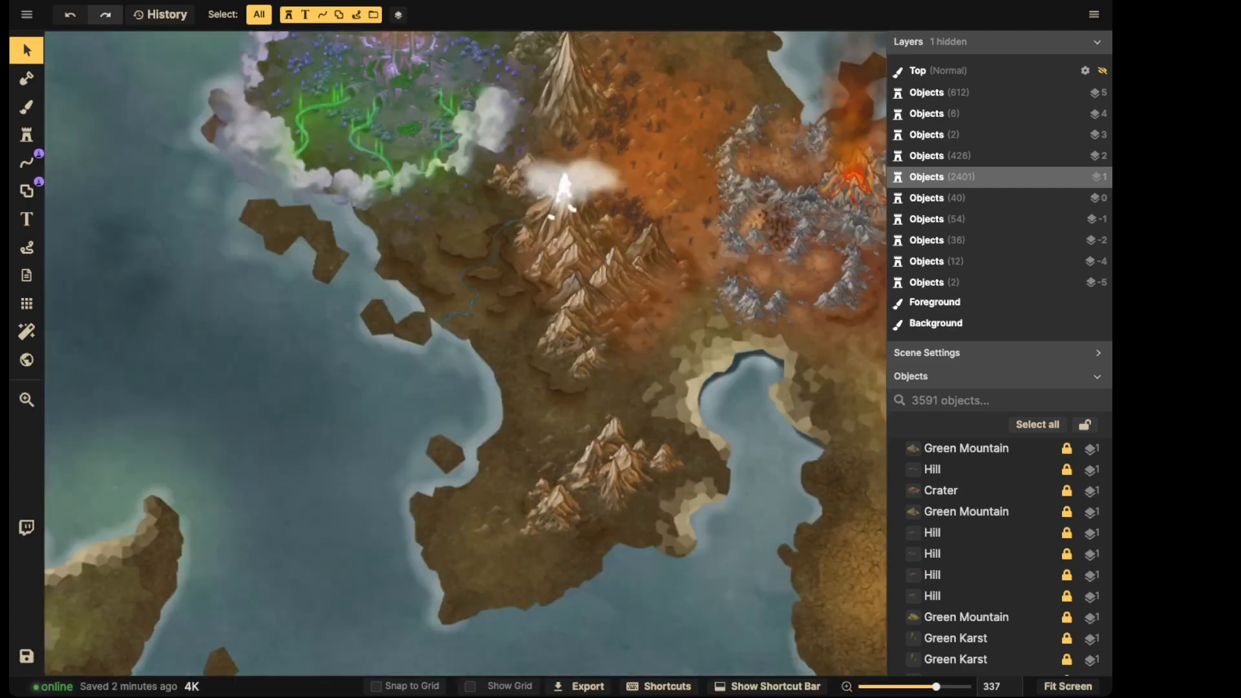
drag(785, 537, 397, 213)
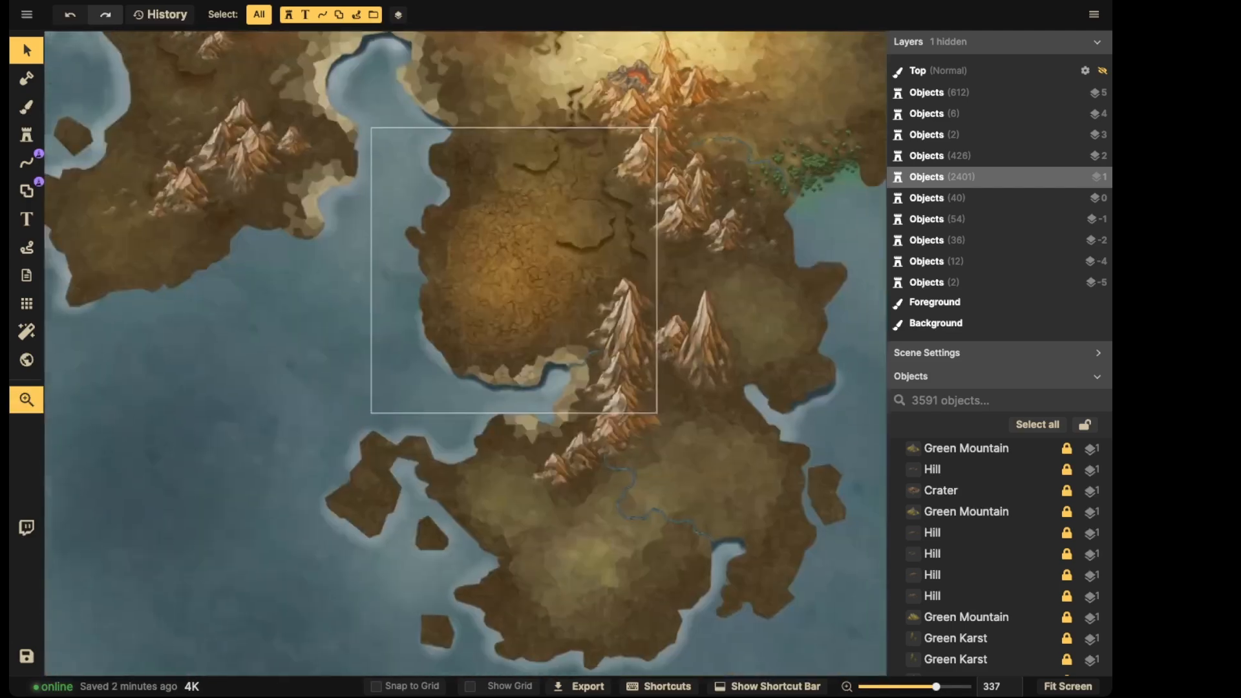
drag(591, 207, 472, 208)
scroll(377, 187, down, 6)
drag(377, 188, 606, 556)
scroll(510, 321, down, 3)
drag(510, 321, 626, 346)
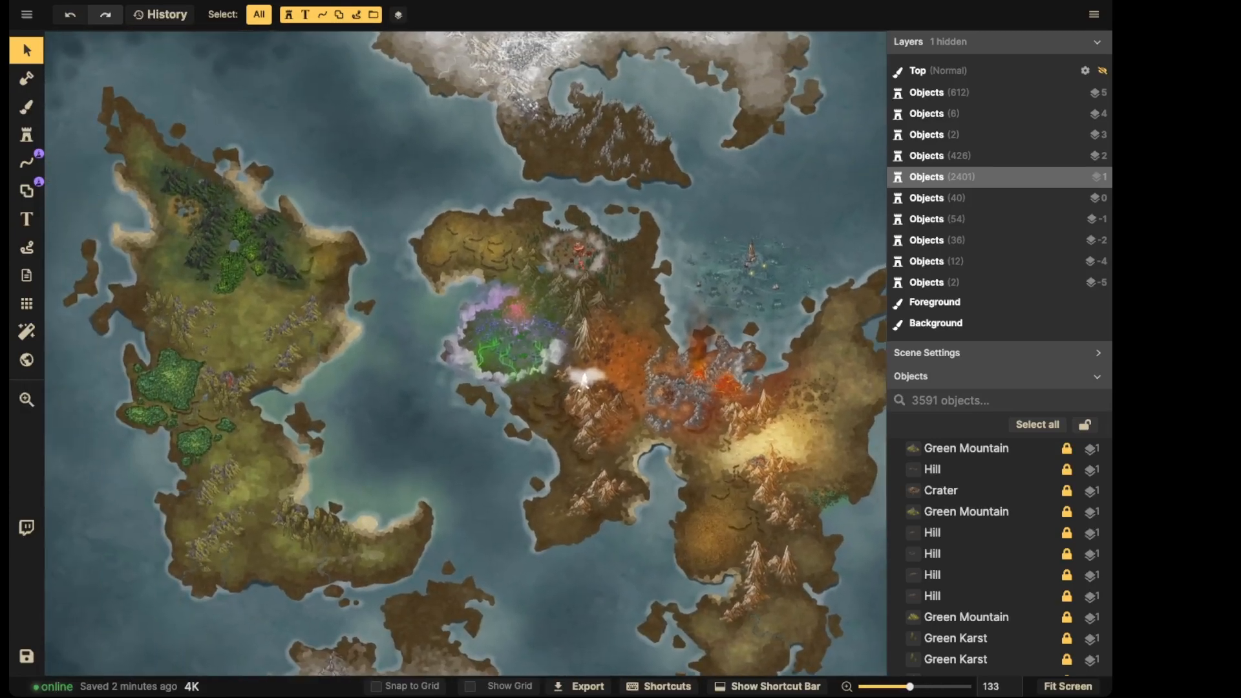
Try painting the brown ground texture on the foreground of the northwestern plateaus at brush size 10 and opacity 100
scroll(508, 265, down, 2)
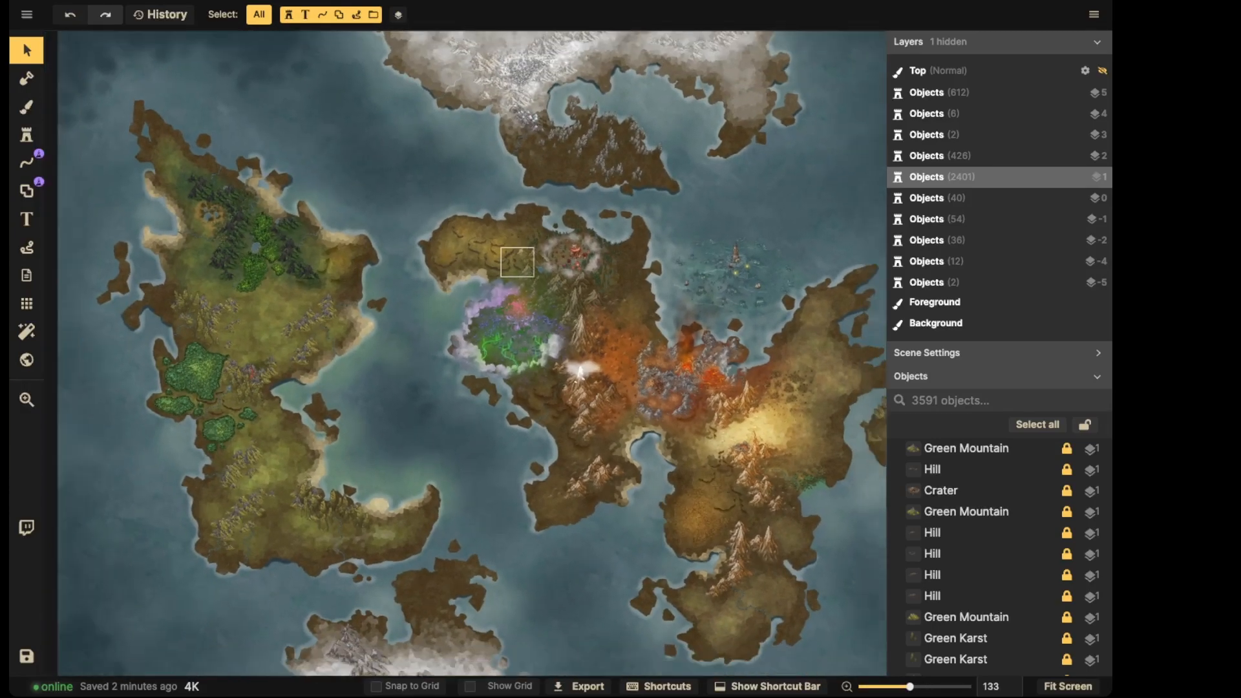
drag(371, 261, 454, 270)
scroll(439, 265, up, 2)
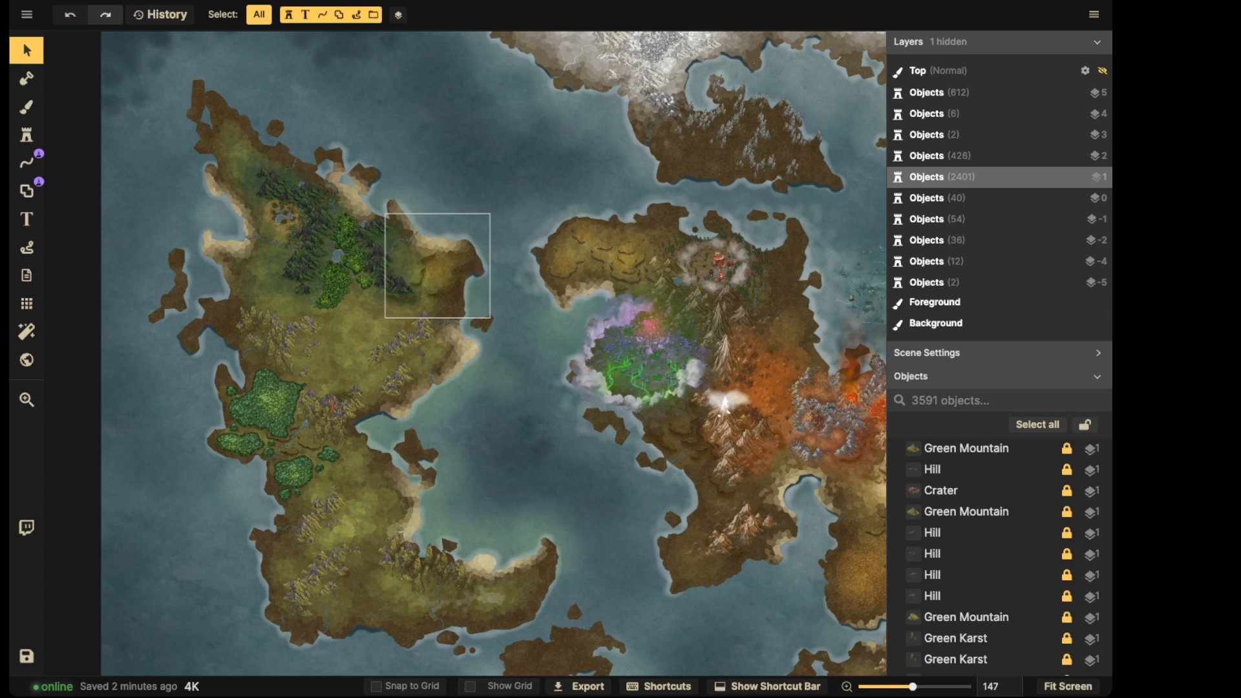
scroll(582, 271, up, 5)
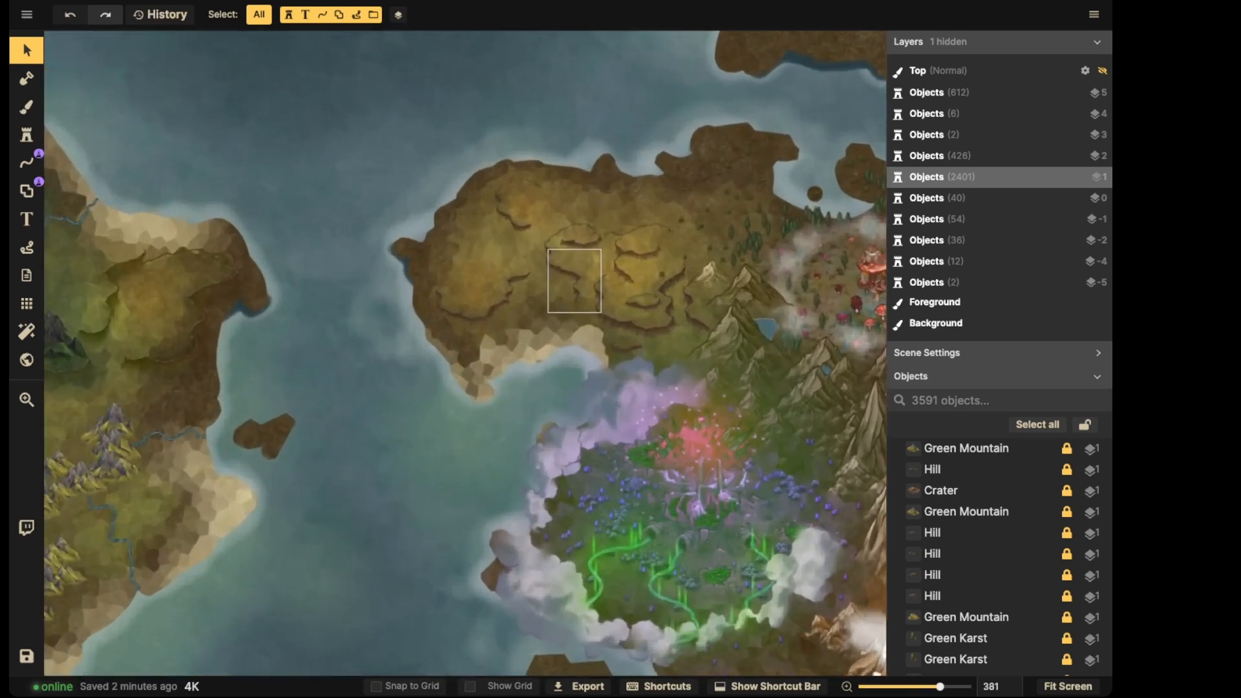
click(26, 106)
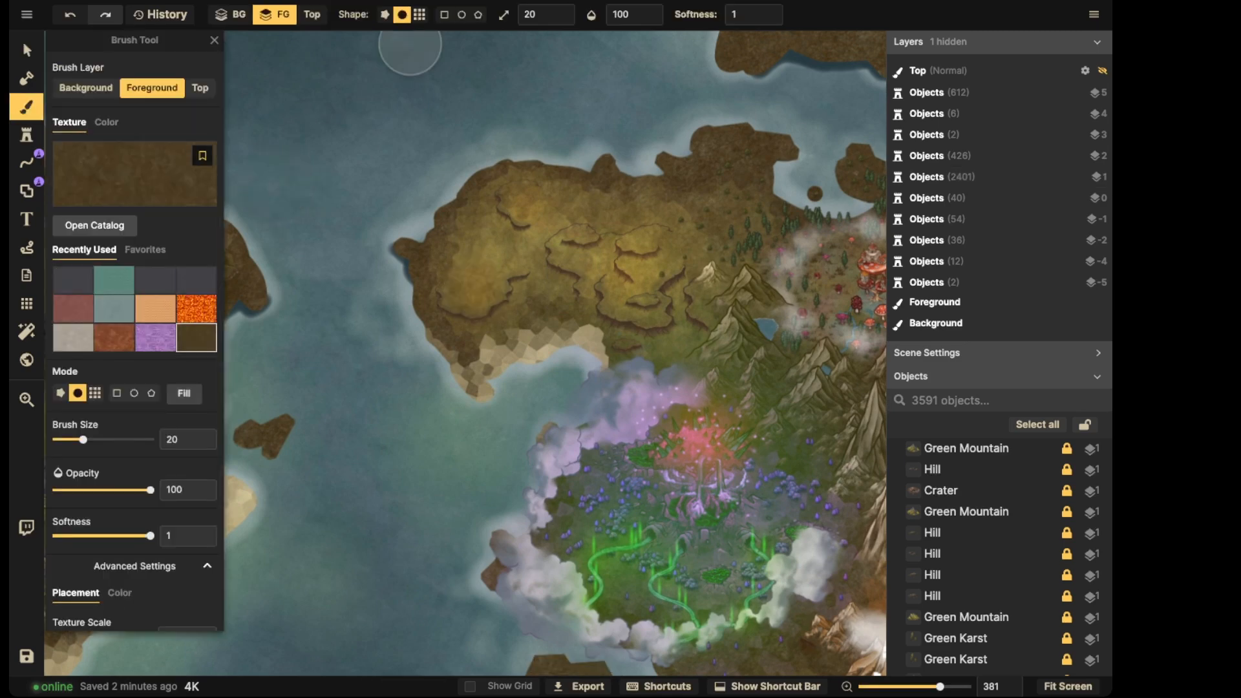
key([)
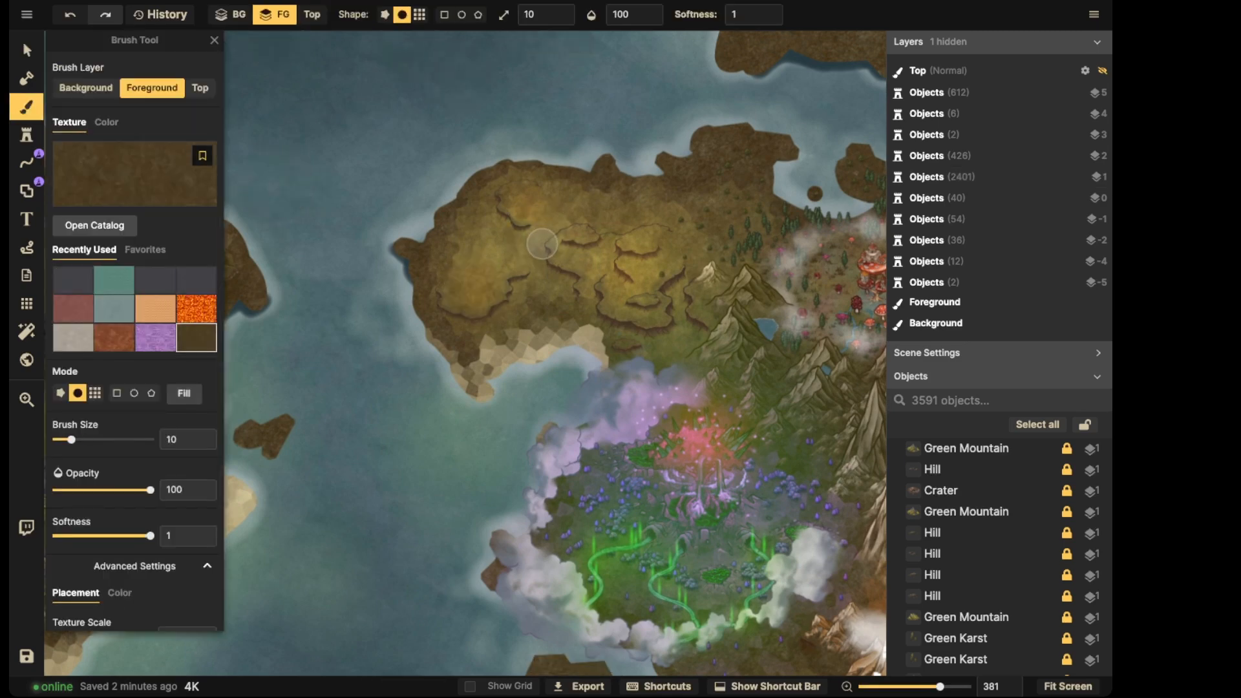
click(525, 290)
key(ctrl+z)
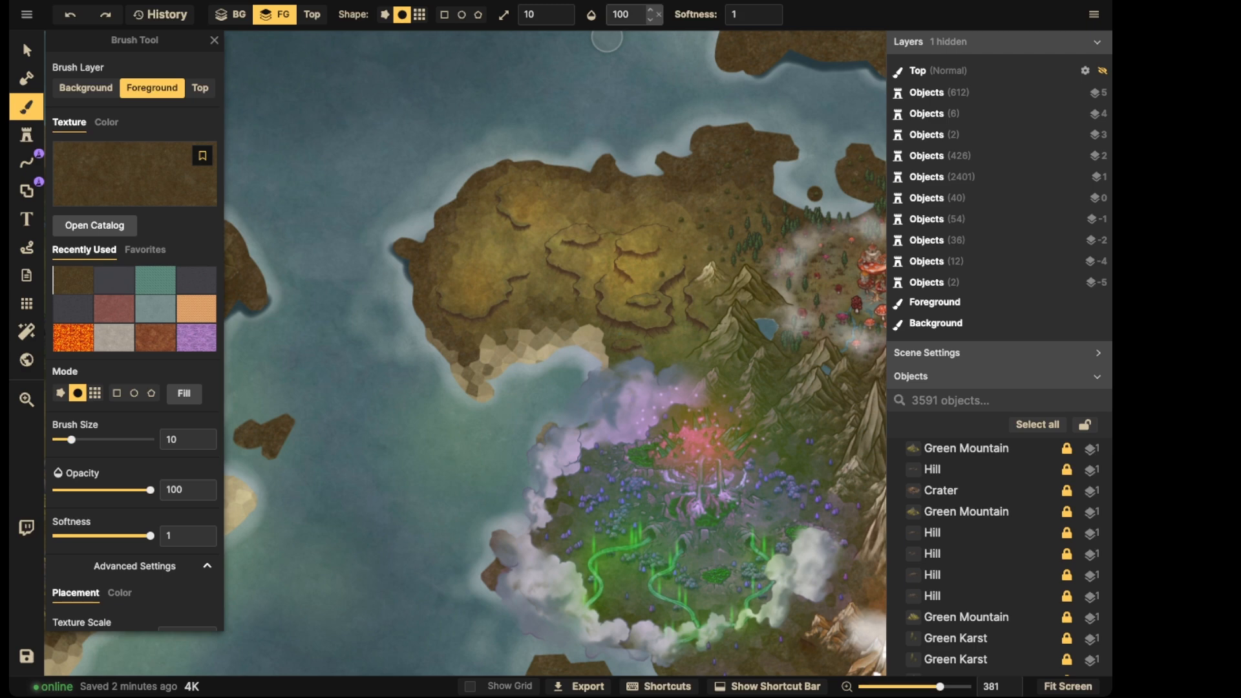
Paint the brown ground texture around the northwestern plateaus on the foreground at brush size 7 and opacity 63
click(622, 14)
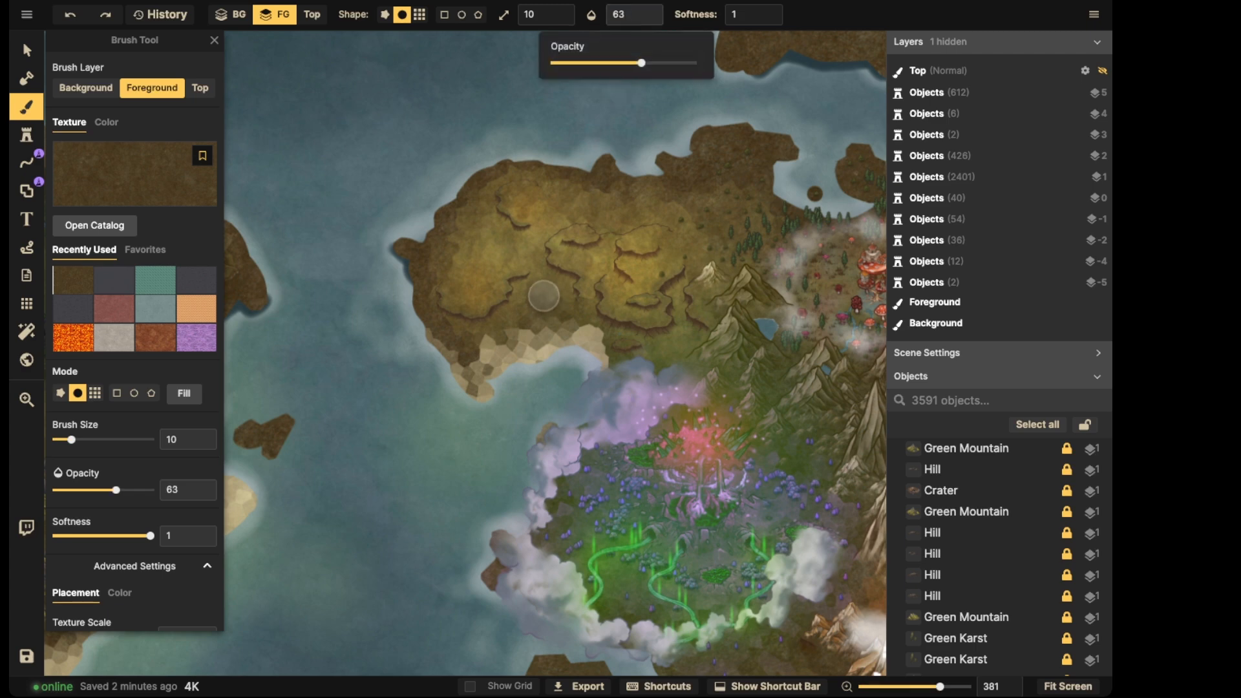
key(bracketleft)
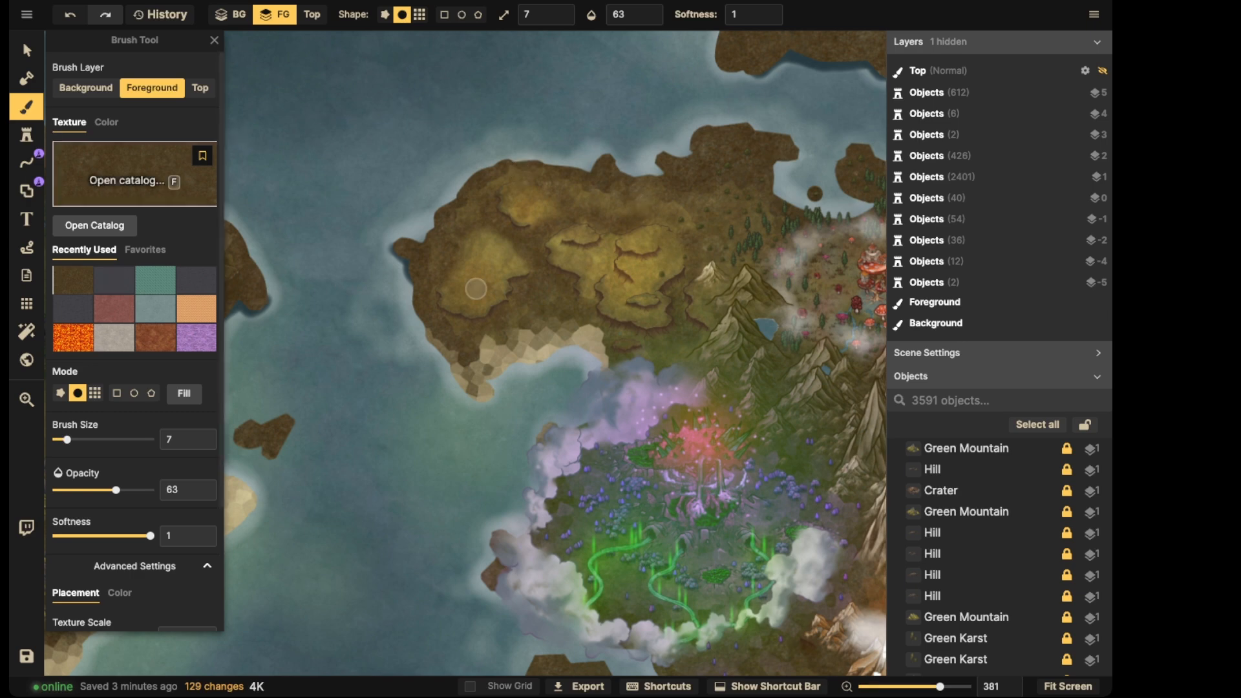
scroll(527, 278, up, 5)
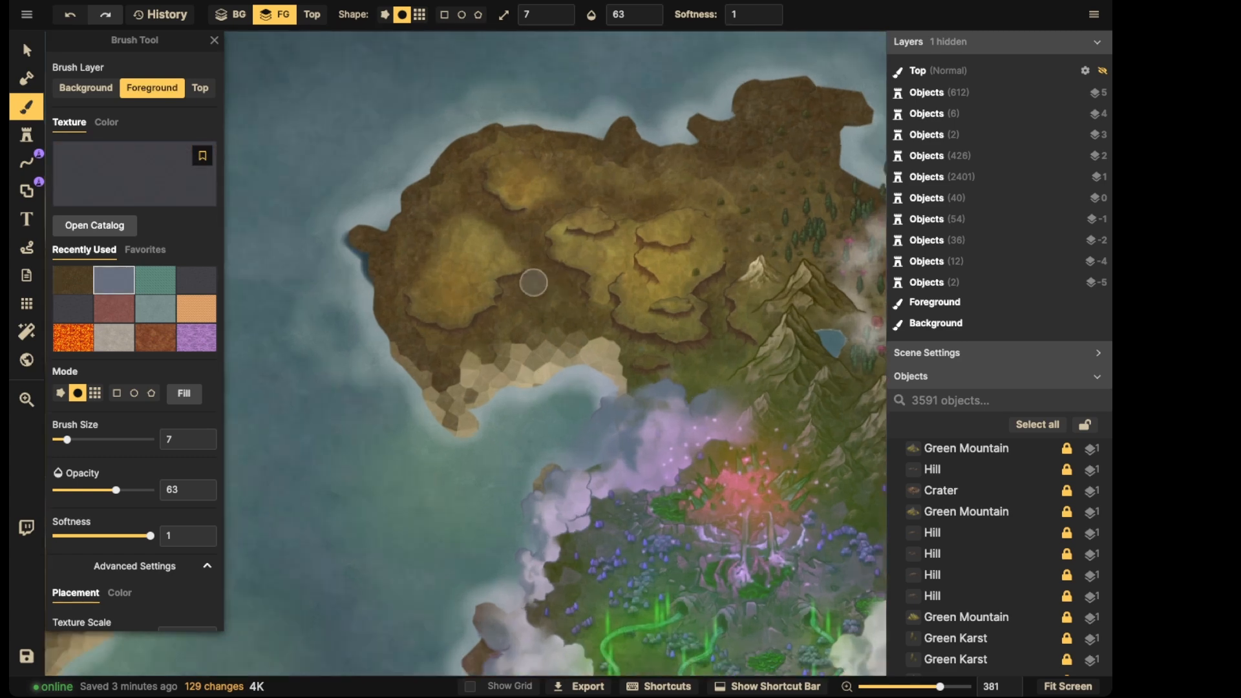
Overlay the dark cracked texture on the brown lowlands around the northwestern plateaus at brush size 7 and opacity 100
mouse_move(523, 287)
mouse_down()
mouse_move(562, 280)
mouse_move(543, 309)
mouse_up()
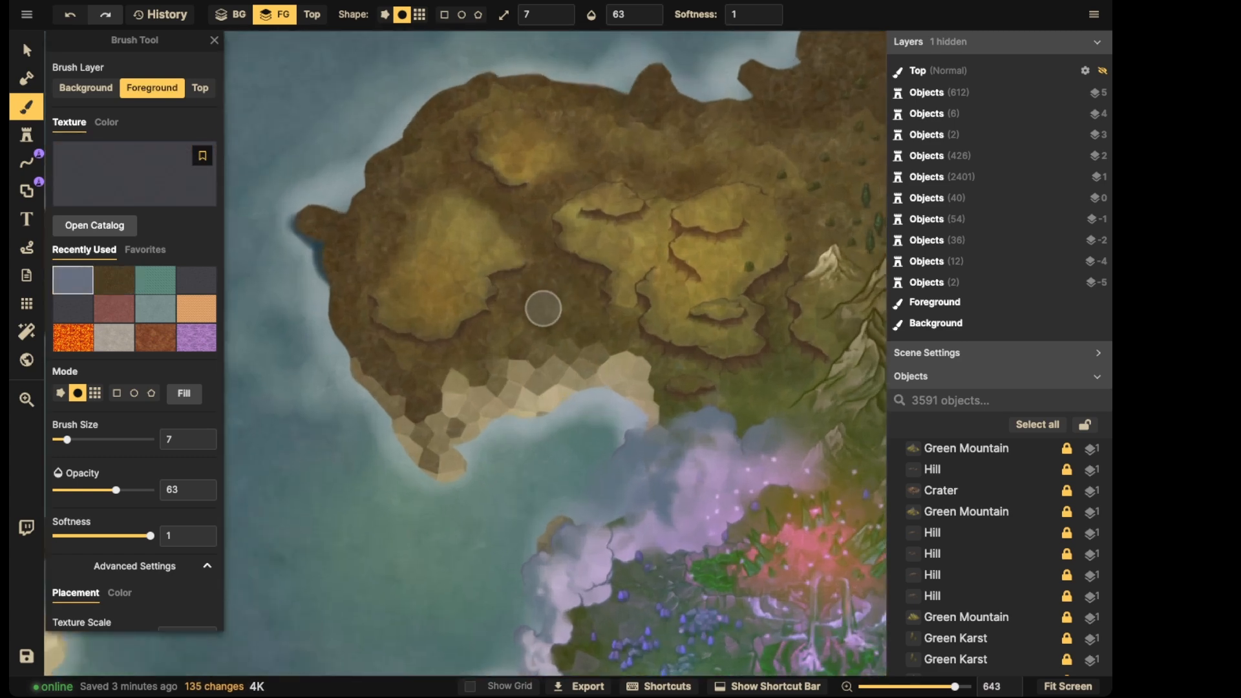
scroll(547, 304, up, 5)
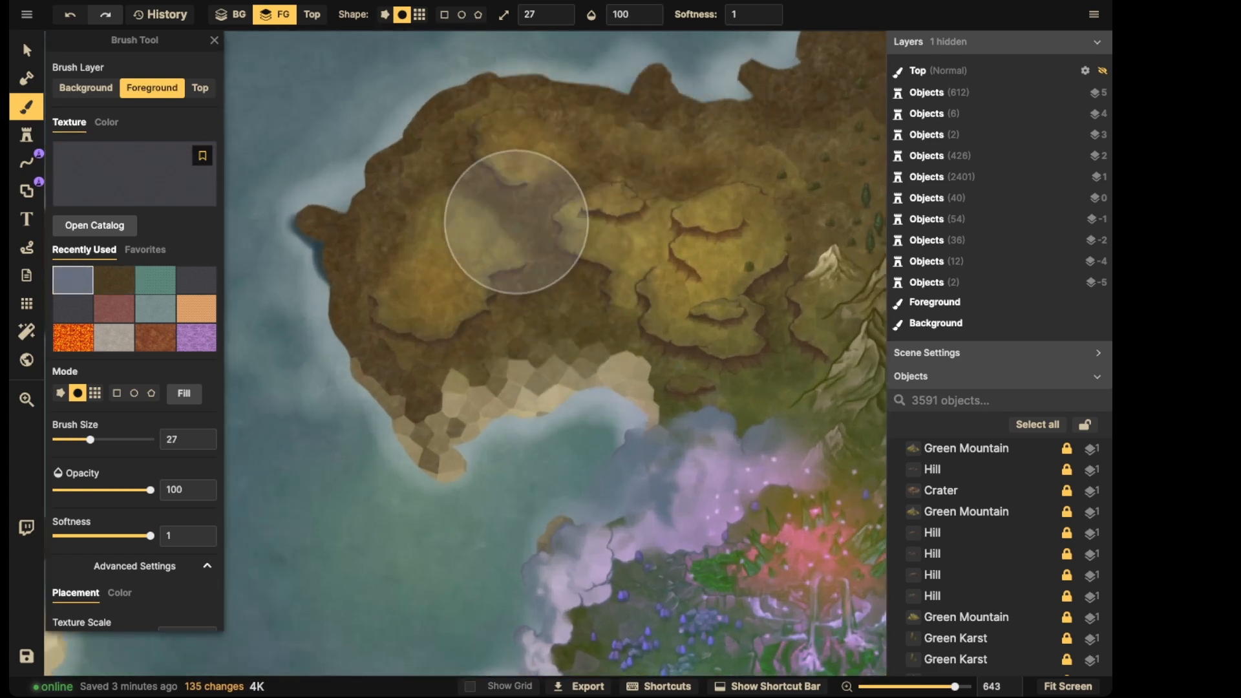
scroll(510, 259, down, 4)
mouse_move(530, 332)
mouse_down()
mouse_move(565, 303)
mouse_move(552, 292)
mouse_move(519, 317)
mouse_move(550, 306)
mouse_move(538, 321)
mouse_move(503, 336)
mouse_move(491, 304)
mouse_move(547, 308)
mouse_move(448, 355)
mouse_up()
scroll(492, 307, down, 2)
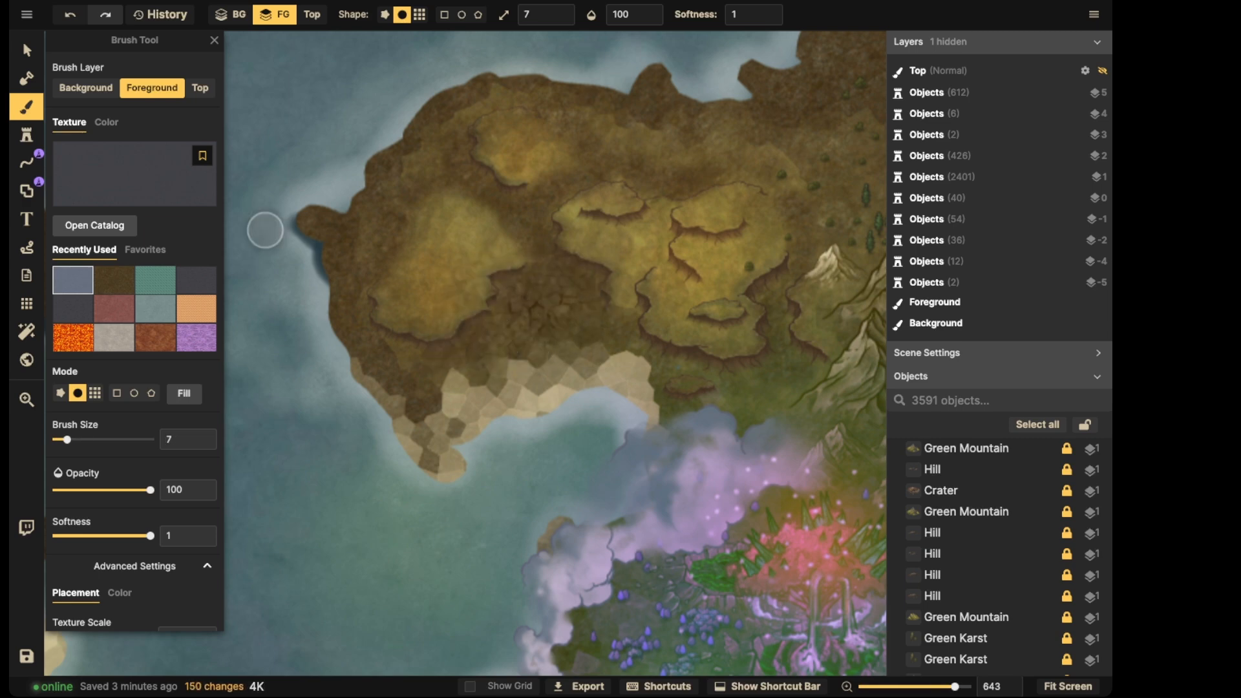
mouse_move(265, 230)
mouse_down()
mouse_move(550, 274)
mouse_move(579, 292)
mouse_move(593, 334)
mouse_move(523, 202)
mouse_move(520, 214)
mouse_move(492, 199)
mouse_move(555, 165)
mouse_move(547, 205)
mouse_move(528, 187)
mouse_move(499, 199)
mouse_move(445, 181)
mouse_move(352, 277)
mouse_move(361, 326)
mouse_move(437, 388)
mouse_move(342, 284)
mouse_move(378, 210)
mouse_move(454, 139)
mouse_move(438, 165)
mouse_move(475, 148)
mouse_move(543, 232)
mouse_move(480, 184)
mouse_move(576, 181)
mouse_move(529, 225)
mouse_move(649, 135)
mouse_move(625, 149)
mouse_move(691, 185)
mouse_move(728, 167)
mouse_move(700, 159)
mouse_move(868, 145)
mouse_move(774, 308)
mouse_move(763, 377)
mouse_move(807, 394)
mouse_move(700, 369)
mouse_move(763, 384)
mouse_move(758, 400)
mouse_move(800, 379)
mouse_move(735, 430)
mouse_up()
scroll(647, 359, down, 3)
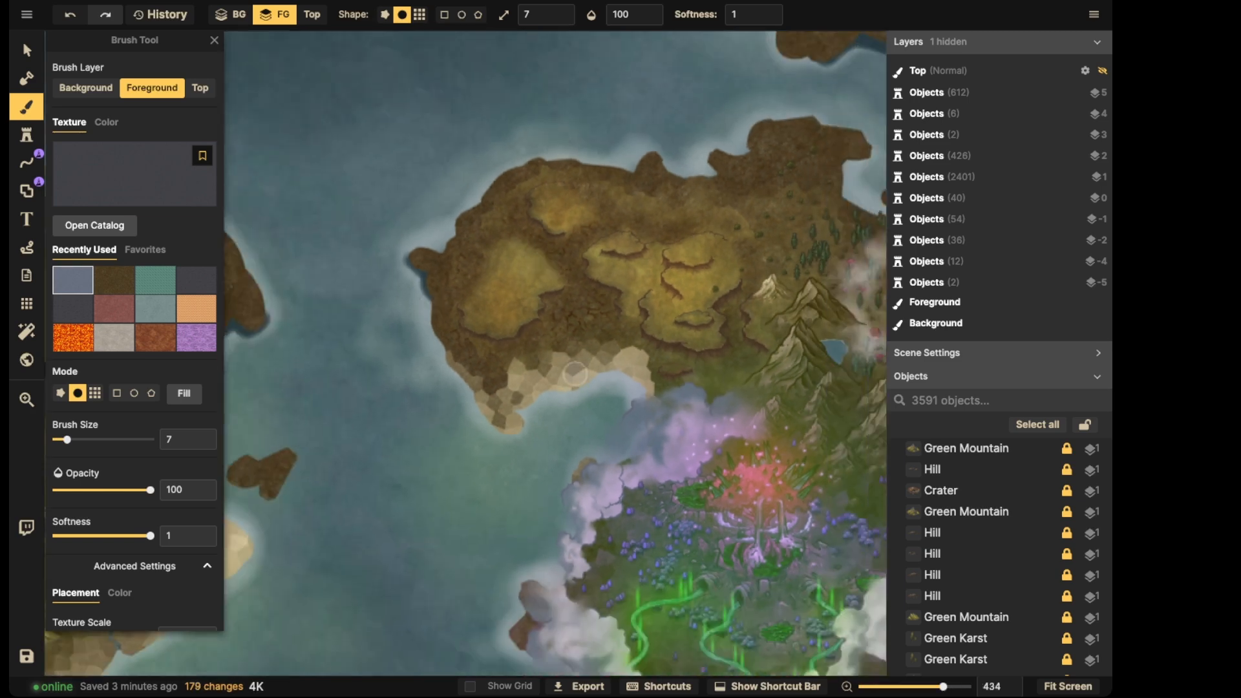
Paint the dark overlay texture with scale 79.36 along the land east of the mushroom forest at brush size 17
click(196, 280)
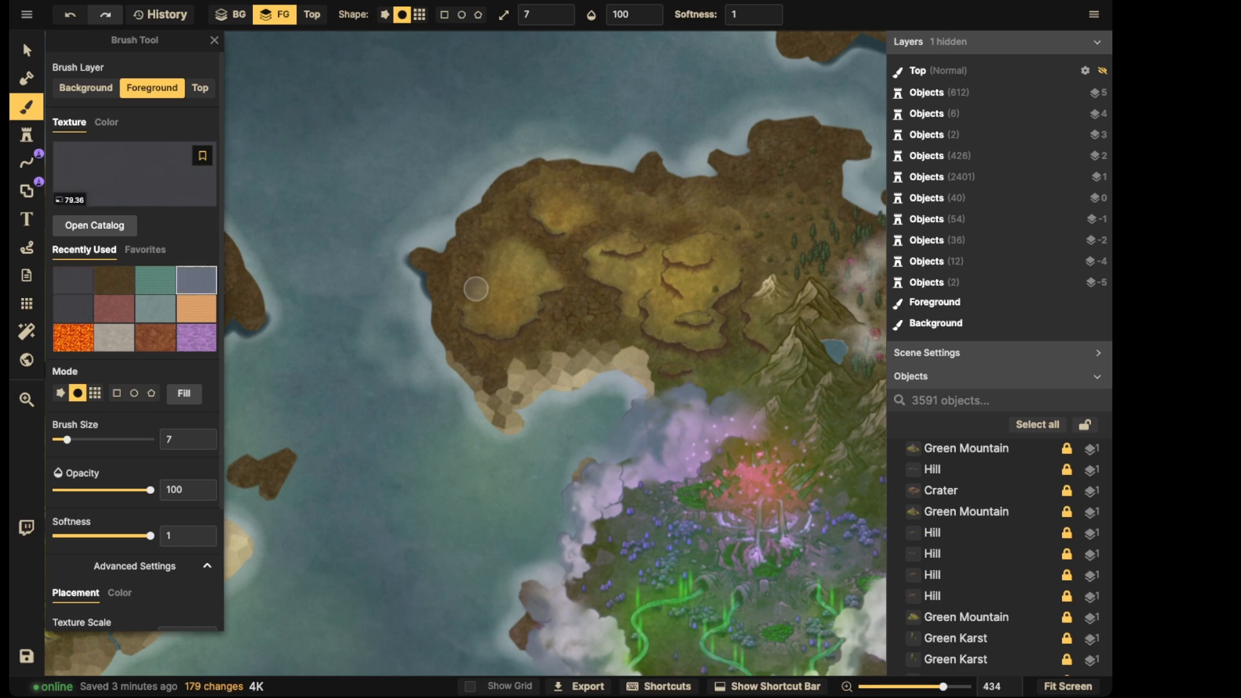
scroll(792, 223, up, 2)
scroll(792, 223, up, 2)
drag(808, 414, 590, 304)
drag(867, 420, 507, 203)
drag(585, 134, 574, 289)
key(bracketright)
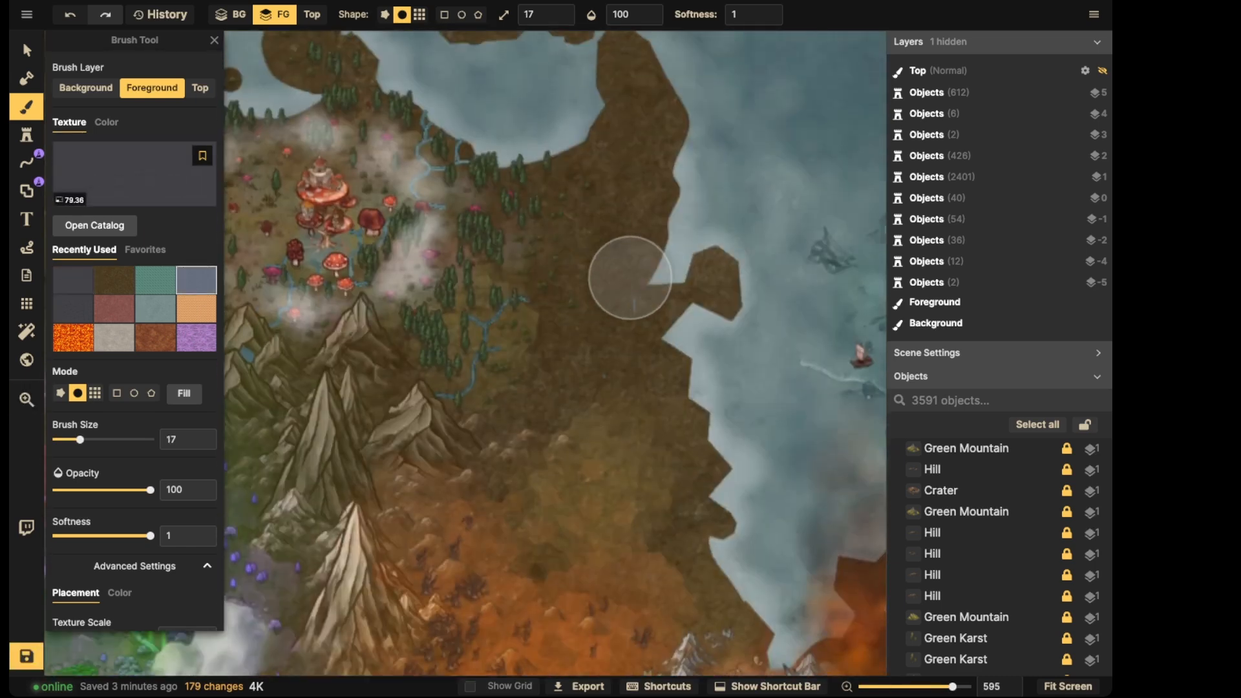
drag(633, 245, 621, 289)
mouse_move(609, 168)
mouse_down()
mouse_move(637, 199)
mouse_move(611, 185)
mouse_move(633, 179)
mouse_move(633, 166)
mouse_move(583, 234)
mouse_move(585, 281)
mouse_move(622, 308)
mouse_move(632, 168)
mouse_move(615, 241)
mouse_move(536, 362)
mouse_move(600, 396)
mouse_move(635, 323)
mouse_move(643, 161)
mouse_move(664, 321)
mouse_move(571, 448)
mouse_move(652, 477)
mouse_move(593, 513)
mouse_move(685, 549)
mouse_up()
Paint the same dark overlay texture across the northwestern plateau region at brush size 17 and opacity 100
scroll(426, 312, down, 3)
scroll(415, 304, down, 3)
scroll(549, 236, up, 2)
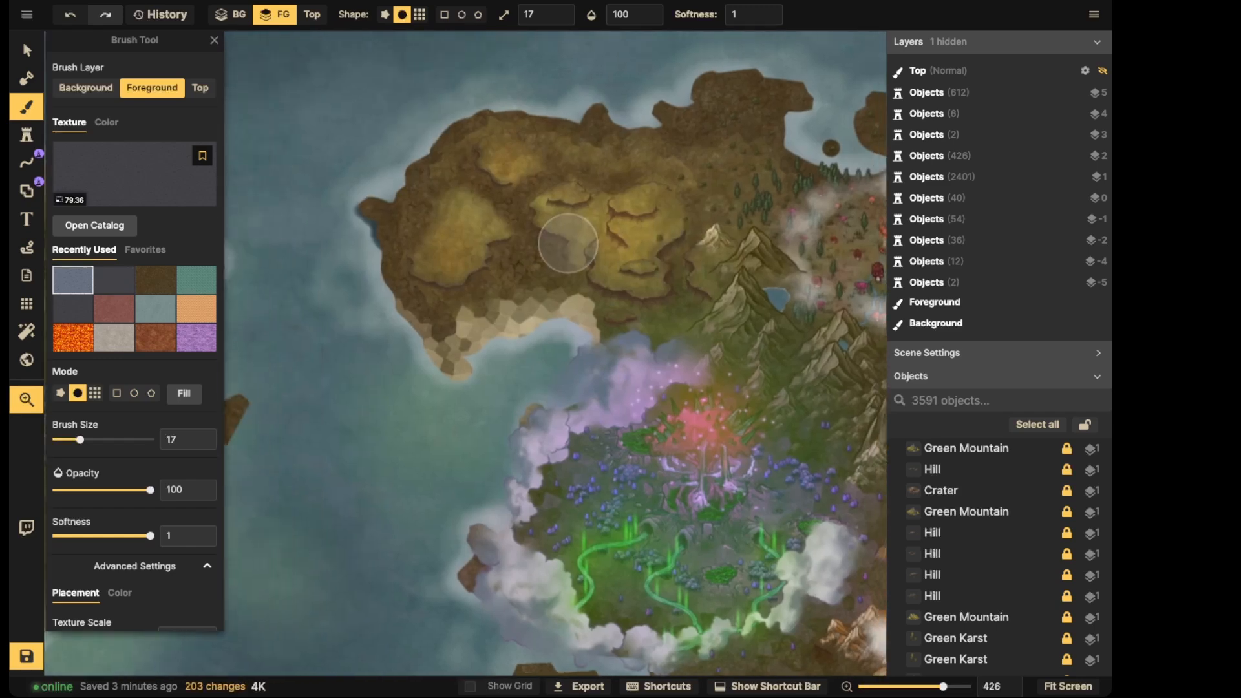
scroll(569, 223, up, 1)
mouse_move(567, 233)
mouse_down()
mouse_move(553, 254)
mouse_move(701, 198)
mouse_move(744, 215)
mouse_move(722, 268)
mouse_move(686, 259)
mouse_move(698, 271)
mouse_up()
scroll(528, 317, down, 1)
drag(524, 278, 736, 190)
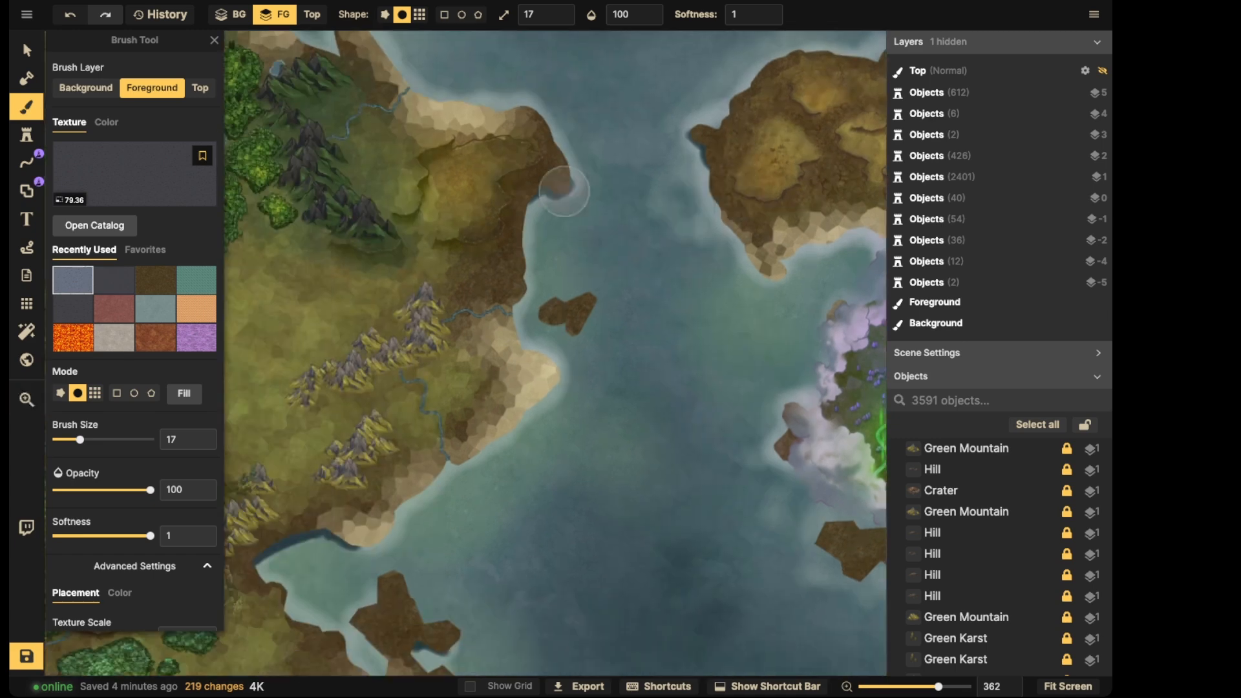
Paint the dark overlay texture over the northern and middle plains of the western continent, enlarging the brush to 47
drag(353, 335, 675, 263)
scroll(605, 218, up, 3)
mouse_move(608, 220)
mouse_down()
mouse_move(521, 227)
mouse_move(521, 310)
mouse_move(401, 133)
mouse_move(372, 155)
mouse_move(666, 208)
mouse_move(770, 133)
mouse_move(291, 169)
mouse_up()
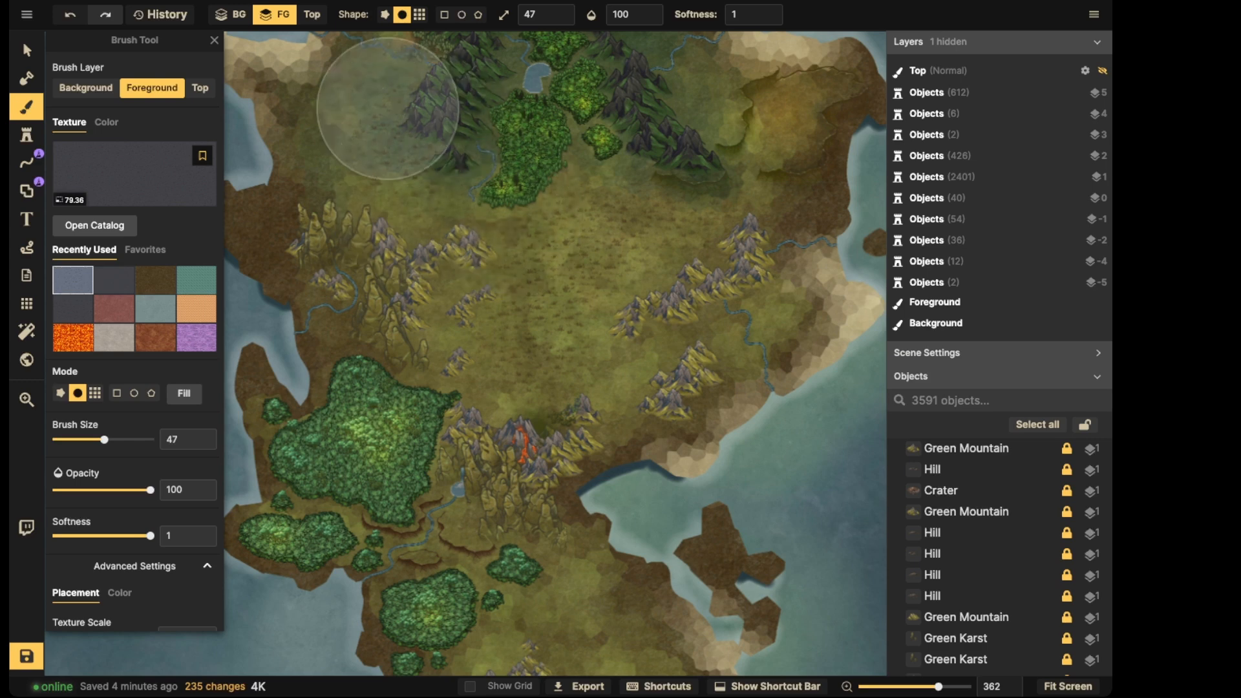
scroll(562, 245, down, 1)
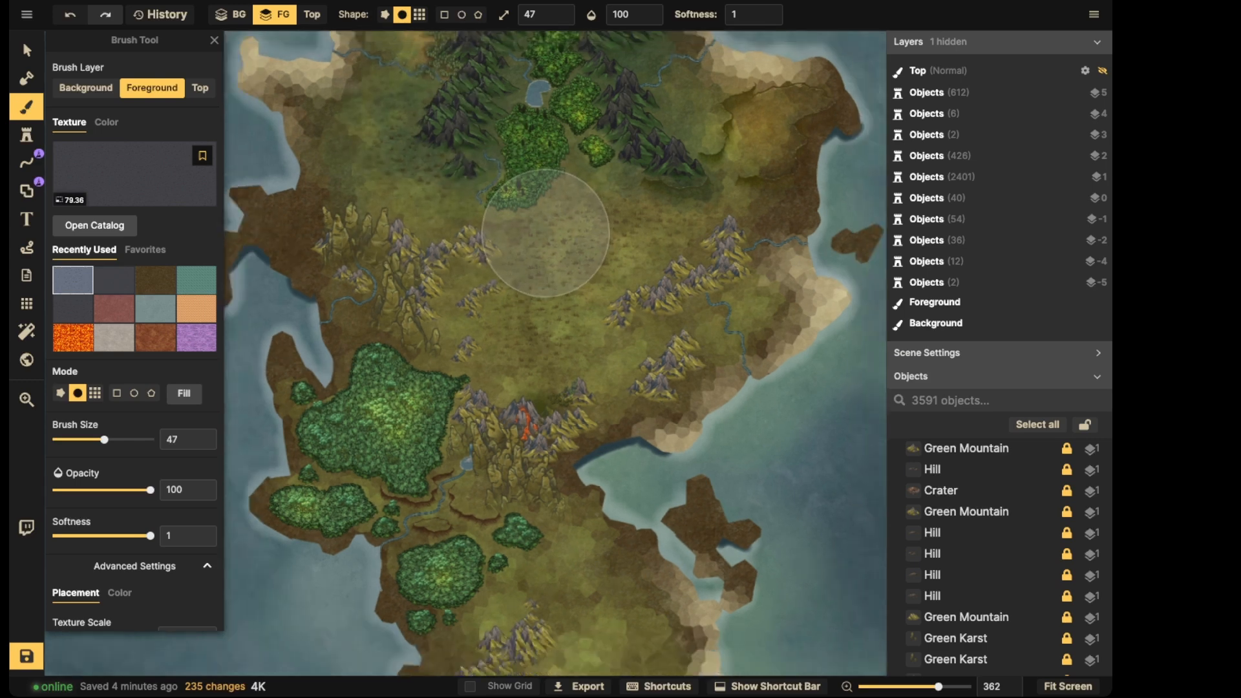
drag(561, 356, 580, 290)
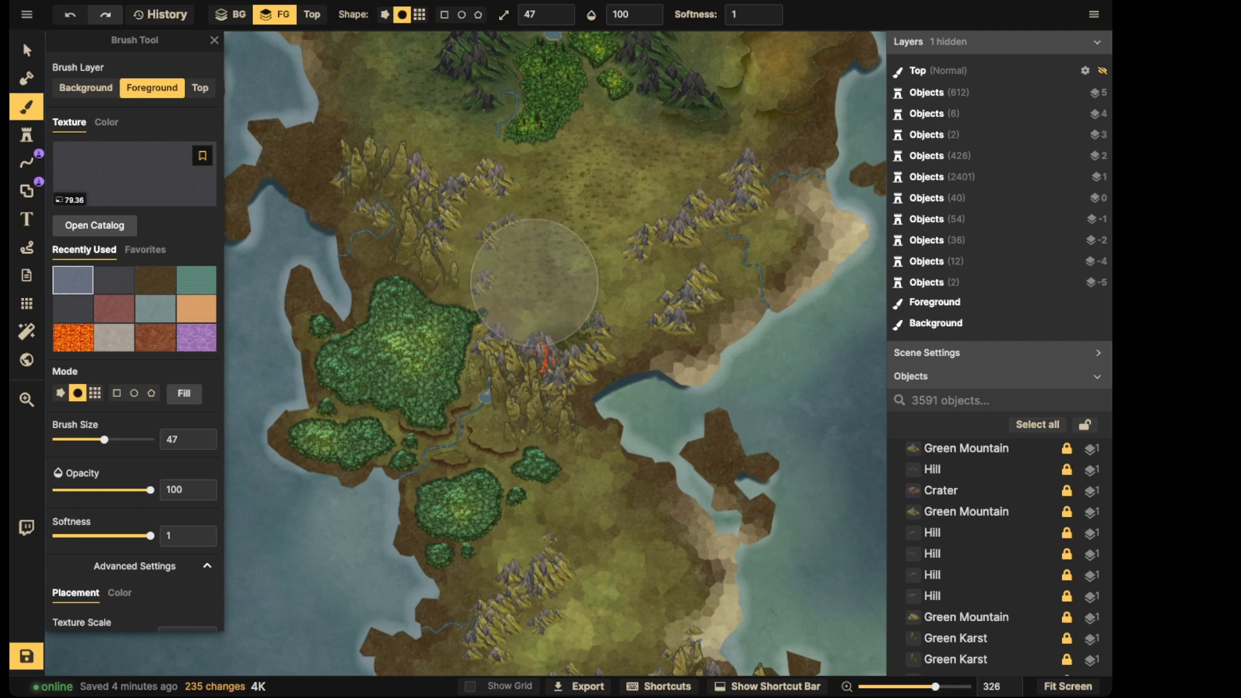
Paint the dark overlay texture over the southern plains and southeastern arm of the western continent at brush size 47
scroll(614, 230, down, 1)
drag(624, 396, 637, 217)
mouse_move(591, 331)
mouse_down()
mouse_move(618, 323)
mouse_move(640, 351)
mouse_move(615, 403)
mouse_move(650, 311)
mouse_move(616, 295)
mouse_move(642, 387)
mouse_move(478, 467)
mouse_move(613, 552)
mouse_move(625, 539)
mouse_move(630, 552)
mouse_move(686, 558)
mouse_move(635, 512)
mouse_up()
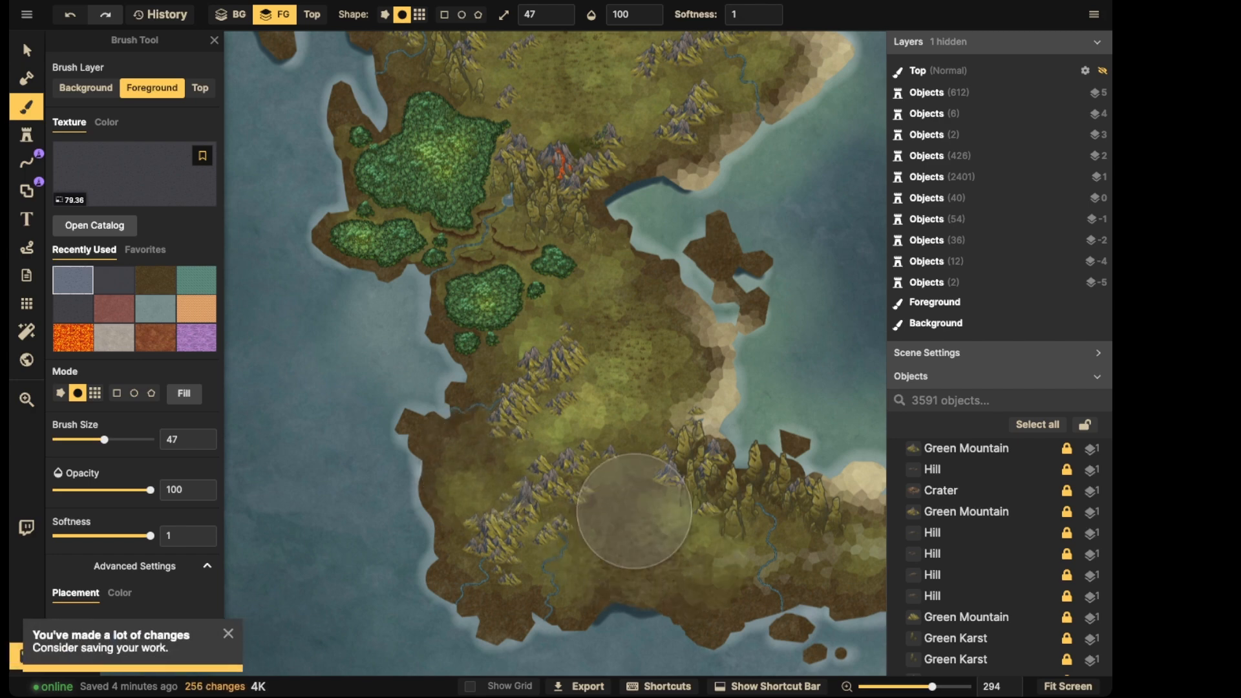
key(space)
drag(653, 365, 414, 293)
mouse_move(623, 480)
mouse_down()
mouse_move(696, 450)
mouse_move(688, 465)
mouse_move(625, 477)
mouse_up()
scroll(406, 293, up, 4)
key(space)
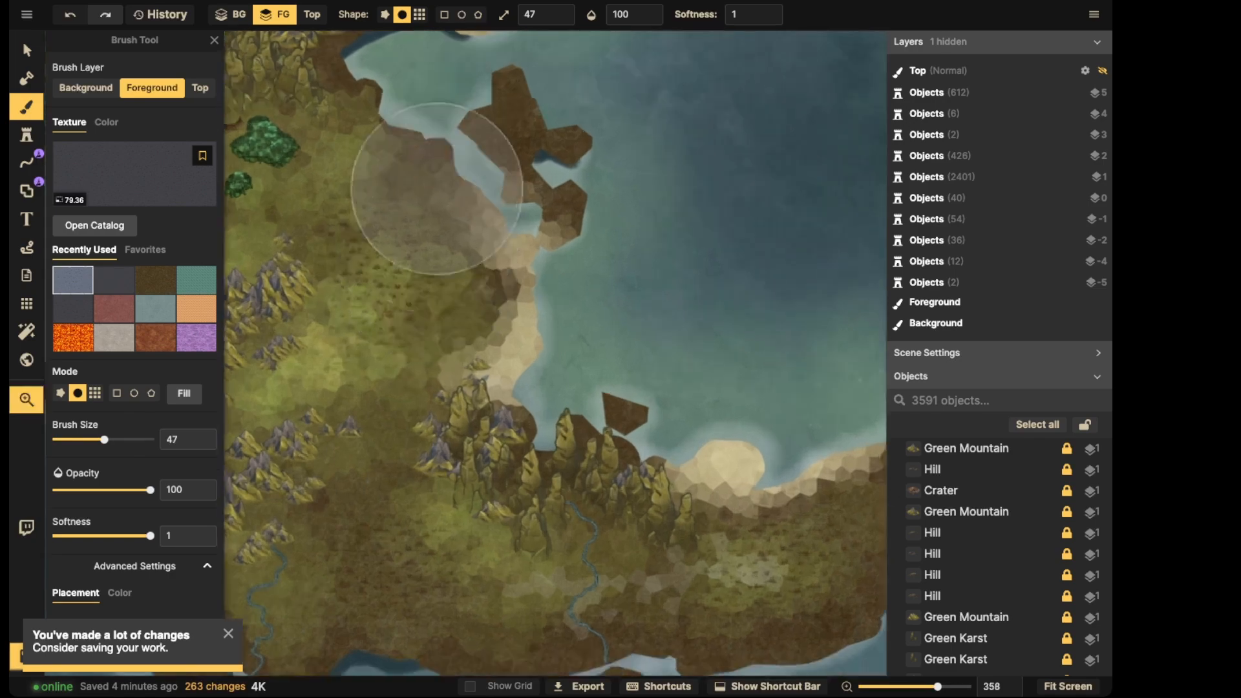
drag(516, 186, 443, 410)
Check the whole western continent for even ground texture and dismiss the save reminder
scroll(452, 391, down, 6)
key(space)
drag(572, 265, 634, 363)
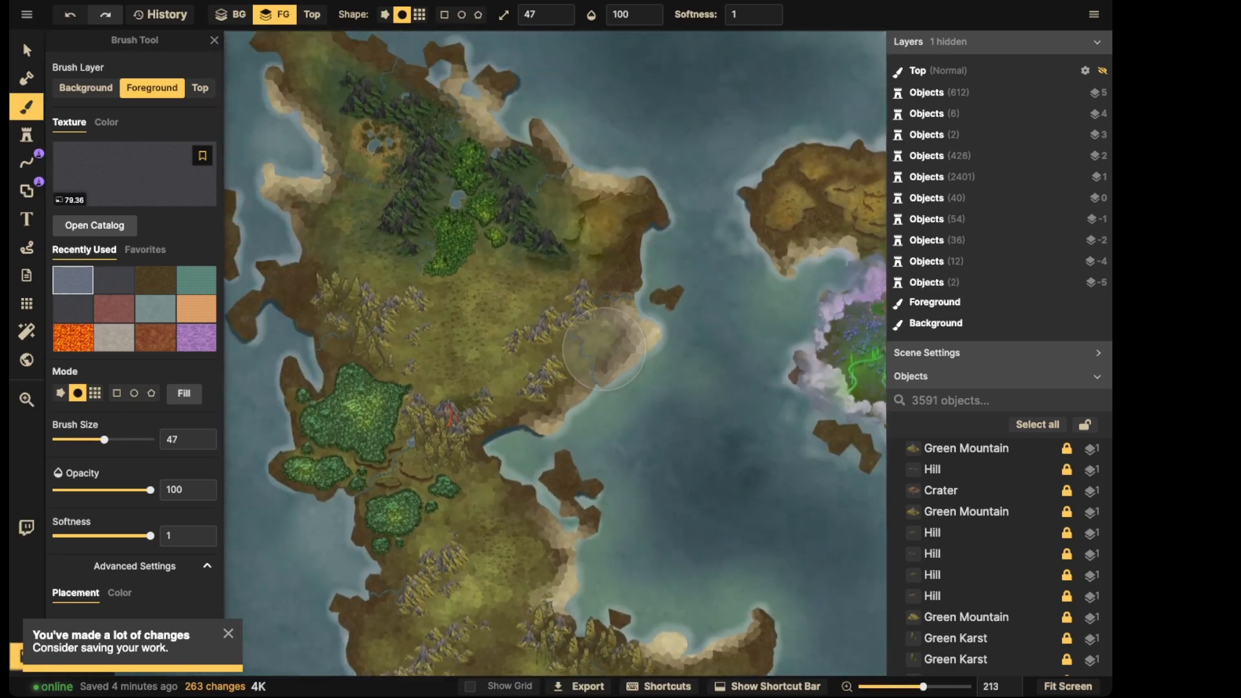
scroll(634, 363, down, 3)
drag(555, 387, 600, 414)
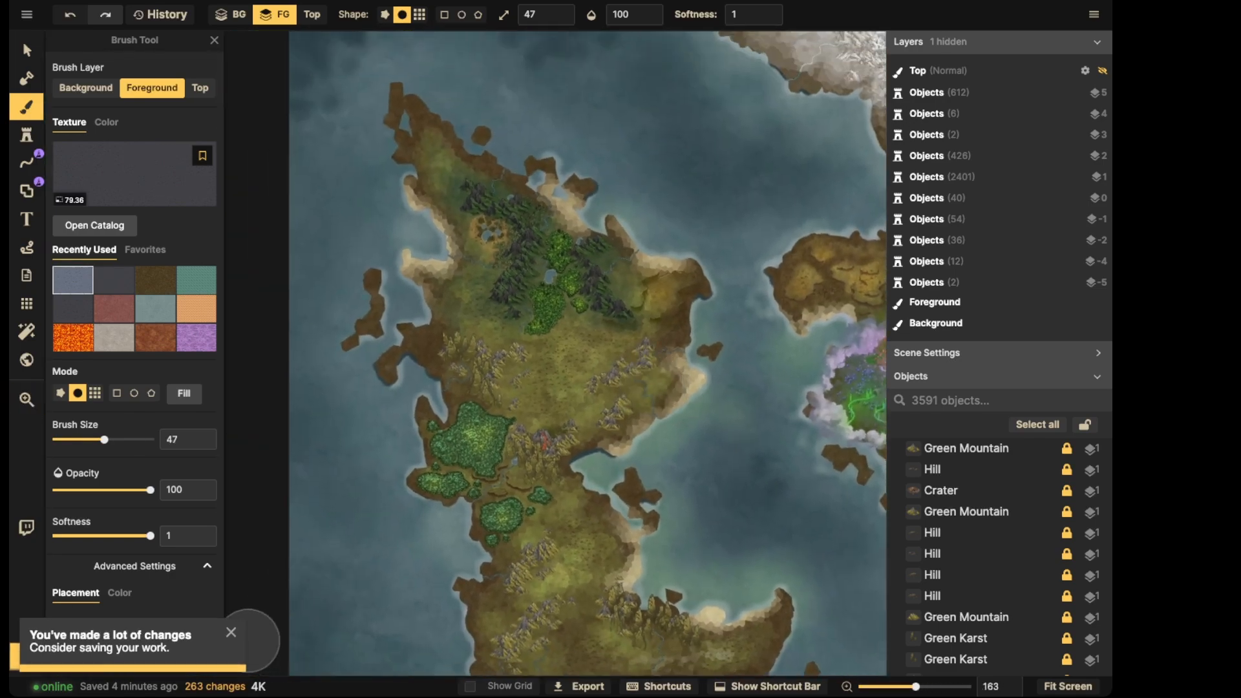
click(228, 634)
Paint the dark overlay texture over the southern peninsula of the central continent at brush size 47 and opacity 100
scroll(672, 248, down, 4)
key(space)
drag(672, 248, 471, 191)
drag(606, 407, 499, 260)
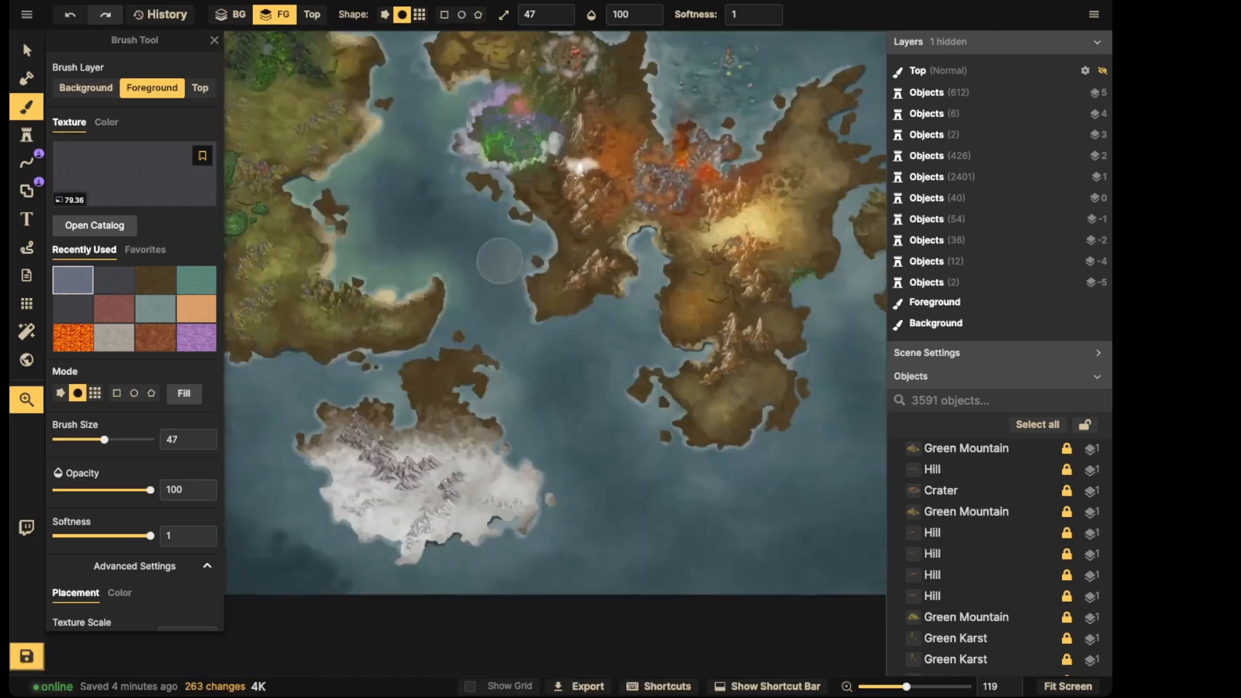
key(space)
drag(731, 311, 570, 309)
scroll(637, 316, up, 3)
scroll(636, 316, up, 10)
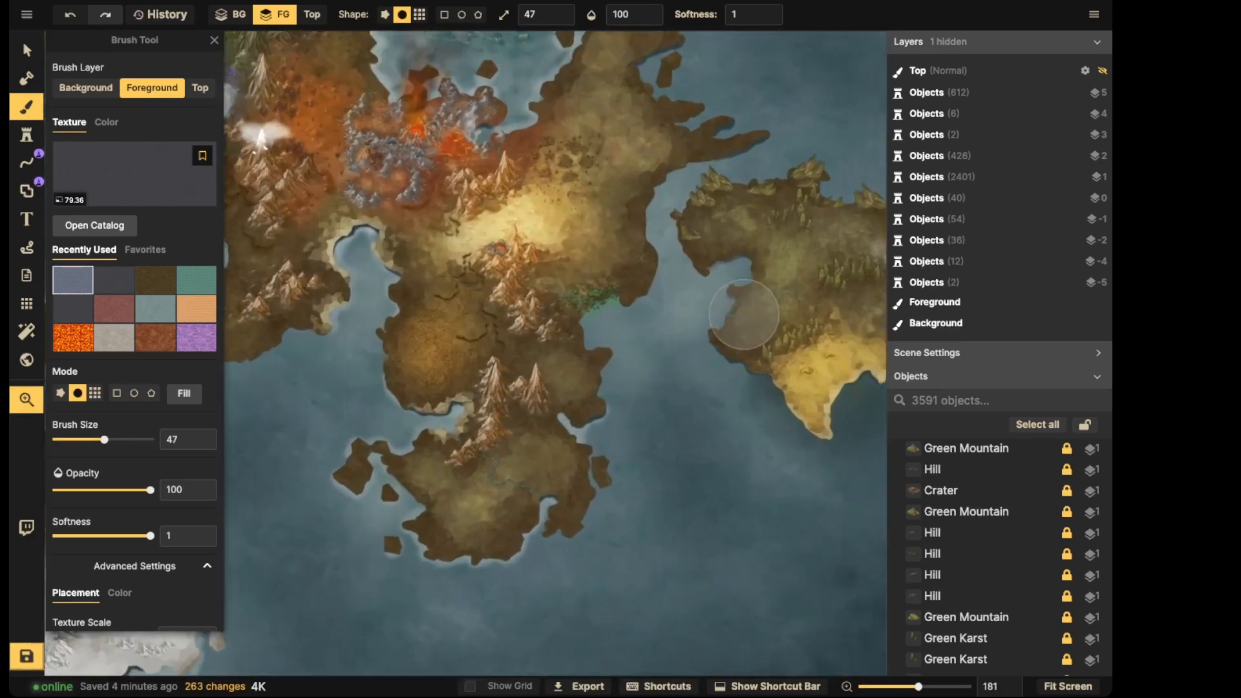
mouse_move(602, 284)
mouse_down()
mouse_move(540, 374)
mouse_move(526, 296)
mouse_move(471, 254)
mouse_move(621, 371)
mouse_move(745, 407)
mouse_move(751, 372)
mouse_move(674, 375)
mouse_move(792, 375)
mouse_move(529, 391)
mouse_move(500, 431)
mouse_up()
key(space)
drag(397, 463, 629, 330)
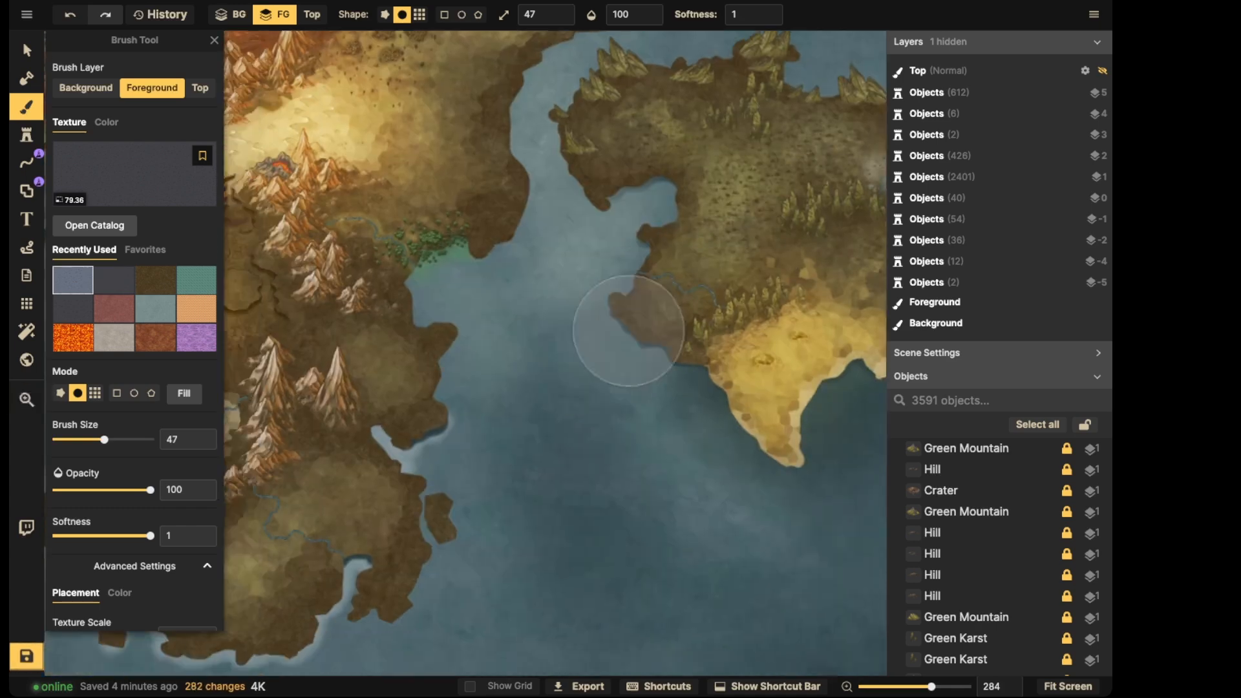
mouse_move(424, 488)
mouse_down()
mouse_move(614, 408)
mouse_move(538, 383)
mouse_move(600, 417)
mouse_move(472, 453)
mouse_move(369, 413)
mouse_move(517, 497)
mouse_up()
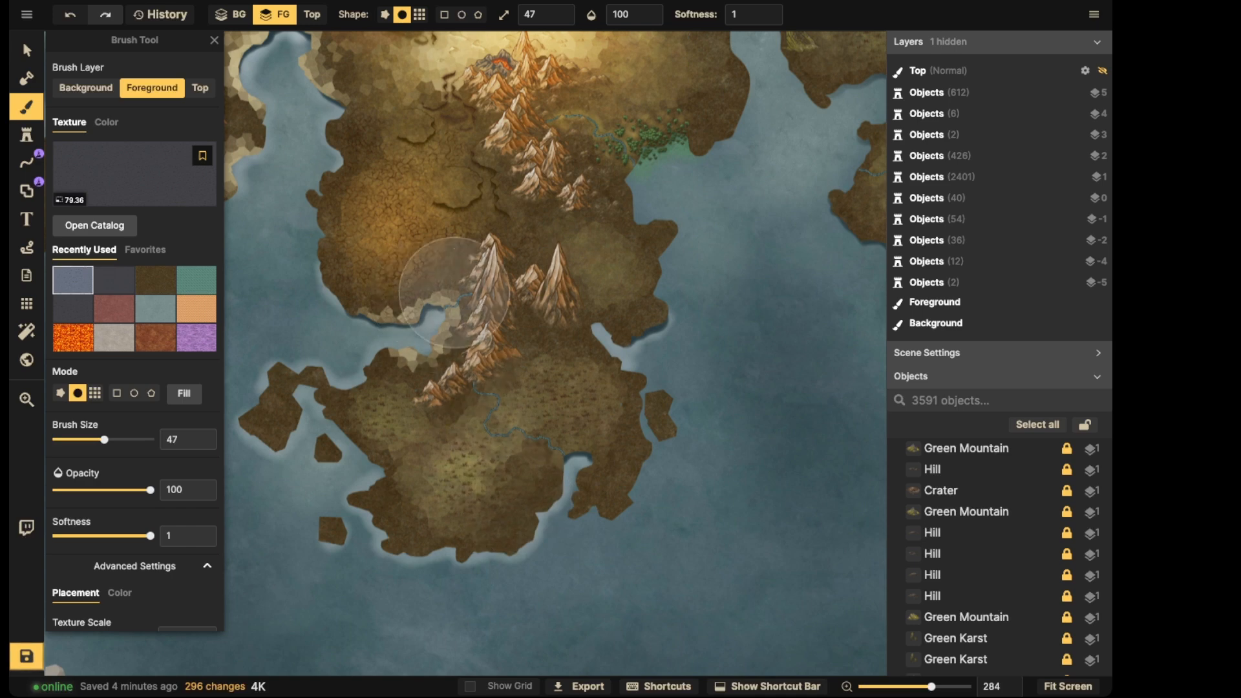
Paint the dark overlay texture over the eastern and northeastern land around the desert of the central continent at size 47
drag(638, 283, 617, 268)
drag(646, 175, 616, 426)
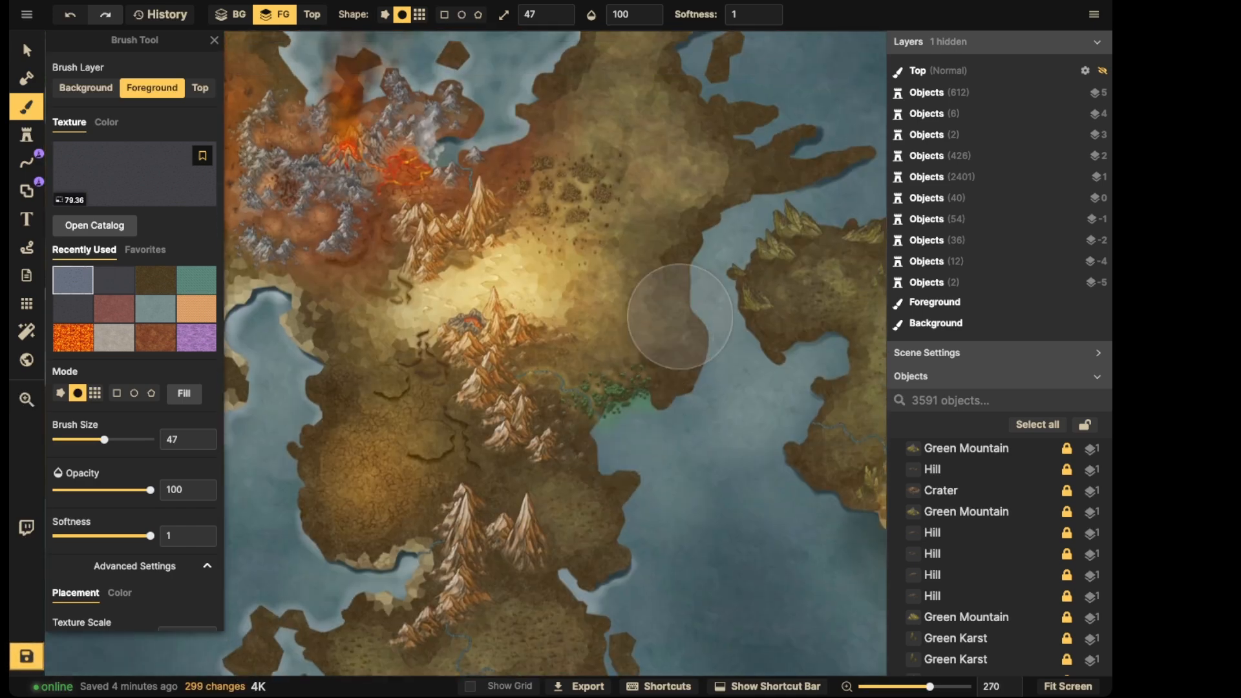
mouse_move(680, 318)
mouse_down()
mouse_move(652, 326)
mouse_move(717, 358)
mouse_up()
drag(738, 123, 733, 136)
click(580, 53)
click(557, 87)
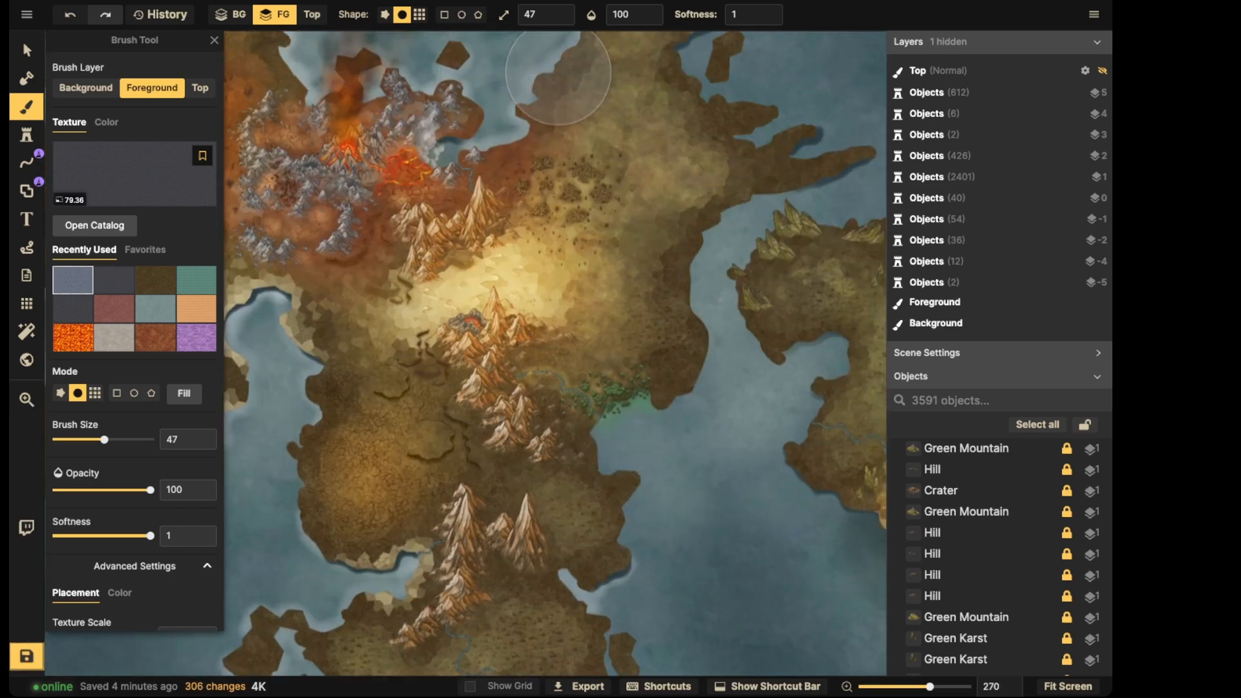
click(521, 88)
Examine the whole world map and the western continent with the Select tool active
click(27, 50)
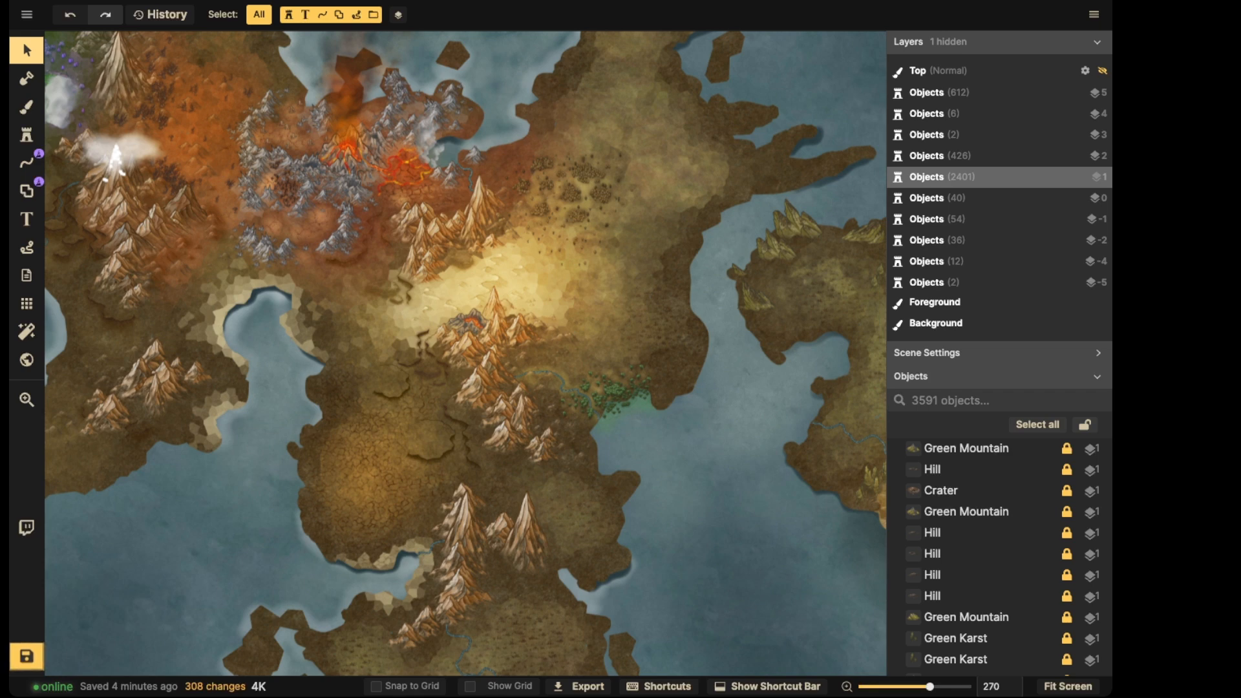
scroll(187, 65, down, 3)
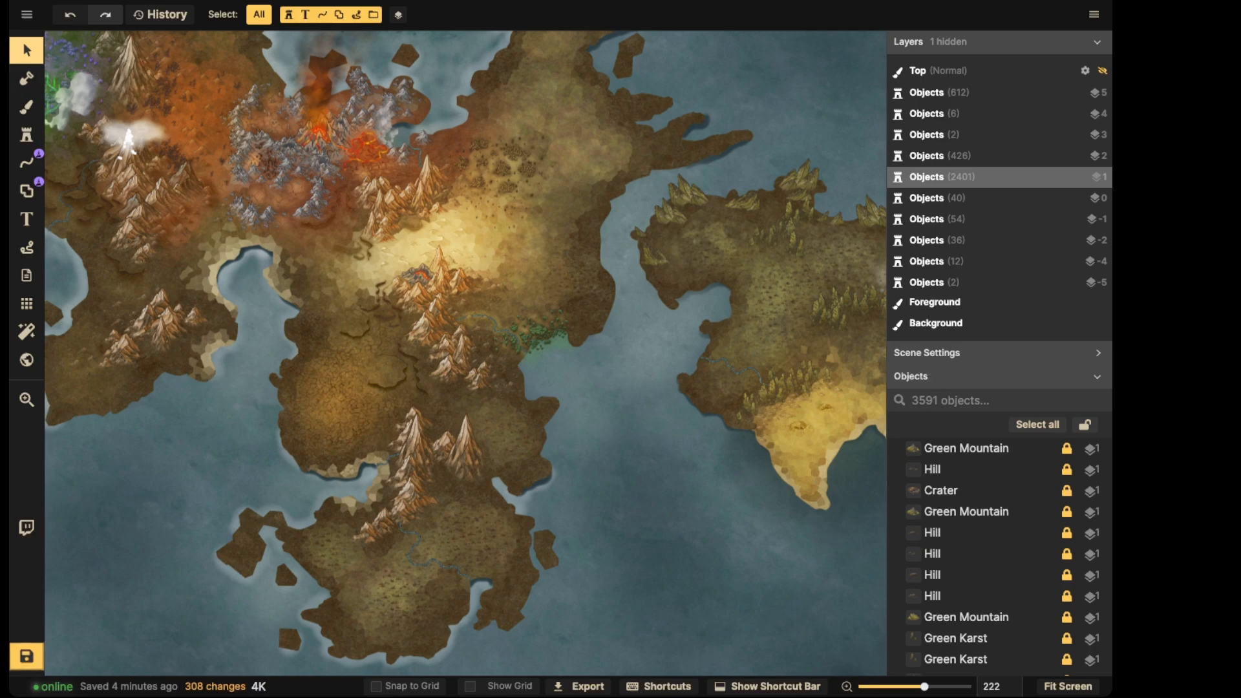
scroll(407, 285, down, 5)
drag(407, 284, 650, 360)
scroll(574, 356, down, 4)
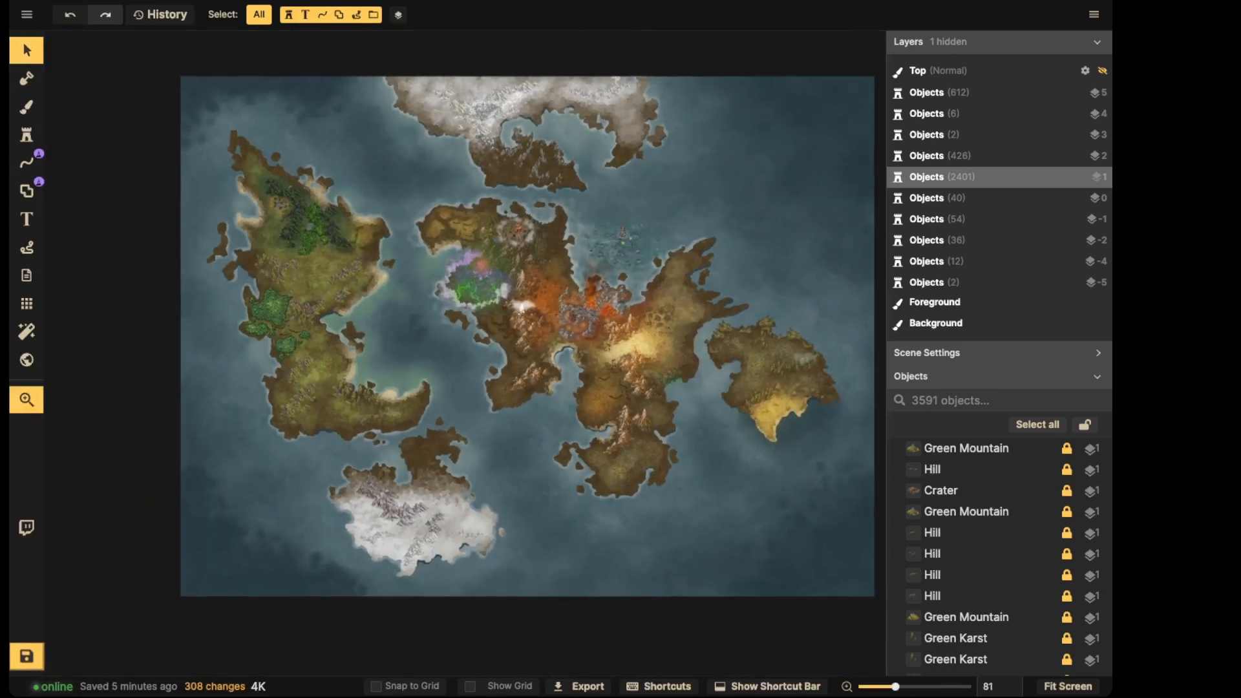
drag(575, 357, 572, 369)
scroll(294, 346, up, 10)
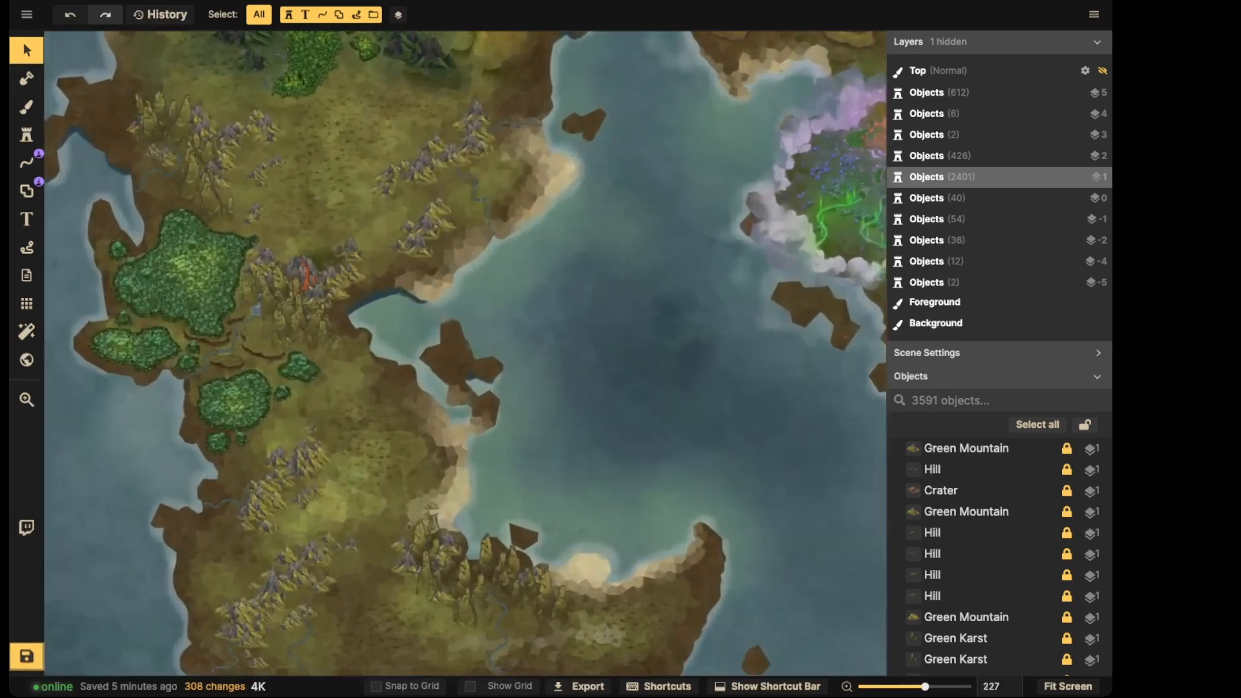
scroll(307, 271, up, 3)
drag(324, 265, 349, 385)
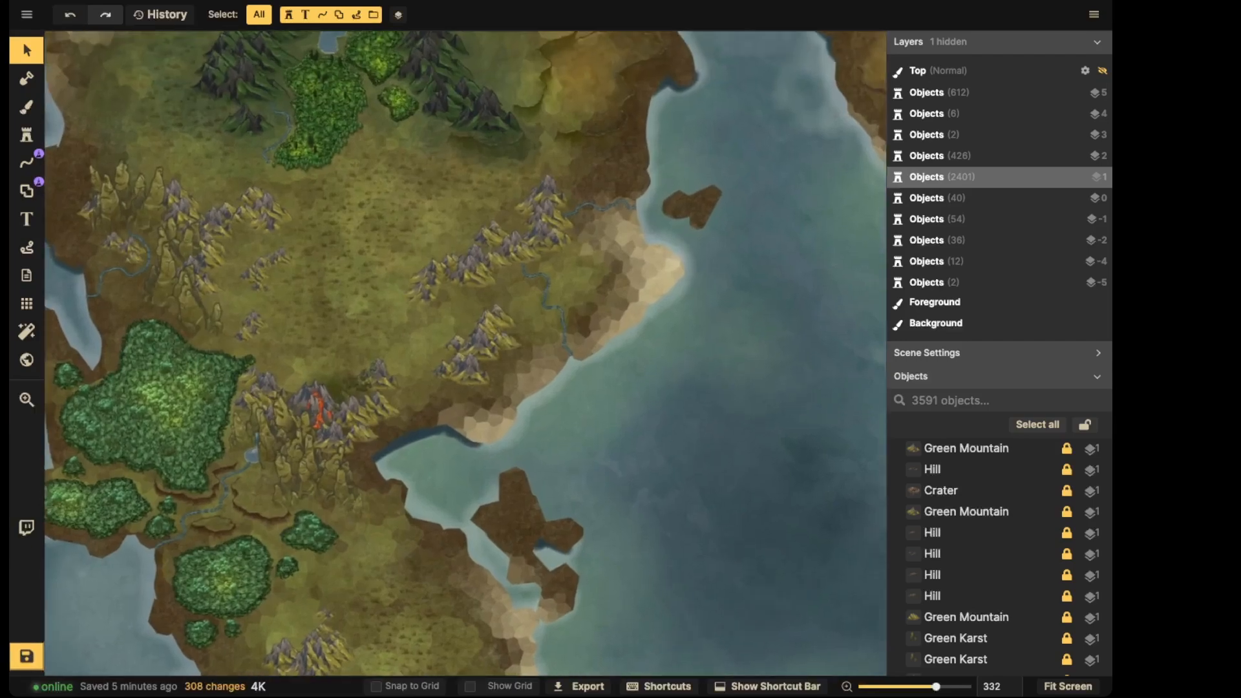
Choose the darker Snow alpha texture from Parchment World for the foreground brush, ready at the northern snow continent
scroll(497, 239, up, 2)
drag(501, 214, 410, 592)
drag(492, 324, 426, 557)
drag(646, 214, 431, 521)
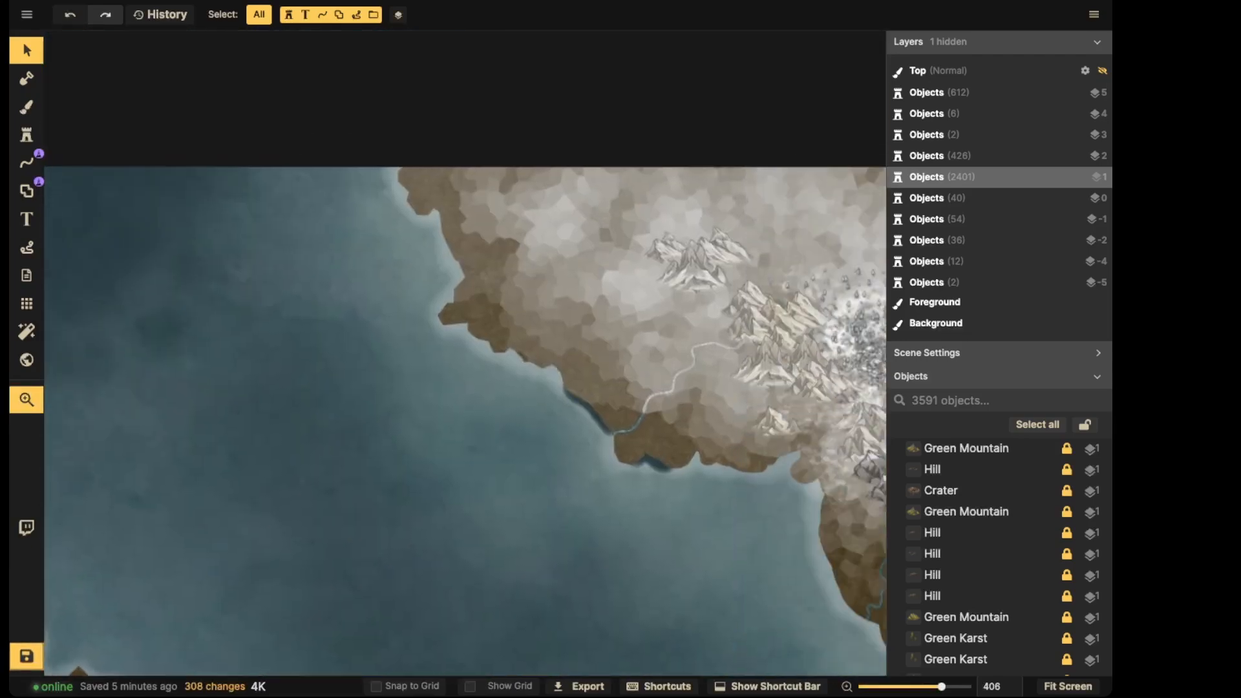
drag(679, 420, 254, 321)
drag(679, 197, 411, 224)
scroll(536, 198, down, 2)
click(26, 106)
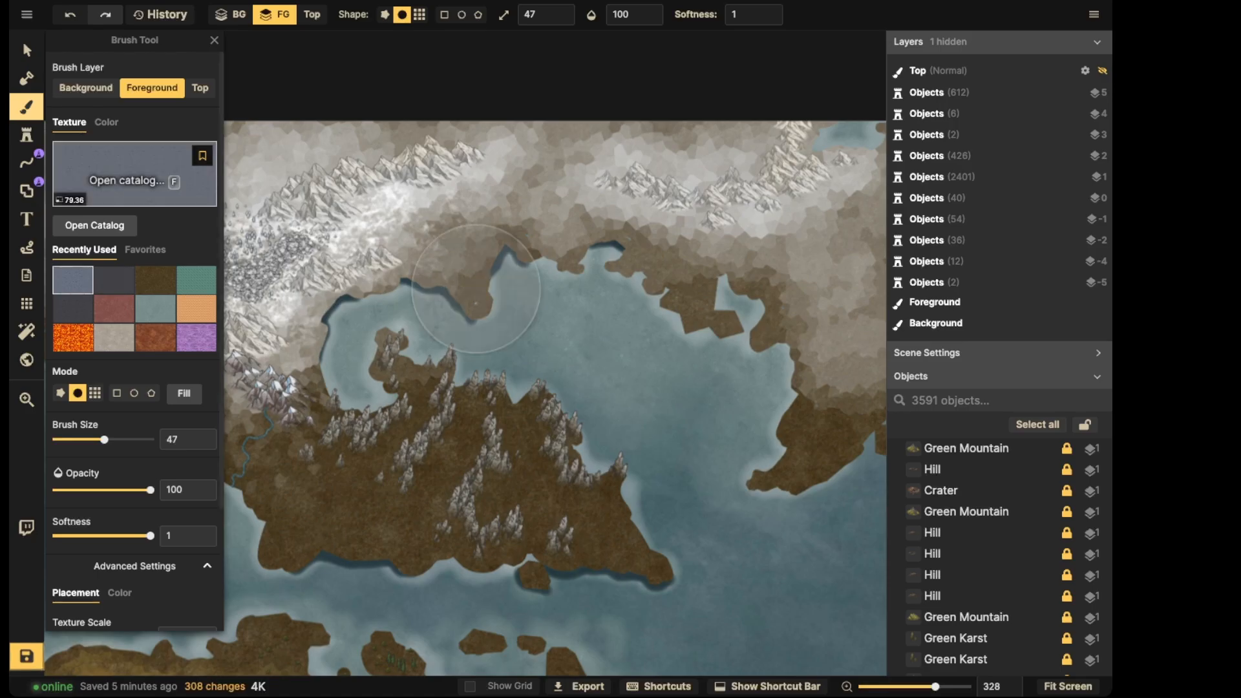
click(123, 176)
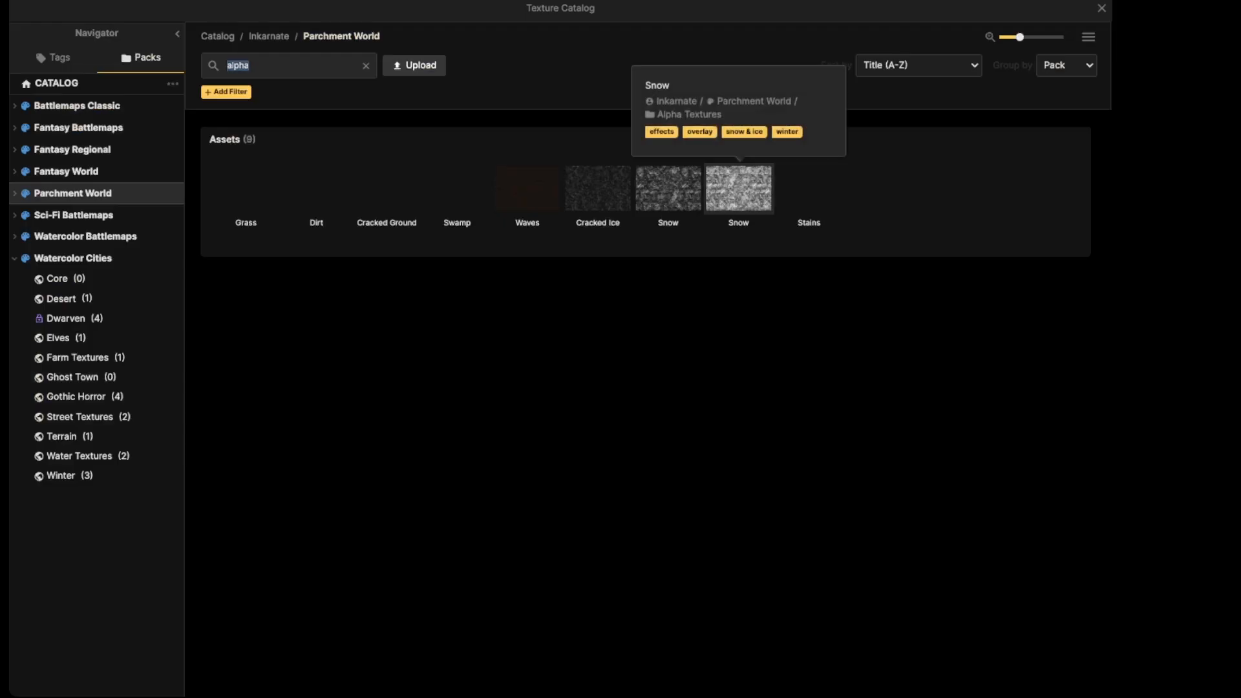
click(668, 189)
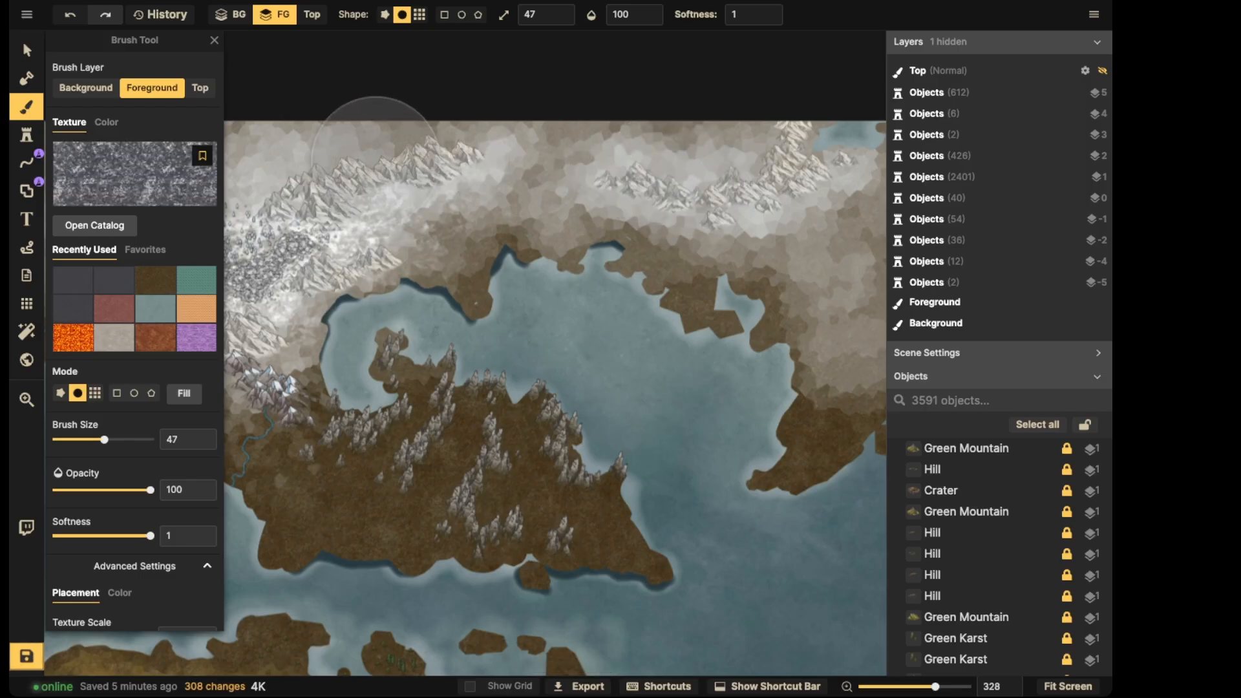
Dab the Snow texture around the white mountain ranges of the northern continent at brush size 47 and opacity 100
click(374, 161)
click(272, 167)
click(440, 221)
click(452, 249)
click(486, 199)
click(533, 181)
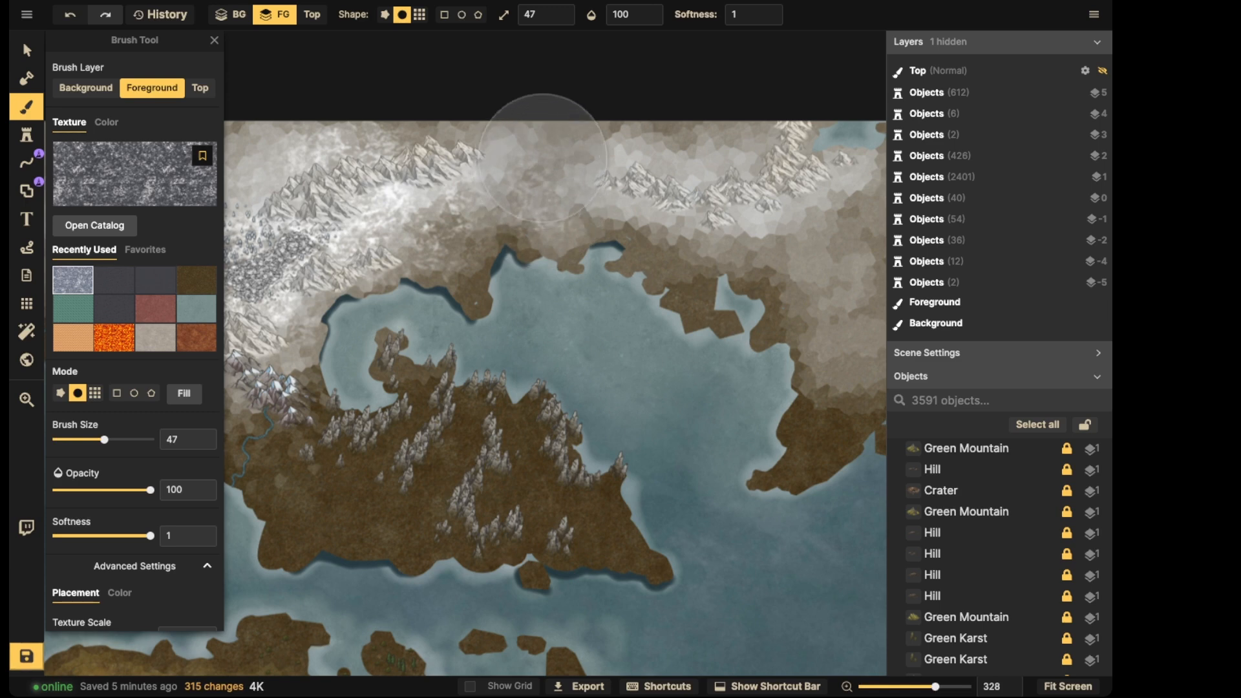
click(656, 146)
click(750, 152)
click(769, 153)
click(731, 181)
click(734, 182)
click(808, 194)
click(821, 213)
click(820, 215)
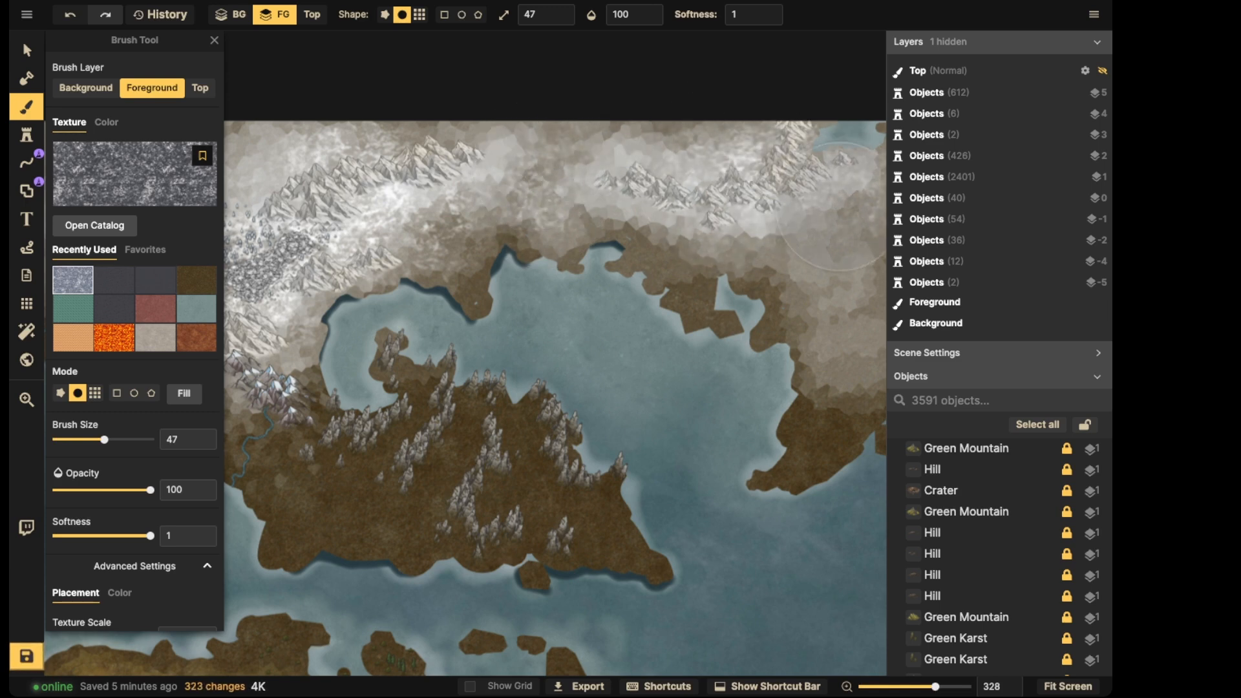
Dab the Snow texture around the northern continent's eastern mountains and its far northwestern mountain range at brush size 47
click(740, 233)
click(668, 220)
key(space)
drag(362, 324, 824, 324)
click(686, 219)
click(569, 223)
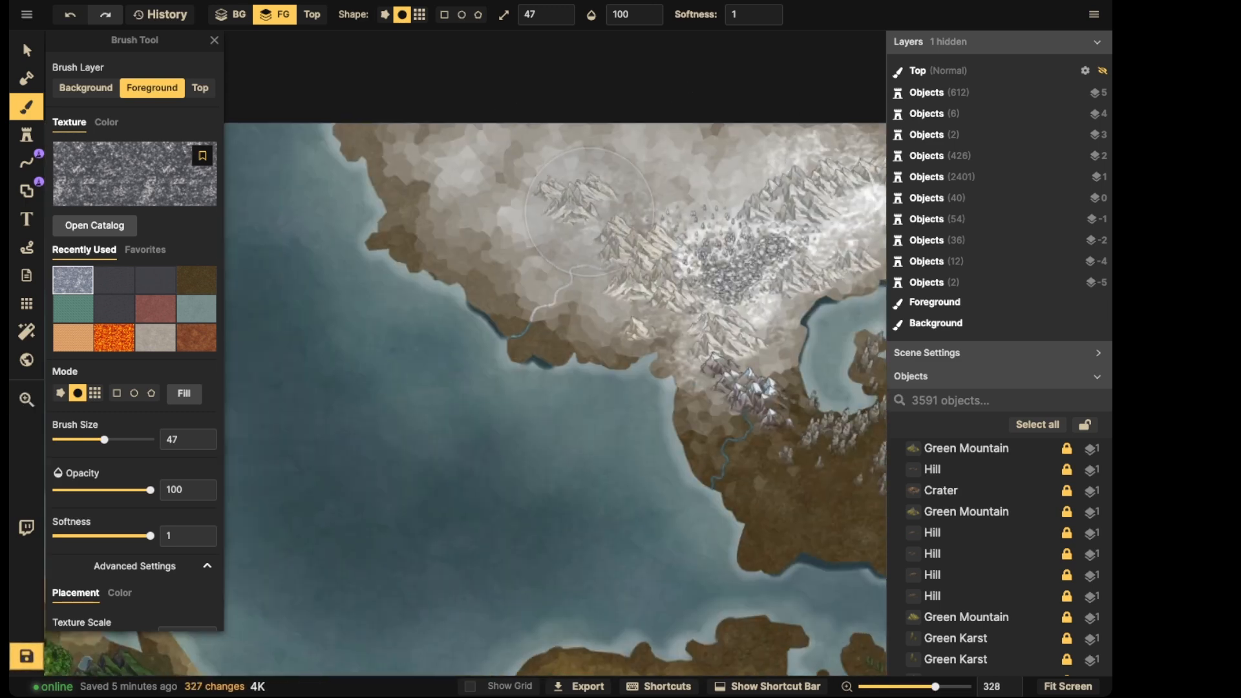
click(620, 187)
click(514, 216)
click(582, 206)
click(514, 202)
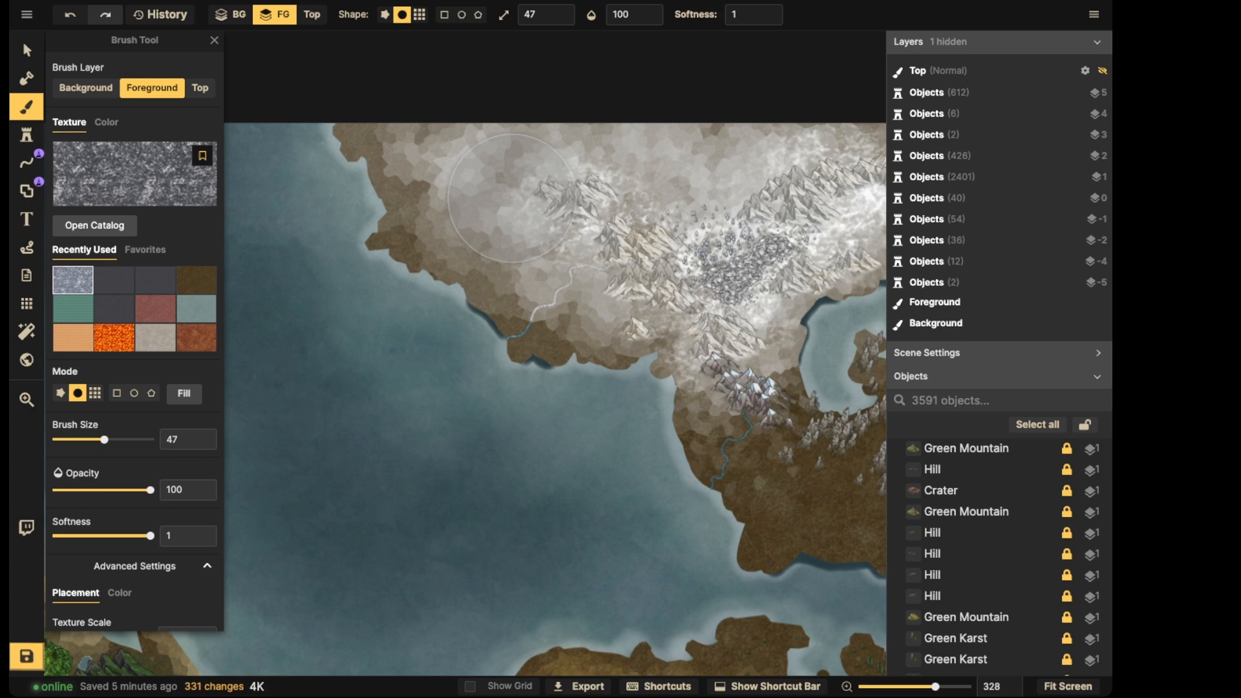
click(519, 197)
click(521, 198)
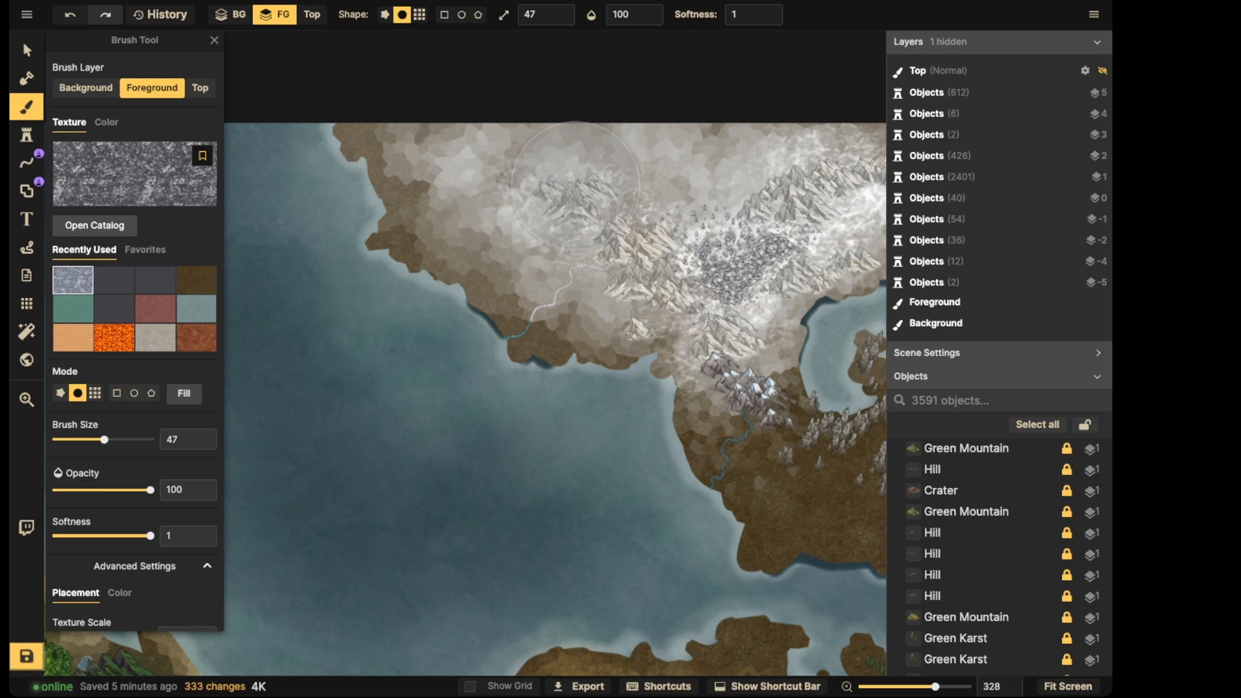
Dab the Snow texture along the northern continent's western mountains down past the white river to the southern shore
click(578, 192)
click(604, 167)
click(693, 202)
click(654, 249)
click(608, 284)
click(595, 333)
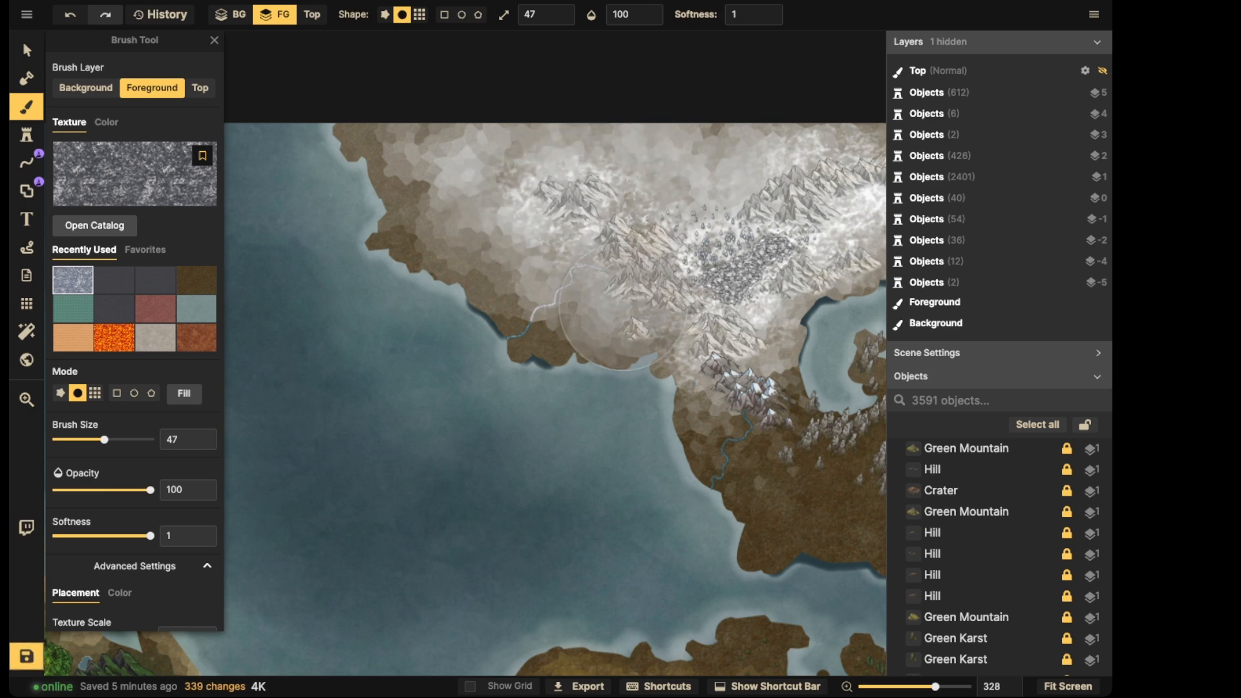
click(569, 336)
click(611, 381)
click(621, 307)
Blend the Snow texture around the northern continent's central range and down the narrow neck of land beside the crystal peaks
scroll(669, 220, down, 2)
mouse_move(669, 220)
mouse_down()
mouse_move(559, 194)
mouse_move(532, 207)
mouse_up()
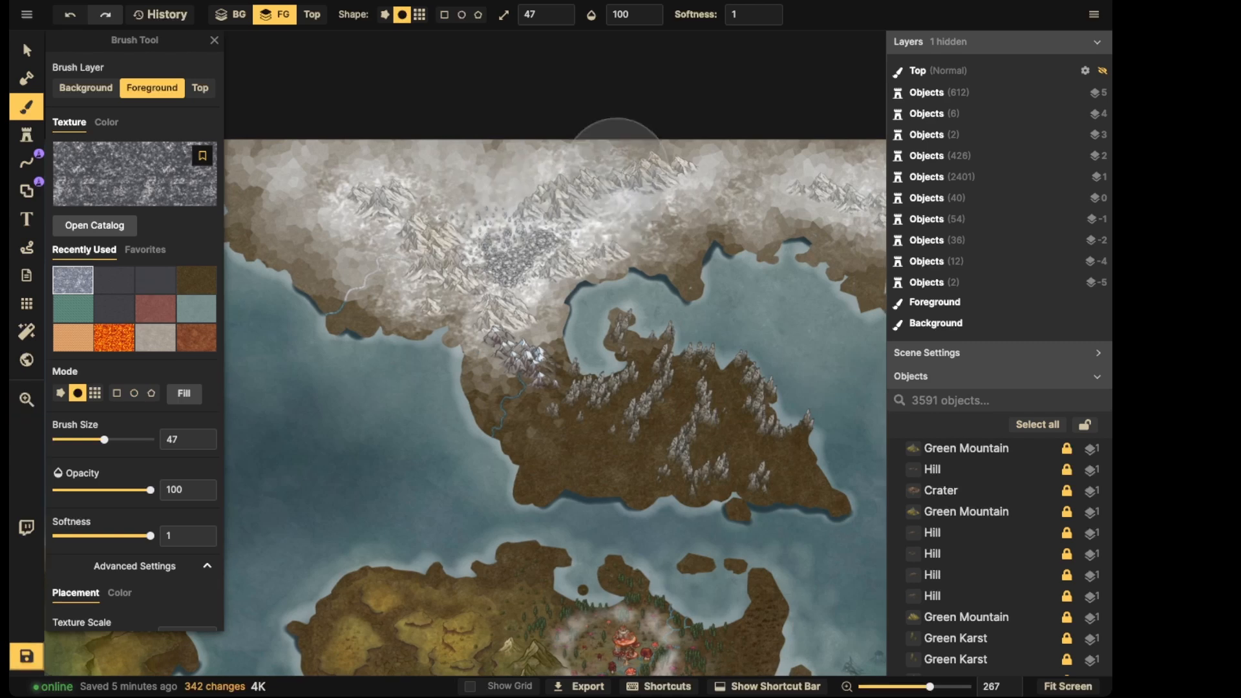
mouse_move(621, 173)
mouse_down()
mouse_move(550, 162)
mouse_move(673, 170)
mouse_up()
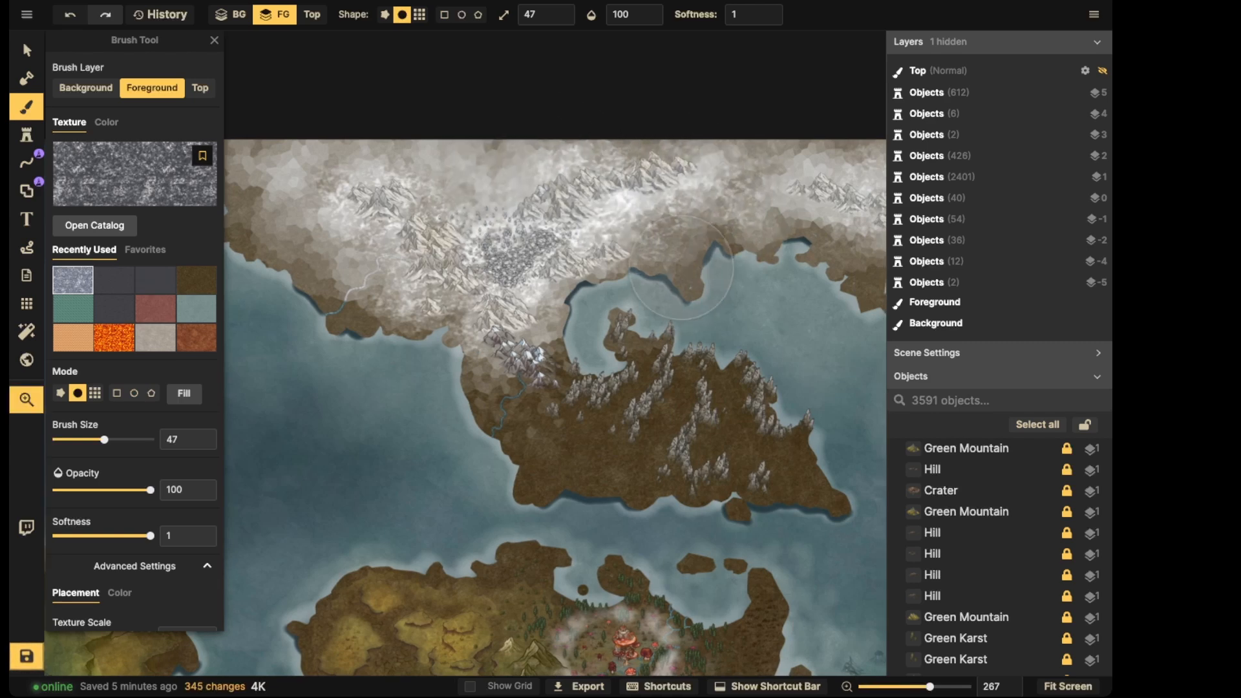
drag(669, 277, 609, 254)
click(463, 372)
click(453, 362)
click(464, 328)
click(464, 328)
Dab the Snow texture around the eastern mountain range above the northern continent's large bay
drag(851, 176, 683, 187)
click(732, 184)
click(672, 190)
click(673, 170)
click(593, 198)
click(590, 198)
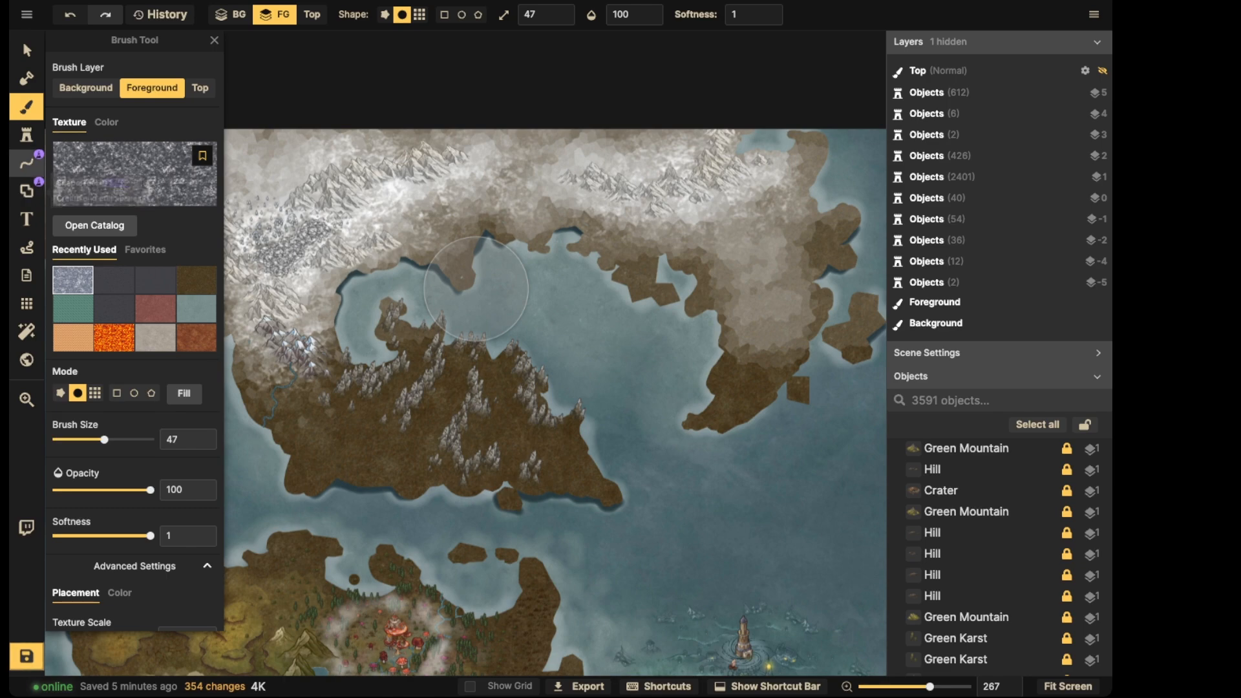
Draw a trial River line from the crystal peaks across the northern continent's southwestern coast at stamp scale 100 and opacity 50
click(27, 163)
click(158, 274)
key(space)
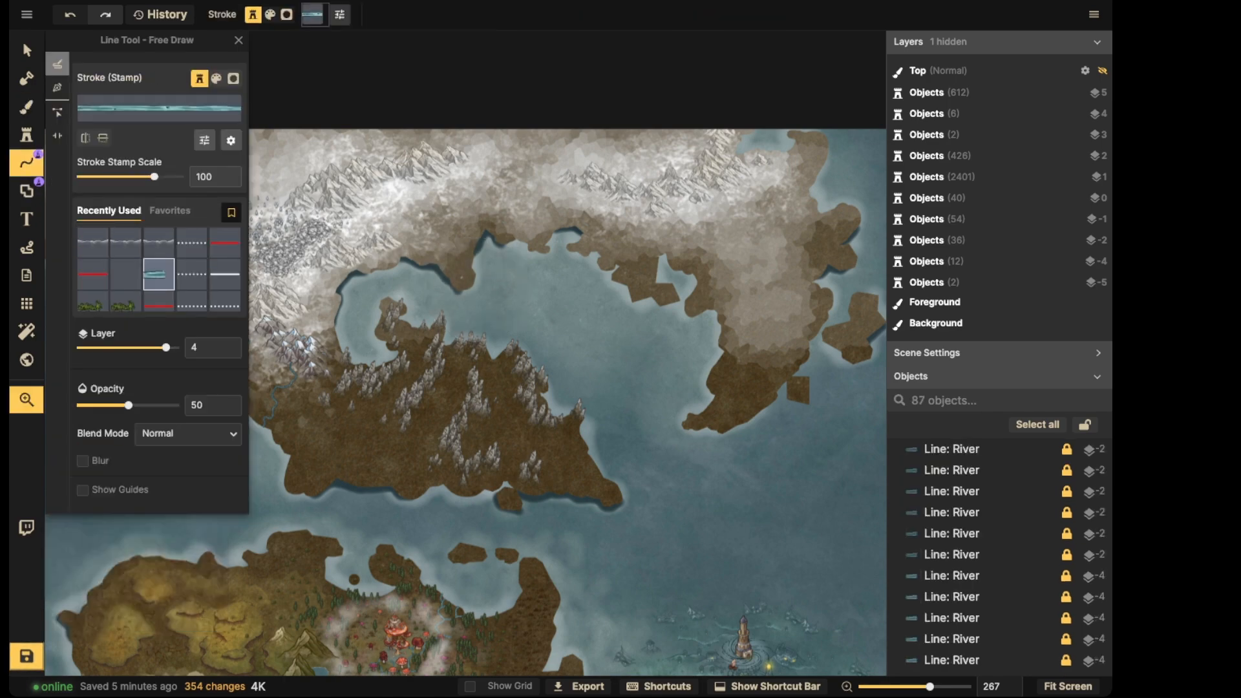
drag(388, 362, 649, 364)
scroll(417, 304, up, 2)
key(space)
drag(417, 304, 486, 304)
scroll(582, 388, up, 3)
key(space)
drag(582, 388, 358, 298)
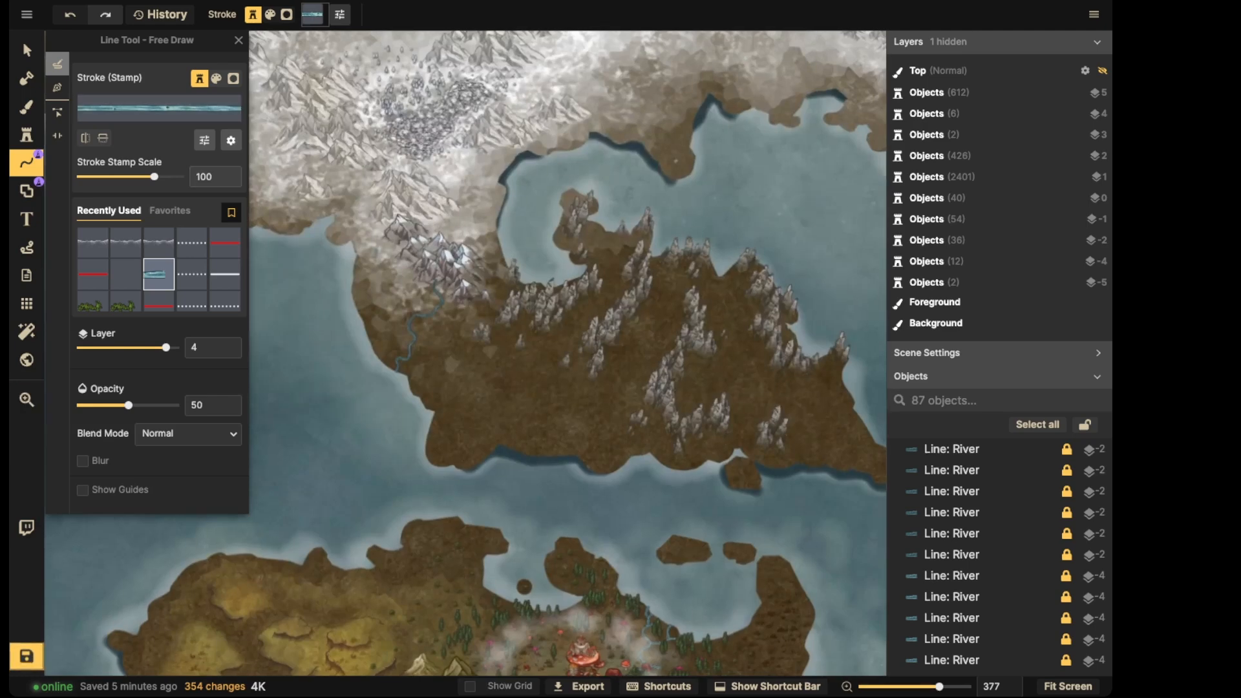
mouse_move(398, 294)
mouse_down()
mouse_move(417, 354)
mouse_move(527, 464)
mouse_up()
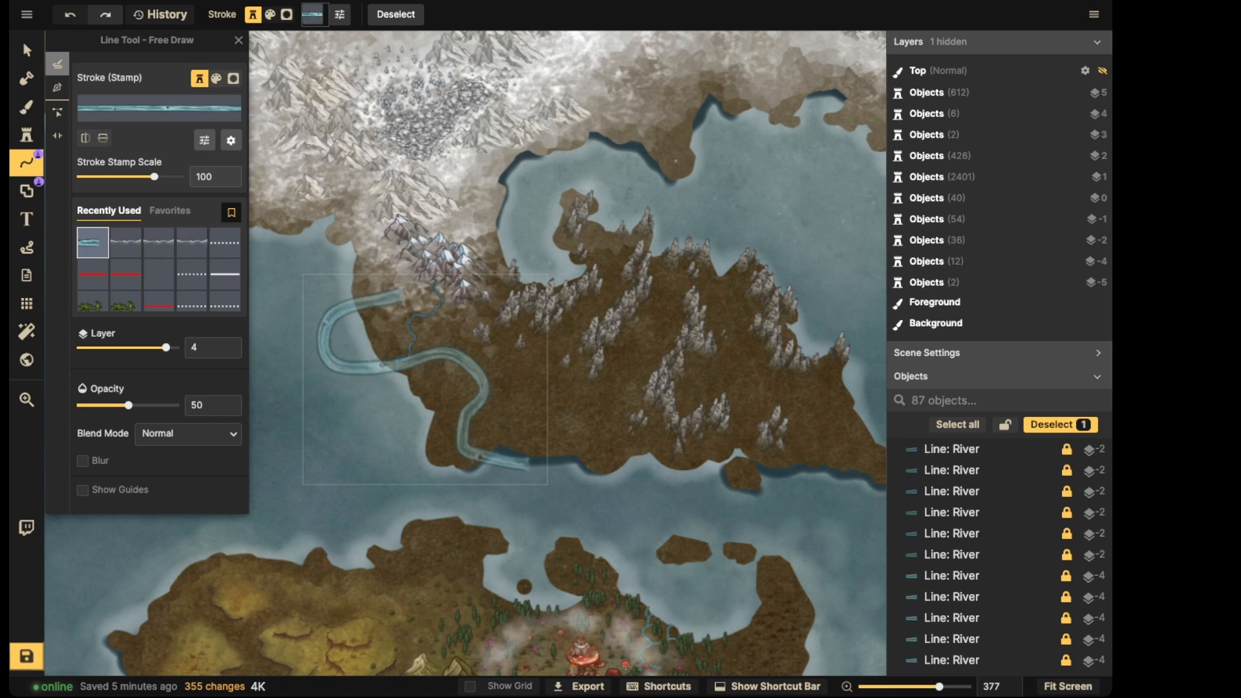
Set the river stroke to opacity 100 and stamp scale 32, and delete the trial river
drag(129, 405, 177, 406)
drag(154, 176, 136, 176)
key(Delete)
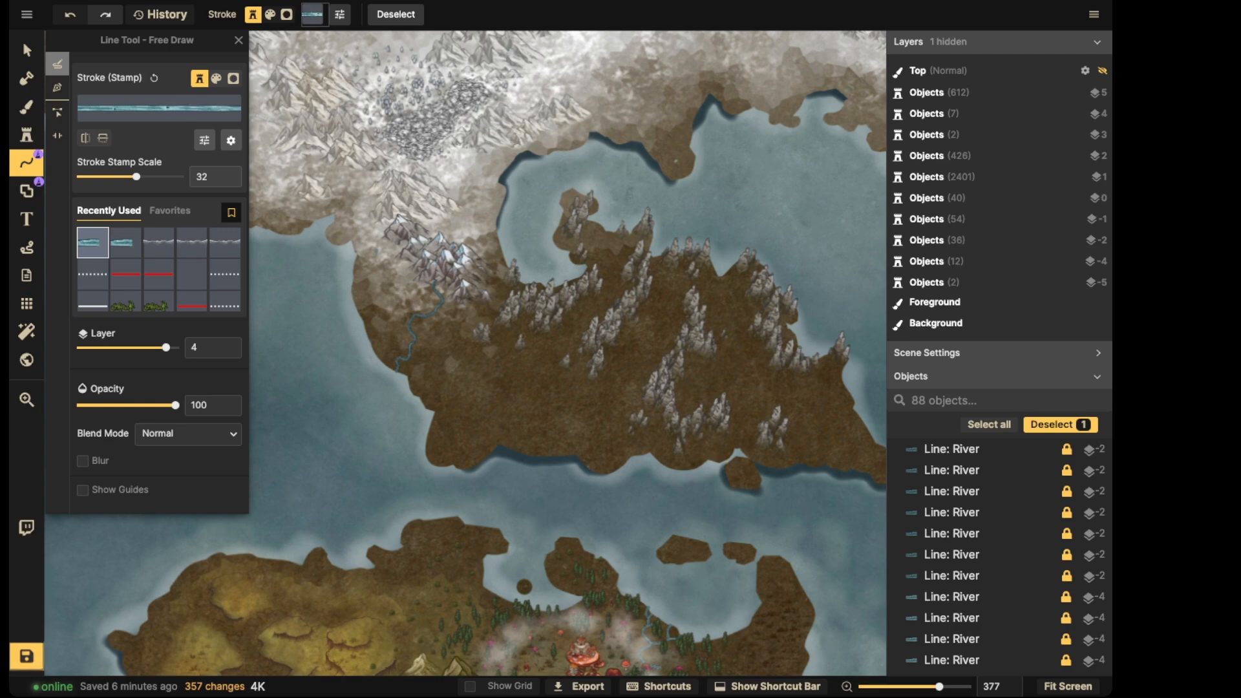
Examine how the rivers on the western continent run, especially the one from the waterfall between the cliffs to the sea
key(space)
drag(504, 582, 775, 119)
drag(646, 452, 621, 230)
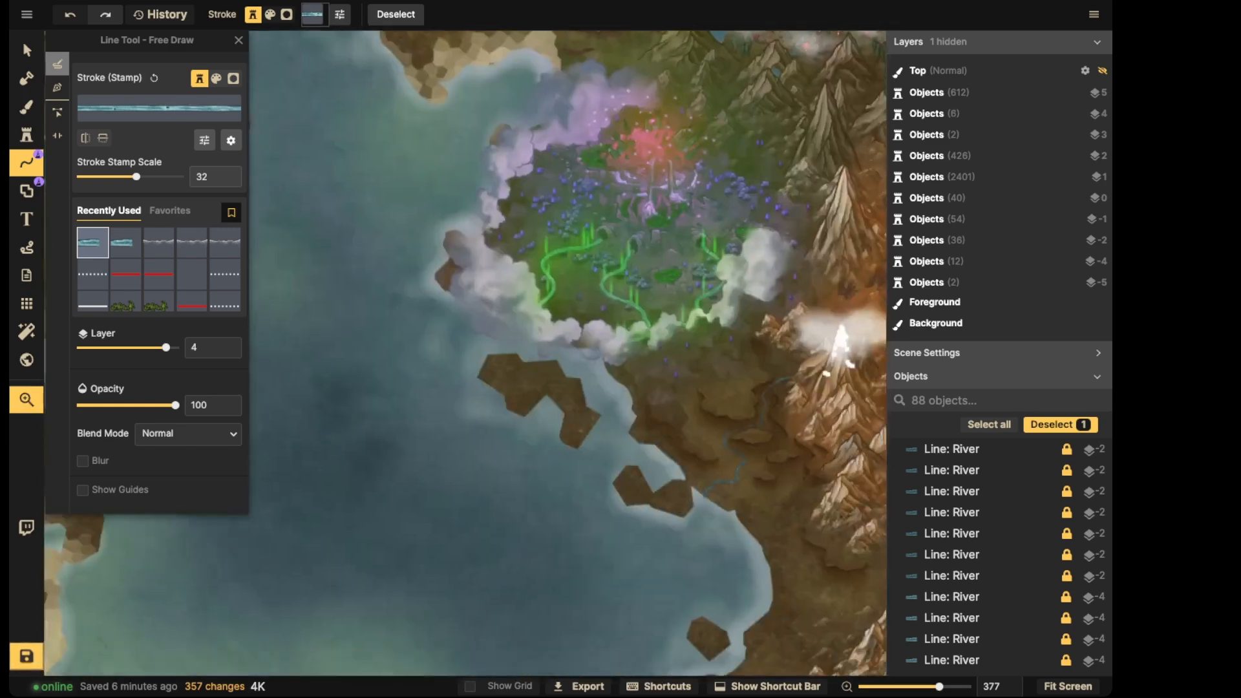
drag(291, 517, 841, 258)
drag(388, 401, 809, 239)
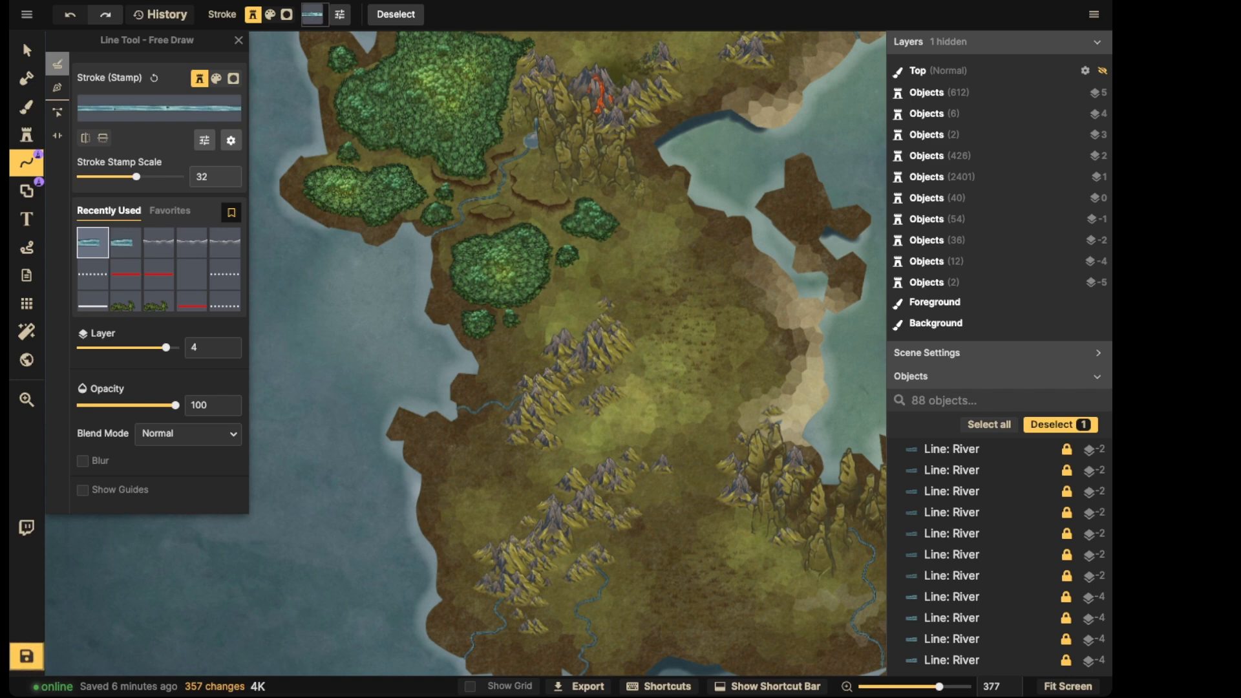
scroll(569, 149, up, 8)
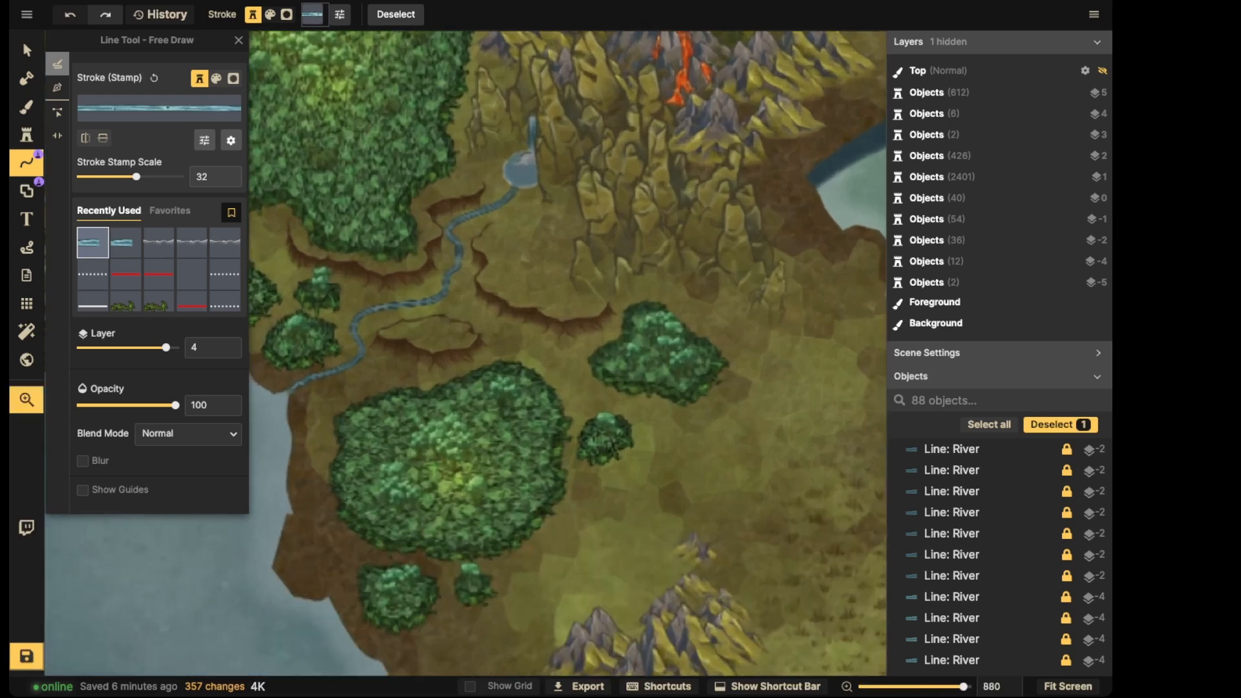
drag(536, 226, 608, 345)
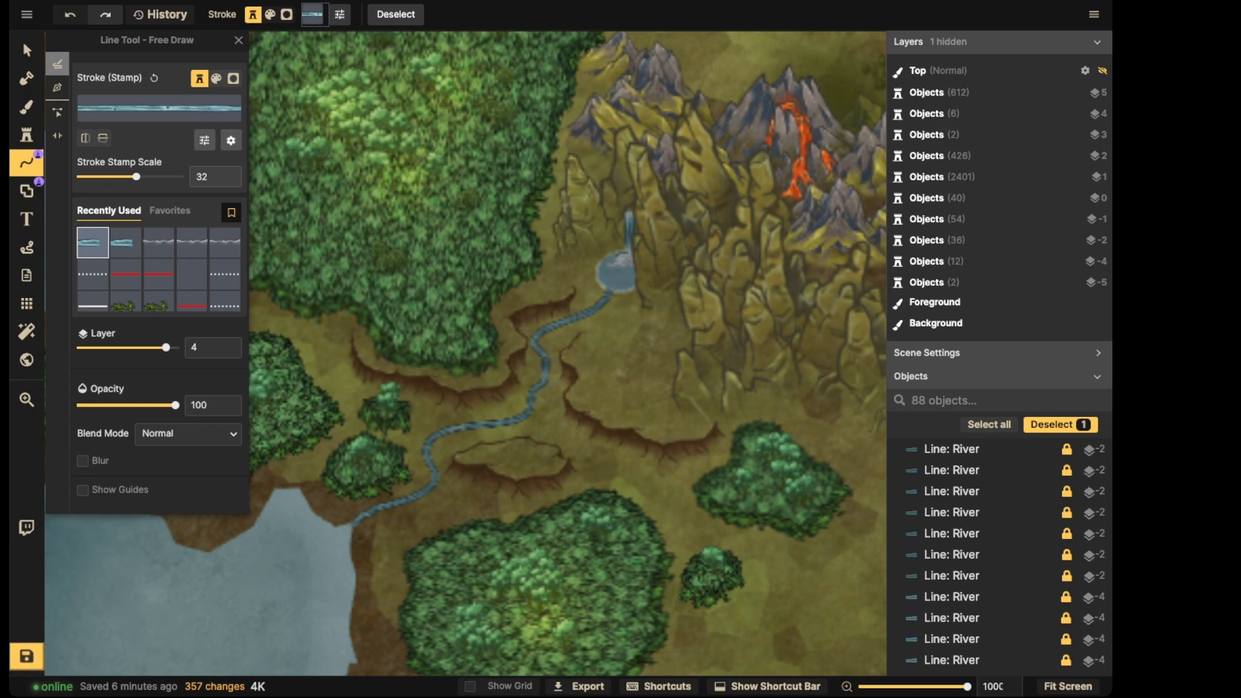
drag(614, 549, 586, 139)
scroll(585, 139, down, 5)
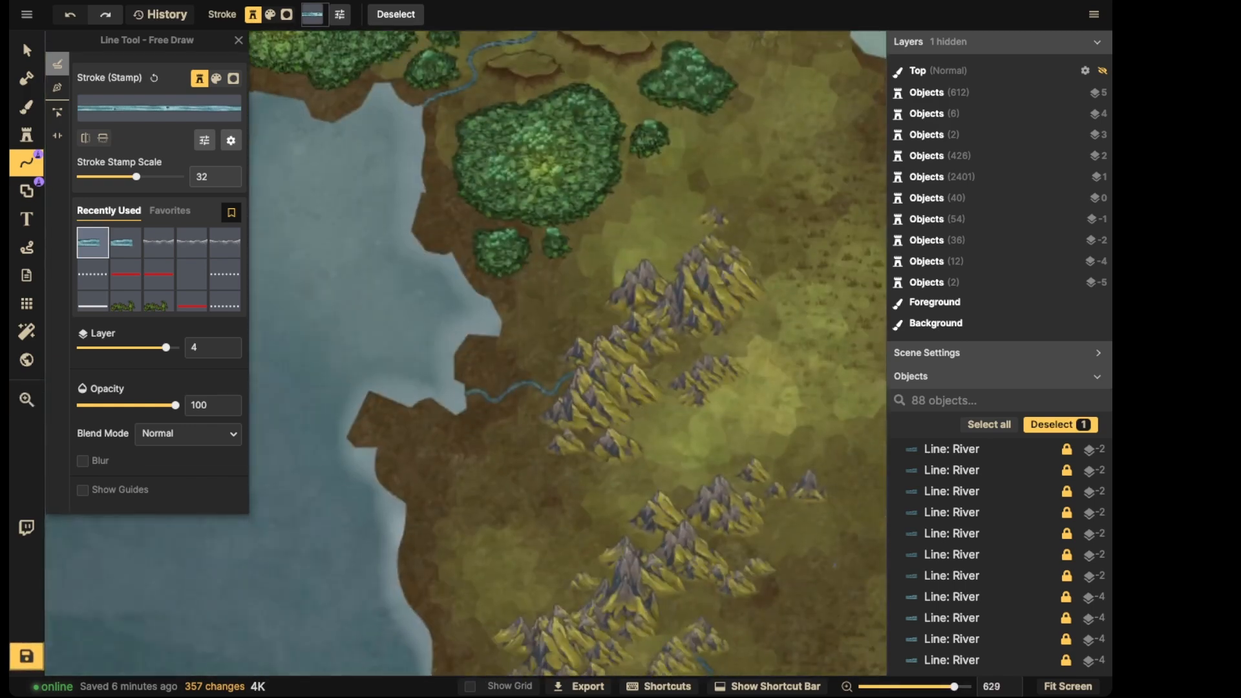
Draw two broadly meandering trial rivers from the western continent's southwestern mountains to the coast, deleting each one
mouse_move(554, 430)
mouse_down()
mouse_move(526, 474)
mouse_move(481, 451)
mouse_move(441, 479)
mouse_move(377, 454)
mouse_up()
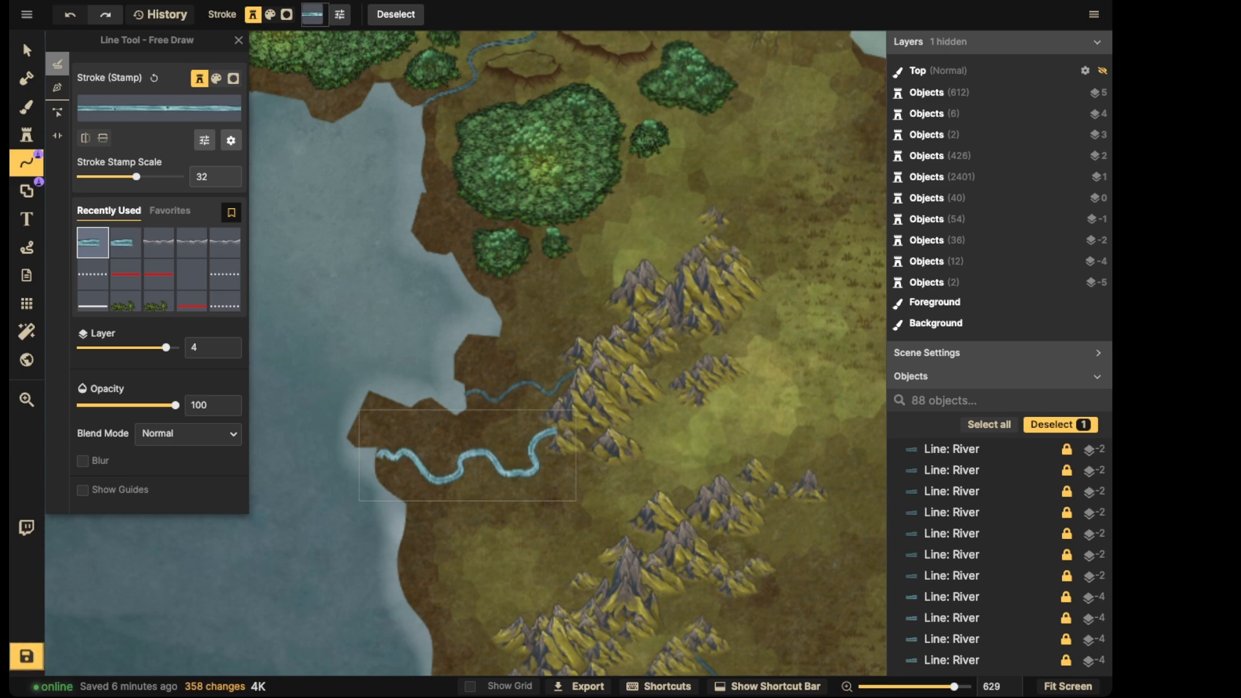
click(27, 51)
key(Delete)
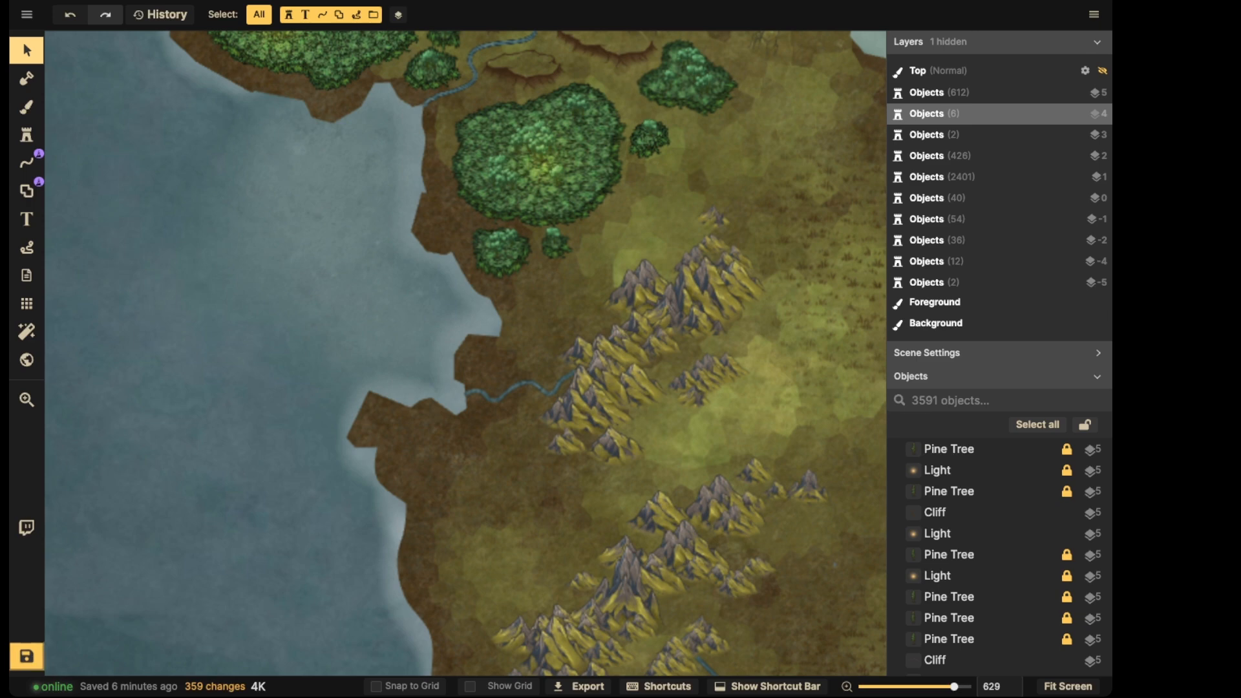
click(27, 162)
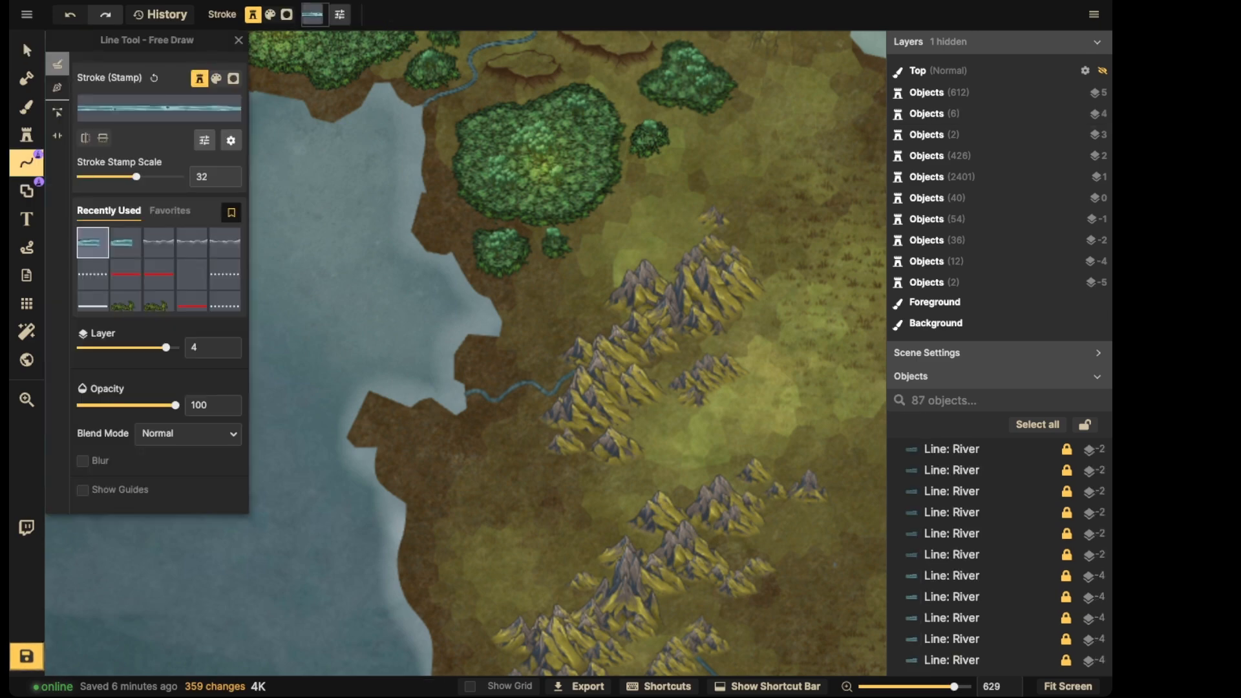
mouse_move(547, 441)
mouse_down()
mouse_move(480, 418)
mouse_move(484, 487)
mouse_move(438, 448)
mouse_move(390, 495)
mouse_up()
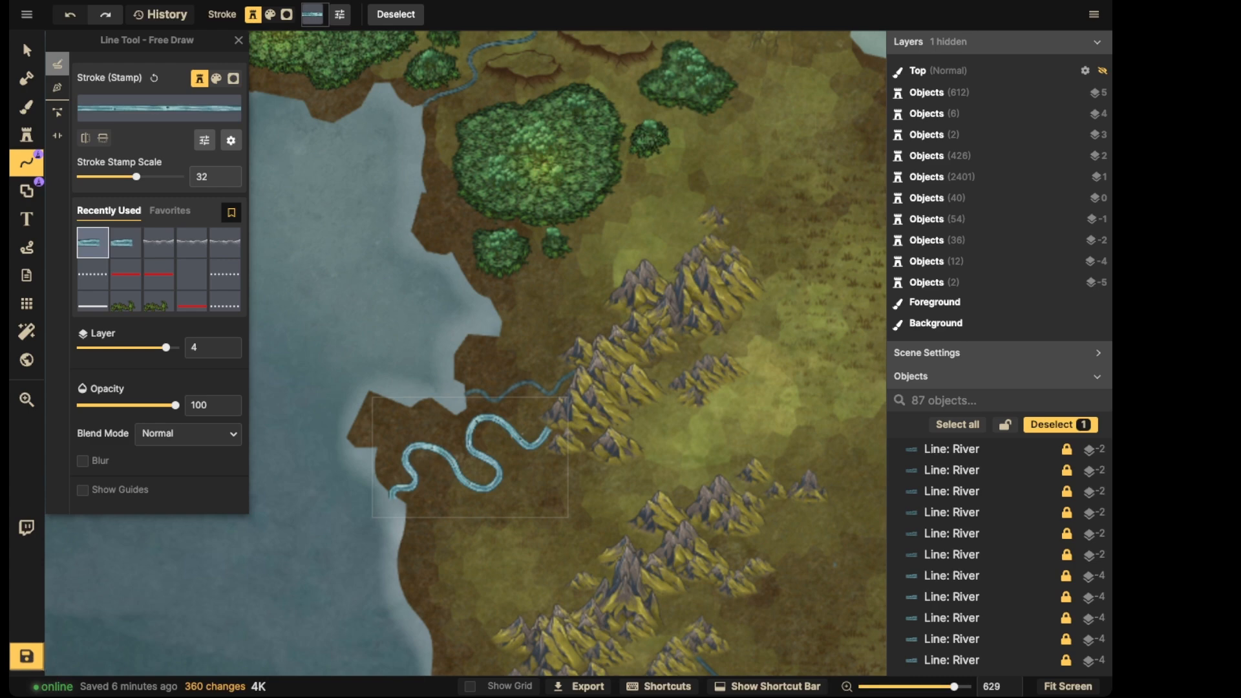
key(Delete)
Draw a finely winding trial river from the southwestern mountains to the coast, splitting near the shore and branching inland north and south
mouse_move(550, 430)
mouse_down()
mouse_move(477, 444)
mouse_move(470, 473)
mouse_move(443, 466)
mouse_move(395, 494)
mouse_up()
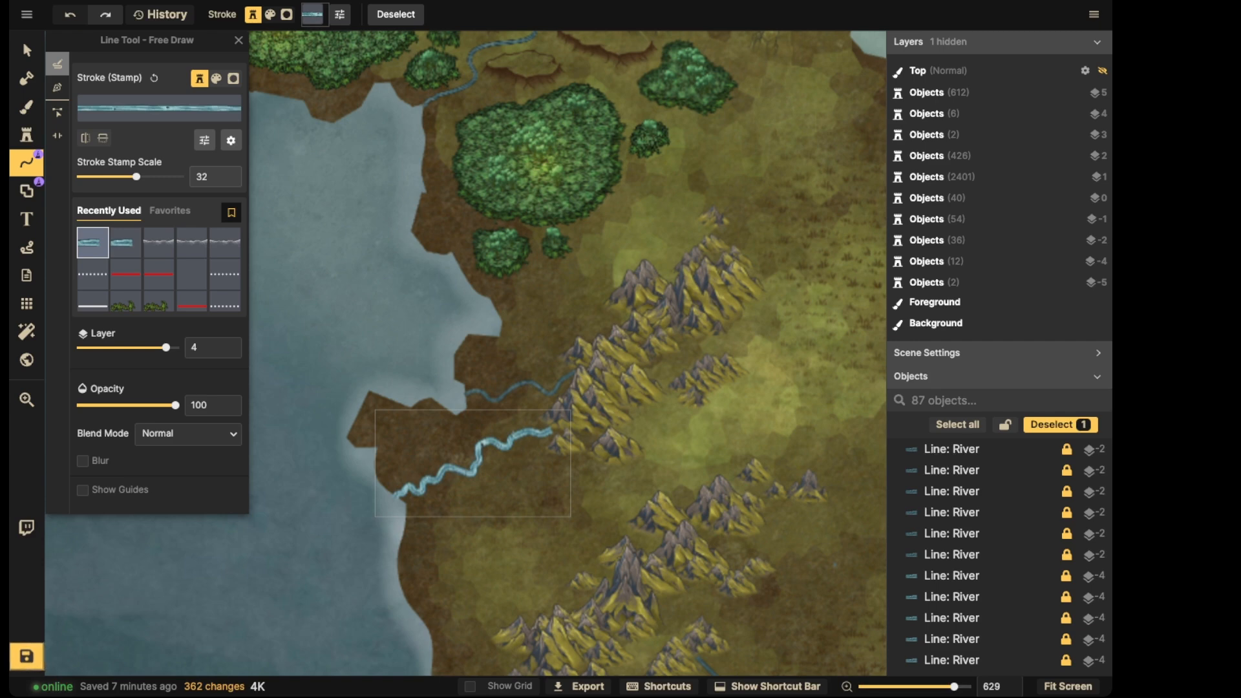
key(Escape)
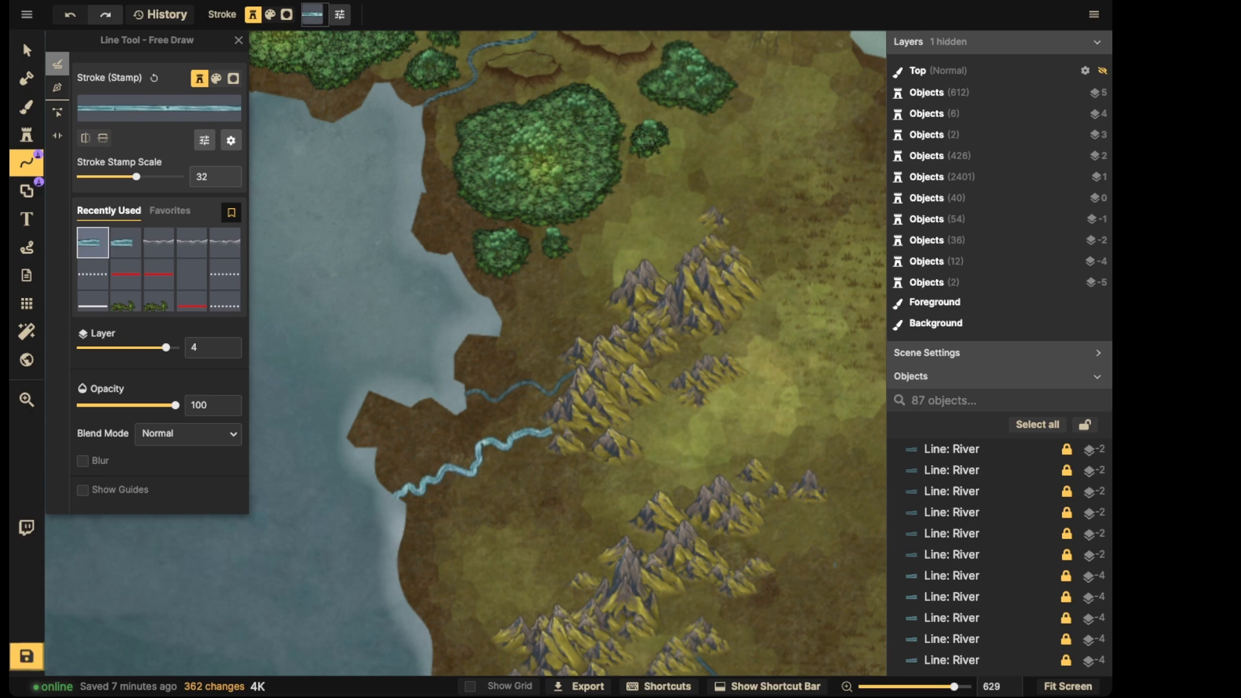
mouse_move(434, 483)
mouse_down()
mouse_move(425, 514)
mouse_move(402, 524)
mouse_up()
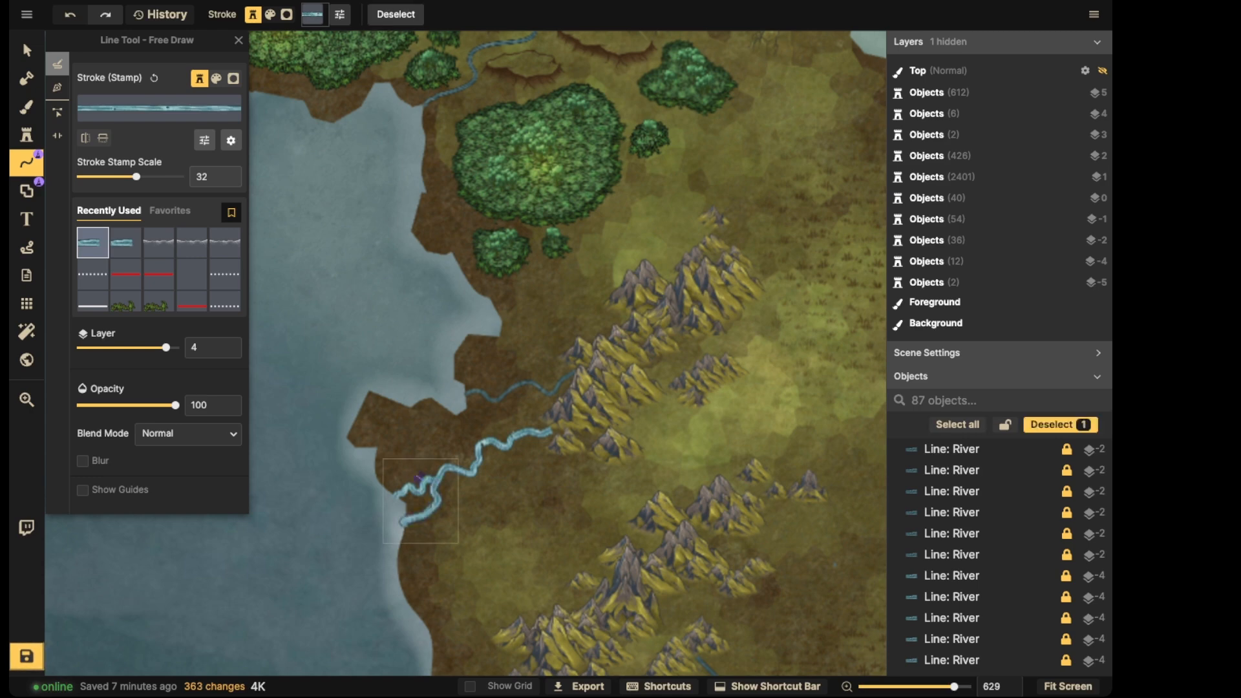
mouse_move(419, 479)
mouse_down()
mouse_move(377, 470)
mouse_move(460, 473)
mouse_move(476, 442)
mouse_move(464, 425)
mouse_up()
key(Escape)
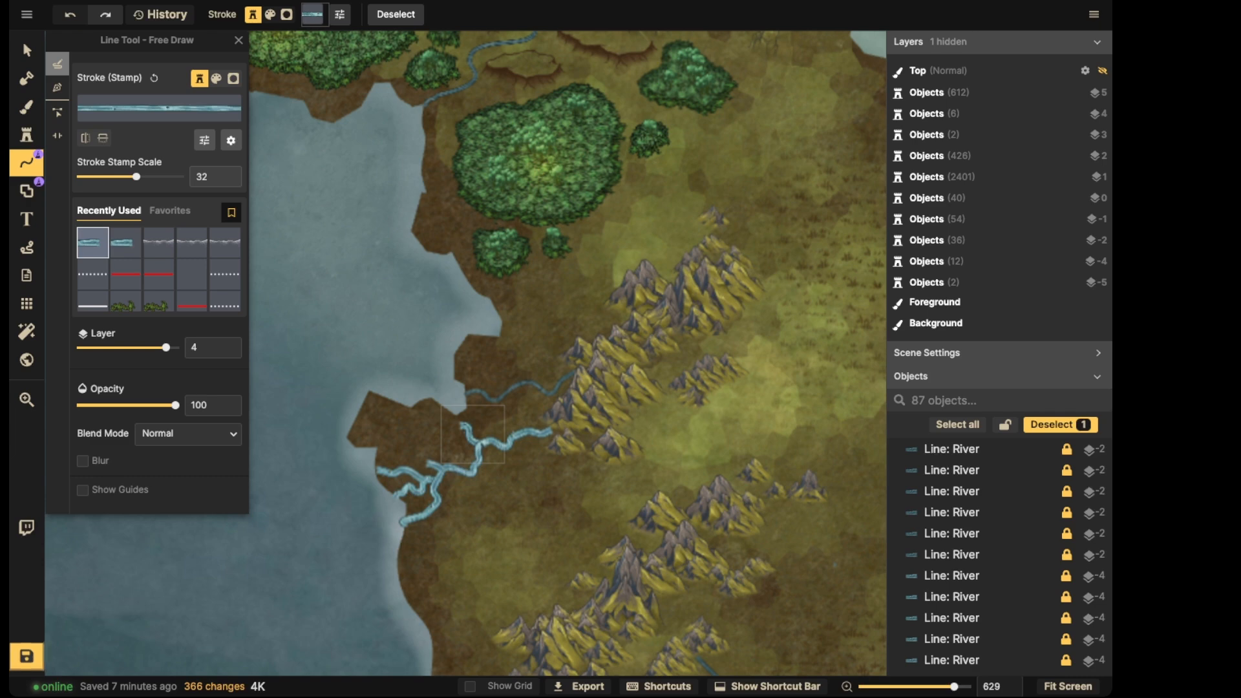
drag(479, 456, 480, 523)
key(Escape)
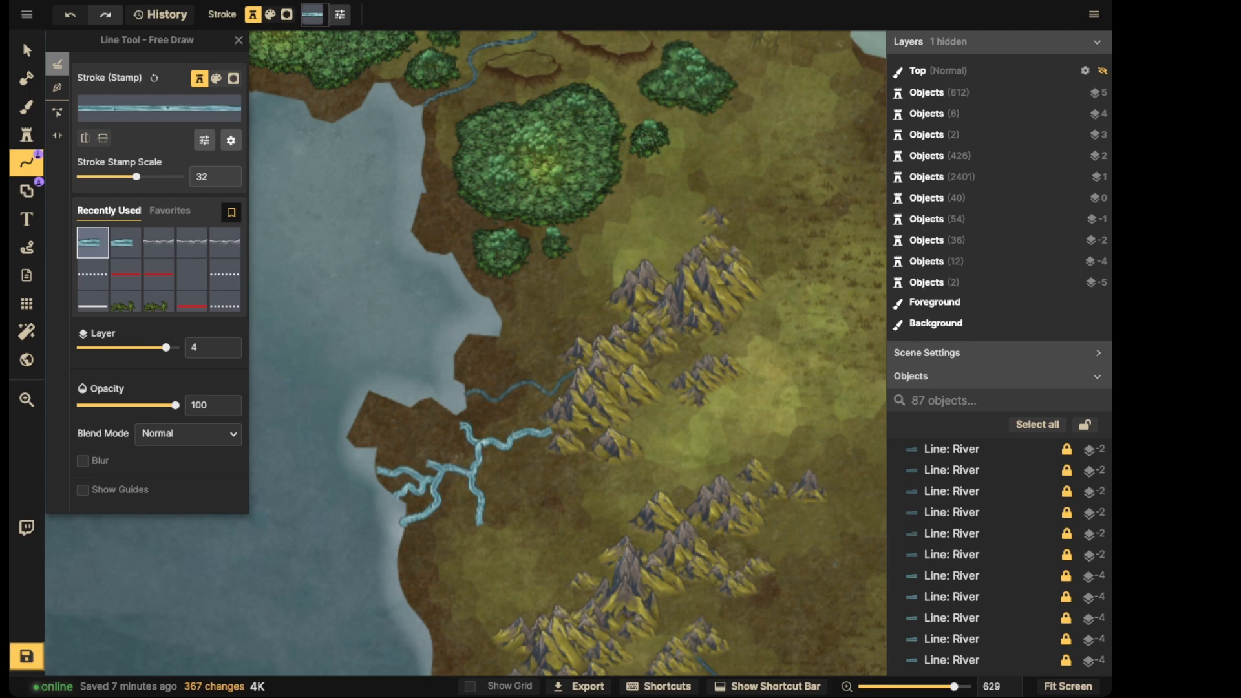
Select the trial river together with all its branches and delete them
click(27, 50)
drag(293, 404, 436, 513)
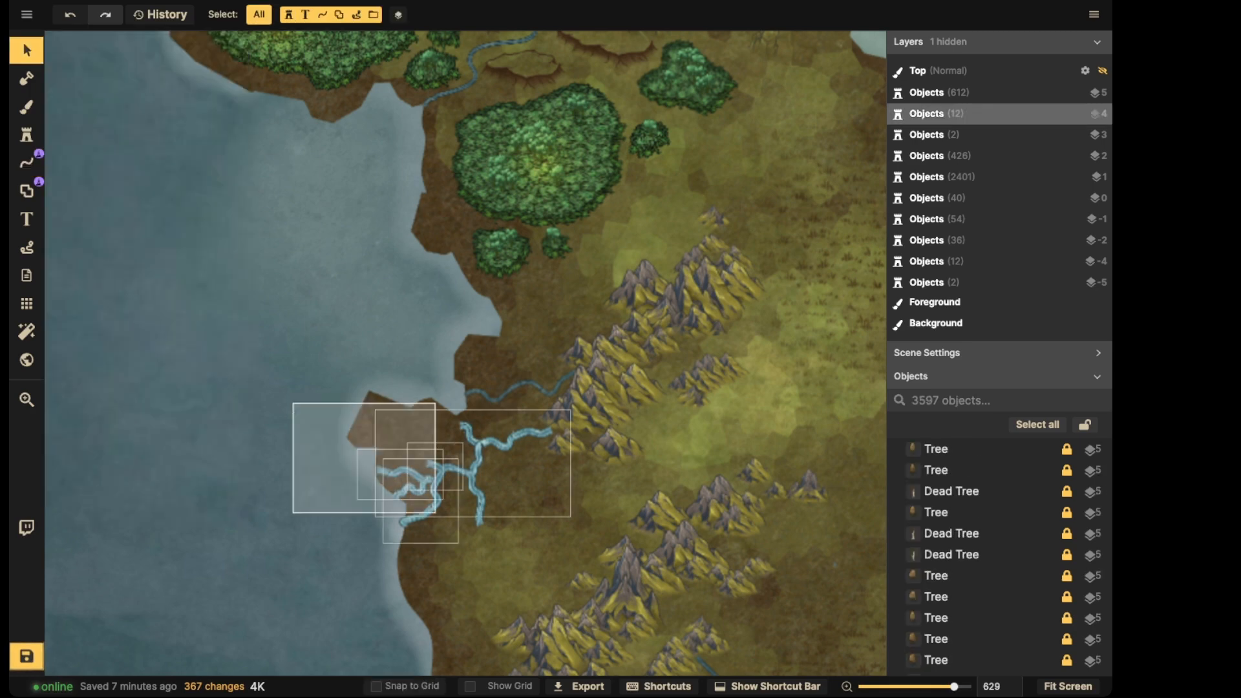
key(Delete)
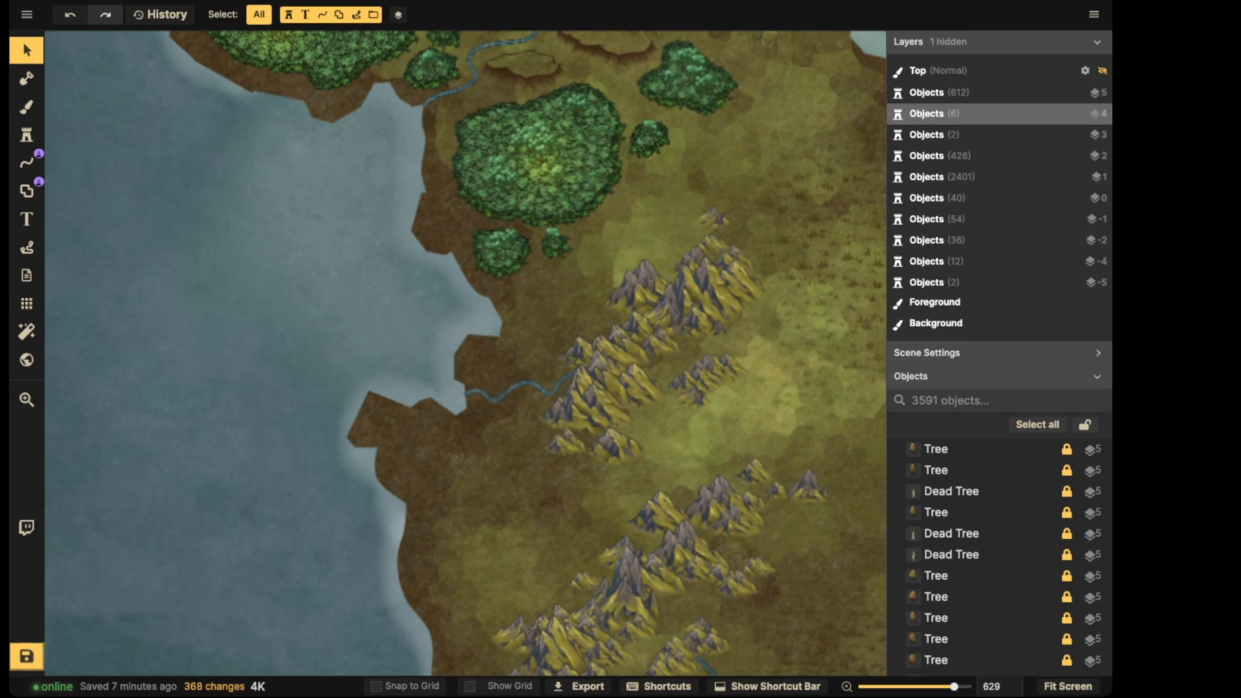
Examine the whole world map and the snowy mountains, forest and rivers of the northern continent
scroll(361, 177, down, 3)
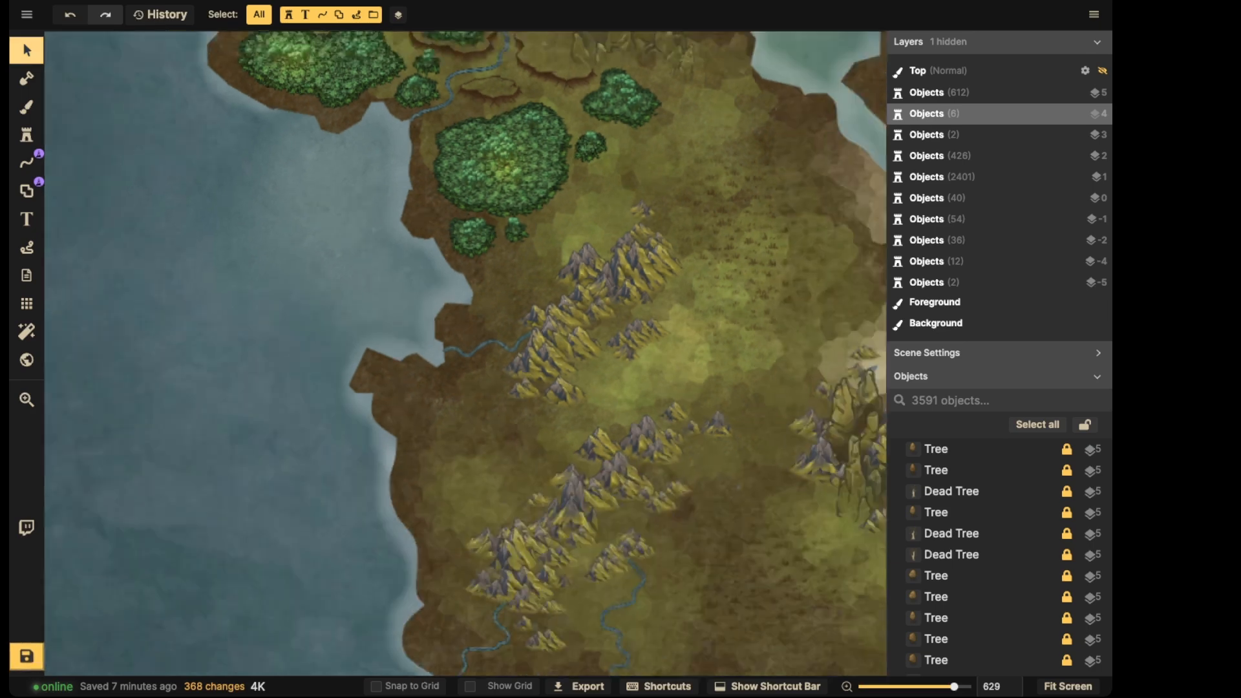
scroll(494, 137, down, 10)
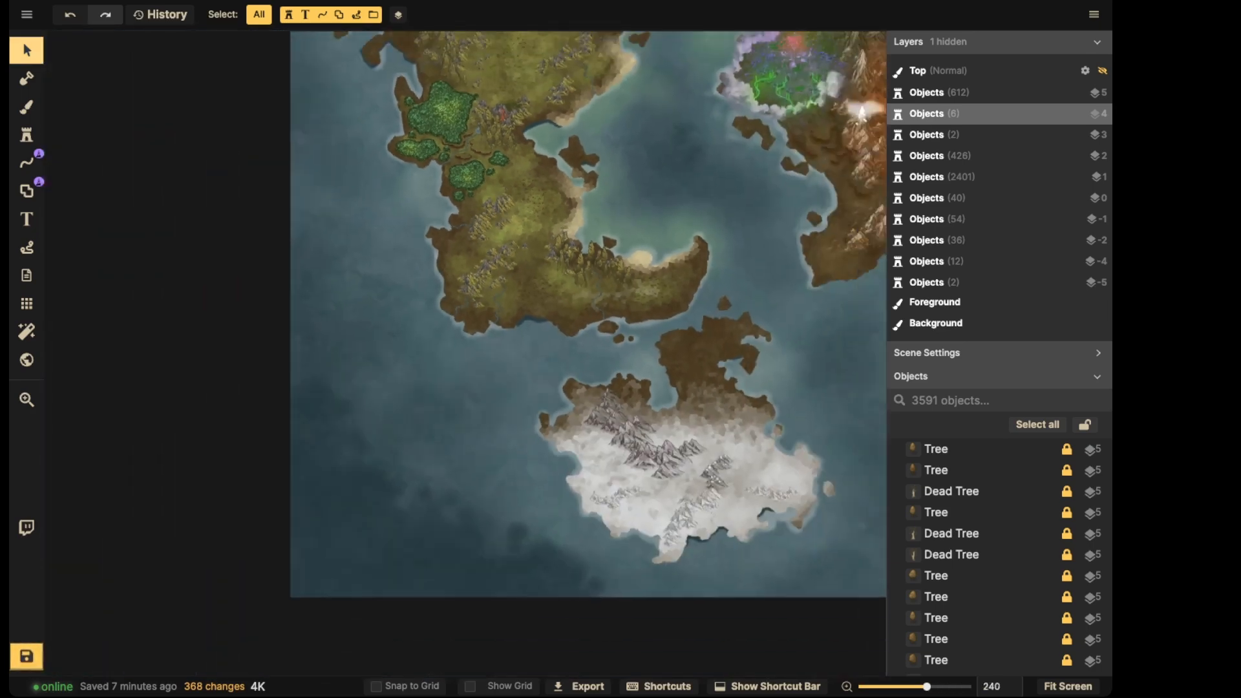
drag(494, 137, 404, 242)
drag(641, 307, 410, 454)
scroll(527, 365, down, 3)
drag(452, 136, 421, 107)
scroll(422, 107, up, 8)
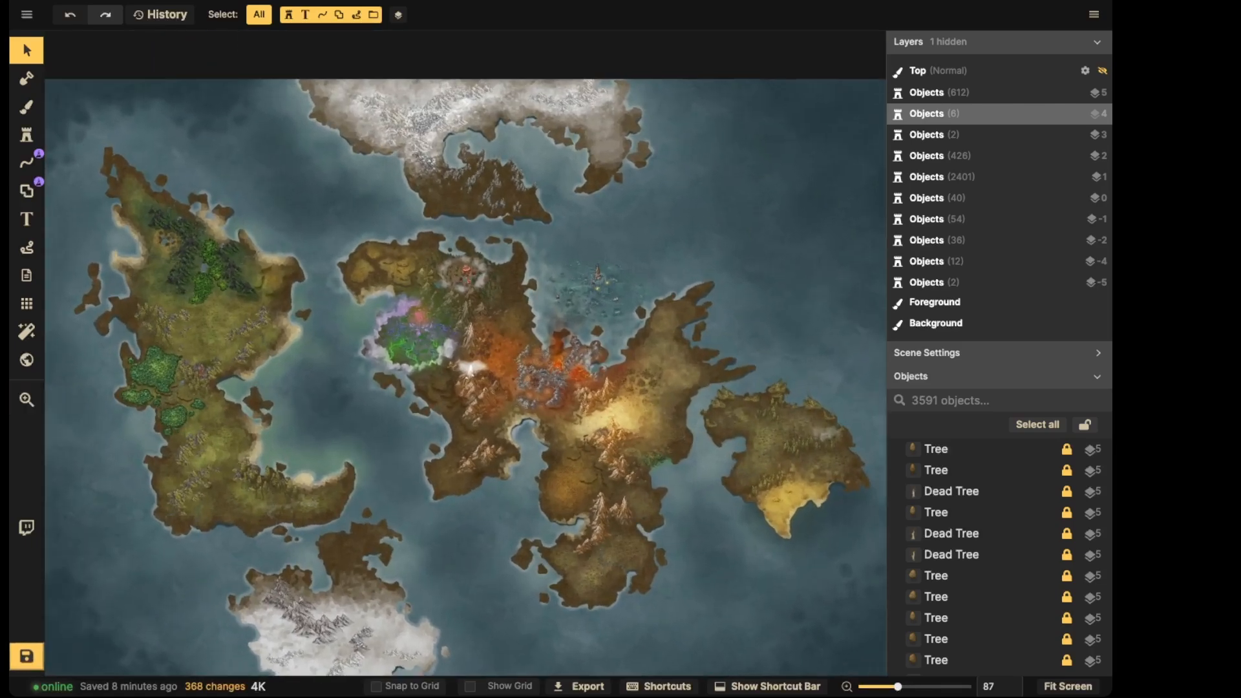
scroll(465, 362, up, 3)
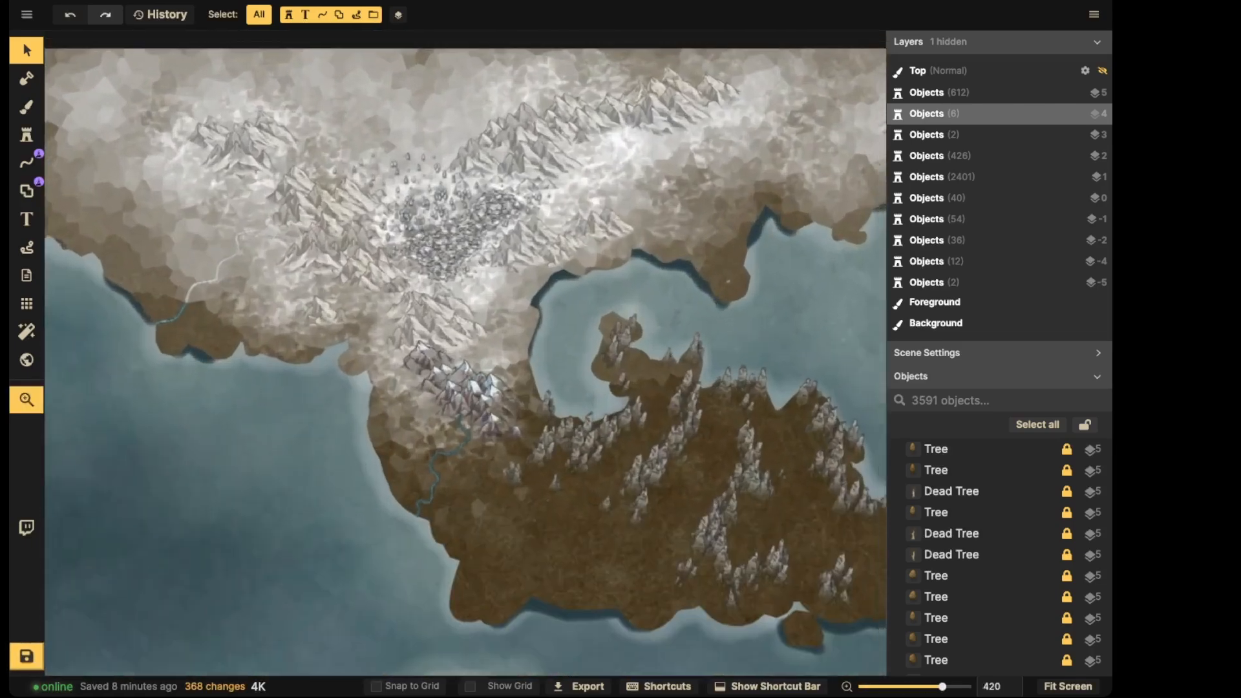
drag(466, 362, 562, 386)
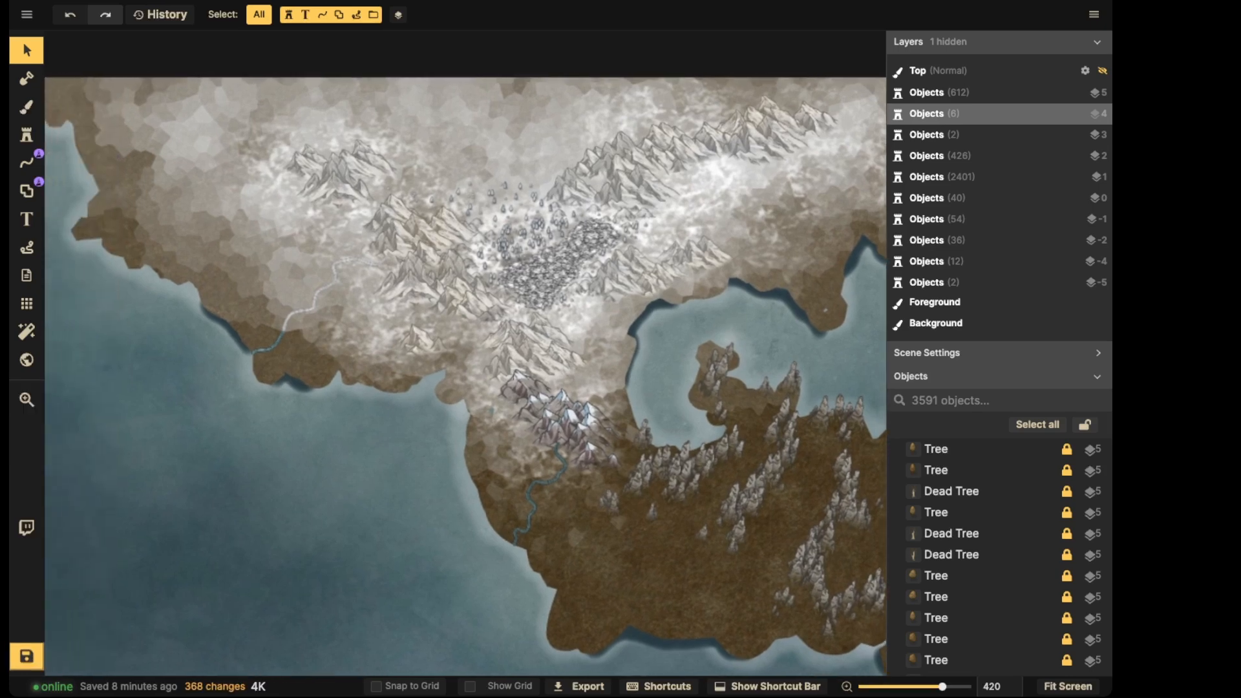
scroll(562, 386, up, 1)
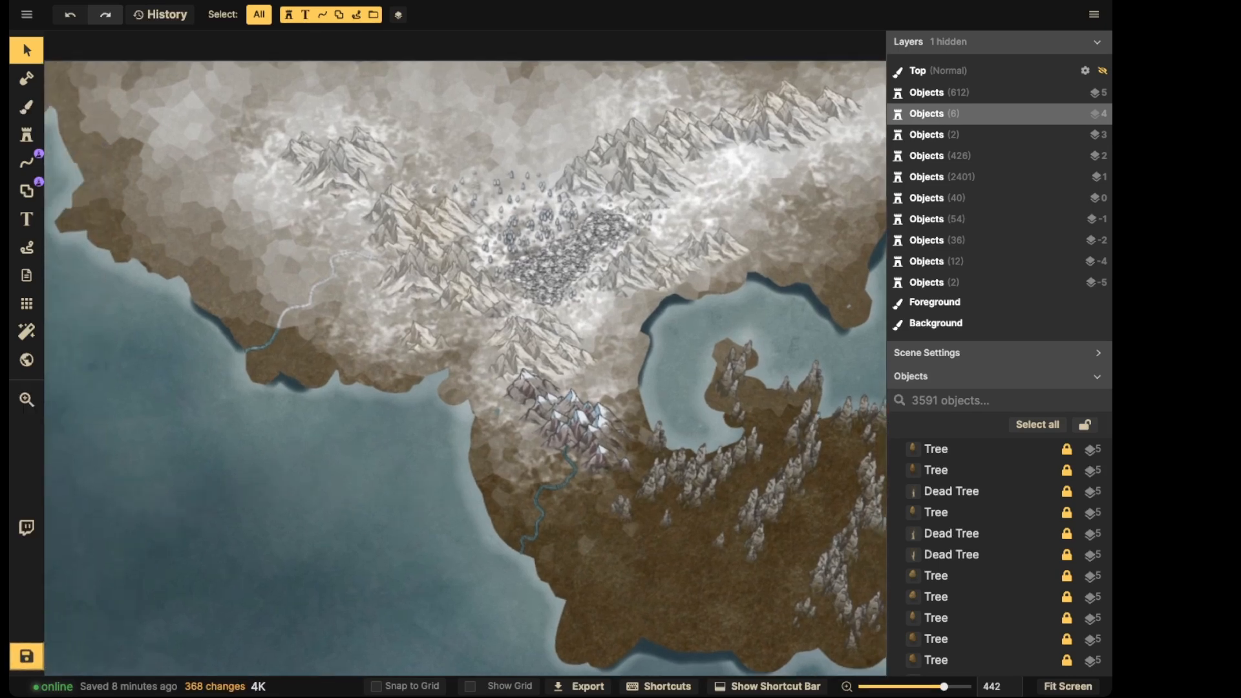
scroll(485, 300, up, 2)
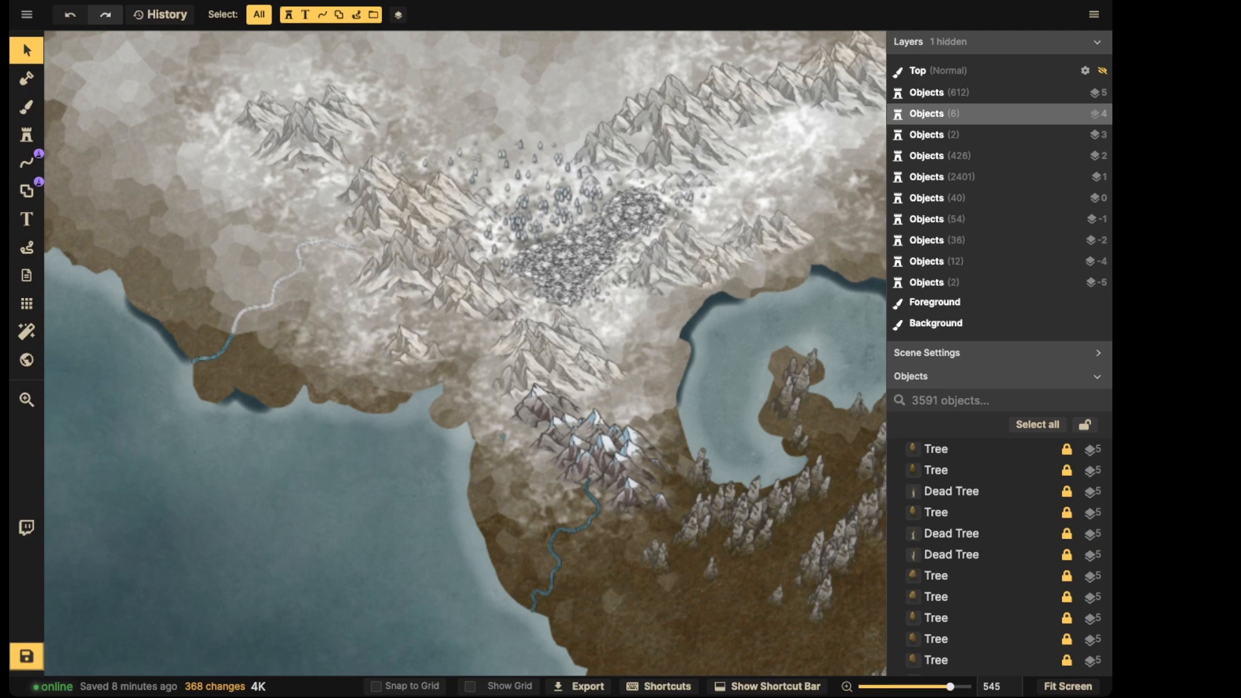
drag(679, 272, 273, 383)
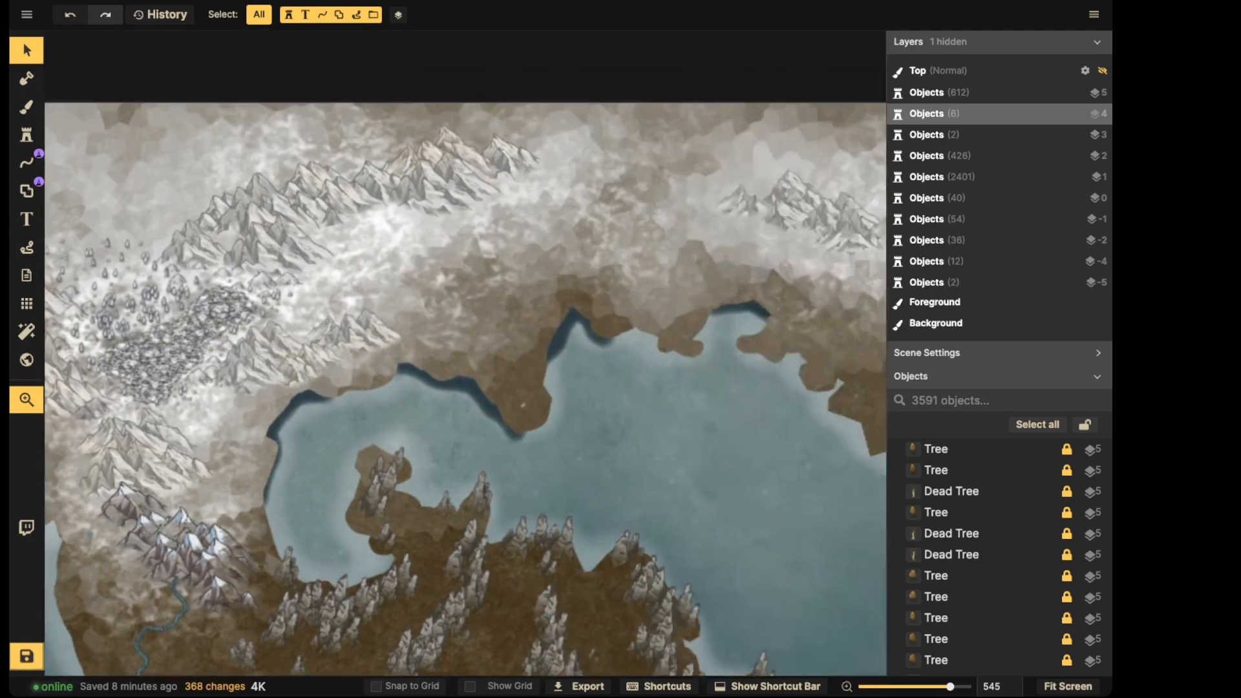
Check the northern continent's eastern side and the whole world map, and save the map's changes
drag(679, 362, 110, 343)
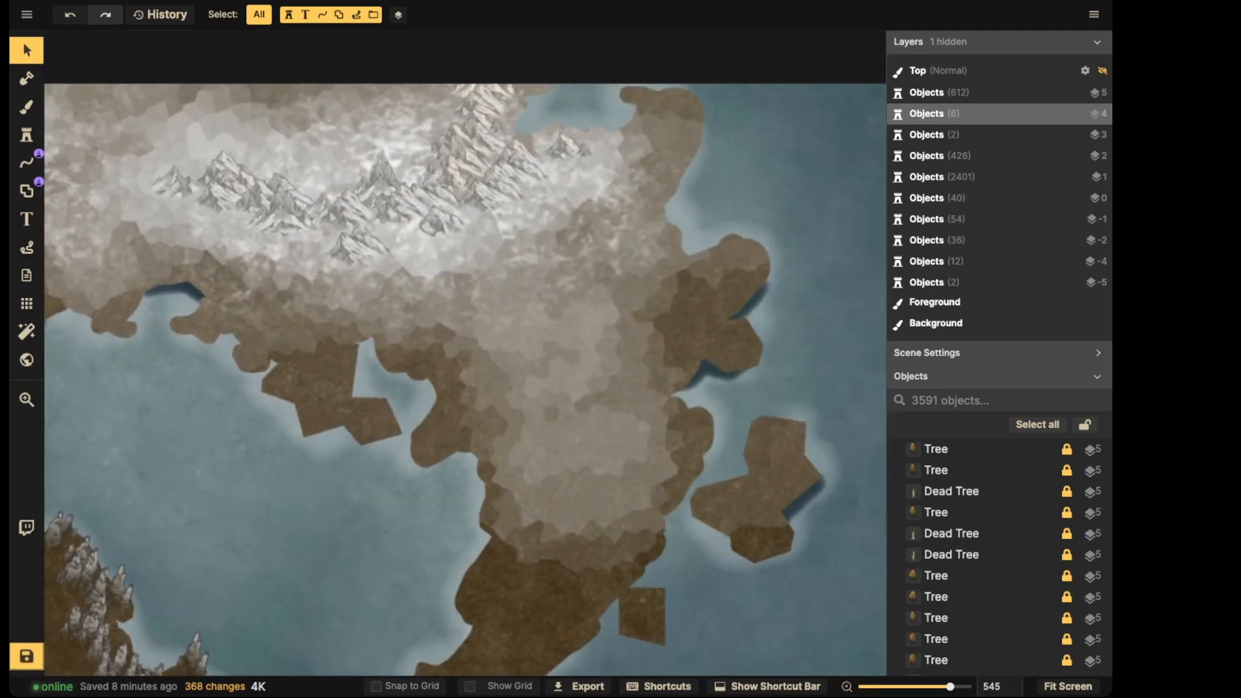
scroll(428, 240, down, 3)
drag(428, 240, 643, 222)
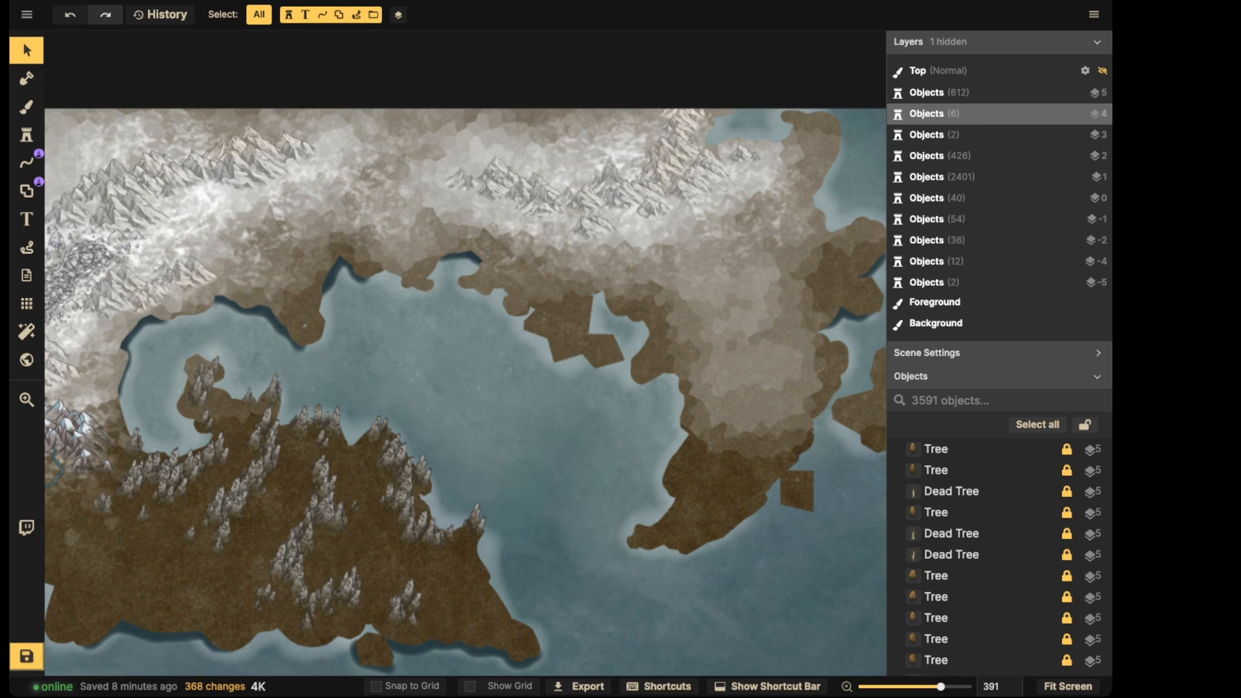
scroll(277, 312, down, 10)
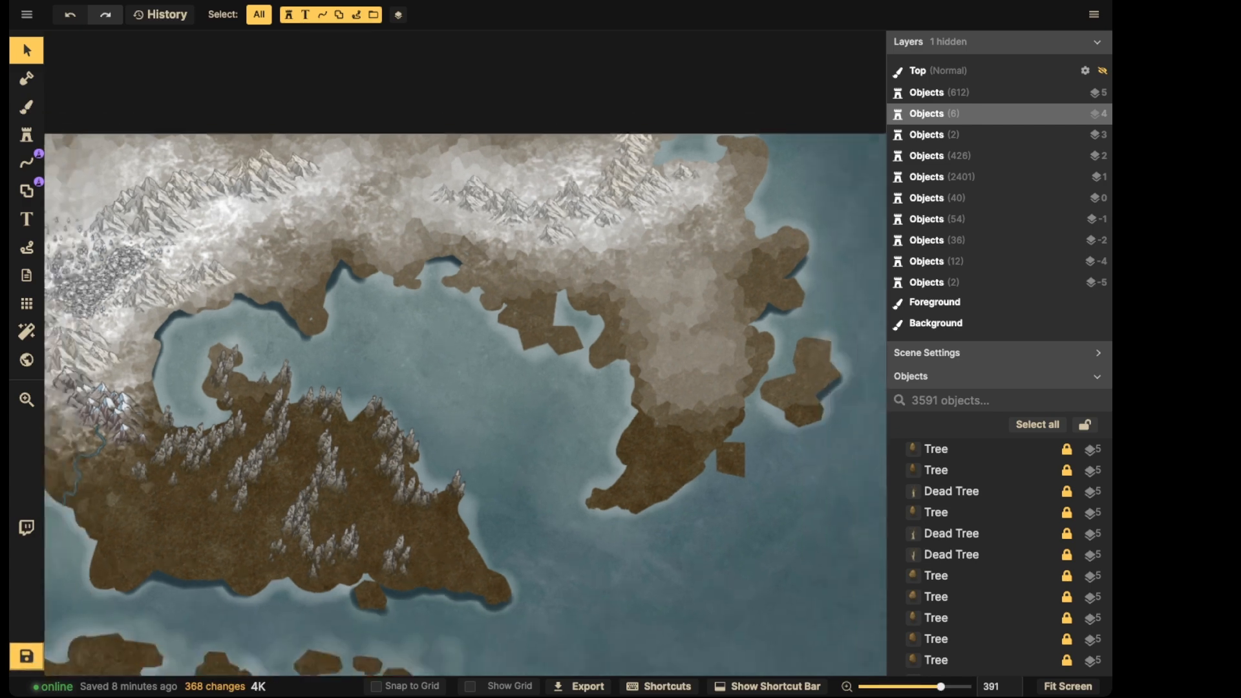
scroll(463, 388, down, 10)
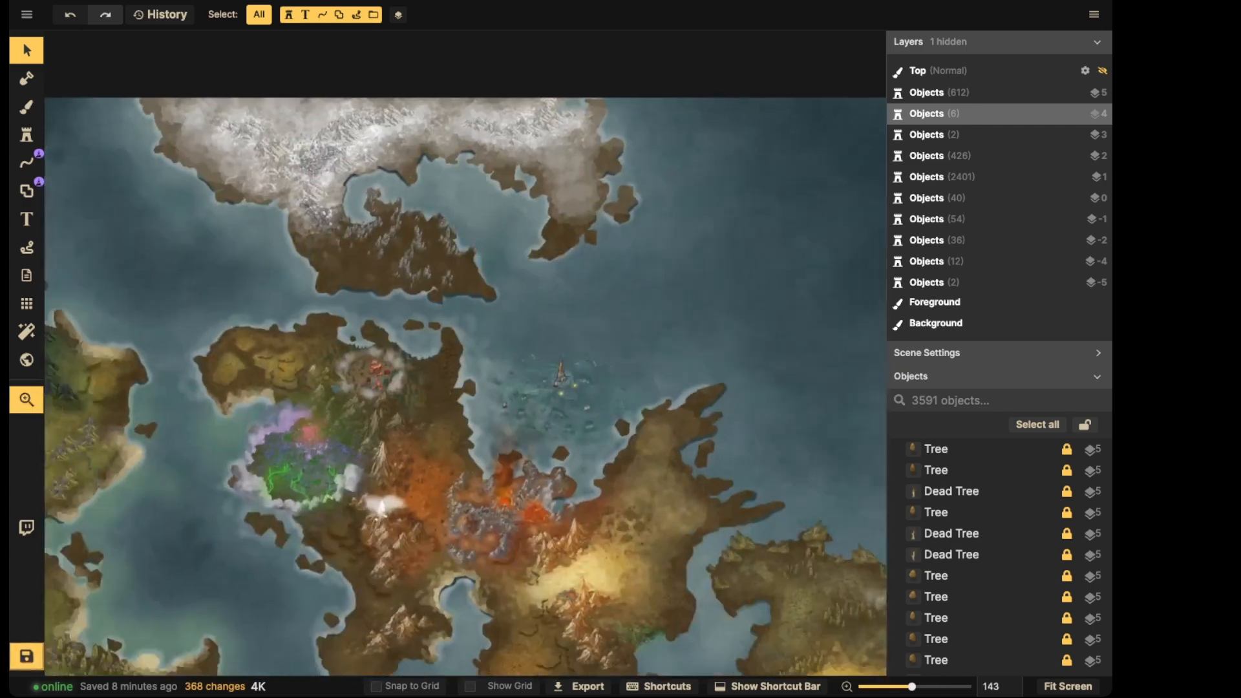
scroll(440, 375, down, 3)
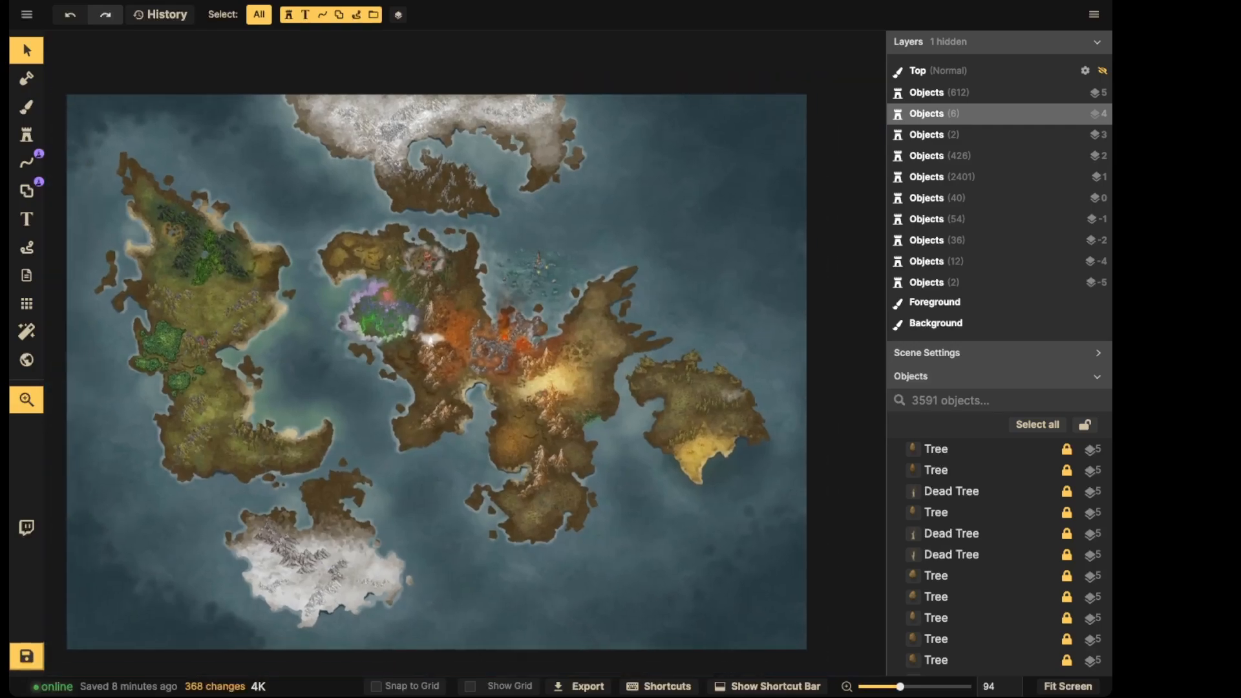
key(ctrl+s)
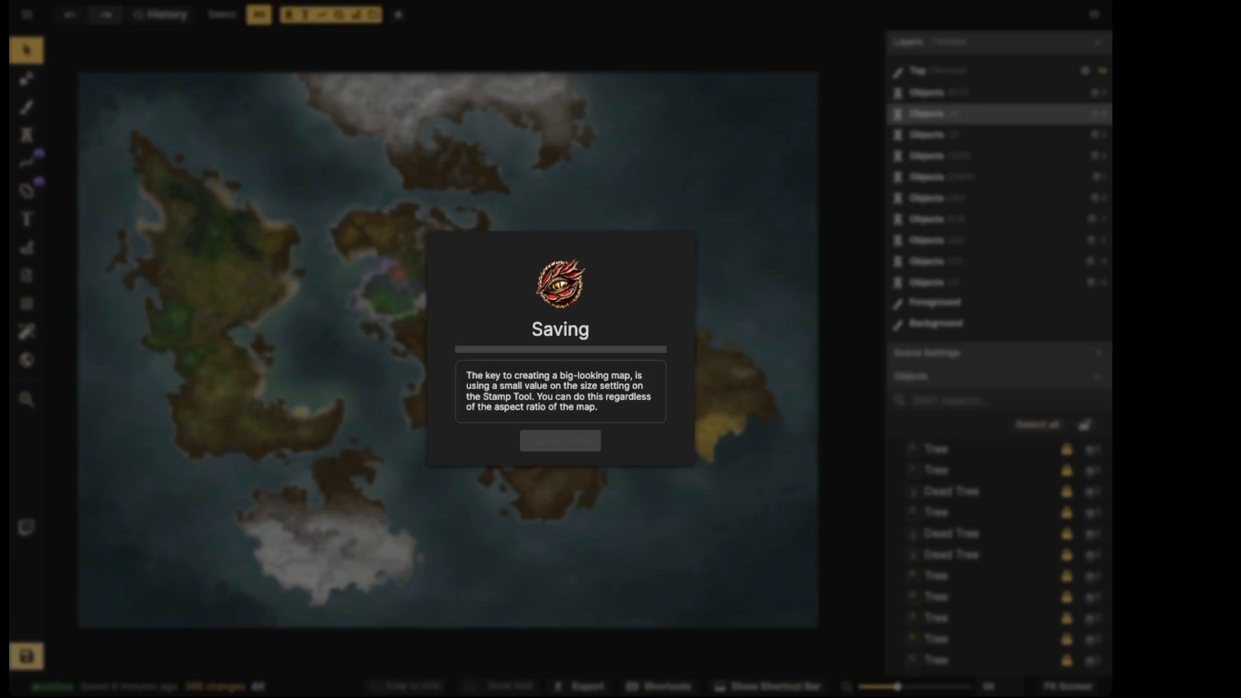